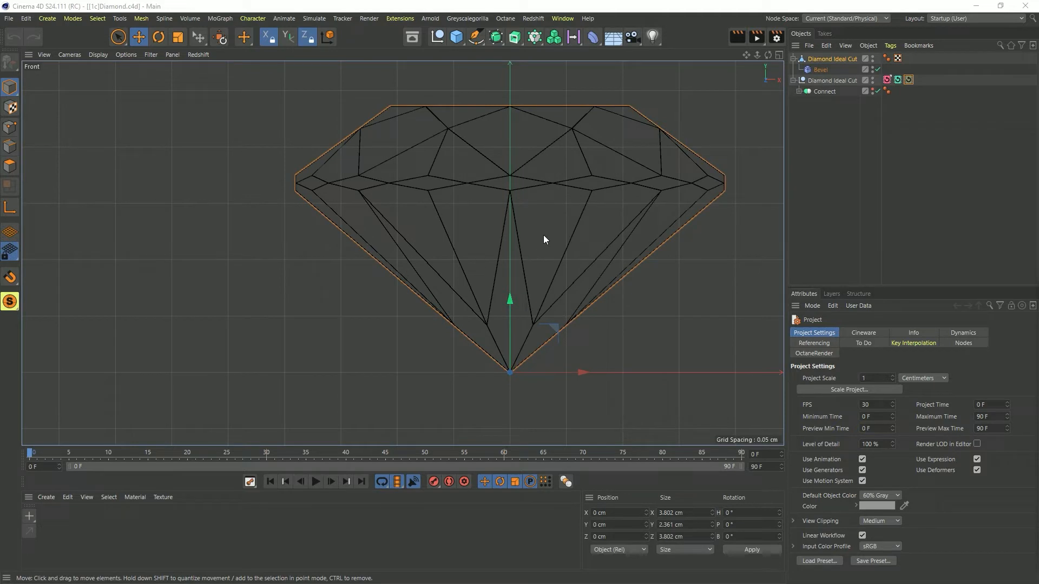
# Step: Switch to the [0c_RS]AllCut.c4d scene, disable the pear cut's Voronoi Fracture and make the Null group of gems visible
pyautogui.hotkey('ctrl', 'n')
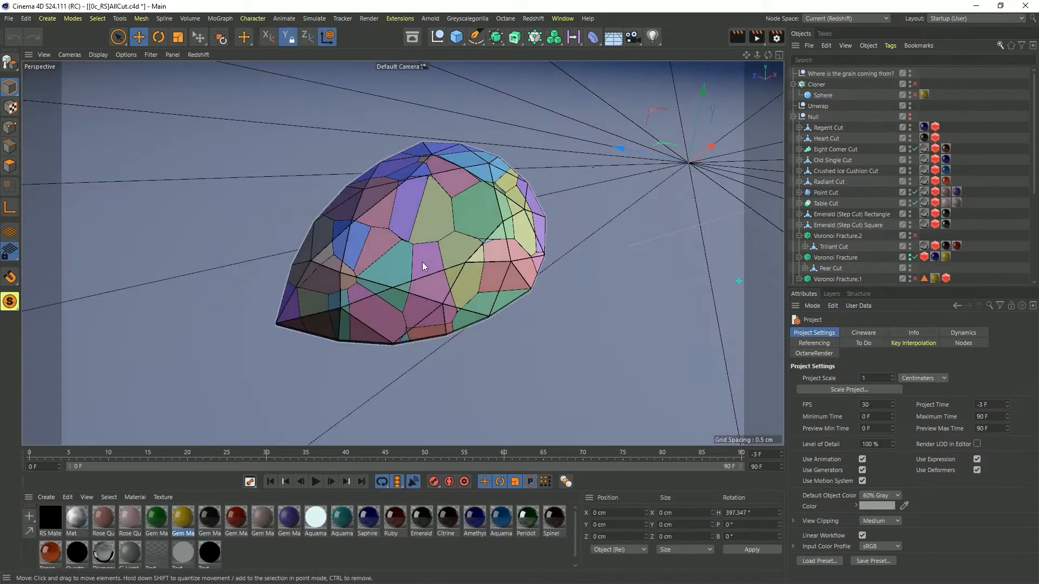
pyautogui.scroll(-3, 879, 190)
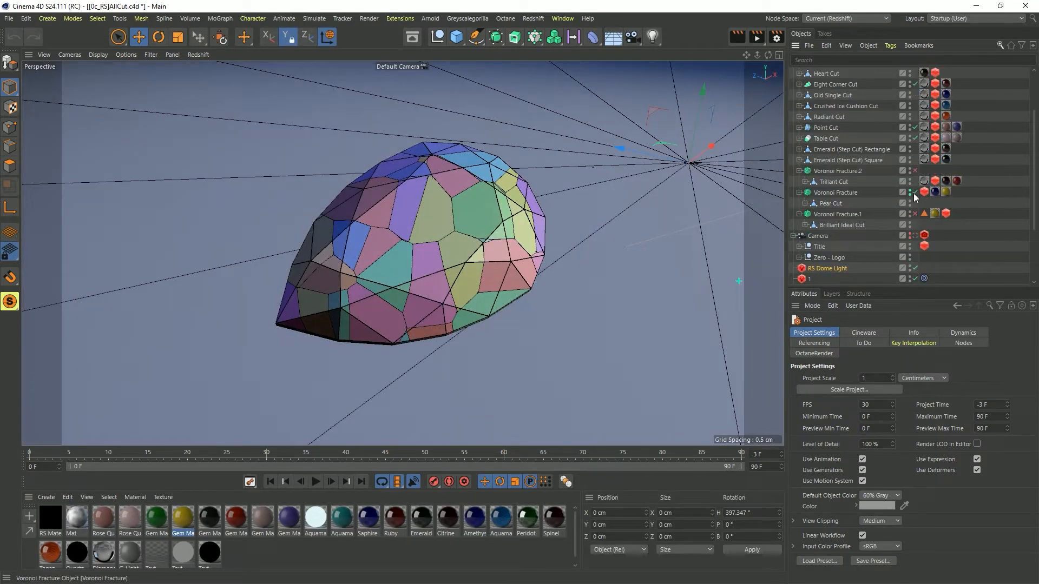
pyautogui.click(915, 192)
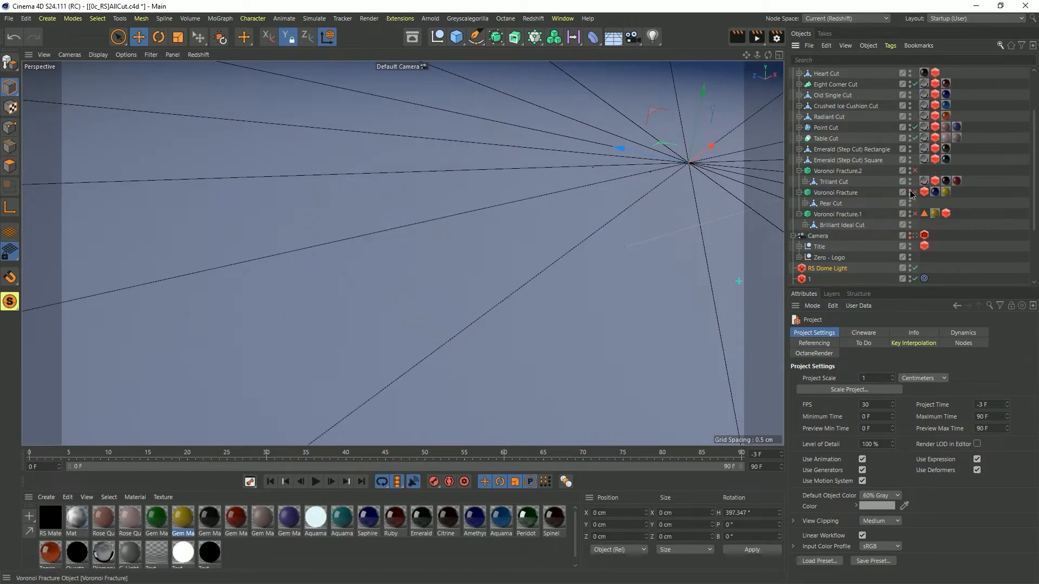
pyautogui.scroll(3, 868, 170)
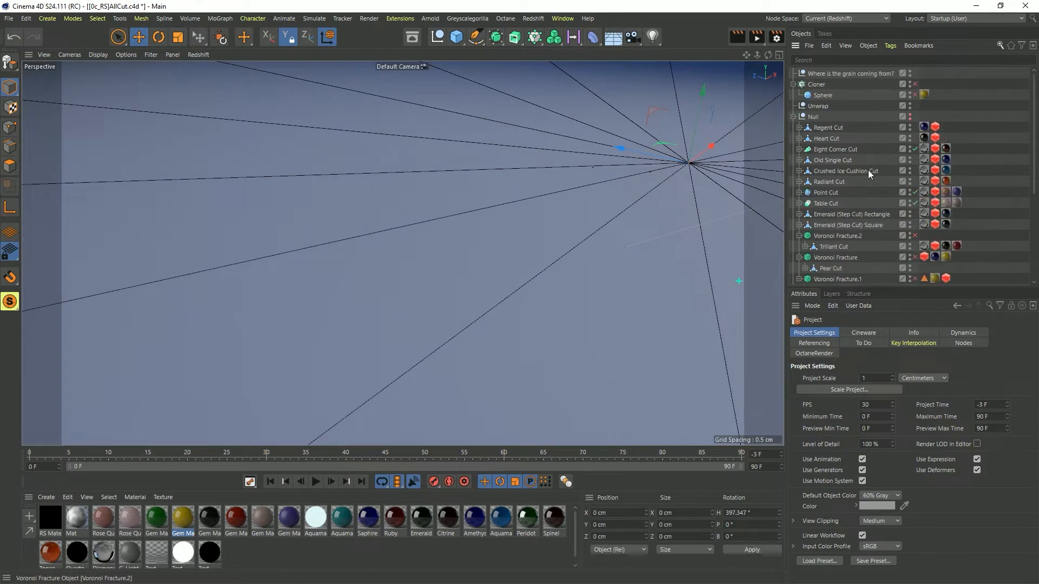
pyautogui.click(909, 115)
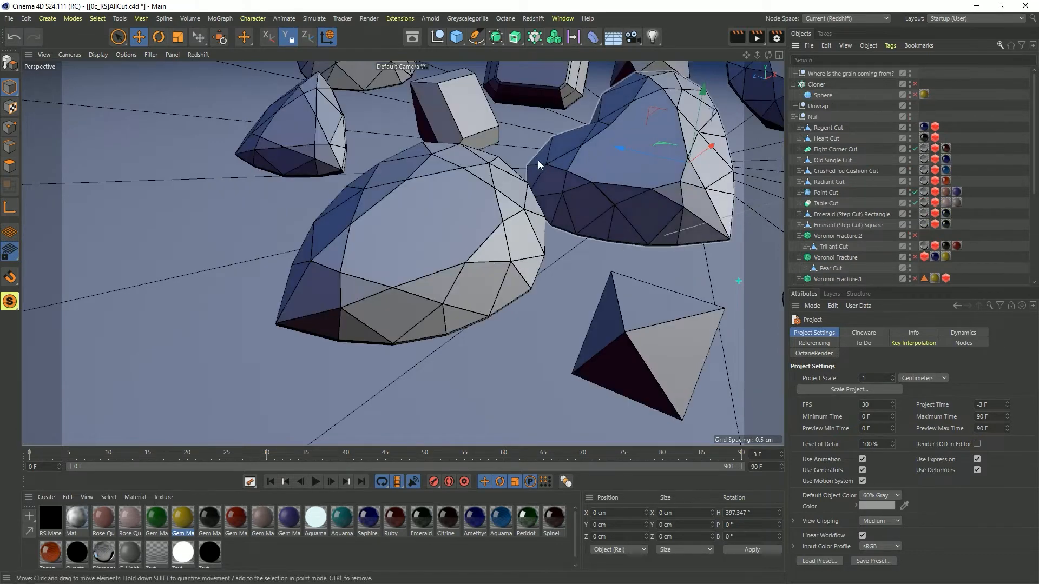
# Step: Examine the full arrangement of cut gems in the perspective view from several angles
pyautogui.keyDown('alt'); pyautogui.moveTo(538, 160); pyautogui.dragTo(609, 157); pyautogui.keyUp('alt')
pyautogui.keyDown('alt'); pyautogui.moveTo(609, 157); pyautogui.dragTo(392, 277, button='right'); pyautogui.keyUp('alt')
pyautogui.keyDown('alt'); pyautogui.moveTo(392, 276); pyautogui.dragTo(487, 244); pyautogui.keyUp('alt')
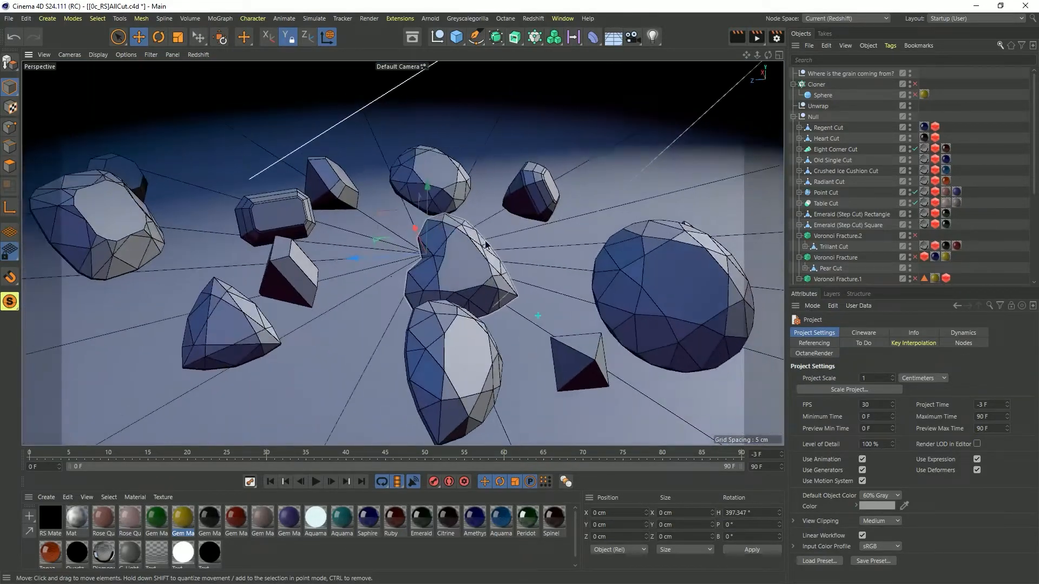
pyautogui.keyDown('alt'); pyautogui.moveTo(261, 203); pyautogui.dragTo(247, 233); pyautogui.keyUp('alt')
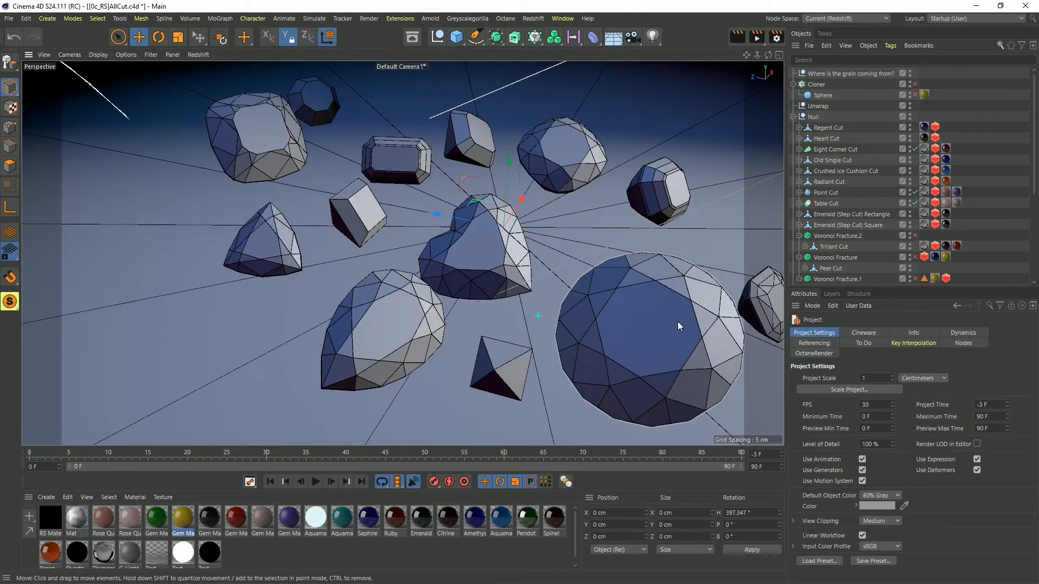
pyautogui.keyDown('alt'); pyautogui.moveTo(623, 314); pyautogui.dragTo(599, 281); pyautogui.keyUp('alt')
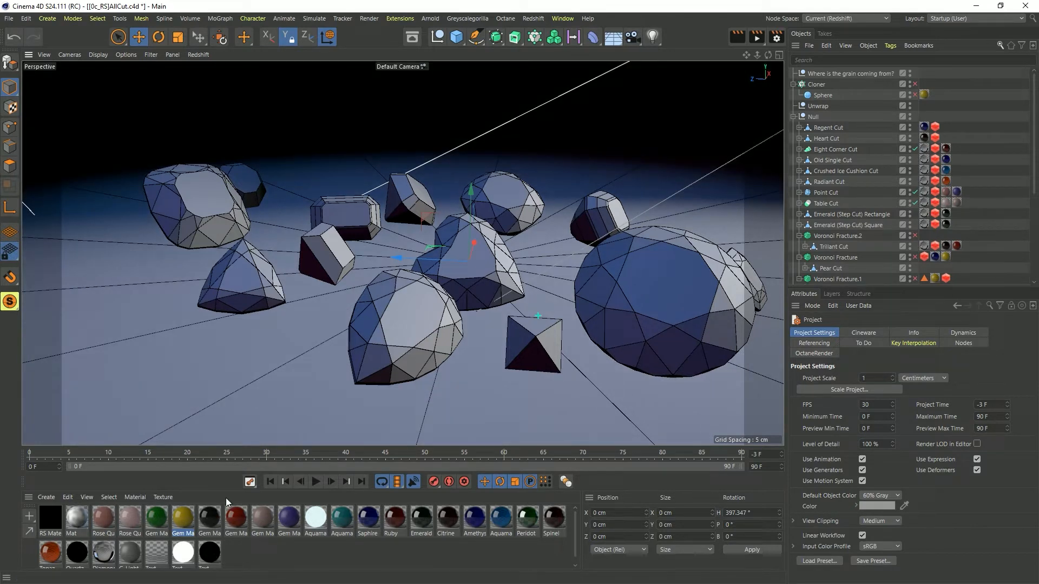
# Step: Open the shader graph of the Gem Maker 2 material and examine its node network around the green control nodes
pyautogui.click(181, 518)
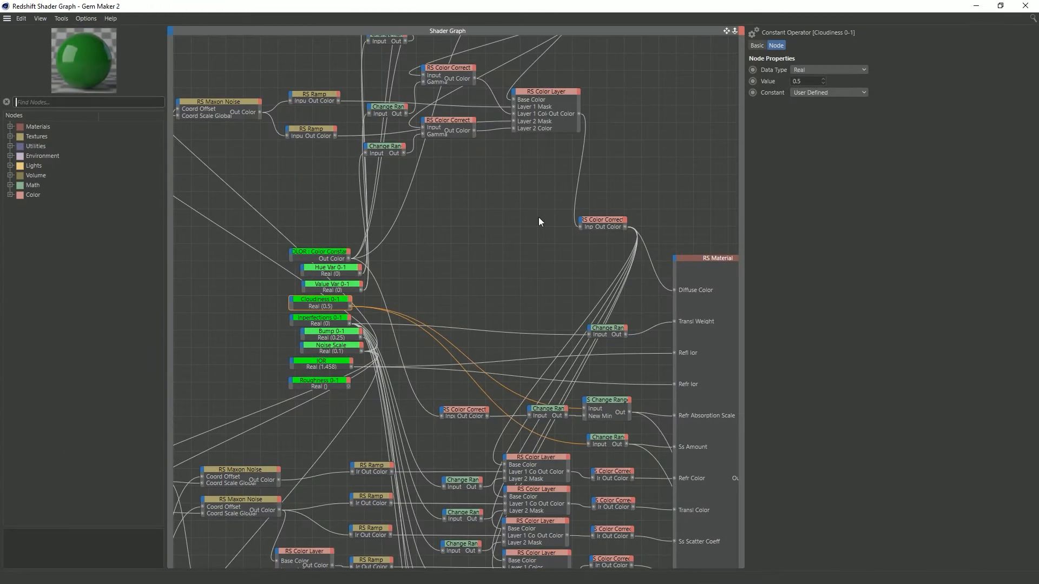
pyautogui.scroll(-5, 455, 297)
pyautogui.scroll(3, 456, 298)
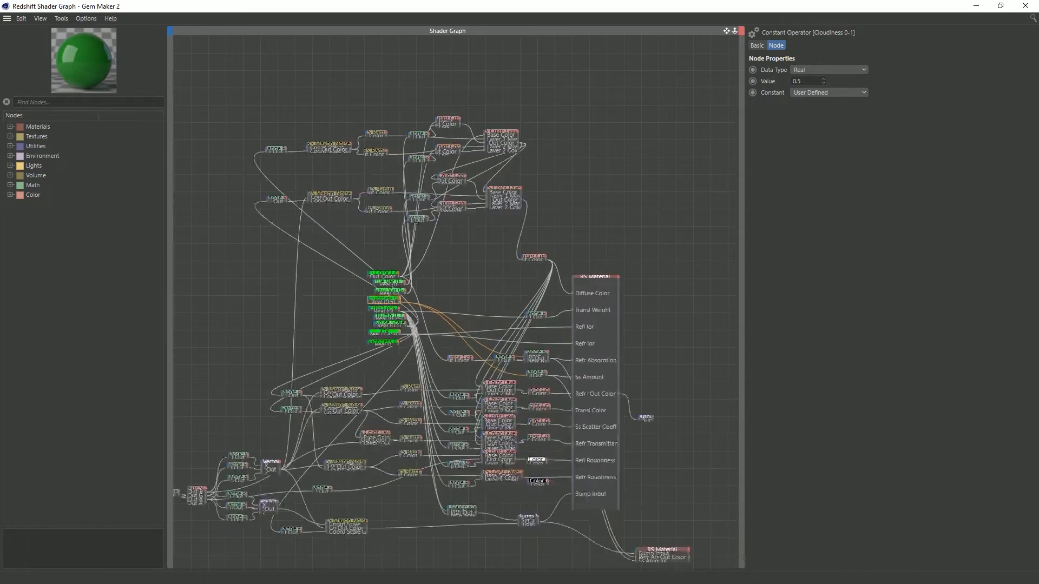
pyautogui.scroll(3, 455, 302)
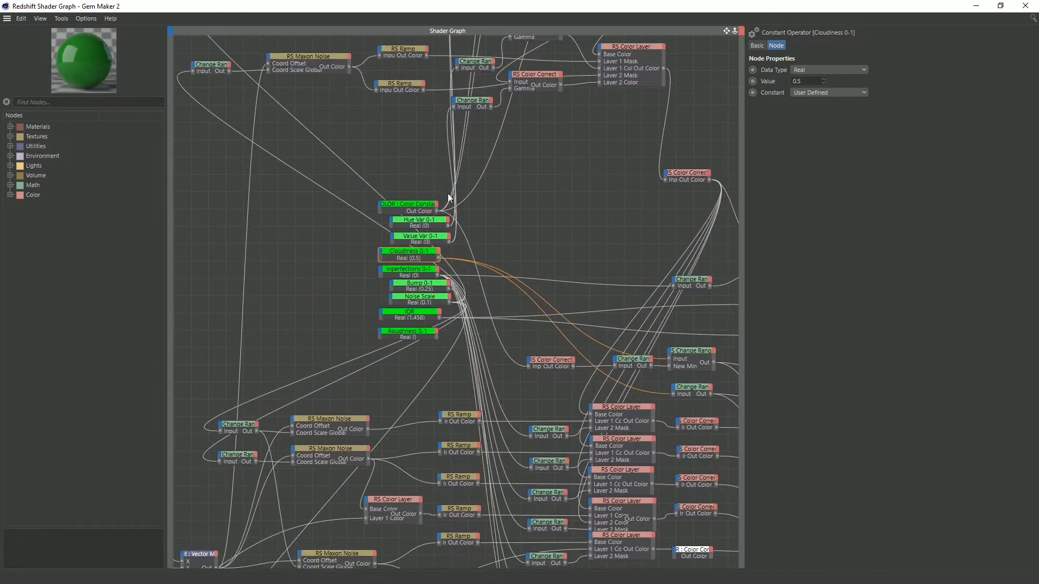
pyautogui.moveTo(630, 569); pyautogui.dragTo(514, 231, button='middle')
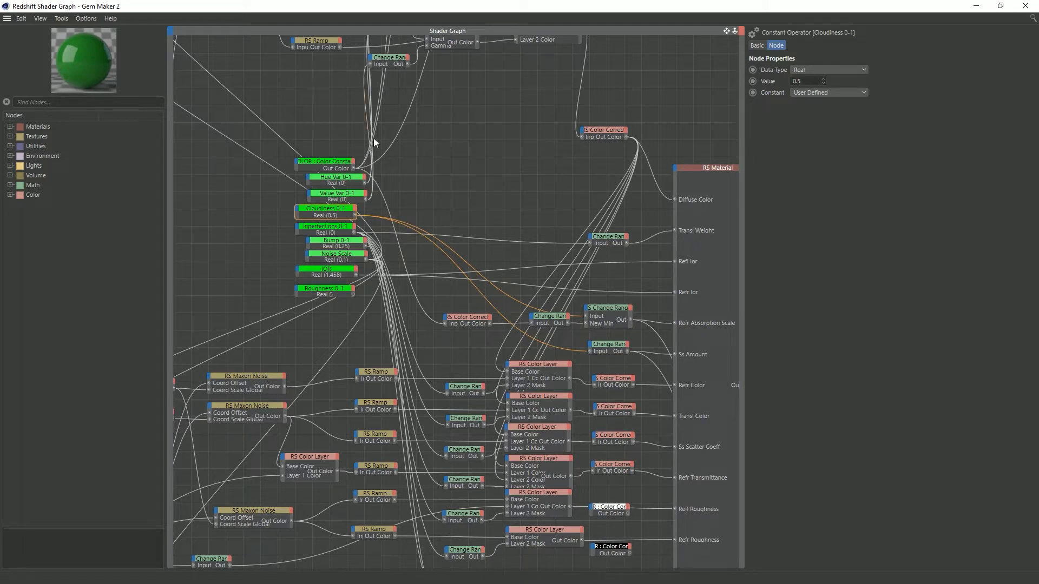
pyautogui.scroll(2, 341, 202)
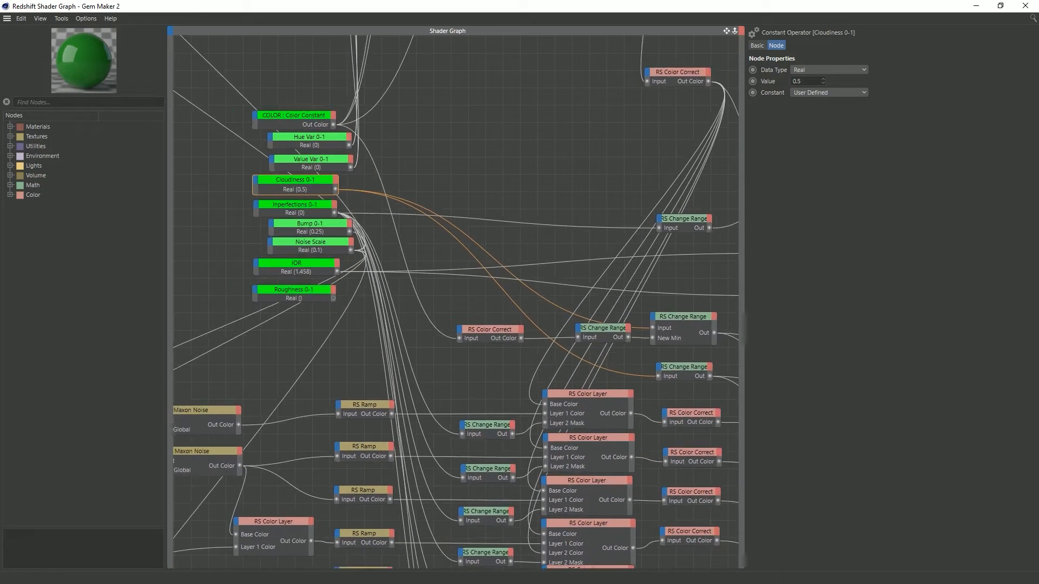
pyautogui.scroll(1, 339, 168)
pyautogui.moveTo(339, 168); pyautogui.dragTo(473, 259, button='middle')
# Step: Review the green control nodes, including COLOR, Inperfections and Cloudiness, and close the Gem Maker 2 shader graph
pyautogui.moveTo(341, 142); pyautogui.dragTo(491, 437)
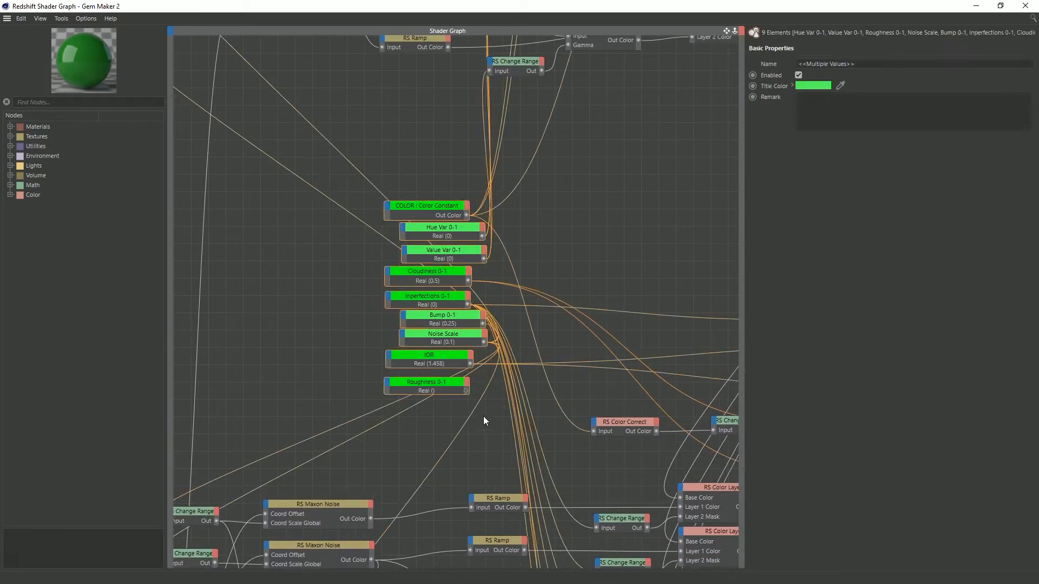
pyautogui.click(450, 204)
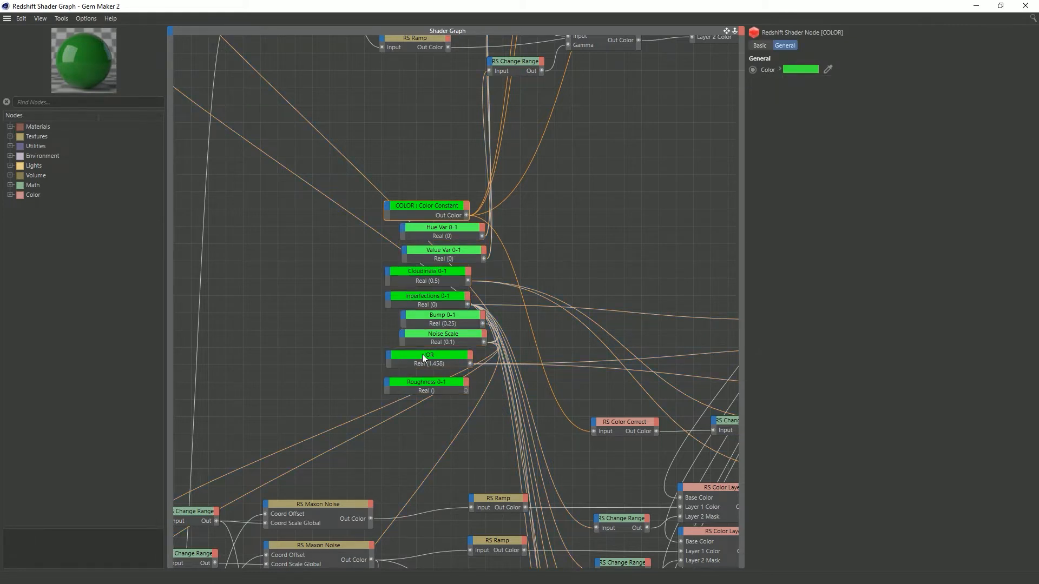
pyautogui.click(417, 296)
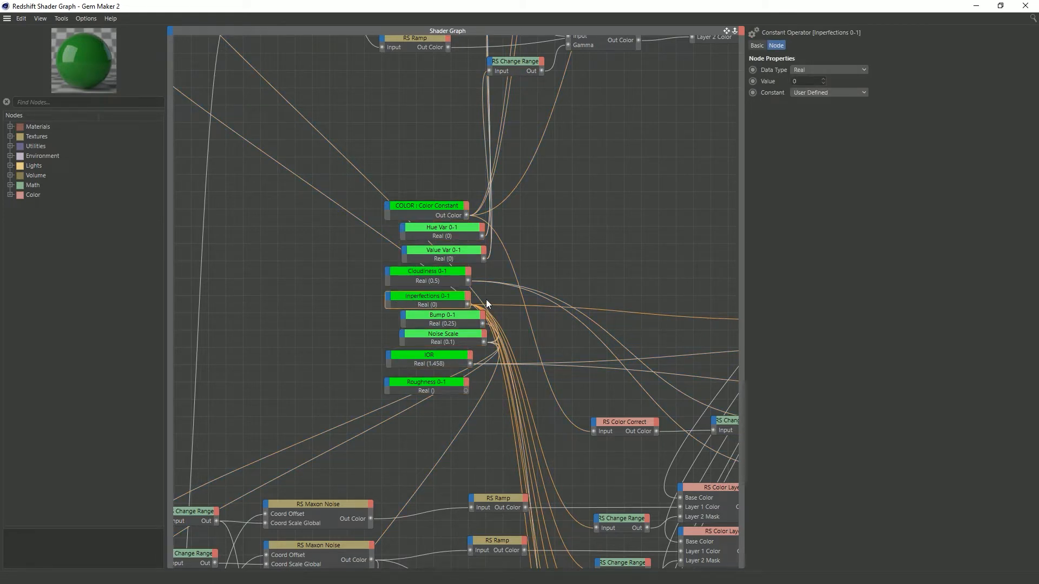
pyautogui.click(409, 277)
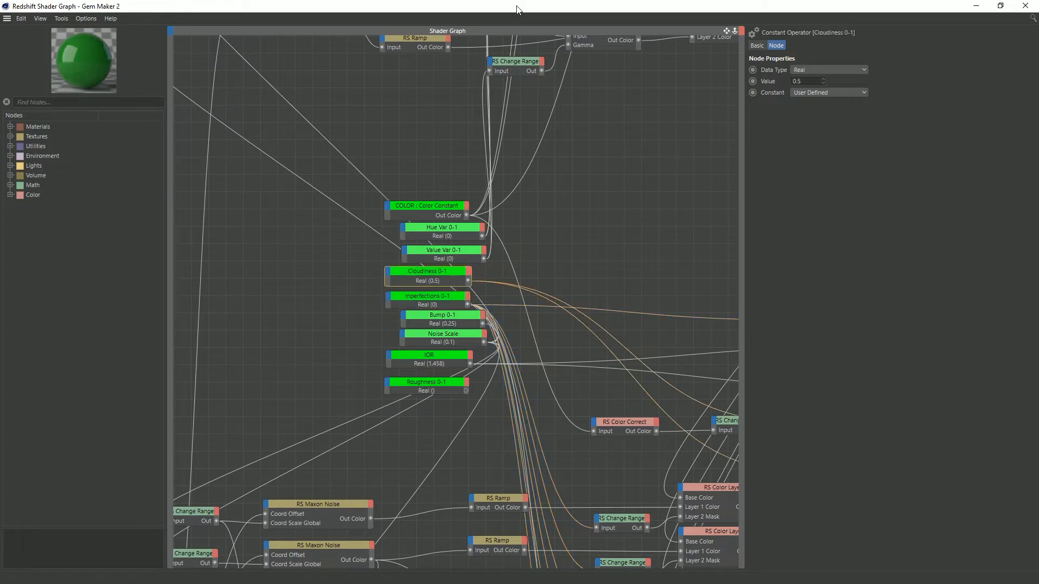
pyautogui.moveTo(517, 9); pyautogui.dragTo(499, 128)
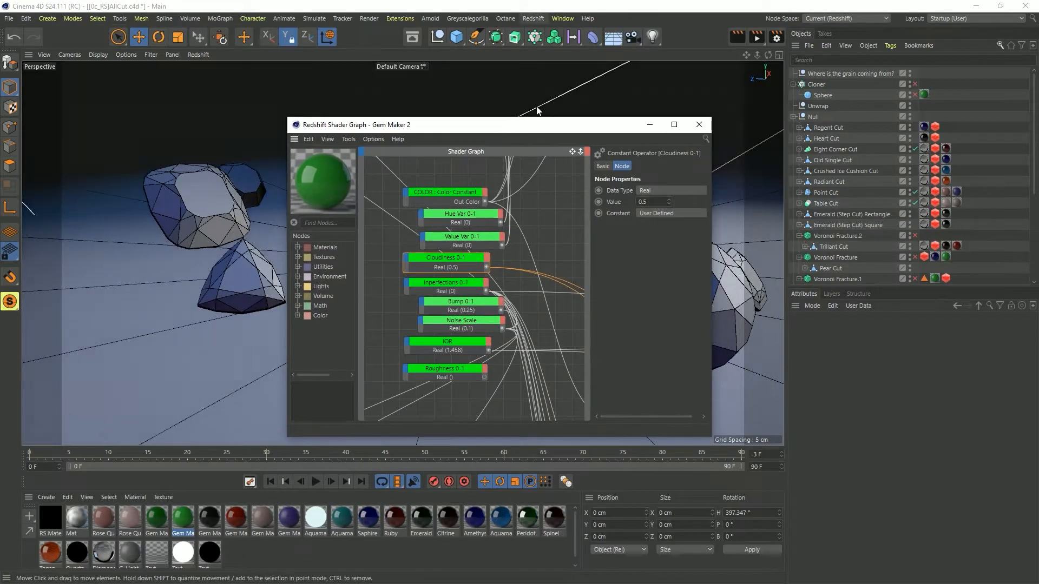
pyautogui.click(698, 123)
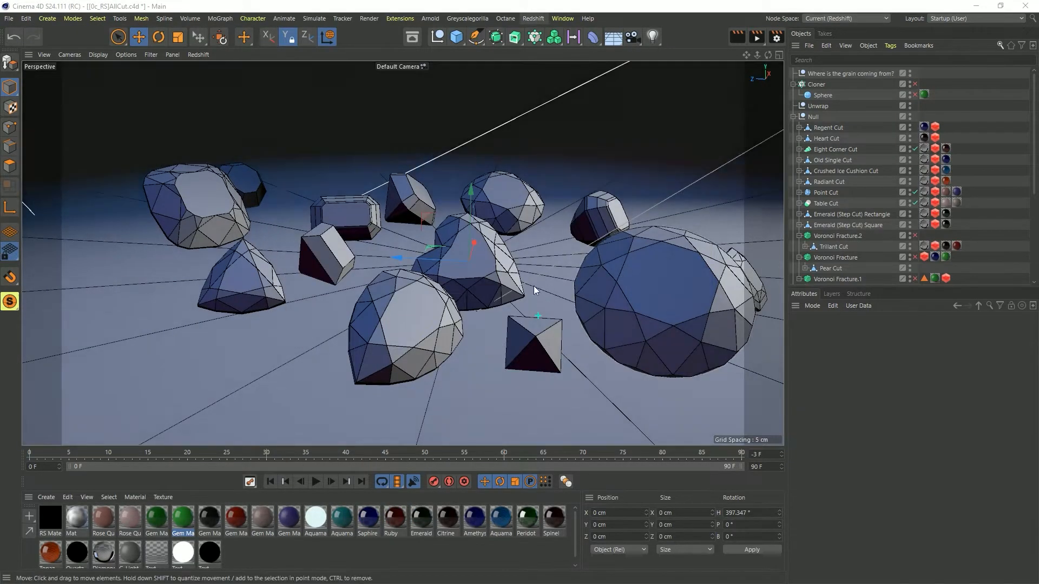
# Step: Enable the pear cut's Voronoi Fracture to inspect its fragments up close, and disable it again
pyautogui.keyDown('alt'); pyautogui.moveTo(638, 253); pyautogui.dragTo(525, 332); pyautogui.keyUp('alt')
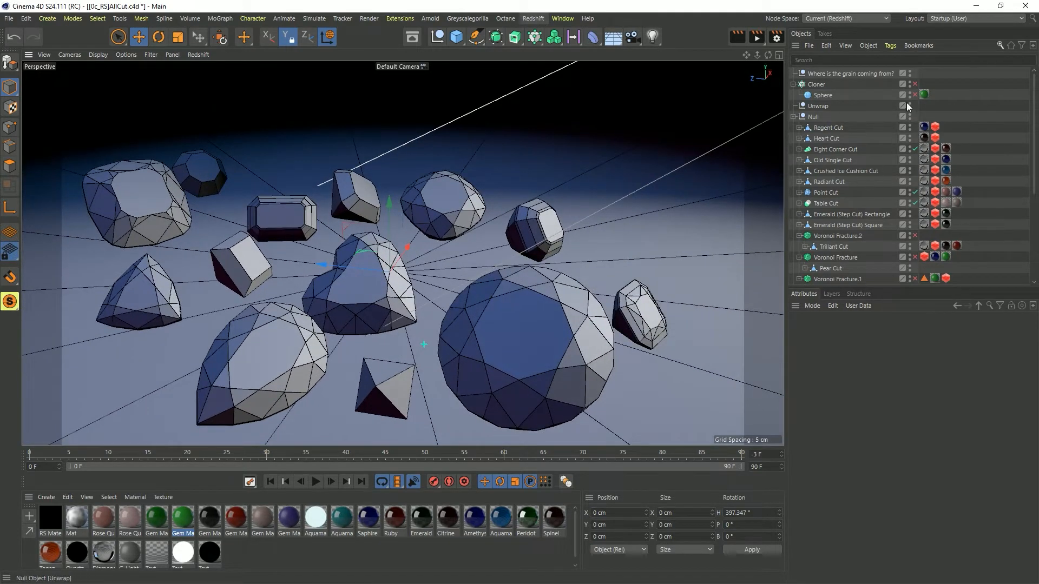
pyautogui.scroll(-3, 908, 109)
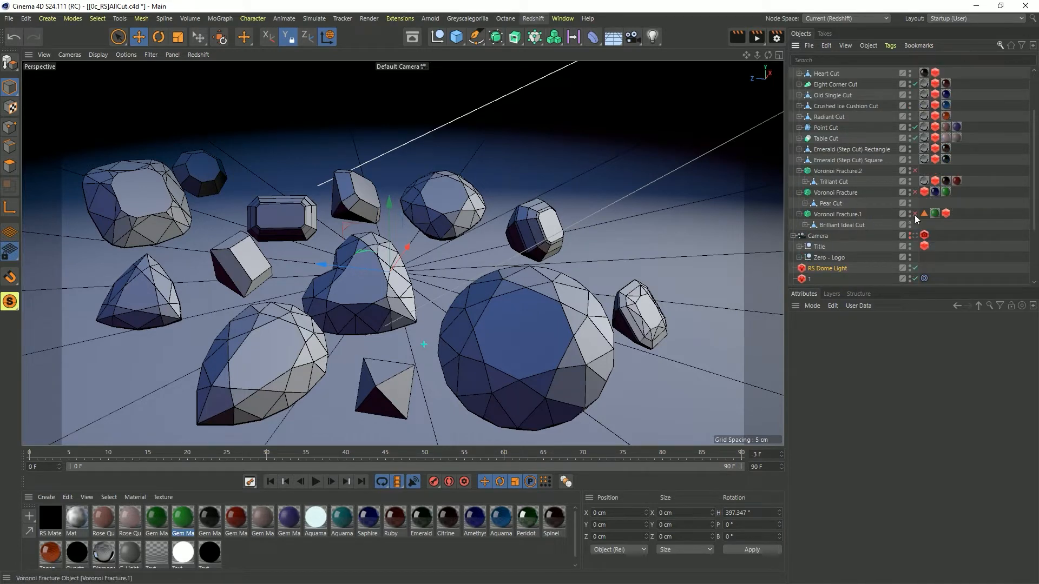
pyautogui.click(838, 193)
pyautogui.click(915, 192)
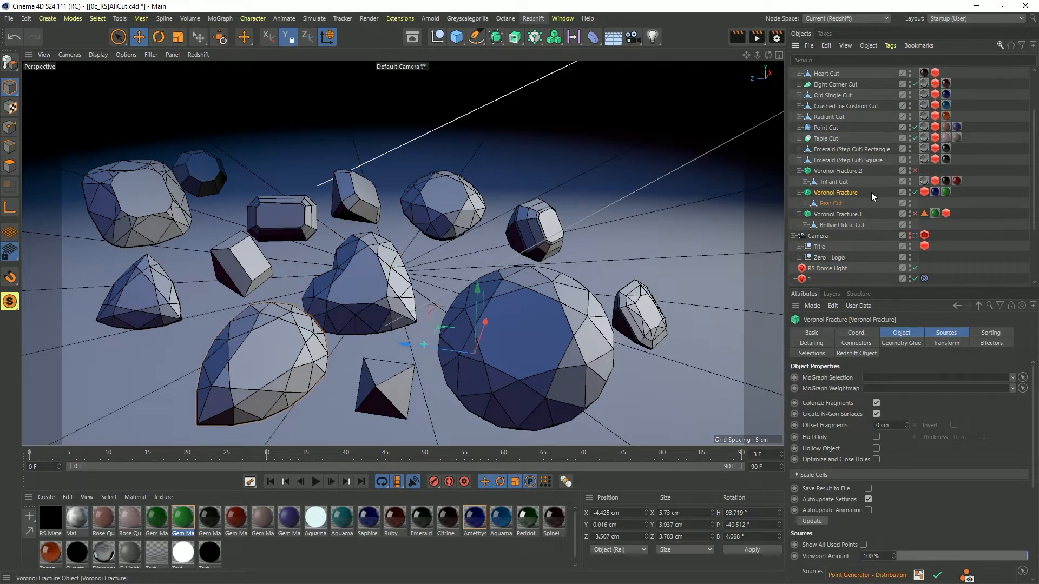
pyautogui.scroll(10, 318, 373)
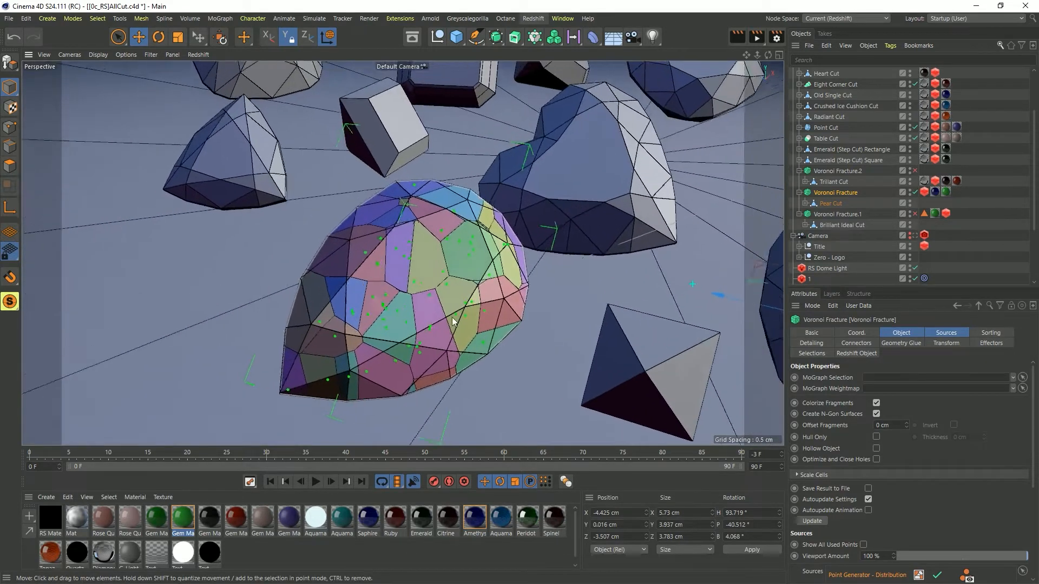
pyautogui.keyDown('alt'); pyautogui.moveTo(452, 318); pyautogui.dragTo(428, 320); pyautogui.keyUp('alt')
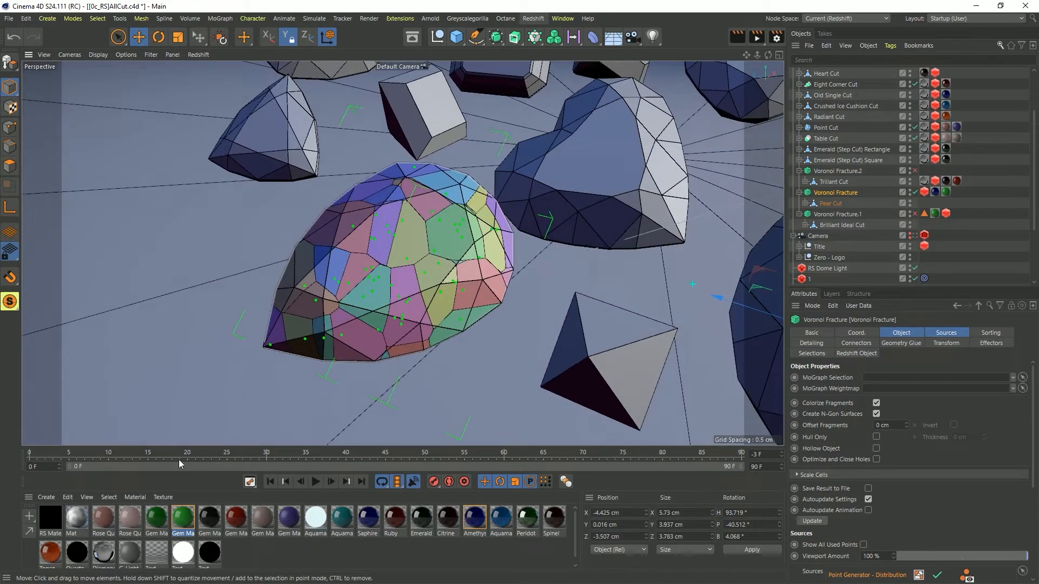
pyautogui.click(915, 192)
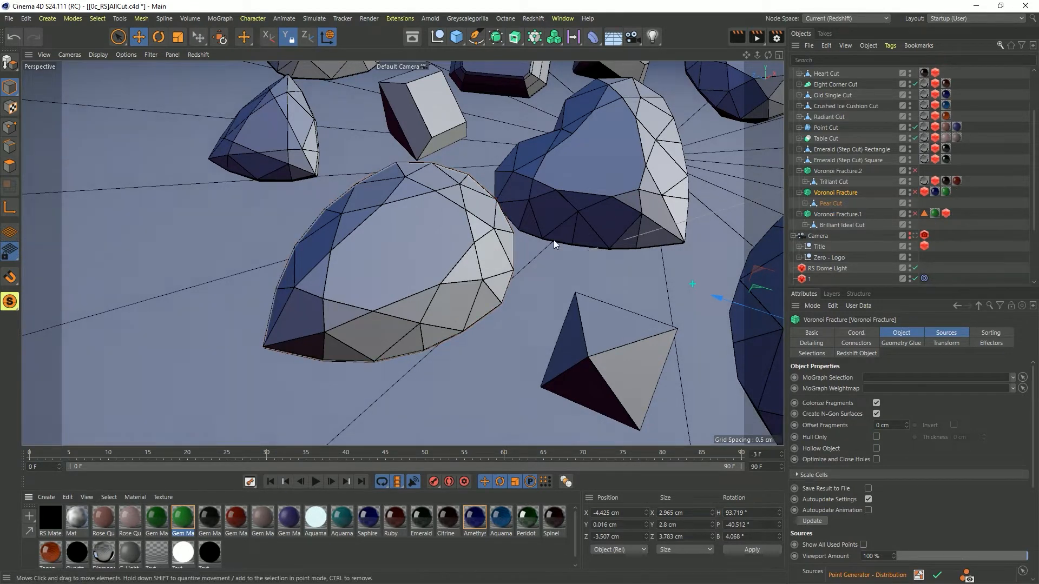
# Step: Open the Redshift RenderView and enlarge it to cover the perspective view
pyautogui.click(533, 18)
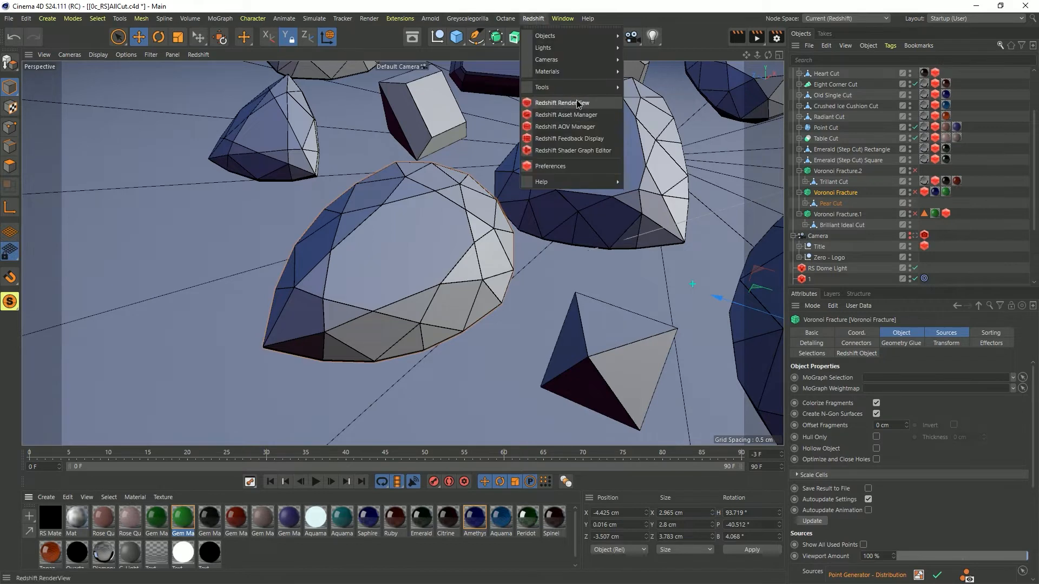
pyautogui.click(612, 101)
pyautogui.moveTo(440, 15); pyautogui.dragTo(102, 65)
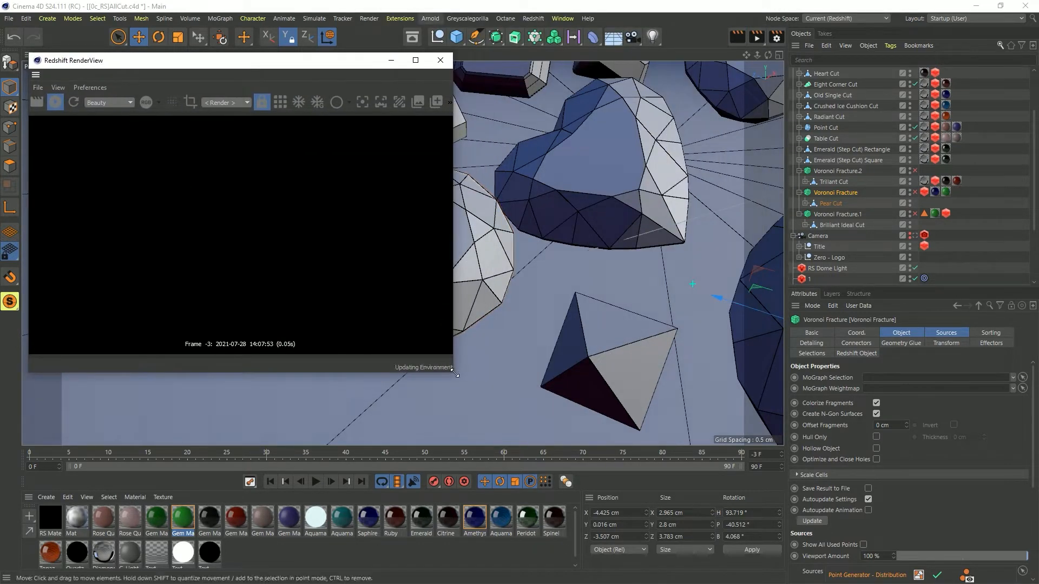
pyautogui.moveTo(453, 373); pyautogui.dragTo(777, 447)
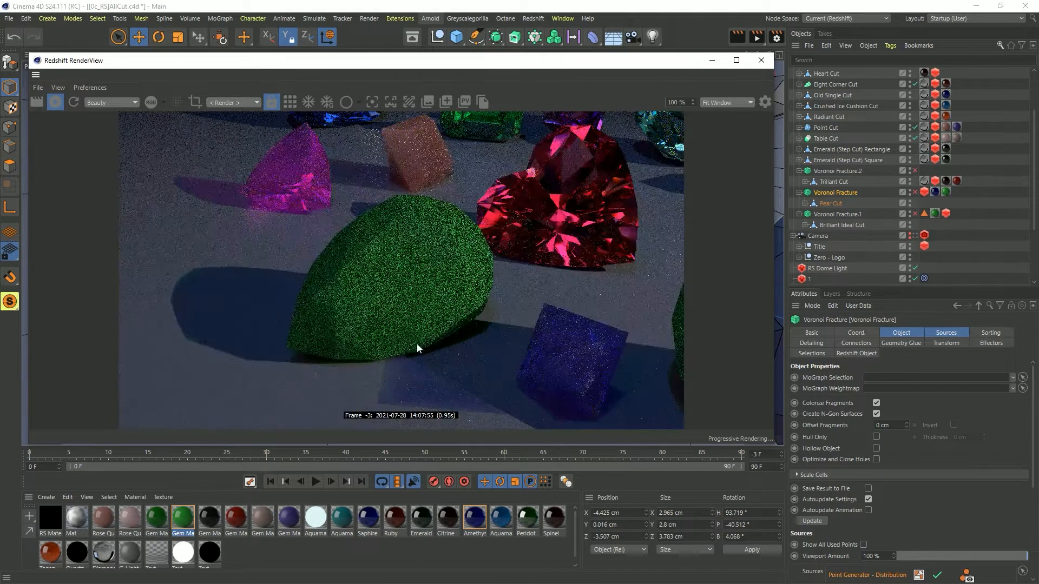
# Step: Place the Gem Maker 2 shader graph beside the rendered pear gem and set its Cloudiness to 0
pyautogui.moveTo(822, 221)
pyautogui.mouseDown()
pyautogui.moveTo(809, 181)
pyautogui.moveTo(804, 216)
pyautogui.mouseUp()
pyautogui.moveTo(698, 260); pyautogui.dragTo(690, 285)
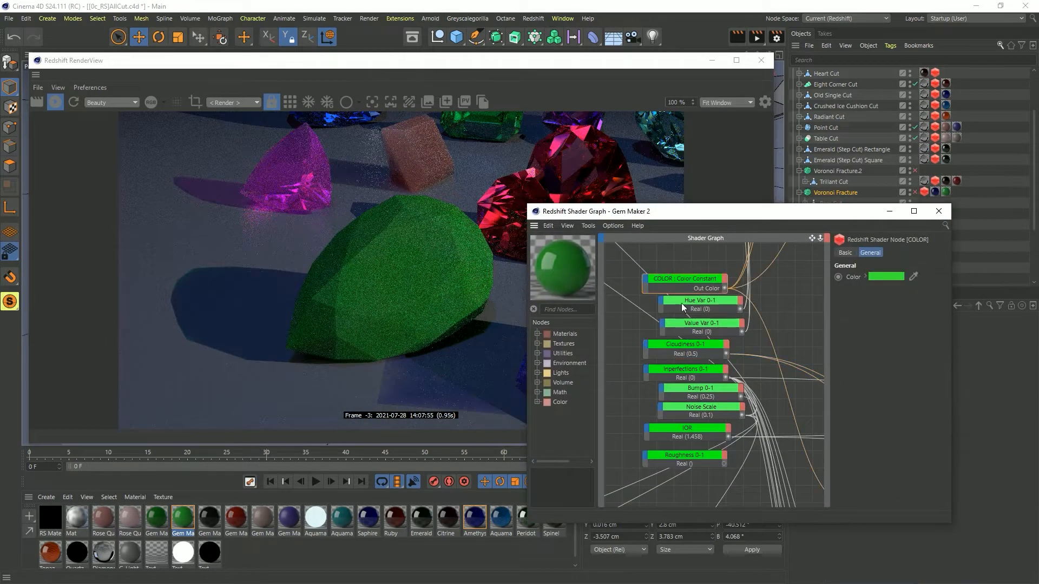
pyautogui.click(672, 352)
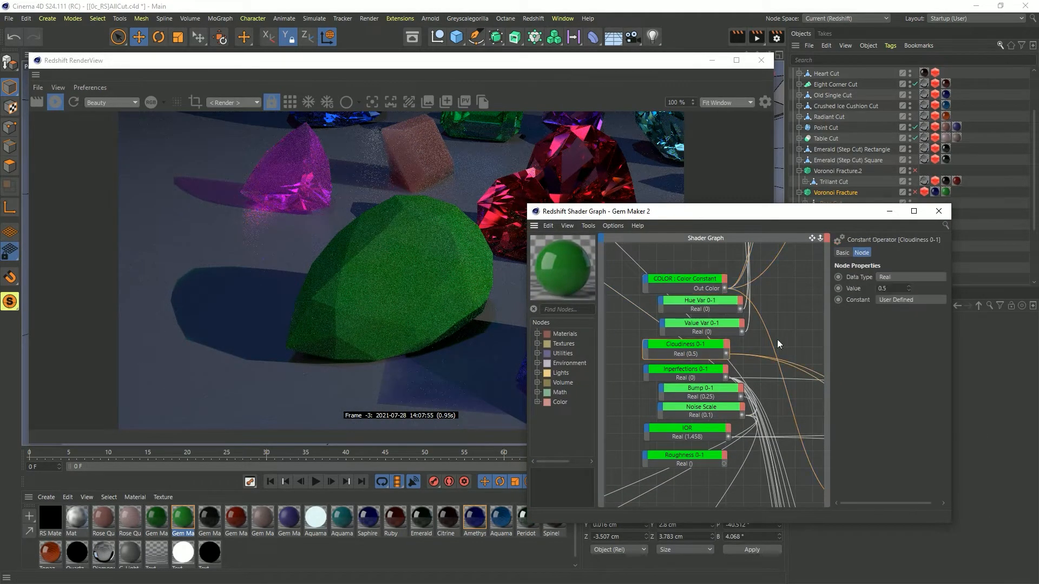
pyautogui.click(887, 289)
pyautogui.press('Return')
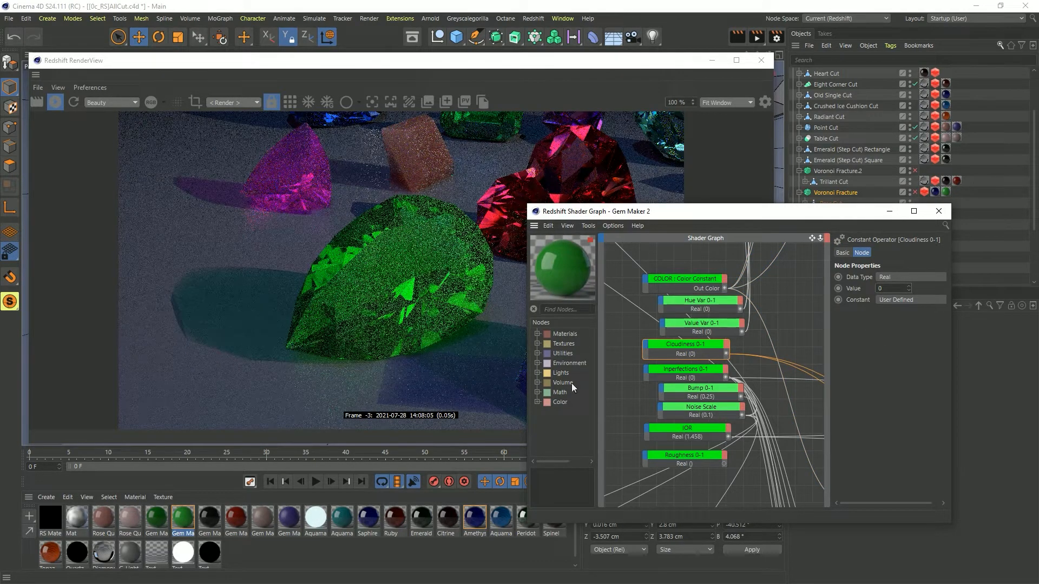
# Step: Change the COLOR node of Gem Maker 2 to a red with hue 0°, saturation 98% and value 92%
pyautogui.click(723, 288)
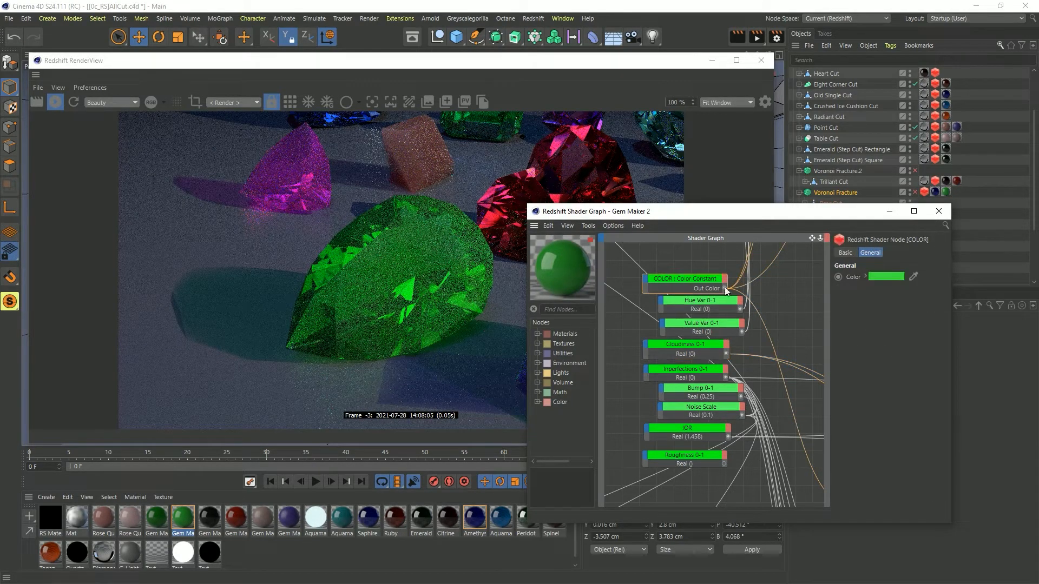
pyautogui.click(885, 277)
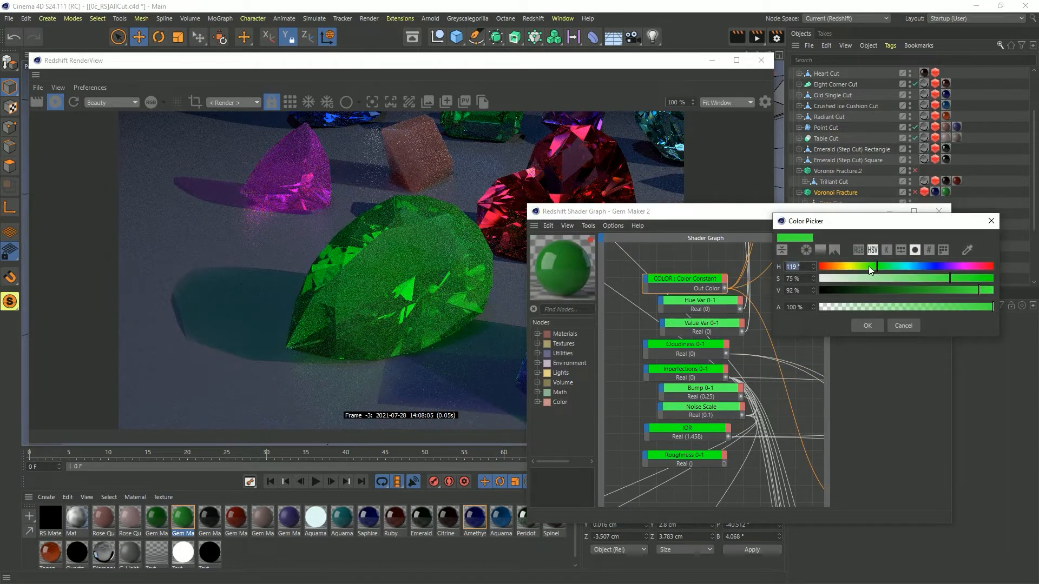
pyautogui.moveTo(858, 267); pyautogui.dragTo(819, 267)
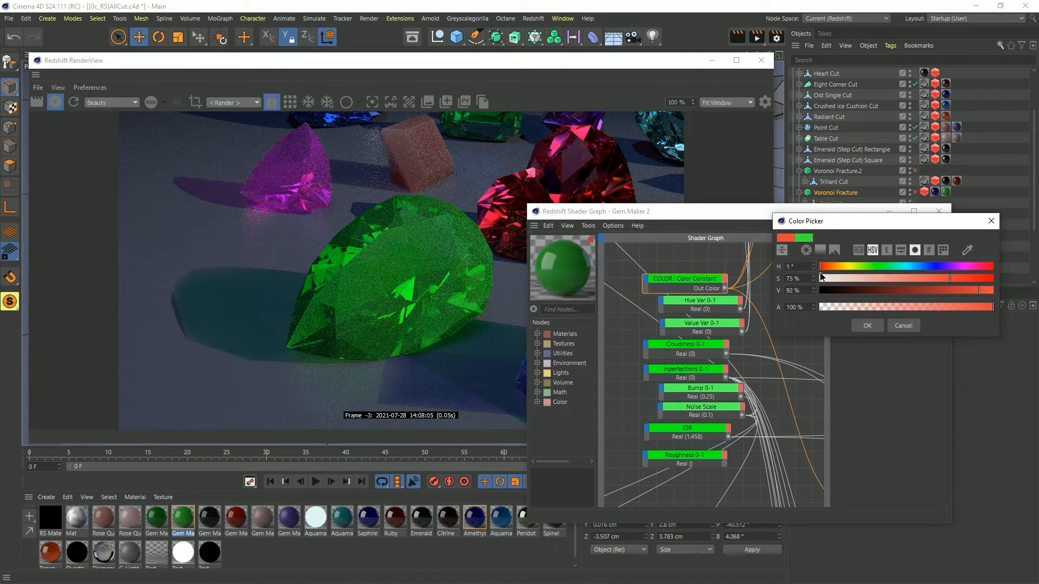
pyautogui.moveTo(952, 282); pyautogui.dragTo(991, 279)
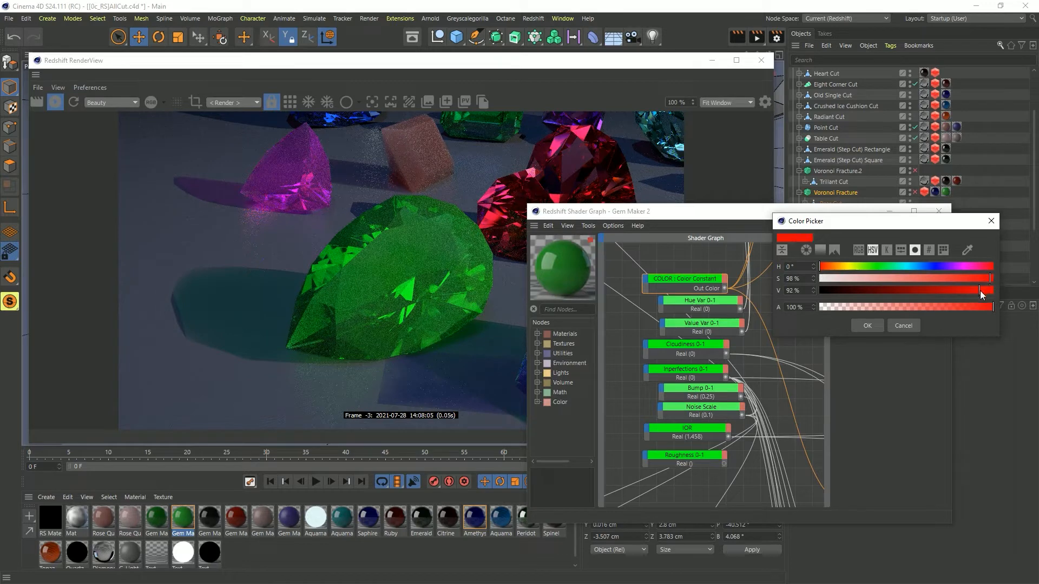
pyautogui.click(866, 325)
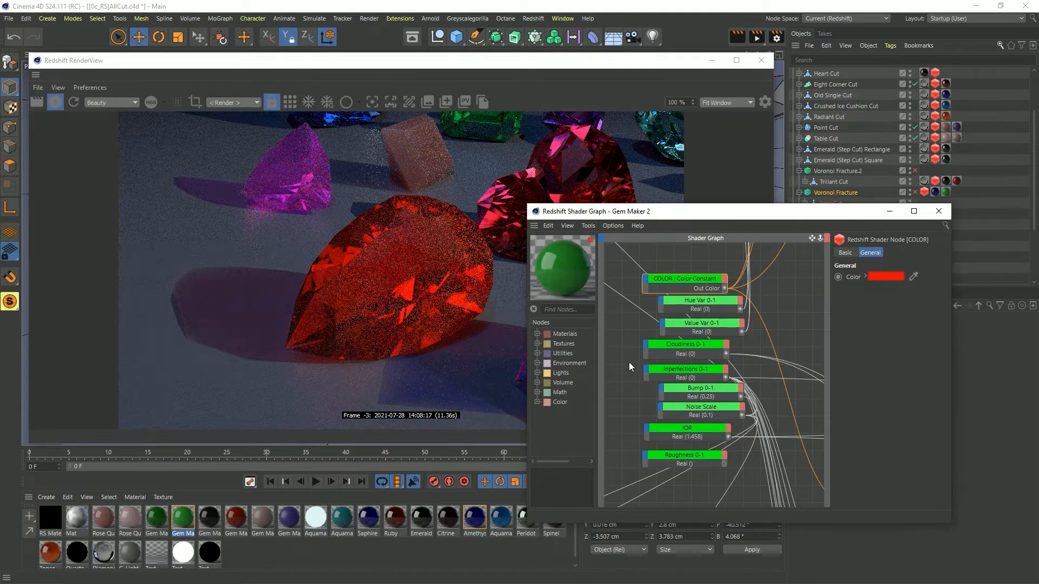
# Step: Try Cloudiness values of 0.2 and 1 on the red pear gem and return Cloudiness to 0
pyautogui.click(697, 358)
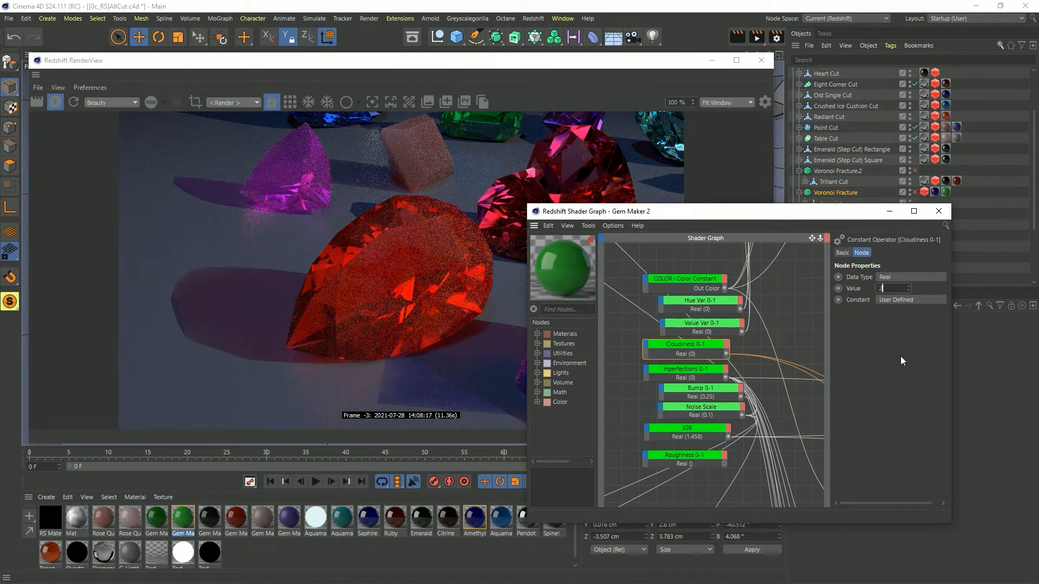
pyautogui.press('Return')
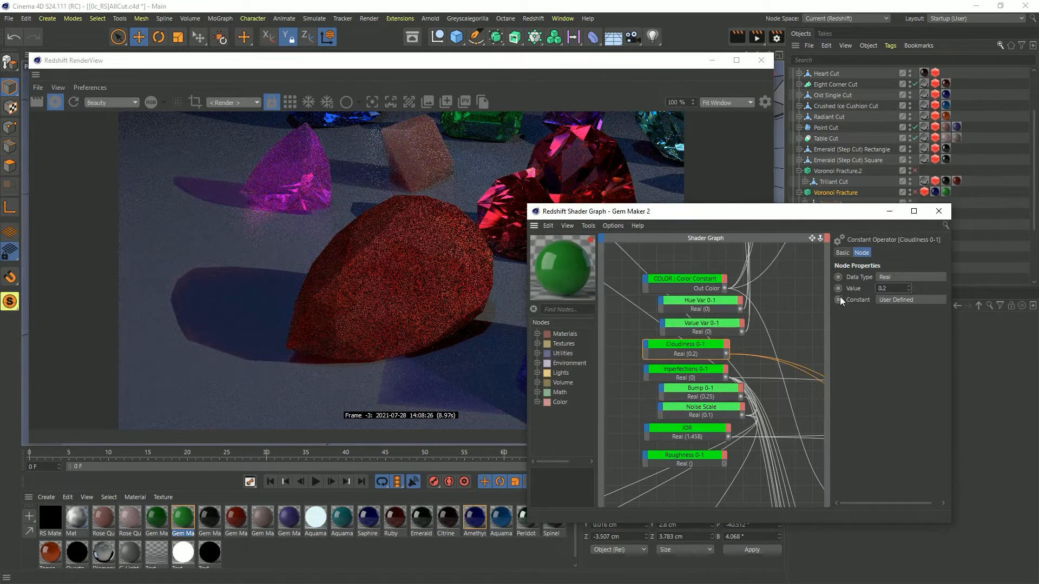
pyautogui.doubleClick(900, 288)
pyautogui.write('1')
pyautogui.press('Return')
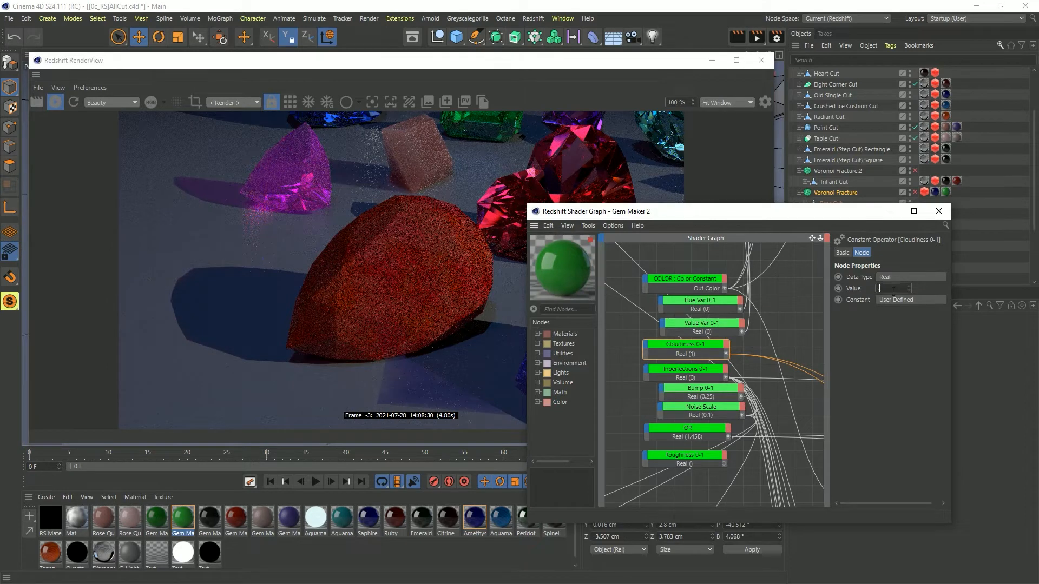
pyautogui.press('Return')
# Step: Set Inperfections to 1 and limit the RenderView rendering to a region around the pear gem
pyautogui.click(688, 373)
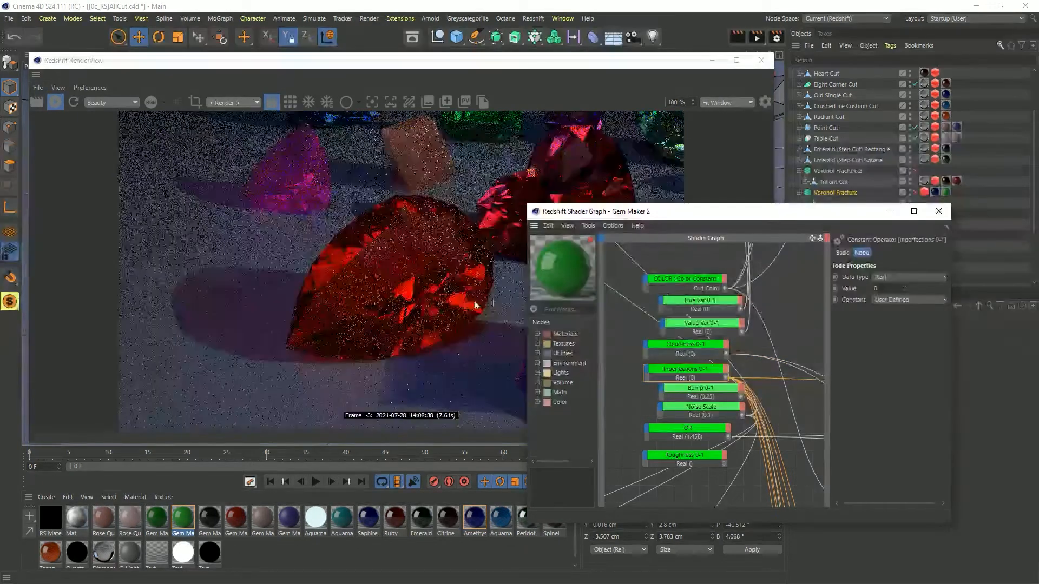
pyautogui.press('Return')
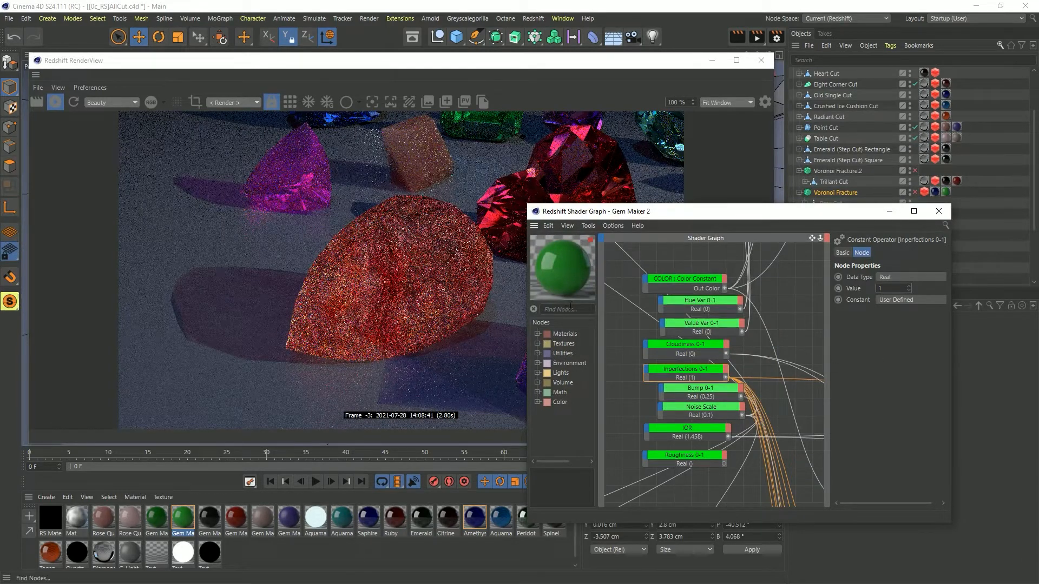
pyautogui.moveTo(626, 215); pyautogui.dragTo(760, 241)
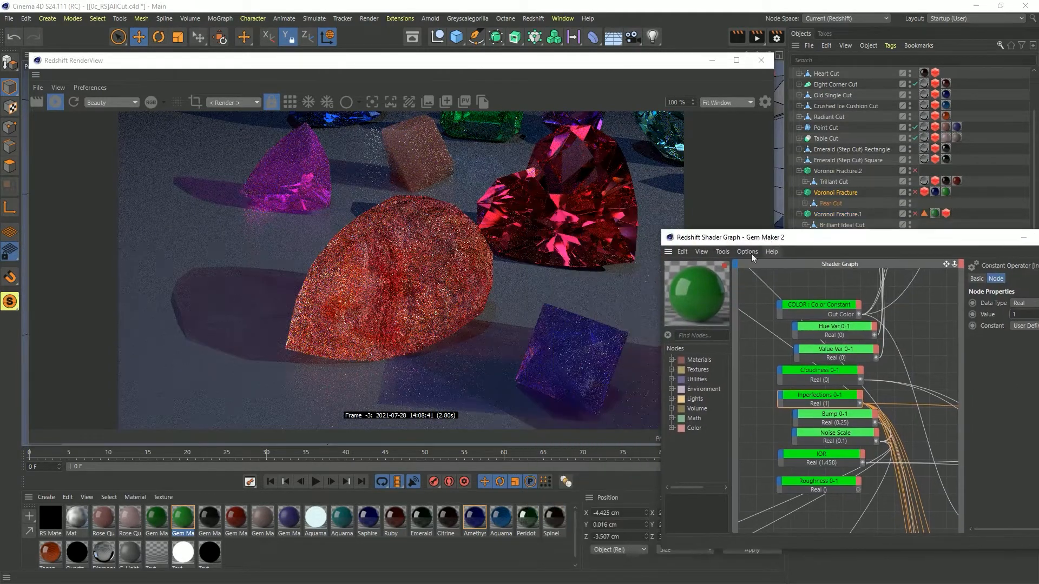
pyautogui.keyDown('ctrl'); pyautogui.moveTo(264, 190); pyautogui.dragTo(510, 375); pyautogui.keyUp('ctrl')
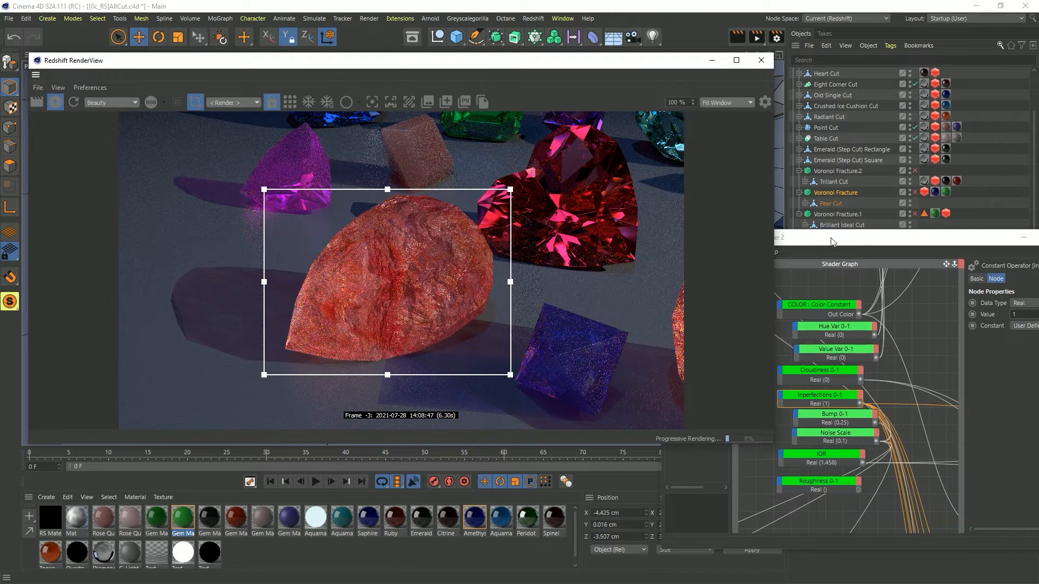
# Step: Set both Inperfections and Cloudiness of the Gem Maker 2 material to 0.25
pyautogui.moveTo(831, 242); pyautogui.dragTo(724, 244)
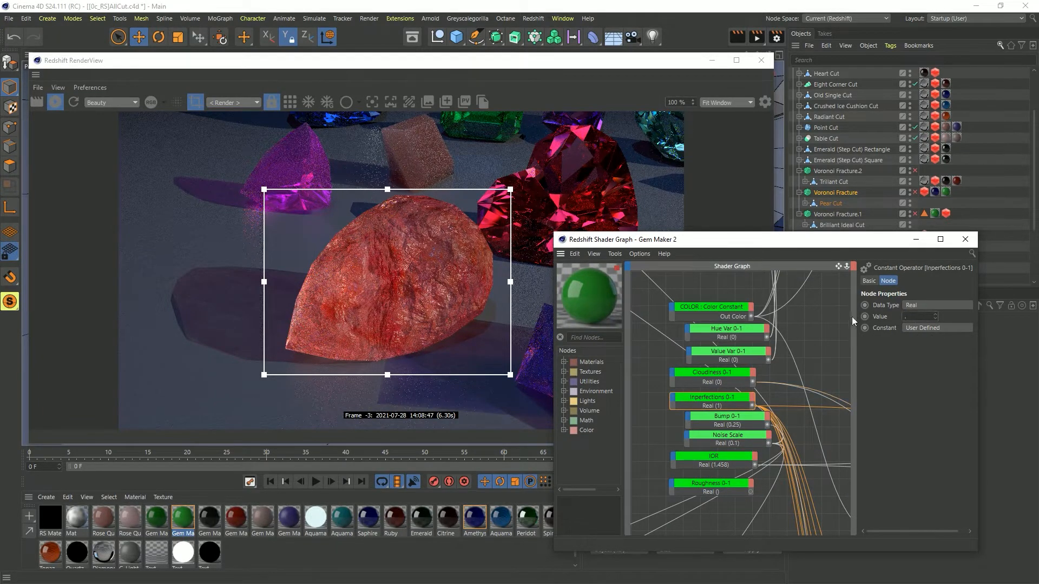
pyautogui.write('0.25')
pyautogui.press('Return')
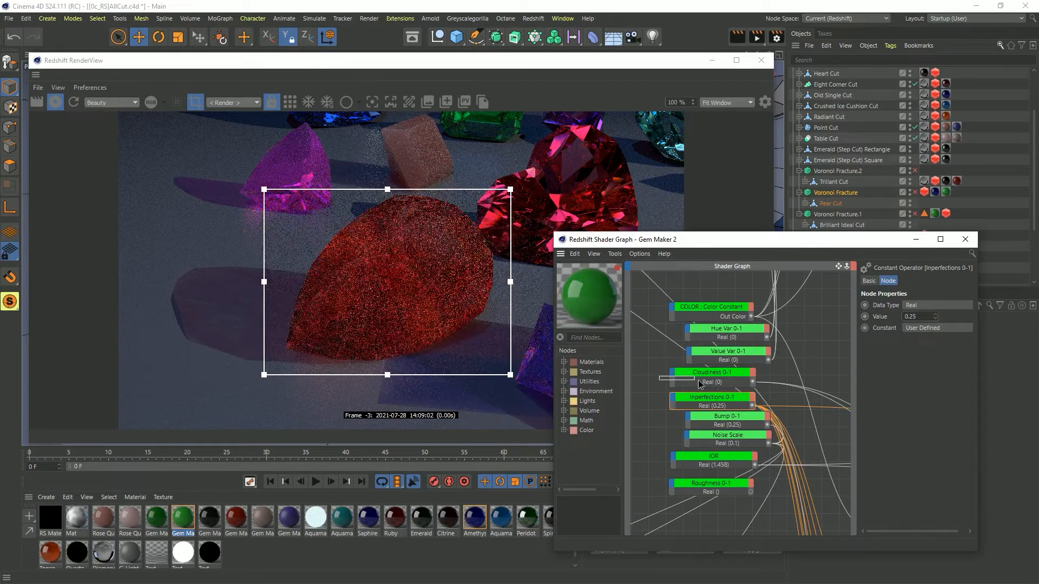
pyautogui.click(698, 374)
pyautogui.click(924, 316)
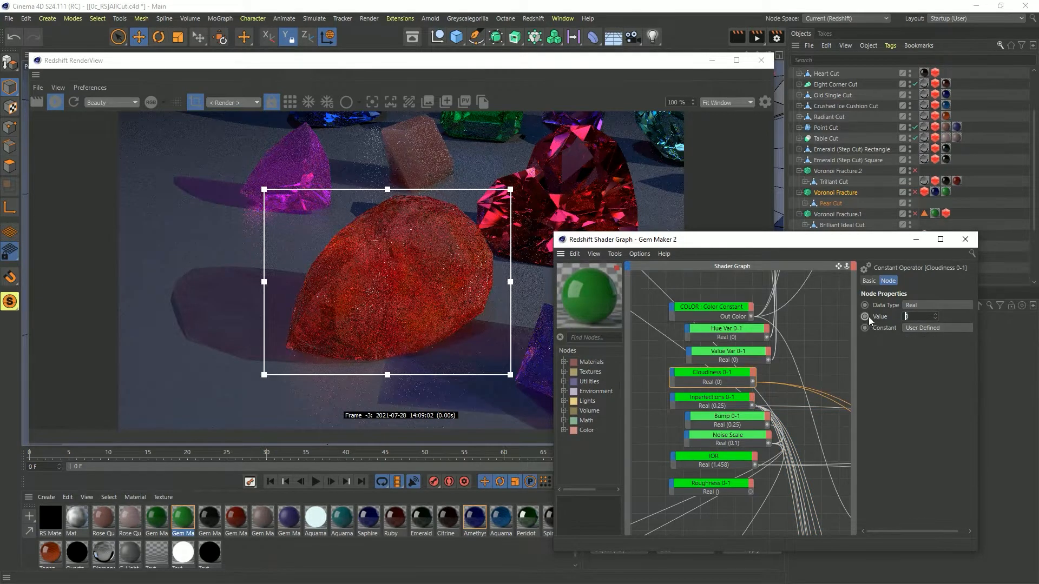
pyautogui.write('0.25')
pyautogui.press('Return')
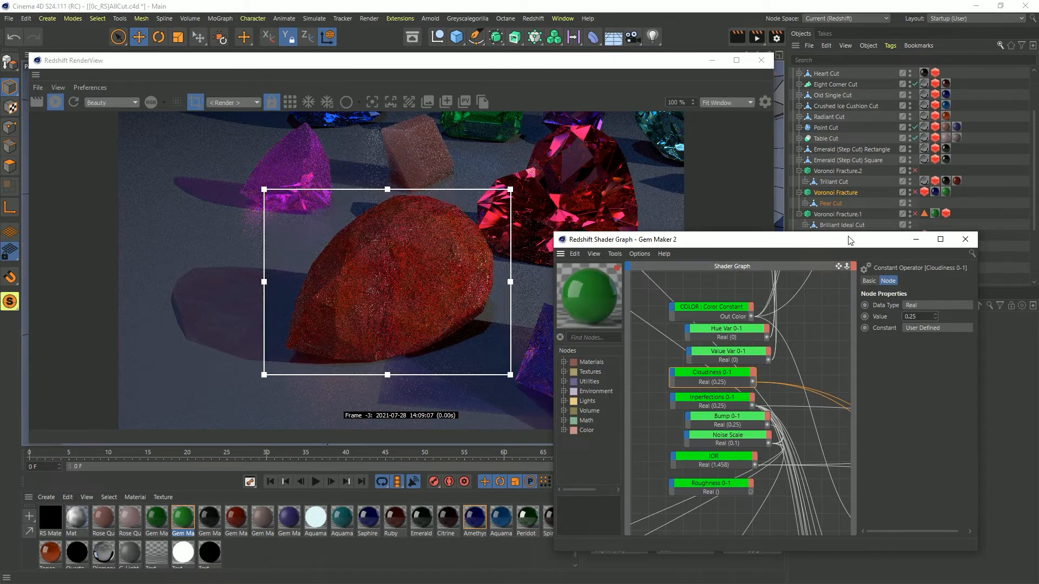
# Step: Enable the pear cut's Voronoi Fracture and set the material's Cloudiness to 0.1
pyautogui.moveTo(848, 241); pyautogui.dragTo(808, 385)
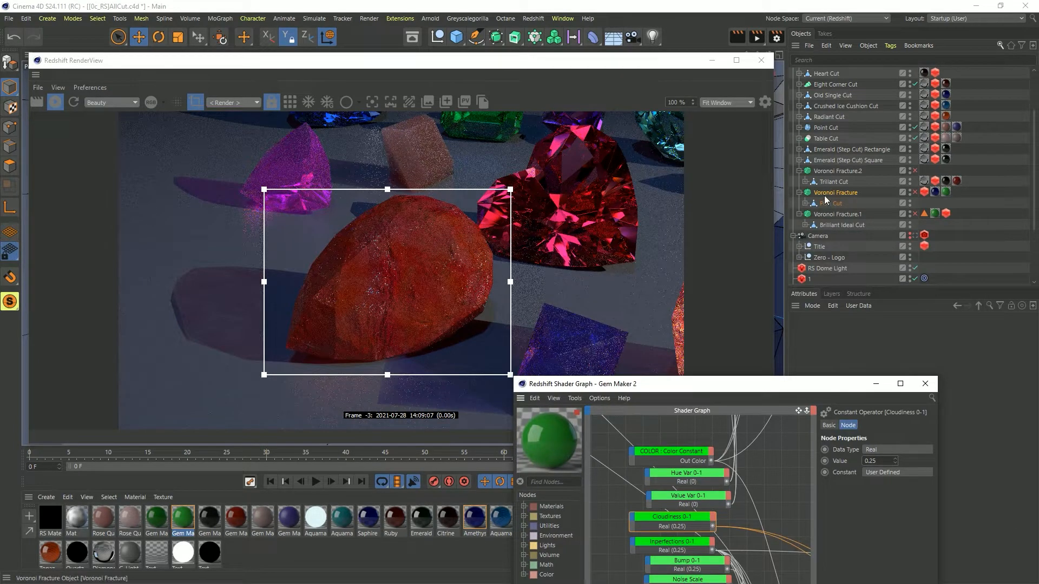
pyautogui.click(916, 192)
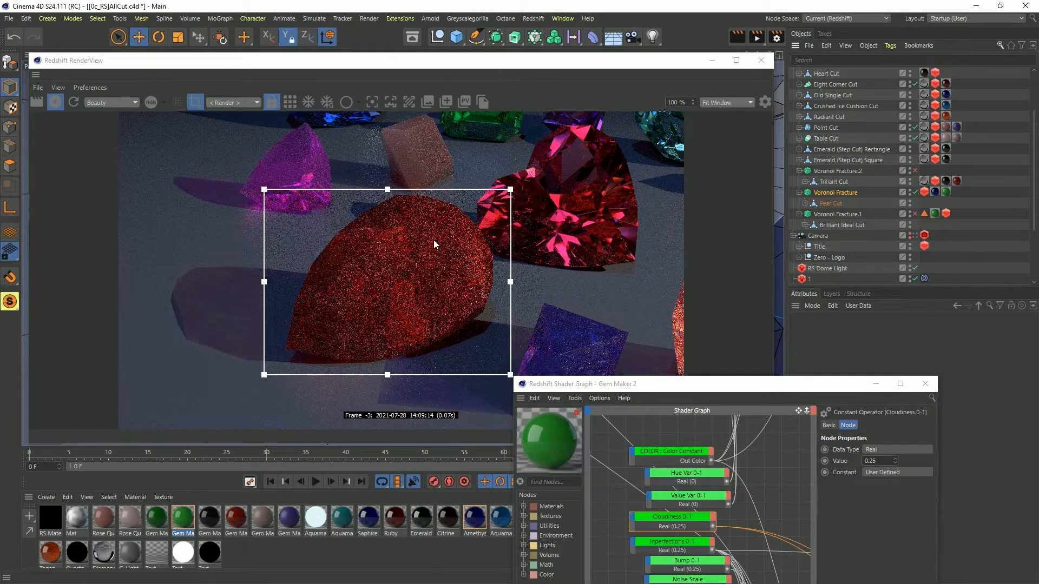
pyautogui.moveTo(665, 391); pyautogui.dragTo(679, 273)
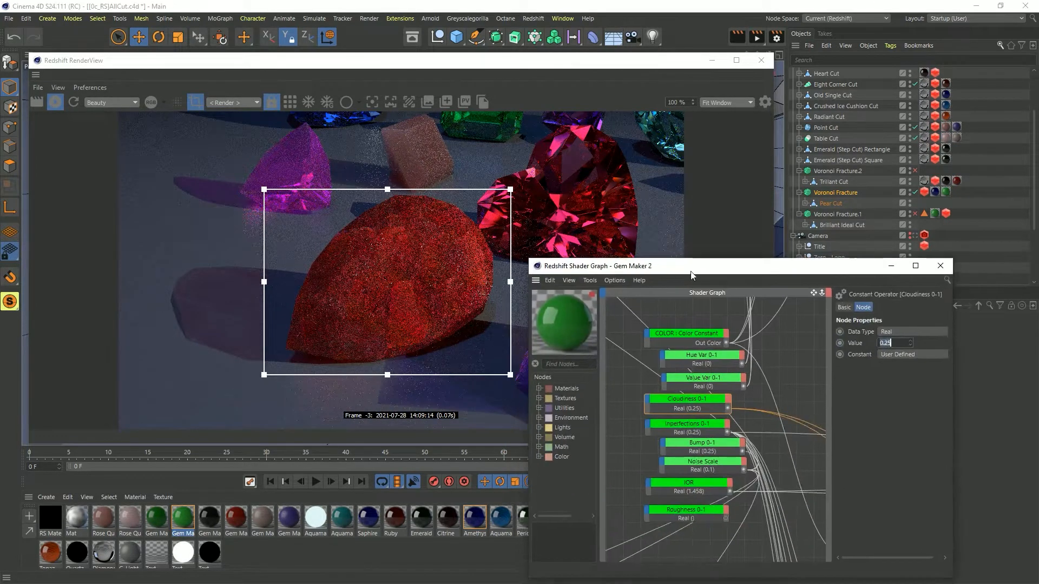
pyautogui.moveTo(626, 400); pyautogui.dragTo(678, 406)
pyautogui.write('1')
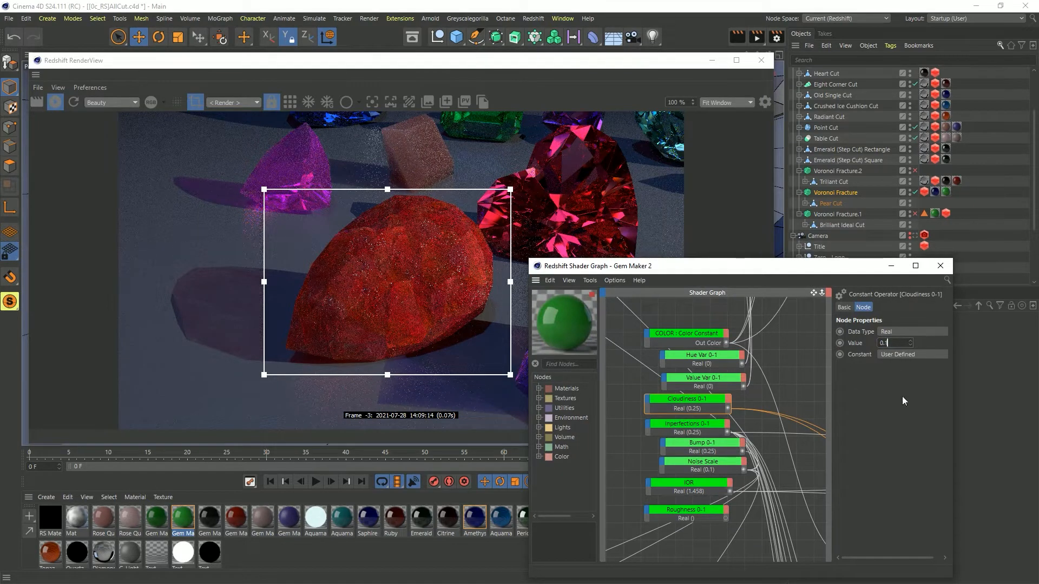
pyautogui.press('Return')
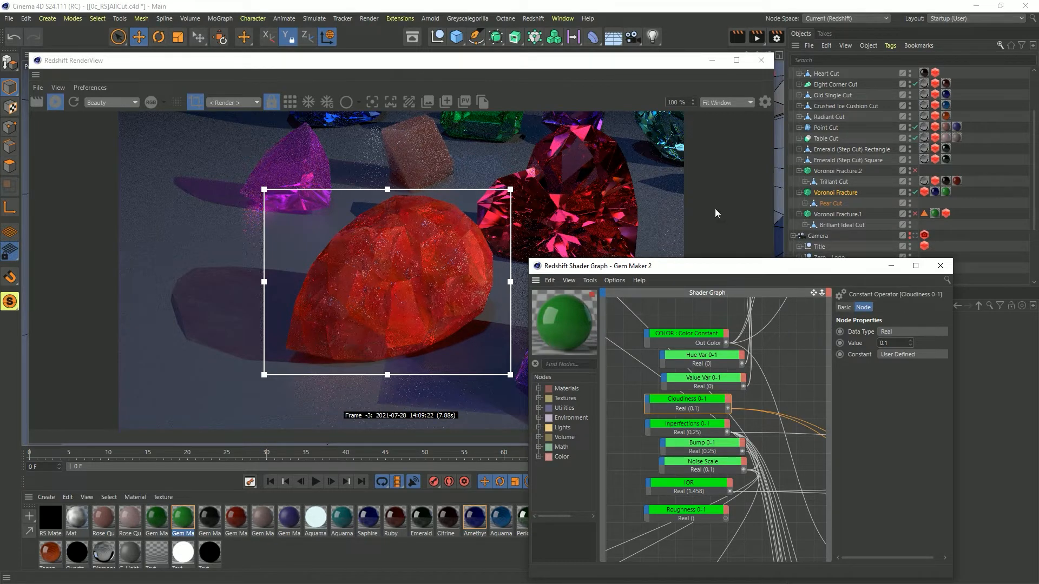
# Step: Close the Gem Maker 2 shader graph and the Redshift RenderView, and close the gem scene
pyautogui.click(942, 266)
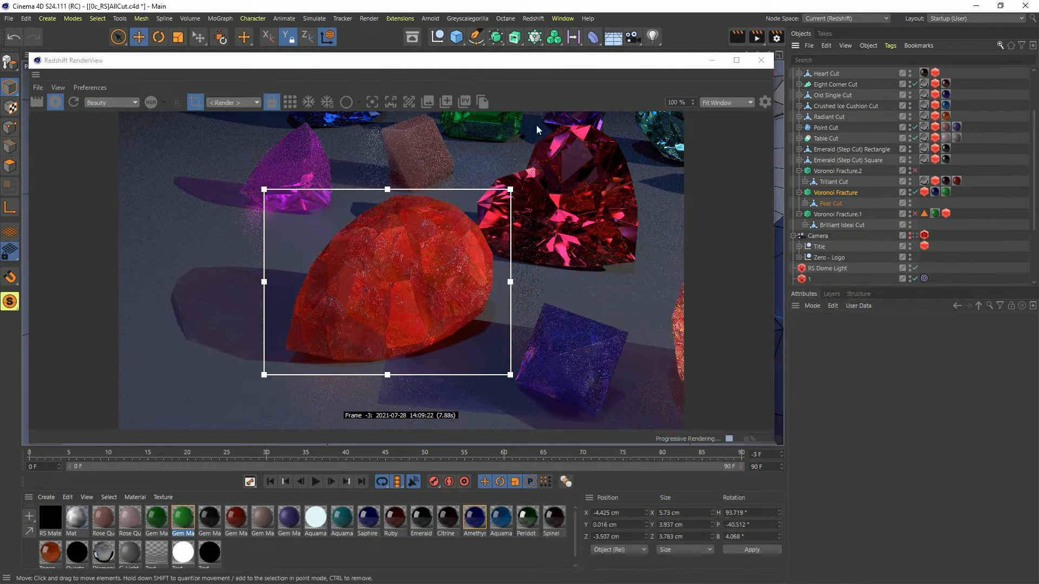
pyautogui.hotkey('alt', 'F4')
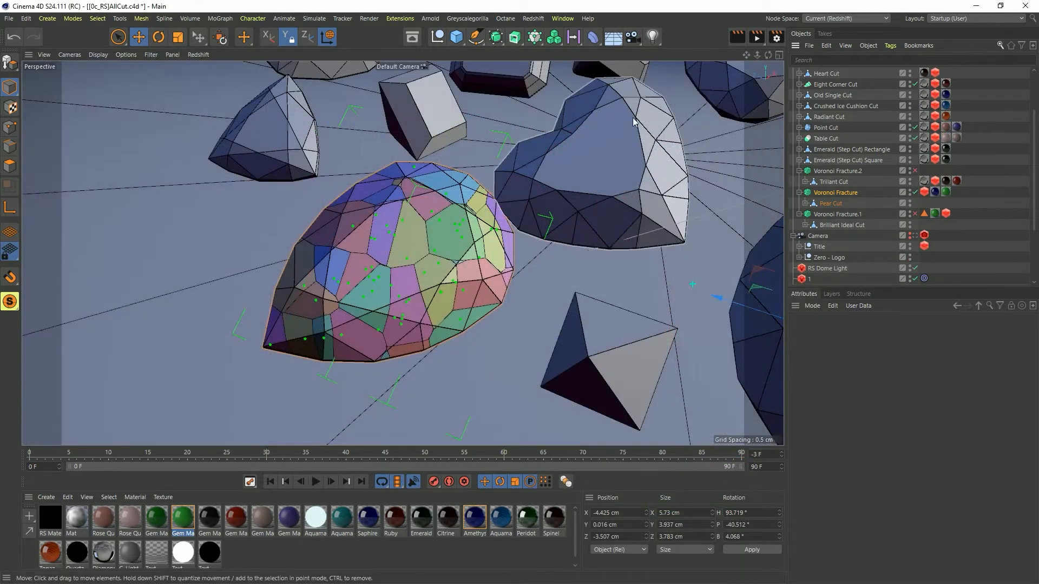
pyautogui.hotkey('alt', 'F4')
pyautogui.click(541, 337)
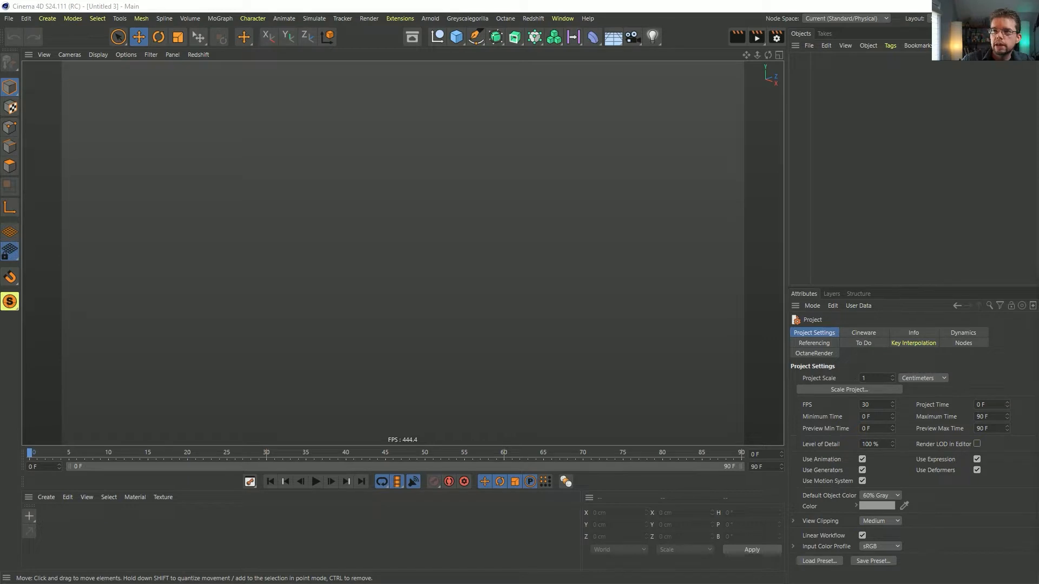
# Step: Enlarge the browser window with the Netflix: The Crown opening credits video over the empty viewport, keeping the project settings uncovered
pyautogui.moveTo(374, 103); pyautogui.dragTo(297, 52)
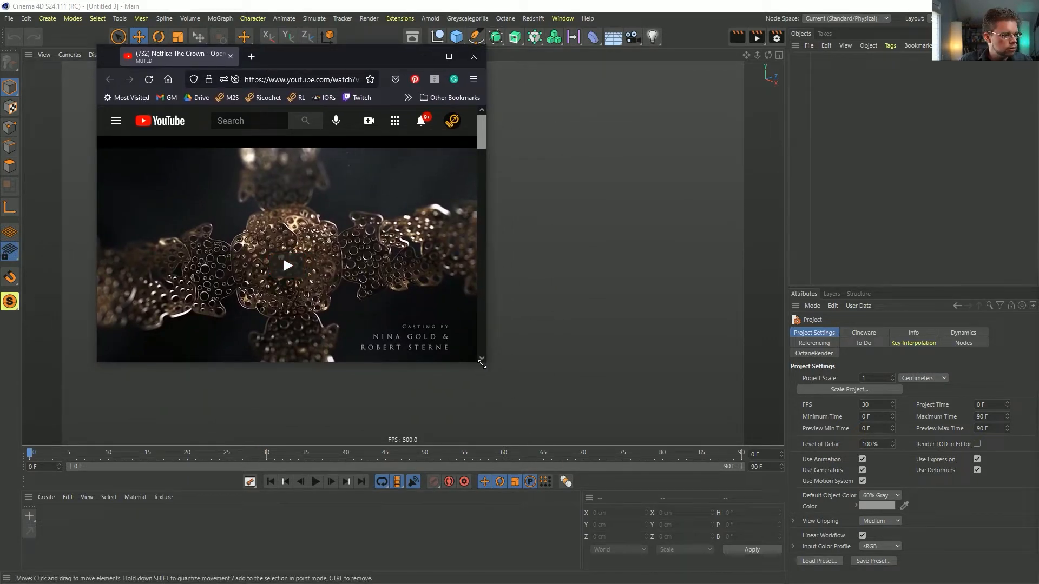
pyautogui.moveTo(482, 364); pyautogui.dragTo(865, 544)
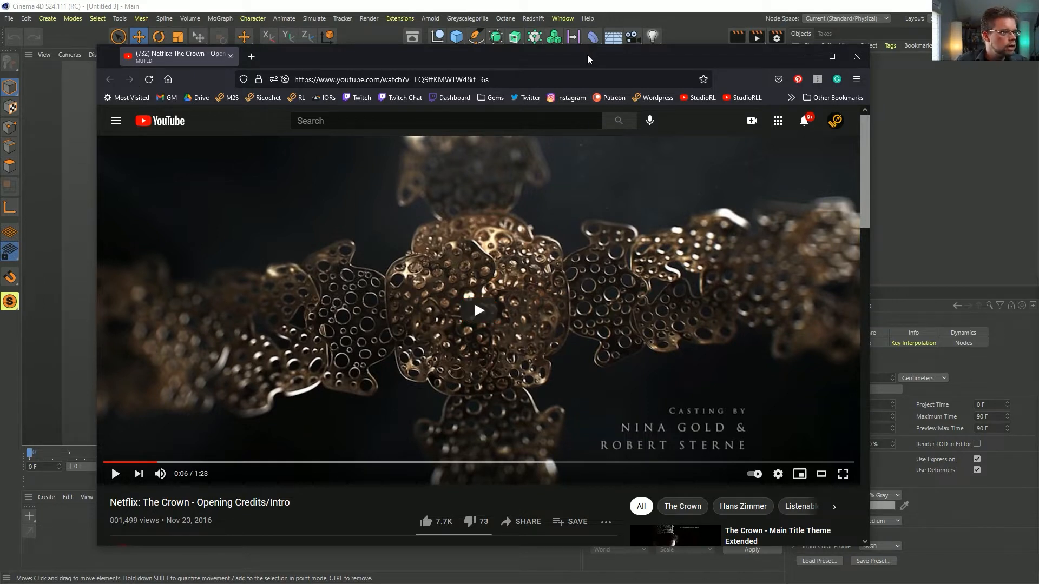
pyautogui.moveTo(588, 59); pyautogui.dragTo(575, 23)
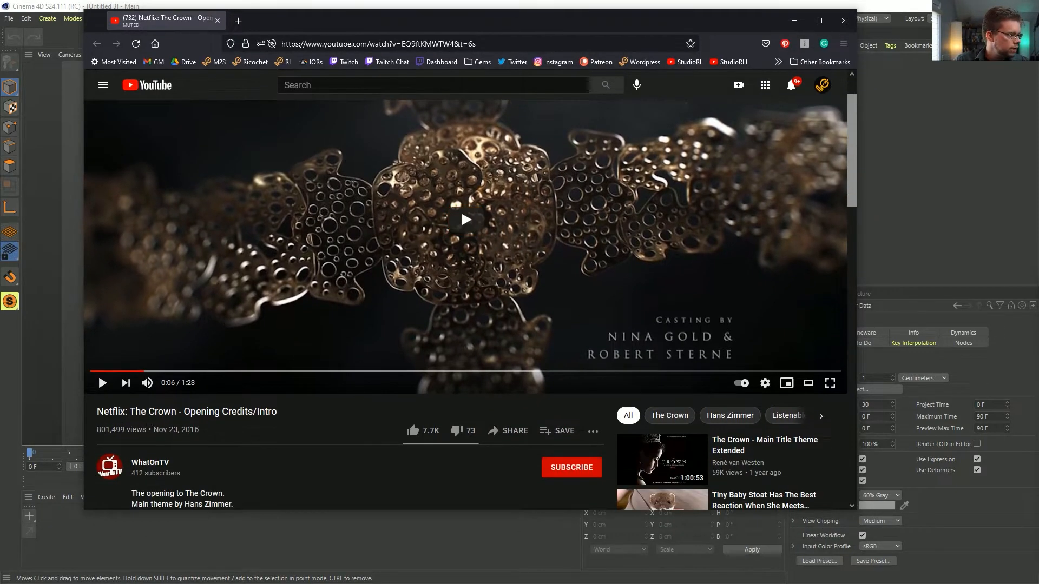
pyautogui.moveTo(858, 512); pyautogui.dragTo(705, 583)
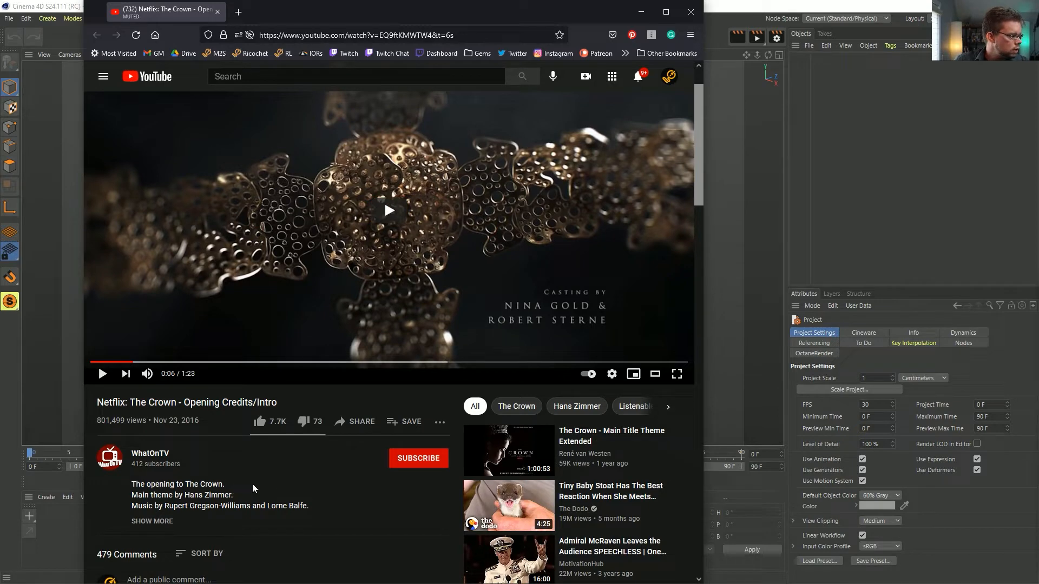
# Step: Expand the description of The Crown opening credits video and look through it for credits
pyautogui.click(152, 521)
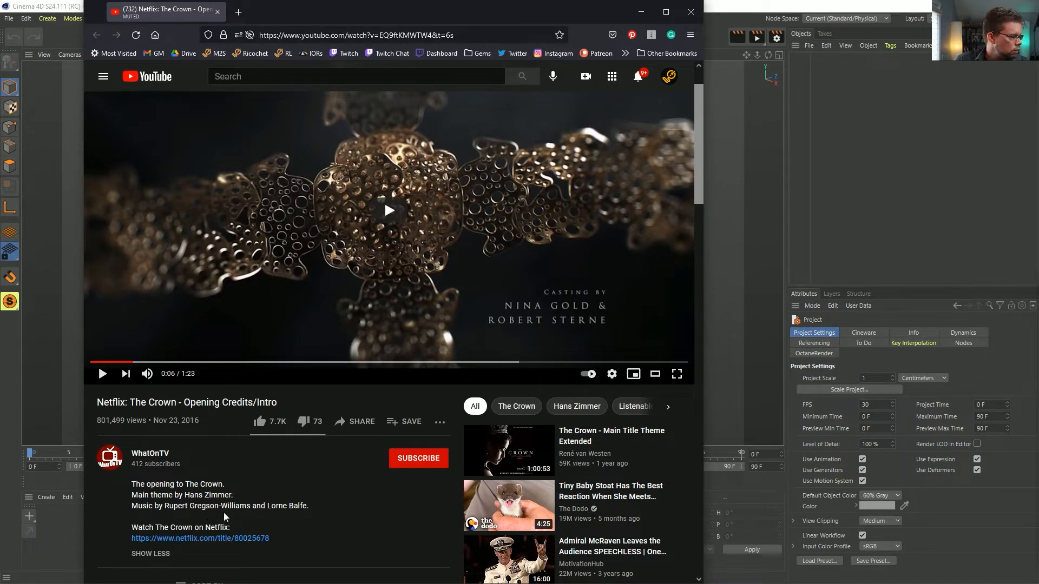
pyautogui.scroll(-2, 201, 481)
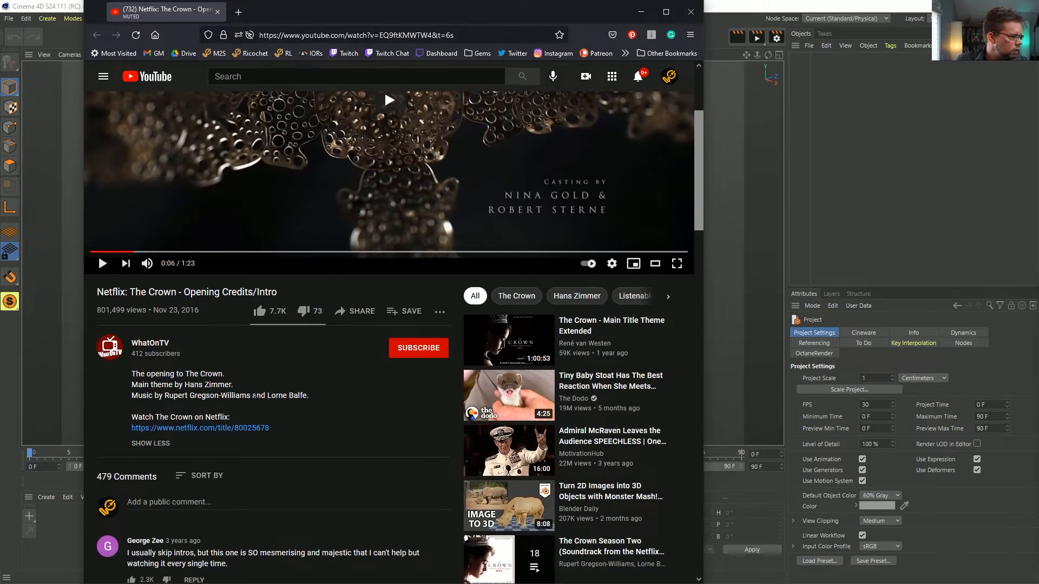
pyautogui.scroll(1, 229, 417)
pyautogui.scroll(2, 302, 444)
# Step: Play The Crown opening credits up to 0:14, pause, and step back through the golden metal shots to 0:09
pyautogui.click(389, 265)
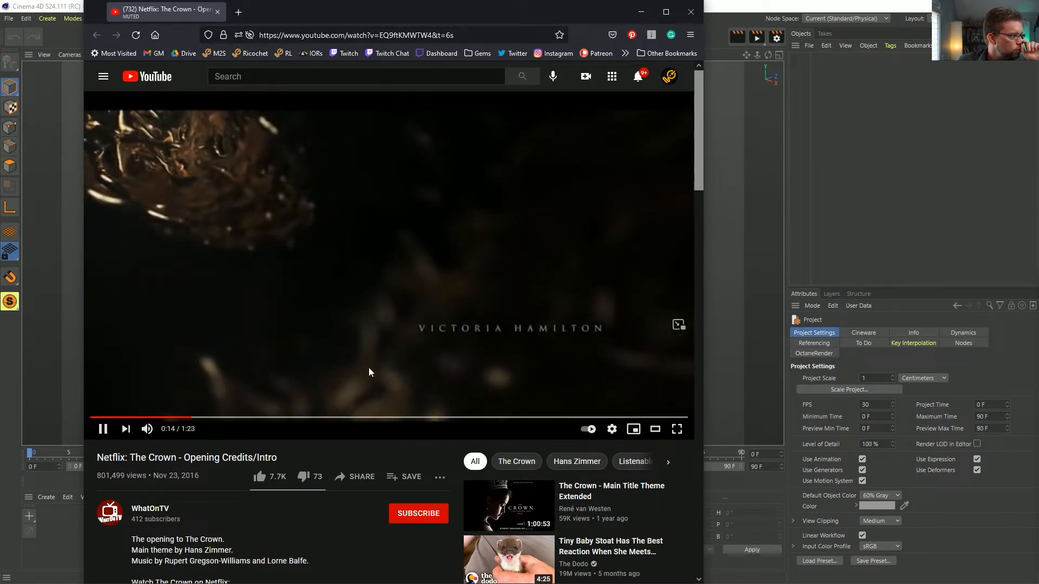
pyautogui.click(374, 307)
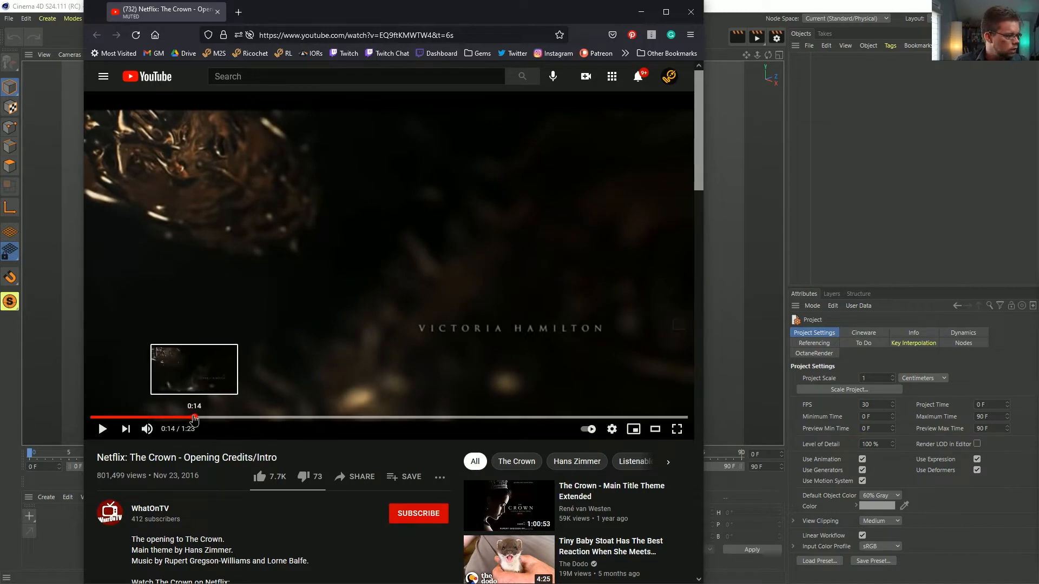
pyautogui.click(186, 417)
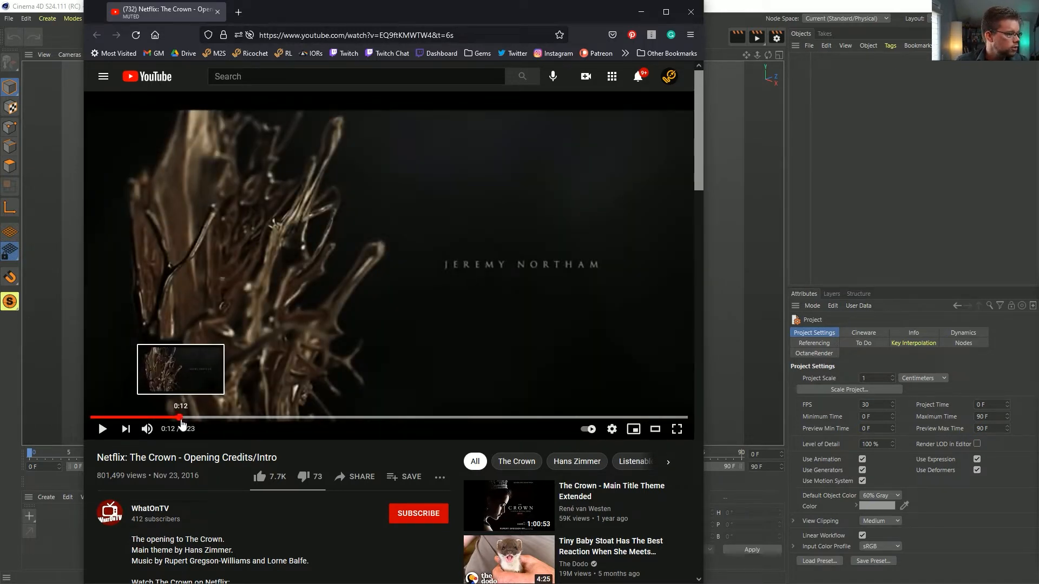
pyautogui.click(175, 418)
pyautogui.click(163, 417)
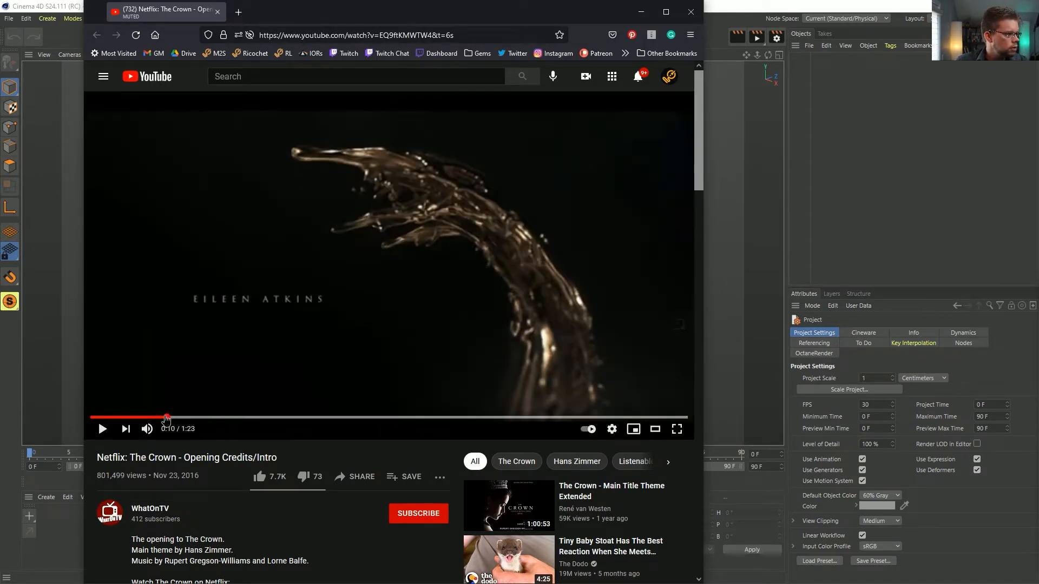
pyautogui.click(160, 418)
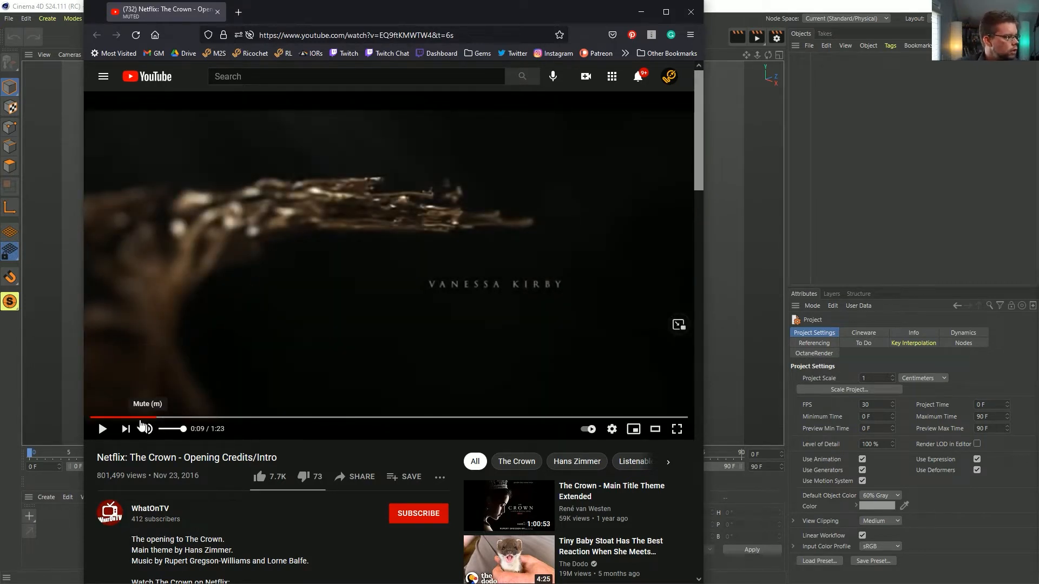
# Step: Replay the golden metal shots of The Crown opening credits from about 0:05 and pause at 0:15
pyautogui.click(102, 429)
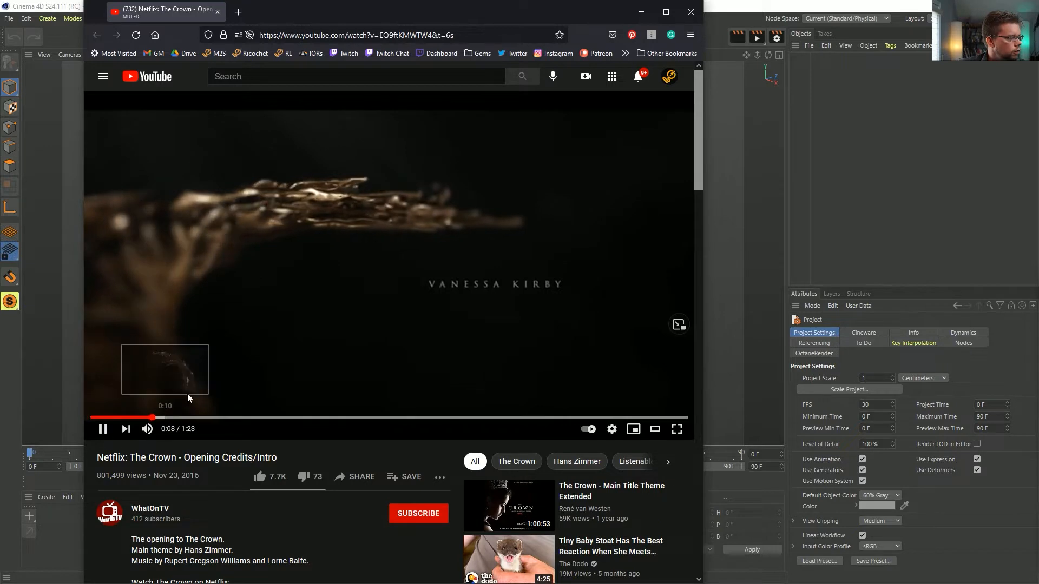
pyautogui.click(144, 418)
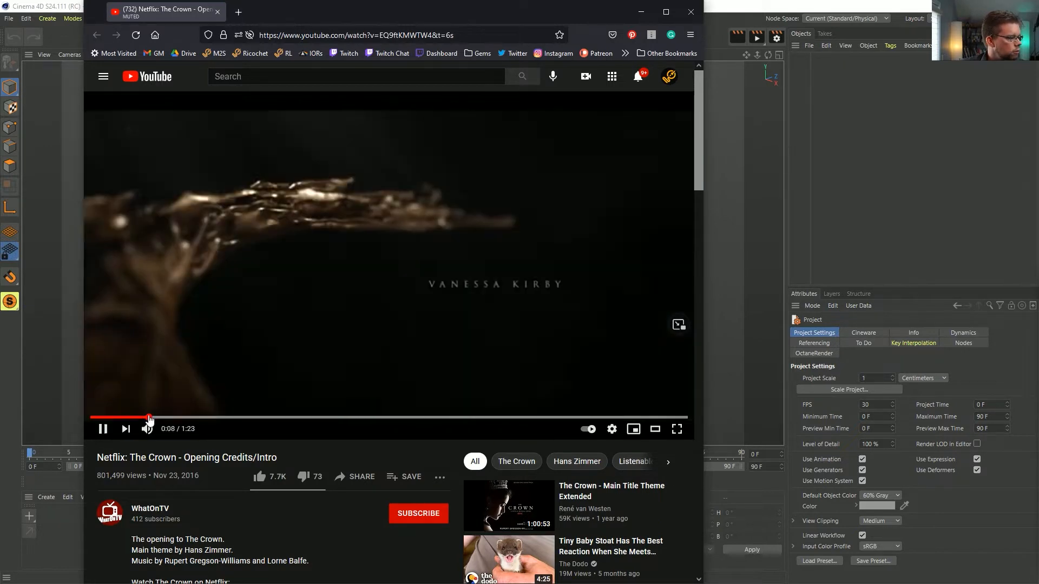
pyautogui.click(129, 418)
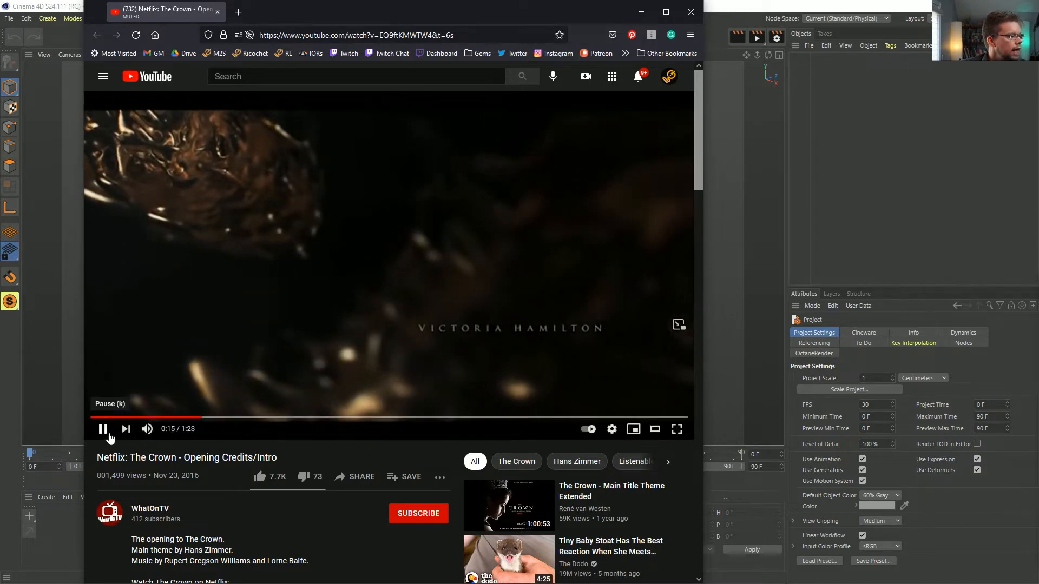
pyautogui.click(107, 435)
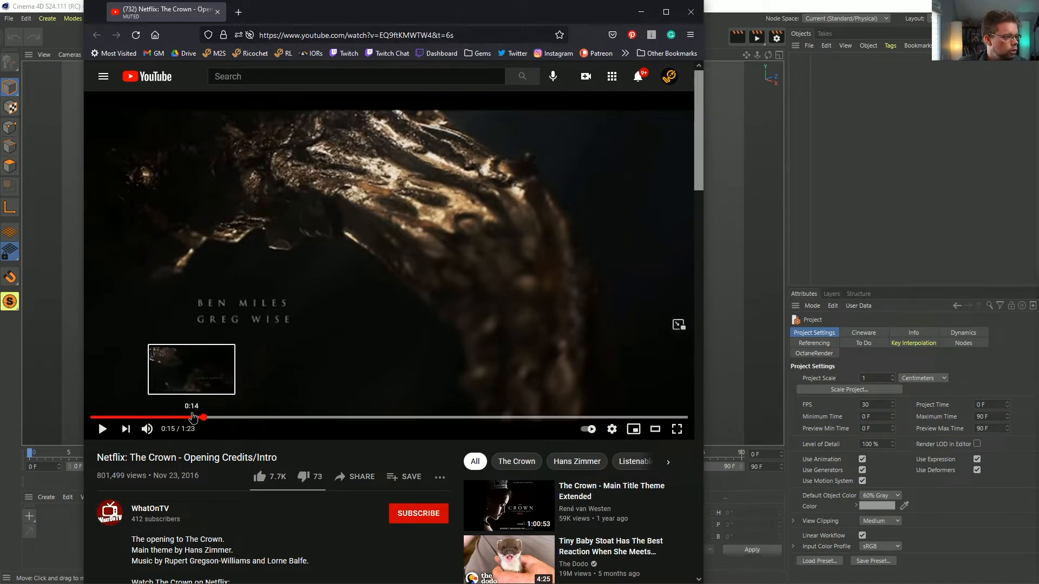
# Step: Step the paused video back through the 0:14, 0:12 and 0:07 shots to 0:06 to examine the metal strands
pyautogui.click(190, 418)
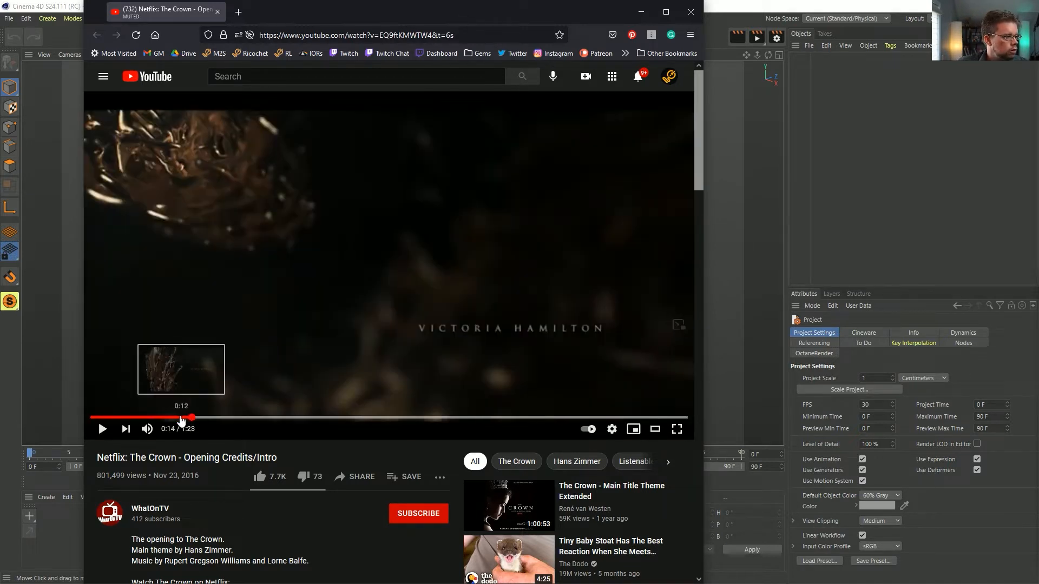
pyautogui.click(181, 418)
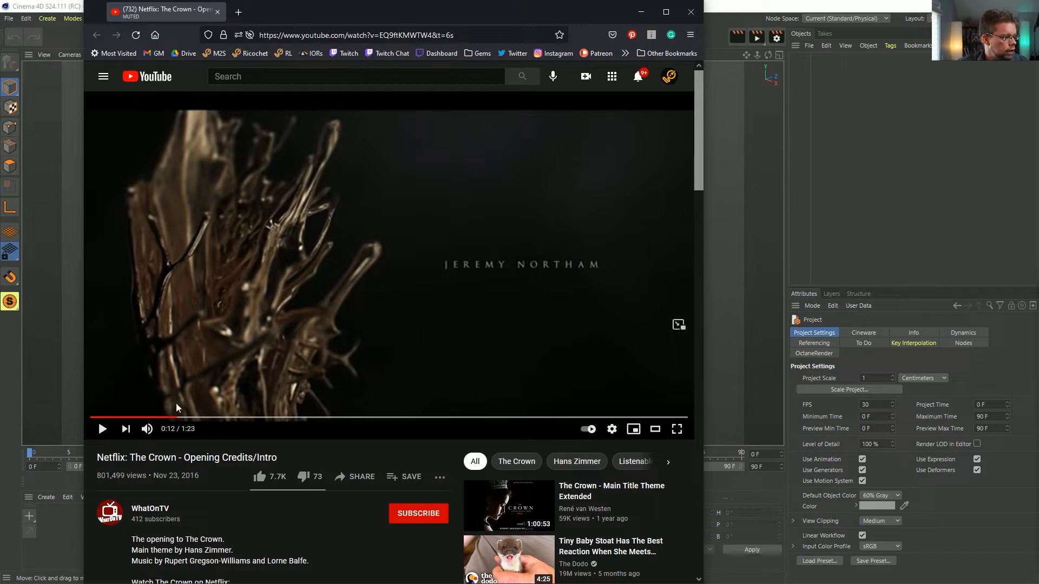
pyautogui.moveTo(175, 417); pyautogui.dragTo(143, 417)
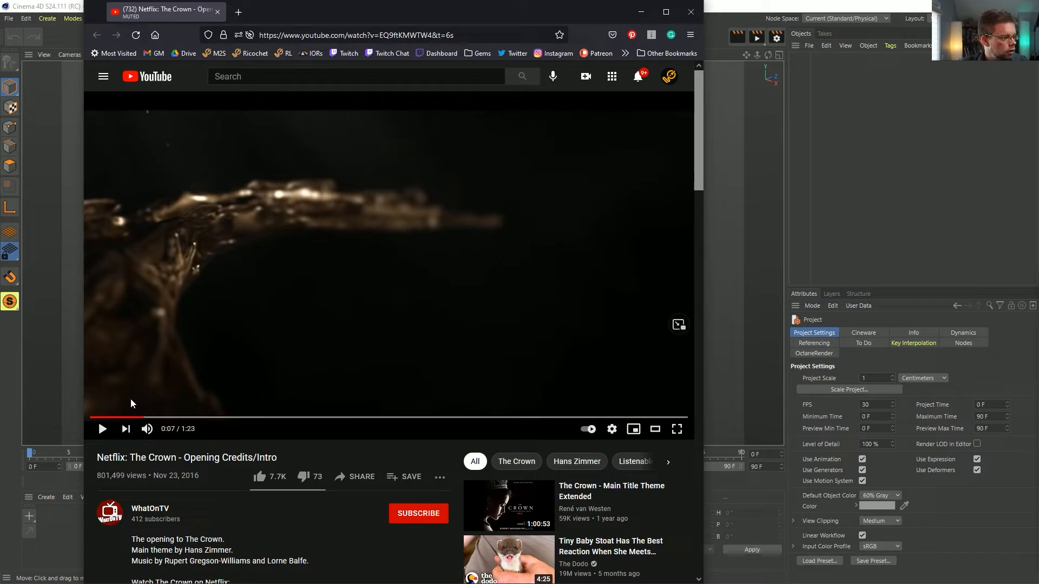
pyautogui.click(141, 418)
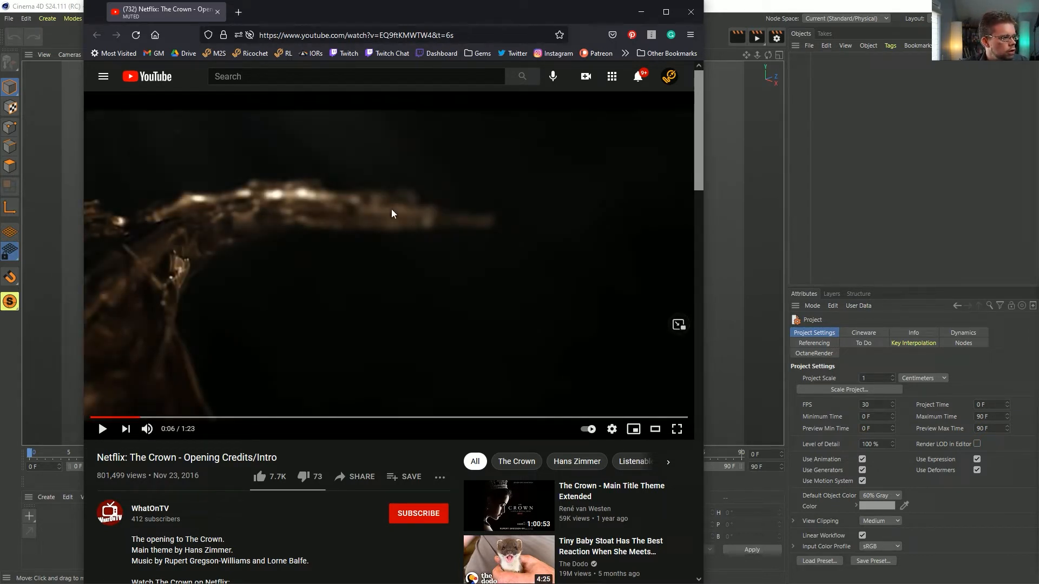
# Step: Play the opening credits in short stretches, pausing at 0:09, 0:12 and 0:15 to study each growing metal shape
pyautogui.click(103, 429)
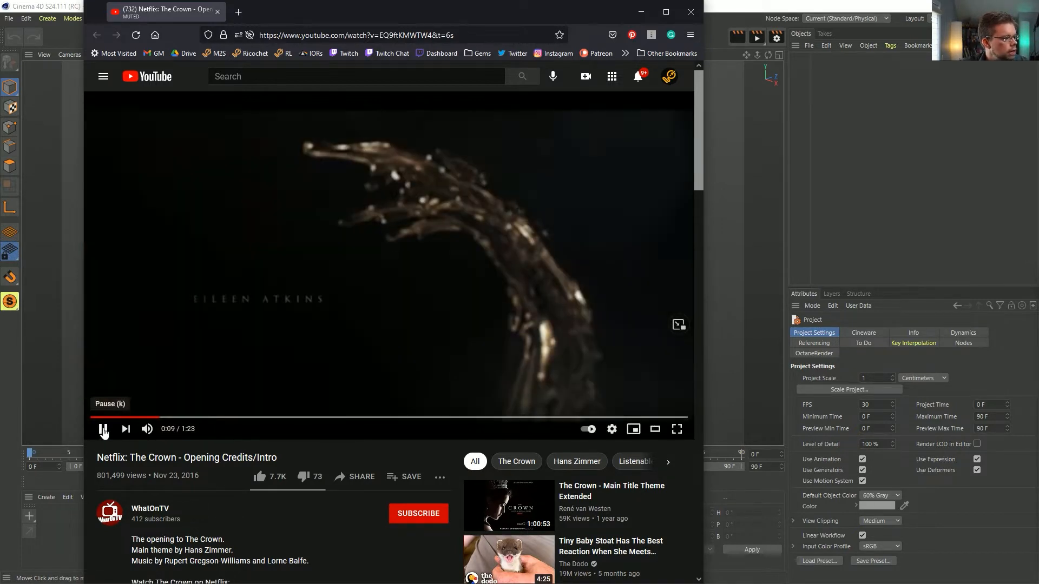
pyautogui.click(103, 430)
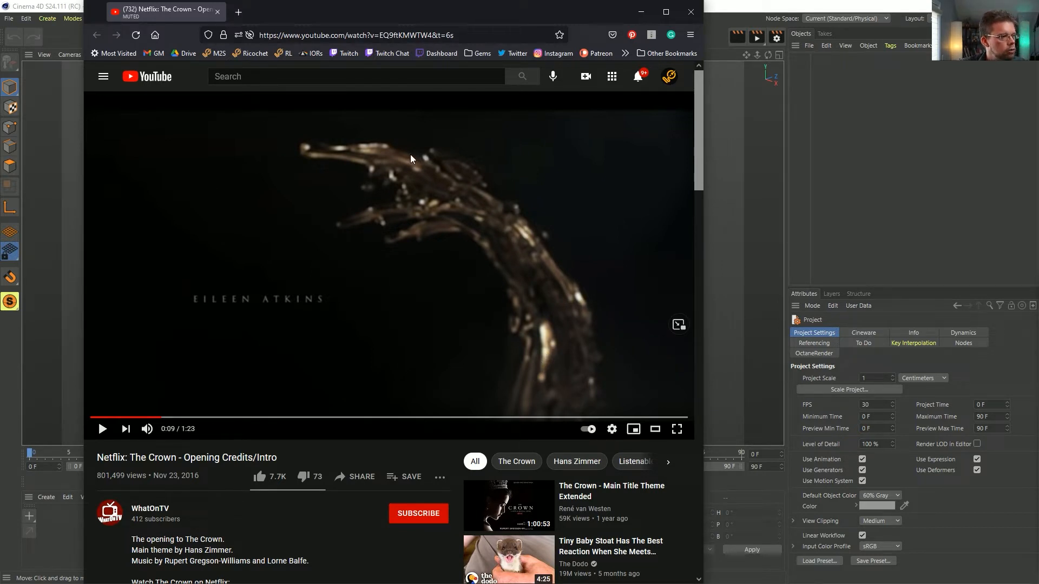
pyautogui.click(102, 429)
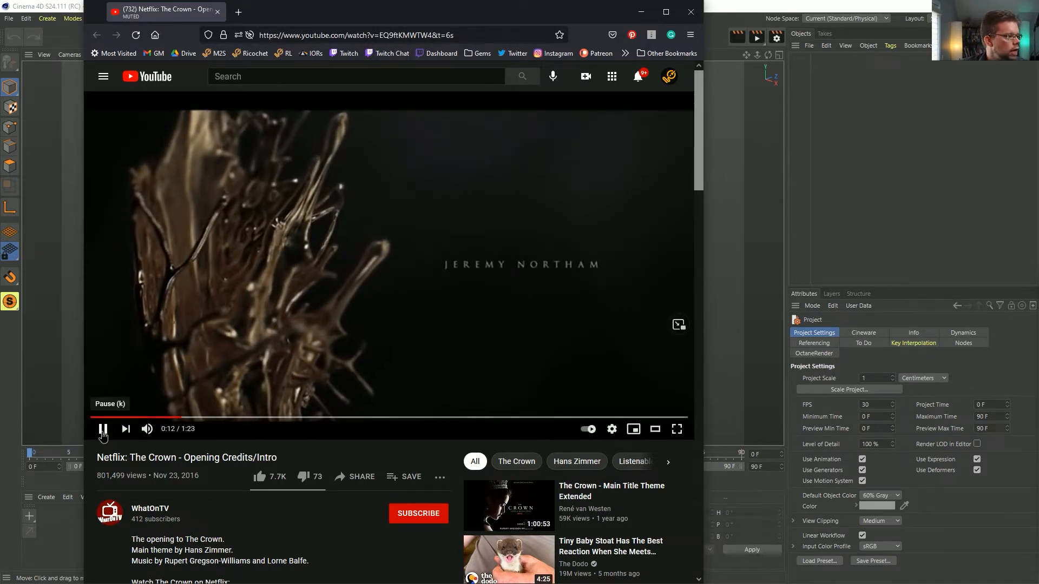
pyautogui.click(103, 430)
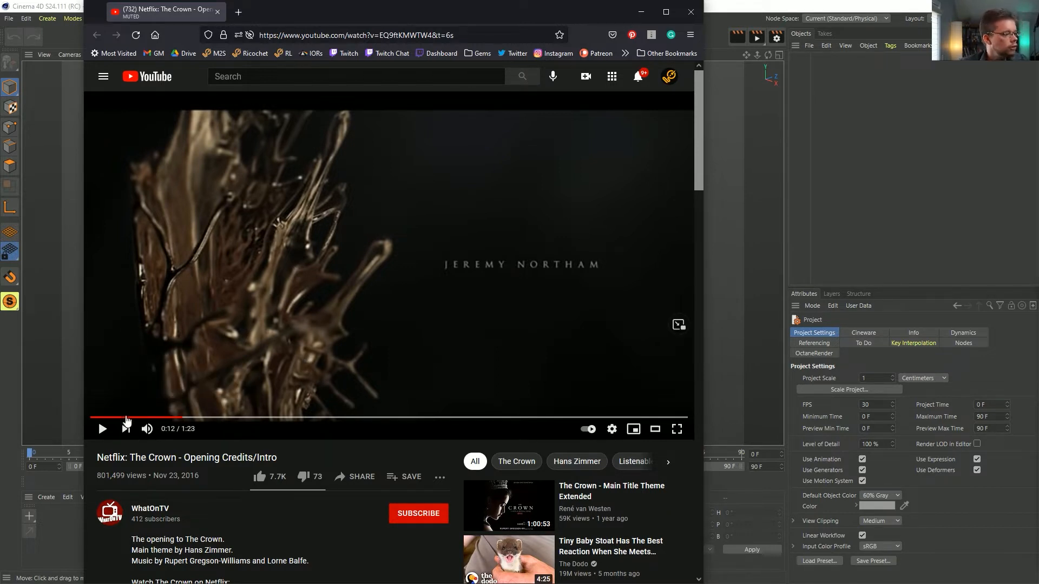
pyautogui.click(103, 431)
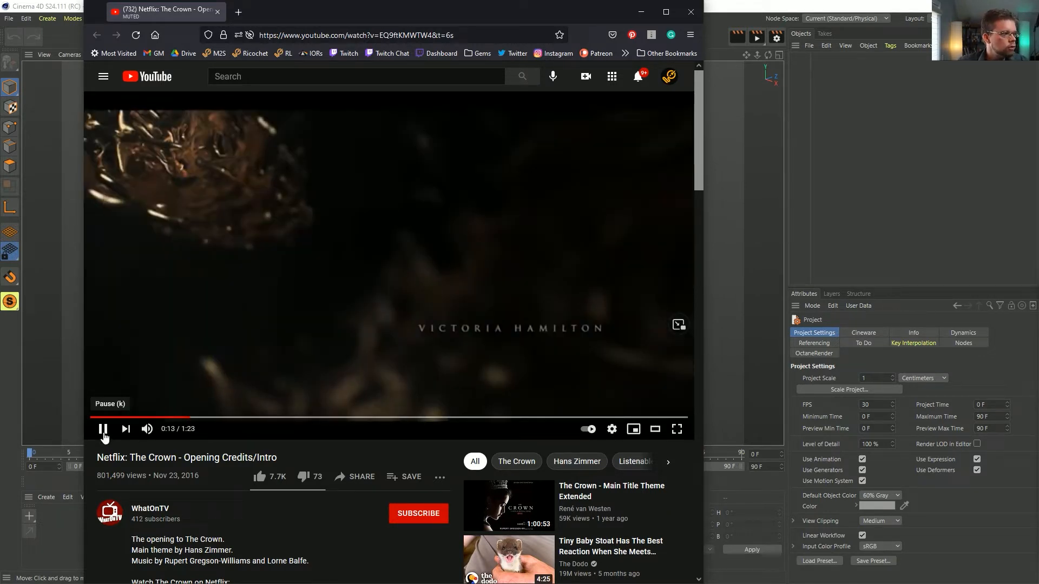
pyautogui.click(103, 431)
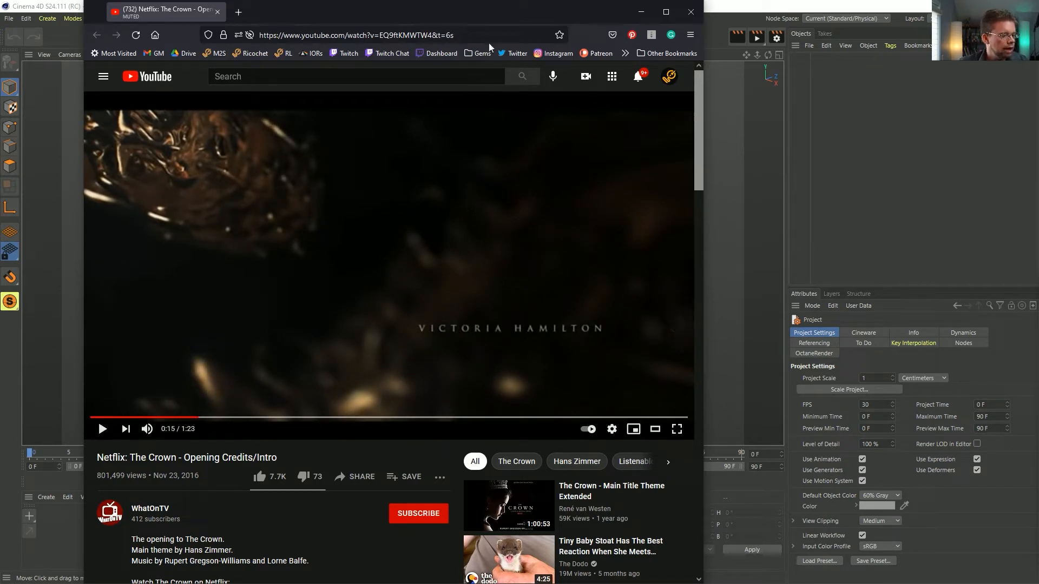
# Step: Move the browser window off the Cinema 4D workspace and add a Helix spline to the empty scene
pyautogui.moveTo(472, 11); pyautogui.dragTo(1038, 216)
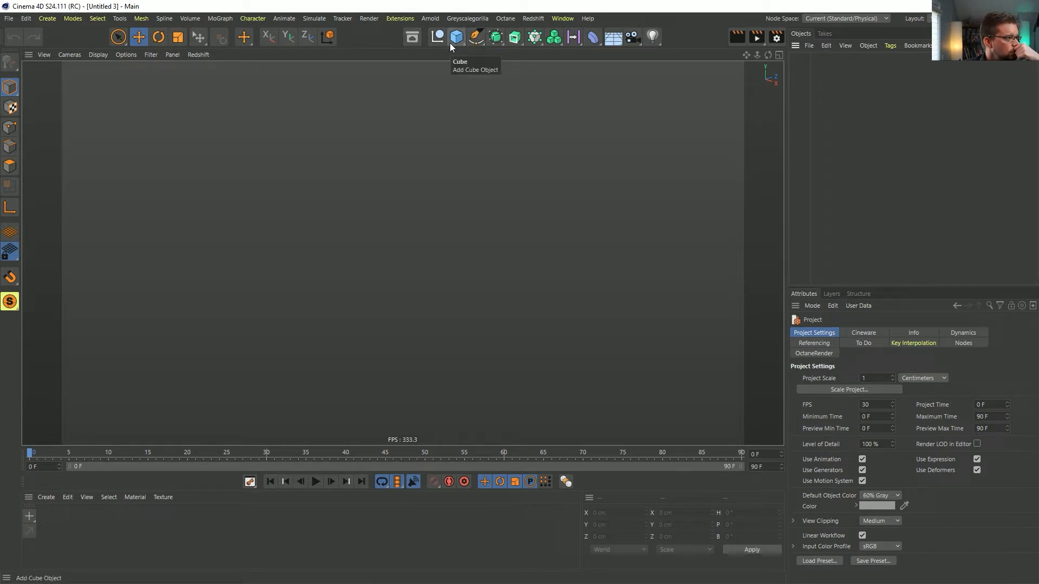
pyautogui.click(472, 39)
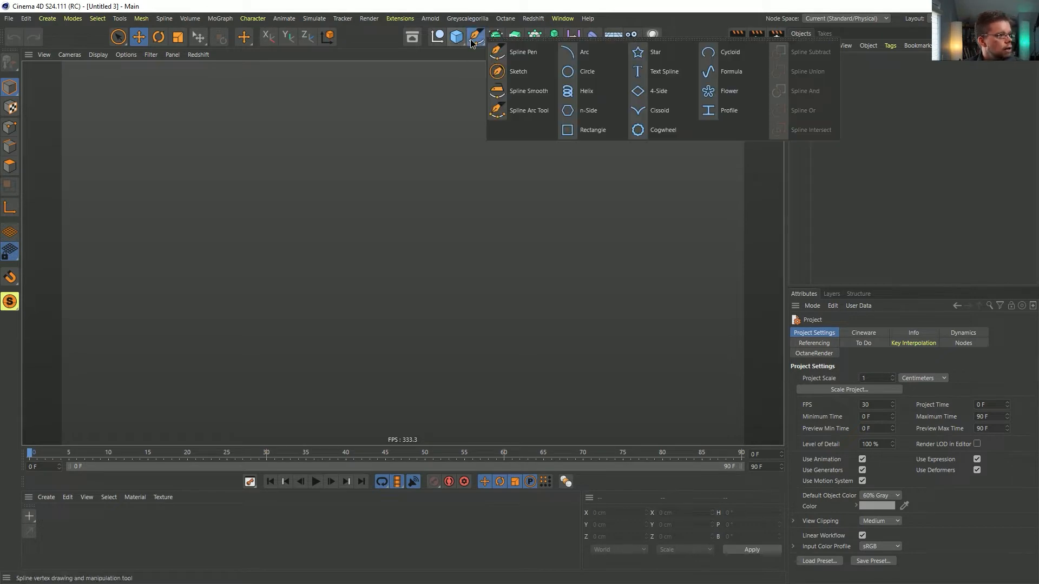
pyautogui.click(571, 93)
pyautogui.keyDown('alt'); pyautogui.moveTo(473, 258); pyautogui.dragTo(449, 271); pyautogui.keyUp('alt')
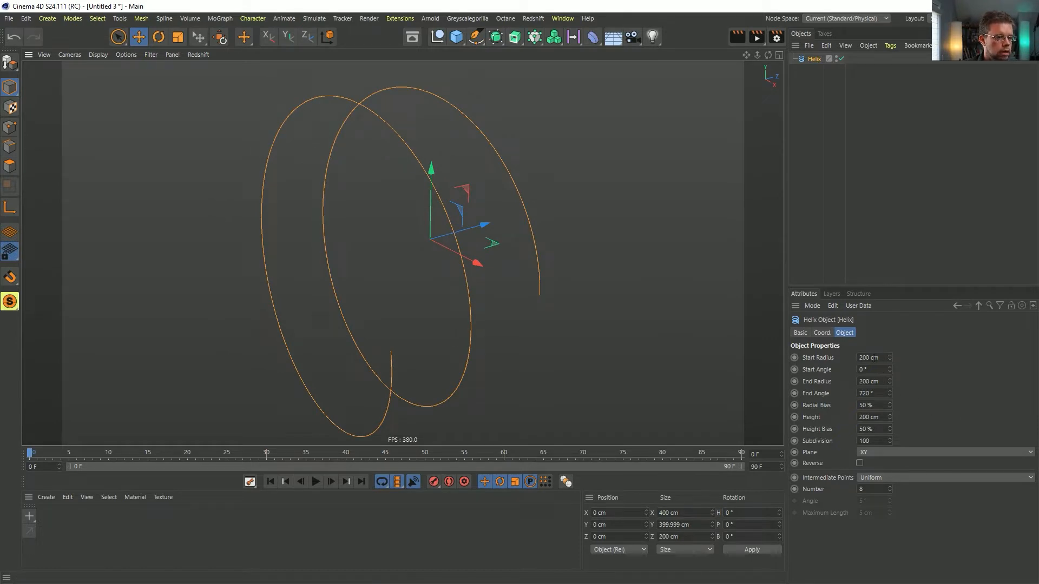
# Step: Set the helix's height to 1000 cm and its end angle to 360°
pyautogui.click(865, 417)
pyautogui.write('0')
pyautogui.press('Return')
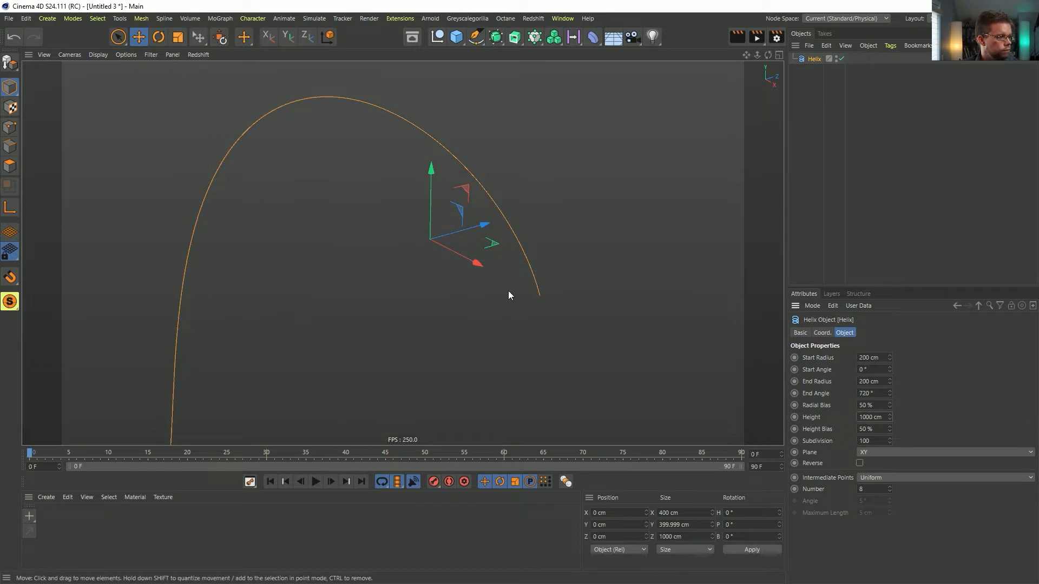
pyautogui.keyDown('alt'); pyautogui.moveTo(508, 291); pyautogui.dragTo(552, 274); pyautogui.keyUp('alt')
pyautogui.scroll(-3, 553, 273)
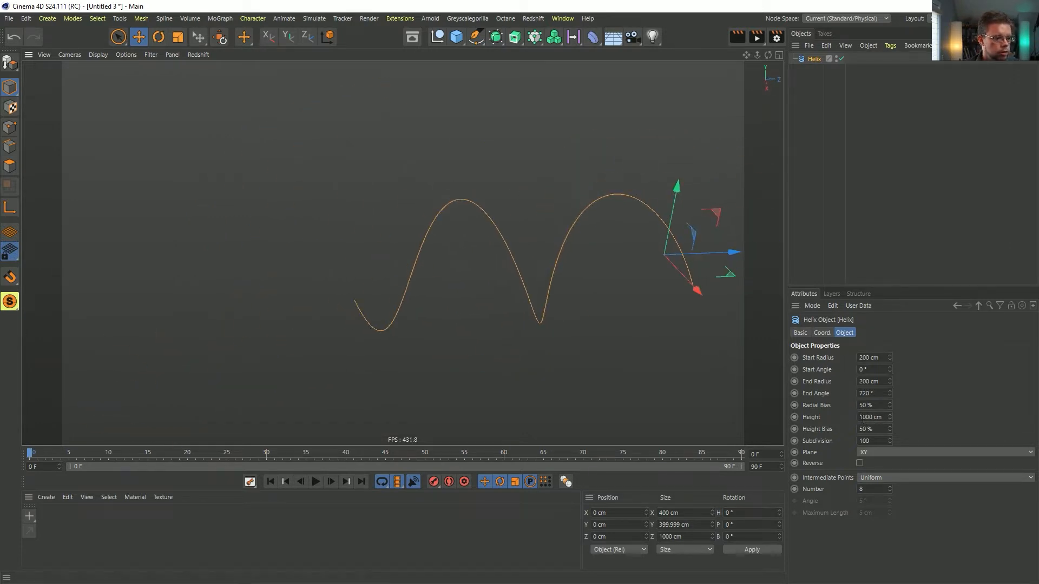
pyautogui.doubleClick(872, 394)
pyautogui.write('360')
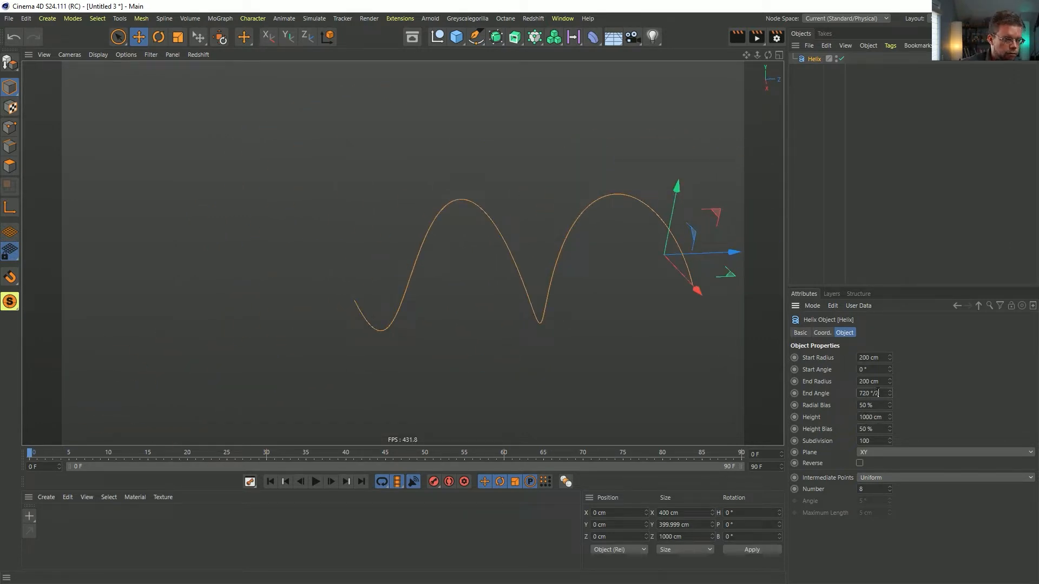
pyautogui.press('Return')
pyautogui.keyDown('alt'); pyautogui.moveTo(656, 277); pyautogui.dragTo(611, 248); pyautogui.keyUp('alt')
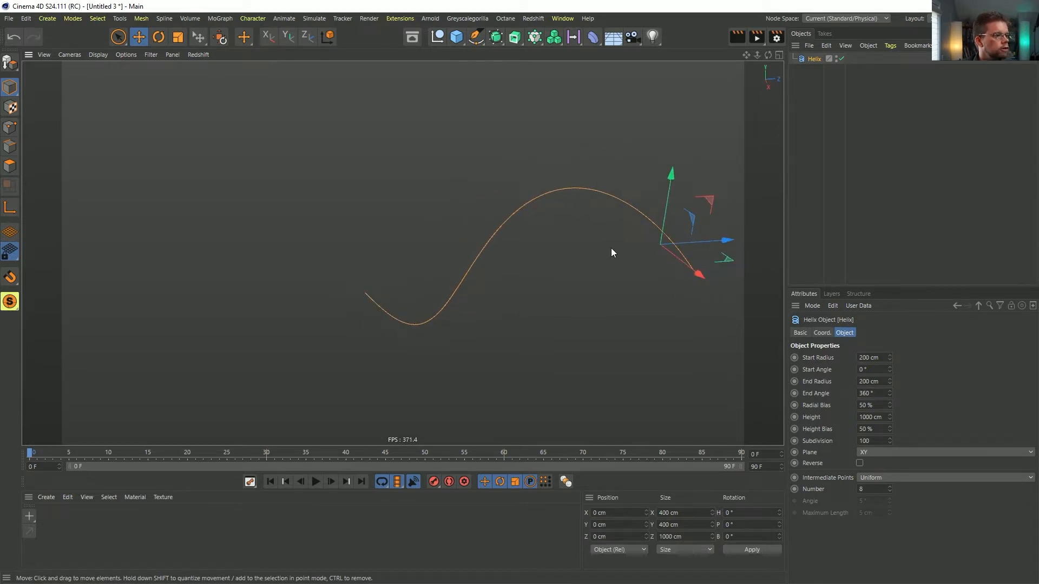
# Step: Put the helix in a Cloner set to Radial mode on the XY plane
pyautogui.keyDown('alt'); pyautogui.click(535, 37); pyautogui.keyUp('alt')
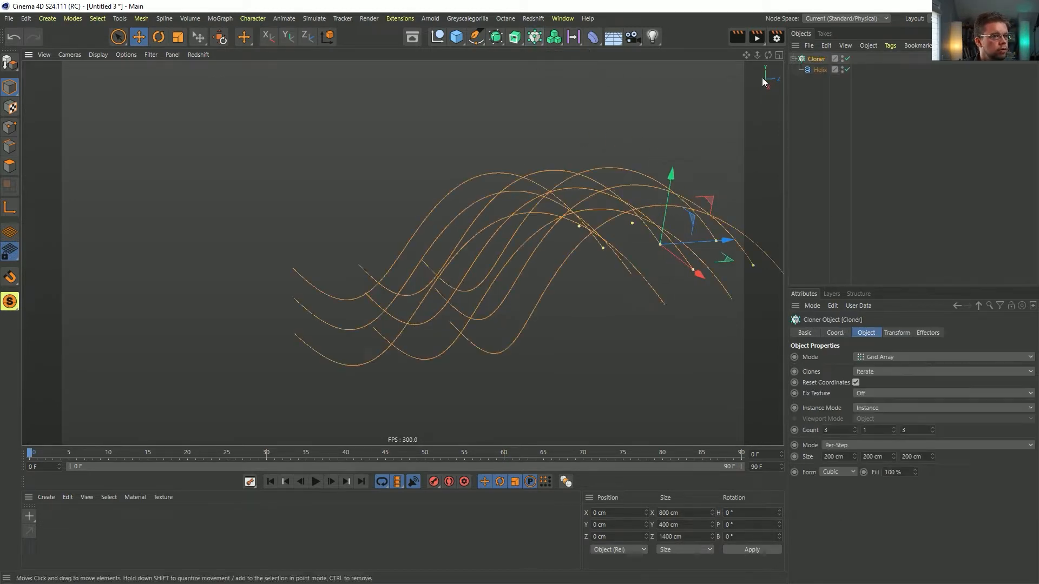
pyautogui.click(895, 357)
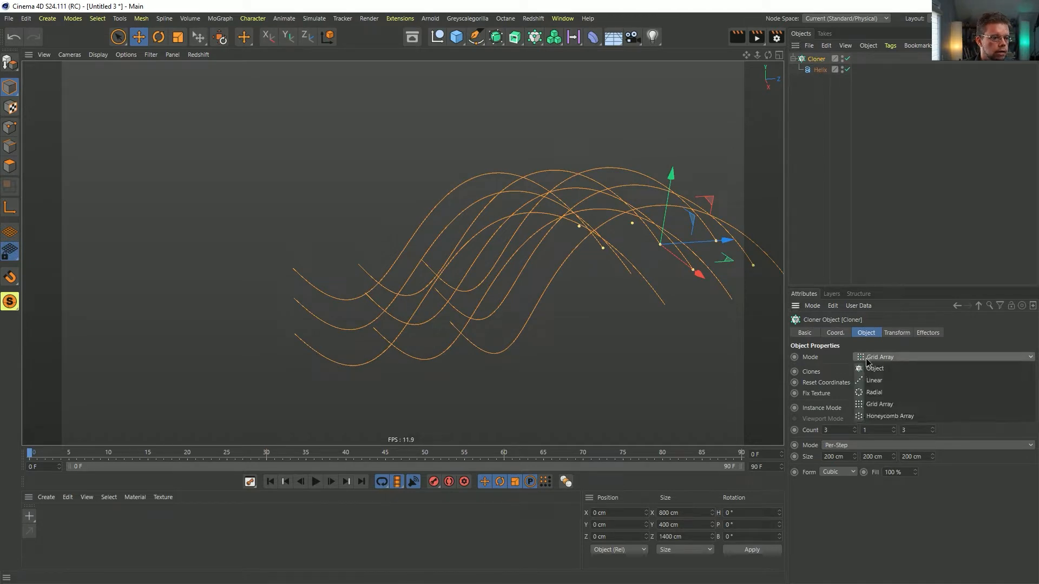
pyautogui.click(895, 393)
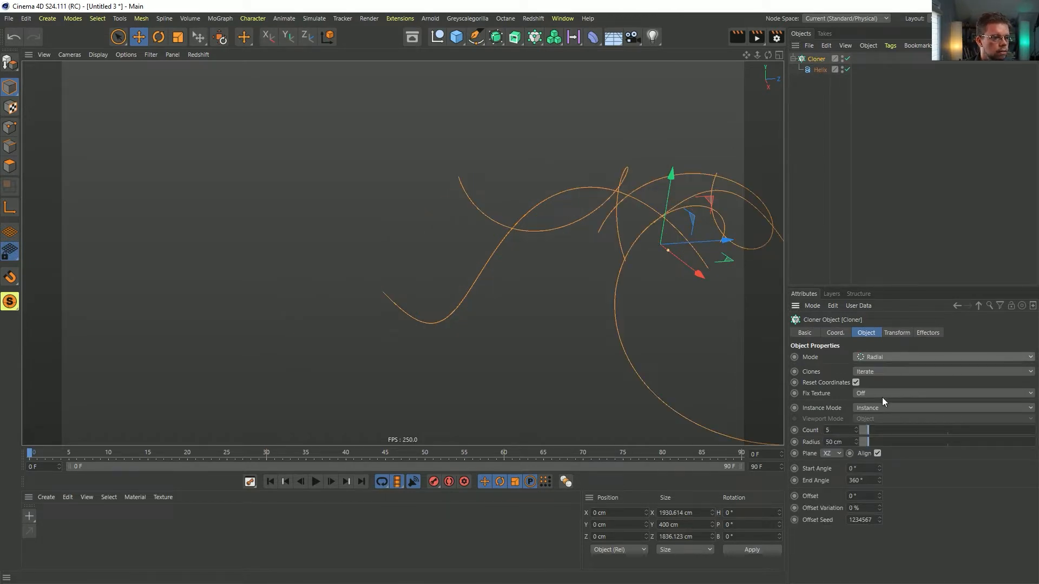
pyautogui.click(831, 454)
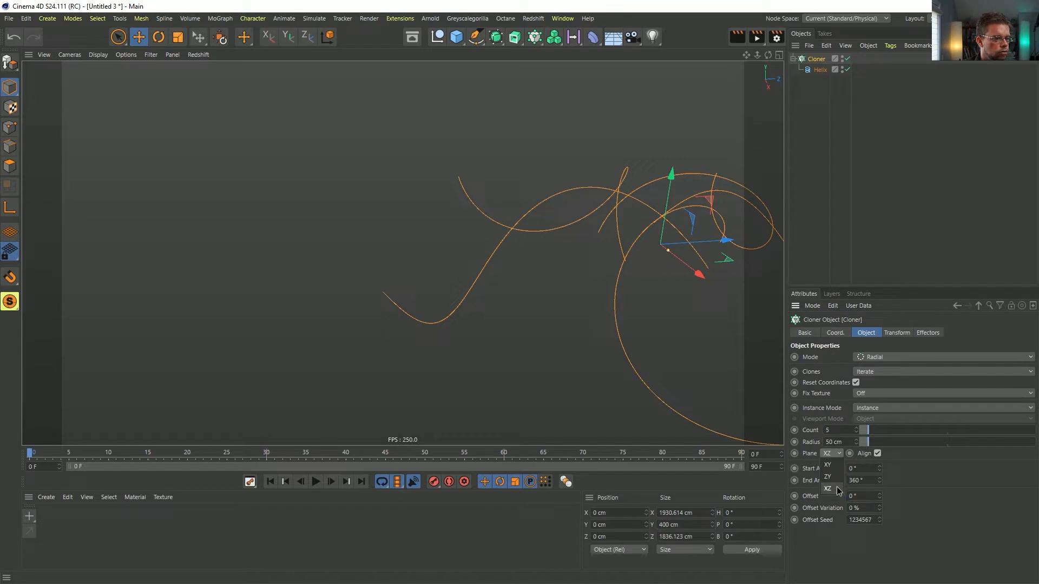
pyautogui.click(831, 465)
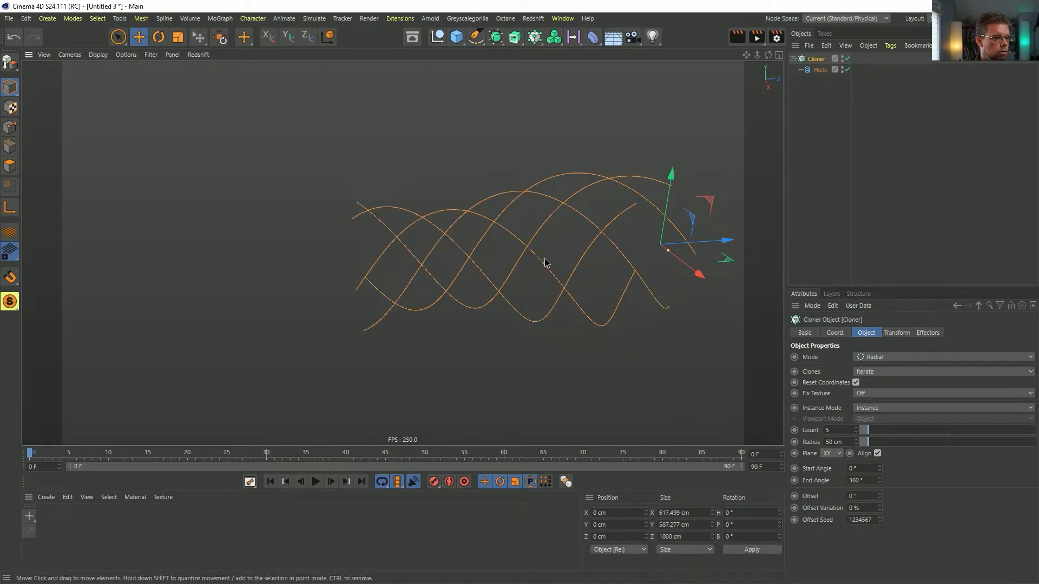
pyautogui.keyDown('alt'); pyautogui.moveTo(545, 262); pyautogui.dragTo(601, 255); pyautogui.keyUp('alt')
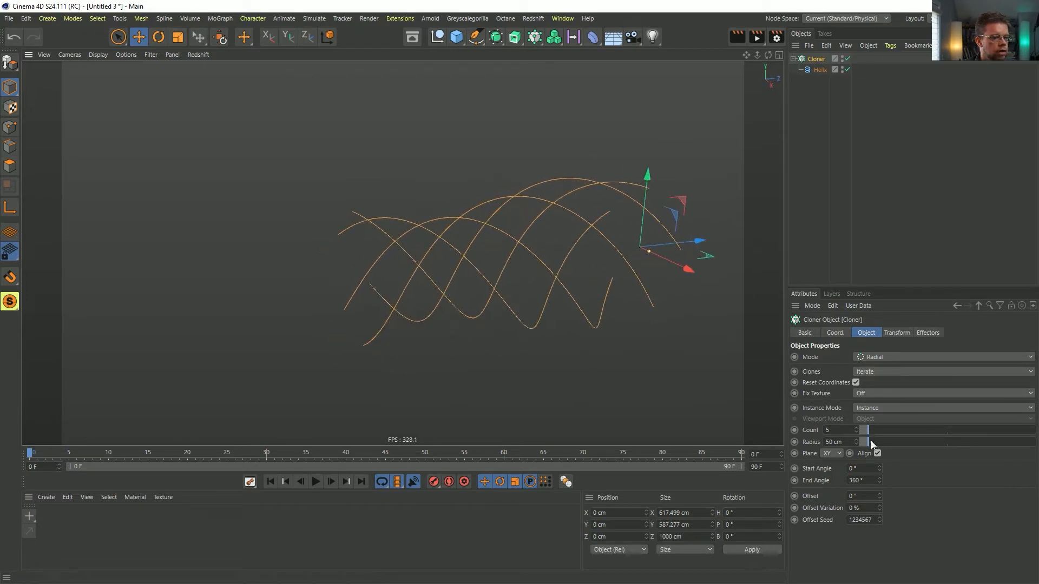
# Step: Set the radial Cloner's radius to 0 cm and its count to 19
pyautogui.moveTo(868, 443); pyautogui.dragTo(844, 443)
pyautogui.keyDown('alt'); pyautogui.moveTo(661, 341); pyautogui.dragTo(558, 288); pyautogui.keyUp('alt')
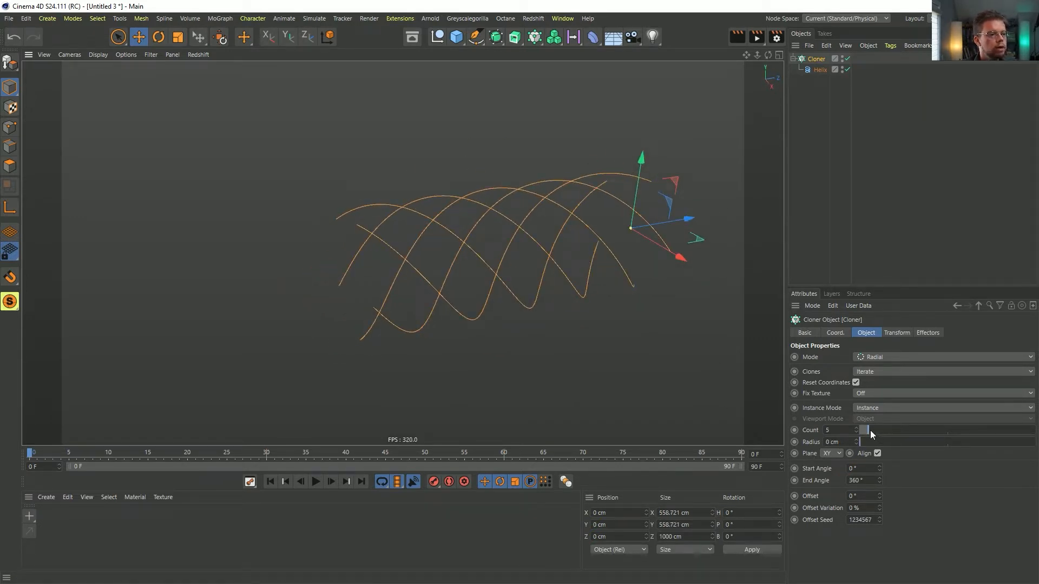
pyautogui.moveTo(870, 430)
pyautogui.mouseDown()
pyautogui.moveTo(1031, 430)
pyautogui.moveTo(894, 441)
pyautogui.mouseUp()
pyautogui.scroll(3, 471, 260)
pyautogui.scroll(2, 490, 264)
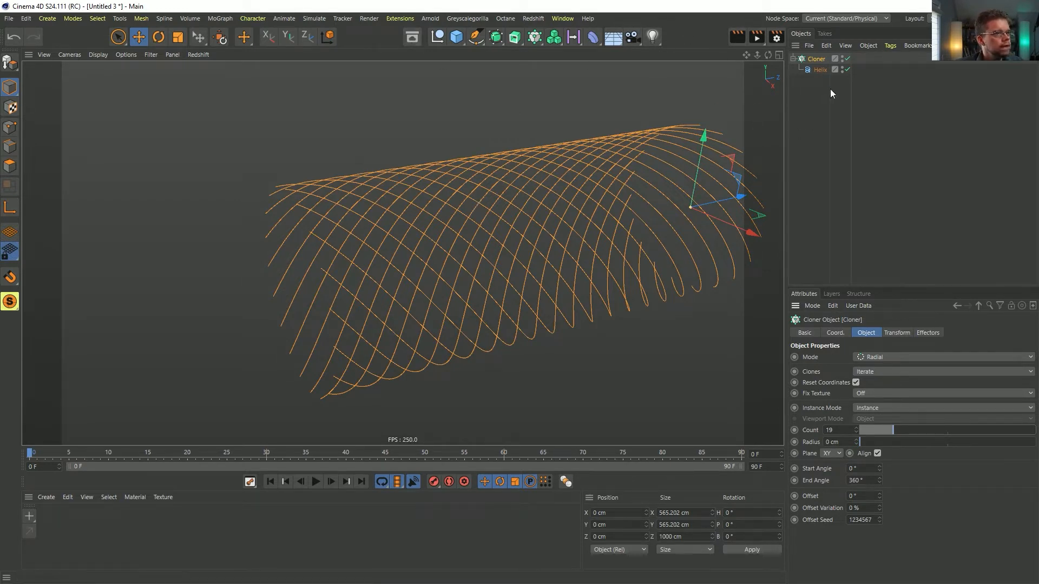
# Step: Disable the Cloner to isolate the single helix, and try a different end angle on the helix before undoing it
pyautogui.click(820, 71)
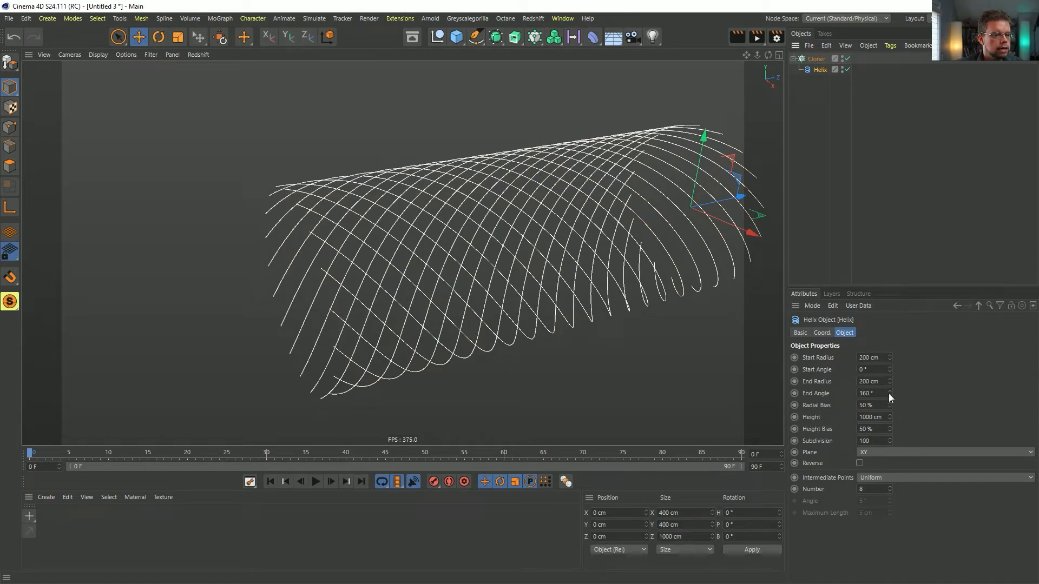
pyautogui.click(847, 59)
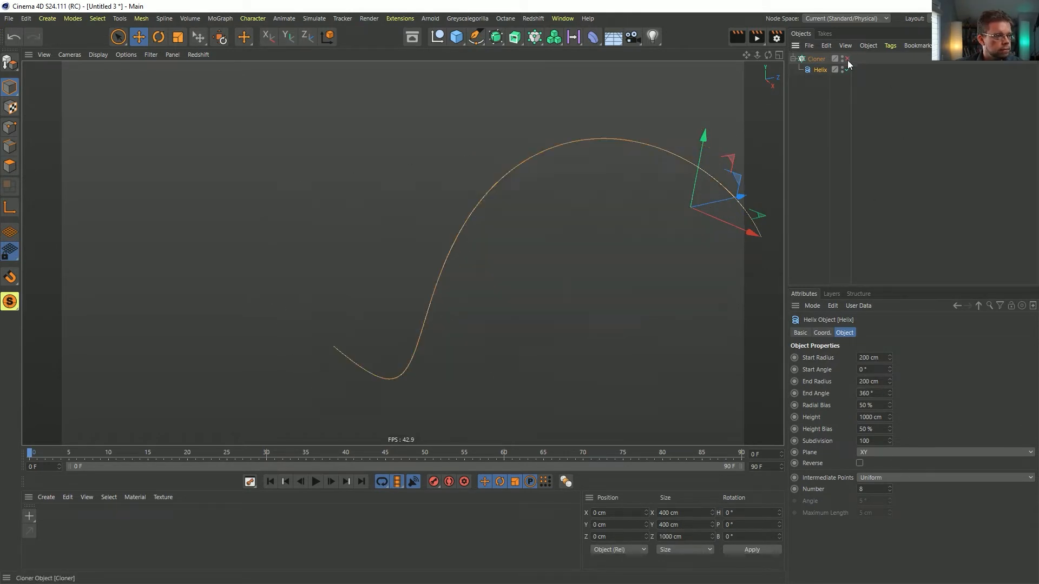
pyautogui.moveTo(891, 393); pyautogui.dragTo(856, 403)
pyautogui.hotkey('ctrl', 'z')
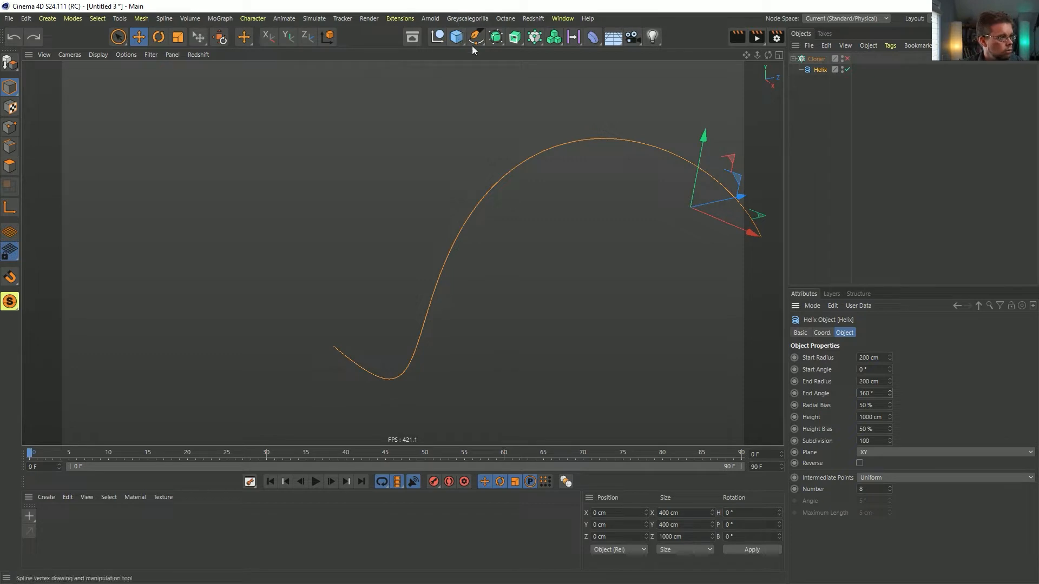
# Step: Add a MoSpline object to the scene
pyautogui.click(399, 19)
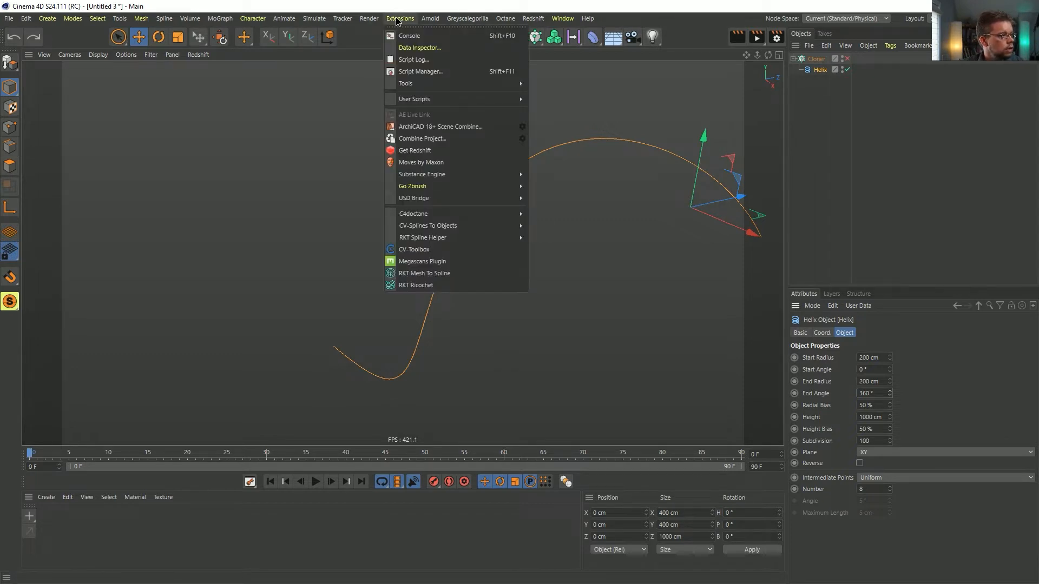
pyautogui.click(399, 19)
pyautogui.click(535, 36)
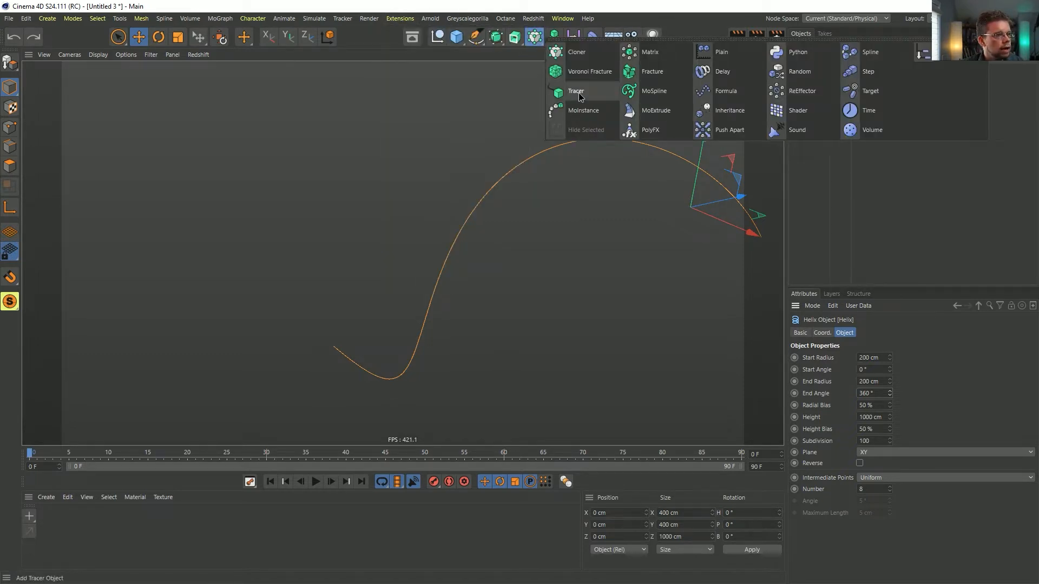
pyautogui.click(649, 90)
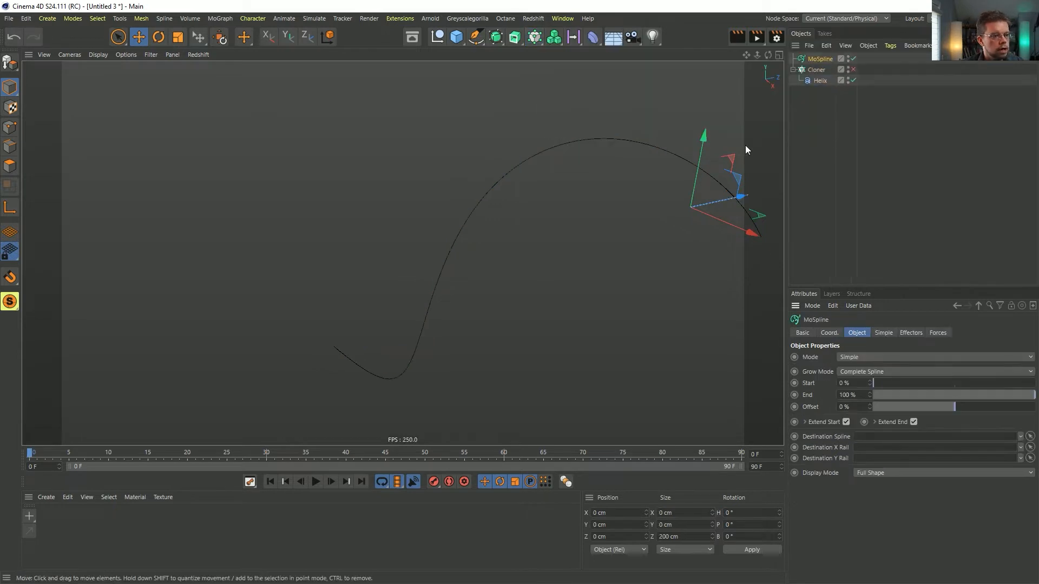
# Step: Set the MoSpline to Spline mode and assign the helix as its source spline
pyautogui.click(877, 357)
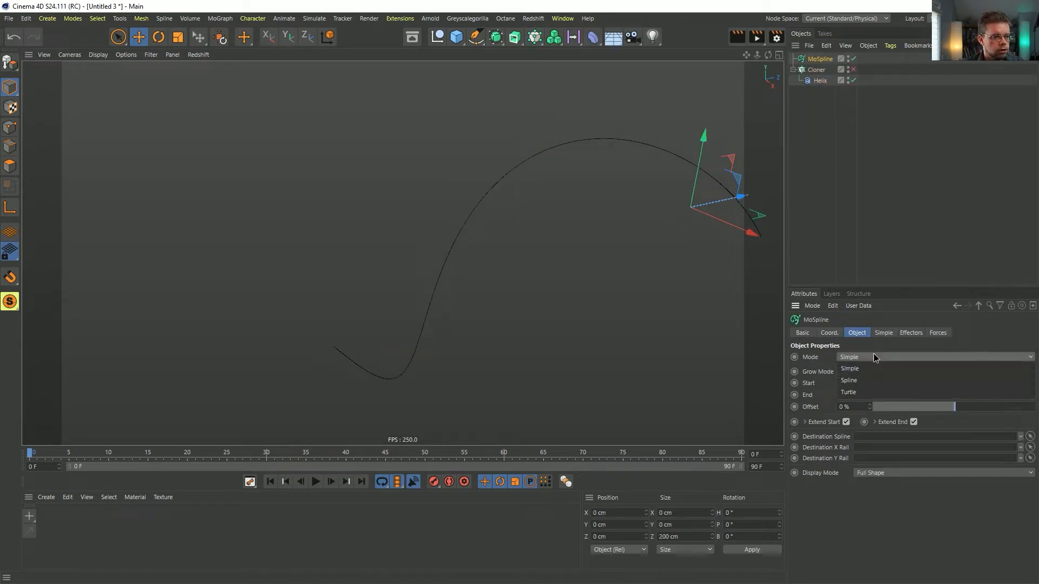
pyautogui.click(872, 381)
pyautogui.click(884, 333)
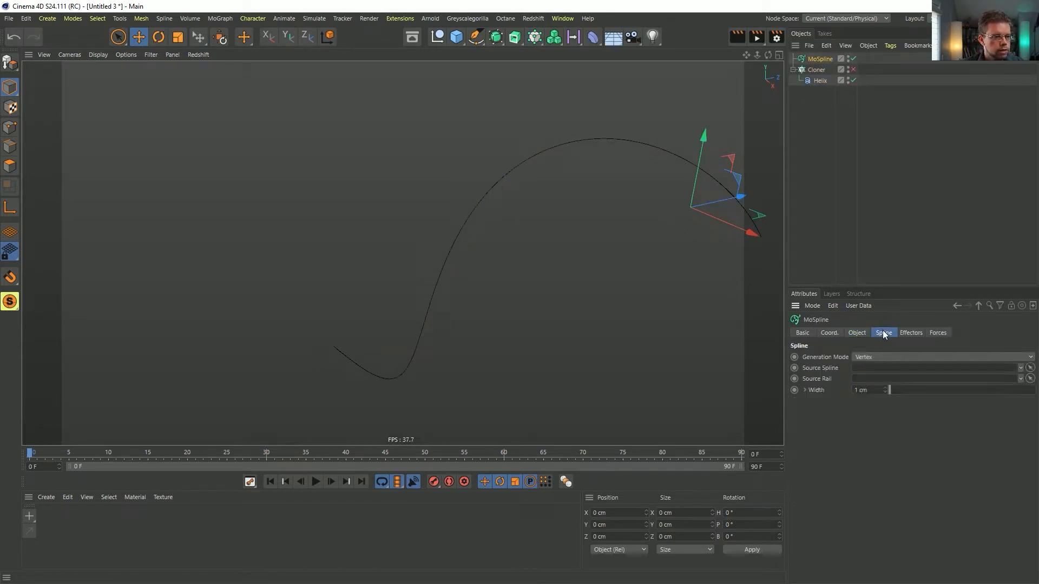
pyautogui.moveTo(817, 80); pyautogui.dragTo(872, 371)
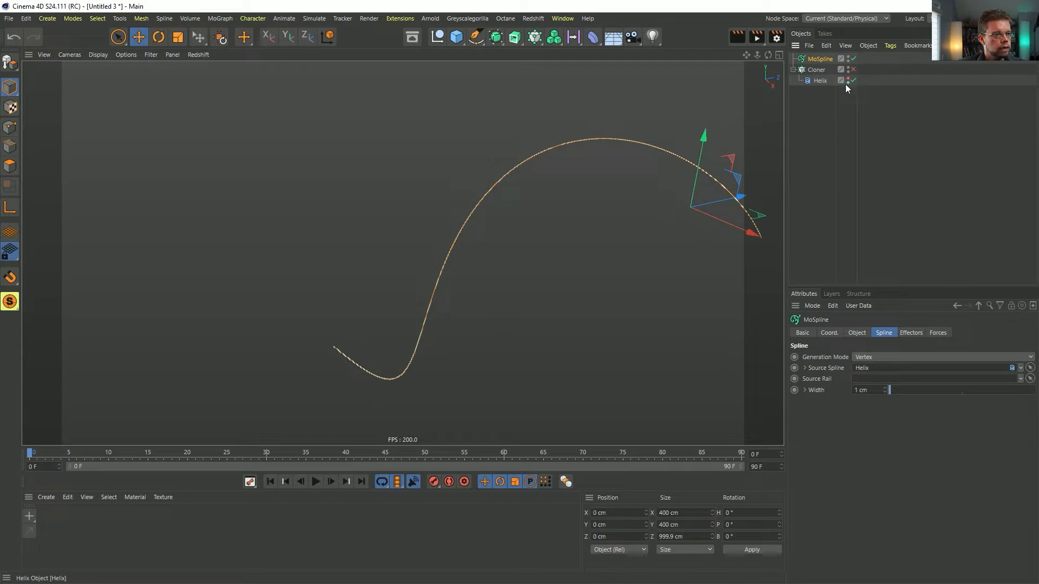
# Step: Take the helix out of the Cloner and set the MoSpline's display mode to Line
pyautogui.click(819, 80)
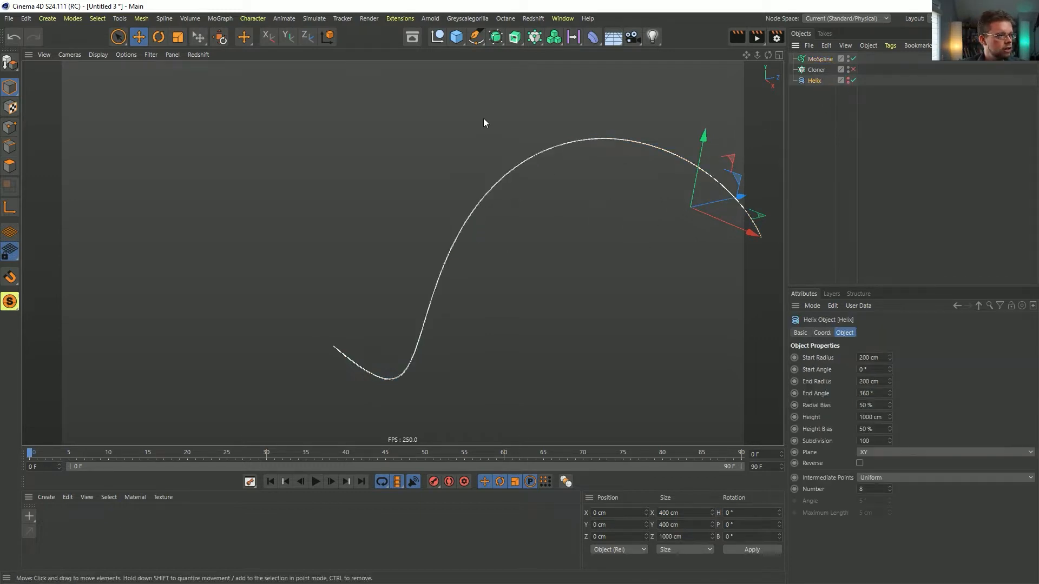
pyautogui.click(820, 59)
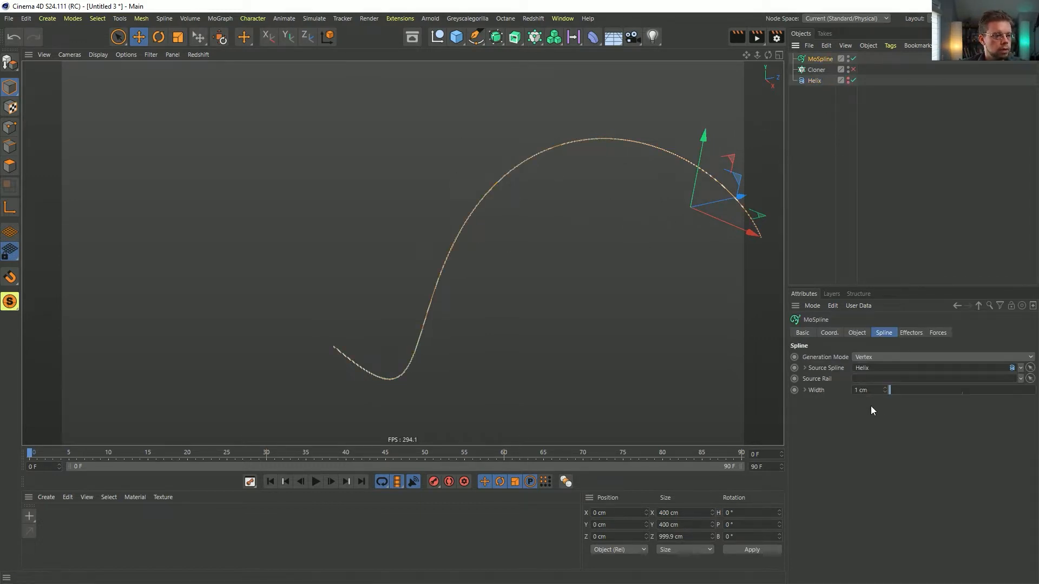
pyautogui.click(857, 333)
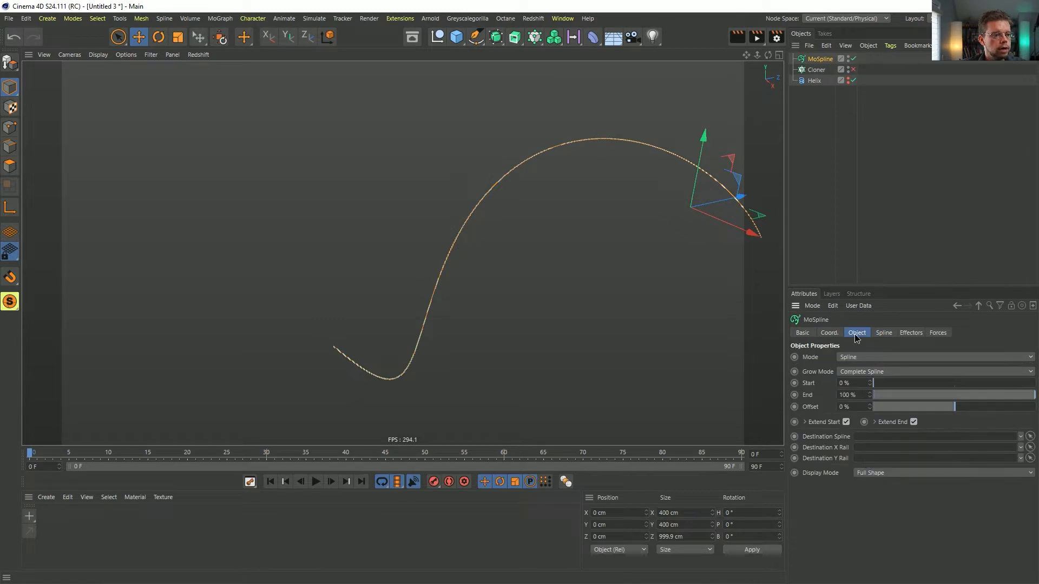
pyautogui.click(871, 474)
pyautogui.click(872, 485)
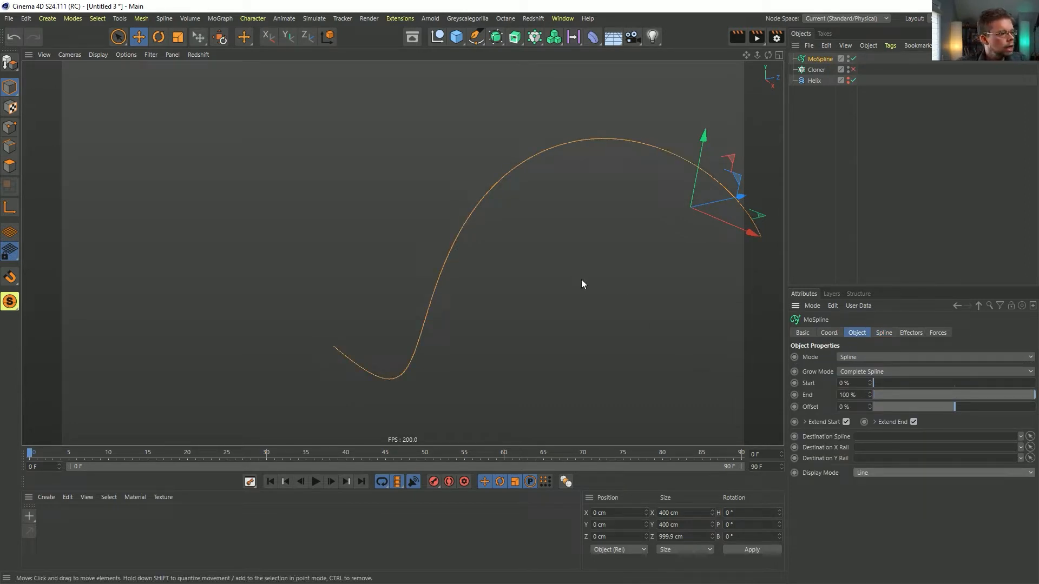
# Step: Scrub the MoSpline's End value to preview the strand growing, and return it to 100%
pyautogui.keyDown('alt'); pyautogui.moveTo(579, 283); pyautogui.dragTo(622, 244); pyautogui.keyUp('alt')
pyautogui.click(885, 332)
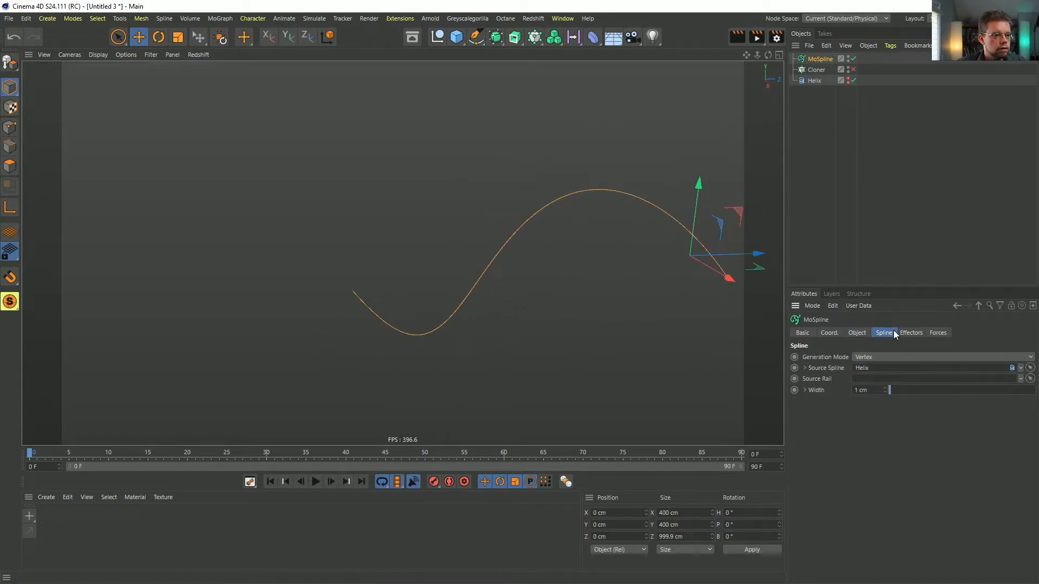
pyautogui.click(858, 333)
pyautogui.click(808, 393)
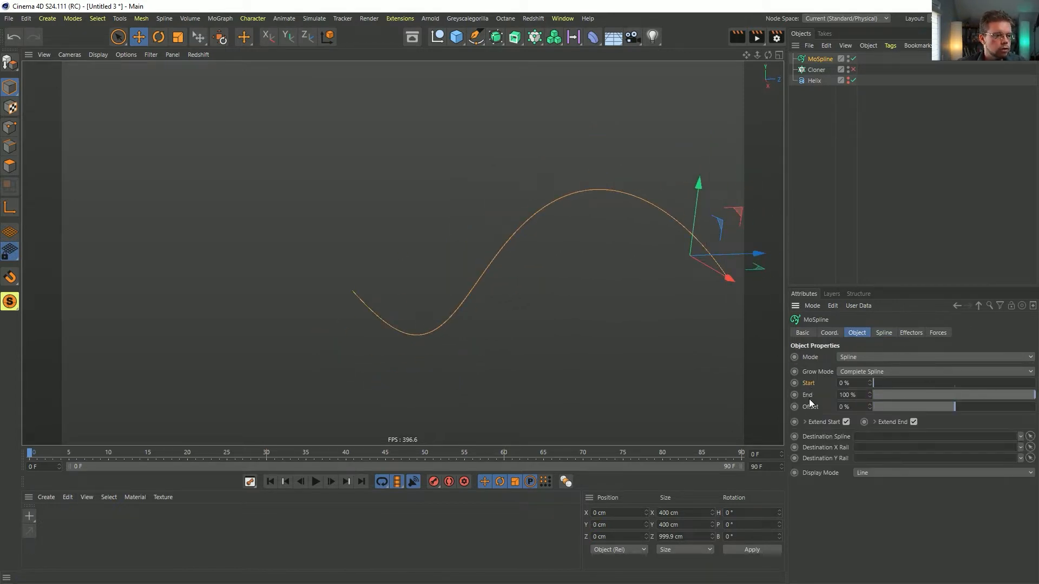
pyautogui.moveTo(1030, 399)
pyautogui.mouseDown()
pyautogui.moveTo(891, 398)
pyautogui.moveTo(1027, 394)
pyautogui.mouseUp()
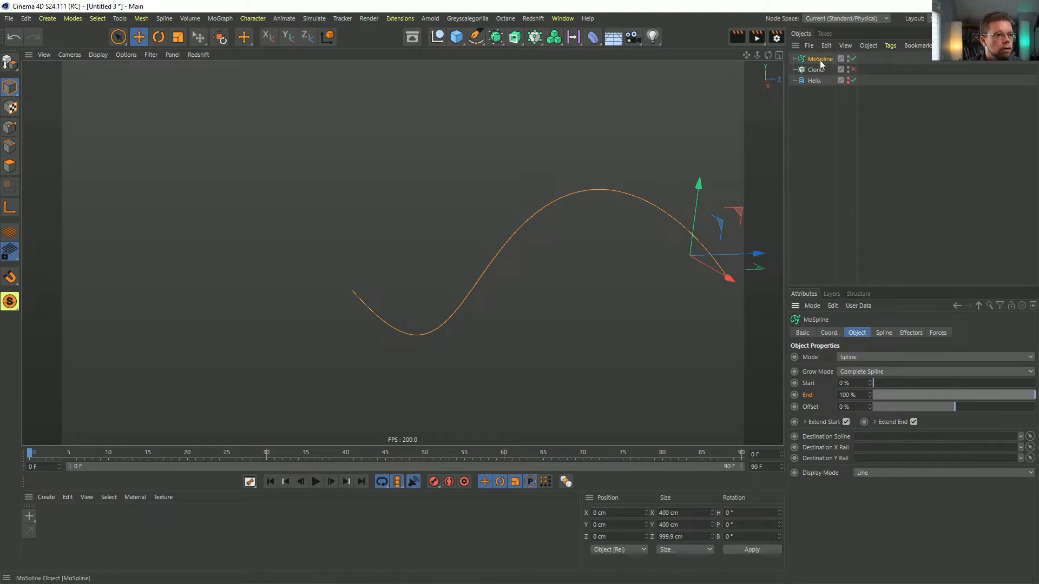
# Step: Nest the MoSpline inside the Cloner and re-enable the Cloner
pyautogui.moveTo(820, 59); pyautogui.dragTo(819, 70)
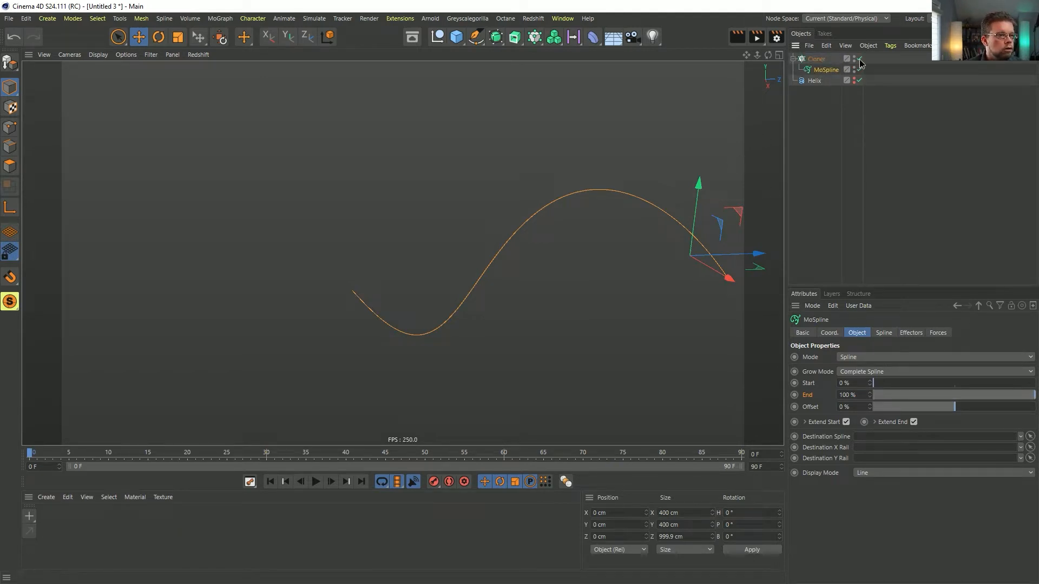
pyautogui.click(860, 59)
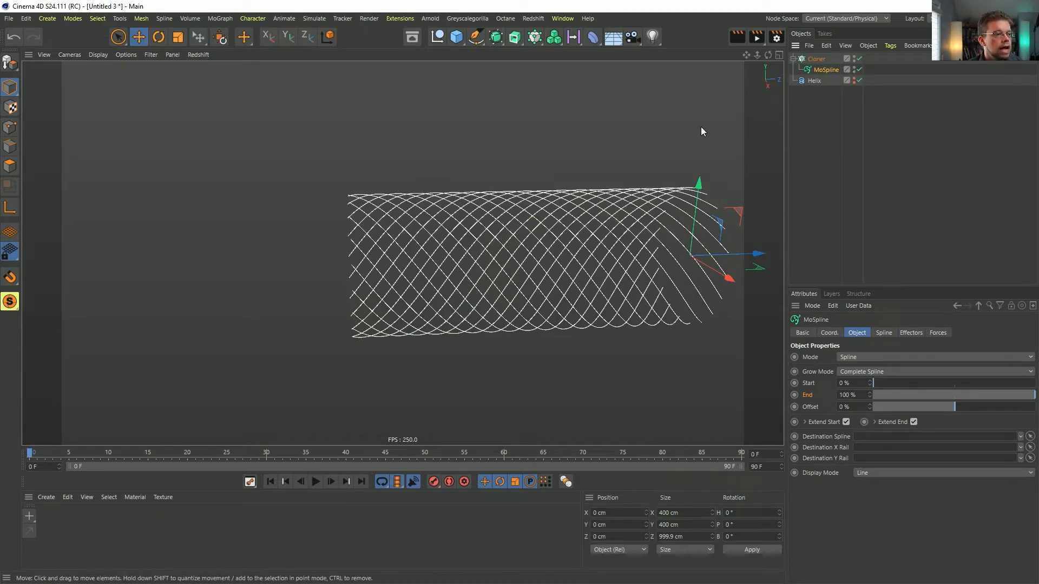
pyautogui.moveTo(543, 252)
pyautogui.keyDown('alt'); pyautogui.mouseDown()
pyautogui.moveTo(575, 247)
pyautogui.moveTo(544, 253)
pyautogui.mouseUp(); pyautogui.keyUp('alt')
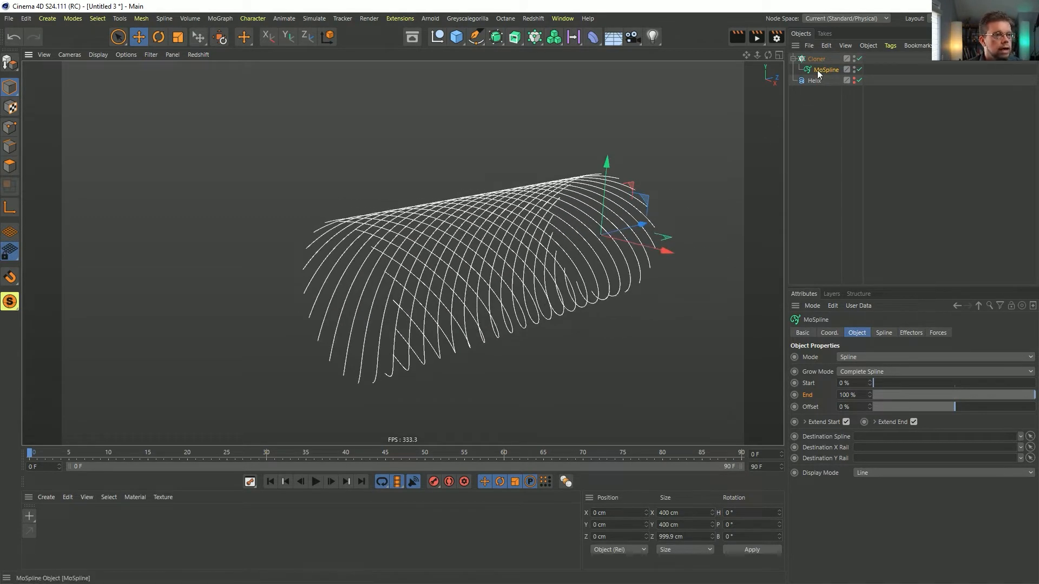
# Step: Duplicate the MoSpline inside the Cloner and shorten the copy to an End value of about 55.3%
pyautogui.hotkey('ctrl', 'c')
pyautogui.hotkey('ctrl', 'v')
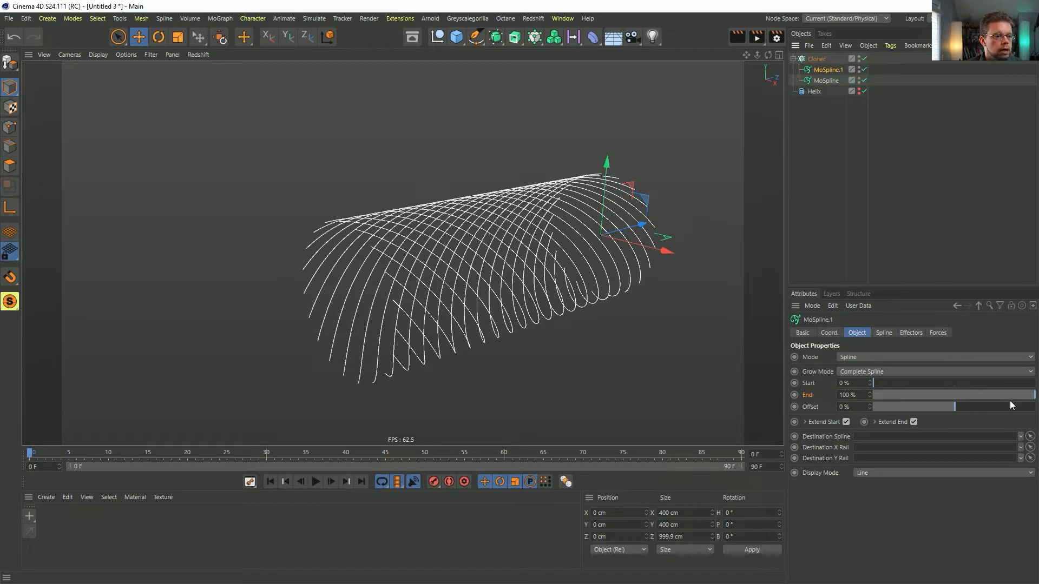
pyautogui.moveTo(1010, 401); pyautogui.dragTo(962, 396)
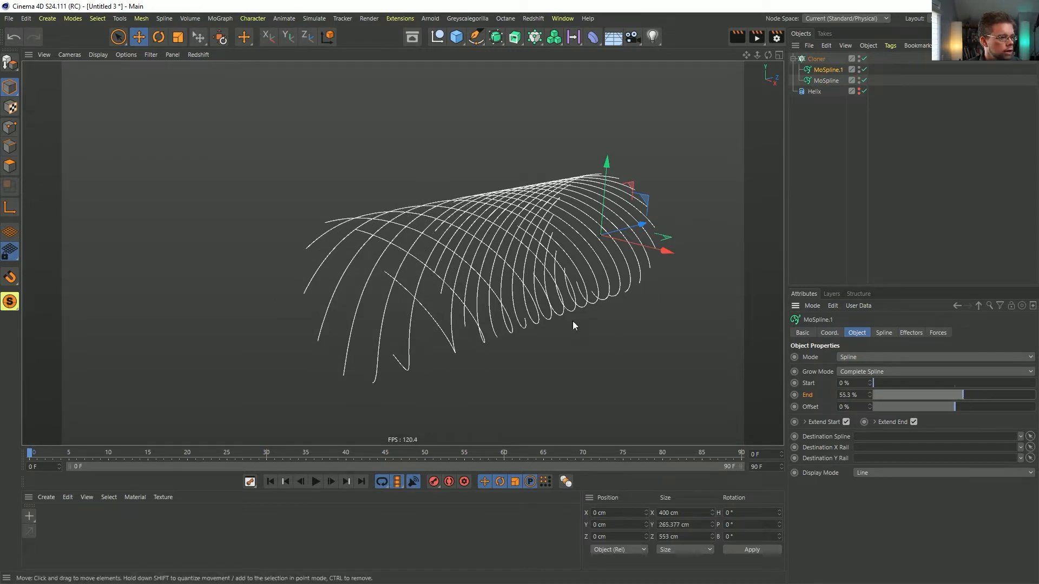
pyautogui.keyDown('alt'); pyautogui.moveTo(574, 325); pyautogui.dragTo(456, 277); pyautogui.keyUp('alt')
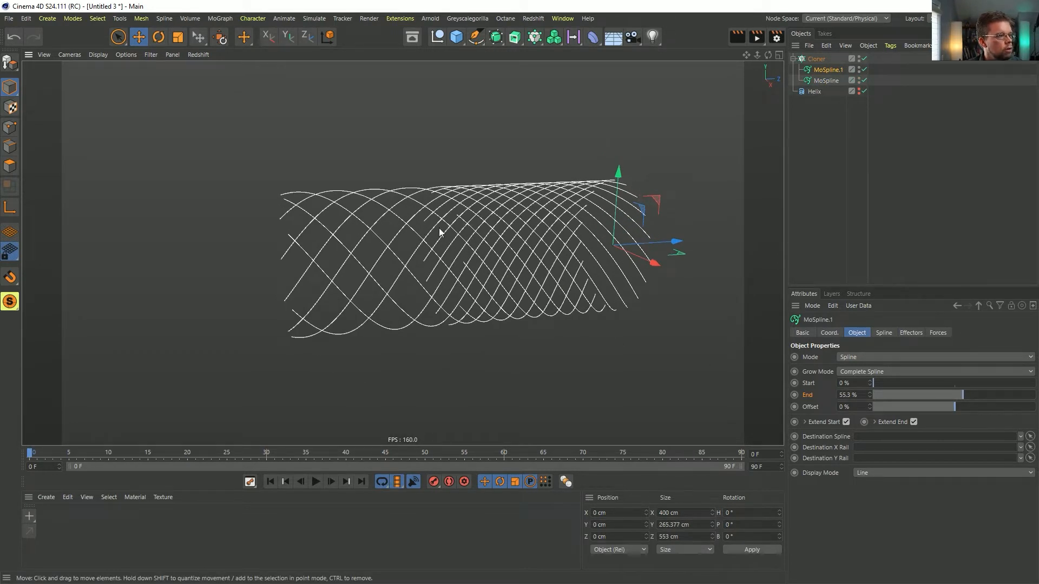
pyautogui.keyDown('alt'); pyautogui.moveTo(461, 222); pyautogui.dragTo(484, 222); pyautogui.keyUp('alt')
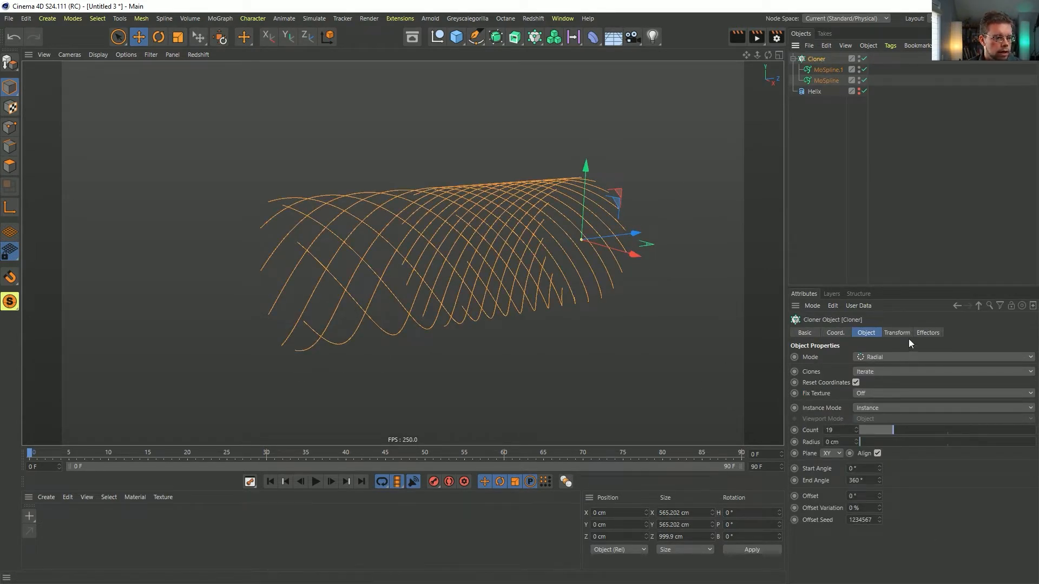
# Step: Set the Cloner's Clones option to Blend so the strands interpolate between the two MoSplines
pyautogui.click(865, 374)
pyautogui.click(816, 371)
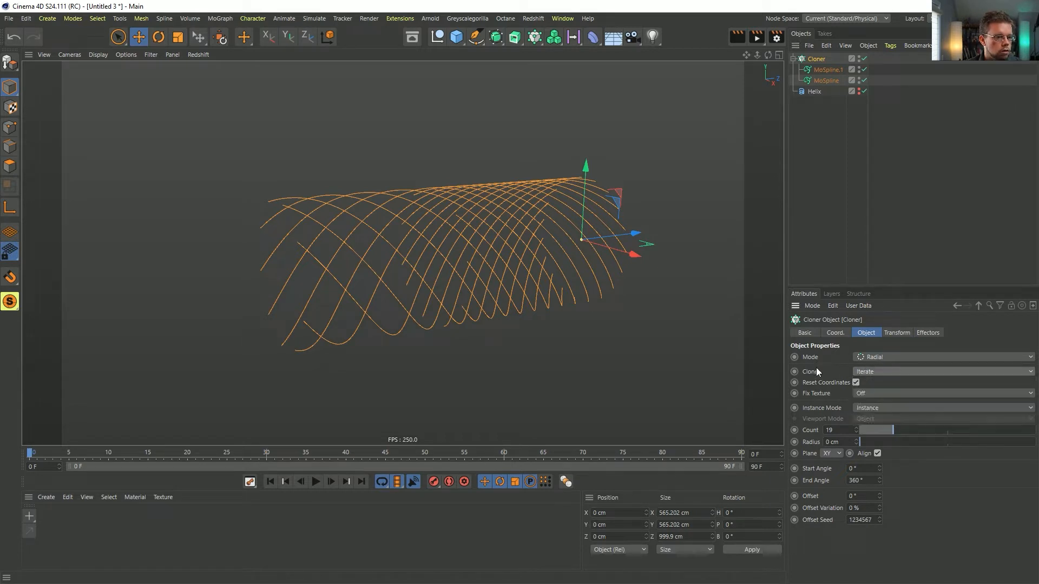
pyautogui.click(881, 371)
pyautogui.click(887, 405)
pyautogui.moveTo(473, 264)
pyautogui.keyDown('alt'); pyautogui.mouseDown()
pyautogui.moveTo(537, 246)
pyautogui.moveTo(677, 250)
pyautogui.moveTo(710, 241)
pyautogui.moveTo(606, 282)
pyautogui.moveTo(443, 260)
pyautogui.moveTo(321, 272)
pyautogui.mouseUp(); pyautogui.keyUp('alt')
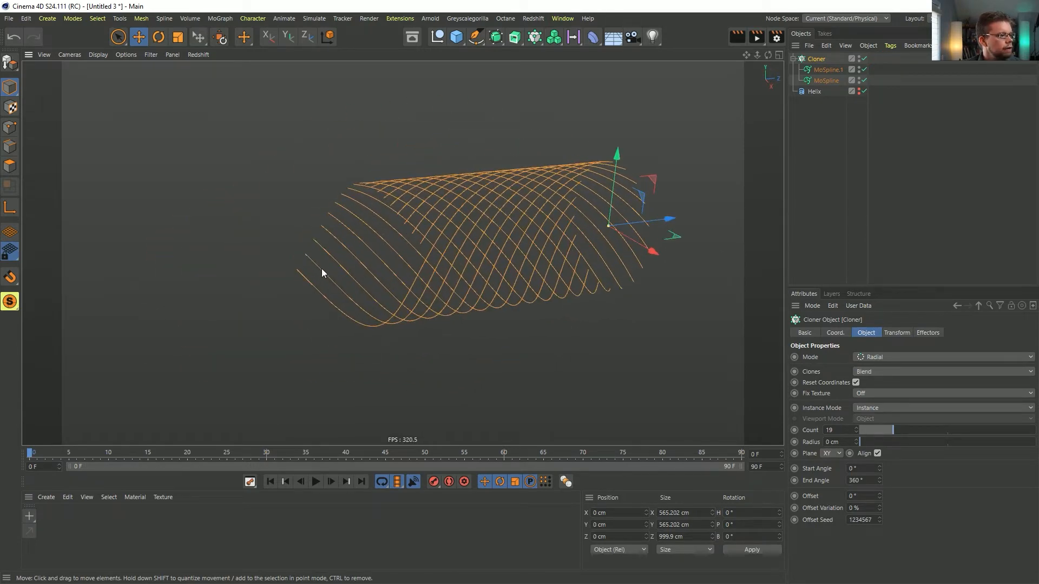
# Step: Adjust the End value of the duplicated MoSpline to 51%
pyautogui.click(828, 69)
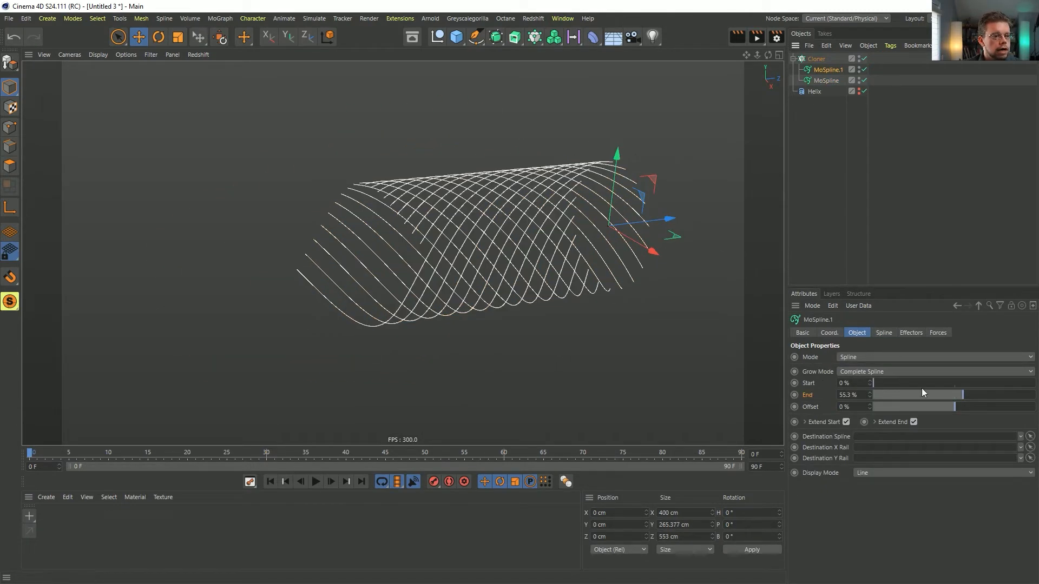
pyautogui.moveTo(959, 394)
pyautogui.mouseDown()
pyautogui.moveTo(859, 404)
pyautogui.moveTo(999, 410)
pyautogui.moveTo(957, 407)
pyautogui.mouseUp()
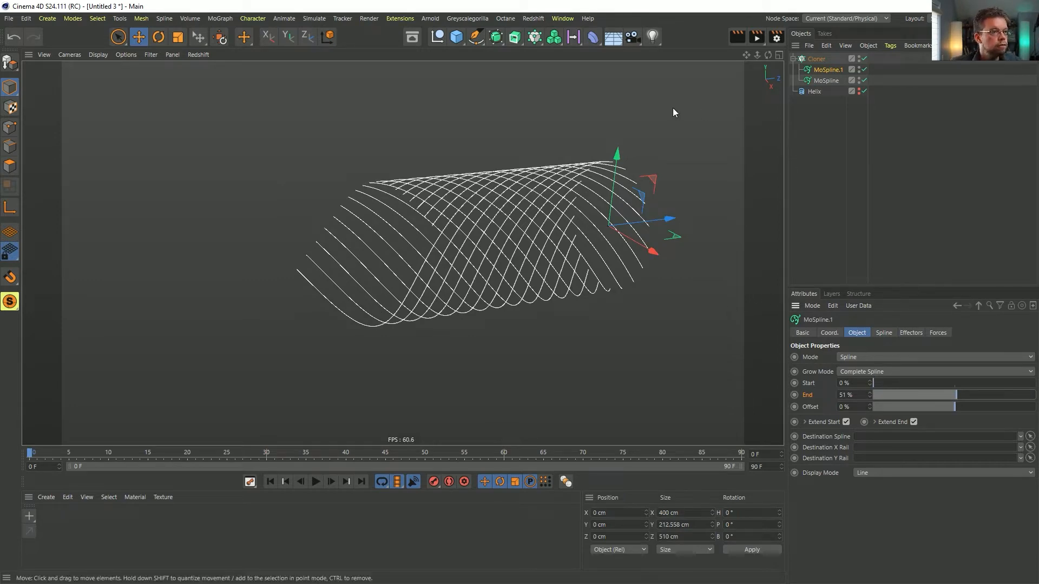
pyautogui.moveTo(476, 232)
pyautogui.keyDown('alt'); pyautogui.mouseDown()
pyautogui.moveTo(596, 197)
pyautogui.moveTo(716, 215)
pyautogui.moveTo(713, 190)
pyautogui.mouseUp(); pyautogui.keyUp('alt')
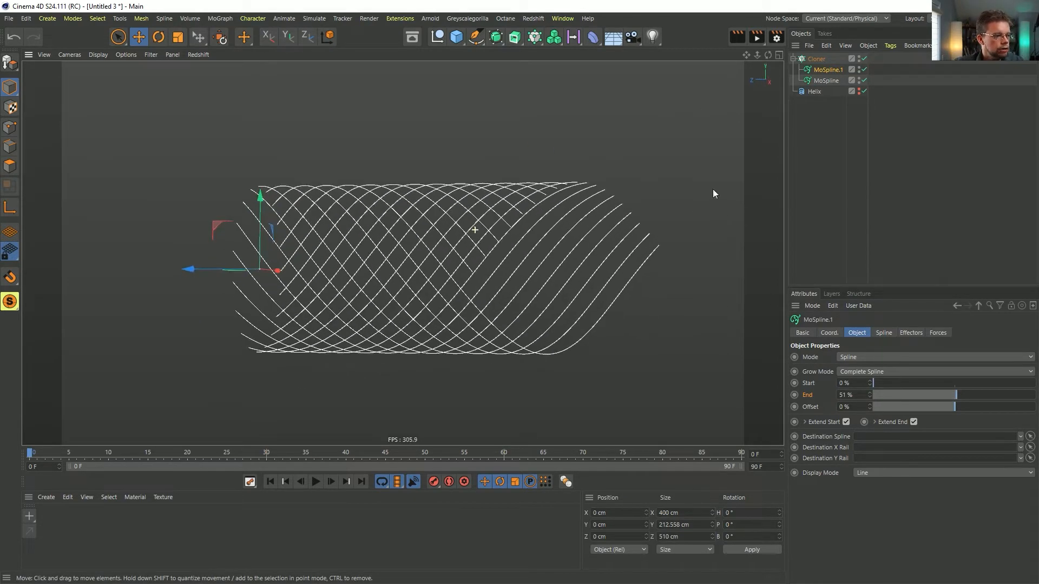
# Step: Add a Plain effector to the Cloner
pyautogui.click(817, 58)
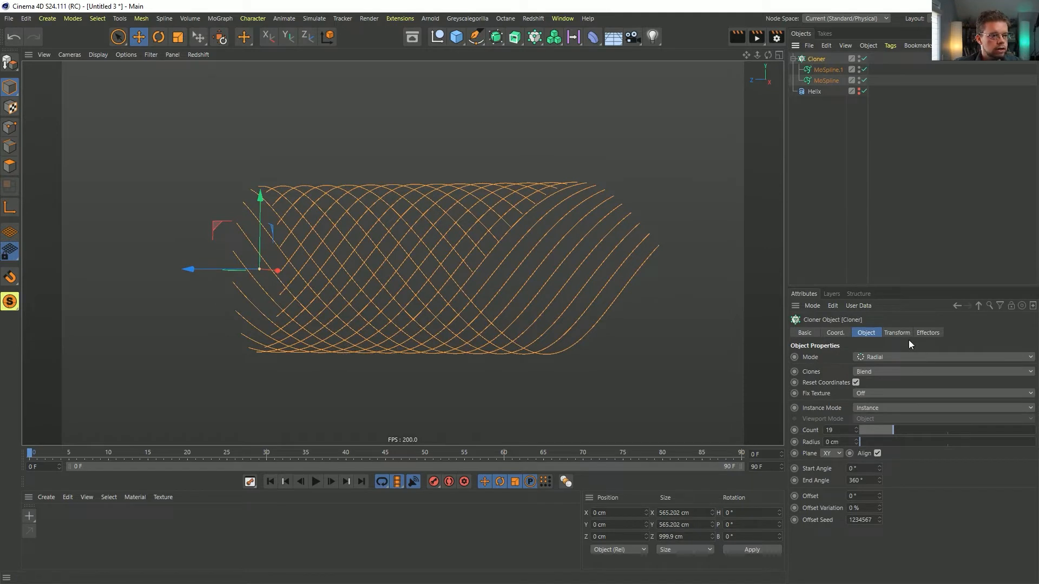
pyautogui.click(533, 43)
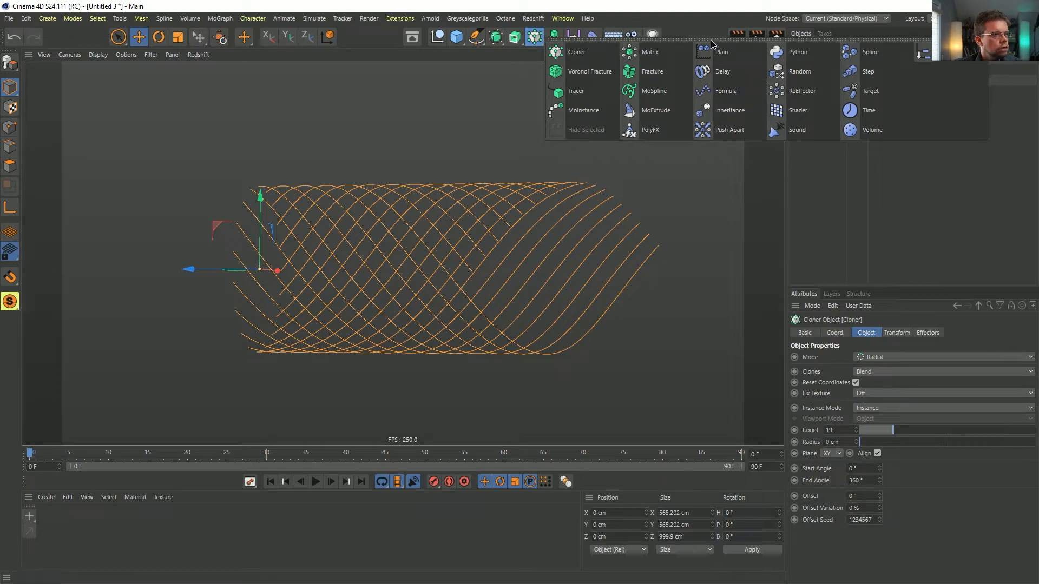
pyautogui.click(728, 53)
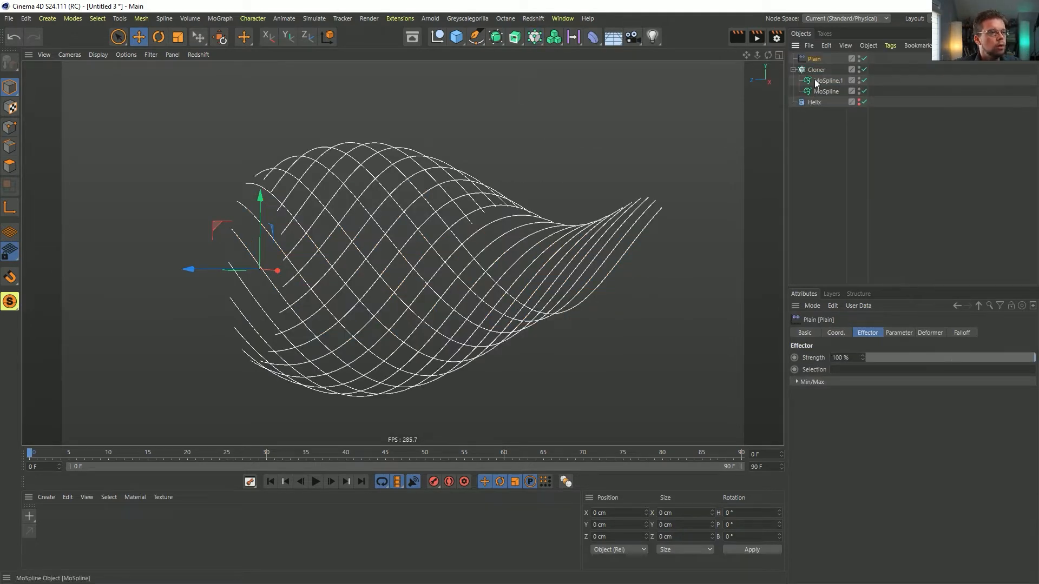
pyautogui.keyDown('alt'); pyautogui.moveTo(422, 273); pyautogui.dragTo(464, 294); pyautogui.keyUp('alt')
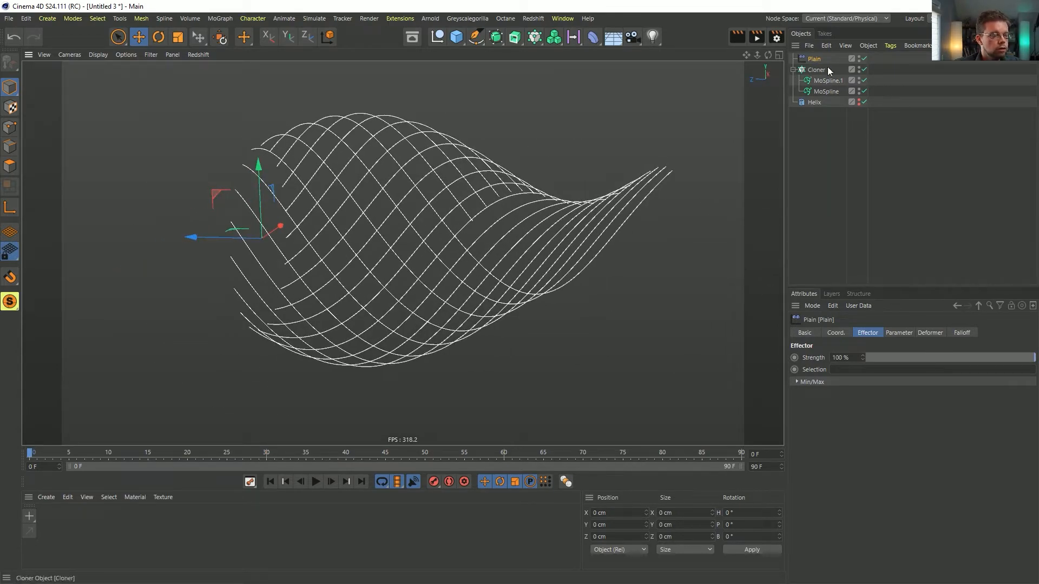
# Step: Turn off Position on the Plain effector and set its Modify Clone to 100%
pyautogui.click(892, 334)
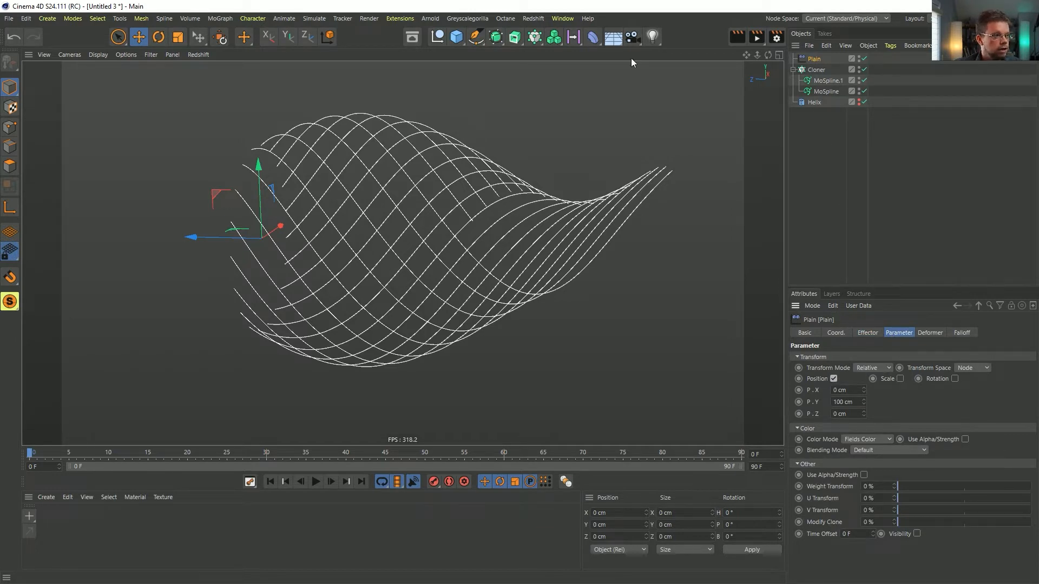
pyautogui.click(535, 37)
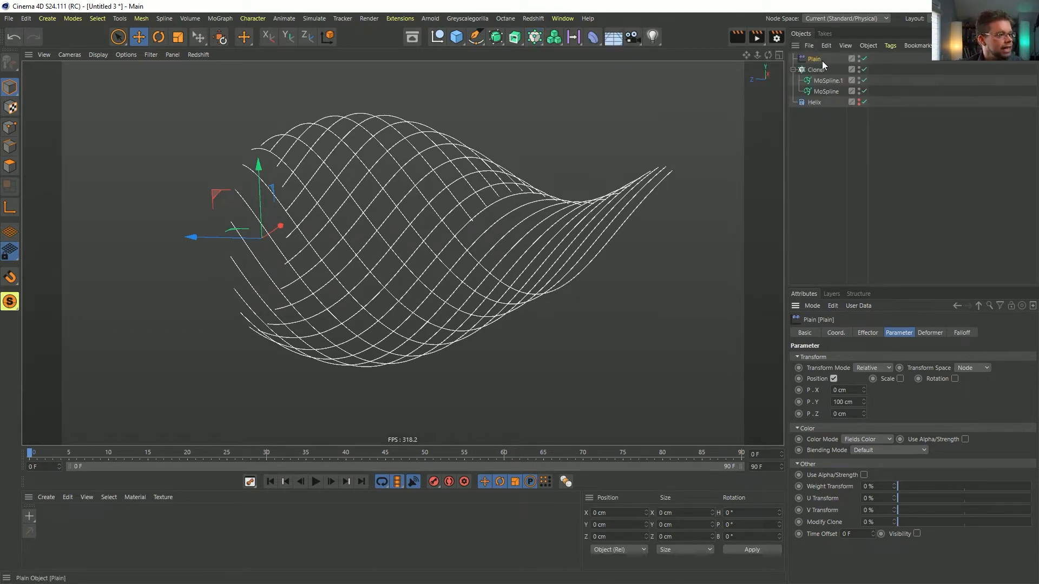
pyautogui.keyDown('alt'); pyautogui.moveTo(546, 200); pyautogui.dragTo(526, 238); pyautogui.keyUp('alt')
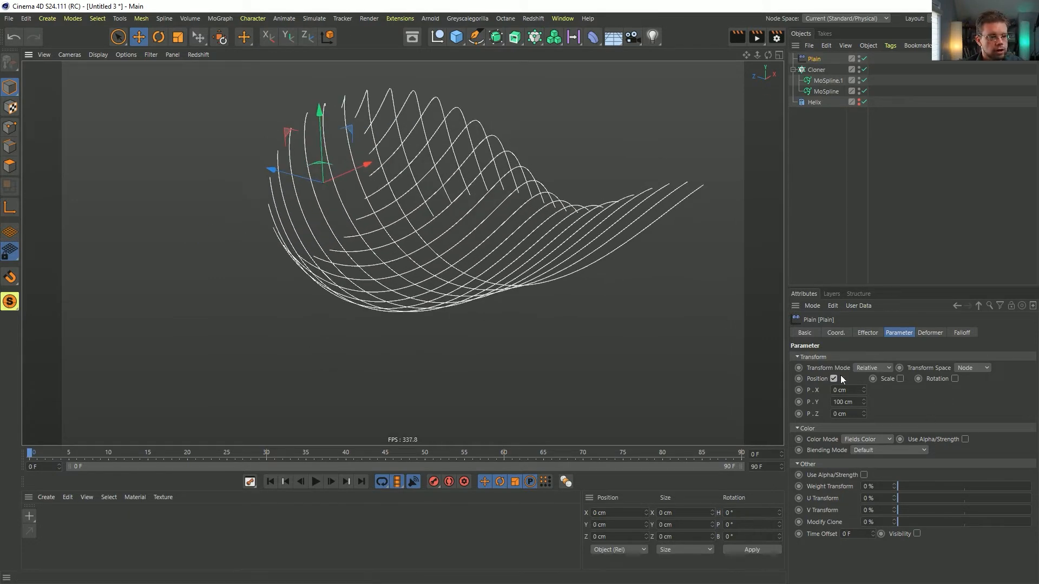
pyautogui.click(834, 379)
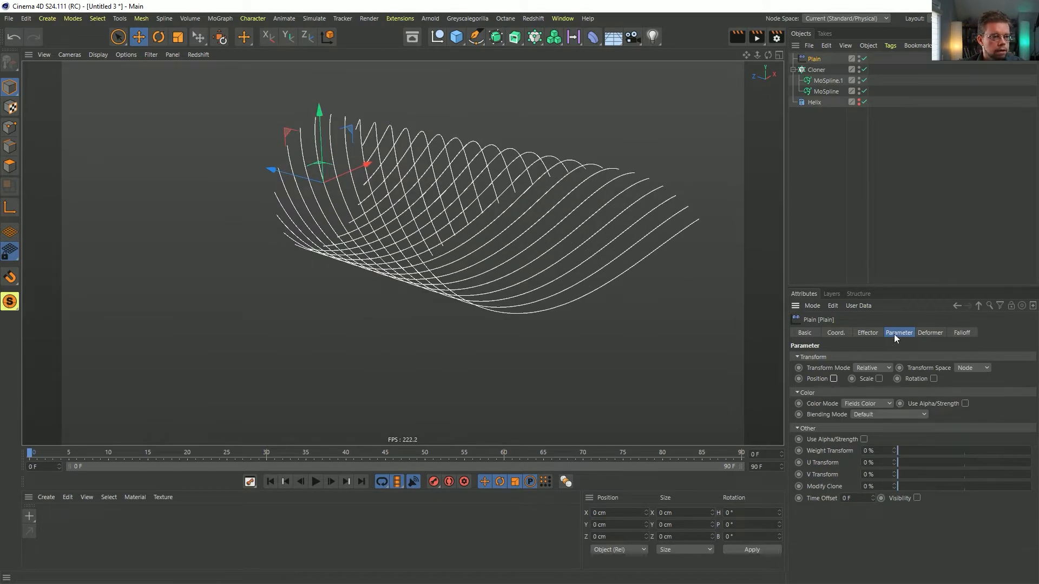
pyautogui.keyDown('alt'); pyautogui.moveTo(664, 319); pyautogui.dragTo(612, 236); pyautogui.keyUp('alt')
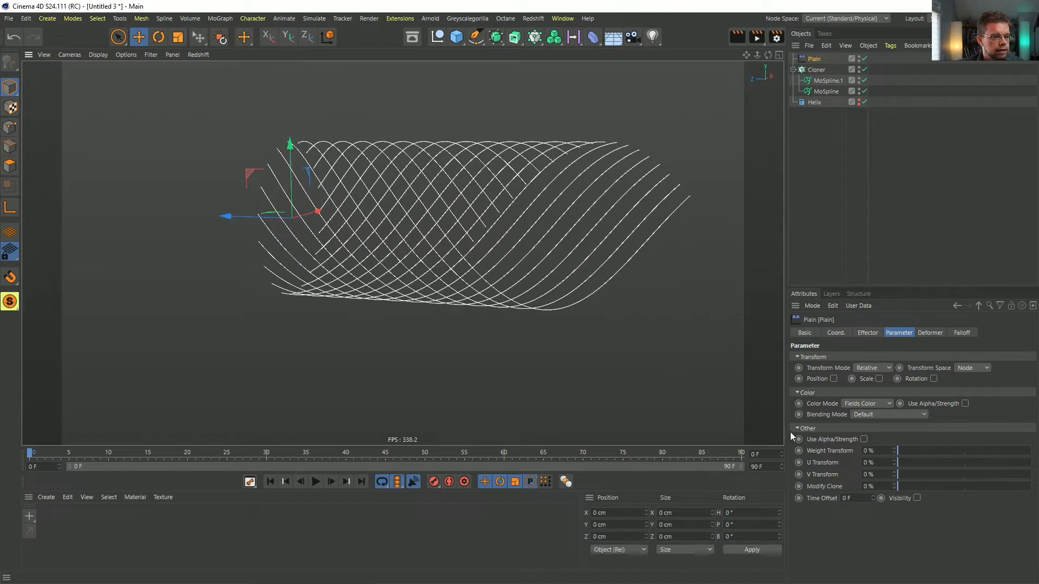
pyautogui.click(828, 450)
pyautogui.moveTo(910, 486)
pyautogui.mouseDown()
pyautogui.moveTo(1035, 490)
pyautogui.moveTo(928, 489)
pyautogui.moveTo(1025, 490)
pyautogui.moveTo(936, 497)
pyautogui.moveTo(925, 492)
pyautogui.moveTo(1031, 490)
pyautogui.mouseUp()
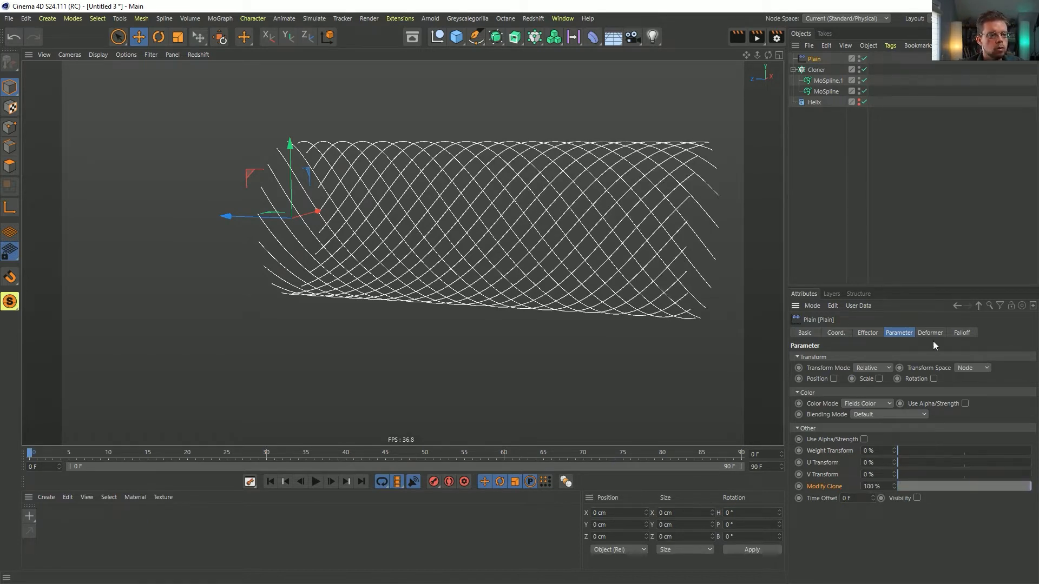
# Step: Add a Random Field to the Plain effector's falloff
pyautogui.click(963, 333)
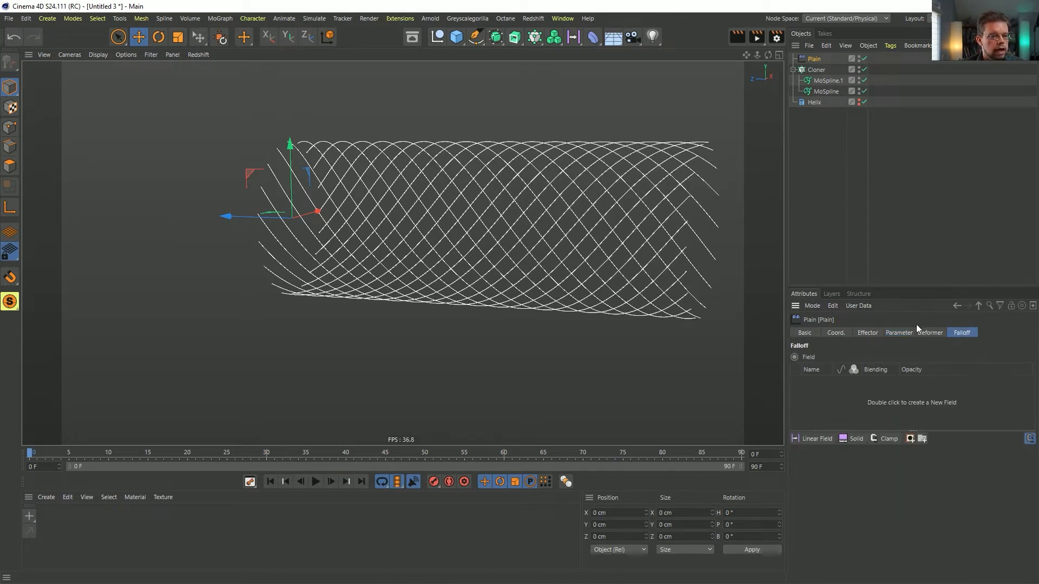
pyautogui.click(820, 439)
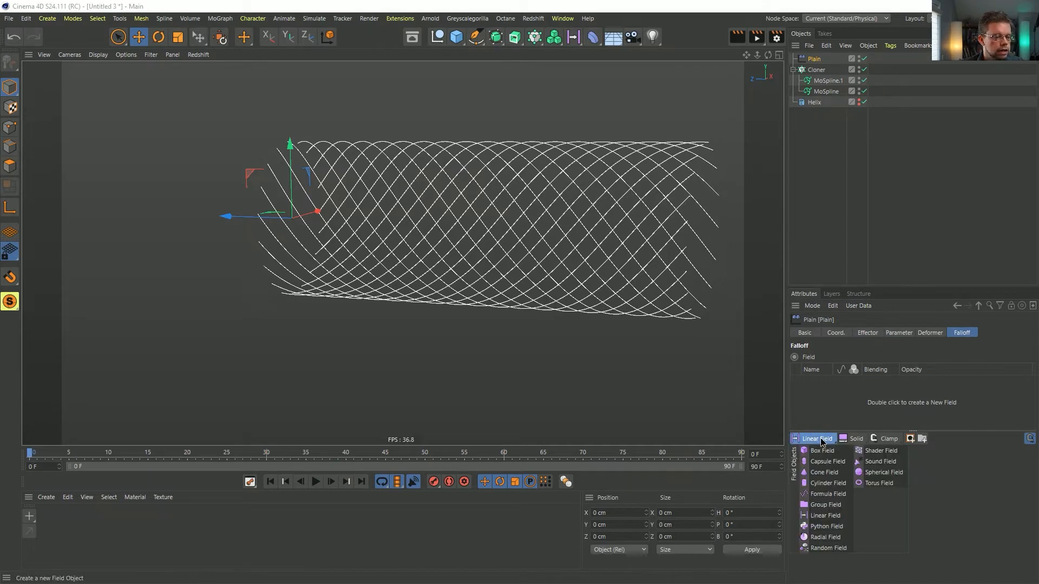
pyautogui.click(829, 548)
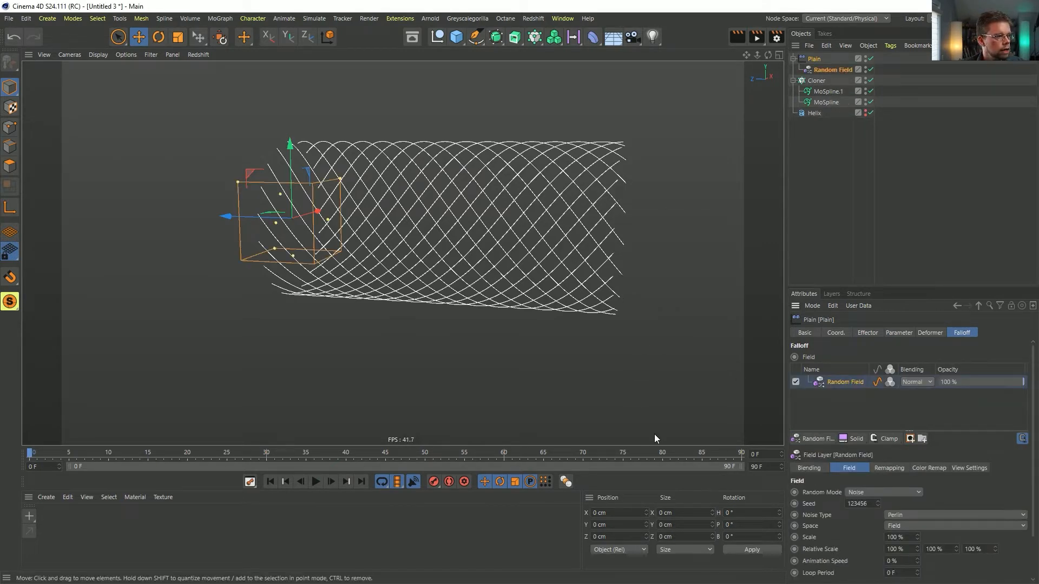
# Step: Set the Random Field's Random Mode to Random and check the uneven strand lengths from several angles
pyautogui.click(866, 492)
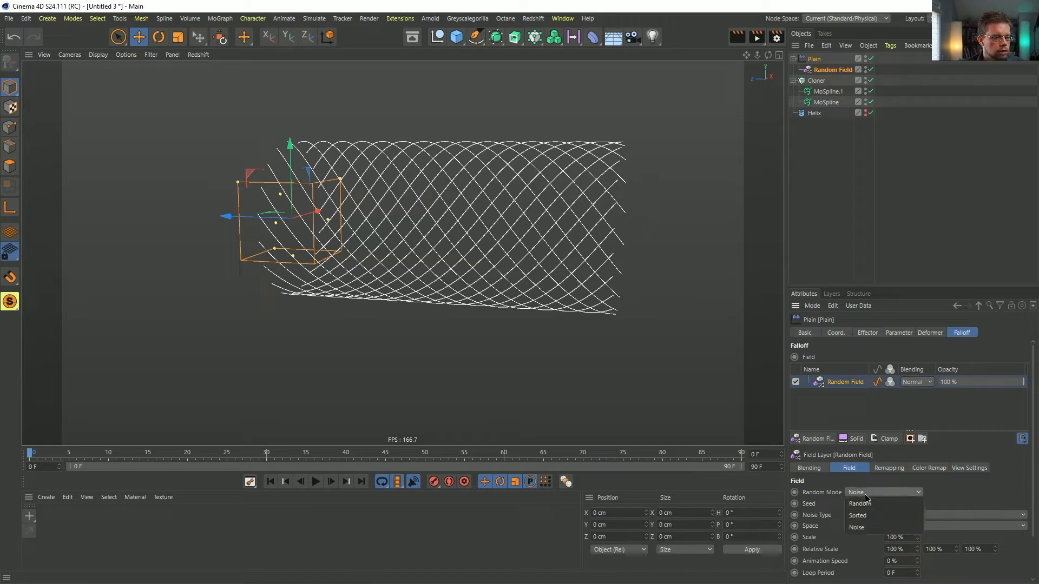
pyautogui.click(900, 506)
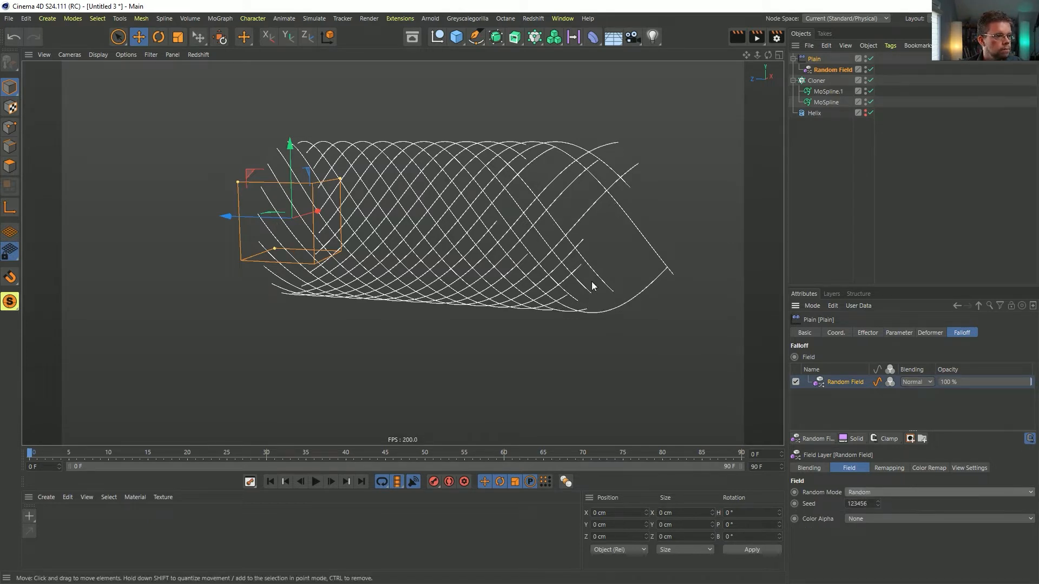
pyautogui.keyDown('alt'); pyautogui.moveTo(537, 231); pyautogui.dragTo(522, 116); pyautogui.keyUp('alt')
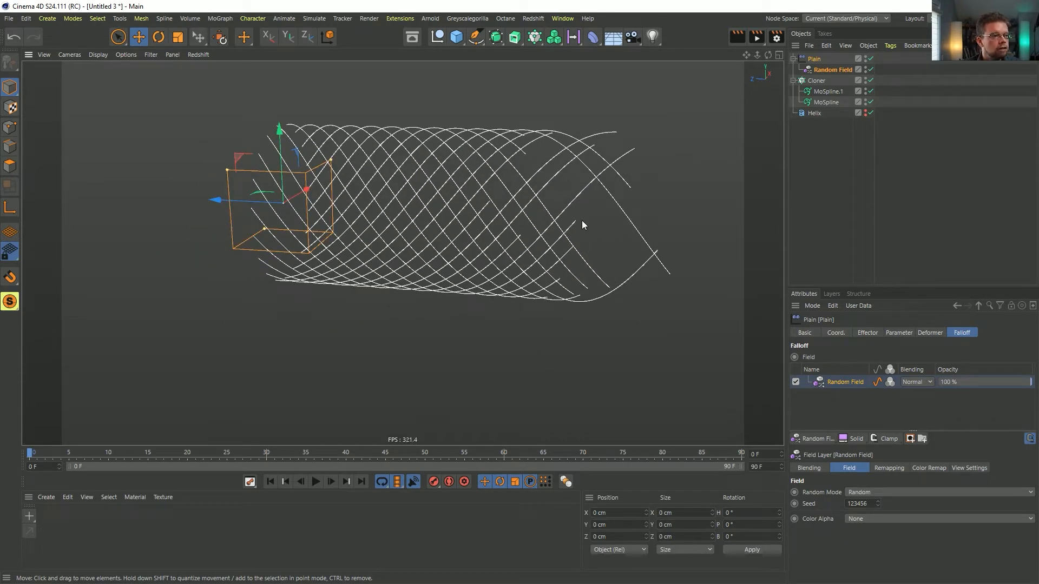
pyautogui.keyDown('alt'); pyautogui.moveTo(607, 189); pyautogui.dragTo(667, 232); pyautogui.keyUp('alt')
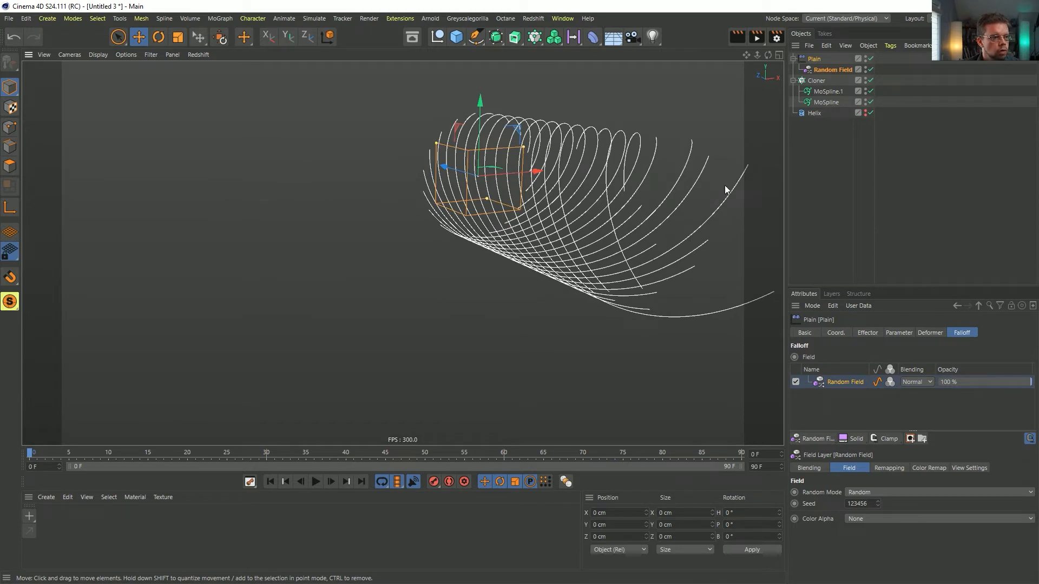
pyautogui.keyDown('alt'); pyautogui.moveTo(645, 223); pyautogui.dragTo(559, 241); pyautogui.keyUp('alt')
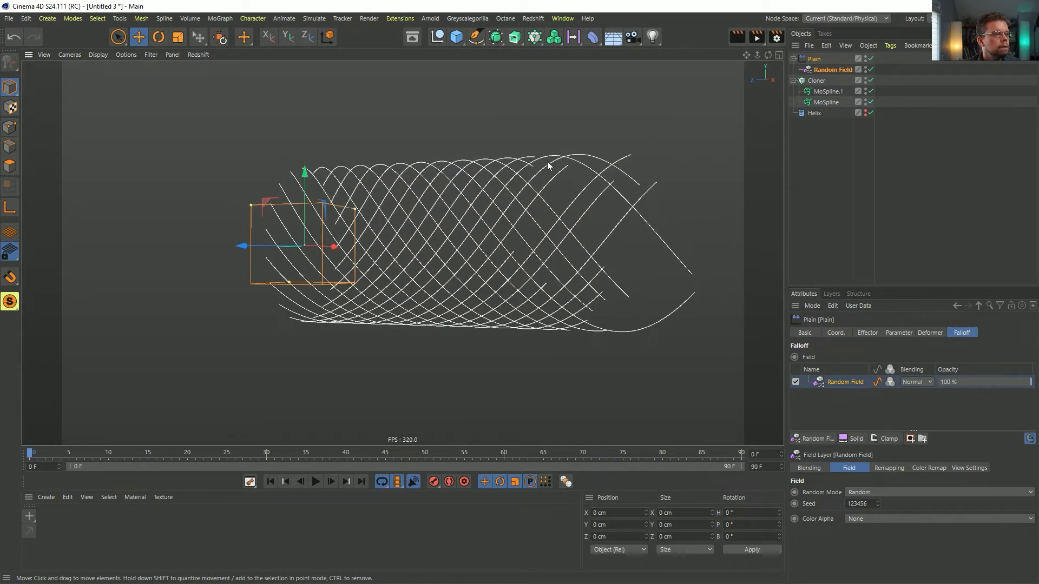
# Step: Test the Plain effector's influence on the blended MoSplines by lowering Modify Clone to 0% and returning it to 100%
pyautogui.click(816, 83)
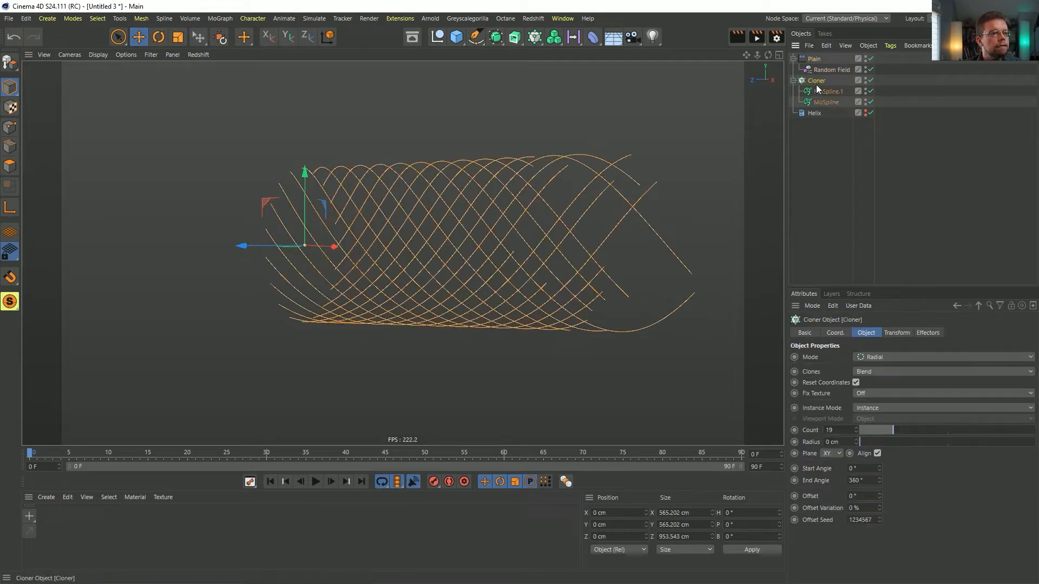
pyautogui.click(820, 92)
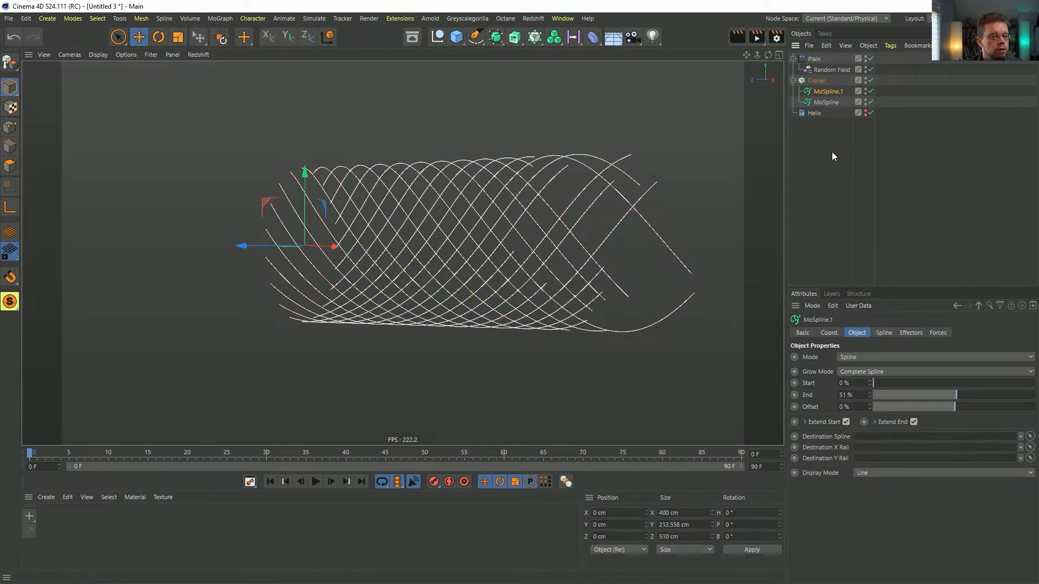
pyautogui.click(817, 102)
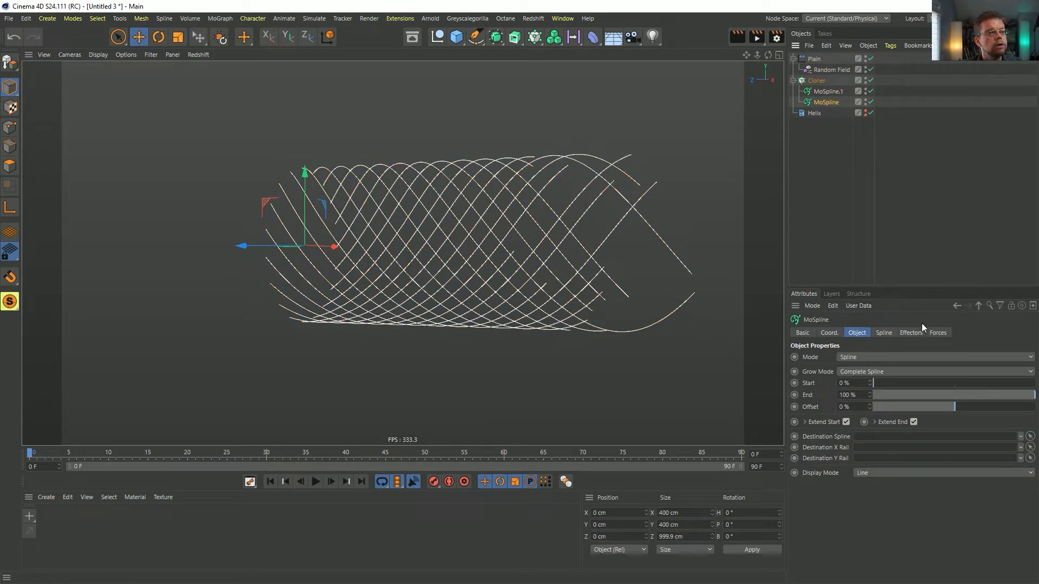
pyautogui.click(813, 59)
pyautogui.click(898, 333)
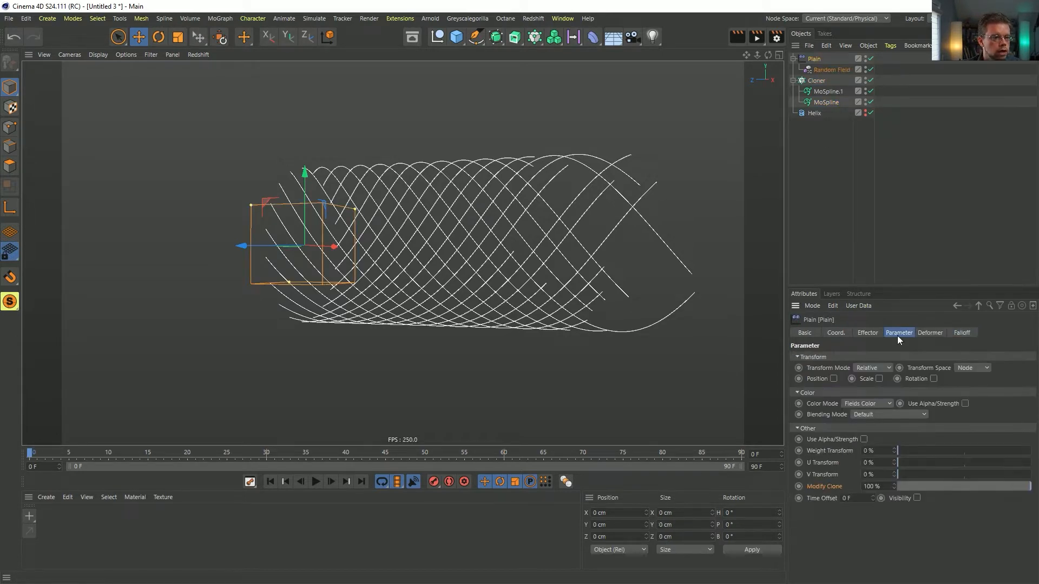
pyautogui.moveTo(1018, 488); pyautogui.dragTo(809, 504)
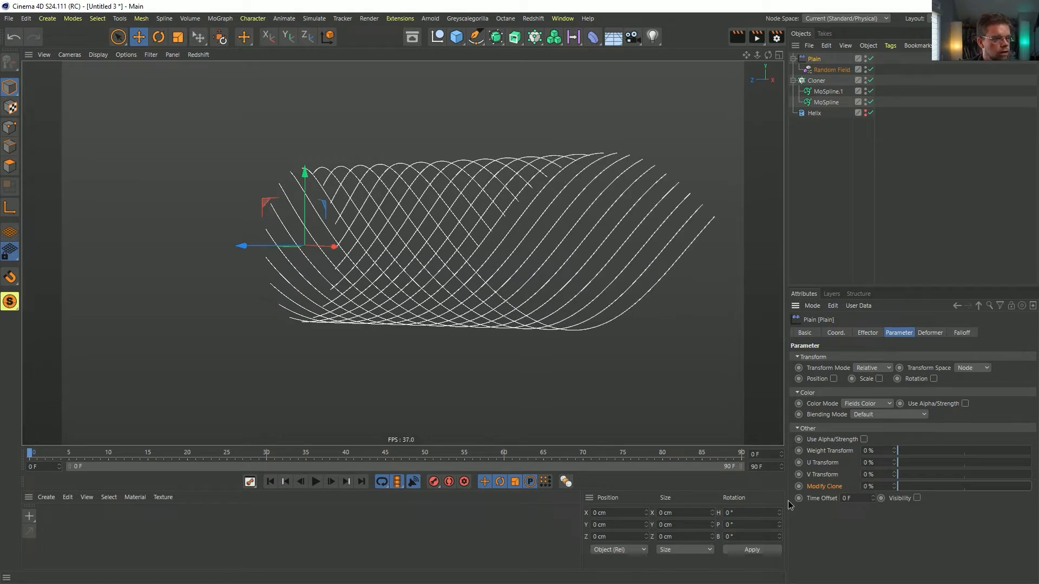
pyautogui.click(895, 485)
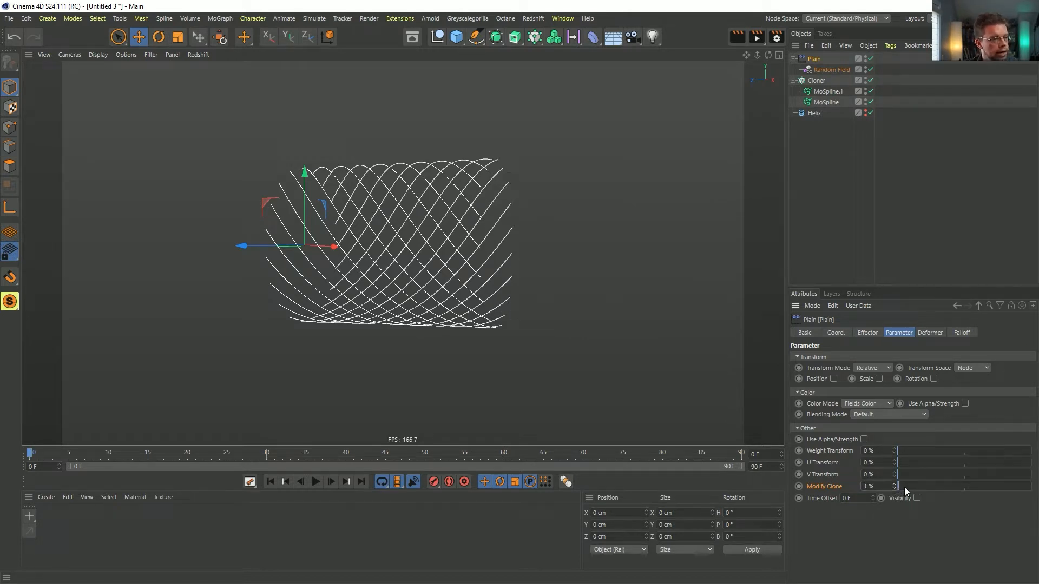
pyautogui.moveTo(904, 487); pyautogui.dragTo(1031, 487)
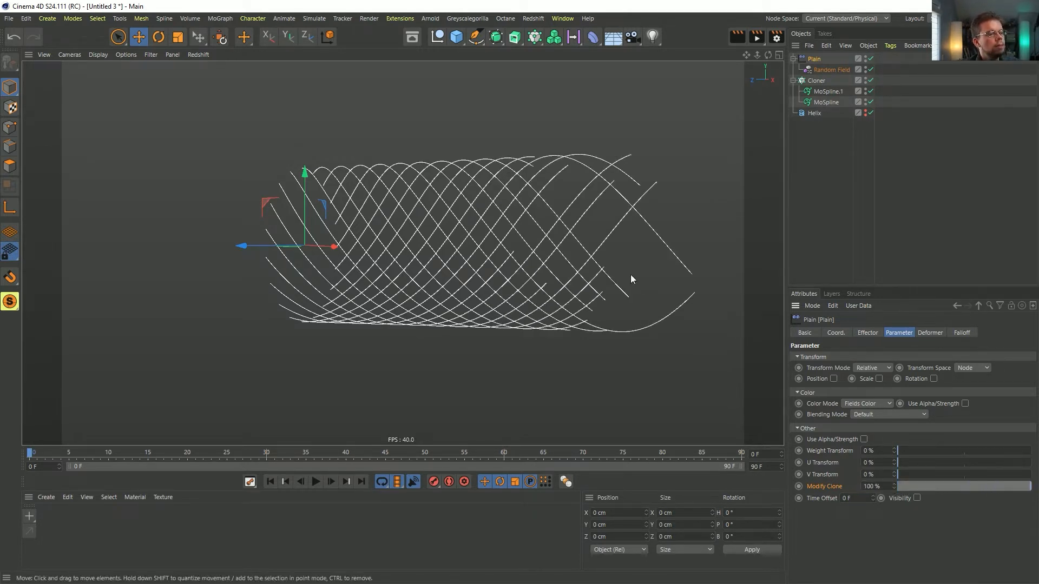
pyautogui.moveTo(631, 279)
pyautogui.keyDown('alt'); pyautogui.mouseDown()
pyautogui.moveTo(582, 260)
pyautogui.moveTo(342, 248)
pyautogui.moveTo(443, 227)
pyautogui.moveTo(401, 258)
pyautogui.moveTo(401, 249)
pyautogui.mouseUp(); pyautogui.keyUp('alt')
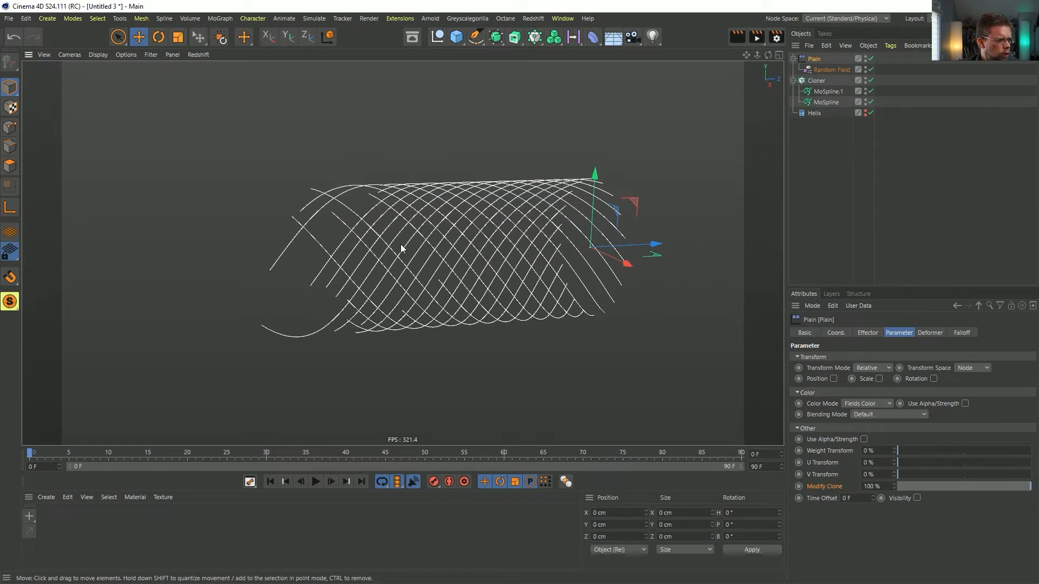
# Step: Add a Random effector to the Cloner
pyautogui.click(817, 81)
pyautogui.moveTo(497, 232)
pyautogui.keyDown('alt'); pyautogui.mouseDown()
pyautogui.moveTo(379, 260)
pyautogui.moveTo(479, 249)
pyautogui.mouseUp(); pyautogui.keyUp('alt')
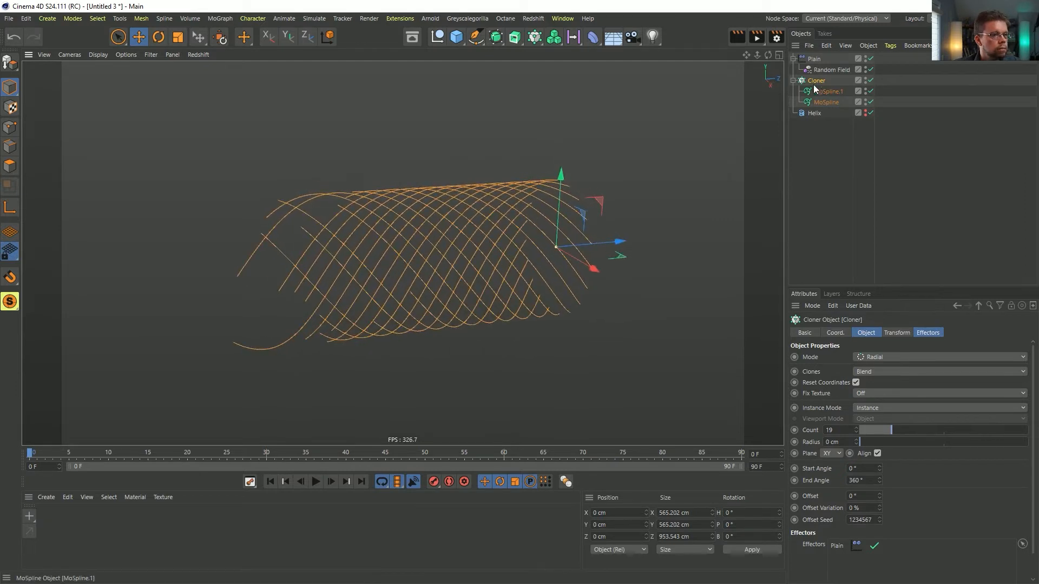
pyautogui.click(535, 36)
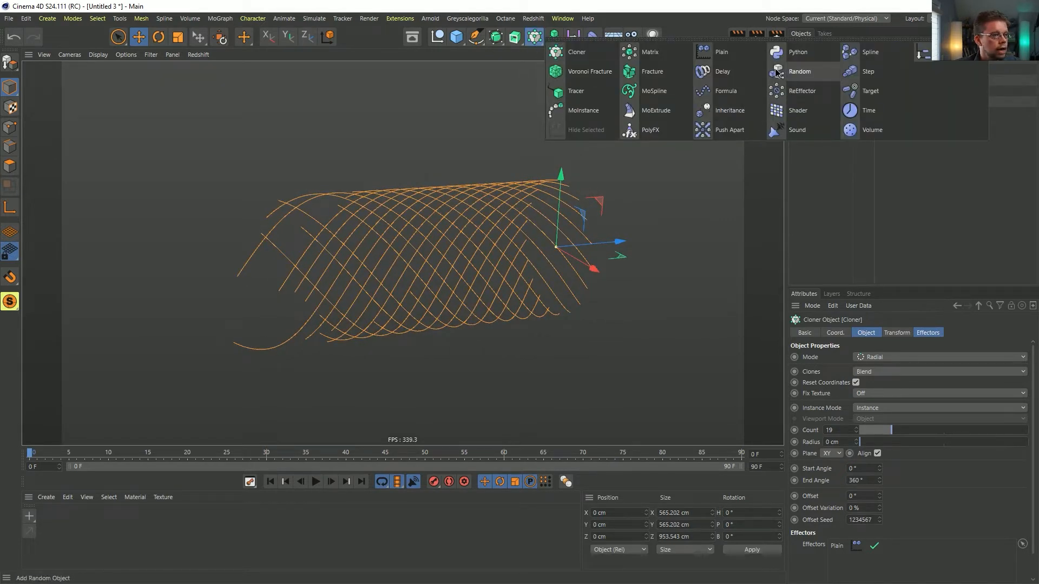
pyautogui.click(807, 74)
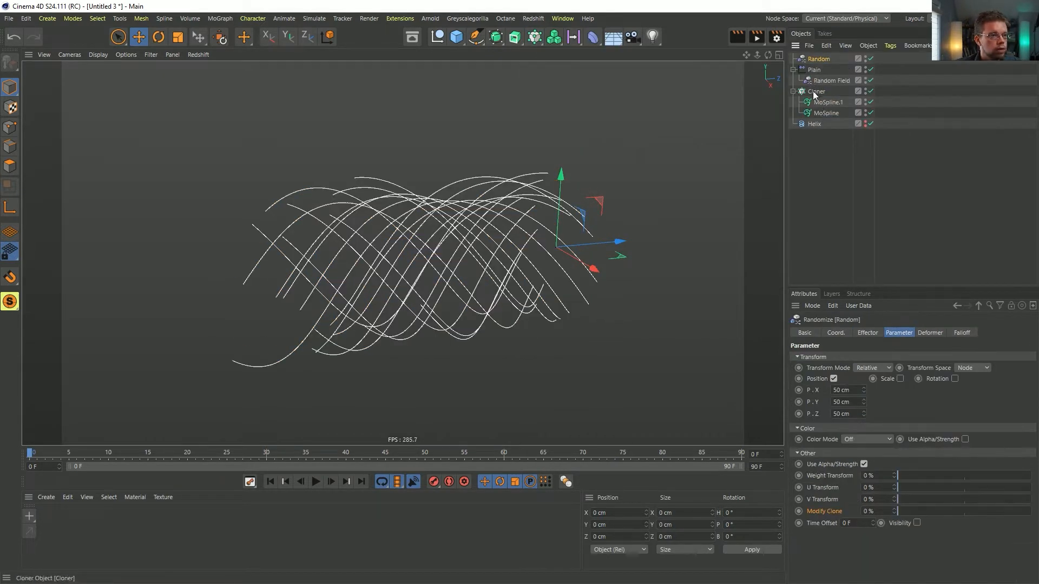
pyautogui.moveTo(435, 261)
pyautogui.keyDown('alt'); pyautogui.mouseDown()
pyautogui.moveTo(561, 235)
pyautogui.moveTo(507, 286)
pyautogui.moveTo(460, 278)
pyautogui.mouseUp(); pyautogui.keyUp('alt')
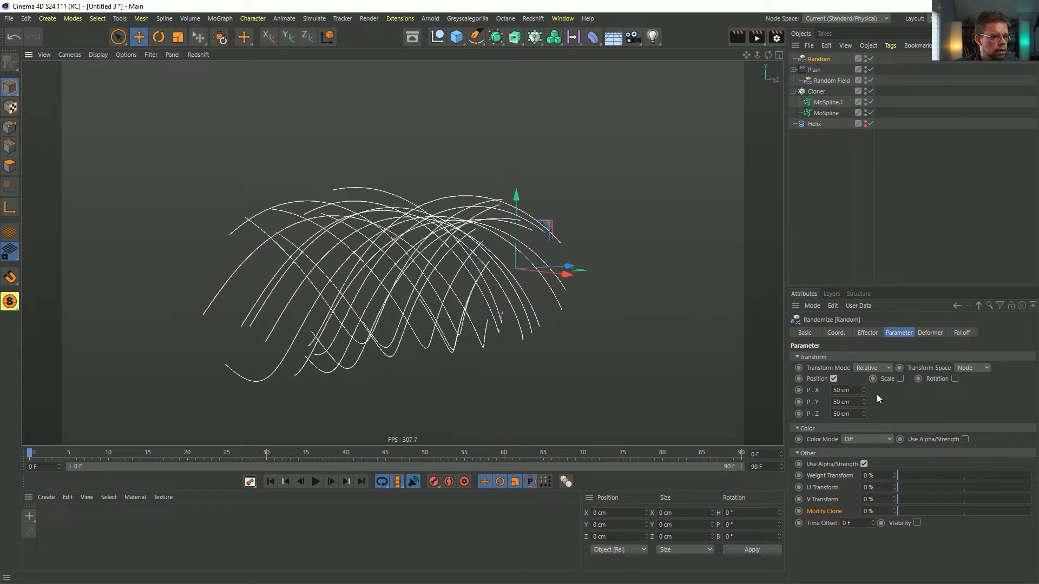
# Step: Enable Scale on the Random effector, leave Uniform Scale off, and set only the Z scale to 0.09
pyautogui.click(900, 379)
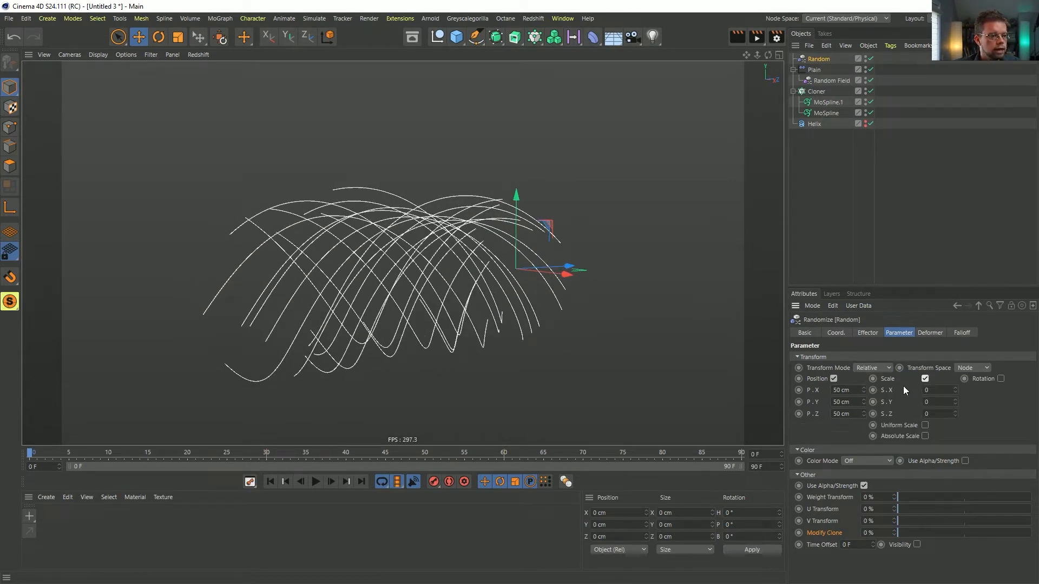
pyautogui.click(925, 425)
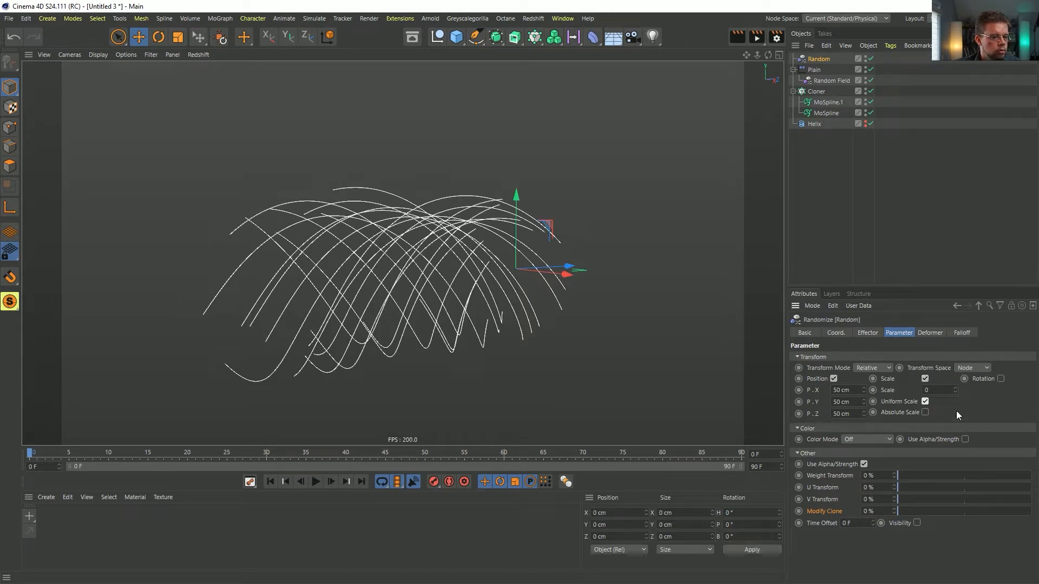
pyautogui.moveTo(952, 391); pyautogui.dragTo(955, 391)
pyautogui.click(925, 402)
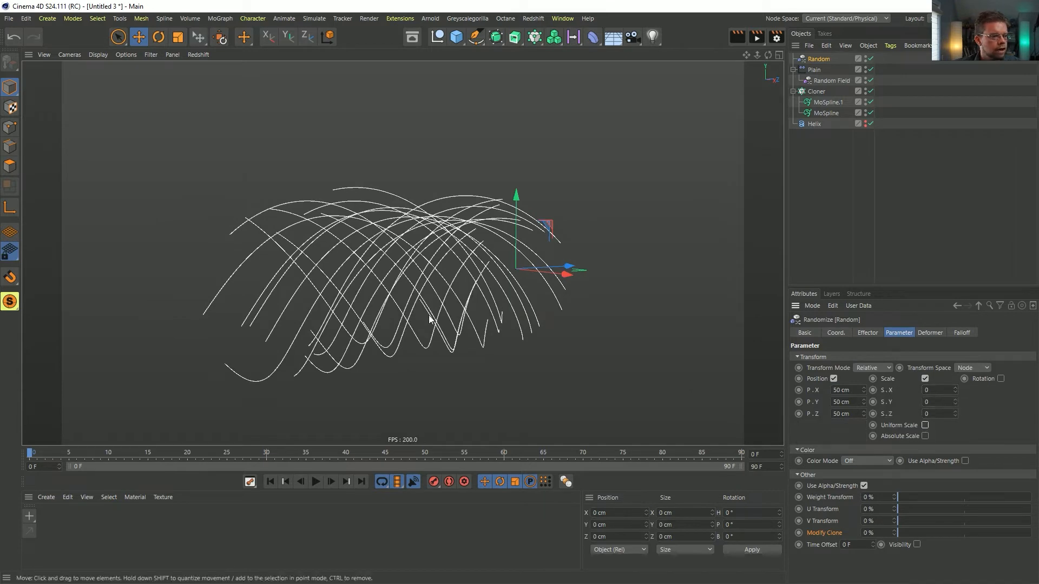
pyautogui.keyDown('alt'); pyautogui.moveTo(560, 269); pyautogui.dragTo(574, 254); pyautogui.keyUp('alt')
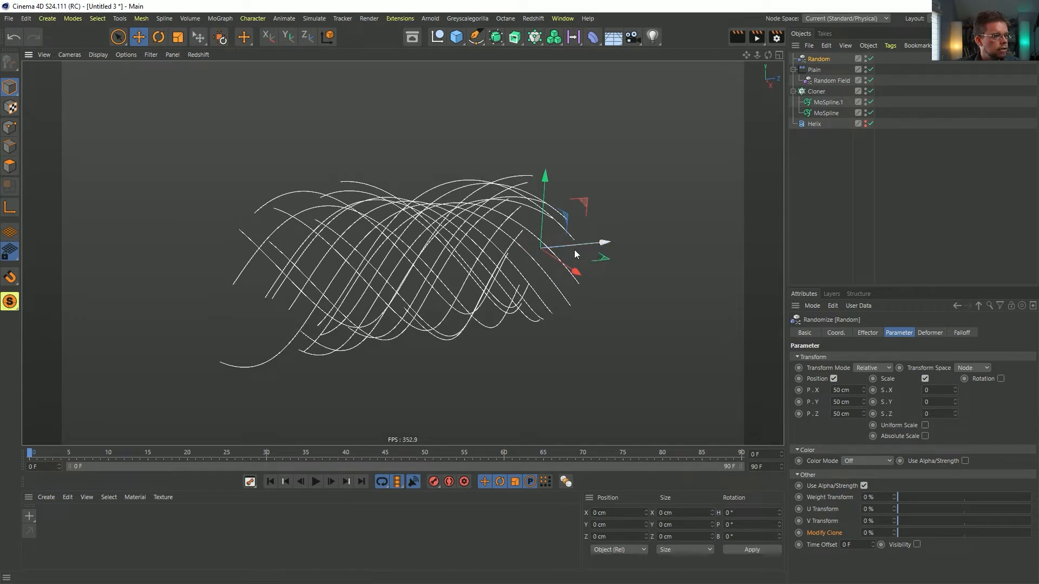
pyautogui.moveTo(955, 415); pyautogui.dragTo(955, 404)
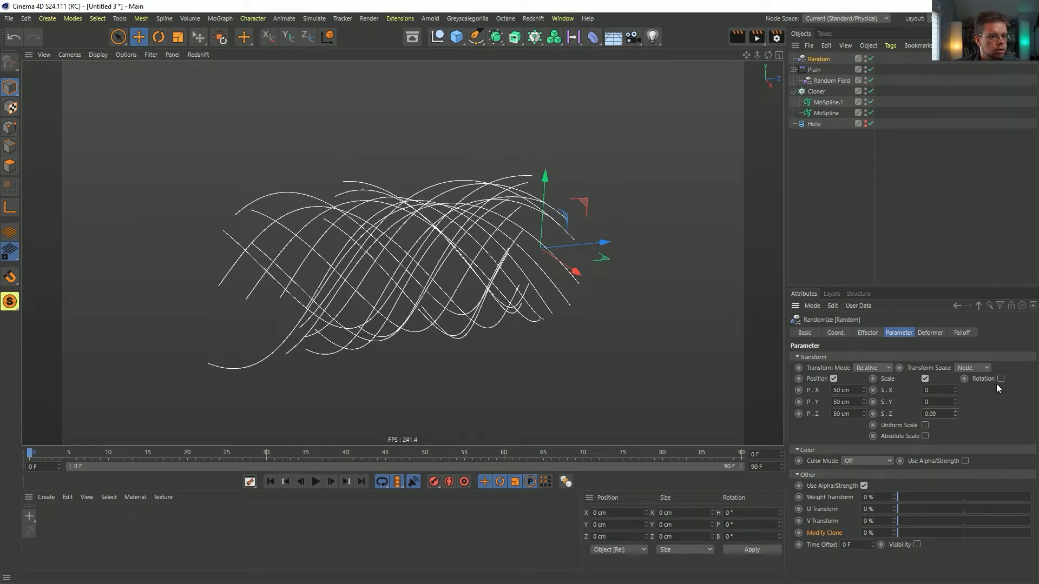
pyautogui.keyDown('alt'); pyautogui.moveTo(381, 290); pyautogui.dragTo(401, 285); pyautogui.keyUp('alt')
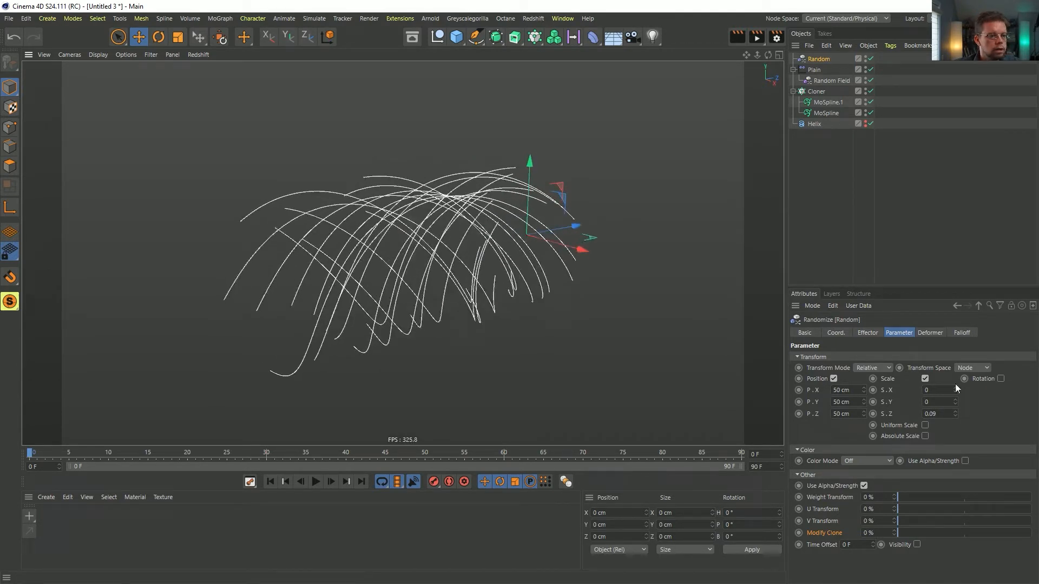
# Step: Enable Rotation on the Random effector and set its bank rotation to 368°
pyautogui.click(1001, 379)
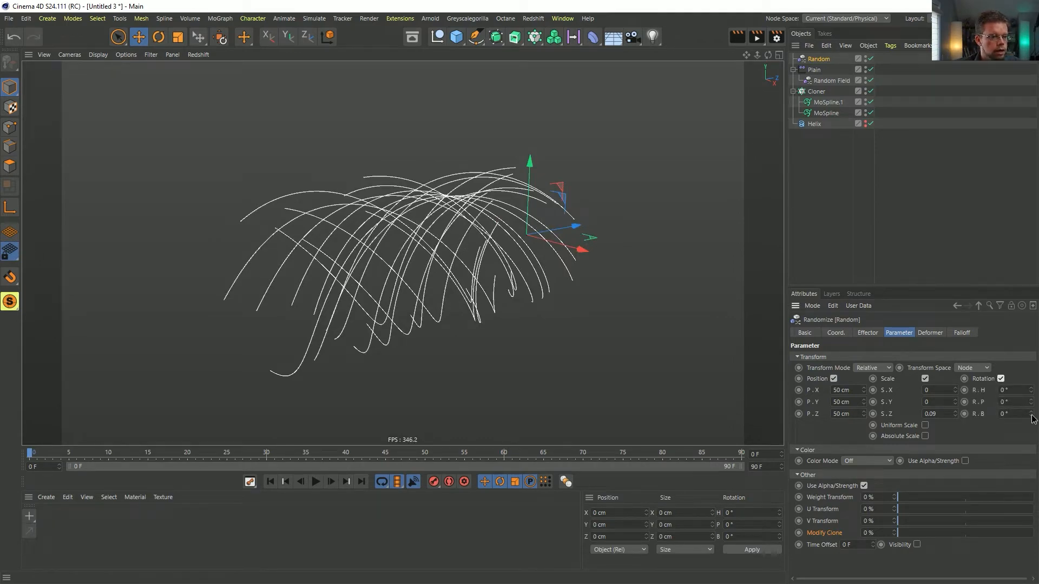
pyautogui.moveTo(1032, 416); pyautogui.dragTo(1032, 338)
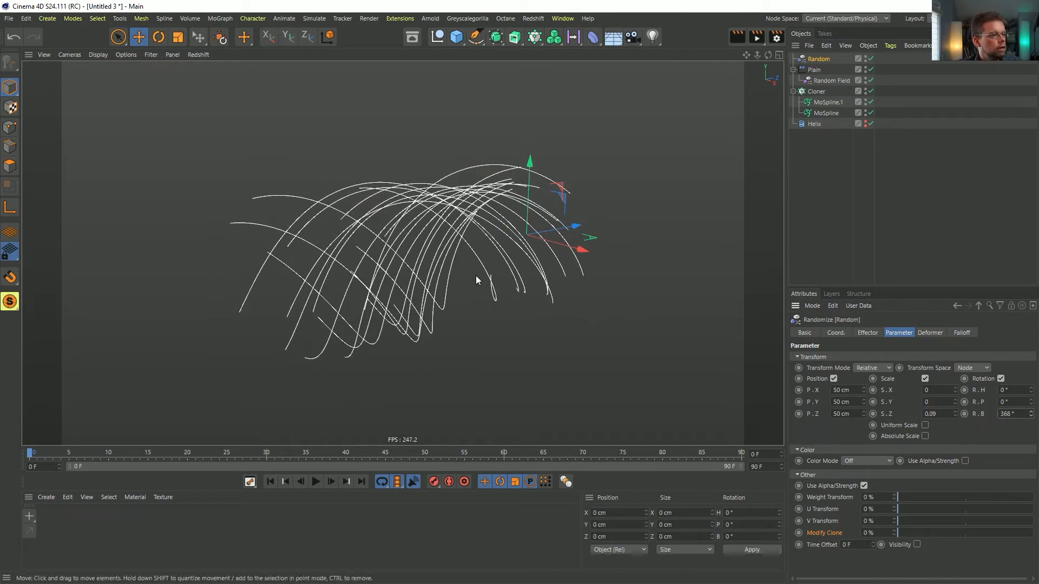
pyautogui.keyDown('alt'); pyautogui.moveTo(476, 275); pyautogui.dragTo(479, 253); pyautogui.keyUp('alt')
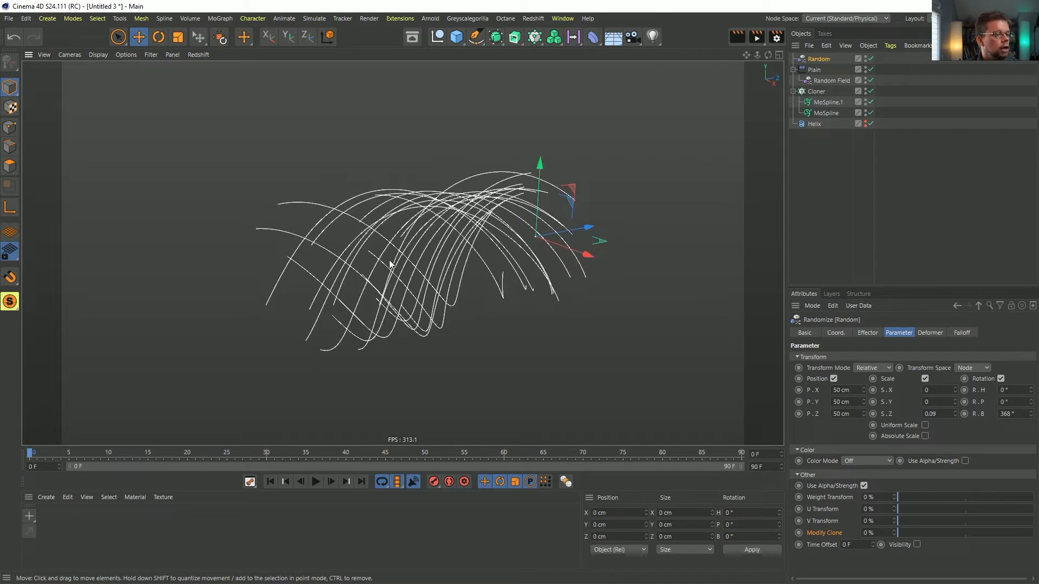
# Step: Try an End Angle of 0° on the Helix, inspect the strands, and undo the change
pyautogui.click(814, 125)
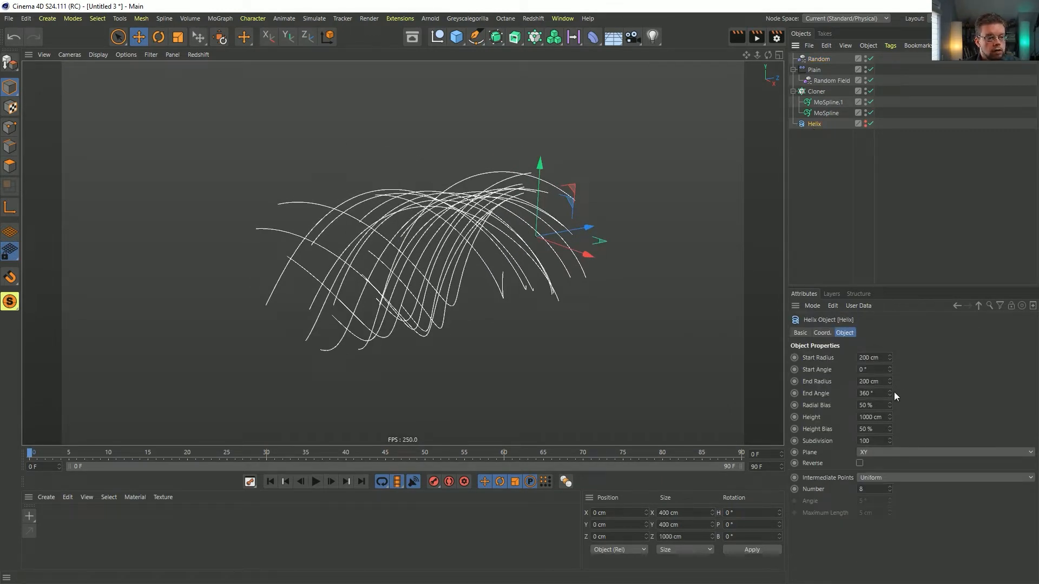
pyautogui.write('0')
pyautogui.press('Return')
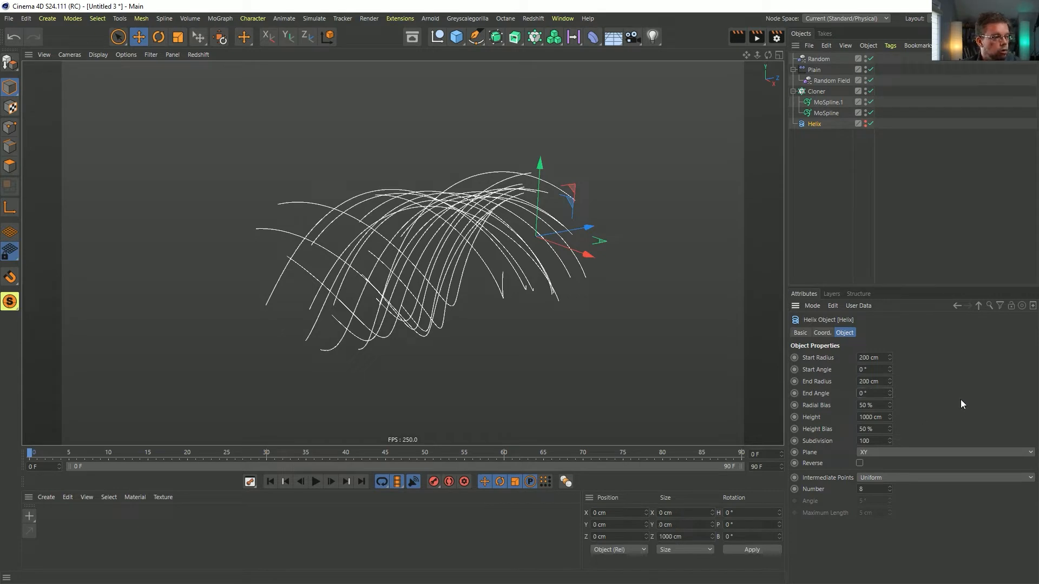
pyautogui.keyDown('alt'); pyautogui.moveTo(506, 279); pyautogui.dragTo(518, 299); pyautogui.keyUp('alt')
pyautogui.keyDown('alt'); pyautogui.moveTo(430, 283); pyautogui.dragTo(459, 298); pyautogui.keyUp('alt')
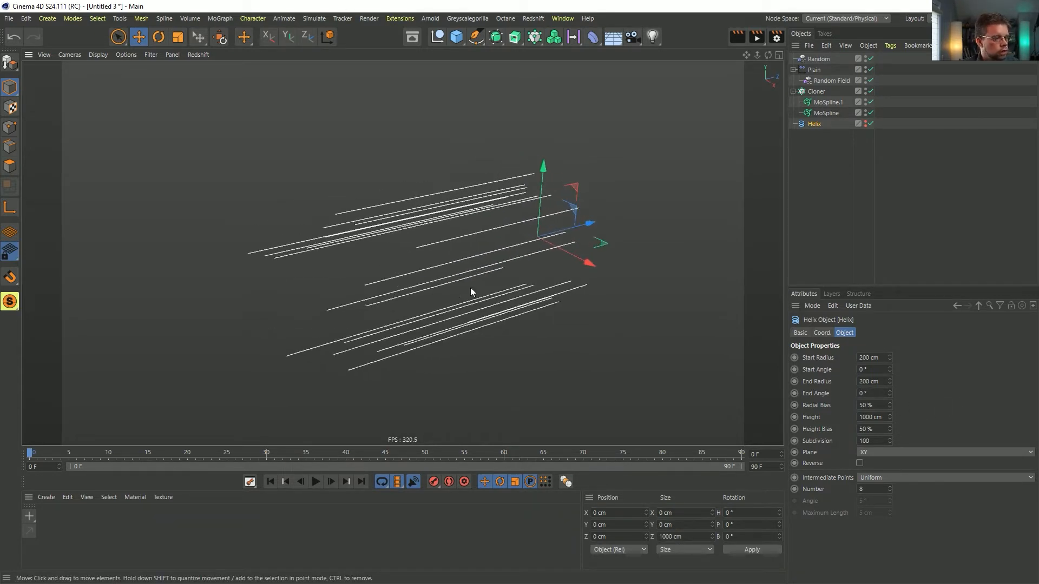
pyautogui.hotkey('ctrl', 'z')
# Step: Try an End Angle of 90° on the Helix and inspect the strands
pyautogui.moveTo(872, 393); pyautogui.dragTo(833, 392)
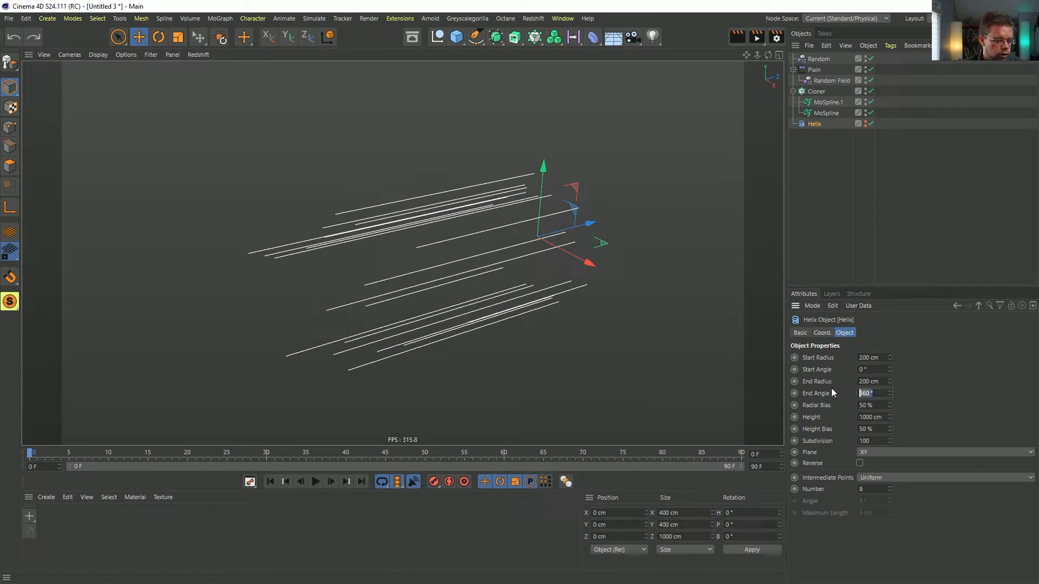
pyautogui.write('90')
pyautogui.press('Return')
pyautogui.keyDown('alt'); pyautogui.moveTo(623, 332); pyautogui.dragTo(630, 352); pyautogui.keyUp('alt')
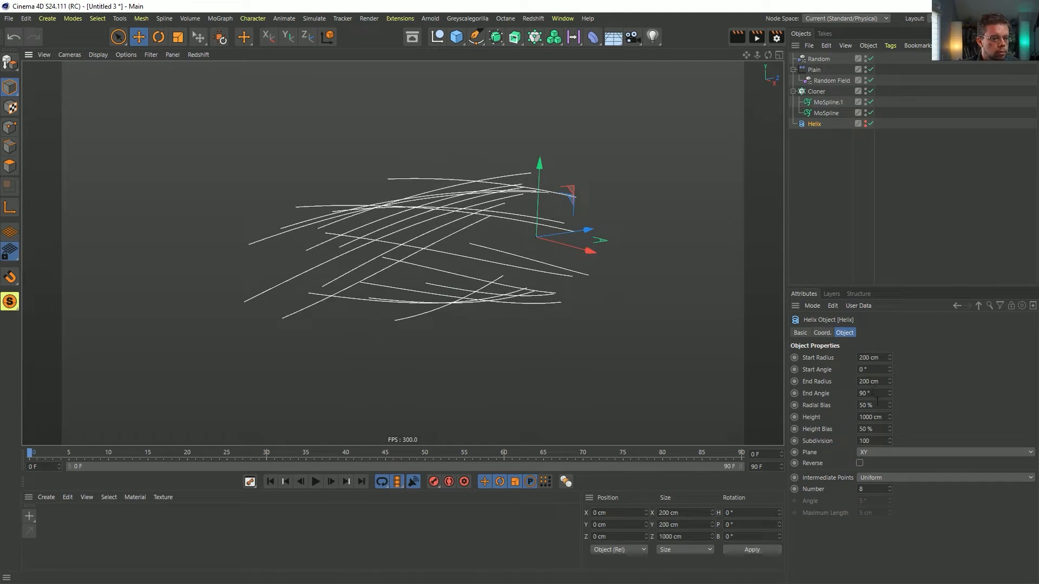
# Step: Try an End Angle of 720° on the Helix and view the more tightly wound strands
pyautogui.moveTo(876, 397); pyautogui.dragTo(771, 373)
pyautogui.write('720')
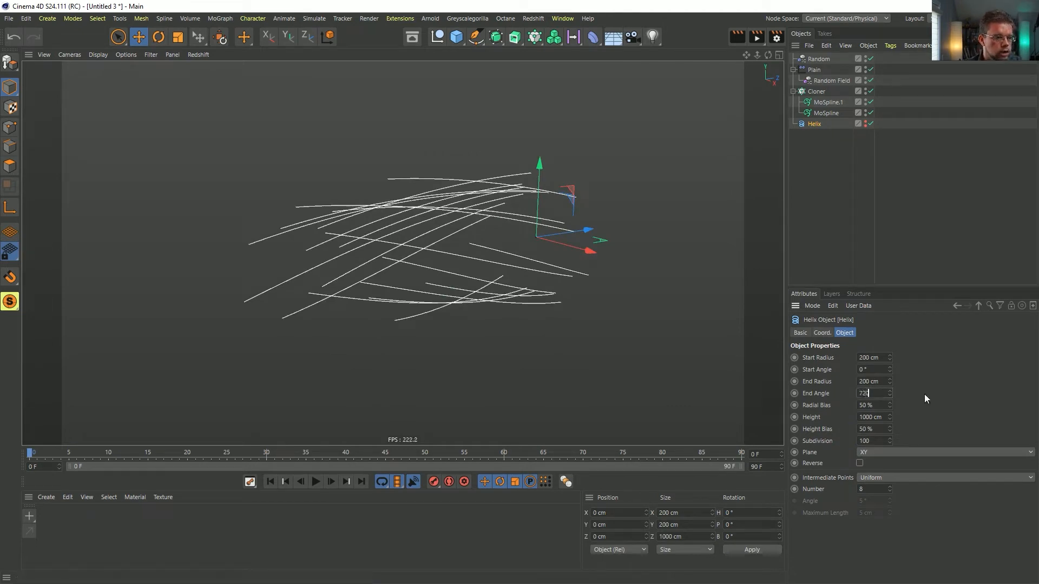
pyautogui.press('Return')
pyautogui.keyDown('alt'); pyautogui.moveTo(633, 296); pyautogui.dragTo(472, 303); pyautogui.keyUp('alt')
# Step: Return the Helix's End Angle to 360°
pyautogui.moveTo(879, 393); pyautogui.dragTo(771, 384)
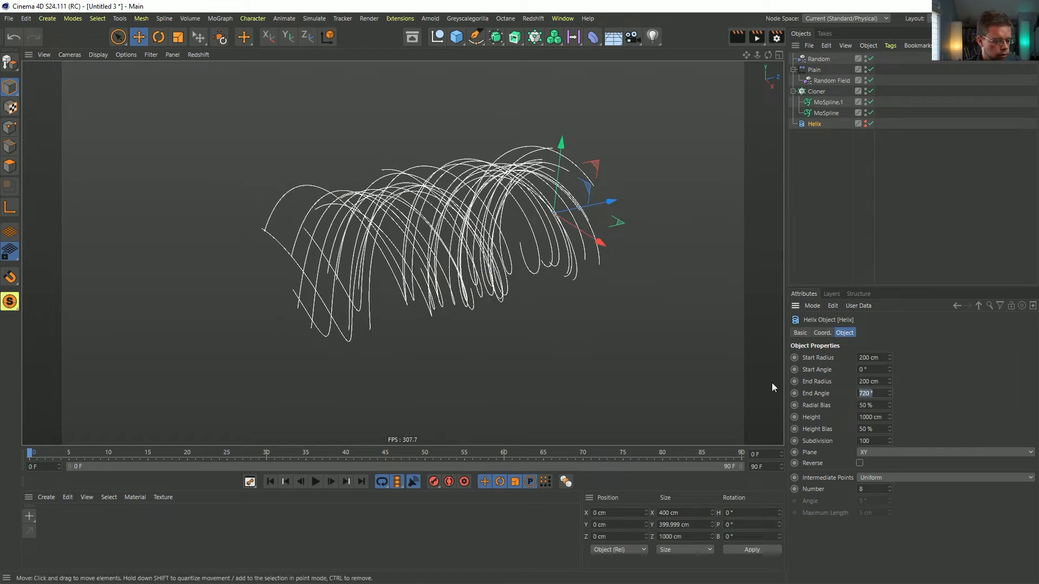
pyautogui.write('360')
pyautogui.press('Return')
pyautogui.keyDown('alt'); pyautogui.moveTo(470, 255); pyautogui.dragTo(622, 273); pyautogui.keyUp('alt')
# Step: Try an End value of 139.2 % on MoSpline and view how its strands extend past the helix
pyautogui.click(837, 112)
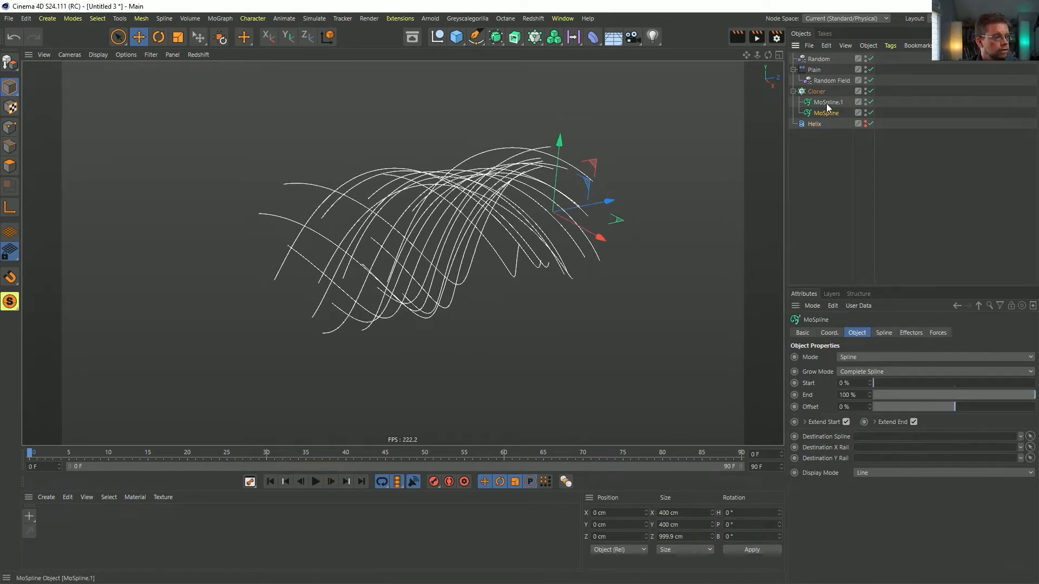
pyautogui.keyDown('shift'); pyautogui.click(827, 102); pyautogui.keyUp('shift')
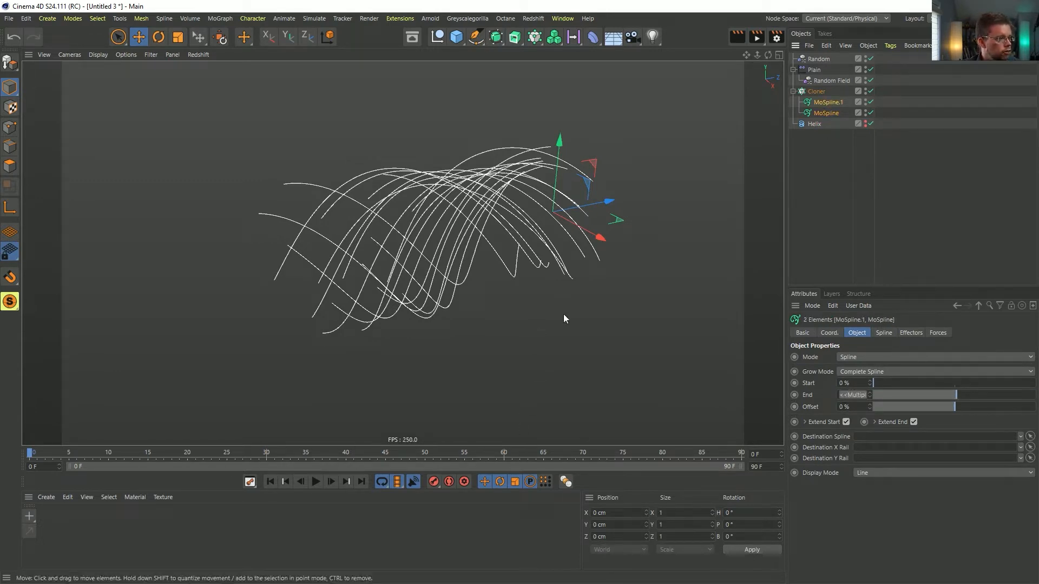
pyautogui.click(826, 113)
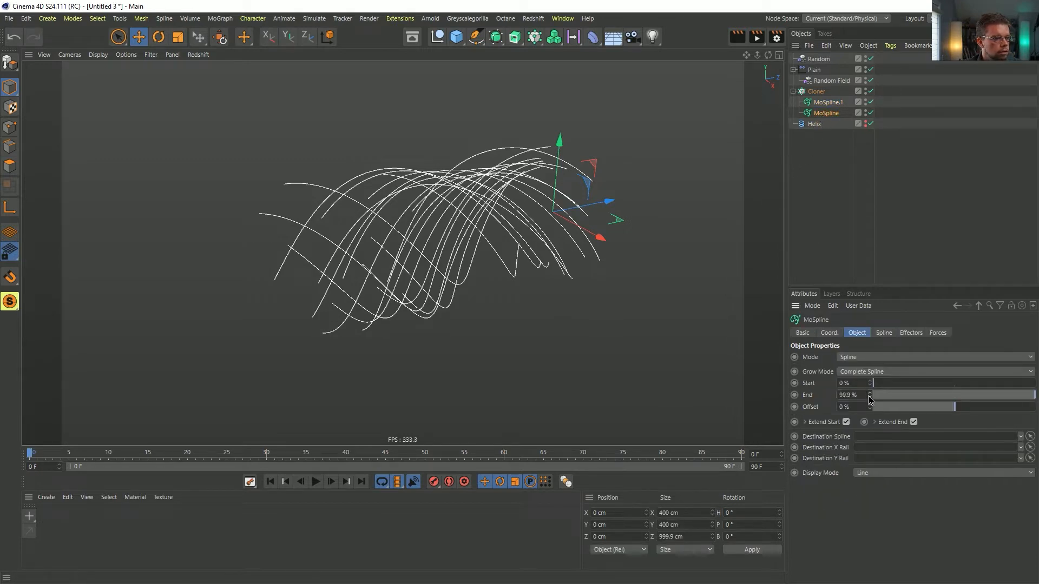
pyautogui.moveTo(868, 395); pyautogui.dragTo(889, 377)
pyautogui.keyDown('alt'); pyautogui.moveTo(421, 362); pyautogui.dragTo(378, 309); pyautogui.keyUp('alt')
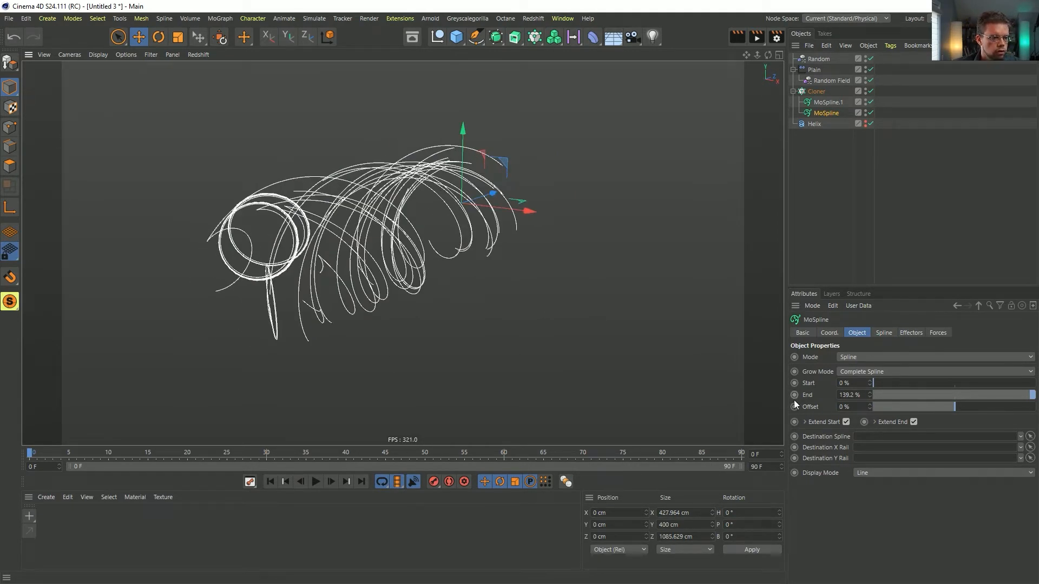
# Step: Set MoSpline's Extend End Curve, Scaling, Spiral and Spiral Scale to 0 %, and reset its End to 100 %
pyautogui.click(875, 422)
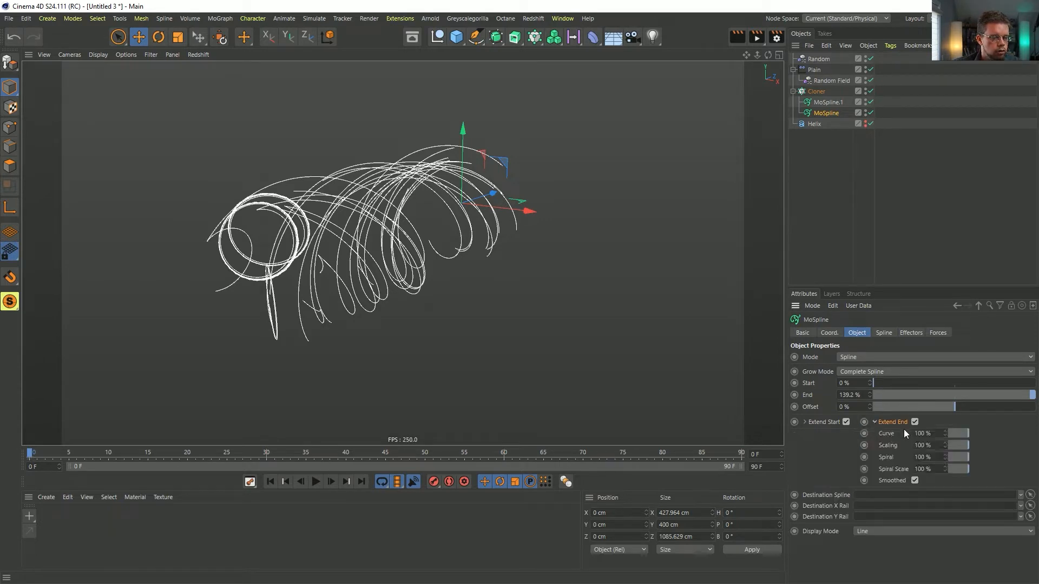
pyautogui.click(875, 422)
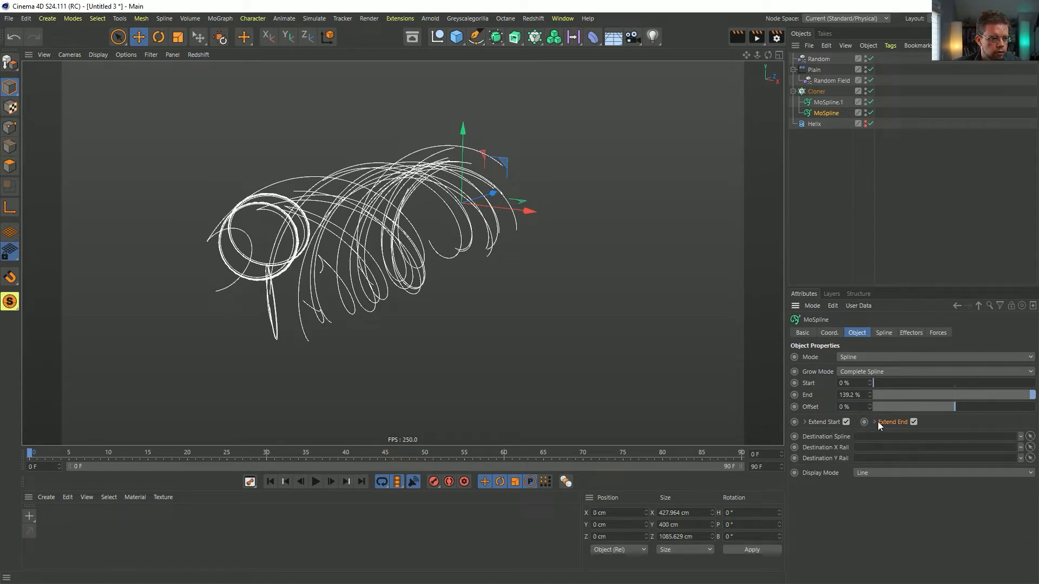
pyautogui.click(875, 422)
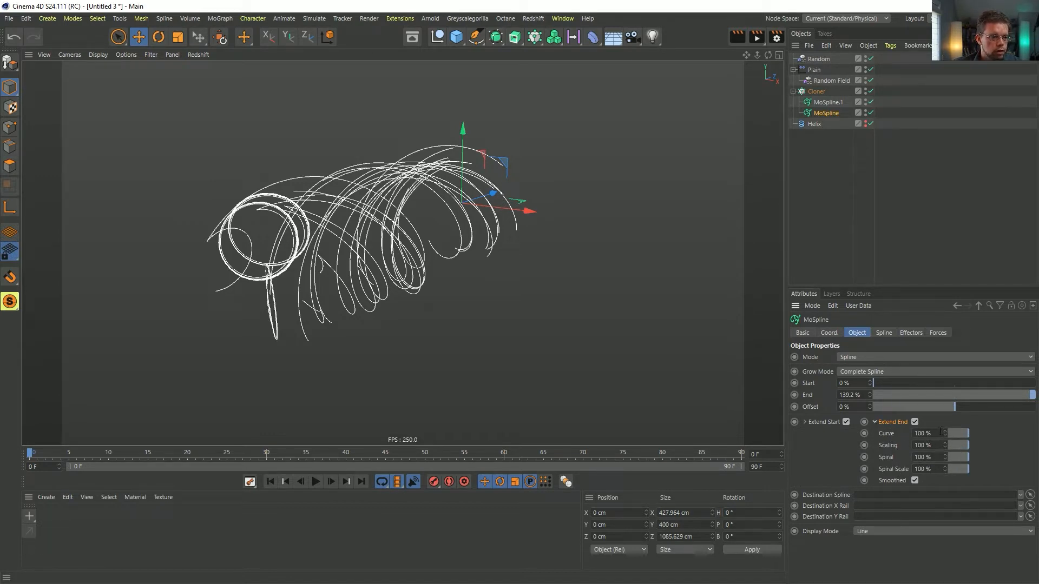
pyautogui.moveTo(958, 434); pyautogui.dragTo(948, 478)
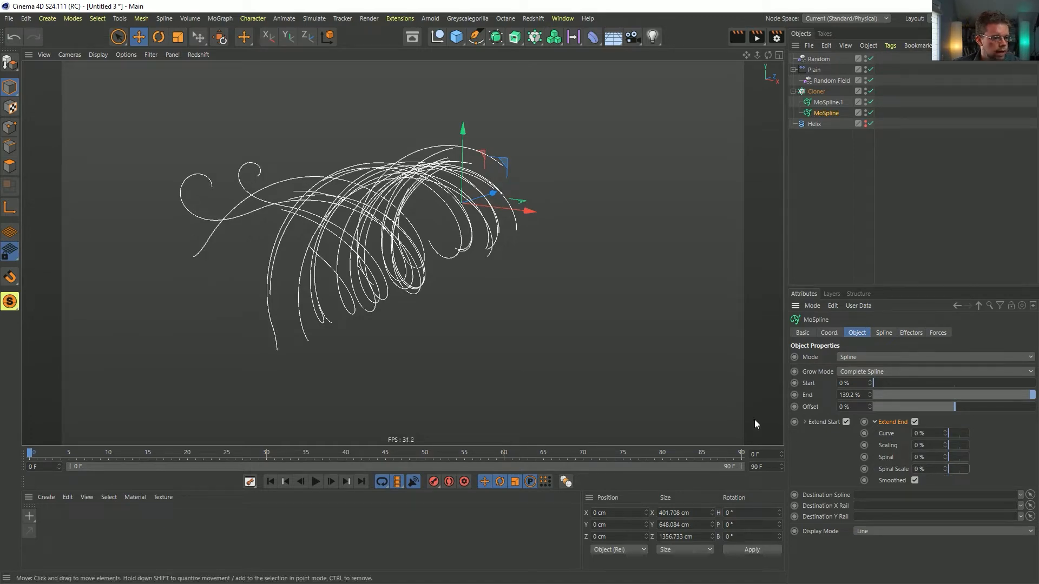
pyautogui.keyDown('alt'); pyautogui.moveTo(754, 420); pyautogui.dragTo(437, 298); pyautogui.keyUp('alt')
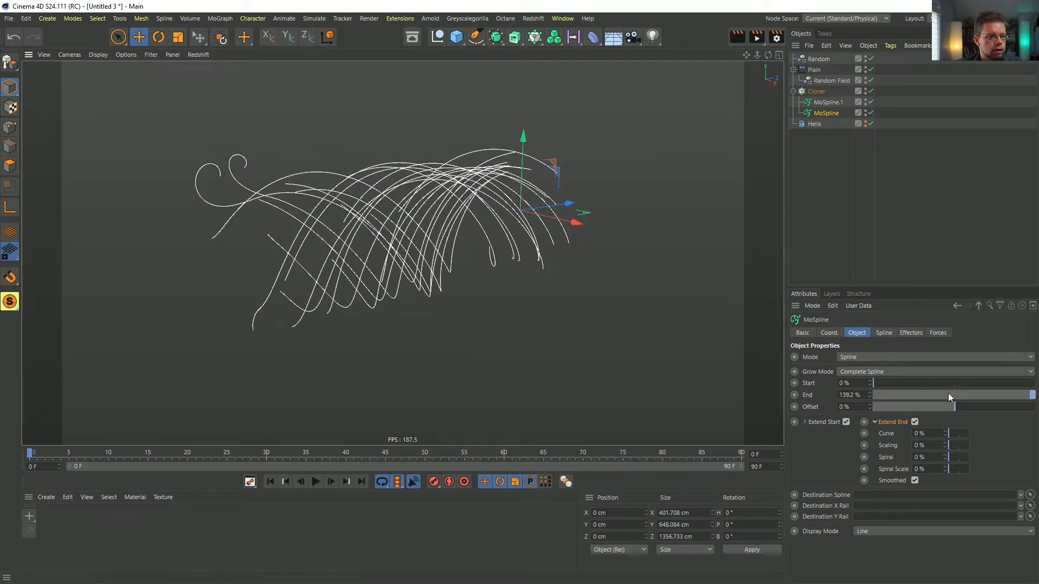
pyautogui.rightClick(870, 395)
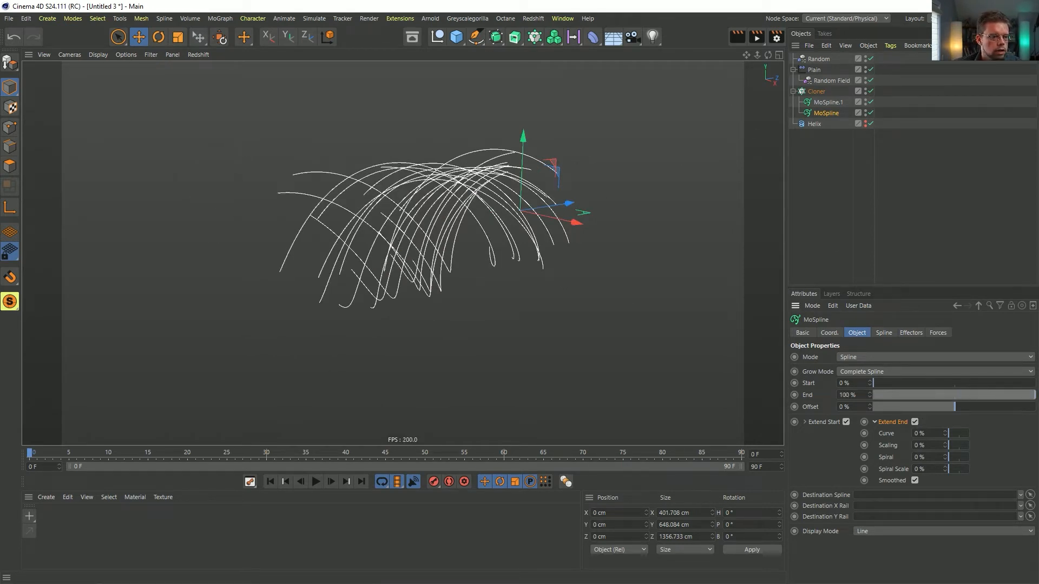
# Step: Key the current End values of both MoSplines at frame 90
pyautogui.keyDown('ctrl'); pyautogui.click(824, 102); pyautogui.keyUp('ctrl')
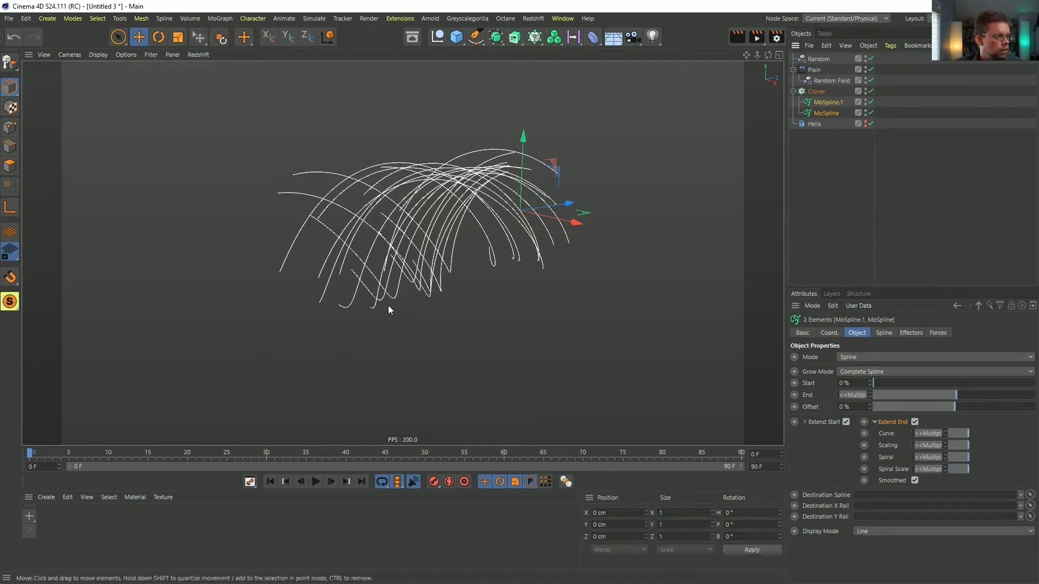
pyautogui.keyDown('alt'); pyautogui.moveTo(388, 305); pyautogui.dragTo(333, 242); pyautogui.keyUp('alt')
pyautogui.moveTo(680, 456); pyautogui.dragTo(800, 453)
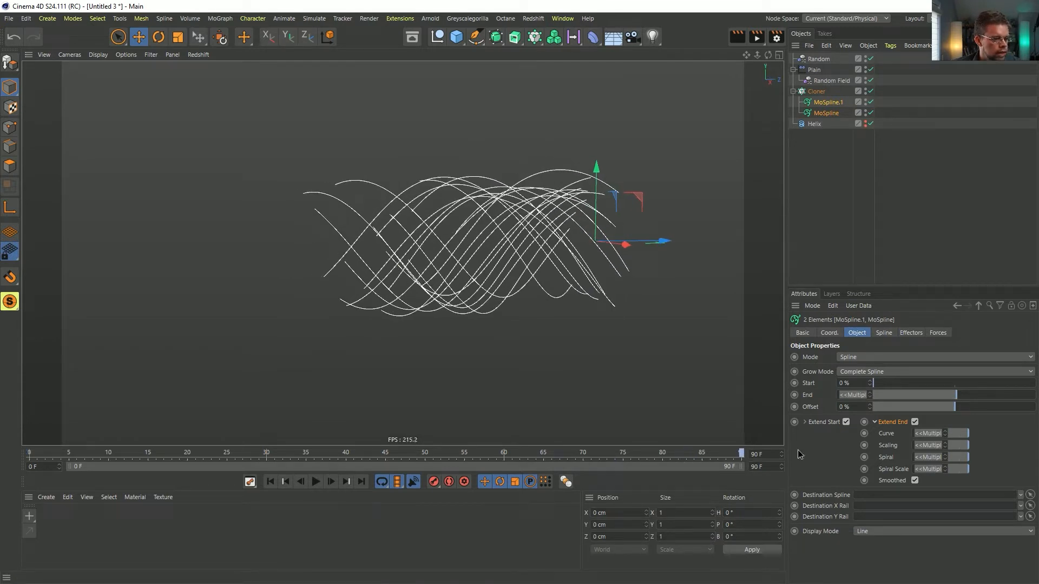
pyautogui.keyDown('ctrl'); pyautogui.click(795, 394); pyautogui.keyUp('ctrl')
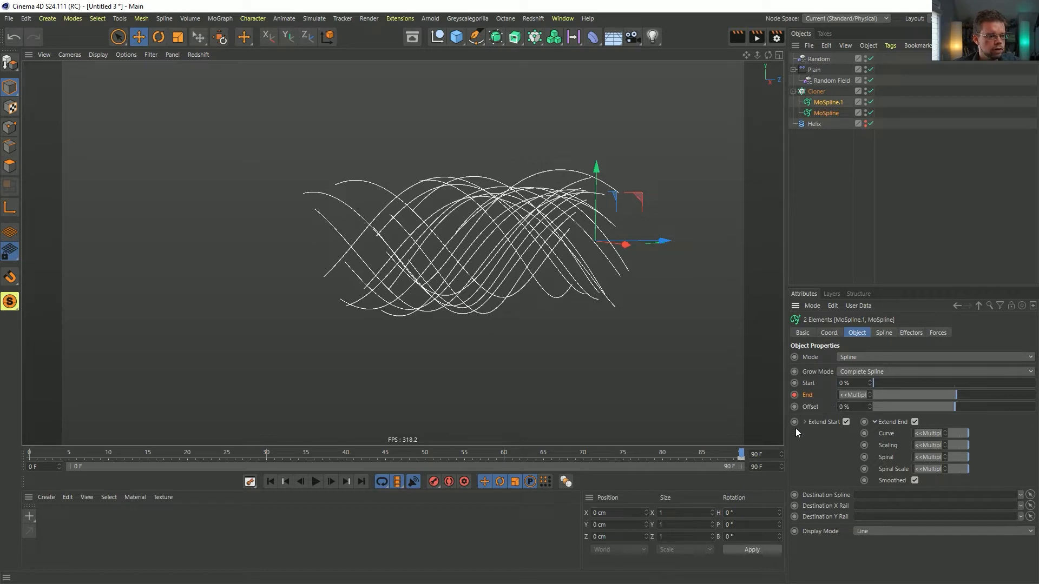
# Step: At frame 0, key MoSpline.1's End at its minimum and MoSpline's End at 50.3 %, and play the growth animation
pyautogui.hotkey('shift', 'f')
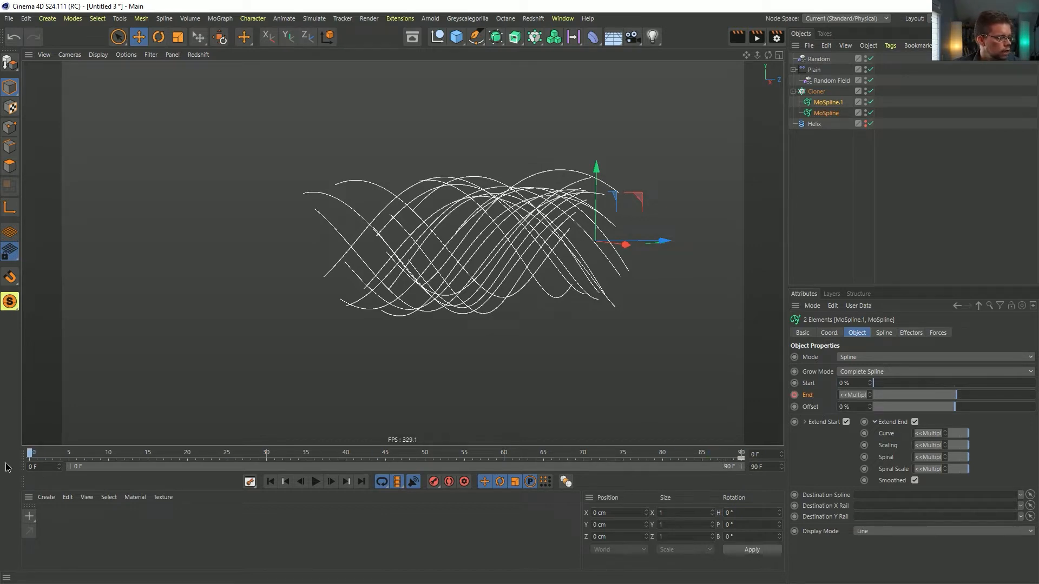
pyautogui.keyDown('ctrl'); pyautogui.click(828, 112); pyautogui.keyUp('ctrl')
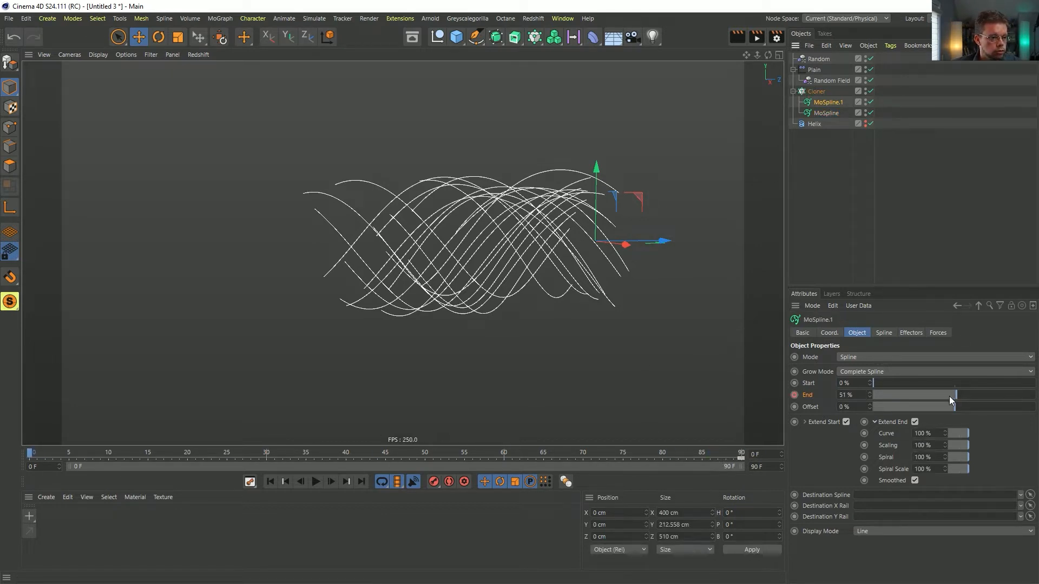
pyautogui.moveTo(950, 397); pyautogui.dragTo(874, 396)
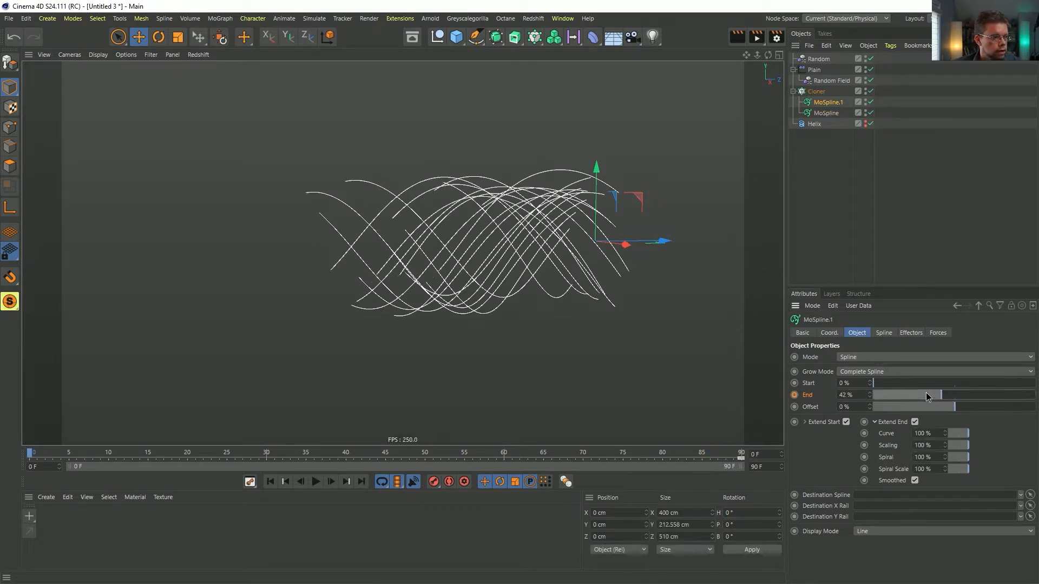
pyautogui.click(827, 112)
pyautogui.moveTo(1016, 398); pyautogui.dragTo(958, 411)
pyautogui.keyDown('ctrl'); pyautogui.click(795, 395); pyautogui.keyUp('ctrl')
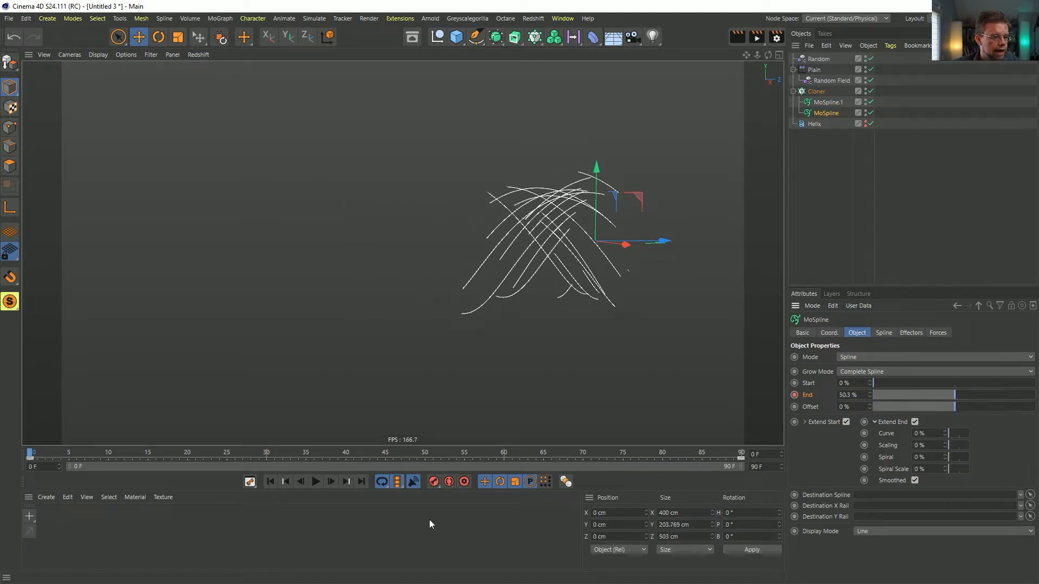
pyautogui.click(316, 482)
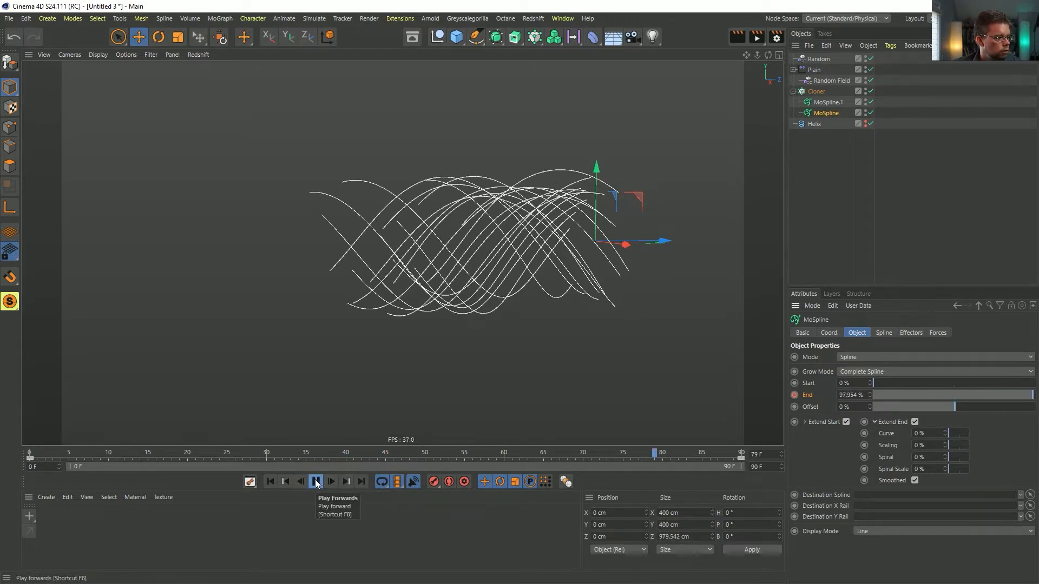
pyautogui.click(318, 481)
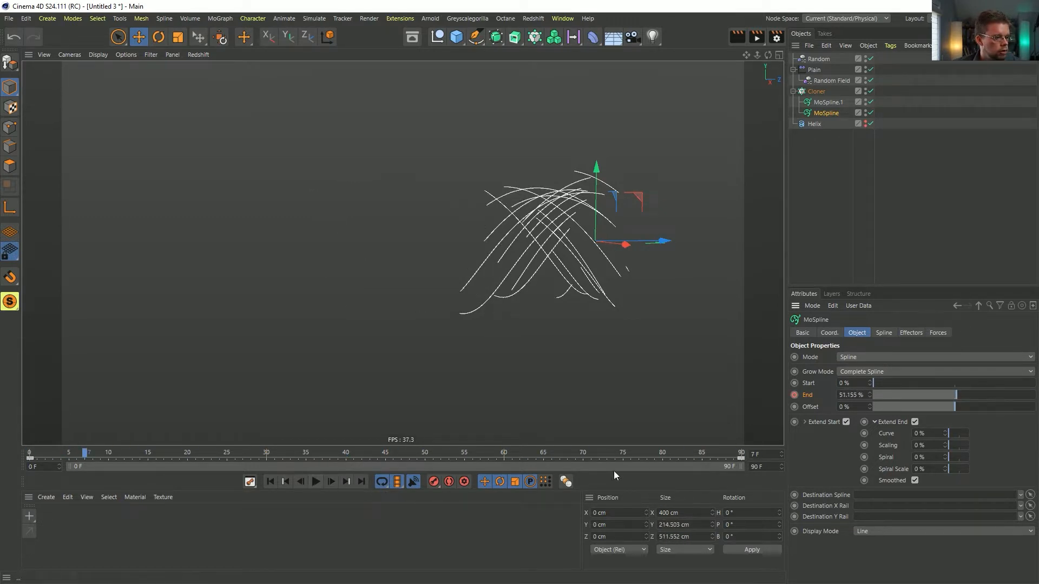
# Step: Set all End keys of both MoSplines to Linear interpolation and play back the growth
pyautogui.keyDown('ctrl'); pyautogui.click(820, 103); pyautogui.keyUp('ctrl')
pyautogui.click(741, 459)
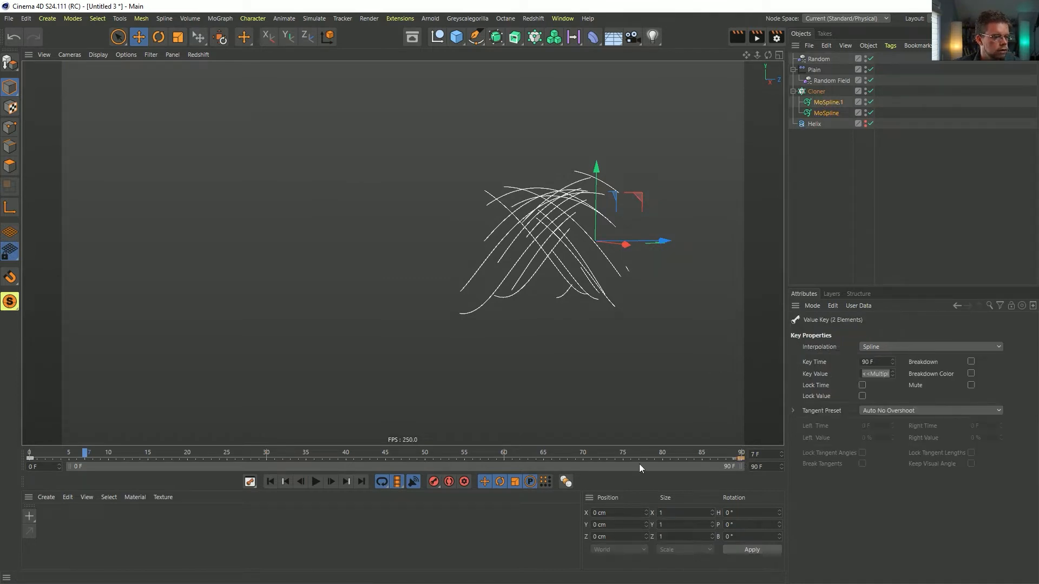
pyautogui.click(30, 460)
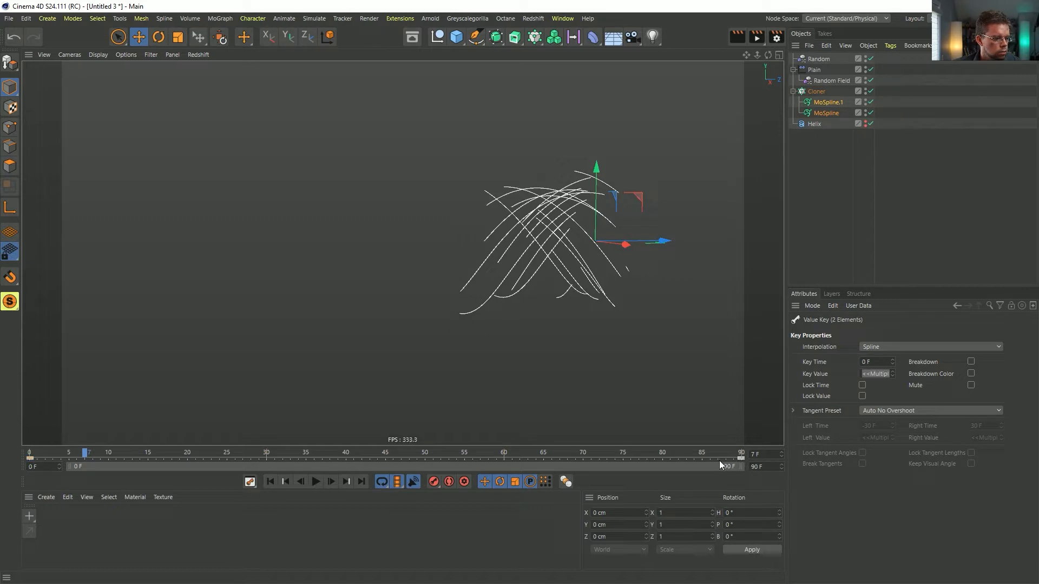
pyautogui.hotkey('ctrl', 'a')
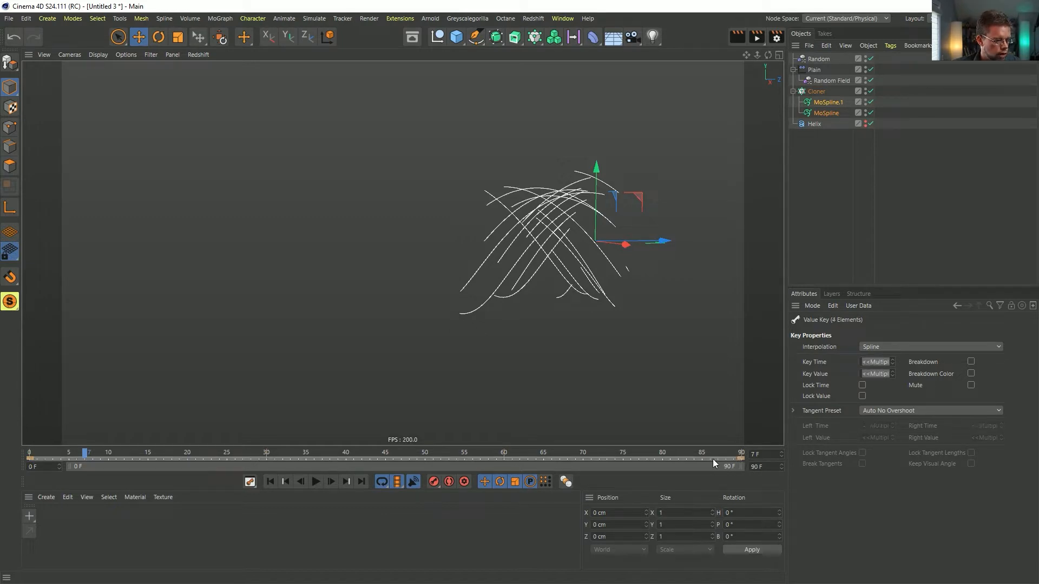
pyautogui.click(891, 348)
pyautogui.click(876, 368)
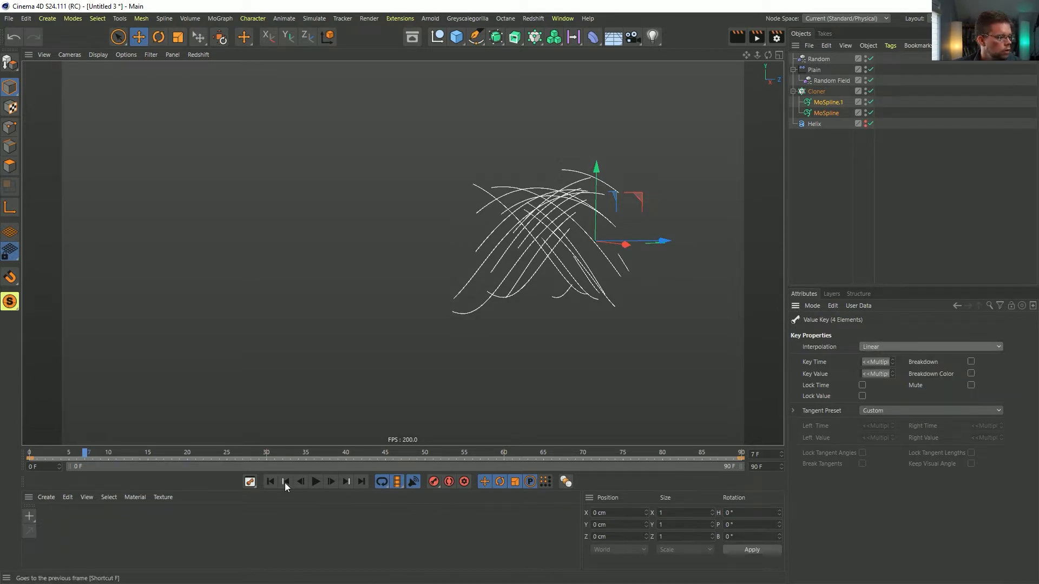
pyautogui.click(316, 481)
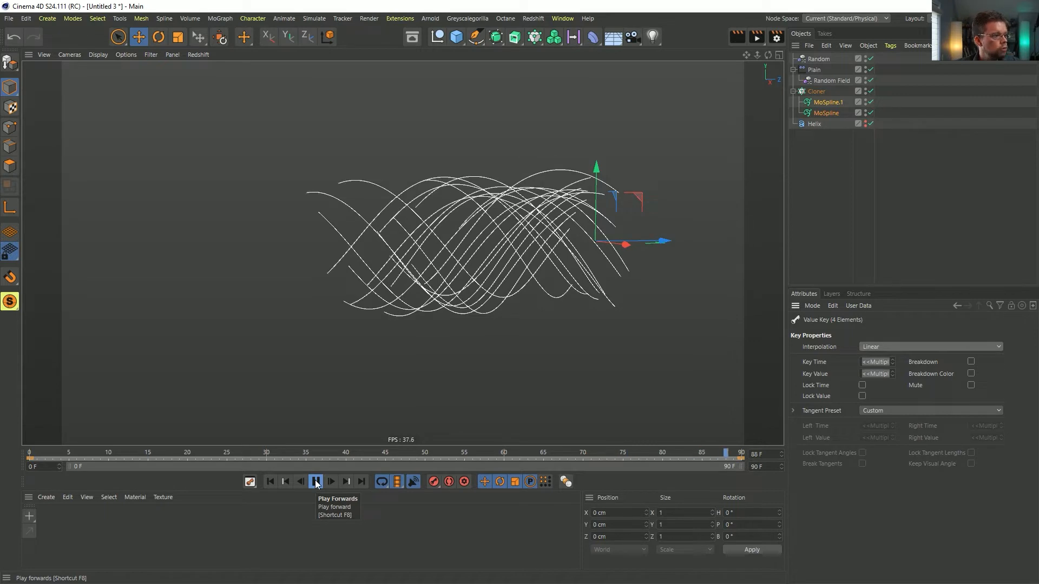
pyautogui.click(316, 482)
pyautogui.keyDown('alt'); pyautogui.moveTo(540, 271); pyautogui.dragTo(650, 238); pyautogui.keyUp('alt')
# Step: Duplicate the Helix, name the copy Helix.2, and assign it as MoSpline's Source Spline
pyautogui.click(828, 124)
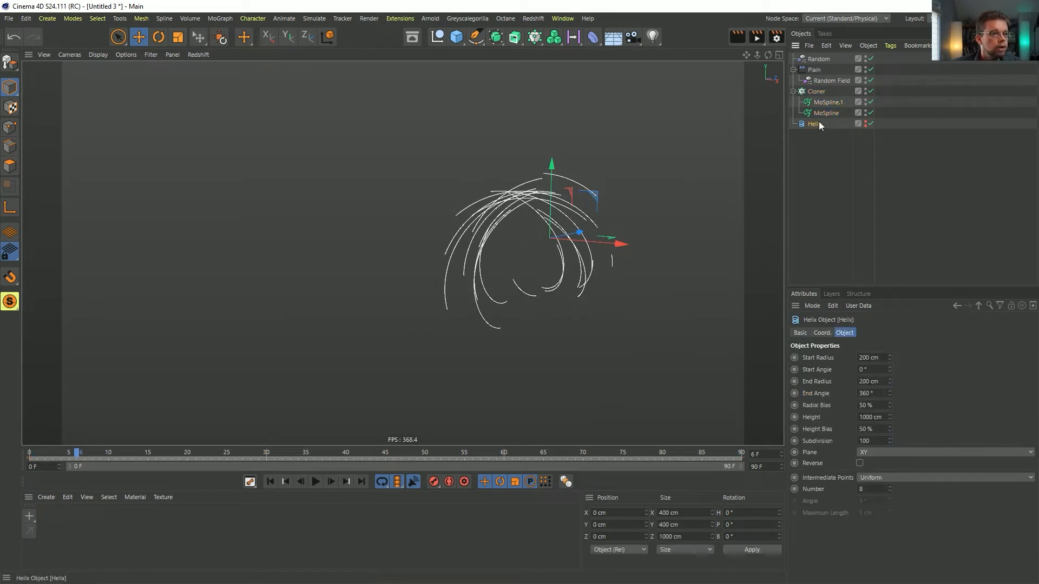
pyautogui.click(826, 110)
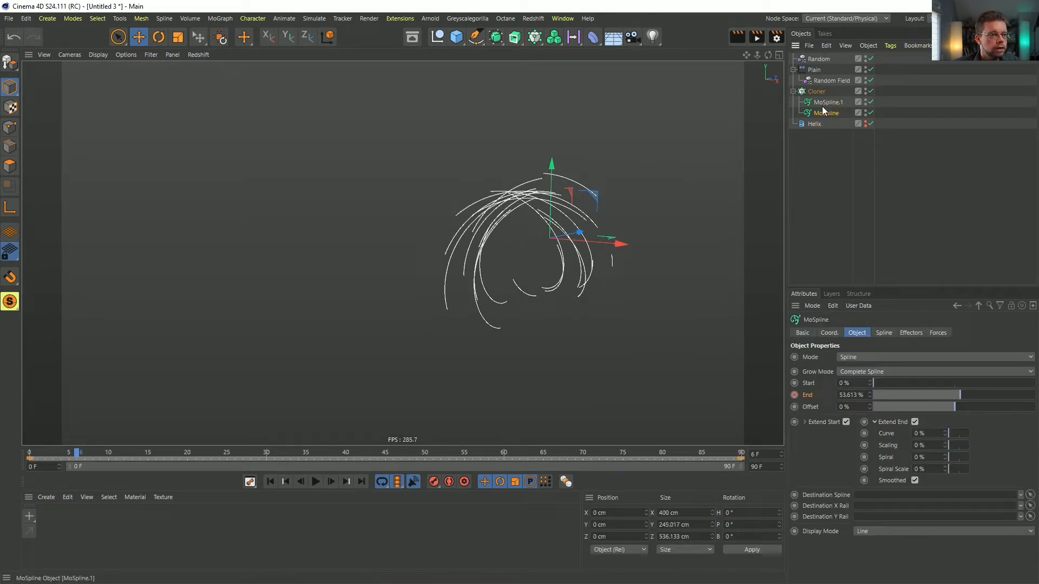
pyautogui.keyDown('ctrl'); pyautogui.moveTo(820, 124); pyautogui.dragTo(822, 141); pyautogui.keyUp('ctrl')
pyautogui.doubleClick(823, 135)
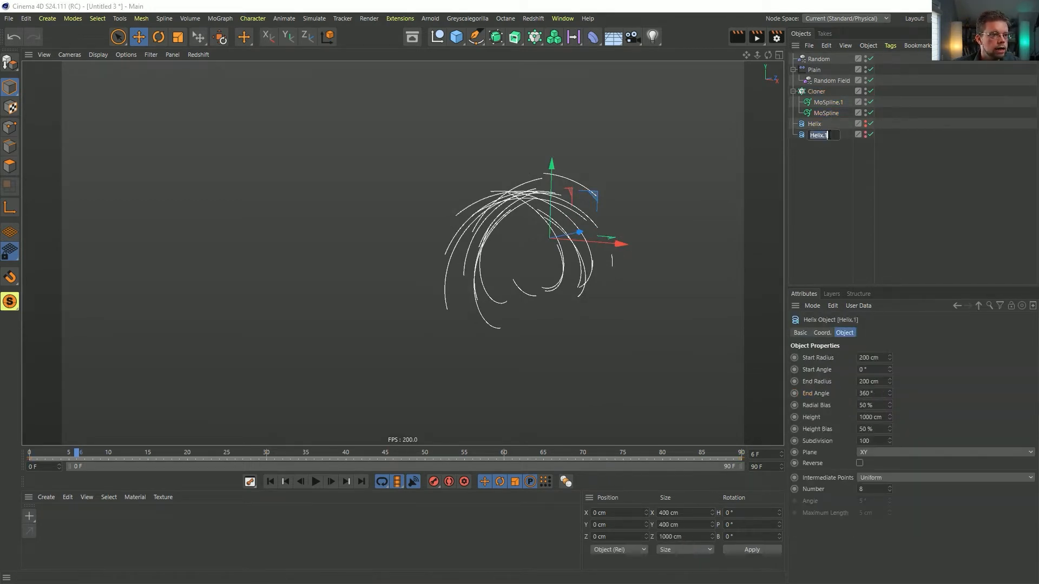
pyautogui.write('Helix.2')
pyautogui.press('Return')
pyautogui.click(827, 112)
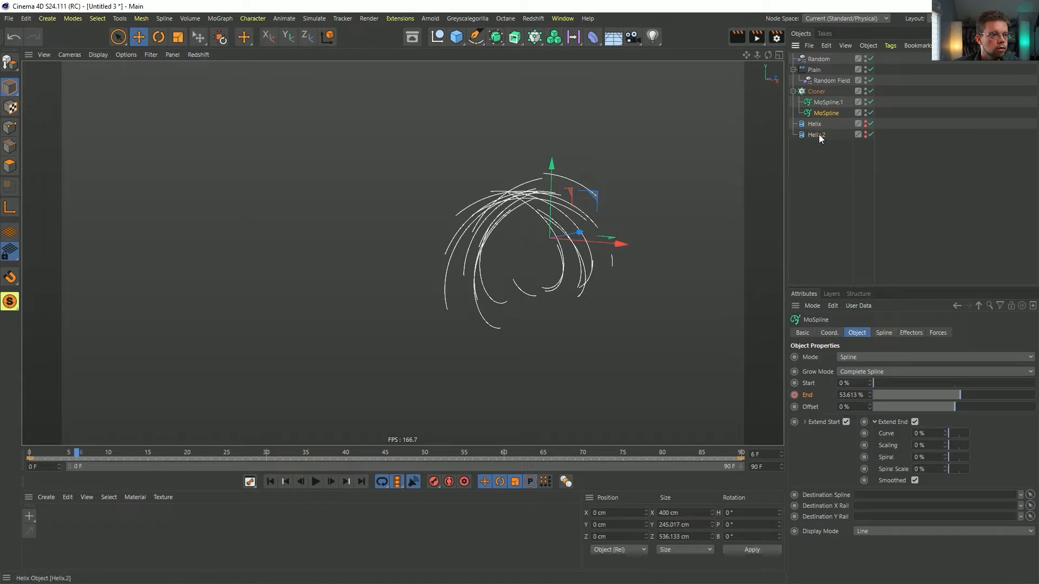
pyautogui.moveTo(820, 134); pyautogui.dragTo(878, 375)
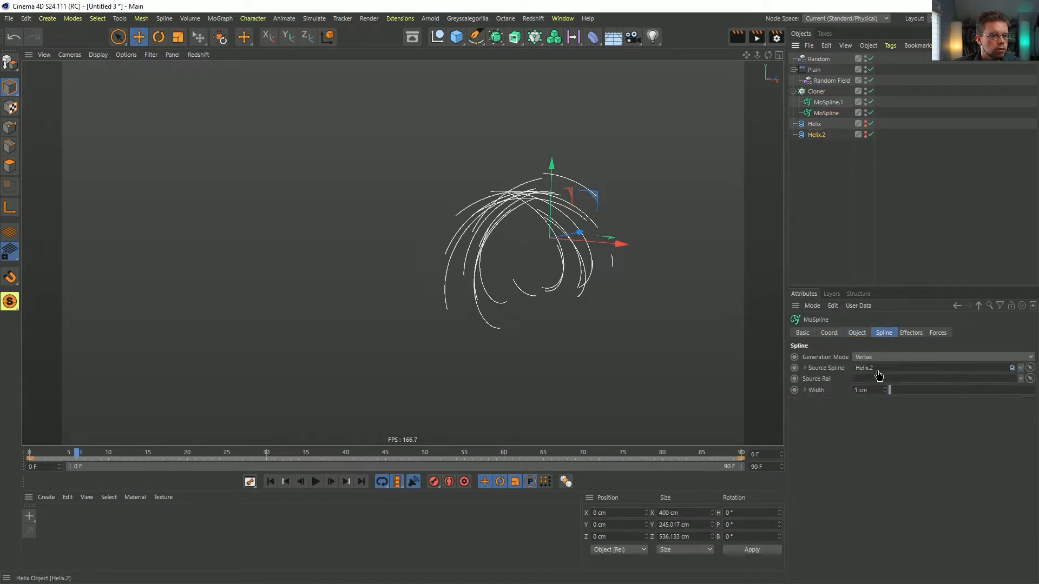
# Step: Set Helix.2's Start Radius and End Radius to 55 cm
pyautogui.click(817, 135)
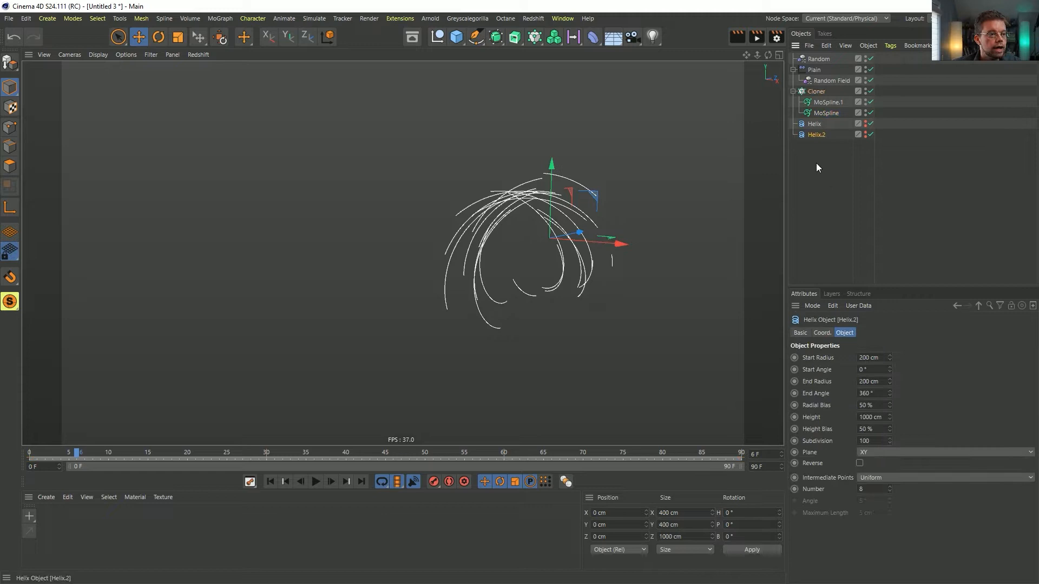
pyautogui.click(879, 358)
pyautogui.write('55')
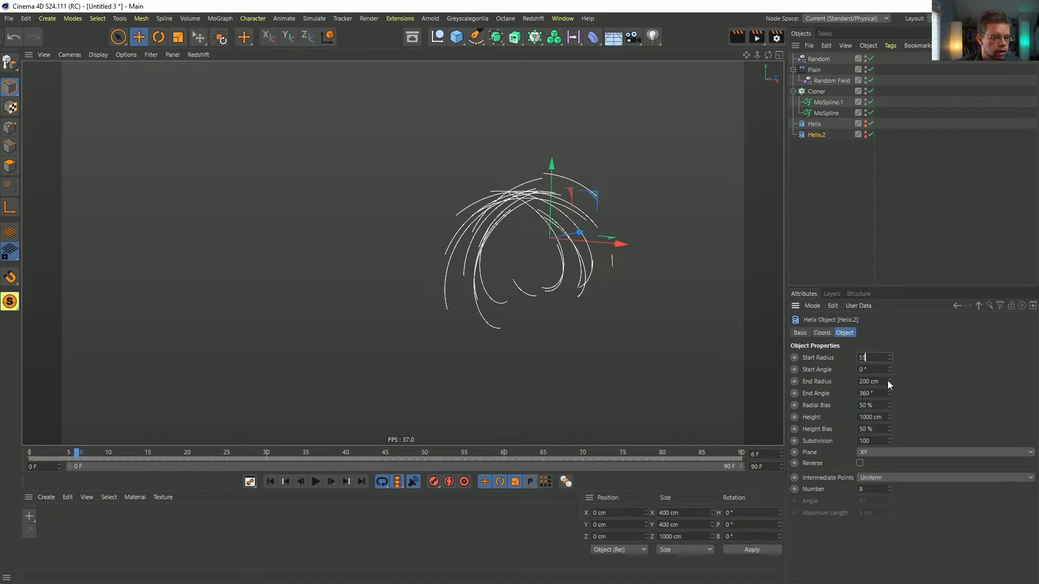
pyautogui.click(878, 381)
pyautogui.write('55')
pyautogui.press('Return')
pyautogui.moveTo(560, 251)
pyautogui.keyDown('alt'); pyautogui.mouseDown()
pyautogui.moveTo(598, 237)
pyautogui.moveTo(535, 262)
pyautogui.moveTo(526, 255)
pyautogui.moveTo(611, 245)
pyautogui.moveTo(543, 248)
pyautogui.moveTo(557, 254)
pyautogui.mouseUp(); pyautogui.keyUp('alt')
# Step: Increase the Cloner's clone count to produce many more strands
pyautogui.click(816, 92)
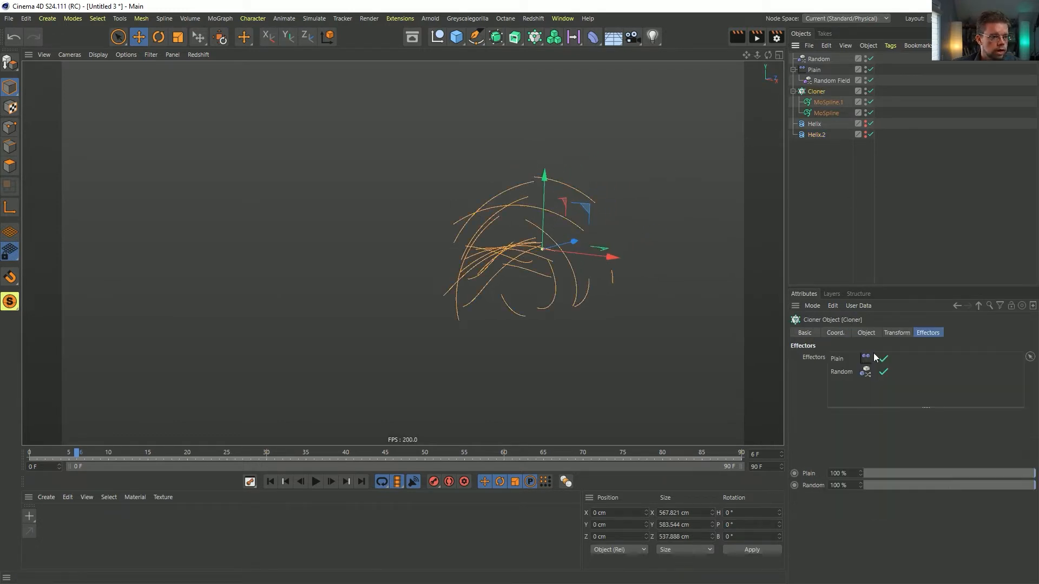
pyautogui.click(866, 333)
pyautogui.moveTo(893, 433); pyautogui.dragTo(1026, 431)
pyautogui.moveTo(538, 256)
pyautogui.keyDown('alt'); pyautogui.mouseDown()
pyautogui.moveTo(659, 232)
pyautogui.moveTo(489, 264)
pyautogui.moveTo(519, 254)
pyautogui.mouseUp(); pyautogui.keyUp('alt')
# Step: Compare the Helix.2 and Helix settings, view the strands end-on, and examine MoSpline's Object and Spline properties
pyautogui.click(815, 136)
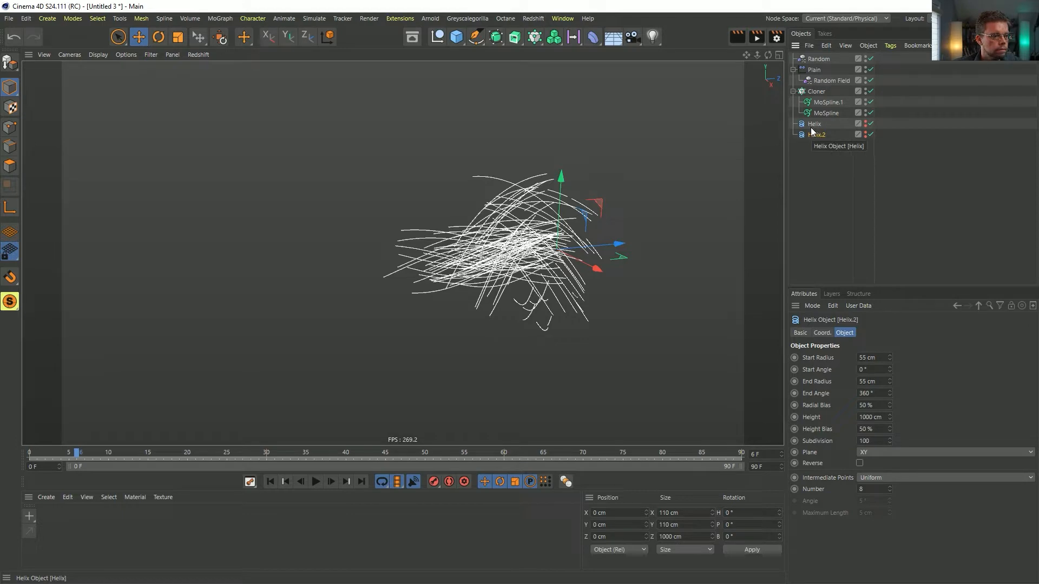
pyautogui.click(814, 124)
pyautogui.keyDown('alt'); pyautogui.moveTo(713, 171); pyautogui.dragTo(548, 232); pyautogui.keyUp('alt')
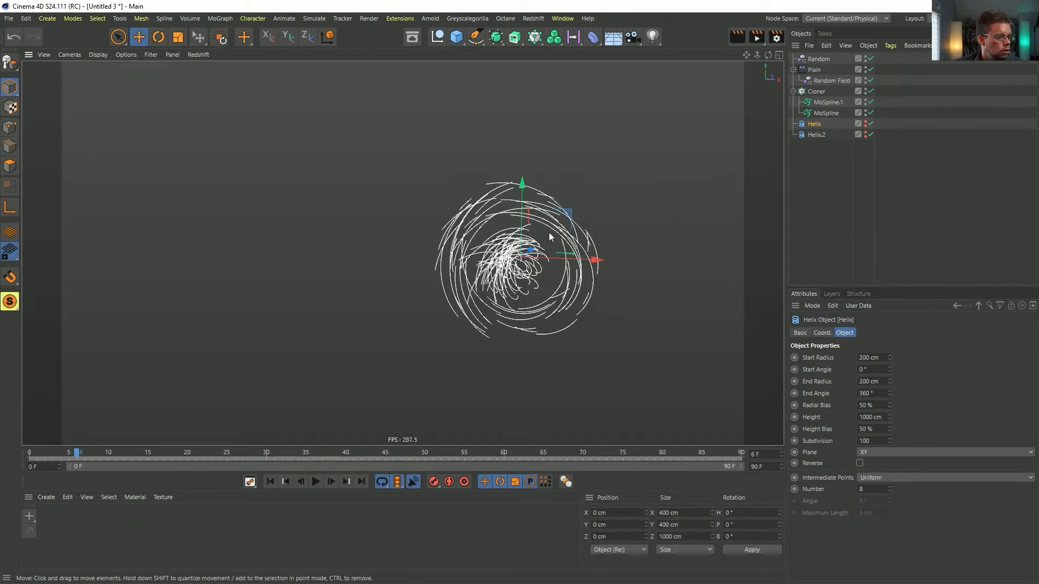
pyautogui.click(827, 114)
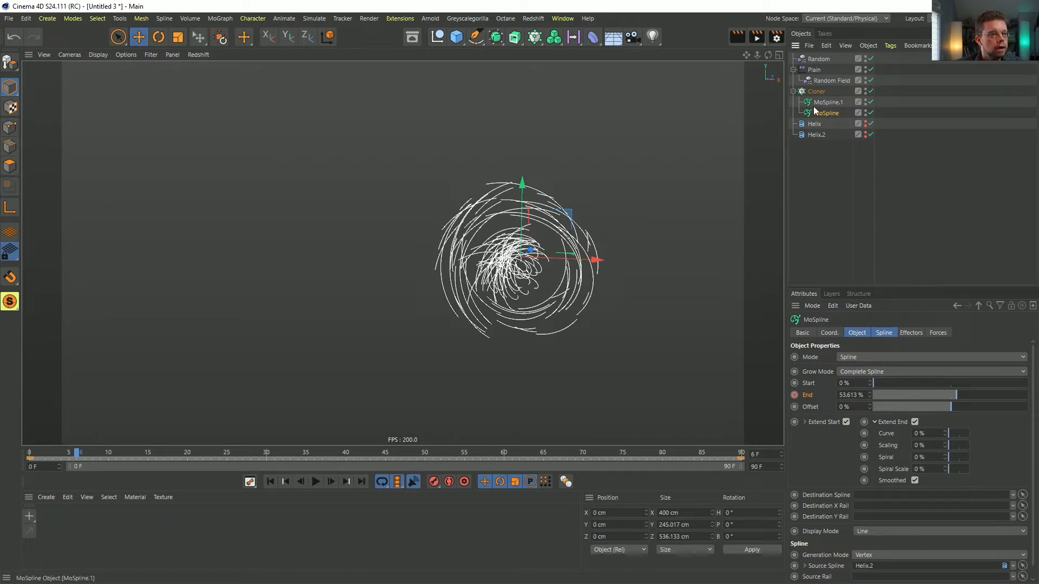
# Step: Inspect the strands end-on and review the Cloner's settings and MoSpline.1's Effectors and Spline properties
pyautogui.moveTo(817, 125); pyautogui.dragTo(494, 243)
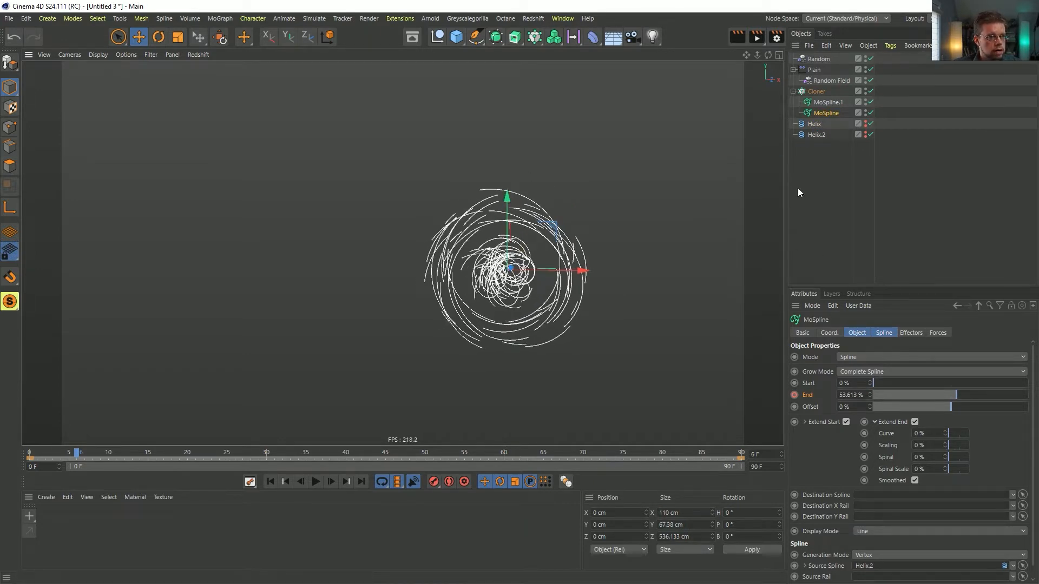
pyautogui.click(818, 92)
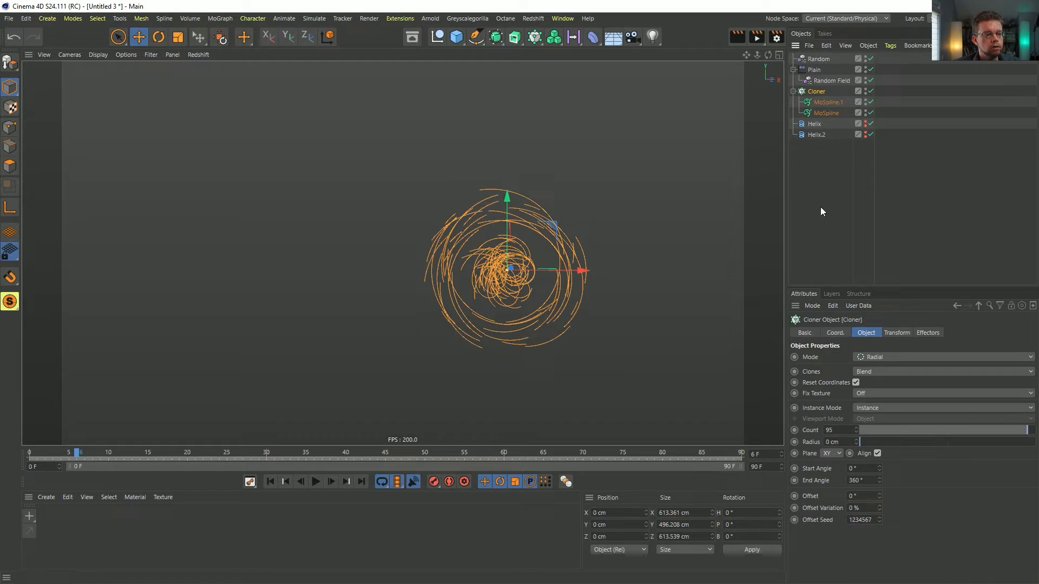
pyautogui.click(819, 103)
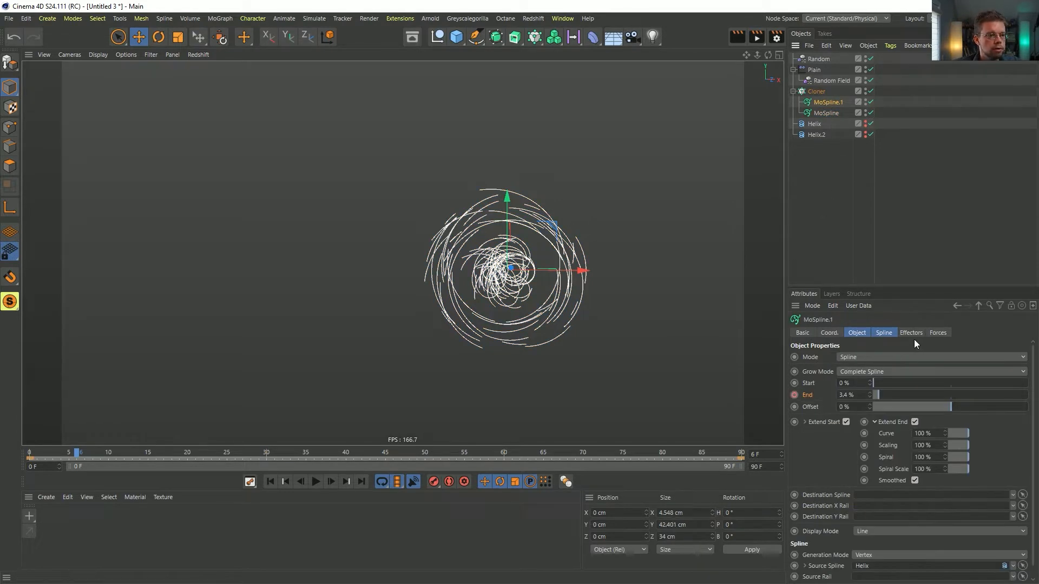
pyautogui.click(913, 333)
pyautogui.click(887, 333)
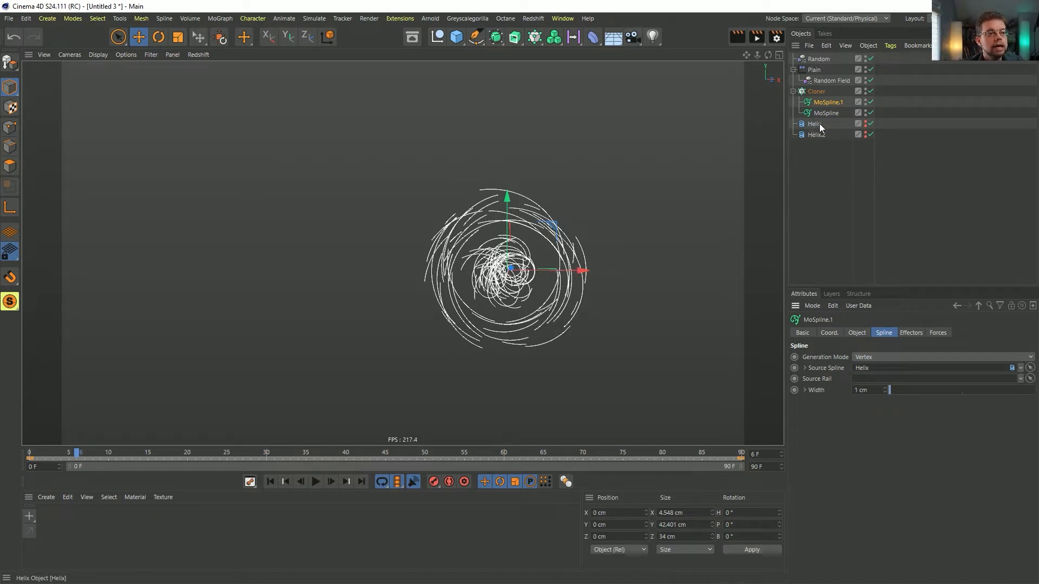
# Step: Nest Helix under MoSpline.1 and Helix.2 under MoSpline, and scrub the strand growth from a side view
pyautogui.moveTo(813, 126); pyautogui.dragTo(822, 105)
pyautogui.moveTo(816, 134); pyautogui.dragTo(823, 123)
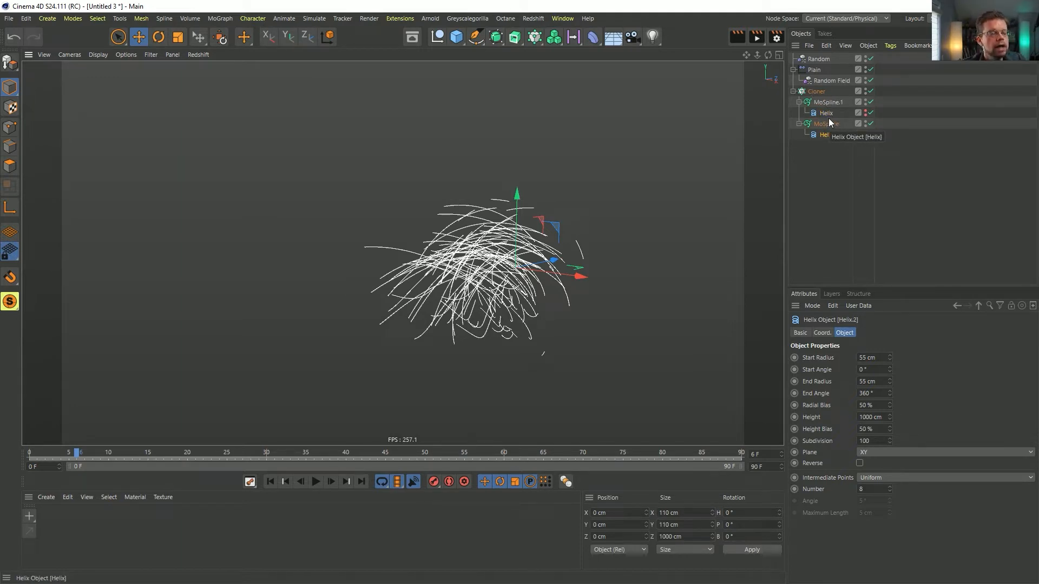
pyautogui.click(866, 134)
pyautogui.keyDown('alt'); pyautogui.moveTo(565, 247); pyautogui.dragTo(504, 282); pyautogui.keyUp('alt')
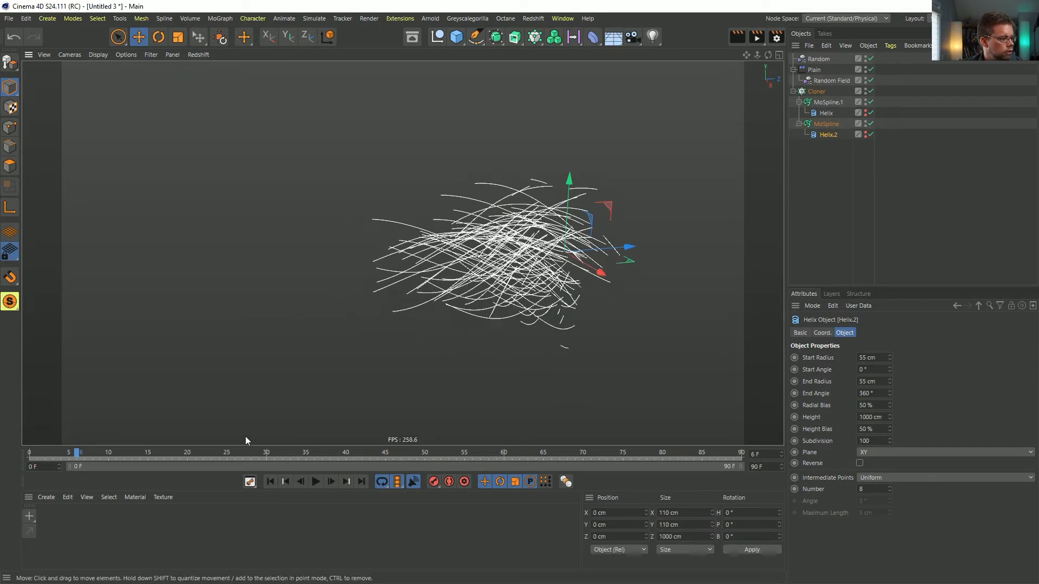
pyautogui.moveTo(99, 454); pyautogui.dragTo(225, 464)
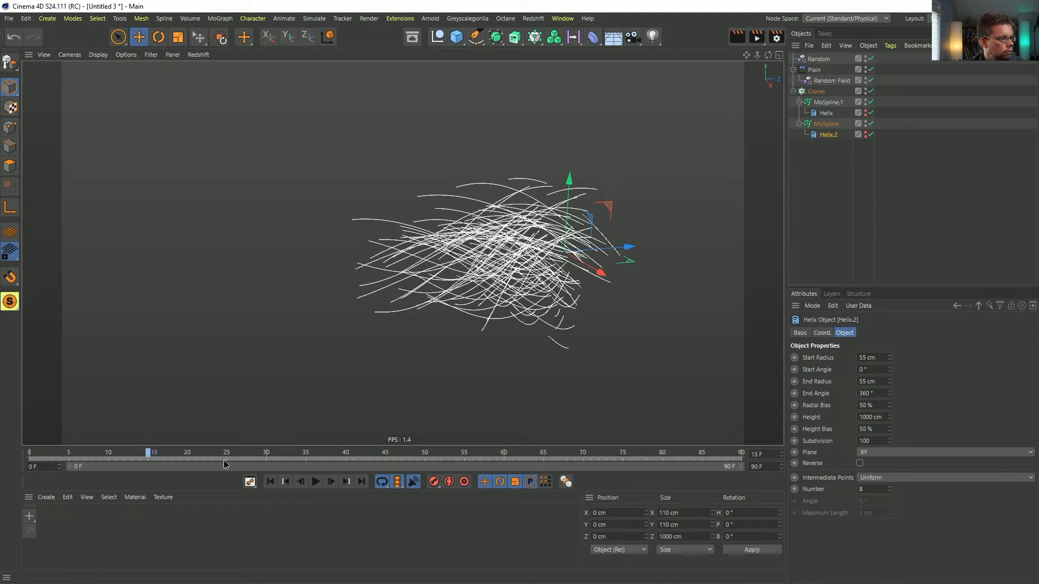
# Step: Set Intermediate Points to None for both Helix and Helix.2
pyautogui.click(827, 113)
pyautogui.keyDown('ctrl'); pyautogui.click(830, 135); pyautogui.keyUp('ctrl')
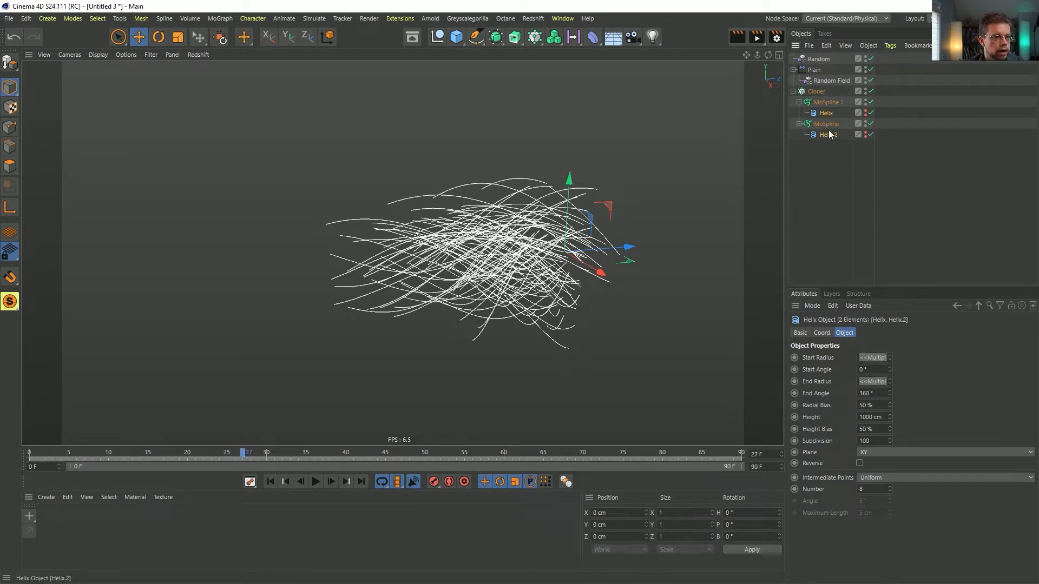
pyautogui.click(877, 477)
pyautogui.click(875, 488)
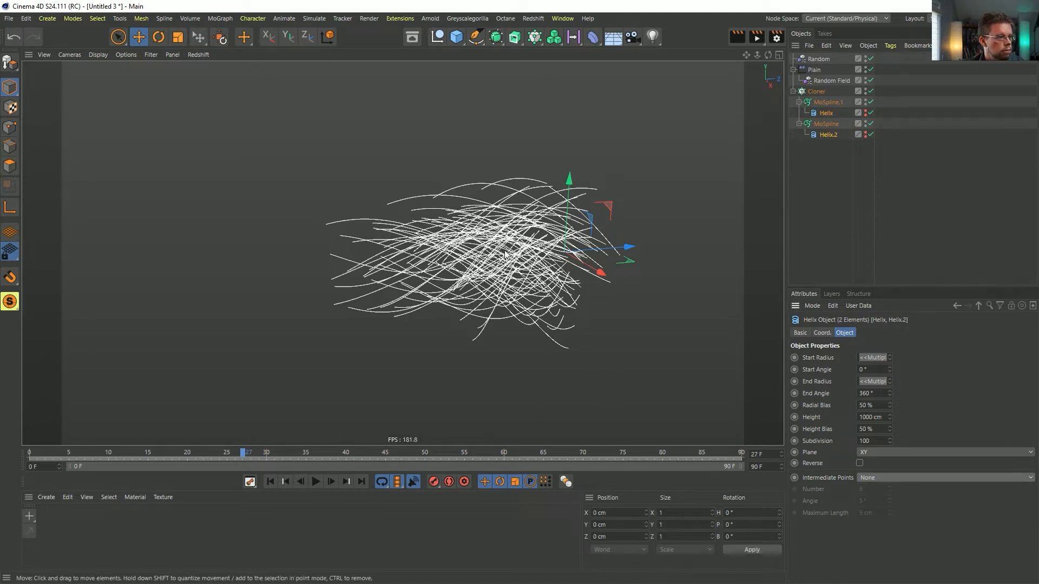
# Step: Examine the Object, Spline and Effectors properties of both MoSplines together, and MoSpline's Object and Spline properties on its own
pyautogui.click(825, 125)
pyautogui.keyDown('ctrl'); pyautogui.click(829, 103); pyautogui.keyUp('ctrl')
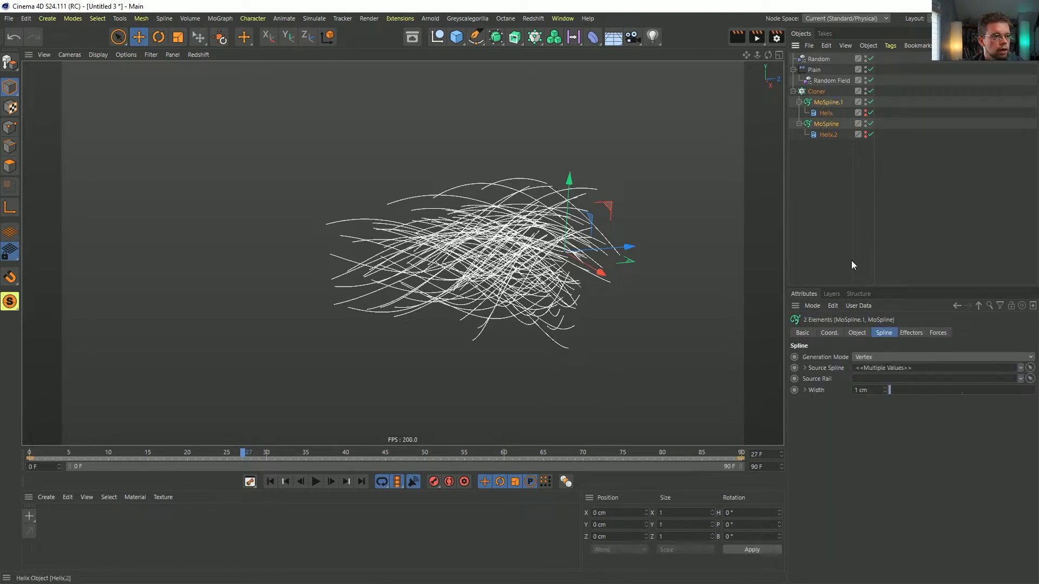
pyautogui.click(857, 333)
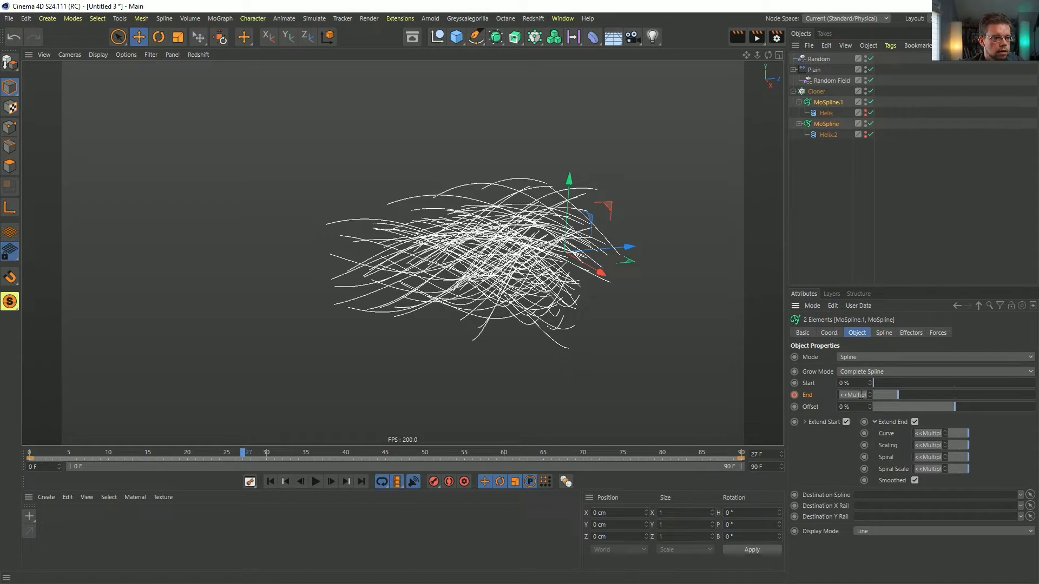
pyautogui.click(884, 333)
pyautogui.click(911, 332)
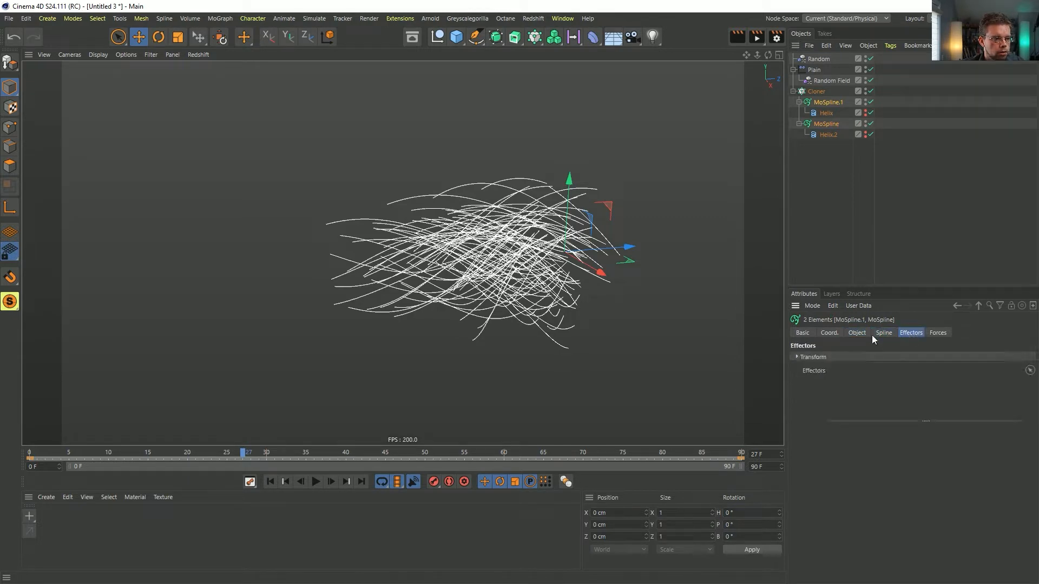
pyautogui.click(873, 334)
pyautogui.click(860, 332)
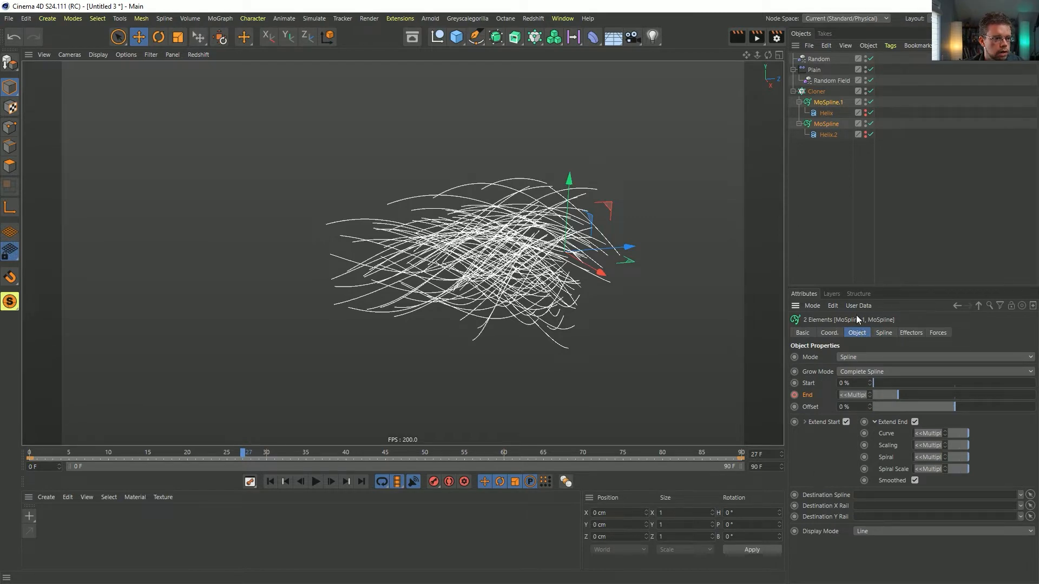
pyautogui.click(827, 124)
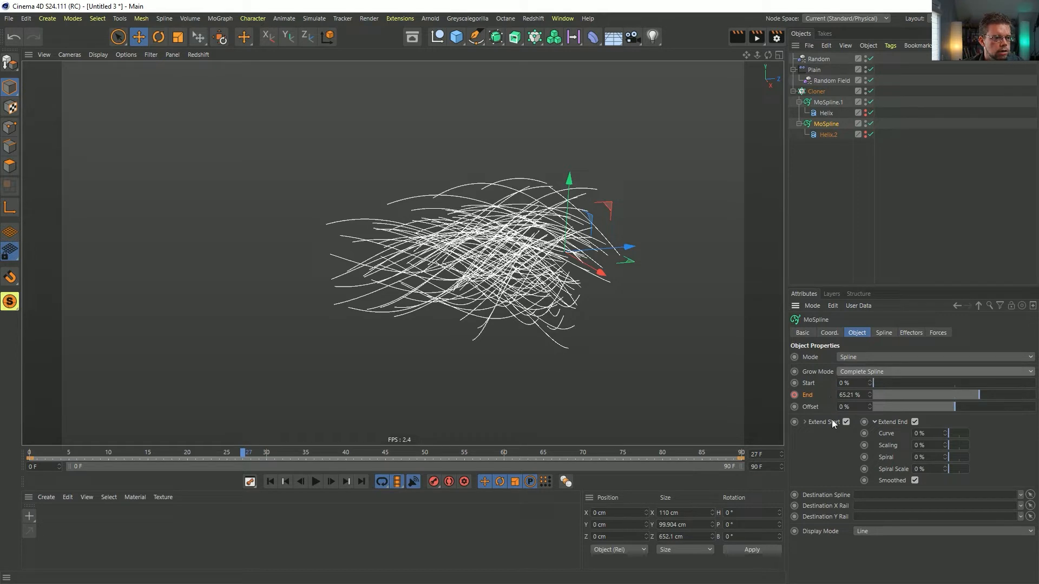
pyautogui.click(884, 333)
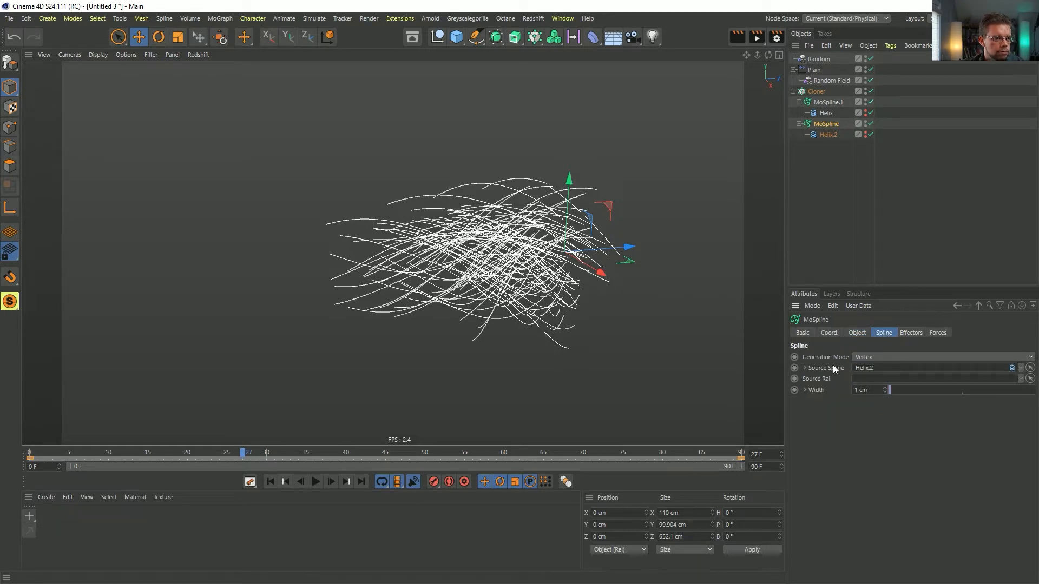
# Step: Scrub the animation through to frame 79 and inspect the grown strands from several angles
pyautogui.click(862, 208)
pyautogui.click(204, 452)
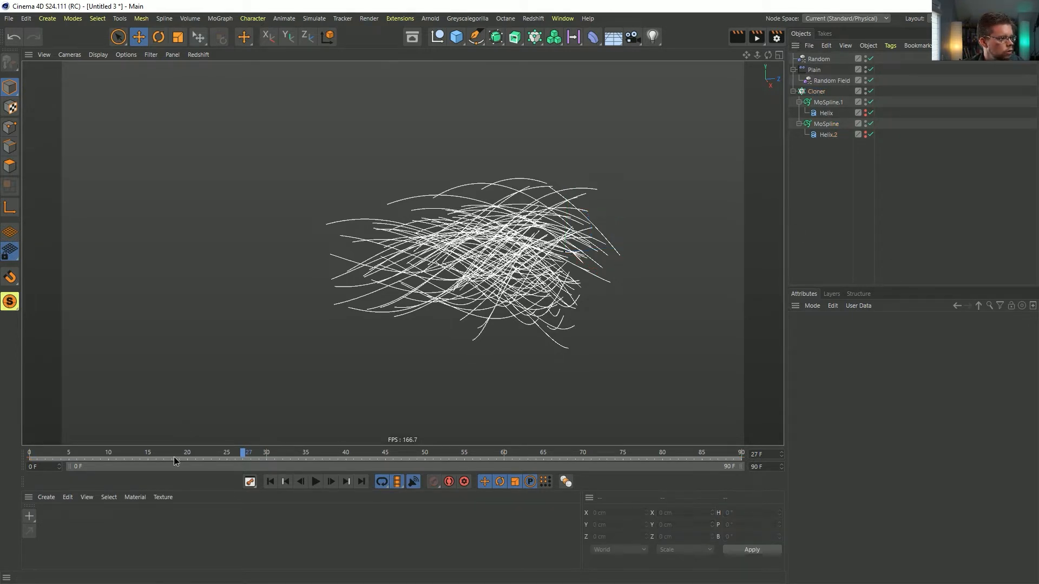
pyautogui.moveTo(138, 457); pyautogui.dragTo(404, 459)
pyautogui.moveTo(445, 459); pyautogui.dragTo(655, 456)
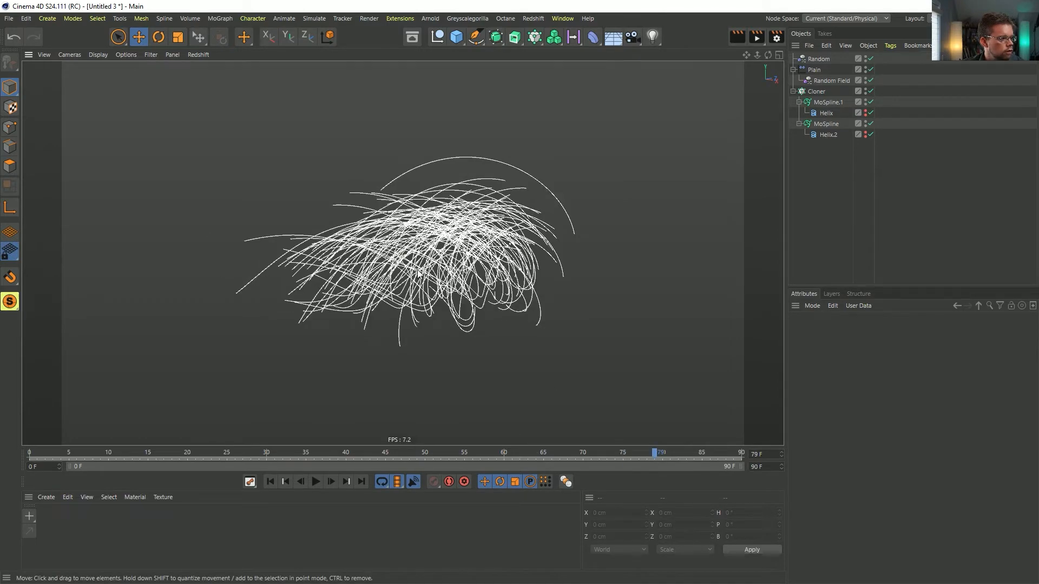
pyautogui.keyDown('alt'); pyautogui.moveTo(419, 274); pyautogui.dragTo(673, 260); pyautogui.keyUp('alt')
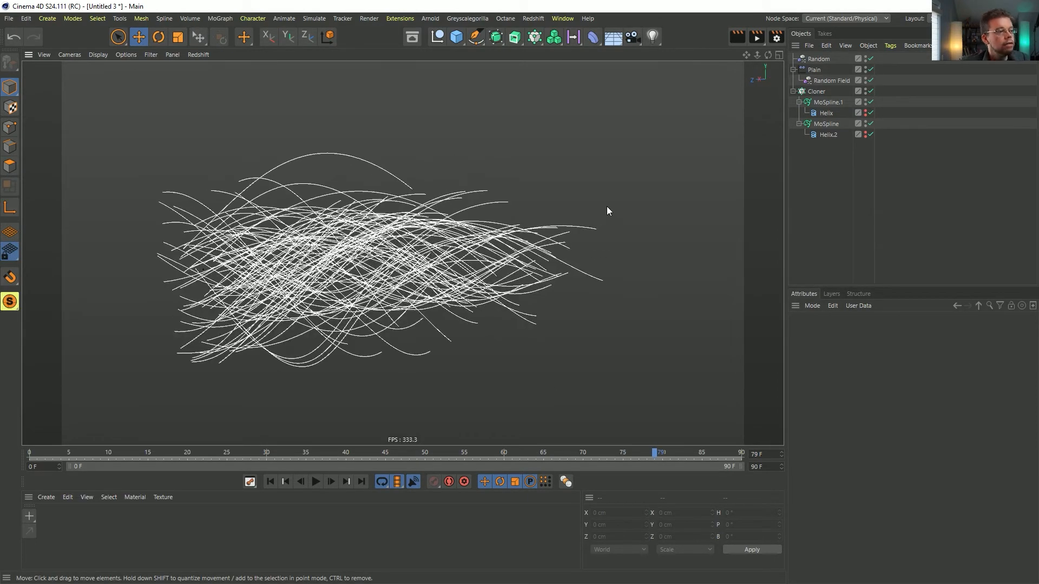
pyautogui.keyDown('alt'); pyautogui.moveTo(477, 238); pyautogui.dragTo(436, 276); pyautogui.keyUp('alt')
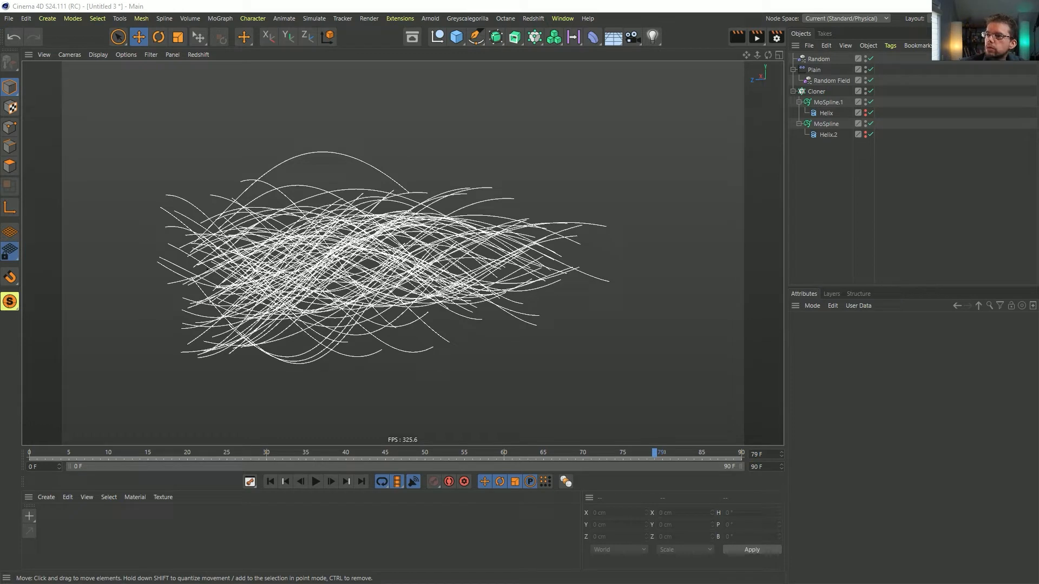
# Step: Switch to the browser and review The Crown opening credits at about 0:10 for the curved strand reference
pyautogui.hotkey('alt', 'Tab')
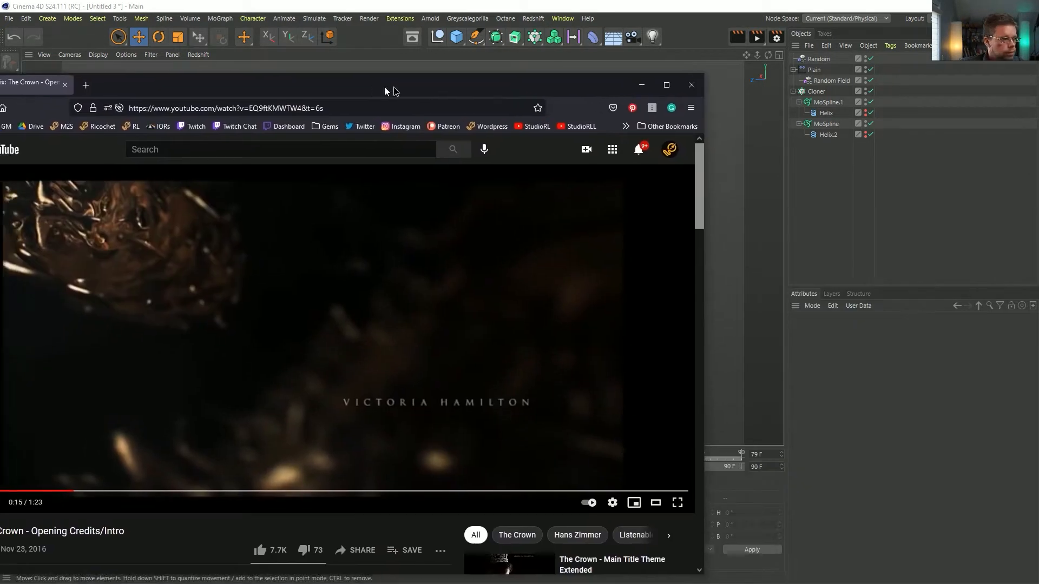
pyautogui.moveTo(331, 539); pyautogui.dragTo(301, 545)
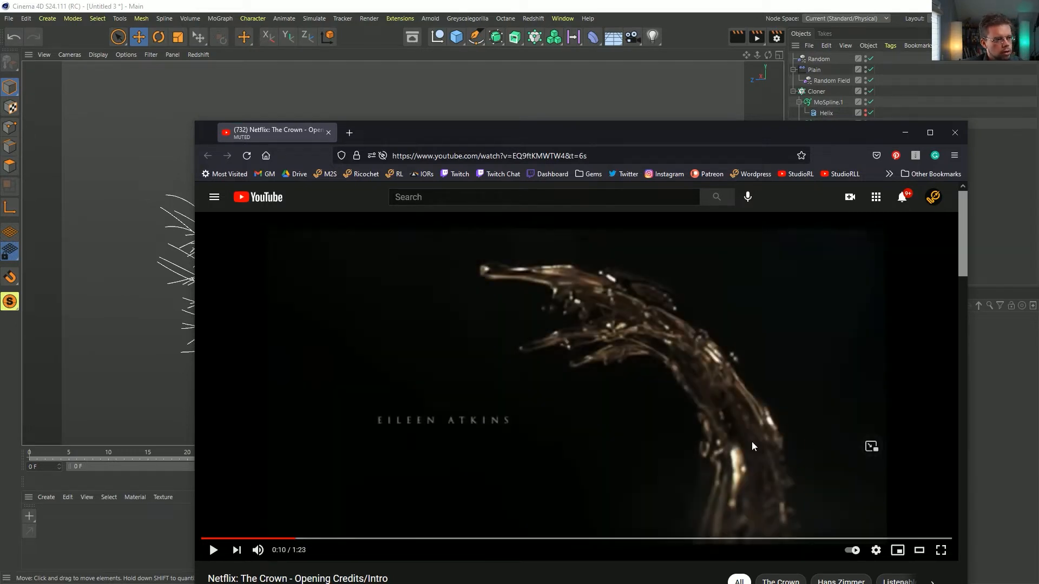
pyautogui.moveTo(652, 139); pyautogui.dragTo(1038, 162)
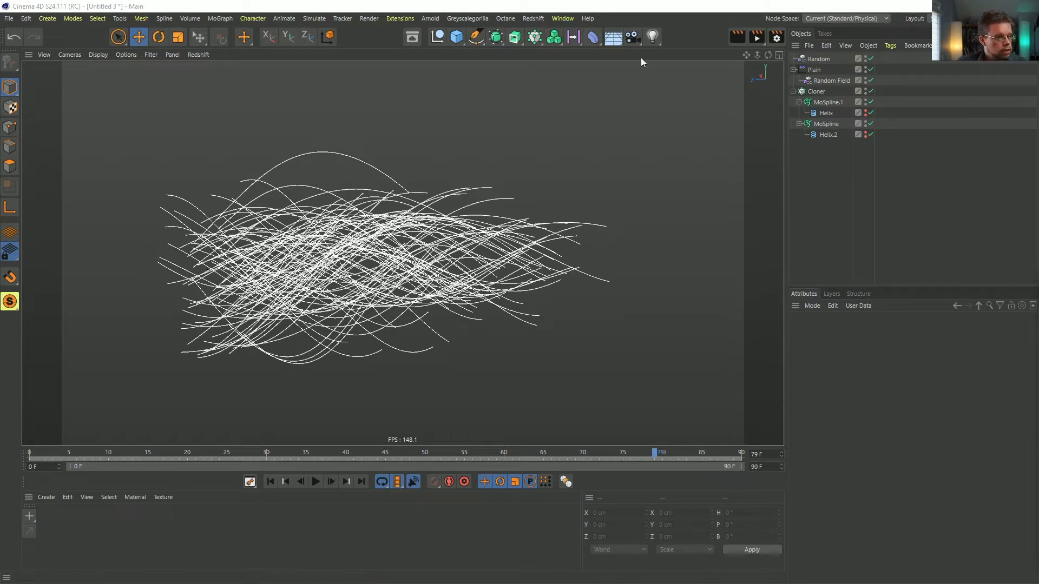
# Step: Add a Bend deformer and a Null, and group the Bend and the Cloner under the Null
pyautogui.keyDown('alt'); pyautogui.moveTo(285, 273); pyautogui.dragTo(292, 256); pyautogui.keyUp('alt')
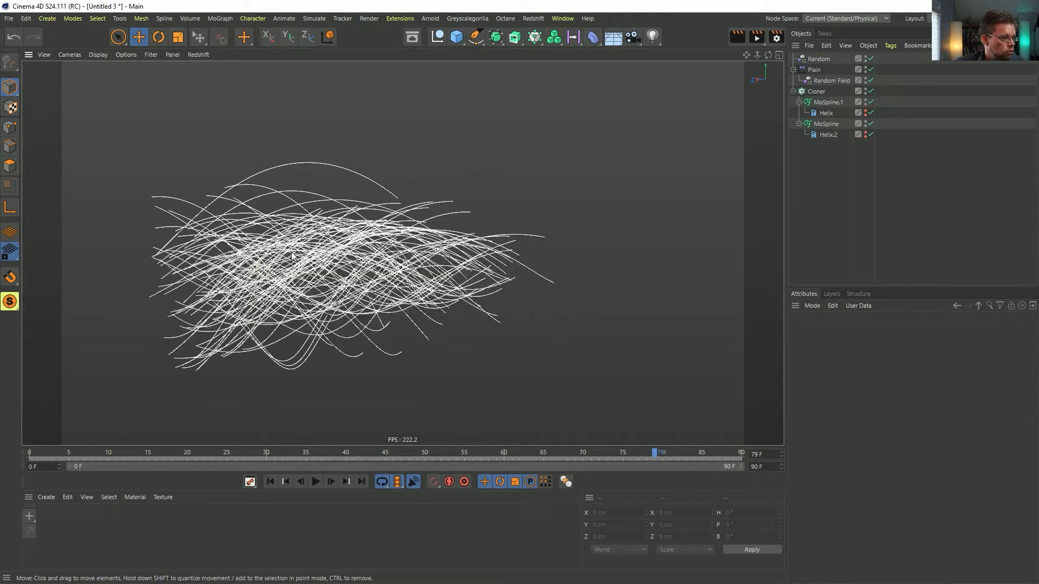
pyautogui.keyDown('alt'); pyautogui.moveTo(509, 274); pyautogui.dragTo(373, 284); pyautogui.keyUp('alt')
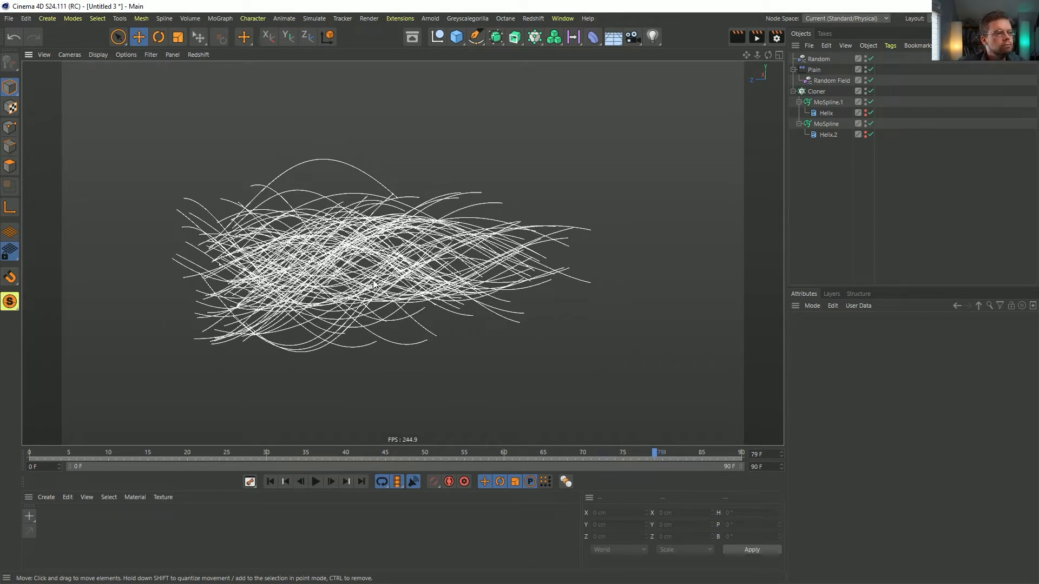
pyautogui.click(593, 38)
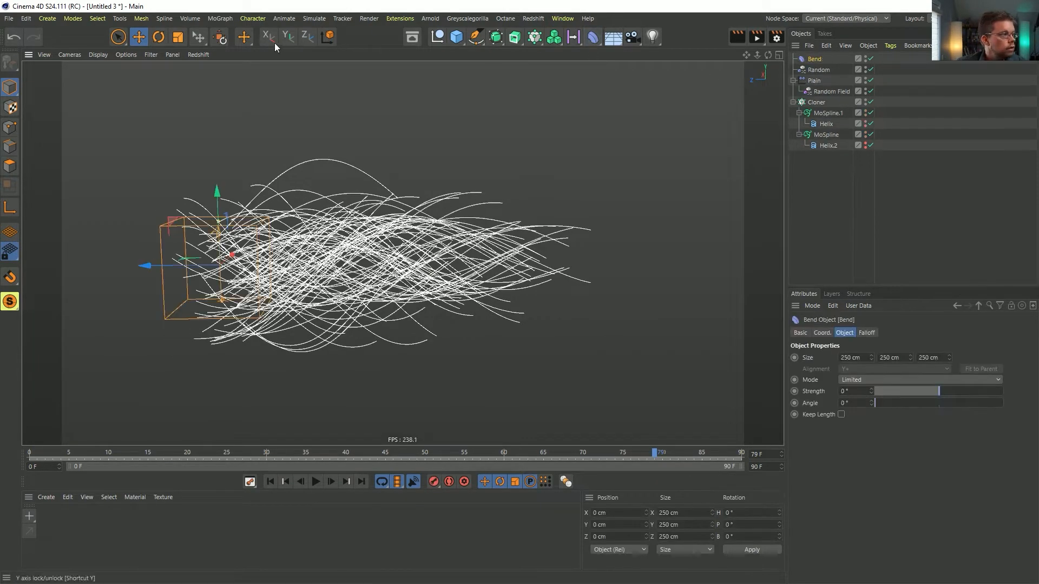
pyautogui.click(436, 38)
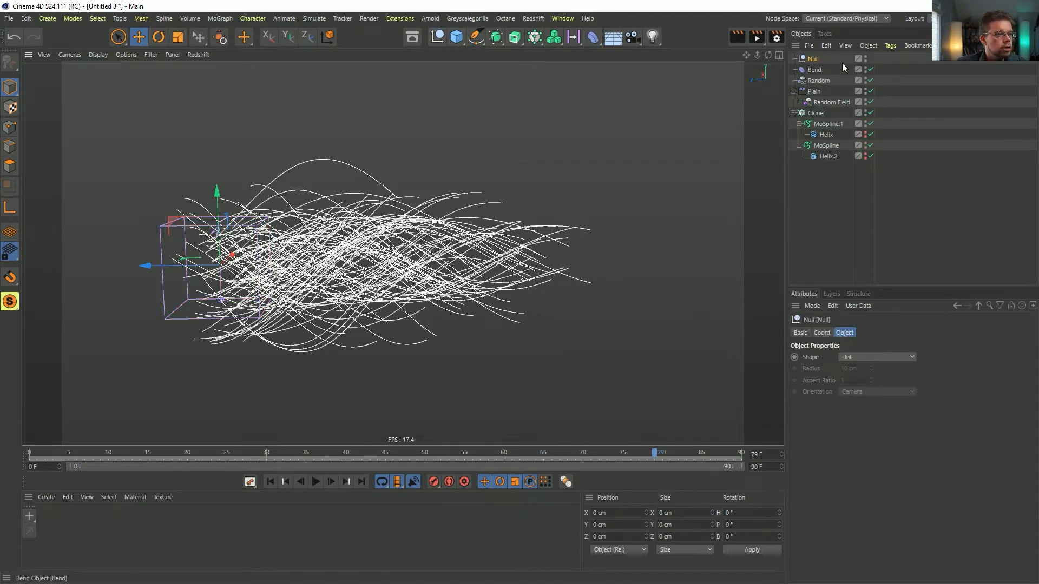
pyautogui.click(793, 112)
pyautogui.moveTo(816, 113); pyautogui.dragTo(819, 61)
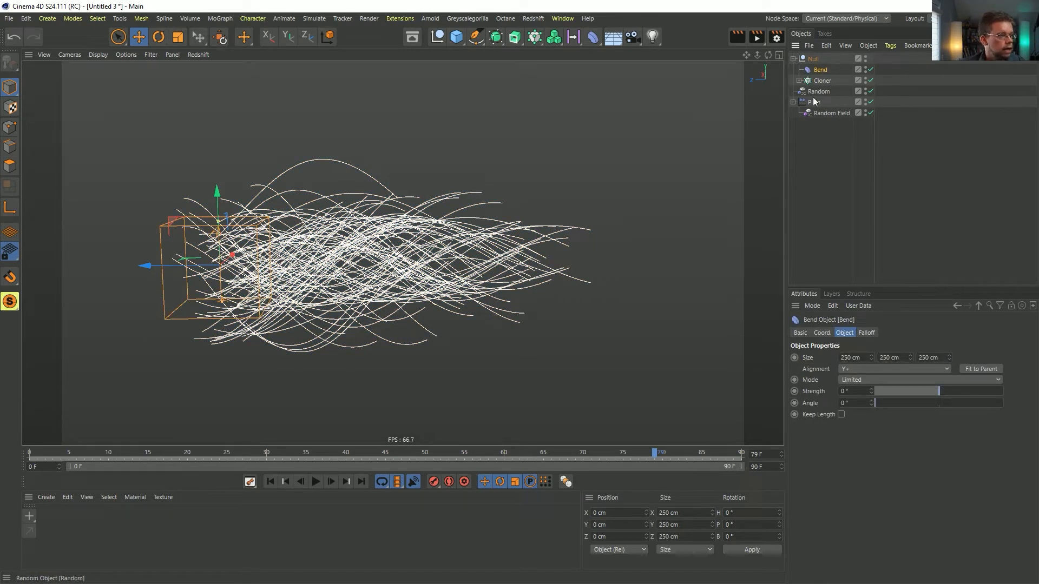
# Step: Rotate the Bend deformer to 90° pitch, scale it to 537.5 cm per side, and move it along the strands to Z about -229 cm
pyautogui.press('r')
pyautogui.moveTo(230, 230); pyautogui.dragTo(213, 101)
pyautogui.press('t')
pyautogui.press('e')
pyautogui.moveTo(282, 268); pyautogui.dragTo(362, 281)
pyautogui.click(828, 70)
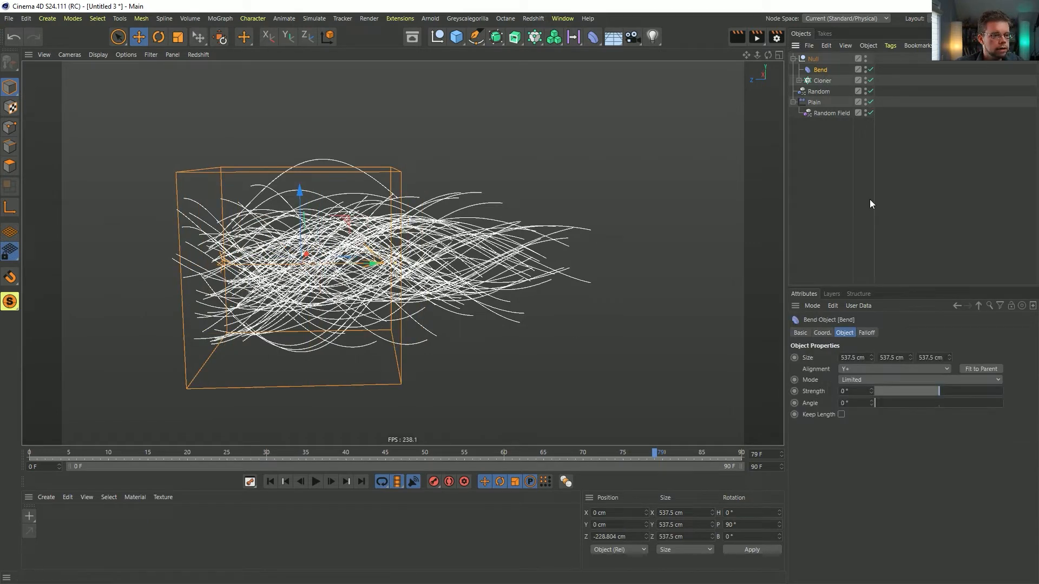
# Step: Set the Bend's Strength to 74° and its Angle to -90°
pyautogui.moveTo(928, 394); pyautogui.dragTo(964, 389)
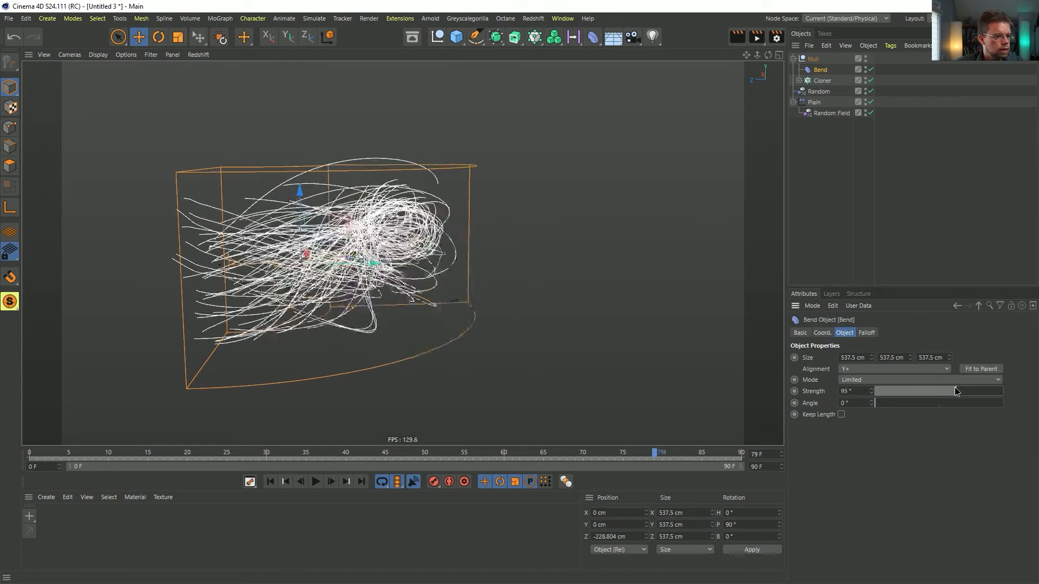
pyautogui.click(847, 403)
pyautogui.write('09')
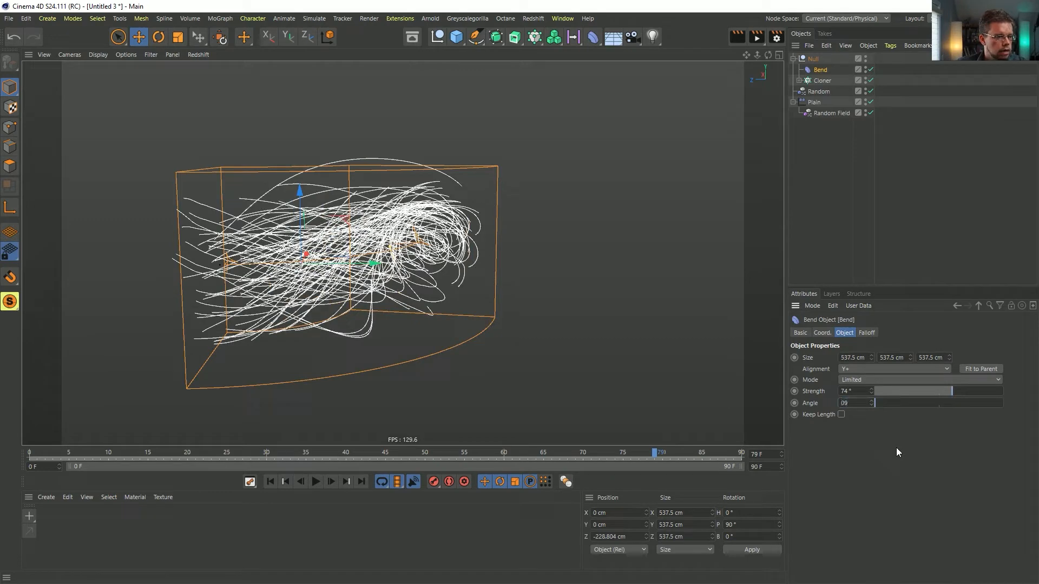
pyautogui.press('Return')
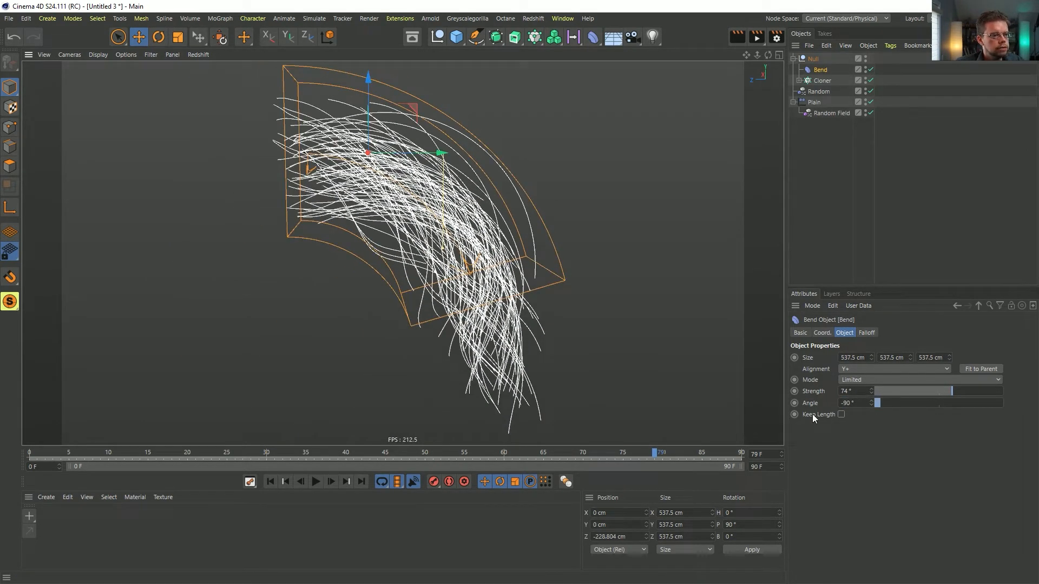
# Step: Enable Keep Length on the Bend and set its Mode to Unlimited
pyautogui.click(841, 415)
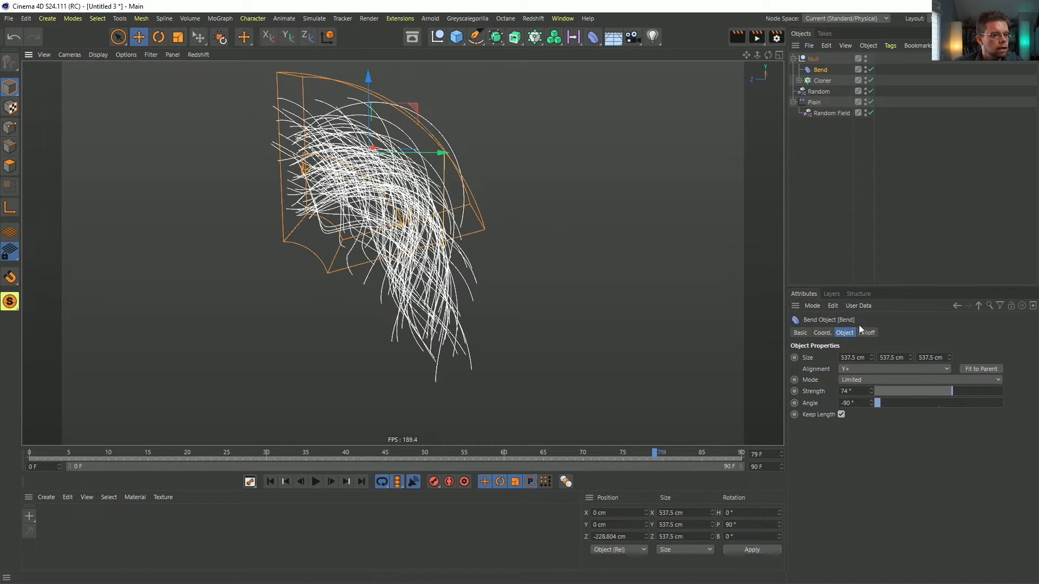
pyautogui.click(866, 381)
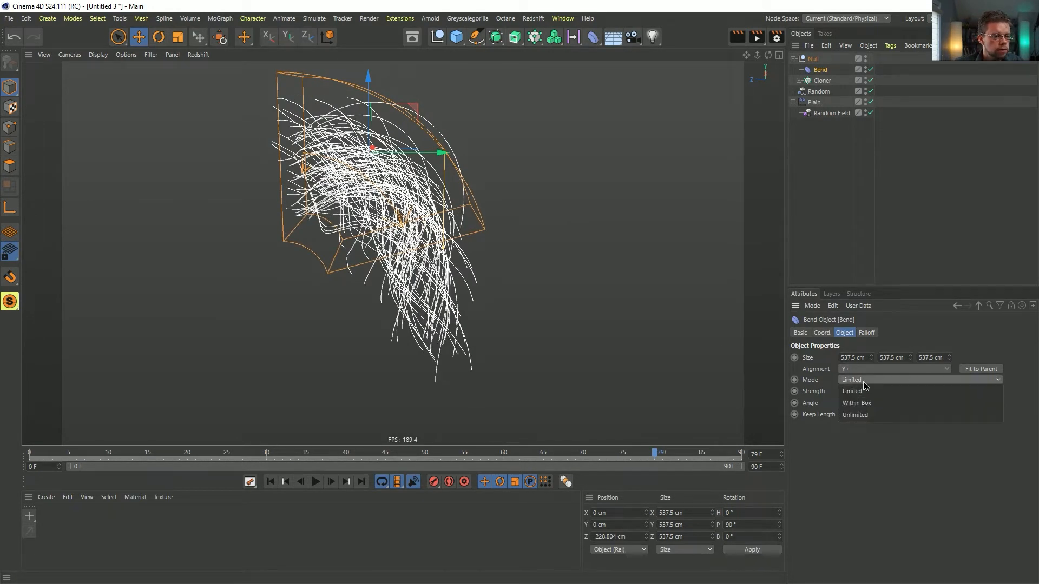
pyautogui.click(862, 415)
pyautogui.keyDown('alt'); pyautogui.moveTo(463, 248); pyautogui.dragTo(413, 199); pyautogui.keyUp('alt')
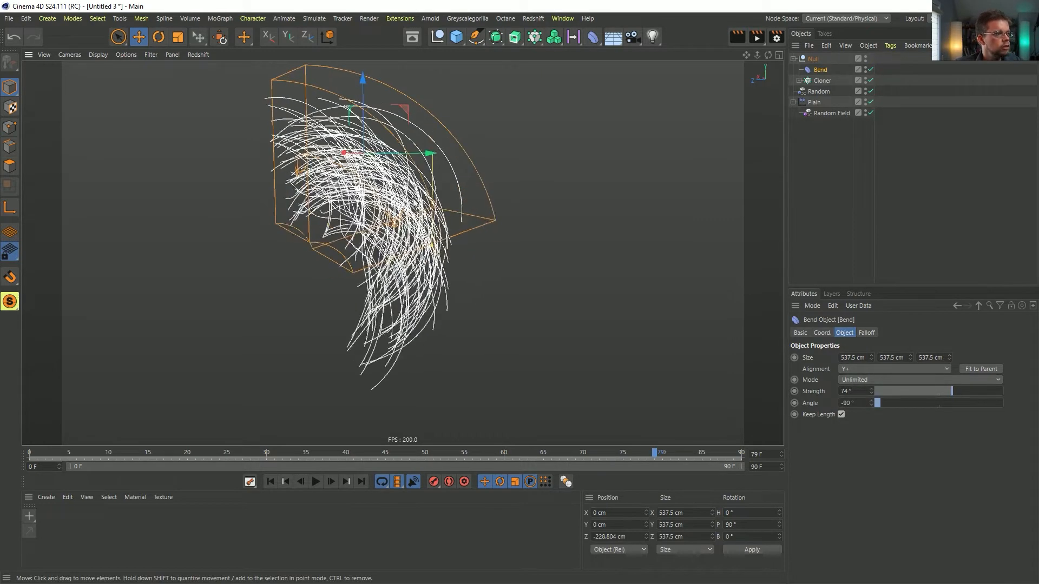
pyautogui.keyDown('alt'); pyautogui.moveTo(288, 160); pyautogui.dragTo(339, 222); pyautogui.keyUp('alt')
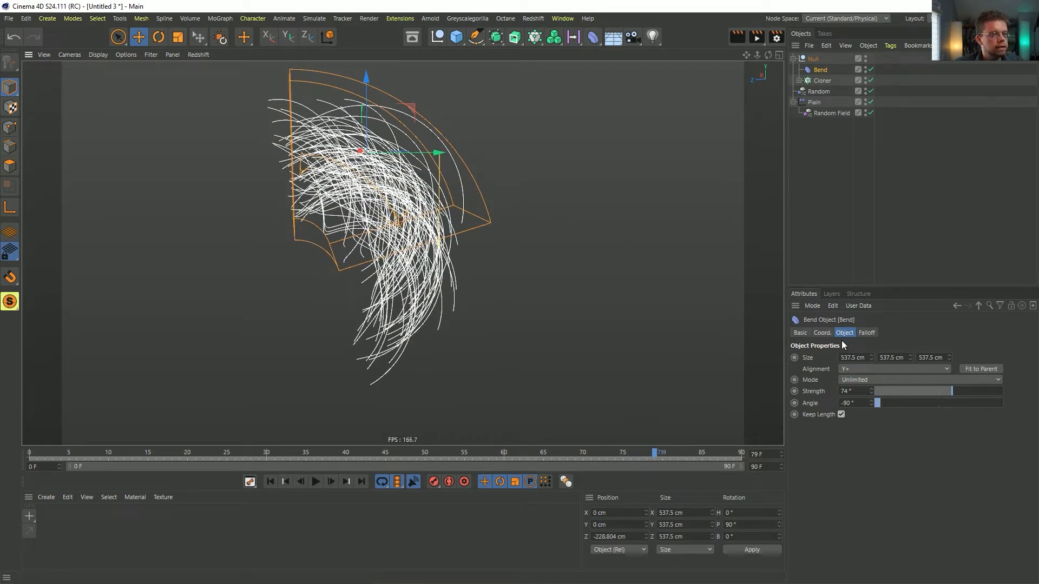
# Step: Set the Bend deformer's Strength to 38°
pyautogui.moveTo(953, 395)
pyautogui.mouseDown()
pyautogui.moveTo(936, 389)
pyautogui.moveTo(946, 387)
pyautogui.mouseUp()
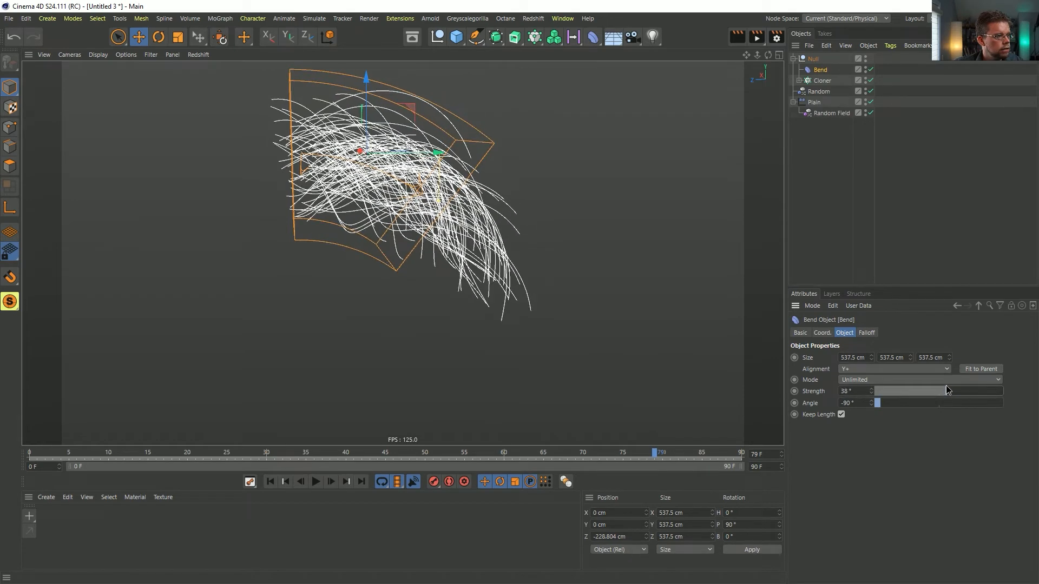
pyautogui.keyDown('alt'); pyautogui.moveTo(513, 232); pyautogui.dragTo(354, 204); pyautogui.keyUp('alt')
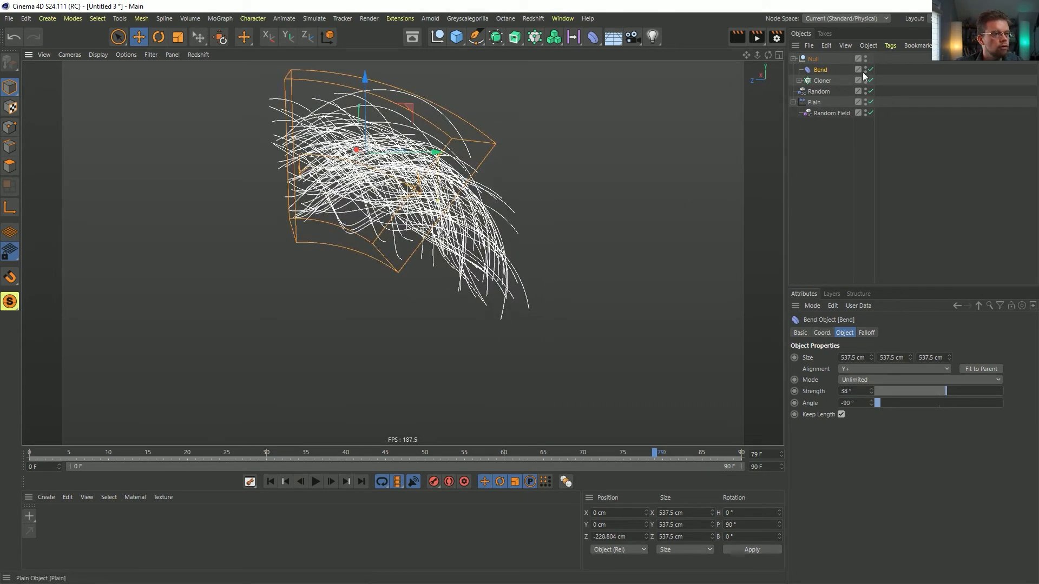
# Step: Try hiding the Bend deformer's cage in the viewport and check the strands at frame 63
pyautogui.doubleClick(865, 68)
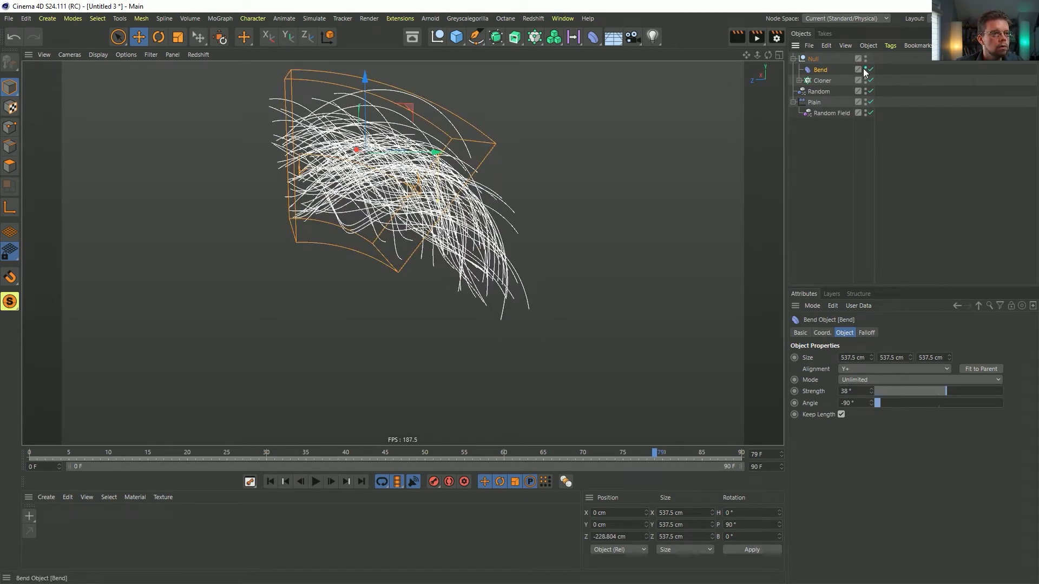
pyautogui.click(840, 156)
pyautogui.keyDown('alt'); pyautogui.moveTo(454, 220); pyautogui.dragTo(427, 215); pyautogui.keyUp('alt')
pyautogui.keyDown('alt'); pyautogui.moveTo(426, 218); pyautogui.dragTo(487, 227, button='right'); pyautogui.keyUp('alt')
pyautogui.keyDown('alt'); pyautogui.moveTo(487, 227); pyautogui.dragTo(505, 331); pyautogui.keyUp('alt')
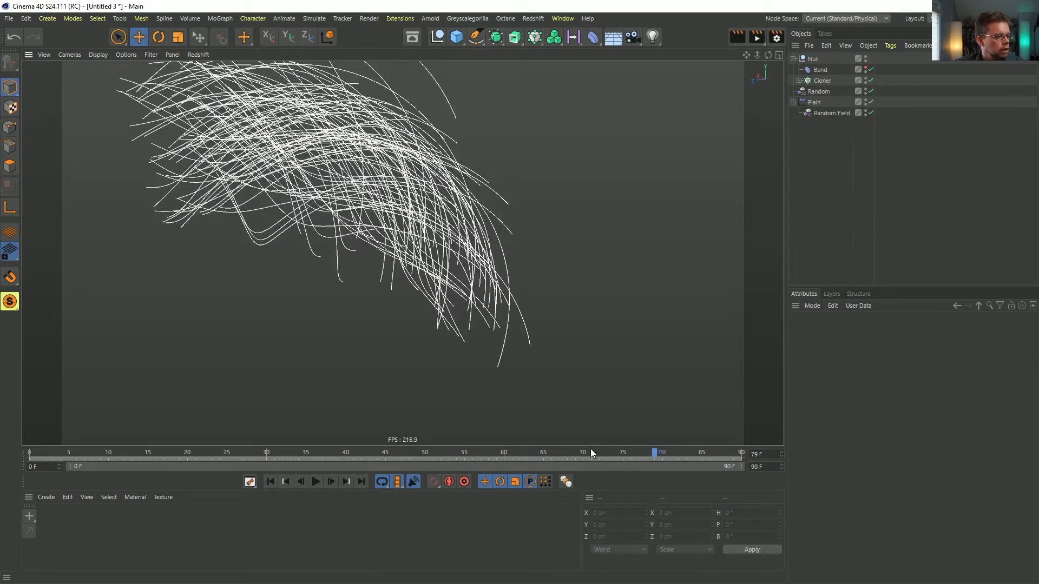
pyautogui.moveTo(546, 458)
pyautogui.mouseDown()
pyautogui.moveTo(162, 451)
pyautogui.moveTo(528, 454)
pyautogui.mouseUp()
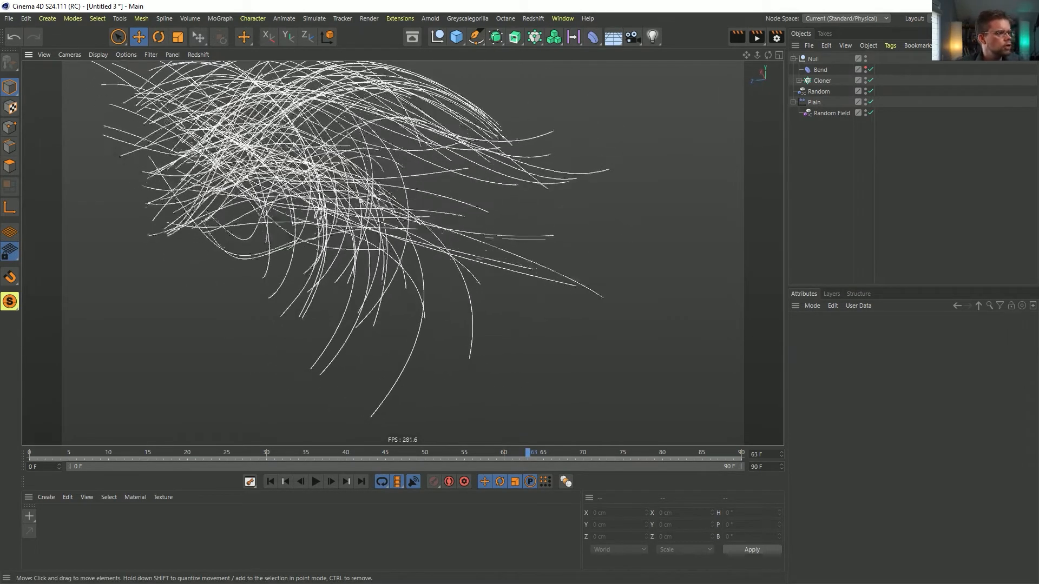
pyautogui.keyDown('alt'); pyautogui.moveTo(466, 333); pyautogui.dragTo(538, 267, button='right'); pyautogui.keyUp('alt')
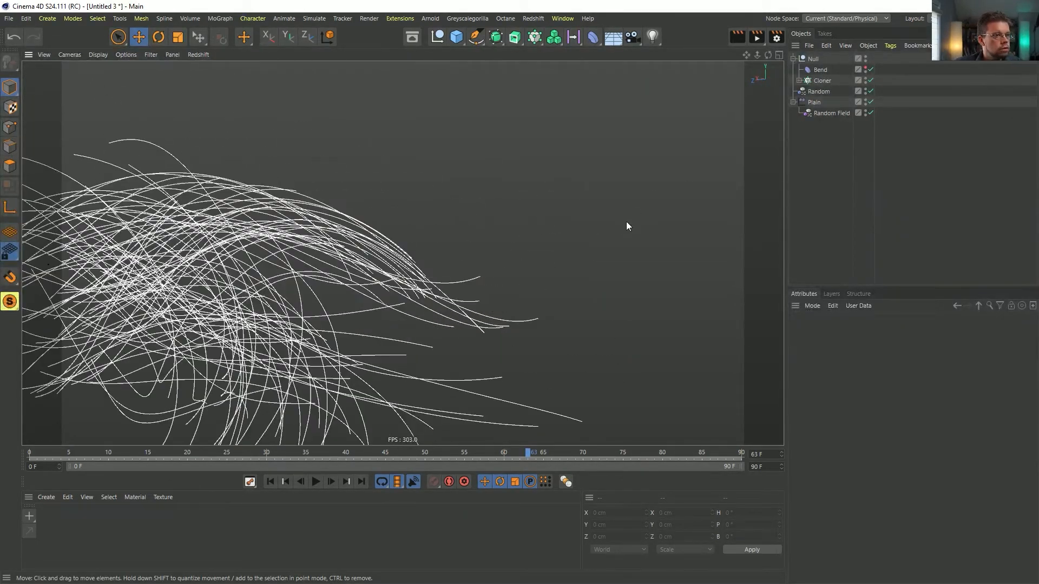
pyautogui.hotkey('ctrl', 'z')
pyautogui.hotkey('ctrl', 'z')
# Step: Examine the bent strands from several angles at frame 0 and frame 47
pyautogui.keyDown('alt'); pyautogui.moveTo(441, 275); pyautogui.dragTo(379, 308); pyautogui.keyUp('alt')
pyautogui.click(271, 482)
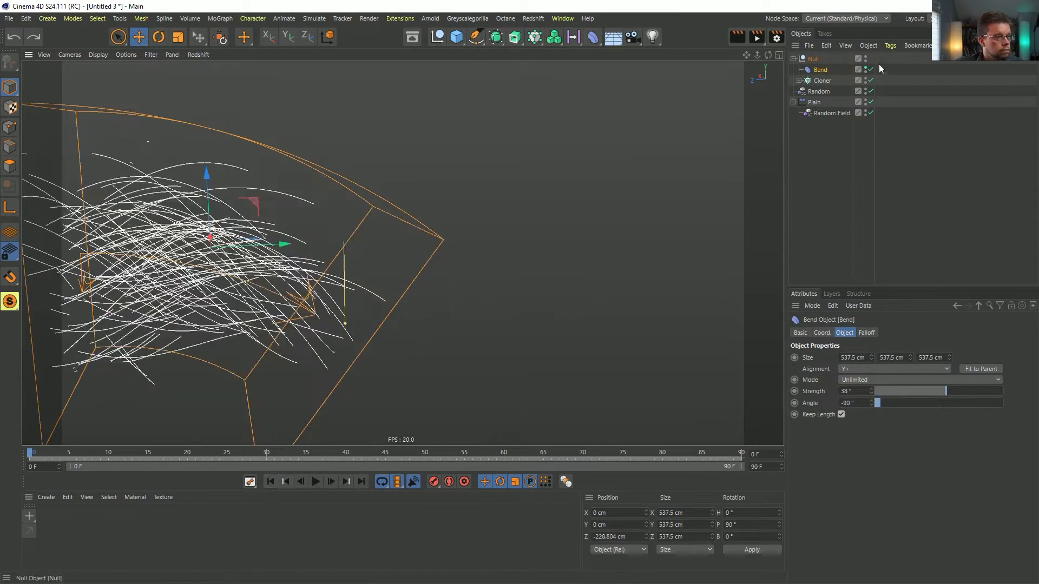
pyautogui.click(401, 455)
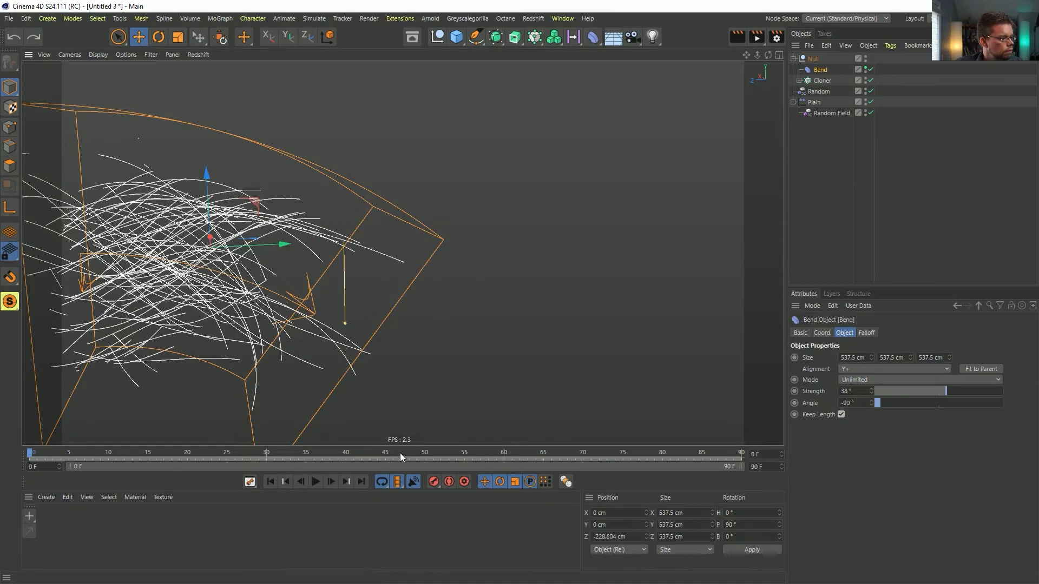
pyautogui.keyDown('alt'); pyautogui.moveTo(379, 324); pyautogui.dragTo(276, 290); pyautogui.keyUp('alt')
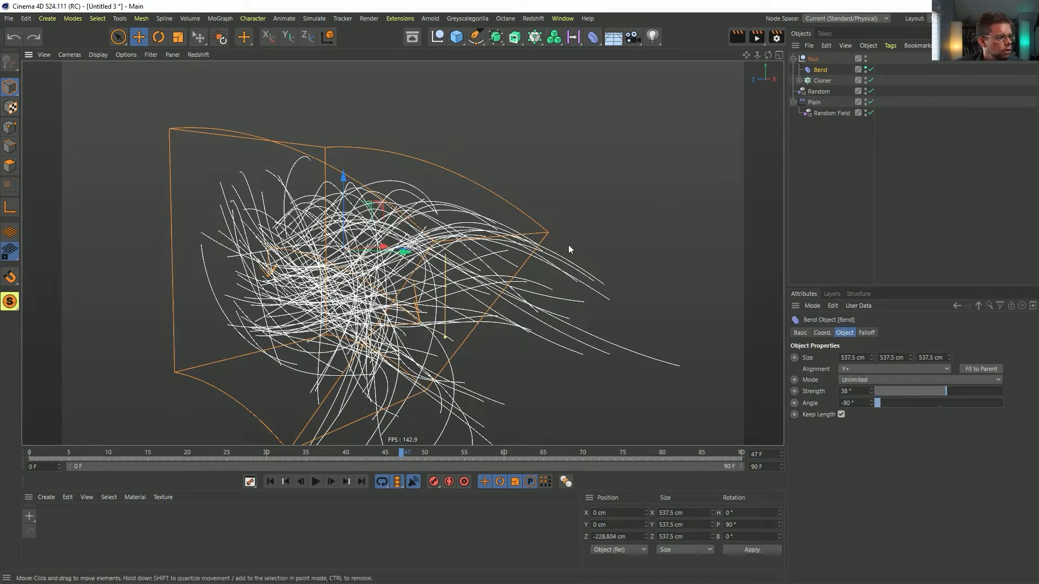
pyautogui.scroll(5, 387, 313)
pyautogui.scroll(-4, 378, 310)
pyautogui.keyDown('alt'); pyautogui.moveTo(377, 310); pyautogui.dragTo(327, 294); pyautogui.keyUp('alt')
# Step: Add Stop tags to both Helix splines inside the Cloner and turn off their Stop Generators and Stop Deformers options
pyautogui.click(798, 80)
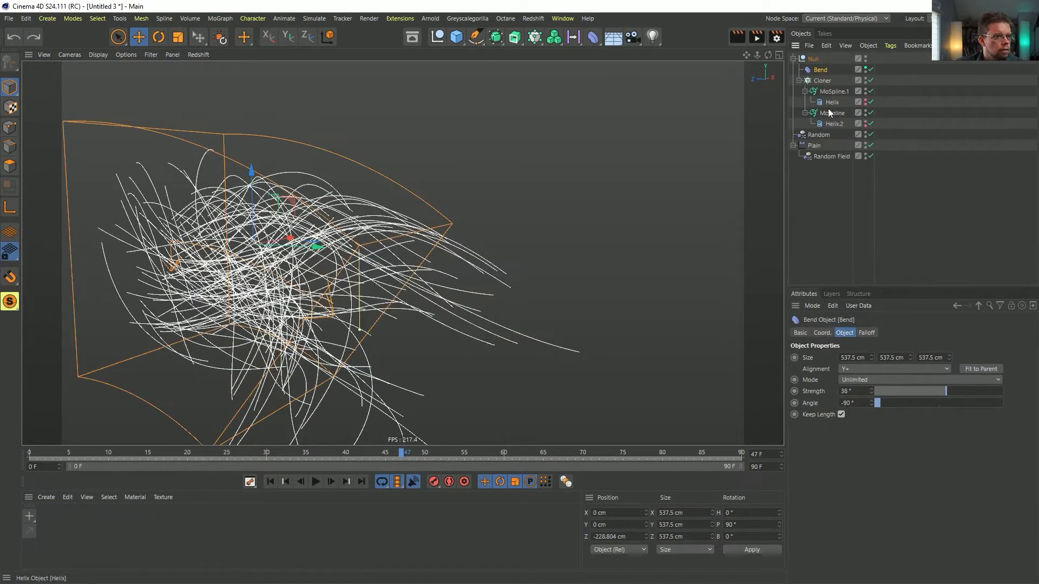
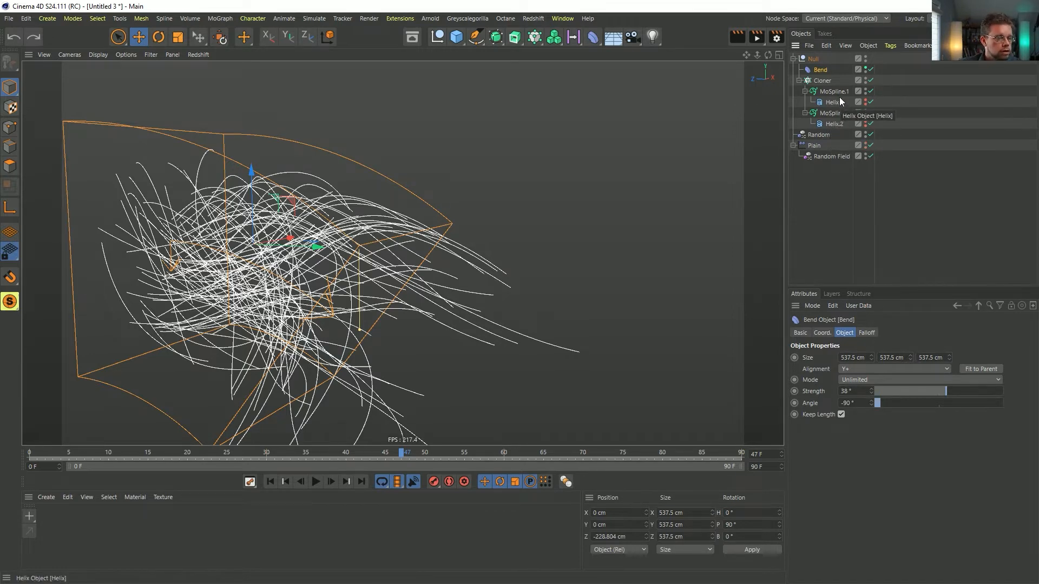
pyautogui.click(834, 102)
pyautogui.keyDown('ctrl'); pyautogui.click(833, 124); pyautogui.keyUp('ctrl')
pyautogui.rightClick(834, 124)
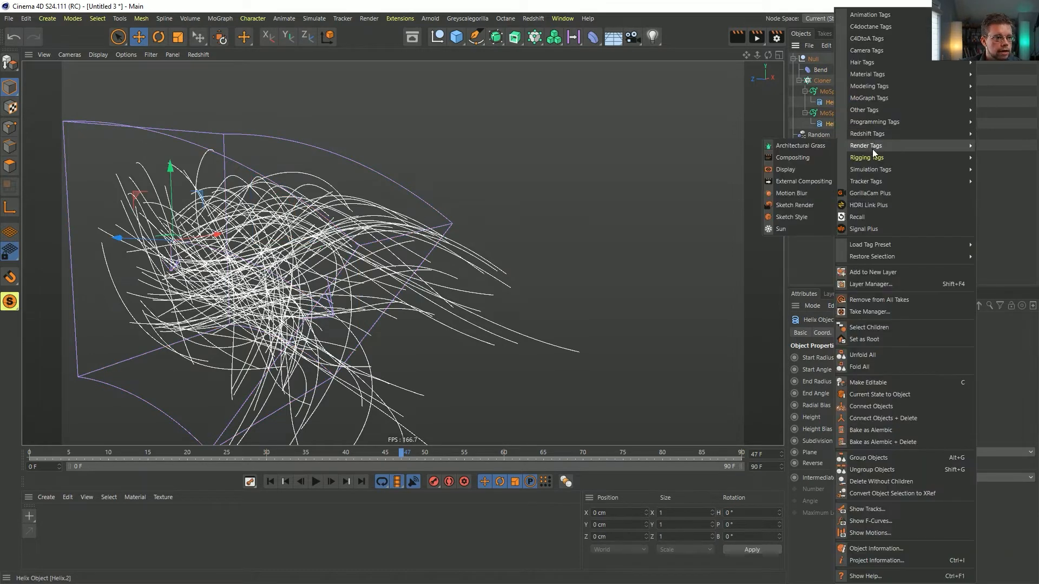
pyautogui.moveTo(881, 113)
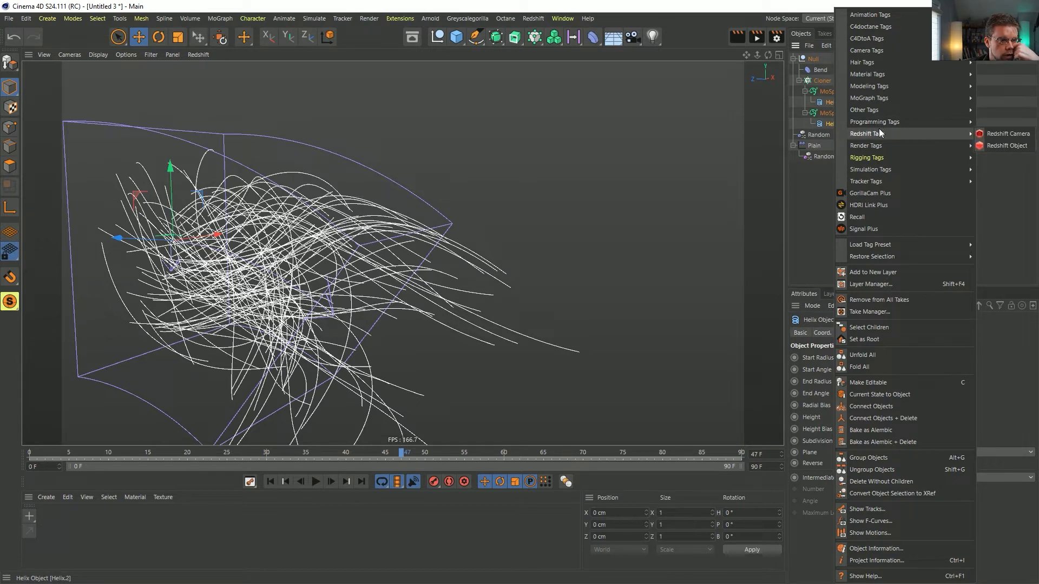
pyautogui.moveTo(878, 169)
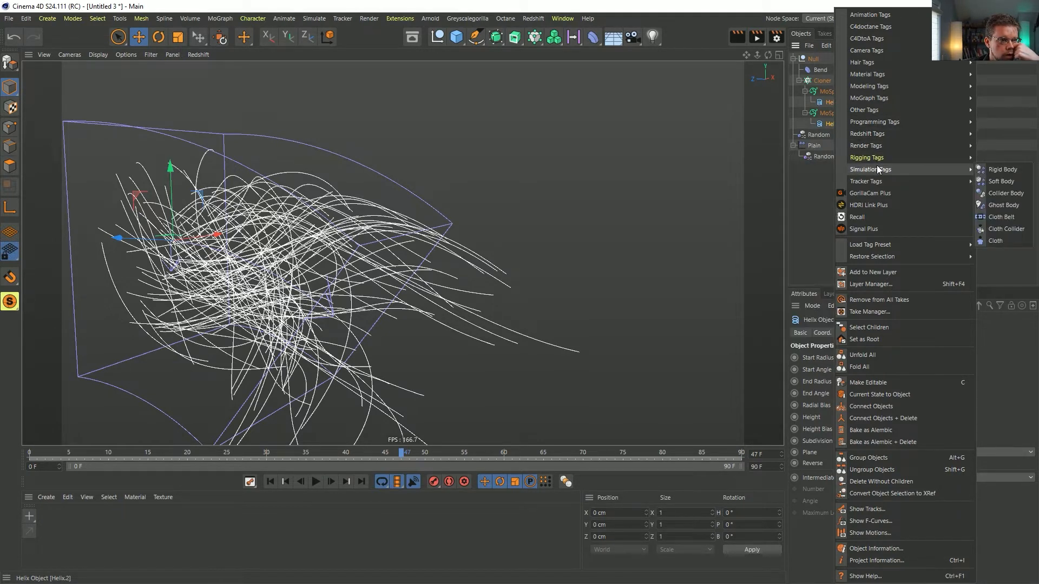
pyautogui.moveTo(878, 15)
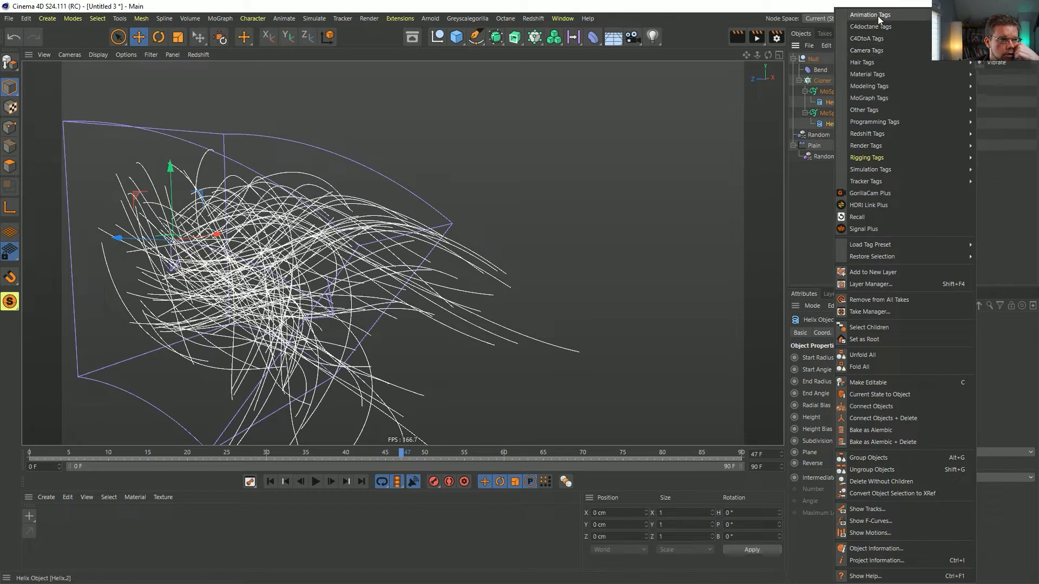
pyautogui.moveTo(891, 73)
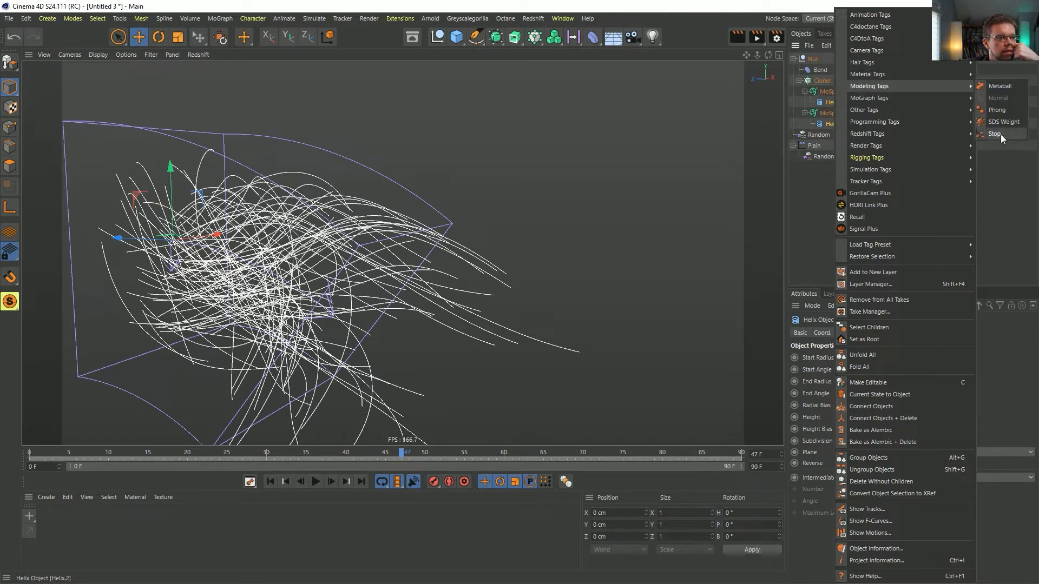
pyautogui.click(994, 134)
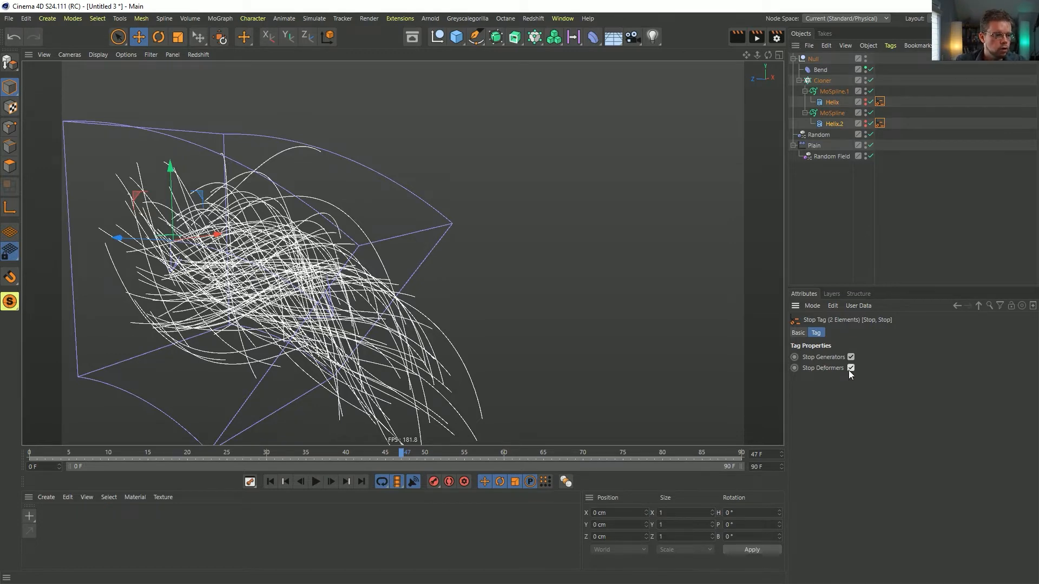
pyautogui.keyDown('alt'); pyautogui.moveTo(443, 180); pyautogui.dragTo(379, 254); pyautogui.keyUp('alt')
pyautogui.click(854, 369)
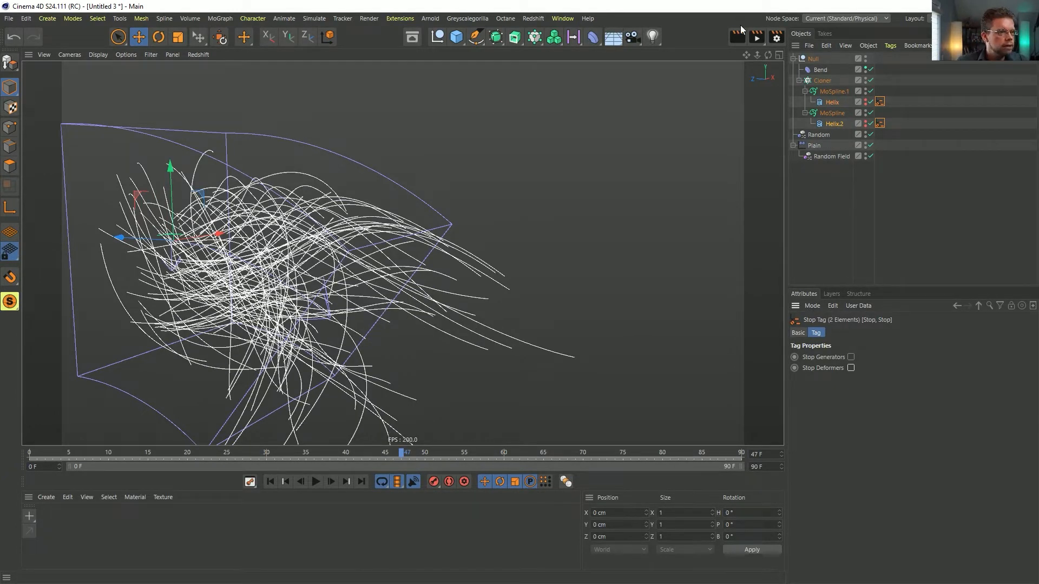
# Step: Put the Cloner inside a new Connect object and turn off its Weld option
pyautogui.click(825, 82)
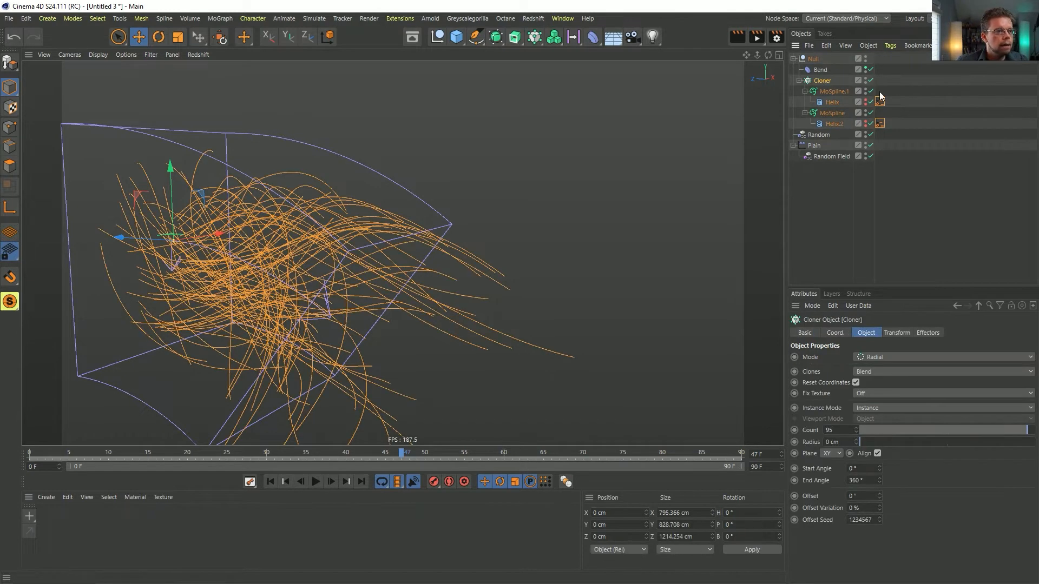
pyautogui.click(496, 36)
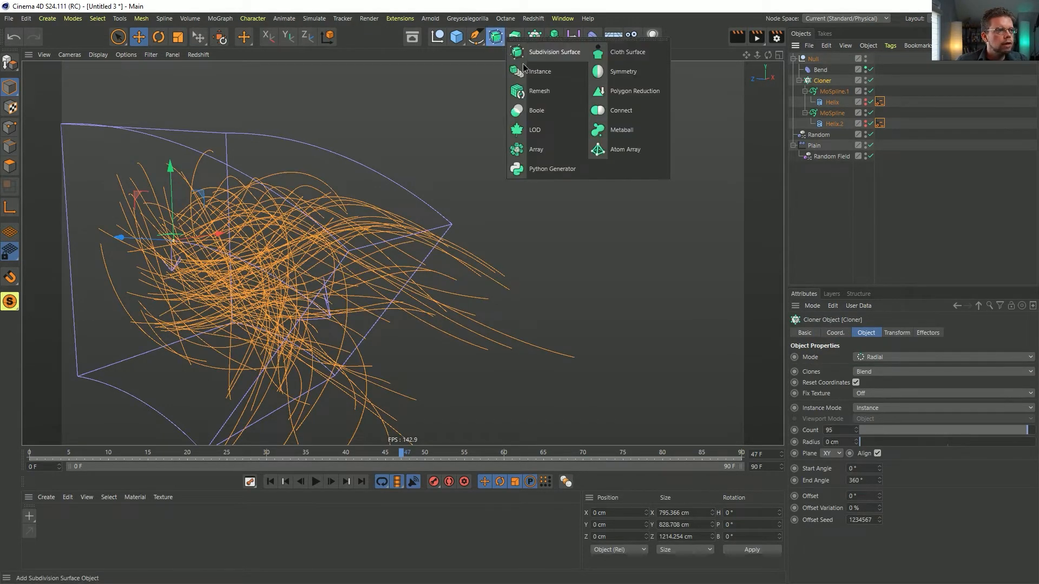
pyautogui.click(632, 112)
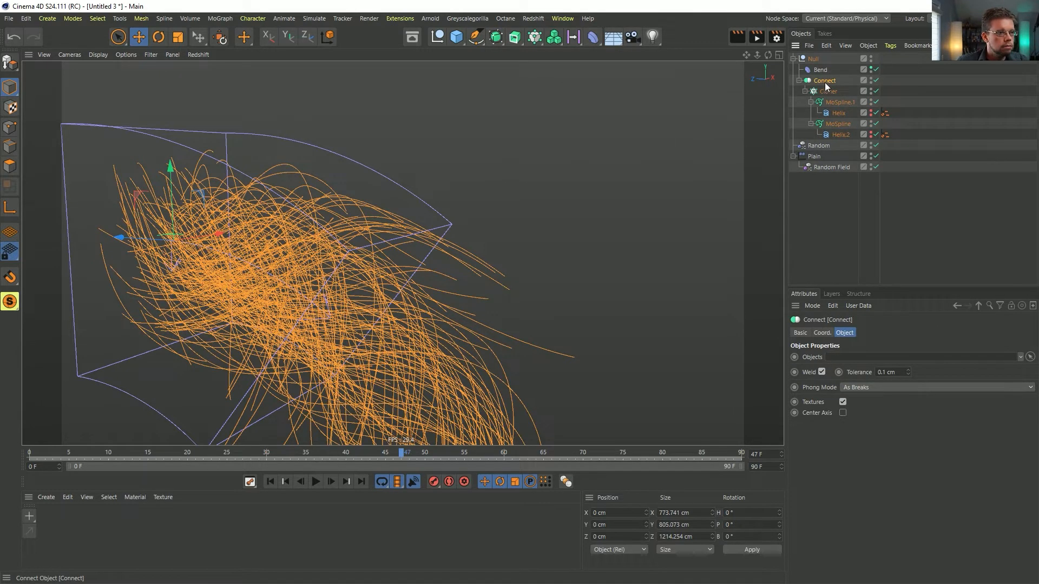
pyautogui.click(822, 372)
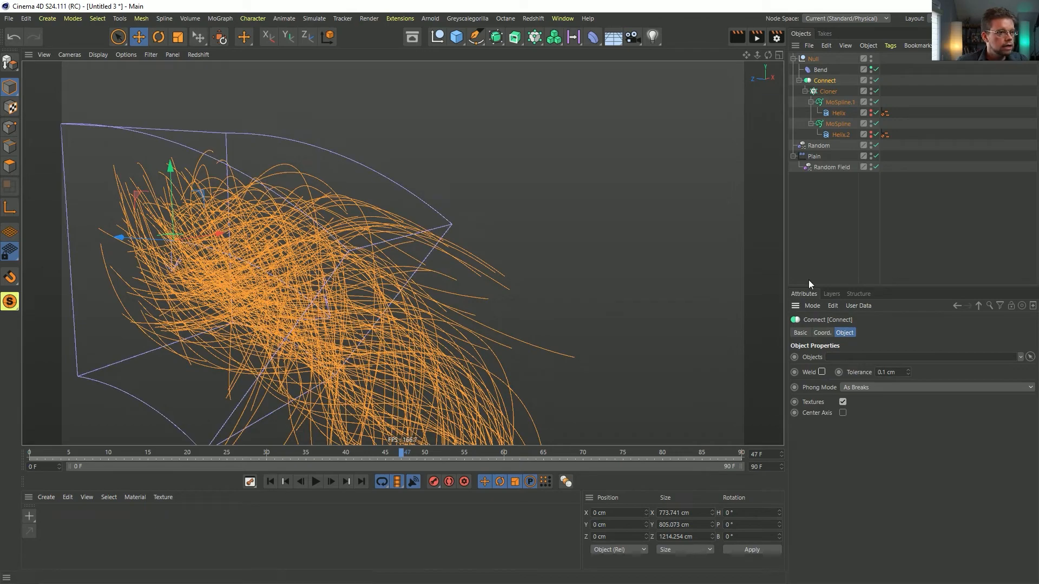
# Step: Compare the strands with the Connect object disabled and re-enabled
pyautogui.scroll(-6, 487, 327)
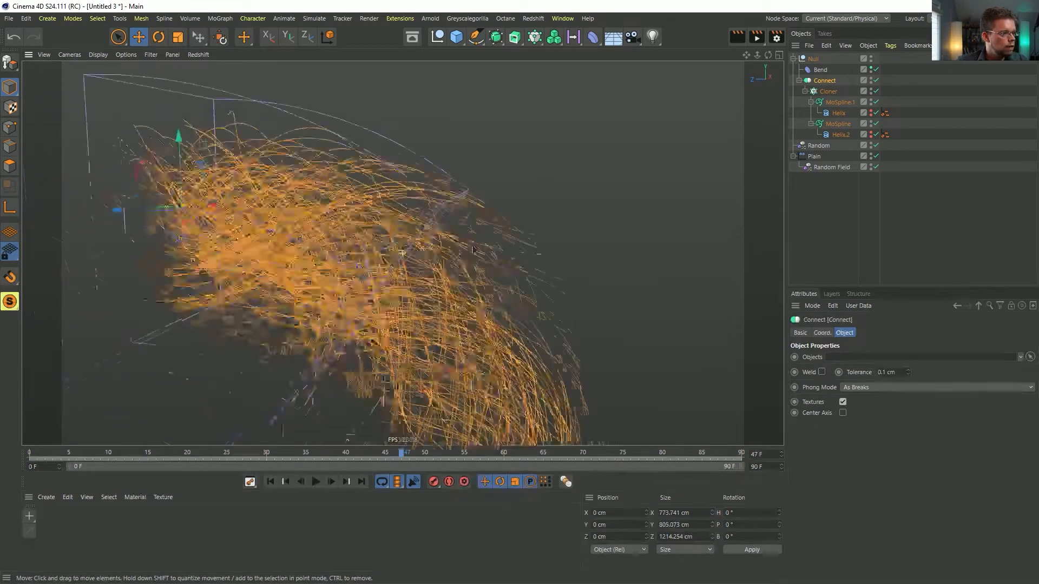
pyautogui.moveTo(425, 251)
pyautogui.keyDown('alt'); pyautogui.mouseDown()
pyautogui.moveTo(365, 212)
pyautogui.moveTo(465, 249)
pyautogui.moveTo(419, 257)
pyautogui.mouseUp(); pyautogui.keyUp('alt')
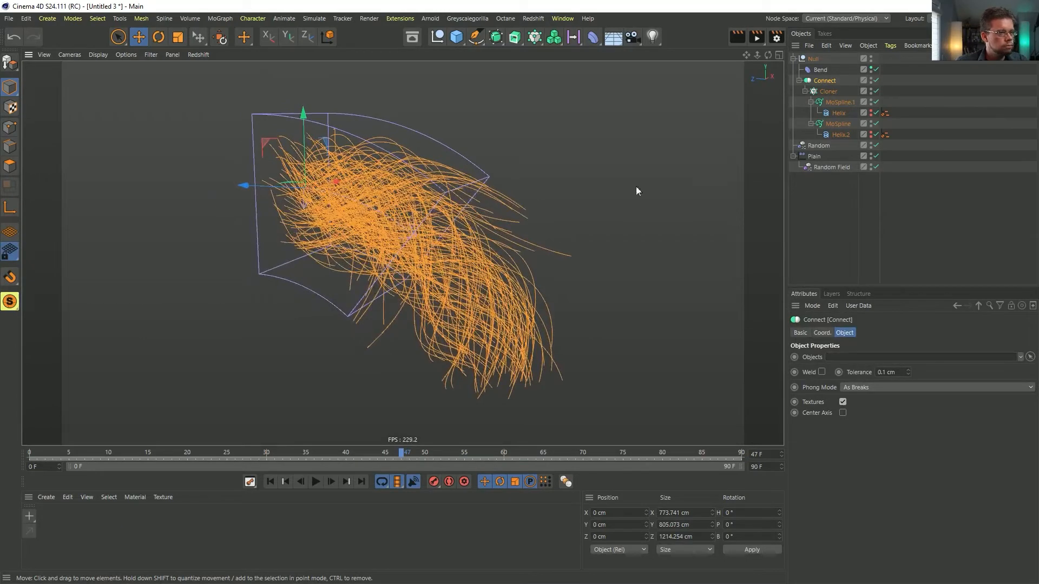
pyautogui.click(877, 80)
pyautogui.click(876, 81)
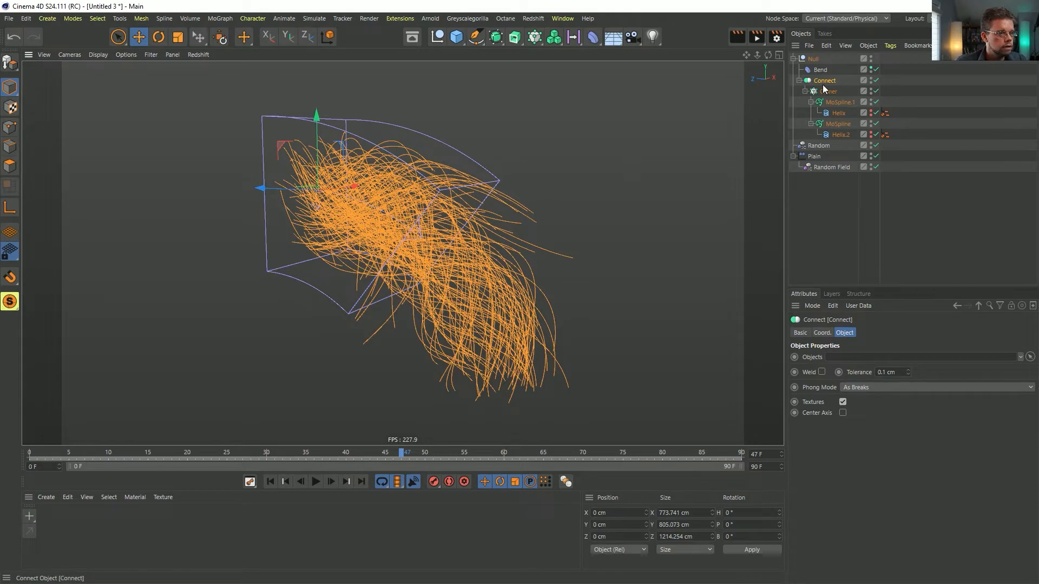
# Step: Delete the Stop tags from both Helix splines
pyautogui.keyDown('alt'); pyautogui.moveTo(622, 184); pyautogui.dragTo(410, 252); pyautogui.keyUp('alt')
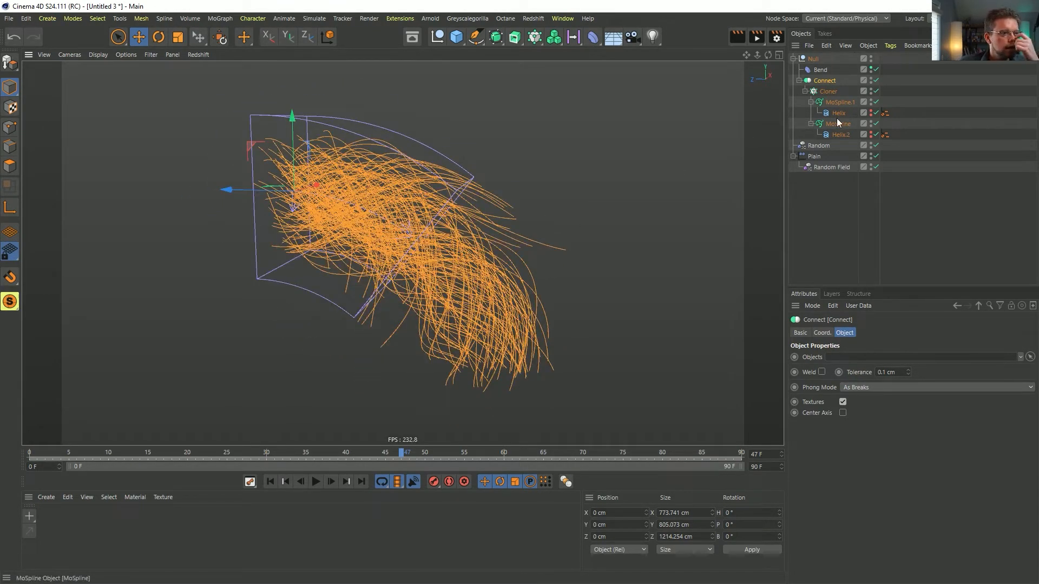
pyautogui.moveTo(888, 99); pyautogui.dragTo(891, 139)
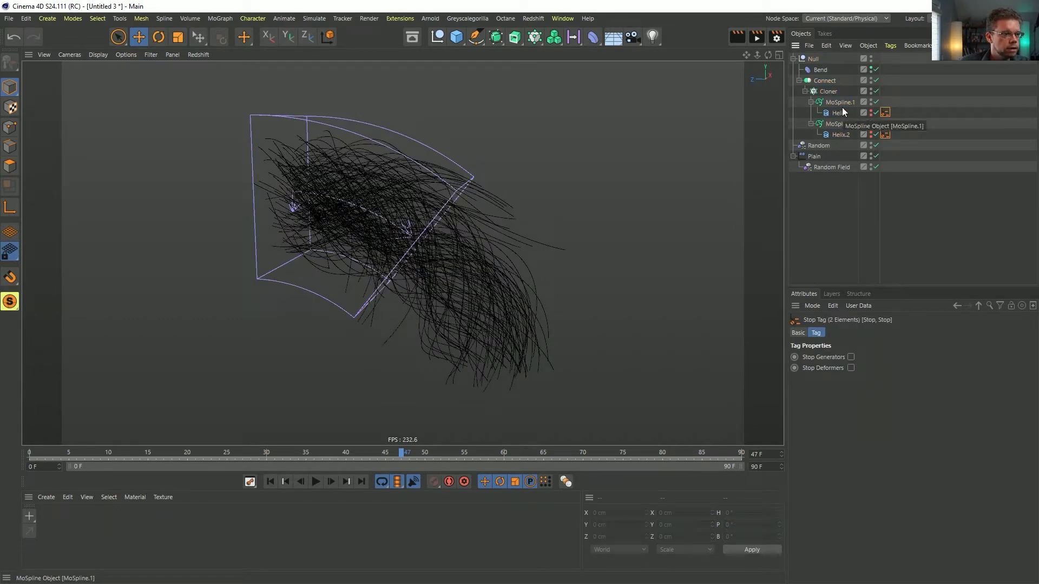
pyautogui.press('Delete')
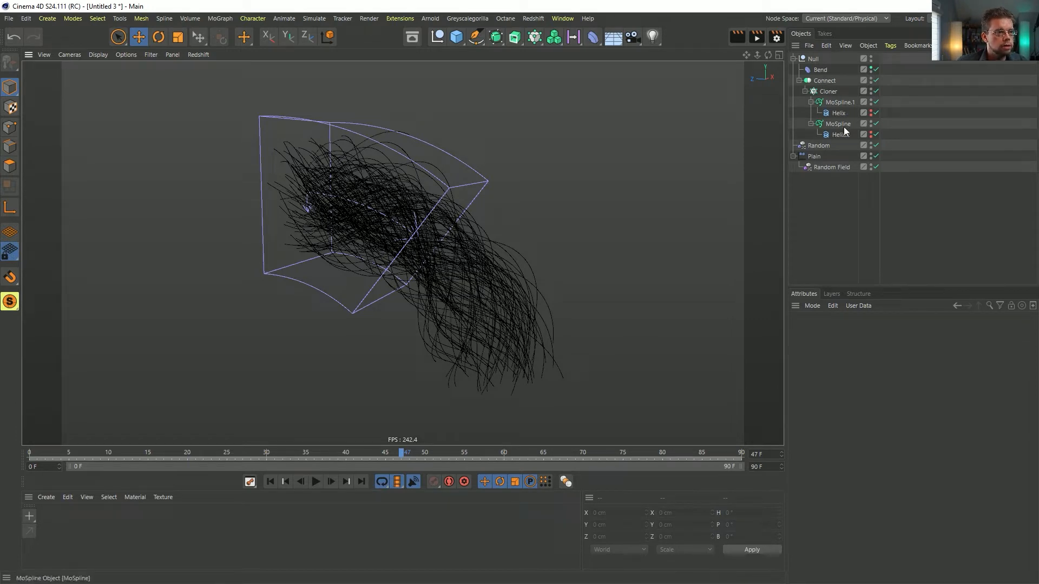
# Step: Select the Connect object and check how the strands change at frames 32 and 21
pyautogui.click(824, 81)
pyautogui.keyDown('alt'); pyautogui.moveTo(719, 234); pyautogui.dragTo(485, 266); pyautogui.keyUp('alt')
pyautogui.click(282, 453)
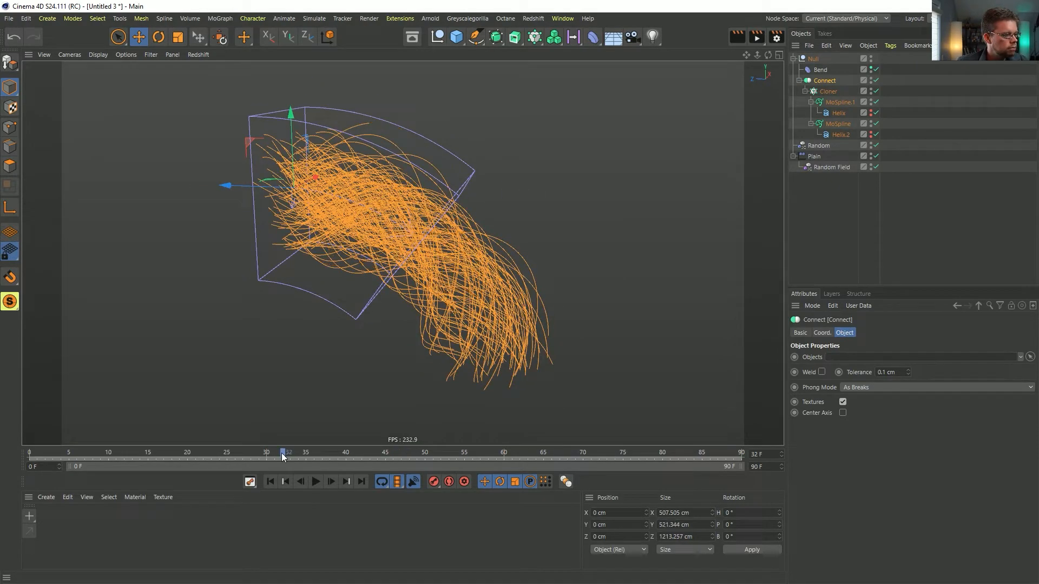
pyautogui.moveTo(206, 459)
pyautogui.mouseDown()
pyautogui.moveTo(220, 454)
pyautogui.moveTo(102, 454)
pyautogui.moveTo(193, 452)
pyautogui.mouseUp()
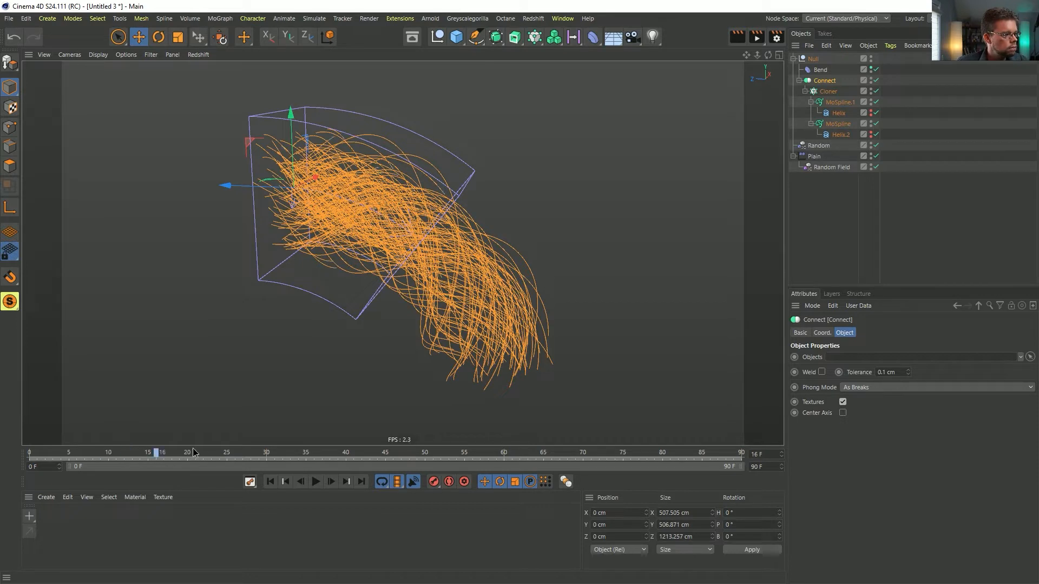
# Step: Disable both source Helix splines, Helix and Helix.2, through their Enabled property
pyautogui.click(838, 113)
pyautogui.keyDown('ctrl'); pyautogui.click(843, 135); pyautogui.keyUp('ctrl')
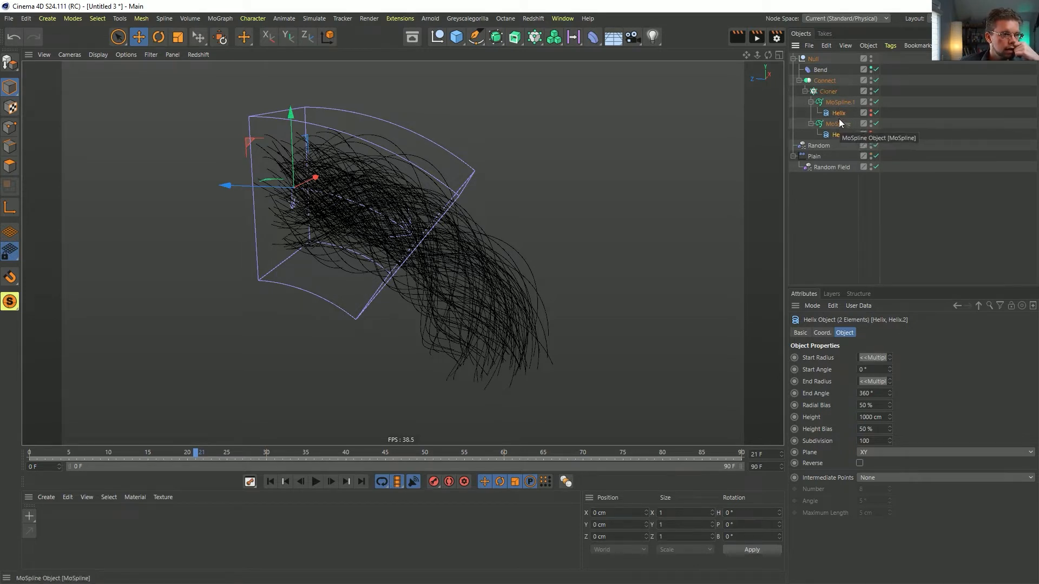
pyautogui.click(837, 114)
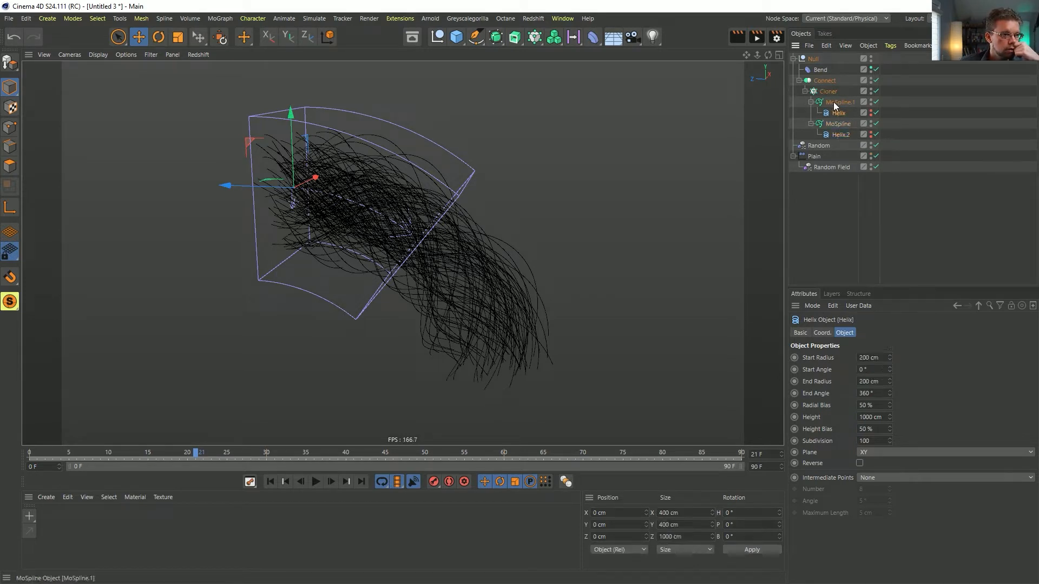
pyautogui.keyDown('ctrl'); pyautogui.click(842, 134); pyautogui.keyUp('ctrl')
pyautogui.click(801, 333)
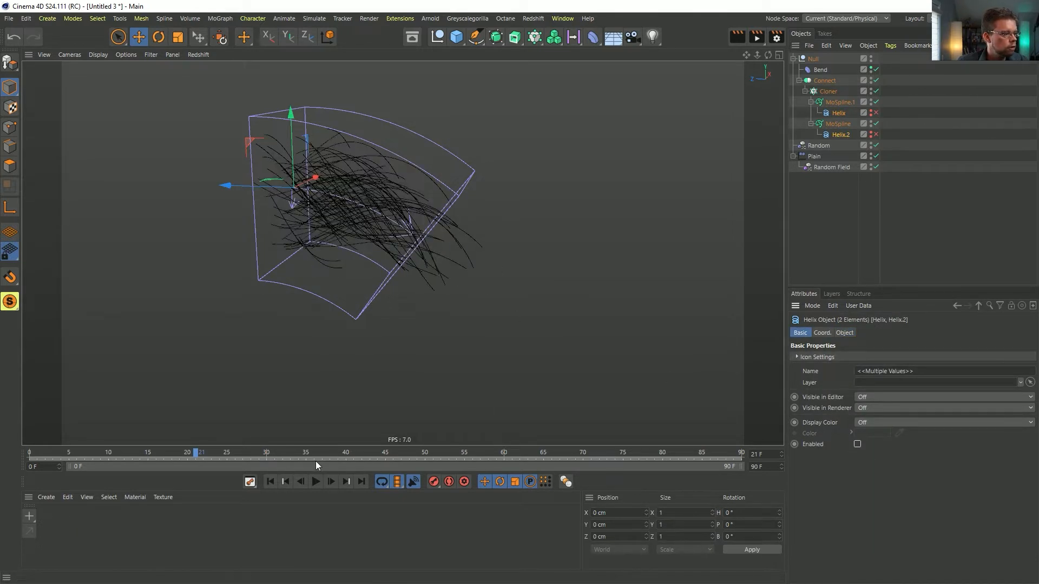
# Step: Check the growth of the strands at frames 33 and 50 and bring up the second MoSpline's settings
pyautogui.moveTo(289, 454)
pyautogui.mouseDown()
pyautogui.moveTo(634, 453)
pyautogui.moveTo(261, 460)
pyautogui.moveTo(282, 462)
pyautogui.mouseUp()
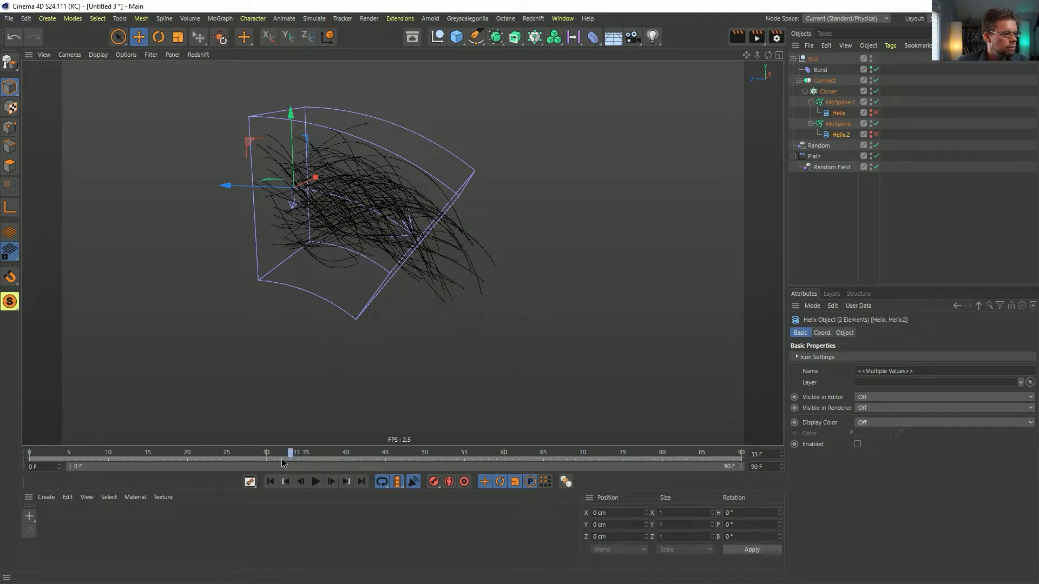
pyautogui.moveTo(408, 464); pyautogui.dragTo(425, 460)
pyautogui.click(843, 127)
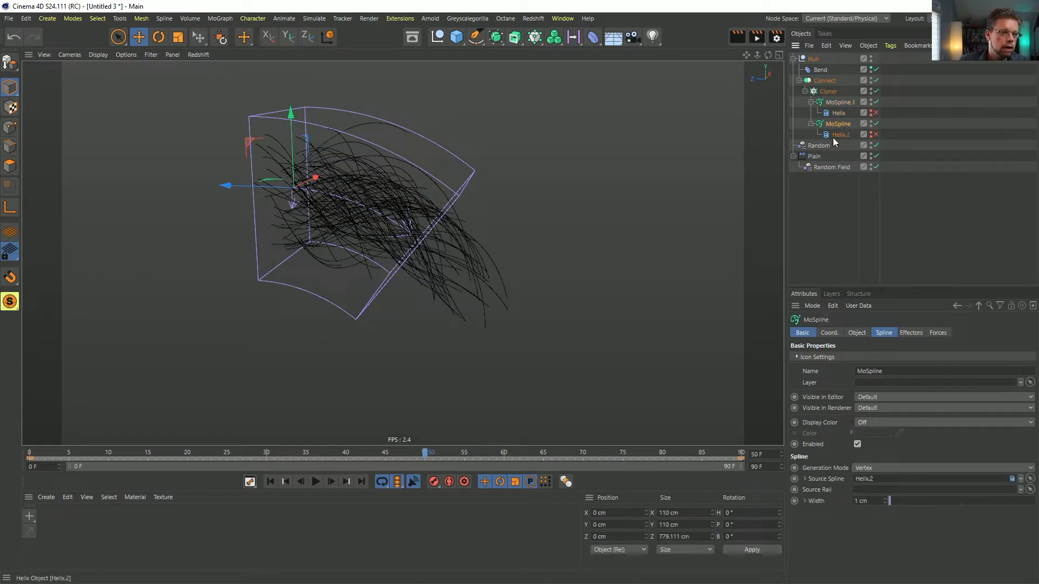
# Step: Check the growth of the bent strands at frames 39 and 58
pyautogui.click(876, 134)
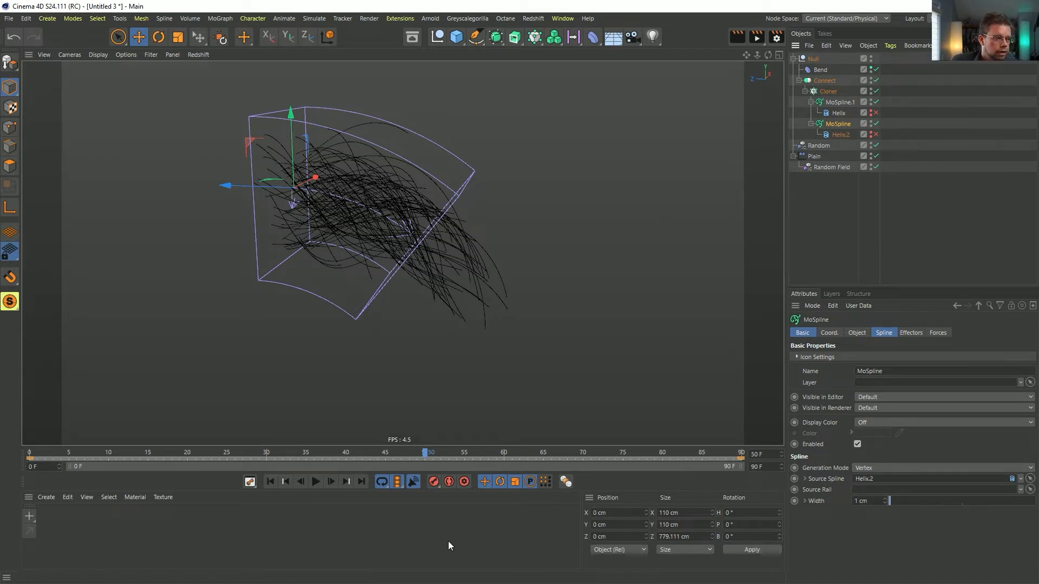
pyautogui.moveTo(466, 457); pyautogui.dragTo(338, 455)
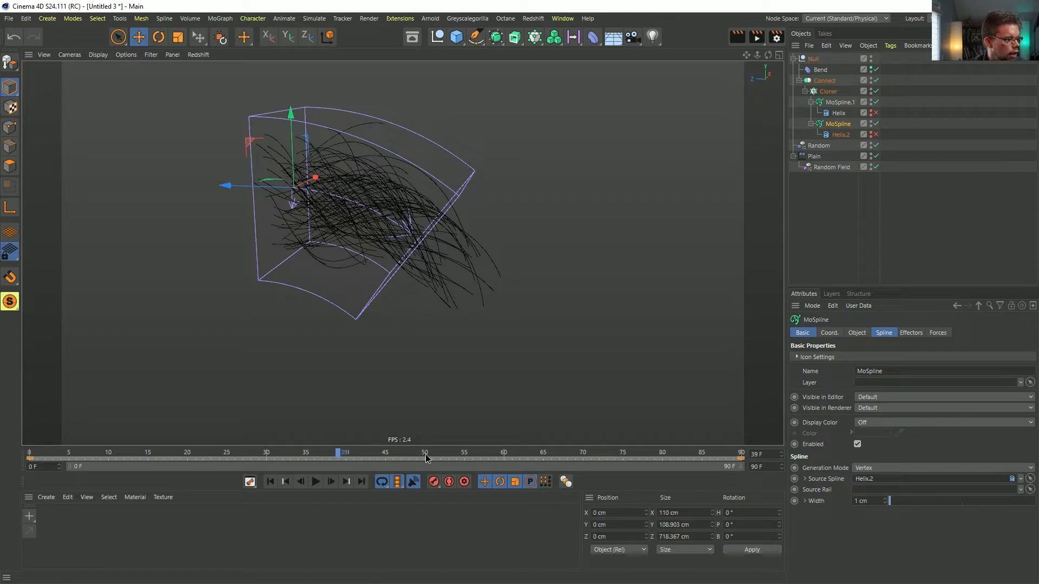
pyautogui.moveTo(448, 457); pyautogui.dragTo(488, 457)
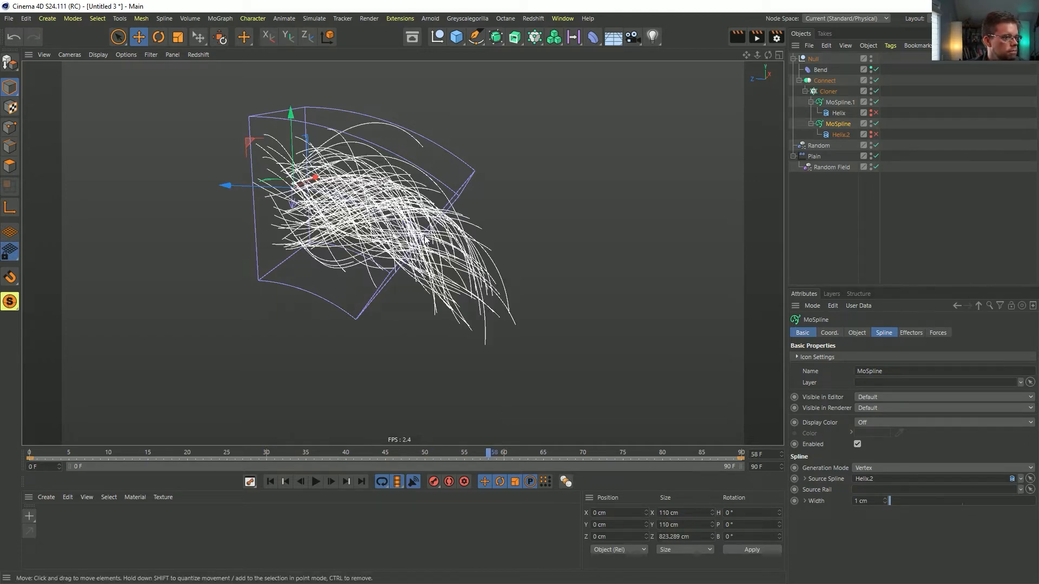
pyautogui.keyDown('alt'); pyautogui.moveTo(335, 125); pyautogui.dragTo(348, 105); pyautogui.keyUp('alt')
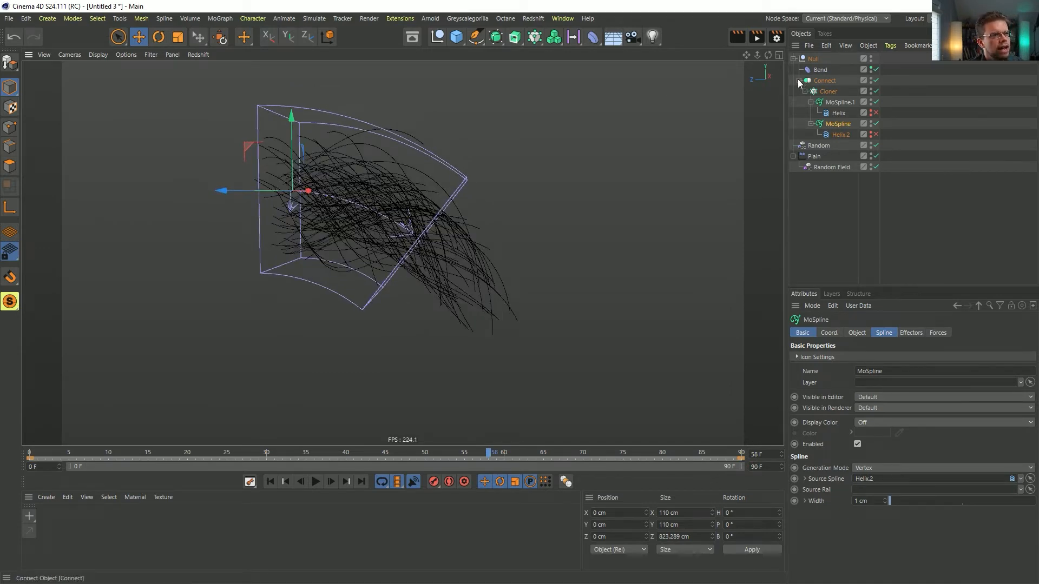
# Step: Put the Null containing the Bend deformer and the Connect object inside a new Volume Builder
pyautogui.click(798, 80)
pyautogui.click(825, 80)
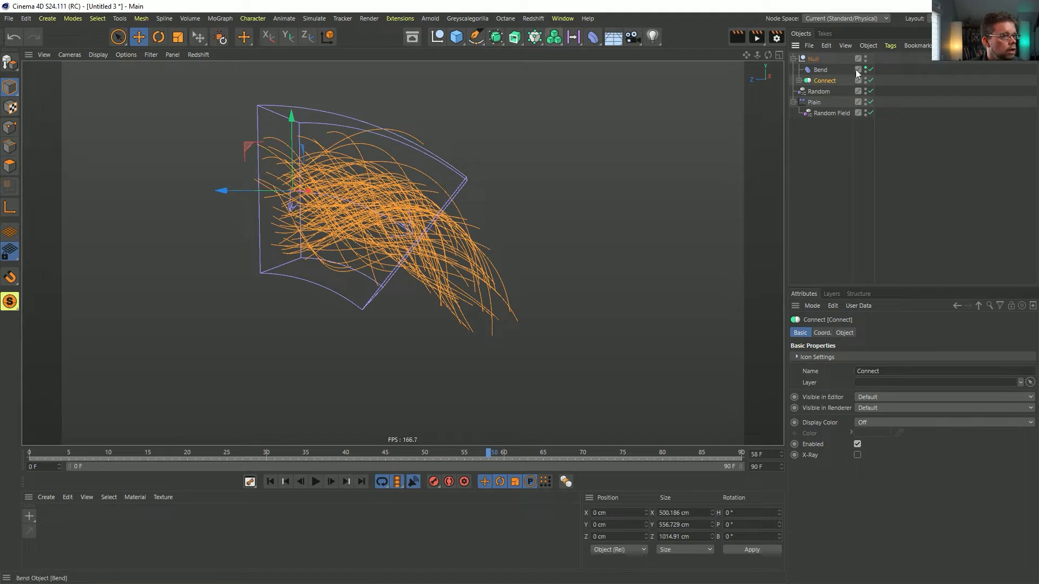
pyautogui.click(813, 58)
pyautogui.click(554, 36)
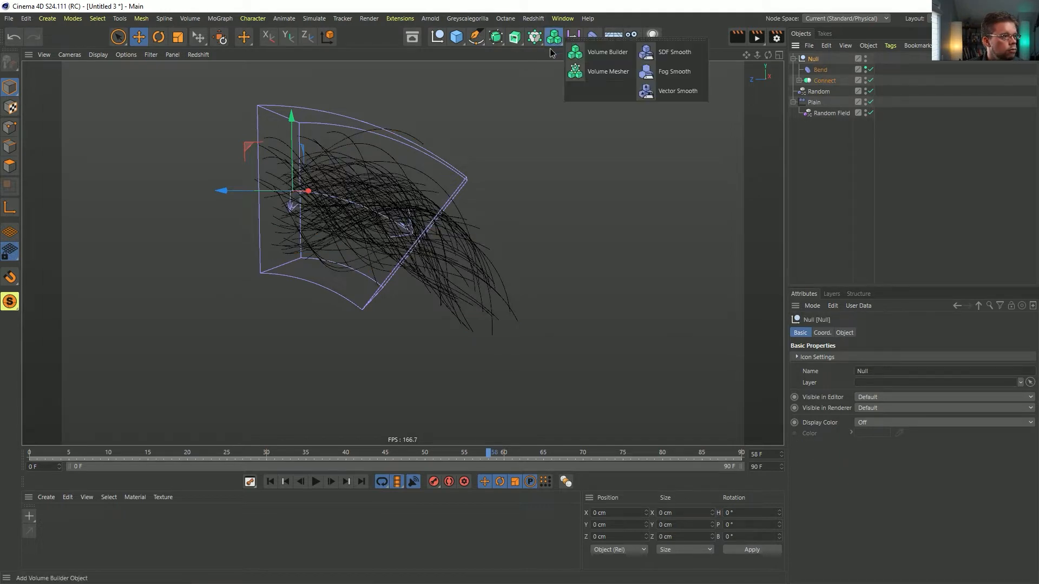
pyautogui.keyDown('alt'); pyautogui.click(610, 57); pyautogui.keyUp('alt')
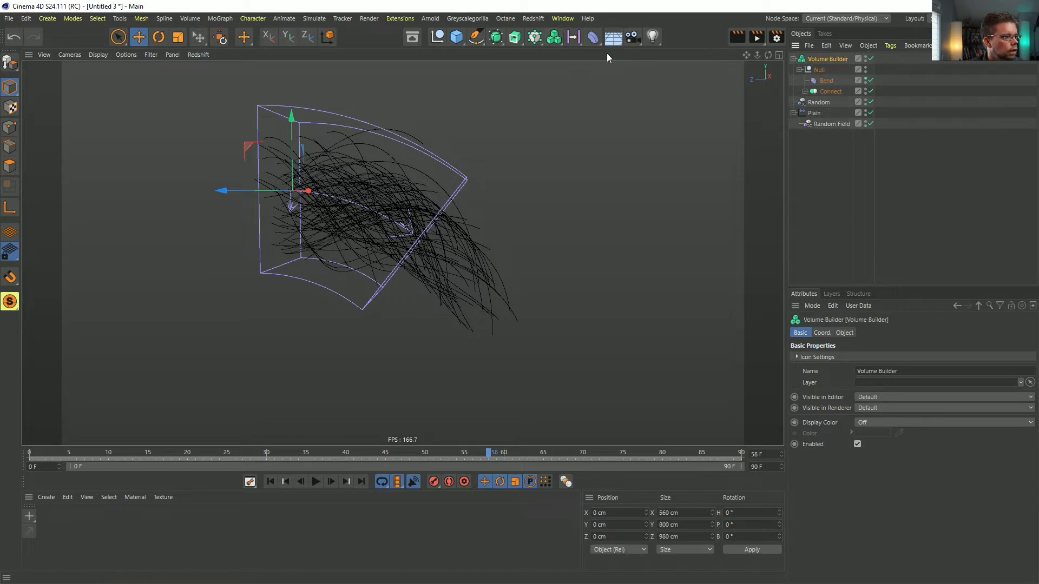
# Step: Put the Volume Builder inside a new Volume Mesher and inspect the meshed strands
pyautogui.click(558, 39)
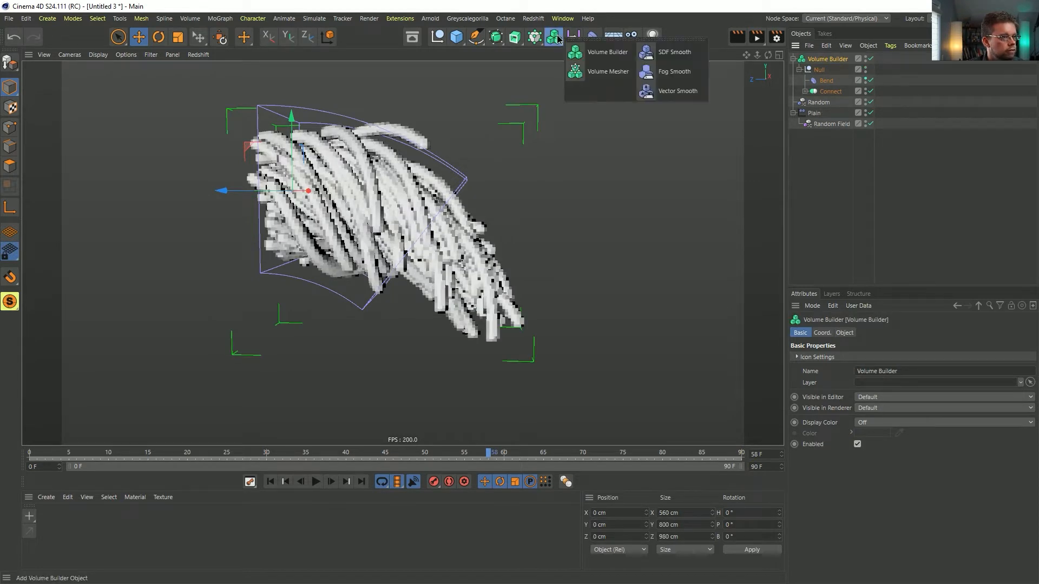
pyautogui.keyDown('alt'); pyautogui.click(608, 71); pyautogui.keyUp('alt')
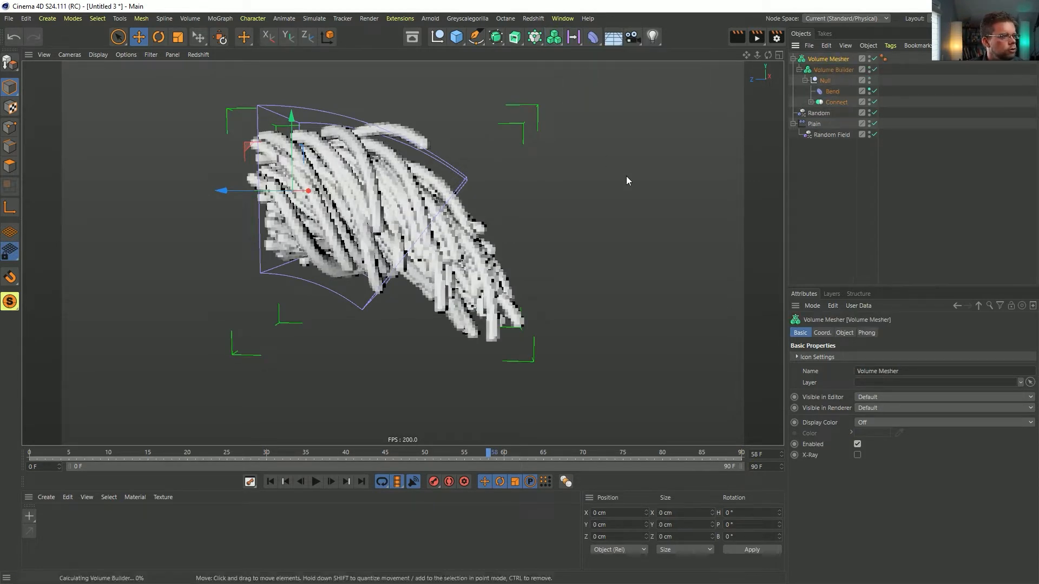
pyautogui.keyDown('alt'); pyautogui.moveTo(411, 235); pyautogui.dragTo(439, 238); pyautogui.keyUp('alt')
pyautogui.keyDown('alt'); pyautogui.moveTo(438, 238); pyautogui.dragTo(690, 254, button='right'); pyautogui.keyUp('alt')
# Step: Hide the Bend deformer's cage in the viewport and display the mesh with Gouraud Shading (Lines)
pyautogui.click(834, 70)
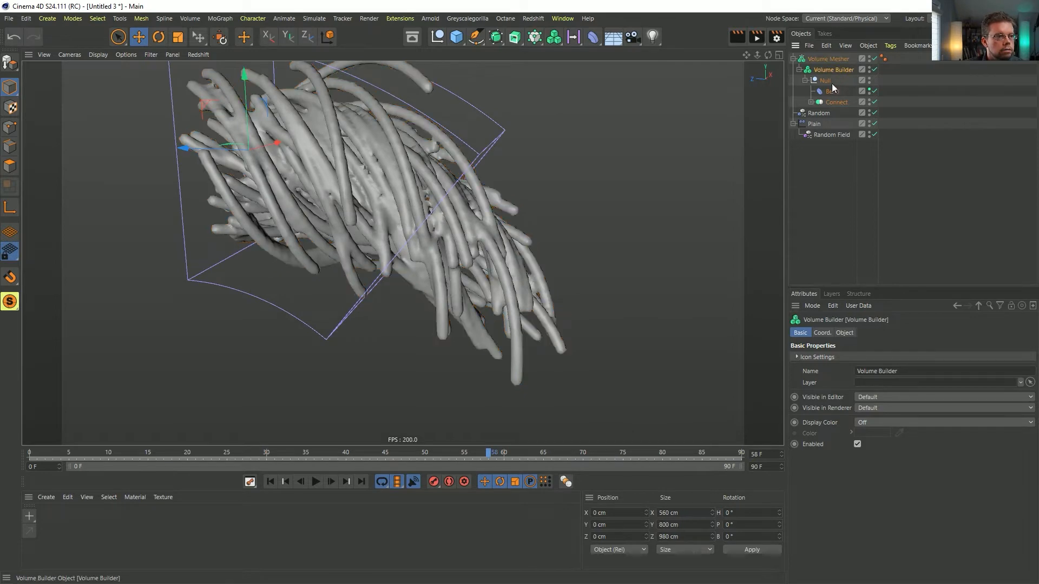
pyautogui.keyDown('alt'); pyautogui.moveTo(406, 247); pyautogui.dragTo(422, 240); pyautogui.keyUp('alt')
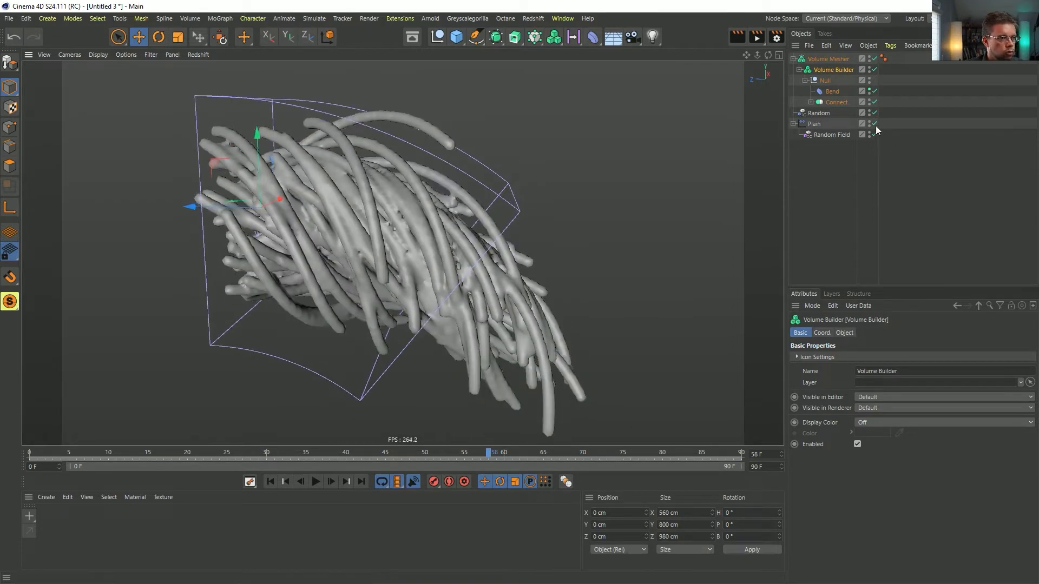
pyautogui.click(869, 89)
pyautogui.moveTo(440, 306)
pyautogui.keyDown('alt'); pyautogui.mouseDown()
pyautogui.moveTo(464, 230)
pyautogui.moveTo(361, 264)
pyautogui.moveTo(379, 260)
pyautogui.mouseUp(); pyautogui.keyUp('alt')
pyautogui.press('n')
pyautogui.press('b')
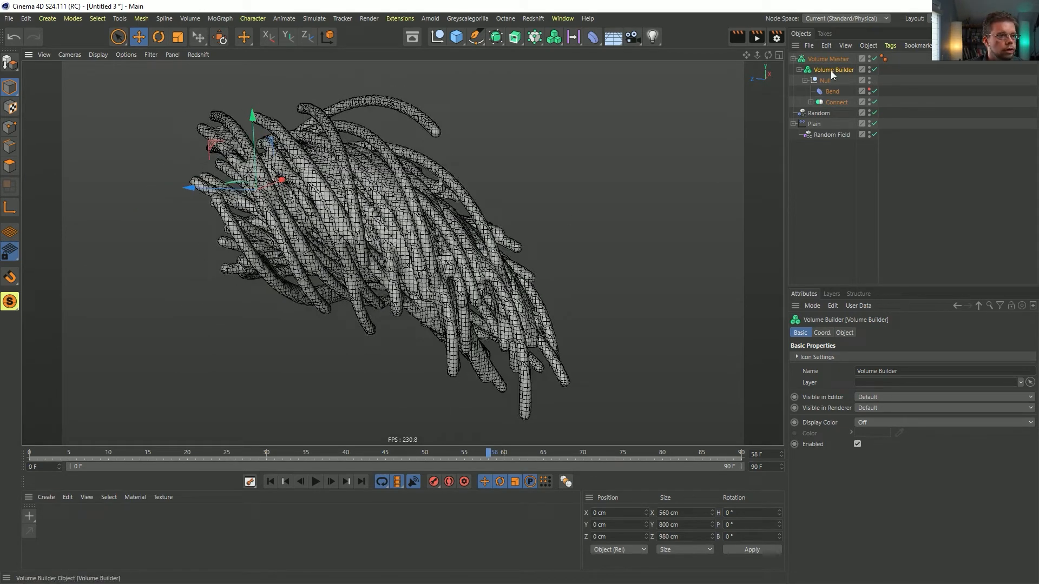
# Step: Set the Volume Builder's voxel size to 6 cm and its Null input to density 1 and radius 7 cm
pyautogui.click(846, 332)
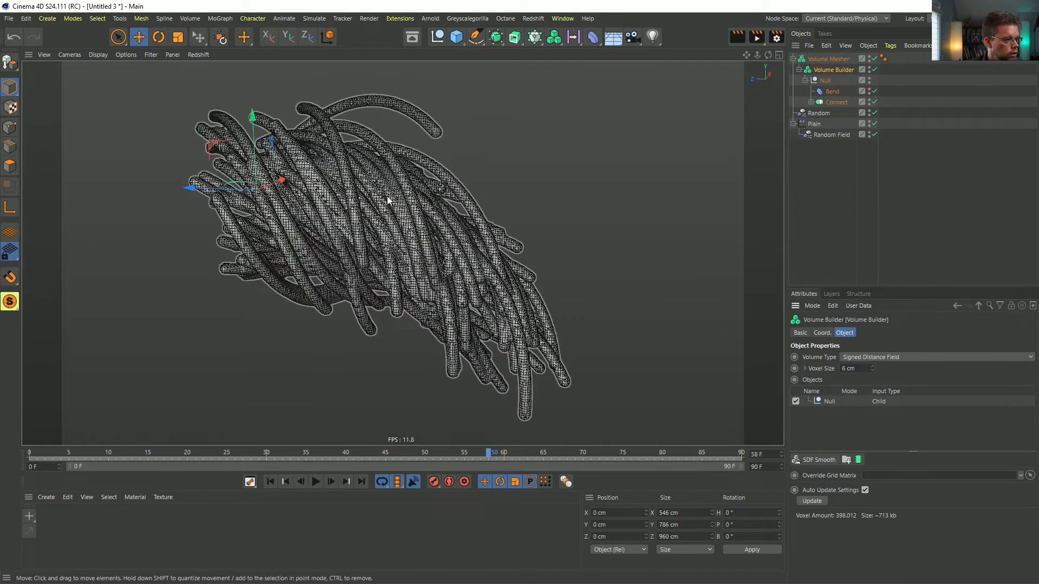
pyautogui.click(830, 401)
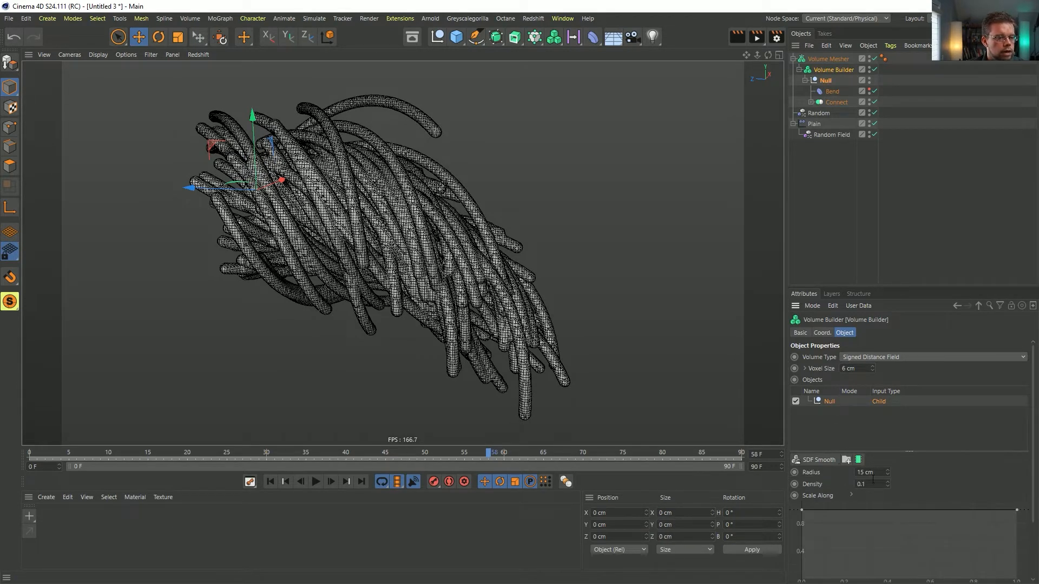
pyautogui.write('1')
pyautogui.press('Return')
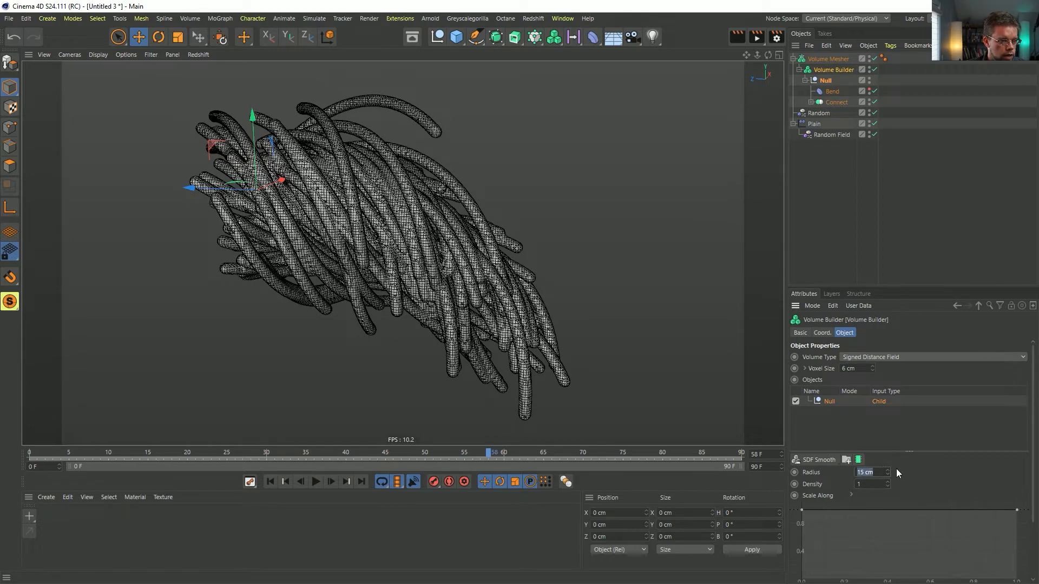
pyautogui.write('7')
pyautogui.press('Return')
# Step: Switch the viewport back to Gouraud Shading without the mesh lines
pyautogui.keyDown('alt'); pyautogui.moveTo(445, 272); pyautogui.dragTo(394, 236); pyautogui.keyUp('alt')
pyautogui.press('n')
pyautogui.press('a')
# Step: Inspect the meshed strands up close and compare them with The Crown opening credits video in the browser
pyautogui.keyDown('alt'); pyautogui.moveTo(460, 263); pyautogui.dragTo(497, 341); pyautogui.keyUp('alt')
pyautogui.moveTo(498, 291)
pyautogui.keyDown('alt'); pyautogui.mouseDown()
pyautogui.moveTo(460, 284)
pyautogui.moveTo(504, 290)
pyautogui.mouseUp(); pyautogui.keyUp('alt')
pyautogui.scroll(2, 505, 289)
pyautogui.keyDown('alt'); pyautogui.moveTo(504, 290); pyautogui.dragTo(512, 240, button='middle'); pyautogui.keyUp('alt')
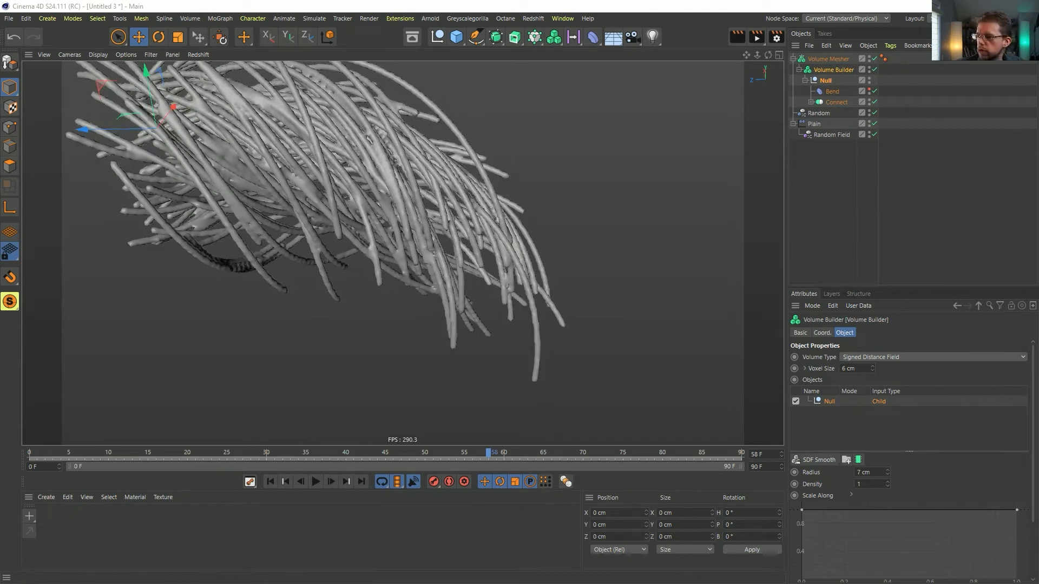
pyautogui.hotkey('alt', 'Tab')
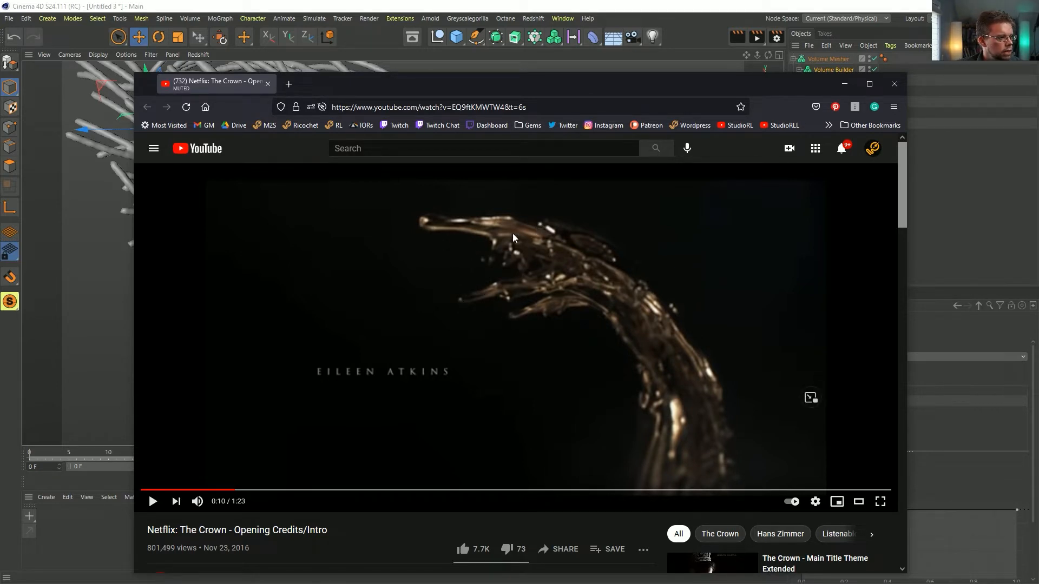
pyautogui.hotkey('alt', 'Tab')
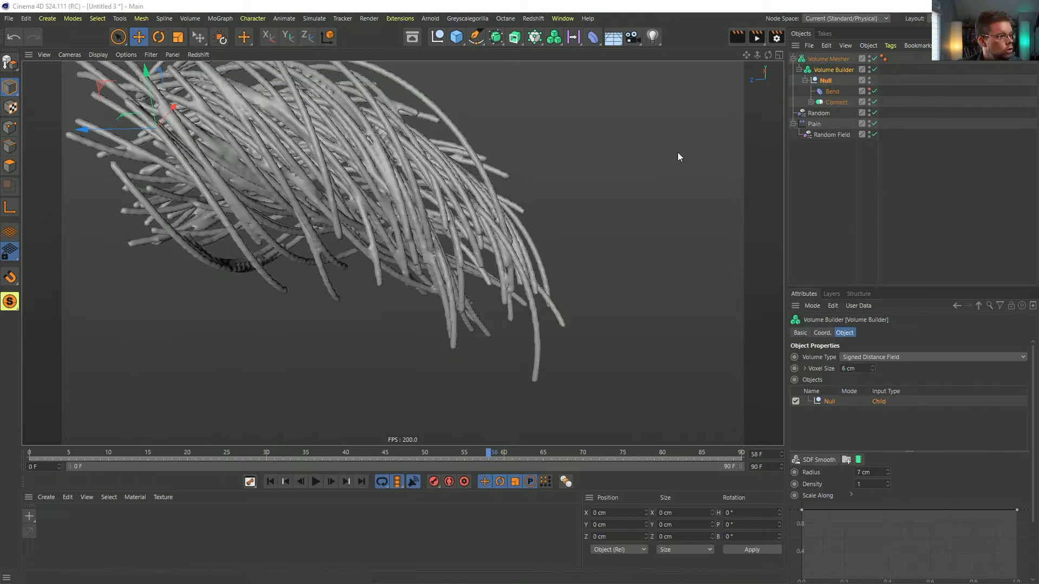
# Step: Set the clone count of the Cloner holding the two MoSplines to about 50
pyautogui.click(811, 101)
pyautogui.click(841, 113)
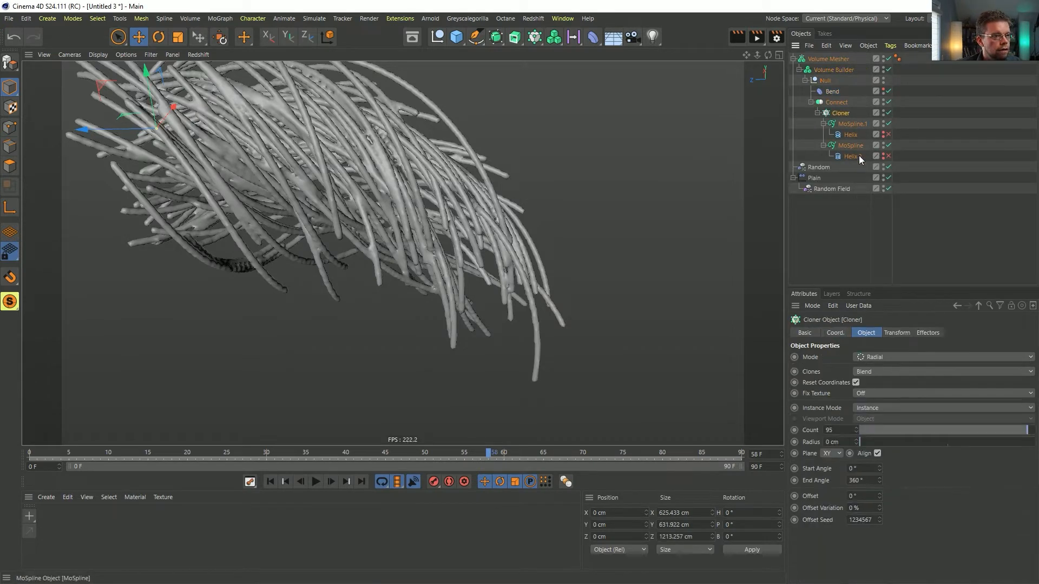
pyautogui.click(949, 431)
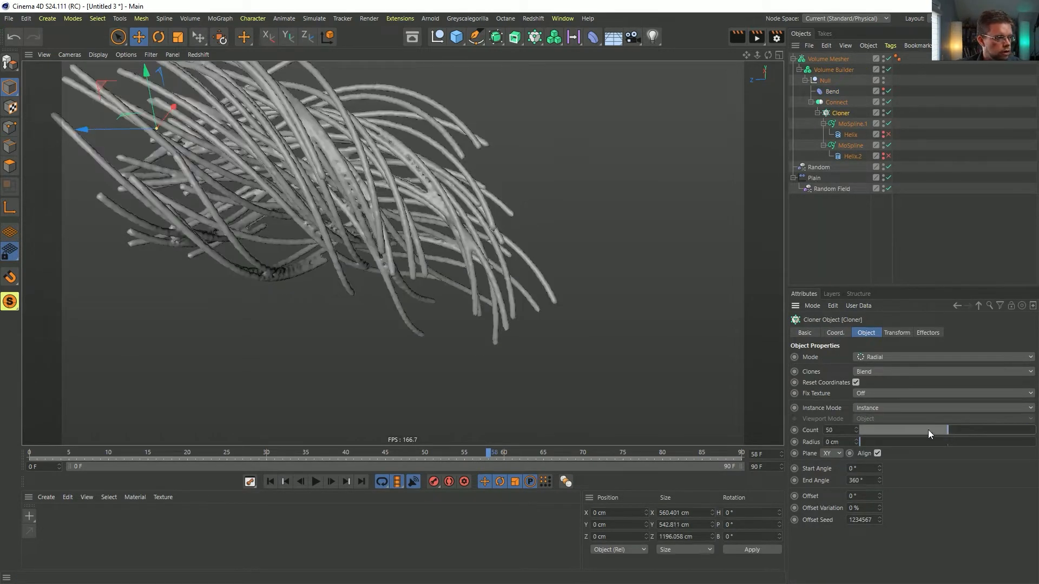
pyautogui.click(944, 430)
pyautogui.keyDown('alt'); pyautogui.moveTo(435, 199); pyautogui.dragTo(401, 216); pyautogui.keyUp('alt')
# Step: Set the Volume Builder's voxel size to 10 cm and the Null input's radius to 11 cm
pyautogui.click(828, 70)
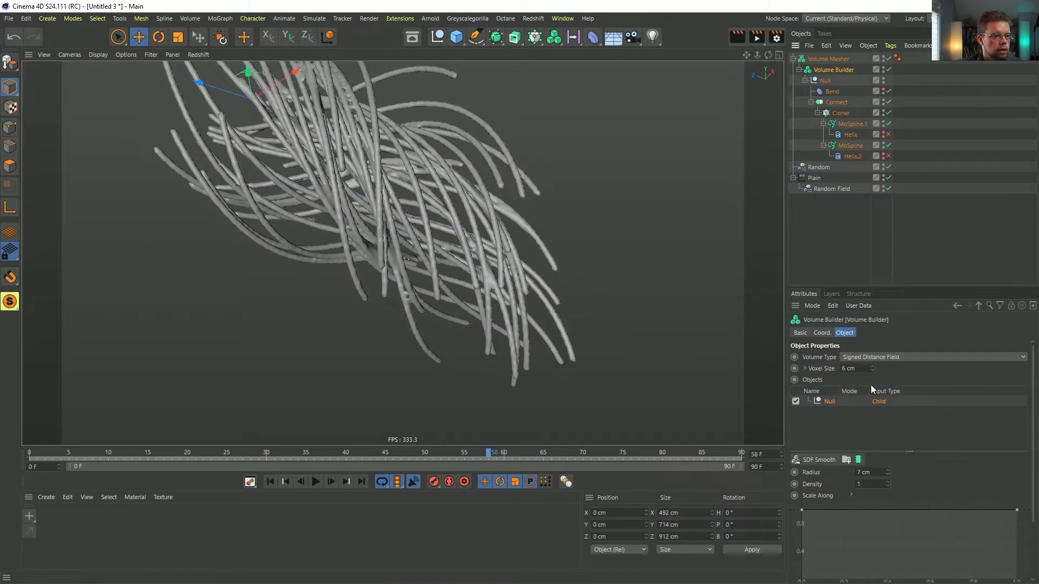
pyautogui.write('10')
pyautogui.press('Return')
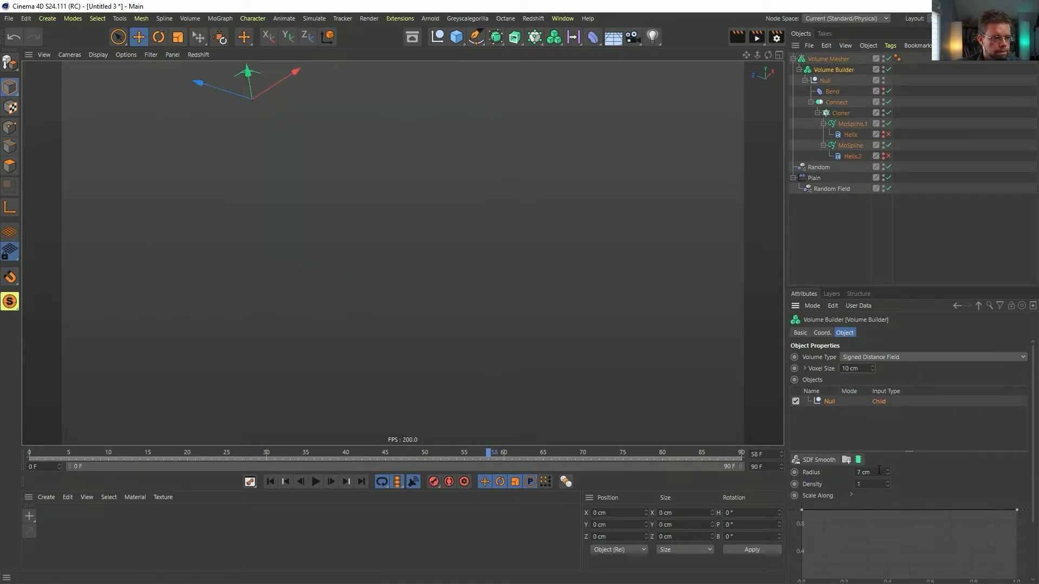
pyautogui.write('11')
pyautogui.press('Return')
pyautogui.keyDown('alt'); pyautogui.moveTo(401, 219); pyautogui.dragTo(495, 193); pyautogui.keyUp('alt')
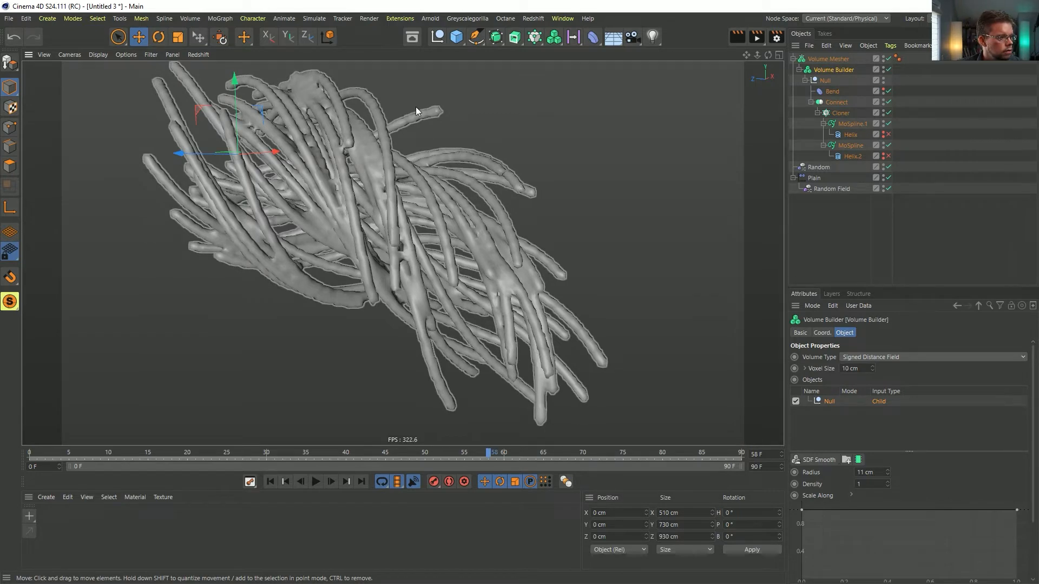
pyautogui.keyDown('alt'); pyautogui.moveTo(553, 293); pyautogui.dragTo(550, 303); pyautogui.keyUp('alt')
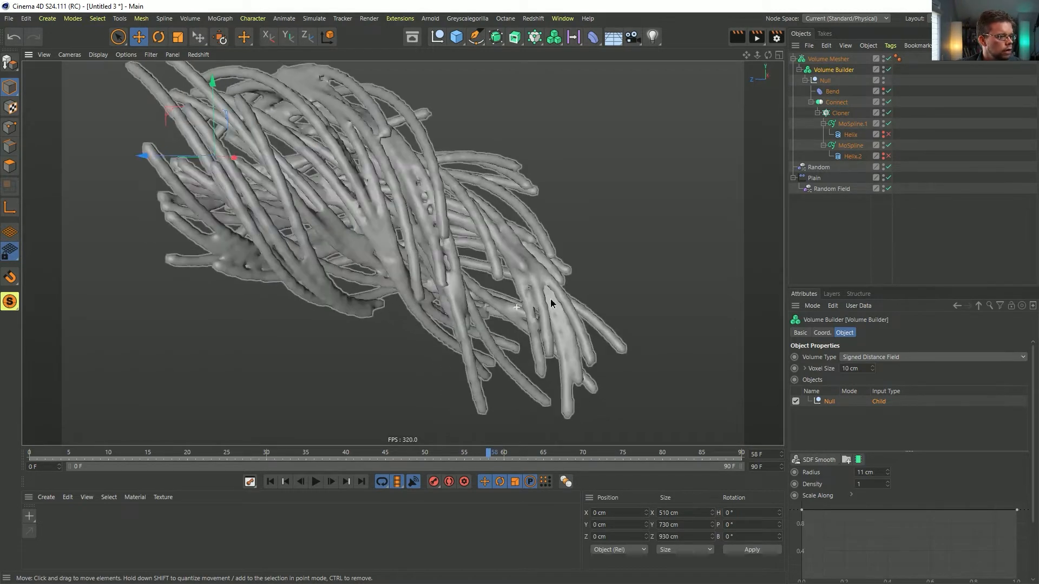
pyautogui.keyDown('alt'); pyautogui.moveTo(529, 207); pyautogui.dragTo(453, 235); pyautogui.keyUp('alt')
# Step: Add a Sphere and make it the child of a new Cloner
pyautogui.click(457, 37)
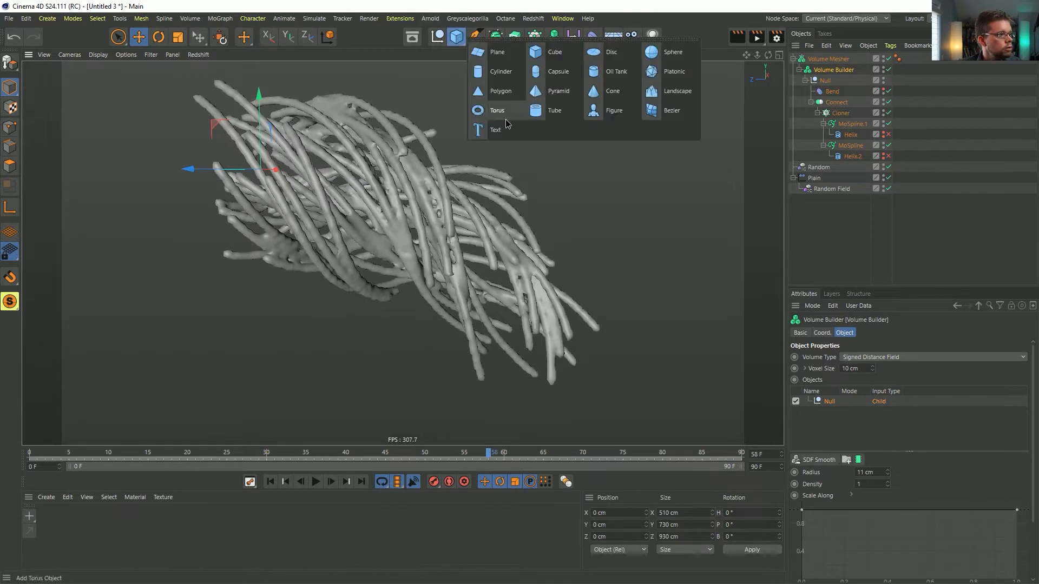
pyautogui.click(654, 52)
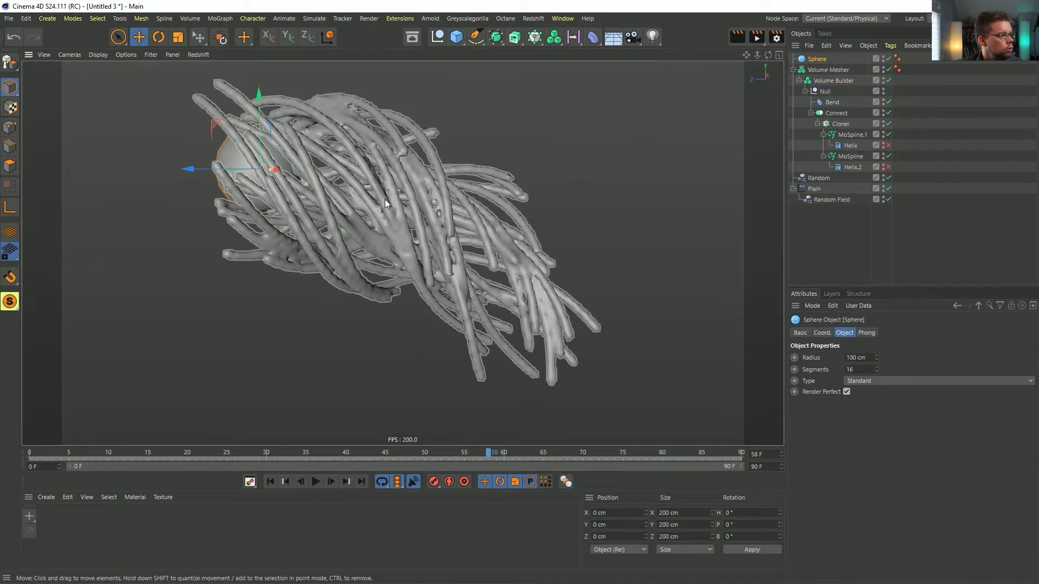
pyautogui.keyDown('alt'); pyautogui.moveTo(385, 199); pyautogui.dragTo(465, 184); pyautogui.keyUp('alt')
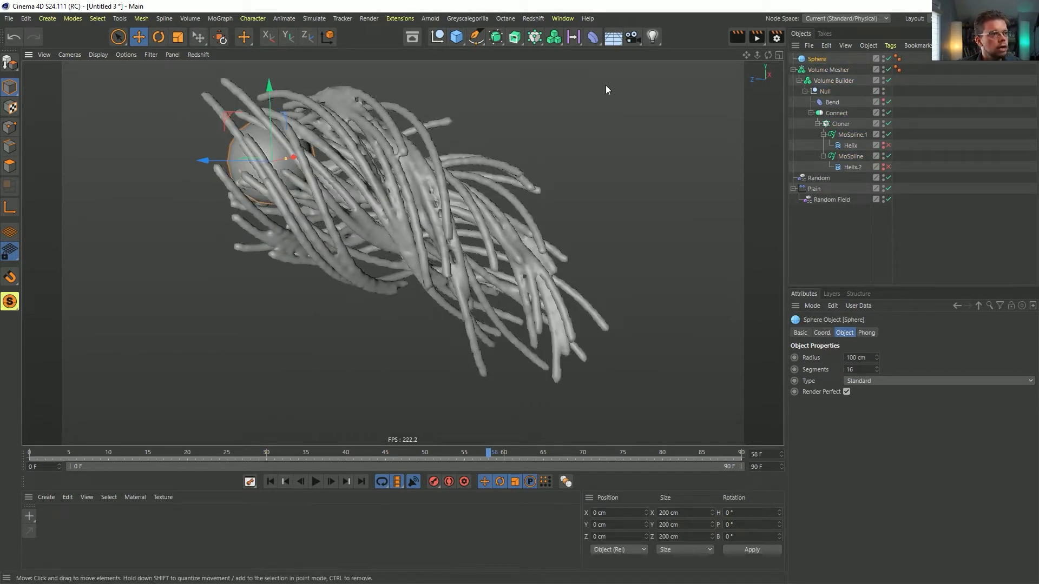
pyautogui.keyDown('alt'); pyautogui.click(537, 37); pyautogui.keyUp('alt')
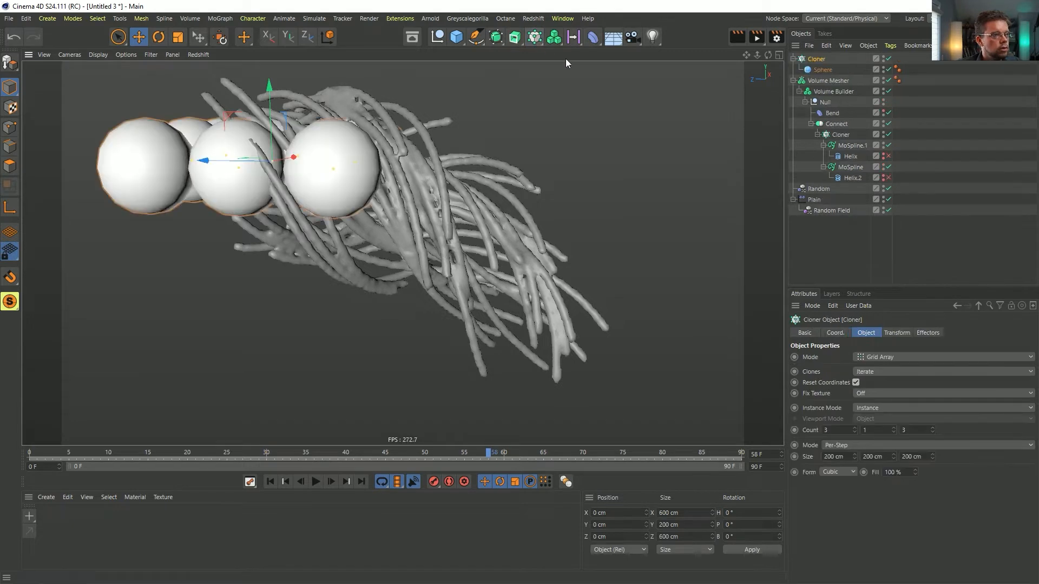
# Step: Set the sphere Cloner's mode to Object and assign the Connect object as its distribution object
pyautogui.click(905, 359)
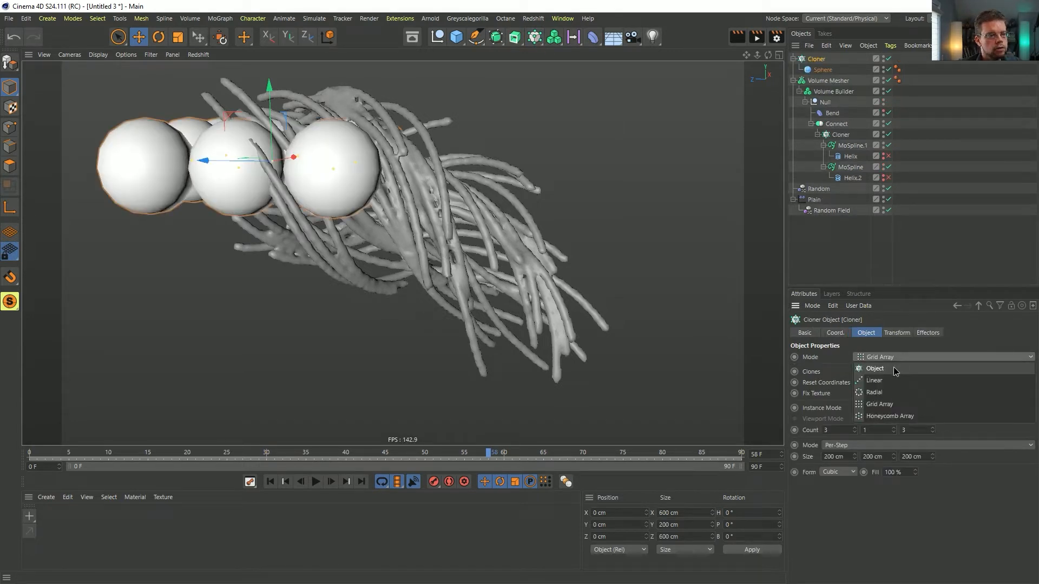
pyautogui.click(893, 372)
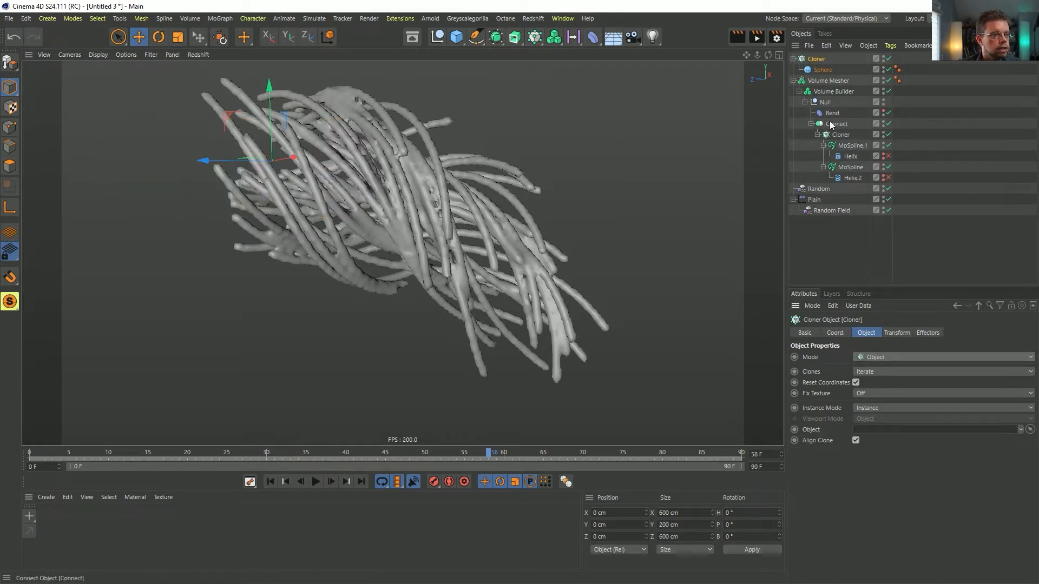
pyautogui.moveTo(835, 125); pyautogui.dragTo(882, 431)
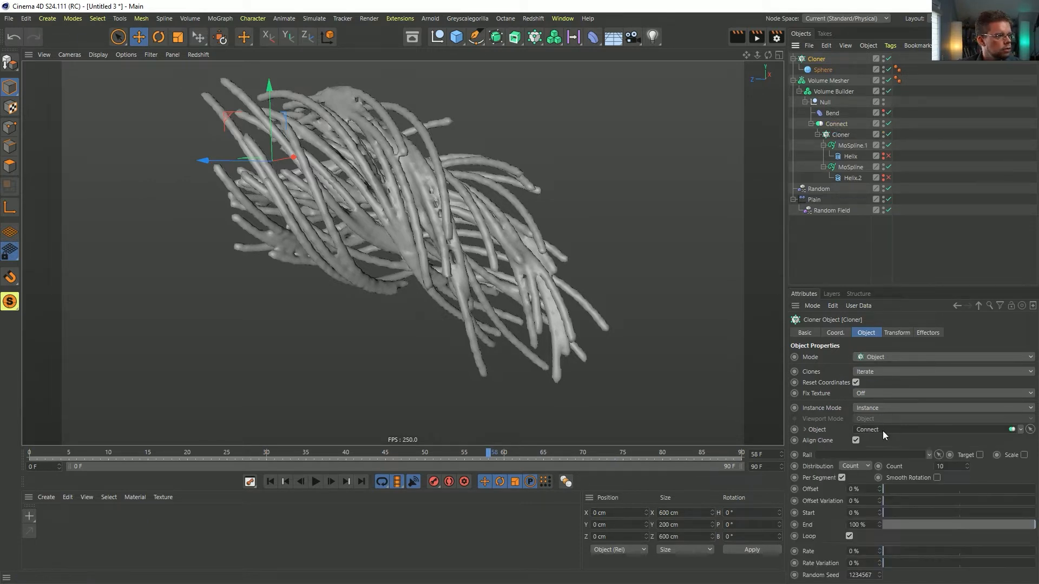
pyautogui.moveTo(420, 215)
pyautogui.keyDown('alt'); pyautogui.mouseDown()
pyautogui.moveTo(519, 218)
pyautogui.moveTo(405, 212)
pyautogui.mouseUp(); pyautogui.keyUp('alt')
pyautogui.scroll(-4, 433, 222)
pyautogui.keyDown('alt'); pyautogui.moveTo(433, 222); pyautogui.dragTo(486, 206, button='right'); pyautogui.keyUp('alt')
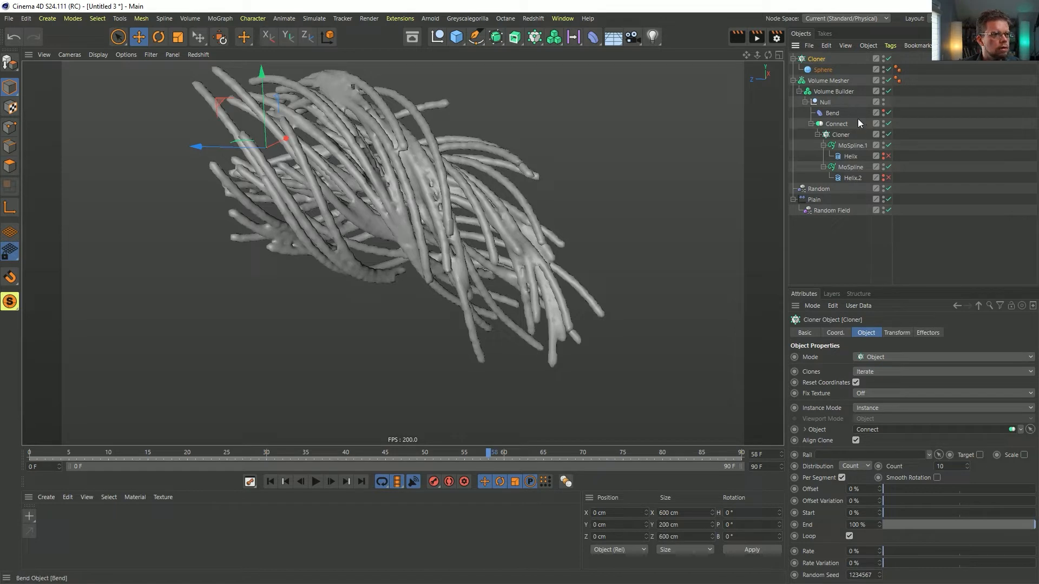
# Step: Wrap the Null holding the Bend and inner Connect in a new Connect object with Weld disabled
pyautogui.click(824, 102)
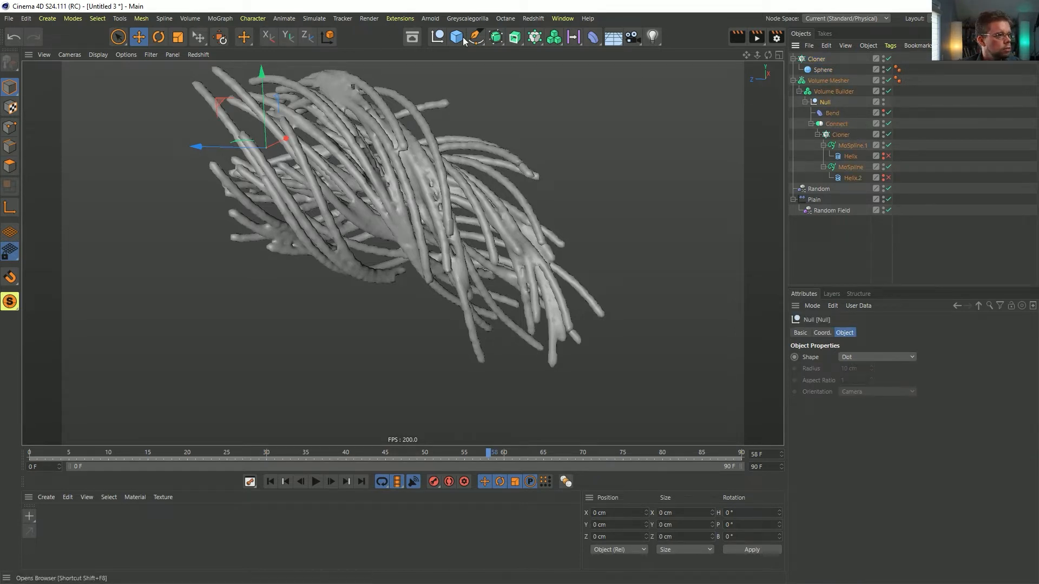
pyautogui.click(496, 37)
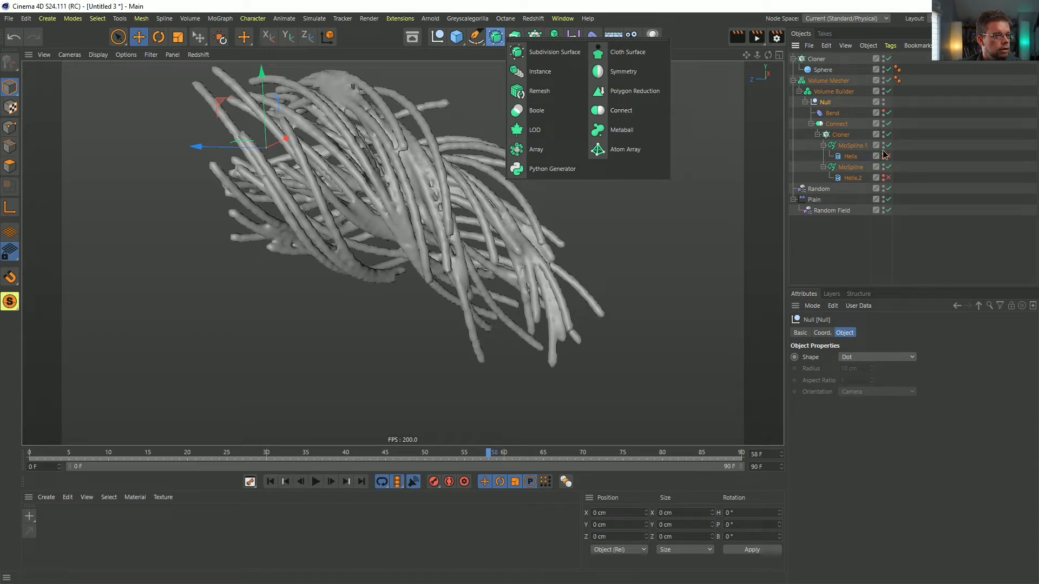
pyautogui.moveTo(828, 112); pyautogui.dragTo(845, 129)
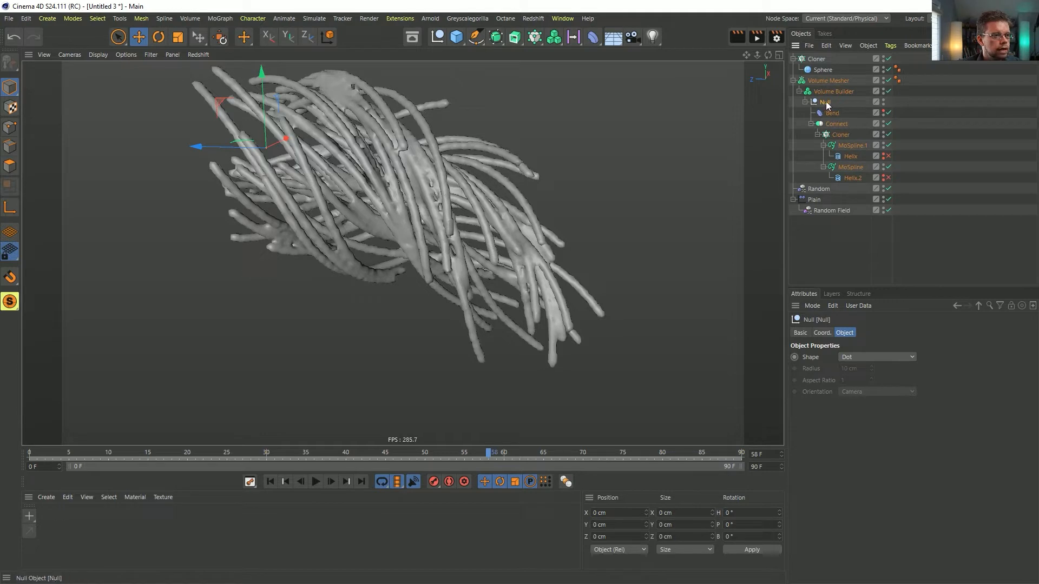
pyautogui.click(496, 37)
pyautogui.keyDown('alt'); pyautogui.click(628, 113); pyautogui.keyUp('alt')
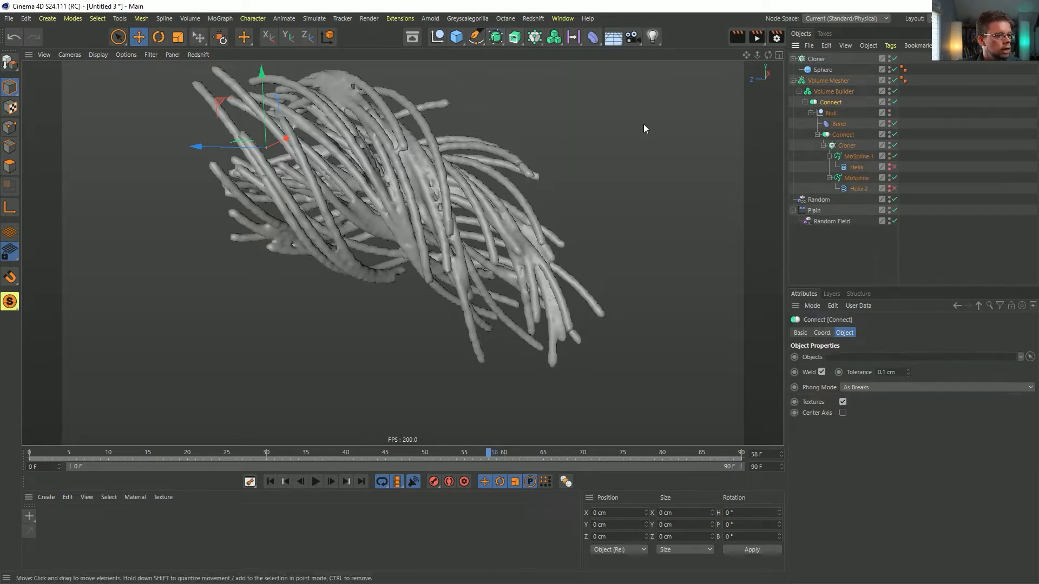
pyautogui.click(821, 371)
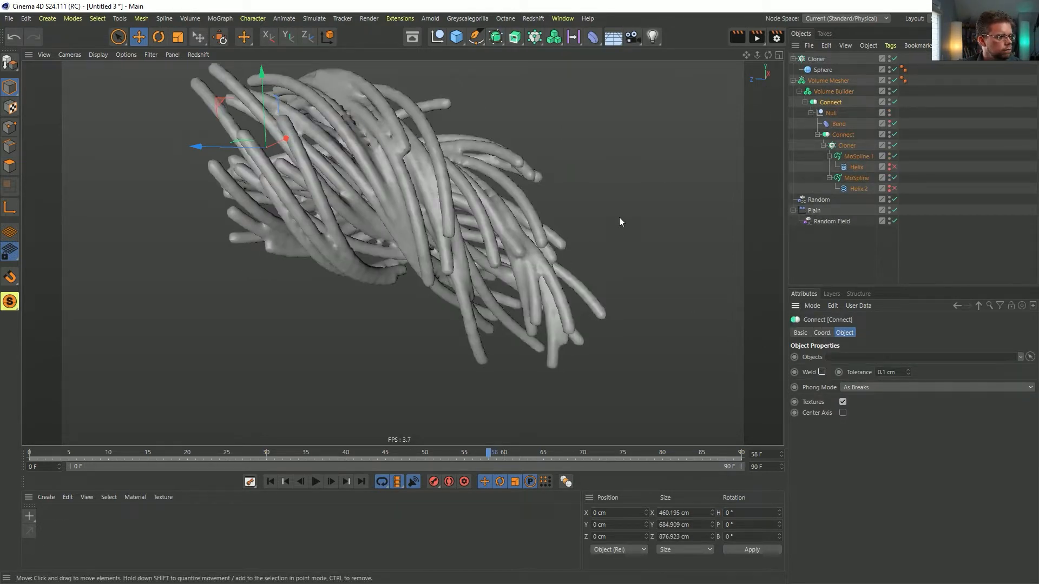
# Step: Assign the new outer Connect object as the sphere Cloner's distribution object
pyautogui.click(819, 93)
pyautogui.click(817, 59)
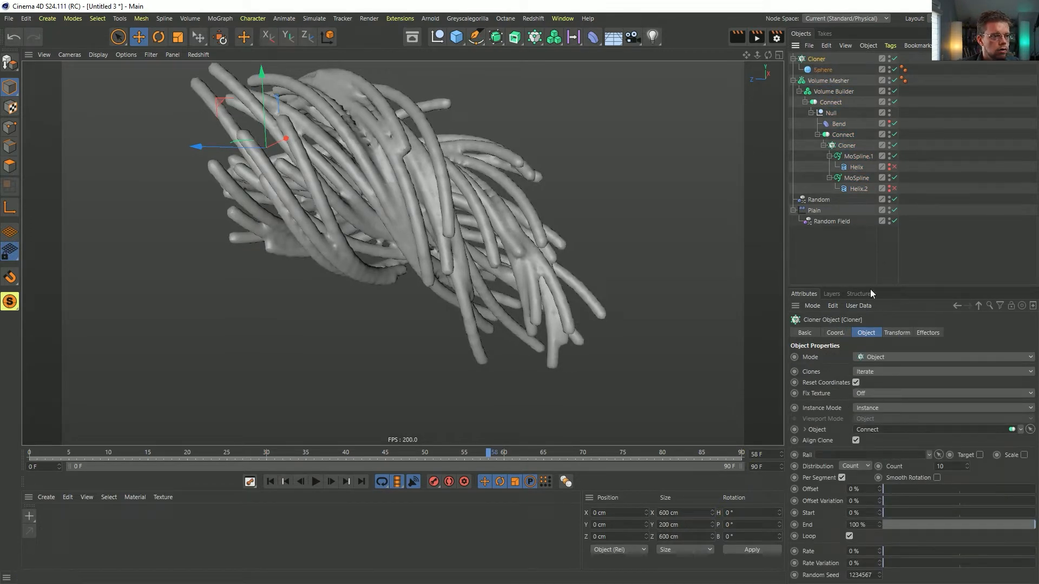
pyautogui.moveTo(830, 102); pyautogui.dragTo(890, 429)
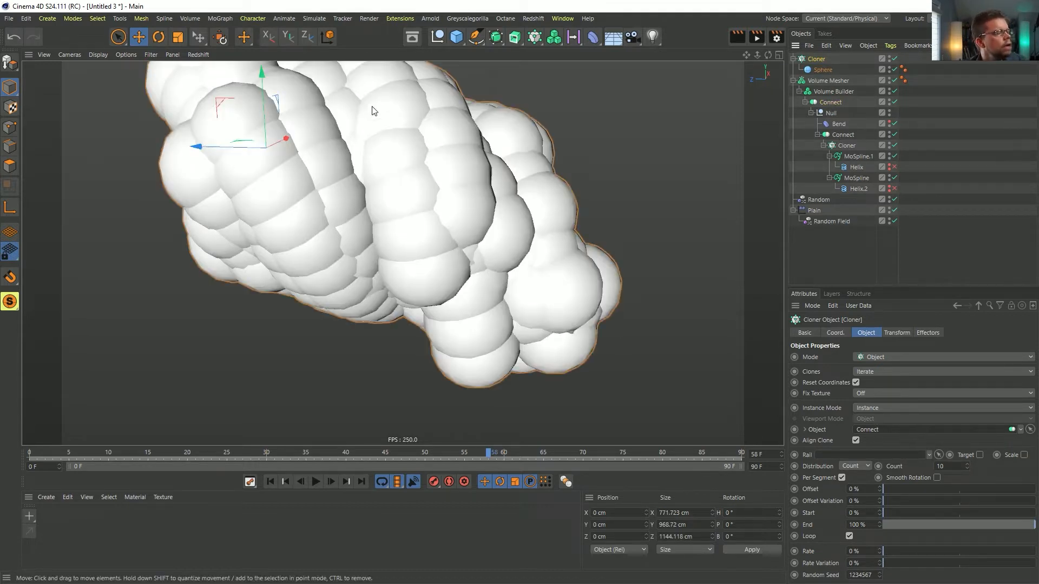
pyautogui.keyDown('alt'); pyautogui.moveTo(331, 146); pyautogui.dragTo(356, 189); pyautogui.keyUp('alt')
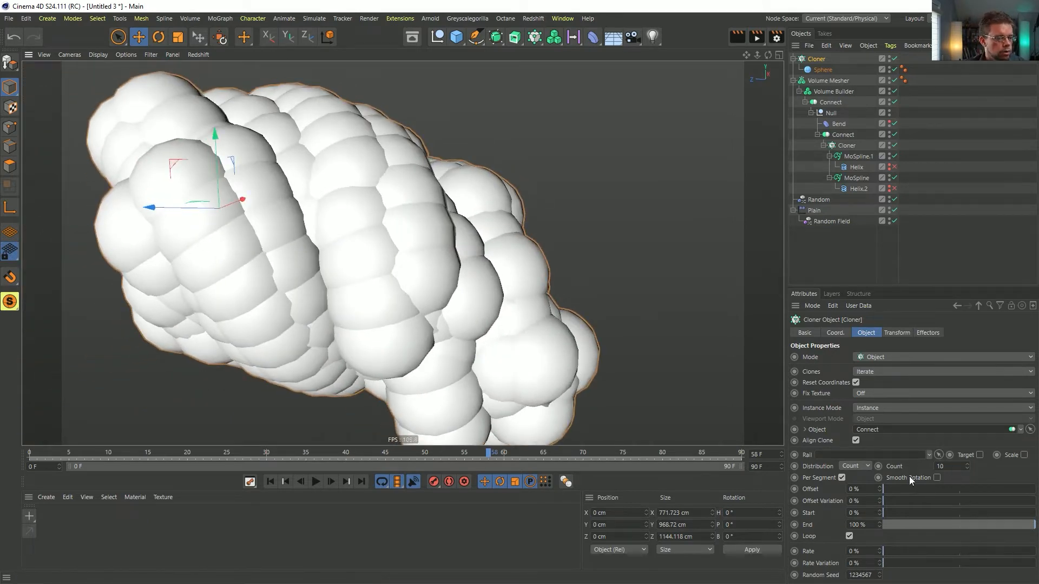
# Step: Set the sphere Cloner's count to 1, disable Loop and set its offset to 100% so spheres sit at the strand ends
pyautogui.moveTo(952, 466); pyautogui.dragTo(938, 481)
pyautogui.write('1')
pyautogui.press('Return')
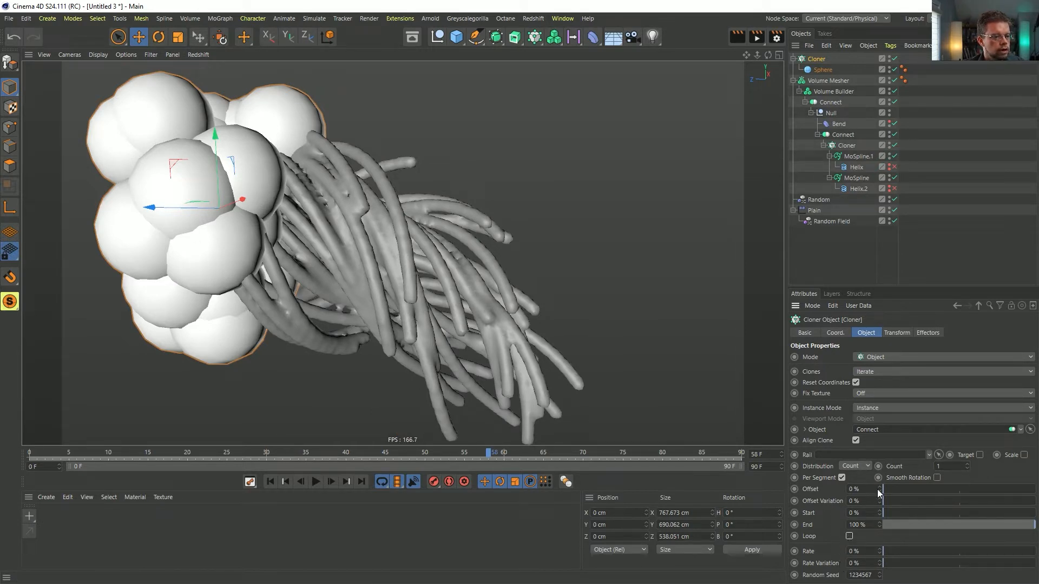
pyautogui.moveTo(884, 490); pyautogui.dragTo(1034, 489)
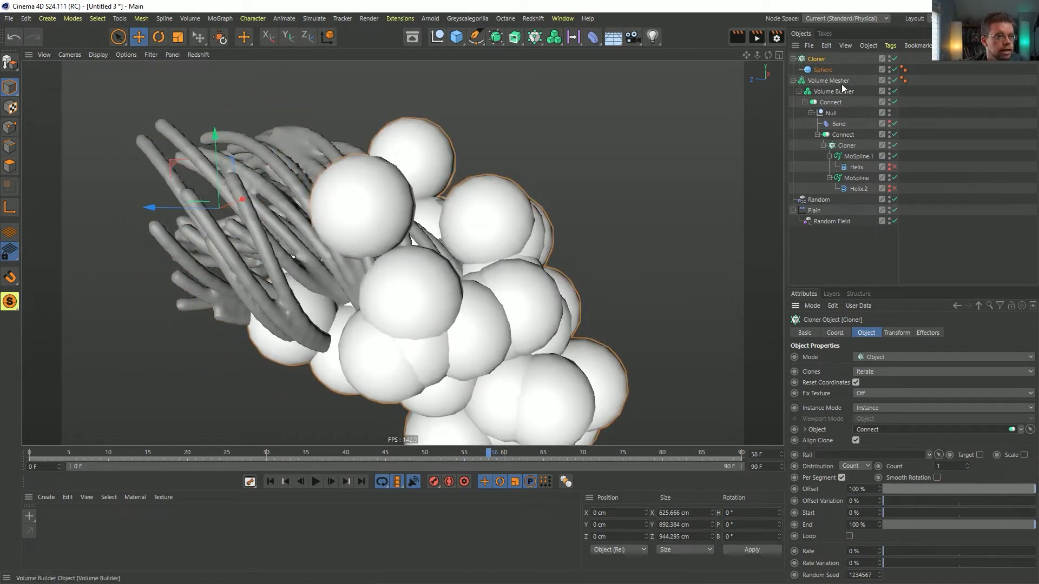
# Step: Scale the Sphere down to slightly thicker than the strands and move its Cloner into the Volume Builder above the outer Connect
pyautogui.click(823, 71)
pyautogui.press('t')
pyautogui.moveTo(590, 190); pyautogui.dragTo(436, 360)
pyautogui.keyDown('alt'); pyautogui.moveTo(497, 306); pyautogui.dragTo(488, 311); pyautogui.keyUp('alt')
pyautogui.moveTo(817, 58); pyautogui.dragTo(840, 96)
pyautogui.click(837, 71)
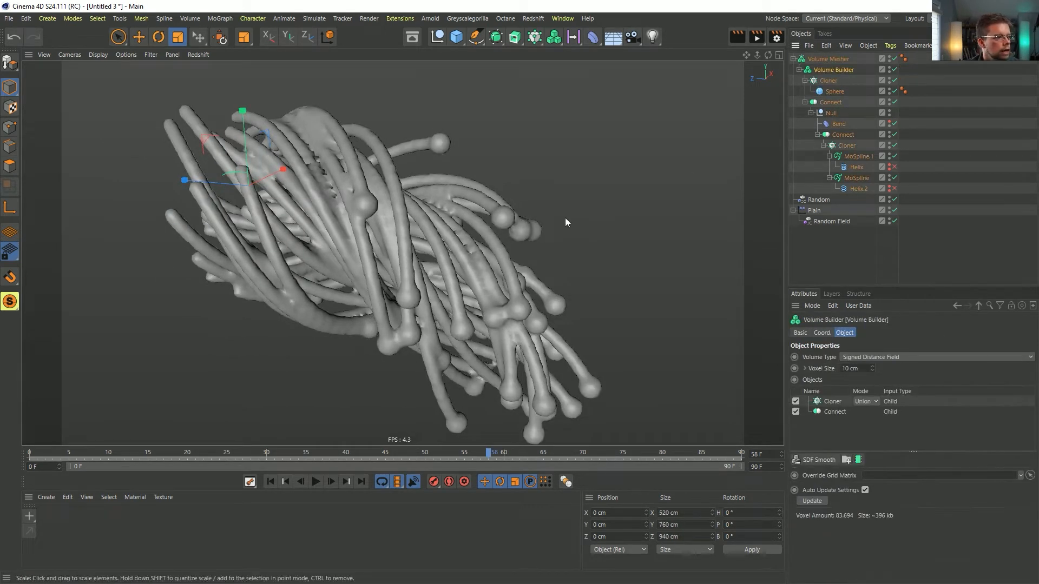
pyautogui.keyDown('alt'); pyautogui.moveTo(565, 218); pyautogui.dragTo(436, 290); pyautogui.keyUp('alt')
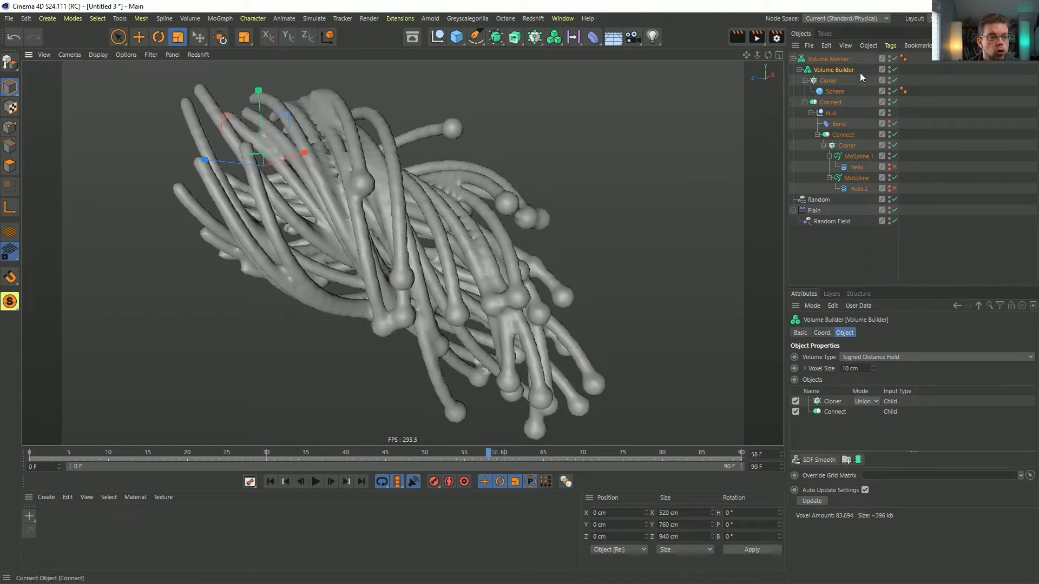
# Step: Try an SDF Smooth filter in the Volume Builder, reduce its strength to 0% and delete it
pyautogui.click(814, 460)
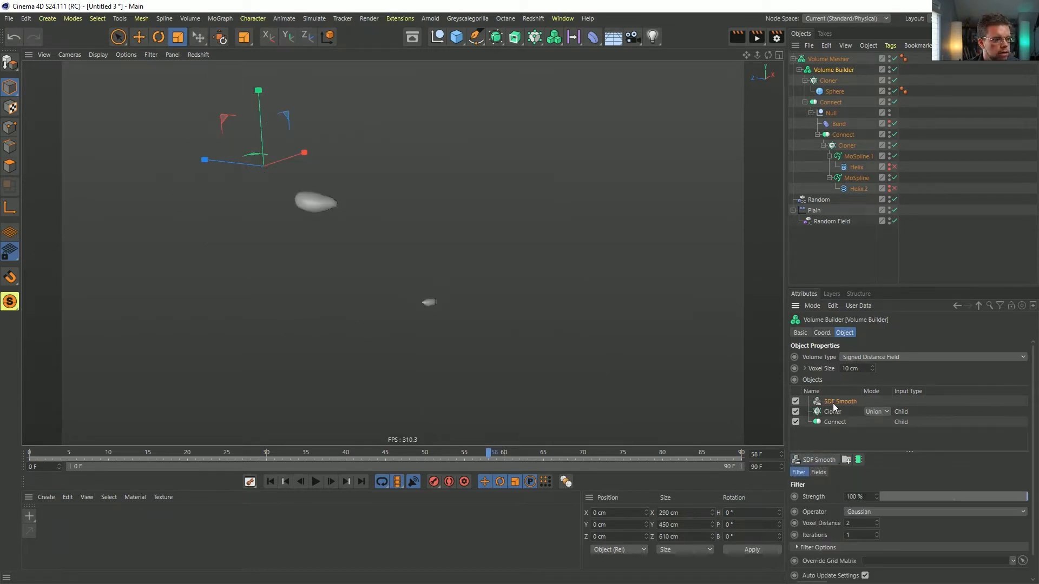
pyautogui.moveTo(989, 497); pyautogui.dragTo(878, 501)
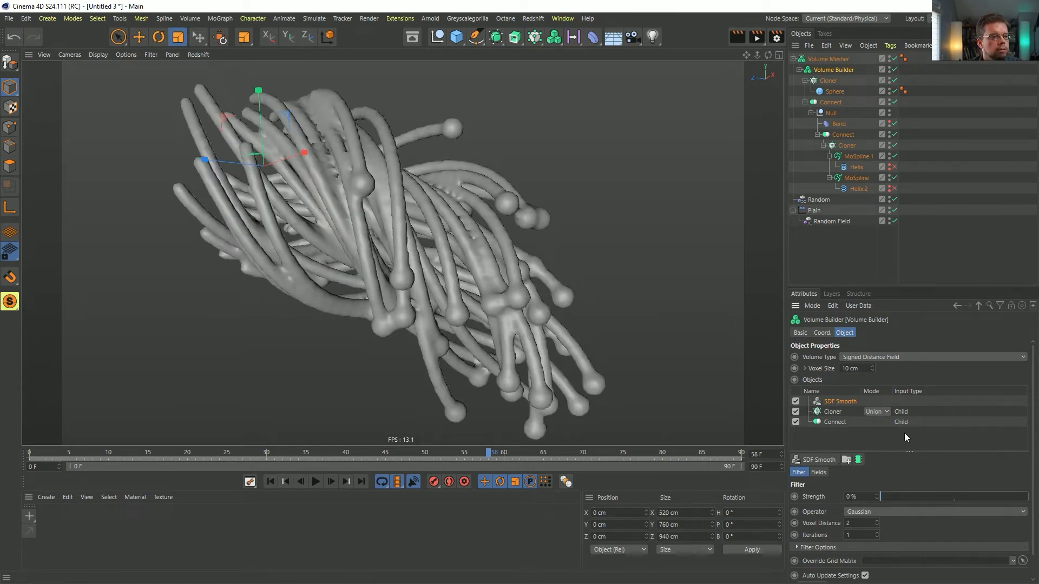
pyautogui.press('Delete')
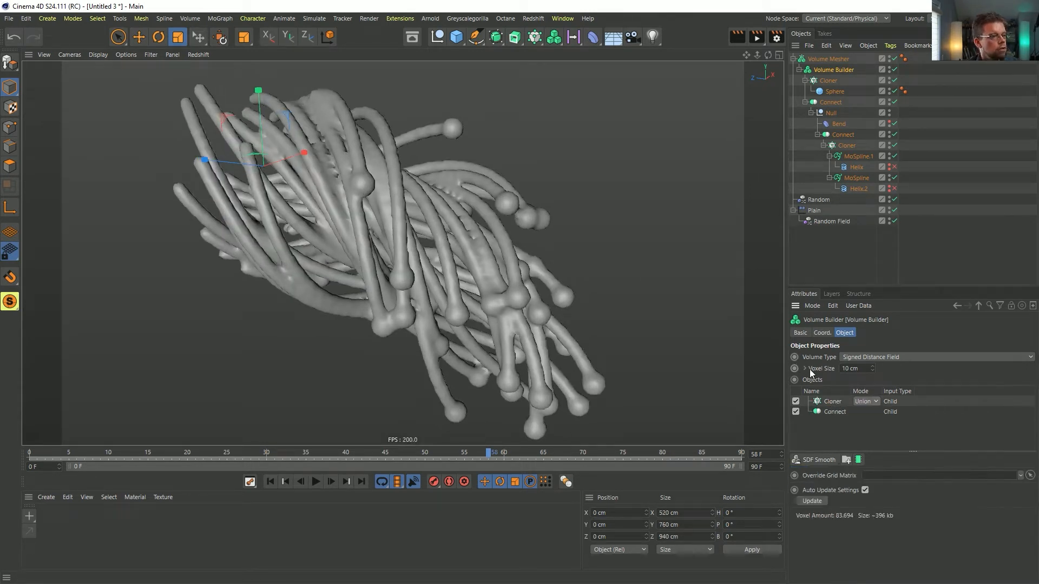
# Step: Add a Smoothing deformer as a child of the Volume Mesher above the Volume Builder and inspect the smoothed strands
pyautogui.click(593, 37)
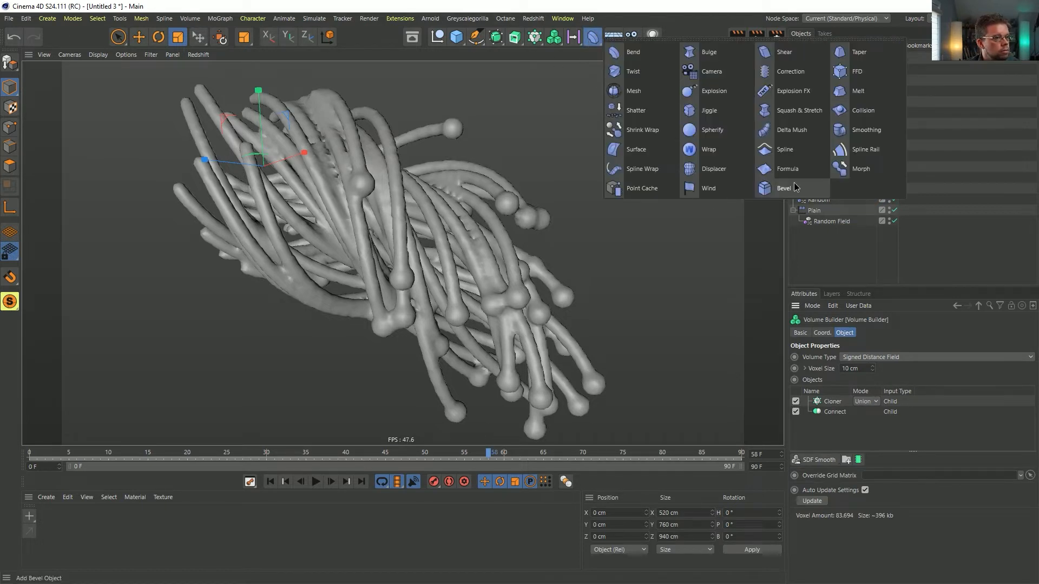
pyautogui.click(863, 130)
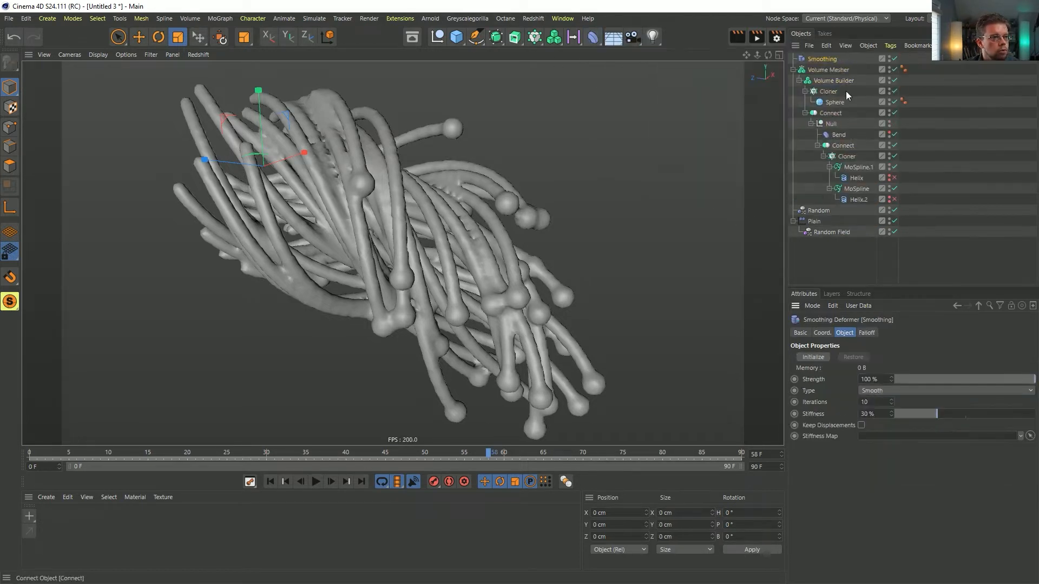
pyautogui.moveTo(837, 74); pyautogui.dragTo(839, 71)
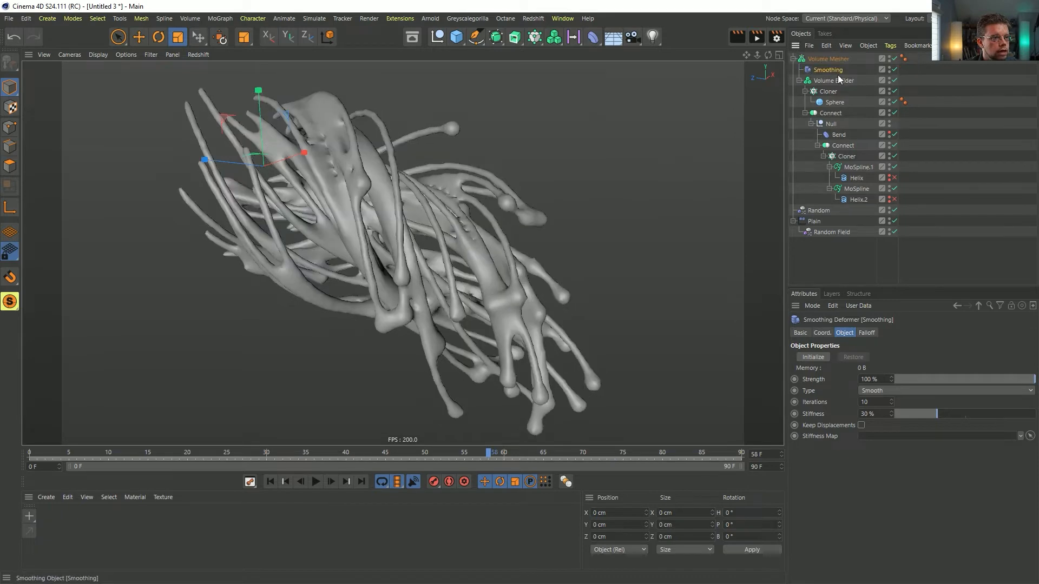
pyautogui.moveTo(489, 256)
pyautogui.keyDown('alt'); pyautogui.mouseDown()
pyautogui.moveTo(580, 201)
pyautogui.moveTo(477, 245)
pyautogui.moveTo(486, 240)
pyautogui.mouseUp(); pyautogui.keyUp('alt')
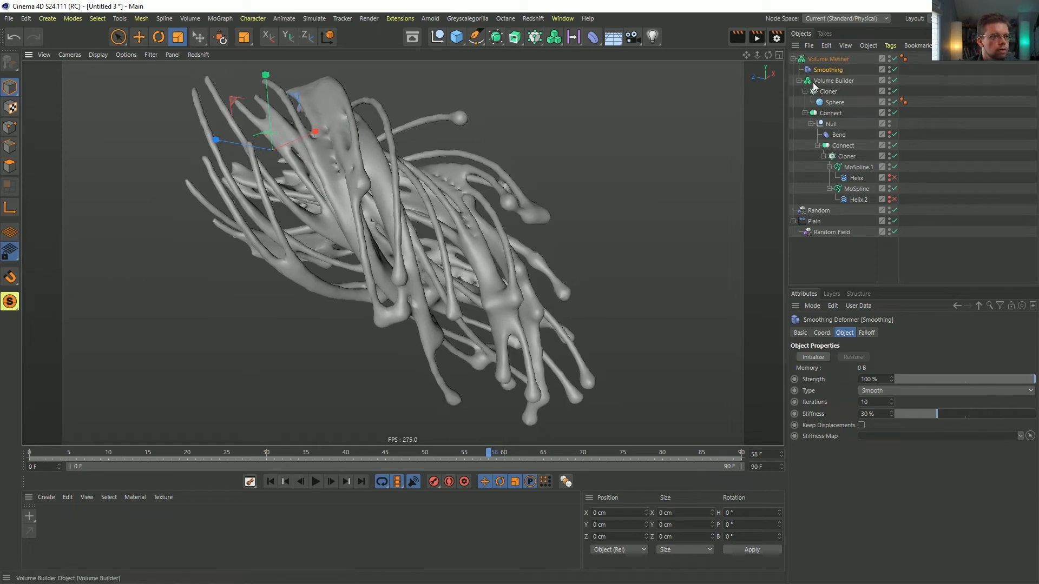
pyautogui.keyDown('alt'); pyautogui.moveTo(462, 180); pyautogui.dragTo(452, 193); pyautogui.keyUp('alt')
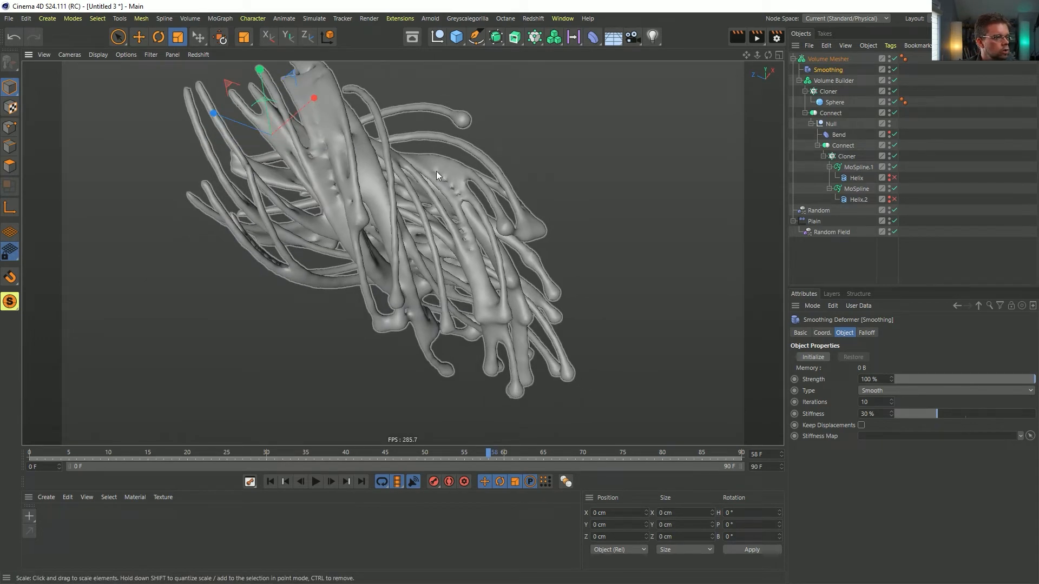
pyautogui.scroll(5, 450, 194)
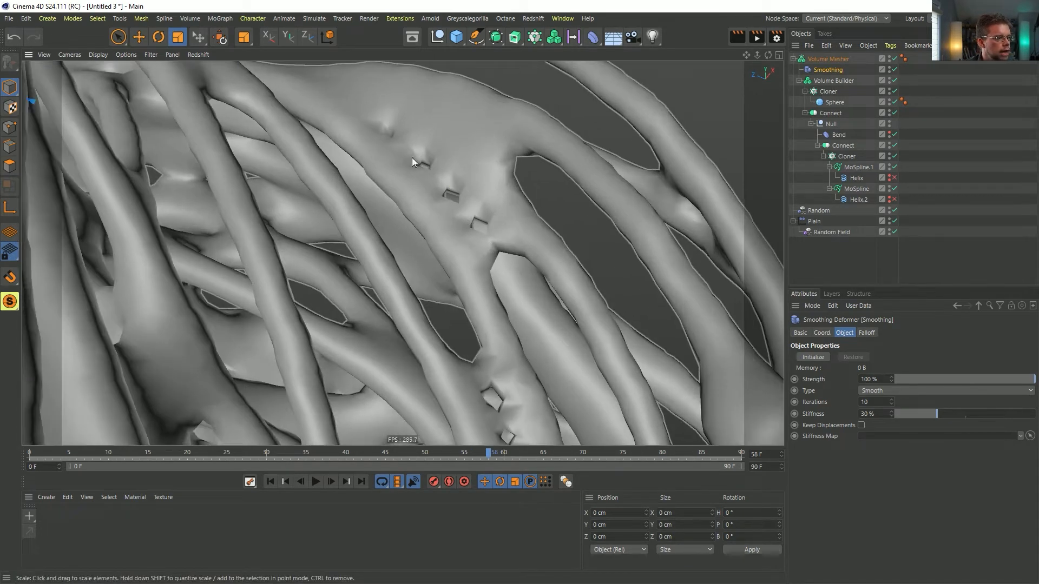
pyautogui.scroll(-10, 411, 157)
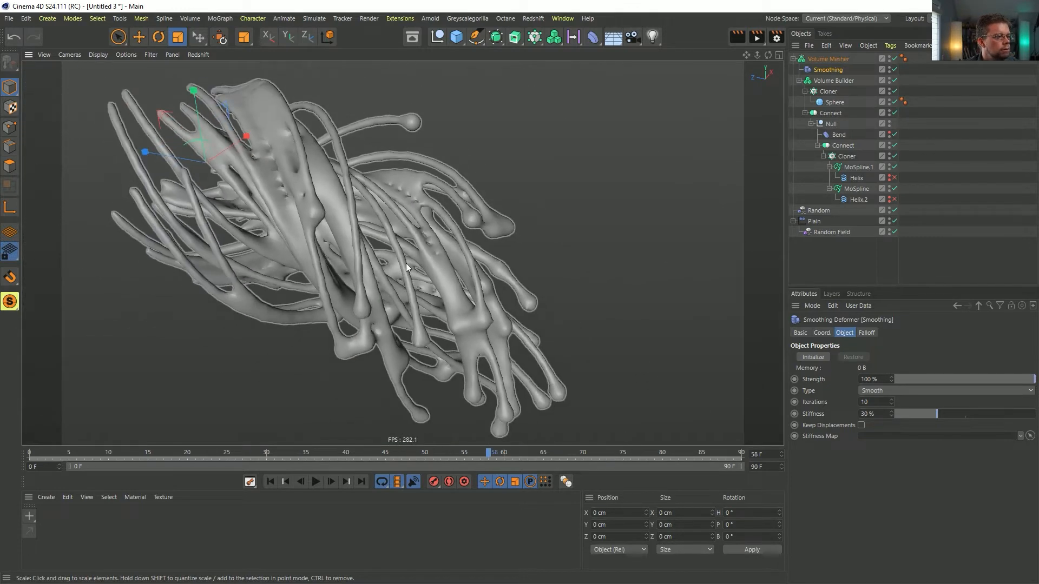
pyautogui.keyDown('alt'); pyautogui.moveTo(406, 263); pyautogui.dragTo(449, 238); pyautogui.keyUp('alt')
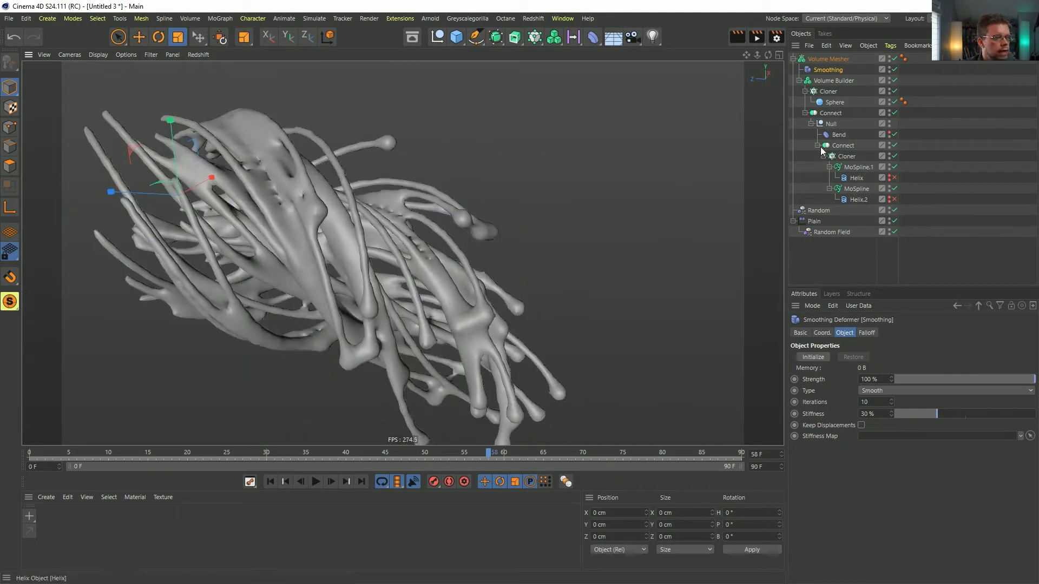
# Step: Set the Smoothing deformer's stiffness to 0% and its iterations to 31
pyautogui.moveTo(923, 417); pyautogui.dragTo(890, 416)
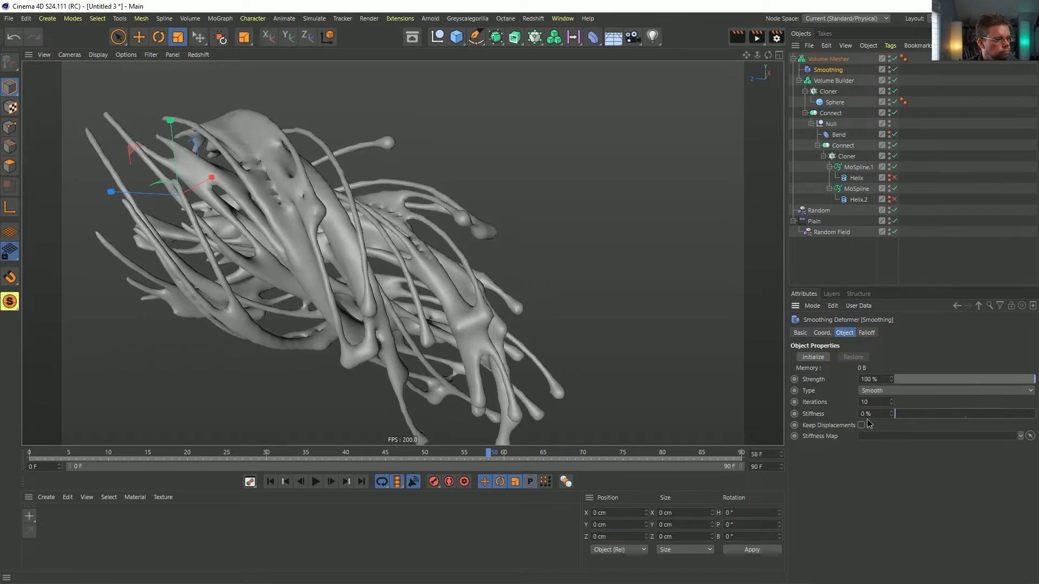
pyautogui.moveTo(386, 140)
pyautogui.keyDown('alt'); pyautogui.mouseDown()
pyautogui.moveTo(424, 149)
pyautogui.moveTo(378, 162)
pyautogui.moveTo(383, 143)
pyautogui.mouseUp(); pyautogui.keyUp('alt')
pyautogui.keyDown('alt'); pyautogui.moveTo(382, 143); pyautogui.dragTo(418, 153, button='right'); pyautogui.keyUp('alt')
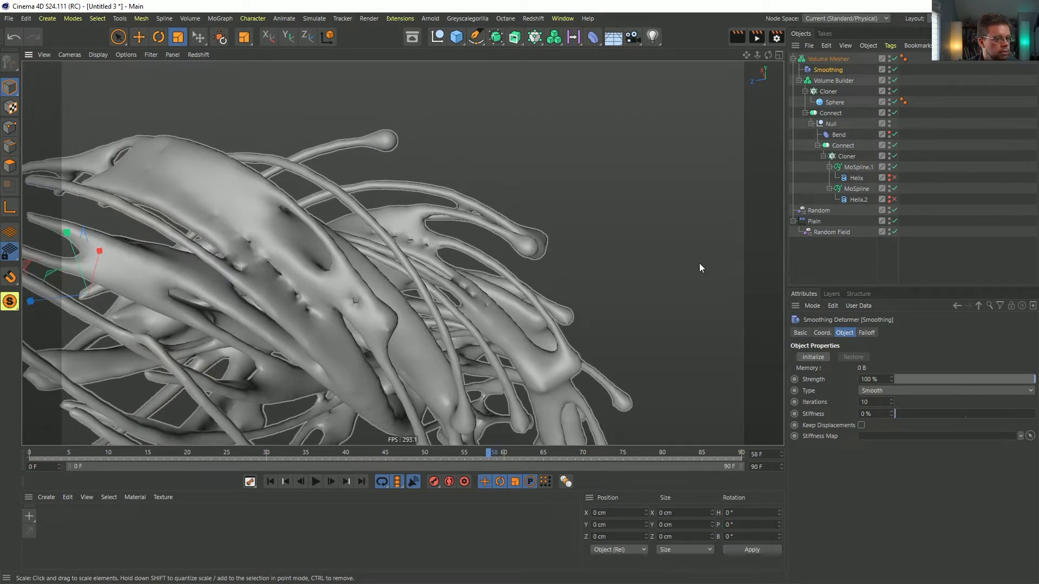
pyautogui.click(892, 404)
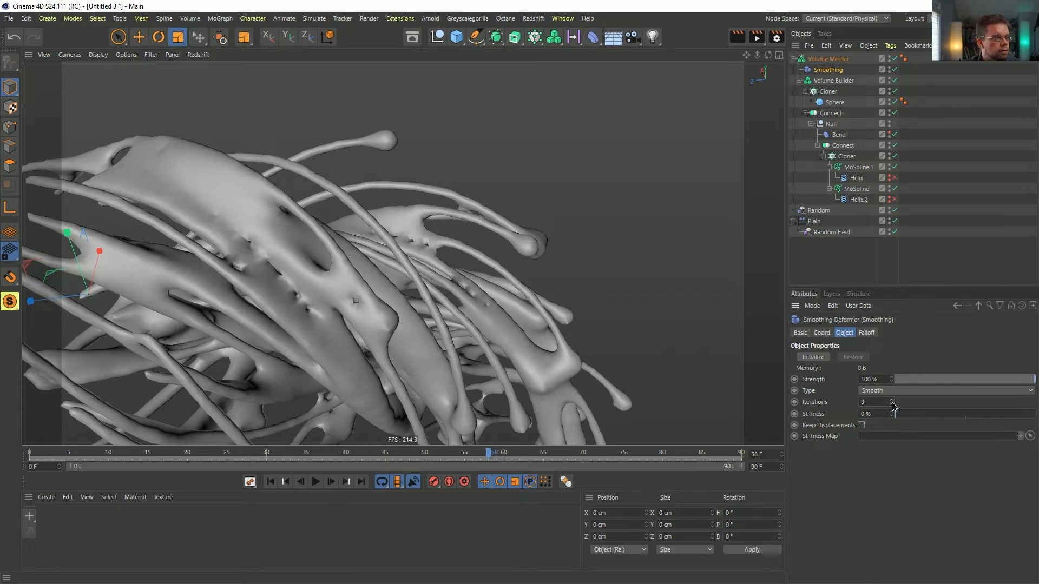
pyautogui.moveTo(892, 406); pyautogui.dragTo(892, 374)
pyautogui.keyDown('alt'); pyautogui.moveTo(513, 242); pyautogui.dragTo(513, 172); pyautogui.keyUp('alt')
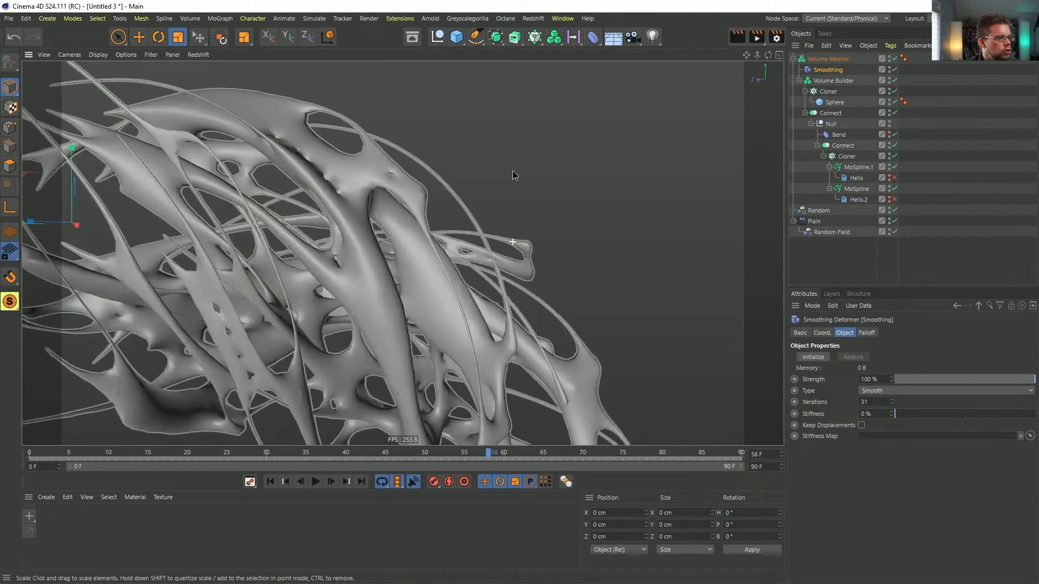
pyautogui.keyDown('alt'); pyautogui.moveTo(495, 328); pyautogui.dragTo(537, 297); pyautogui.keyUp('alt')
pyautogui.scroll(-4, 537, 297)
pyautogui.keyDown('alt'); pyautogui.moveTo(537, 297); pyautogui.dragTo(493, 332, button='middle'); pyautogui.keyUp('alt')
pyautogui.moveTo(461, 338)
pyautogui.keyDown('alt'); pyautogui.mouseDown()
pyautogui.moveTo(464, 369)
pyautogui.moveTo(447, 372)
pyautogui.moveTo(461, 357)
pyautogui.mouseUp(); pyautogui.keyUp('alt')
pyautogui.keyDown('alt'); pyautogui.moveTo(466, 332); pyautogui.dragTo(510, 298, button='right'); pyautogui.keyUp('alt')
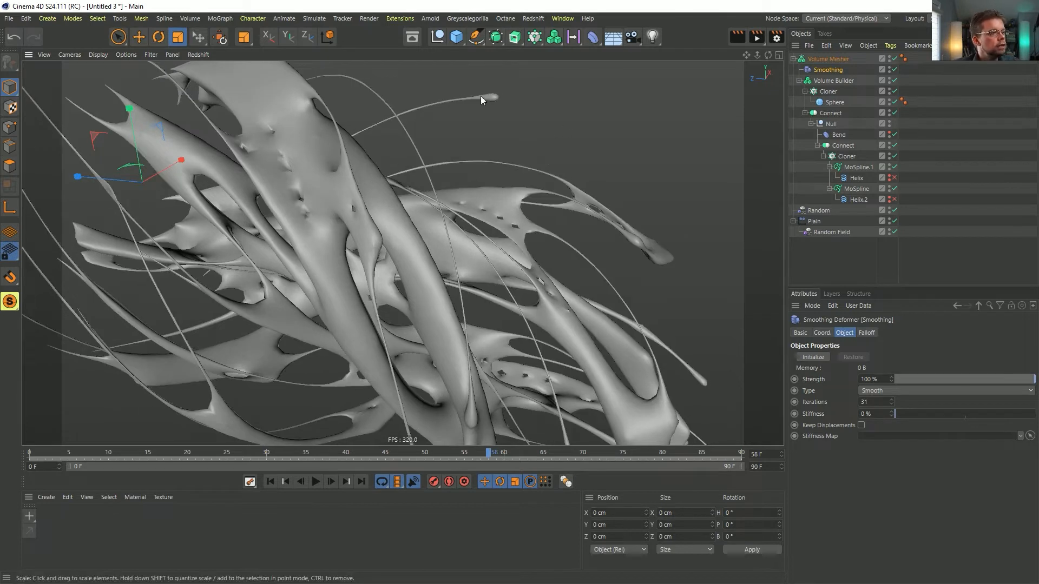
# Step: Add a Plain effector named Plain.Deformer and place it under the Volume Mesher, directly below the Smoothing deformer
pyautogui.click(535, 38)
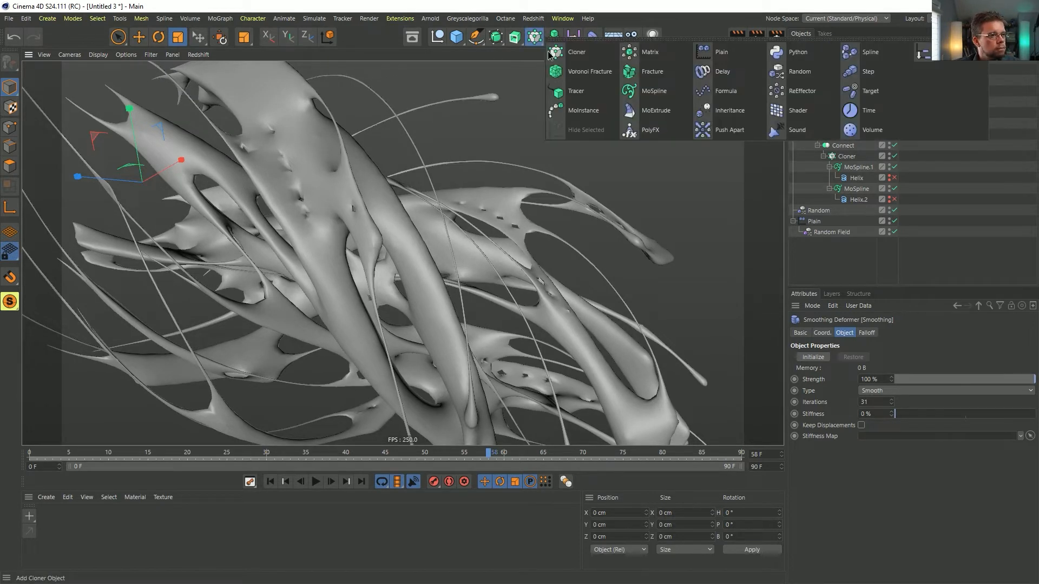
pyautogui.click(723, 53)
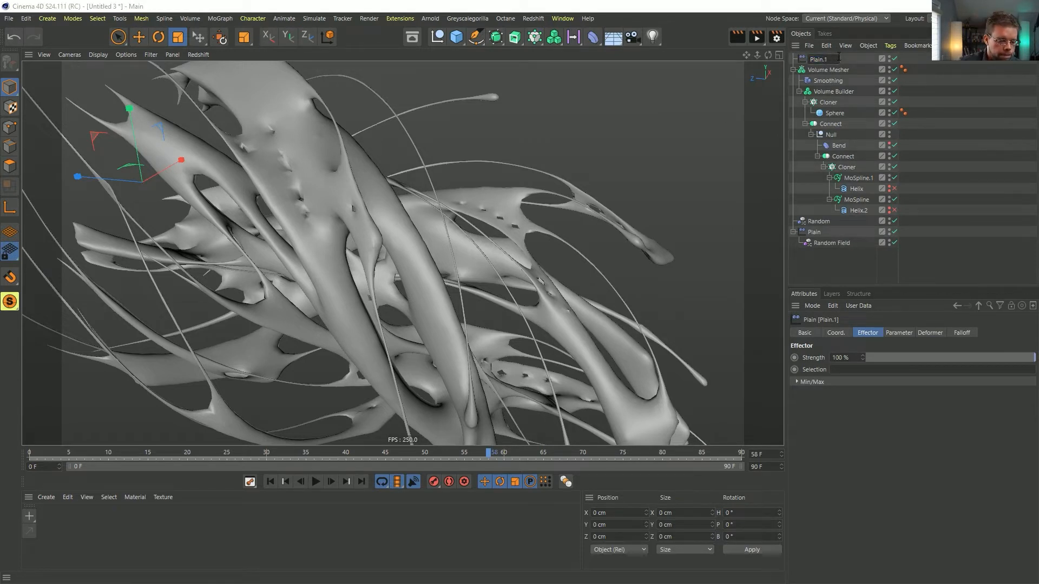
pyautogui.click(838, 58)
pyautogui.write('Plain.Deformer')
pyautogui.press('Return')
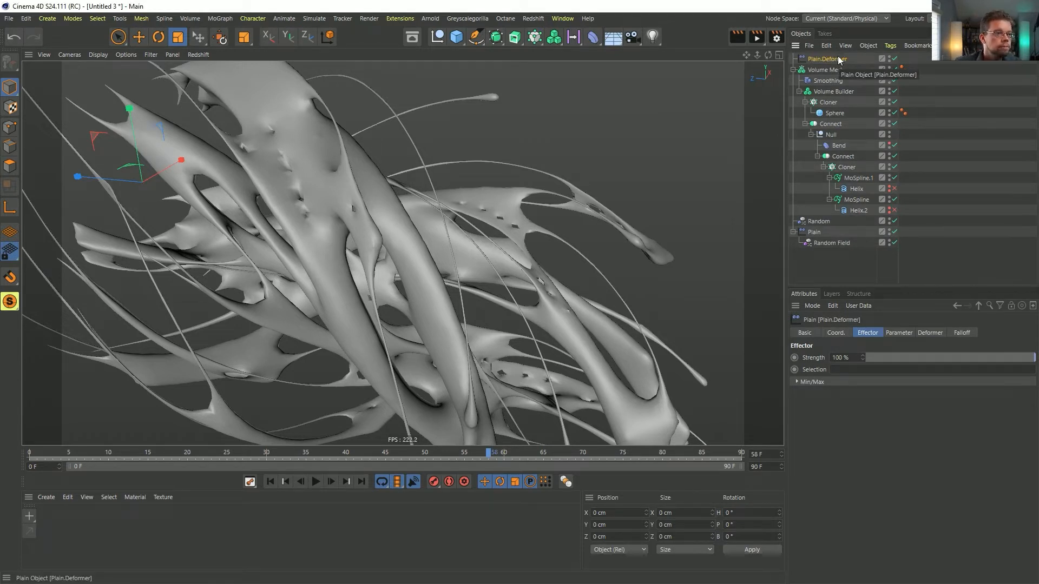
pyautogui.moveTo(838, 58); pyautogui.dragTo(824, 86)
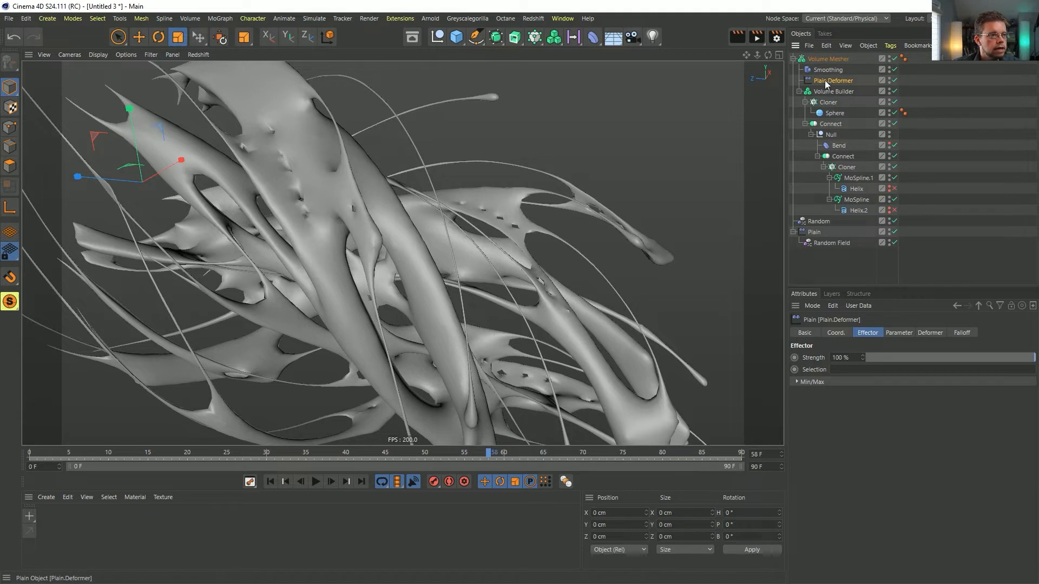
# Step: Set the Plain.Deformer effector's deformation mode to Point
pyautogui.click(907, 335)
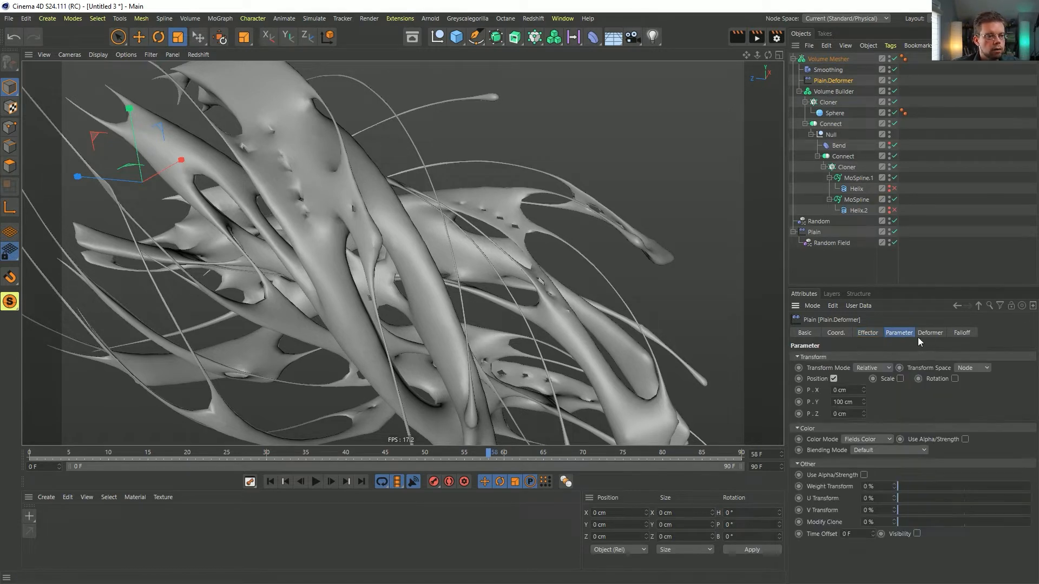
pyautogui.click(920, 336)
pyautogui.click(857, 358)
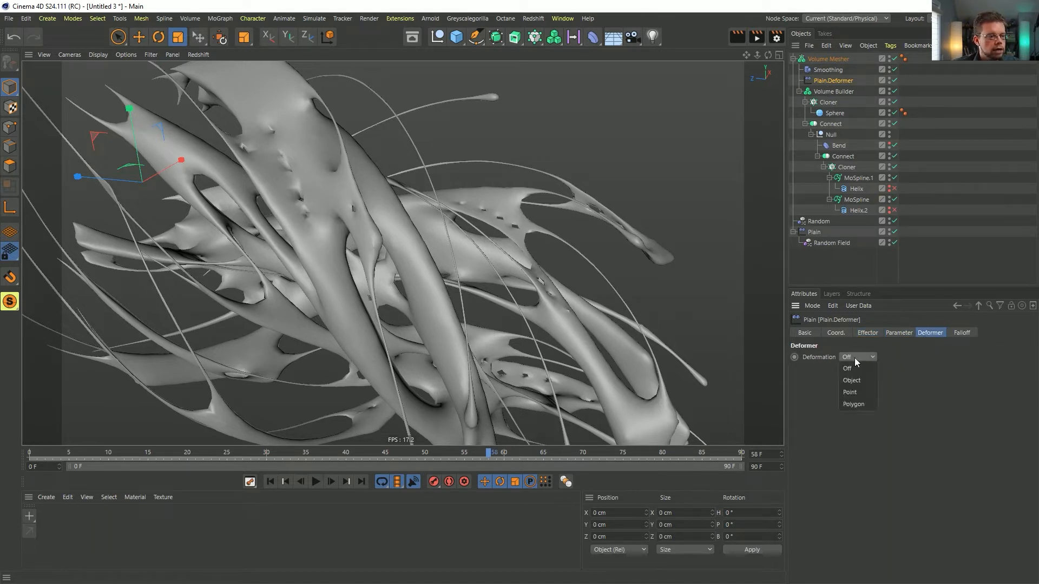
pyautogui.click(856, 392)
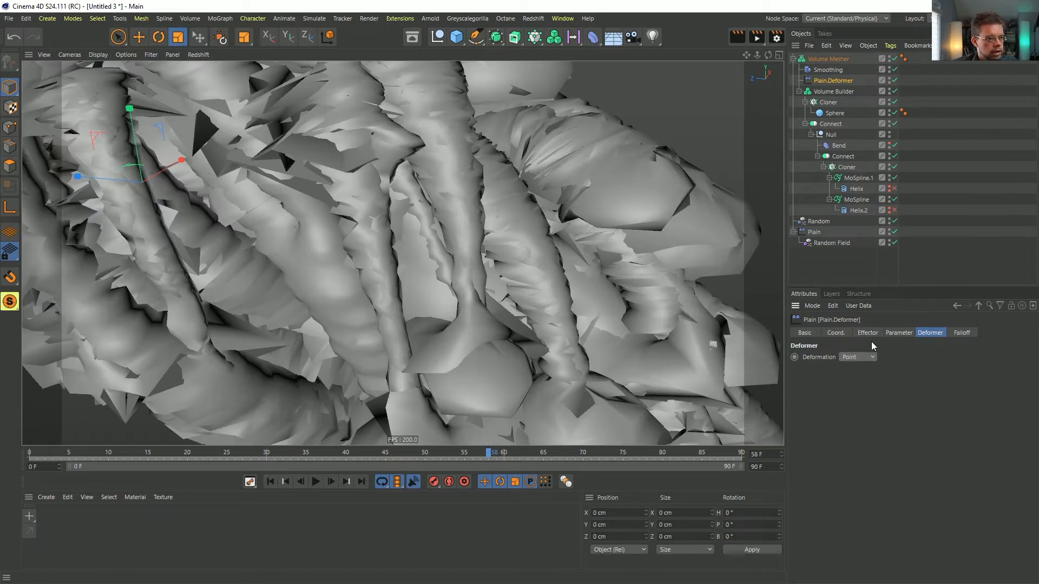
# Step: Set the Plain.Deformer effector's Y position to 0 cm and its Z position to 4 cm to thicken the strands
pyautogui.click(898, 333)
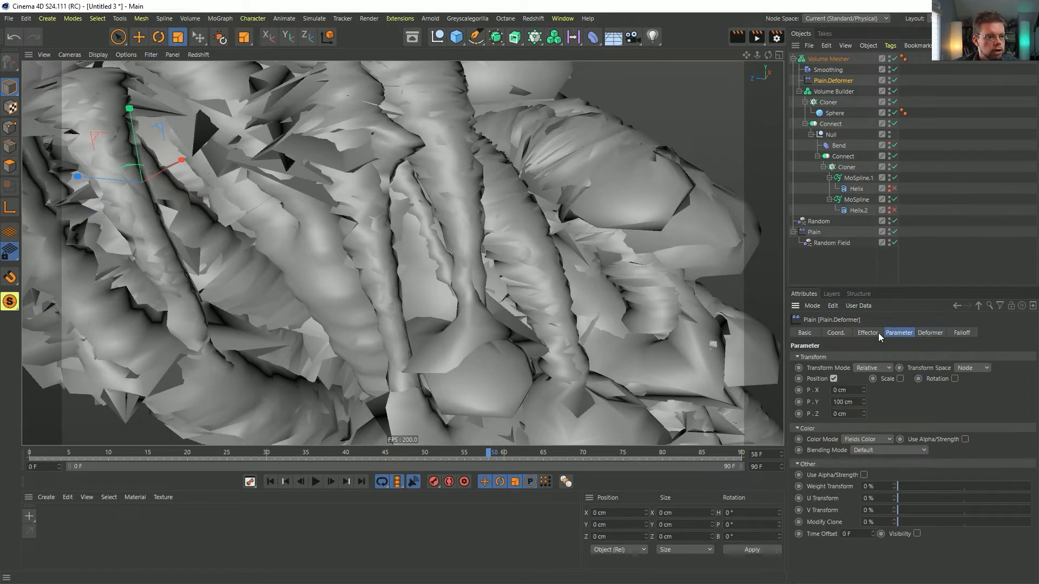
pyautogui.doubleClick(845, 401)
pyautogui.write('0')
pyautogui.press('Tab')
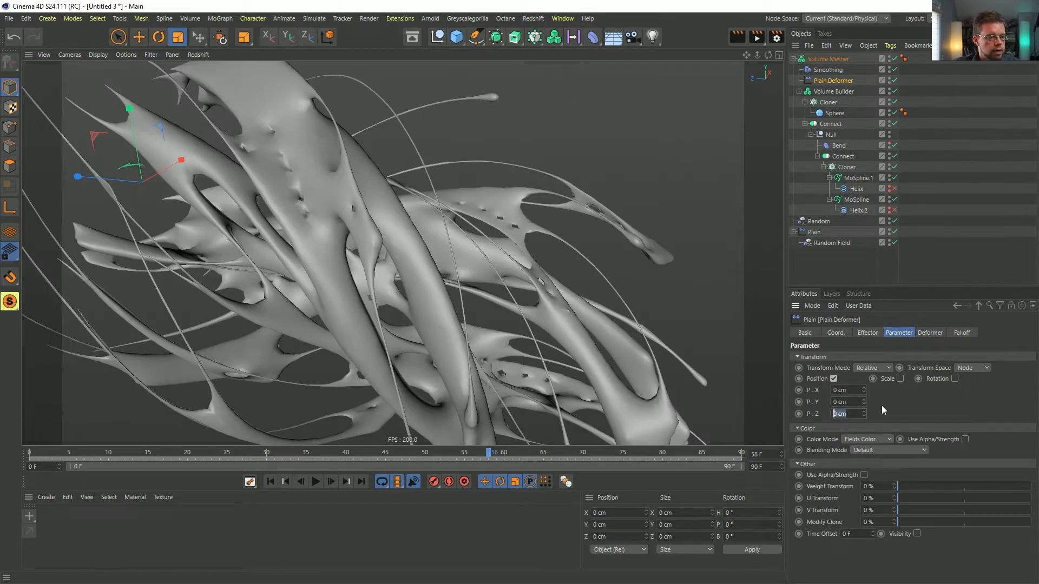
pyautogui.write('1')
pyautogui.press('Return')
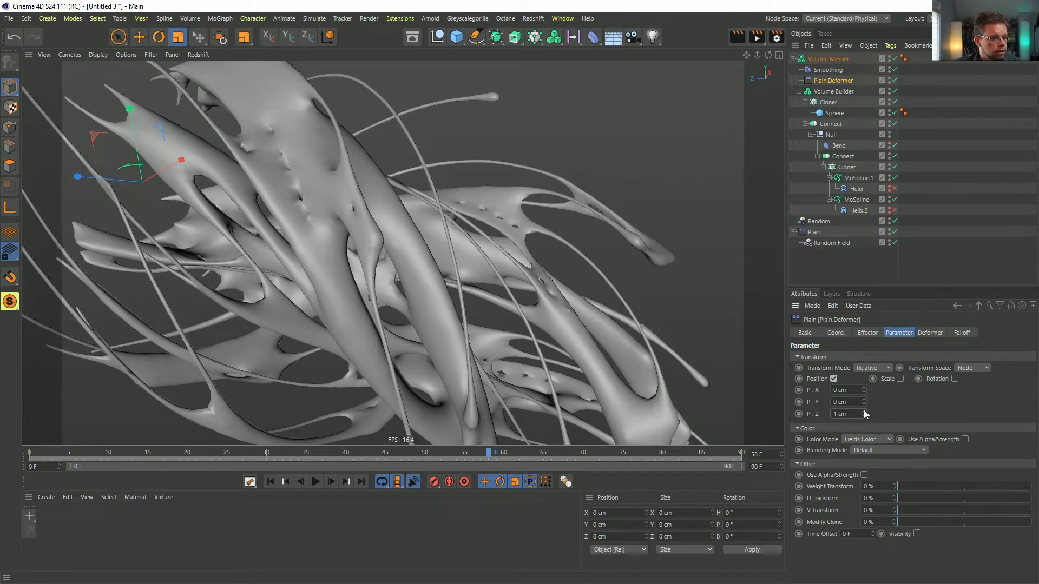
pyautogui.click(863, 412)
pyautogui.click(864, 411)
pyautogui.click(864, 411)
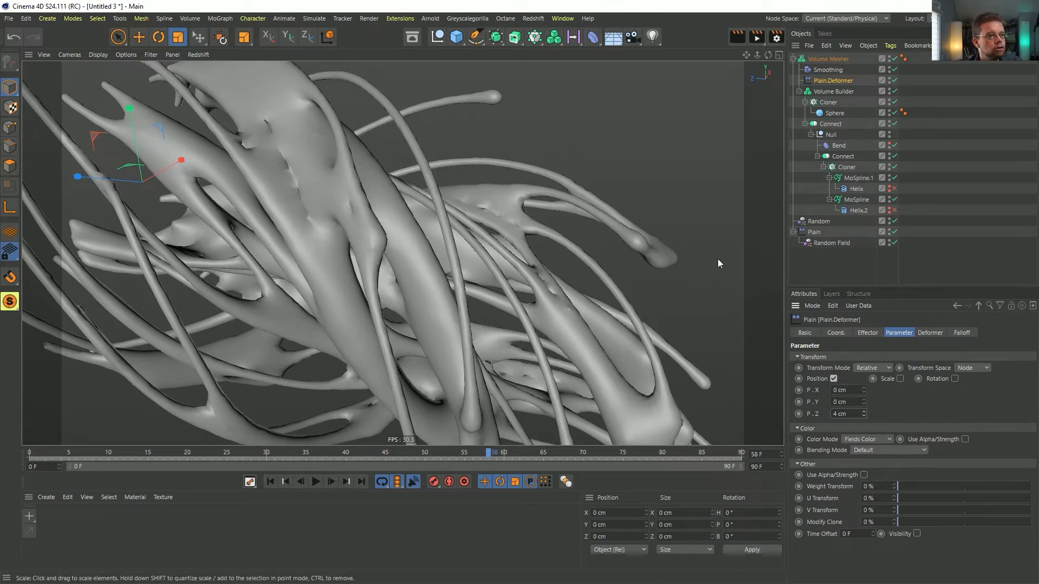
# Step: Inspect the thickened strands and duplicate the Smoothing deformer directly below Plain.Deformer under the Volume Mesher
pyautogui.keyDown('alt'); pyautogui.moveTo(571, 248); pyautogui.dragTo(544, 282); pyautogui.keyUp('alt')
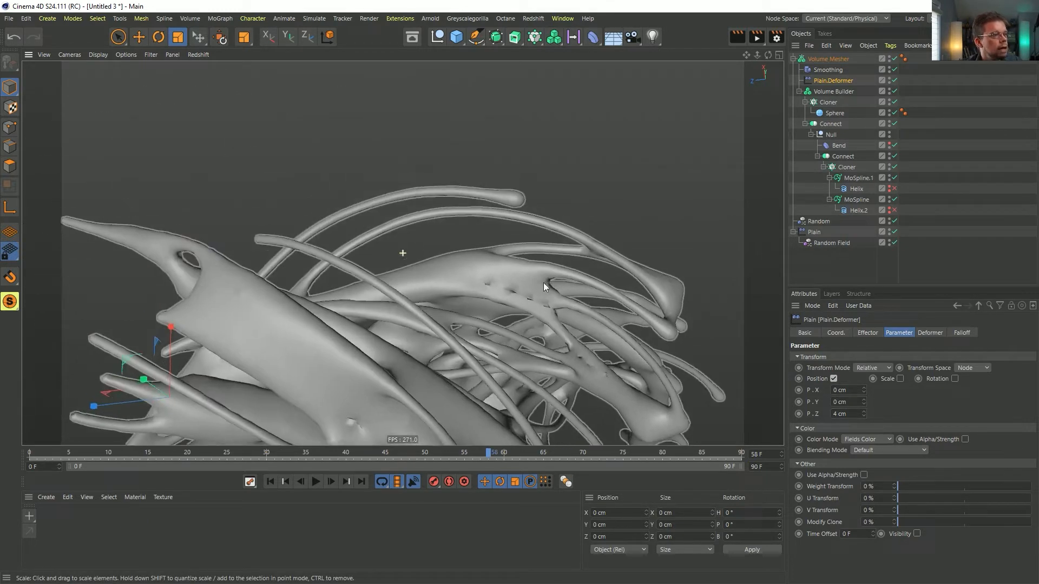
pyautogui.scroll(5, 574, 187)
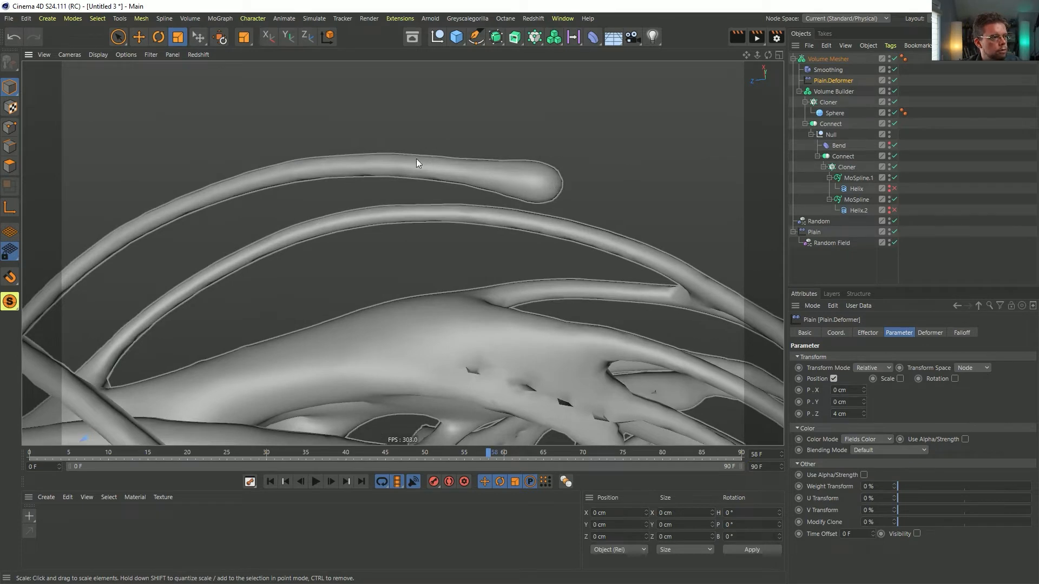
pyautogui.keyDown('alt'); pyautogui.moveTo(514, 233); pyautogui.dragTo(478, 290); pyautogui.keyUp('alt')
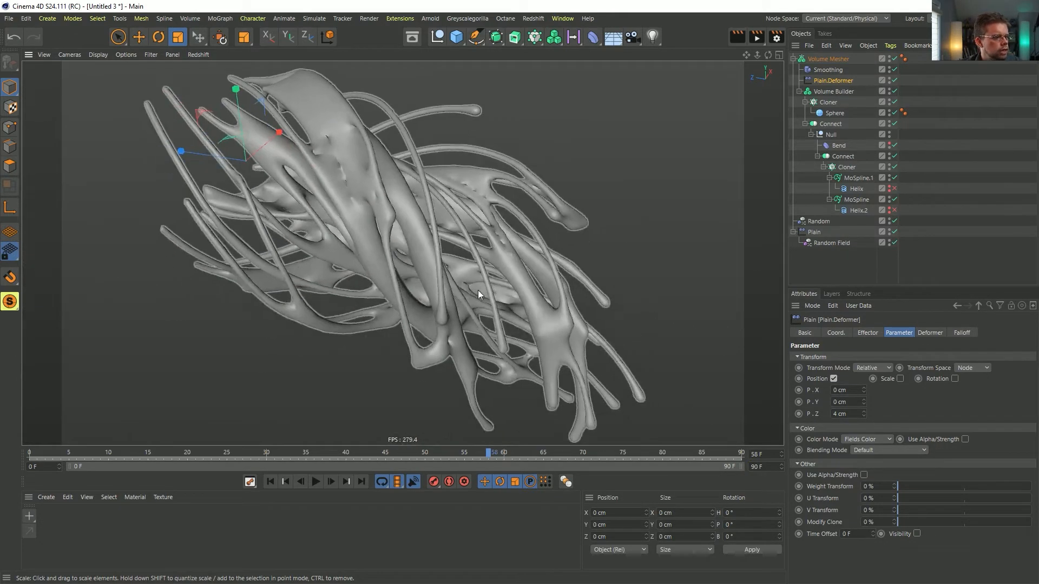
pyautogui.scroll(5, 541, 263)
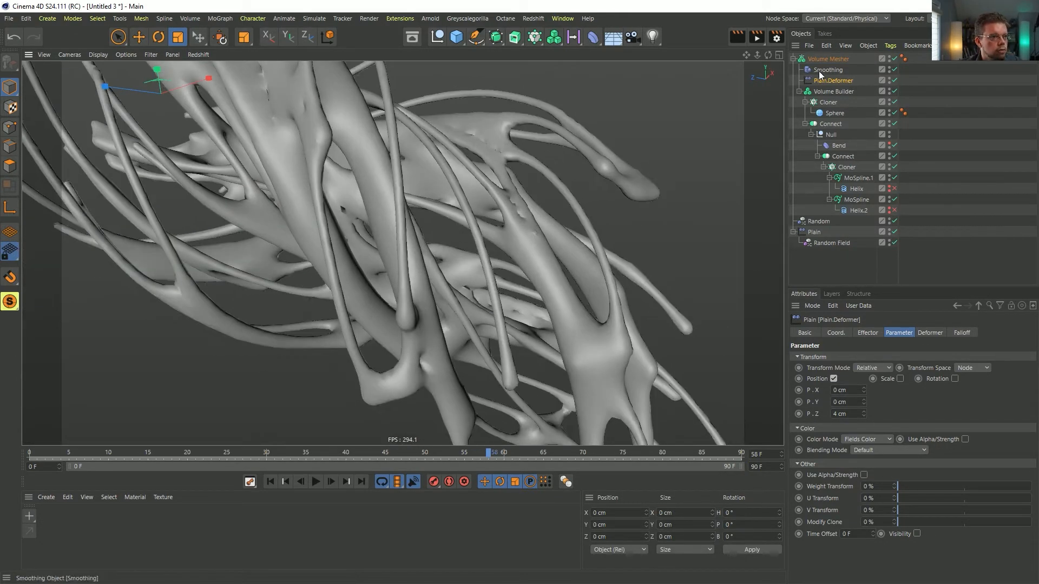
pyautogui.keyDown('alt'); pyautogui.moveTo(482, 181); pyautogui.dragTo(477, 243, button='middle'); pyautogui.keyUp('alt')
pyautogui.moveTo(828, 70); pyautogui.dragTo(828, 87)
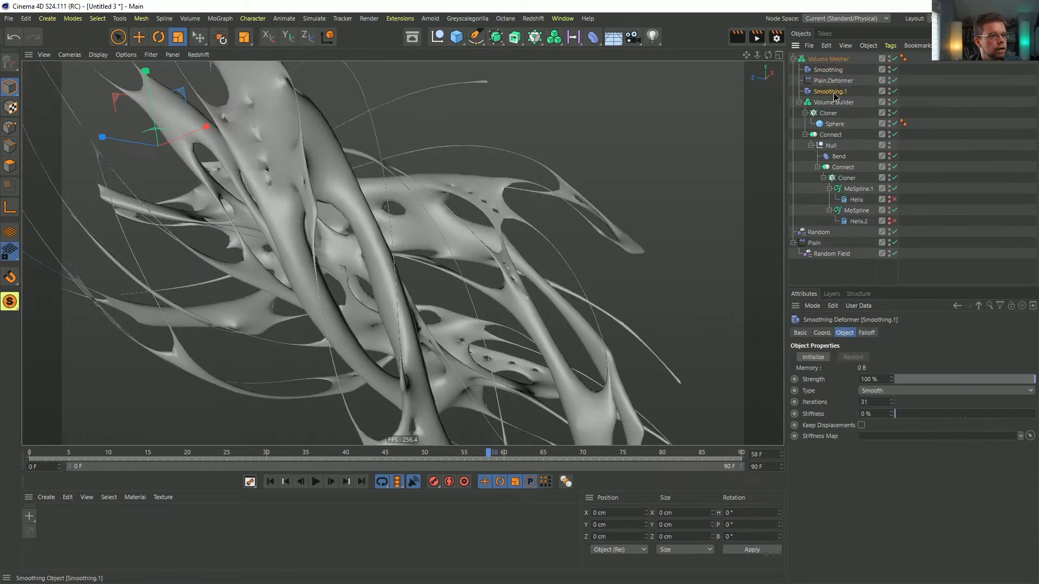
# Step: Set the duplicated Smoothing deformer's iterations to 4 and inspect the whole strand structure
pyautogui.moveTo(891, 401); pyautogui.dragTo(841, 398)
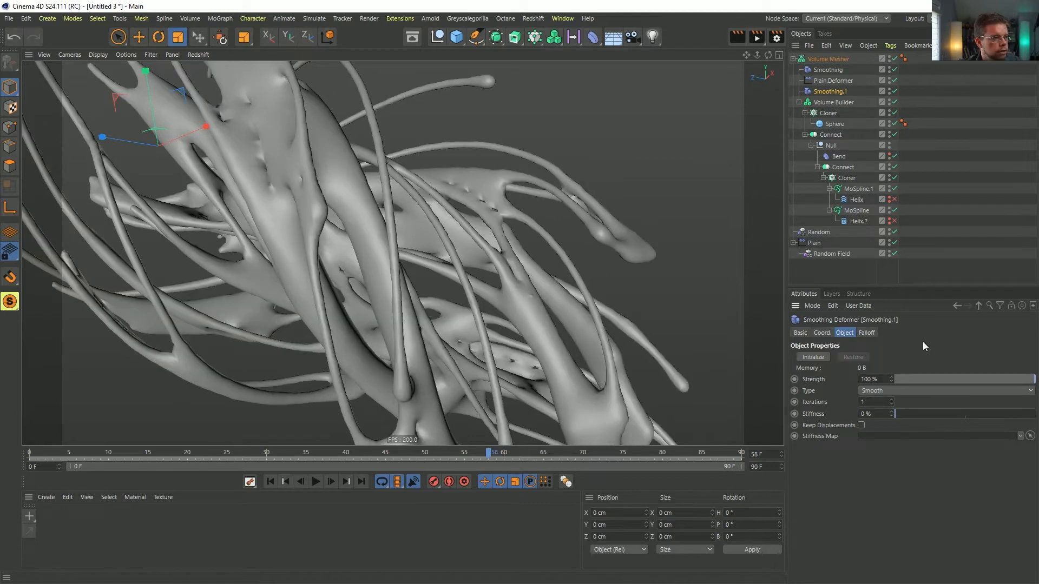
pyautogui.click(891, 399)
pyautogui.click(891, 398)
pyautogui.click(891, 399)
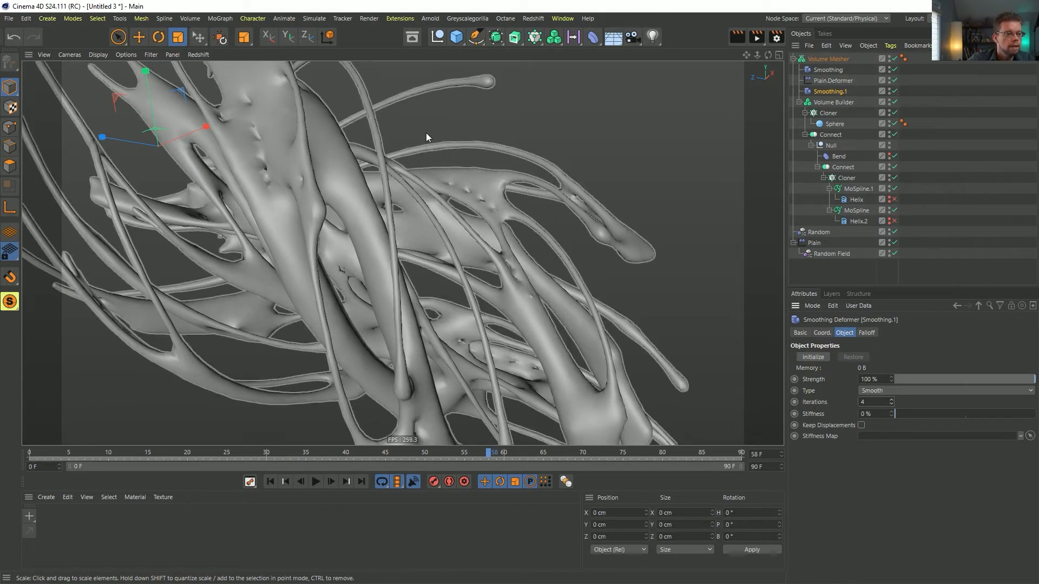
pyautogui.scroll(-10, 427, 138)
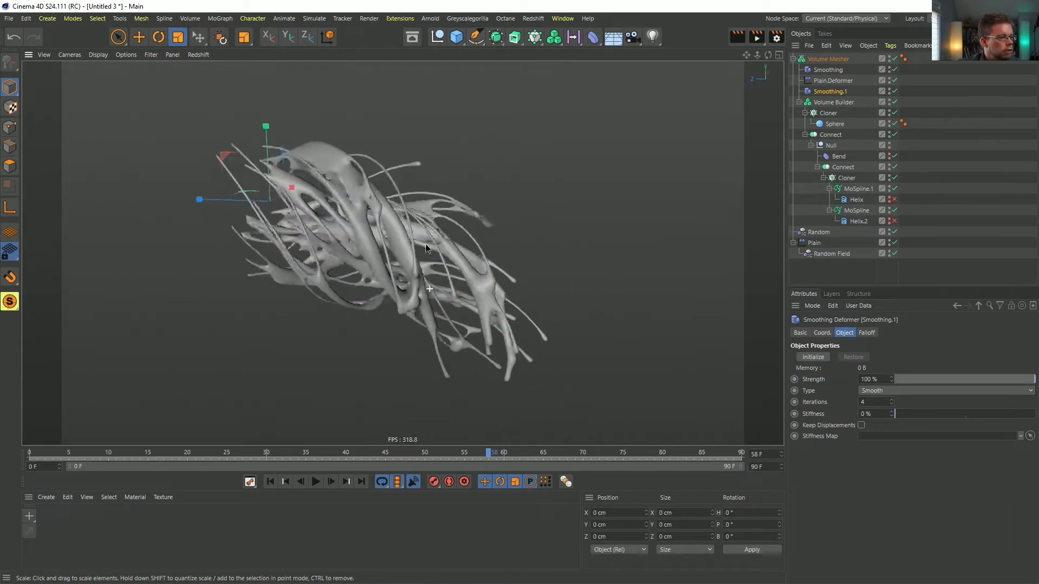
pyautogui.keyDown('alt'); pyautogui.moveTo(426, 244); pyautogui.dragTo(469, 255); pyautogui.keyUp('alt')
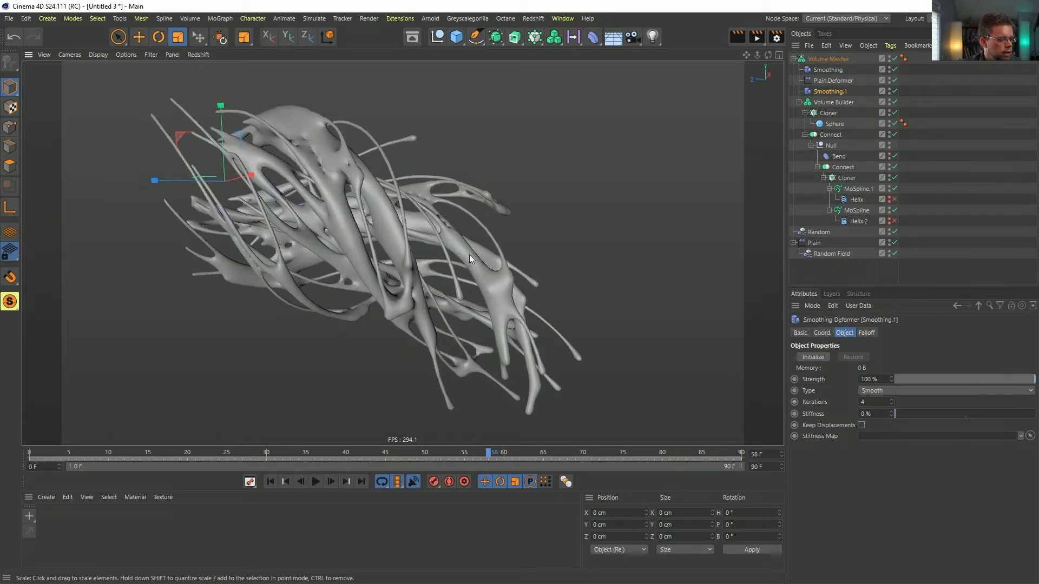
# Step: Start saving the scene, check the SceneFiles folder of Episode 25 and return to the Episode 25 folder as the save location
pyautogui.hotkey('ctrl', 's')
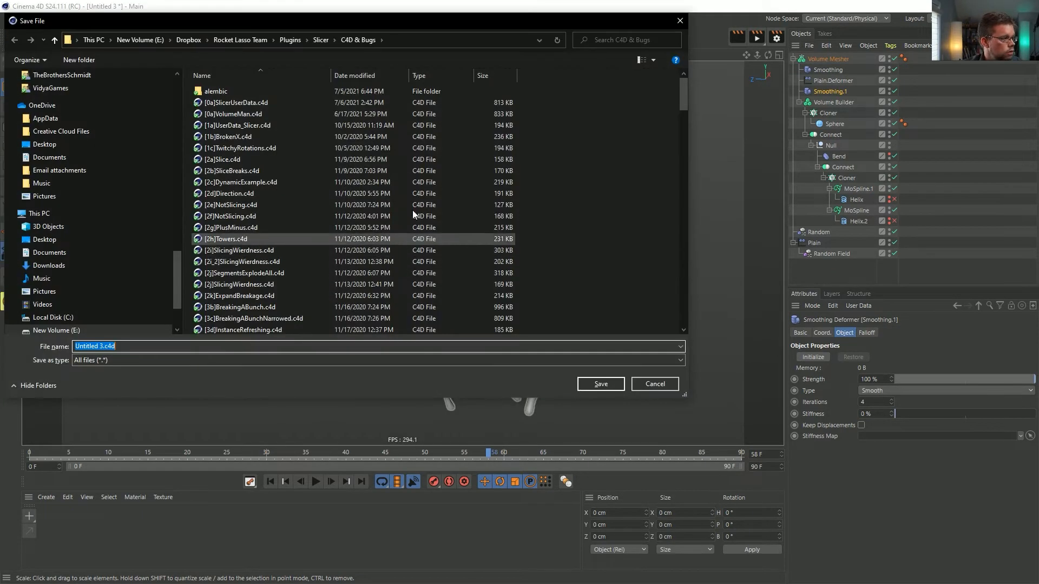
pyautogui.scroll(10, 178, 257)
pyautogui.click(112, 96)
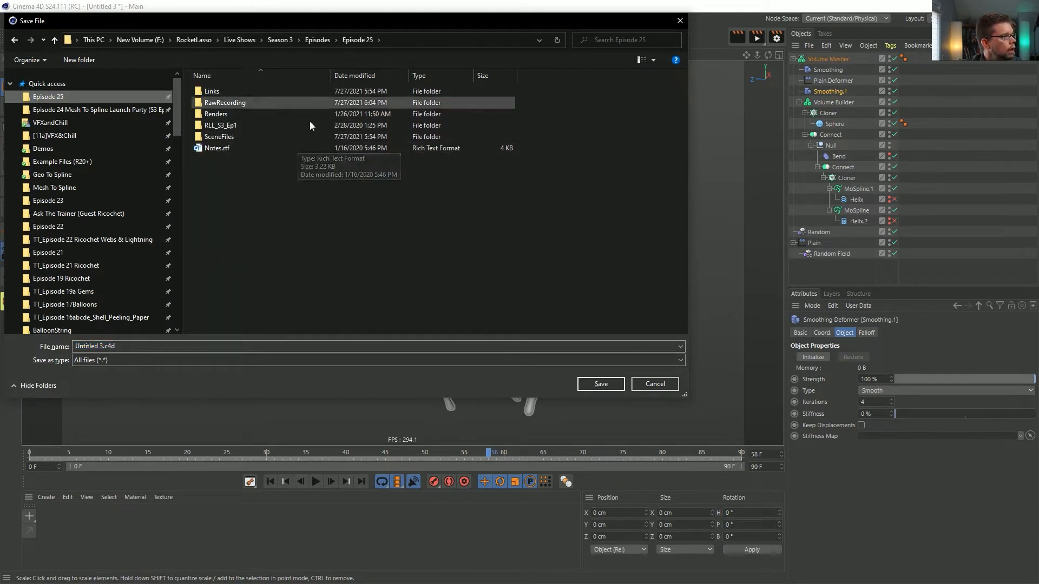
pyautogui.doubleClick(224, 136)
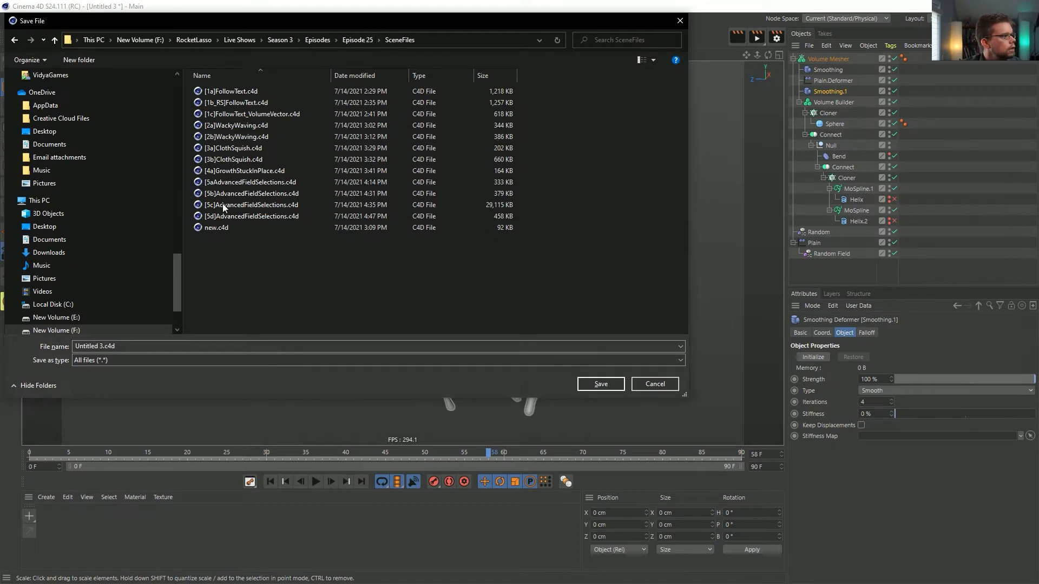
pyautogui.moveTo(177, 272); pyautogui.dragTo(180, 96)
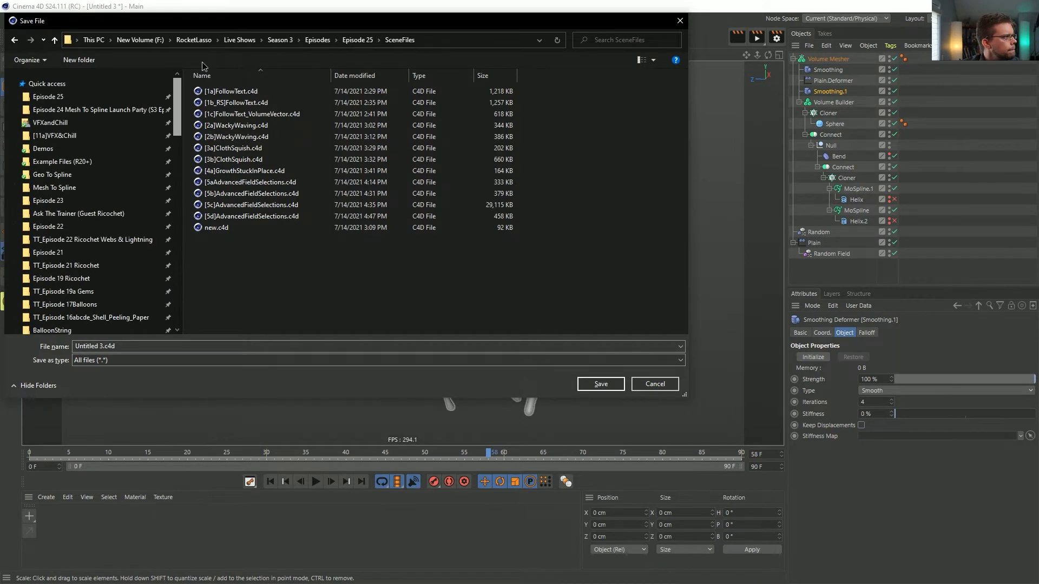
pyautogui.click(112, 95)
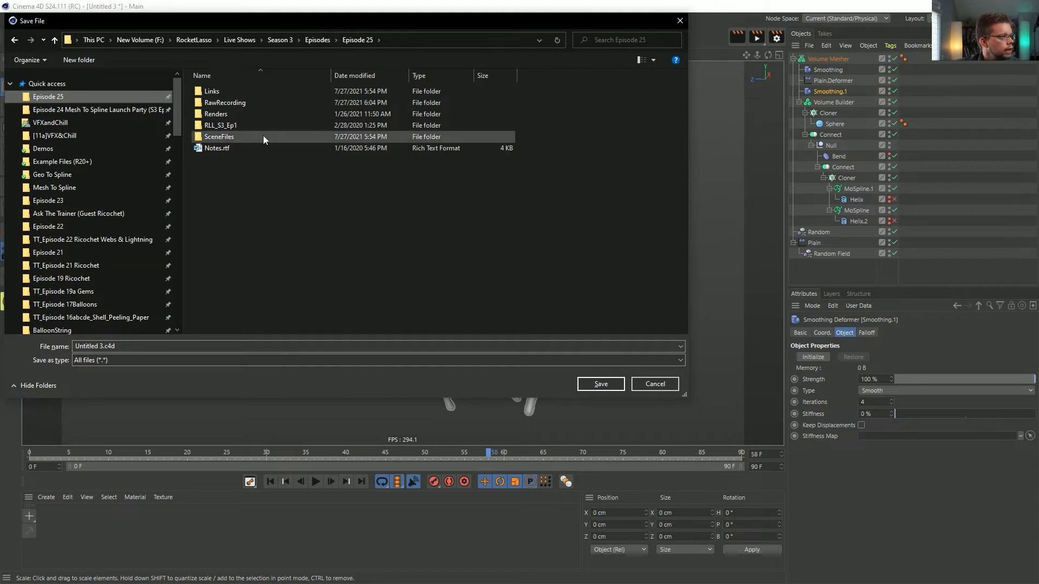
# Step: Open Episode 25's SceneFiles folder and take [1a]FollowText.c4d as the starting file name for saving
pyautogui.click(232, 137)
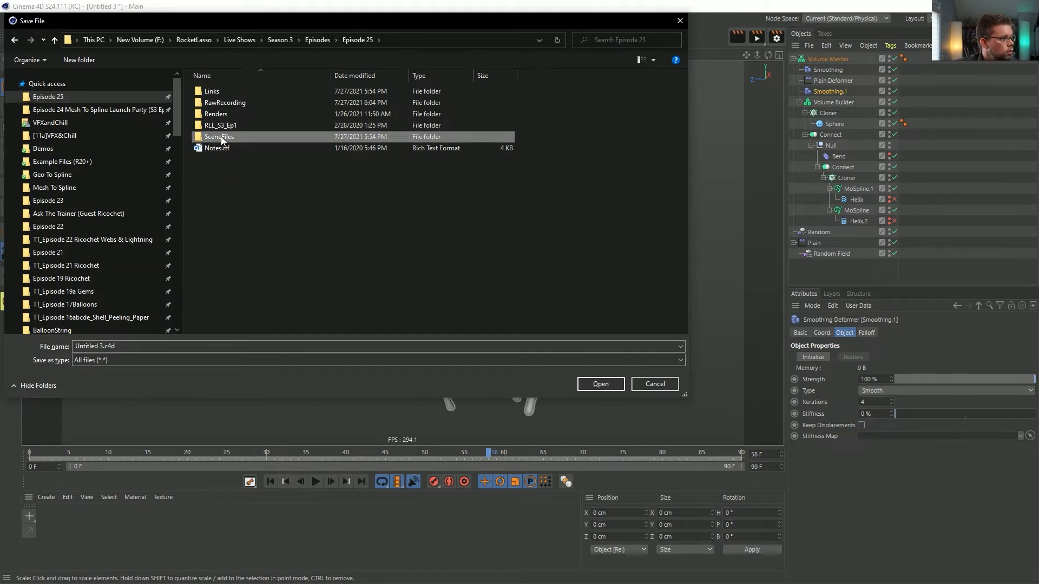
pyautogui.doubleClick(203, 135)
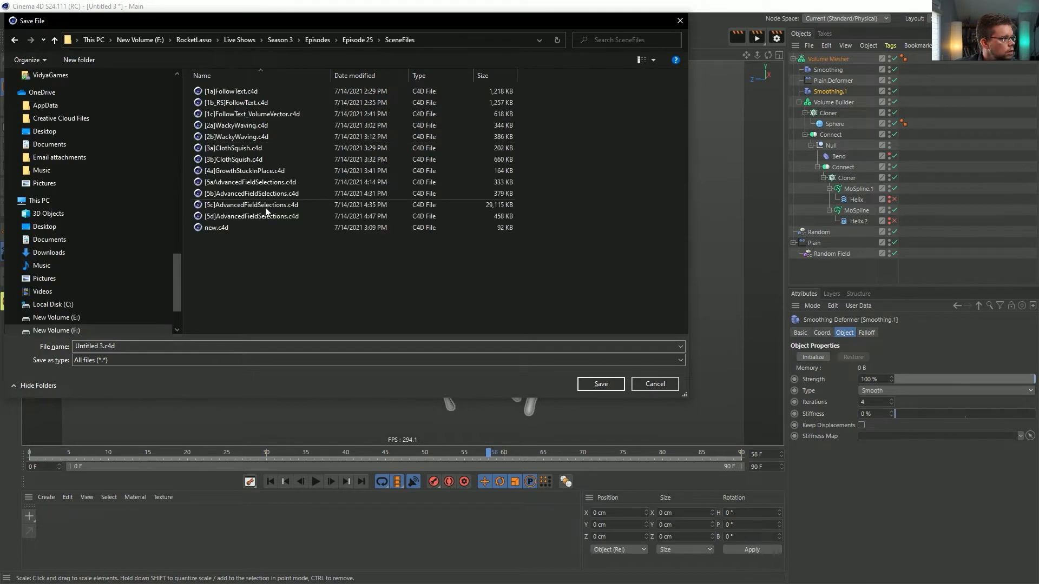
pyautogui.click(244, 227)
pyautogui.click(228, 92)
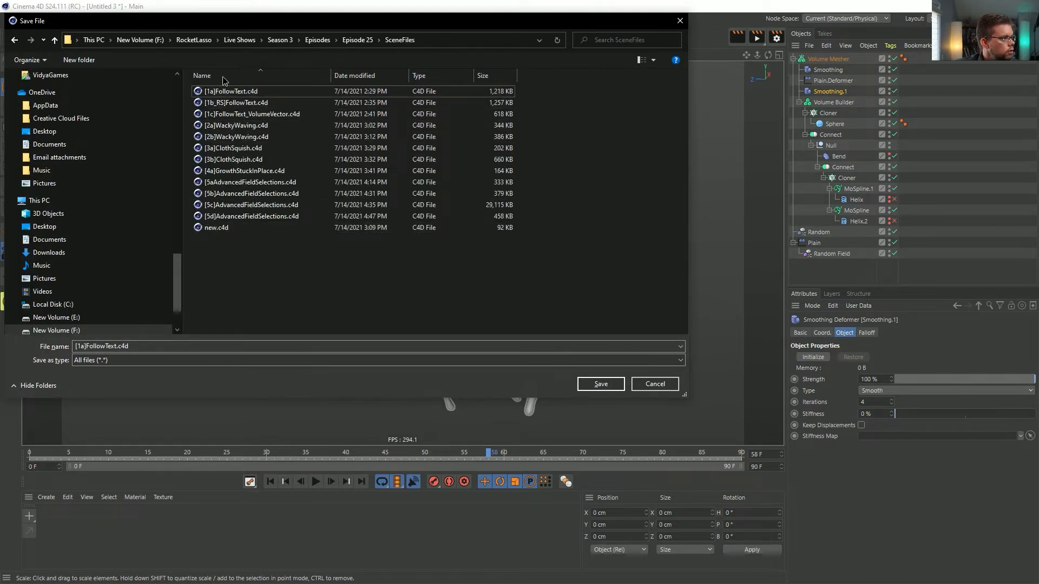
pyautogui.click(643, 384)
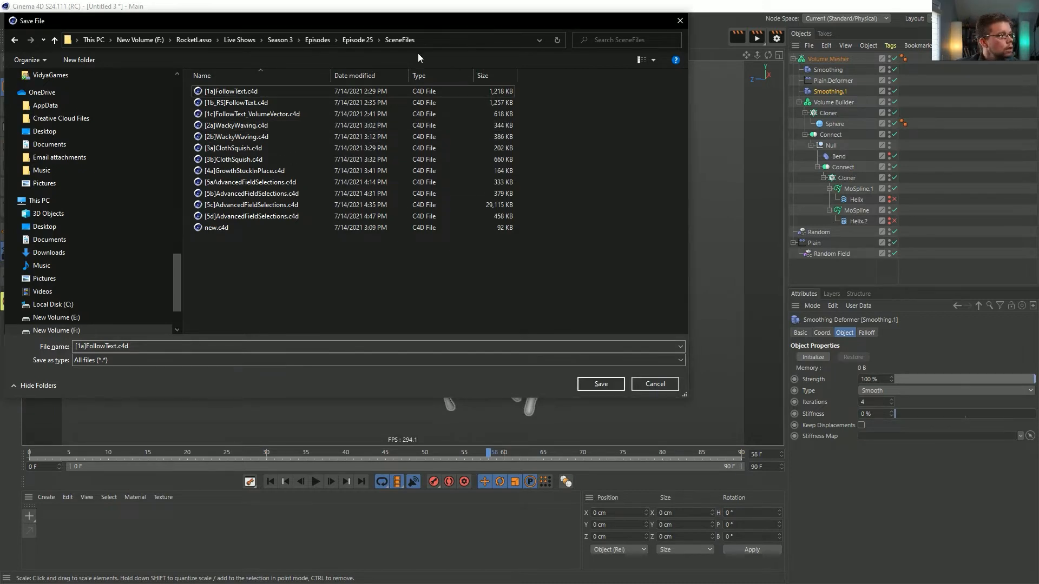
pyautogui.click(446, 41)
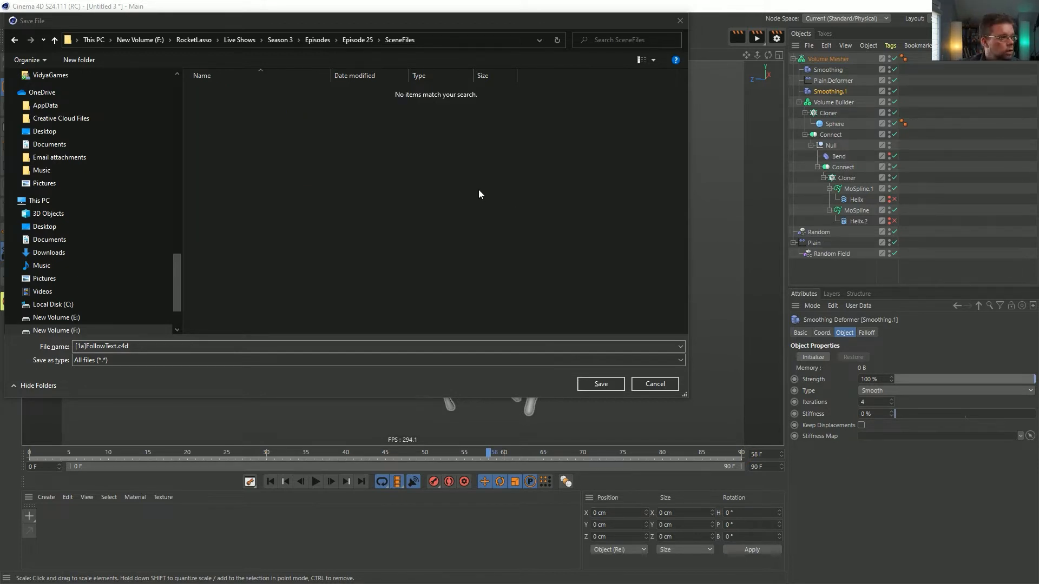
# Step: Save the scene under the name [1a]GoldBlob.c4d in the SceneFiles folder
pyautogui.click(112, 346)
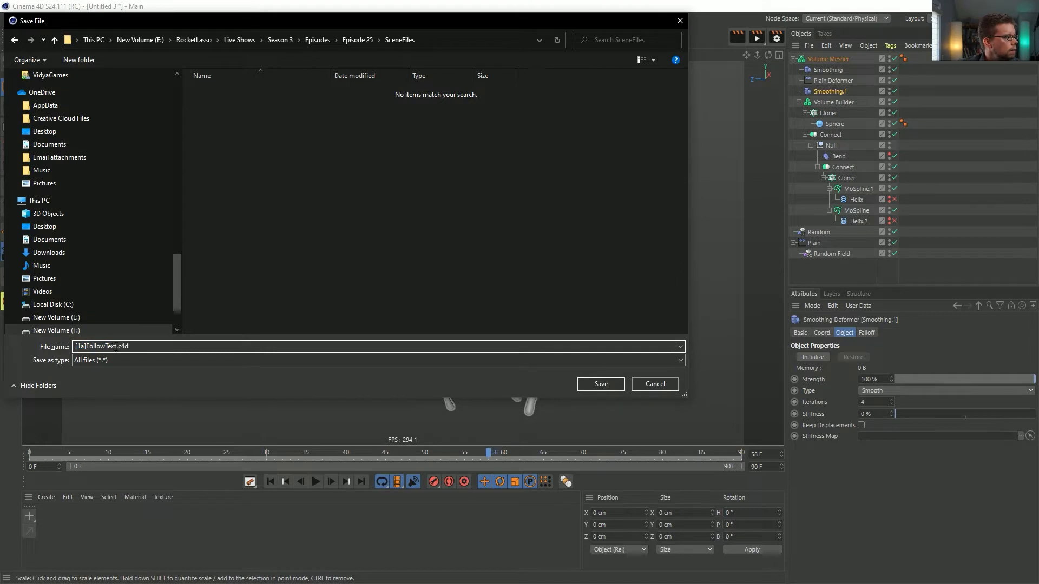
pyautogui.moveTo(119, 347); pyautogui.dragTo(86, 346)
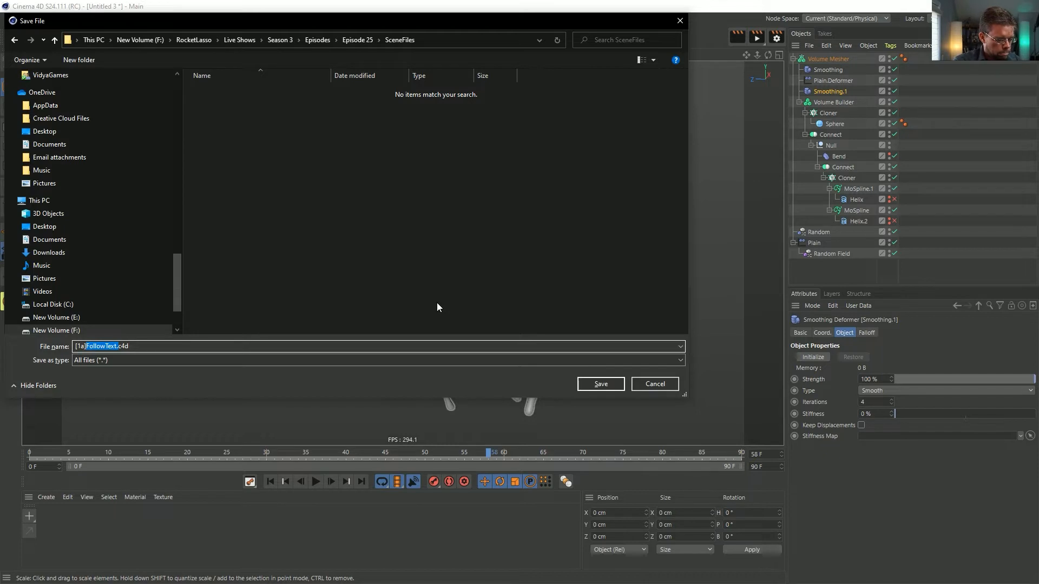
pyautogui.write('Gold')
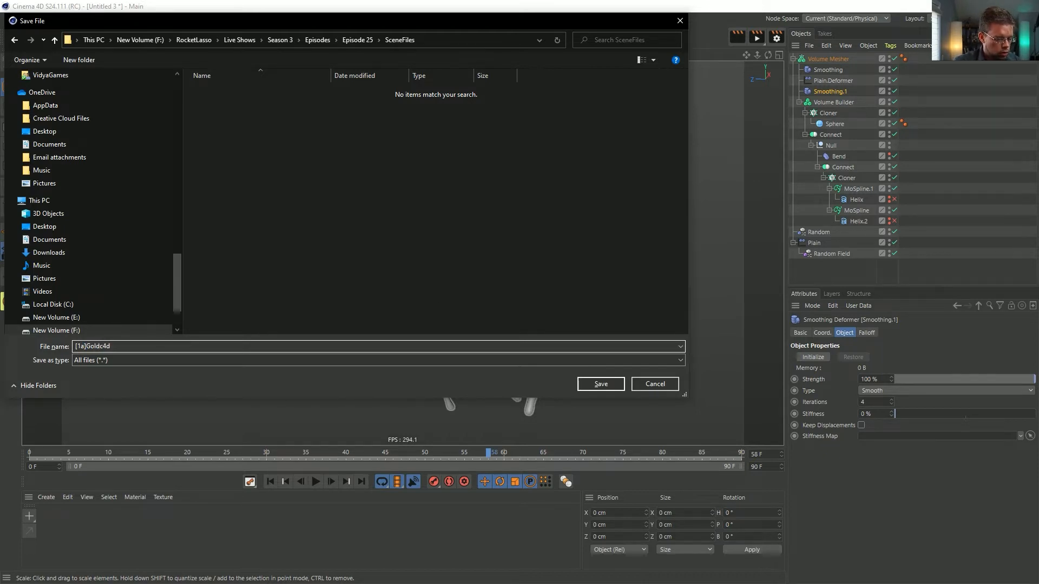
pyautogui.write('Blo')
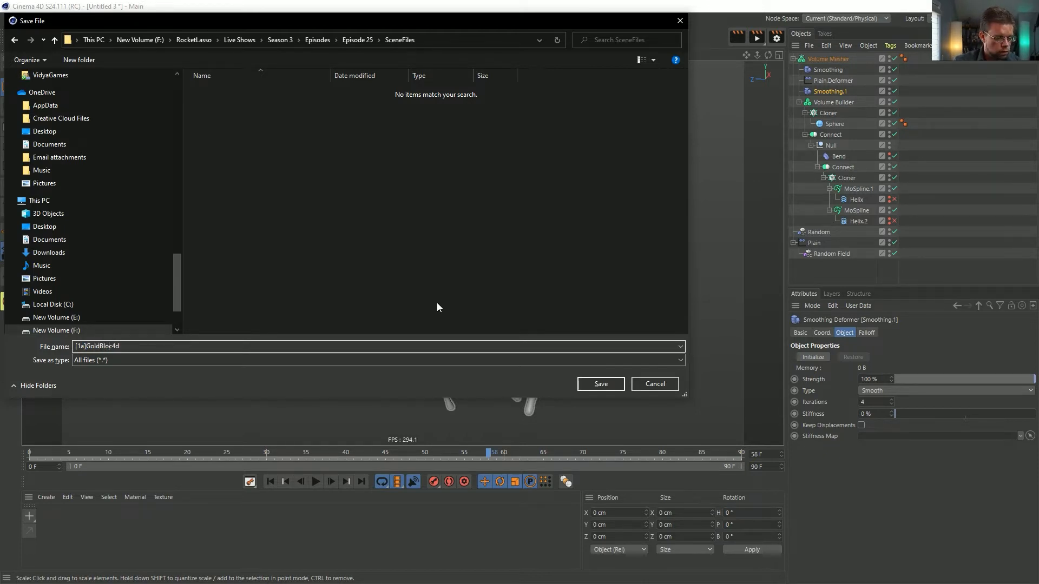
pyautogui.write('b.')
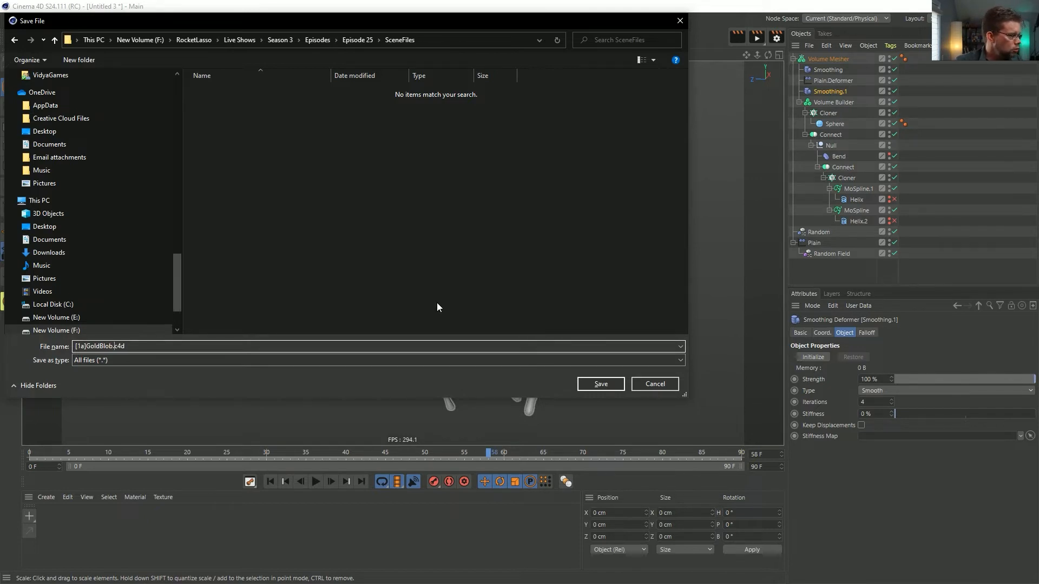
pyautogui.click(593, 387)
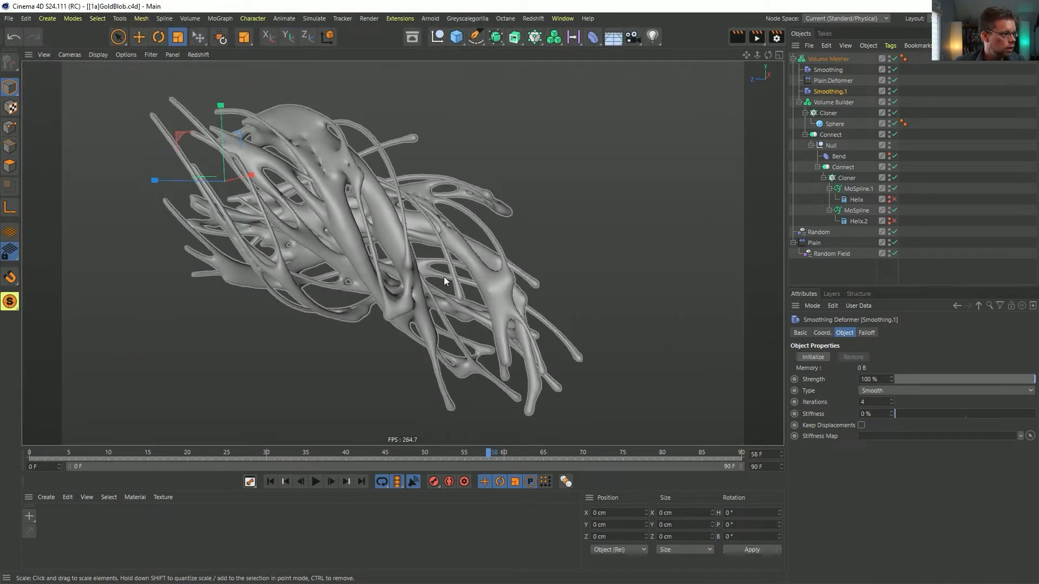
# Step: Scrub the animation to frame 90, inspect the gooey strands up close and save the scene again
pyautogui.click(388, 450)
pyautogui.click(331, 453)
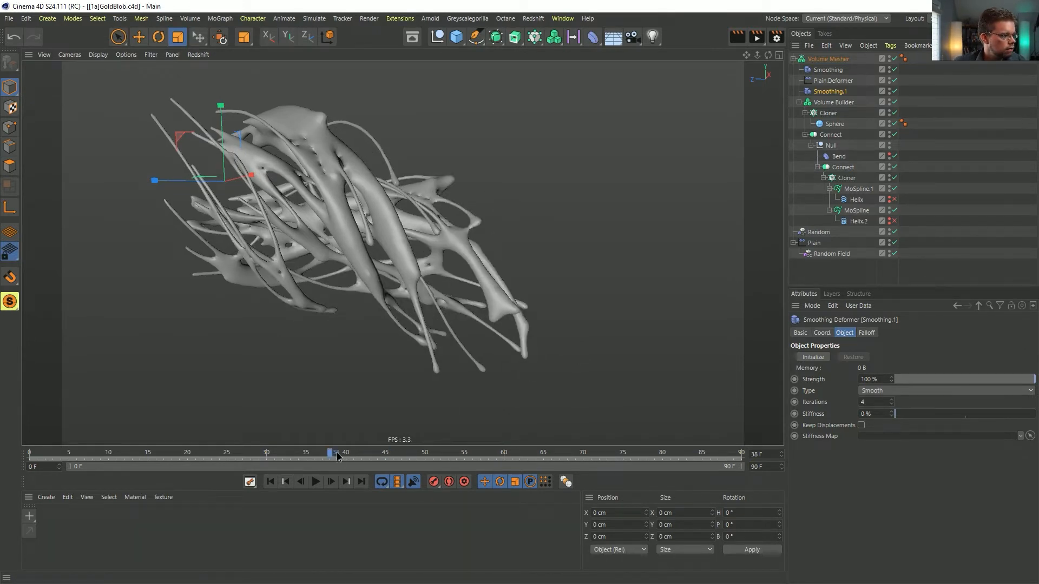
pyautogui.moveTo(336, 457); pyautogui.dragTo(758, 472)
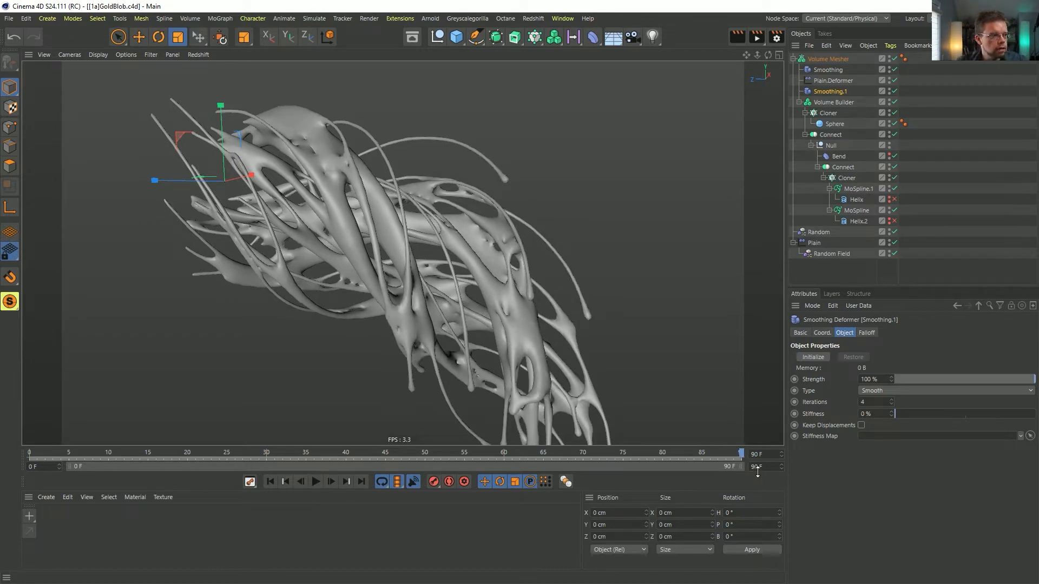
pyautogui.keyDown('alt'); pyautogui.moveTo(531, 212); pyautogui.dragTo(607, 456); pyautogui.keyUp('alt')
pyautogui.moveTo(395, 456); pyautogui.dragTo(756, 458)
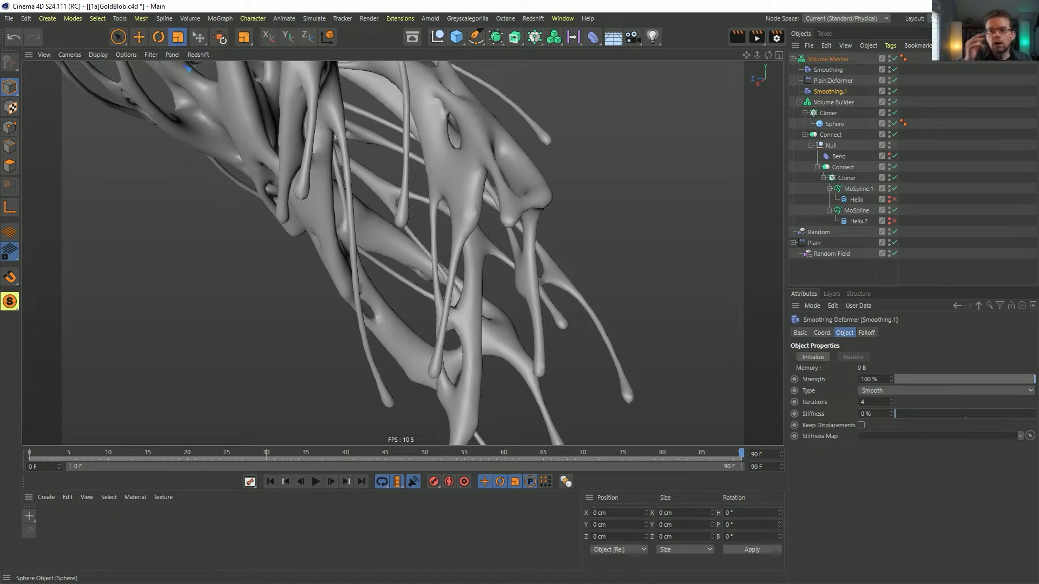
pyautogui.keyDown('alt'); pyautogui.moveTo(479, 206); pyautogui.dragTo(410, 322, button='right'); pyautogui.keyUp('alt')
pyautogui.keyDown('alt'); pyautogui.moveTo(411, 322); pyautogui.dragTo(465, 344); pyautogui.keyUp('alt')
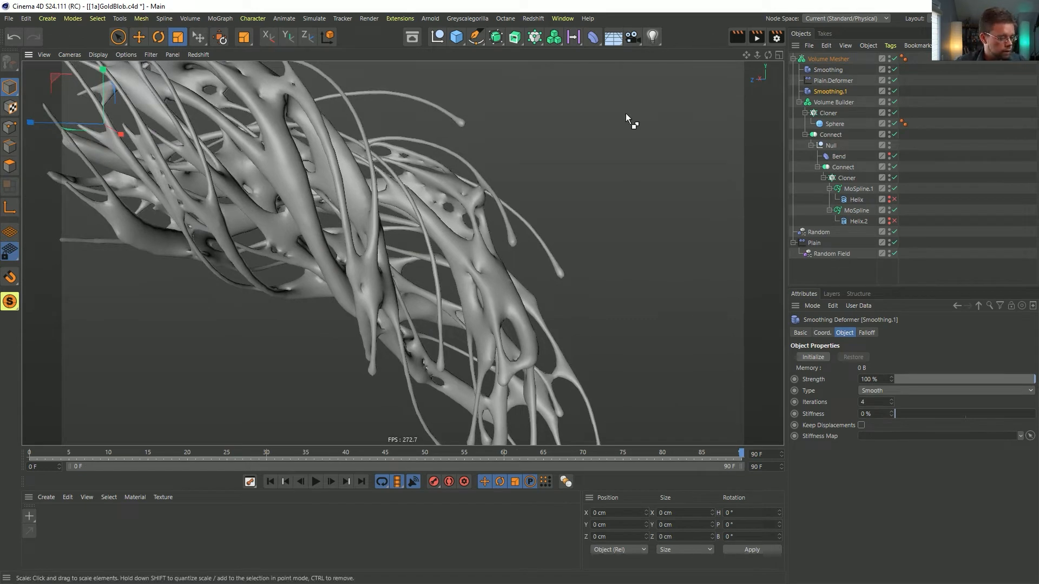
pyautogui.hotkey('ctrl', 's')
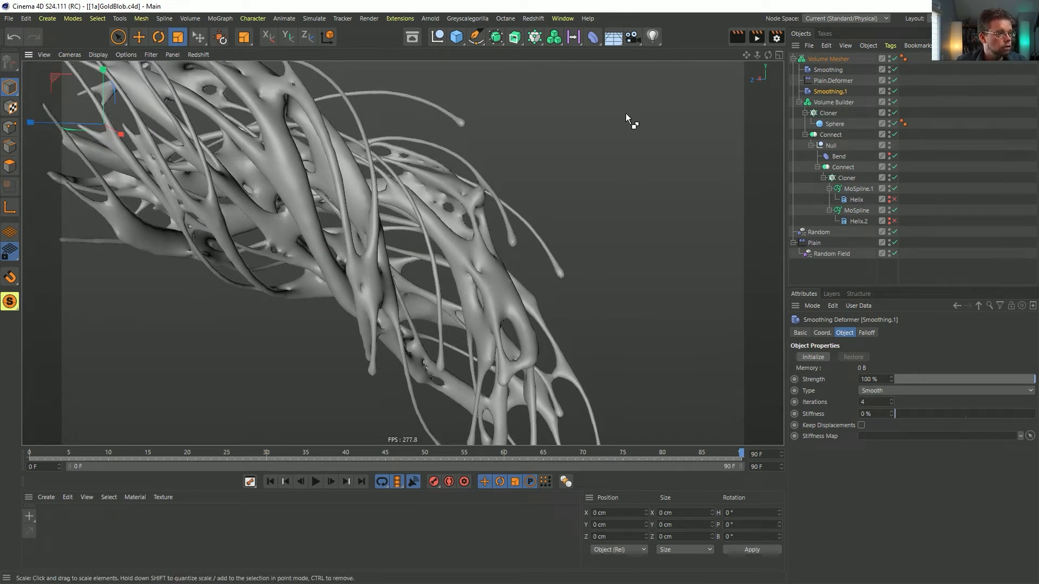
# Step: Start a new scene and add a torus with its orientation set to -Z
pyautogui.hotkey('ctrl', 'n')
pyautogui.click(458, 41)
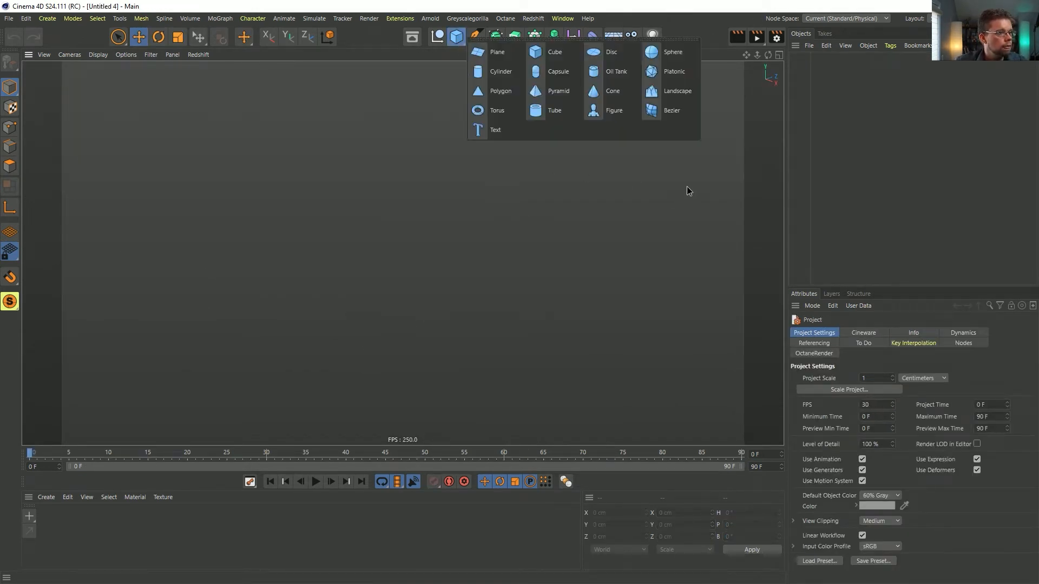
pyautogui.click(480, 111)
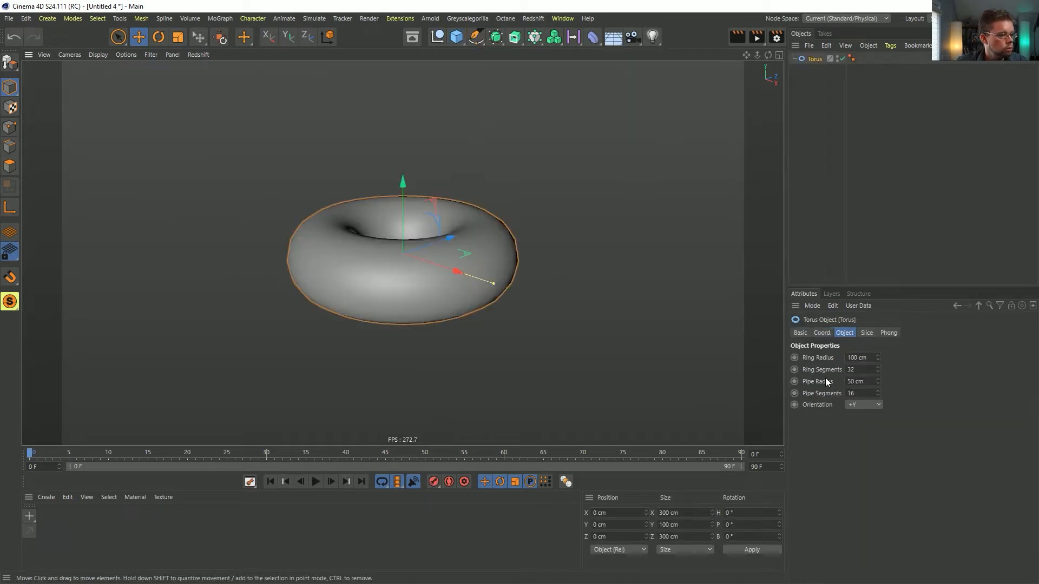
pyautogui.scroll(-3, 865, 404)
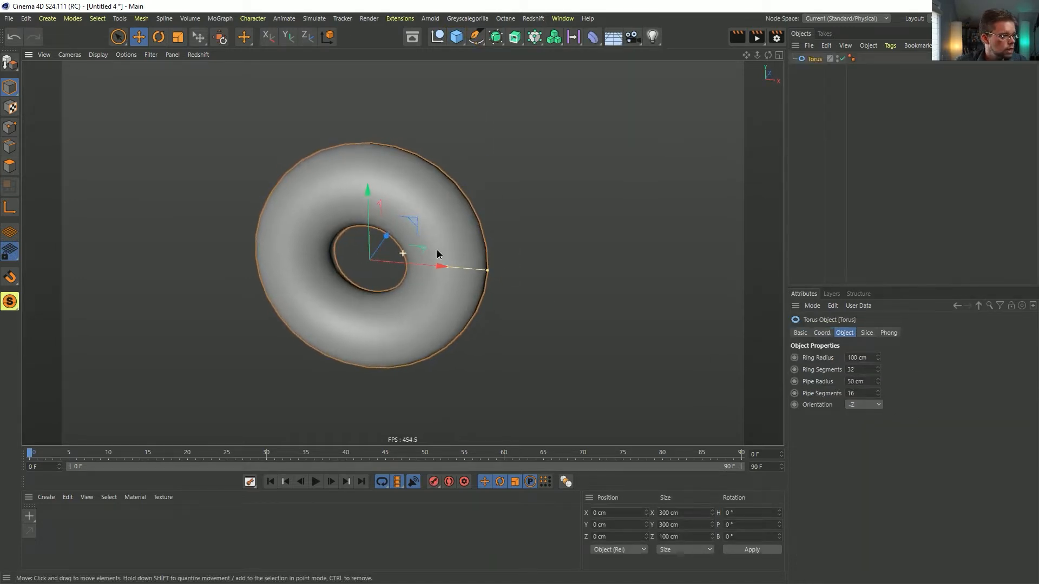
pyautogui.keyDown('alt'); pyautogui.moveTo(438, 255); pyautogui.dragTo(610, 280, button='middle'); pyautogui.keyUp('alt')
pyautogui.keyDown('alt'); pyautogui.moveTo(610, 281); pyautogui.dragTo(634, 260); pyautogui.keyUp('alt')
pyautogui.keyDown('alt'); pyautogui.moveTo(592, 293); pyautogui.dragTo(629, 282, button='right'); pyautogui.keyUp('alt')
pyautogui.keyDown('alt'); pyautogui.moveTo(599, 301); pyautogui.dragTo(597, 243, button='middle'); pyautogui.keyUp('alt')
pyautogui.keyDown('alt'); pyautogui.moveTo(598, 242); pyautogui.dragTo(582, 239); pyautogui.keyUp('alt')
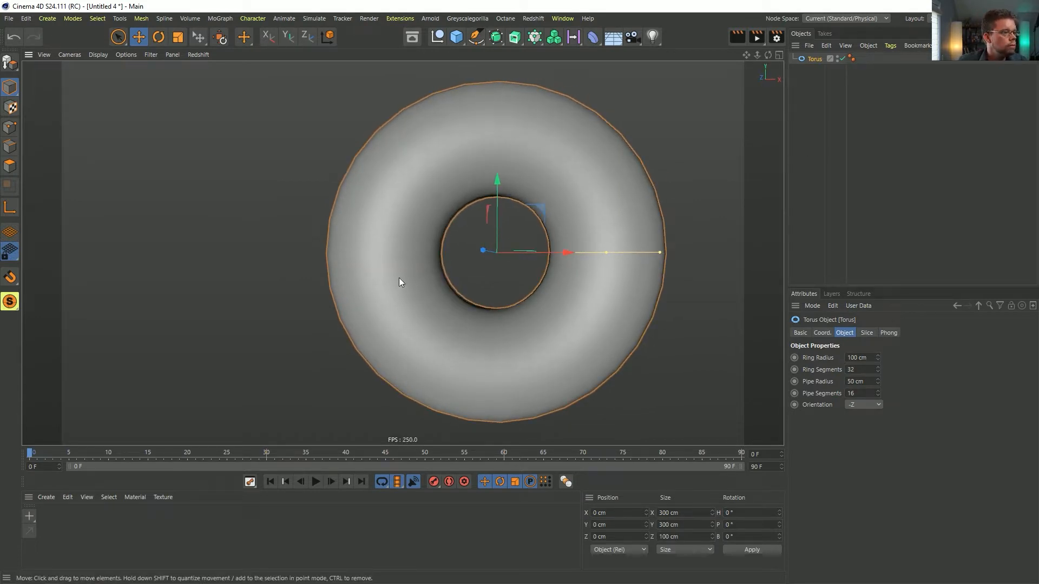
# Step: Enlarge the torus's ring radius to about 281 cm, keeping the 50 cm pipe radius
pyautogui.moveTo(607, 252); pyautogui.dragTo(806, 254)
pyautogui.keyDown('alt'); pyautogui.moveTo(470, 253); pyautogui.dragTo(406, 274, button='right'); pyautogui.keyUp('alt')
pyautogui.keyDown('alt'); pyautogui.moveTo(406, 274); pyautogui.dragTo(501, 390); pyautogui.keyUp('alt')
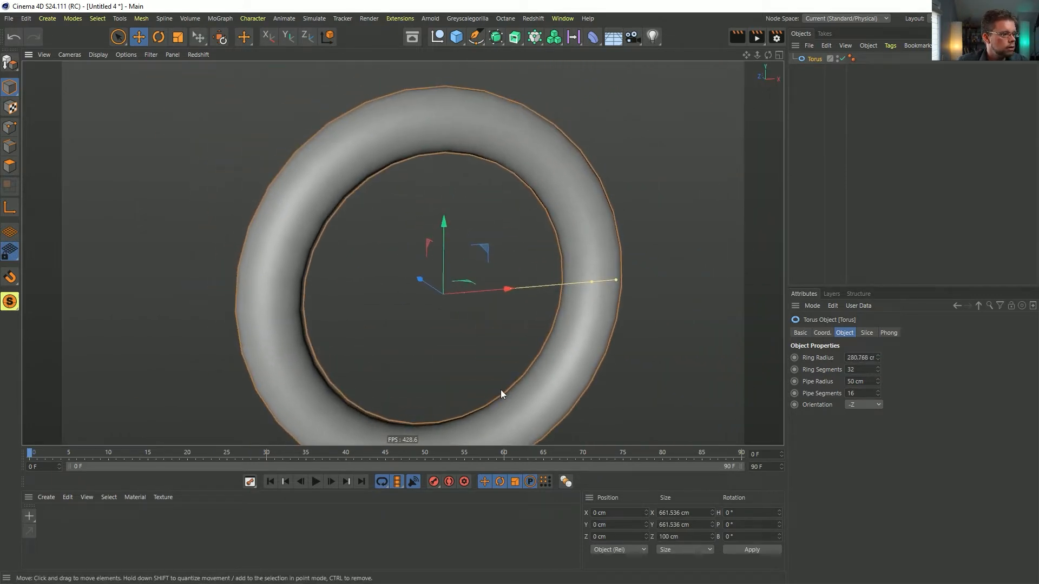
pyautogui.keyDown('alt'); pyautogui.moveTo(445, 297); pyautogui.dragTo(580, 254); pyautogui.keyUp('alt')
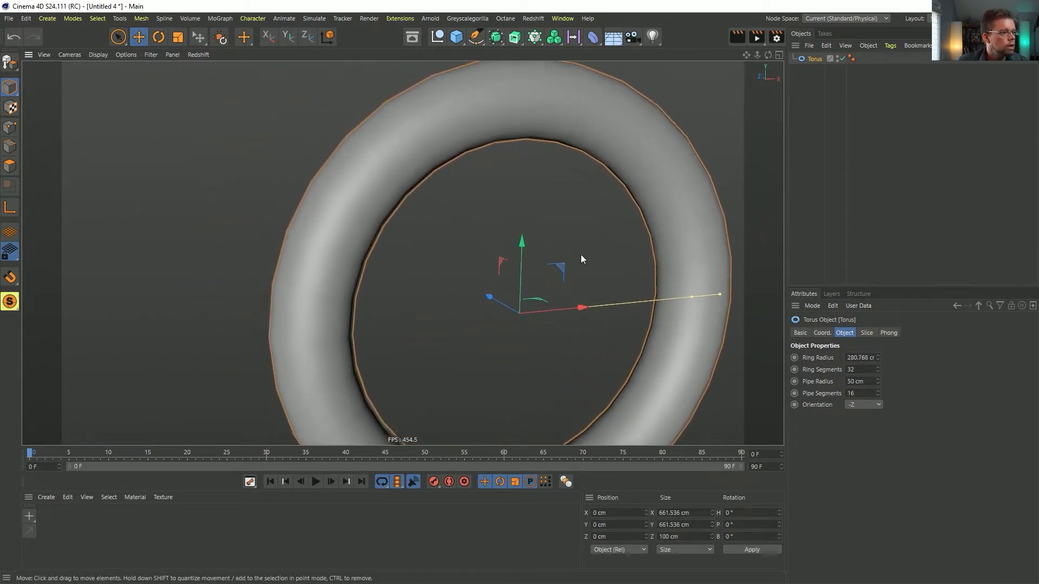
# Step: Add an RKT Ricochet object and move it along X to about -275 cm, inside the torus's pipe
pyautogui.click(535, 37)
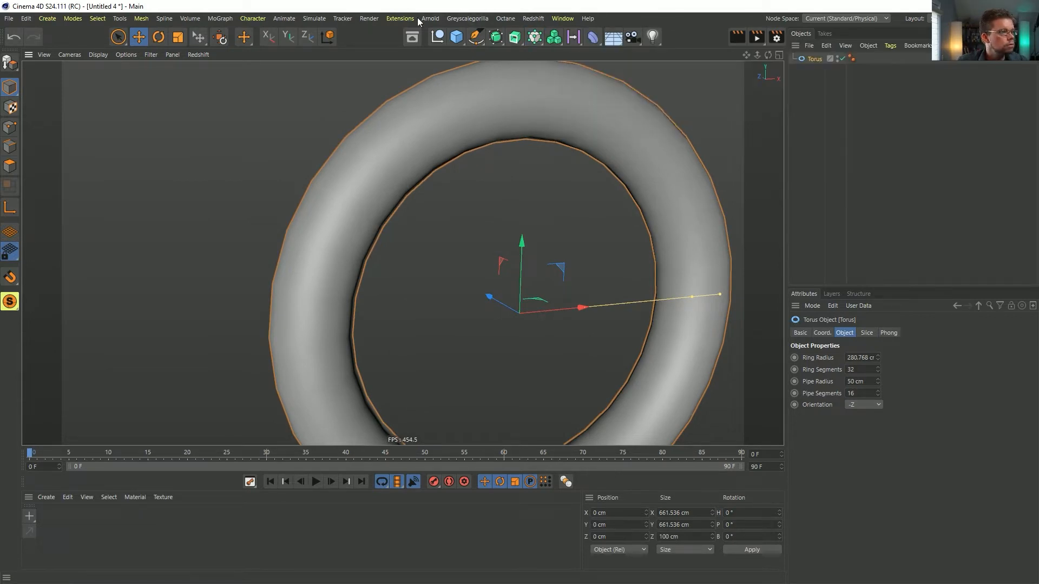
pyautogui.click(401, 20)
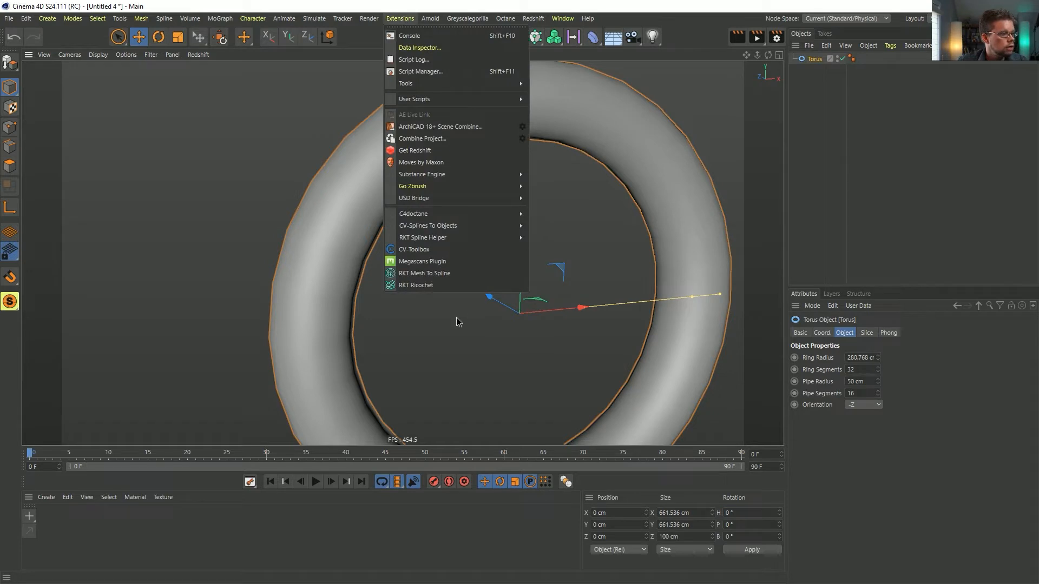
pyautogui.click(468, 285)
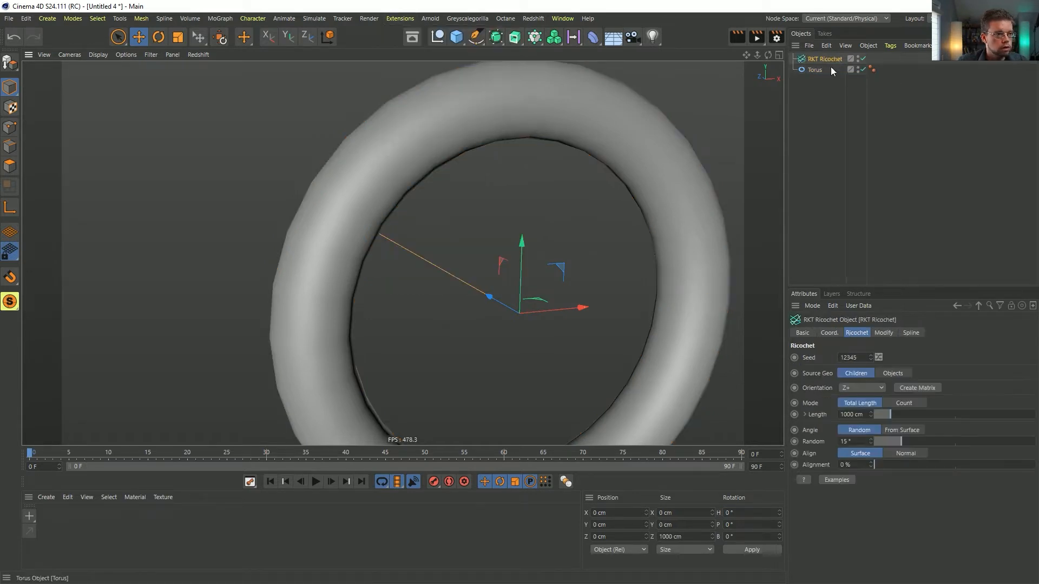
pyautogui.keyDown('alt'); pyautogui.moveTo(646, 216); pyautogui.dragTo(609, 249); pyautogui.keyUp('alt')
pyautogui.moveTo(561, 293); pyautogui.dragTo(359, 301)
pyautogui.keyDown('alt'); pyautogui.moveTo(286, 300); pyautogui.dragTo(674, 147); pyautogui.keyUp('alt')
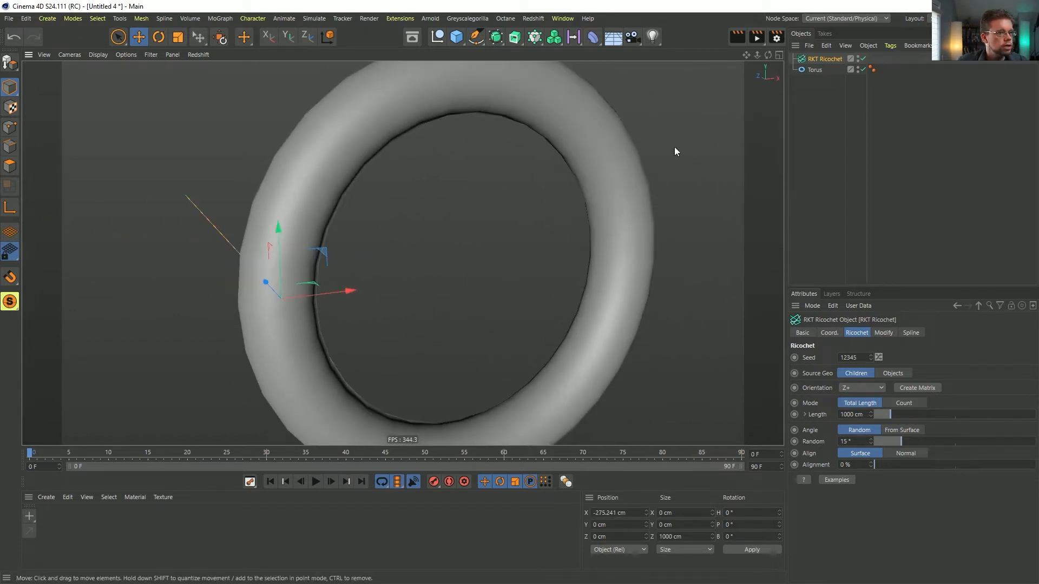
# Step: Make the torus a child of the RKT Ricochet object so the spline bounces inside it
pyautogui.moveTo(823, 57); pyautogui.dragTo(823, 57)
pyautogui.click(823, 57)
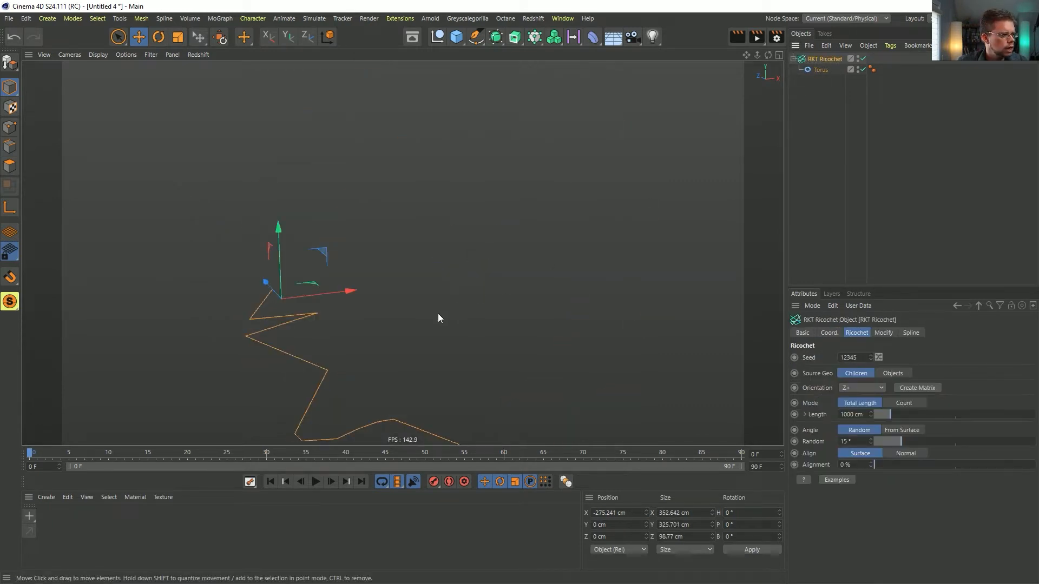
pyautogui.keyDown('alt'); pyautogui.moveTo(442, 247); pyautogui.dragTo(403, 321); pyautogui.keyUp('alt')
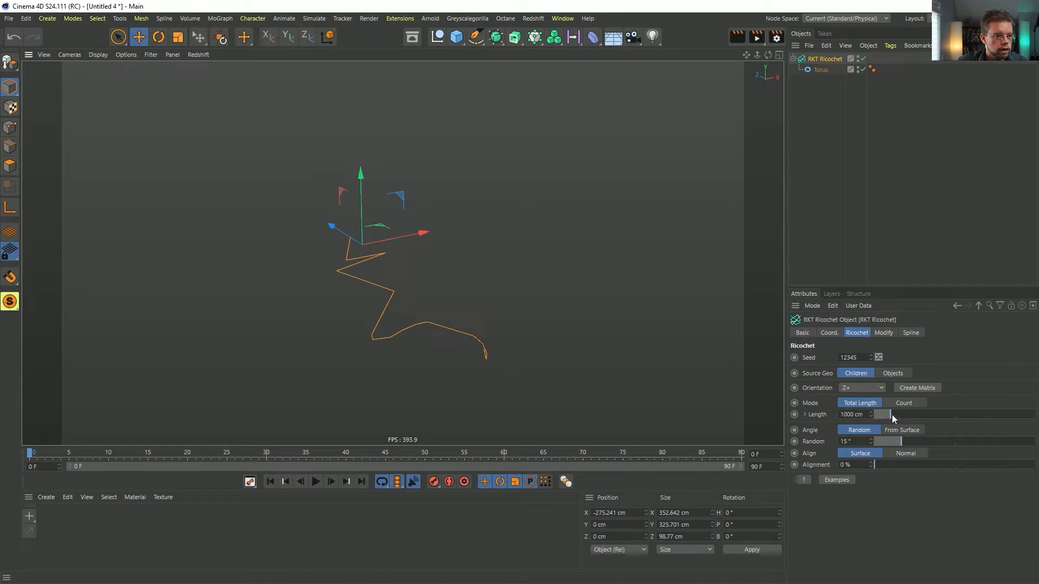
# Step: Try total lengths of 10000 cm and 1000000 cm on the Ricochet spline and inspect its density around the ring
pyautogui.moveTo(892, 415); pyautogui.dragTo(1035, 415)
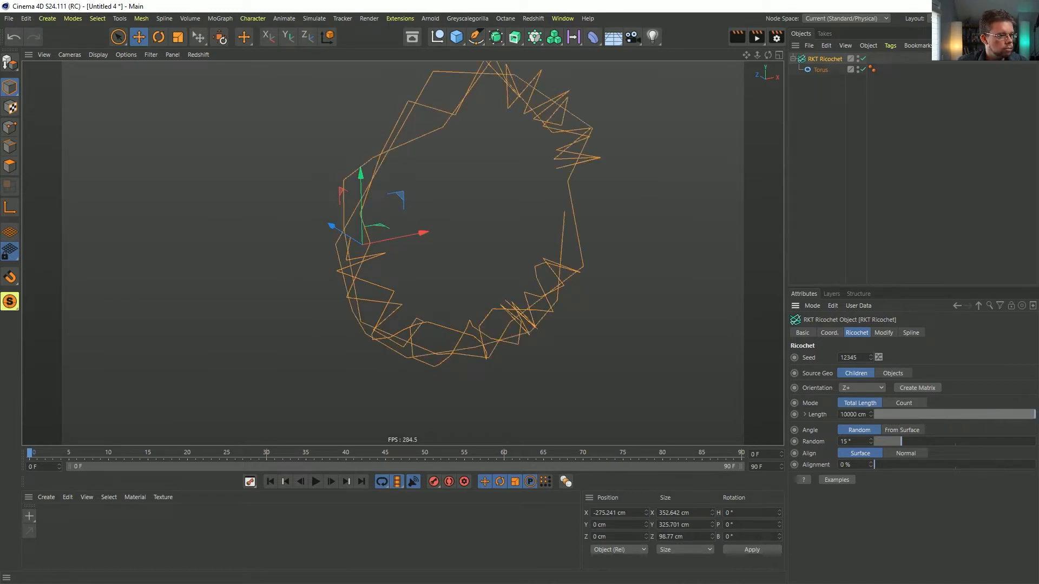
pyautogui.click(854, 415)
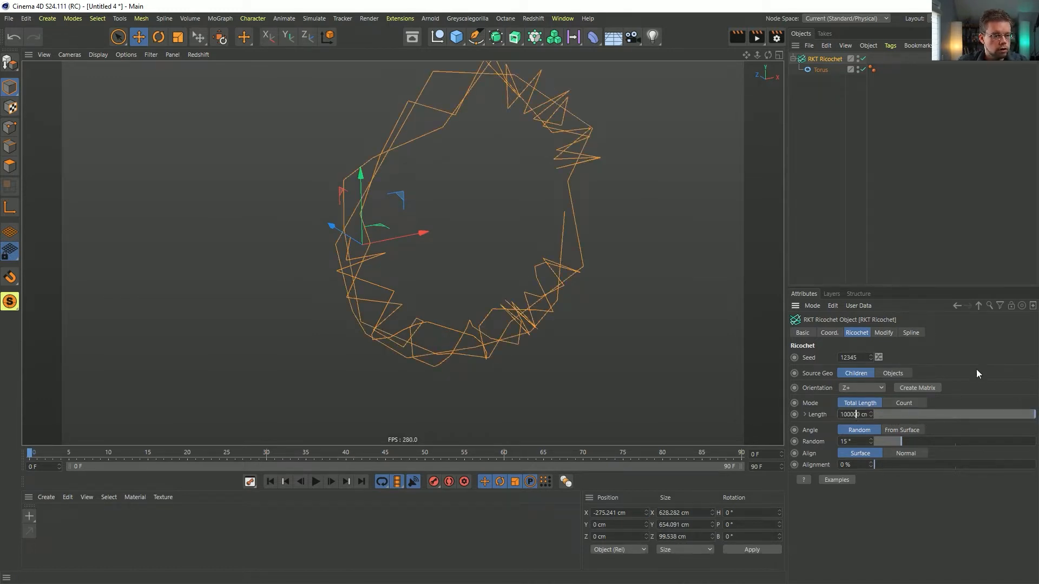
pyautogui.write('0')
pyautogui.press('Return')
pyautogui.write('0')
pyautogui.press('Return')
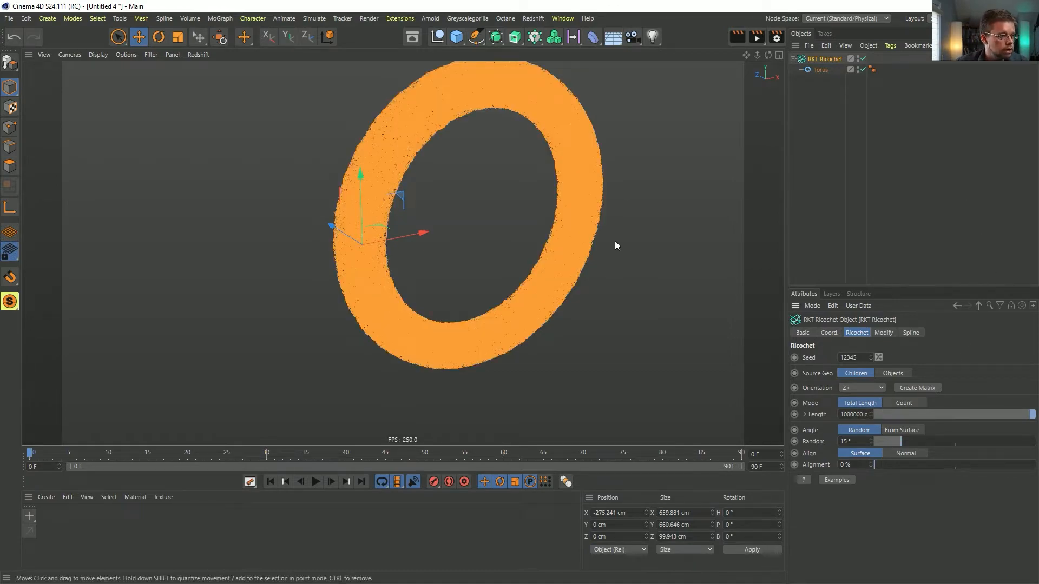
pyautogui.keyDown('alt'); pyautogui.moveTo(598, 234); pyautogui.dragTo(433, 217); pyautogui.keyUp('alt')
pyautogui.keyDown('alt'); pyautogui.moveTo(358, 163); pyautogui.dragTo(211, 215, button='right'); pyautogui.keyUp('alt')
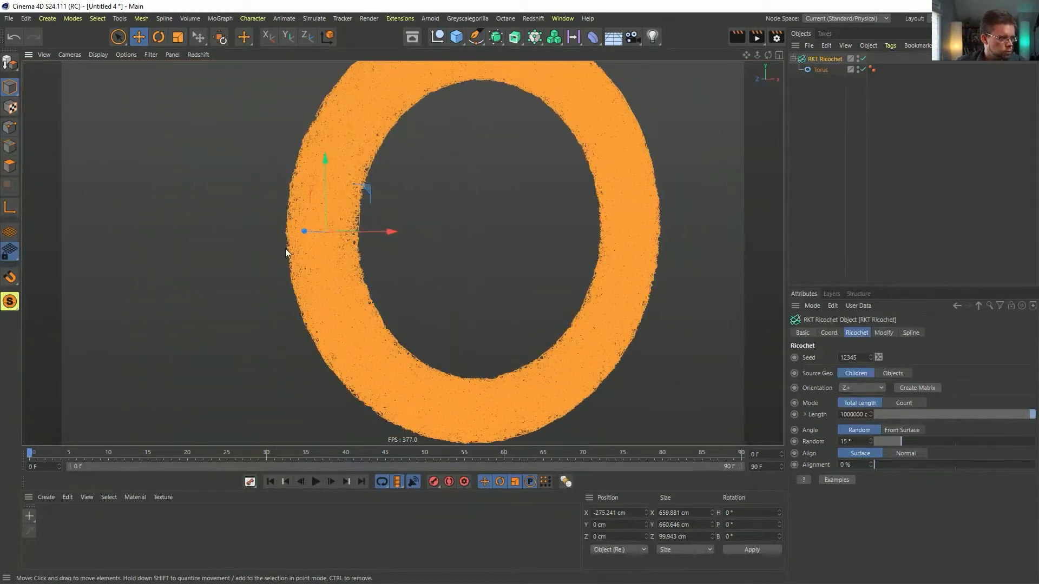
pyautogui.keyDown('alt'); pyautogui.moveTo(316, 244); pyautogui.dragTo(312, 306, button='middle'); pyautogui.keyUp('alt')
# Step: Reduce the Ricochet spline's total length to about 1622 cm
pyautogui.moveTo(914, 414)
pyautogui.mouseDown()
pyautogui.moveTo(877, 412)
pyautogui.moveTo(900, 414)
pyautogui.mouseUp()
pyautogui.keyDown('alt'); pyautogui.moveTo(450, 275); pyautogui.dragTo(426, 287); pyautogui.keyUp('alt')
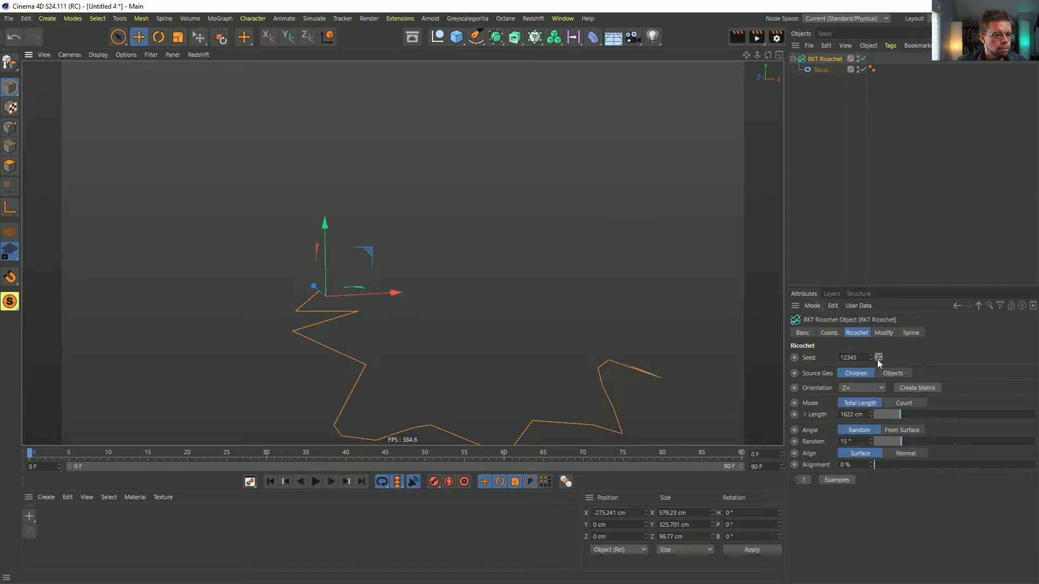
# Step: Create a matrix as the Ricochet's source of start orientations and disable the RKT Ricochet object
pyautogui.click(929, 390)
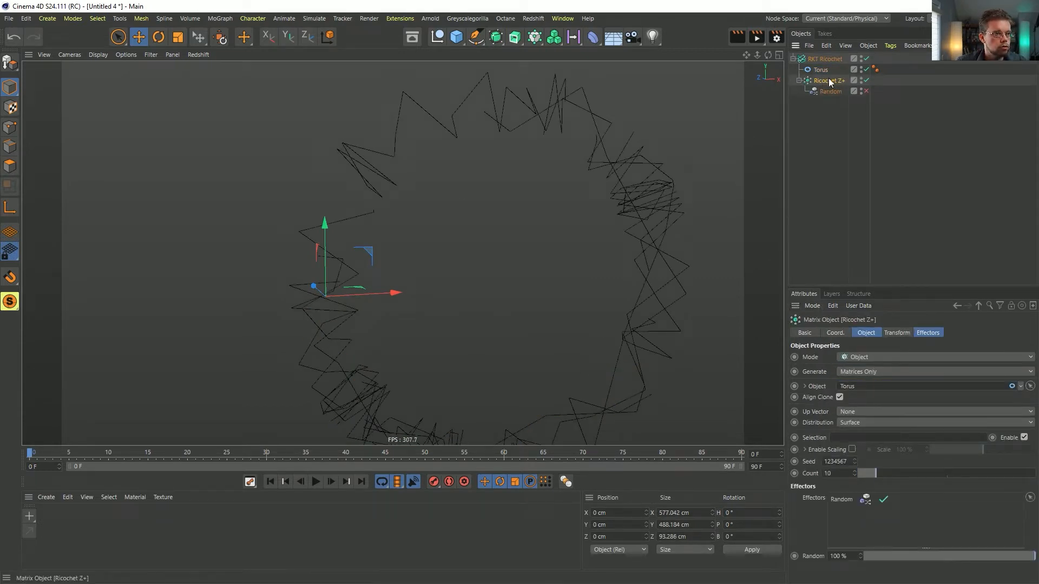
pyautogui.click(867, 58)
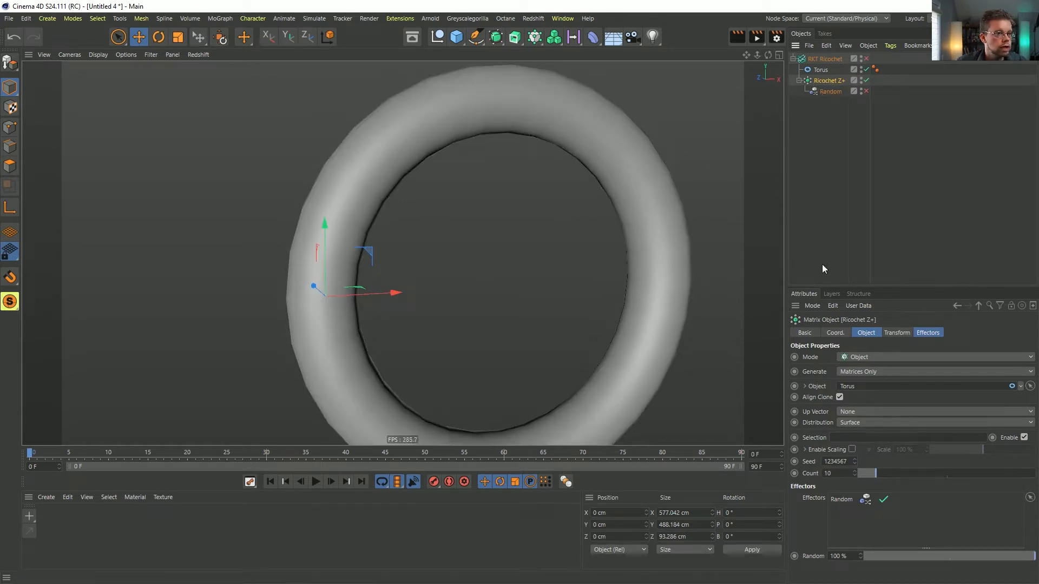
# Step: Switch the Ricochet Z+ matrix to Radial mode and move it about 141 cm along X
pyautogui.click(858, 357)
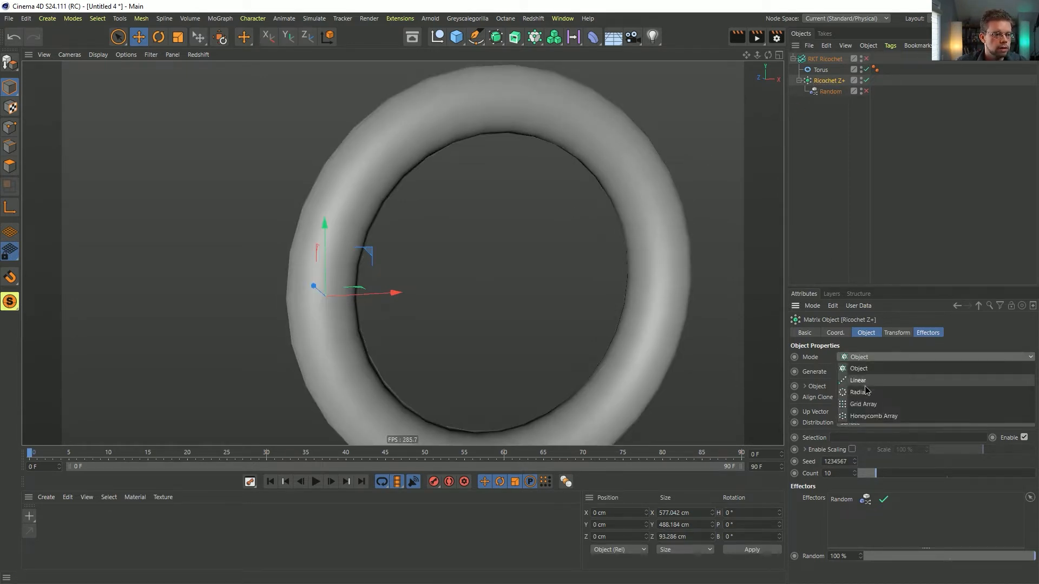
pyautogui.click(866, 386)
pyautogui.moveTo(396, 295); pyautogui.dragTo(485, 293)
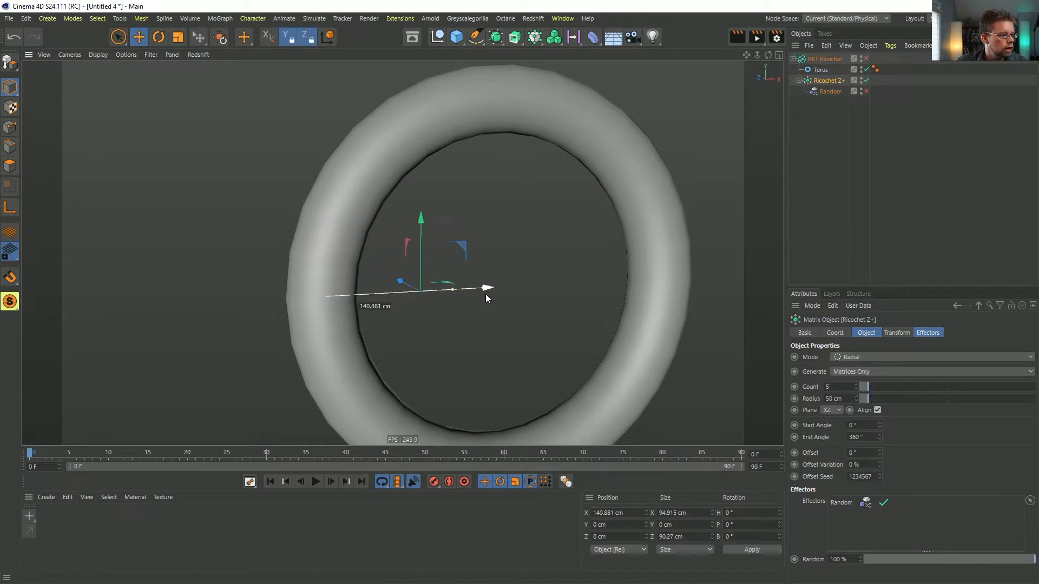
pyautogui.scroll(6, 460, 279)
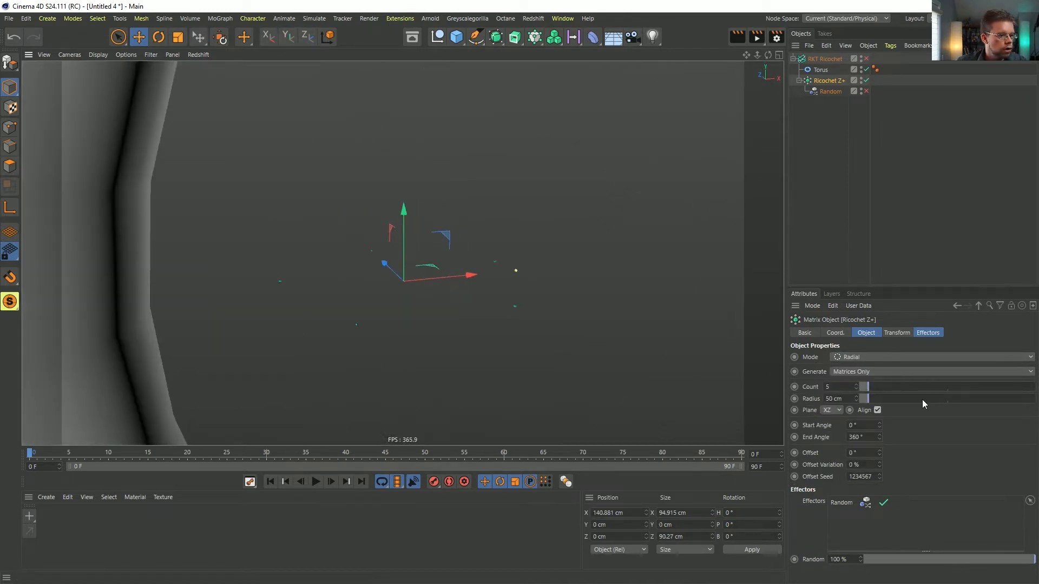
# Step: Reset the matrix's transform parameters to their defaults and raise its radial count to 27
pyautogui.click(897, 333)
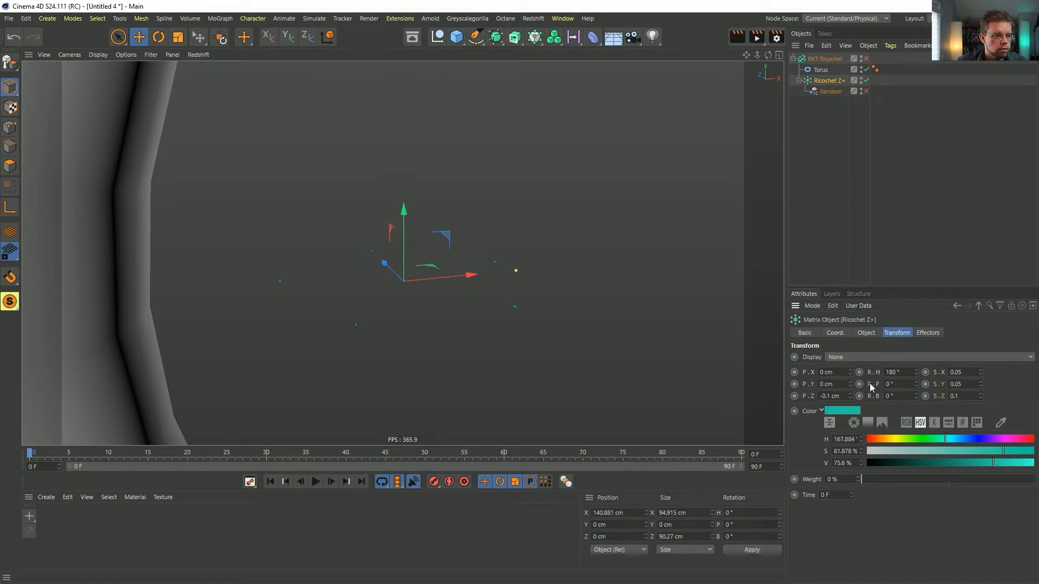
pyautogui.rightClick(805, 373)
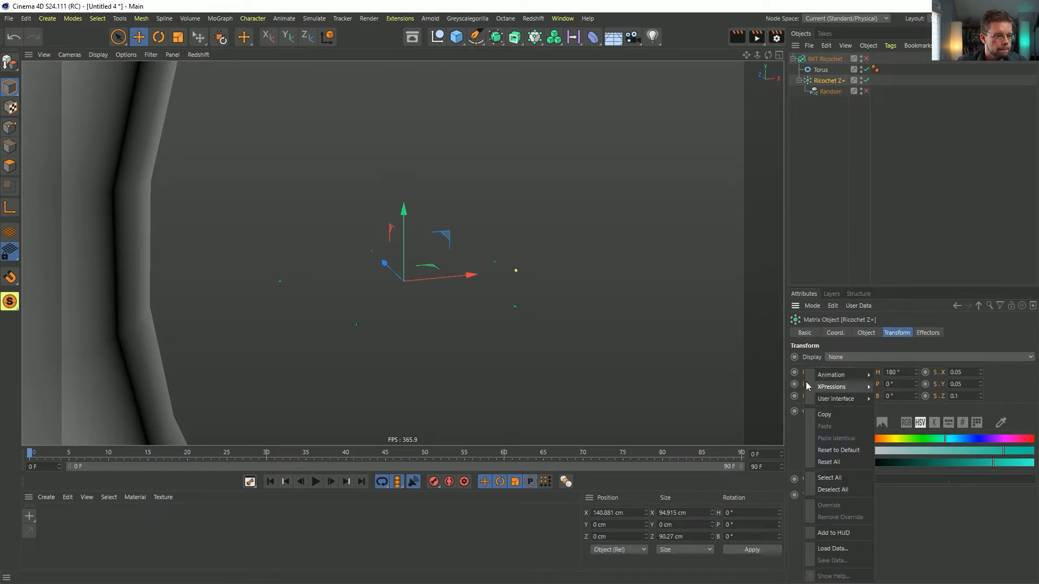
pyautogui.moveTo(835, 377)
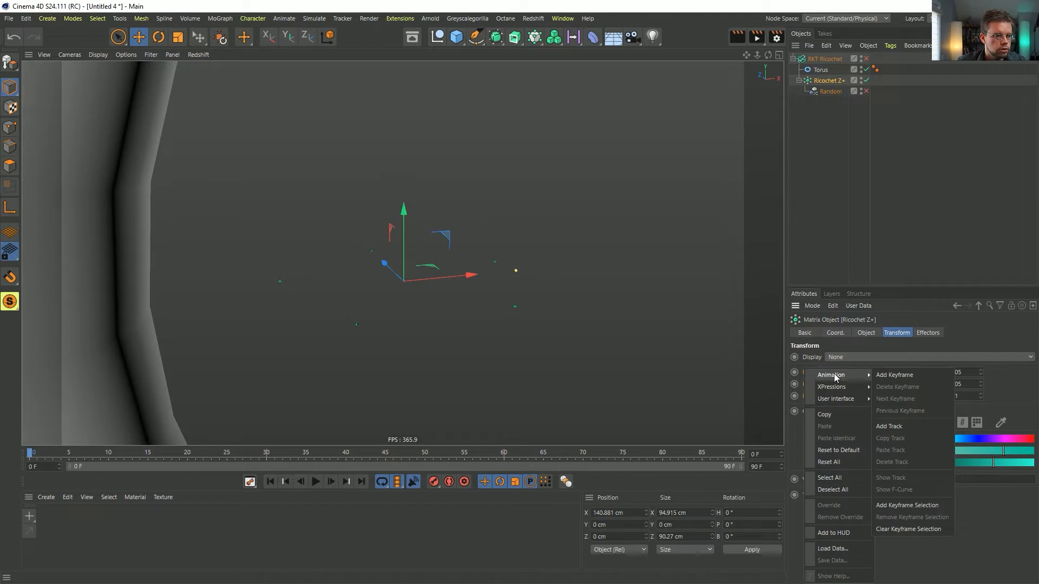
pyautogui.click(838, 451)
pyautogui.click(867, 333)
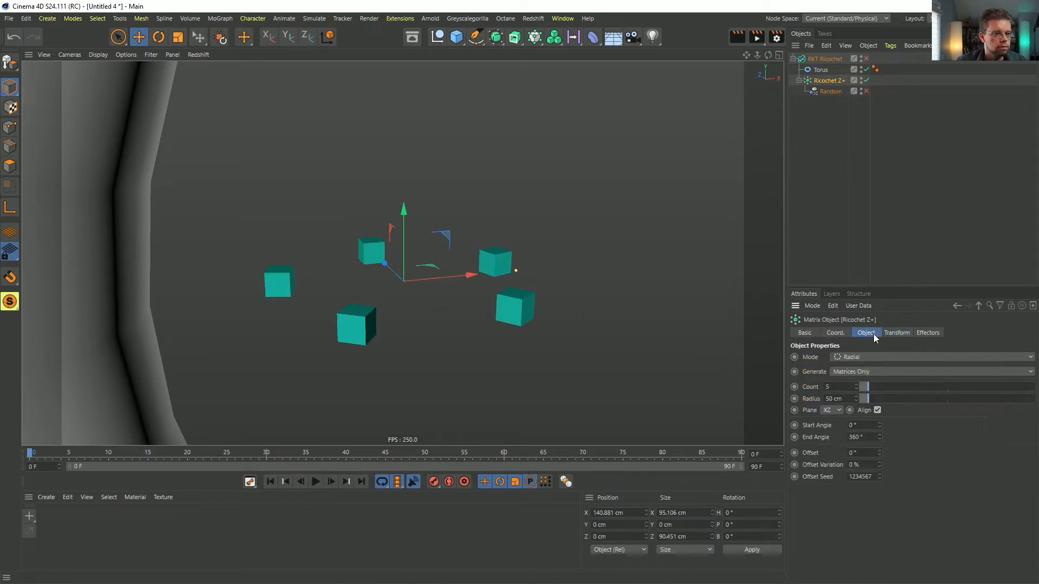
pyautogui.moveTo(876, 392); pyautogui.dragTo(904, 392)
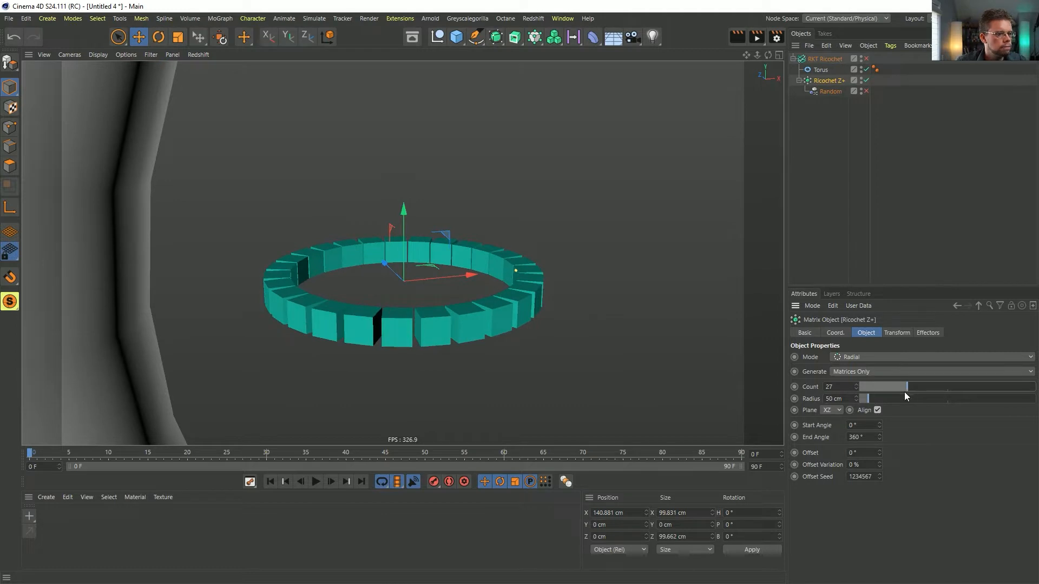
# Step: Re-enable the RKT Ricochet object and inspect the directions its splines take from the radial matrix
pyautogui.click(896, 334)
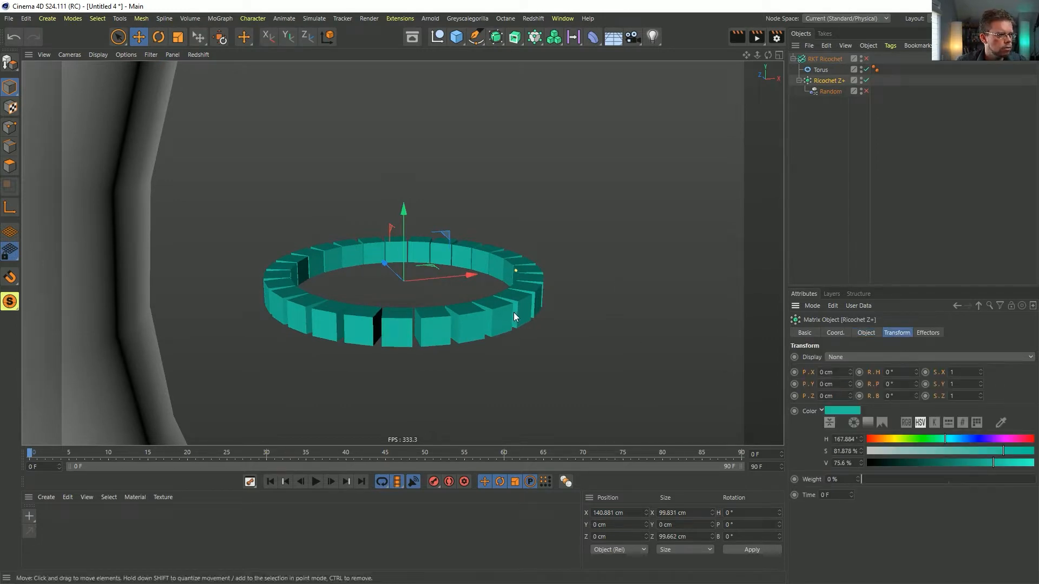
pyautogui.scroll(-4, 596, 217)
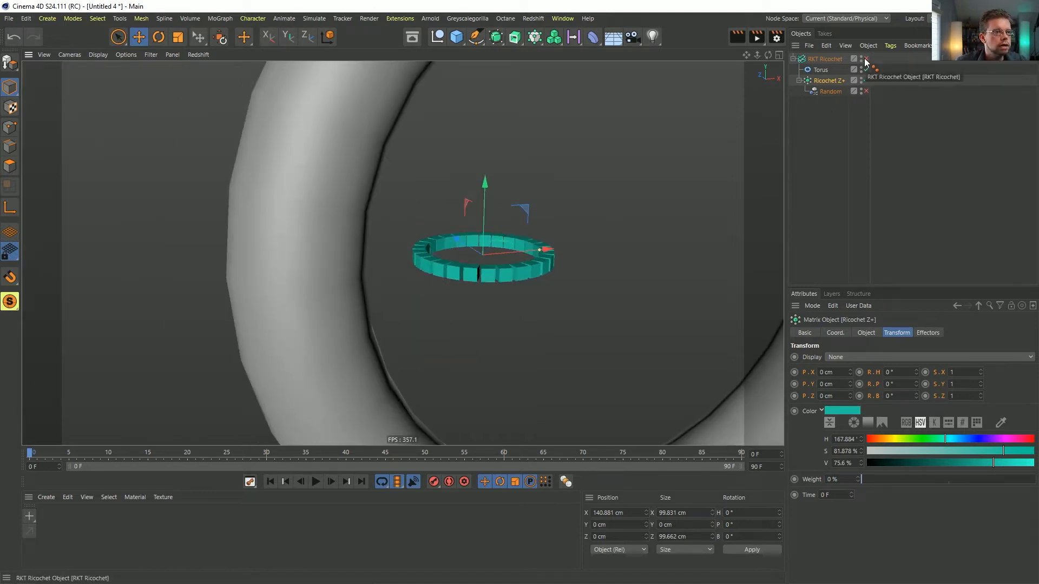
pyautogui.click(866, 59)
pyautogui.keyDown('alt'); pyautogui.moveTo(507, 244); pyautogui.dragTo(512, 274); pyautogui.keyUp('alt')
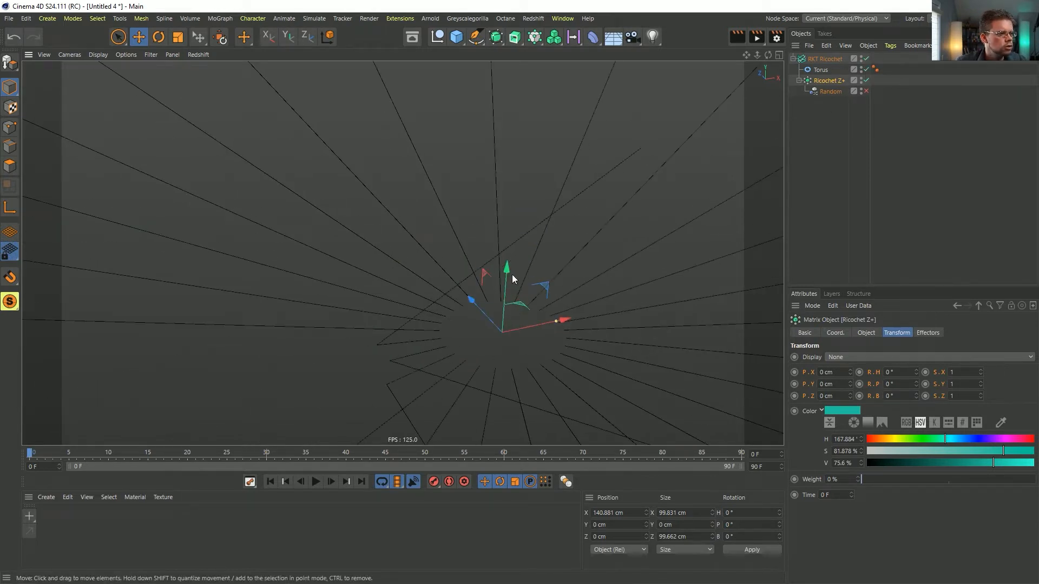
pyautogui.keyDown('alt'); pyautogui.moveTo(540, 314); pyautogui.dragTo(522, 272, button='middle'); pyautogui.keyUp('alt')
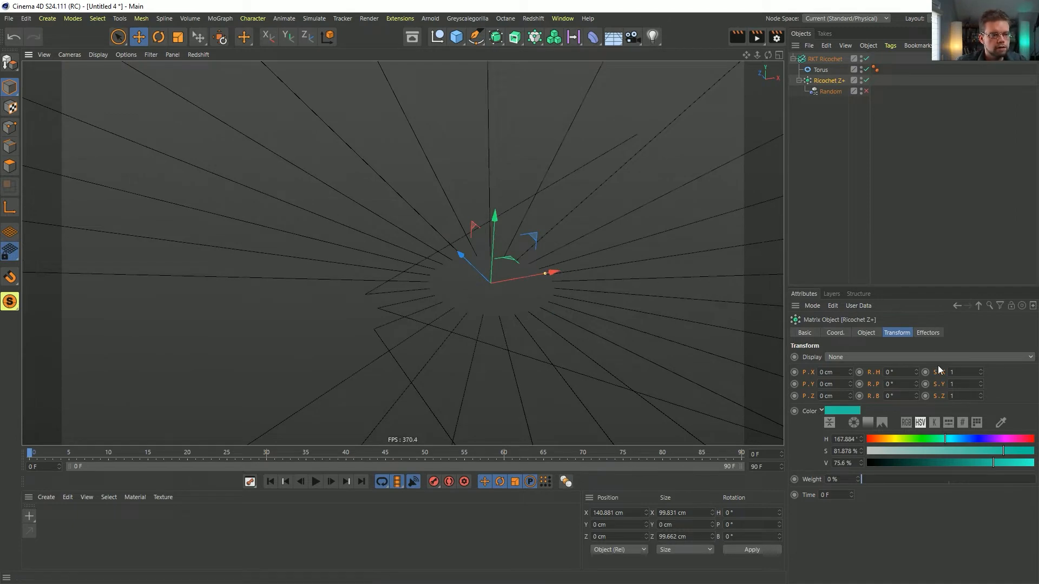
# Step: Try a heading rotation in the matrix's transform, undo it, and set the pitch rotation to 90° instead
pyautogui.moveTo(915, 371); pyautogui.dragTo(915, 341)
pyautogui.hotkey('ctrl', 'z')
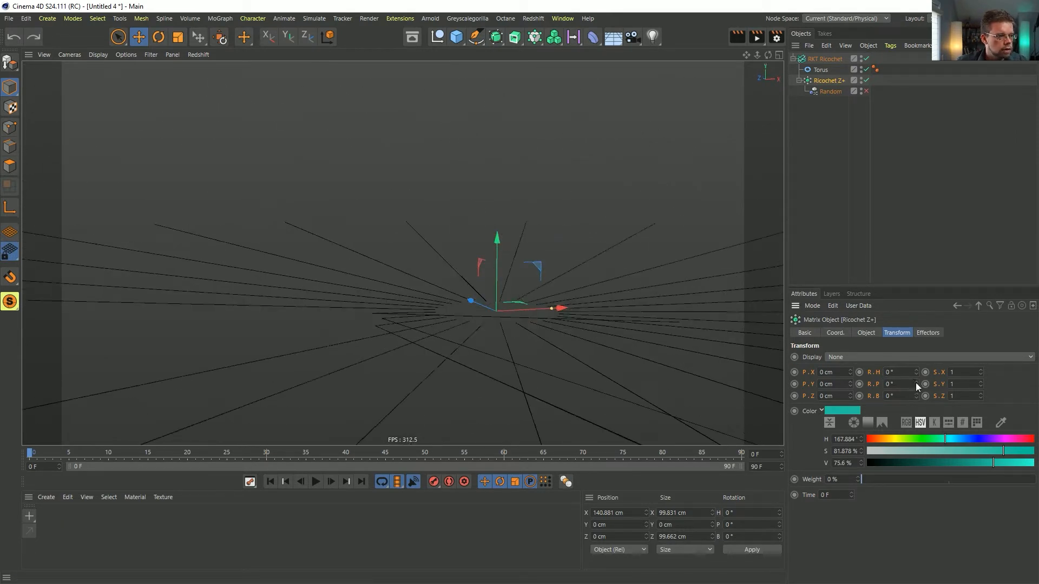
pyautogui.moveTo(917, 387); pyautogui.dragTo(906, 388)
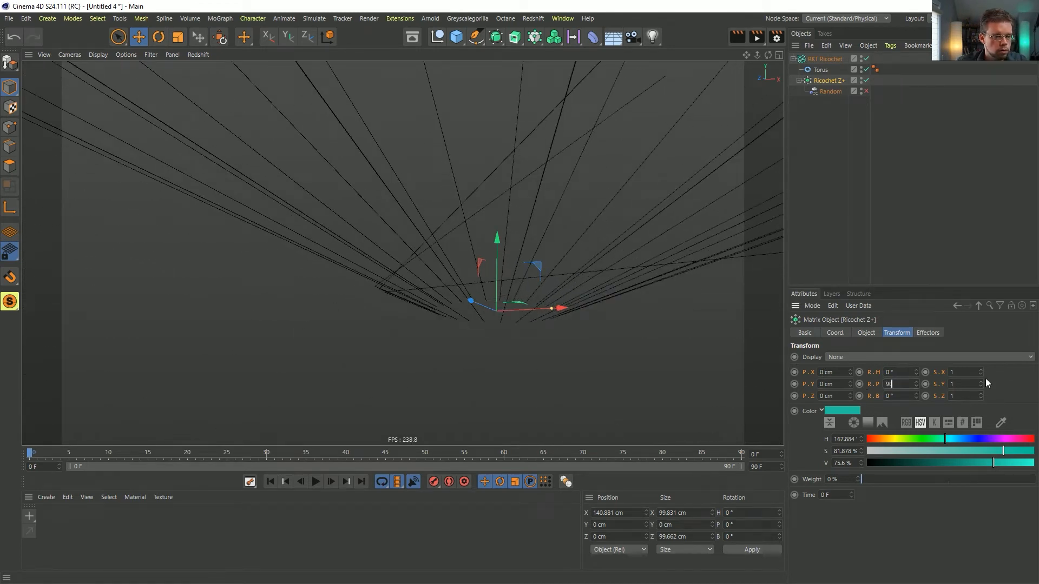
pyautogui.write('0')
pyautogui.press('Return')
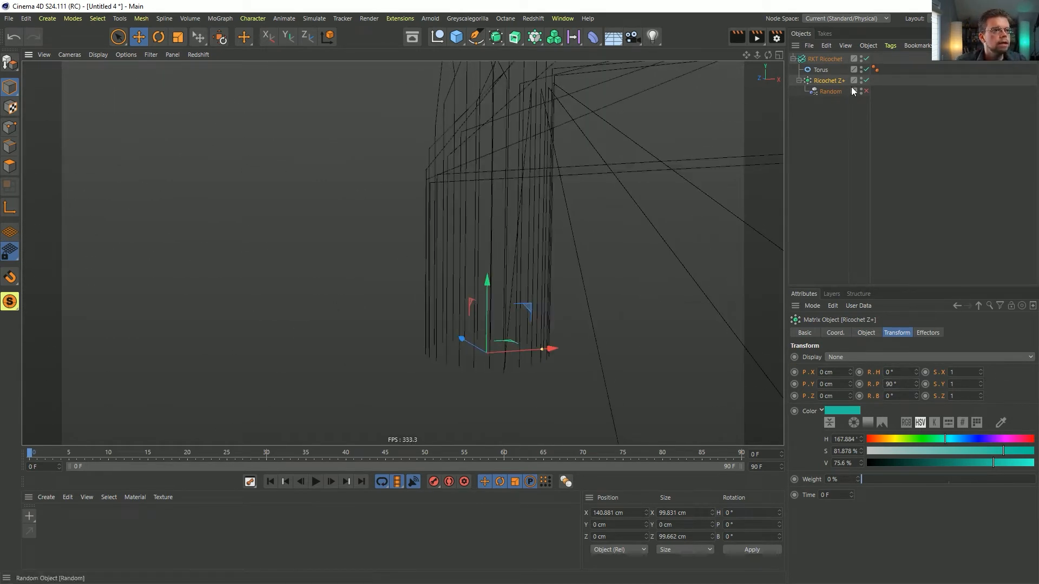
# Step: With the Ricochet temporarily disabled, shrink the matrix ring to about 62 cm across and move it into the torus tube at X about -12 cm
pyautogui.click(866, 58)
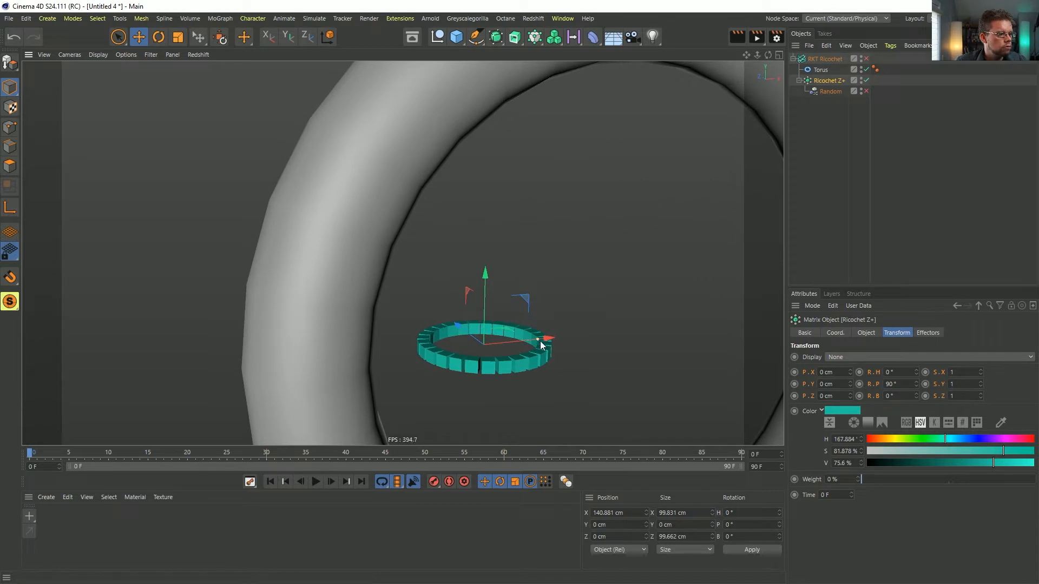
pyautogui.moveTo(541, 343); pyautogui.dragTo(364, 360)
pyautogui.click(866, 58)
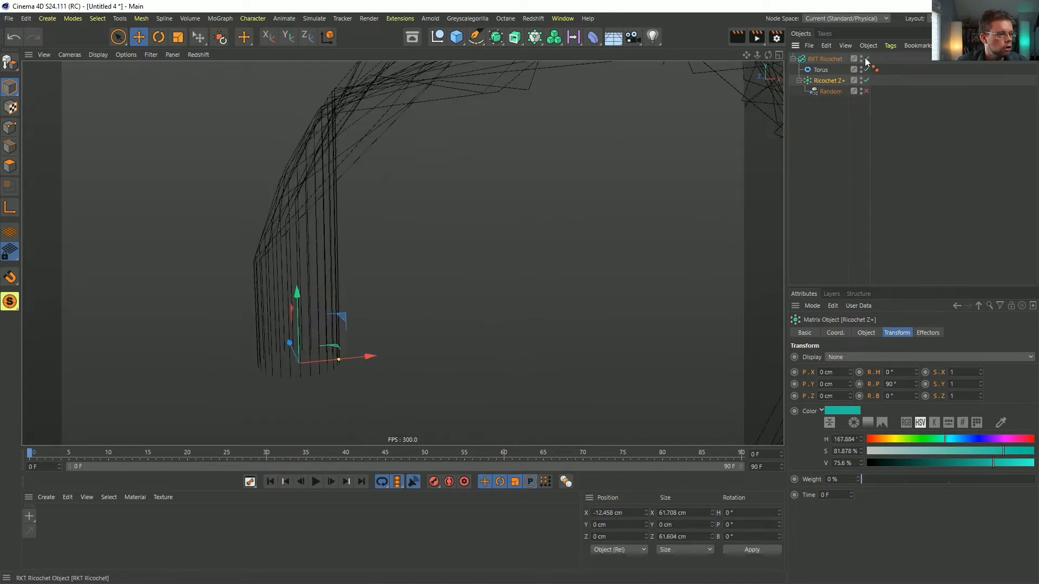
pyautogui.keyDown('alt'); pyautogui.moveTo(339, 232); pyautogui.dragTo(382, 244); pyautogui.keyUp('alt')
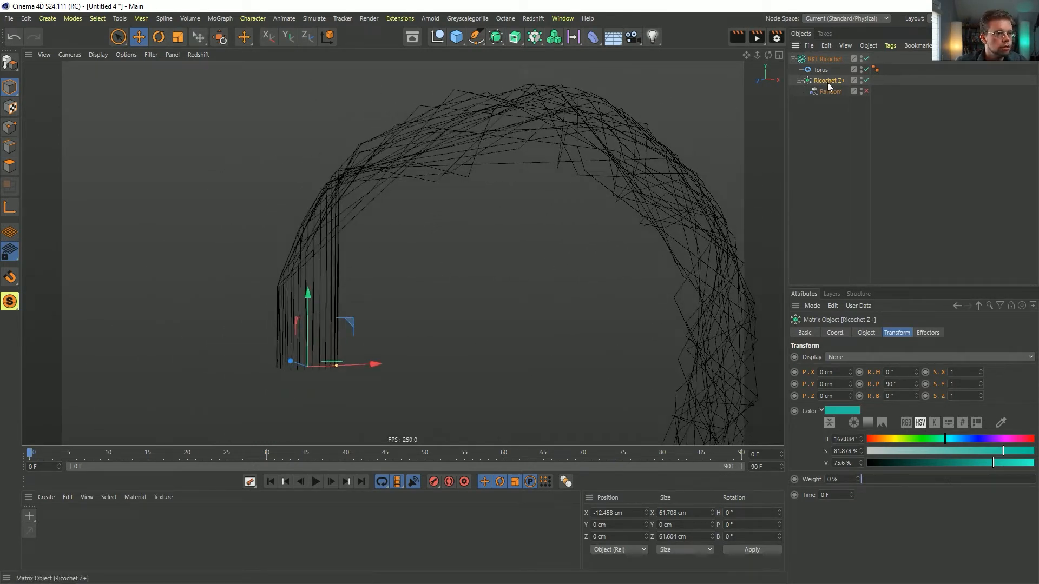
# Step: Enable the Random effector on the matrix and set its heading and pitch rotation to 15° each
pyautogui.click(866, 91)
pyautogui.click(839, 92)
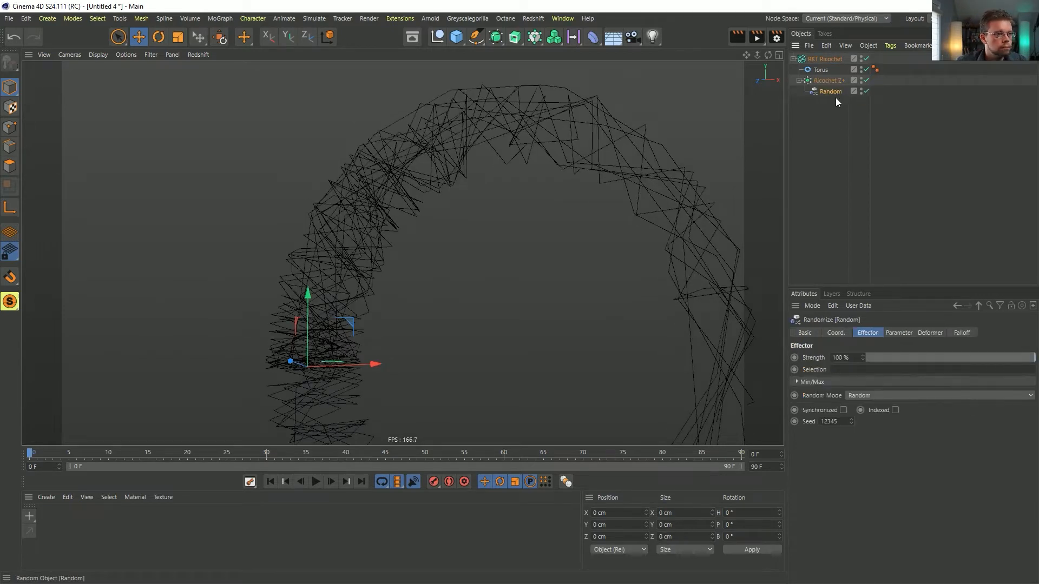
pyautogui.click(897, 332)
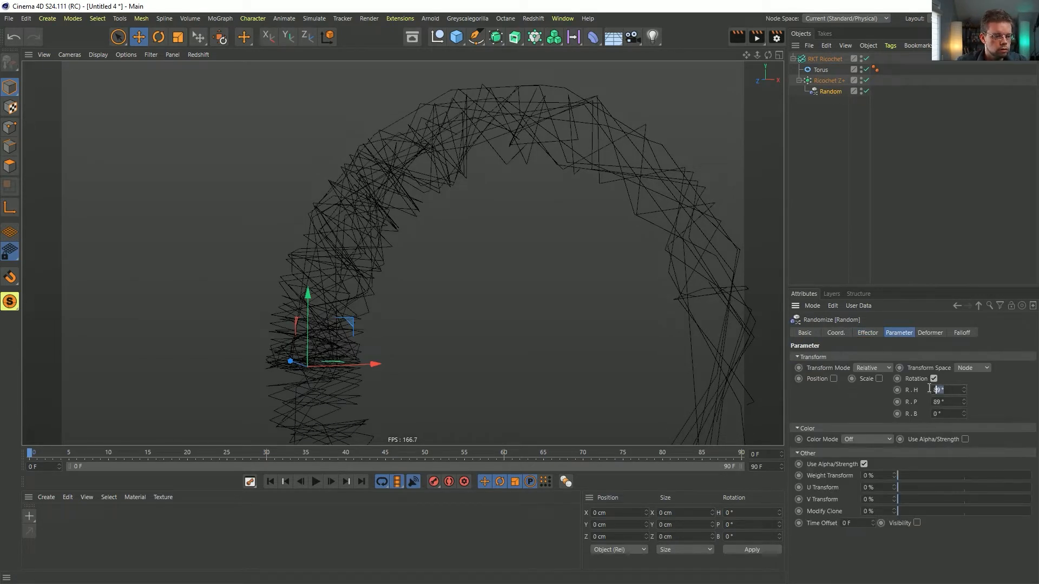
pyautogui.write('15')
pyautogui.click(948, 402)
pyautogui.write('15')
pyautogui.press('Return')
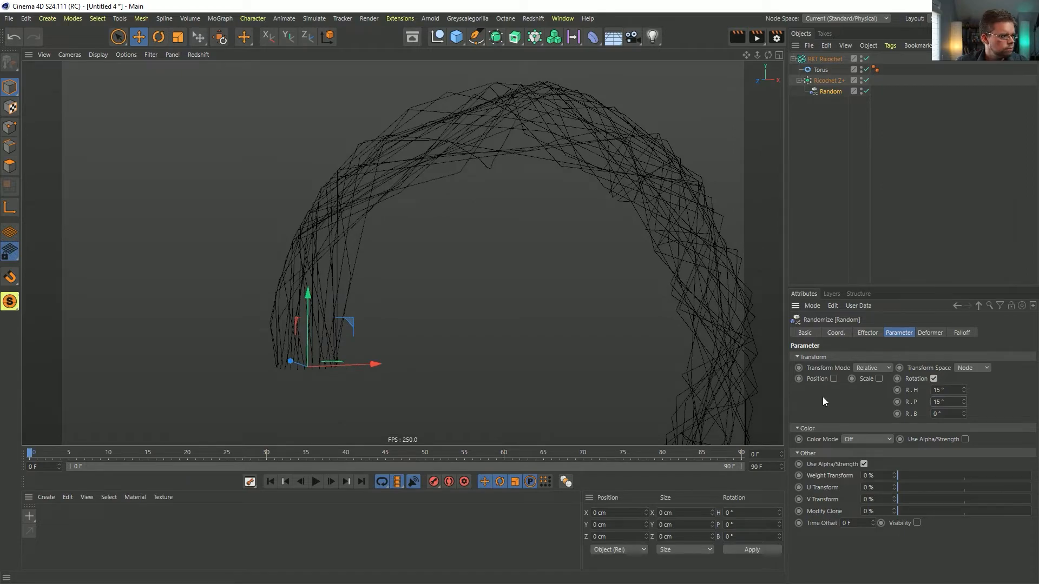
# Step: Shorten the RKT Ricochet splines to a total length of about 418 cm
pyautogui.keyDown('alt'); pyautogui.moveTo(338, 290); pyautogui.dragTo(308, 324); pyautogui.keyUp('alt')
pyautogui.keyDown('alt'); pyautogui.moveTo(348, 275); pyautogui.dragTo(225, 330, button='middle'); pyautogui.keyUp('alt')
pyautogui.keyDown('alt'); pyautogui.moveTo(541, 295); pyautogui.dragTo(489, 160, button='middle'); pyautogui.keyUp('alt')
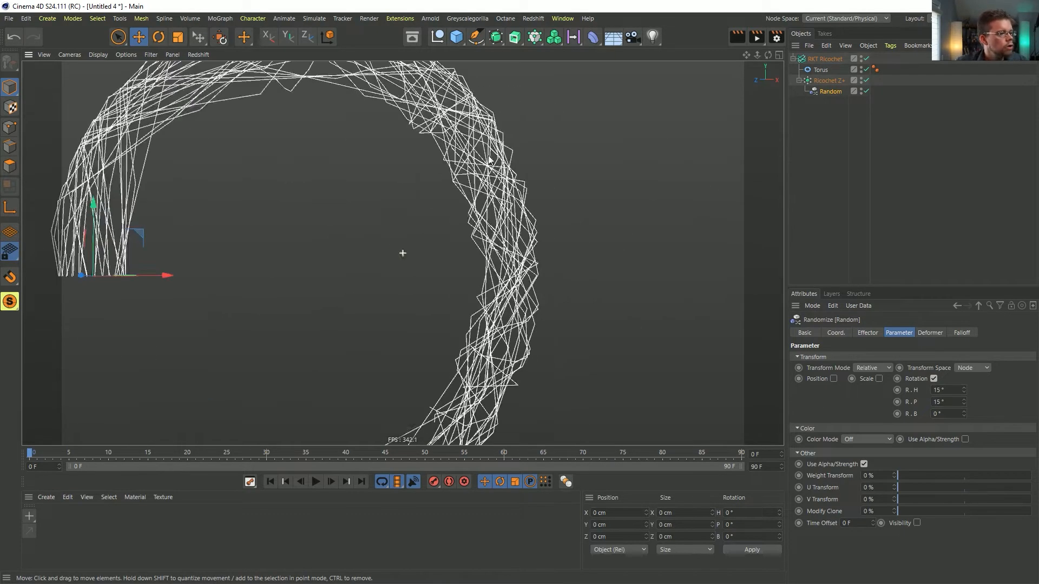
pyautogui.keyDown('alt'); pyautogui.moveTo(489, 160); pyautogui.dragTo(633, 280); pyautogui.keyUp('alt')
pyautogui.click(826, 59)
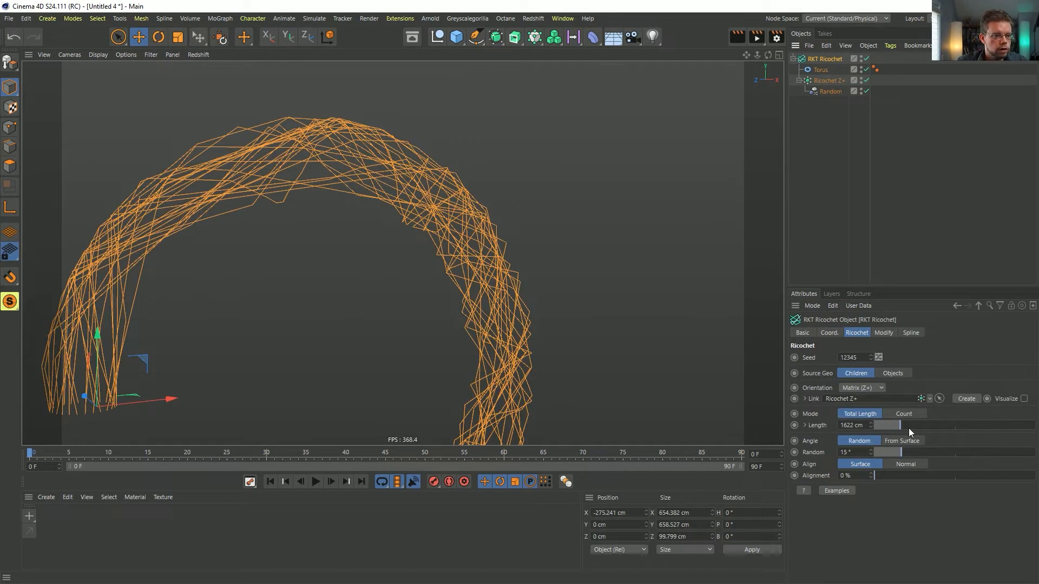
pyautogui.moveTo(908, 428); pyautogui.dragTo(882, 430)
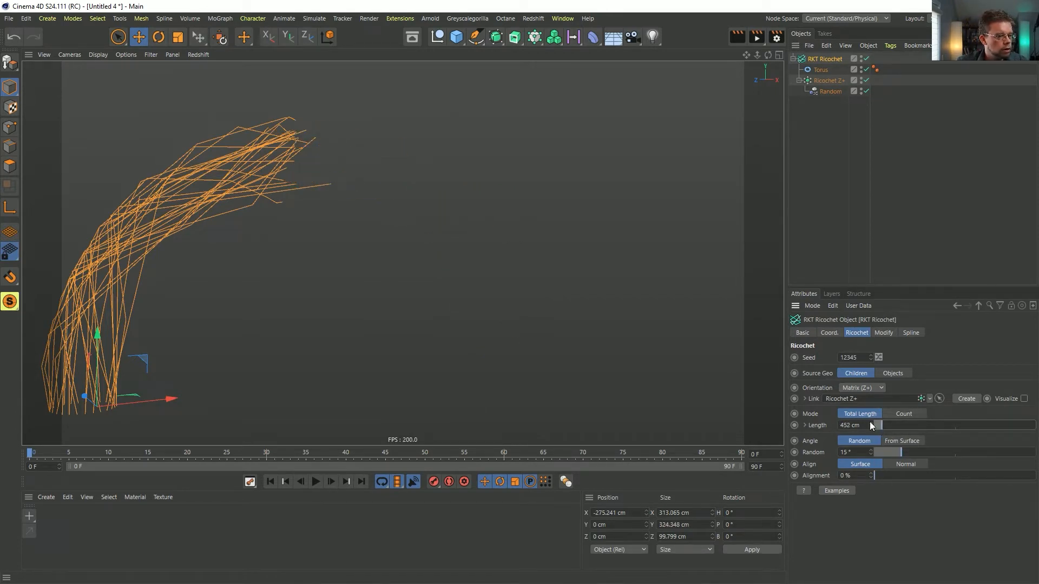
pyautogui.scroll(10, 410, 147)
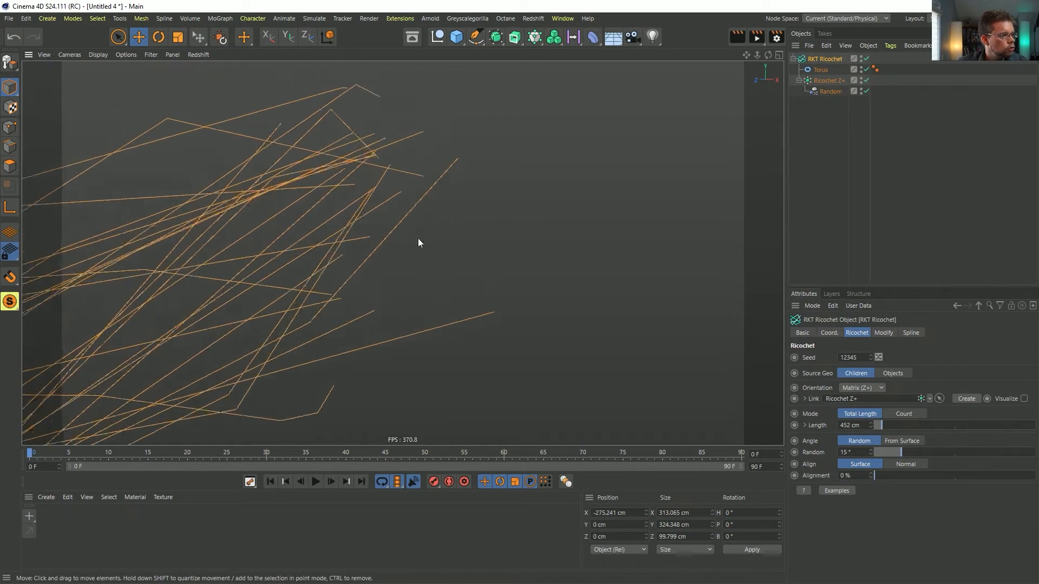
pyautogui.keyDown('alt'); pyautogui.moveTo(418, 243); pyautogui.dragTo(403, 254); pyautogui.keyUp('alt')
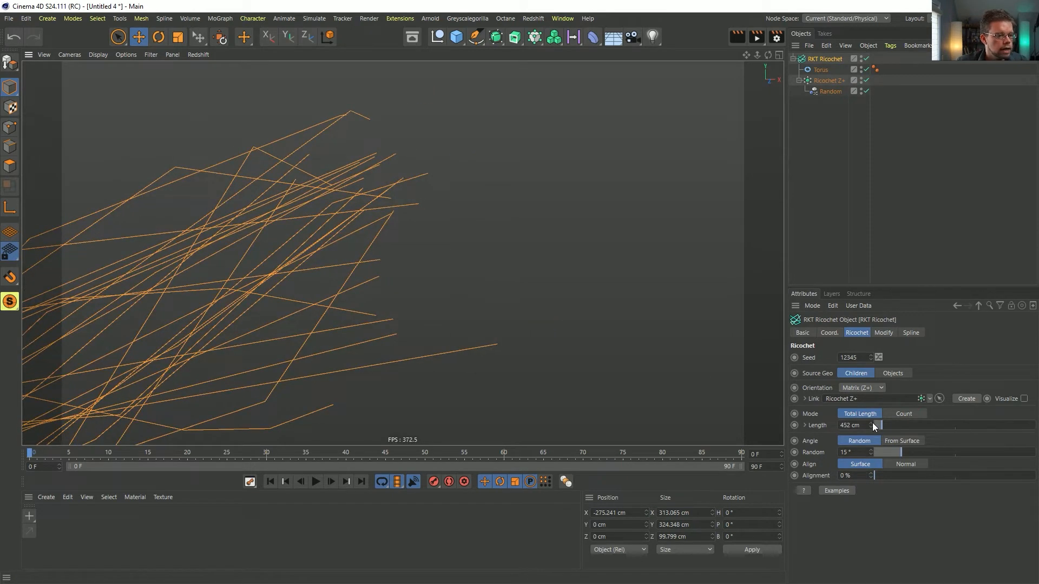
pyautogui.click(871, 423)
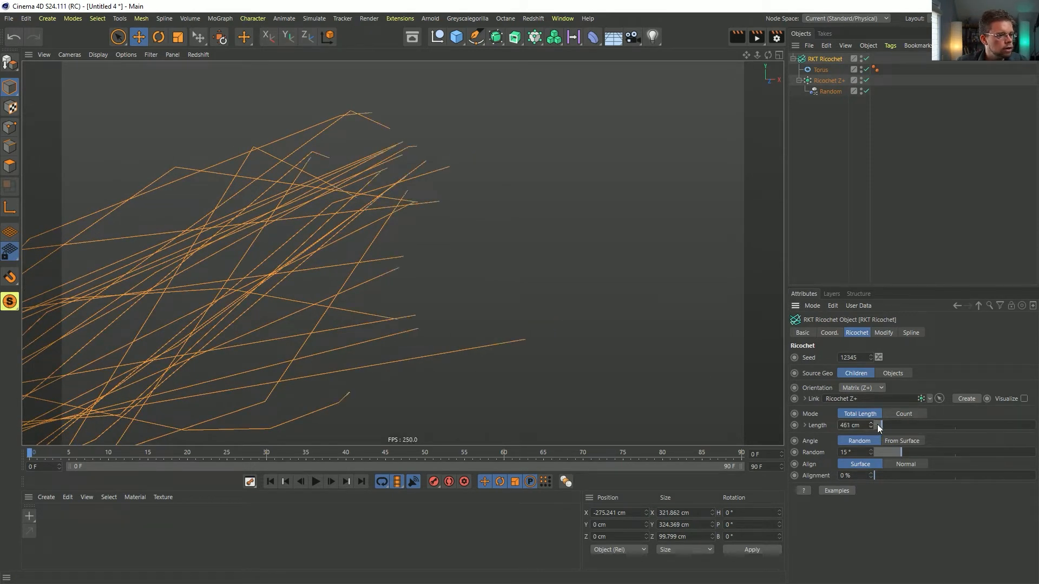
pyautogui.moveTo(878, 424)
pyautogui.mouseDown()
pyautogui.moveTo(891, 427)
pyautogui.moveTo(878, 421)
pyautogui.mouseUp()
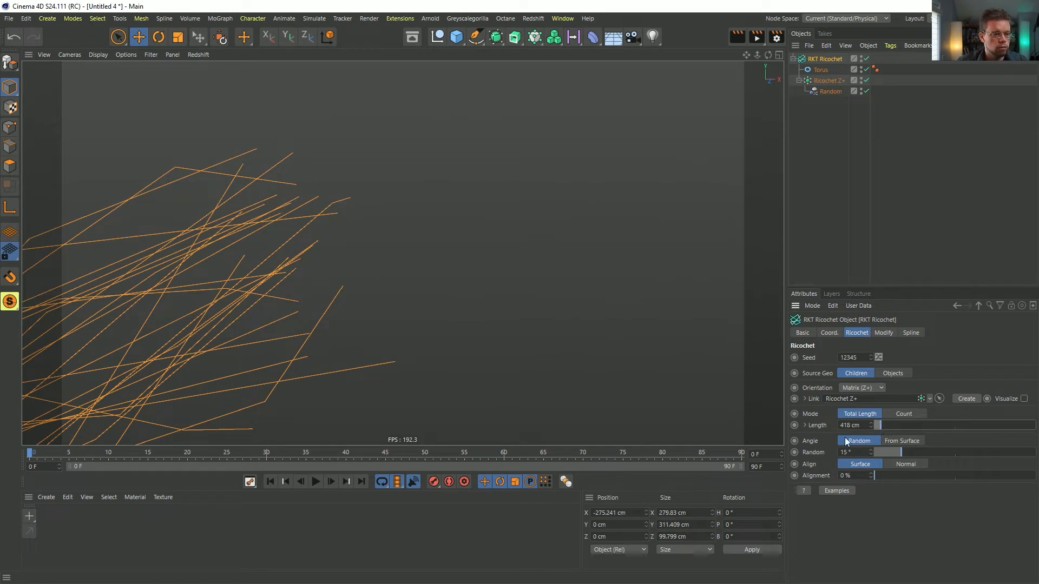
# Step: Set the Ricochet's length growth to 155 cm and play the animation to check the splines extending around the torus
pyautogui.click(805, 426)
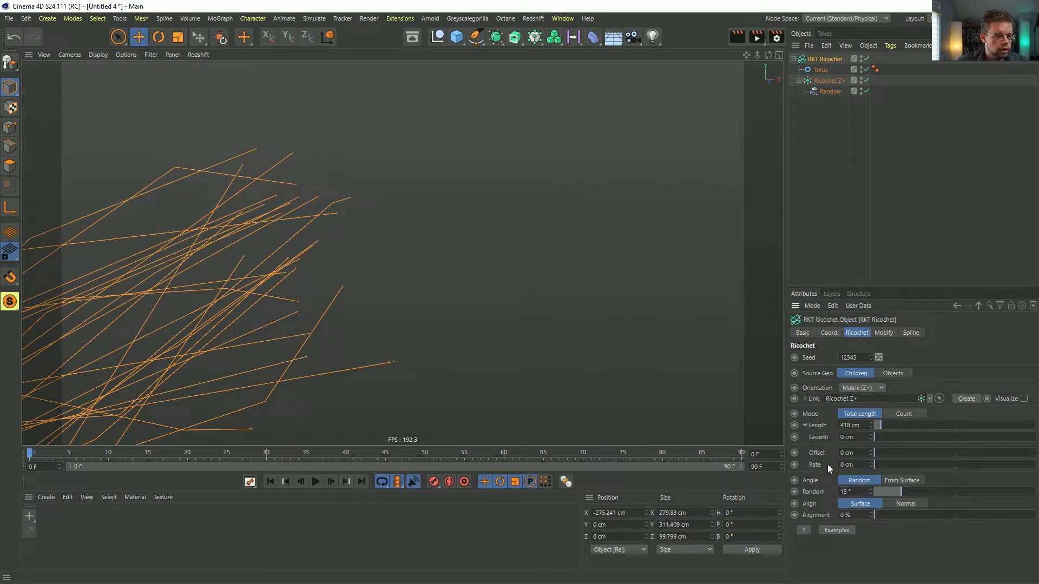
pyautogui.moveTo(887, 465); pyautogui.dragTo(888, 466)
pyautogui.click(321, 483)
pyautogui.click(270, 483)
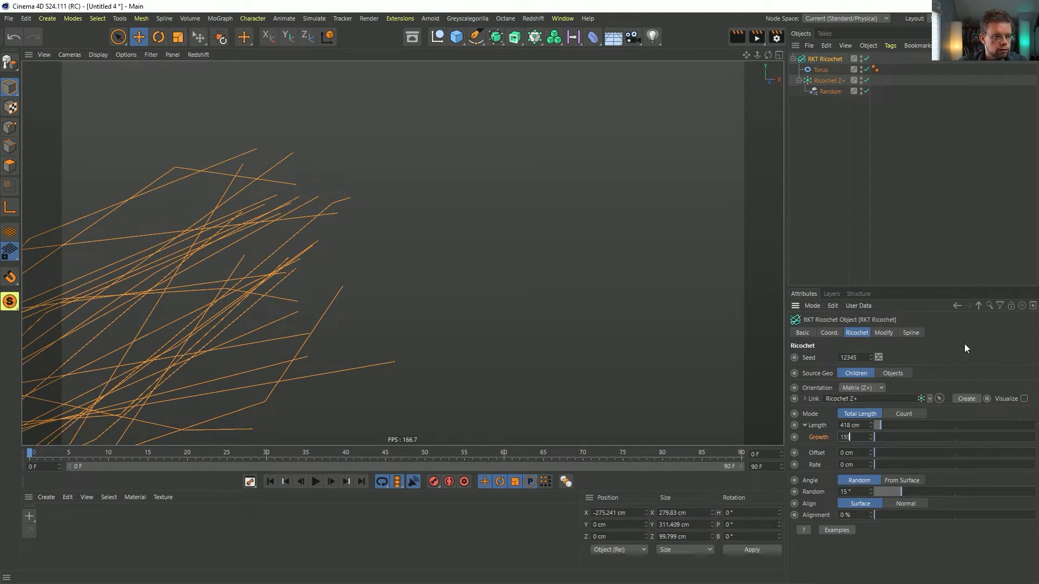
pyautogui.press('Return')
pyautogui.click(317, 482)
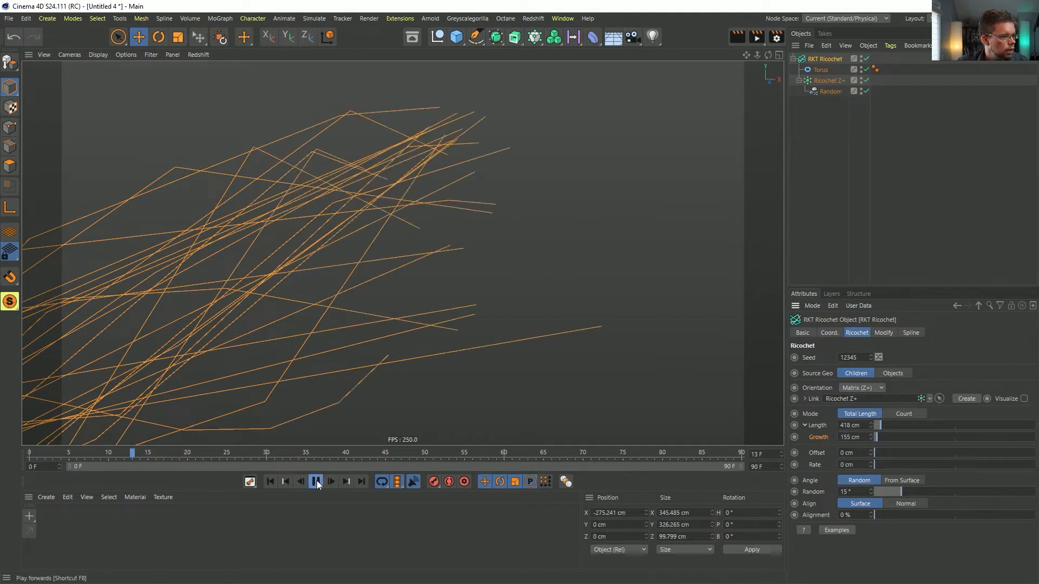
pyautogui.click(317, 482)
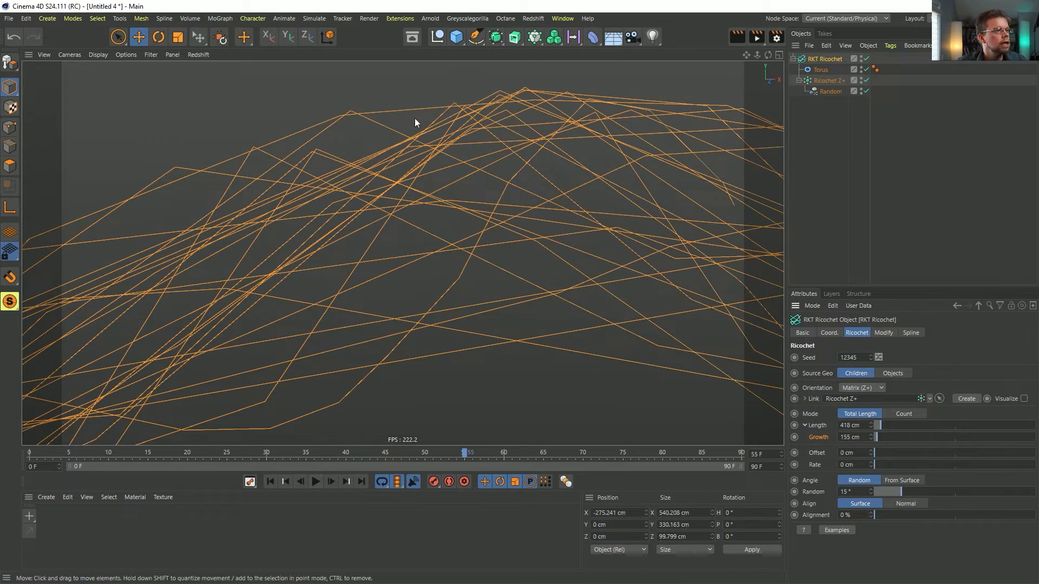
pyautogui.keyDown('alt'); pyautogui.moveTo(356, 119); pyautogui.dragTo(571, 260); pyautogui.keyUp('alt')
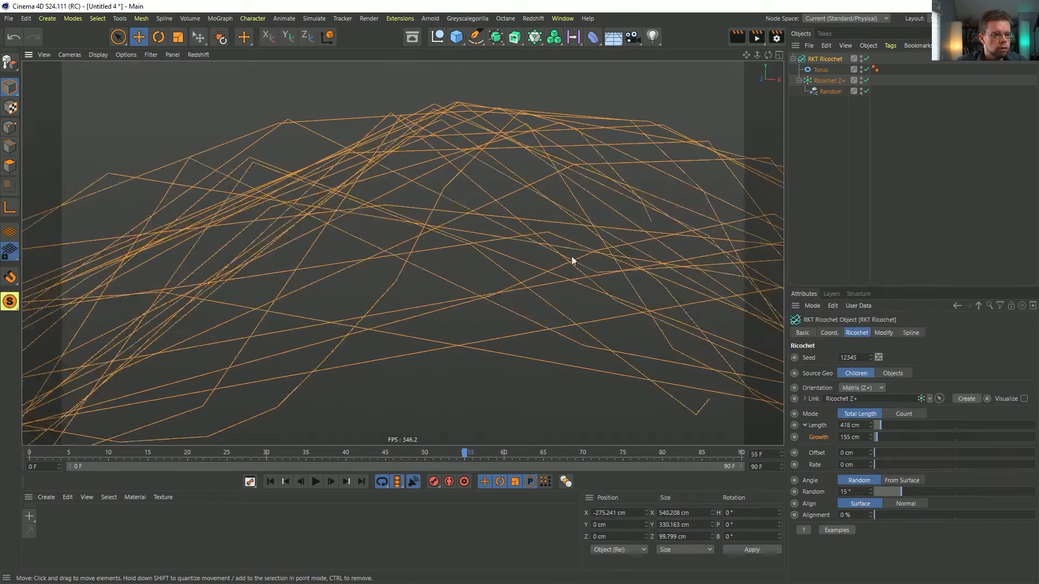
# Step: Enable the Ricochet's spline type override and set the spline type to B-Spline
pyautogui.click(912, 333)
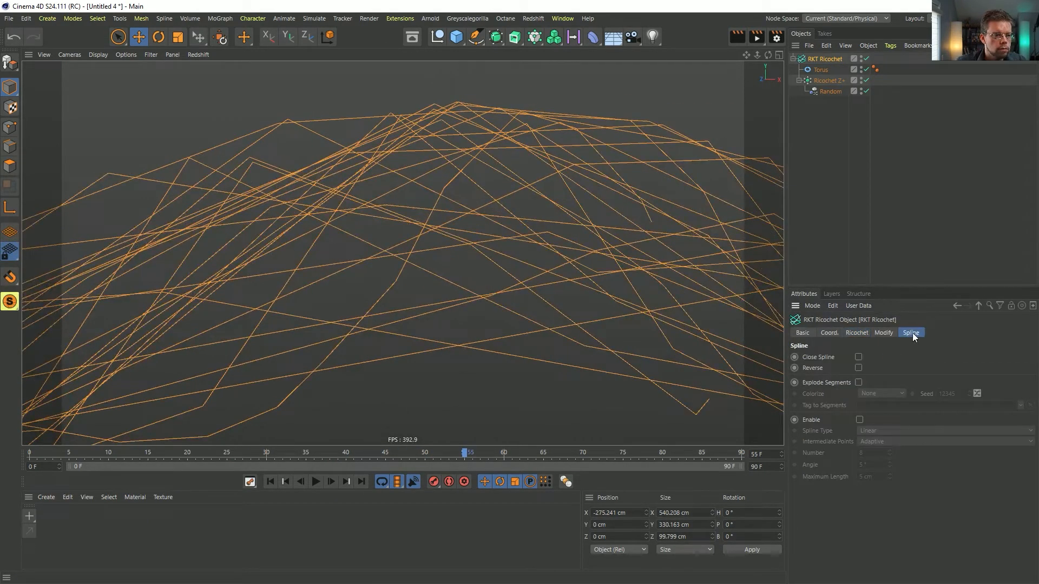
pyautogui.click(859, 419)
pyautogui.click(871, 431)
pyautogui.click(889, 479)
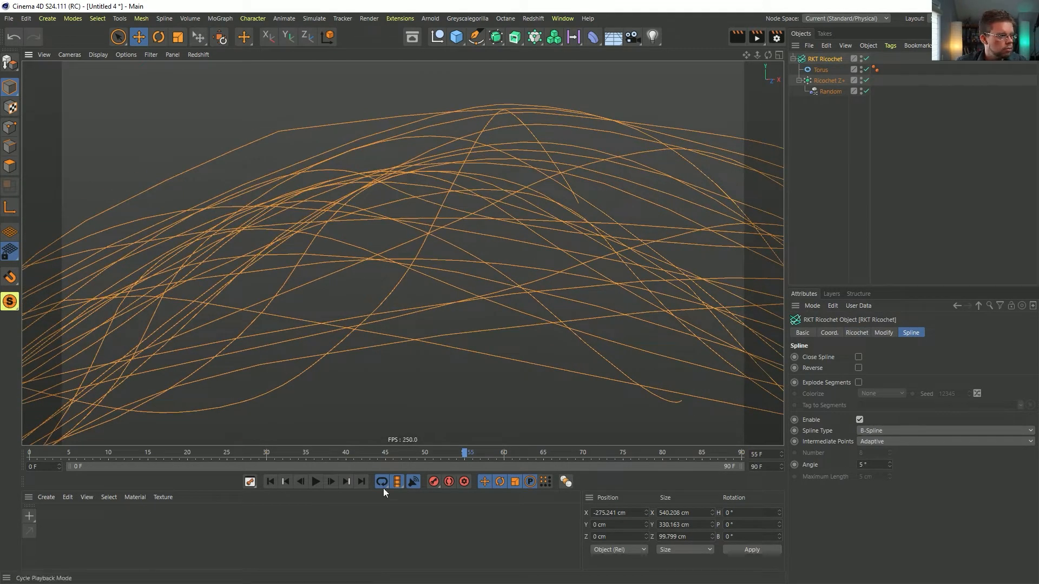
# Step: Play the animation from the first frame to check how the B-Spline Ricochet splines grow around the torus
pyautogui.click(270, 482)
pyautogui.click(315, 481)
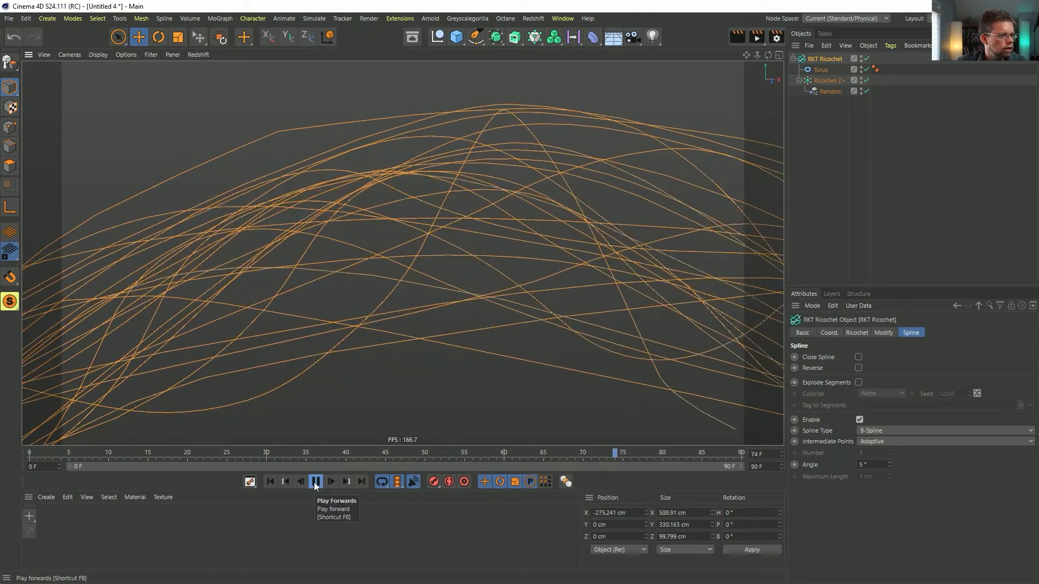
pyautogui.click(316, 482)
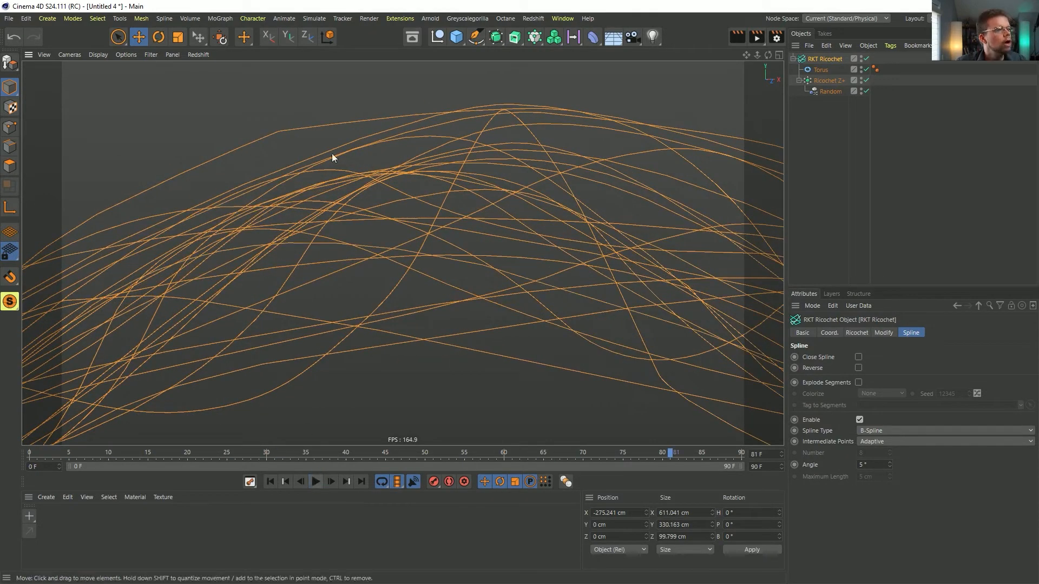
# Step: Disable the Ricochet's spline type override and move the timeline back to frame 25
pyautogui.click(859, 419)
pyautogui.keyDown('alt'); pyautogui.moveTo(554, 246); pyautogui.dragTo(505, 236); pyautogui.keyUp('alt')
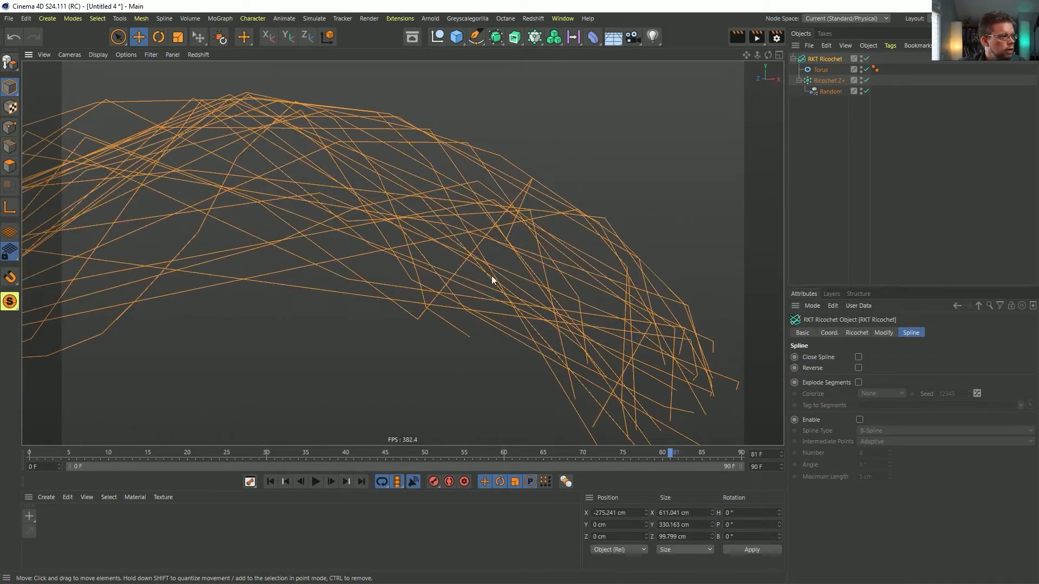
pyautogui.keyDown('alt'); pyautogui.moveTo(600, 245); pyautogui.dragTo(477, 297); pyautogui.keyUp('alt')
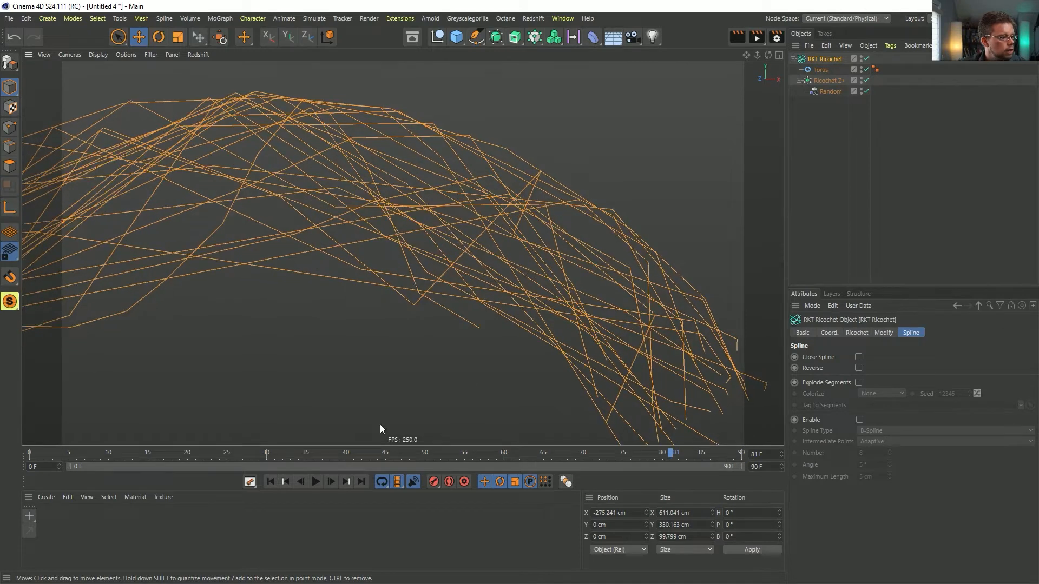
pyautogui.moveTo(330, 455); pyautogui.dragTo(227, 428)
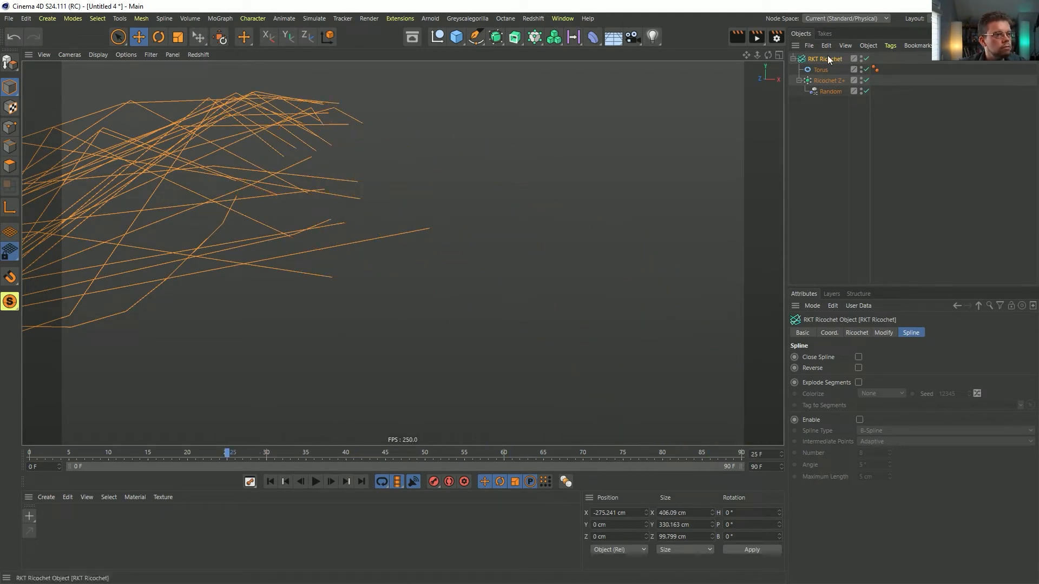
# Step: Wrap the RKT Ricochet in a Volume Builder and place that inside a Volume Mesher
pyautogui.click(554, 37)
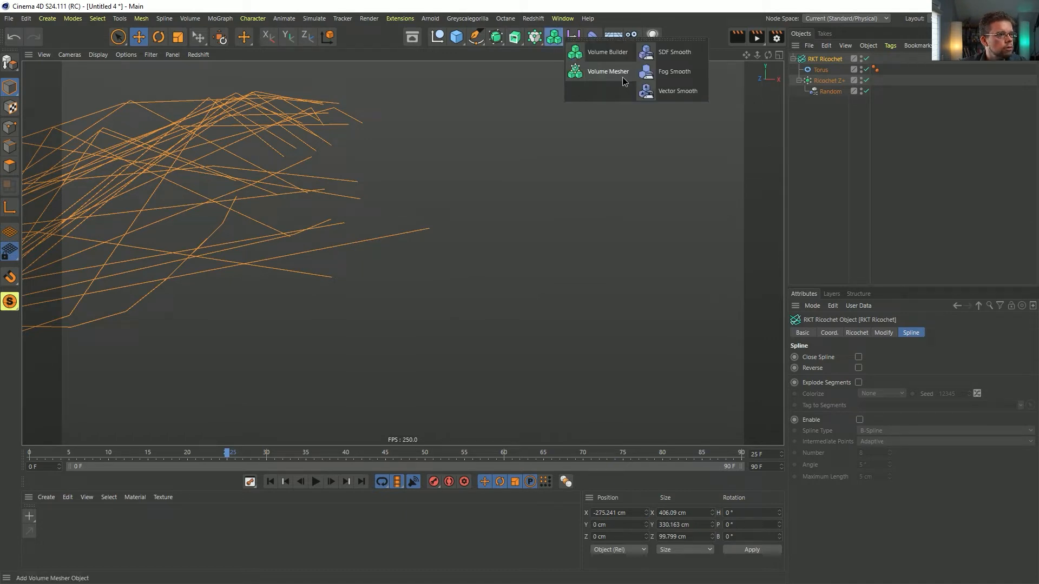
pyautogui.keyDown('alt'); pyautogui.click(575, 57); pyautogui.keyUp('alt')
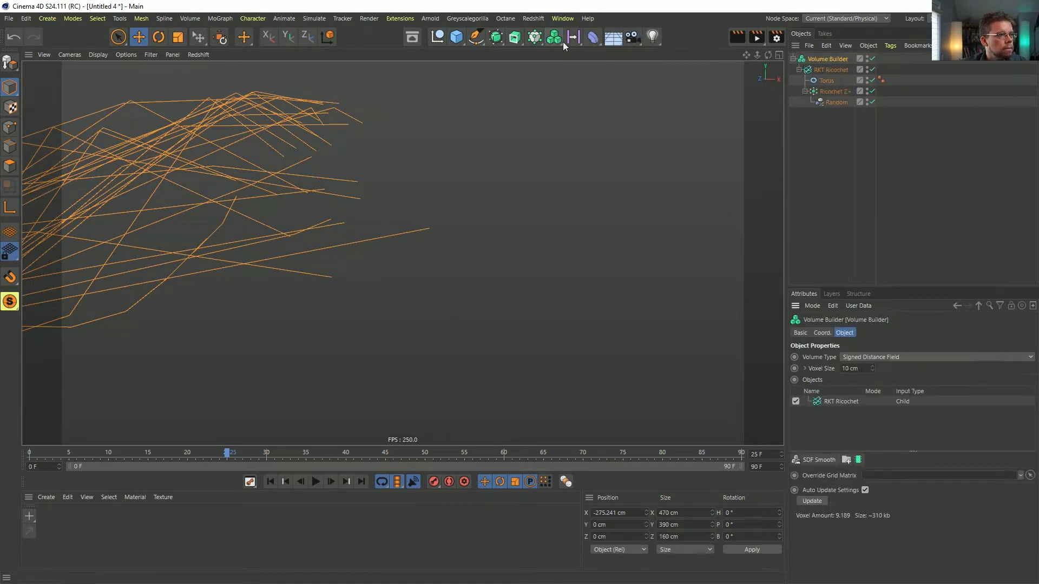
pyautogui.click(534, 37)
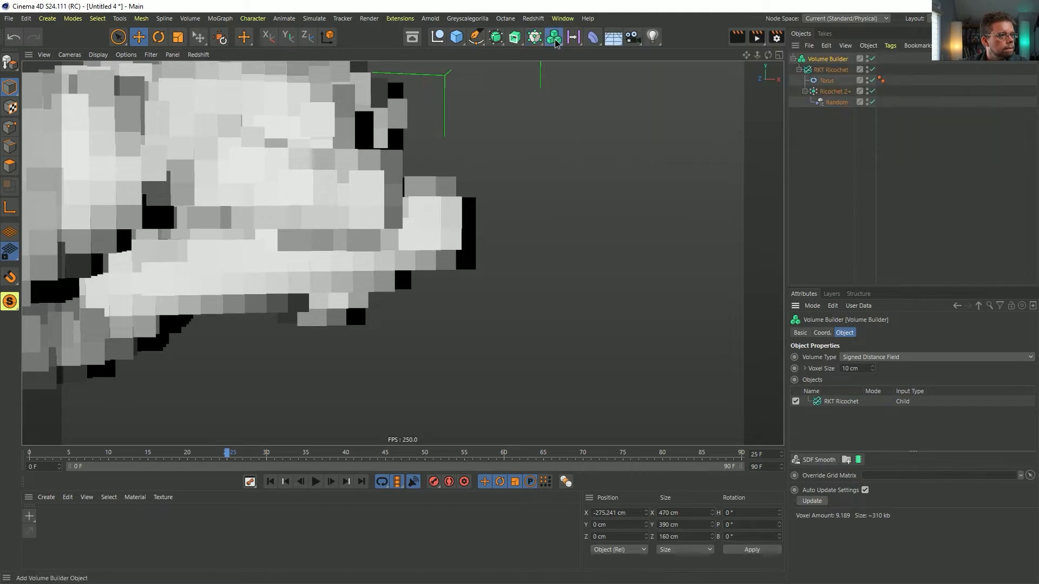
pyautogui.click(554, 36)
pyautogui.keyDown('alt'); pyautogui.click(630, 73); pyautogui.keyUp('alt')
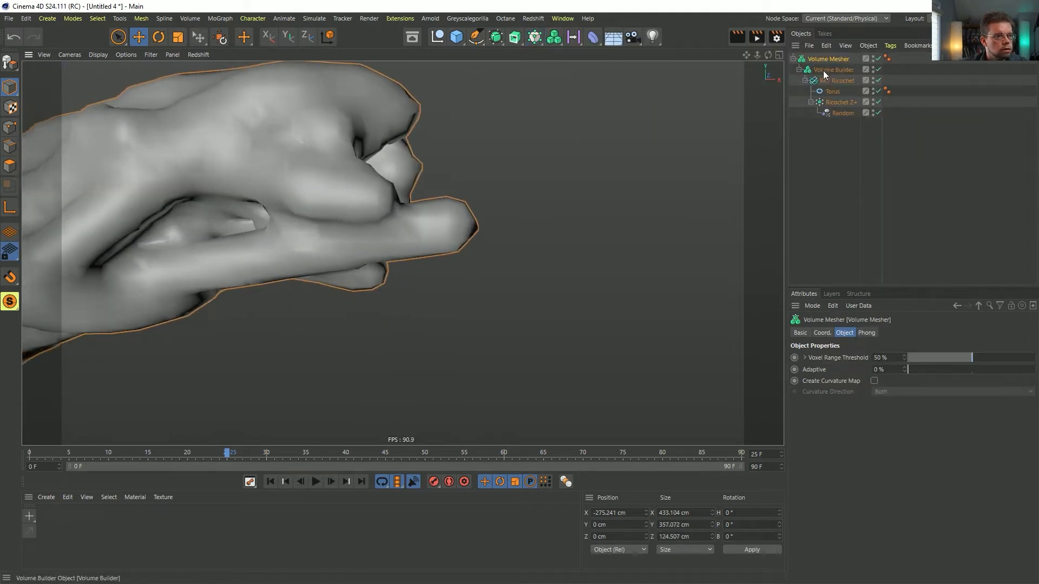
# Step: Set the Volume Builder's voxel size to 7 cm and the RKT Ricochet entry's radius to 8 cm with density 1
pyautogui.doubleClick(866, 369)
pyautogui.write('7')
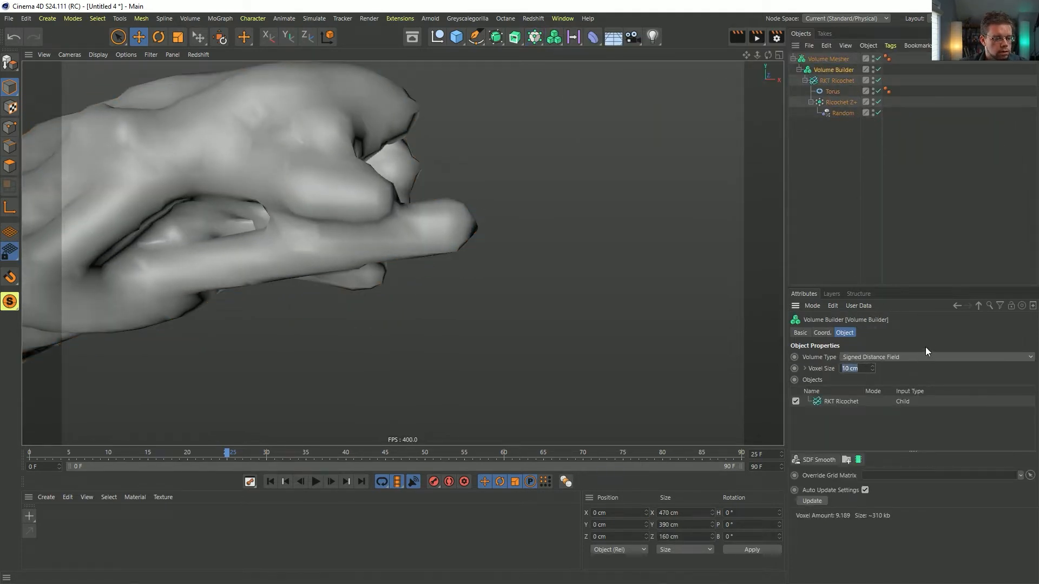
pyautogui.press('Return')
pyautogui.click(844, 406)
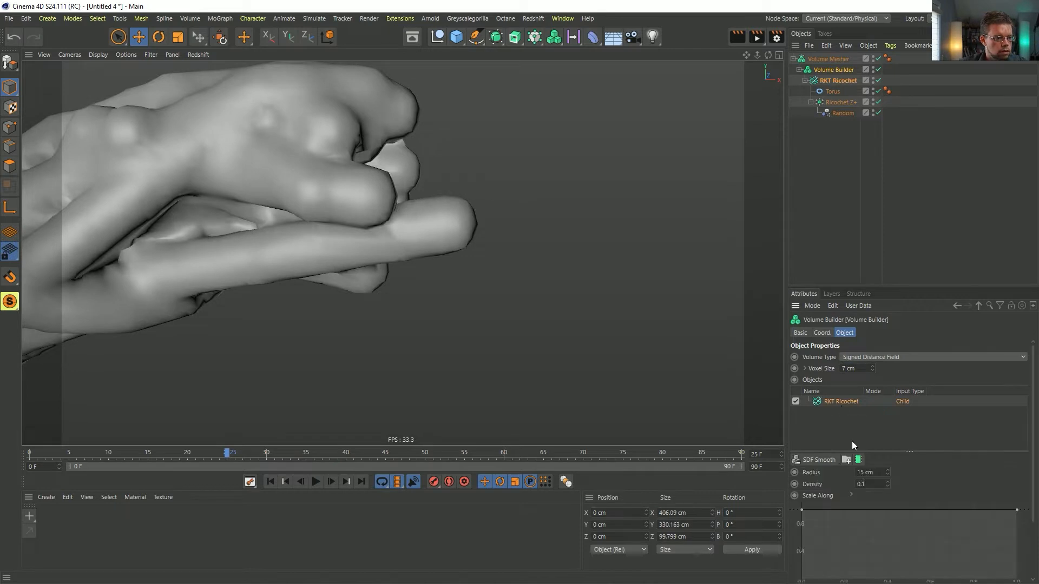
pyautogui.doubleClick(871, 472)
pyautogui.write('8')
pyautogui.press('Return')
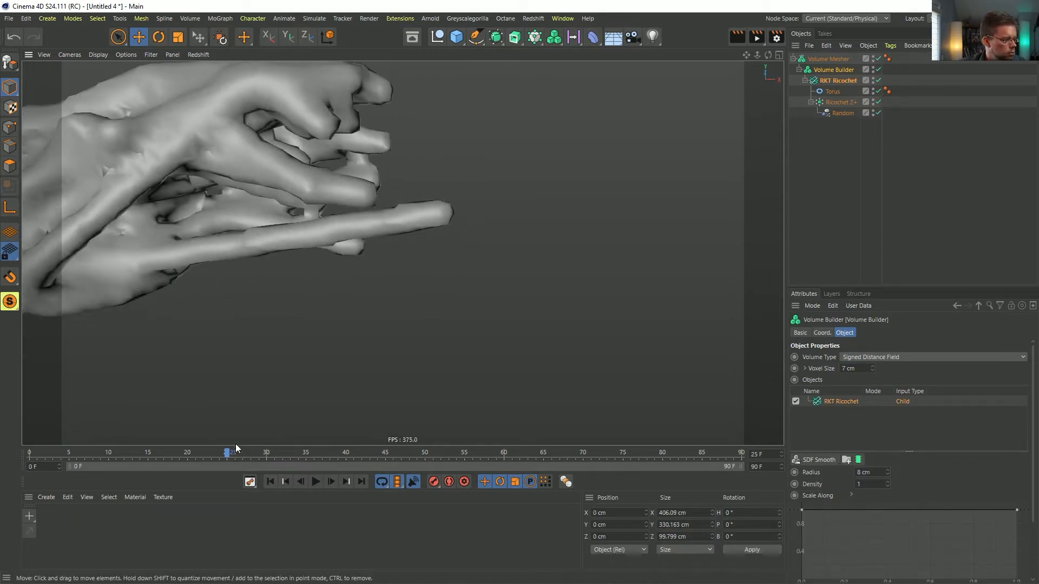
# Step: Add a Smoothing deformer under the Volume Mesher and scrub the timeline to frame 90 to check the growing mesh
pyautogui.moveTo(236, 448); pyautogui.dragTo(337, 437)
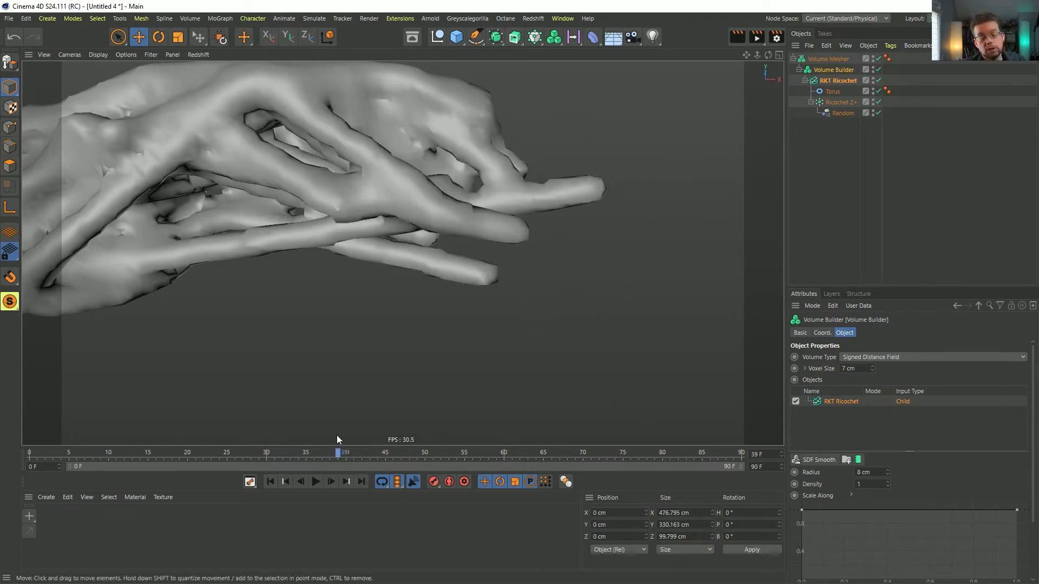
pyautogui.keyDown('alt'); pyautogui.moveTo(449, 188); pyautogui.dragTo(503, 114); pyautogui.keyUp('alt')
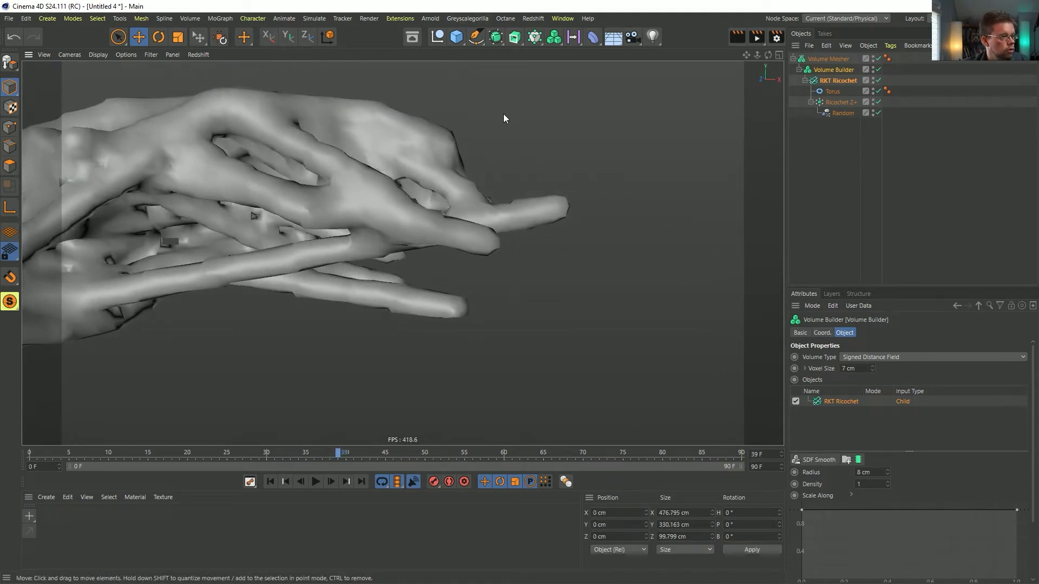
pyautogui.click(593, 37)
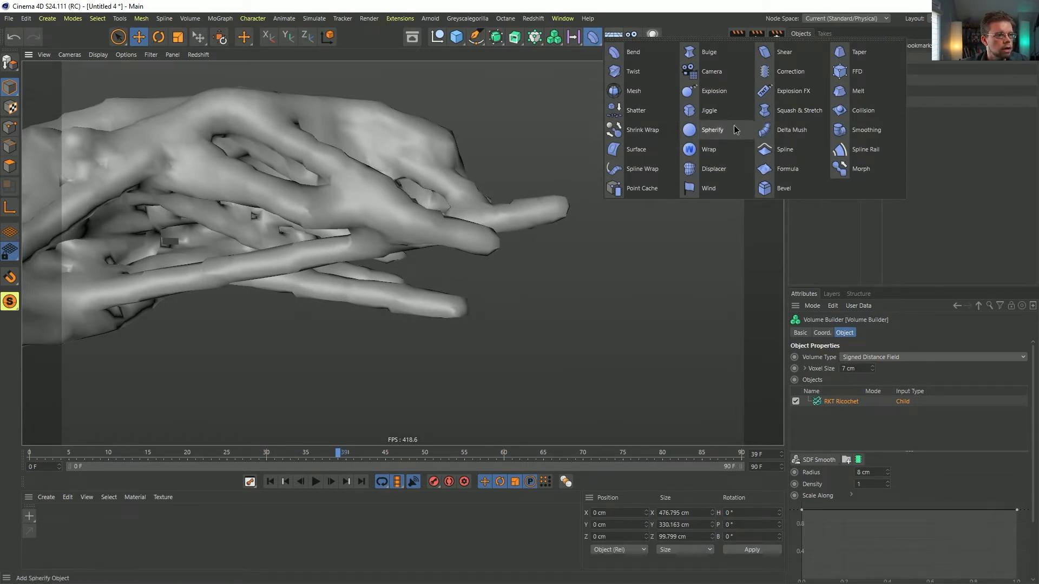
pyautogui.click(841, 130)
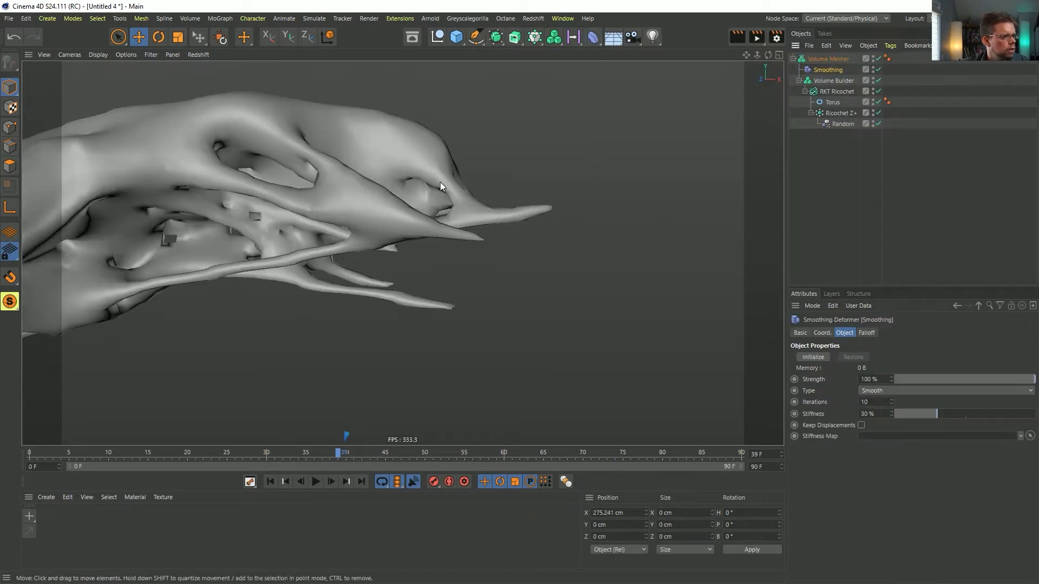
pyautogui.moveTo(338, 456); pyautogui.dragTo(752, 448)
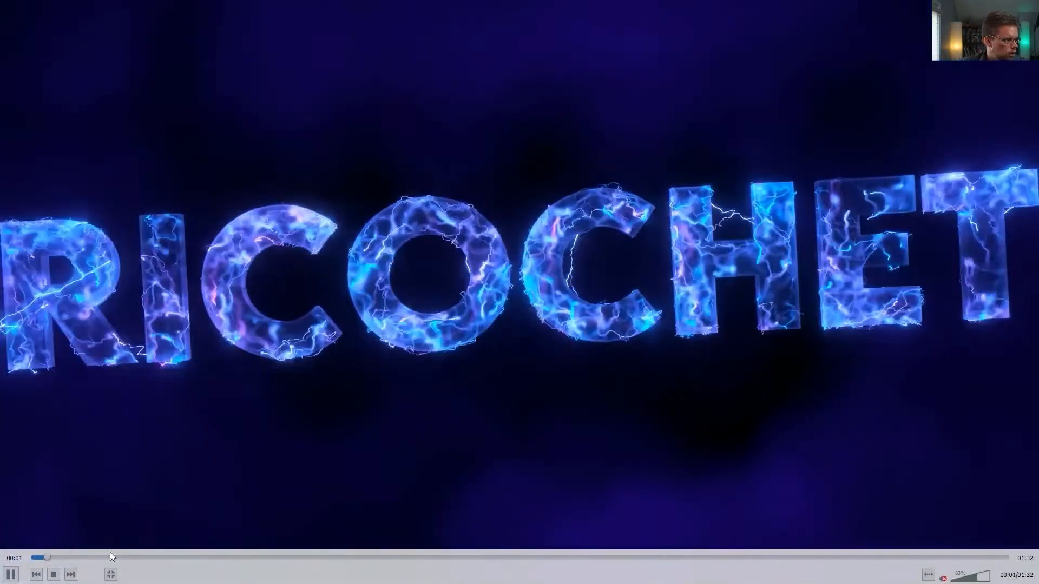
# Step: Switch to VLC media player, review the Ricochet commercial's glassy tendril shot at 00:27, and close the player
pyautogui.moveTo(109, 556); pyautogui.dragTo(301, 550)
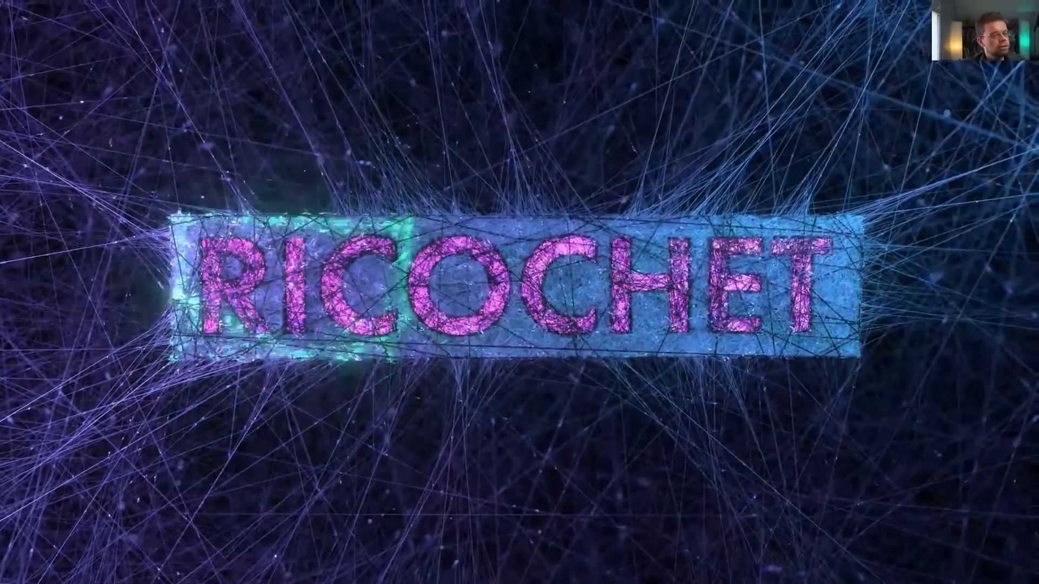
pyautogui.press('space')
pyautogui.moveTo(344, 558); pyautogui.dragTo(322, 555)
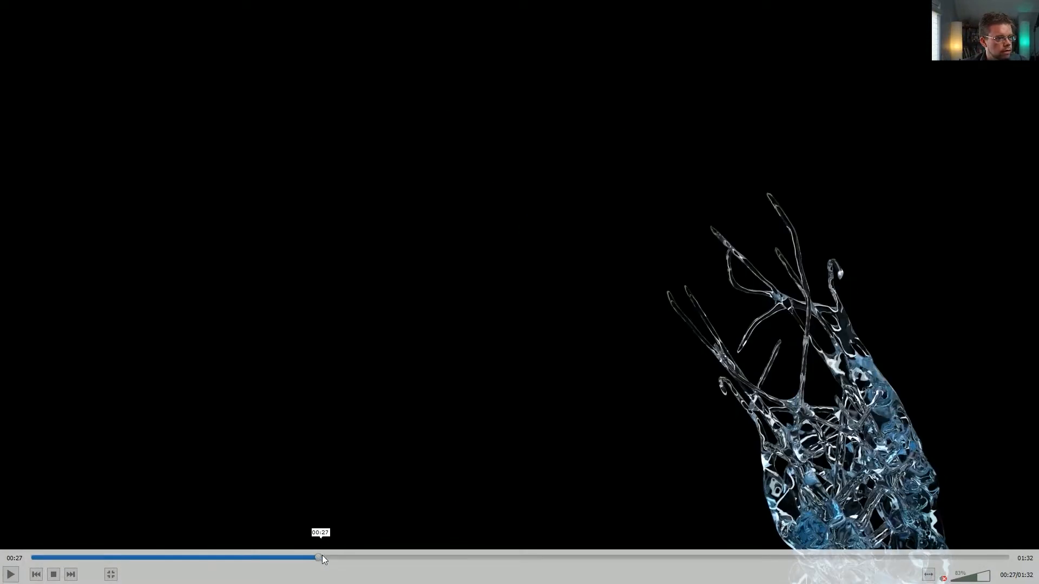
pyautogui.doubleClick(750, 346)
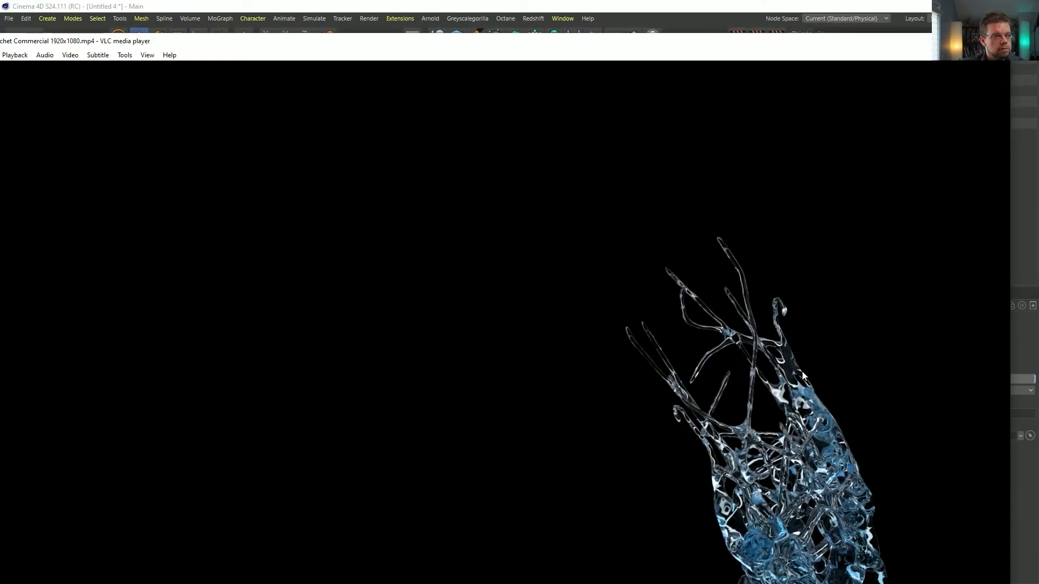
pyautogui.moveTo(595, 44); pyautogui.dragTo(611, 425)
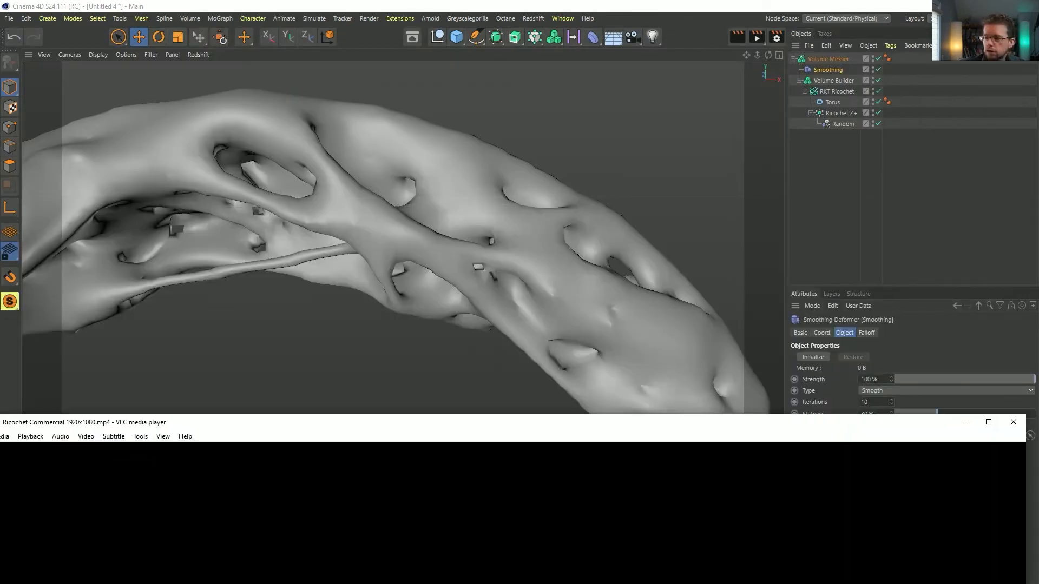
pyautogui.hotkey('alt', 'Tab')
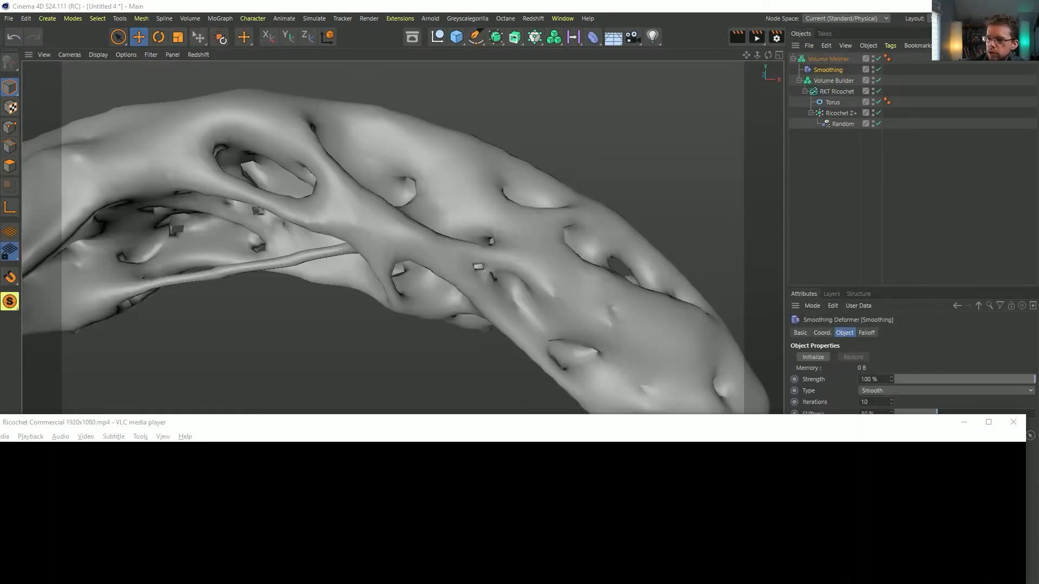
pyautogui.click(1014, 423)
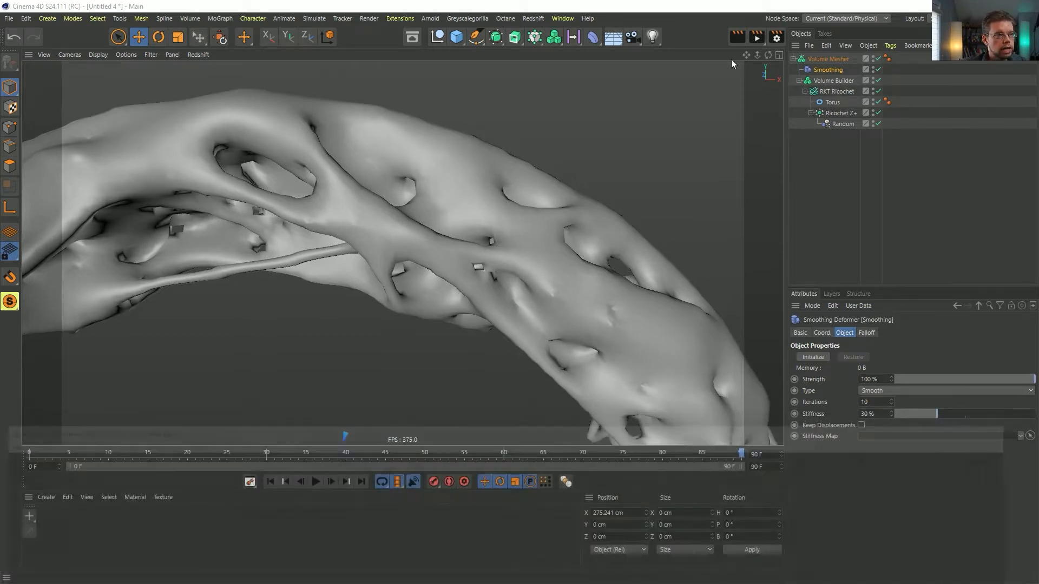
# Step: Save the scene as [1b]GoldBlob.c4d in the Episode 25 SceneFiles folder
pyautogui.hotkey('ctrl', 's')
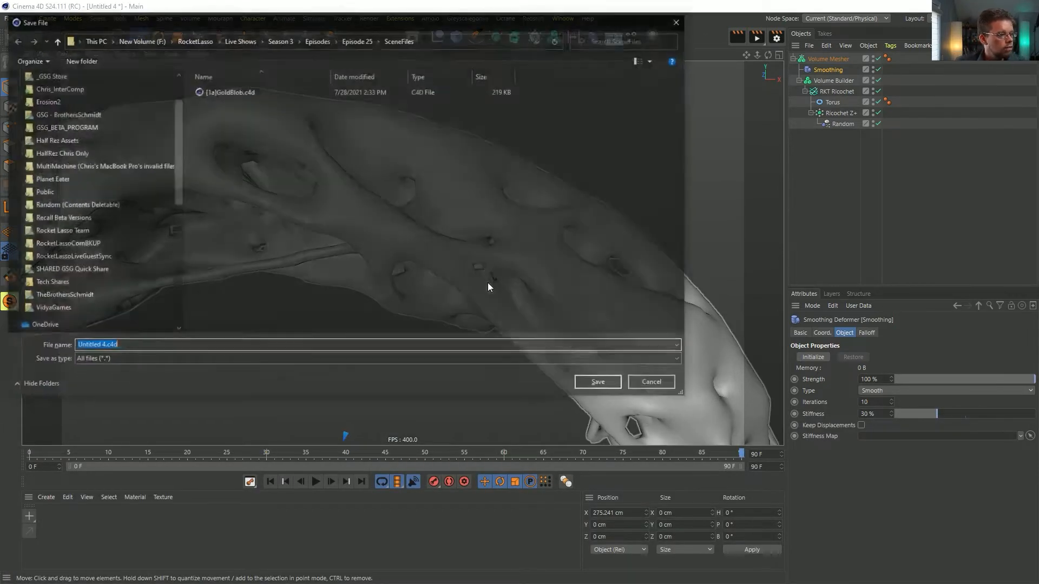
pyautogui.click(225, 92)
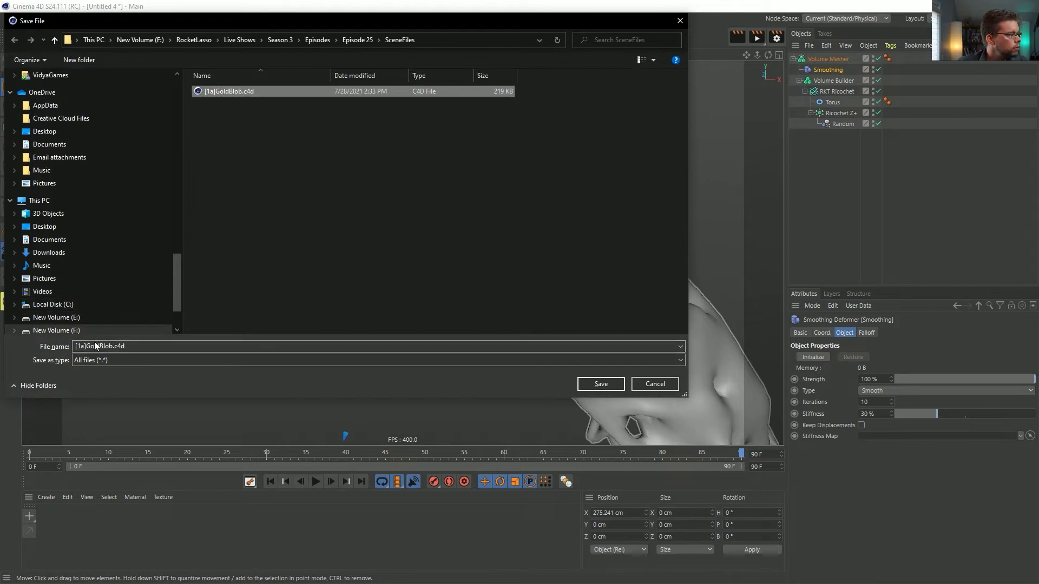
pyautogui.click(144, 346)
pyautogui.press('BackSpace')
pyautogui.write('b')
pyautogui.press('Return')
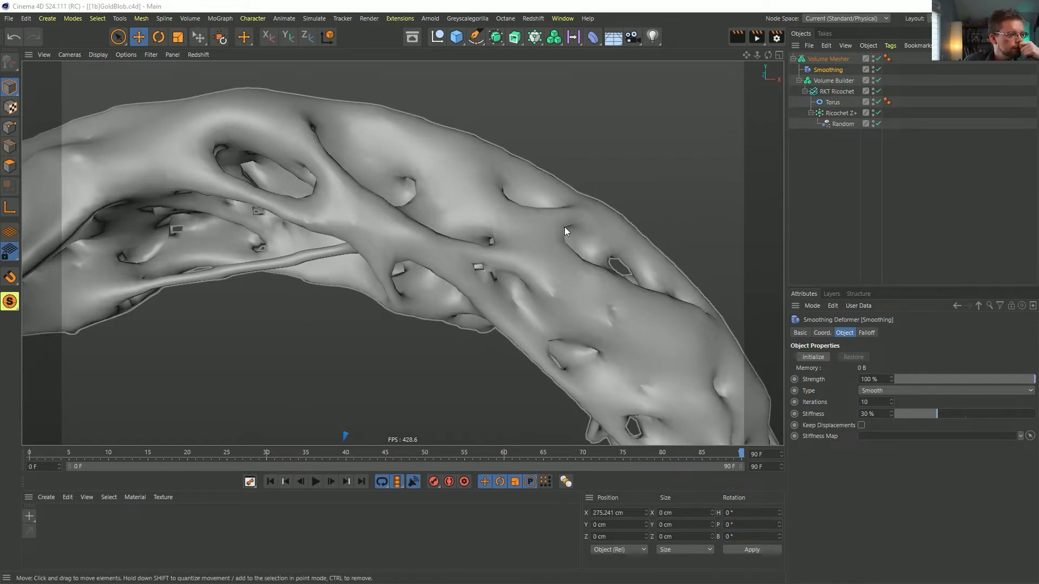
# Step: Switch to the [1a]GoldBlob.c4d scene and scrub its animation back to frame 49 to compare the tendrils
pyautogui.hotkey('ctrl', 'Tab')
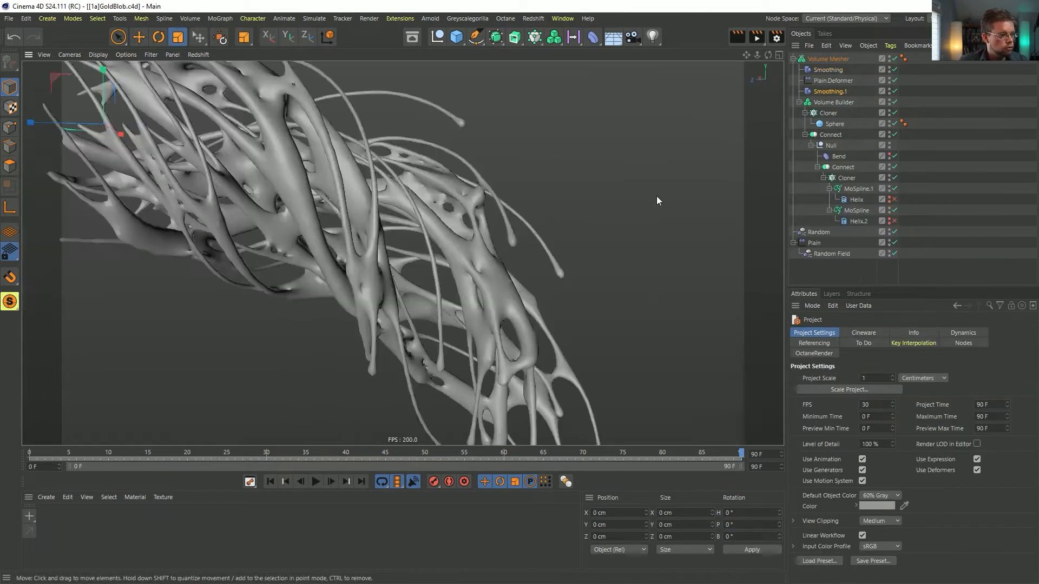
pyautogui.keyDown('alt'); pyautogui.moveTo(413, 219); pyautogui.dragTo(411, 410); pyautogui.keyUp('alt')
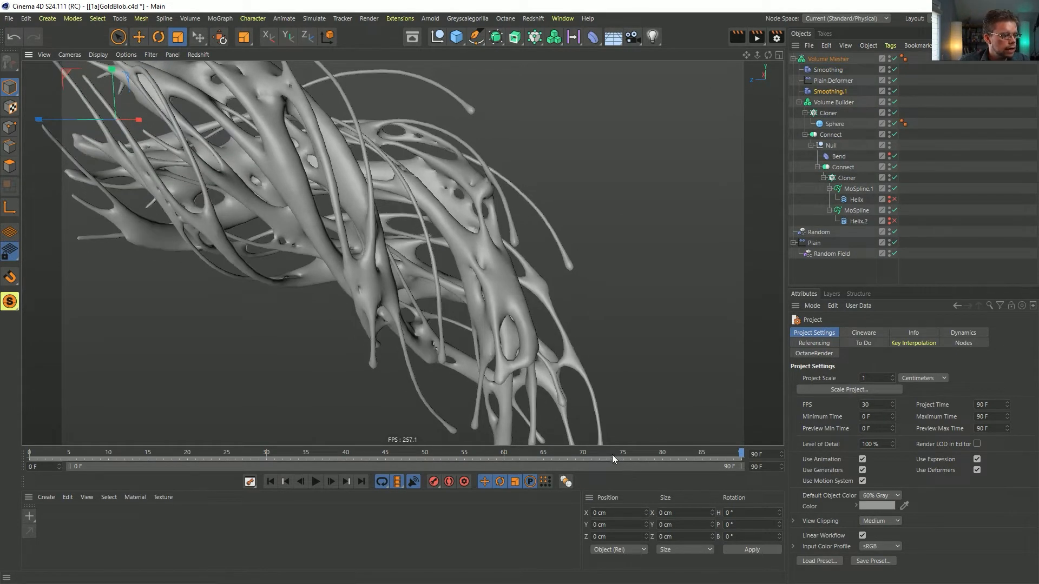
pyautogui.moveTo(584, 455); pyautogui.dragTo(419, 454)
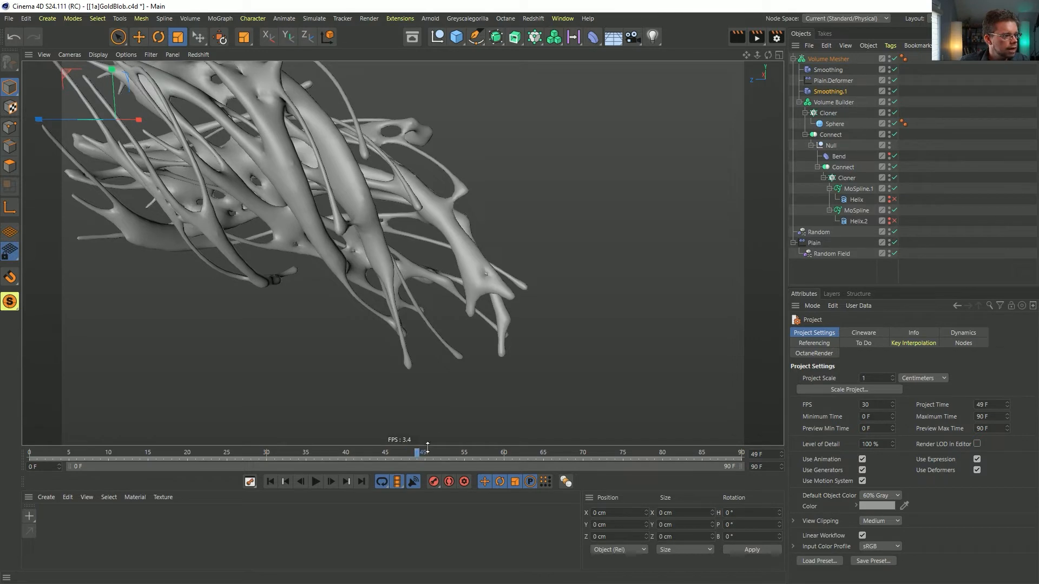
# Step: Inspect the settings of the Volume Mesher and the Volume Builder, including the builder's voxel size
pyautogui.click(820, 59)
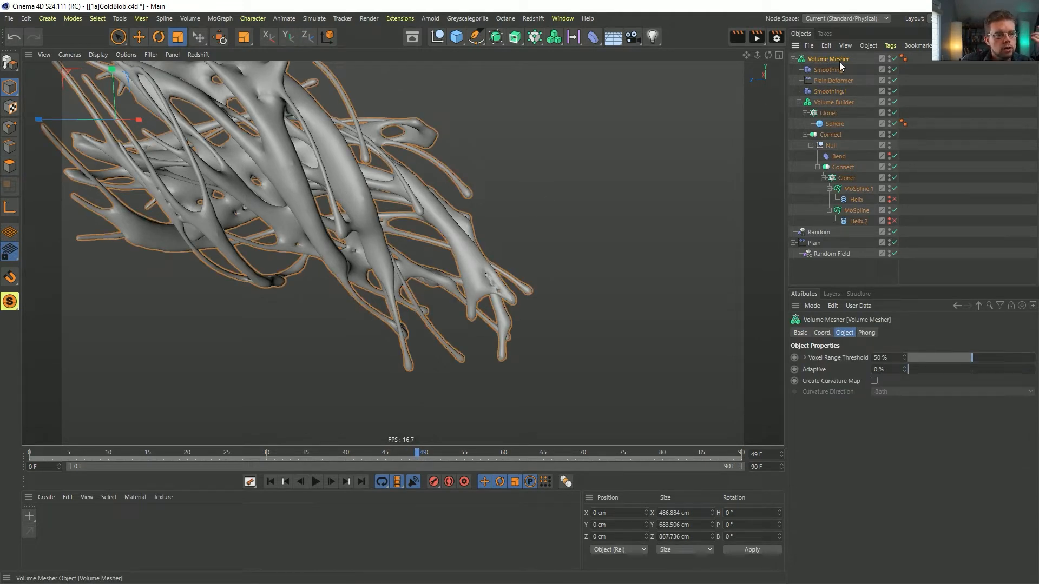
pyautogui.click(820, 101)
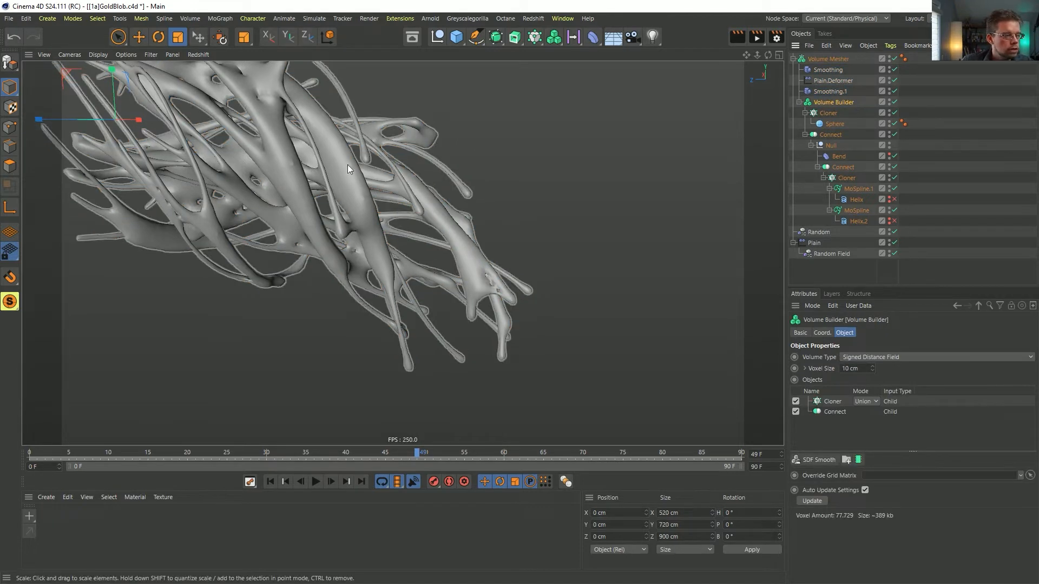
pyautogui.click(871, 370)
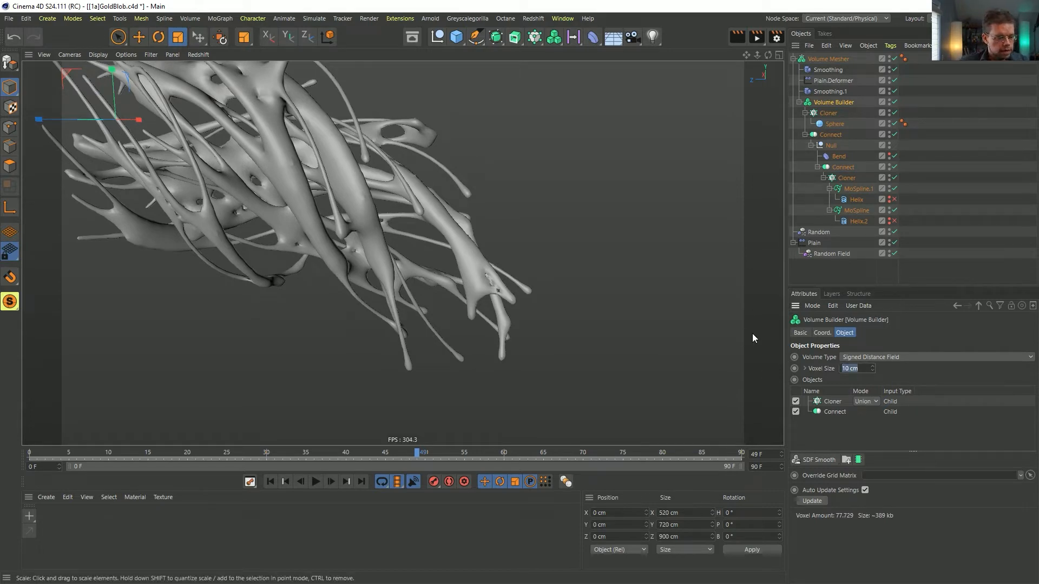
# Step: Show shading lines on the volume mesh to examine its density, and inspect the Connect entry's radius and density in the Volume Builder
pyautogui.click(598, 146)
pyautogui.press('n')
pyautogui.press('b')
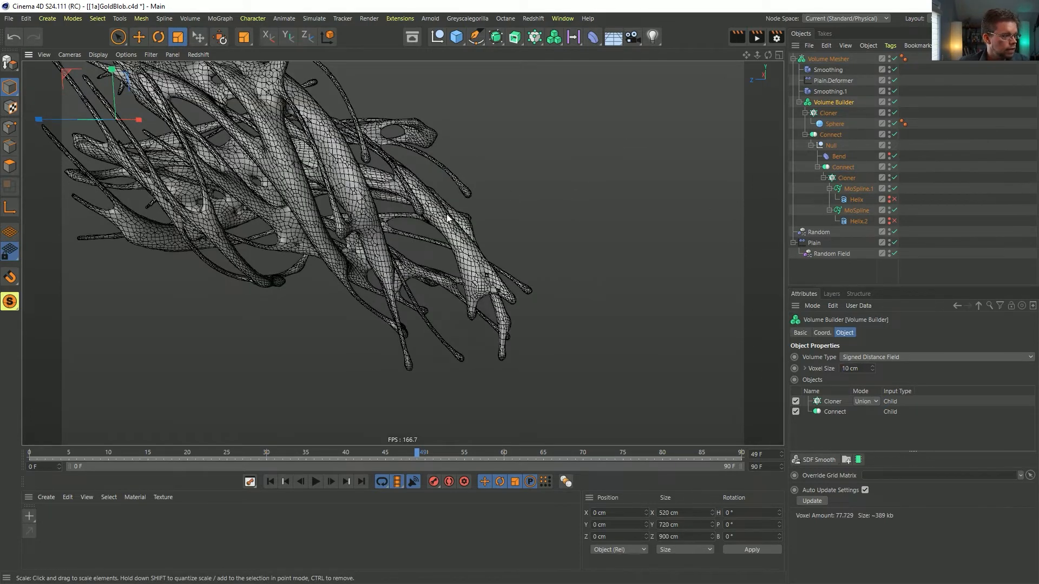
pyautogui.scroll(4, 379, 227)
pyautogui.moveTo(495, 234)
pyautogui.keyDown('alt'); pyautogui.mouseDown()
pyautogui.moveTo(472, 244)
pyautogui.moveTo(555, 394)
pyautogui.mouseUp(); pyautogui.keyUp('alt')
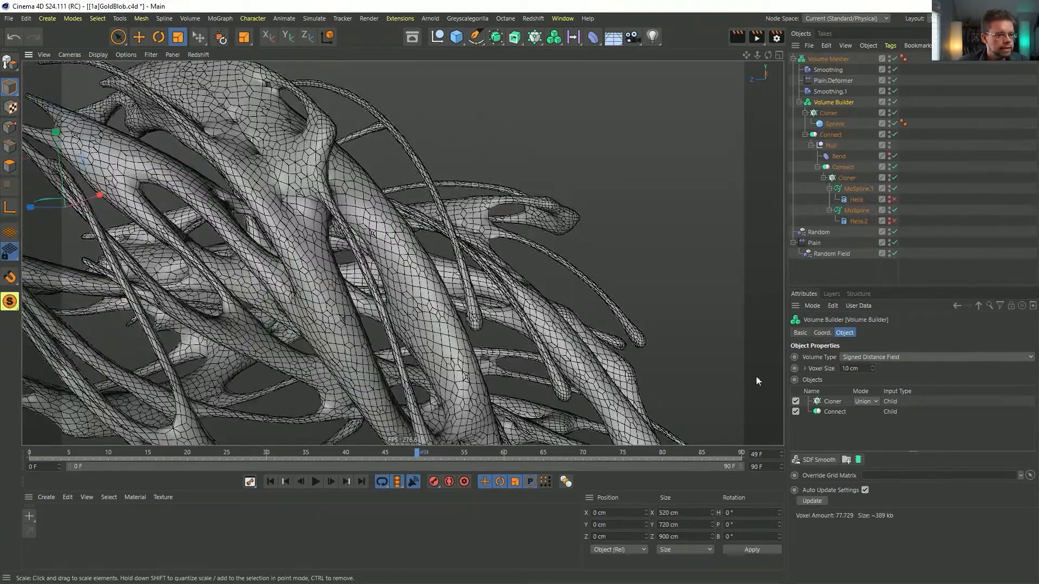
pyautogui.click(833, 411)
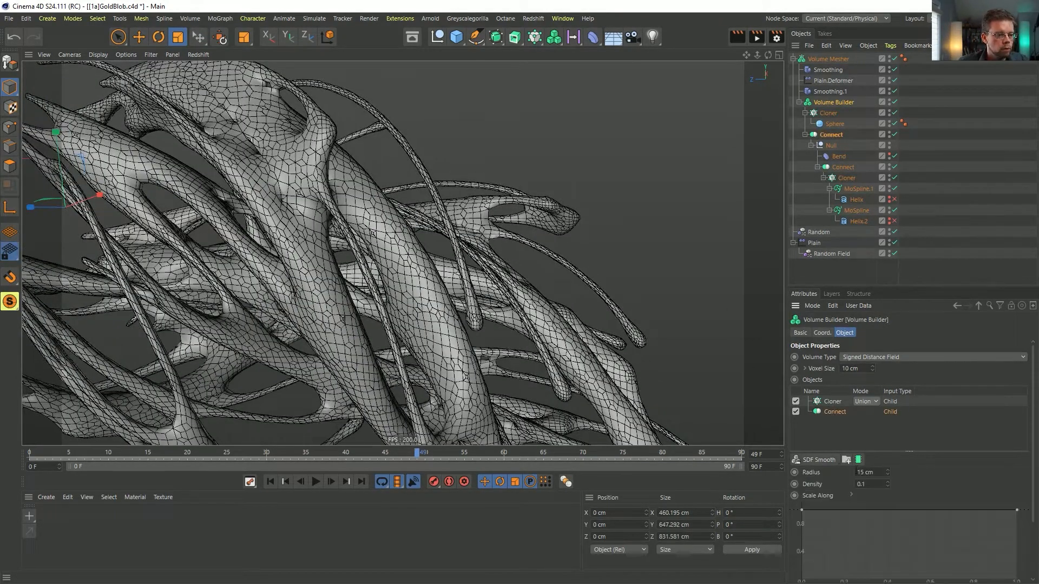
# Step: Try a density of 0.1 for the Connect entry in the Volume Builder and undo the change
pyautogui.click(869, 485)
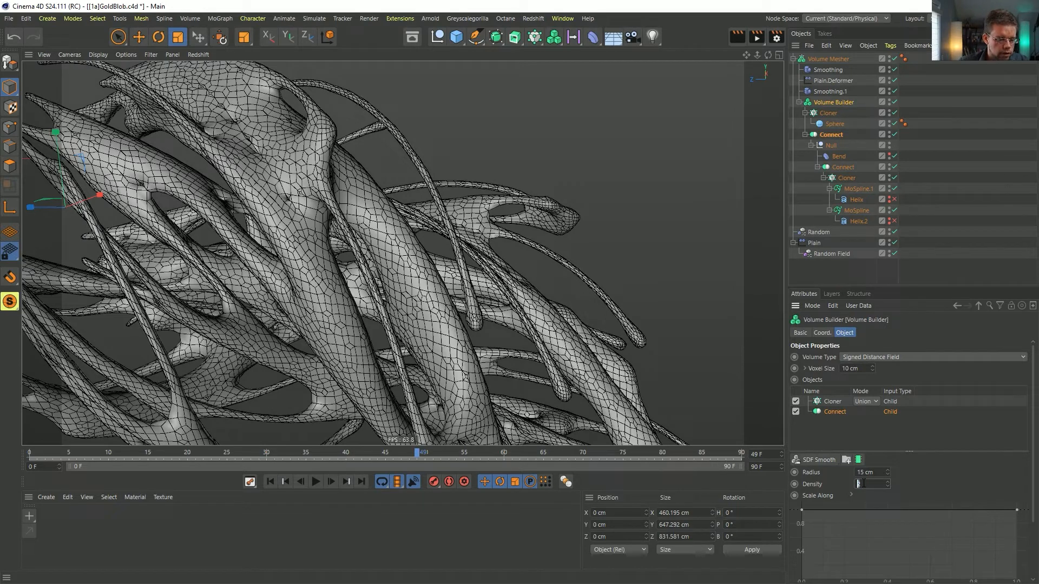
pyautogui.write('0.1')
pyautogui.press('Return')
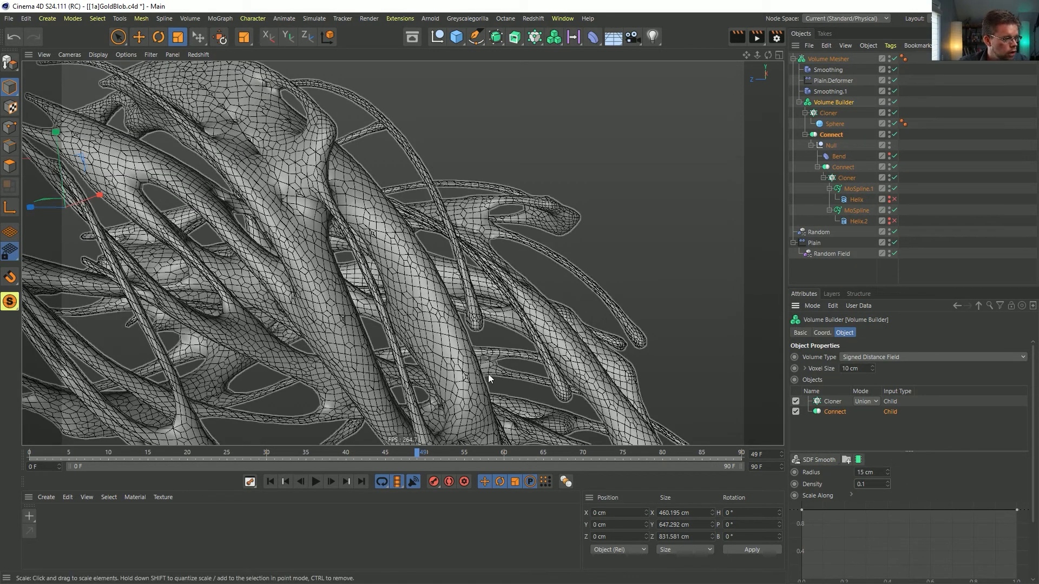
pyautogui.hotkey('ctrl', 'z')
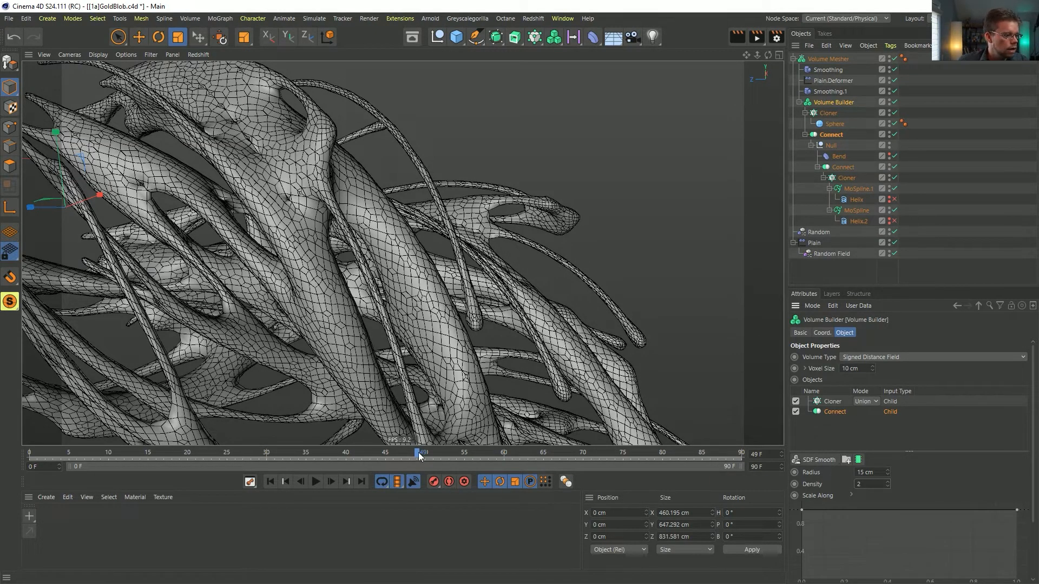
# Step: Move the animation to frame 52 and set the Volume Builder's voxel size to 5 cm
pyautogui.moveTo(421, 455); pyautogui.dragTo(441, 455)
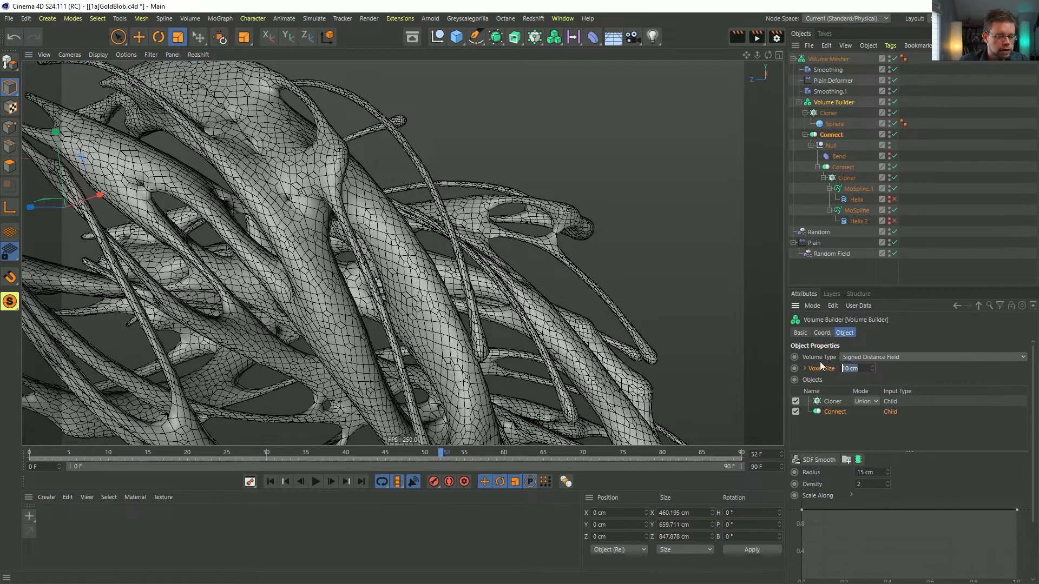
pyautogui.write('5')
pyautogui.press('Return')
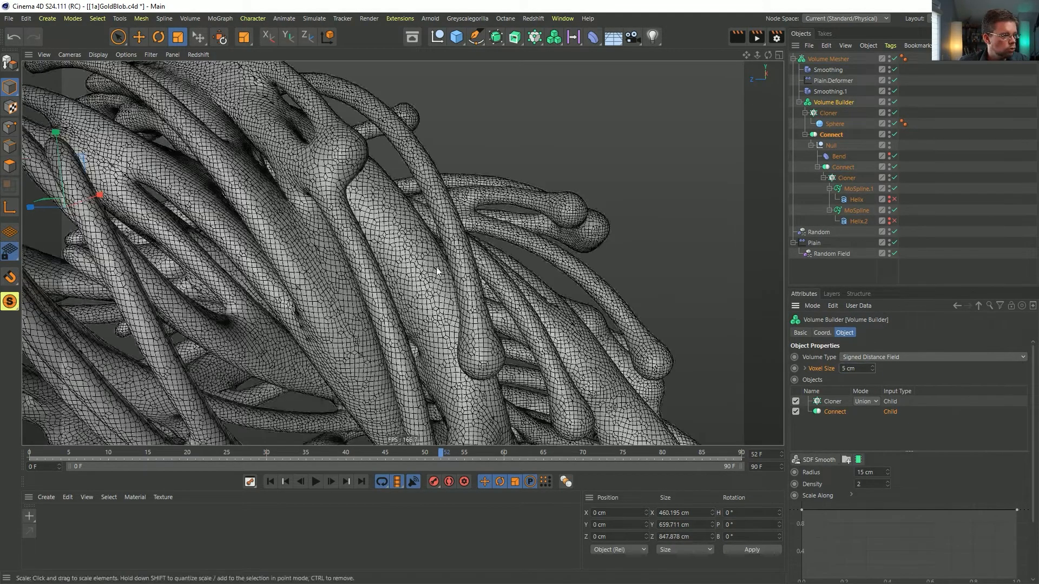
pyautogui.keyDown('alt'); pyautogui.moveTo(454, 265); pyautogui.dragTo(432, 272); pyautogui.keyUp('alt')
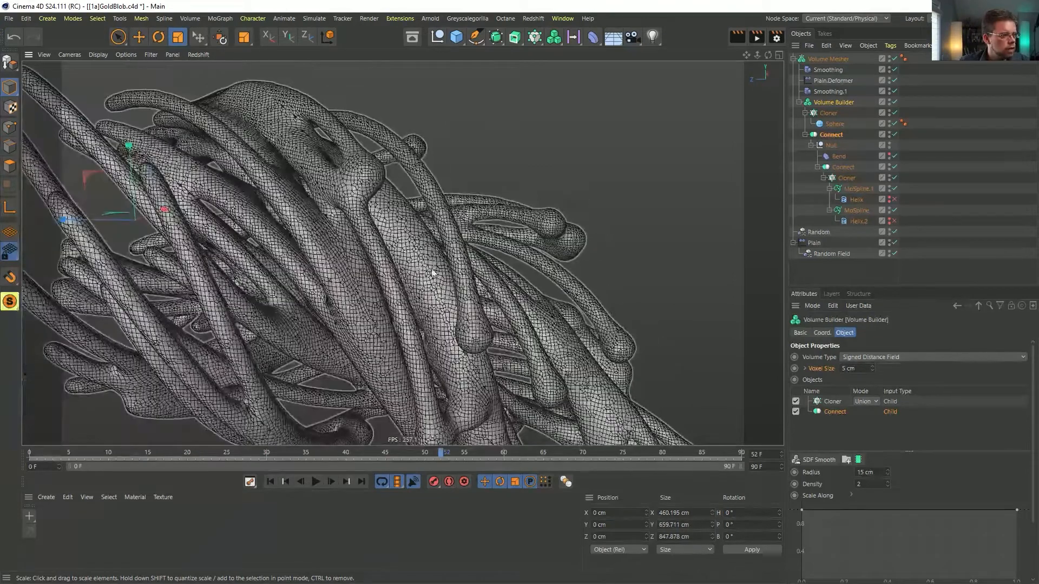
# Step: Raise the iterations of both Smoothing deformers together, in two successive relative increases
pyautogui.click(828, 70)
pyautogui.keyDown('ctrl'); pyautogui.click(829, 91); pyautogui.keyUp('ctrl')
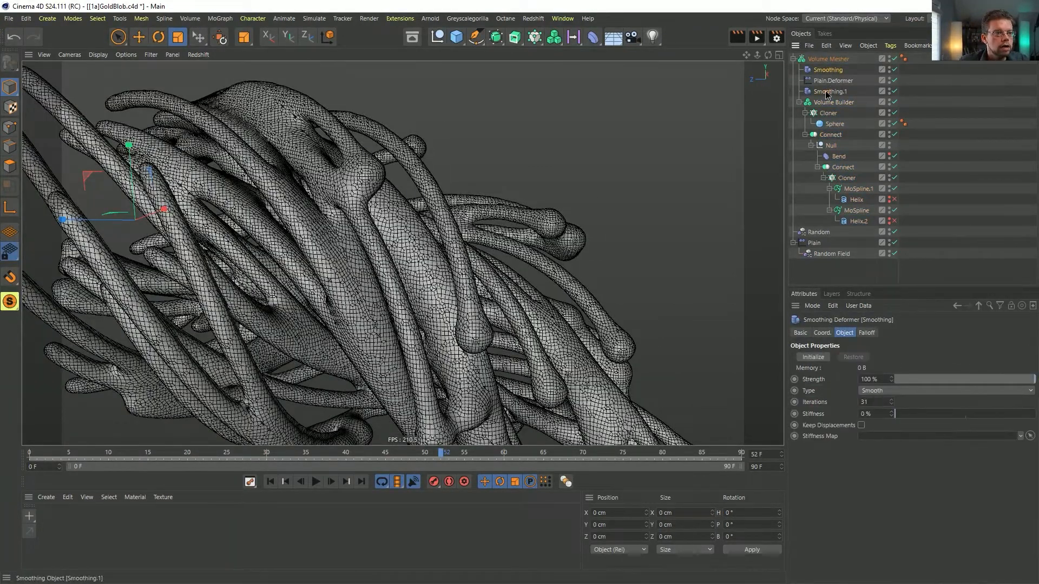
pyautogui.click(875, 402)
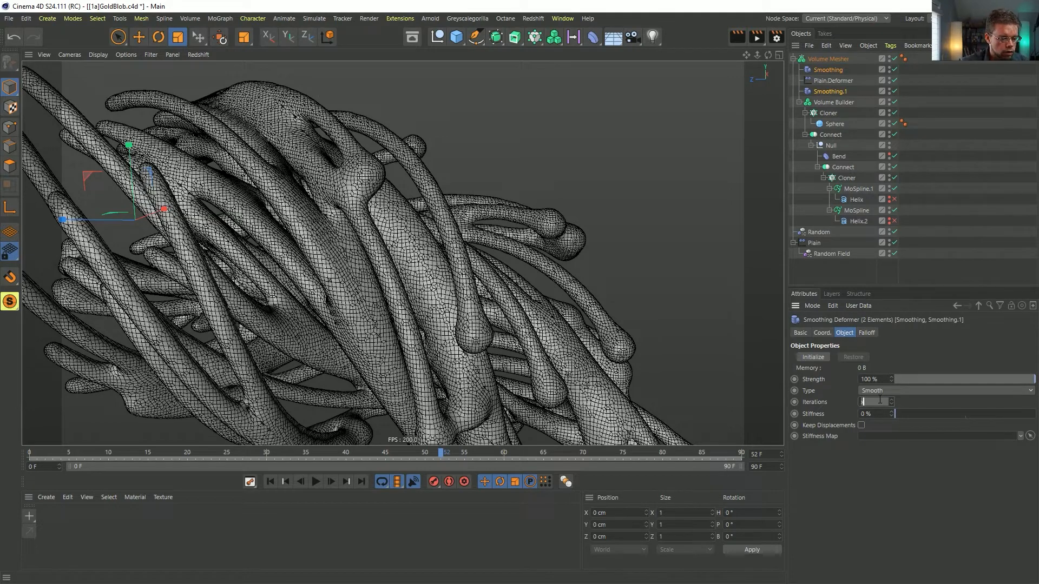
pyautogui.write('6')
pyautogui.press('Return')
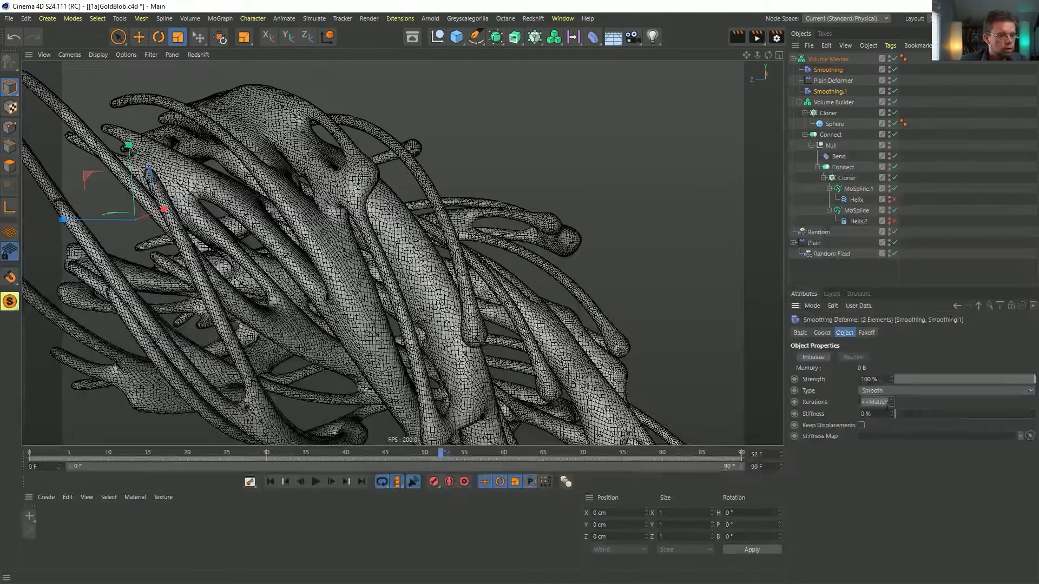
pyautogui.click(882, 400)
pyautogui.press('Return')
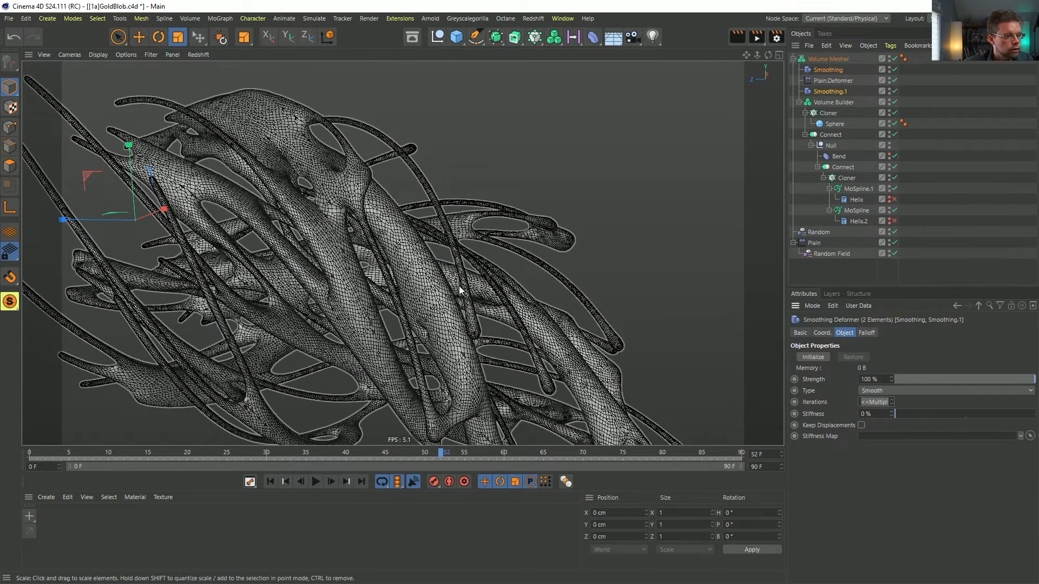
# Step: Examine the tendril mesh from several angles and distances, and show the Volume Builder's settings
pyautogui.keyDown('alt'); pyautogui.moveTo(456, 242); pyautogui.dragTo(466, 273); pyautogui.keyUp('alt')
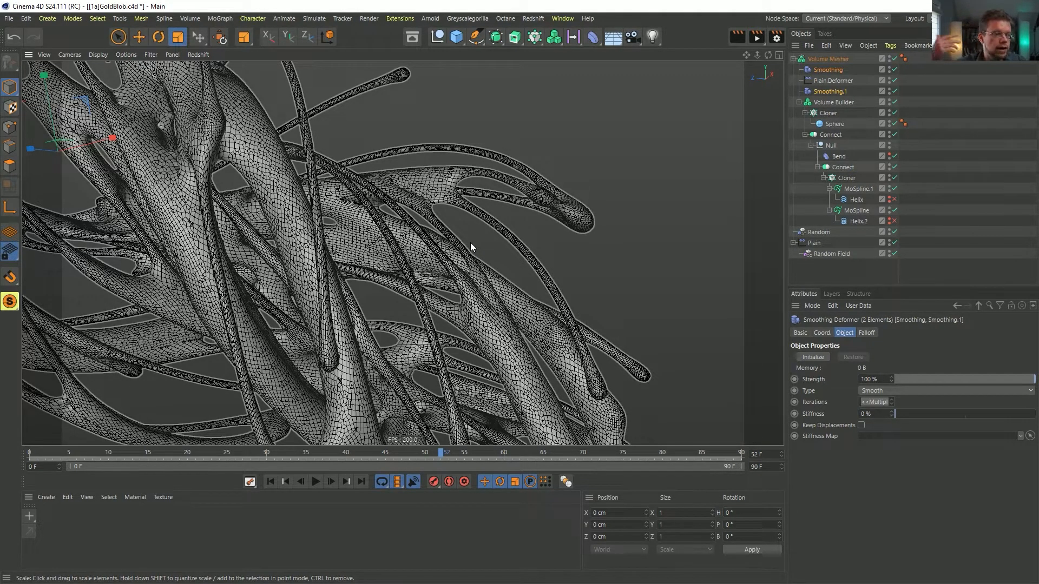
pyautogui.keyDown('alt'); pyautogui.moveTo(471, 246); pyautogui.dragTo(451, 189); pyautogui.keyUp('alt')
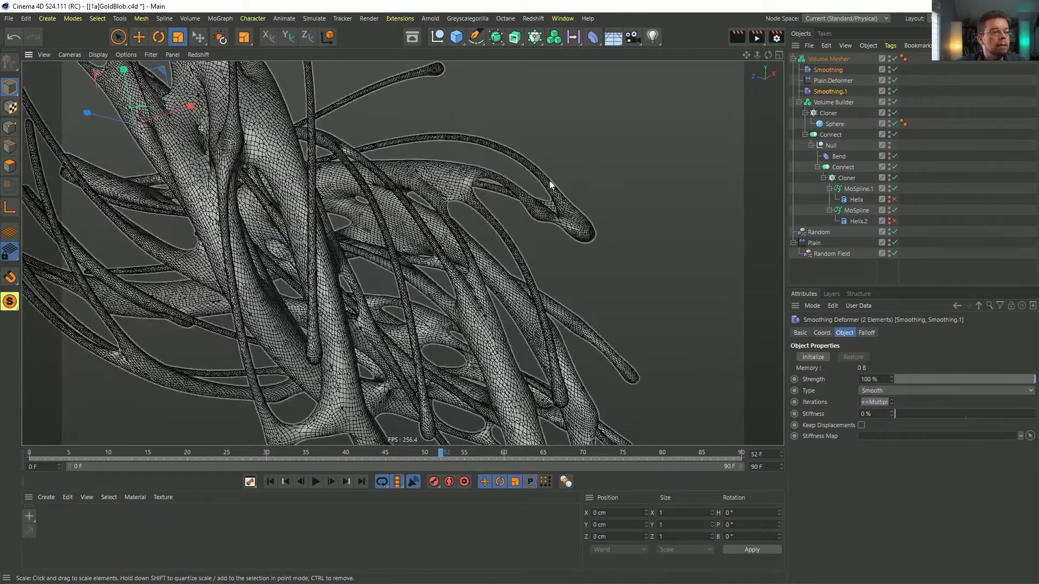
pyautogui.scroll(3, 549, 215)
pyautogui.scroll(-6, 549, 214)
pyautogui.keyDown('alt'); pyautogui.moveTo(461, 234); pyautogui.dragTo(498, 222); pyautogui.keyUp('alt')
pyautogui.scroll(4, 580, 226)
pyautogui.keyDown('alt'); pyautogui.moveTo(580, 226); pyautogui.dragTo(528, 211); pyautogui.keyUp('alt')
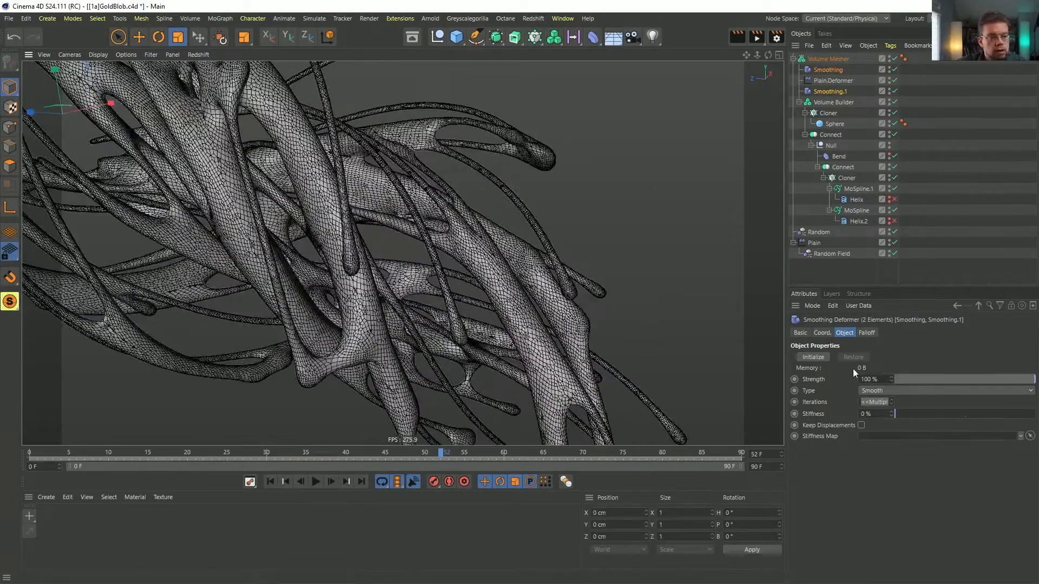
pyautogui.click(833, 102)
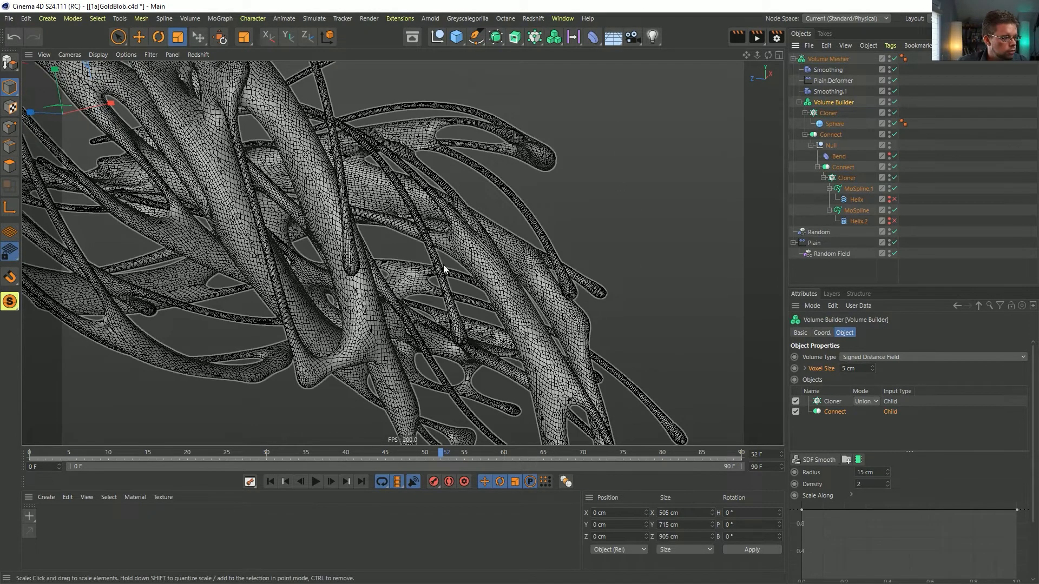
pyautogui.keyDown('alt'); pyautogui.moveTo(459, 283); pyautogui.dragTo(448, 259); pyautogui.keyUp('alt')
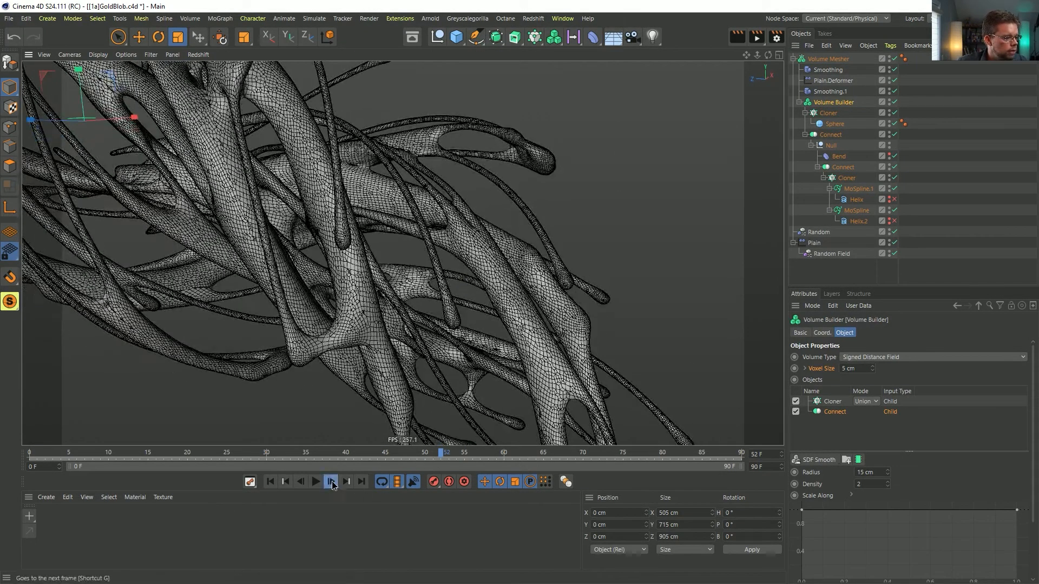
# Step: Advance the animation one frame at a time from frame 52 to 69 to examine how the tendrils grow and merge
pyautogui.click(331, 482)
pyautogui.click(331, 481)
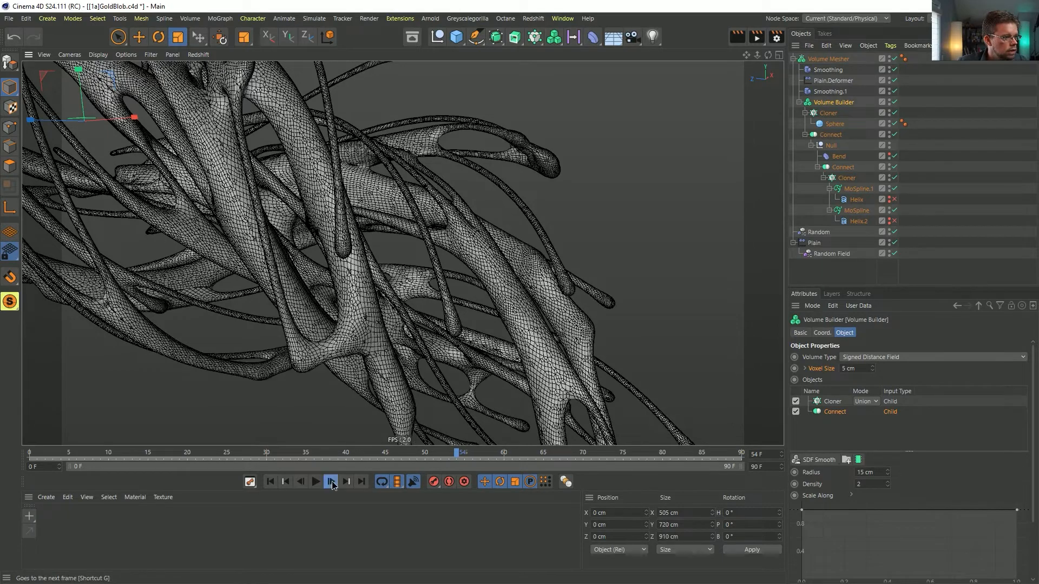
pyautogui.click(331, 481)
pyautogui.click(331, 482)
pyautogui.click(331, 482)
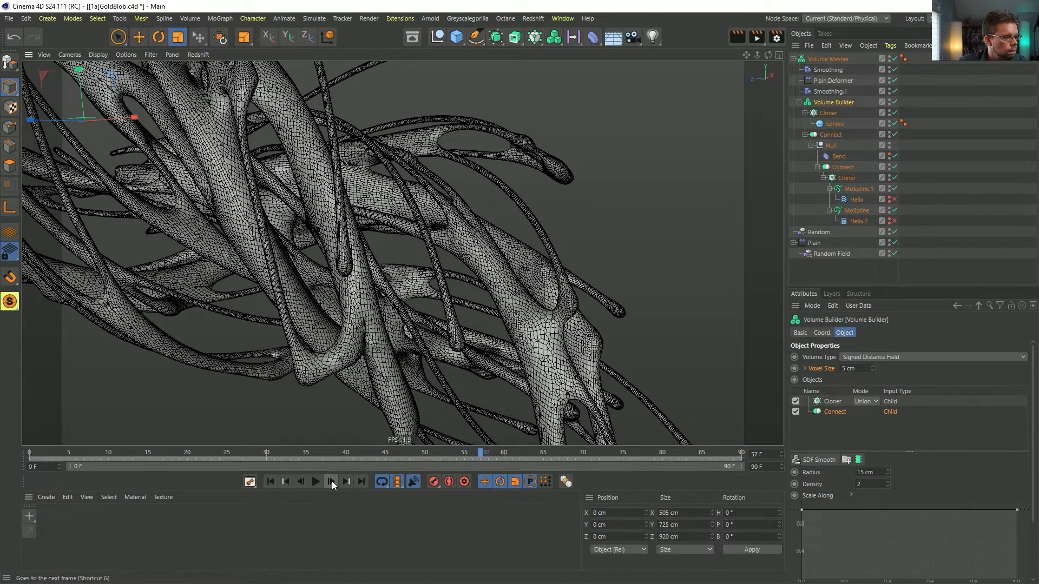
pyautogui.click(332, 481)
pyautogui.click(331, 482)
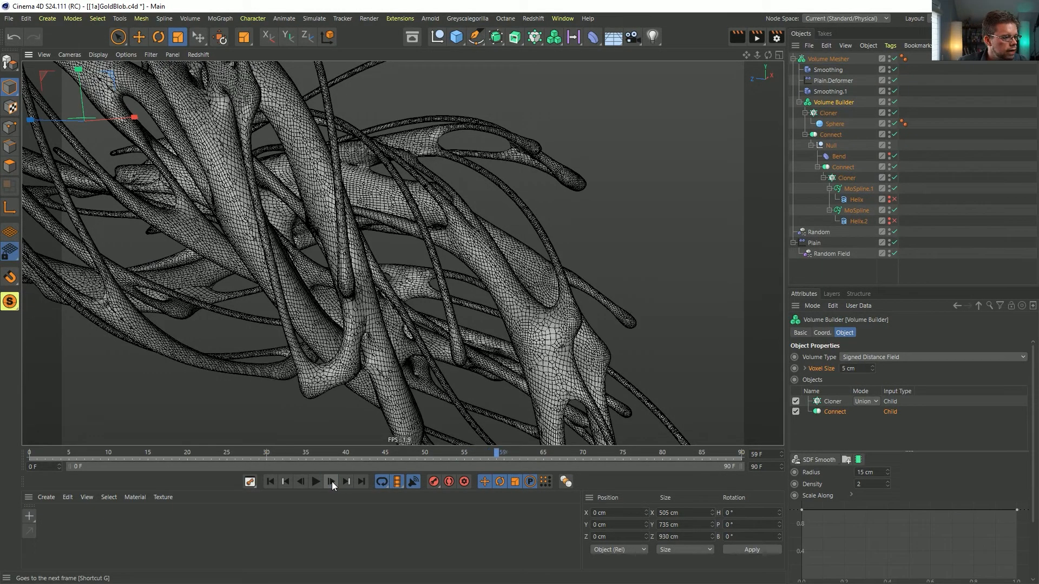
pyautogui.click(332, 482)
pyautogui.click(333, 482)
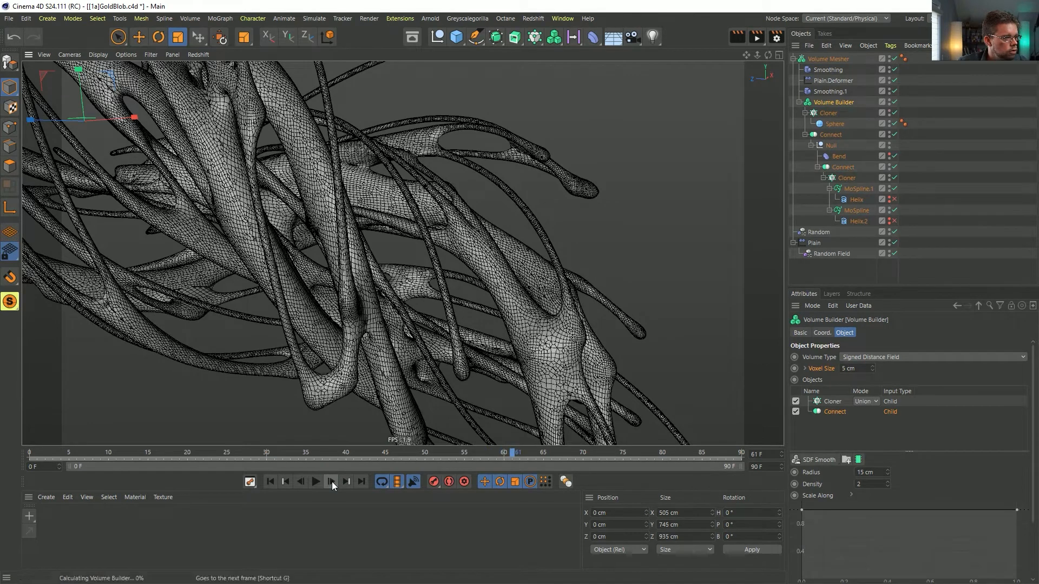
pyautogui.click(333, 482)
pyautogui.click(332, 481)
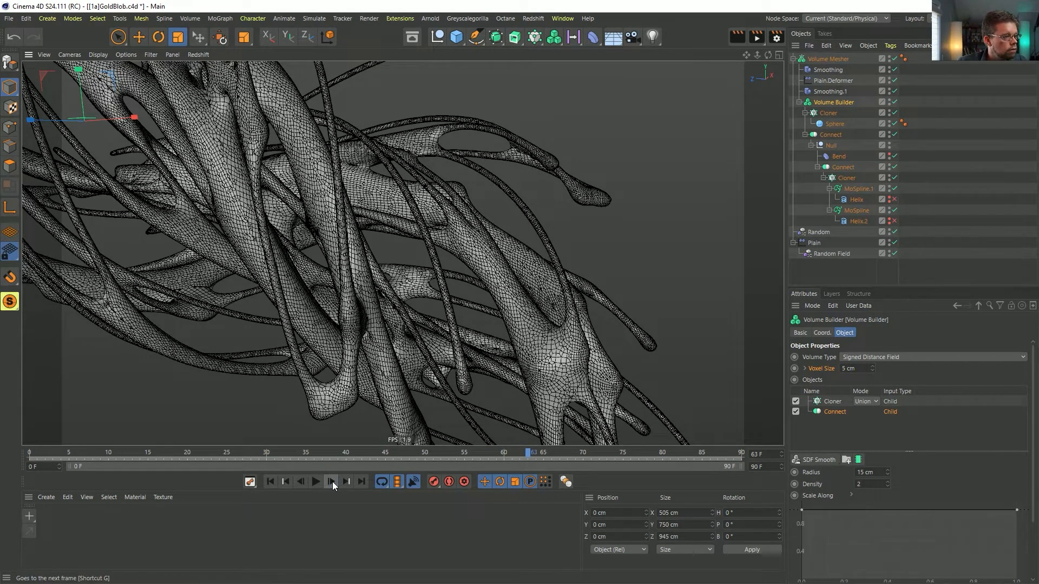
pyautogui.click(333, 482)
pyautogui.click(332, 482)
pyautogui.click(333, 482)
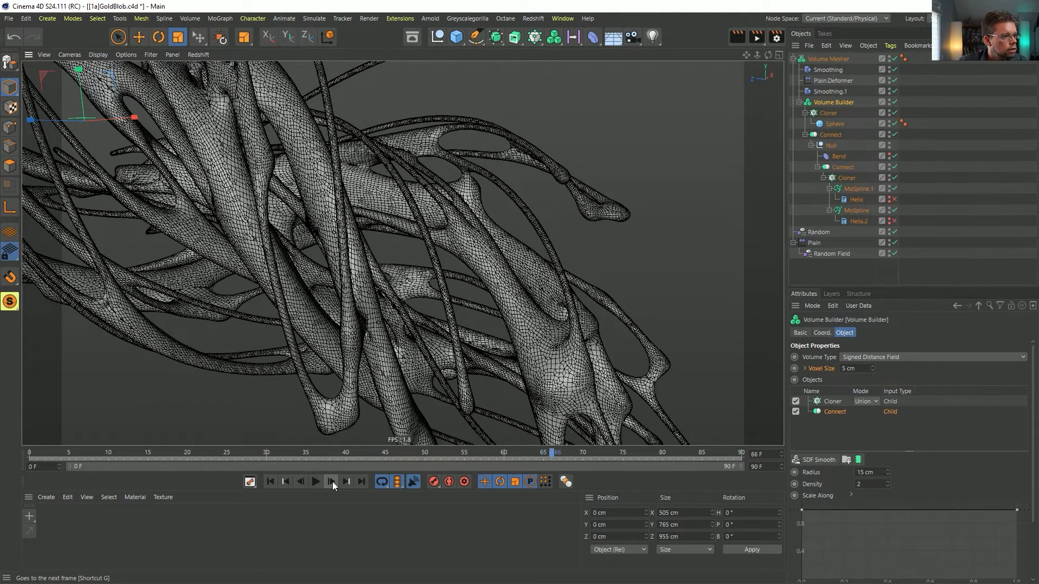
pyautogui.click(332, 481)
pyautogui.click(333, 482)
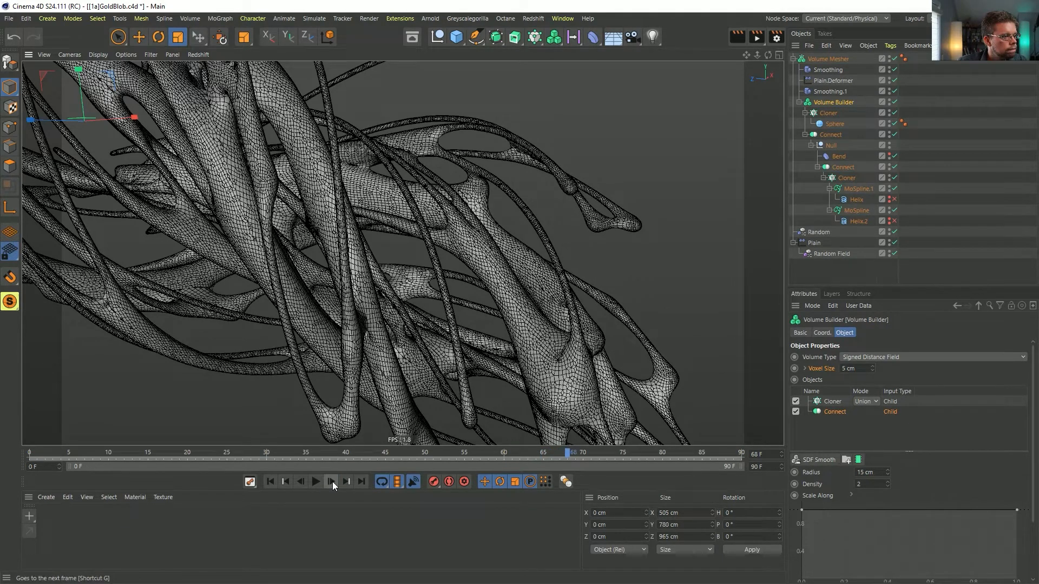
pyautogui.click(332, 482)
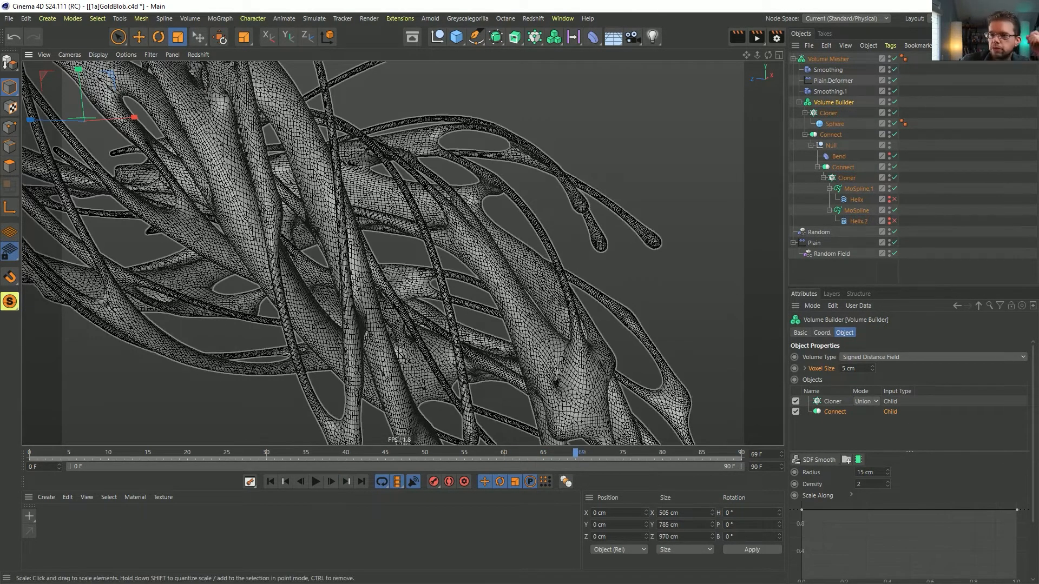
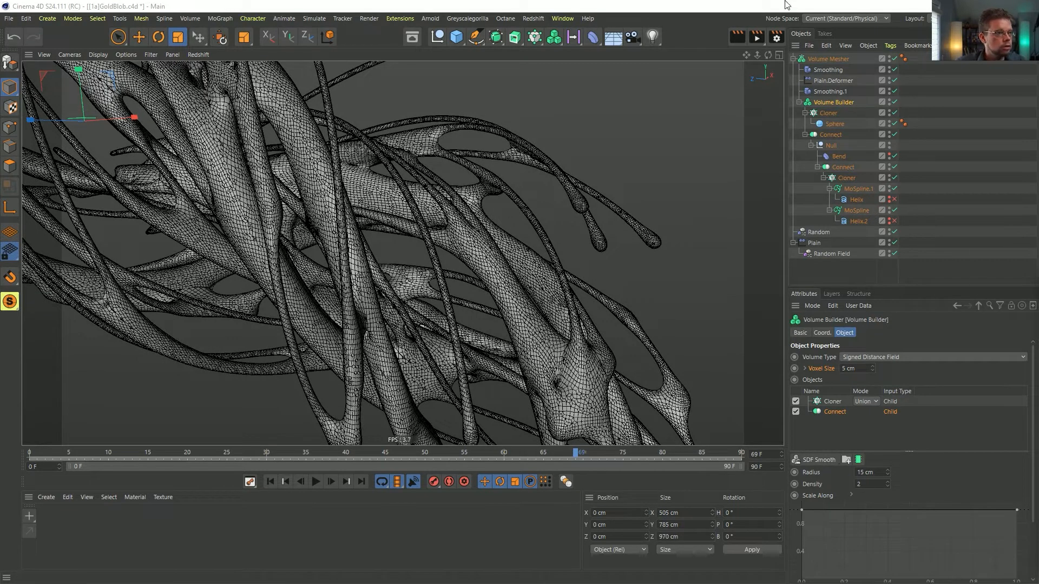
# Step: Create a new project and add a Cloner with a Cube as its child
pyautogui.hotkey('ctrl', 'n')
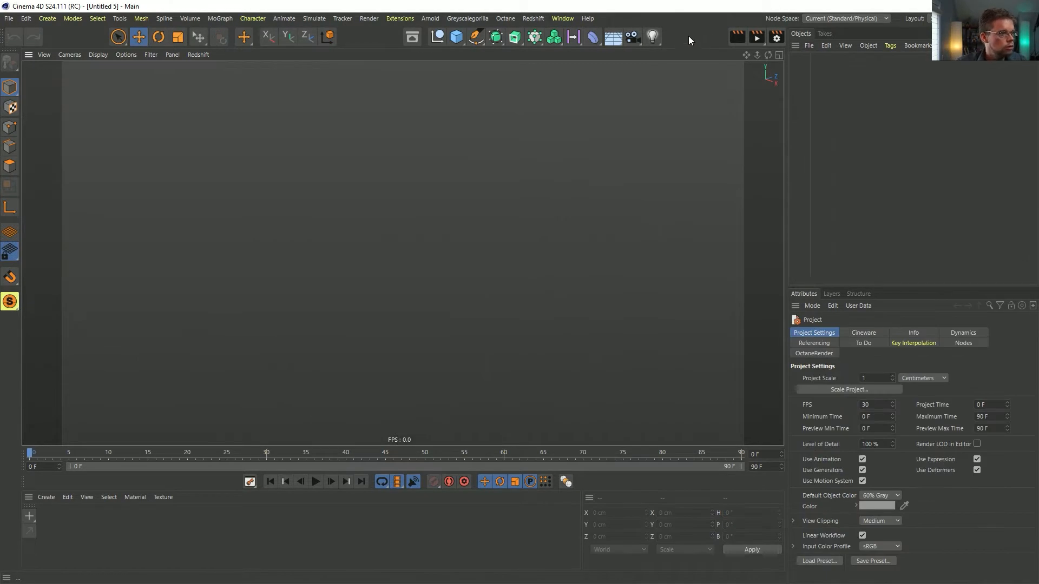
pyautogui.click(534, 40)
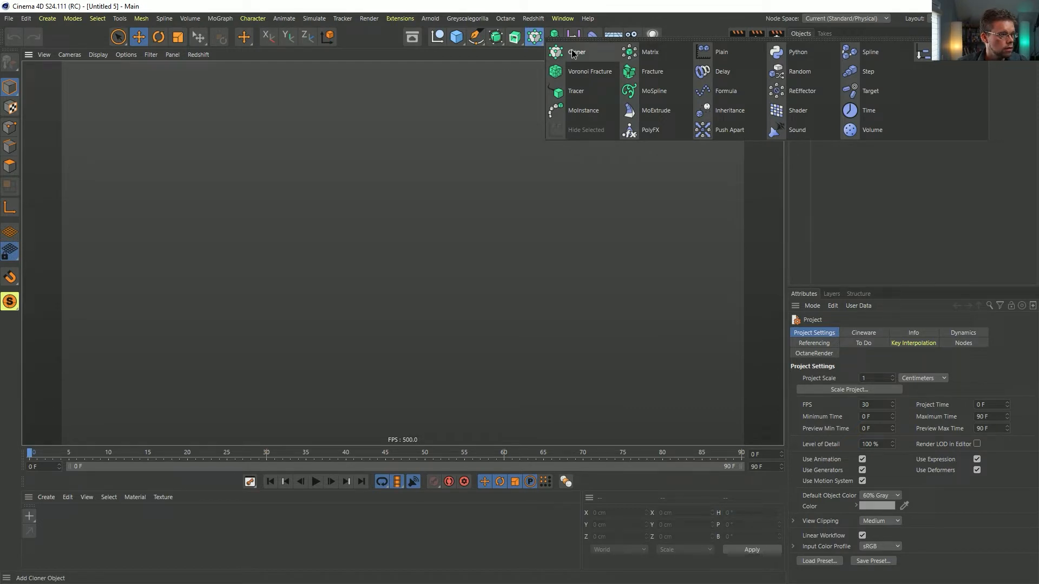
pyautogui.click(572, 52)
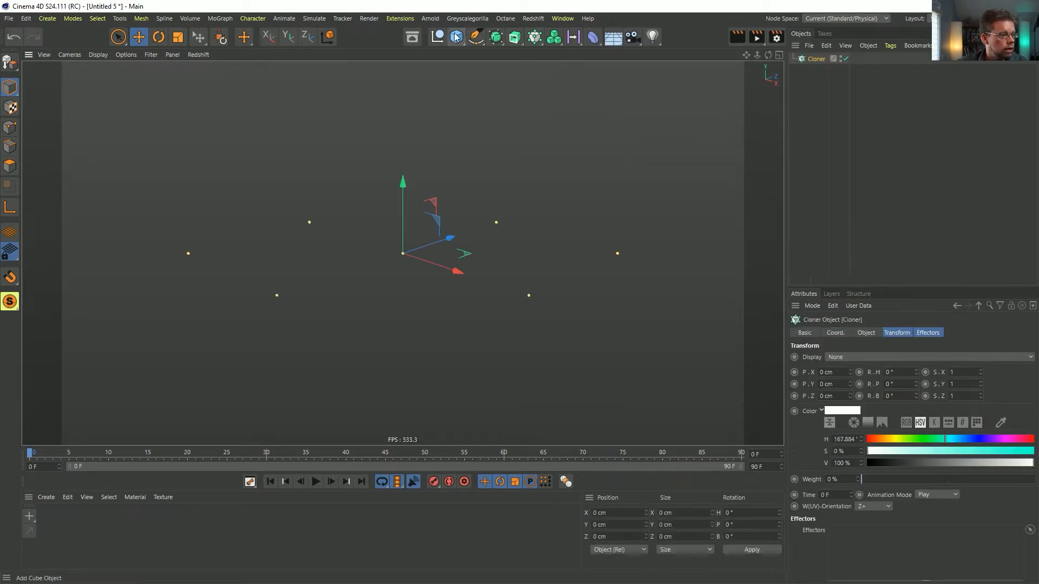
pyautogui.click(457, 36)
pyautogui.click(549, 52)
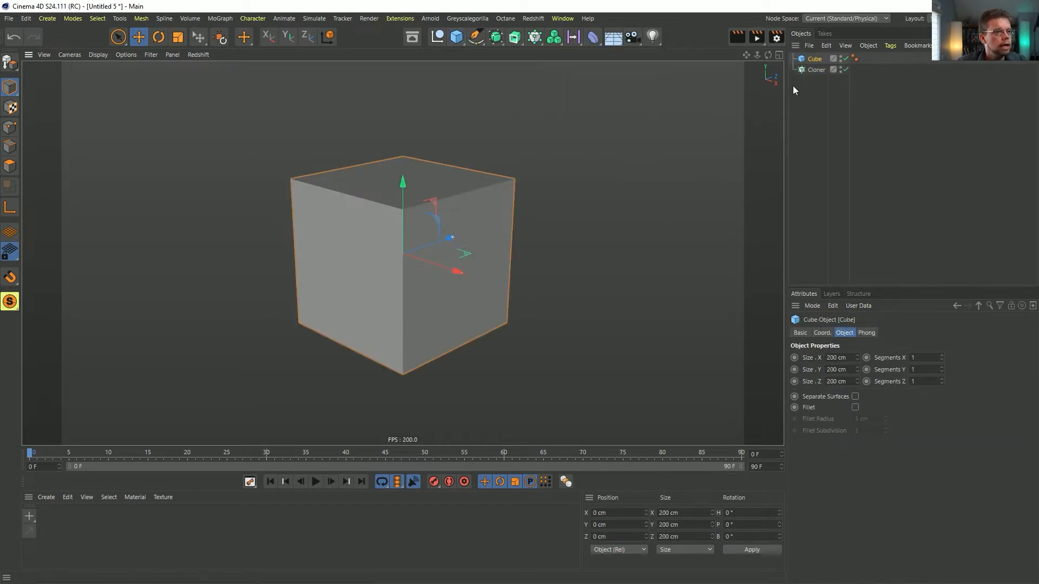
pyautogui.moveTo(821, 58); pyautogui.dragTo(816, 70)
pyautogui.click(816, 58)
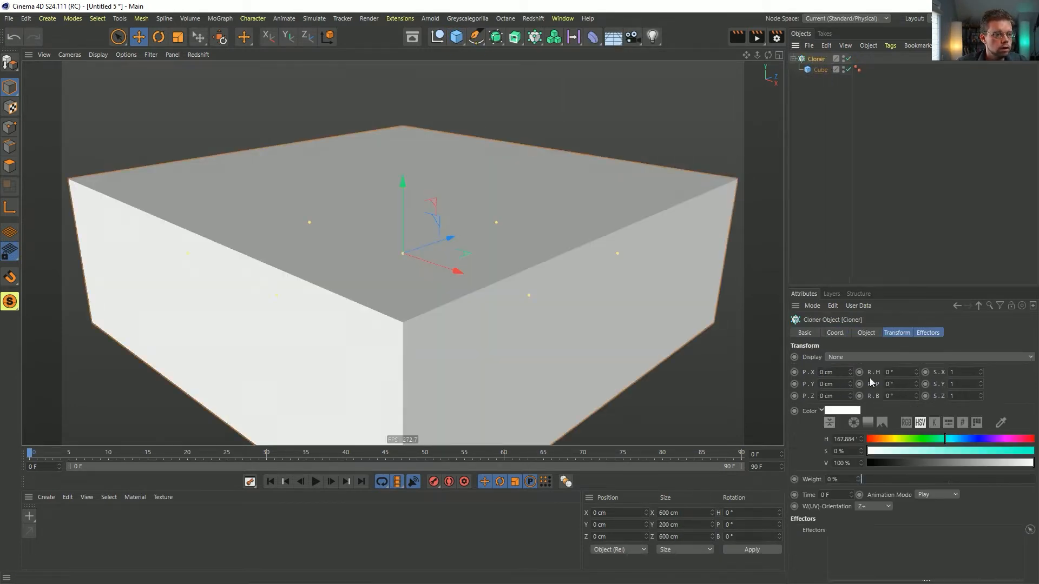
# Step: Set the Cloner to Linear mode with a count of 50 and a Y position step of 0 cm
pyautogui.click(867, 333)
pyautogui.click(877, 357)
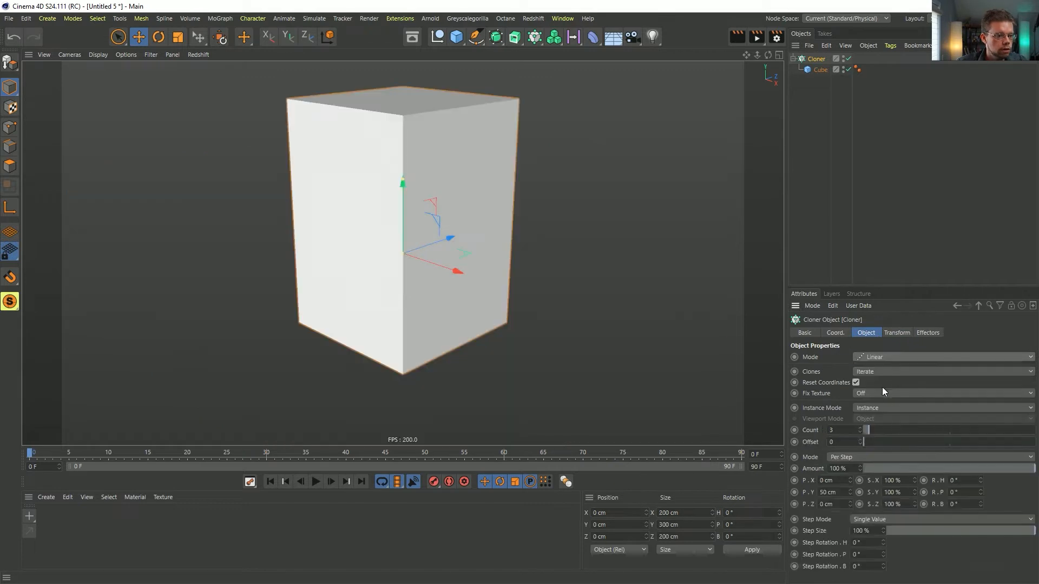
pyautogui.click(874, 379)
pyautogui.doubleClick(833, 493)
pyautogui.write('0')
pyautogui.press('Return')
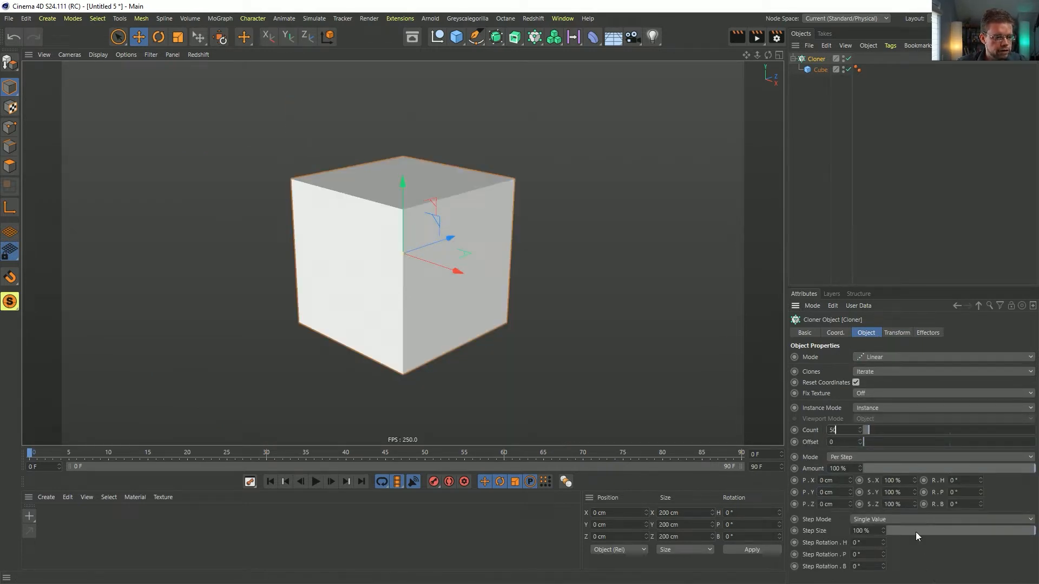
pyautogui.press('Return')
# Step: Add a Plain effector to the Cloner and set its Y position to 500 cm
pyautogui.moveTo(387, 275); pyautogui.dragTo(482, 300)
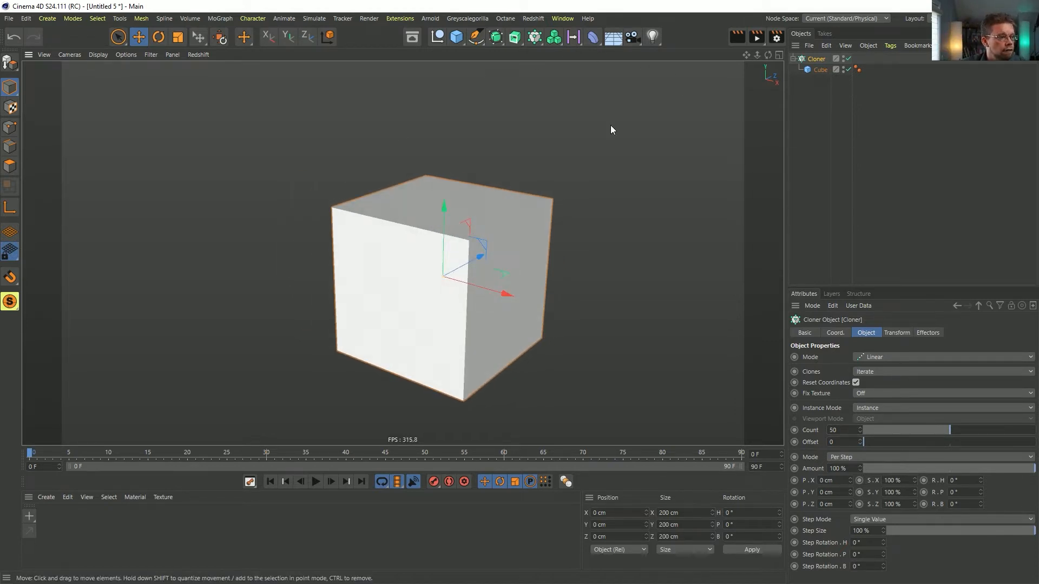
pyautogui.scroll(-5, 425, 290)
pyautogui.moveTo(423, 291)
pyautogui.keyDown('alt'); pyautogui.mouseDown()
pyautogui.moveTo(404, 300)
pyautogui.moveTo(415, 290)
pyautogui.mouseUp(); pyautogui.keyUp('alt')
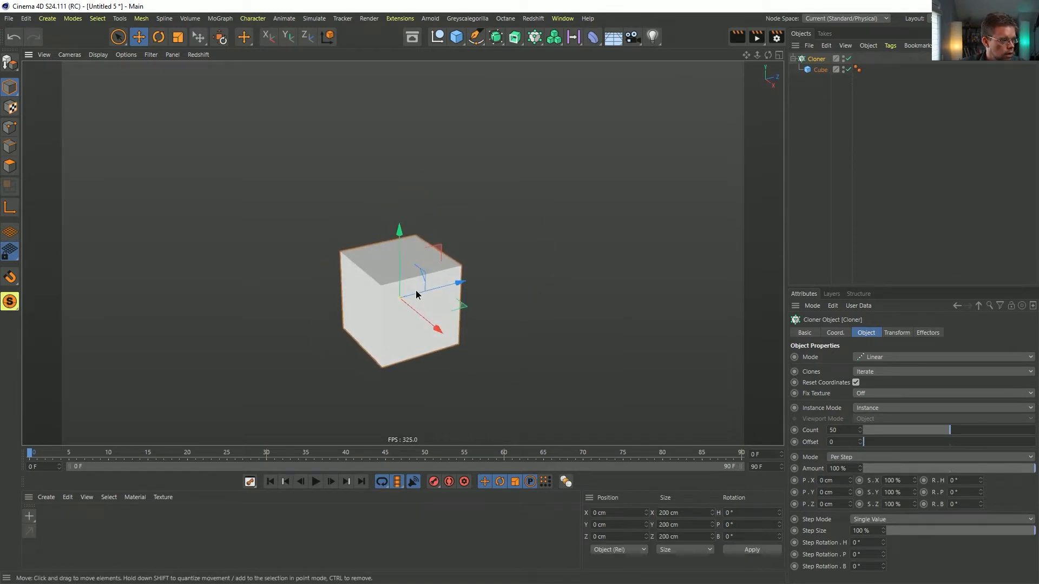
pyautogui.scroll(2, 415, 290)
pyautogui.click(537, 39)
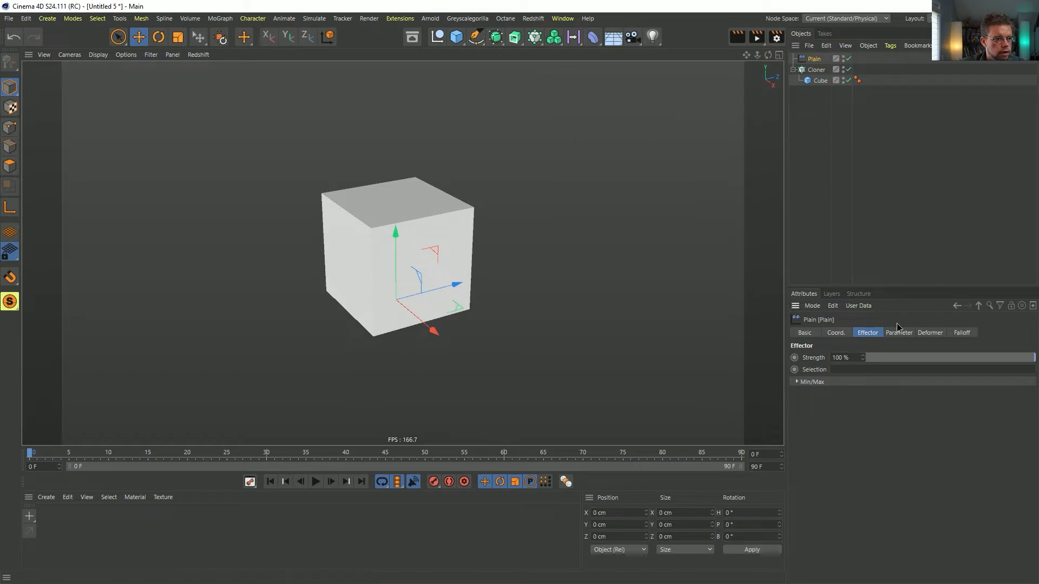
pyautogui.click(899, 333)
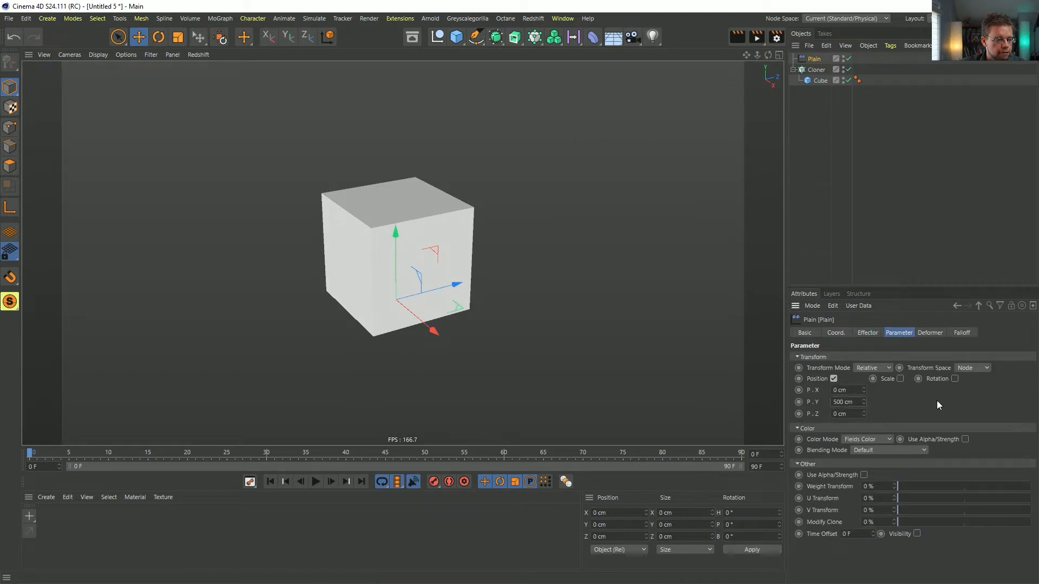
# Step: Try a Linear Field in the Plain effector's falloff, shifting it along X, and delete the field
pyautogui.click(962, 333)
pyautogui.click(817, 438)
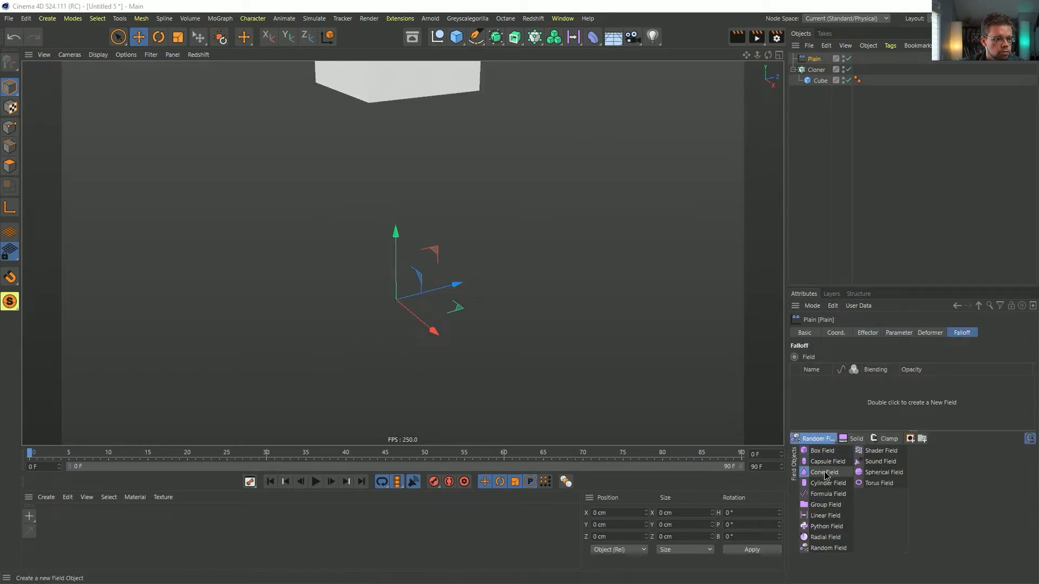
pyautogui.click(826, 515)
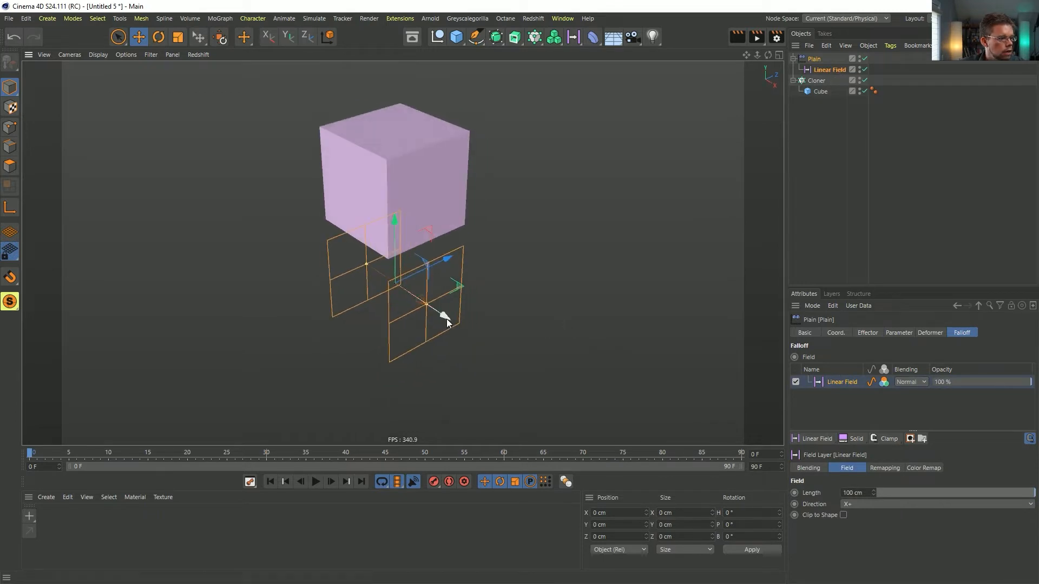
pyautogui.moveTo(447, 319); pyautogui.dragTo(473, 330)
pyautogui.hotkey('ctrl', 'z')
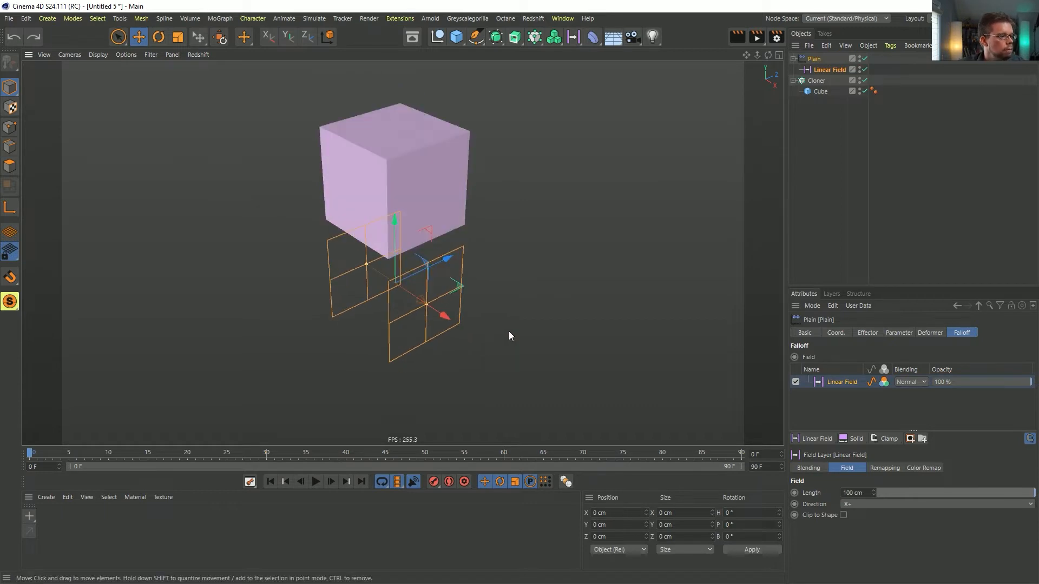
pyautogui.click(824, 69)
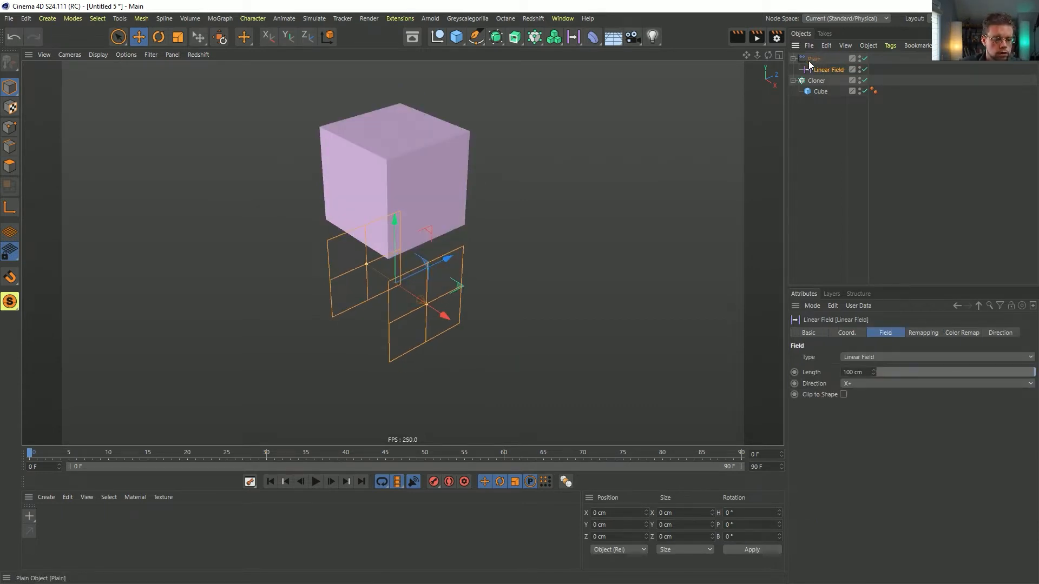
pyautogui.press('Delete')
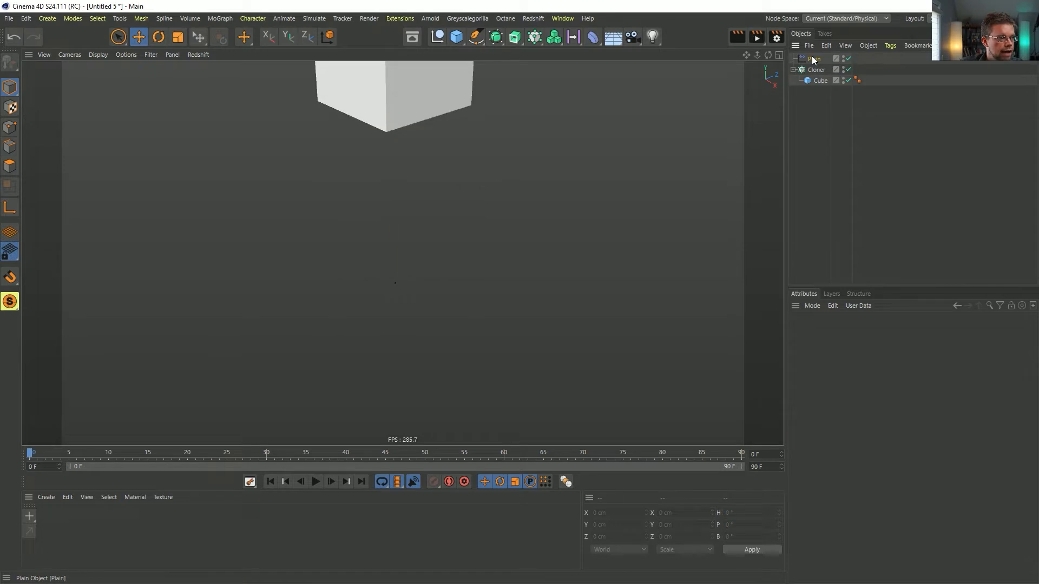
# Step: Add a Step field layer to the Plain effector's falloff and display the cloned cubes with edge lines
pyautogui.click(814, 58)
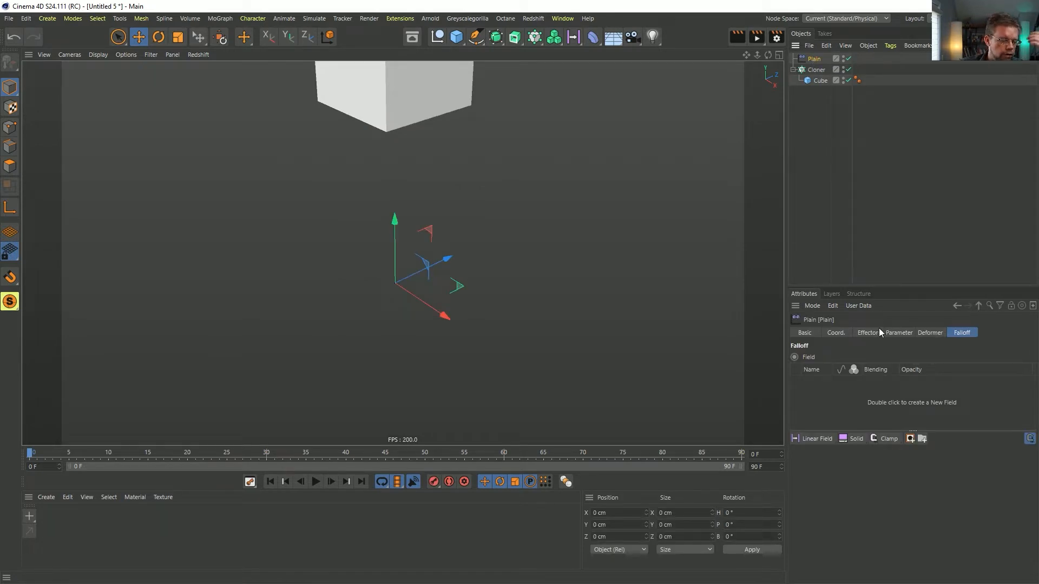
pyautogui.click(848, 442)
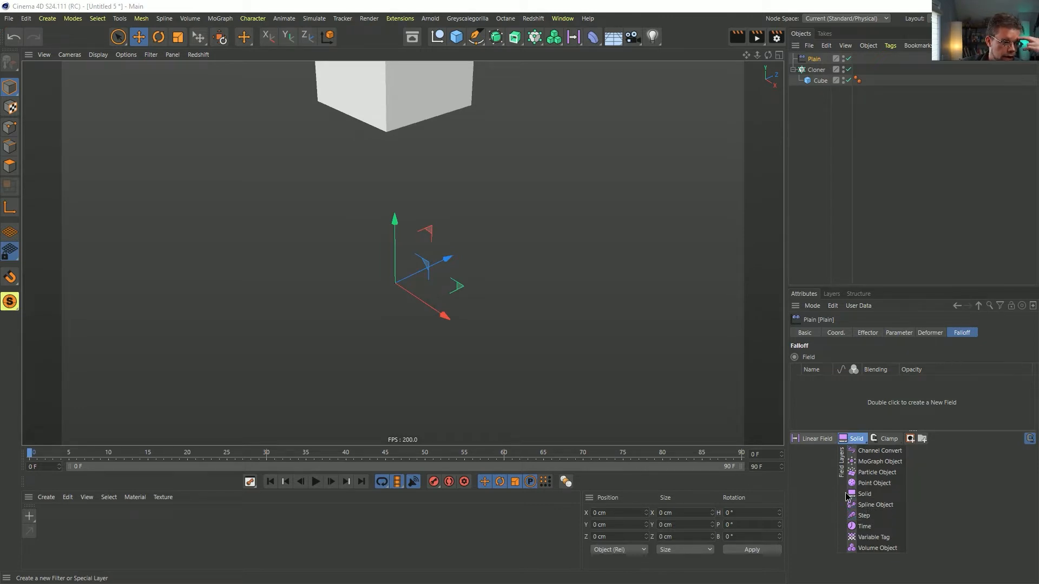
pyautogui.click(860, 434)
pyautogui.click(859, 435)
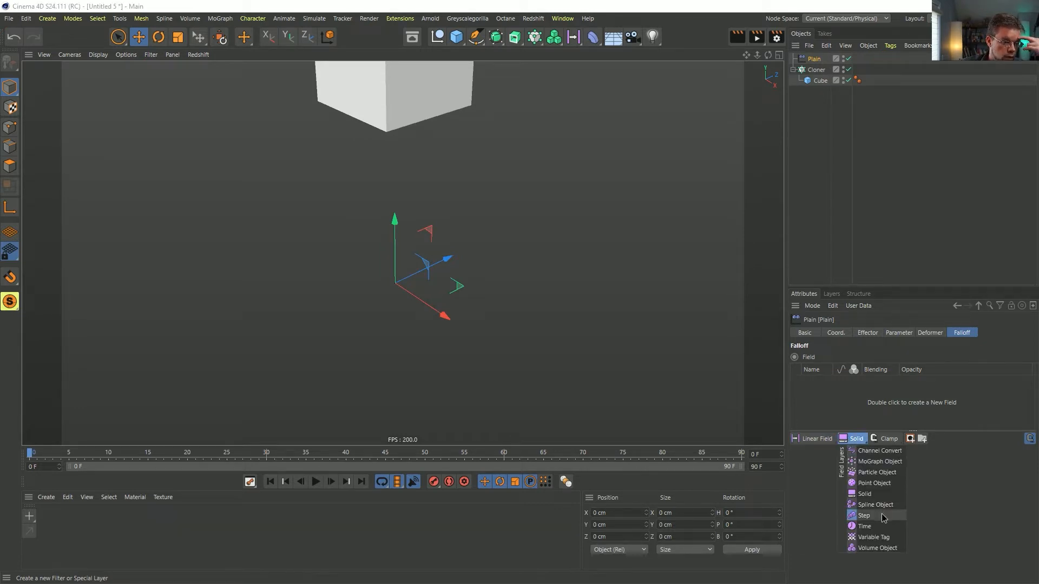
pyautogui.click(865, 516)
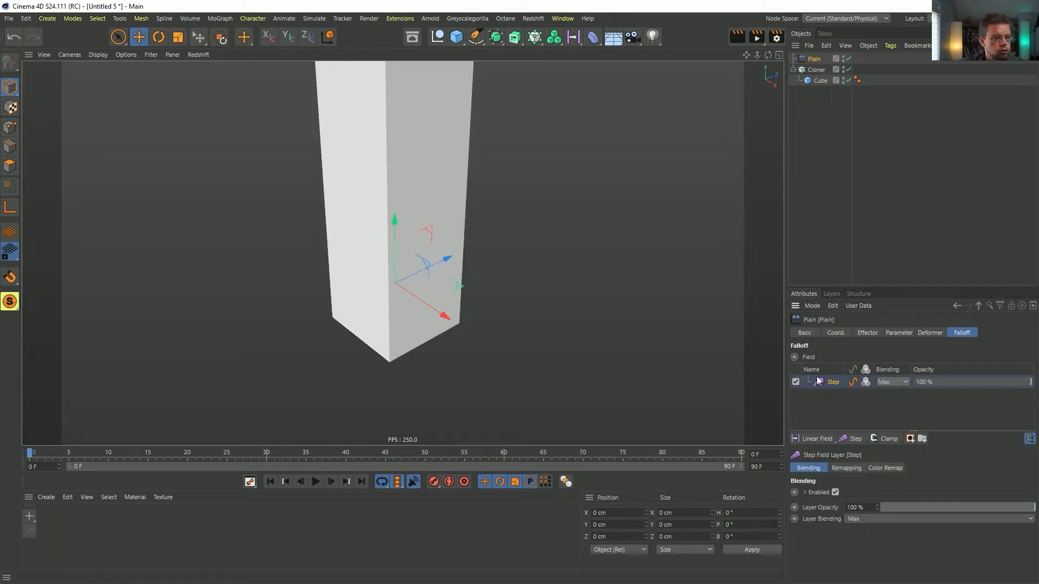
pyautogui.scroll(-4, 445, 230)
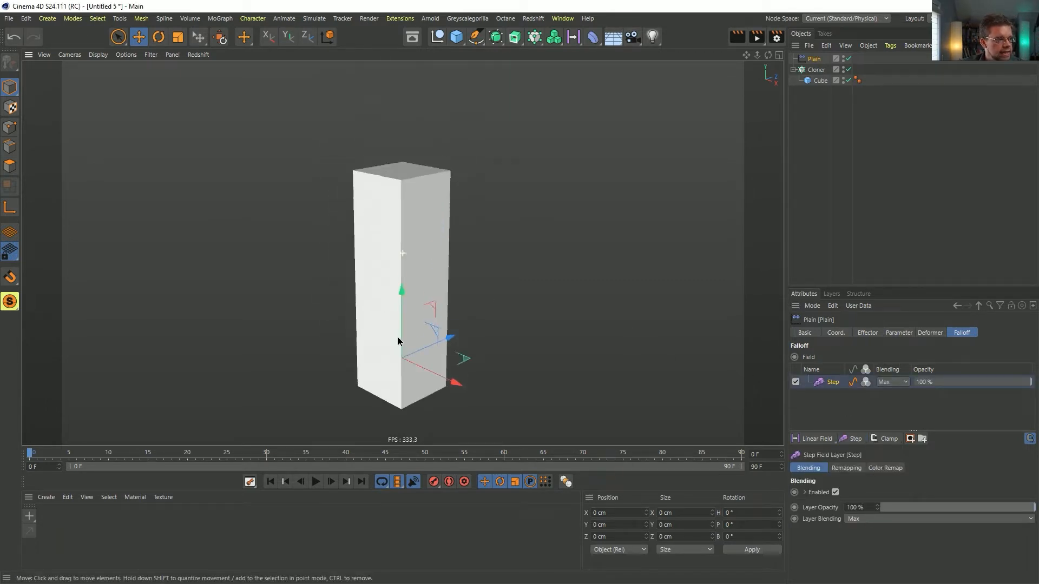
pyautogui.scroll(2, 523, 330)
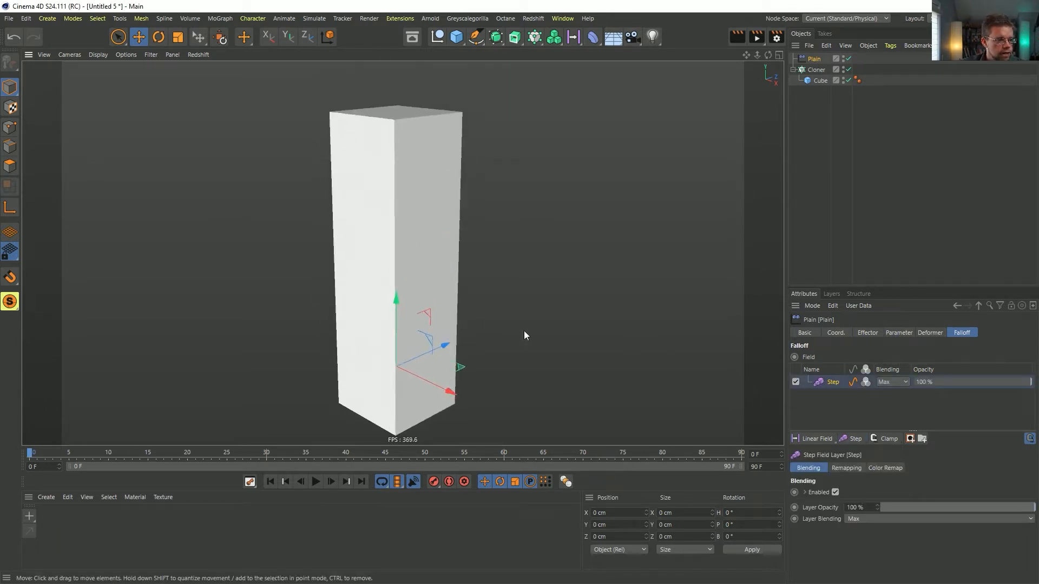
pyautogui.keyDown('alt'); pyautogui.moveTo(469, 336); pyautogui.dragTo(491, 345); pyautogui.keyUp('alt')
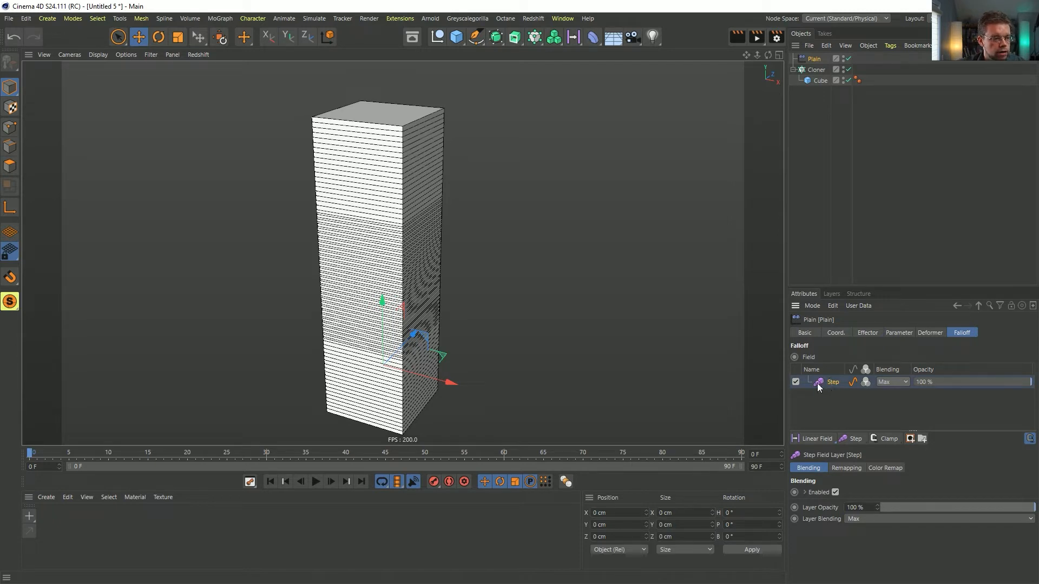
# Step: Enlarge the attributes area and review the Step layer's settings and the Plain effector's transform parameters
pyautogui.scroll(-4, 465, 268)
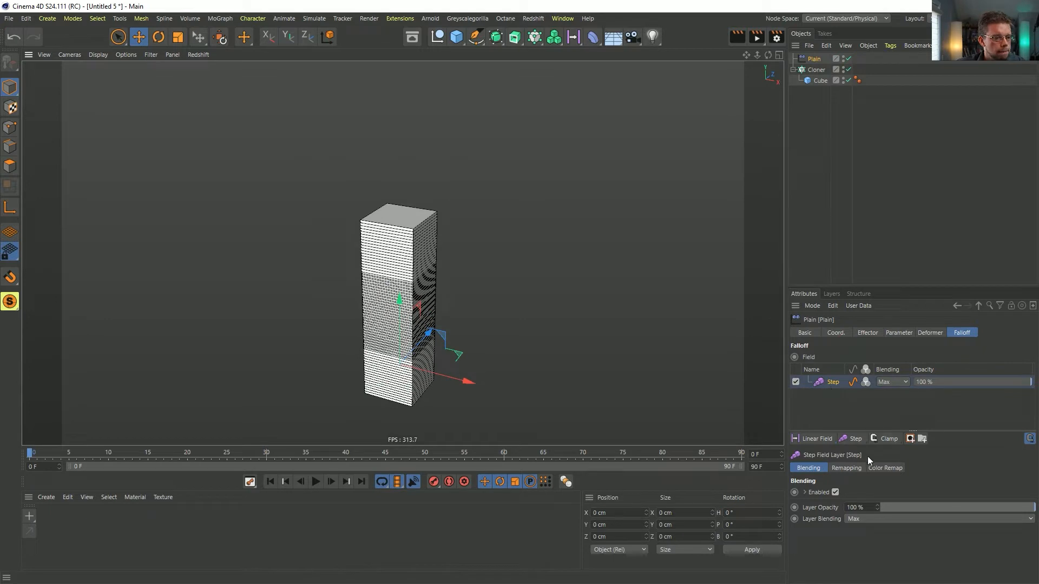
pyautogui.click(849, 469)
pyautogui.click(823, 465)
pyautogui.moveTo(883, 287); pyautogui.dragTo(857, 130)
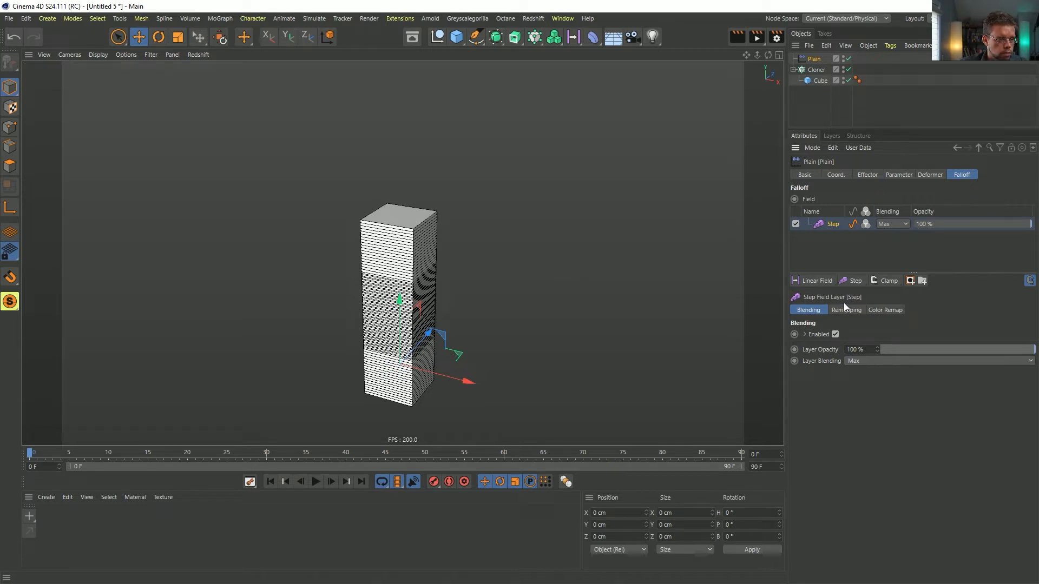
pyautogui.click(869, 176)
pyautogui.click(898, 174)
# Step: Scale the Cube down uniformly to about 8.85 cm per side
pyautogui.click(821, 80)
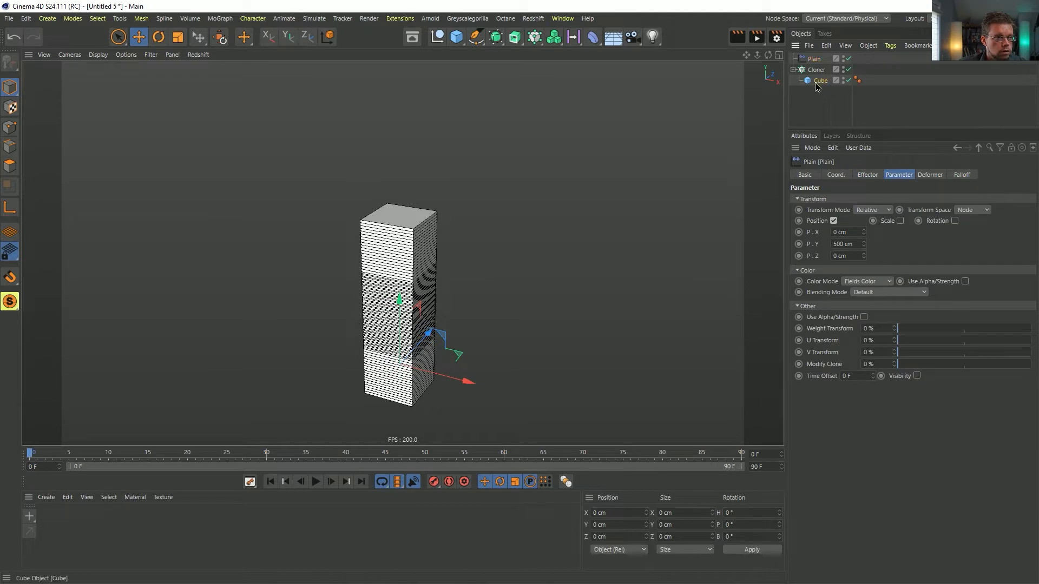
pyautogui.press('t')
pyautogui.moveTo(658, 160); pyautogui.dragTo(337, 345)
pyautogui.keyDown('alt'); pyautogui.moveTo(397, 312); pyautogui.dragTo(503, 248, button='right'); pyautogui.keyUp('alt')
pyautogui.moveTo(504, 248); pyautogui.dragTo(503, 271)
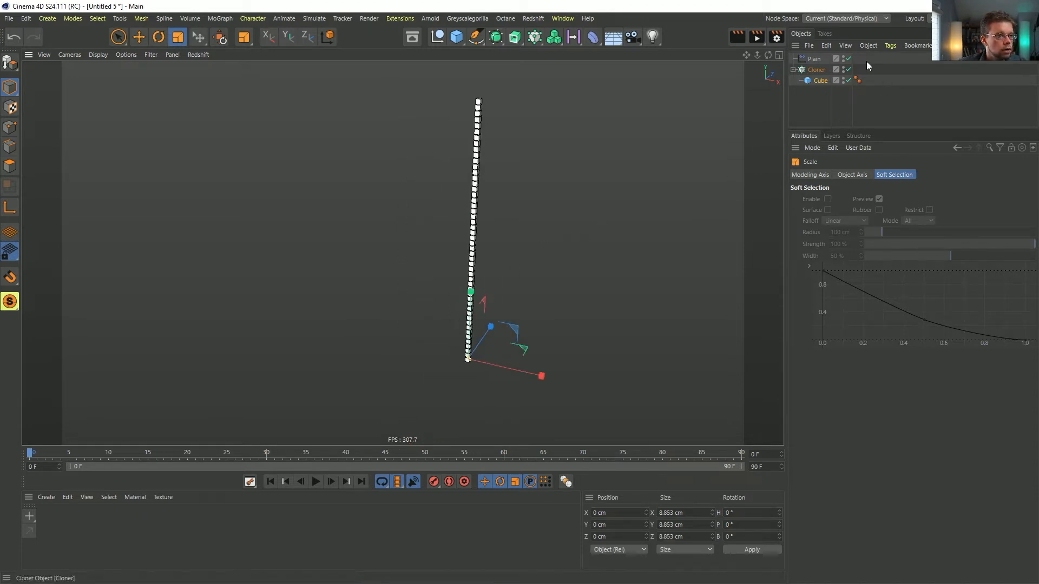
# Step: Test the Step layer's opacity down to 0 %, and delete the layer and the Plain effector
pyautogui.click(814, 58)
pyautogui.click(963, 175)
pyautogui.moveTo(1018, 224); pyautogui.dragTo(899, 241)
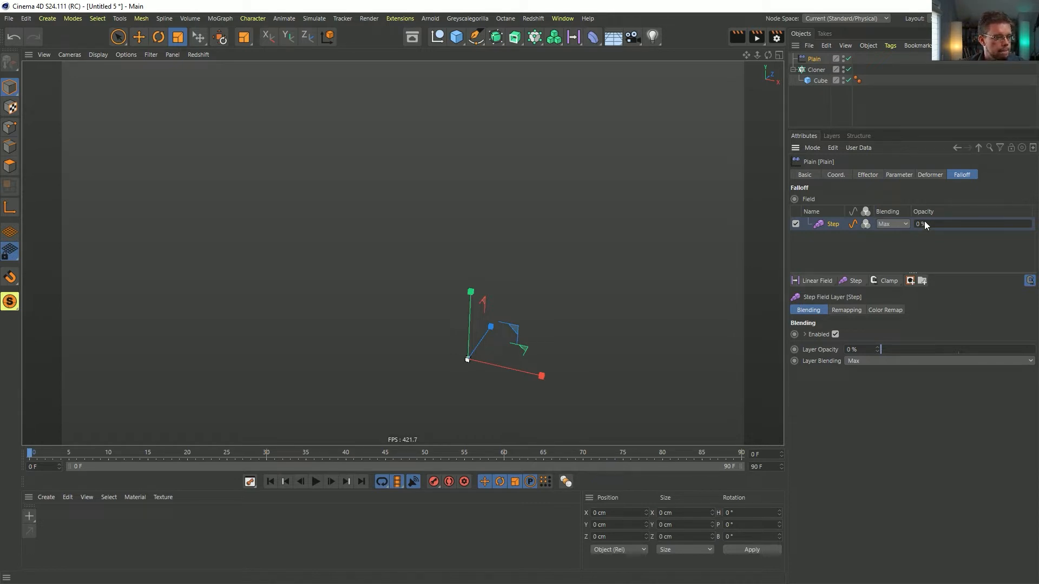
pyautogui.press('Delete')
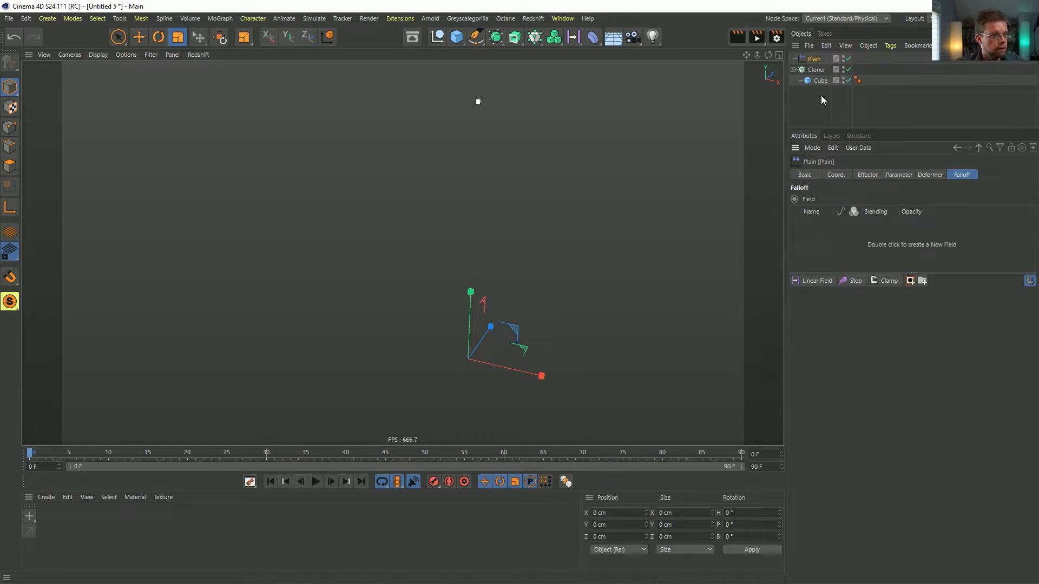
pyautogui.press('Delete')
# Step: Group the Cube under a Null inside the Cloner
pyautogui.click(817, 60)
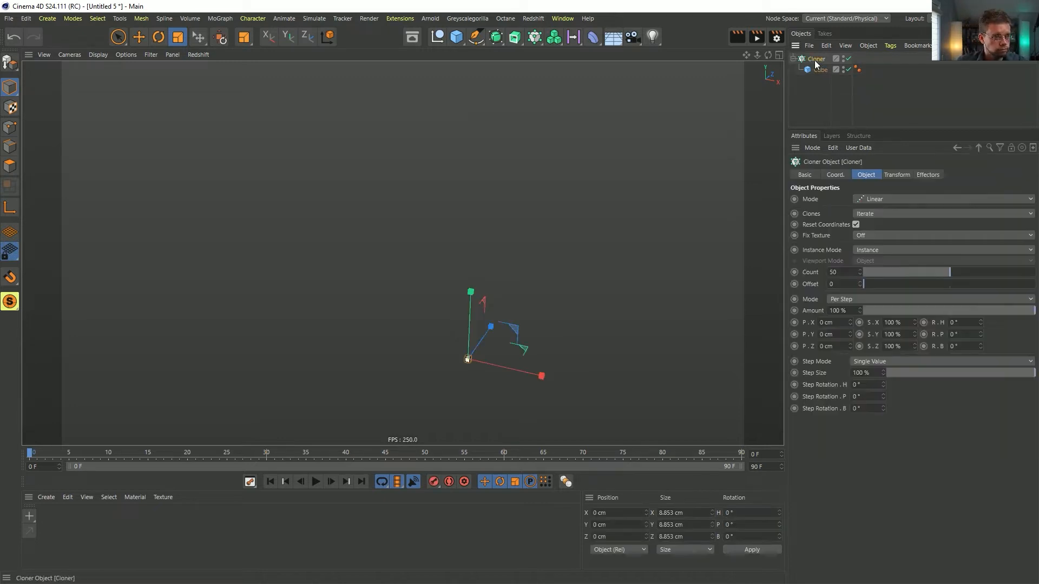
pyautogui.click(819, 70)
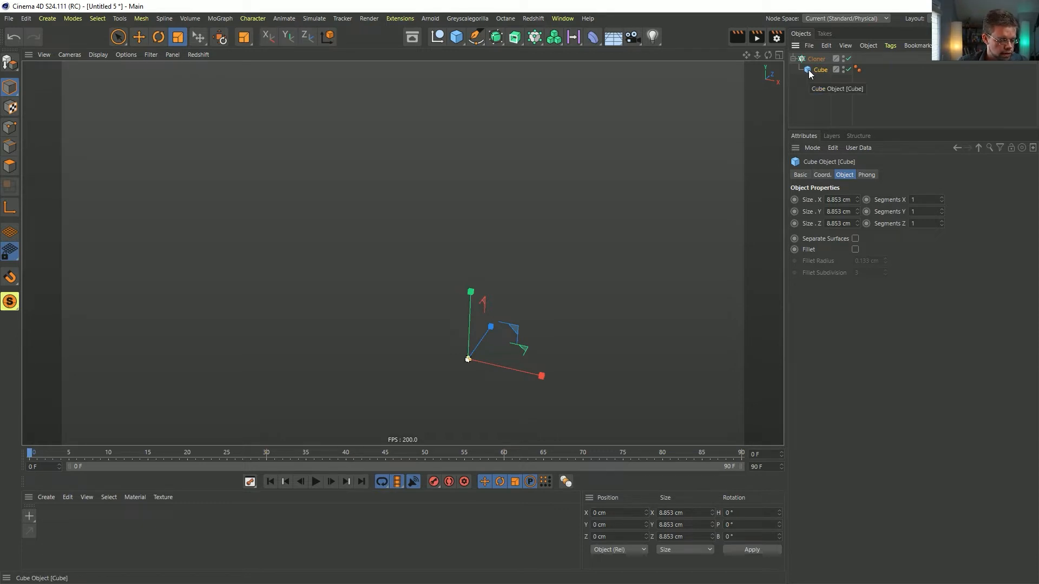
pyautogui.hotkey('alt', 'g')
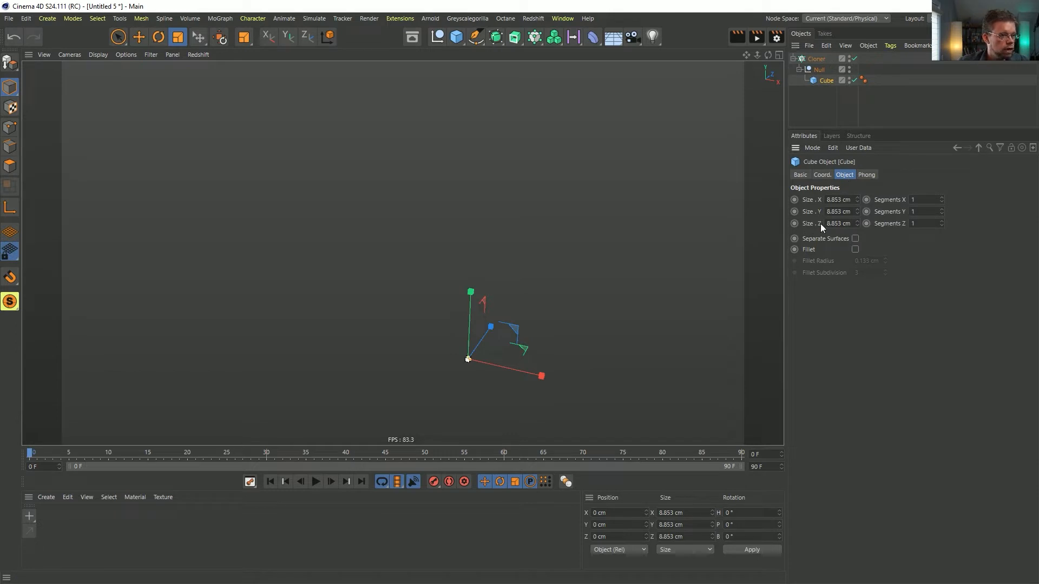
pyautogui.keyDown('ctrl'); pyautogui.click(794, 212); pyautogui.keyUp('ctrl')
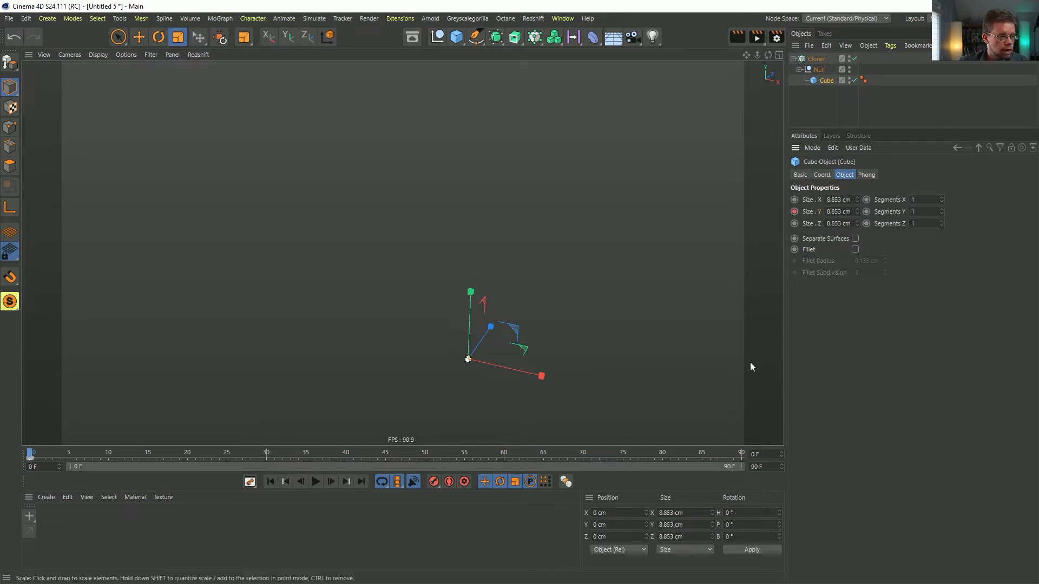
pyautogui.click(361, 482)
pyautogui.moveTo(856, 213); pyautogui.dragTo(859, 198)
pyautogui.hotkey('ctrl', 'z')
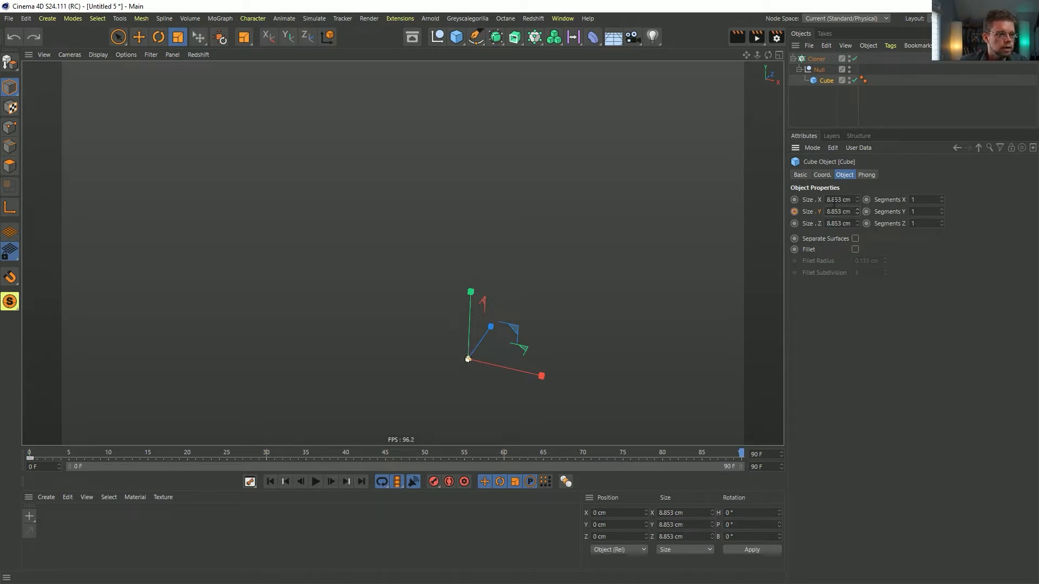
# Step: Keyframe the Cube's Y position at 0 cm on frame 0
pyautogui.click(823, 175)
pyautogui.keyDown('ctrl'); pyautogui.click(795, 212); pyautogui.keyUp('ctrl')
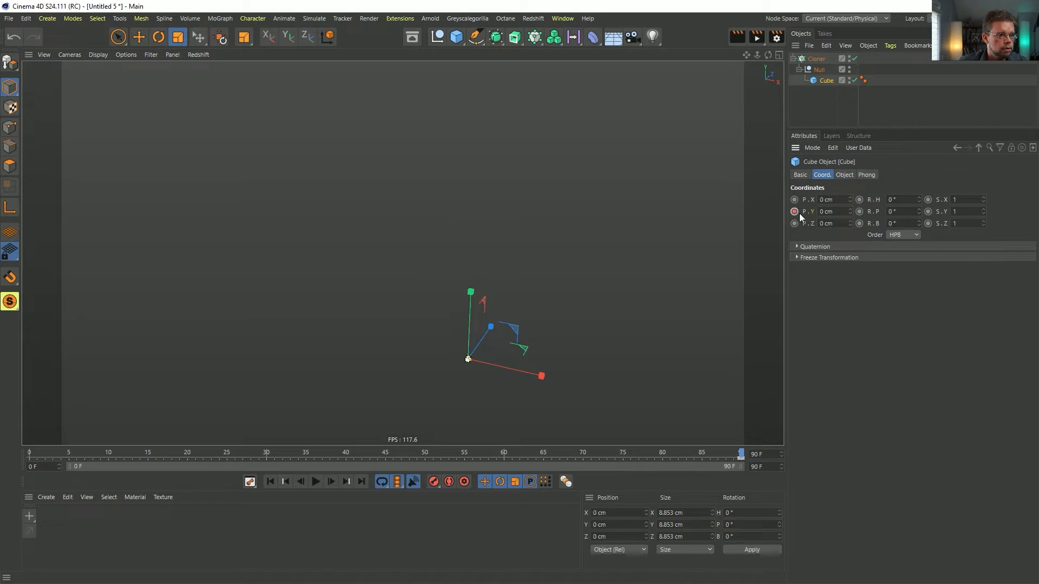
pyautogui.click(270, 482)
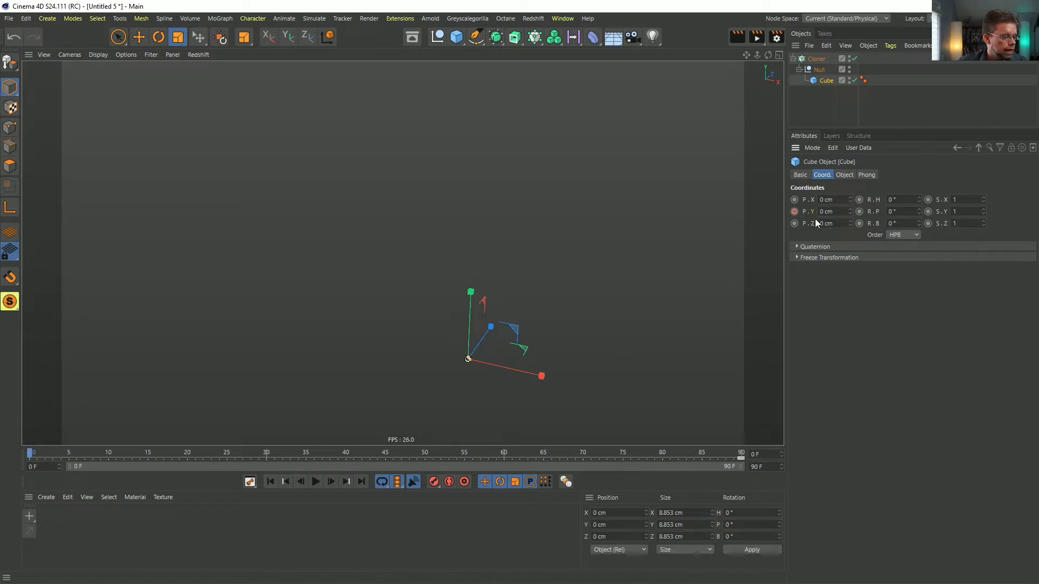
# Step: Keyframe the Cube's Y position at 500 cm on frame 90
pyautogui.click(361, 482)
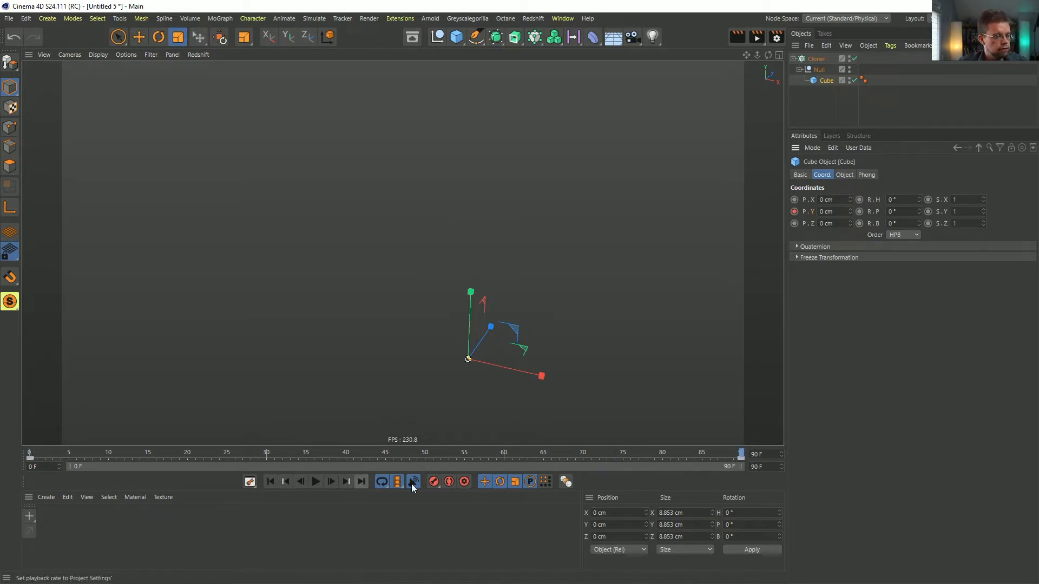
pyautogui.moveTo(849, 213); pyautogui.dragTo(850, 162)
pyautogui.doubleClick(837, 211)
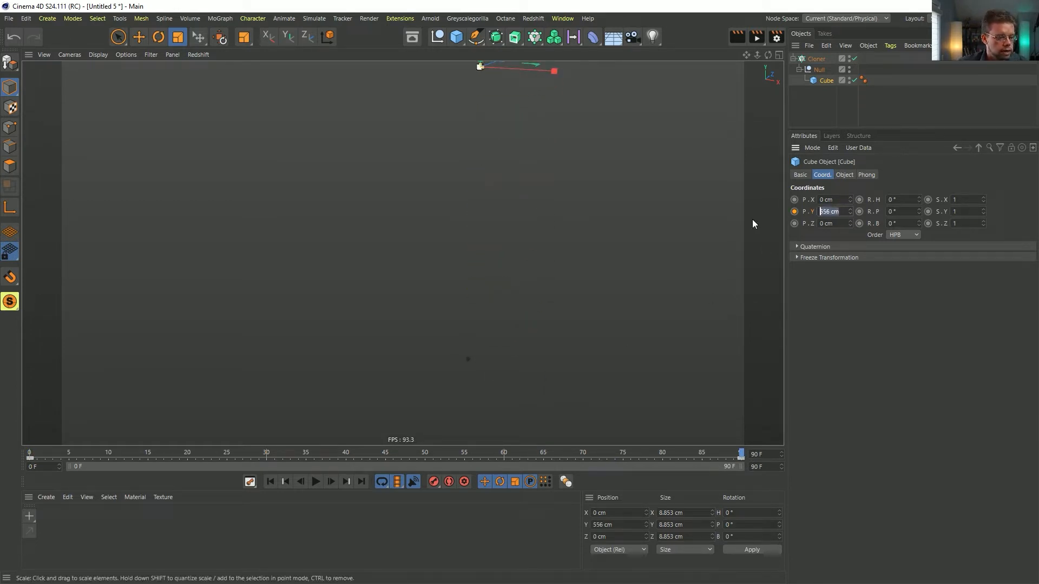
pyautogui.write('500')
pyautogui.click(795, 212)
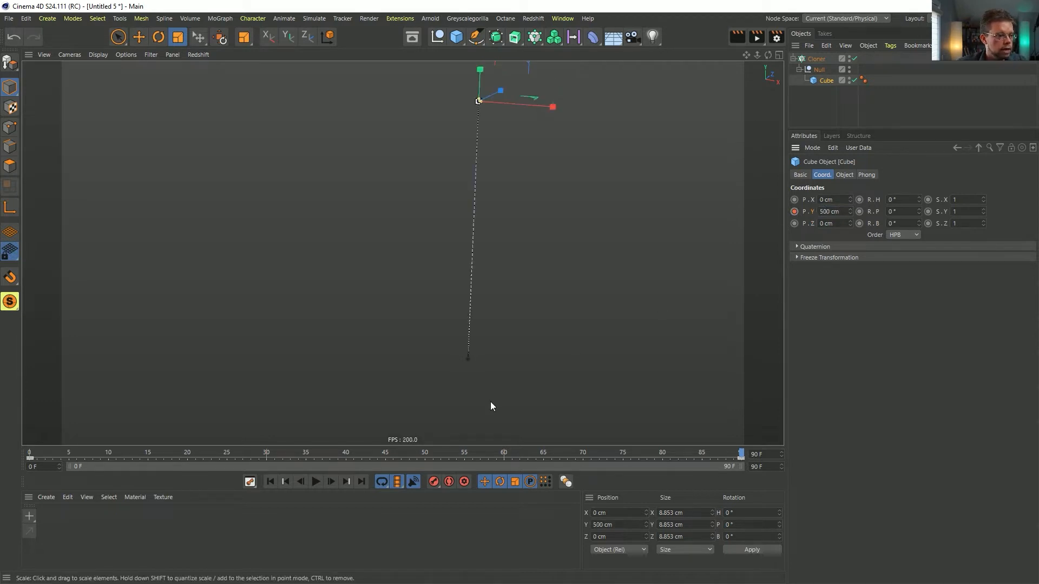
# Step: Scrub the early frames to preview the Cube's rise, return to frame 0, and select the Cloner
pyautogui.moveTo(277, 452); pyautogui.dragTo(5, 490)
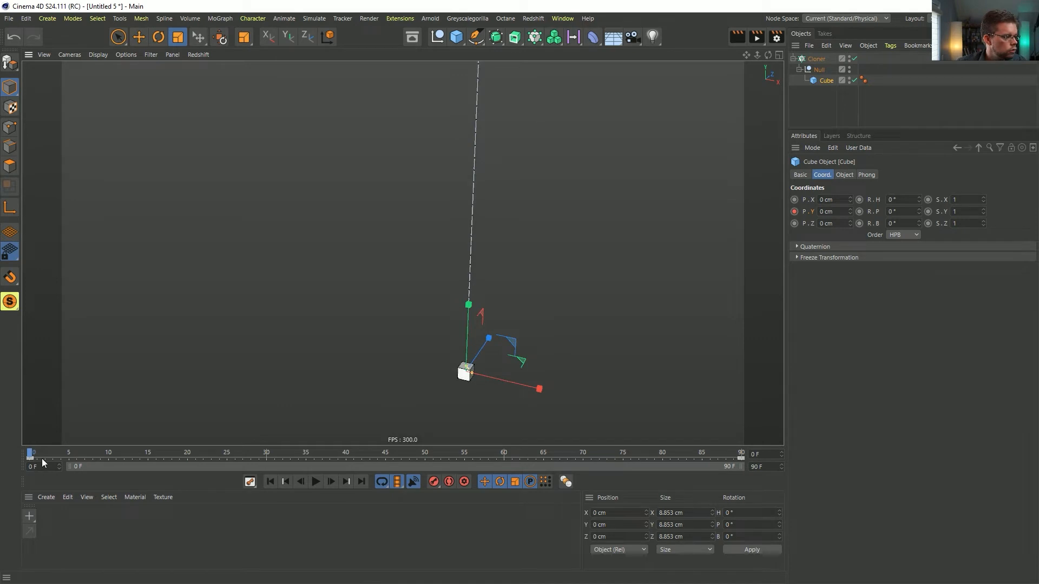
pyautogui.moveTo(43, 459); pyautogui.dragTo(140, 454)
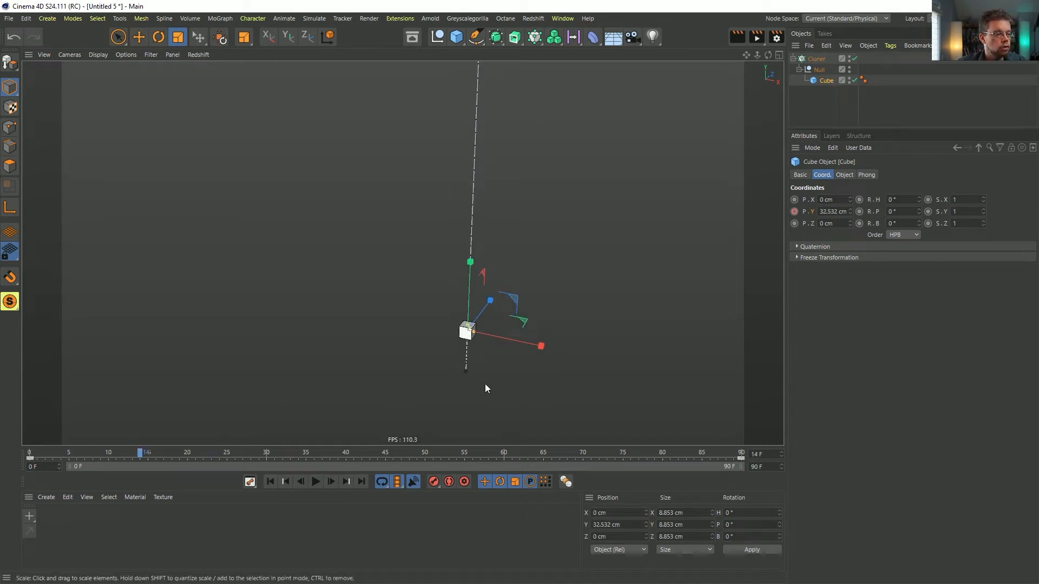
pyautogui.click(288, 480)
pyautogui.click(817, 62)
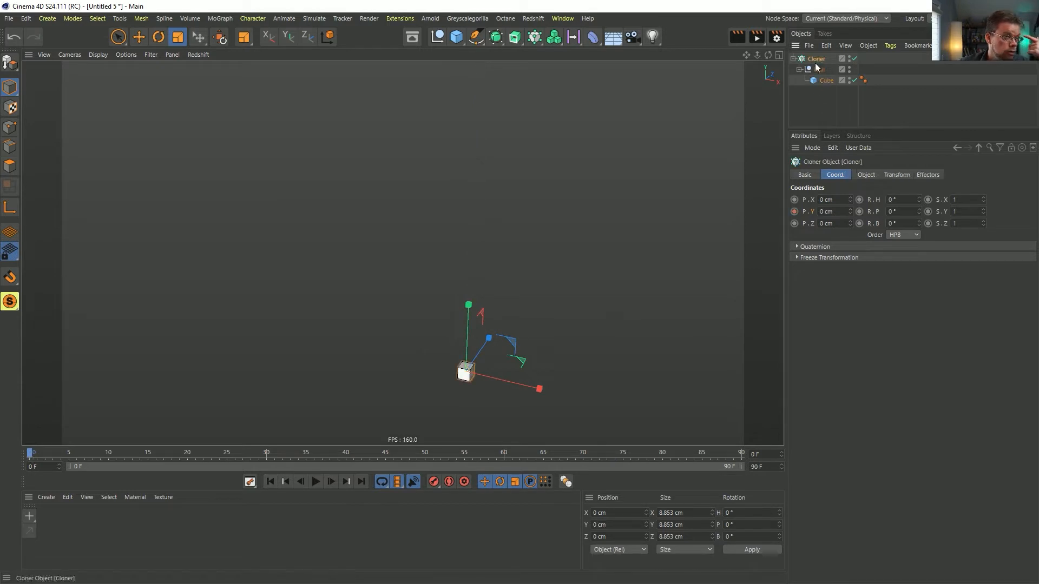
# Step: Play the animation to preview the single Cube's rise, and return to frame 0
pyautogui.keyDown('alt'); pyautogui.moveTo(491, 348); pyautogui.dragTo(439, 440, button='middle'); pyautogui.keyUp('alt')
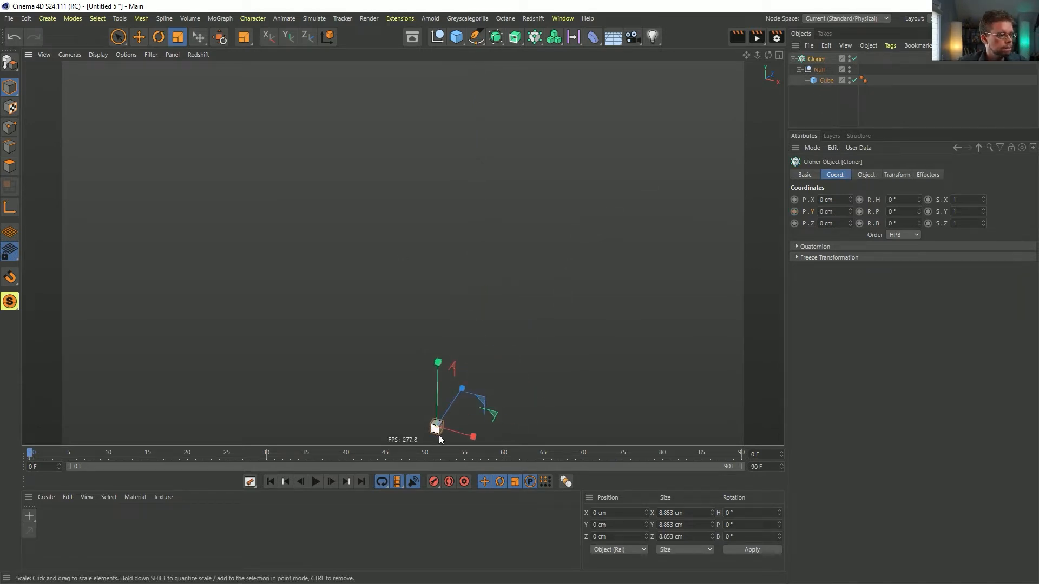
pyautogui.click(315, 482)
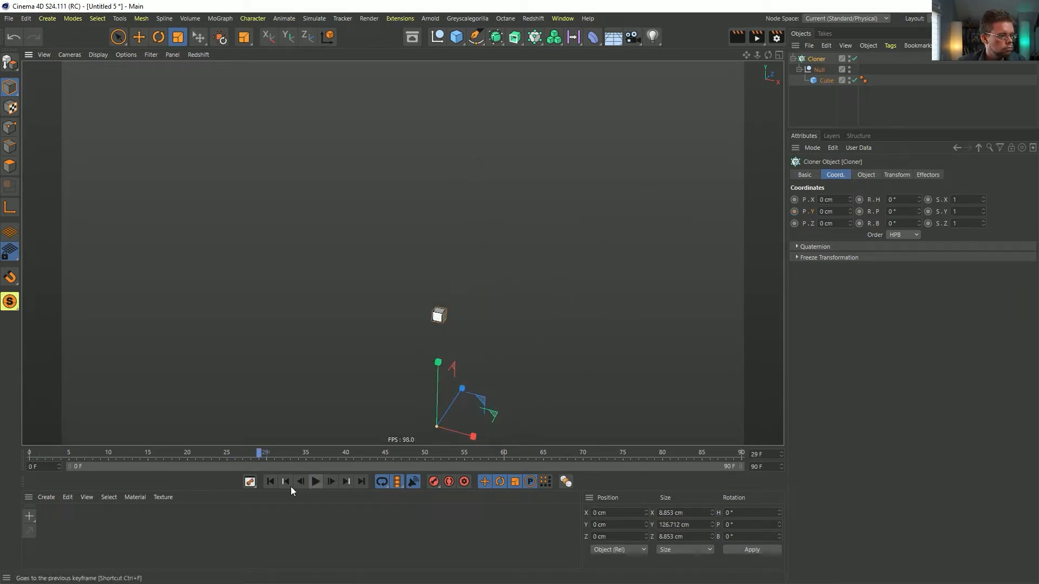
pyautogui.click(270, 482)
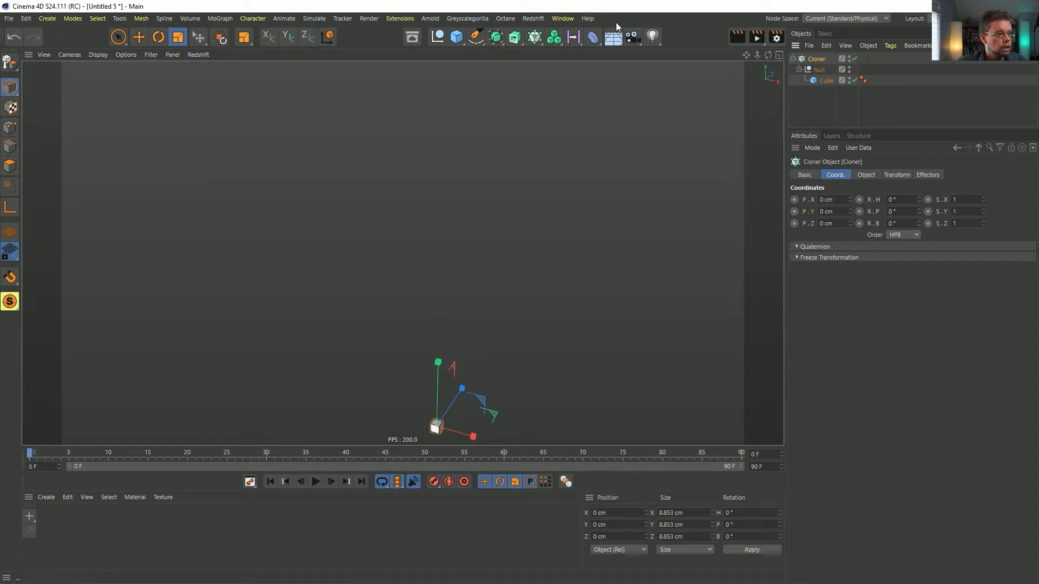
# Step: Add a Plain effector to the Cloner and give it a Step falloff
pyautogui.click(536, 38)
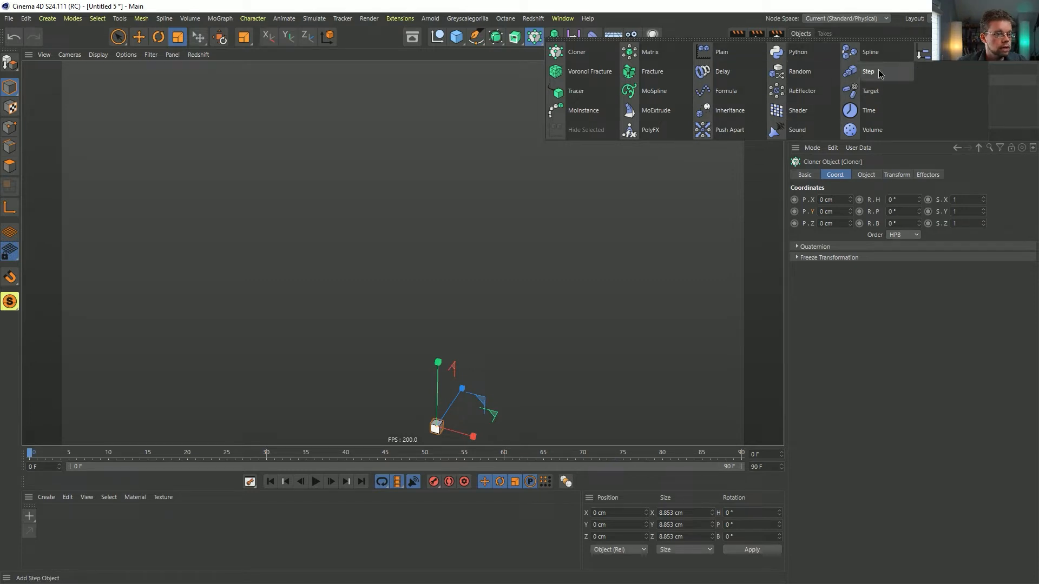
pyautogui.click(735, 54)
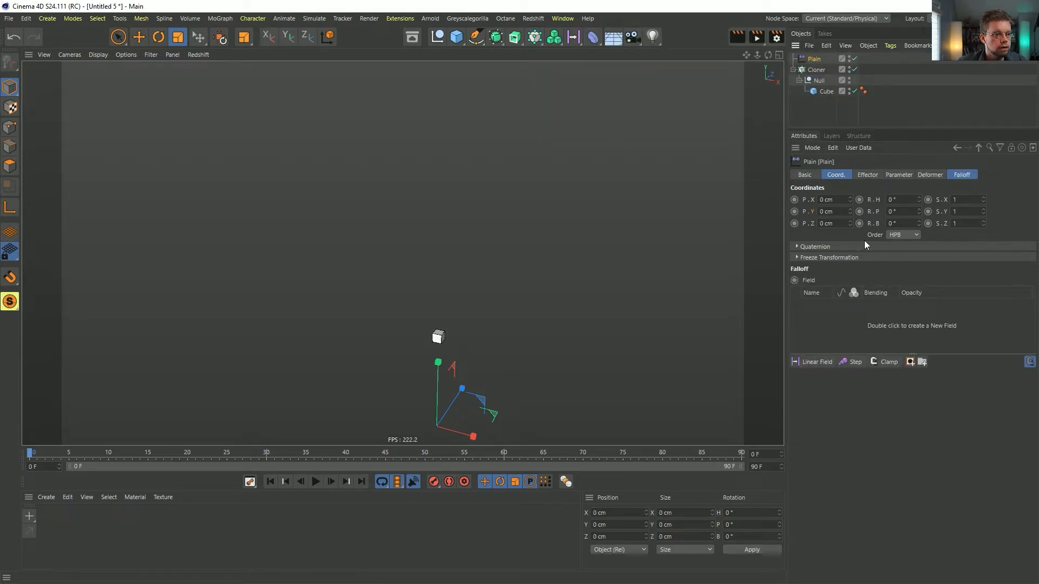
pyautogui.click(962, 175)
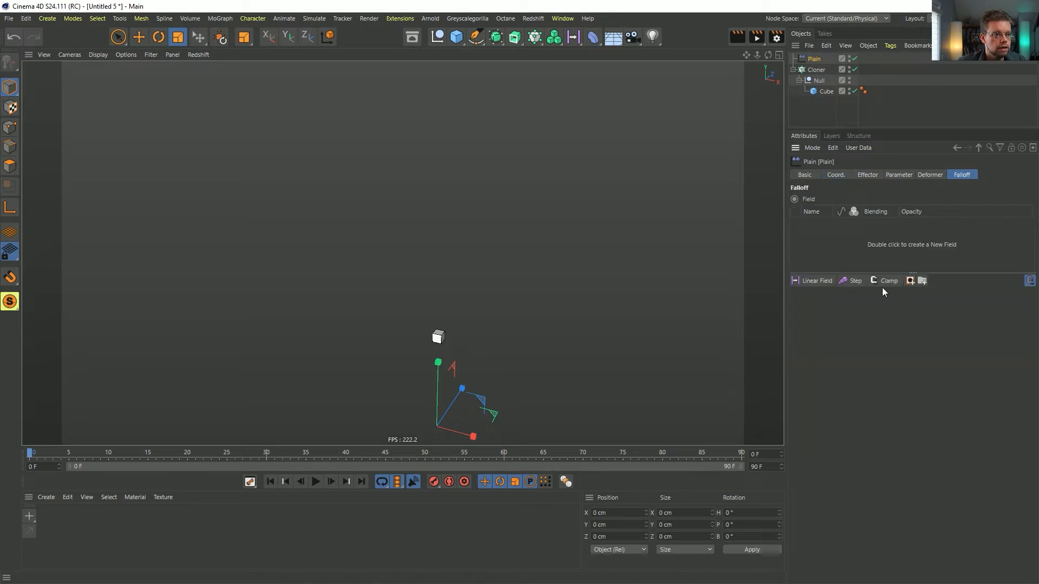
pyautogui.click(853, 281)
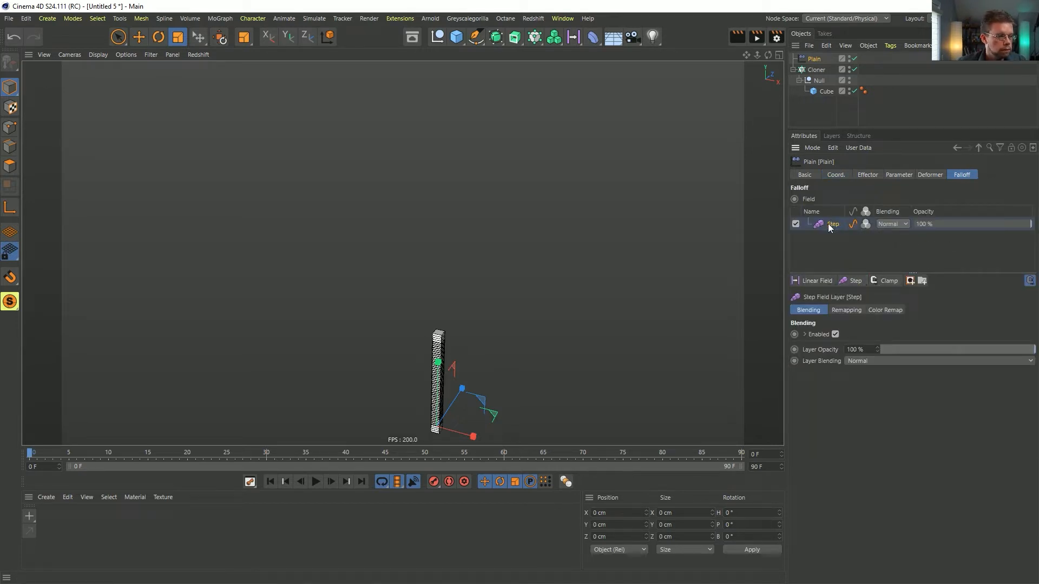
# Step: Disable the Position transform in the Plain effector's parameters
pyautogui.click(867, 175)
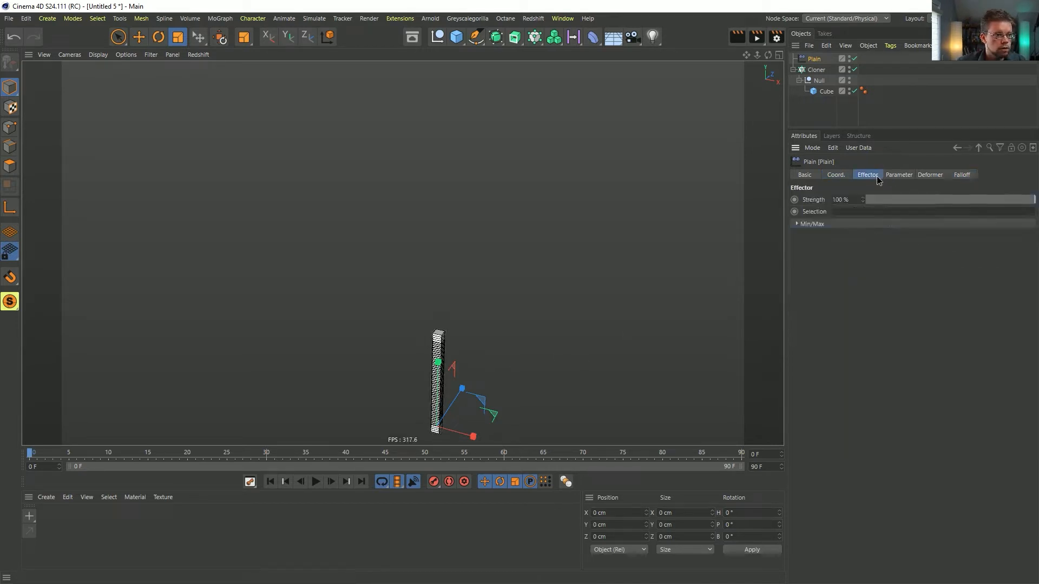
pyautogui.click(896, 175)
pyautogui.click(833, 221)
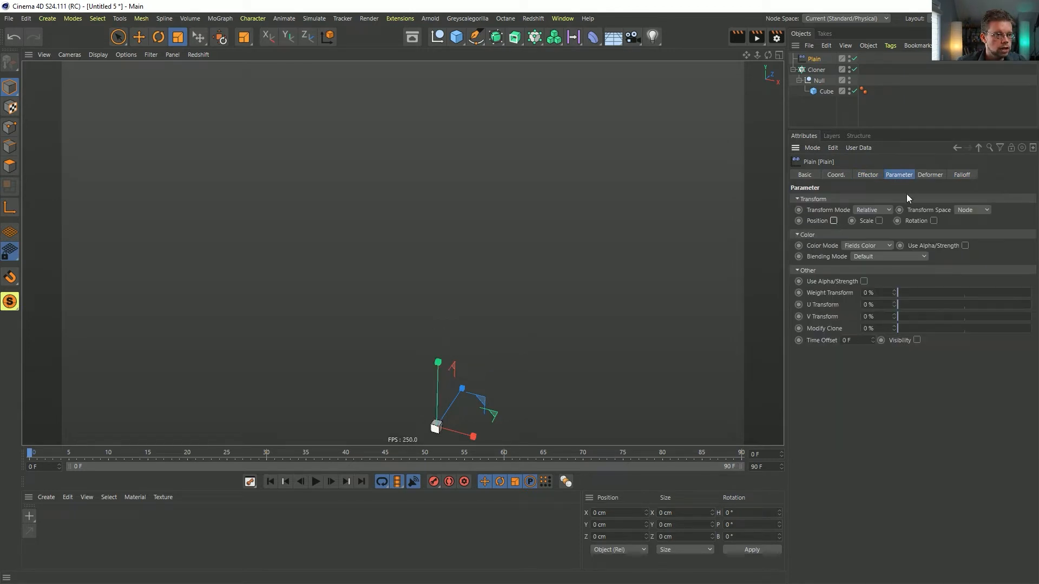
# Step: Try a Time Offset of 17 F on the Plain effector and play the animation briefly
pyautogui.click(961, 175)
pyautogui.click(867, 174)
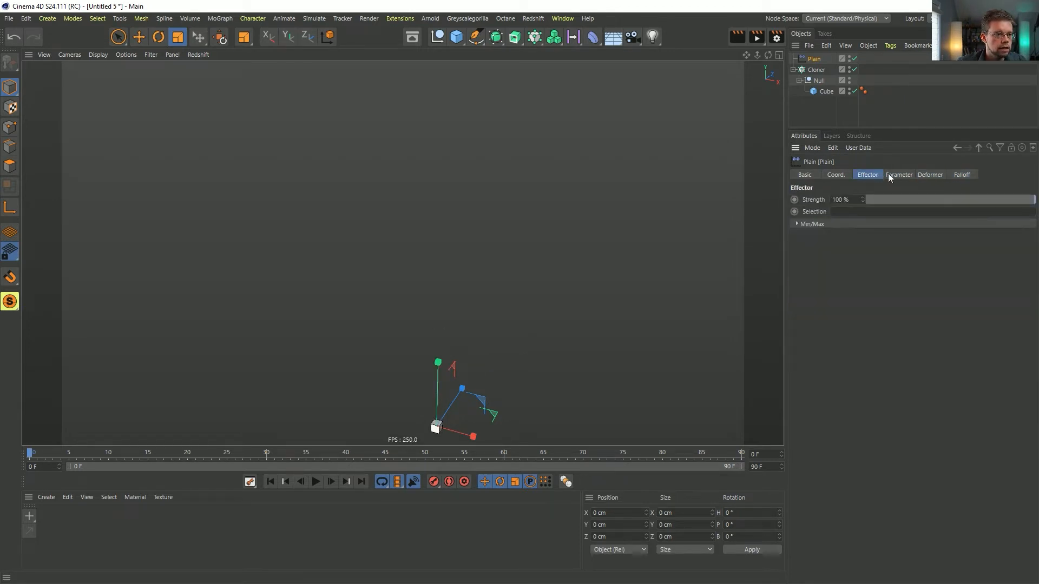
pyautogui.click(890, 175)
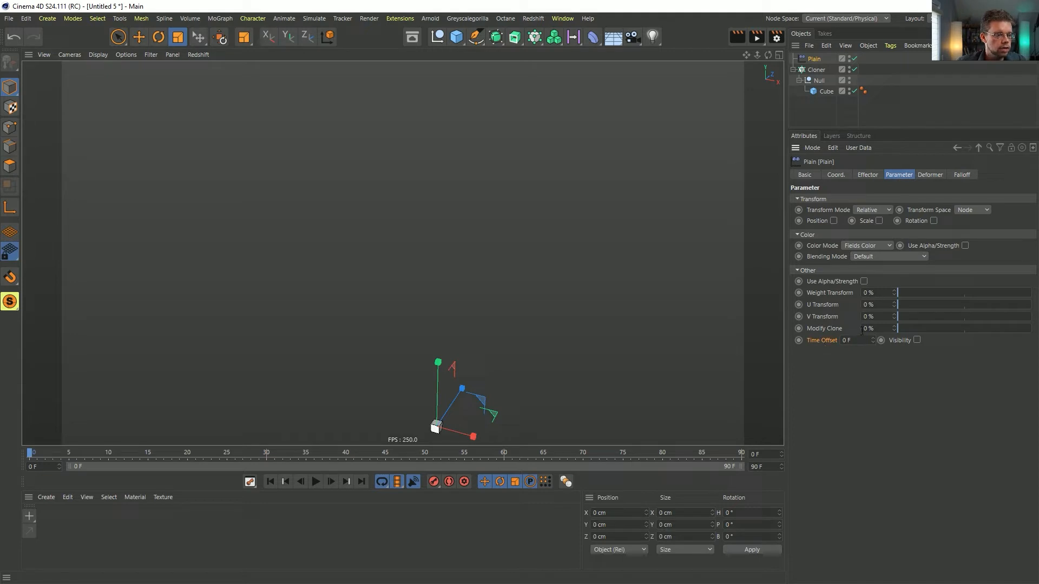
pyautogui.moveTo(873, 339); pyautogui.dragTo(887, 340)
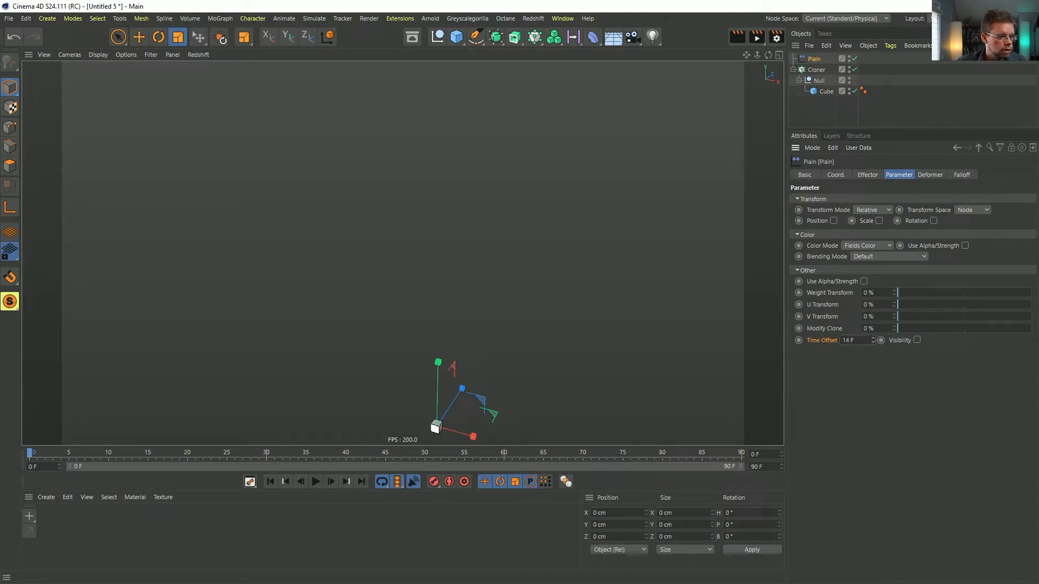
pyautogui.click(316, 482)
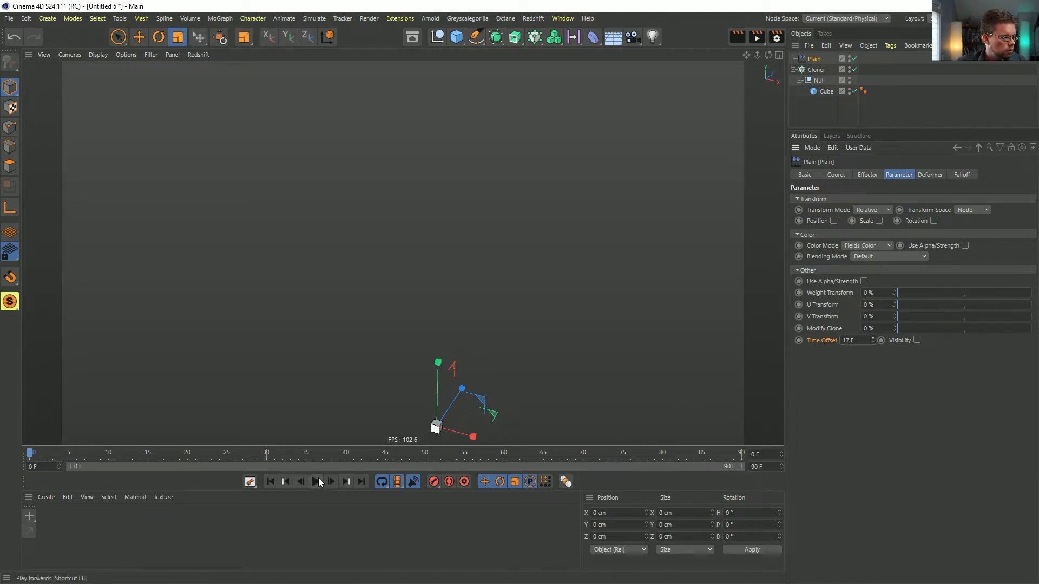
pyautogui.click(317, 481)
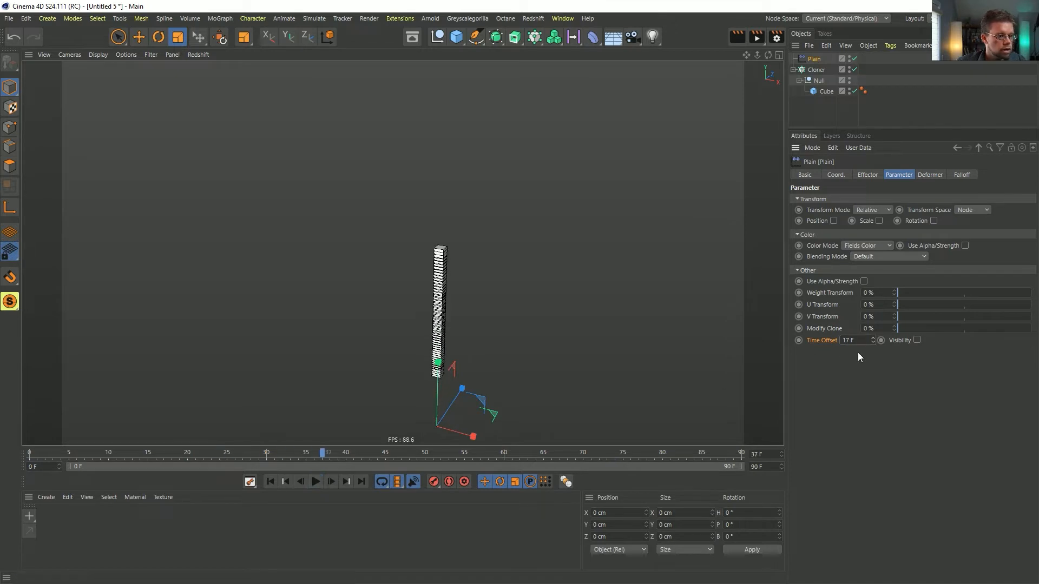
# Step: Set the Plain effector's Time Offset to 88 F
pyautogui.moveTo(873, 340); pyautogui.dragTo(944, 340)
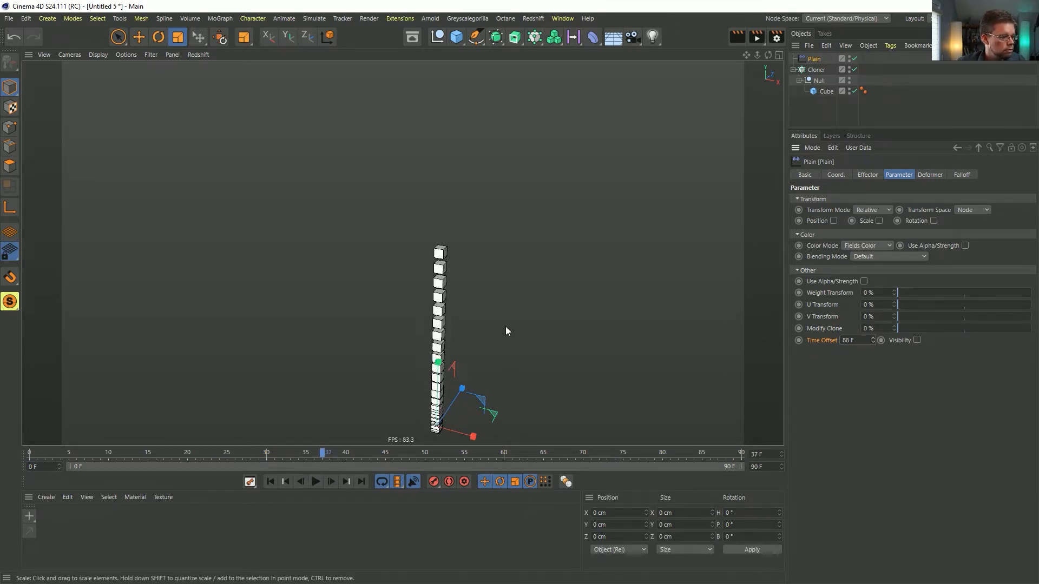
pyautogui.keyDown('alt'); pyautogui.moveTo(505, 327); pyautogui.dragTo(498, 330); pyautogui.keyUp('alt')
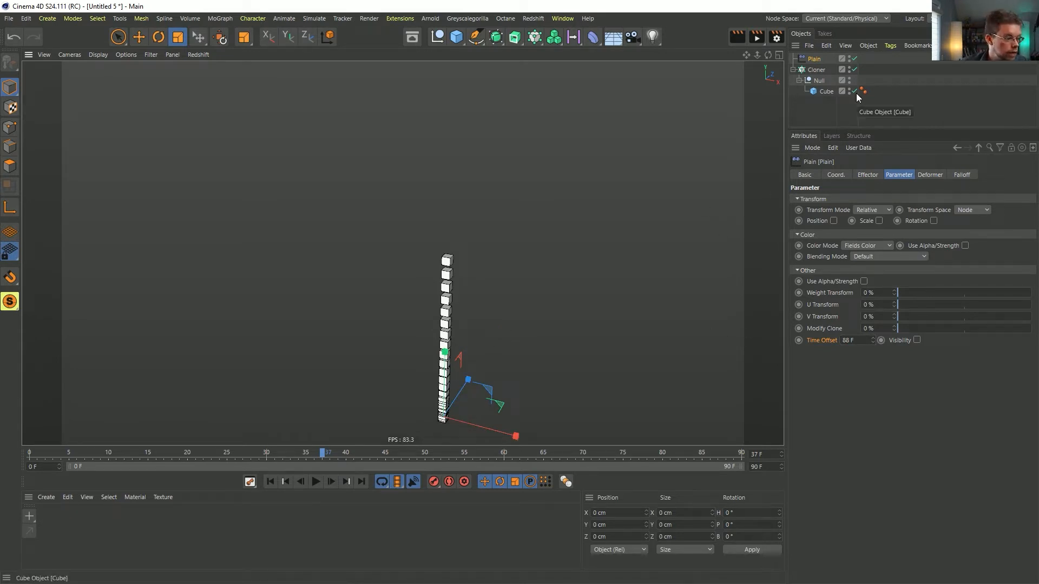
pyautogui.click(861, 341)
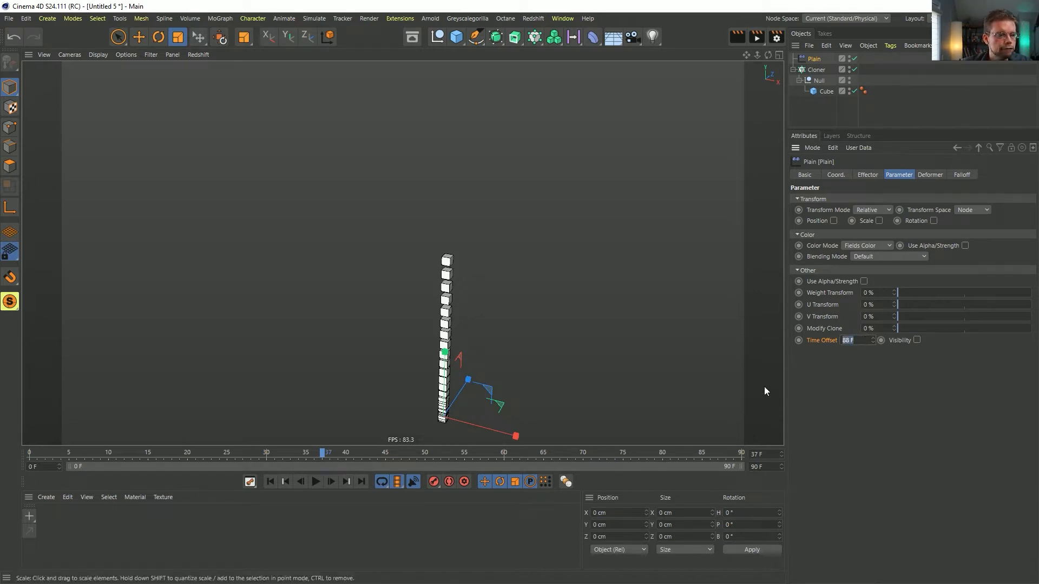
# Step: Play the animation and extend the project's end frame to 180 F
pyautogui.click(316, 482)
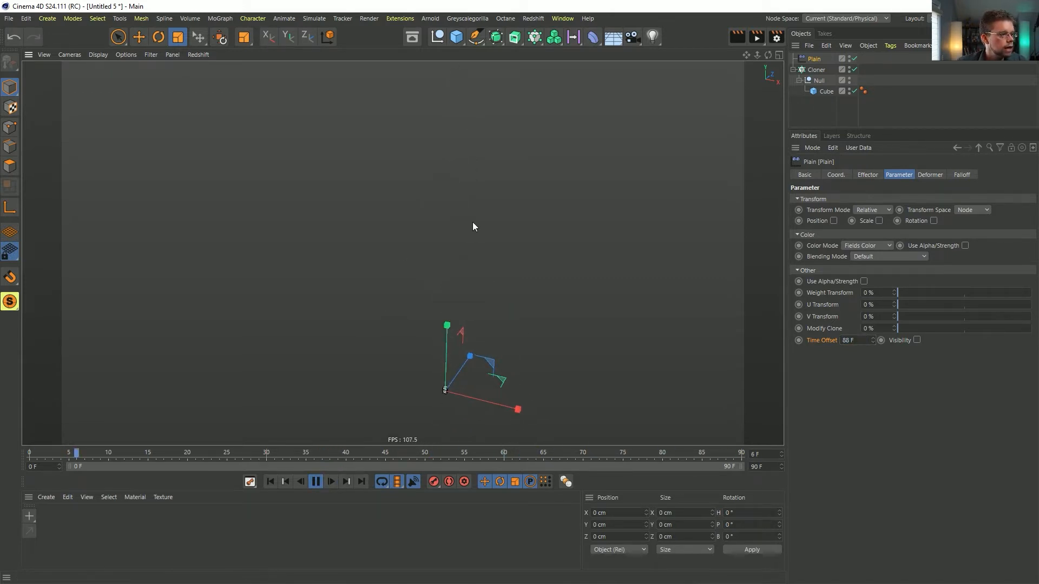
pyautogui.moveTo(777, 468); pyautogui.dragTo(655, 458)
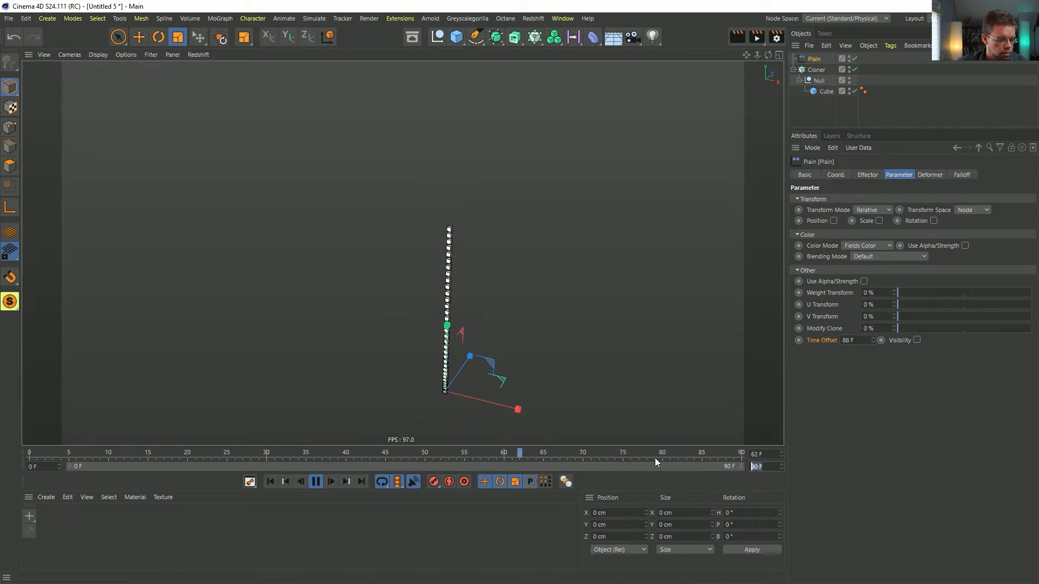
pyautogui.write('180')
pyautogui.press('Return')
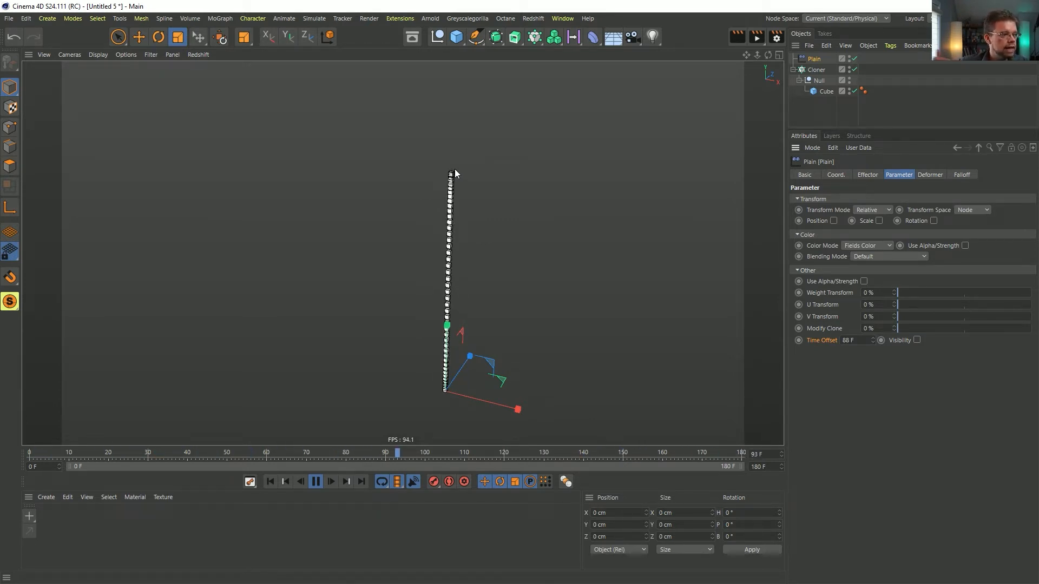
# Step: Reduce the Cloner's clone count to 21 while the animation plays
pyautogui.click(816, 69)
pyautogui.click(866, 174)
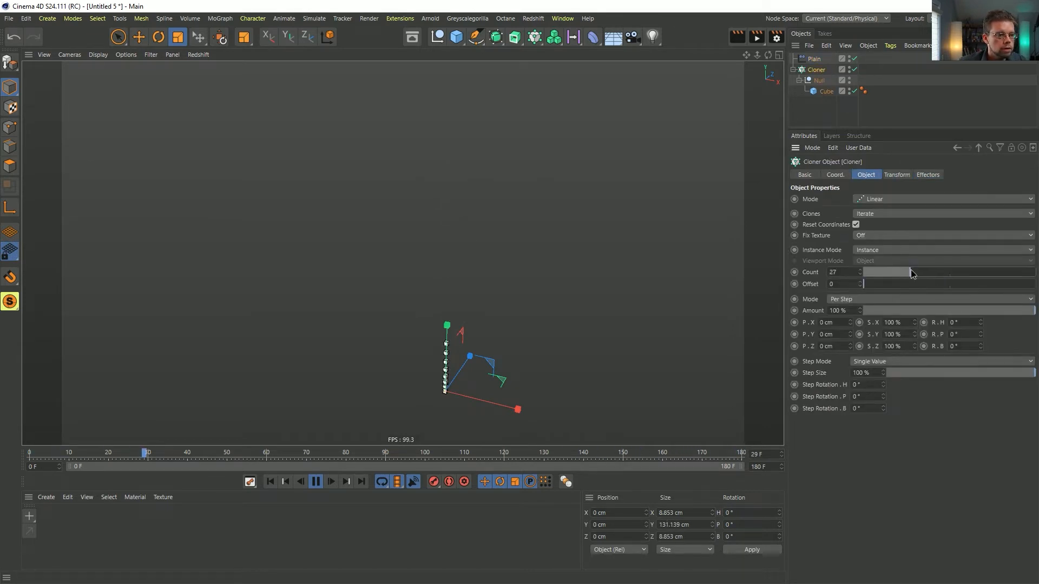
pyautogui.moveTo(943, 273); pyautogui.dragTo(899, 273)
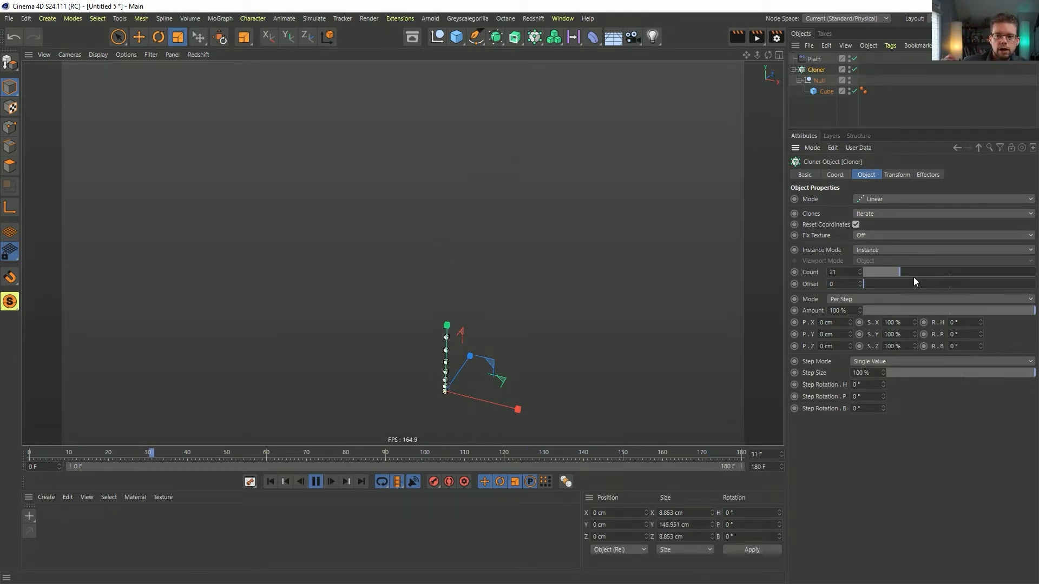
# Step: Inspect the Cube and the Plain effector during playback, stop the animation and return to frame 0
pyautogui.click(816, 91)
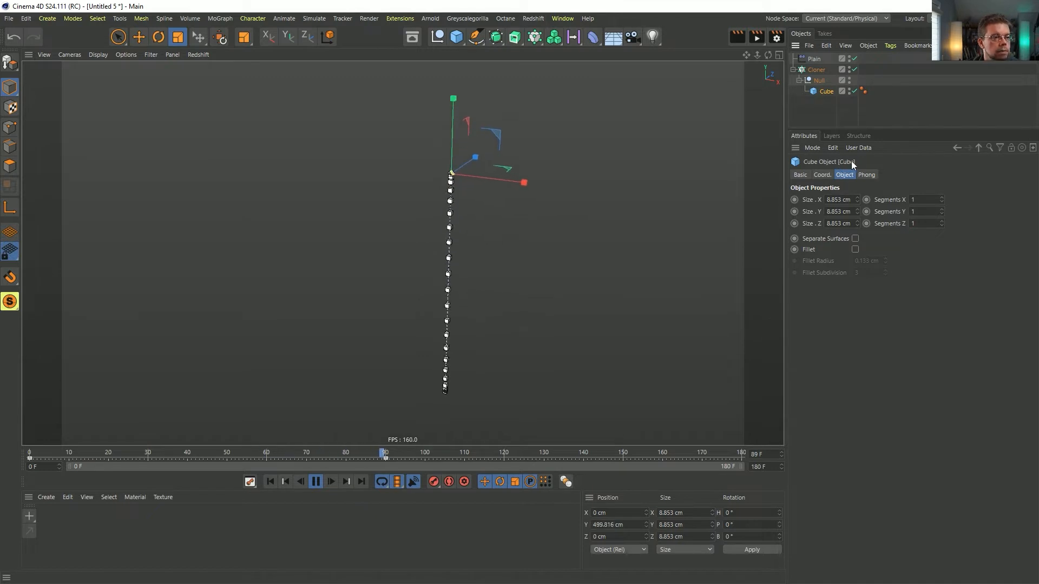
pyautogui.click(811, 59)
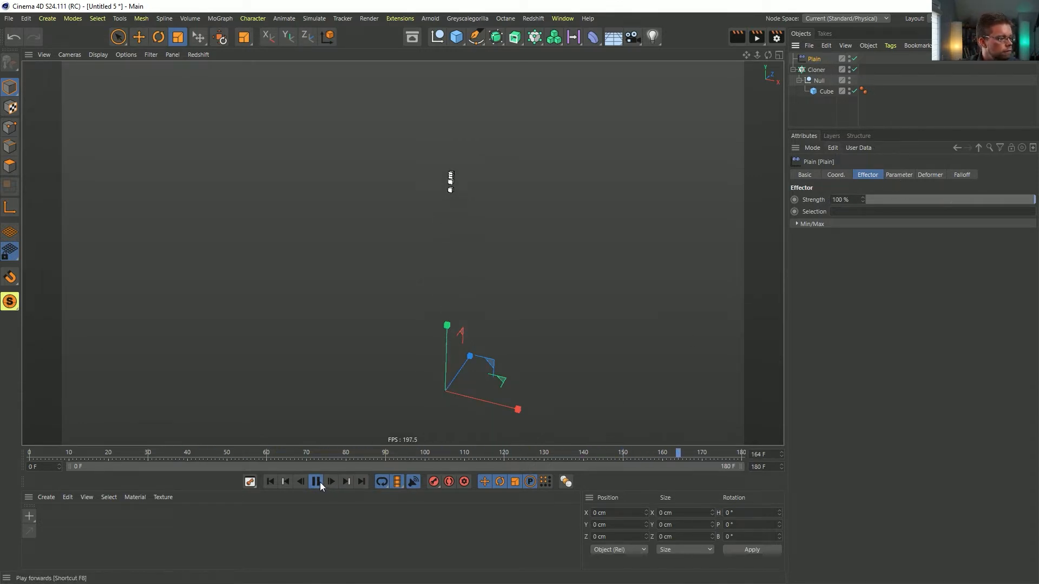
pyautogui.click(315, 482)
pyautogui.click(271, 481)
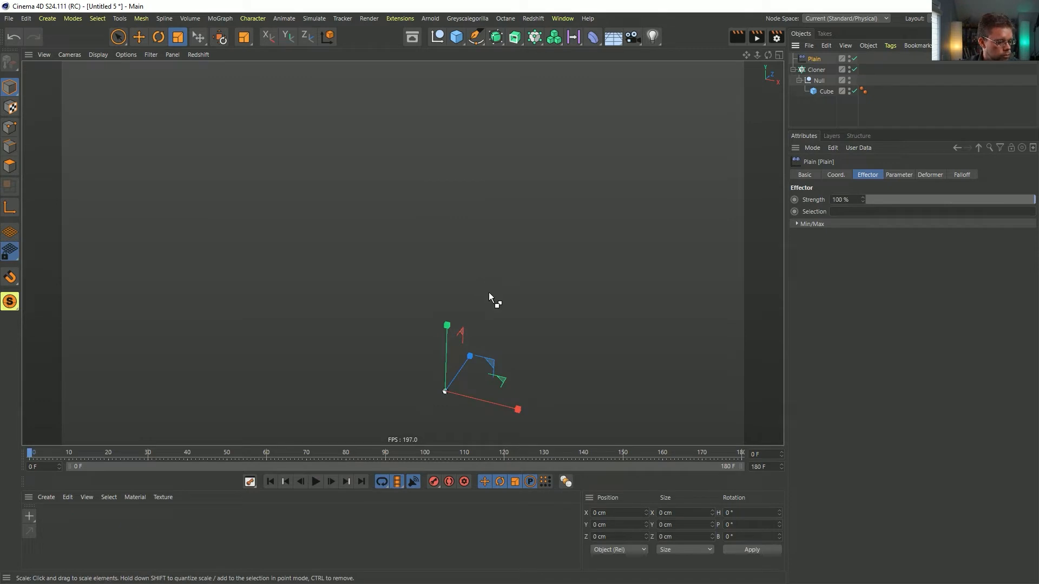
# Step: Save the scene as [2a]OffsetInTimeCloner.c4d in the Episode 25 SceneFiles folder
pyautogui.hotkey('ctrl', 's')
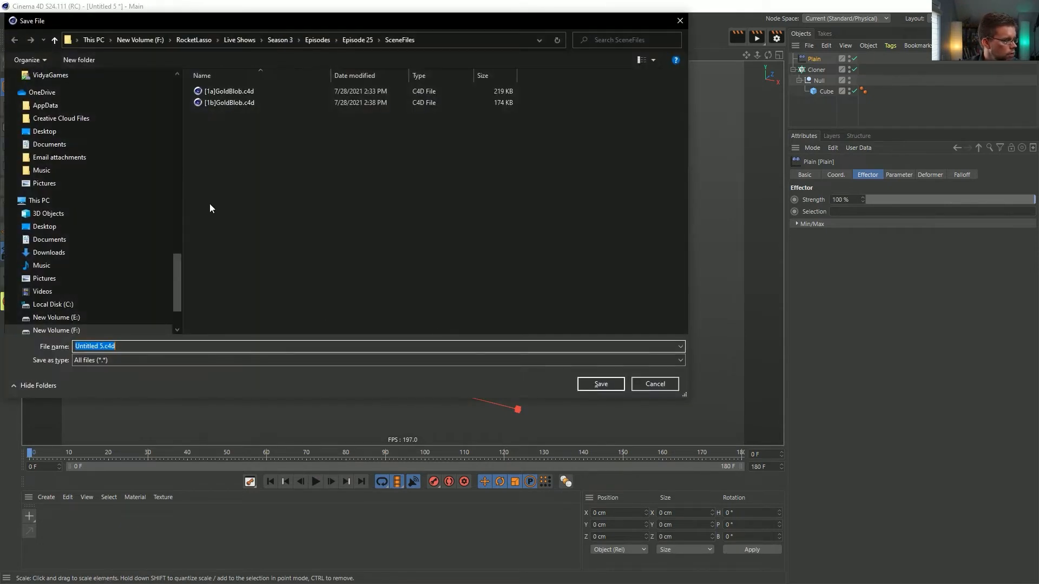
pyautogui.click(217, 103)
pyautogui.click(86, 347)
pyautogui.click(85, 346)
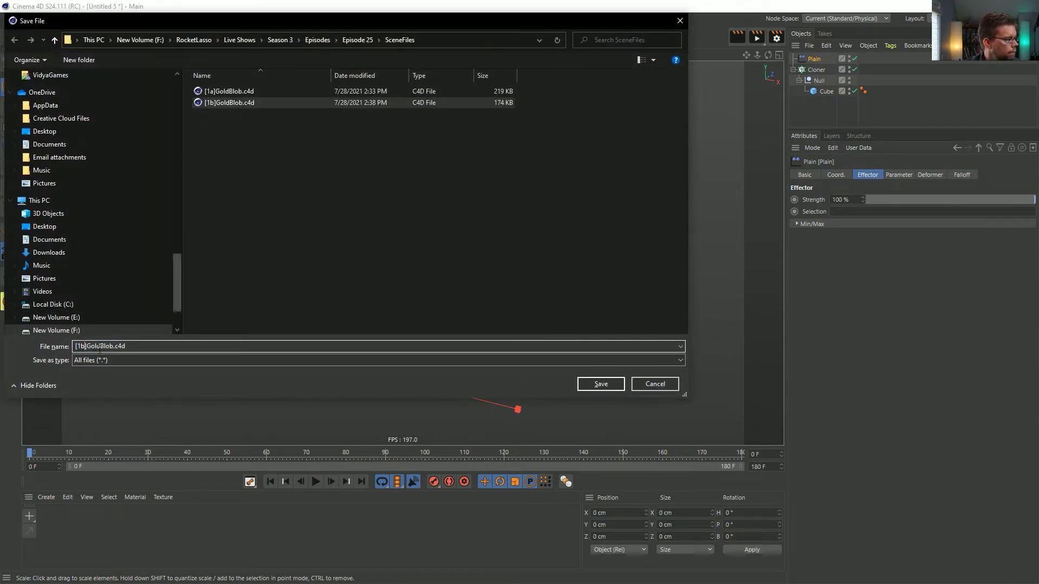
pyautogui.press('BackSpace')
pyautogui.press('BackSpace')
pyautogui.write('2a')
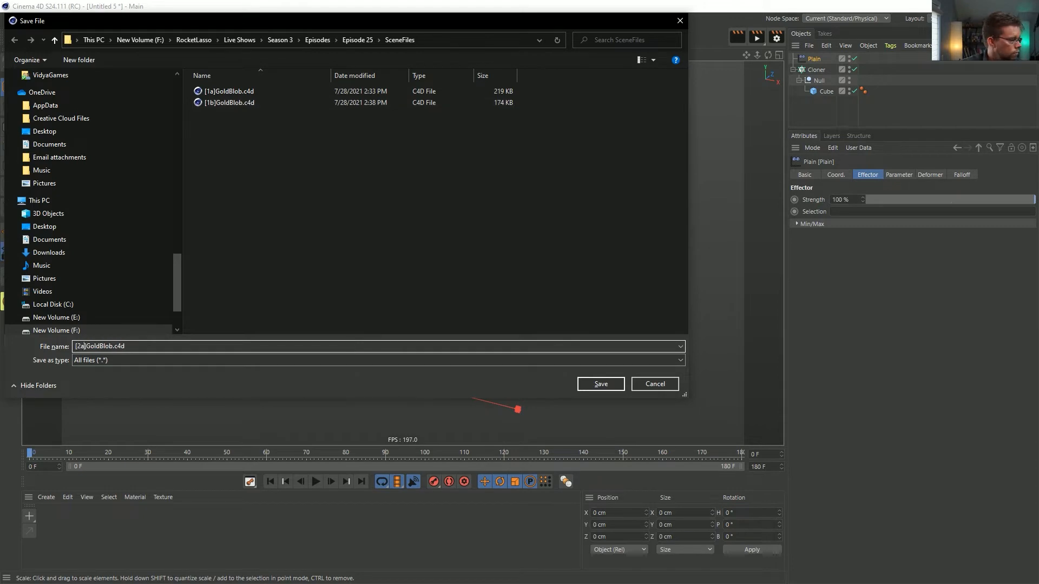
pyautogui.hotkey('shift', 'Right')
pyautogui.hotkey('shift', 'Right')
pyautogui.hotkey('shift', 'Right')
pyautogui.hotkey('shift', 'Right')
pyautogui.hotkey('shift', 'Right')
pyautogui.write('O')
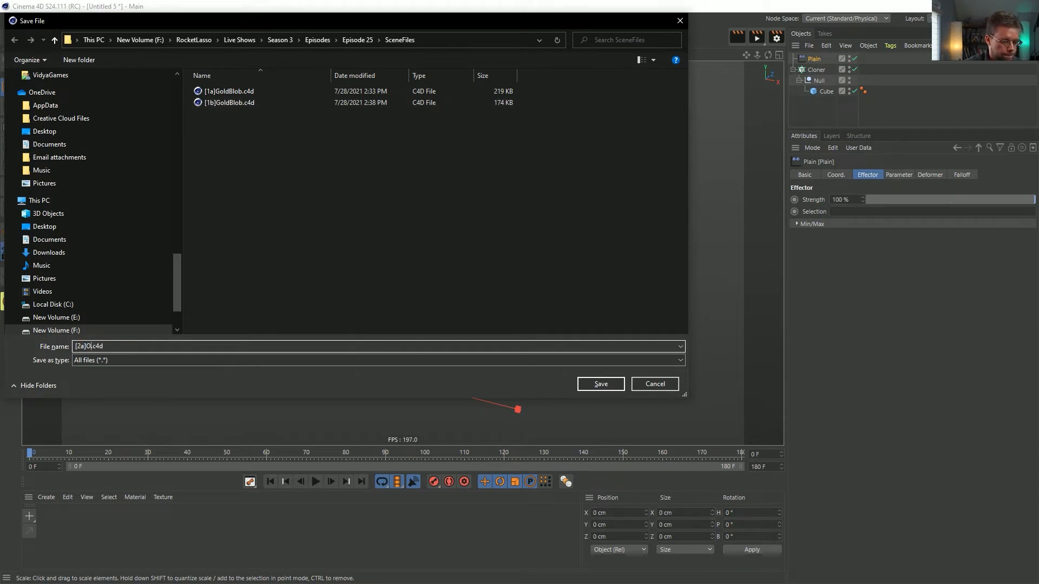
pyautogui.write('ffsetInT')
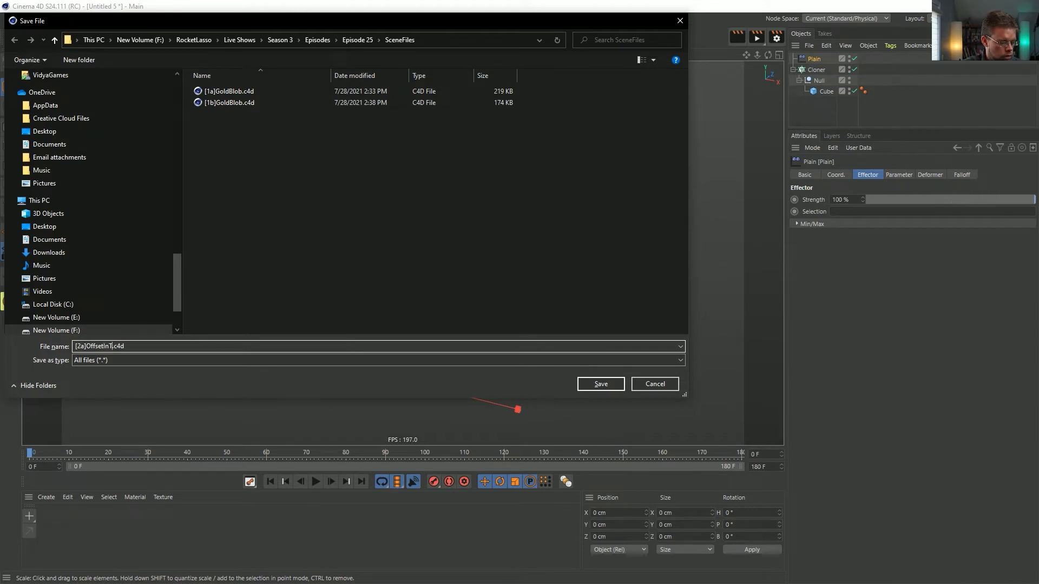
pyautogui.write('imeCloner')
pyautogui.press('Return')
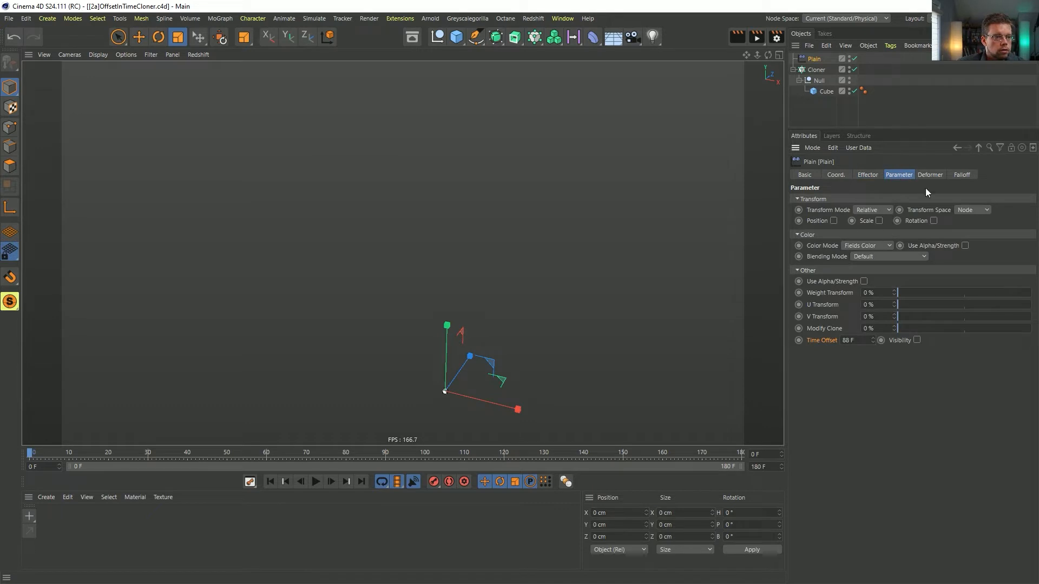
# Step: Review the Plain effector's falloff and parameter settings, and the Cloner's transform settings with its Animation Mode
pyautogui.click(930, 175)
pyautogui.click(963, 174)
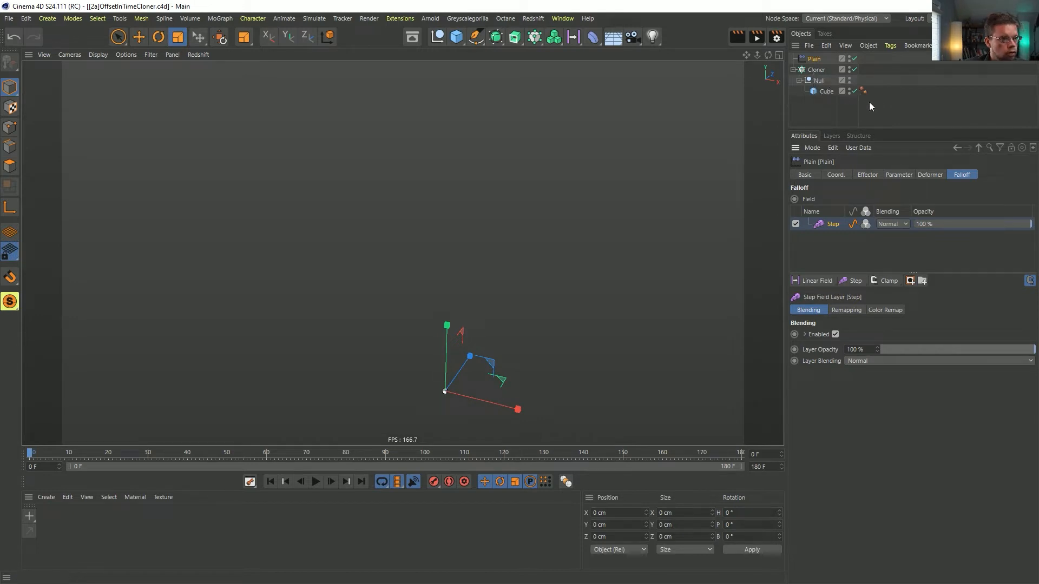
pyautogui.click(898, 174)
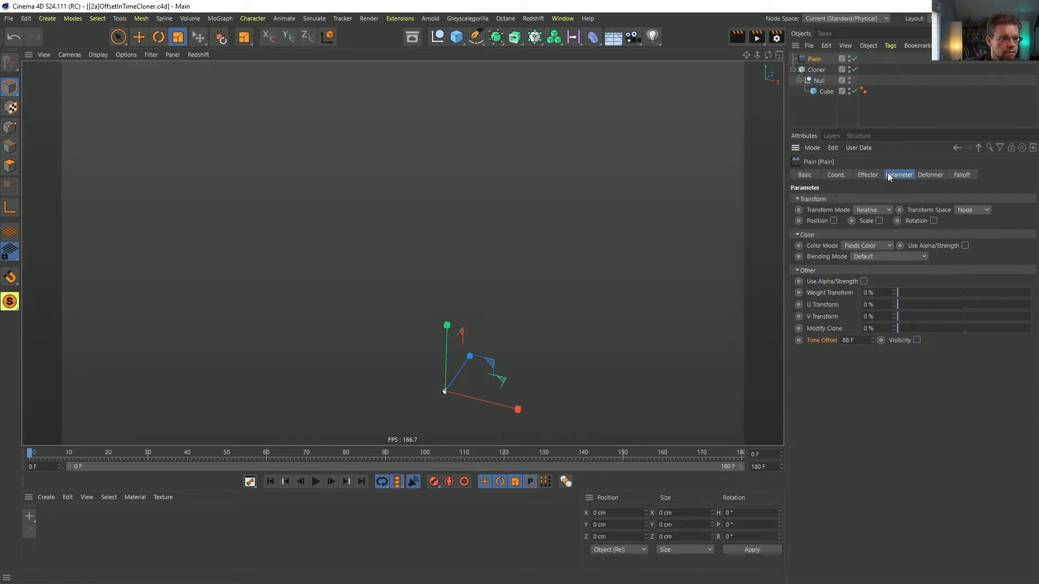
pyautogui.click(815, 71)
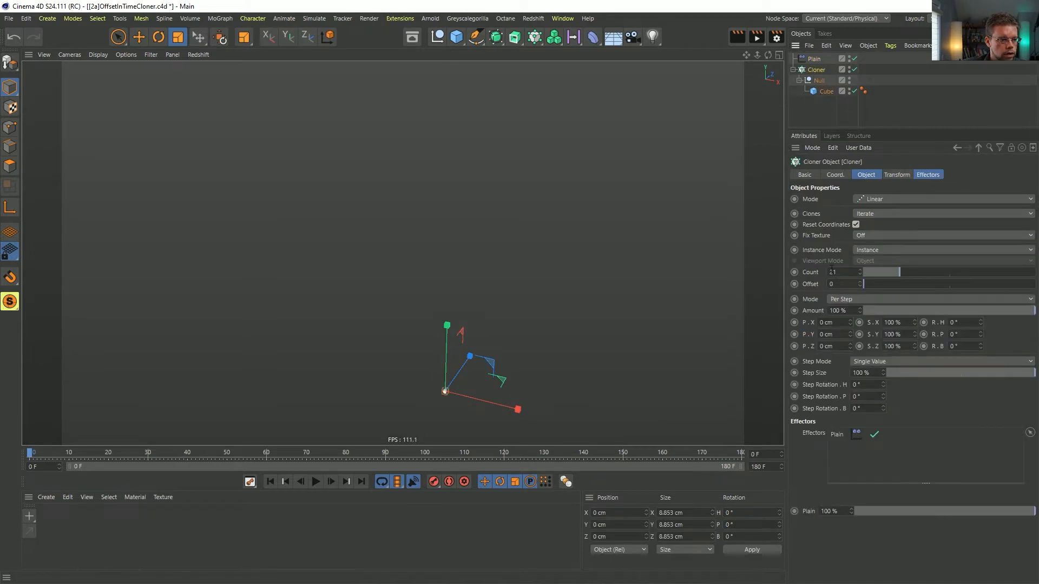
pyautogui.click(894, 174)
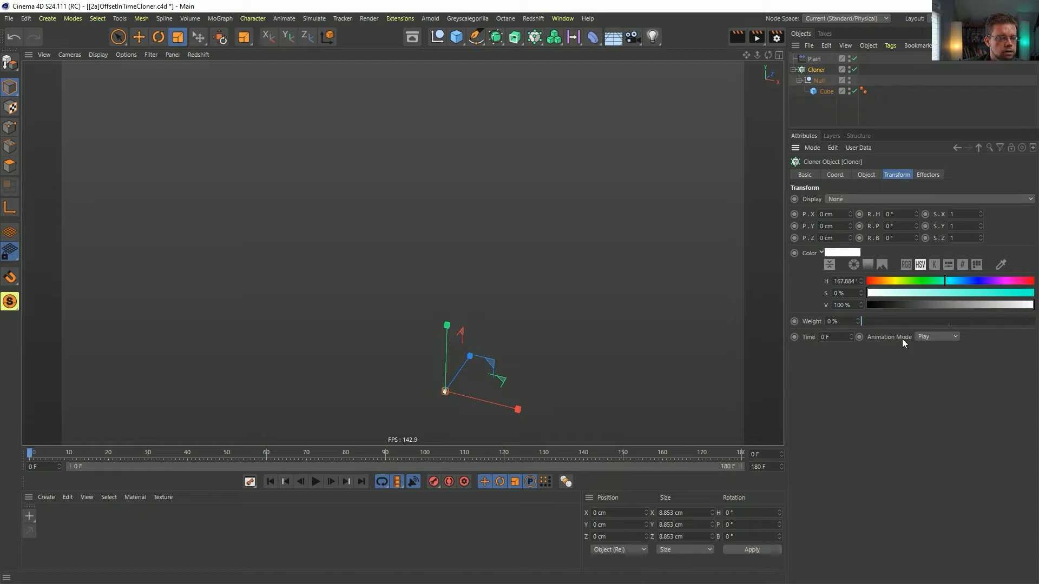
# Step: Set the Cloner's Animation Mode to Fixed
pyautogui.click(943, 337)
pyautogui.click(941, 362)
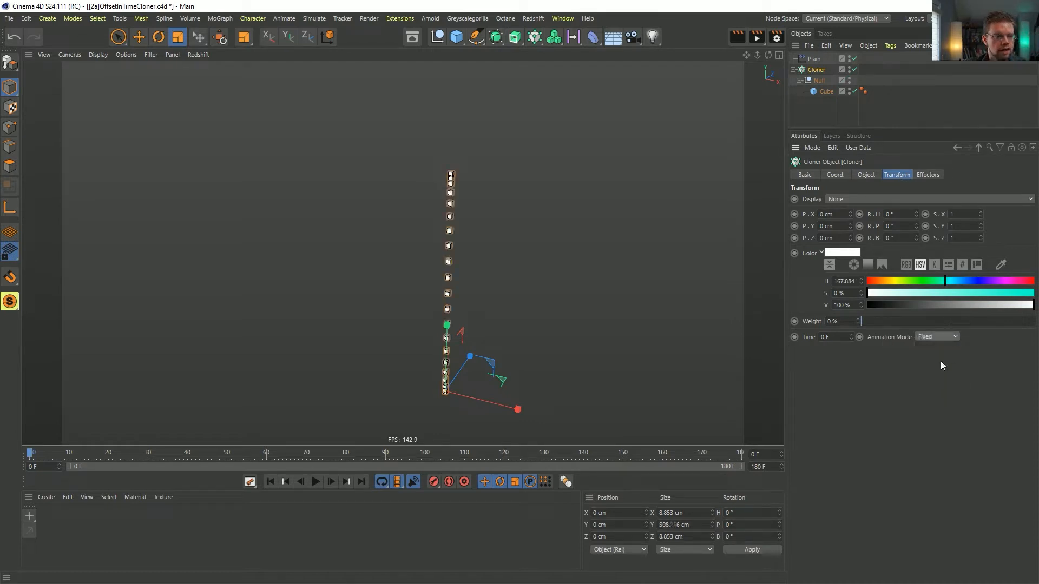
# Step: Reset the Plain effector's Time Offset to 0 F, check its falloff, play the animation and return to frame 0
pyautogui.click(814, 59)
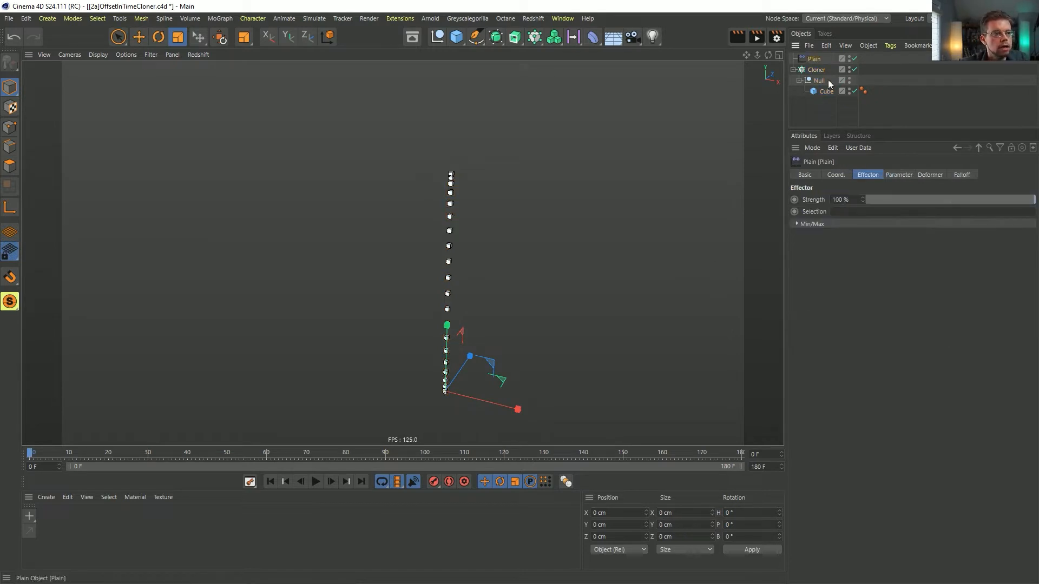
pyautogui.click(900, 174)
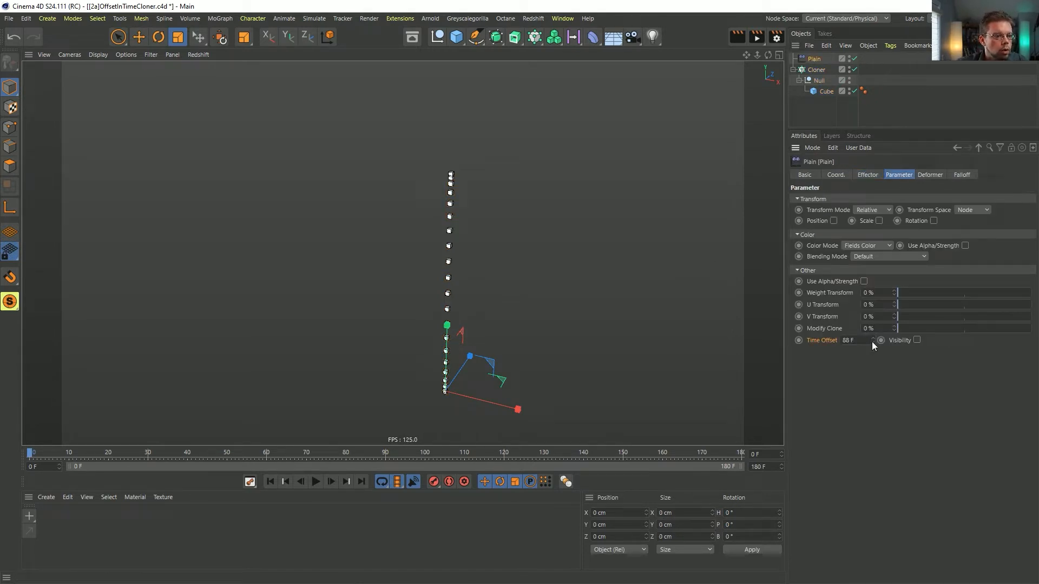
pyautogui.moveTo(872, 343); pyautogui.dragTo(872, 342)
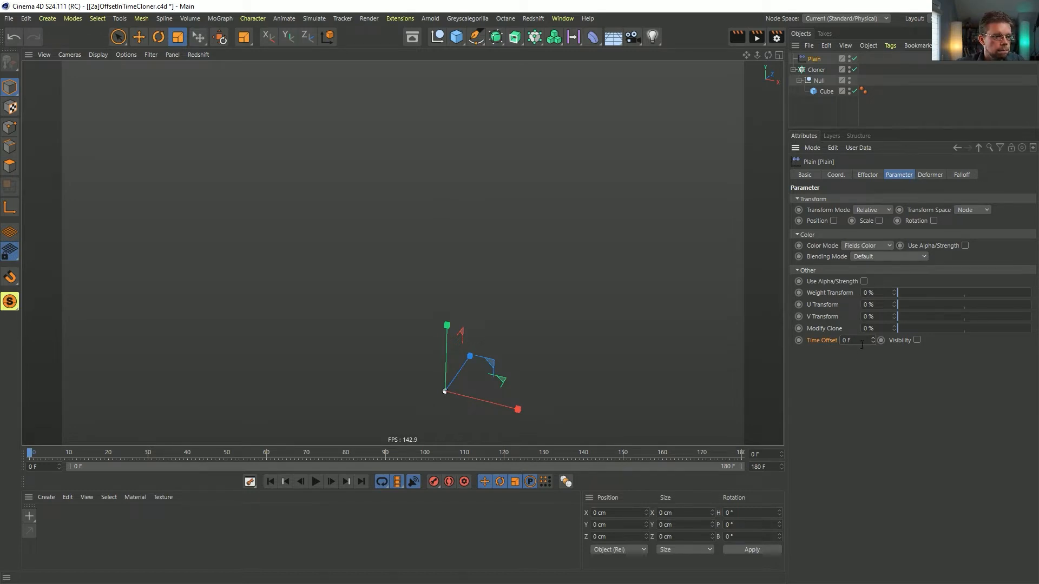
pyautogui.click(928, 174)
pyautogui.click(951, 176)
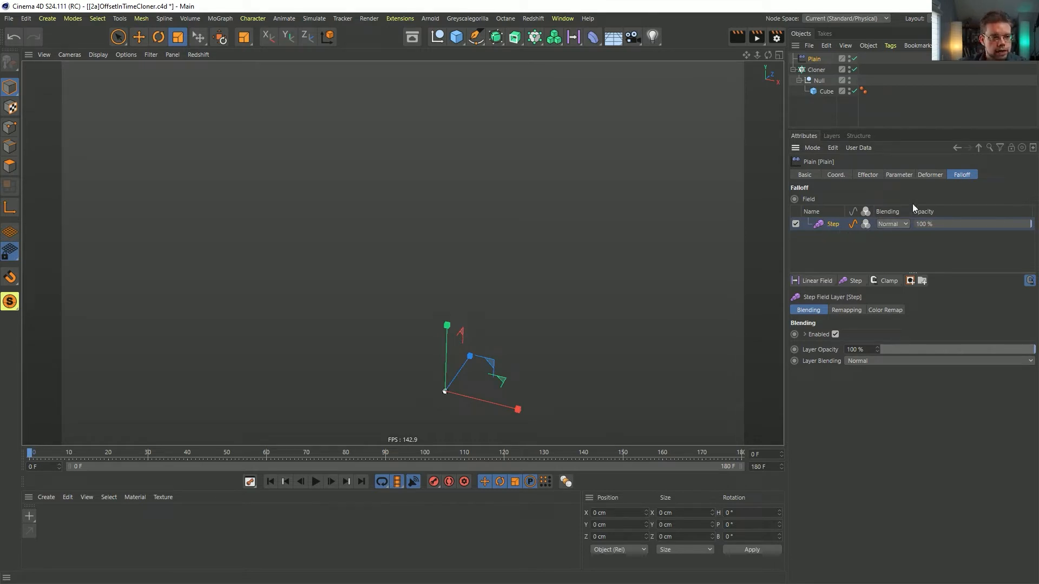
pyautogui.click(316, 482)
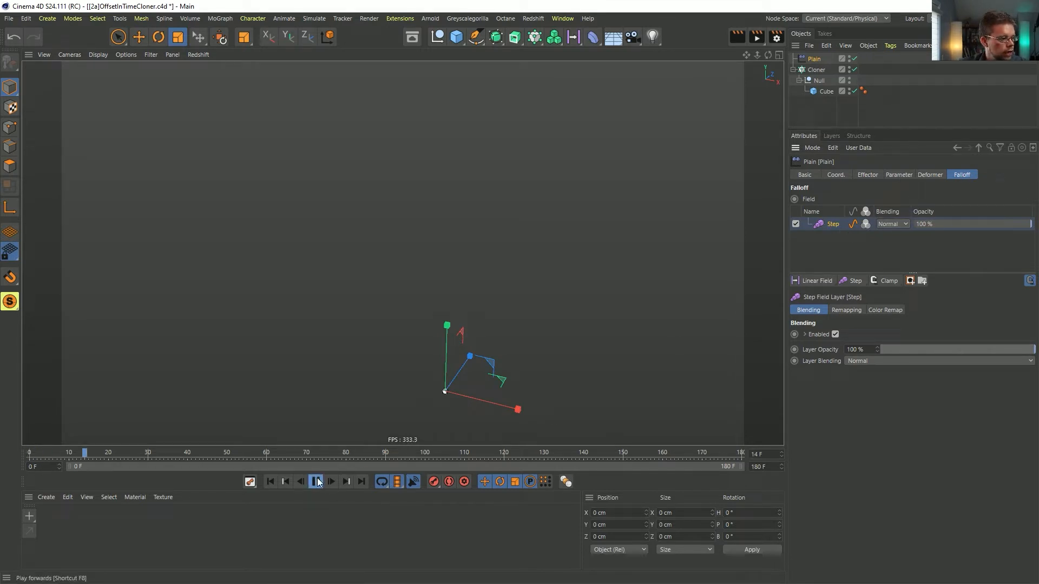
pyautogui.click(271, 482)
# Step: Try Time Offsets of 57 F and 119 F on the Plain effector during playback, and settle on 90 F
pyautogui.click(901, 175)
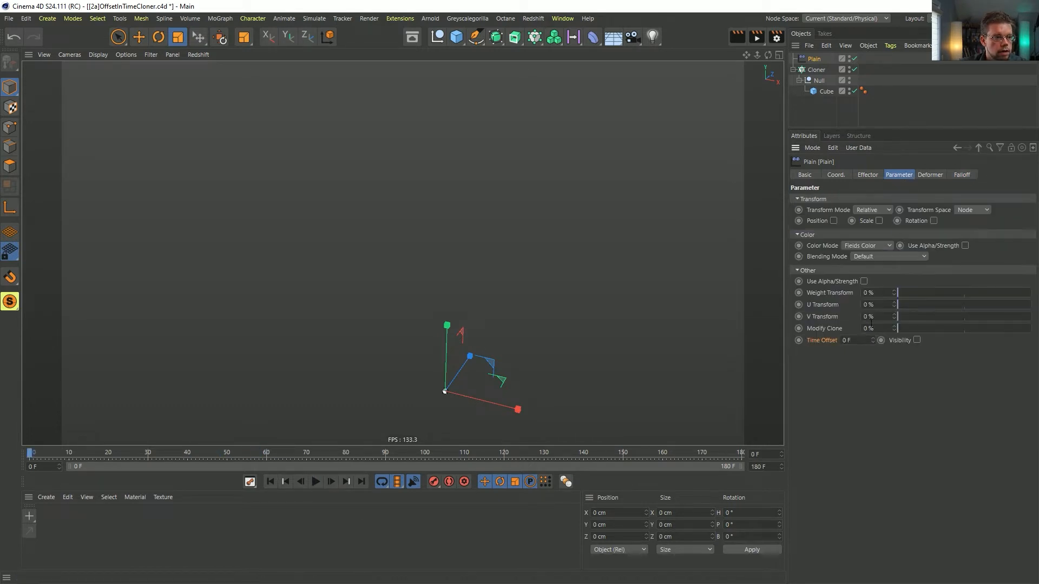
pyautogui.moveTo(875, 339); pyautogui.dragTo(875, 311)
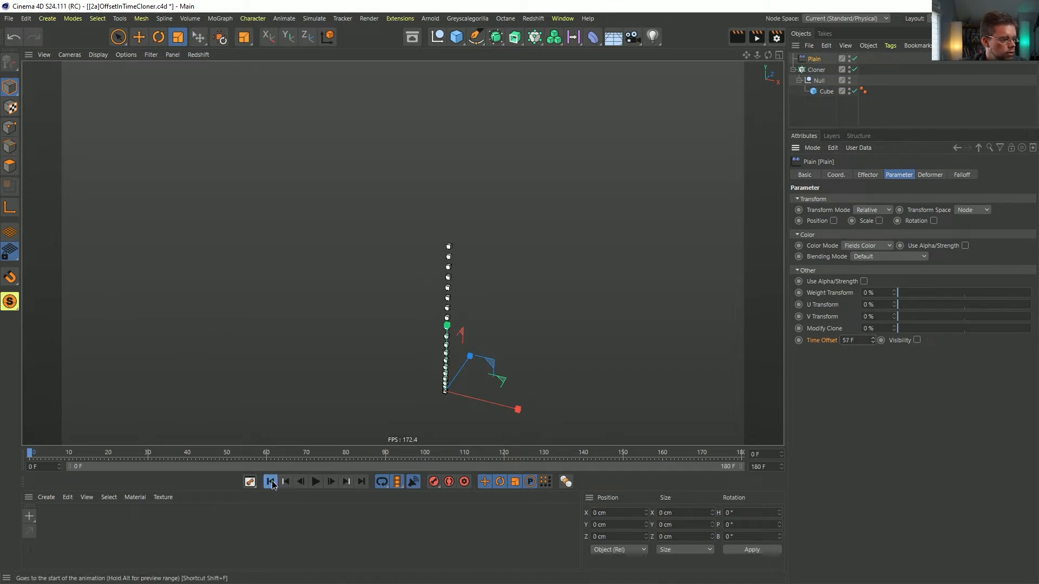
pyautogui.click(316, 482)
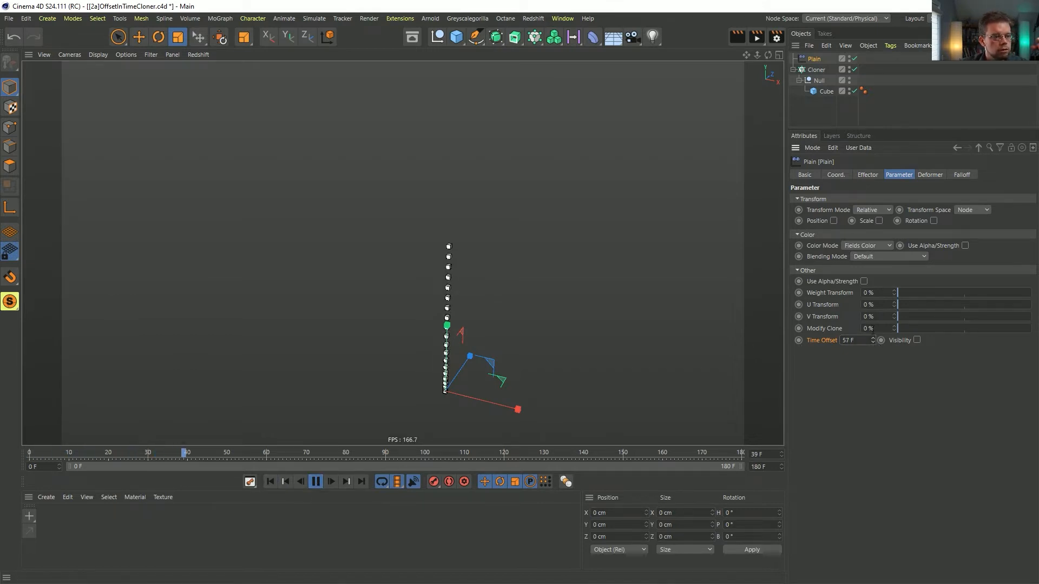
pyautogui.moveTo(873, 341); pyautogui.dragTo(873, 307)
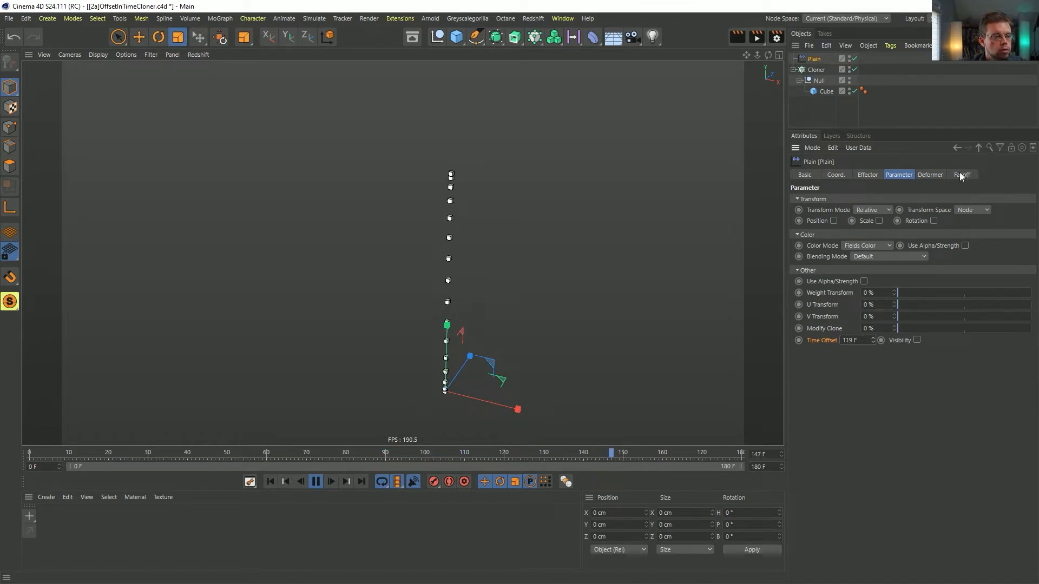
pyautogui.doubleClick(860, 341)
pyautogui.write('90')
pyautogui.press('Return')
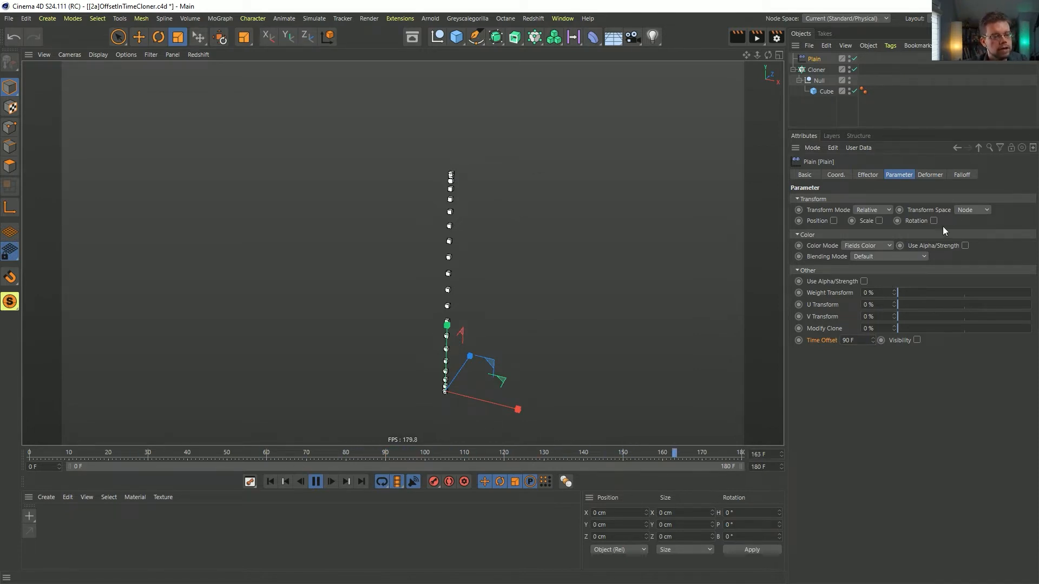
# Step: Add a Linear Field to the Plain effector's falloff and move it along the X axis to about 37 cm
pyautogui.click(957, 175)
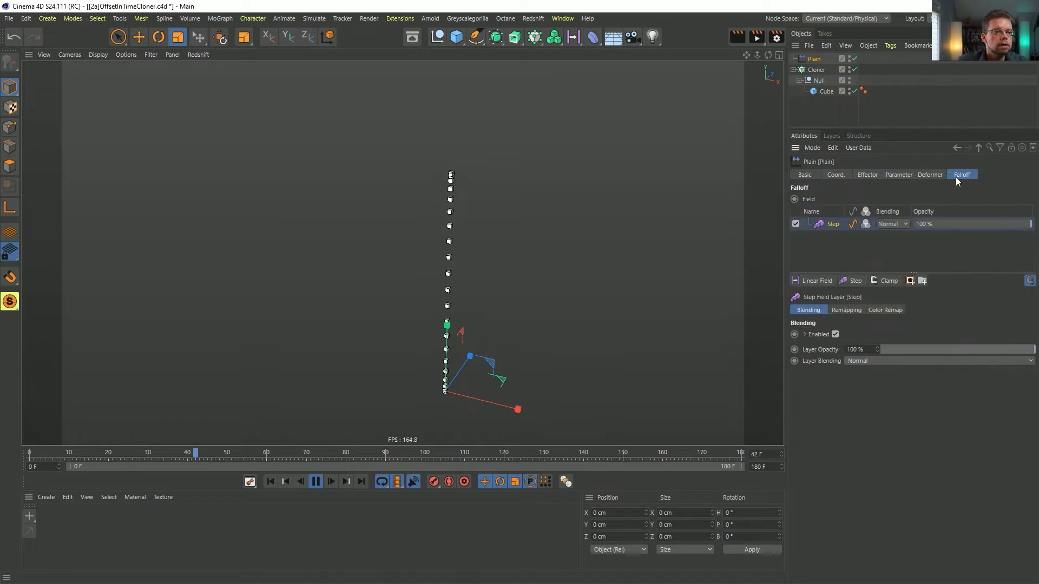
pyautogui.click(812, 281)
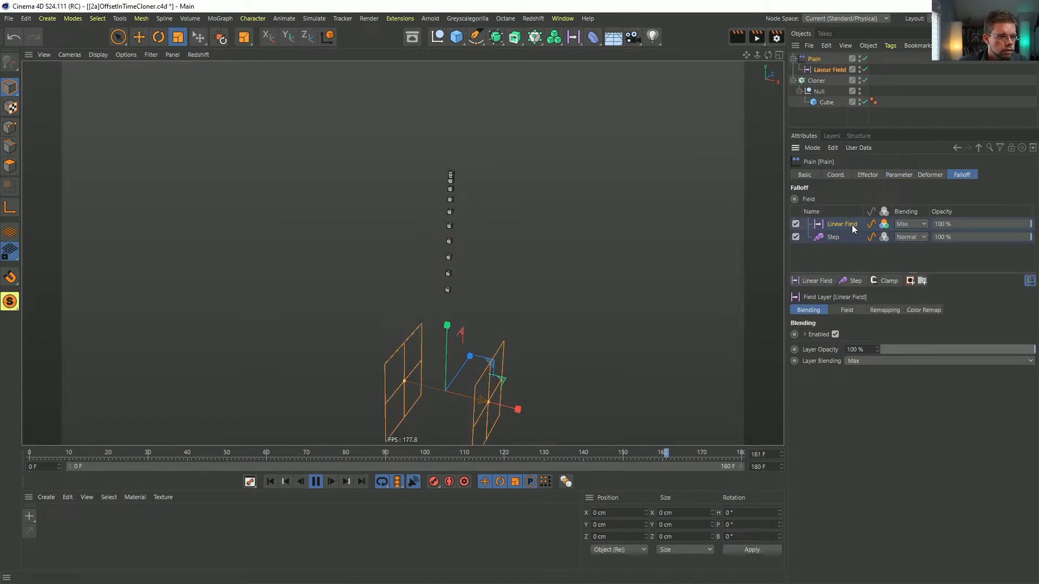
pyautogui.click(832, 237)
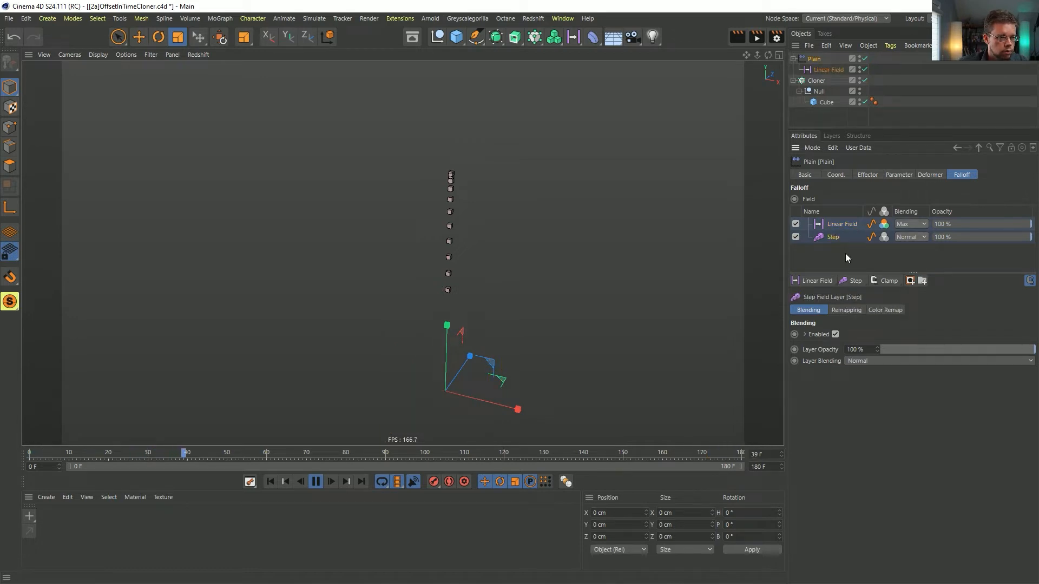
pyautogui.click(832, 223)
pyautogui.press('e')
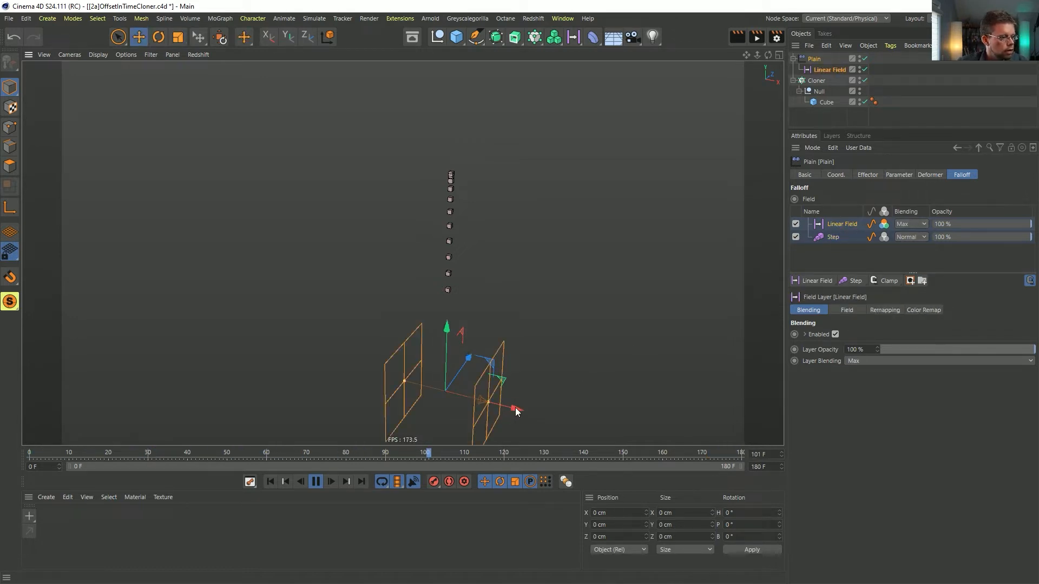
pyautogui.moveTo(515, 412); pyautogui.dragTo(536, 423)
# Step: Set the Linear Field's blending to Normal, then try moving the field along X and undo that move
pyautogui.click(912, 236)
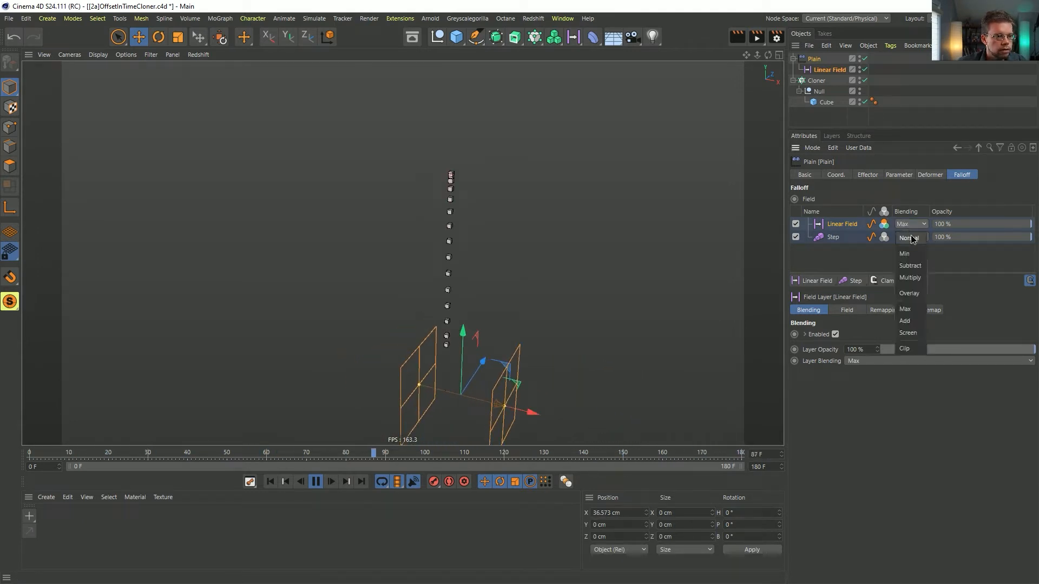
pyautogui.click(911, 237)
pyautogui.moveTo(521, 413); pyautogui.dragTo(485, 401)
pyautogui.hotkey('ctrl', 'z')
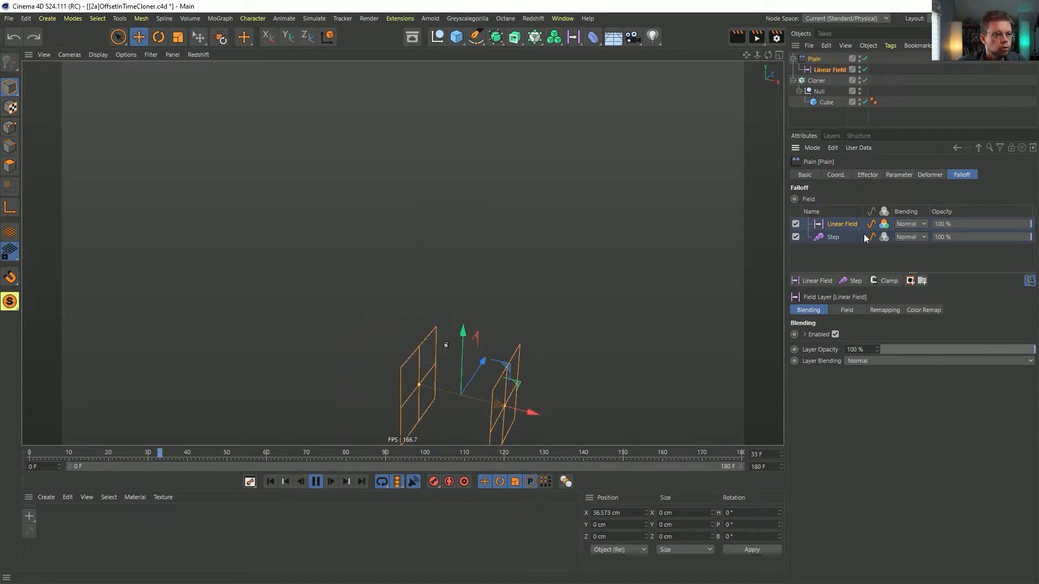
# Step: Place the Step layer above the Linear Field in the falloff and set its blending to Subtract
pyautogui.click(833, 237)
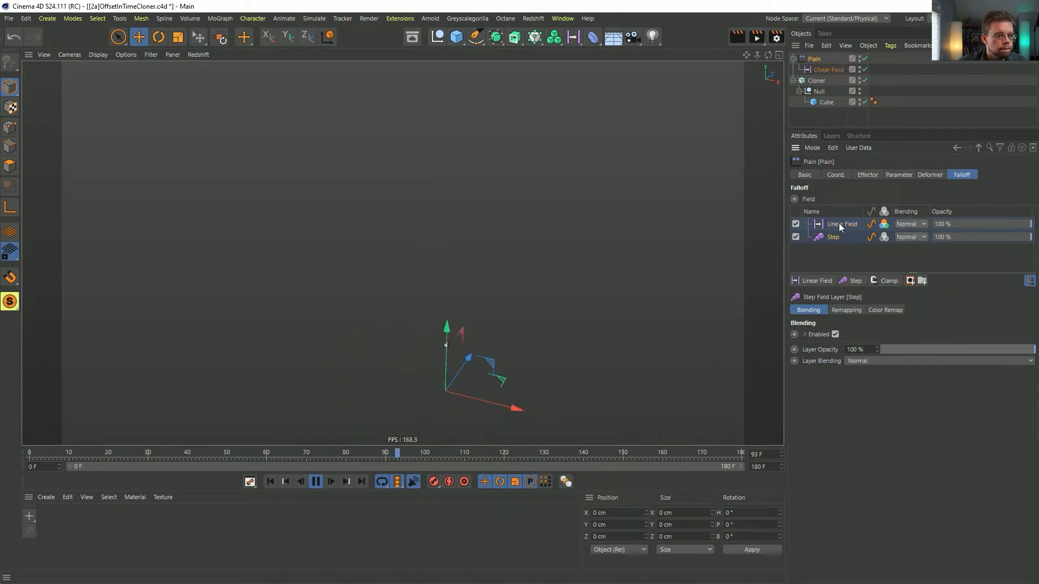
pyautogui.moveTo(835, 240); pyautogui.dragTo(836, 220)
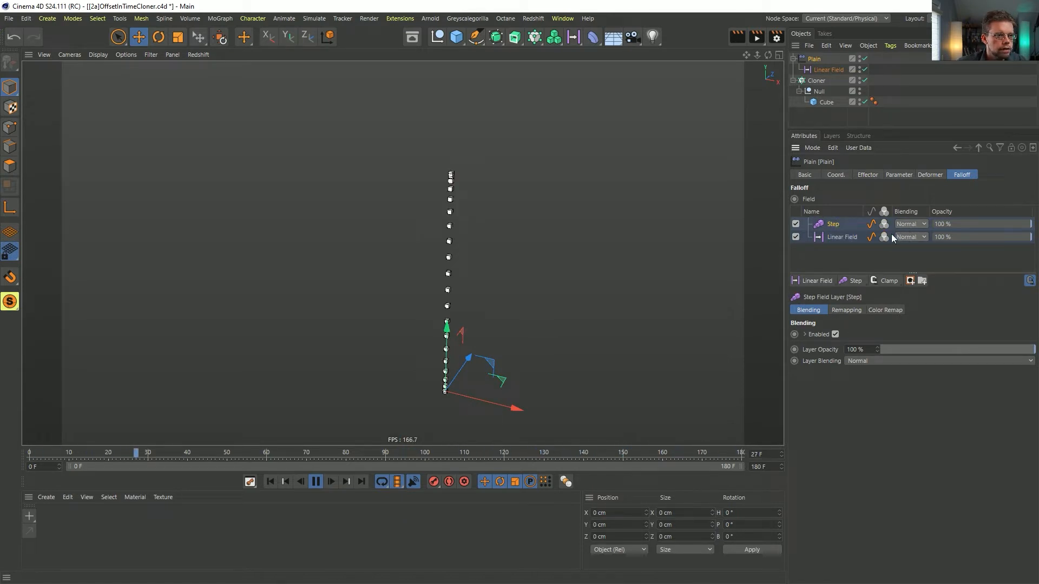
pyautogui.click(905, 225)
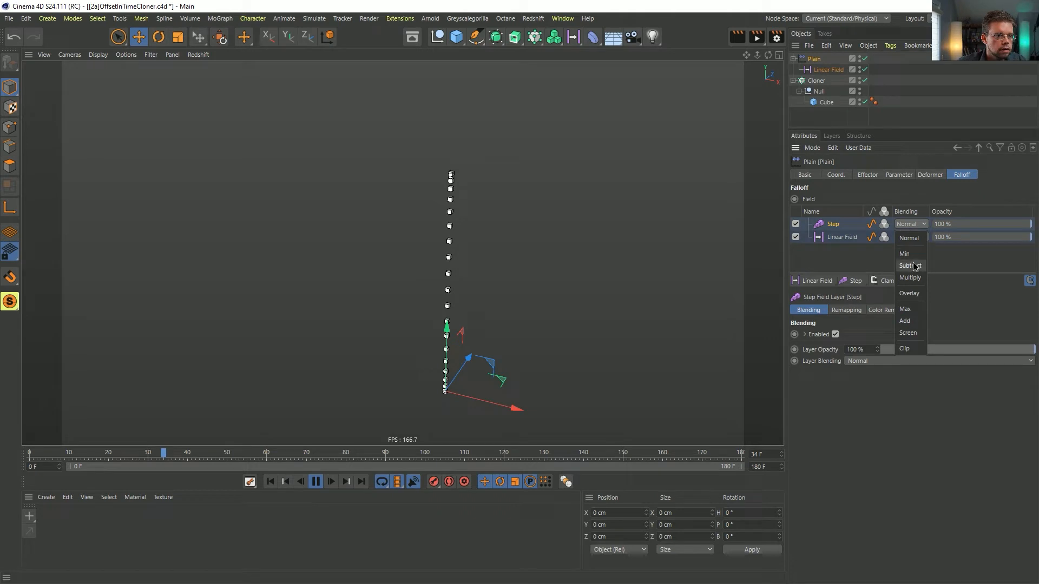
pyautogui.click(910, 266)
# Step: Move the Linear Field along the X axis to about -213 cm, past the column of clones
pyautogui.click(842, 236)
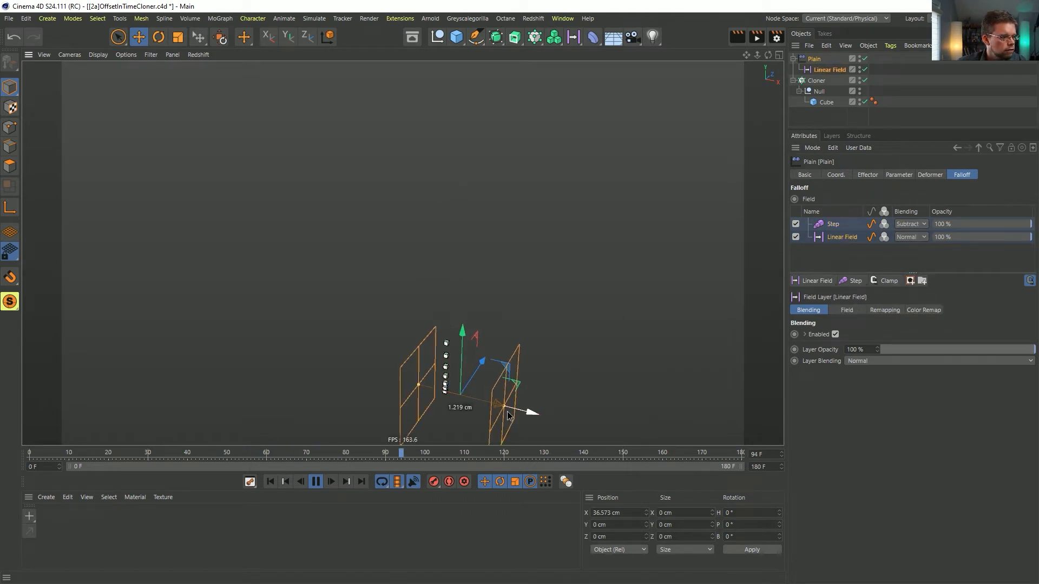
pyautogui.moveTo(529, 413); pyautogui.dragTo(431, 387)
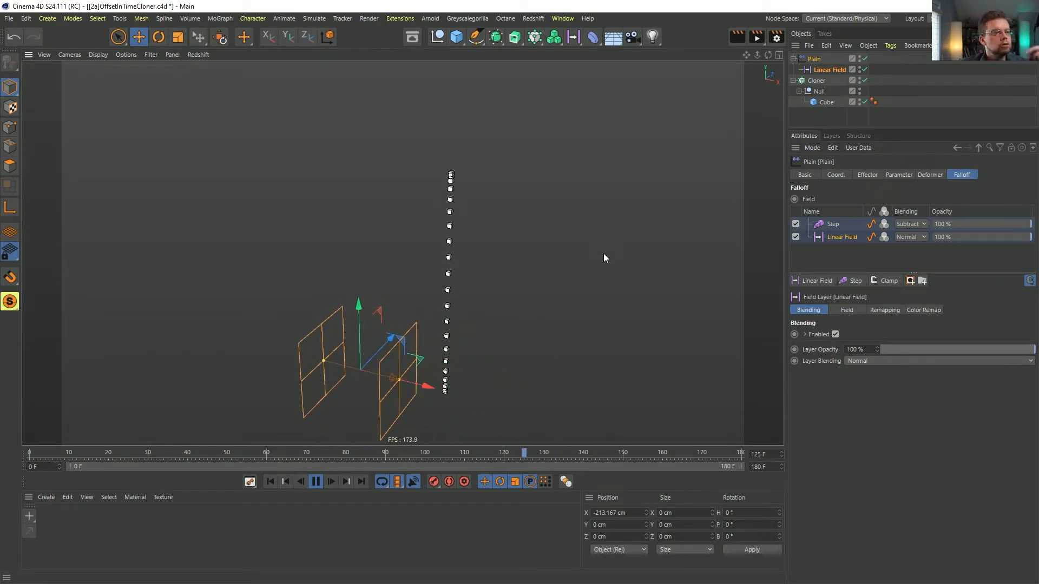
# Step: Double the Plain effector's Time Offset to 180 F and try moving the Linear Field across the clones
pyautogui.click(900, 175)
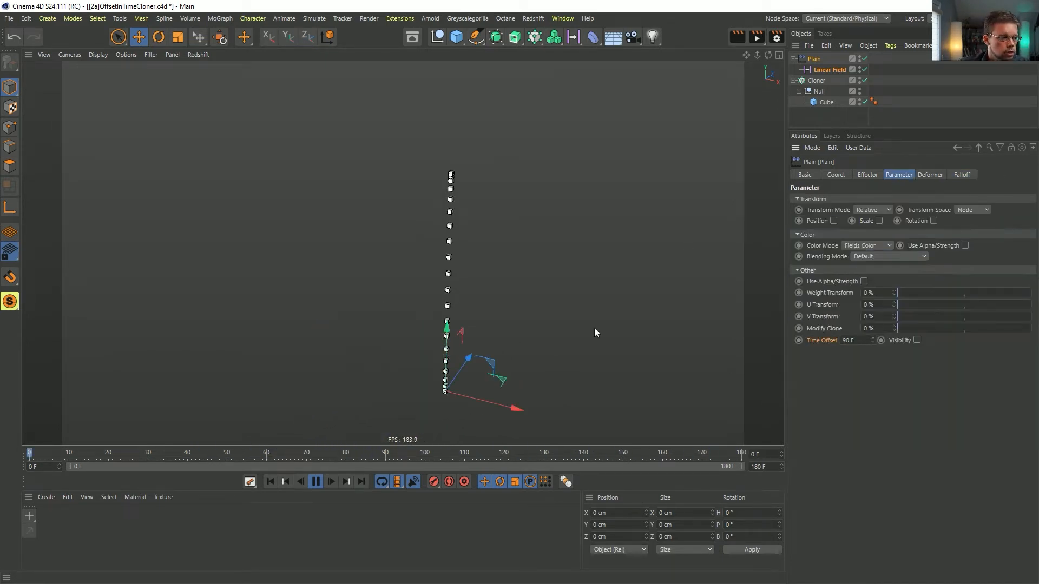
pyautogui.click(862, 340)
pyautogui.write('*2')
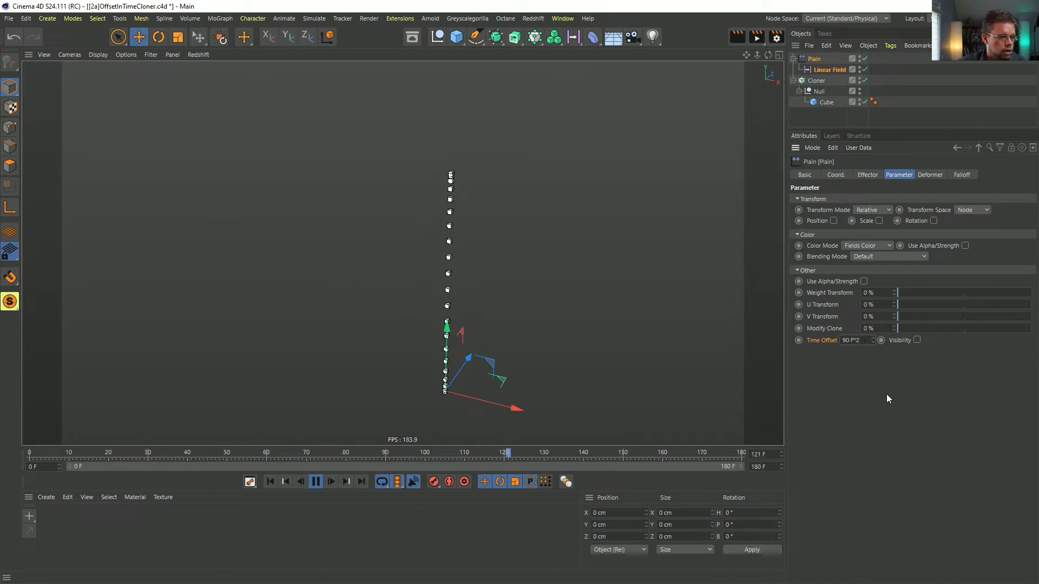
pyautogui.press('Return')
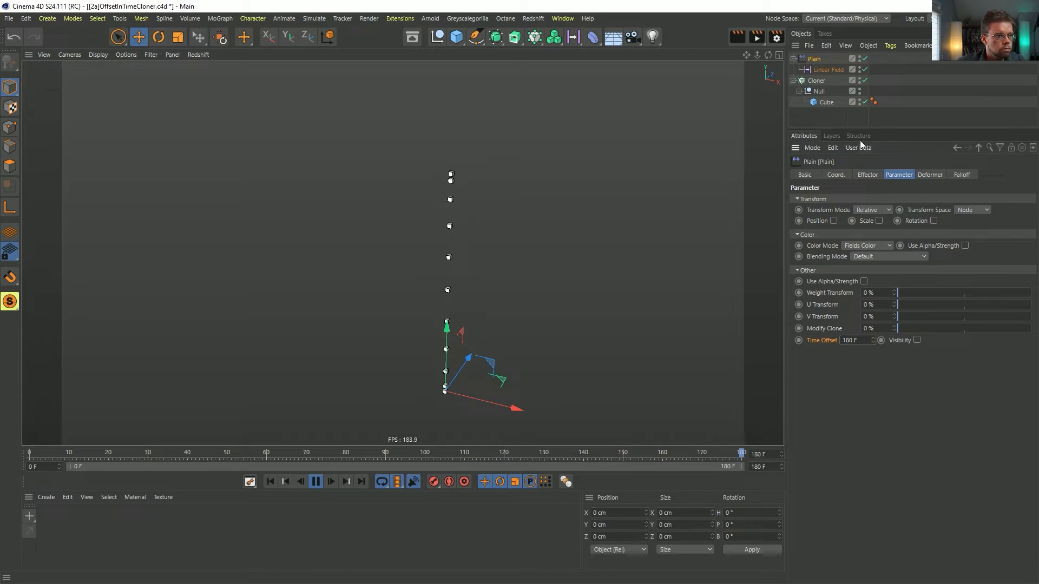
pyautogui.click(819, 70)
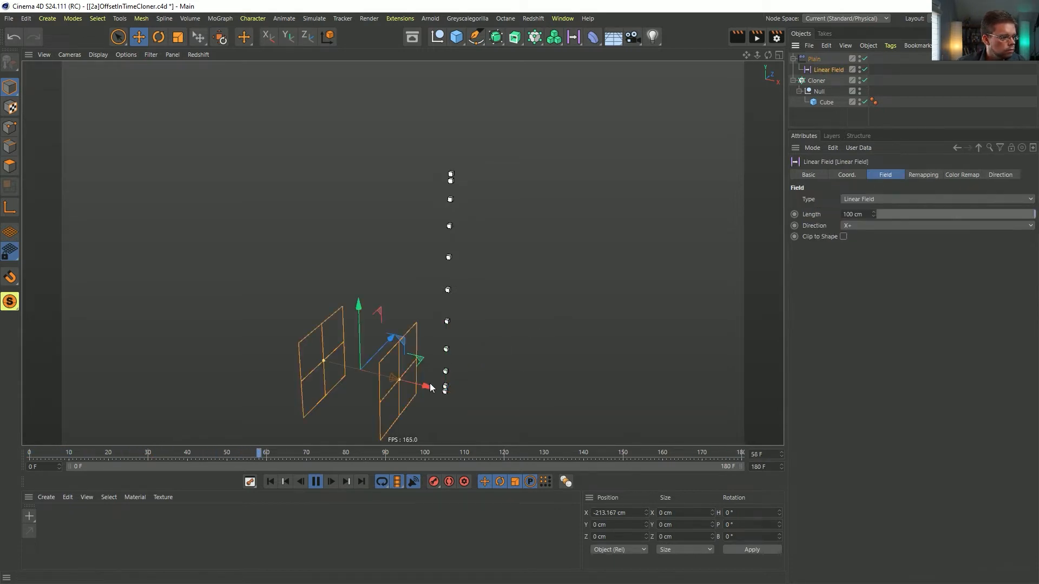
pyautogui.moveTo(438, 376)
pyautogui.mouseDown()
pyautogui.moveTo(325, 352)
pyautogui.moveTo(573, 409)
pyautogui.moveTo(485, 399)
pyautogui.moveTo(447, 389)
pyautogui.moveTo(591, 397)
pyautogui.moveTo(437, 378)
pyautogui.mouseUp()
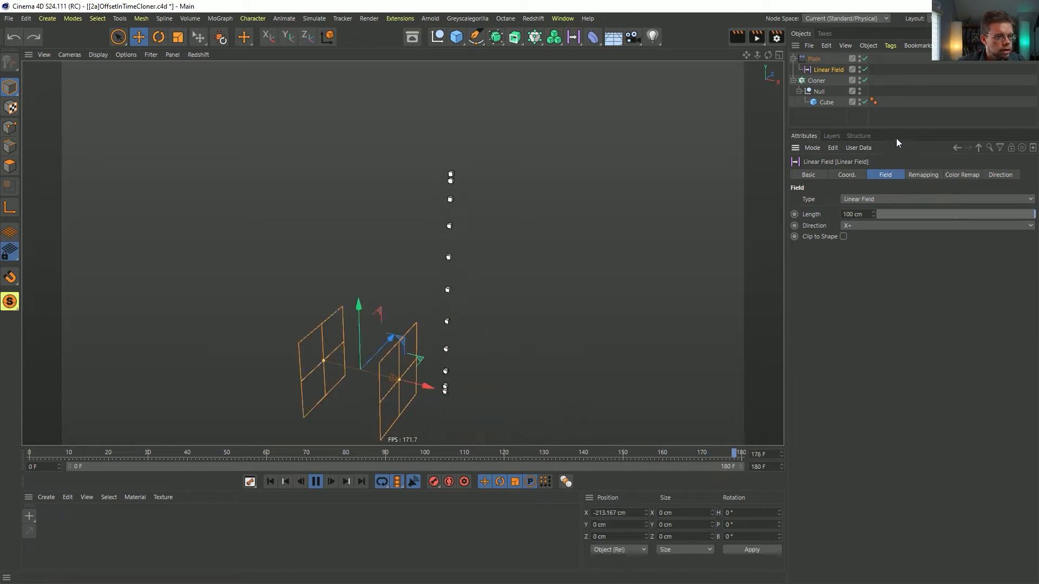
# Step: Stop playback, return to frame 0 and set the Plain effector's Time Offset to 90 F
pyautogui.click(815, 60)
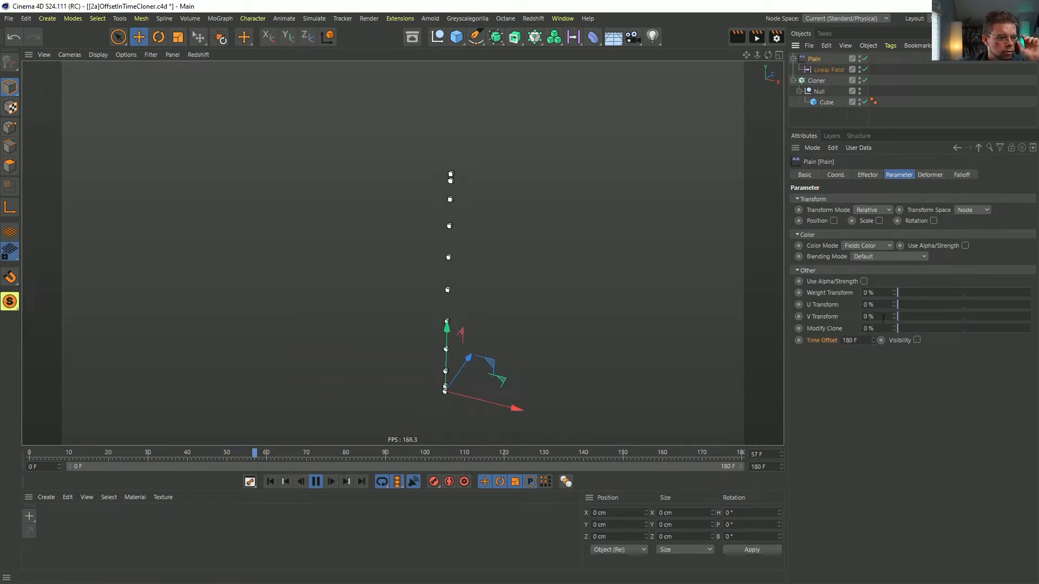
pyautogui.click(316, 482)
pyautogui.click(270, 482)
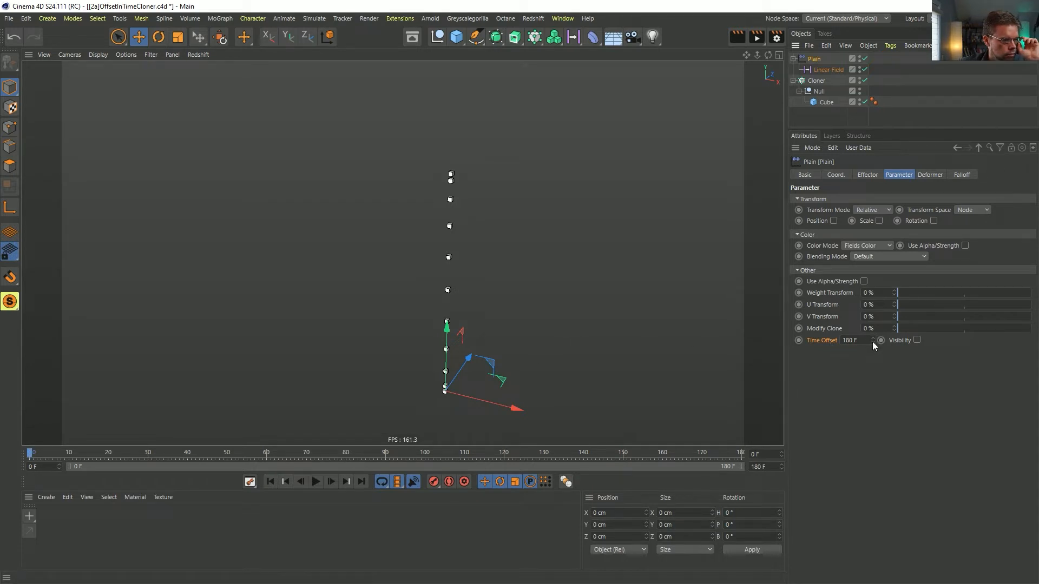
pyautogui.moveTo(861, 340); pyautogui.dragTo(781, 343)
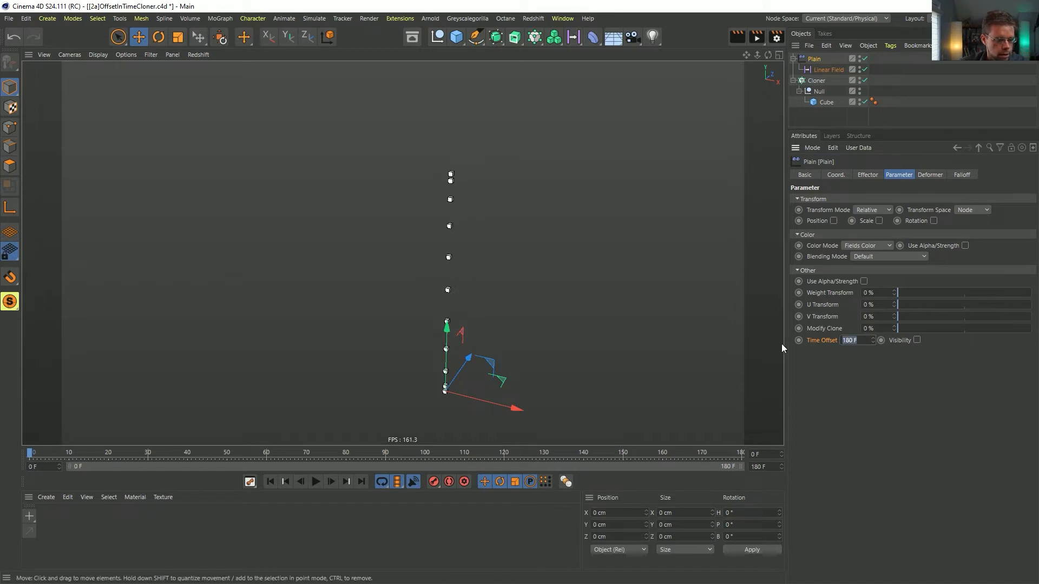
pyautogui.write('90')
pyautogui.press('Return')
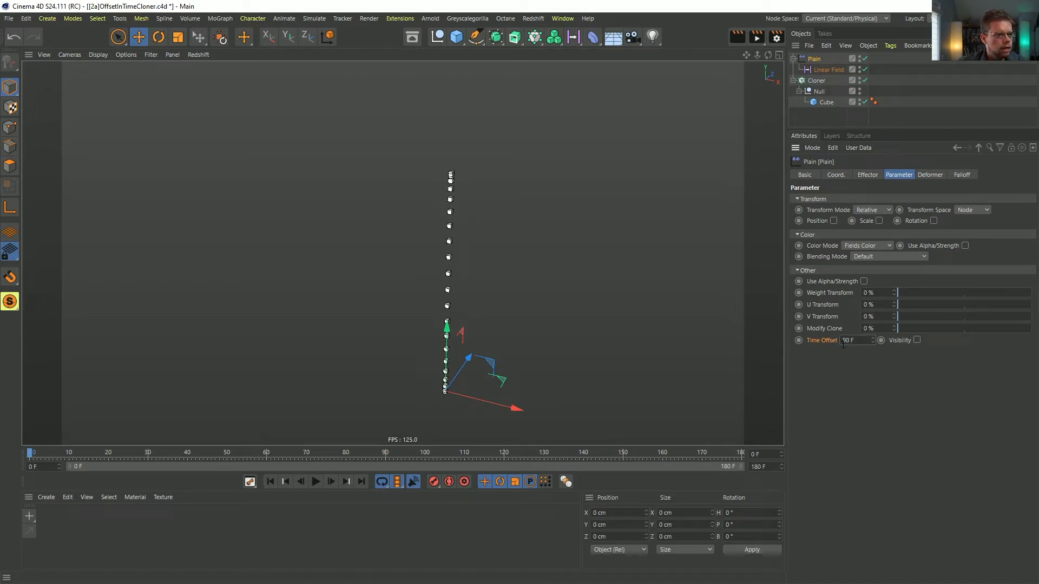
# Step: Disable Clamp Min and Clamp Max in the Linear Field's remapping
pyautogui.click(938, 175)
pyautogui.click(825, 70)
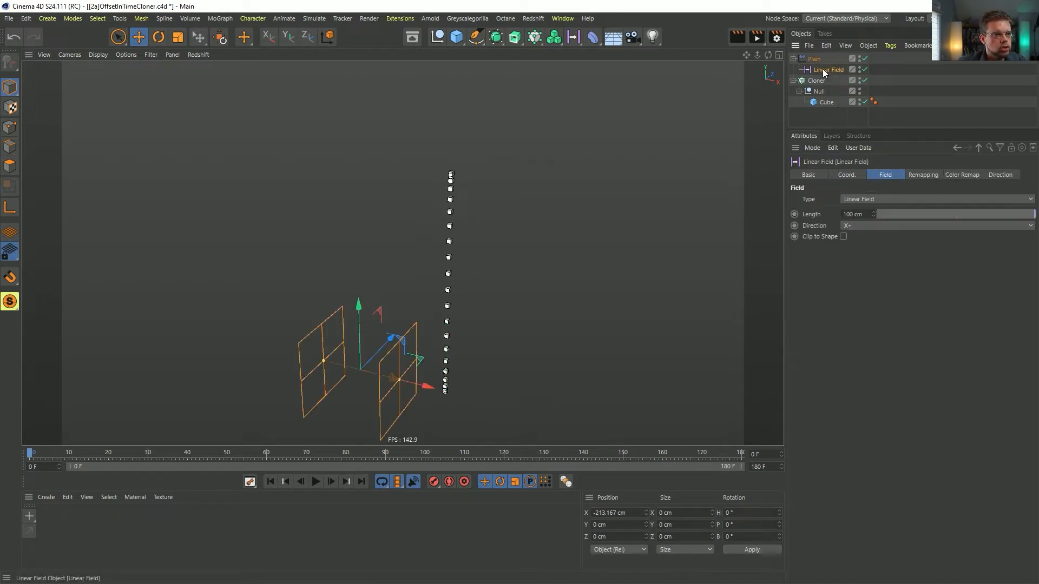
pyautogui.click(913, 175)
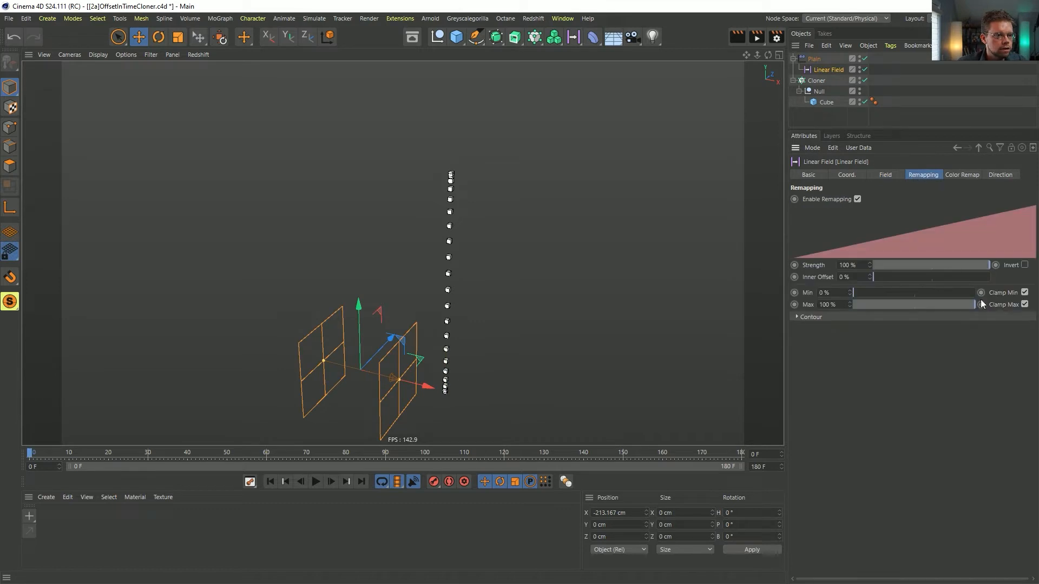
pyautogui.click(1024, 292)
pyautogui.click(1025, 304)
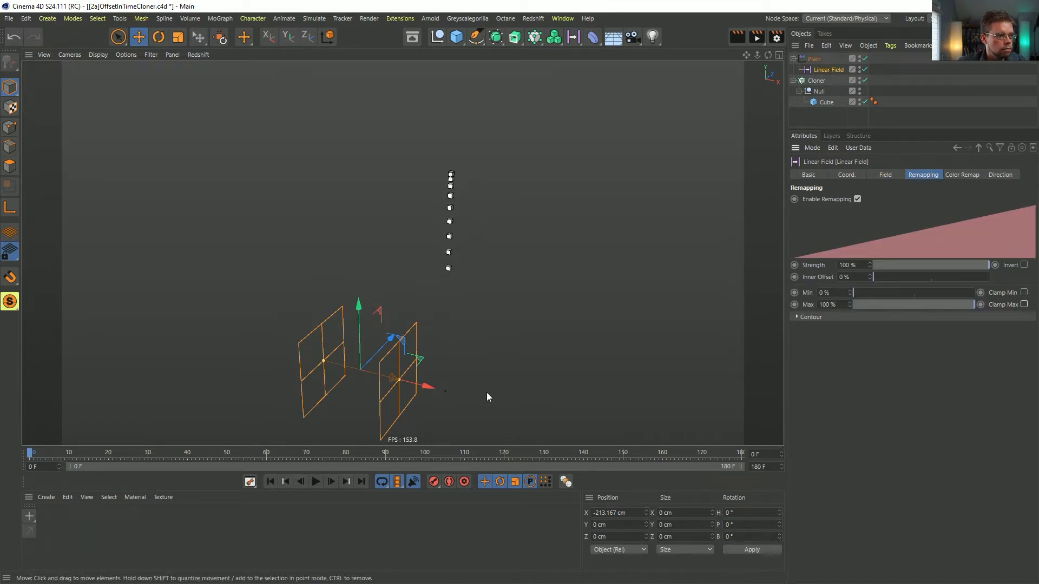
# Step: Move the Linear Field along the X axis to about 38 cm and open its Field settings
pyautogui.moveTo(436, 394); pyautogui.dragTo(538, 422)
pyautogui.click(886, 176)
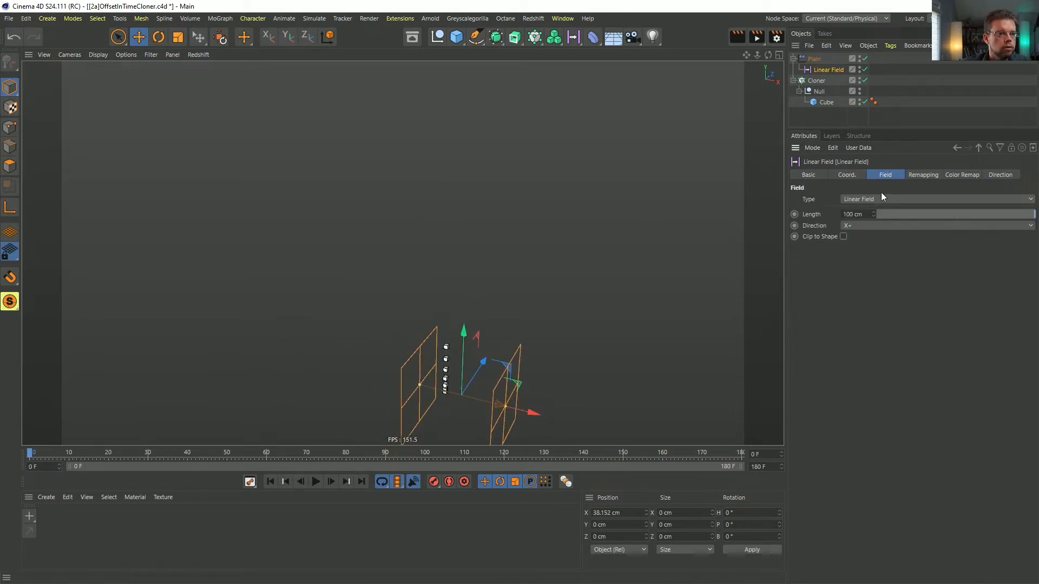
# Step: Disable the Step layer in the Plain effector's falloff, try moving the Linear Field along X, and re-enable the layer
pyautogui.click(814, 59)
pyautogui.click(899, 175)
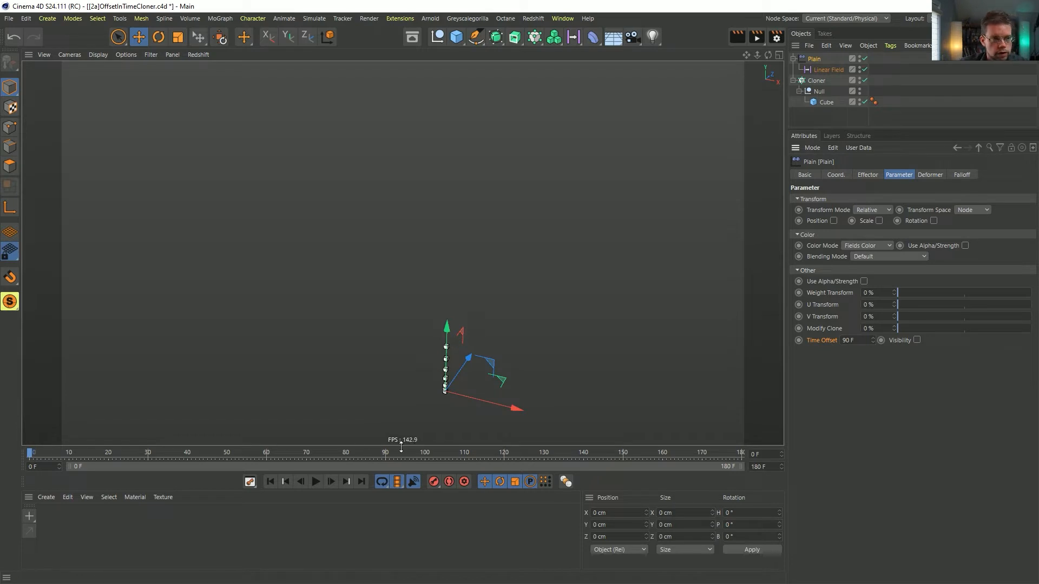
pyautogui.click(962, 174)
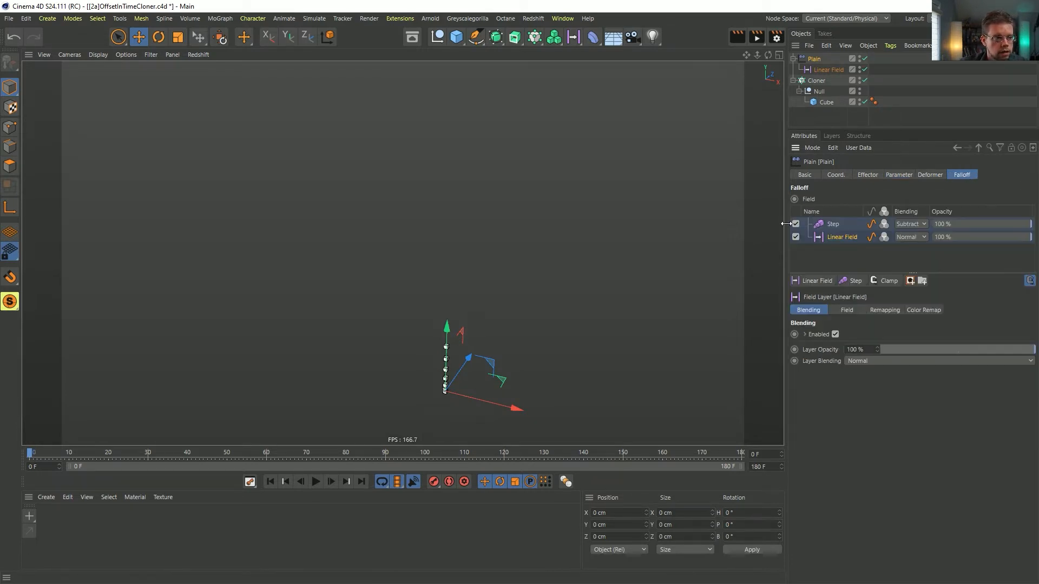
pyautogui.click(796, 224)
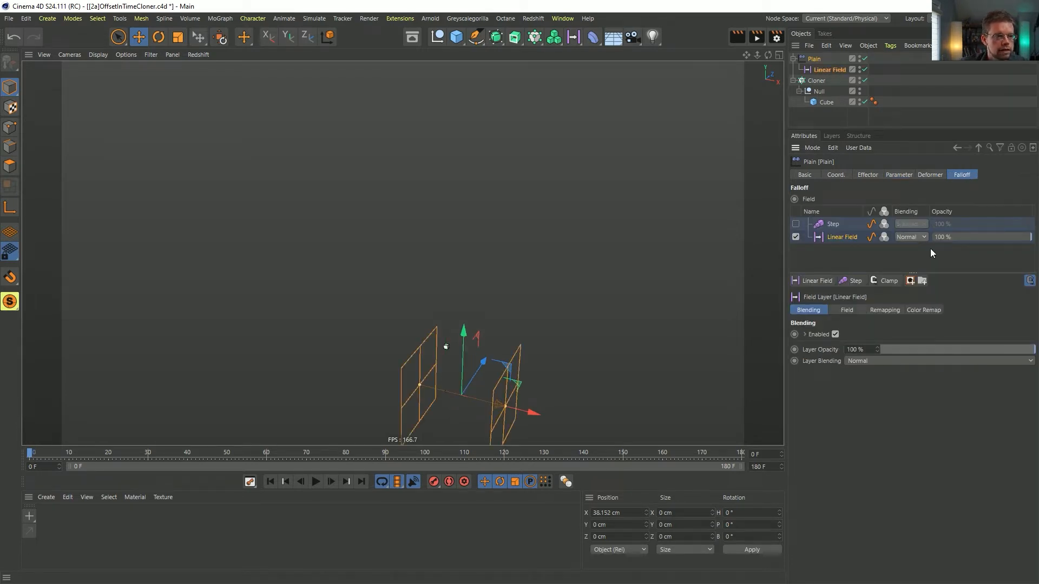
pyautogui.moveTo(531, 417); pyautogui.dragTo(472, 402)
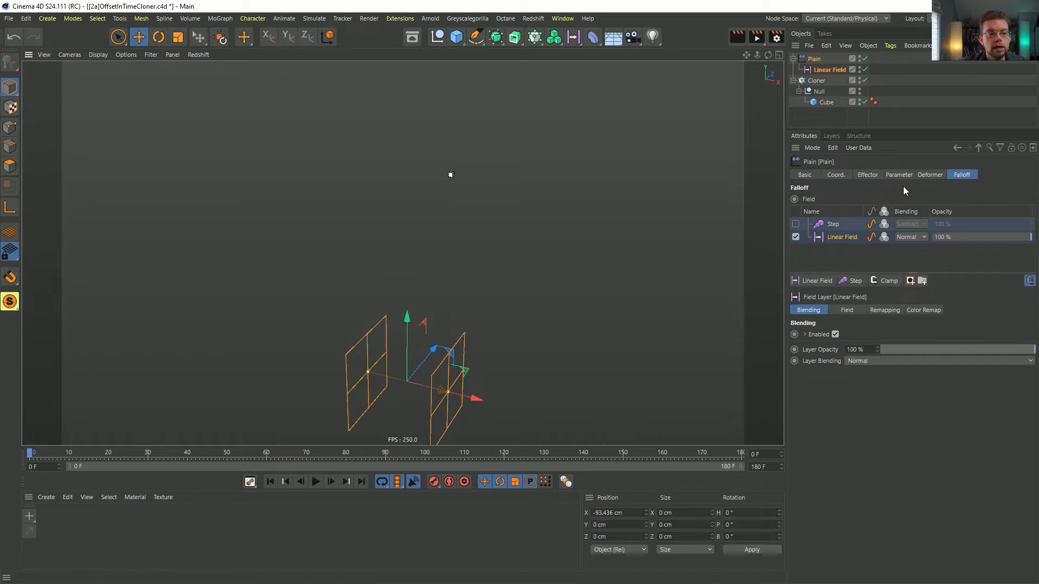
pyautogui.click(882, 310)
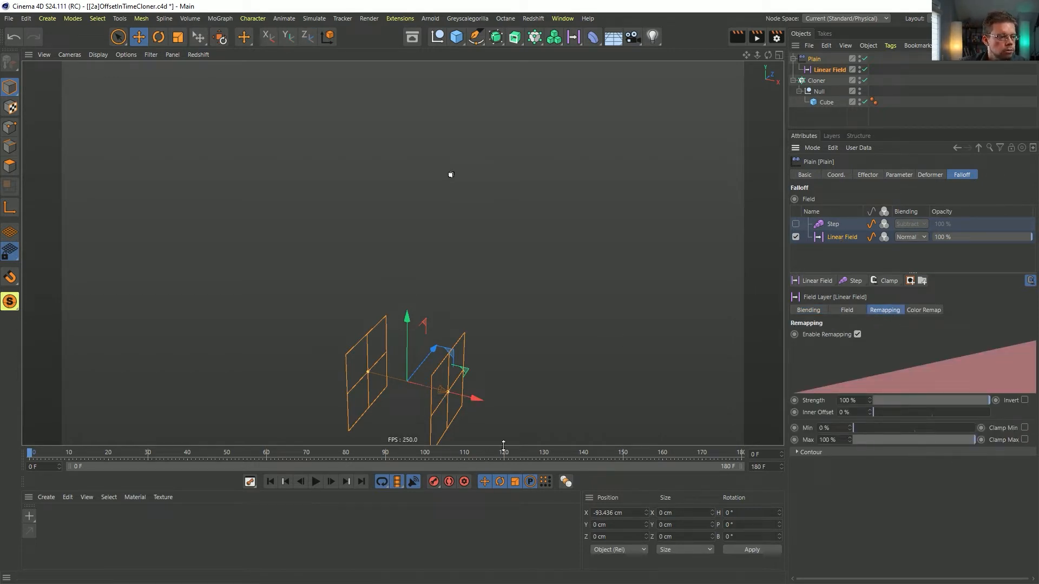
pyautogui.moveTo(471, 399); pyautogui.dragTo(394, 381)
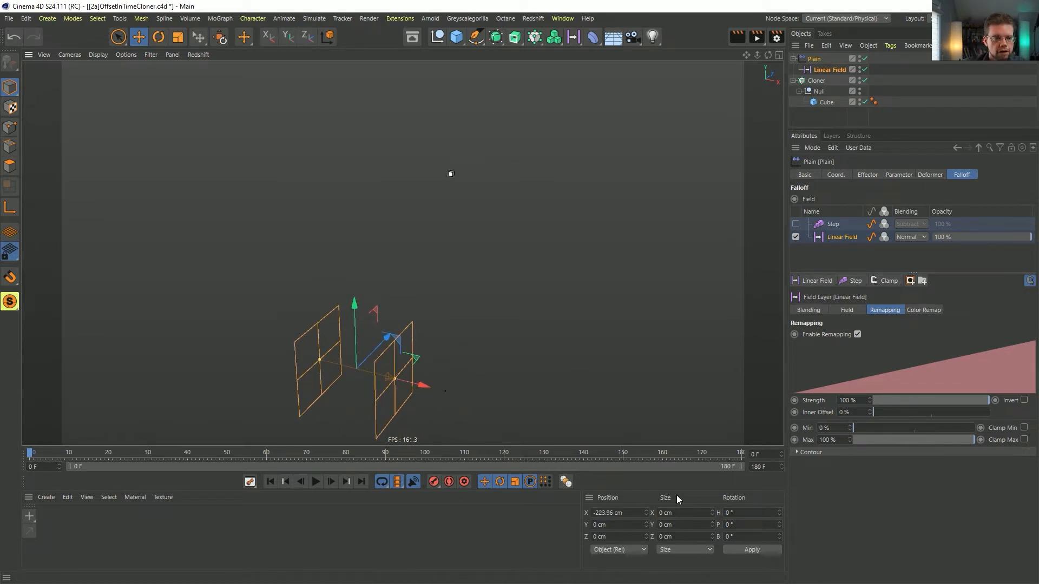
pyautogui.moveTo(413, 381); pyautogui.dragTo(581, 421)
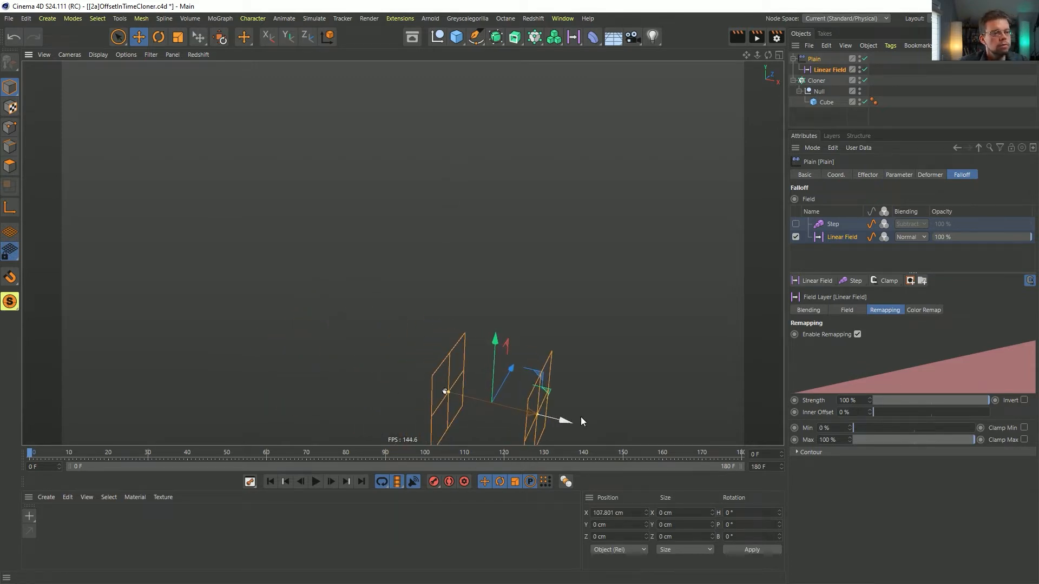
pyautogui.click(796, 224)
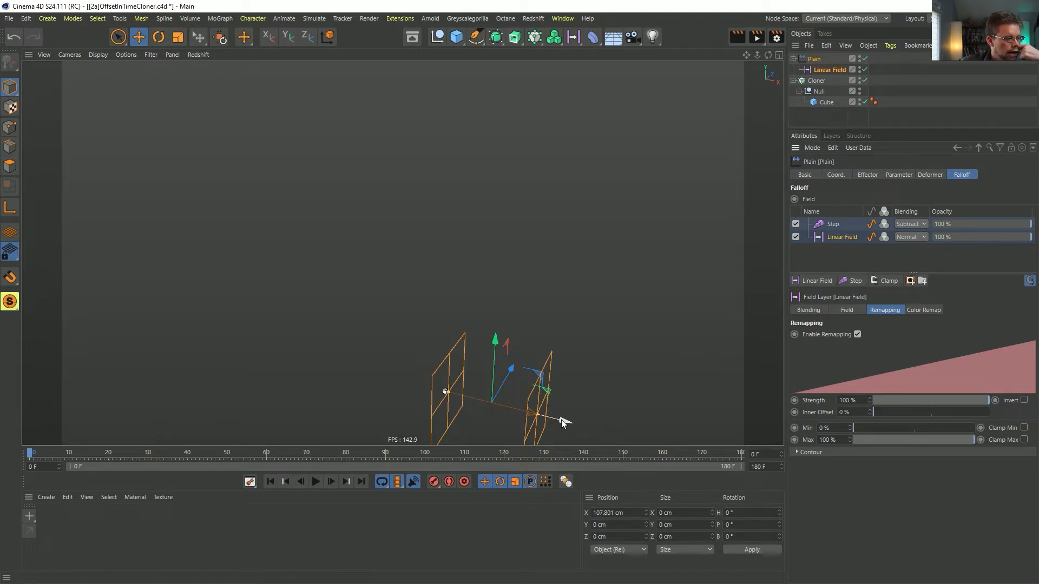
# Step: Lengthen the Linear Field to about 403 cm and position it at about -137 cm along the X axis
pyautogui.moveTo(562, 420)
pyautogui.mouseDown()
pyautogui.moveTo(478, 381)
pyautogui.moveTo(393, 381)
pyautogui.moveTo(589, 395)
pyautogui.moveTo(474, 407)
pyautogui.moveTo(556, 403)
pyautogui.mouseUp()
pyautogui.moveTo(533, 399); pyautogui.dragTo(457, 357)
# Step: Rename the Linear Field object as "Linear Field (Move on X)"
pyautogui.doubleClick(844, 70)
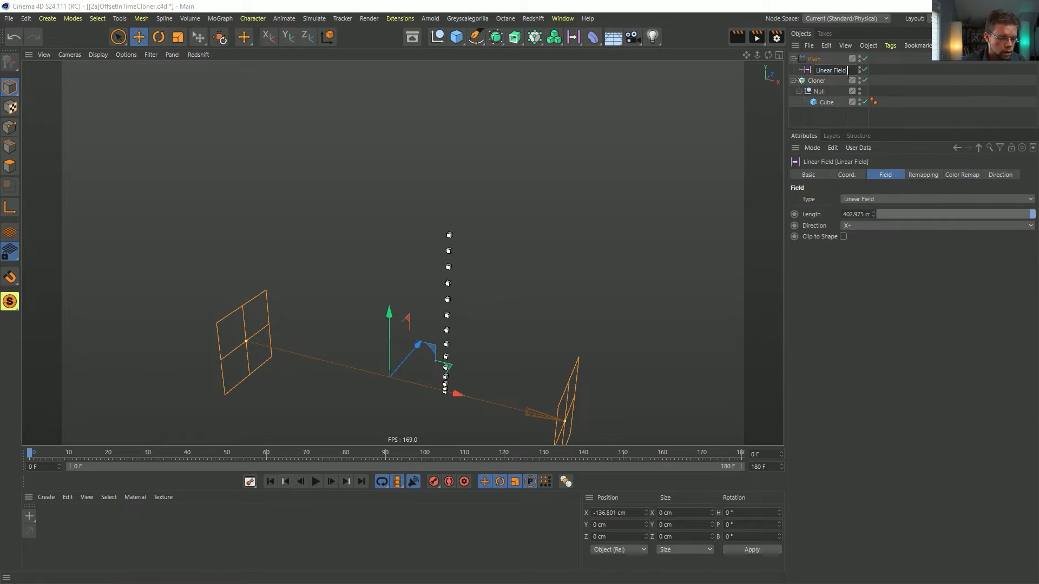
pyautogui.write('(Move on')
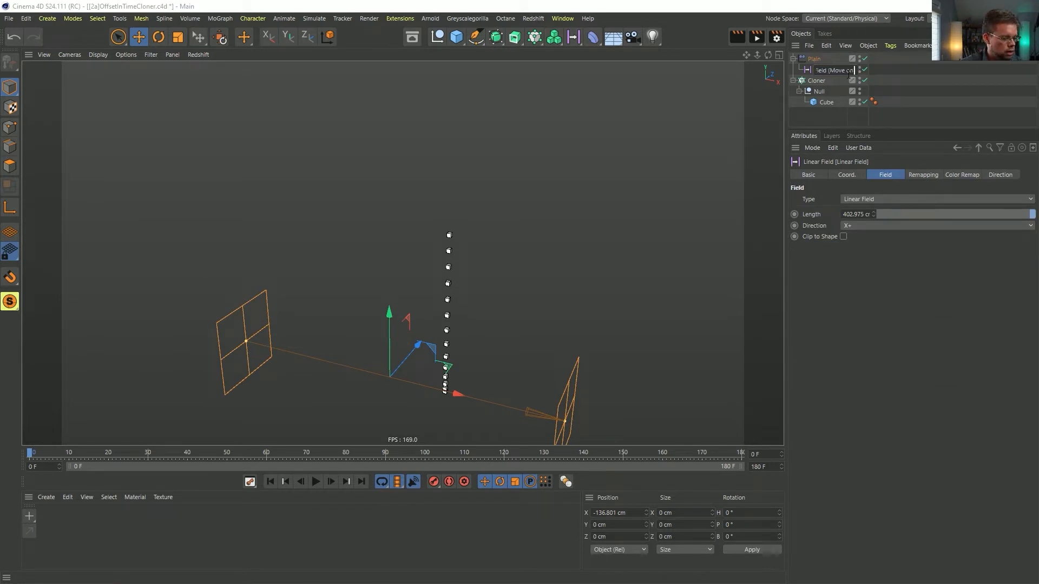
pyautogui.write(' X)')
pyautogui.press('Return')
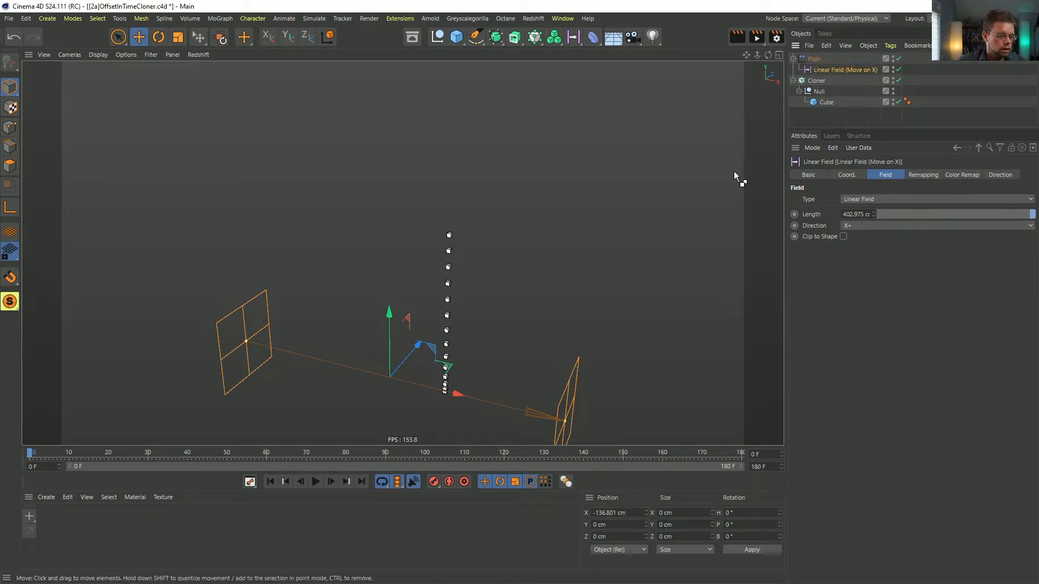
# Step: Save the scene as a new version named [2b]OffsetInTimeCloner.c4d
pyautogui.hotkey('ctrl', 'shift', 's')
pyautogui.click(165, 346)
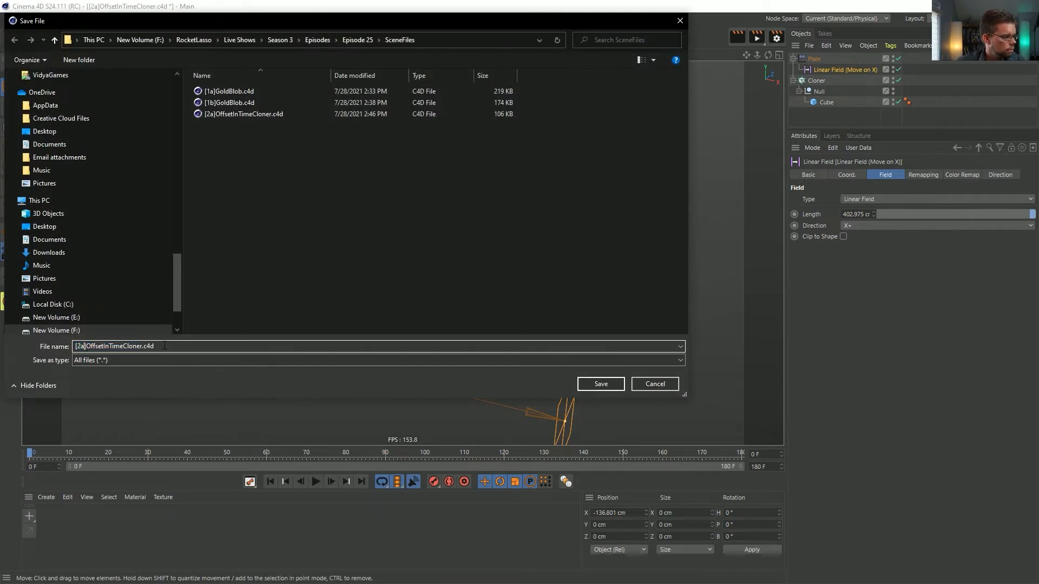
pyautogui.press('BackSpace')
pyautogui.write('b')
pyautogui.press('Return')
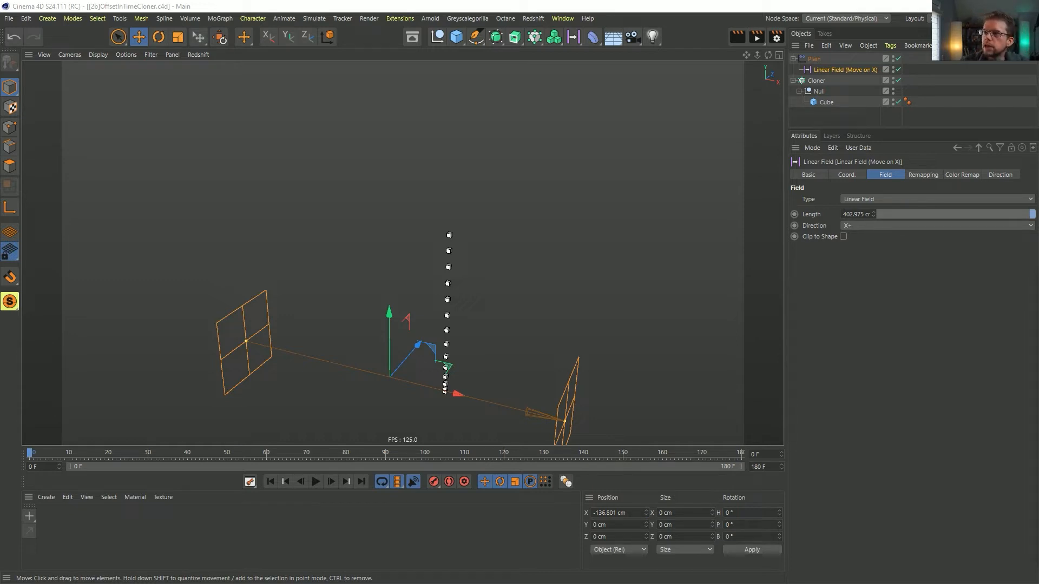
# Step: Switch to Firefox, open rocketlasso.com in a new tab and view the Slack invitation on its Community page
pyautogui.moveTo(1038, 87); pyautogui.dragTo(394, 73)
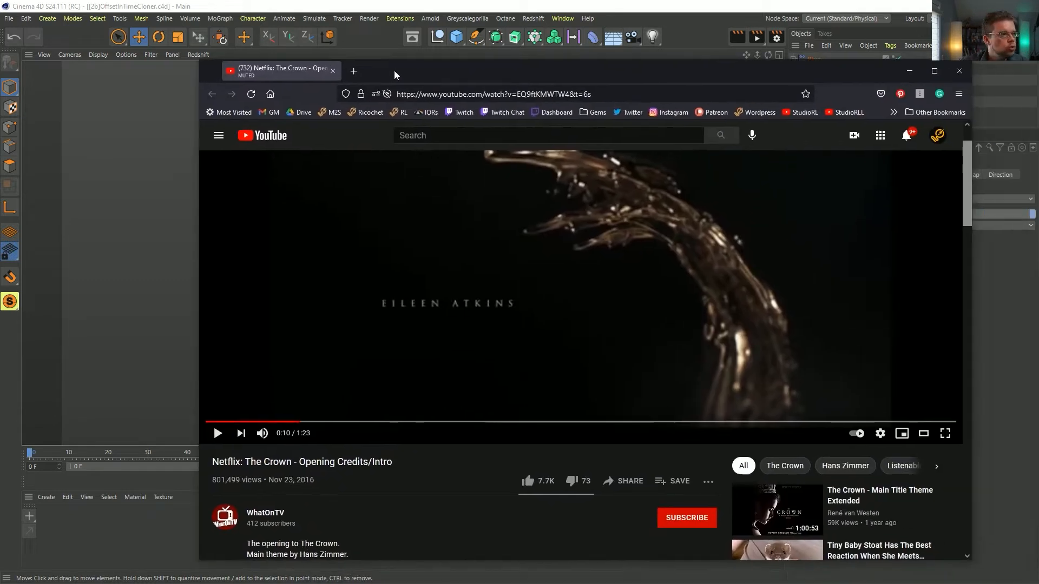
pyautogui.click(352, 73)
pyautogui.write('rocketlasso')
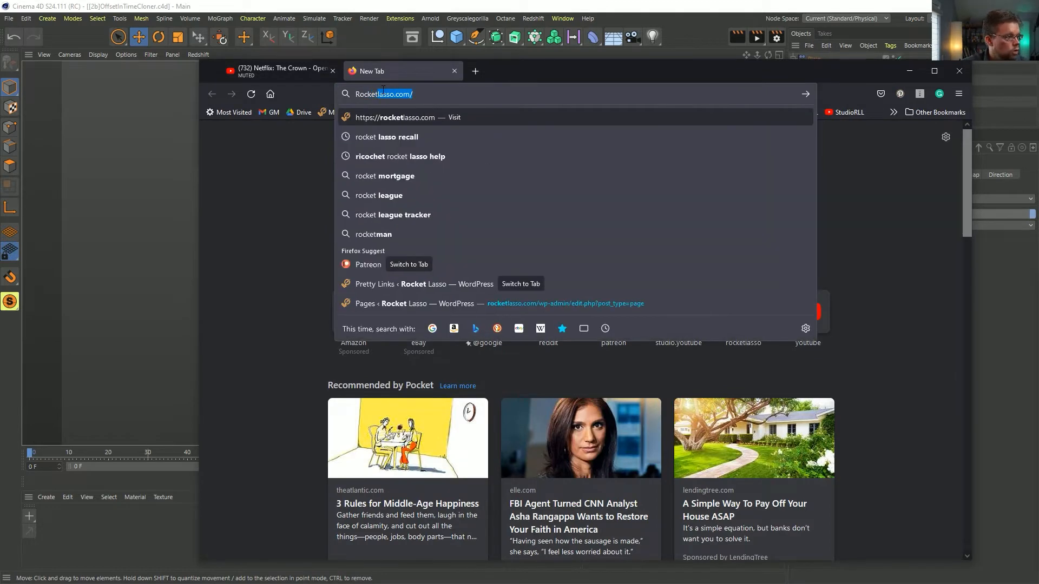
pyautogui.press('Return')
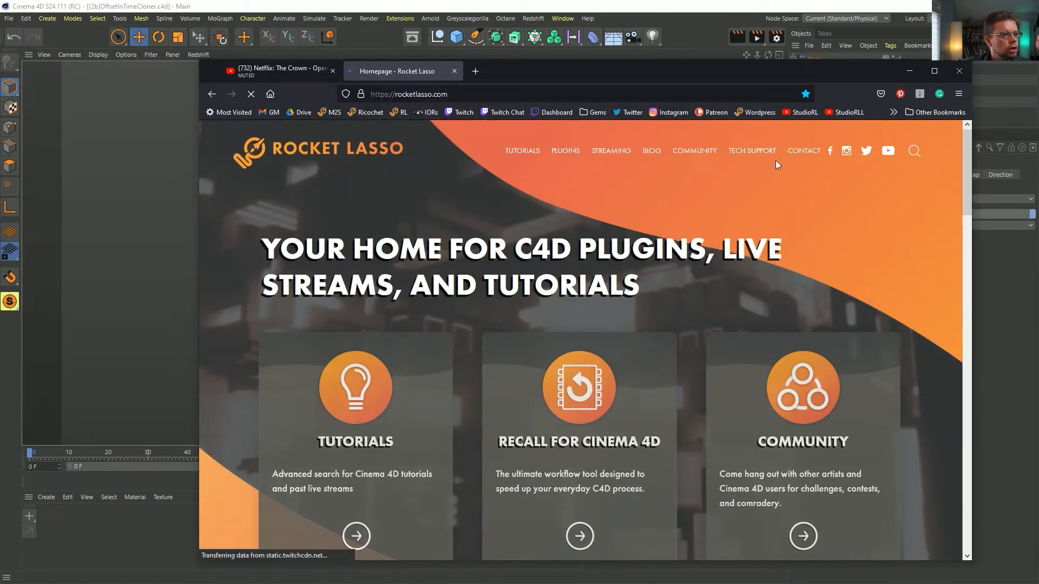
pyautogui.click(695, 151)
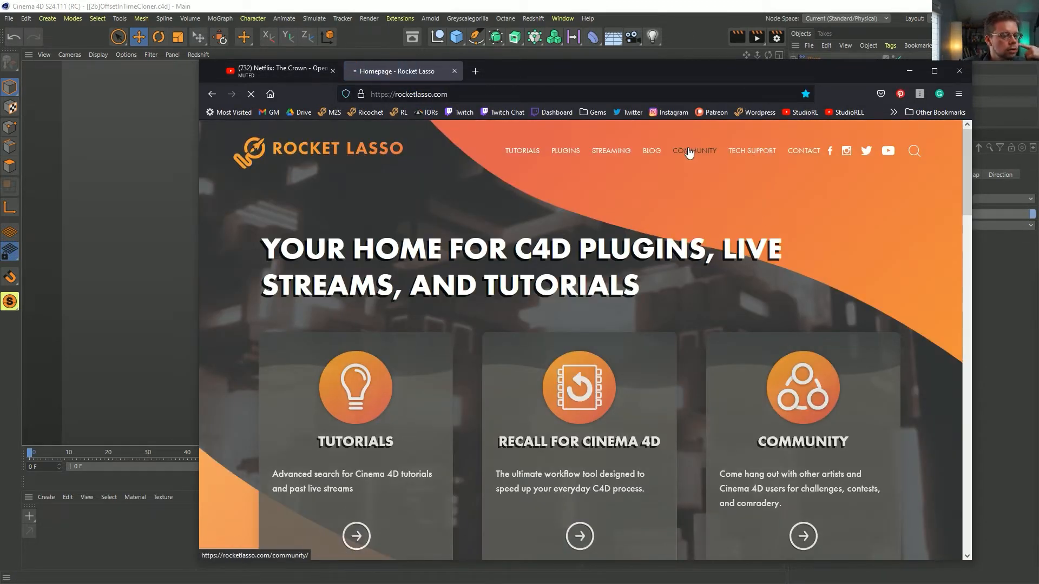
pyautogui.moveTo(373, 365); pyautogui.dragTo(583, 353)
pyautogui.click(424, 367)
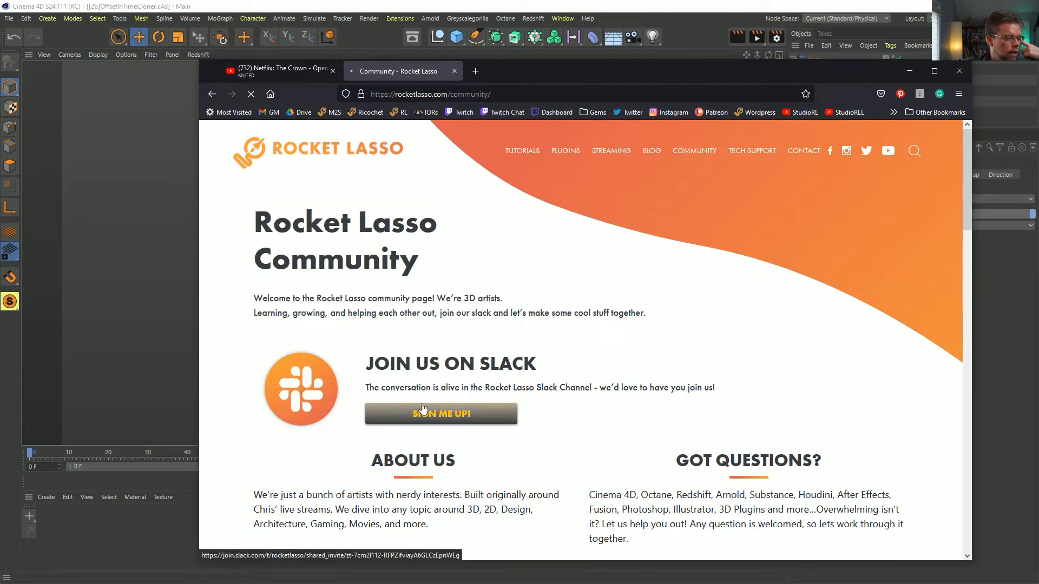
pyautogui.moveTo(692, 73); pyautogui.dragTo(1038, 73)
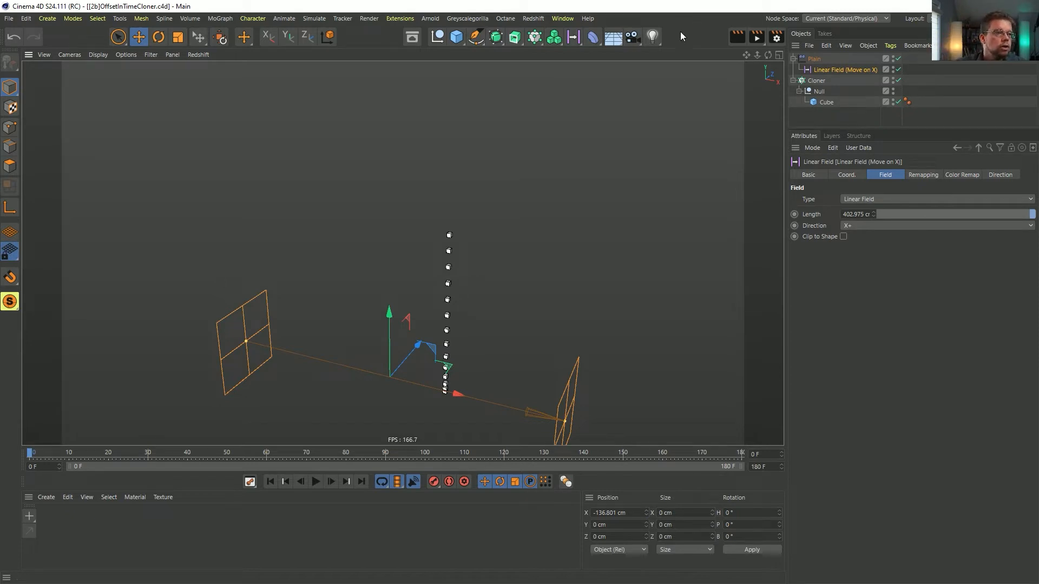
# Step: Return to Cinema 4D, create a new project and add a Landscape object
pyautogui.keyDown('alt'); pyautogui.moveTo(451, 278); pyautogui.dragTo(507, 291); pyautogui.keyUp('alt')
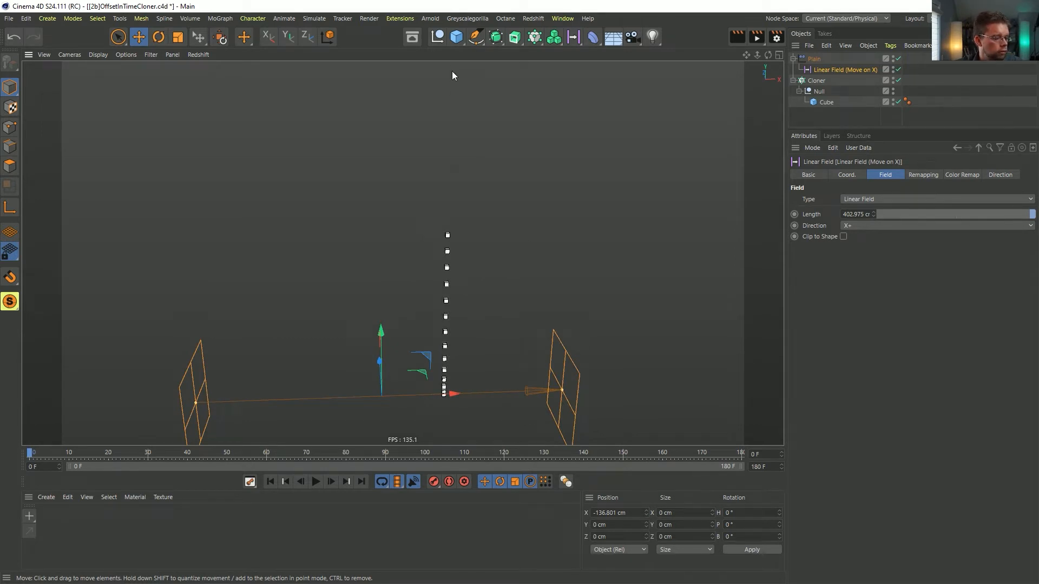
pyautogui.hotkey('ctrl', 'n')
pyautogui.click(461, 41)
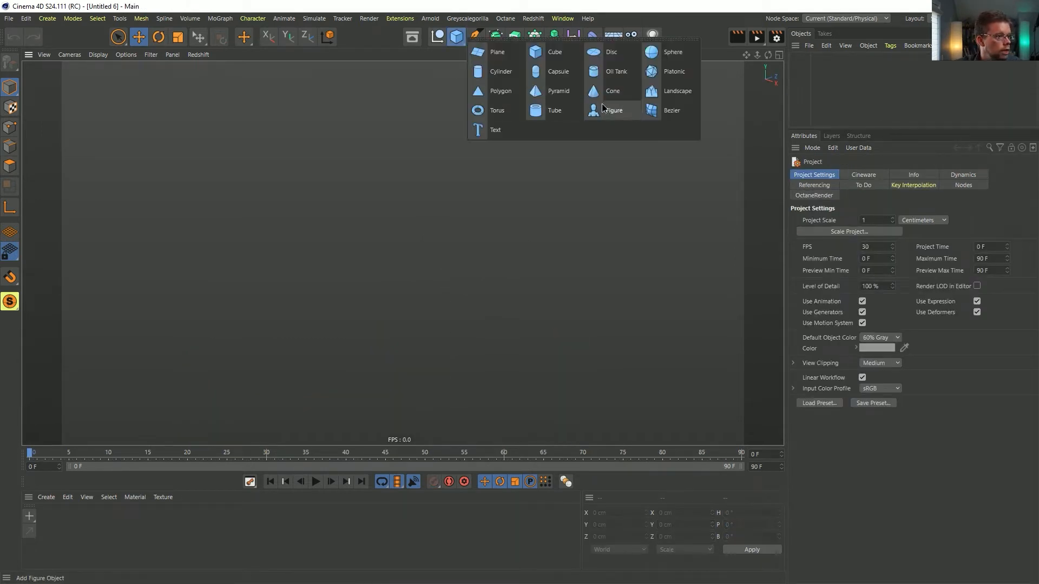
pyautogui.click(655, 97)
pyautogui.moveTo(400, 181); pyautogui.dragTo(378, 168)
pyautogui.scroll(3, 378, 168)
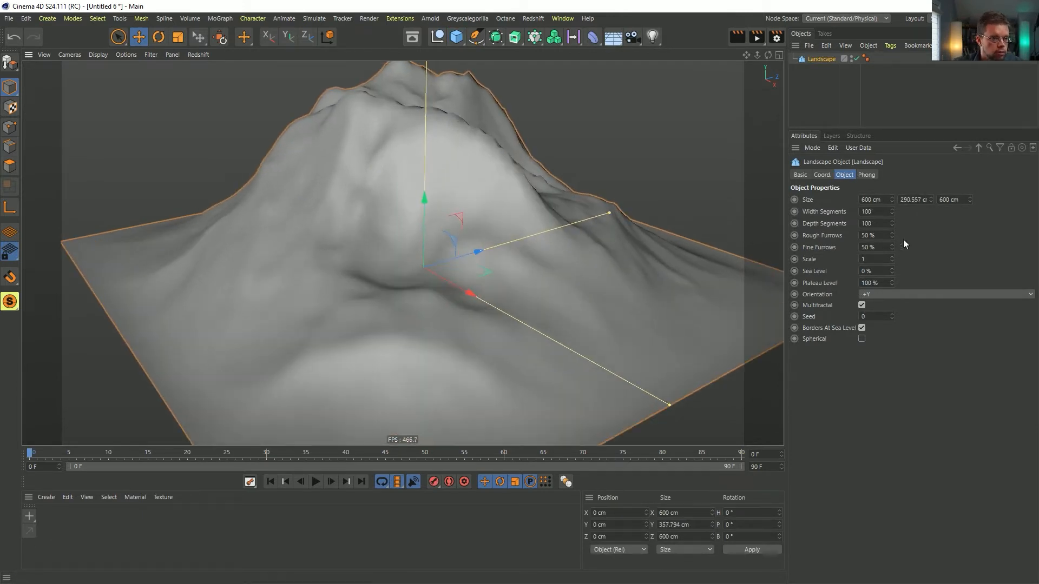
# Step: Set the Landscape's width and depth segments to 22 and display its shading with wireframe lines
pyautogui.moveTo(882, 212); pyautogui.dragTo(803, 222)
pyautogui.write('22')
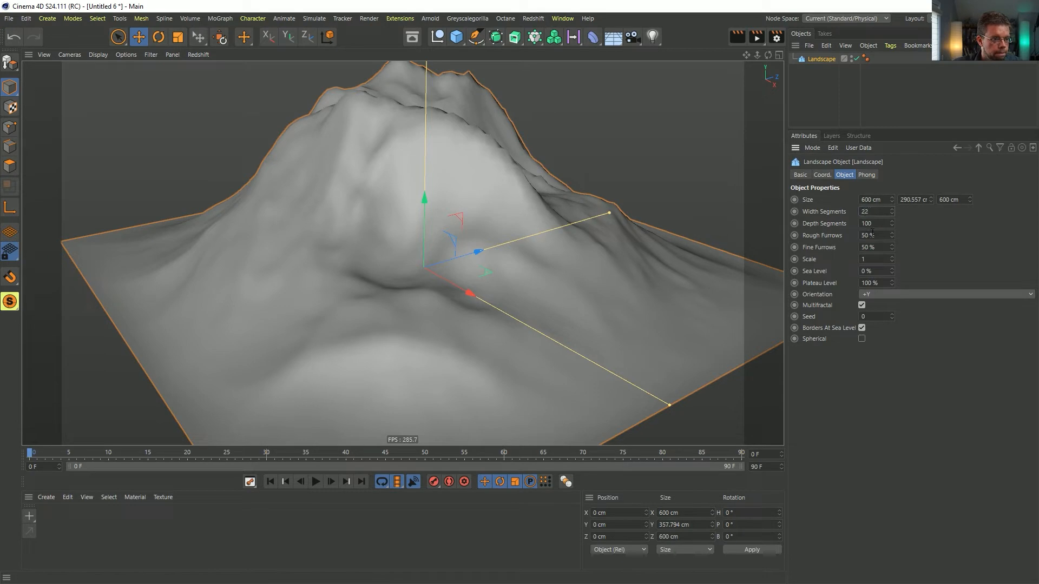
pyautogui.press('Tab')
pyautogui.write('22')
pyautogui.press('Return')
pyautogui.press('n')
pyautogui.press('b')
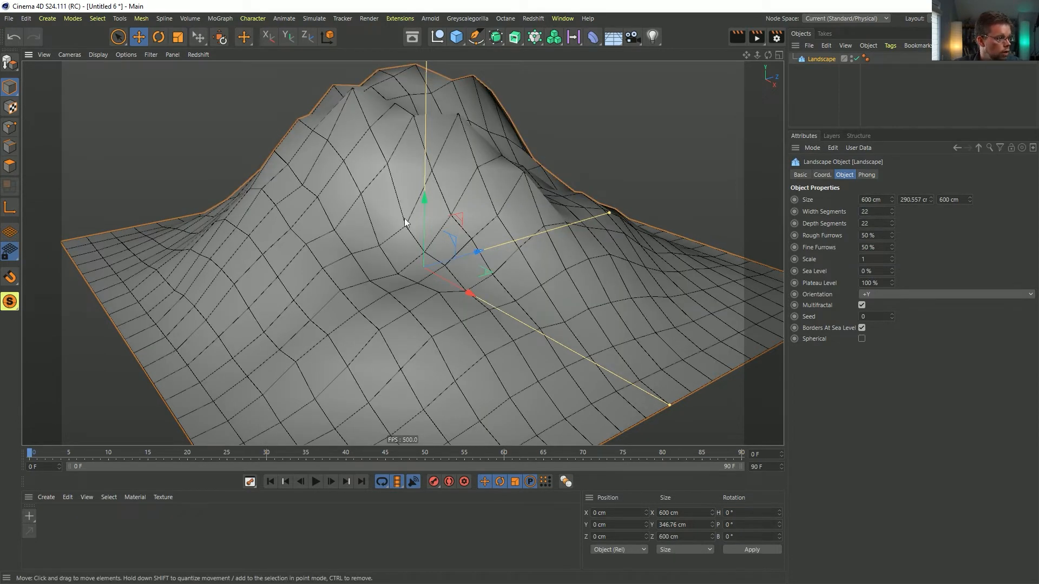
# Step: Add a Disc, move it along Z to about -138 cm and shrink it to about 77 cm across
pyautogui.keyDown('alt'); pyautogui.moveTo(431, 287); pyautogui.dragTo(523, 338, button='middle'); pyautogui.keyUp('alt')
pyautogui.keyDown('alt'); pyautogui.moveTo(523, 338); pyautogui.dragTo(554, 339, button='right'); pyautogui.keyUp('alt')
pyautogui.keyDown('alt'); pyautogui.moveTo(474, 338); pyautogui.dragTo(424, 328); pyautogui.keyUp('alt')
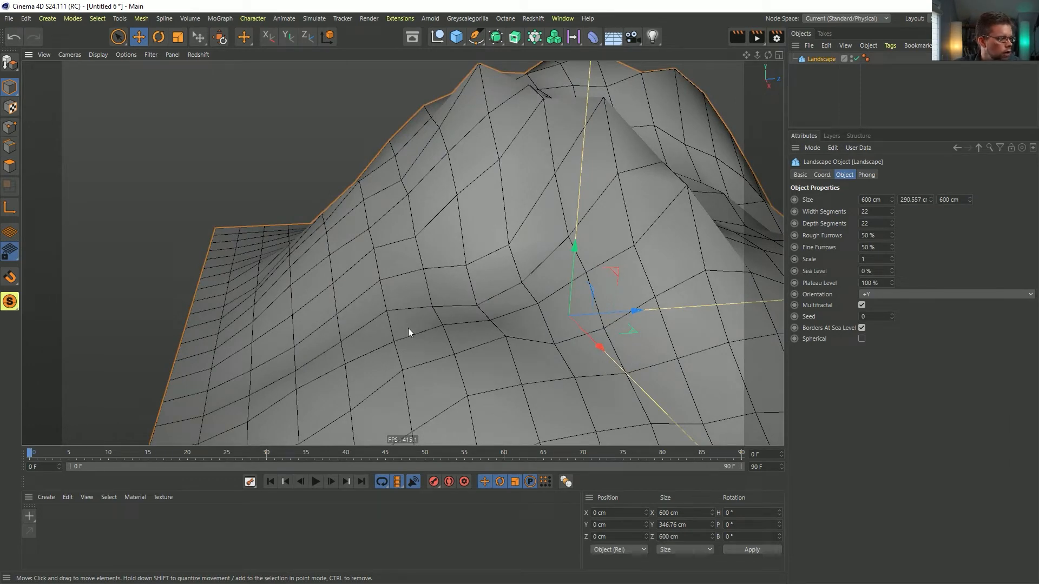
pyautogui.keyDown('alt'); pyautogui.moveTo(388, 336); pyautogui.dragTo(417, 340); pyautogui.keyUp('alt')
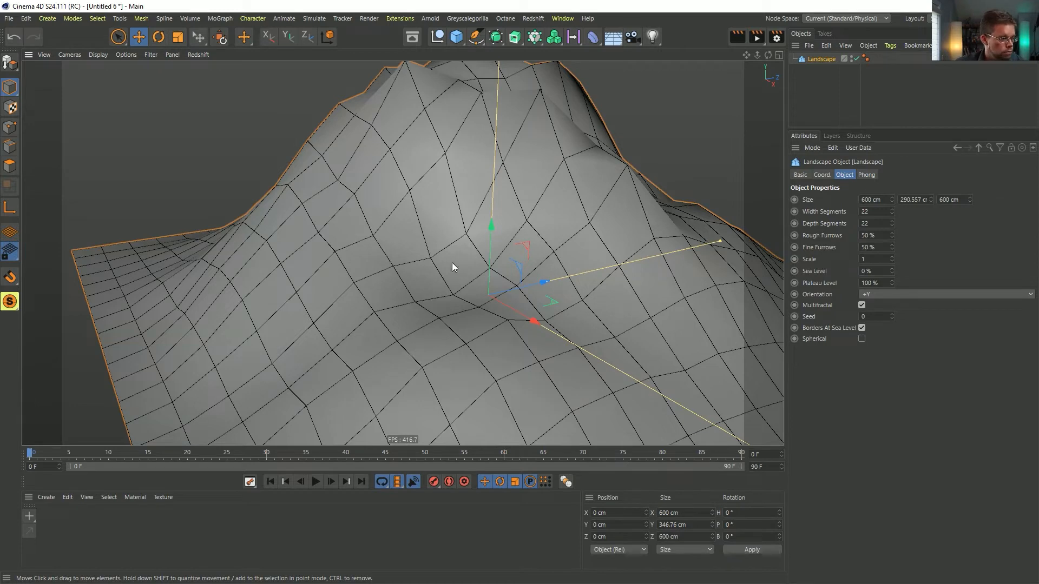
pyautogui.keyDown('alt'); pyautogui.moveTo(452, 262); pyautogui.dragTo(346, 328); pyautogui.keyUp('alt')
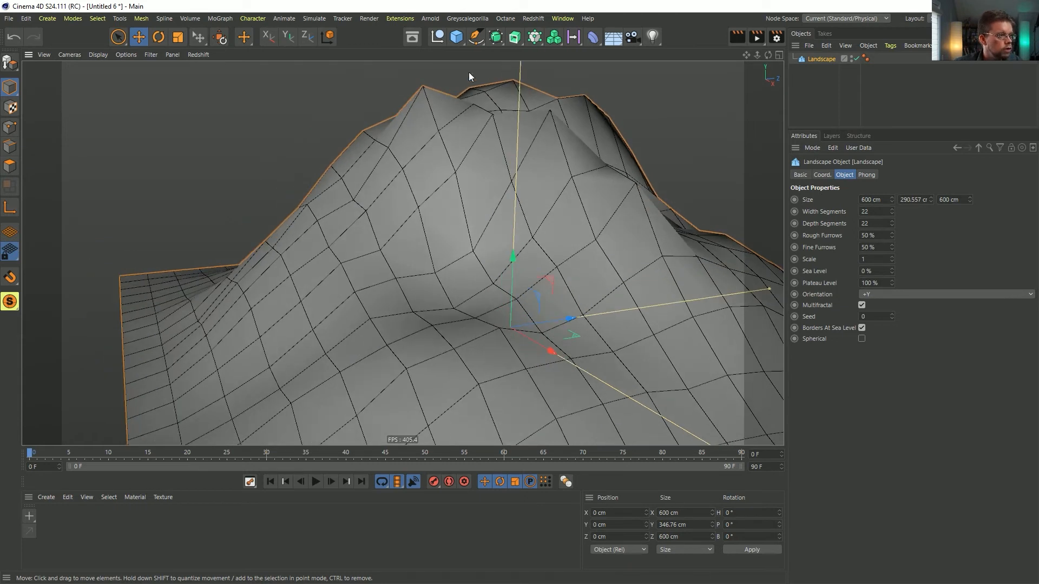
pyautogui.click(456, 39)
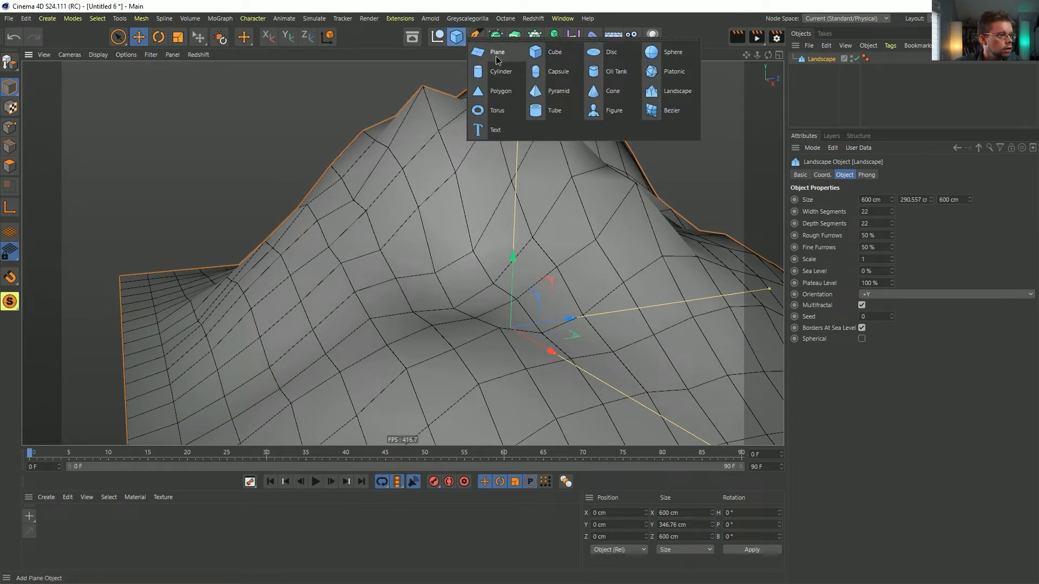
pyautogui.click(601, 52)
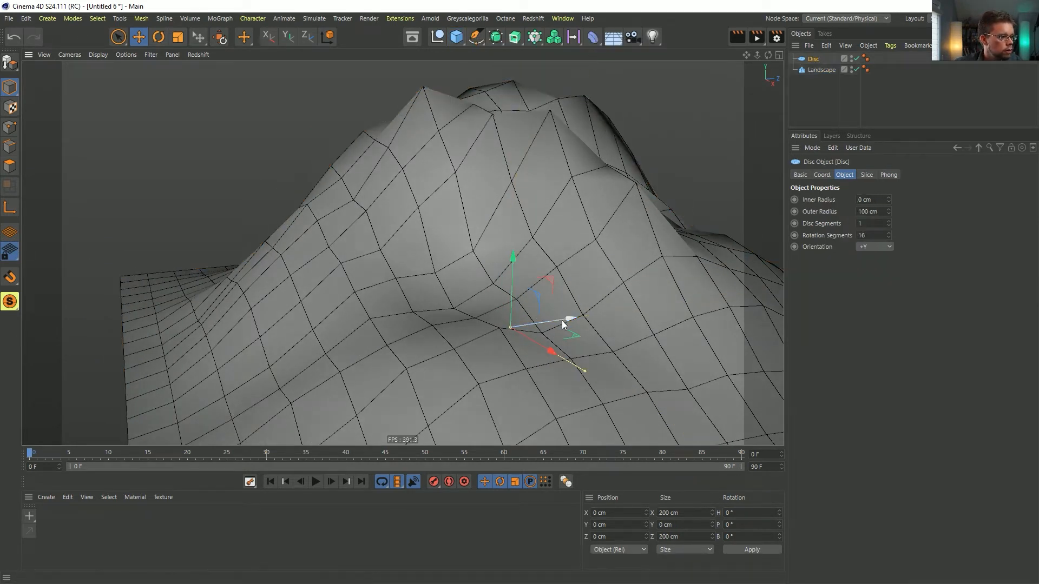
pyautogui.moveTo(562, 320); pyautogui.dragTo(330, 340)
pyautogui.press('t')
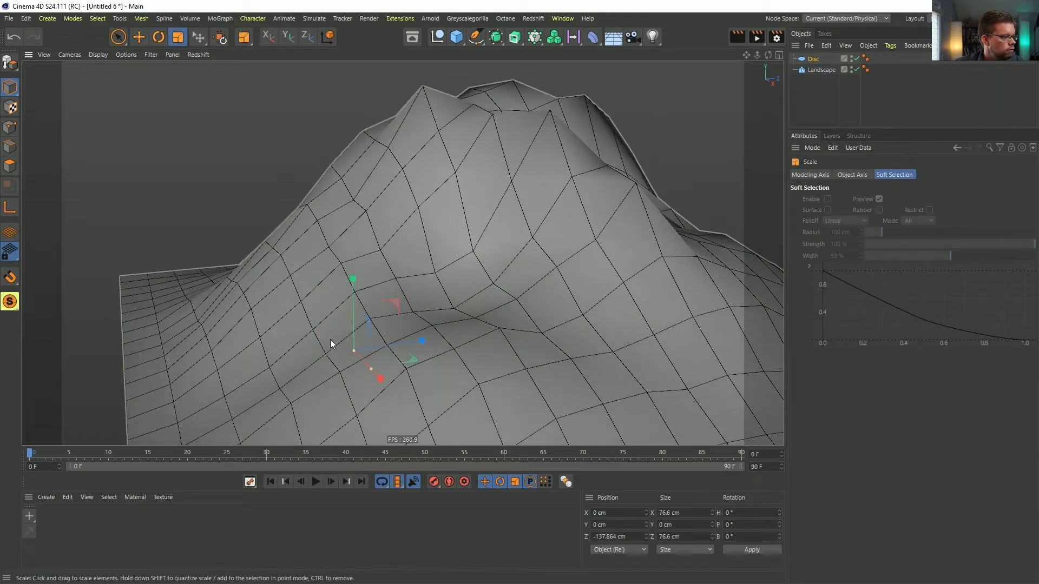
# Step: Shrink the disc to about 32 cm across and move it onto the slope at about X 127, Y 65, Z -184 cm
pyautogui.press('e')
pyautogui.moveTo(352, 279); pyautogui.dragTo(352, 199)
pyautogui.moveTo(380, 297); pyautogui.dragTo(430, 358)
pyautogui.press('t')
pyautogui.moveTo(391, 327); pyautogui.dragTo(248, 405)
pyautogui.press('e')
pyautogui.moveTo(396, 382); pyautogui.dragTo(366, 357)
pyautogui.moveTo(346, 278); pyautogui.dragTo(409, 323)
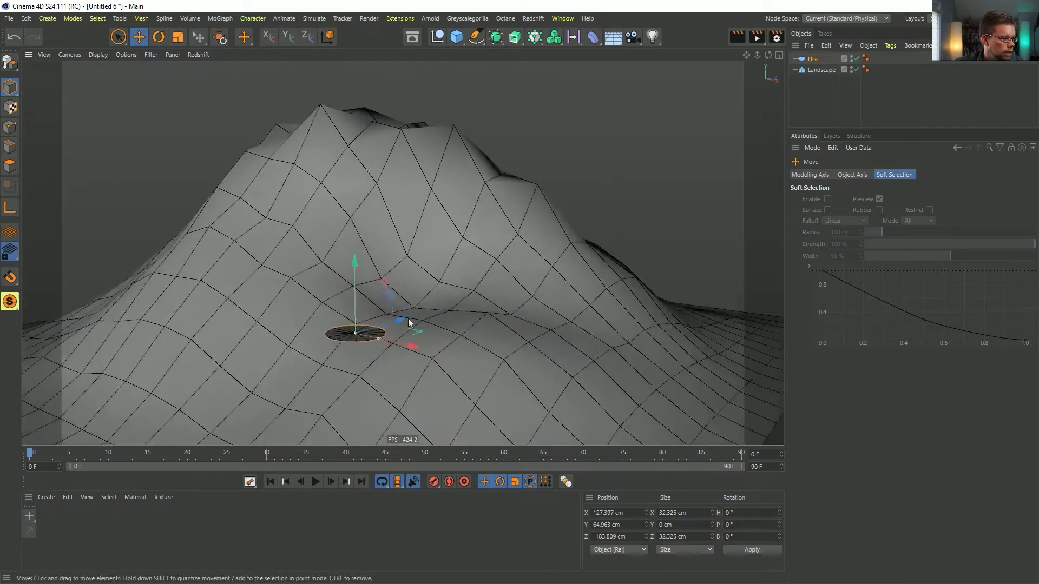
# Step: Shrink the disc to about 22.5 cm across and place it just above the slope at about X 118.5, Y 71 cm
pyautogui.moveTo(361, 284); pyautogui.dragTo(372, 345)
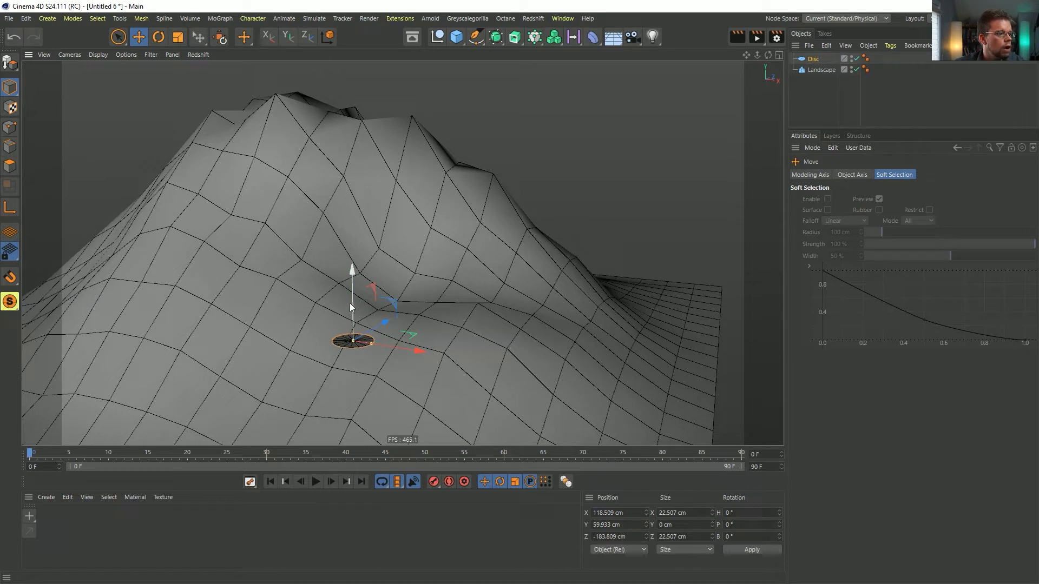
pyautogui.moveTo(355, 294); pyautogui.dragTo(359, 313)
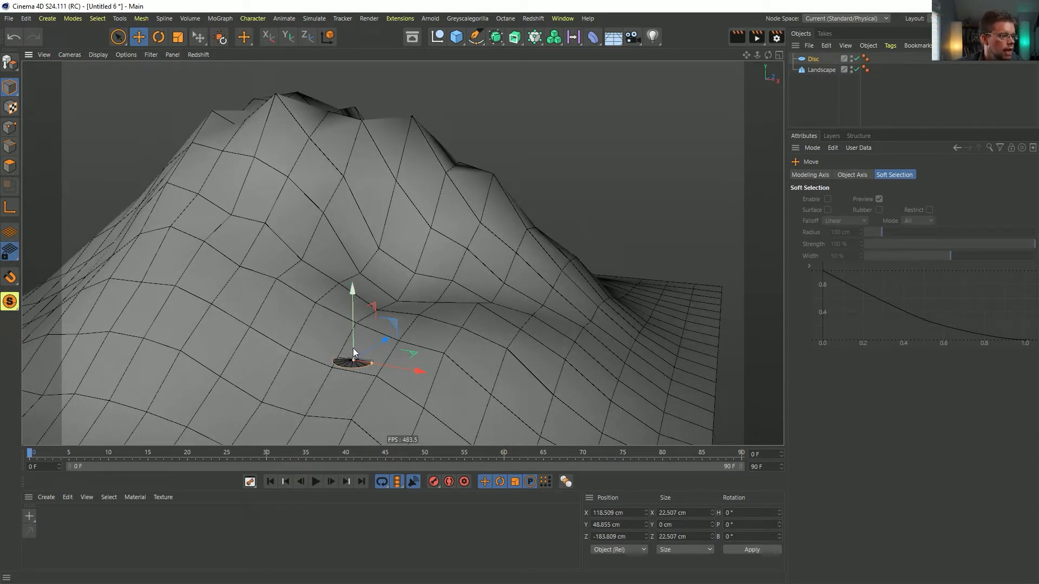
pyautogui.moveTo(353, 350); pyautogui.dragTo(350, 334)
pyautogui.moveTo(350, 354); pyautogui.dragTo(347, 309)
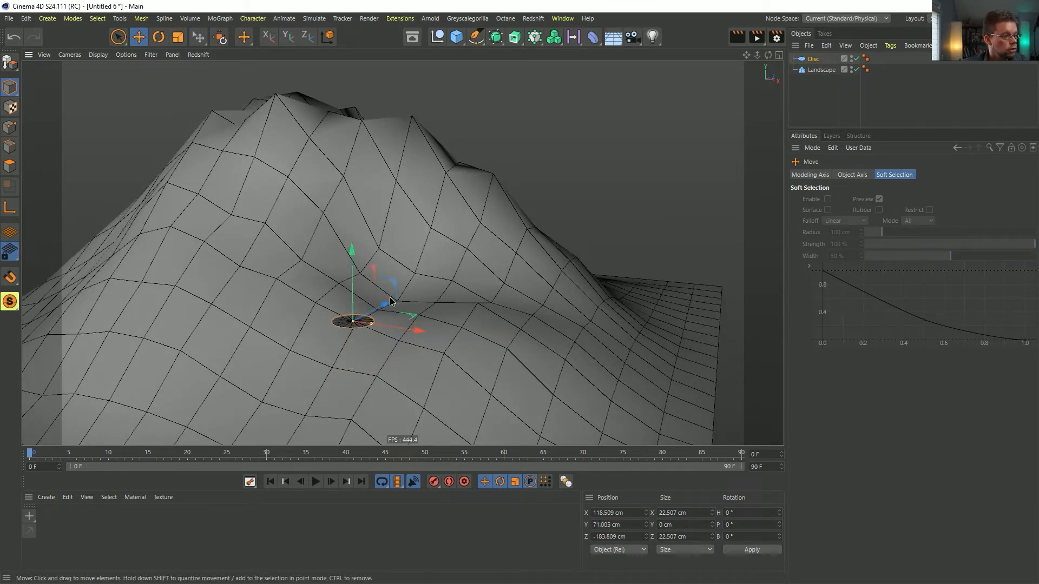
pyautogui.keyDown('alt'); pyautogui.moveTo(336, 312); pyautogui.dragTo(324, 310); pyautogui.keyUp('alt')
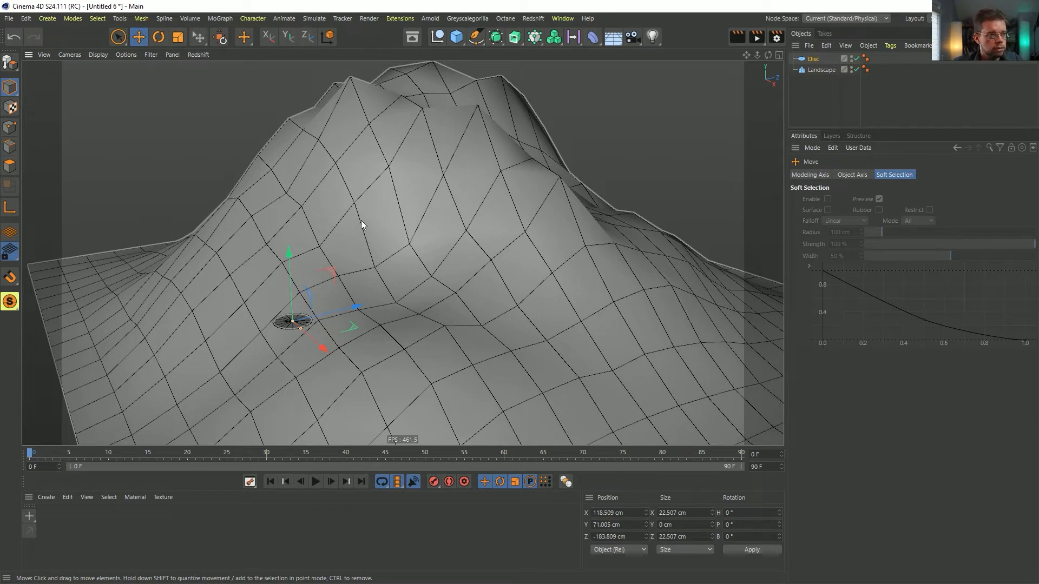
# Step: Lower the disc onto the landscape's slope and shift it along X to about X 130, Y 65 cm
pyautogui.keyDown('alt'); pyautogui.moveTo(334, 265); pyautogui.dragTo(316, 252); pyautogui.keyUp('alt')
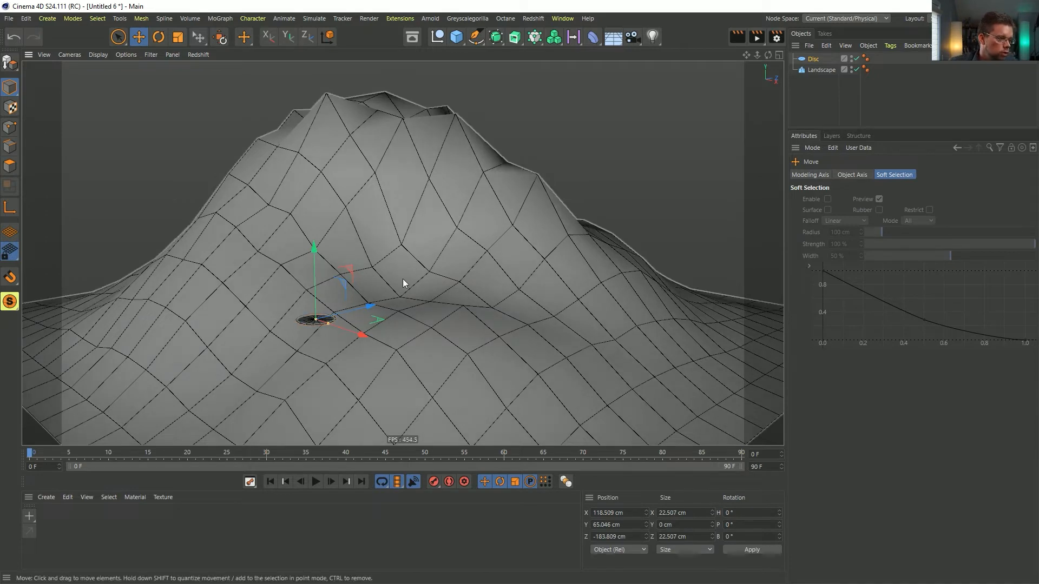
pyautogui.keyDown('alt'); pyautogui.moveTo(402, 269); pyautogui.dragTo(409, 303); pyautogui.keyUp('alt')
pyautogui.keyDown('alt'); pyautogui.moveTo(409, 303); pyautogui.dragTo(480, 247, button='middle'); pyautogui.keyUp('alt')
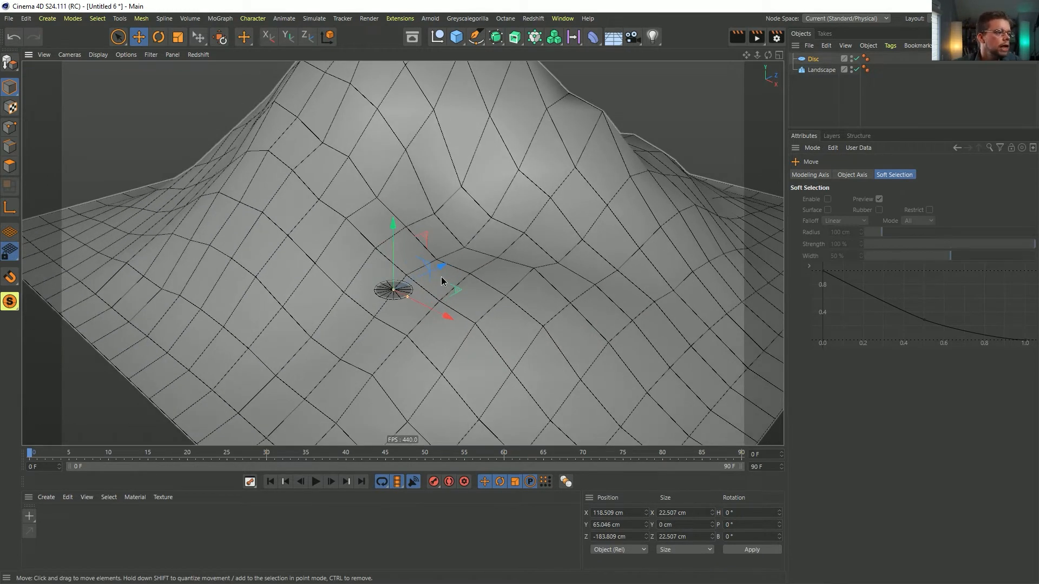
pyautogui.keyDown('alt'); pyautogui.moveTo(445, 281); pyautogui.dragTo(481, 334); pyautogui.keyUp('alt')
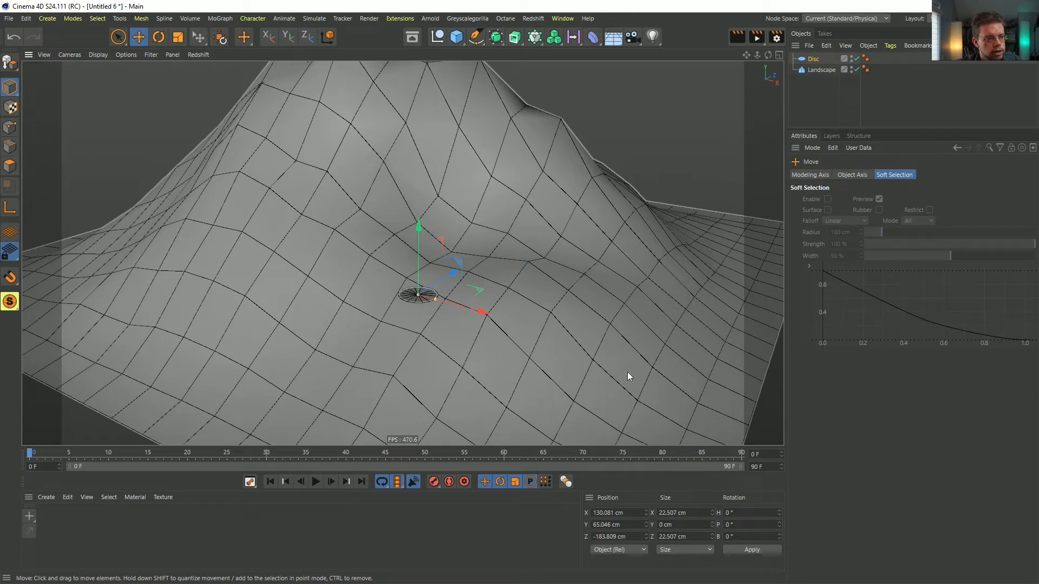
pyautogui.click(464, 311)
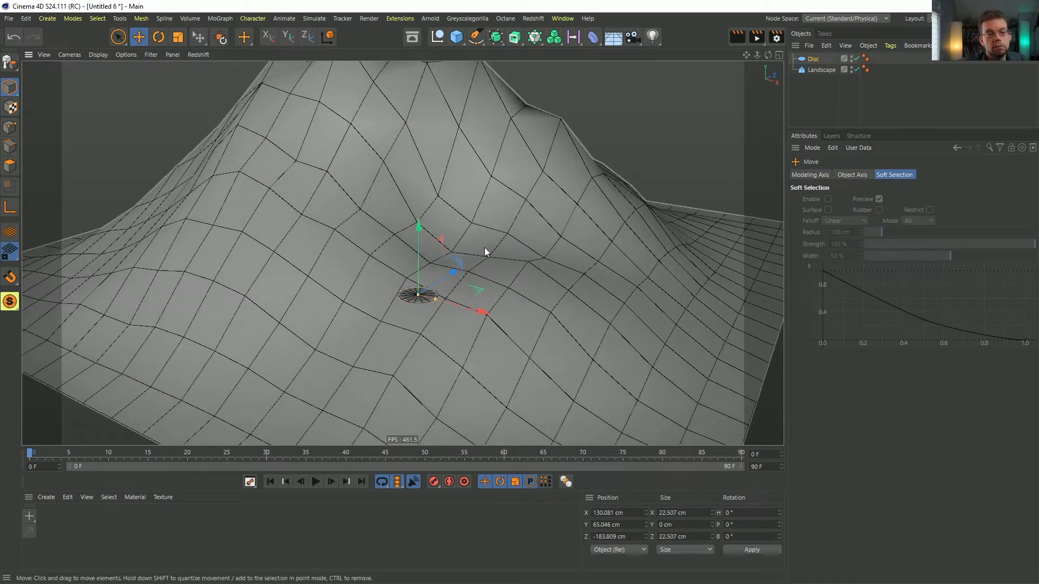
pyautogui.keyDown('alt'); pyautogui.moveTo(475, 247); pyautogui.dragTo(546, 259); pyautogui.keyUp('alt')
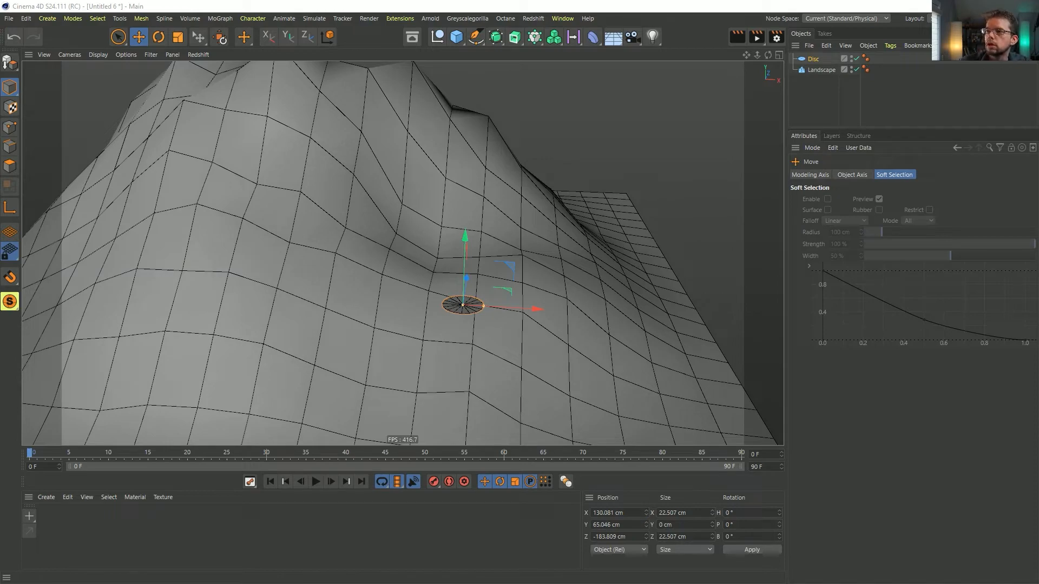
# Step: Switch to the browser to view the Instagram video of sheep in fast motion, then return to Cinema 4D
pyautogui.moveTo(422, 54); pyautogui.dragTo(460, 37)
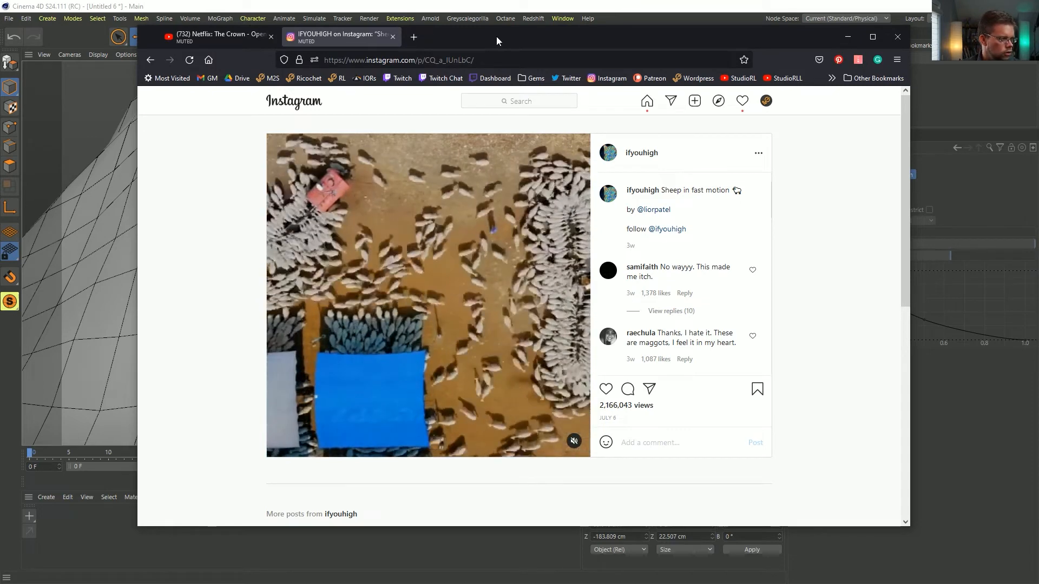
pyautogui.moveTo(496, 37); pyautogui.dragTo(1038, 137)
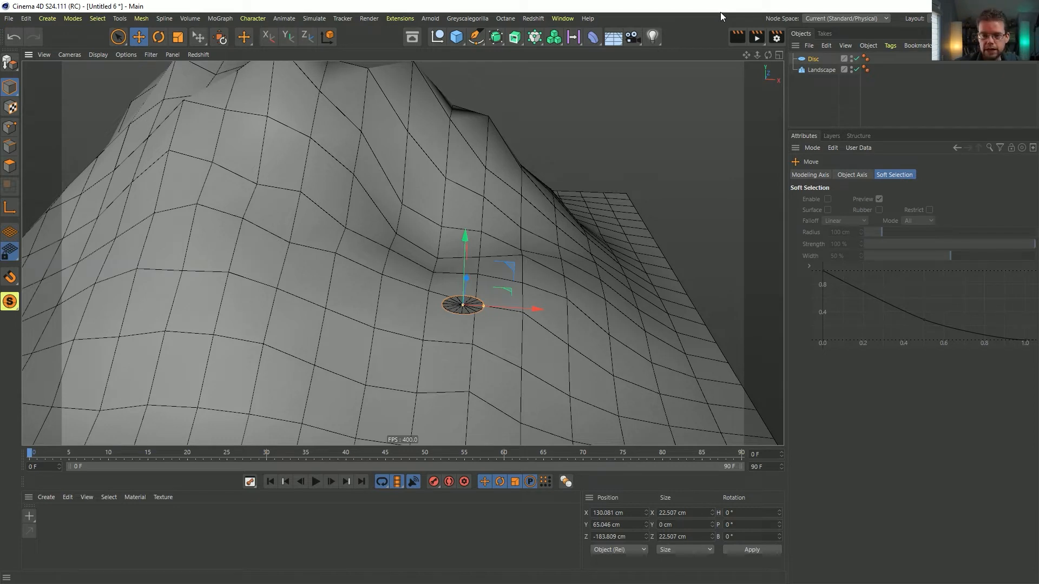
# Step: Start a new scene and add a Floor and a Cube
pyautogui.hotkey('ctrl', 'n')
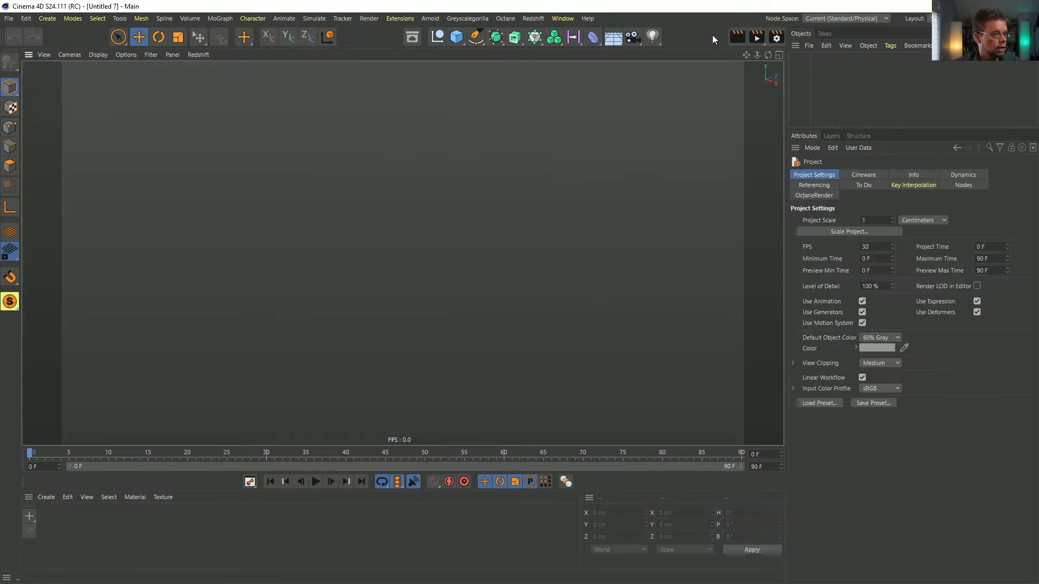
pyautogui.click(613, 37)
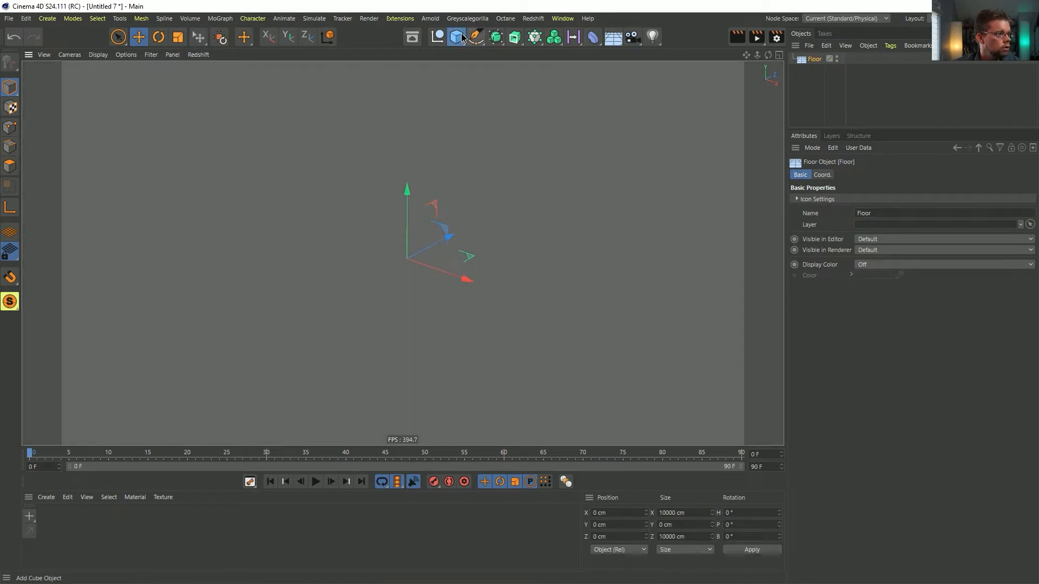
pyautogui.click(463, 41)
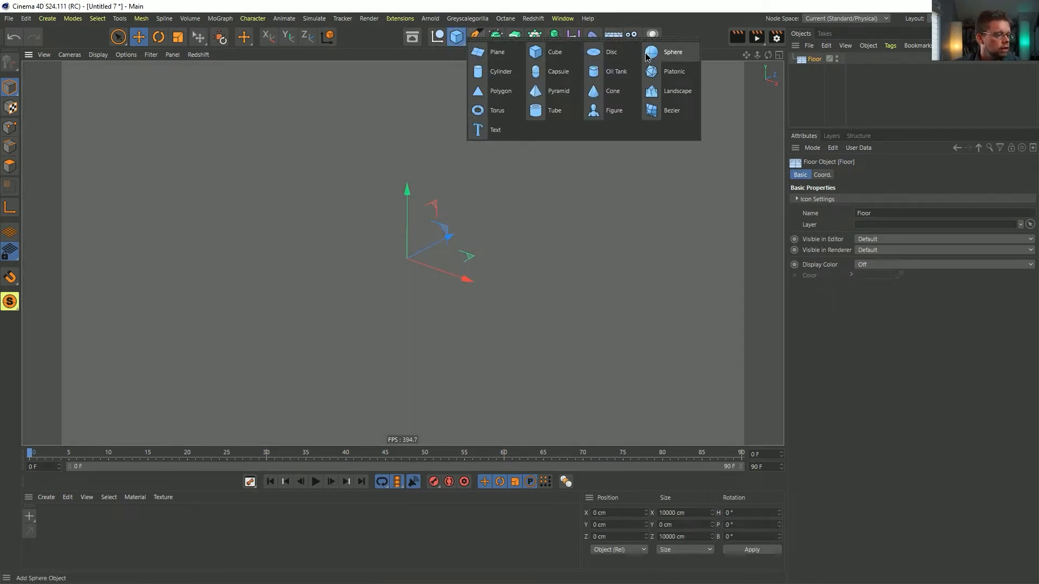
pyautogui.click(556, 53)
# Step: Set the cube's size to 20 cm in X, Y and Z and its Y position to 10 cm
pyautogui.click(838, 200)
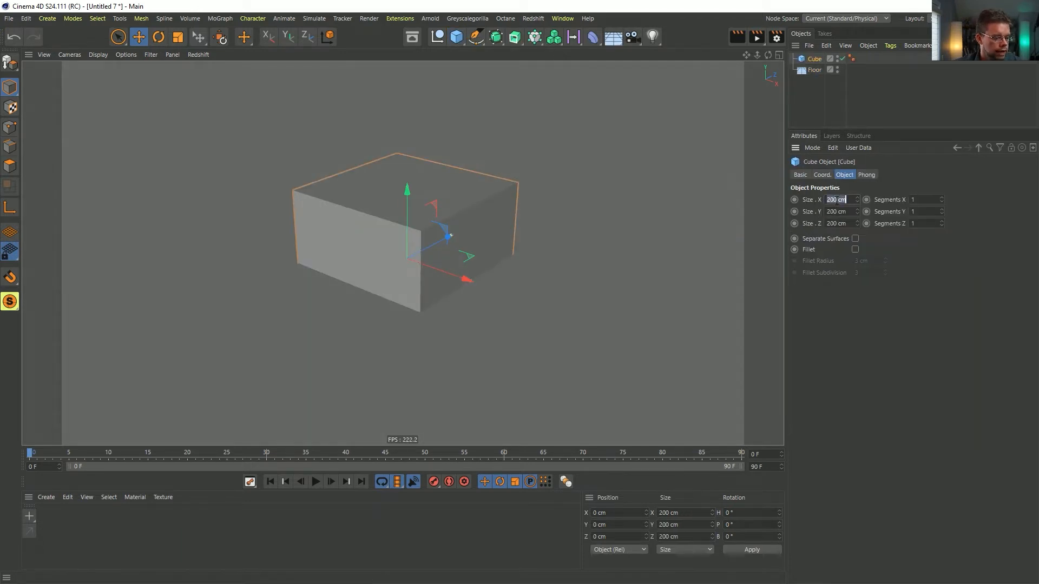
pyautogui.write('20')
pyautogui.press('Return')
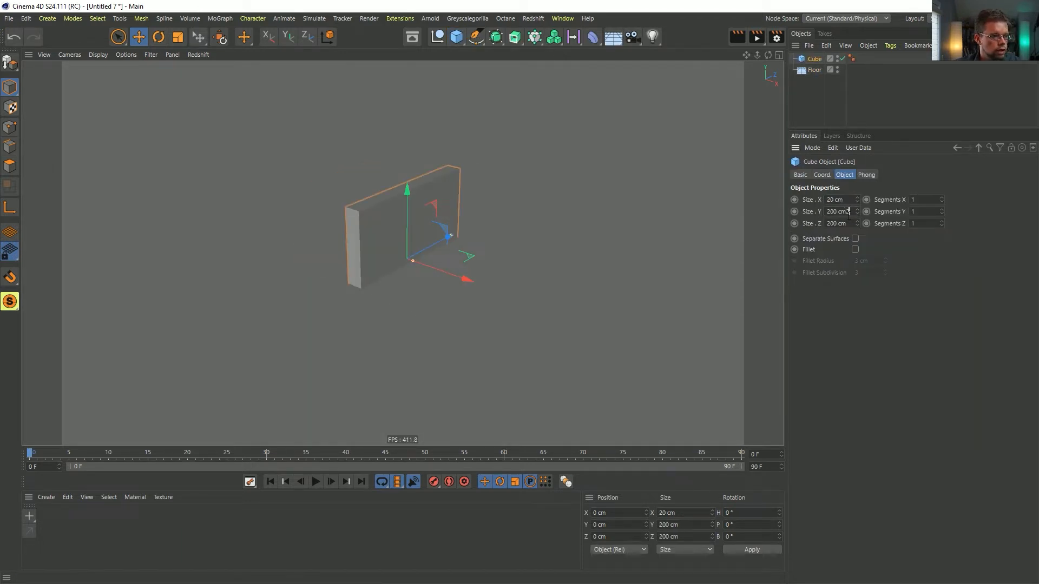
pyautogui.click(848, 212)
pyautogui.write('20')
pyautogui.press('Tab')
pyautogui.write('20')
pyautogui.press('Return')
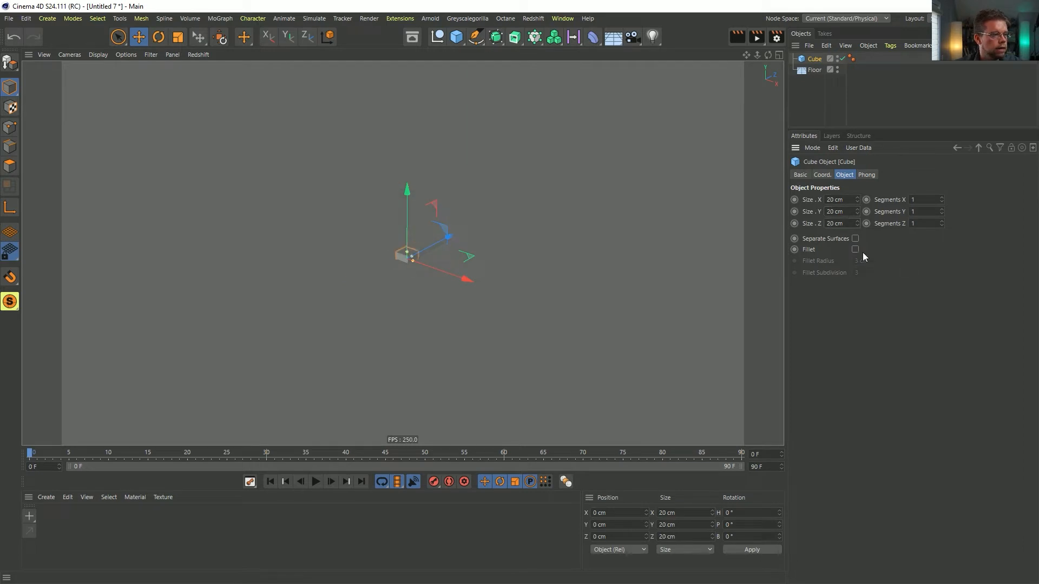
pyautogui.click(609, 525)
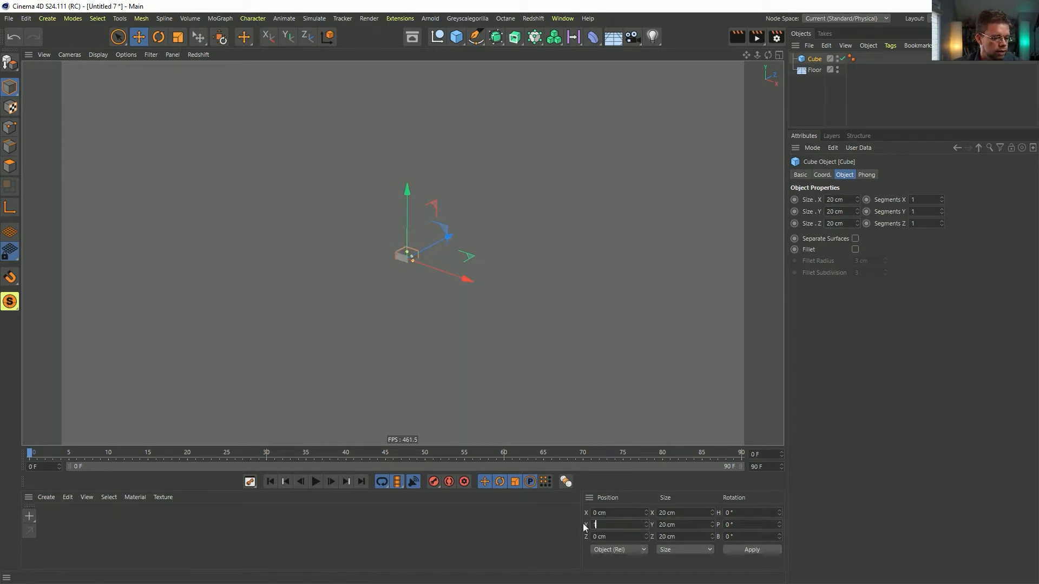
pyautogui.write('10')
pyautogui.press('Return')
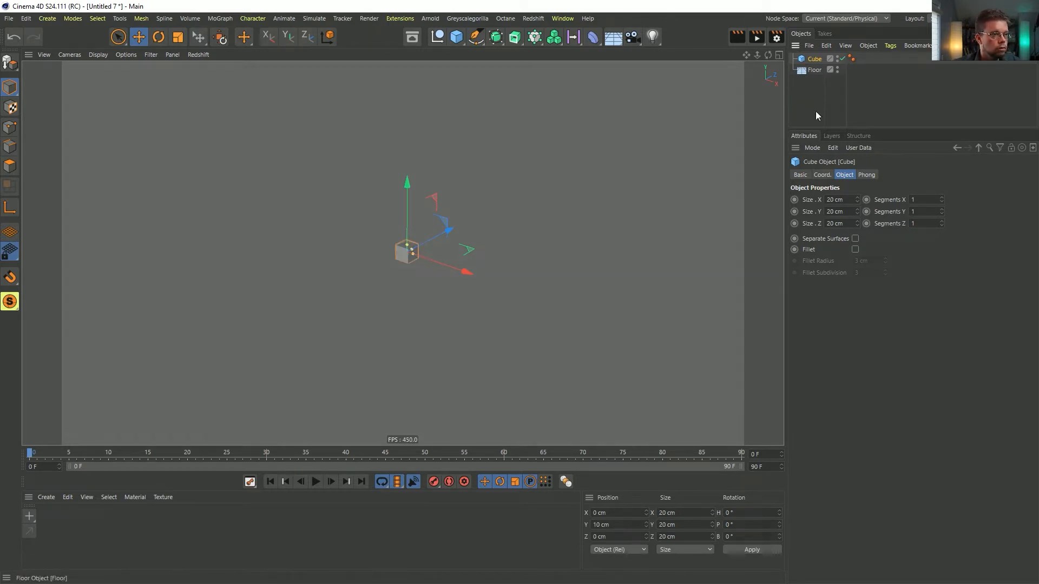
# Step: Turn on the cube's display color in white and enable ambient occlusion in the viewport
pyautogui.click(802, 176)
pyautogui.click(877, 265)
pyautogui.click(882, 302)
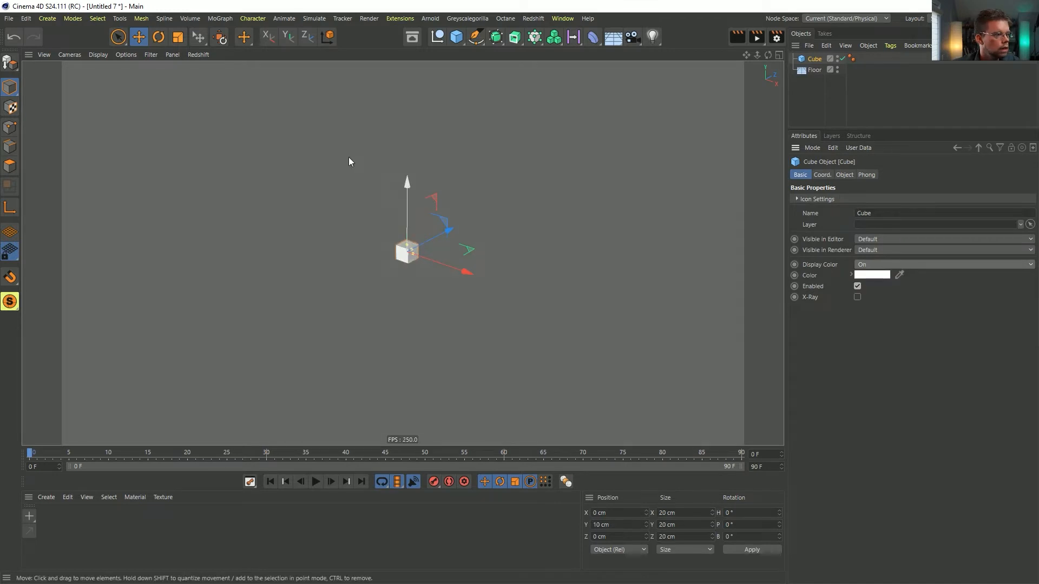
pyautogui.click(121, 54)
pyautogui.click(177, 210)
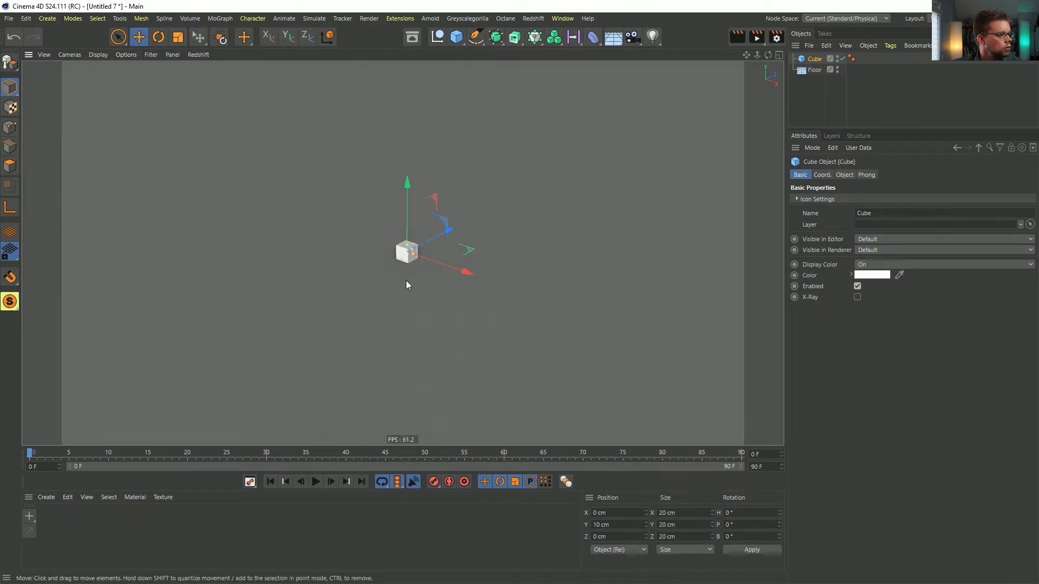
pyautogui.scroll(5, 428, 259)
pyautogui.scroll(-5, 434, 271)
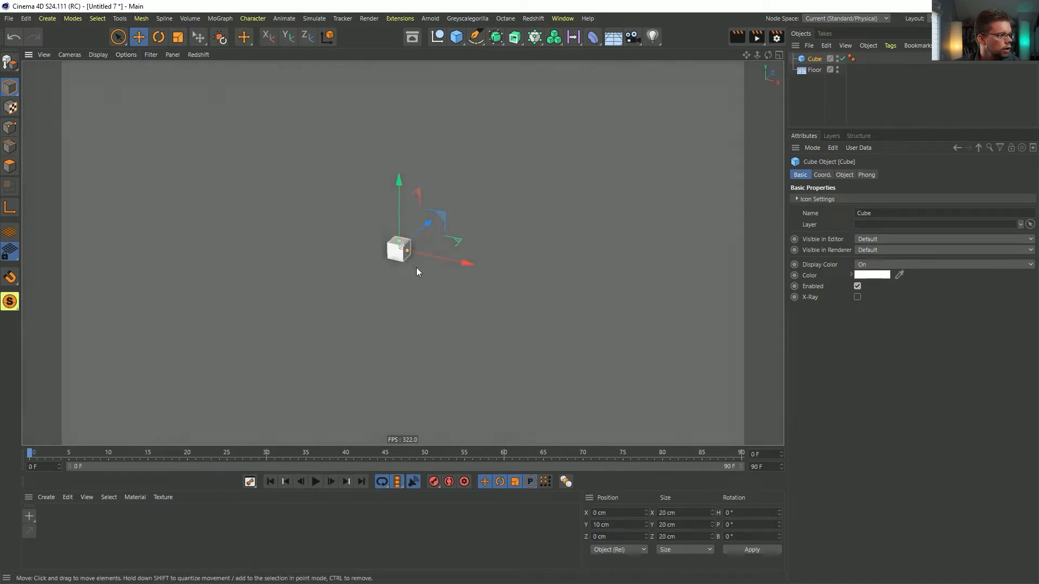
# Step: Add a Light, move it to about Y 146, Z 158 cm and set its shadow to Shadow Maps (Soft)
pyautogui.click(653, 37)
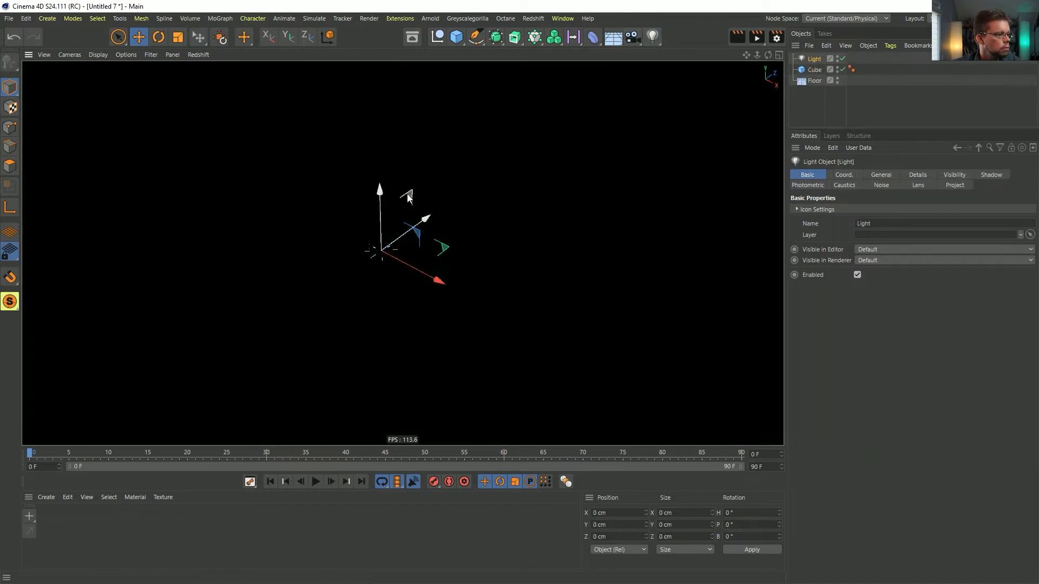
pyautogui.keyDown('ctrl'); pyautogui.moveTo(381, 247); pyautogui.dragTo(478, 197); pyautogui.keyUp('ctrl')
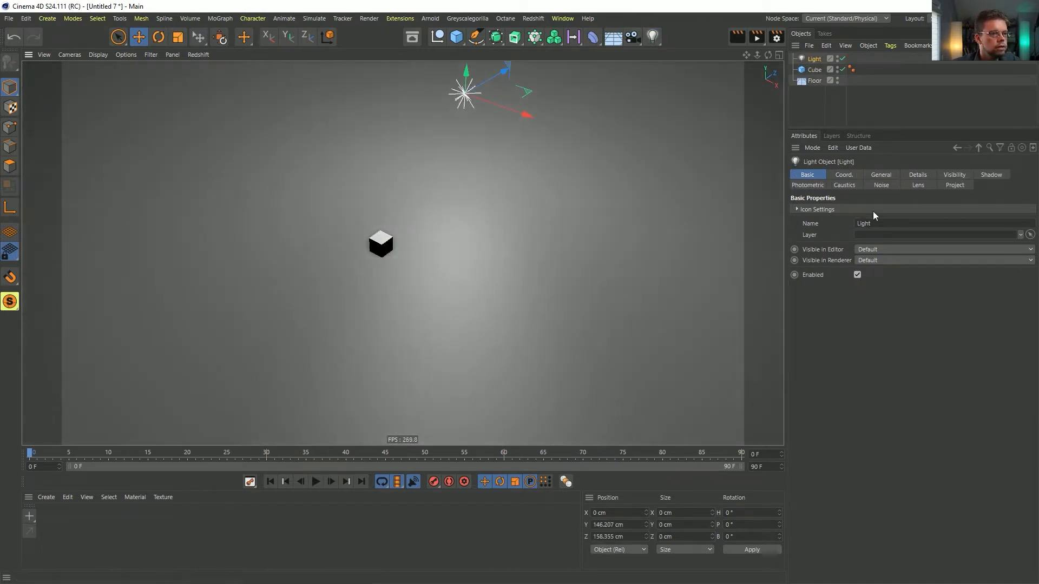
pyautogui.click(891, 176)
pyautogui.click(891, 319)
pyautogui.click(898, 341)
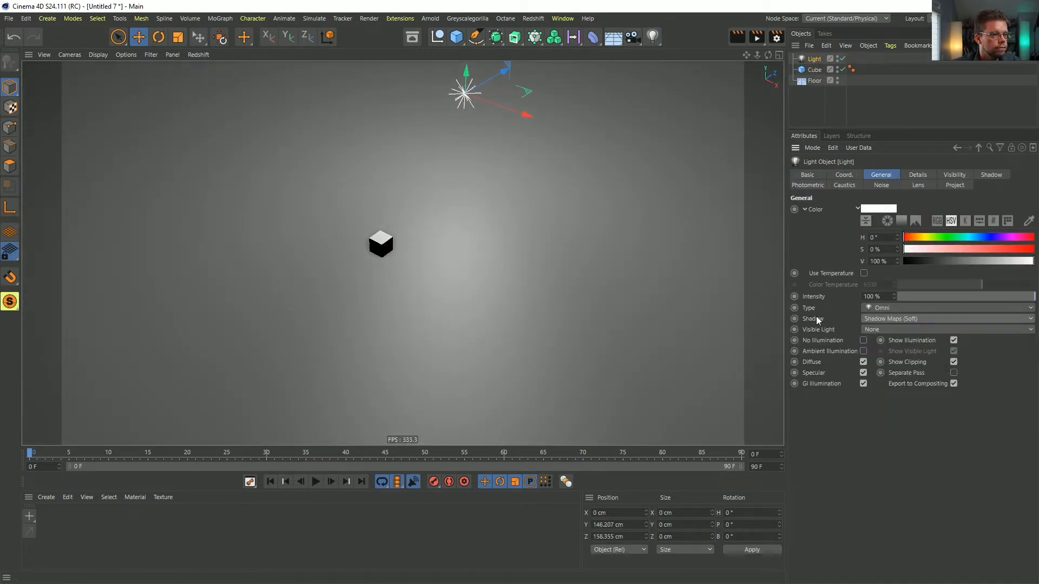
# Step: Display shadows in the viewport and raise the light higher above the floor
pyautogui.click(130, 55)
pyautogui.click(157, 175)
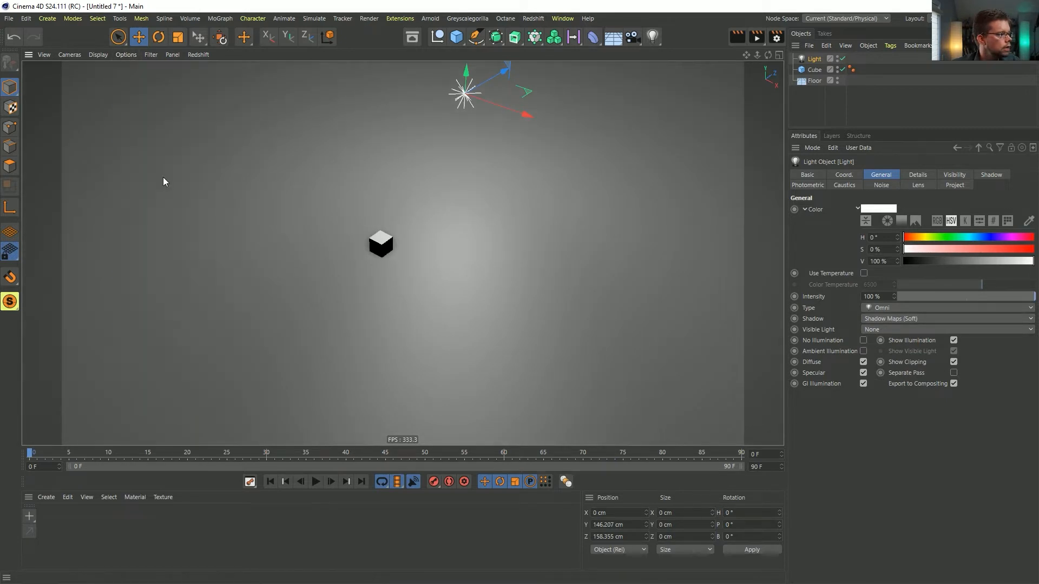
pyautogui.keyDown('alt'); pyautogui.moveTo(427, 207); pyautogui.dragTo(455, 213); pyautogui.keyUp('alt')
pyautogui.moveTo(463, 73); pyautogui.dragTo(463, 5)
pyautogui.moveTo(463, 164)
pyautogui.keyDown('alt'); pyautogui.mouseDown()
pyautogui.moveTo(325, 245)
pyautogui.moveTo(167, 228)
pyautogui.moveTo(466, 228)
pyautogui.moveTo(399, 241)
pyautogui.moveTo(388, 260)
pyautogui.mouseUp(); pyautogui.keyUp('alt')
# Step: Rename the cube as Lead Sheep
pyautogui.click(814, 69)
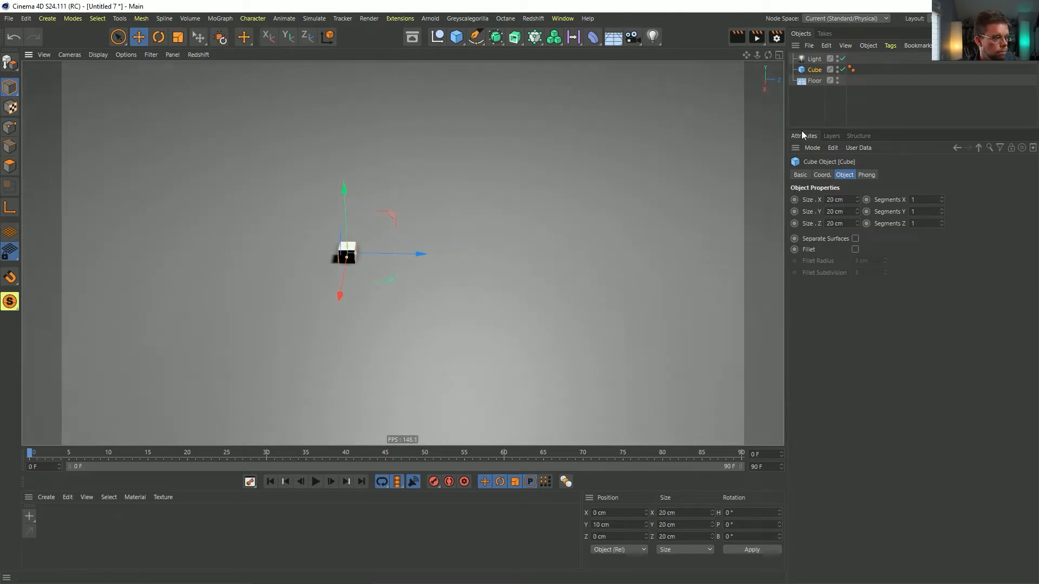
pyautogui.doubleClick(816, 70)
pyautogui.write('Lead')
pyautogui.press('Return')
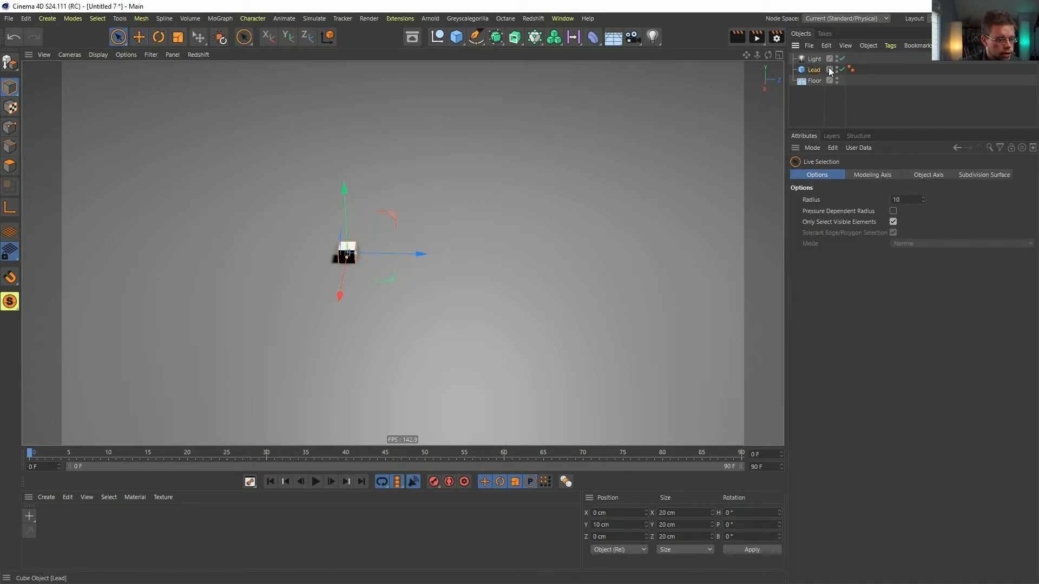
pyautogui.doubleClick(820, 70)
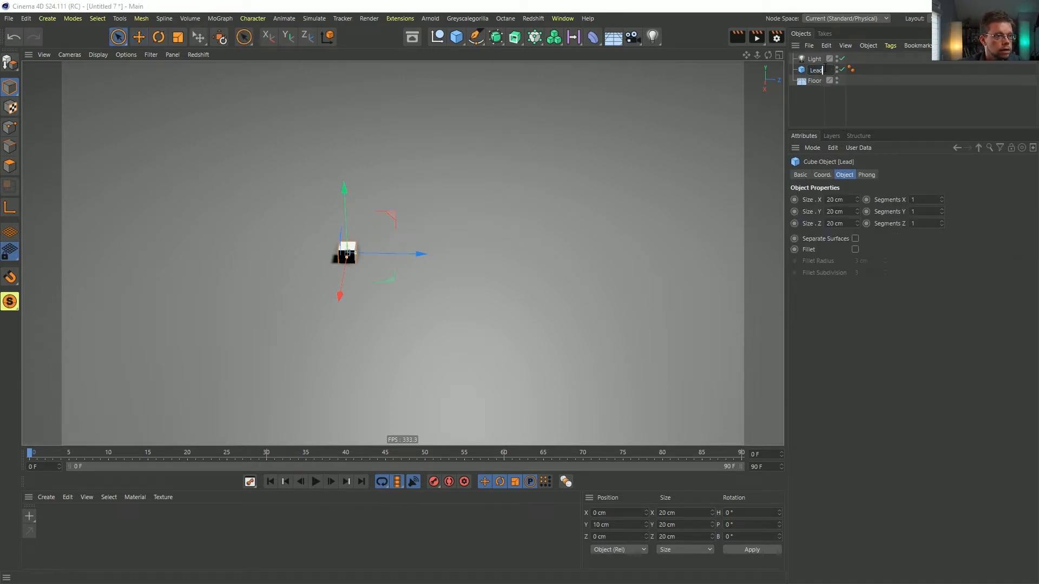
pyautogui.write('Sheep')
pyautogui.press('Return')
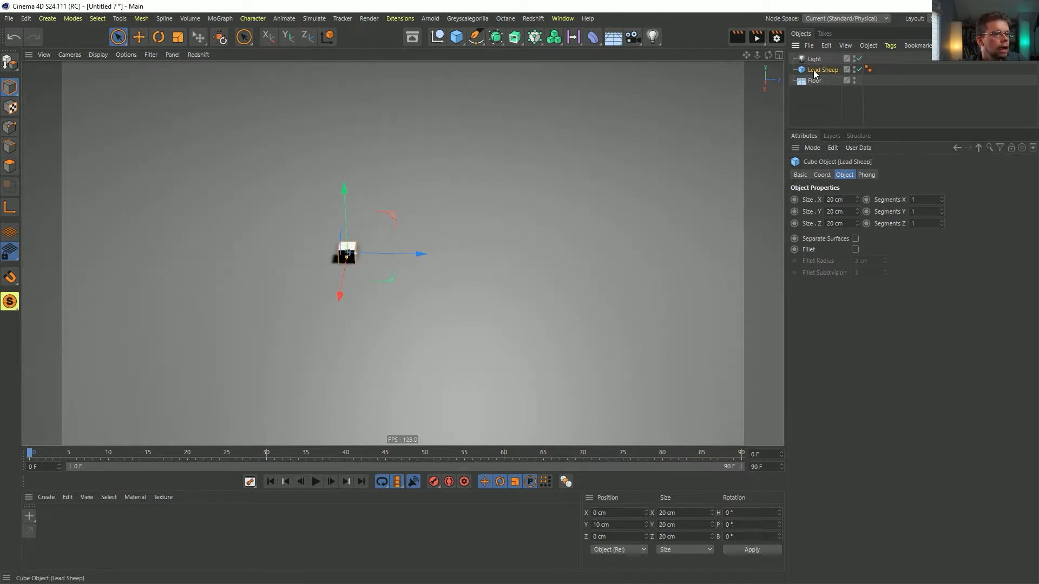
# Step: Apply the Rigid Body simulation tag to the Lead Sheep cube and the Floor together
pyautogui.rightClick(814, 70)
pyautogui.press('Escape')
pyautogui.keyDown('ctrl'); pyautogui.click(817, 79); pyautogui.keyUp('ctrl')
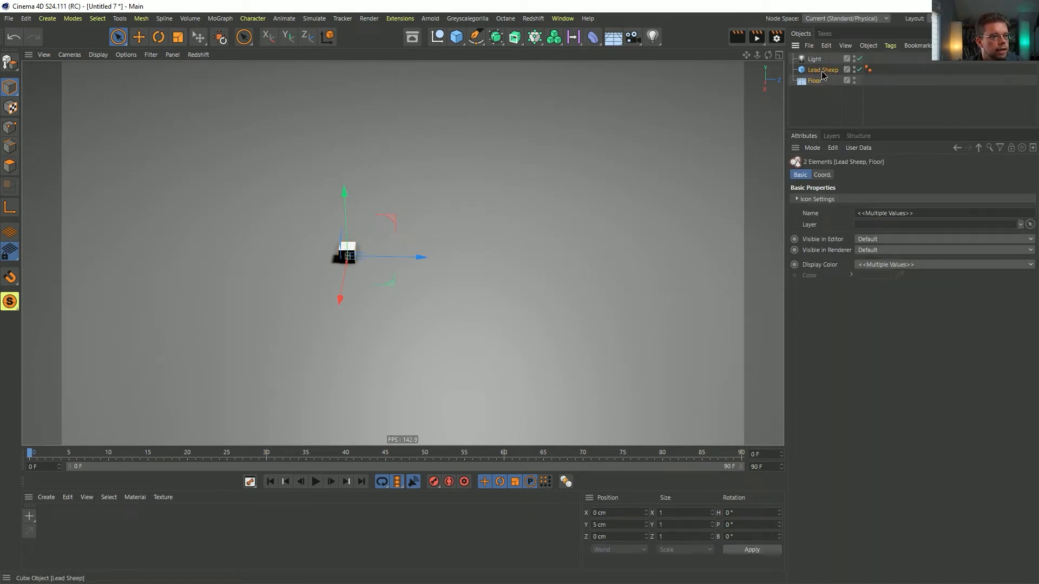
pyautogui.rightClick(823, 74)
pyautogui.moveTo(885, 169)
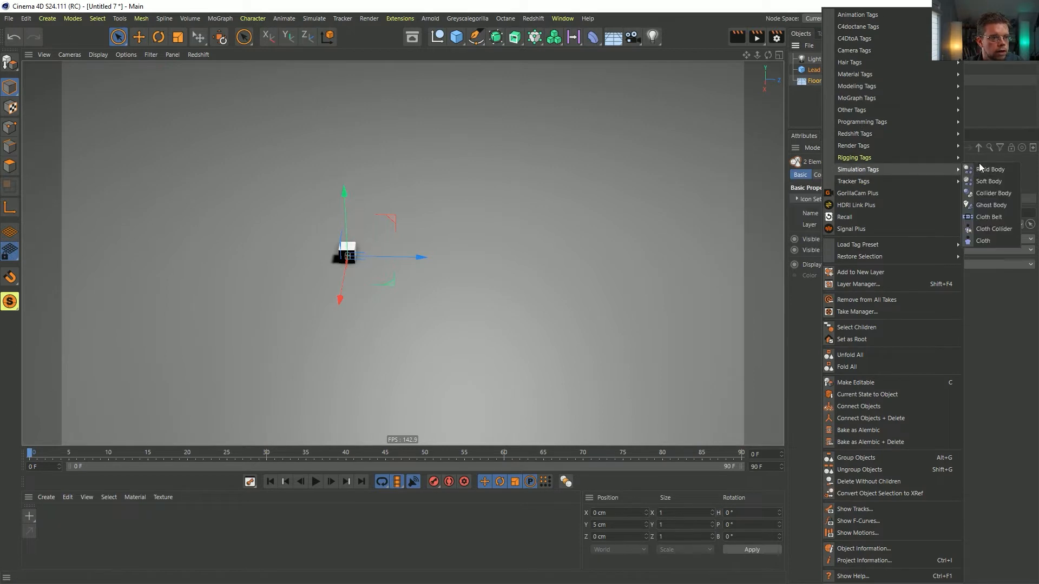
pyautogui.click(1001, 173)
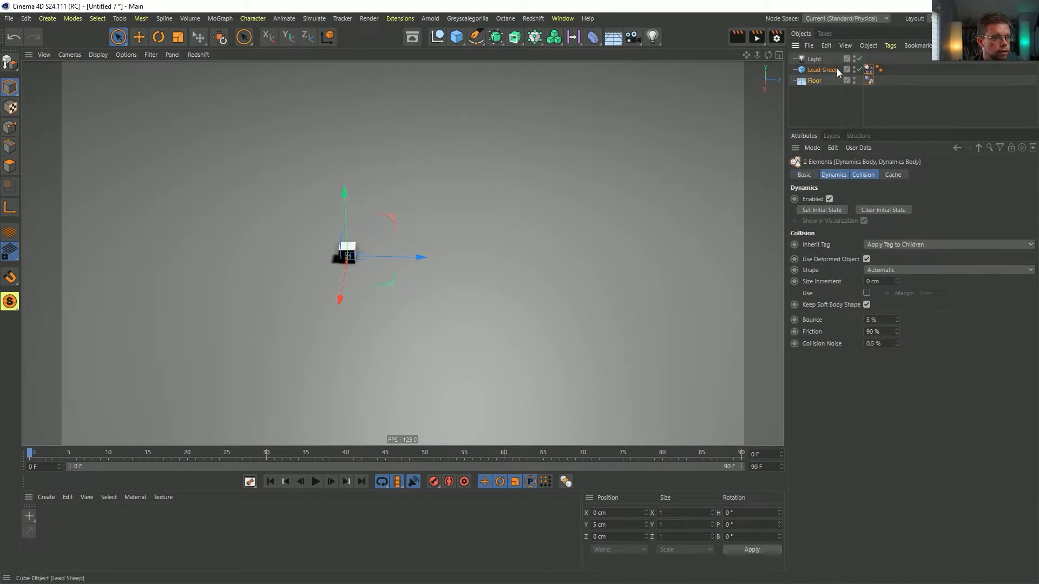
# Step: Set linear and angular damping to 90 % in the Lead Sheep's Dynamics Body tag
pyautogui.click(869, 69)
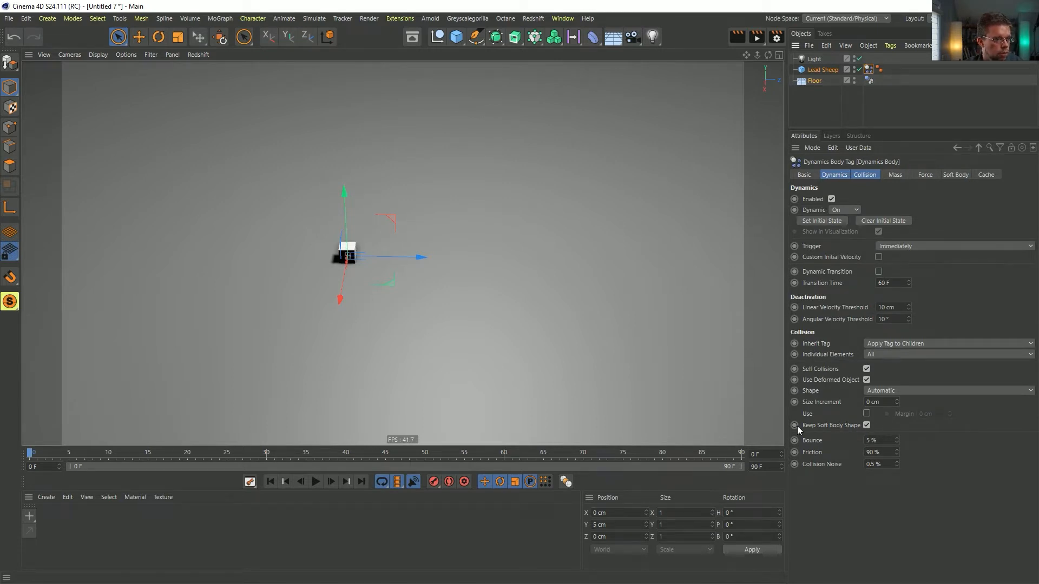
pyautogui.click(882, 453)
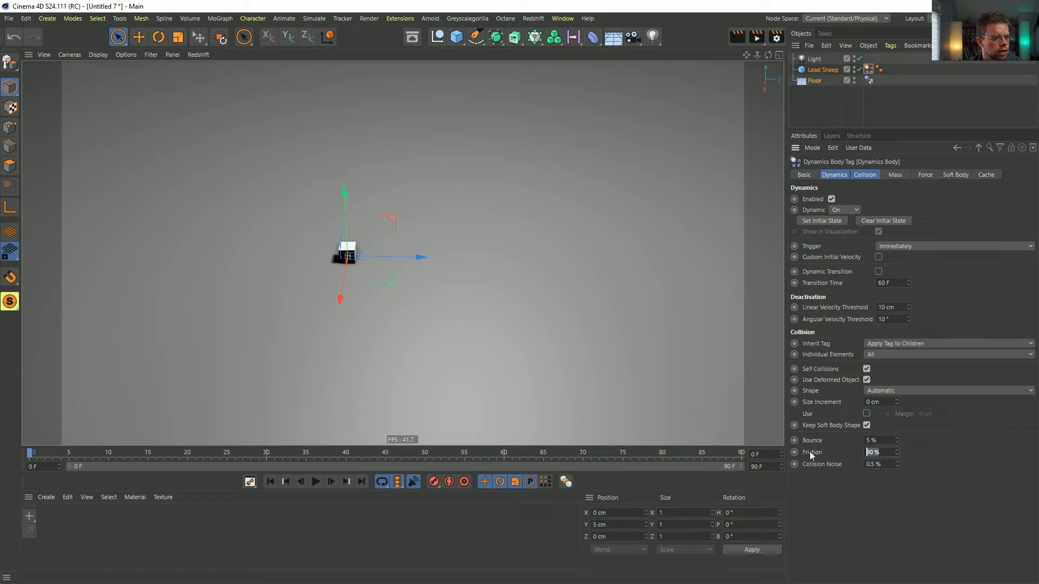
pyautogui.click(925, 175)
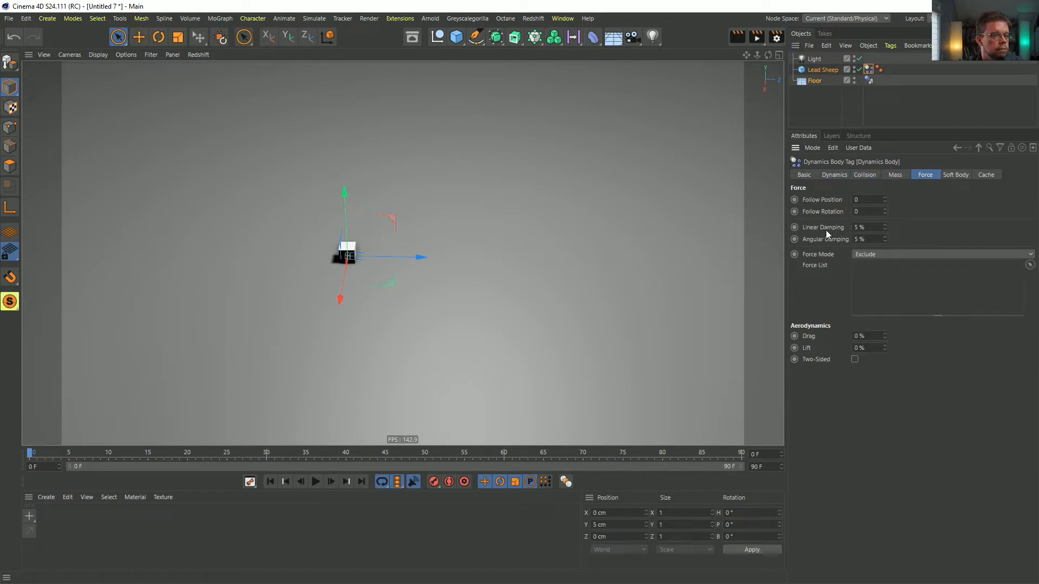
pyautogui.click(859, 228)
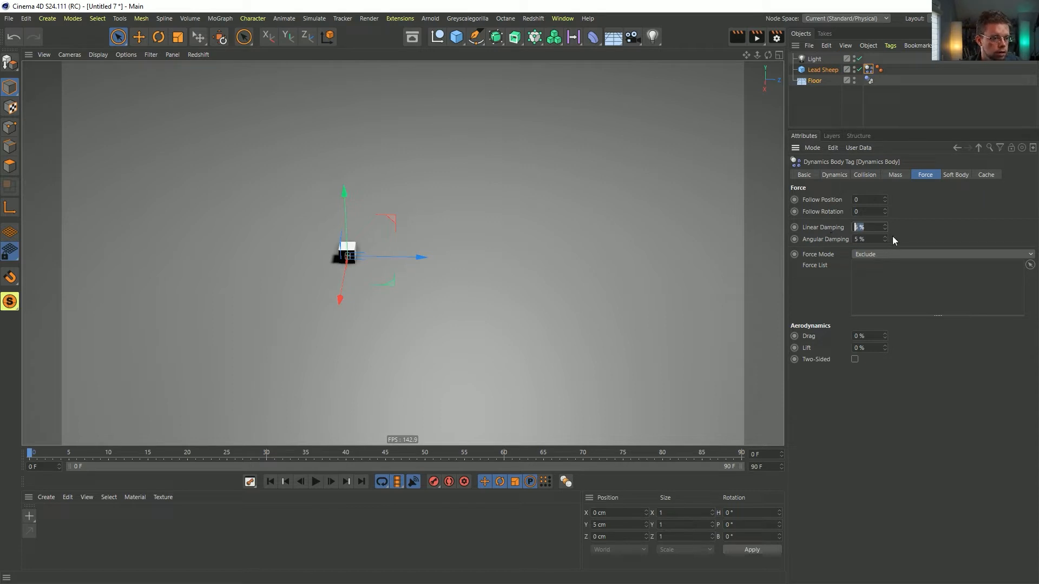
pyautogui.write('90')
pyautogui.press('Return')
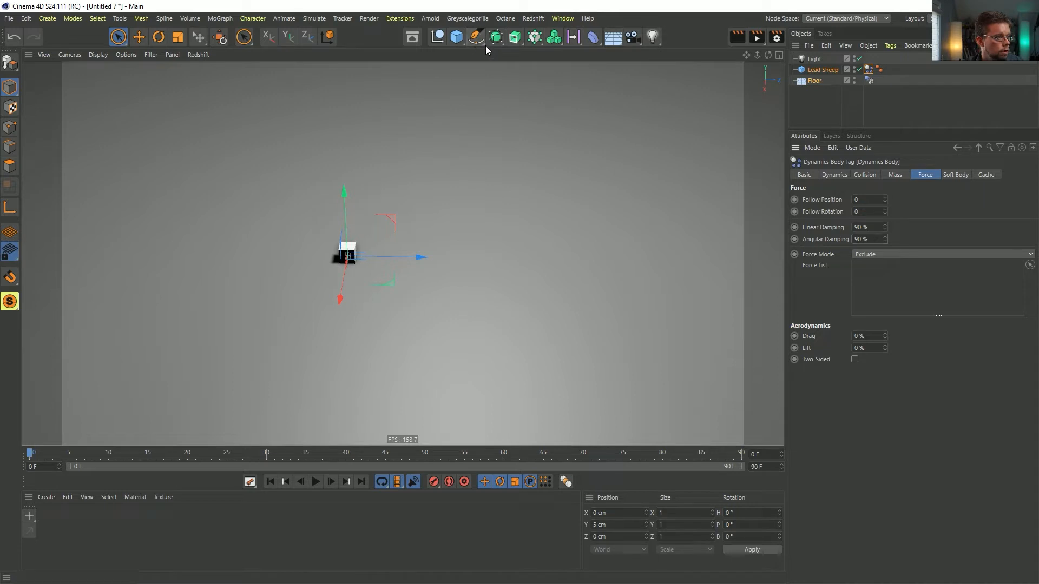
# Step: Add a Wind force object and make it a child of the Lead Sheep cube
pyautogui.click(318, 19)
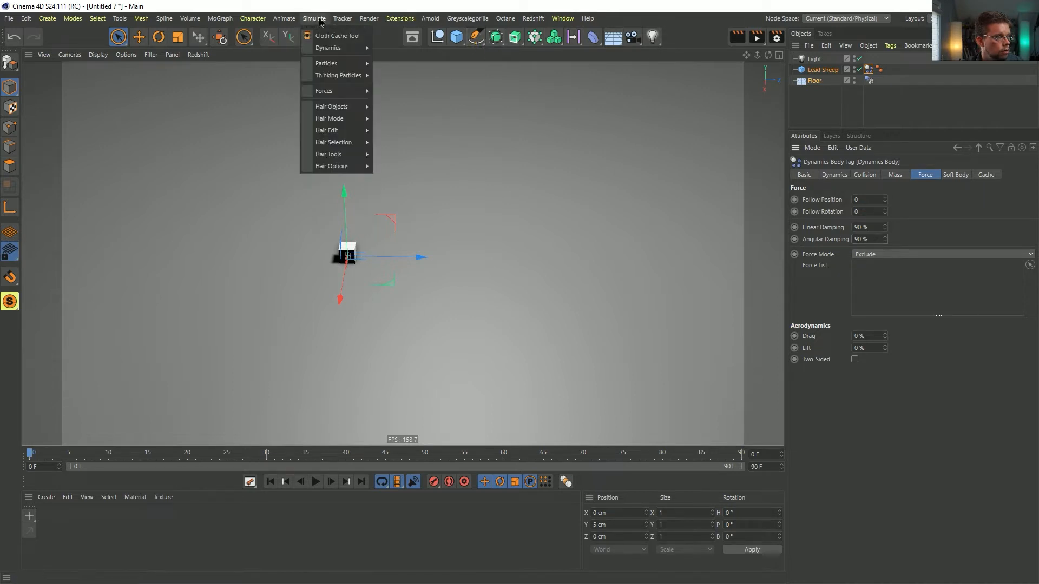
pyautogui.moveTo(327, 65)
pyautogui.moveTo(329, 92)
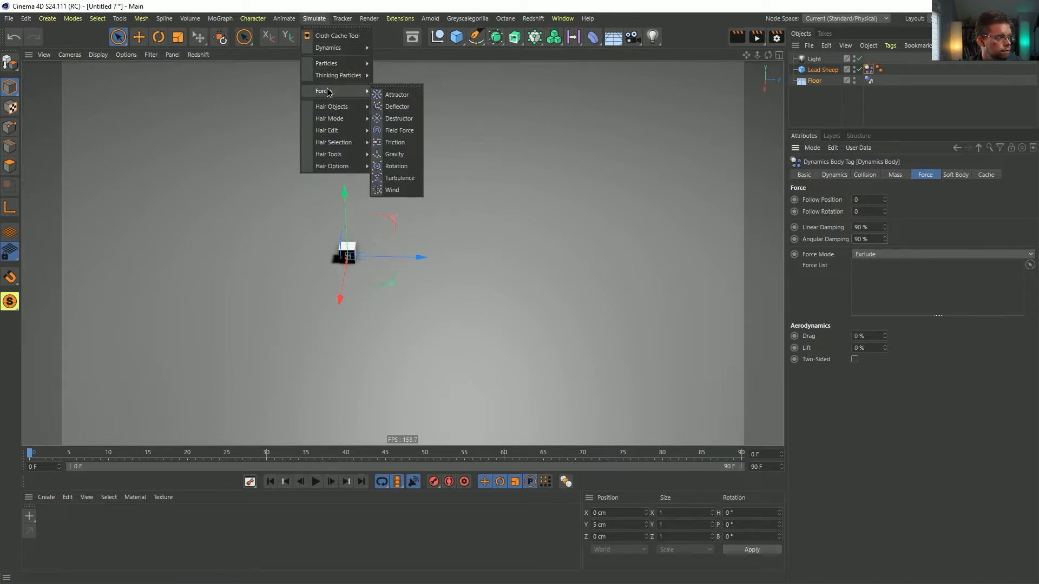
pyautogui.click(392, 189)
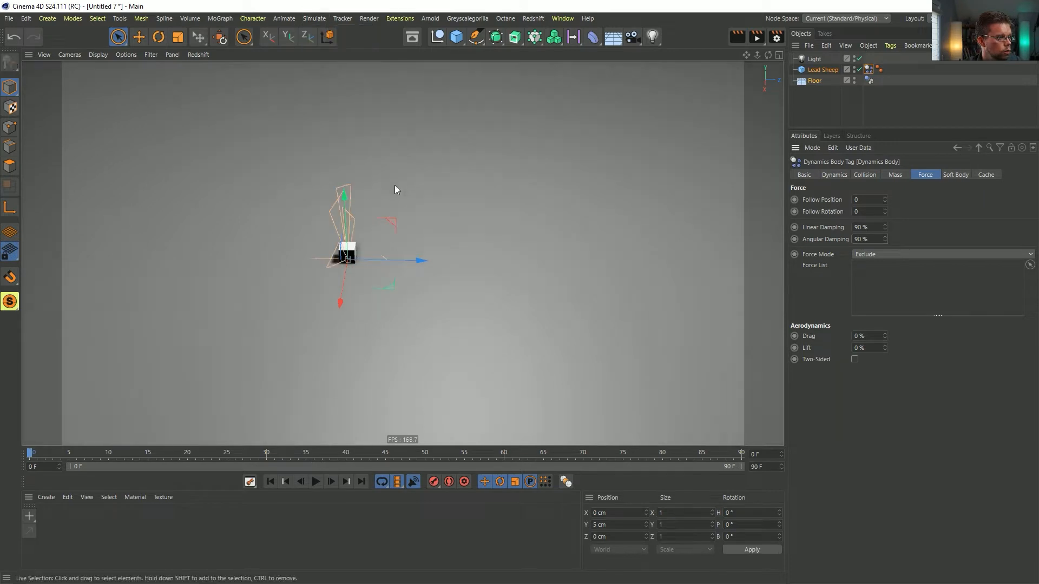
pyautogui.moveTo(817, 58); pyautogui.dragTo(826, 80)
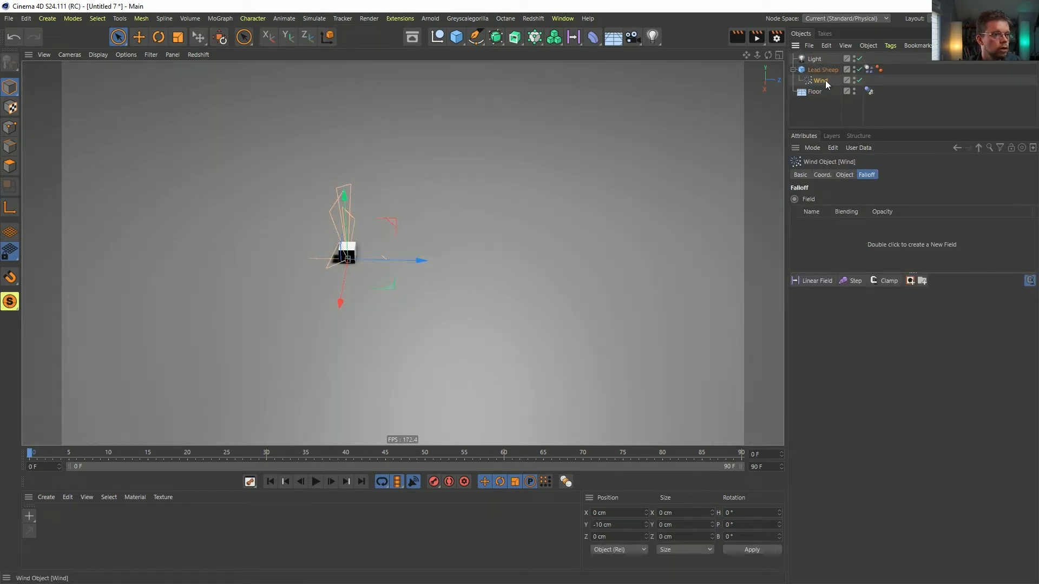
# Step: Set the Lead Sheep's Dynamics Body force mode to Include and add the Wind object to its force list
pyautogui.click(825, 73)
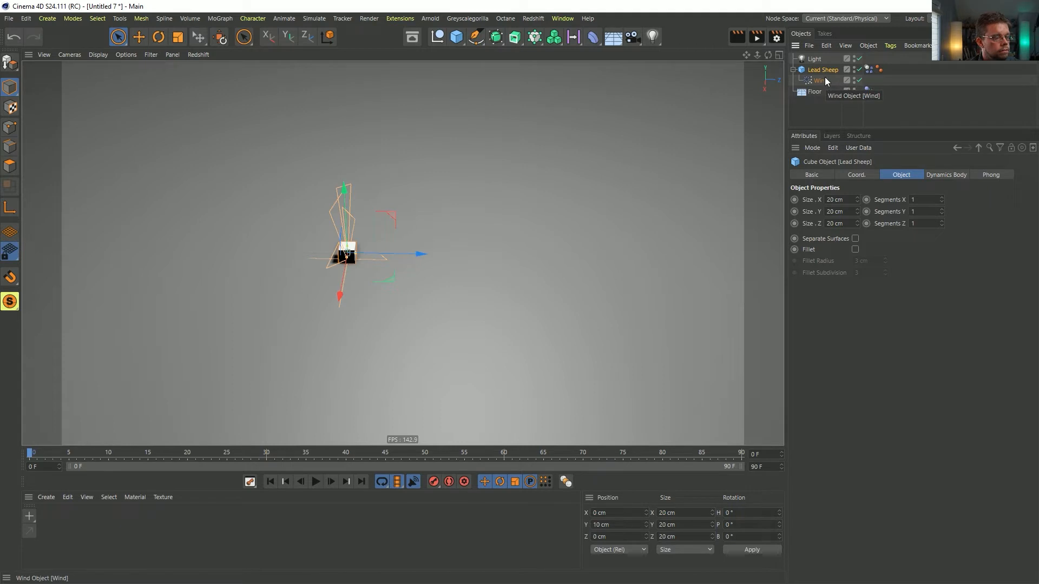
pyautogui.click(868, 70)
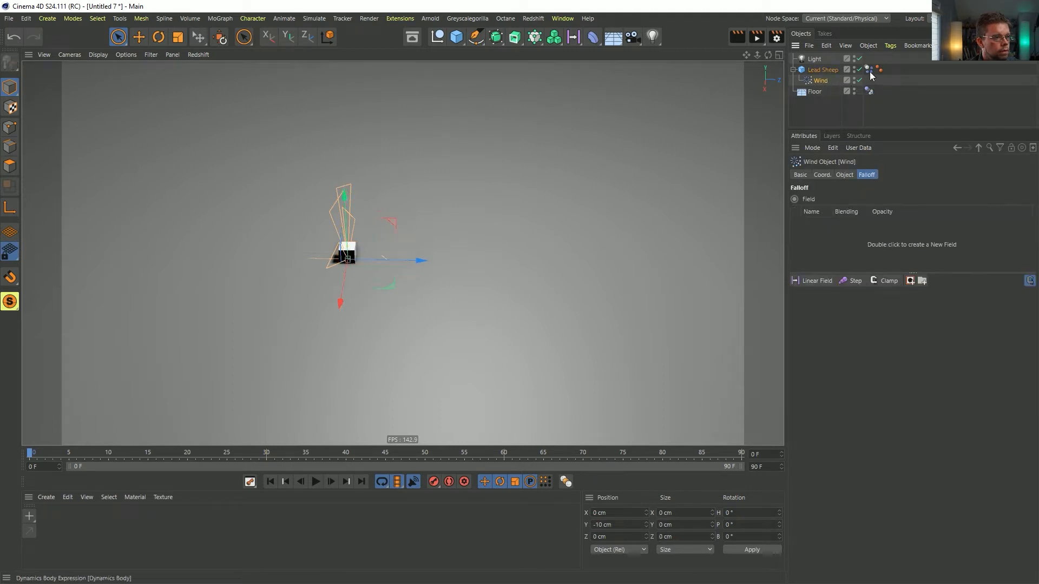
pyautogui.click(900, 254)
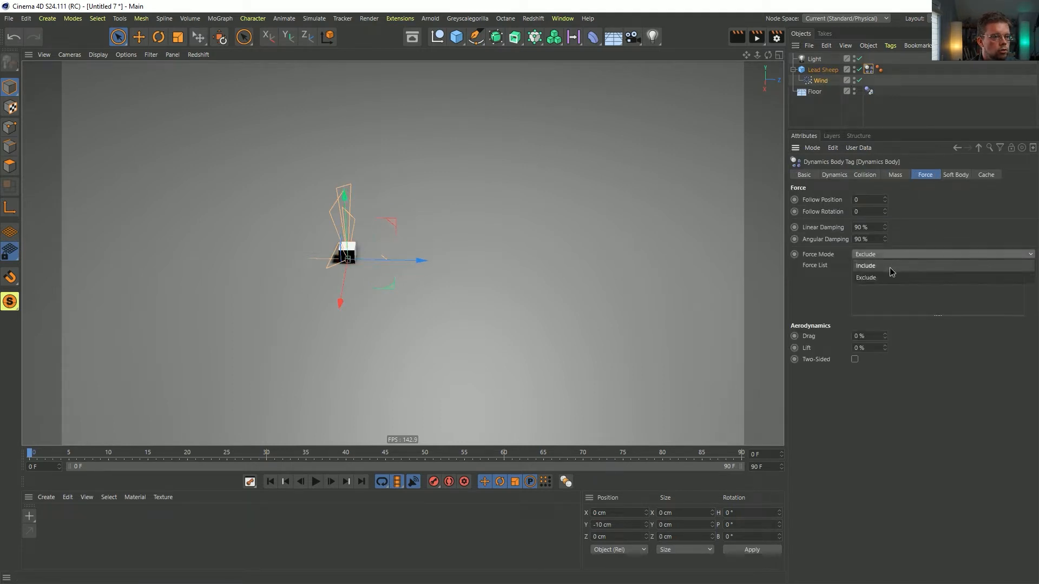
pyautogui.click(882, 269)
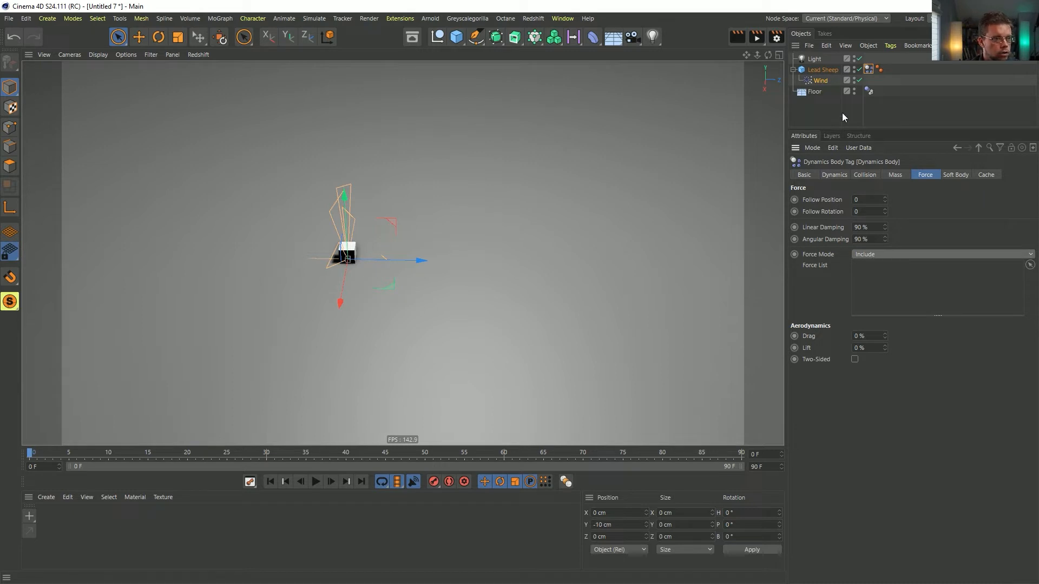
pyautogui.moveTo(821, 80); pyautogui.dragTo(882, 285)
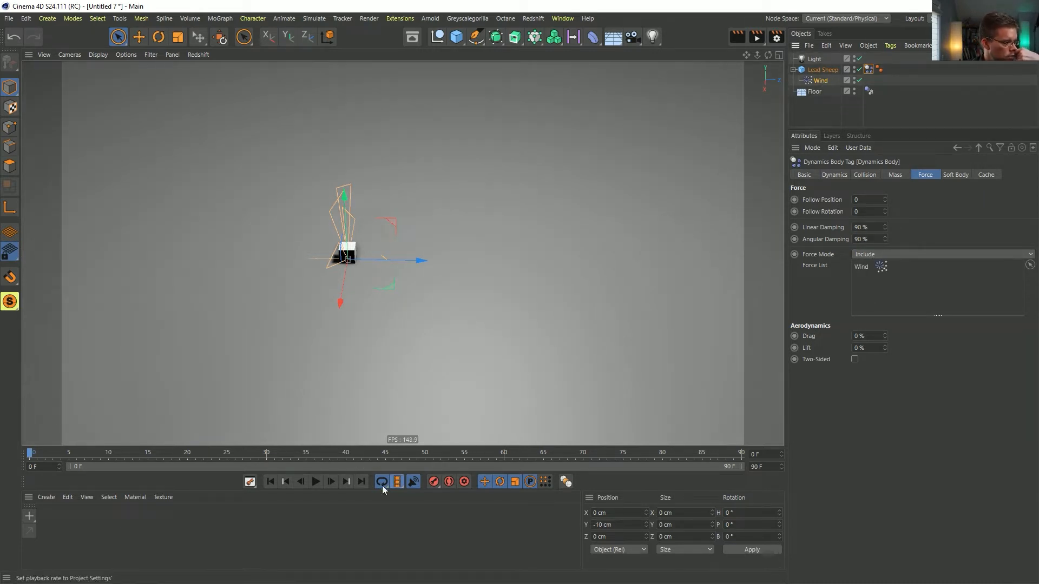
# Step: Play the simulation and extend the project end to frame 999
pyautogui.click(315, 481)
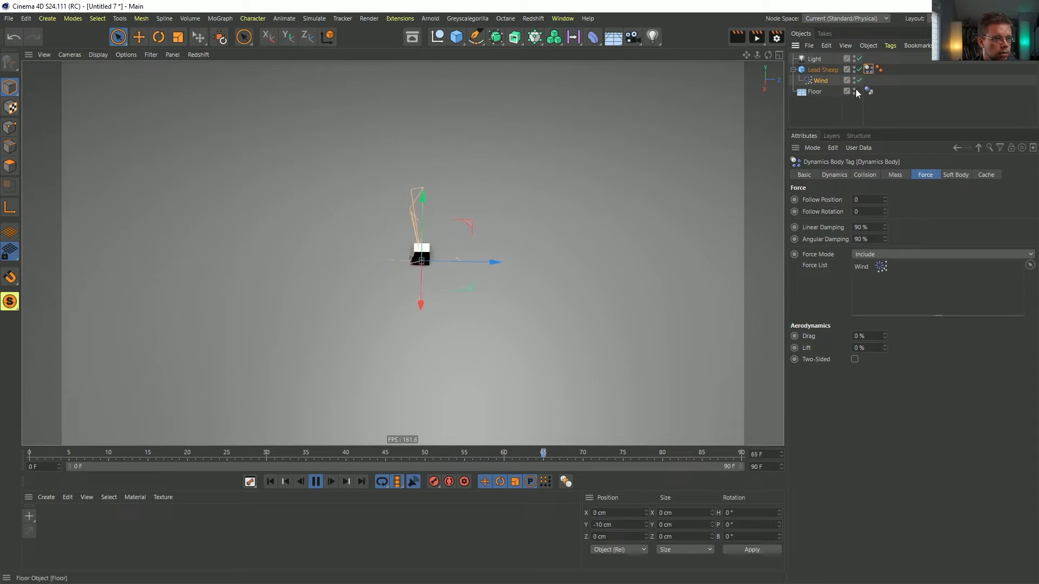
pyautogui.doubleClick(757, 466)
pyautogui.write('9')
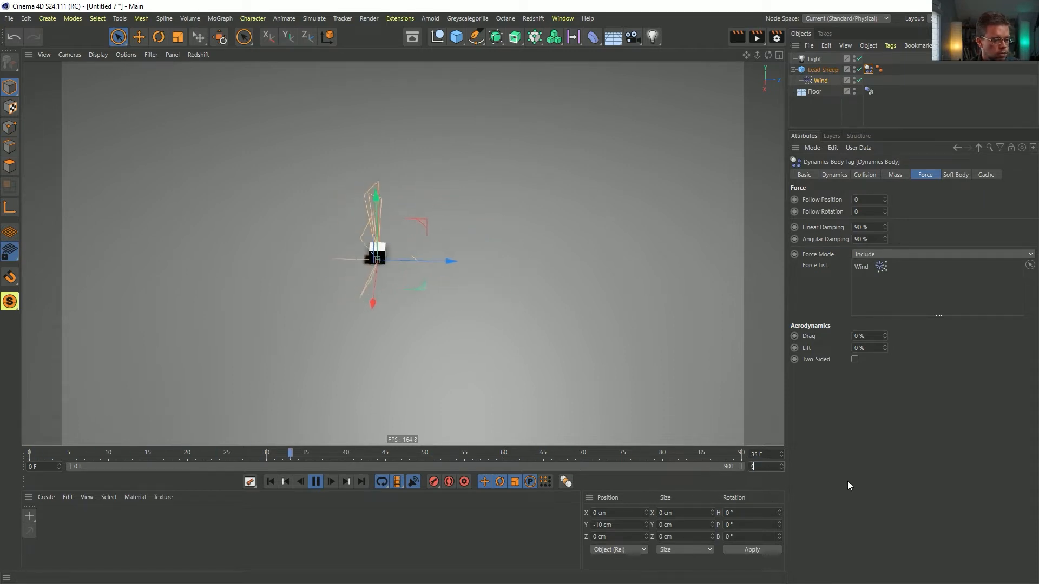
pyautogui.write('99')
pyautogui.press('Return')
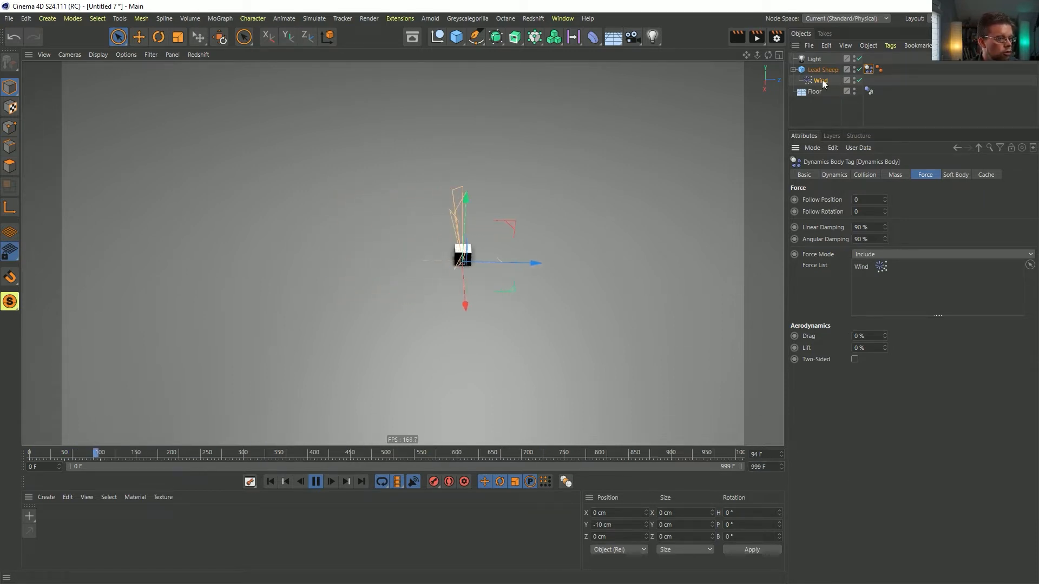
# Step: Test the simulation with the Wind object disabled, stop and rewind to frame 0, and re-enable the Wind
pyautogui.click(860, 80)
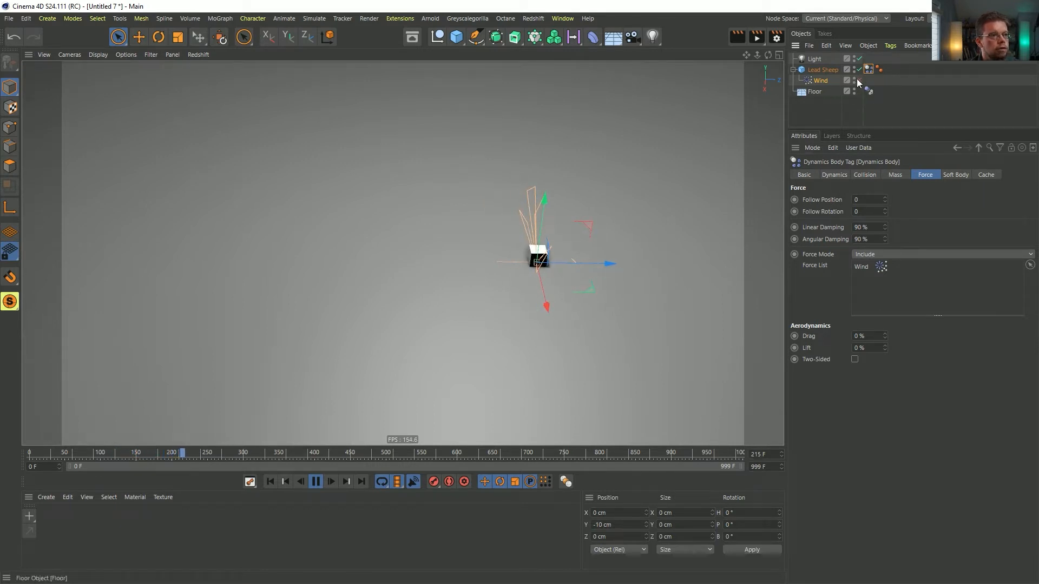
pyautogui.click(823, 82)
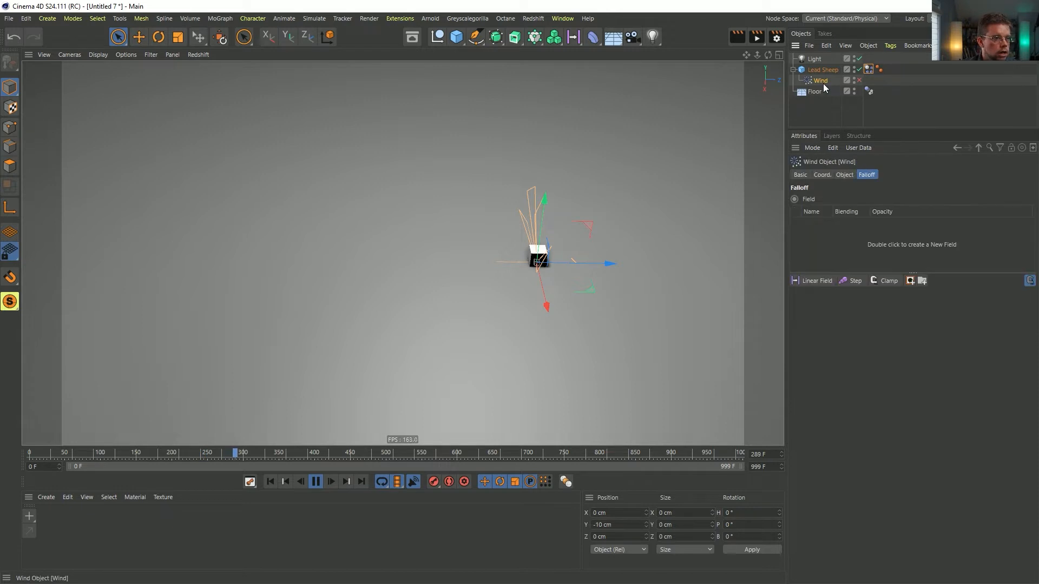
pyautogui.click(316, 482)
pyautogui.click(270, 482)
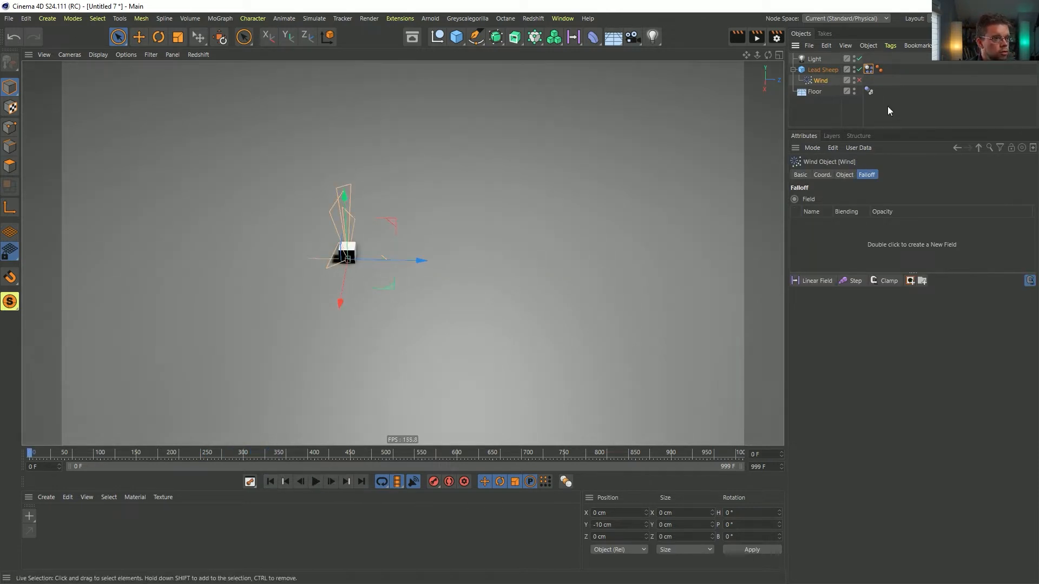
pyautogui.click(859, 81)
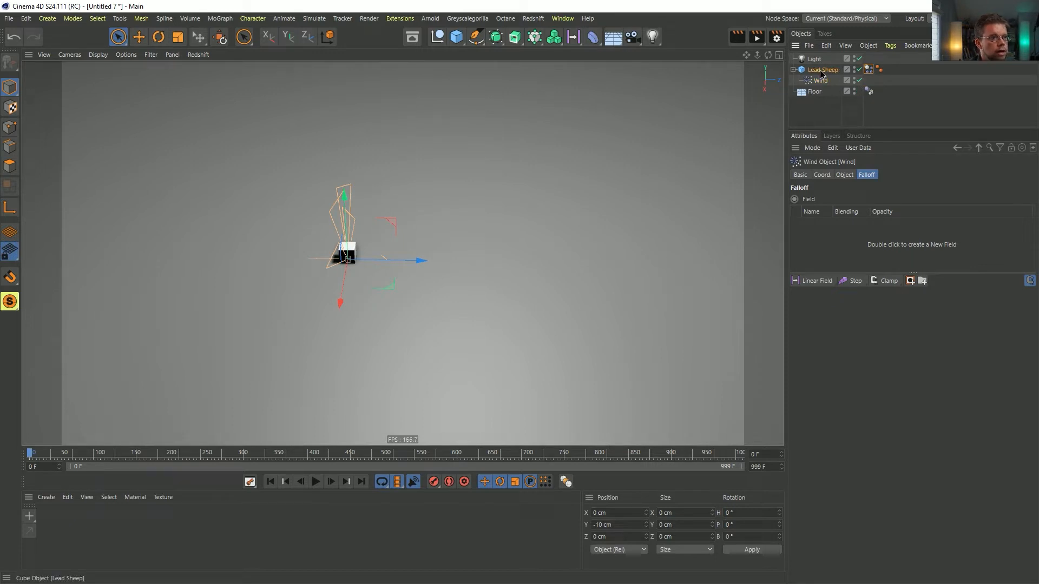
# Step: Duplicate the Lead Sheep cube with its Wind child and rename the copy as Sheep
pyautogui.keyDown('ctrl'); pyautogui.moveTo(821, 74); pyautogui.dragTo(819, 91); pyautogui.keyUp('ctrl')
pyautogui.doubleClick(820, 91)
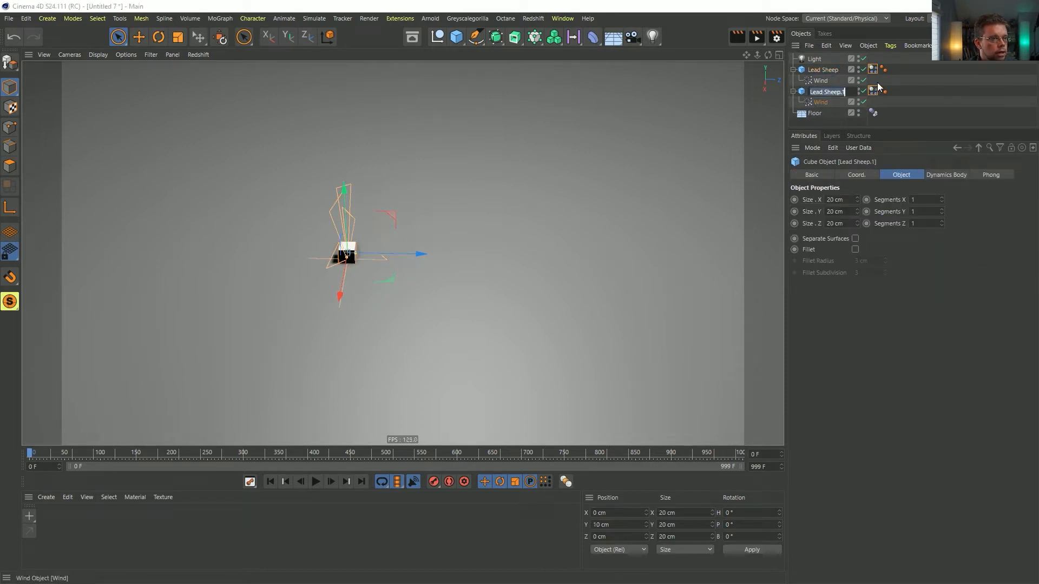
pyautogui.write('Sheep')
pyautogui.press('Return')
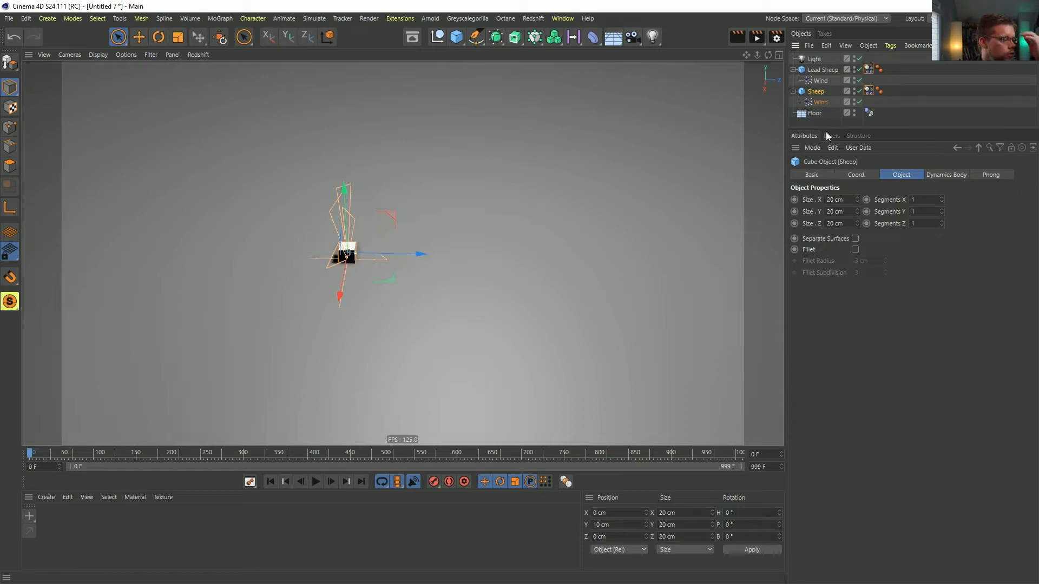
# Step: Add an XPresso tag to the Sheep cube
pyautogui.rightClick(821, 93)
pyautogui.click(822, 92)
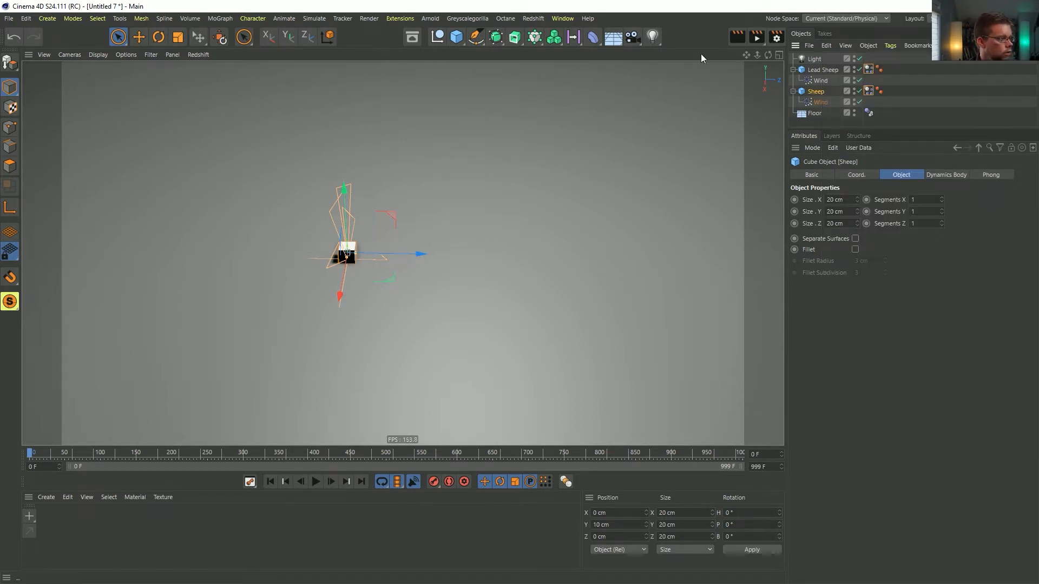
pyautogui.rightClick(819, 92)
pyautogui.moveTo(860, 15)
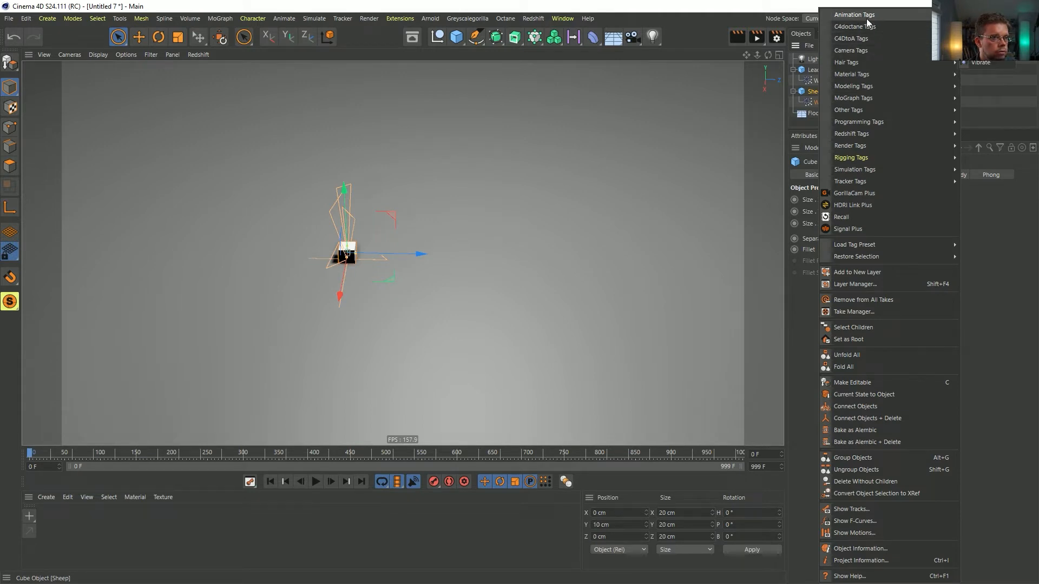
pyautogui.moveTo(867, 172)
pyautogui.moveTo(864, 121)
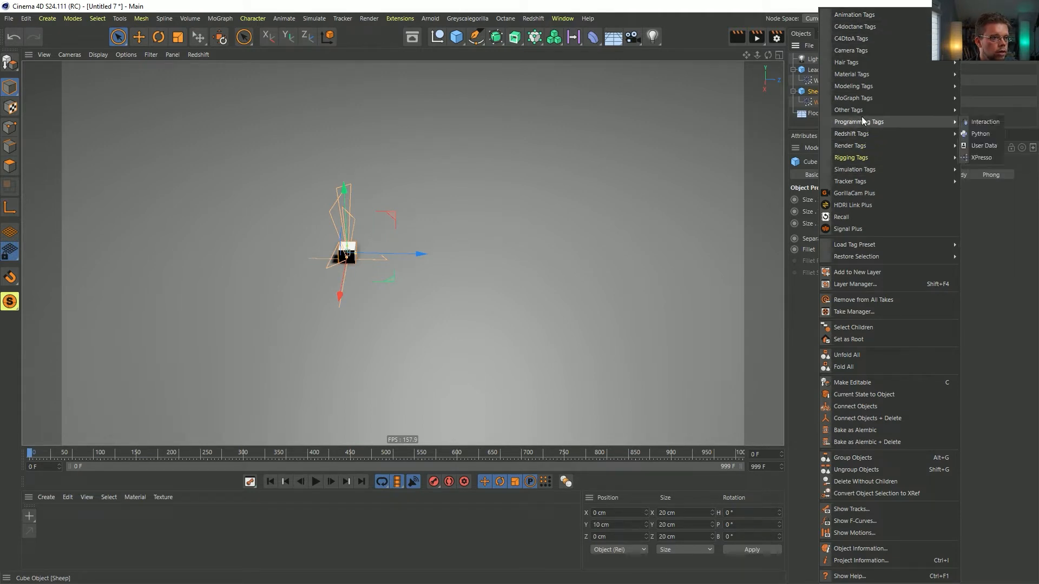
pyautogui.click(988, 158)
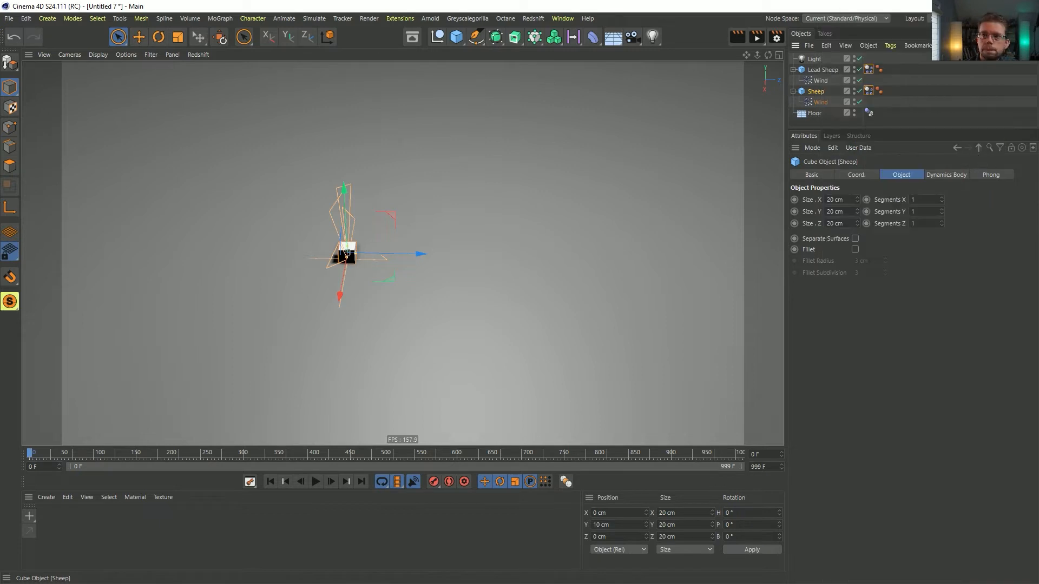
# Step: Add the Lead Sheep and Sheep objects as nodes in the XPresso graph and widen them to show their names
pyautogui.moveTo(842, 153); pyautogui.dragTo(463, 133)
pyautogui.moveTo(826, 71); pyautogui.dragTo(400, 226)
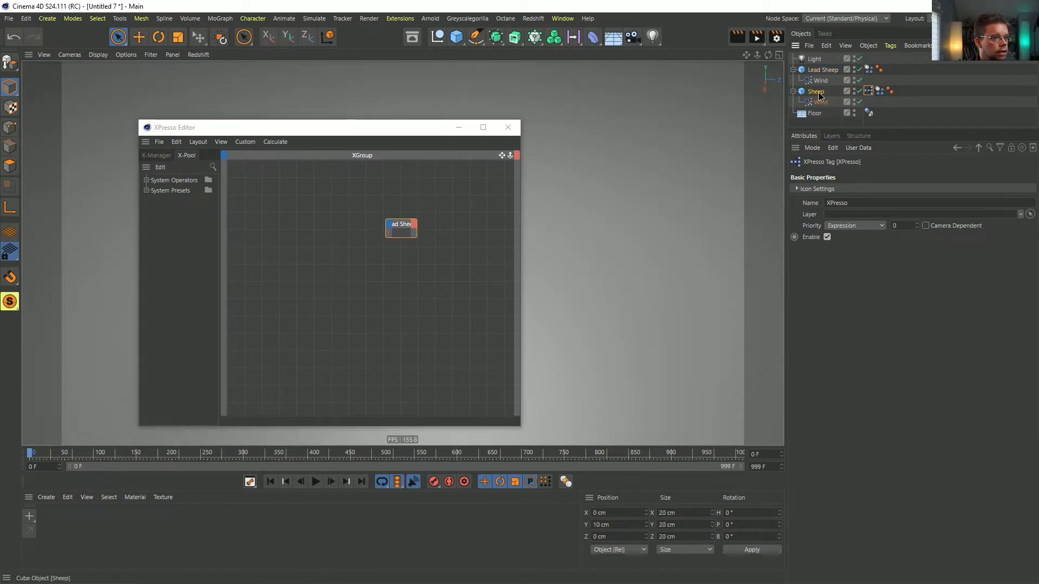
pyautogui.moveTo(816, 92); pyautogui.dragTo(442, 280)
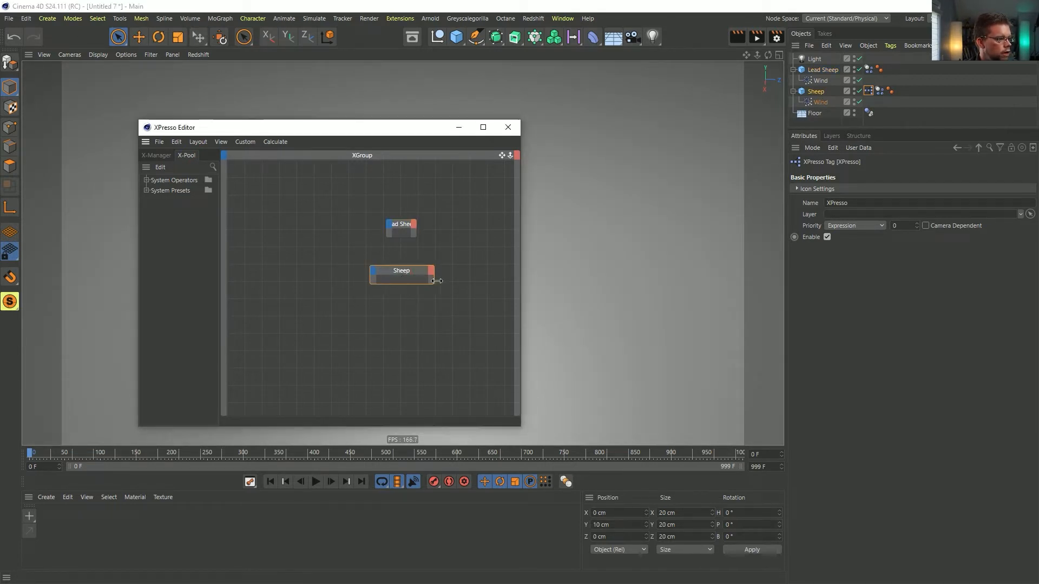
pyautogui.moveTo(415, 229)
pyautogui.mouseDown()
pyautogui.moveTo(467, 229)
pyautogui.moveTo(425, 225)
pyautogui.mouseUp()
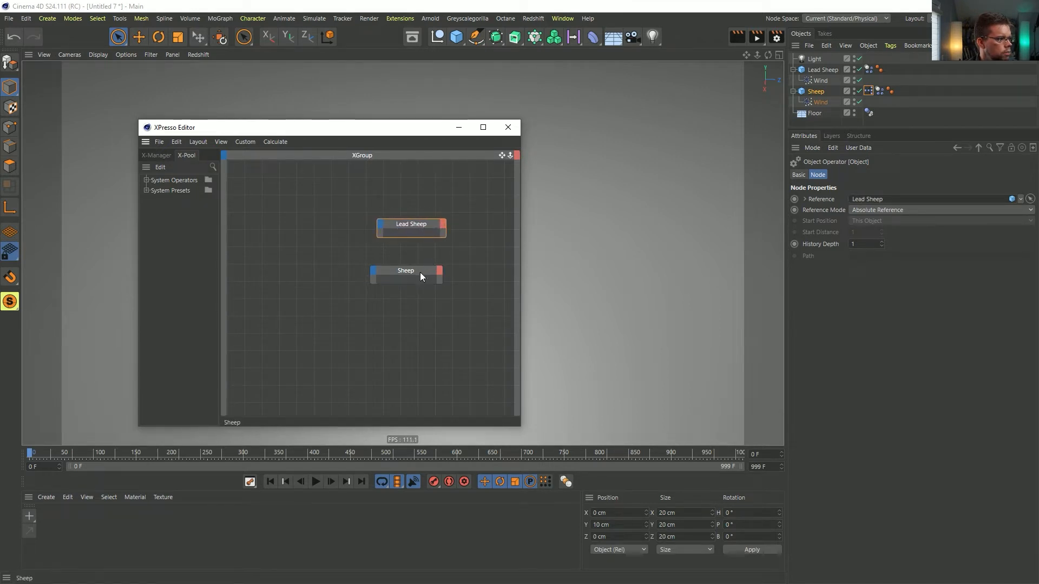
# Step: Add a Global Position output port to both the Lead Sheep and Sheep nodes
pyautogui.click(443, 227)
pyautogui.moveTo(454, 234)
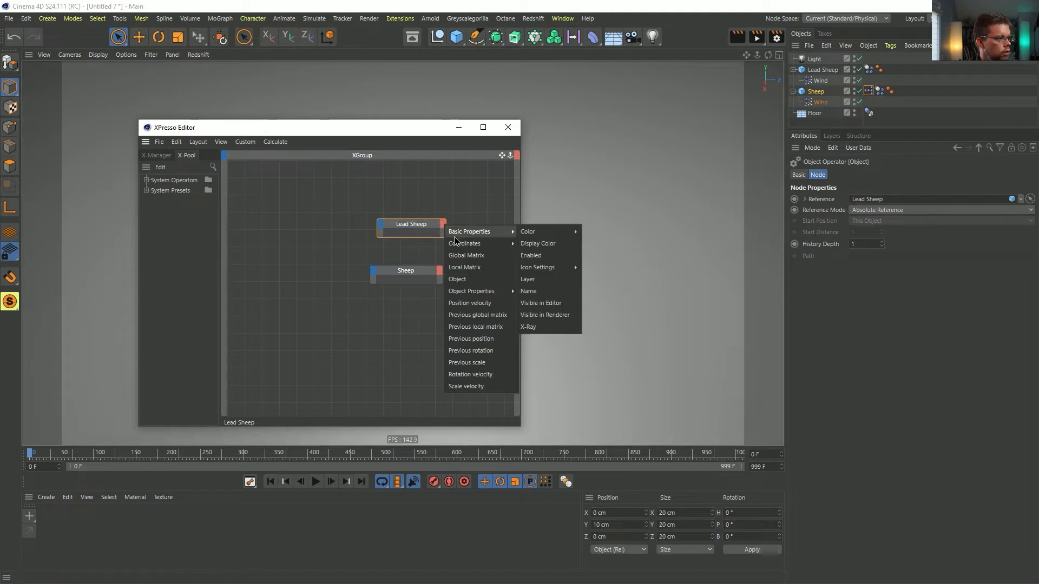
pyautogui.moveTo(482, 246)
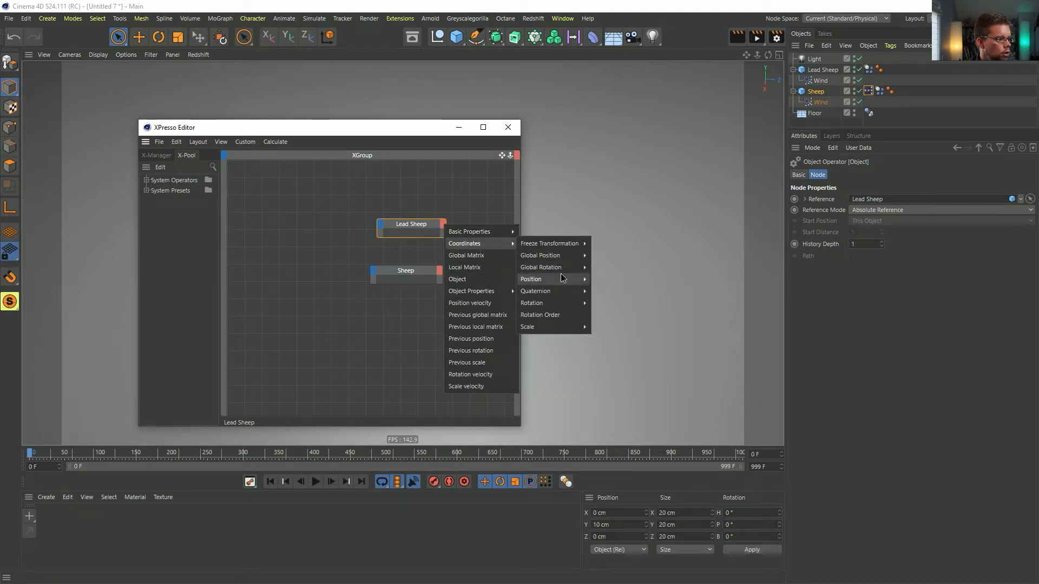
pyautogui.moveTo(562, 255)
pyautogui.click(609, 256)
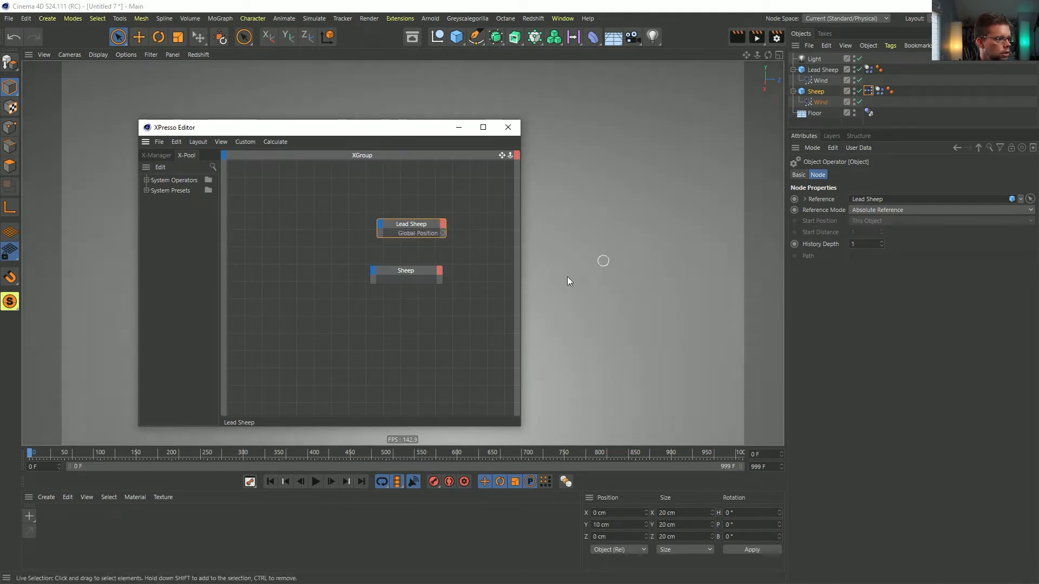
pyautogui.click(440, 269)
pyautogui.moveTo(471, 287)
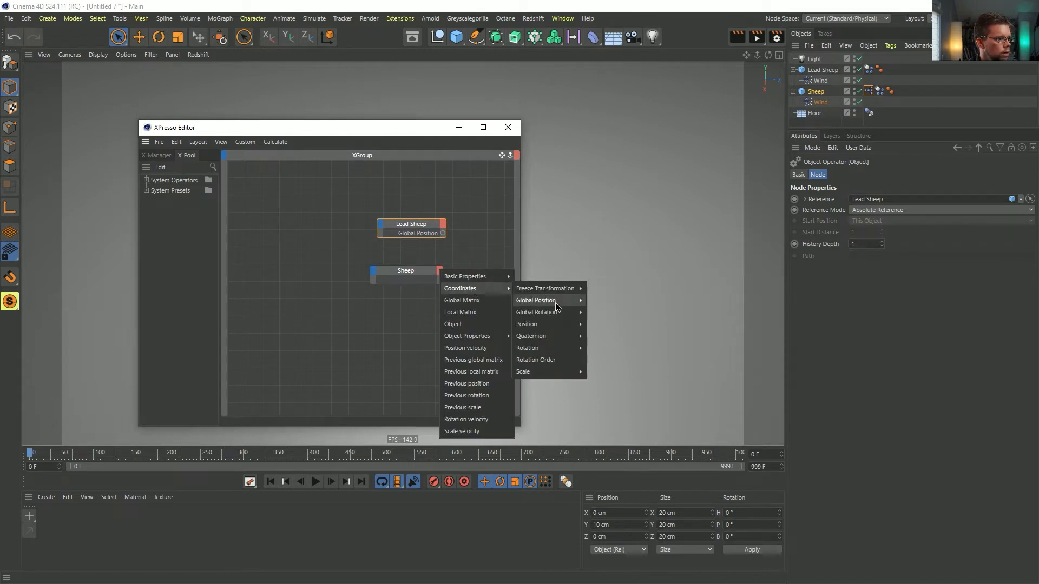
pyautogui.moveTo(541, 301)
pyautogui.click(606, 300)
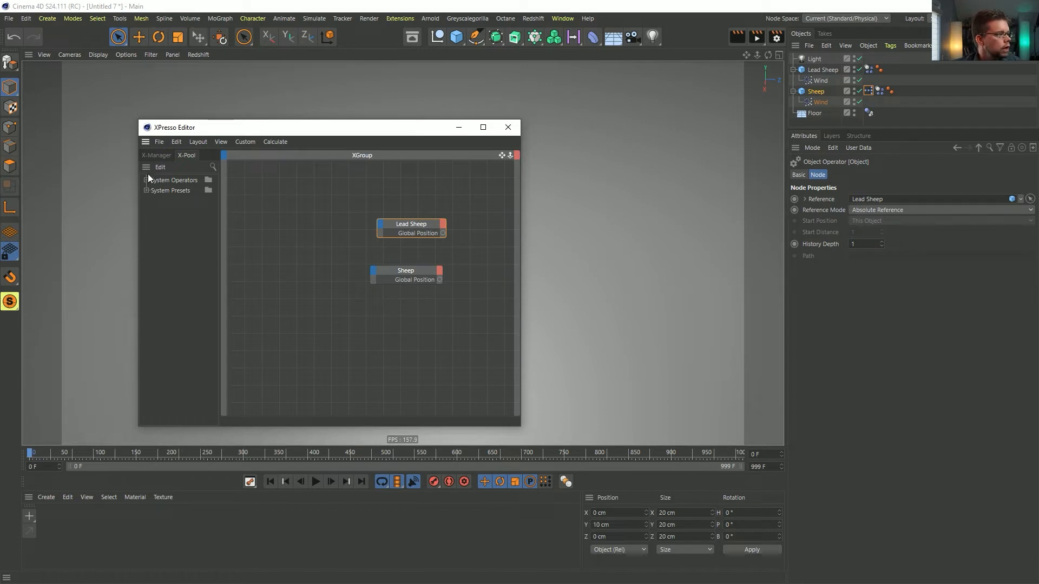
# Step: Add a Distance node and connect the Lead Sheep and Sheep global positions to its two inputs
pyautogui.click(210, 167)
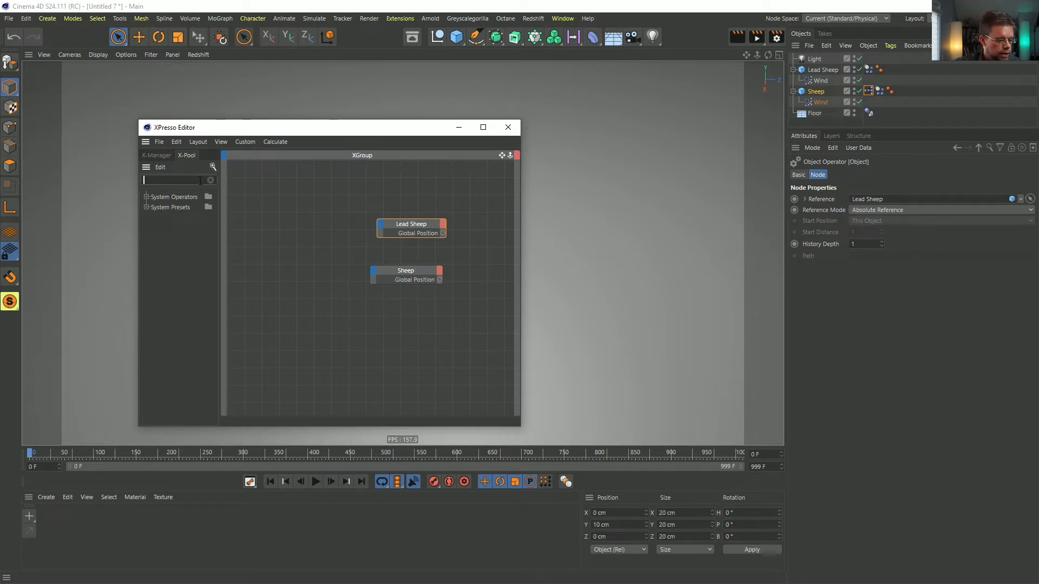
pyautogui.write('dis')
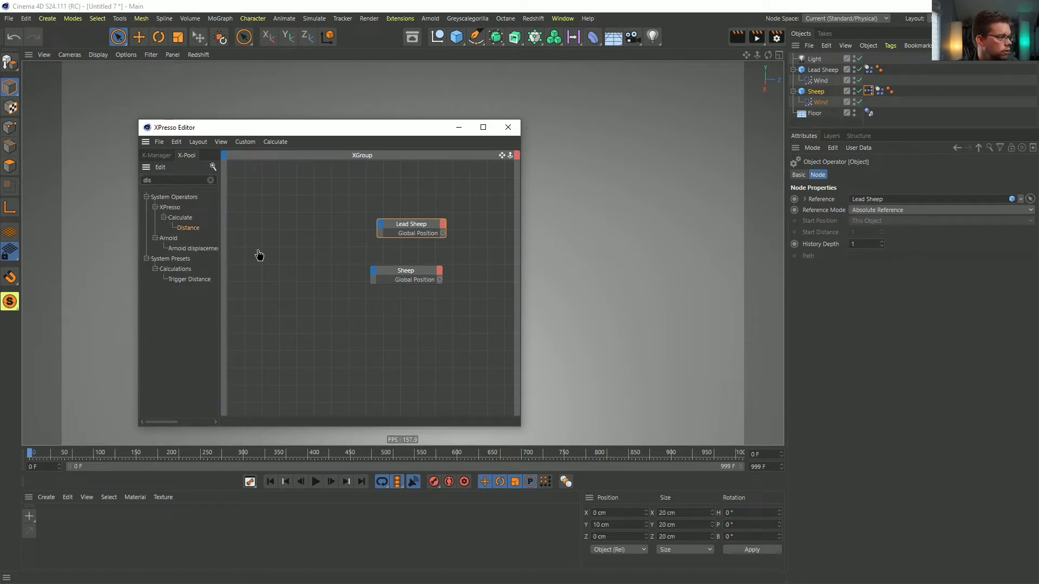
pyautogui.moveTo(258, 255); pyautogui.dragTo(367, 267)
pyautogui.click(416, 222)
pyautogui.keyDown('shift'); pyautogui.click(411, 272); pyautogui.keyUp('shift')
# Step: Add a Text spline to the scene and rotate its heading to 90° so it faces the view
pyautogui.moveTo(437, 131); pyautogui.dragTo(409, 300)
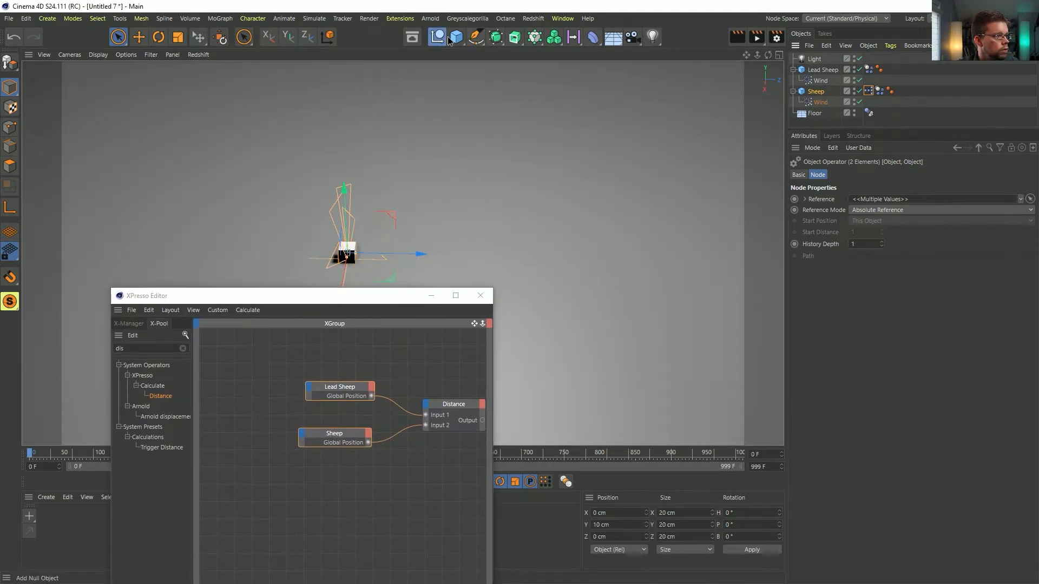
pyautogui.click(476, 37)
pyautogui.click(639, 79)
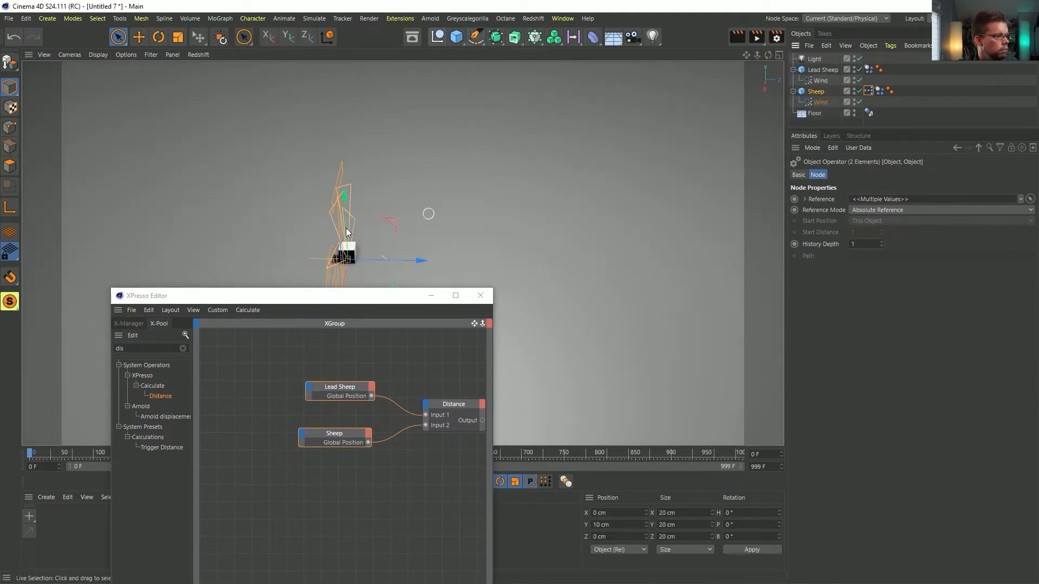
pyautogui.press('r')
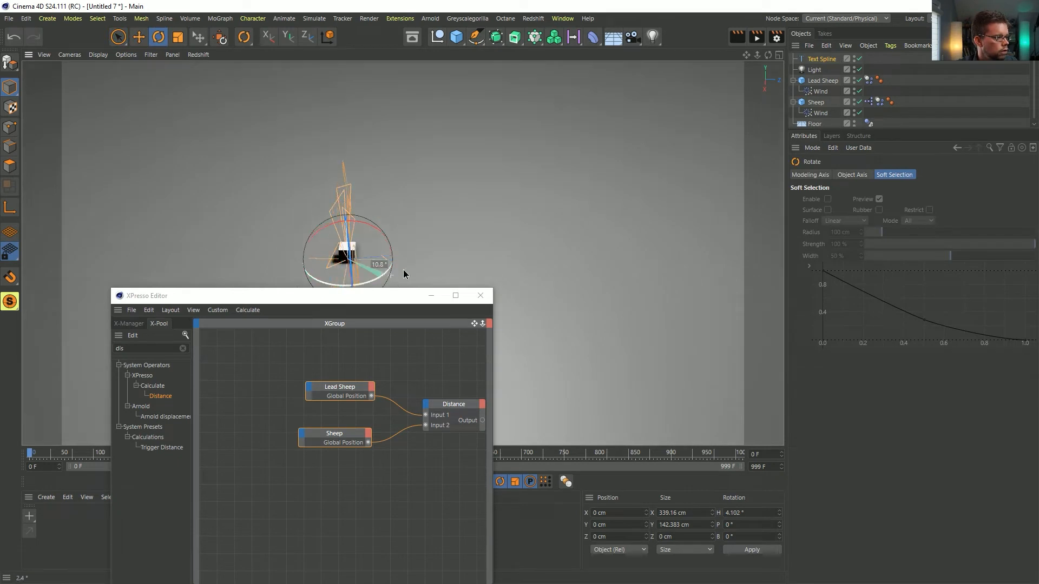
pyautogui.moveTo(404, 269); pyautogui.dragTo(503, 180)
# Step: Move the Text spline above the sheep cubes, to about 133 cm in Y
pyautogui.press('t')
pyautogui.moveTo(586, 196); pyautogui.dragTo(341, 99)
pyautogui.press('e')
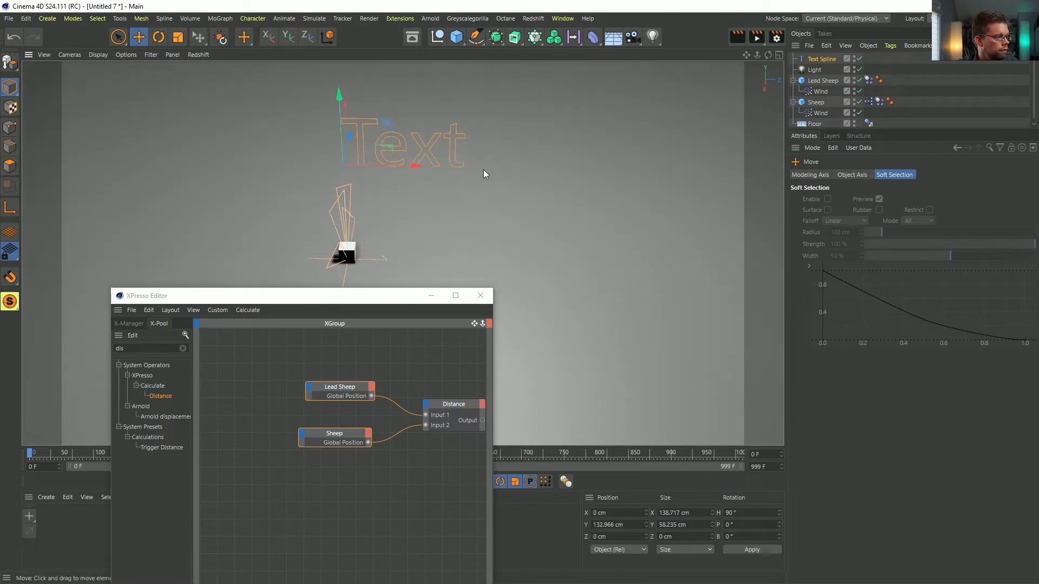
# Step: Add the Text Spline object to the XPresso graph and connect the Distance output to its Text Spline input
pyautogui.moveTo(821, 58); pyautogui.dragTo(431, 389)
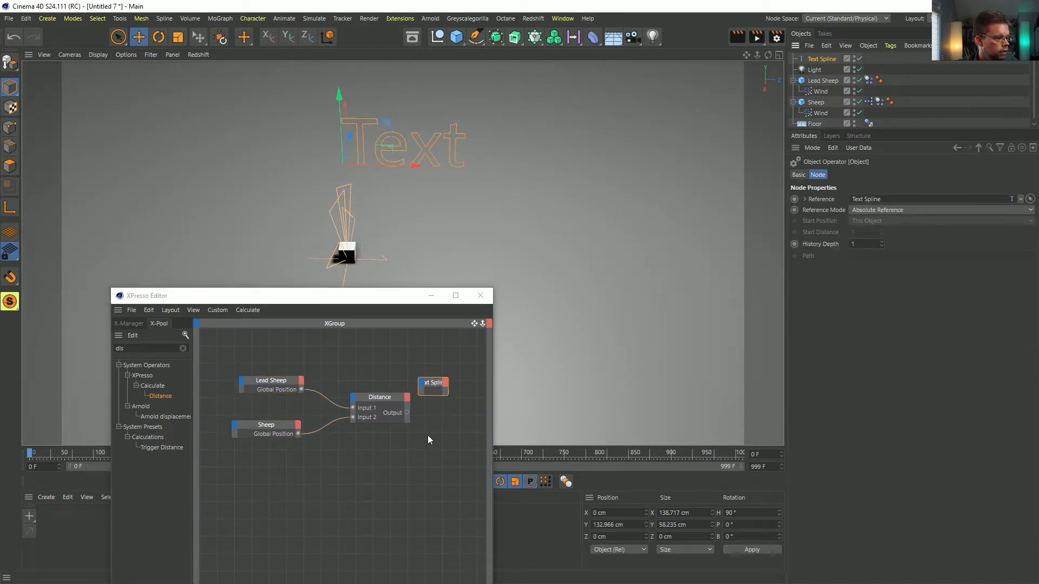
pyautogui.click(421, 385)
pyautogui.moveTo(438, 448)
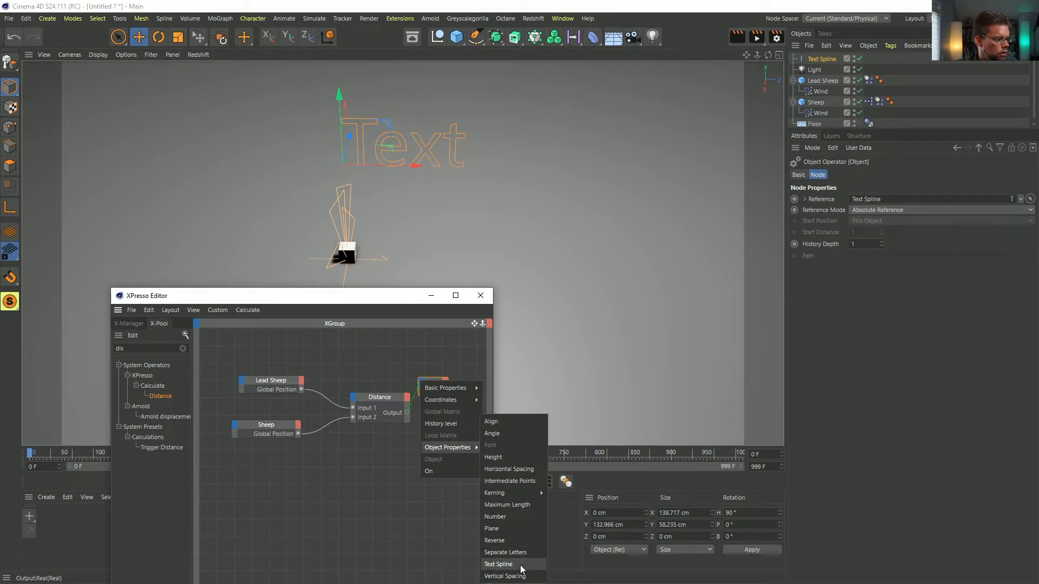
pyautogui.click(813, 61)
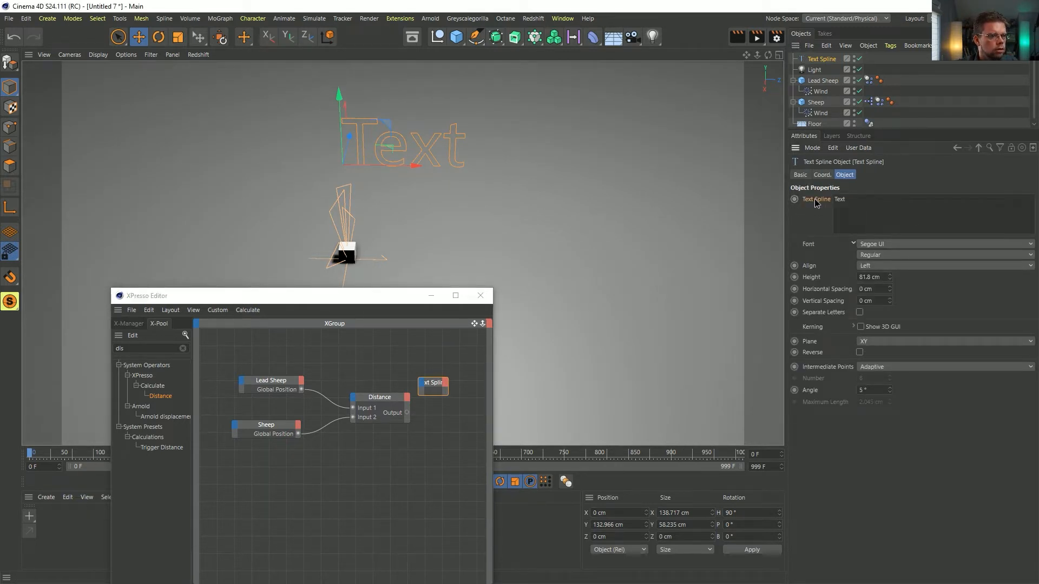
pyautogui.moveTo(424, 394); pyautogui.dragTo(407, 414)
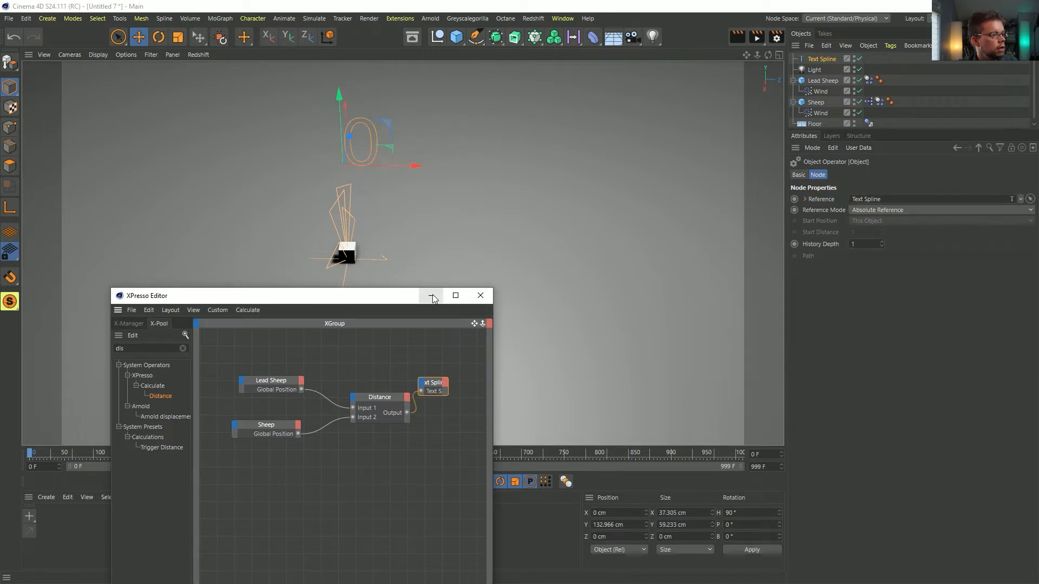
# Step: Move the Sheep cube to about -33 cm in Z and test the distance display by playing the simulation, returning to frame 0
pyautogui.moveTo(380, 301); pyautogui.dragTo(360, 513)
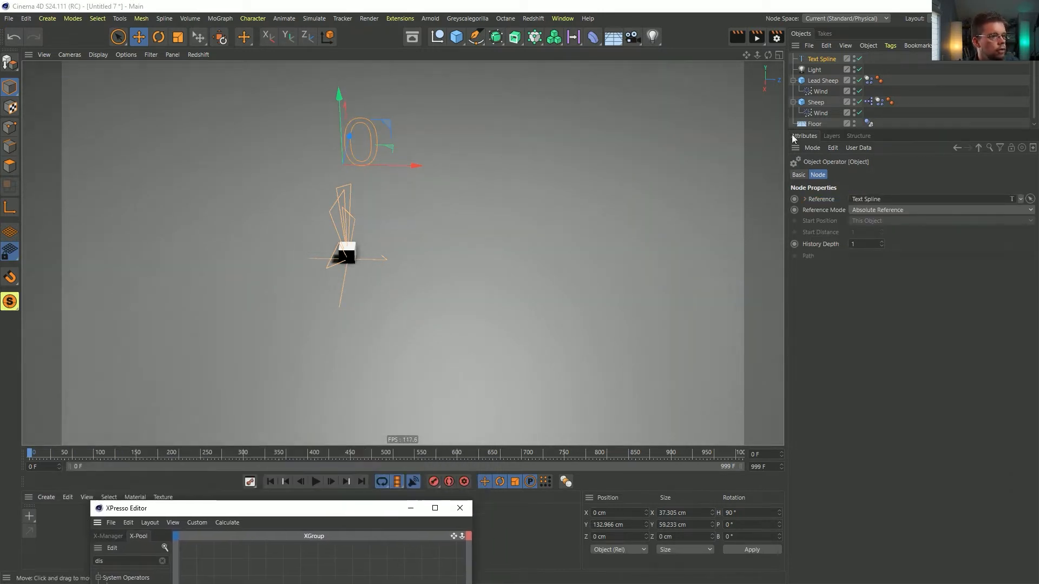
pyautogui.click(817, 102)
pyautogui.moveTo(391, 252); pyautogui.dragTo(392, 254)
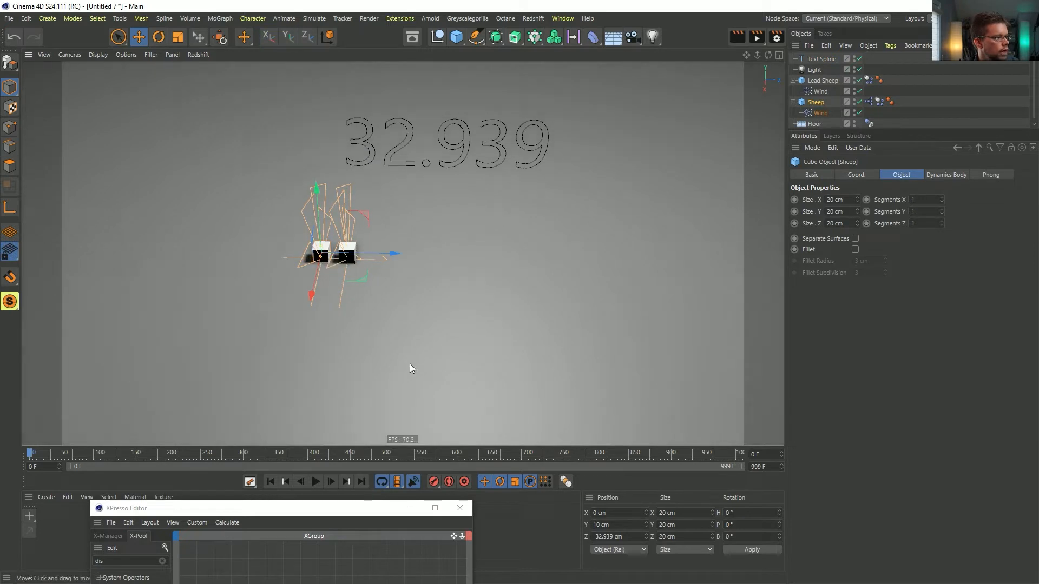
pyautogui.click(311, 479)
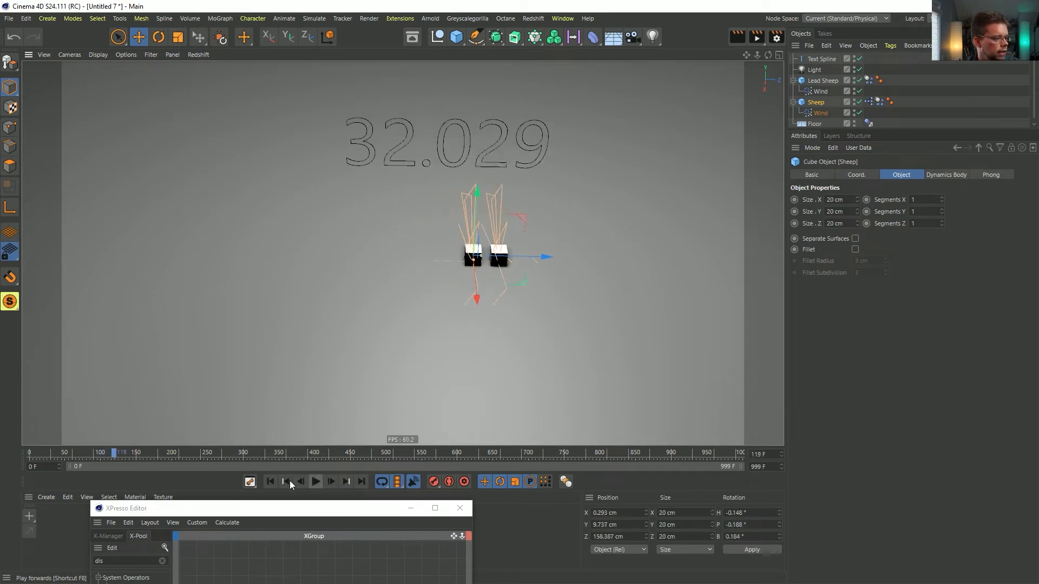
pyautogui.click(270, 482)
# Step: Shift the Distance node slightly down in the graph and add a Constant node below the Sheep node
pyautogui.moveTo(326, 509); pyautogui.dragTo(348, 157)
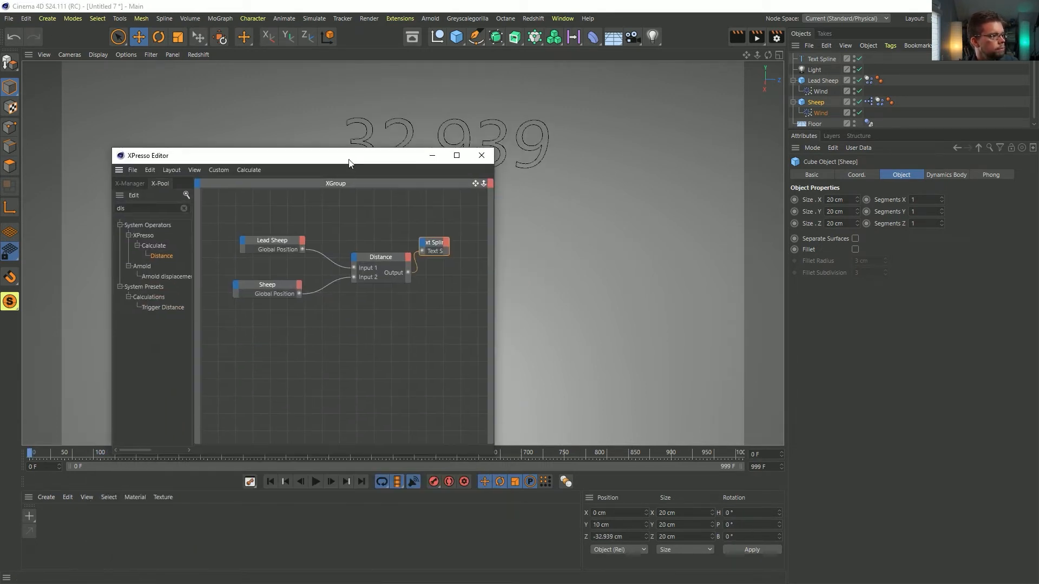
pyautogui.click(381, 280)
pyautogui.moveTo(380, 281); pyautogui.dragTo(376, 289)
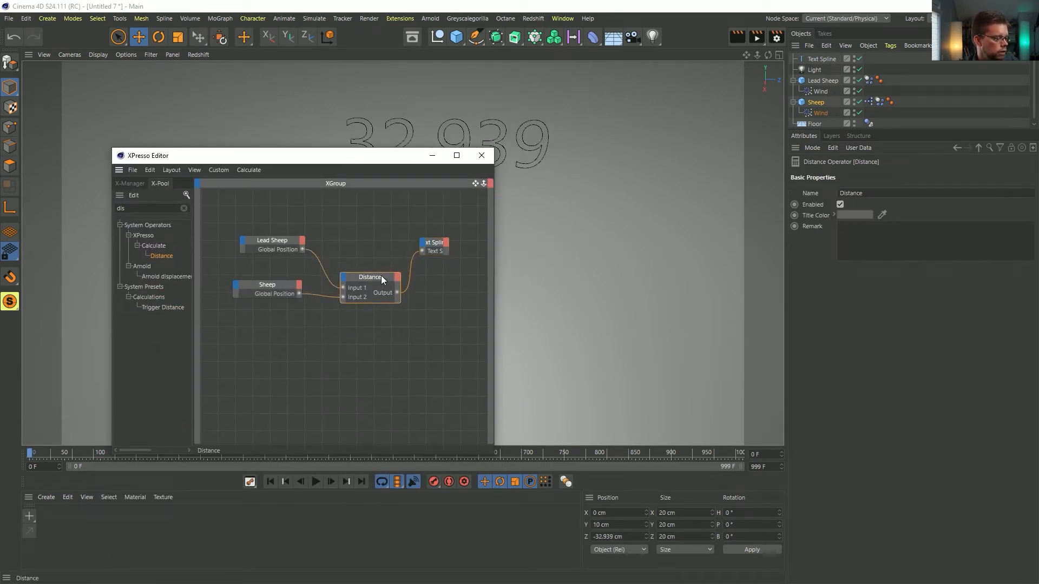
pyautogui.doubleClick(171, 208)
pyautogui.write('con')
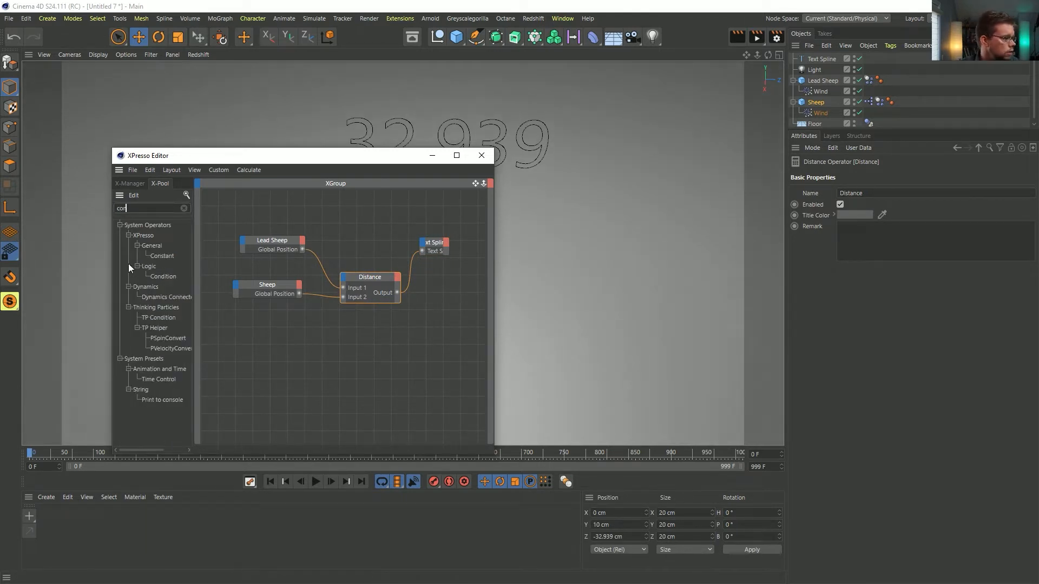
pyautogui.moveTo(153, 258); pyautogui.dragTo(228, 332)
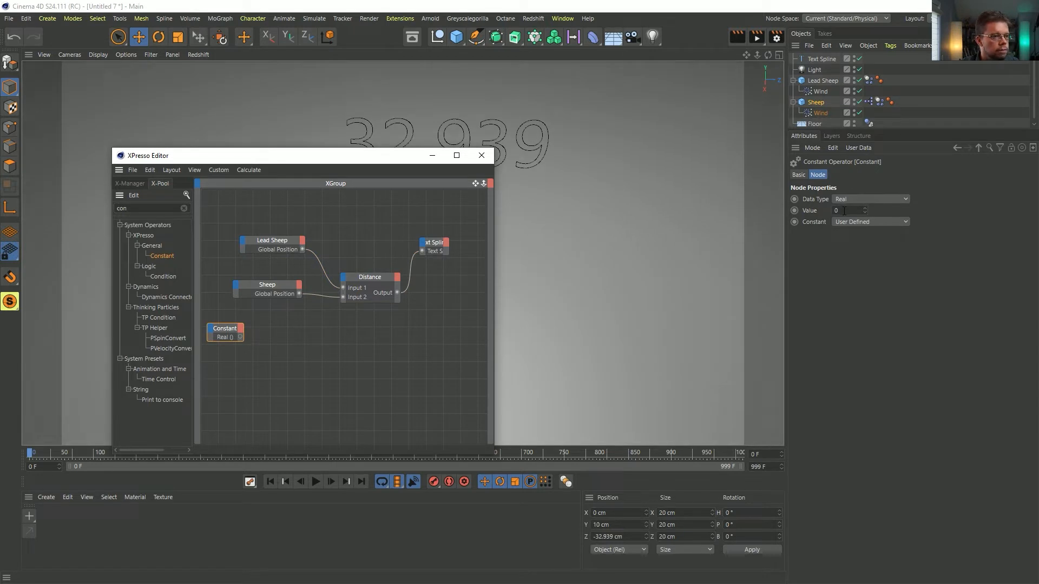
# Step: Set the Constant node's value to 50
pyautogui.click(793, 245)
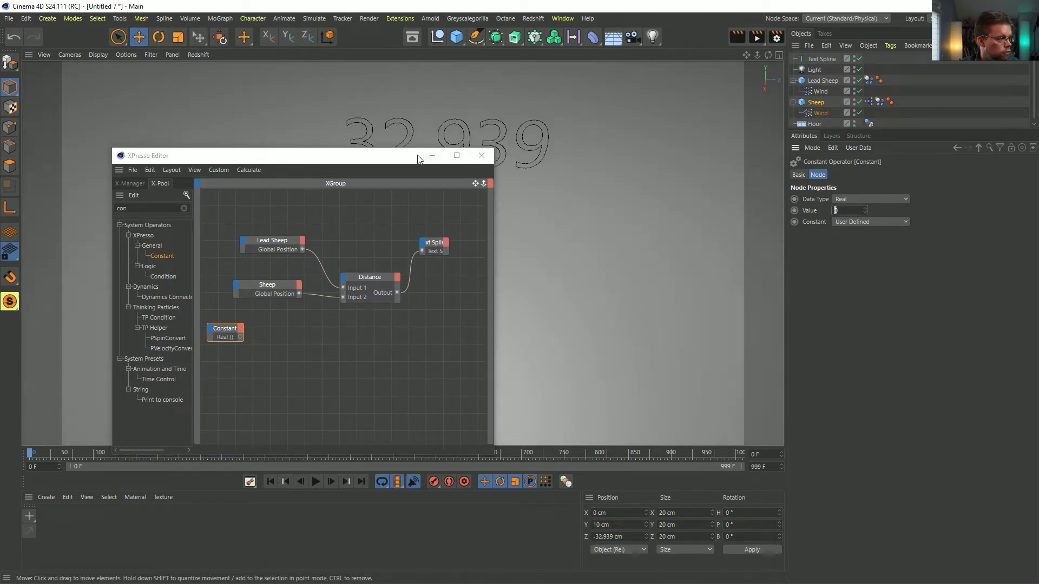
pyautogui.moveTo(271, 155); pyautogui.dragTo(252, 304)
pyautogui.write('50')
pyautogui.press('Return')
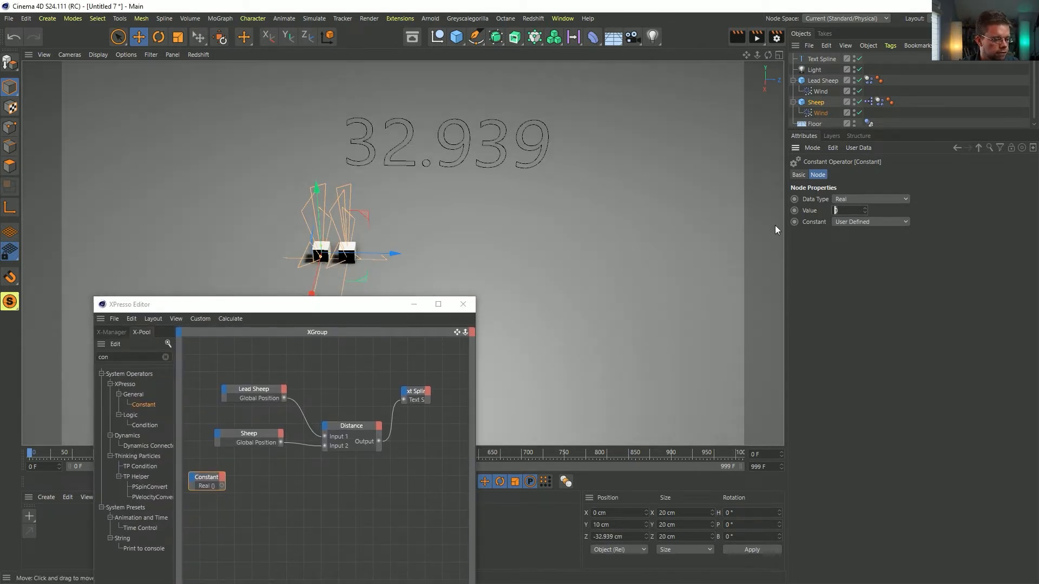
# Step: Set the Constant node's value to 75
pyautogui.click(858, 213)
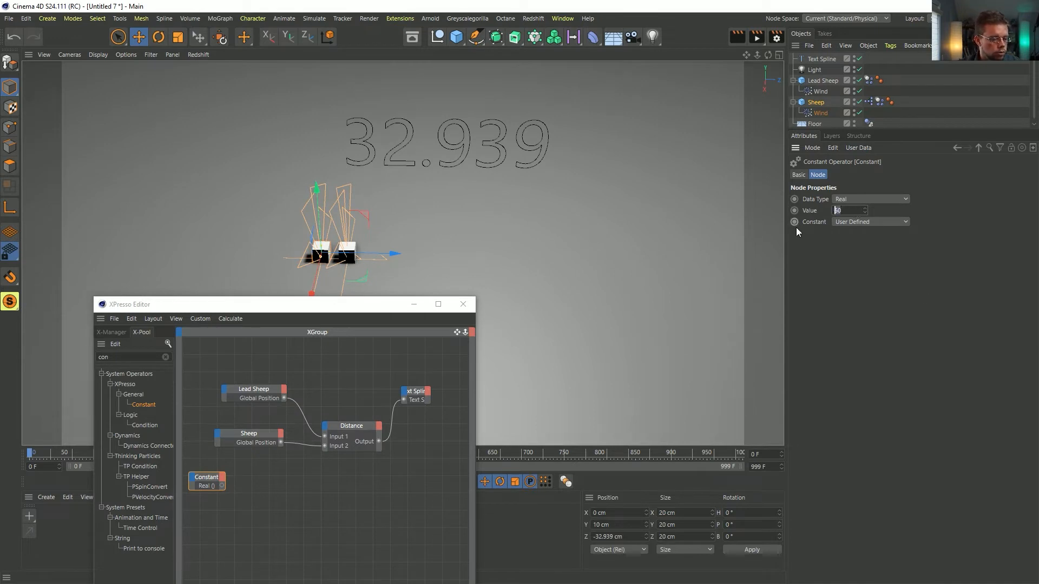
pyautogui.write('75')
pyautogui.press('Return')
# Step: Give the Lead Sheep and Sheep nodes a green title color with hue 129°, saturation 92% and value 85%
pyautogui.moveTo(357, 310); pyautogui.dragTo(375, 246)
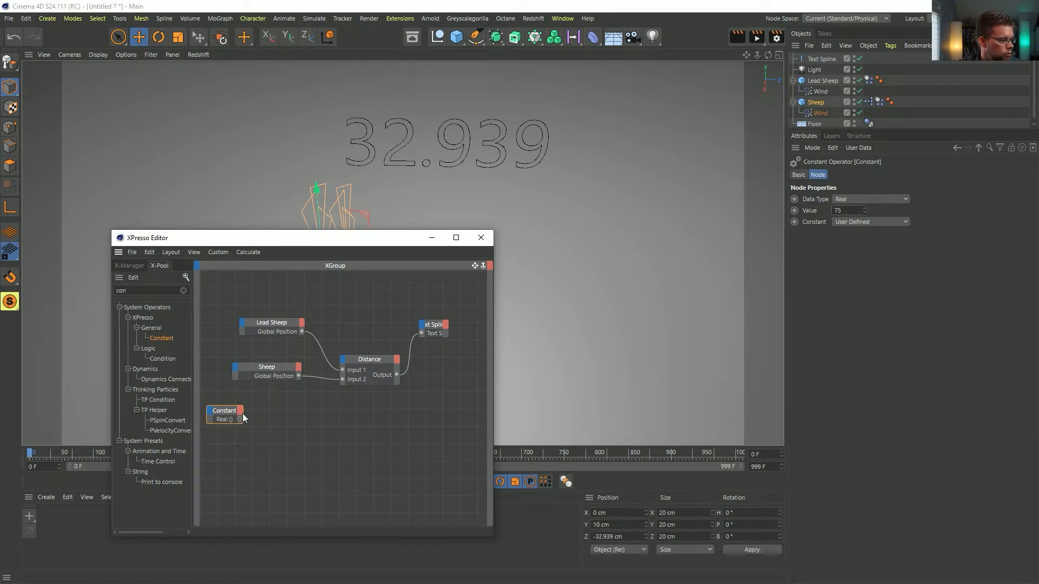
pyautogui.moveTo(284, 281); pyautogui.dragTo(275, 389)
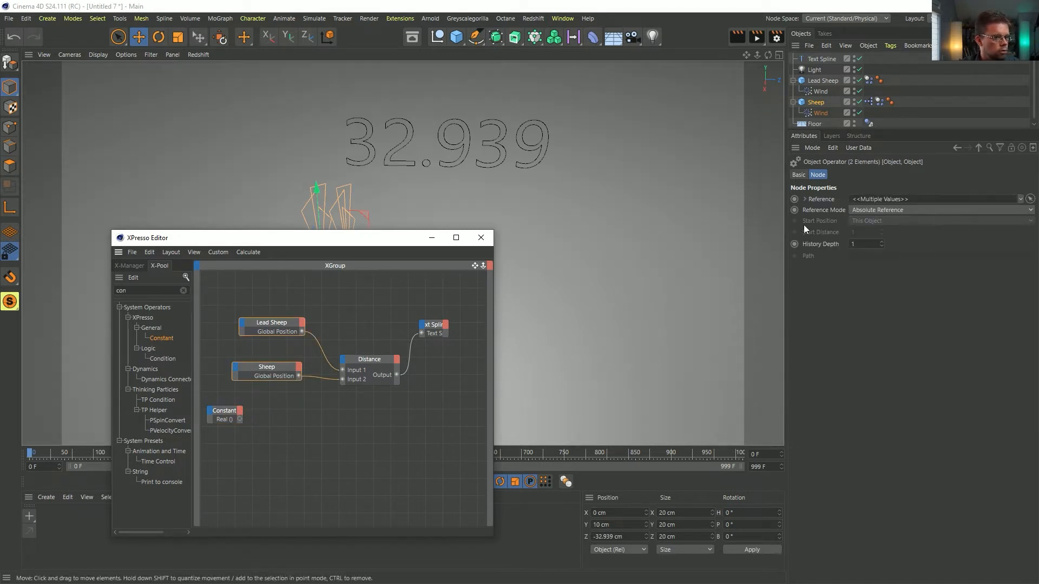
pyautogui.click(799, 175)
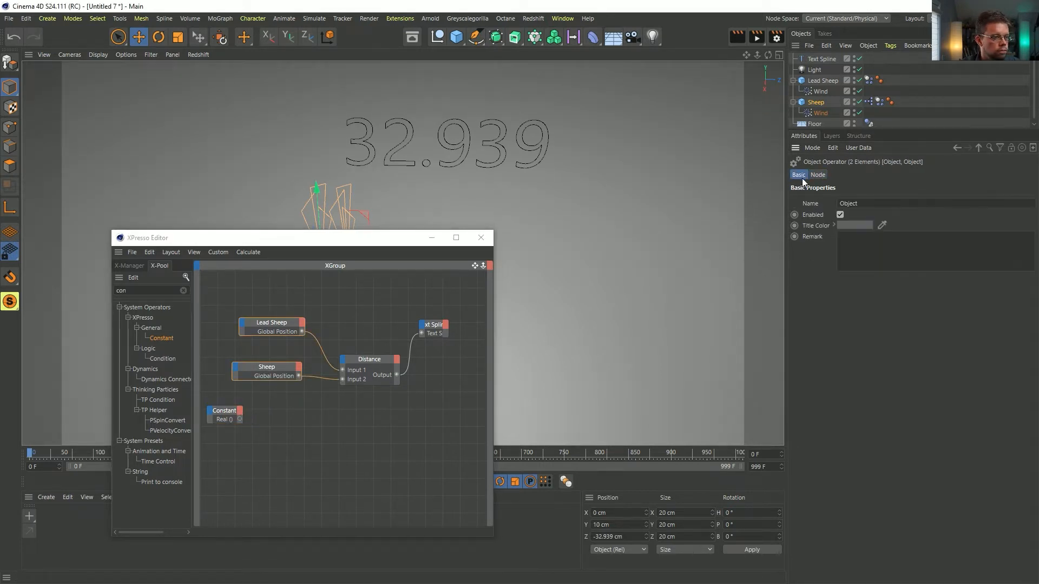
pyautogui.click(847, 224)
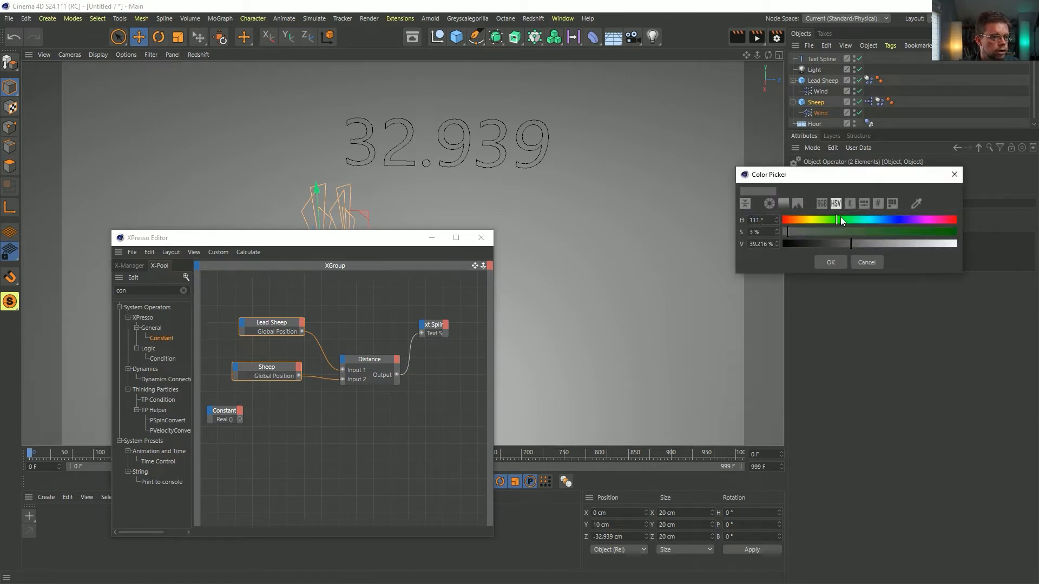
pyautogui.click(845, 219)
pyautogui.click(943, 232)
pyautogui.click(930, 243)
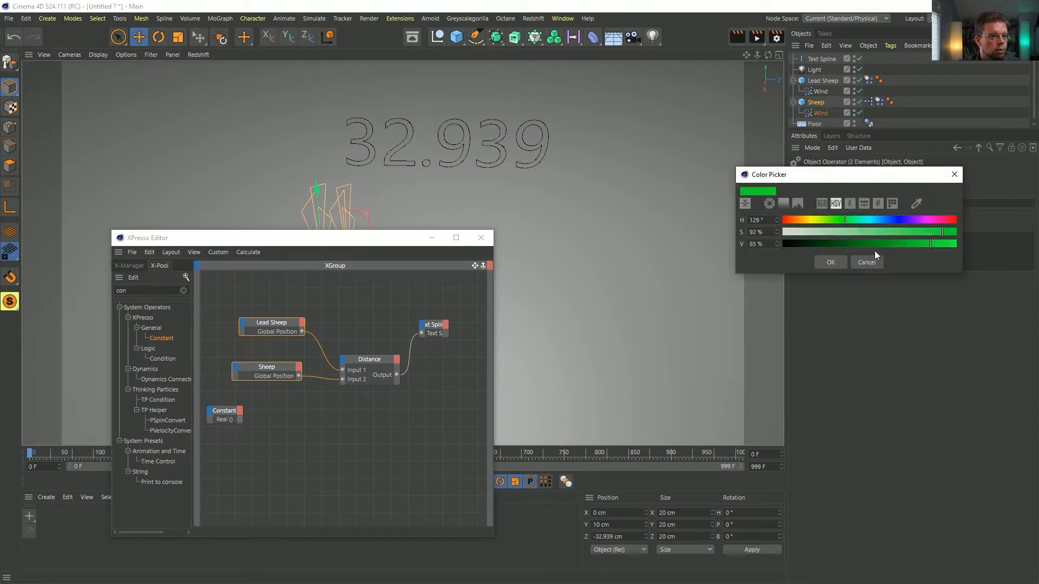
pyautogui.click(832, 263)
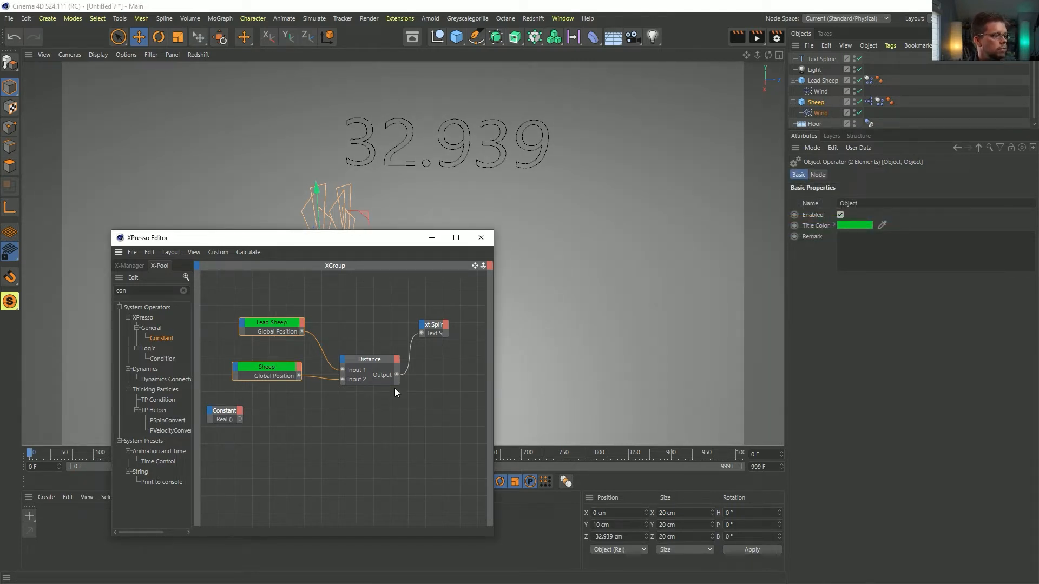
# Step: Give the Text Spline node a bright magenta title color
pyautogui.click(431, 325)
pyautogui.click(858, 225)
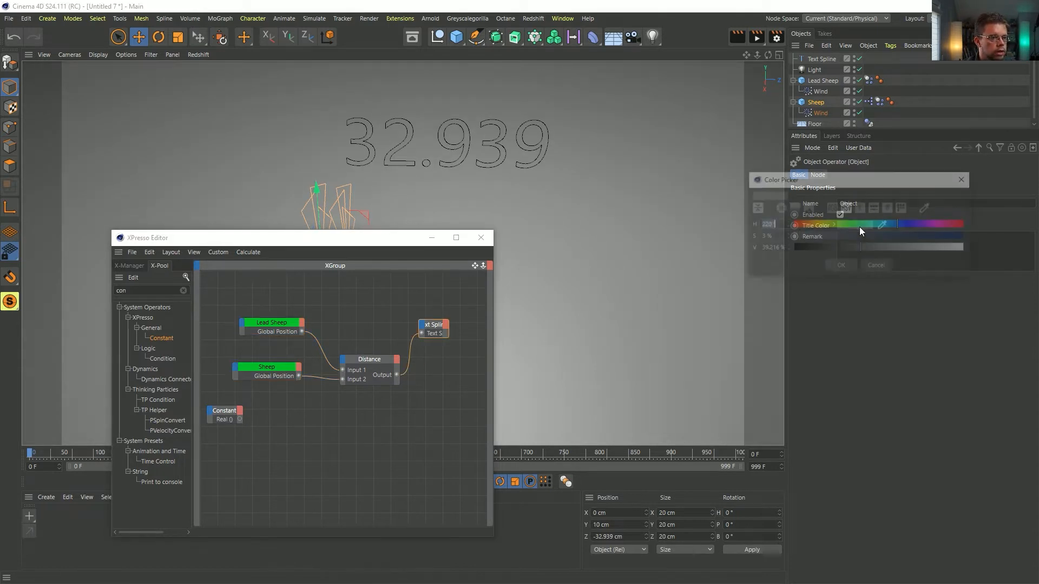
pyautogui.click(939, 226)
pyautogui.moveTo(941, 237); pyautogui.dragTo(967, 249)
pyautogui.click(840, 267)
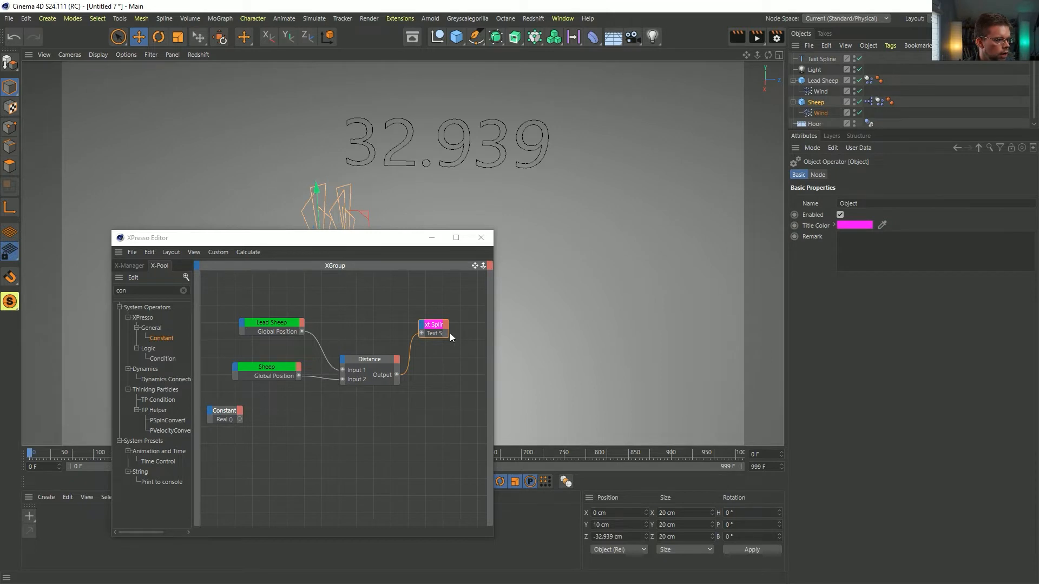
# Step: Widen the Text Spline node to fit its full name and shift the four connected nodes slightly up and left
pyautogui.moveTo(454, 332); pyautogui.dragTo(482, 330)
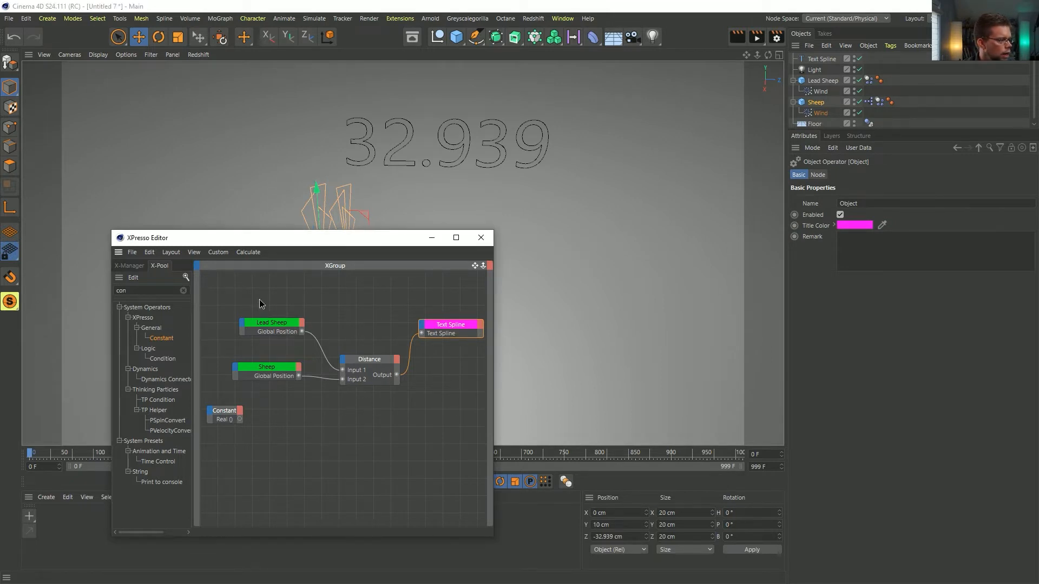
pyautogui.moveTo(259, 300); pyautogui.dragTo(436, 384)
pyautogui.moveTo(375, 359)
pyautogui.mouseDown()
pyautogui.moveTo(302, 350)
pyautogui.moveTo(411, 355)
pyautogui.moveTo(370, 349)
pyautogui.mouseUp()
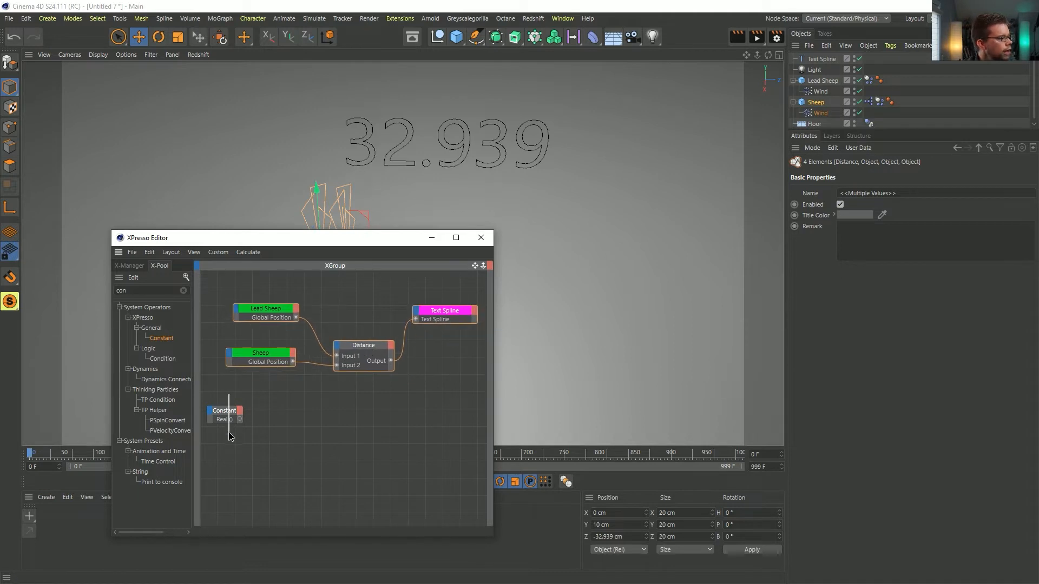
# Step: Give the Constant node a cyan title color with hue 177°, saturation 100% and value 100%, and move the node slightly lower
pyautogui.moveTo(230, 436); pyautogui.dragTo(230, 436)
pyautogui.click(852, 224)
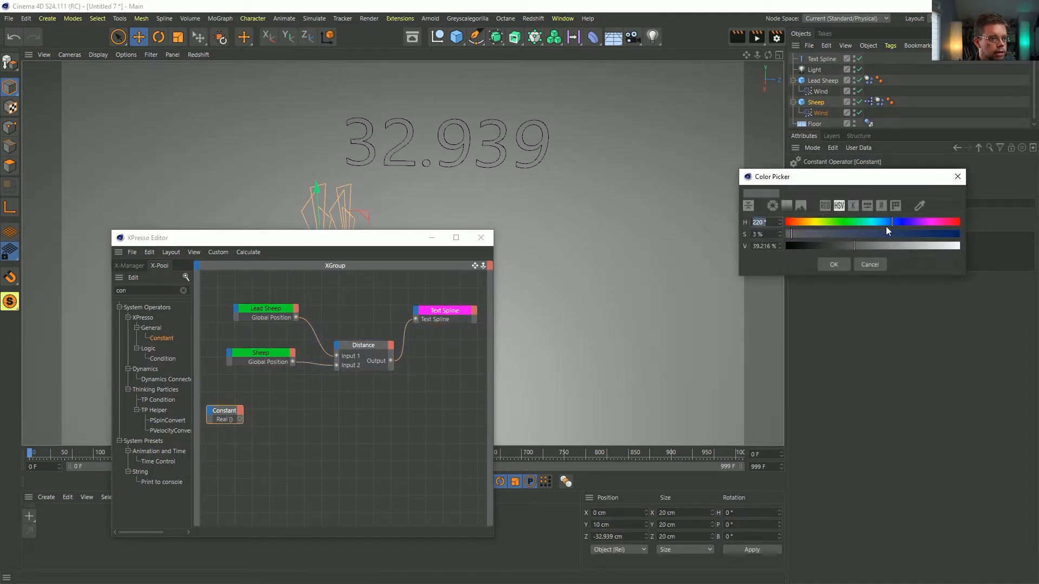
pyautogui.moveTo(888, 224)
pyautogui.mouseDown()
pyautogui.moveTo(996, 252)
pyautogui.moveTo(871, 226)
pyautogui.mouseUp()
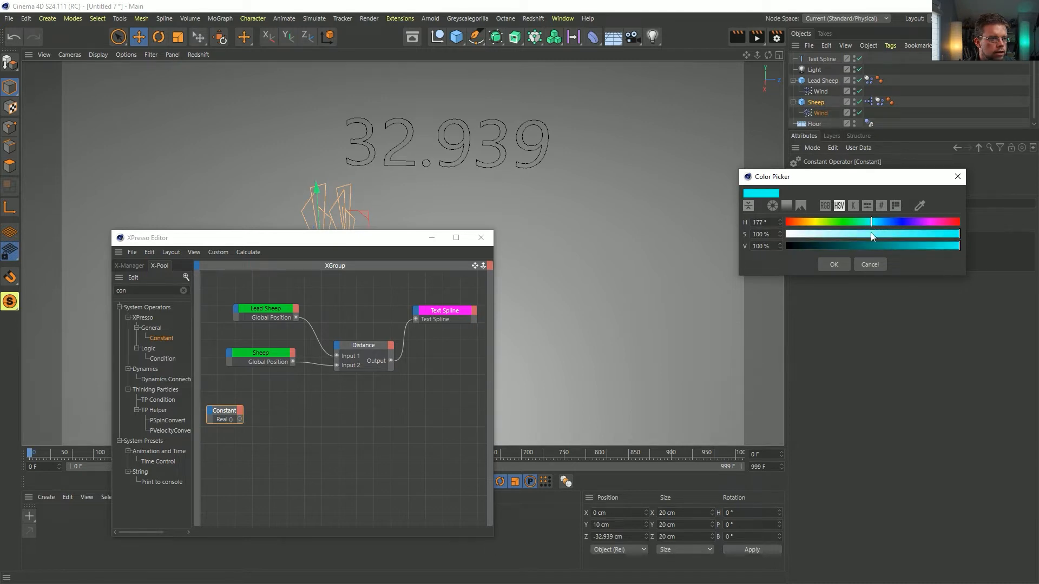
pyautogui.click(833, 264)
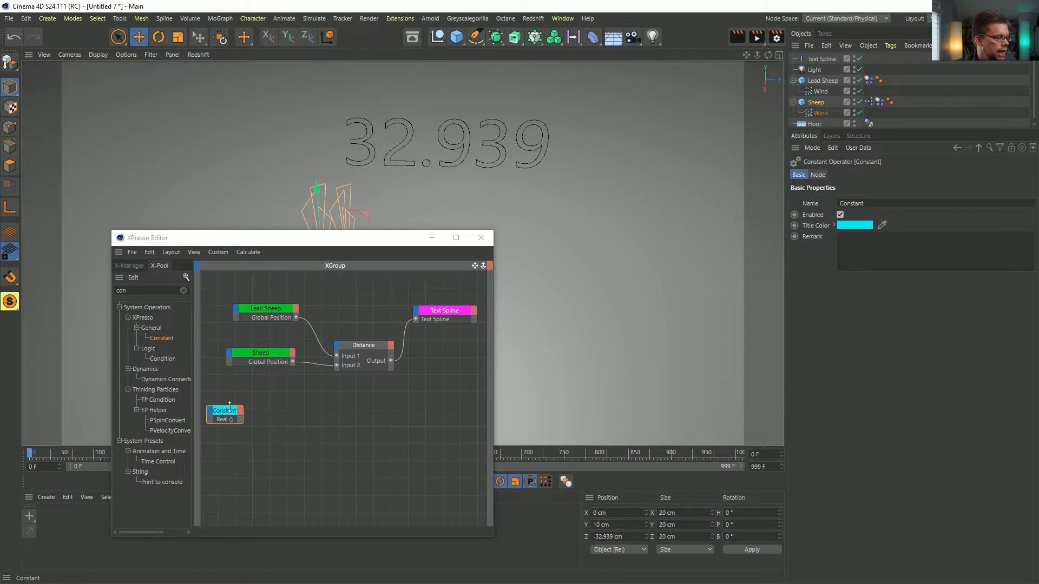
pyautogui.moveTo(222, 415); pyautogui.dragTo(233, 433)
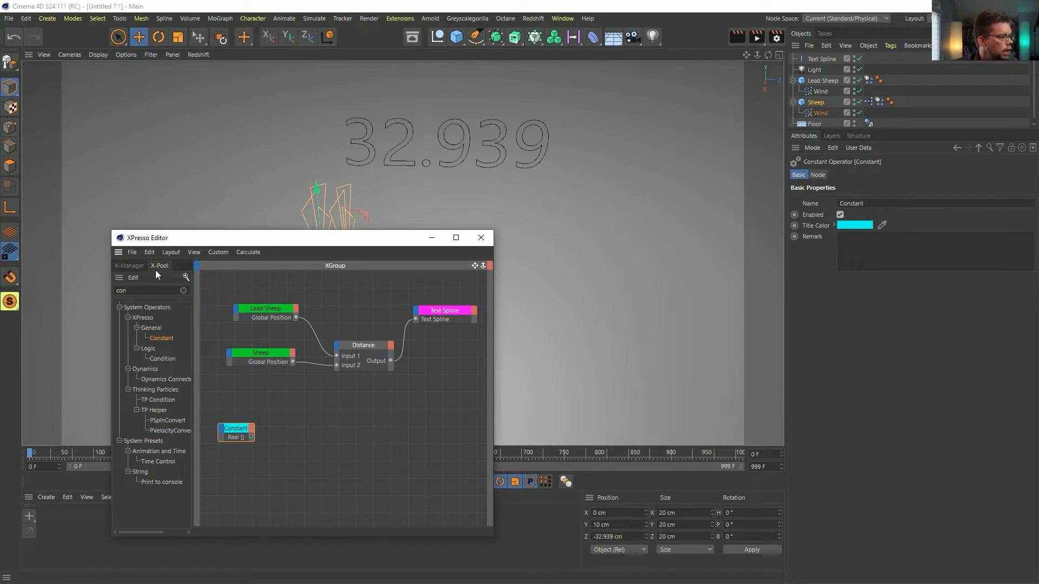
# Step: Add a Compare node below Distance, feeding the Constant into Input 1 and the Distance output into Input 2
pyautogui.press('BackSpace')
pyautogui.write('m')
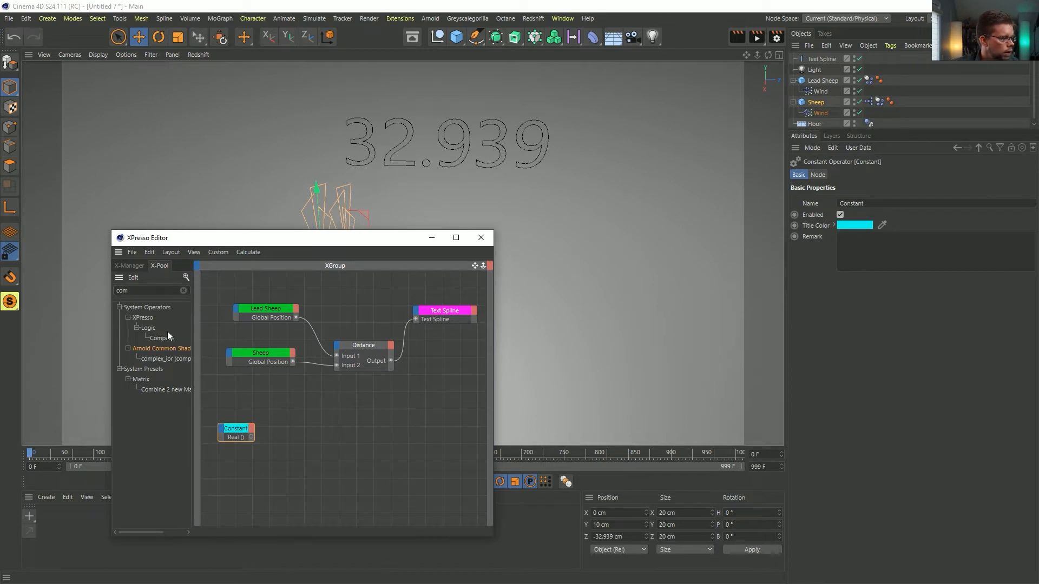
pyautogui.moveTo(164, 339); pyautogui.dragTo(411, 405)
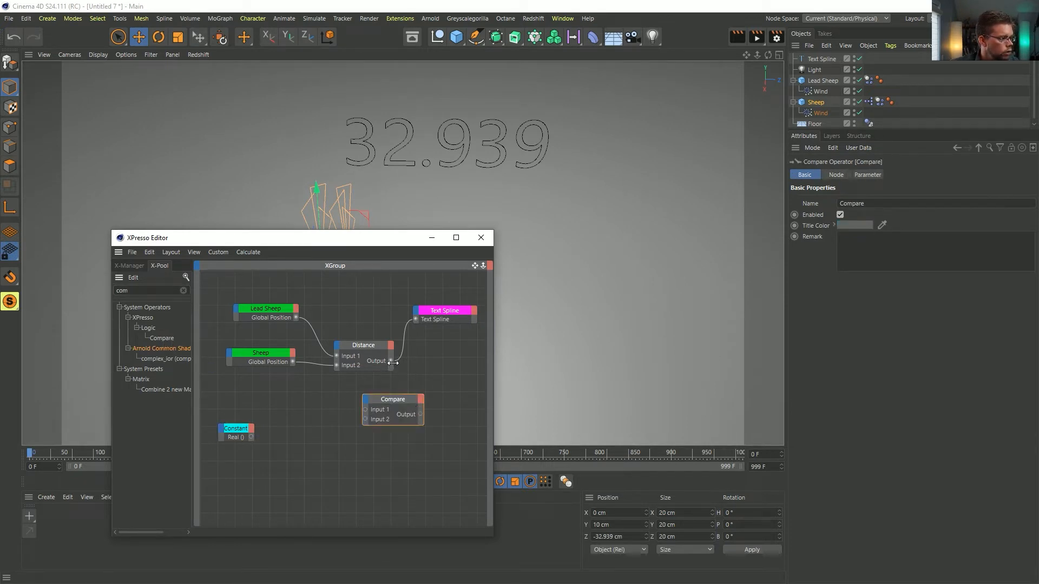
pyautogui.moveTo(250, 437); pyautogui.dragTo(365, 413)
pyautogui.moveTo(389, 360); pyautogui.dragTo(365, 420)
# Step: Set the Compare node's function to <= and shift the node slightly down and right
pyautogui.click(386, 401)
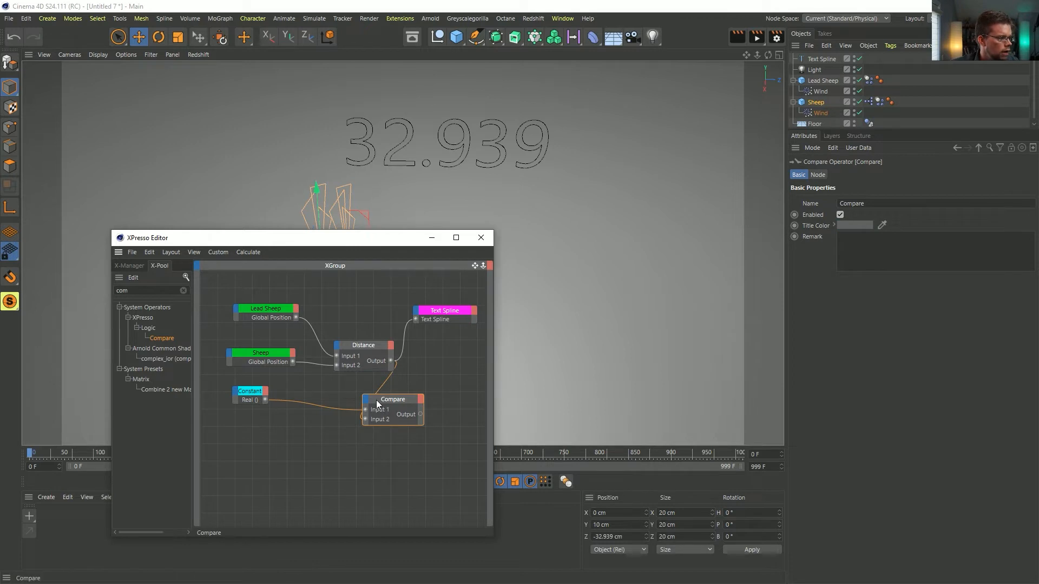
pyautogui.click(817, 175)
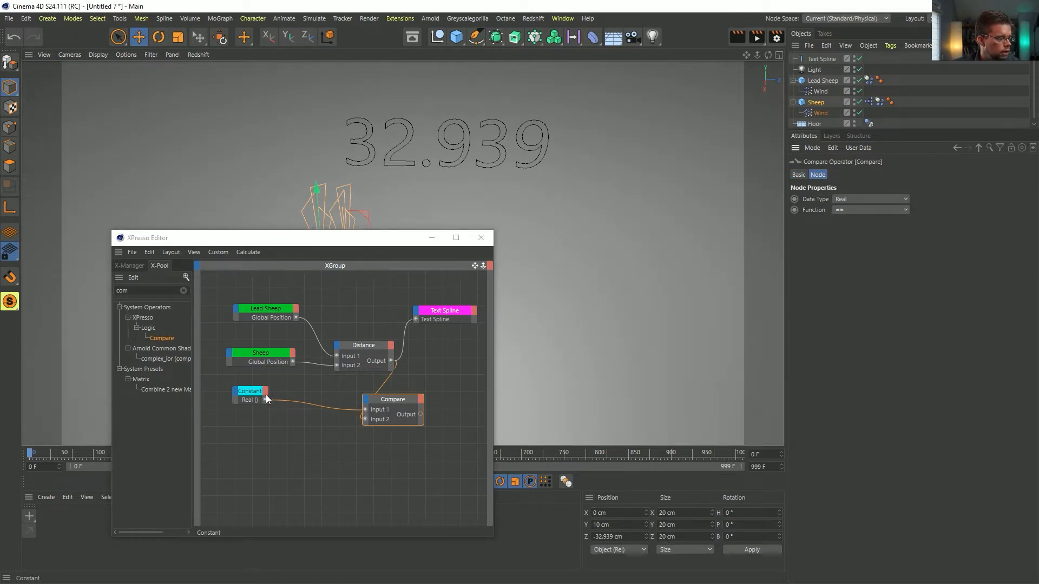
pyautogui.click(862, 210)
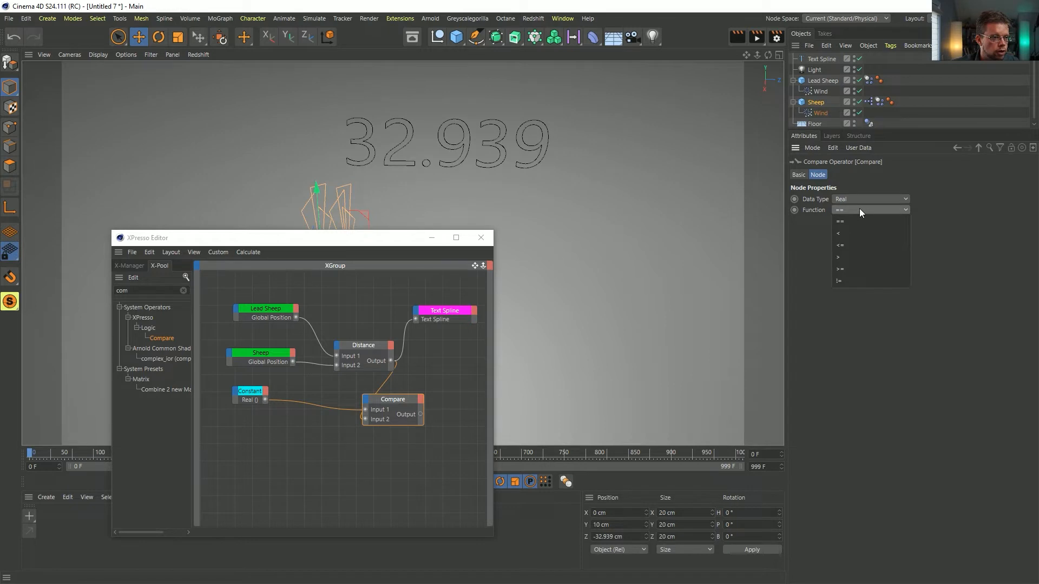
pyautogui.click(859, 246)
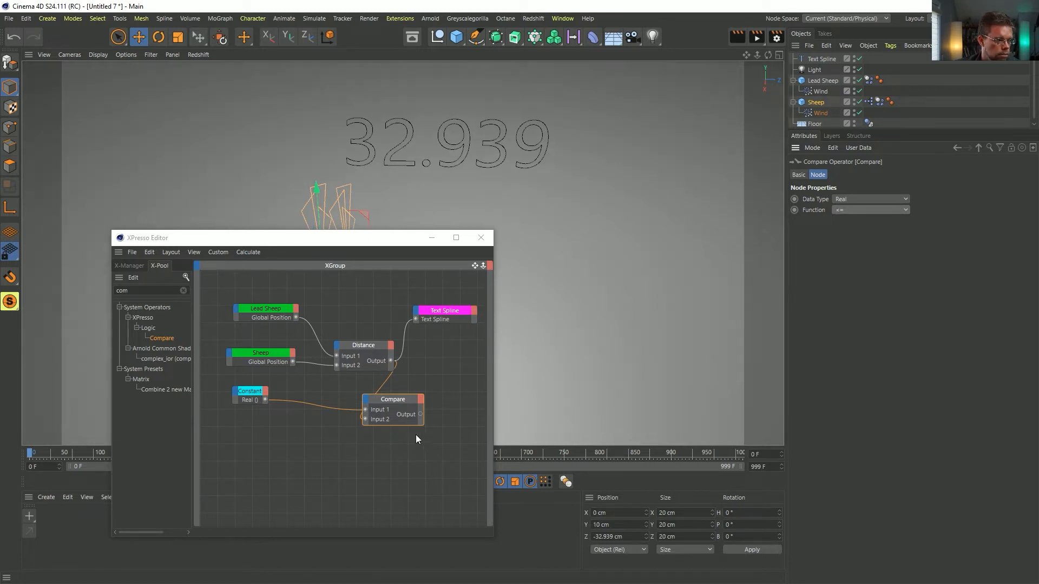
pyautogui.moveTo(403, 401); pyautogui.dragTo(411, 414)
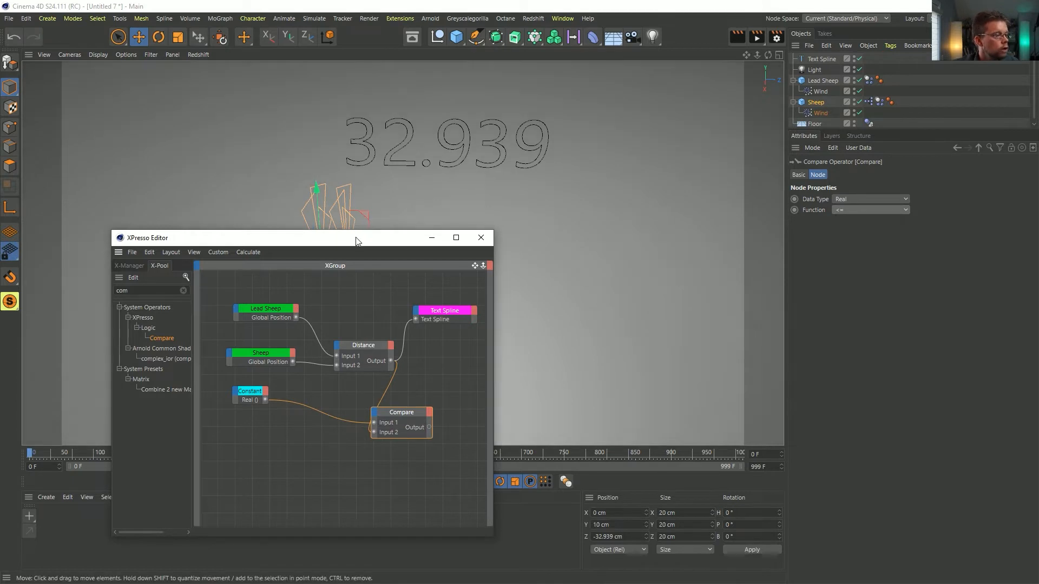
# Step: Set the wind speed of the Wind object under Sheep to 10 cm
pyautogui.moveTo(356, 239); pyautogui.dragTo(341, 357)
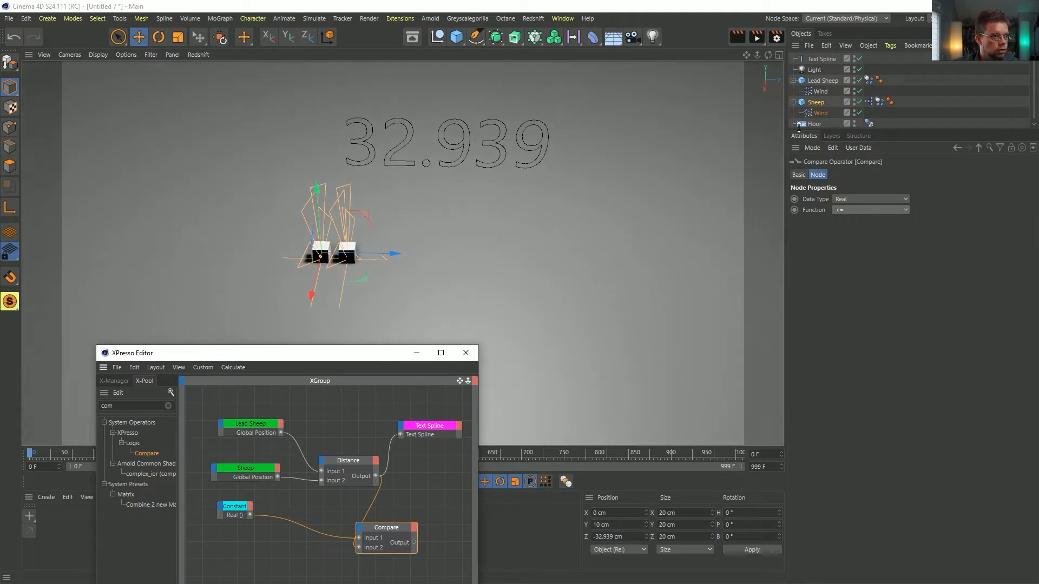
pyautogui.click(818, 113)
pyautogui.click(844, 174)
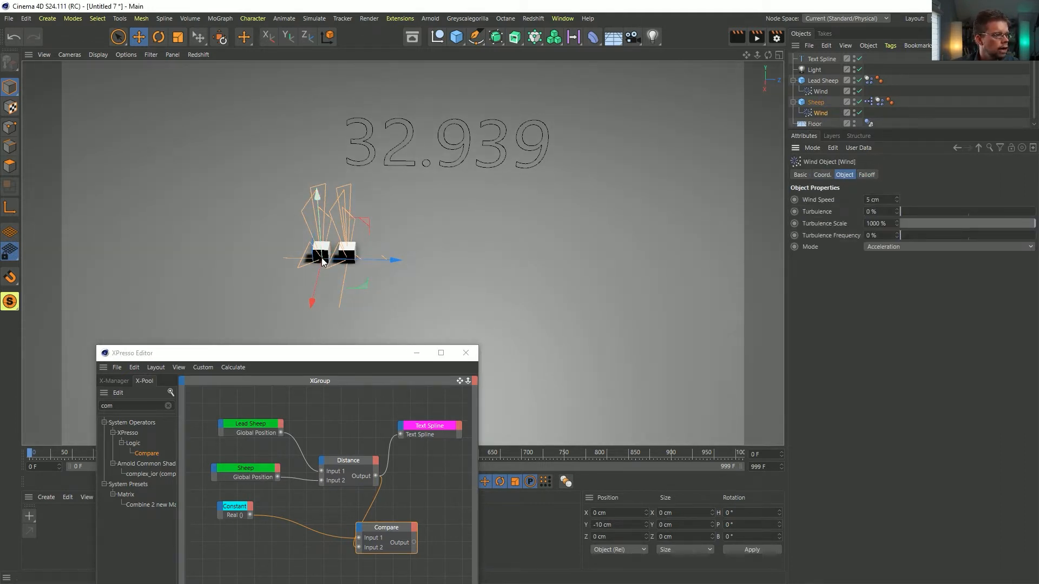
pyautogui.write('10')
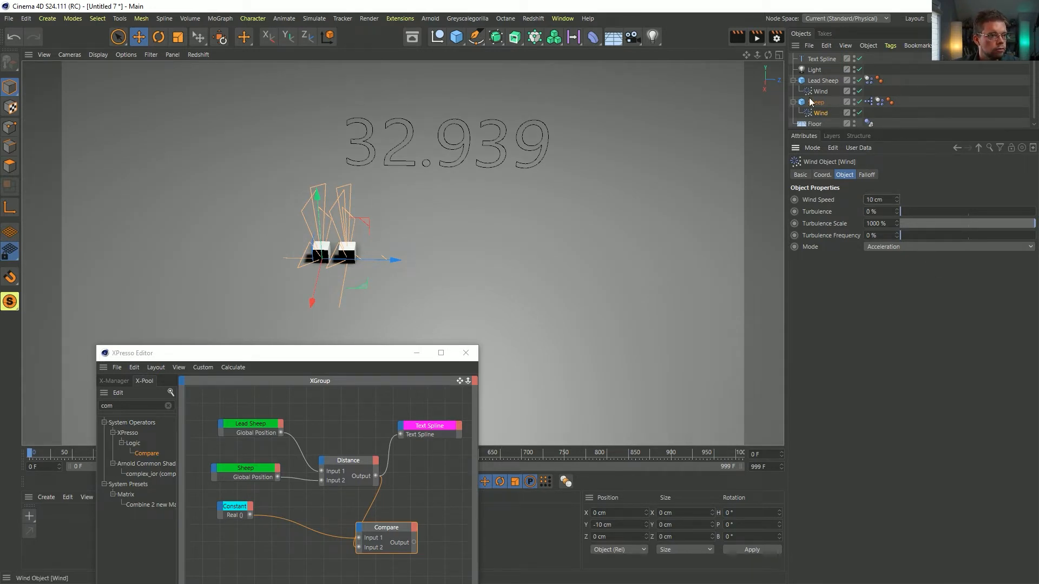
# Step: Rename the Sheep cube to Follow Sheep
pyautogui.doubleClick(816, 103)
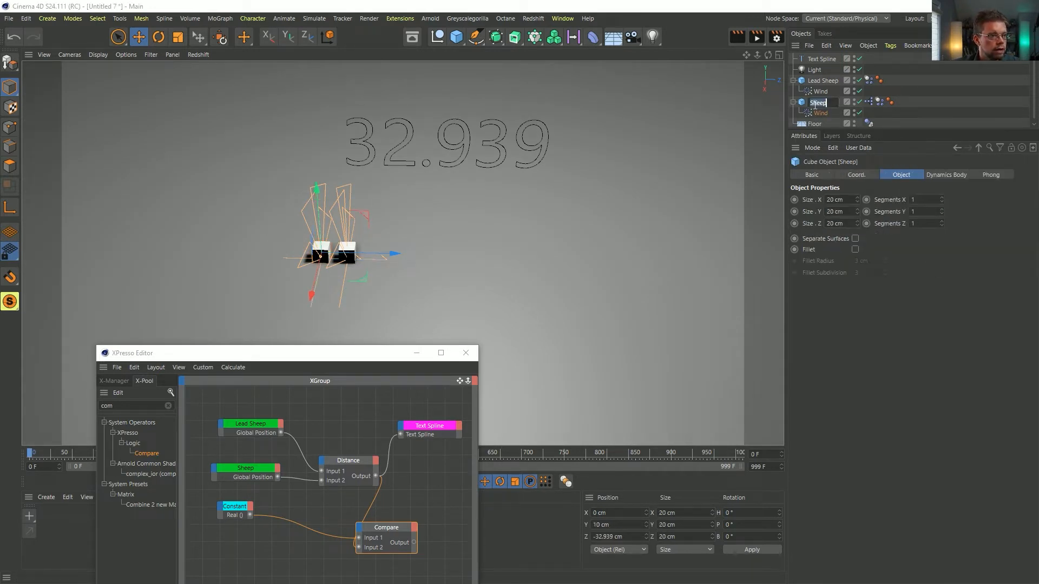
pyautogui.write('Follow Sh')
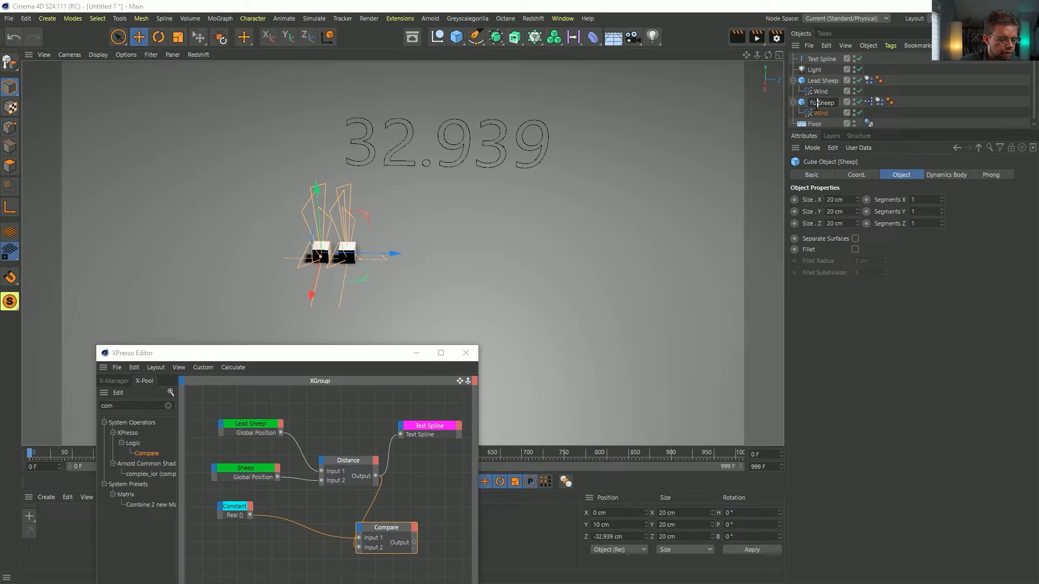
pyautogui.write('eep')
pyautogui.press('Return')
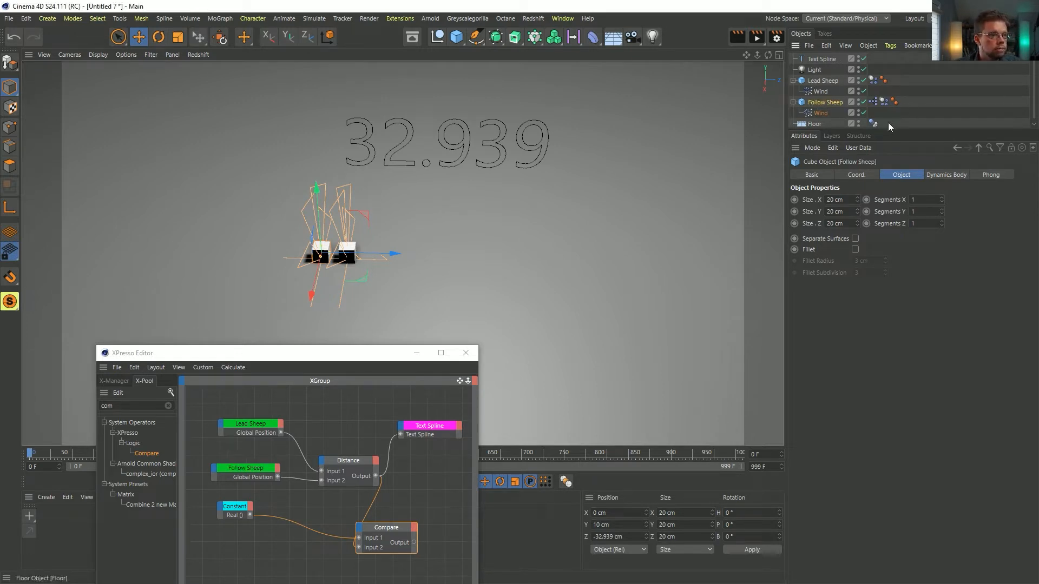
# Step: Widen the XPresso editor and add Follow Sheep's Wind object as a node beside the Compare node
pyautogui.moveTo(879, 130); pyautogui.dragTo(878, 185)
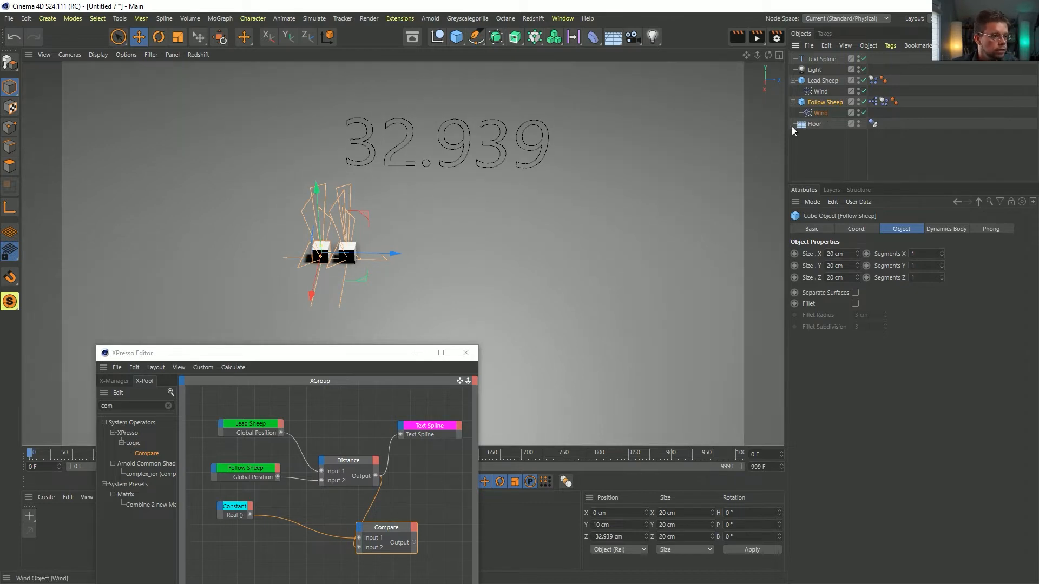
pyautogui.click(402, 573)
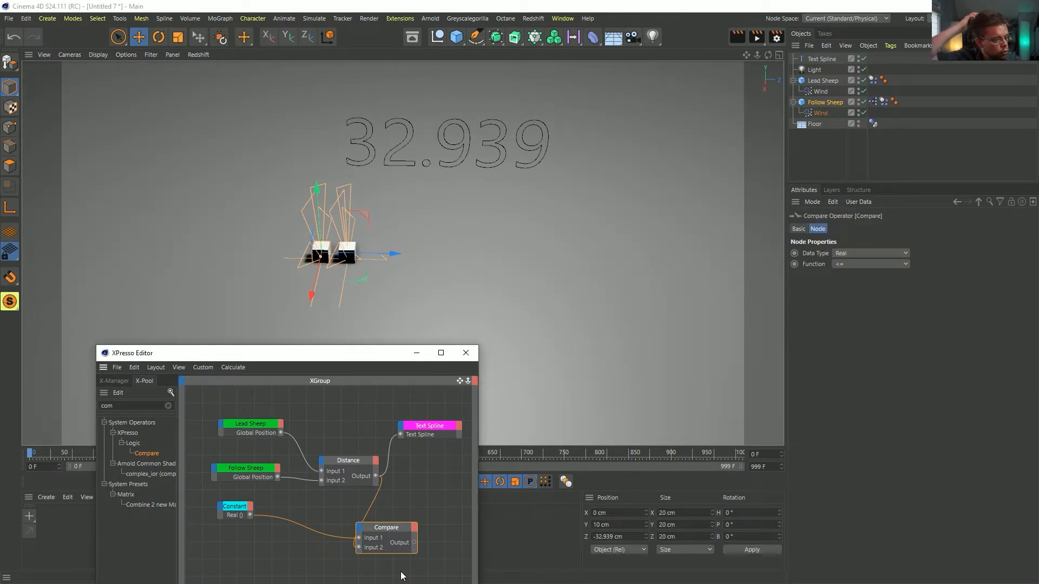
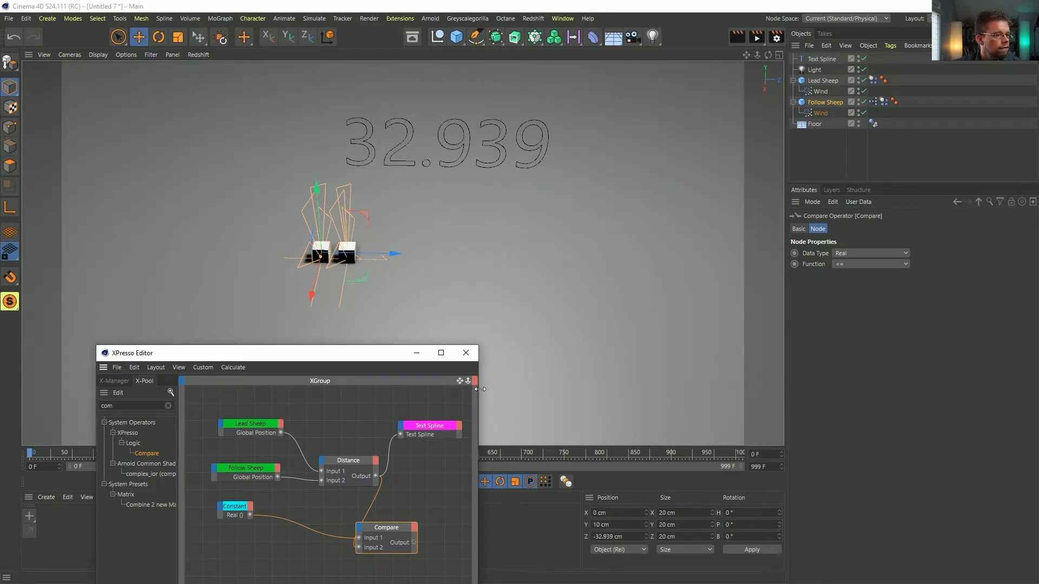
pyautogui.moveTo(477, 404); pyautogui.dragTo(648, 379)
pyautogui.click(820, 113)
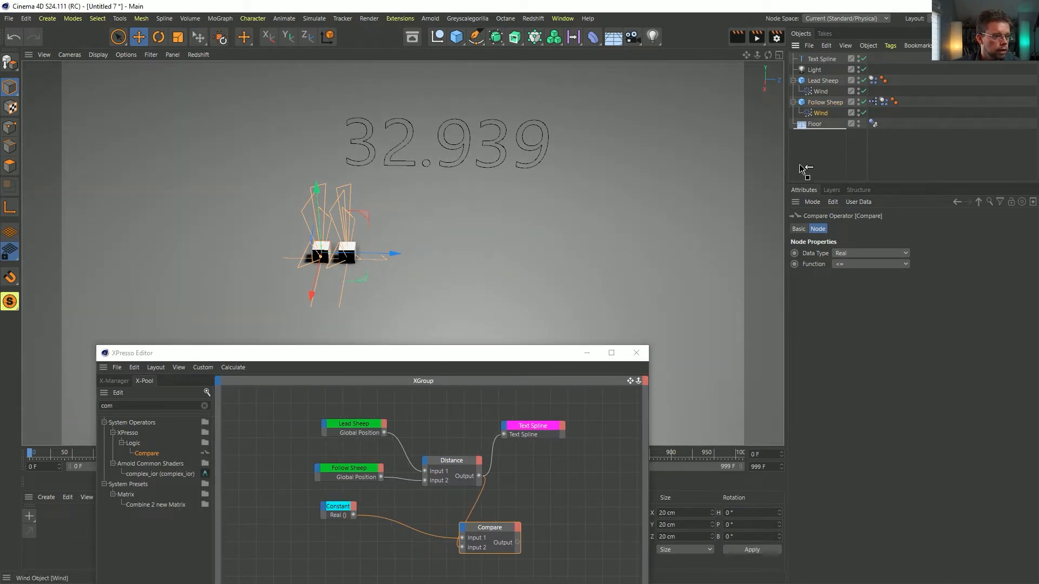
pyautogui.moveTo(590, 525); pyautogui.dragTo(583, 525)
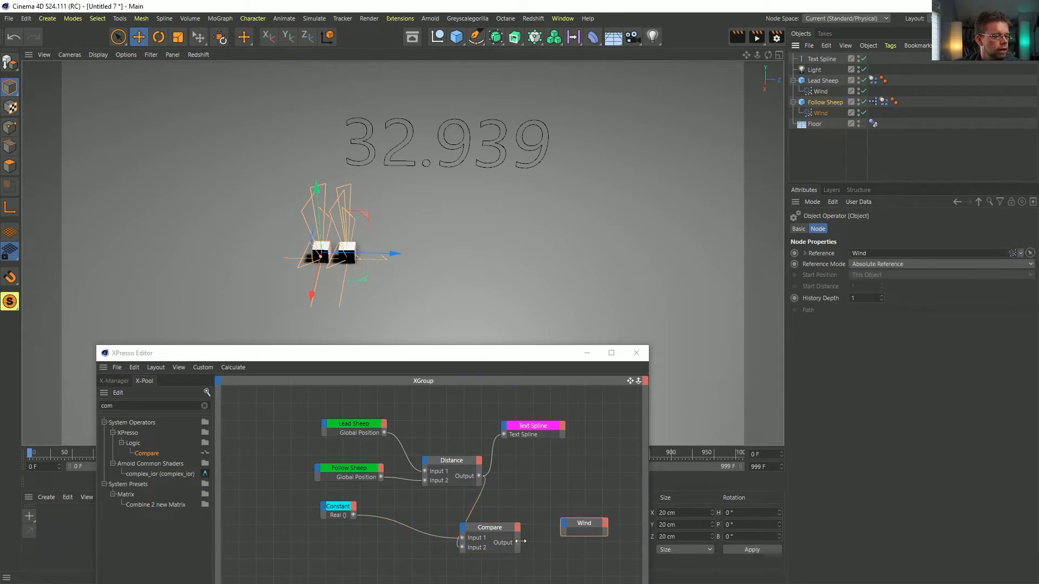
# Step: Connect the Compare node's output to the Wind node's Enabled property
pyautogui.moveTo(518, 542); pyautogui.dragTo(562, 522)
pyautogui.moveTo(588, 558)
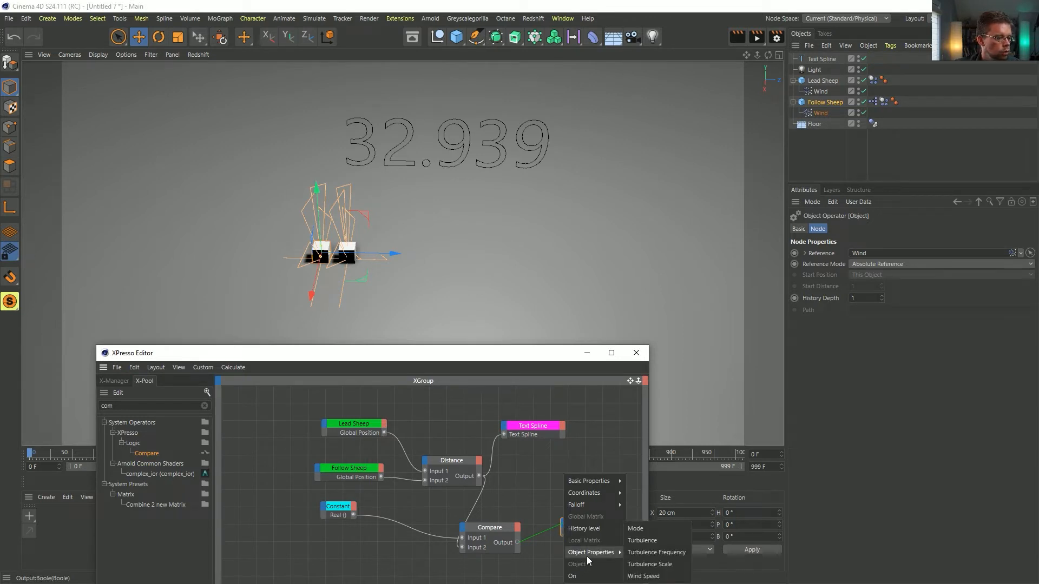
pyautogui.moveTo(580, 481)
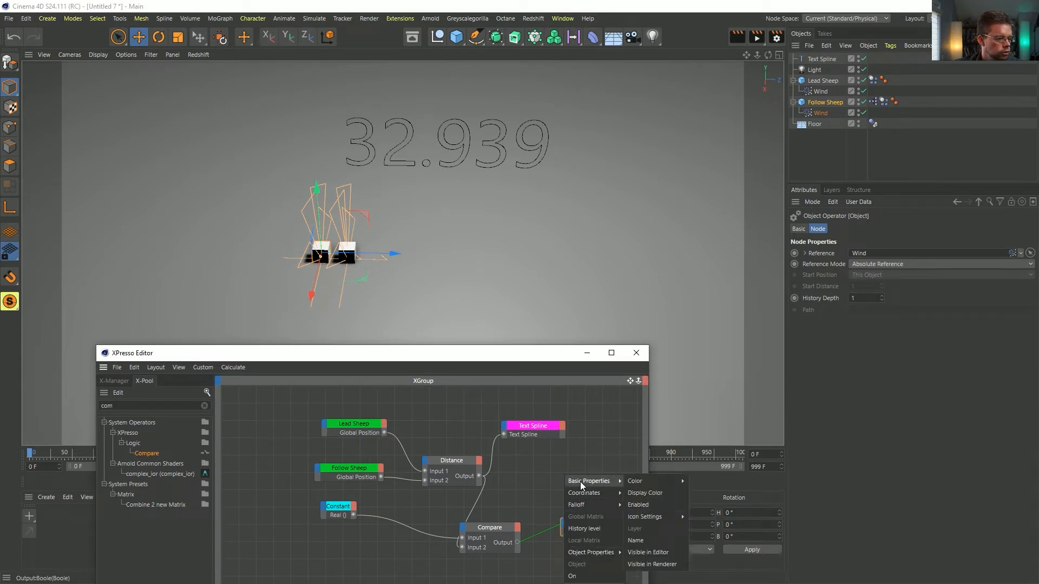
pyautogui.click(639, 505)
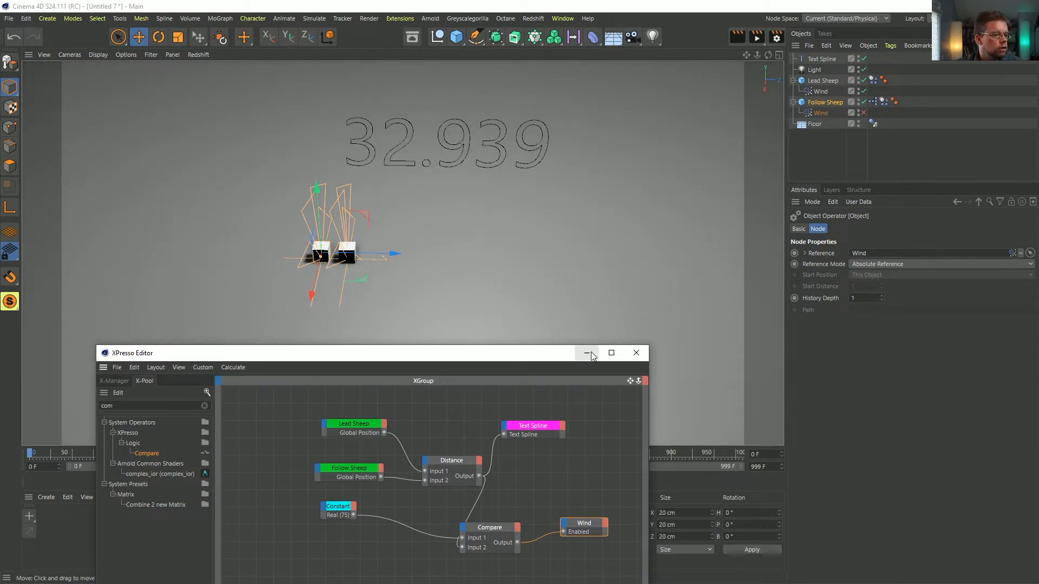
# Step: Set the Wind node's title color to the green sampled from the Lead Sheep node
pyautogui.click(799, 229)
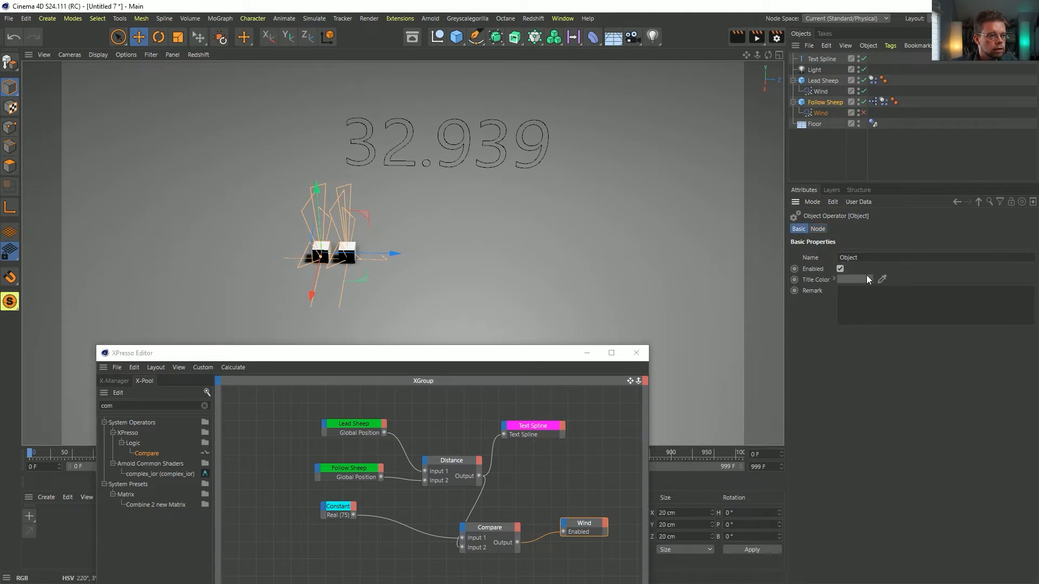
pyautogui.click(865, 275)
pyautogui.click(853, 274)
pyautogui.click(927, 257)
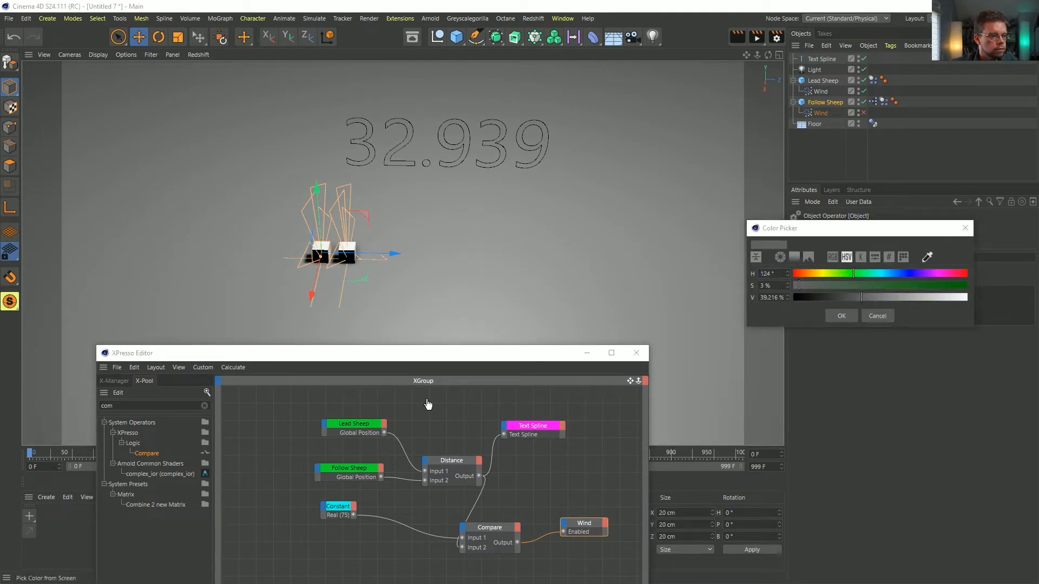
pyautogui.click(354, 423)
pyautogui.click(842, 316)
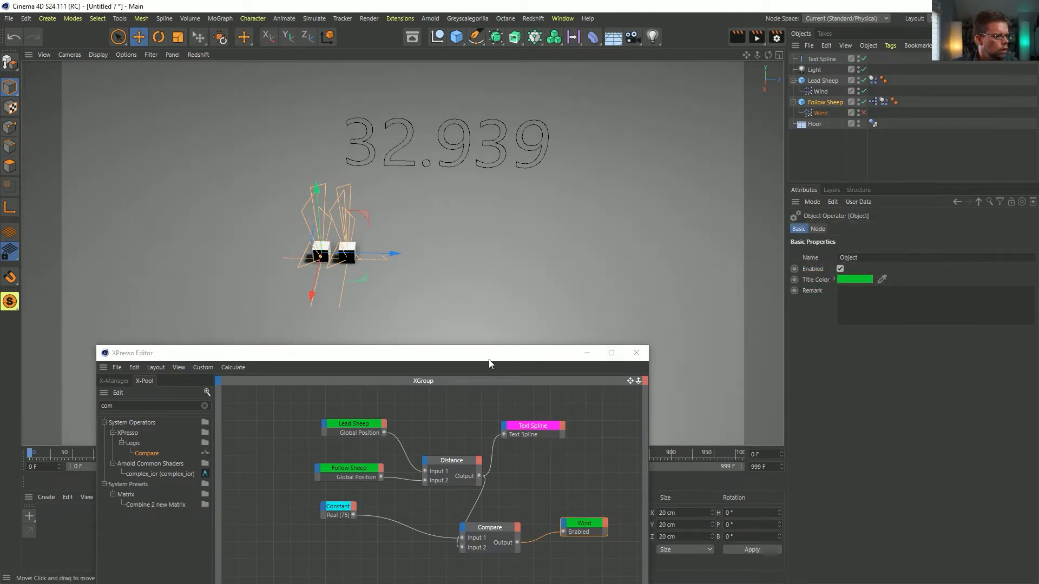
# Step: Move the XPresso editor clear of the timeline, play the simulation and set the wind speed of Follow Sheep's Wind to 22 cm
pyautogui.moveTo(489, 360); pyautogui.dragTo(413, 527)
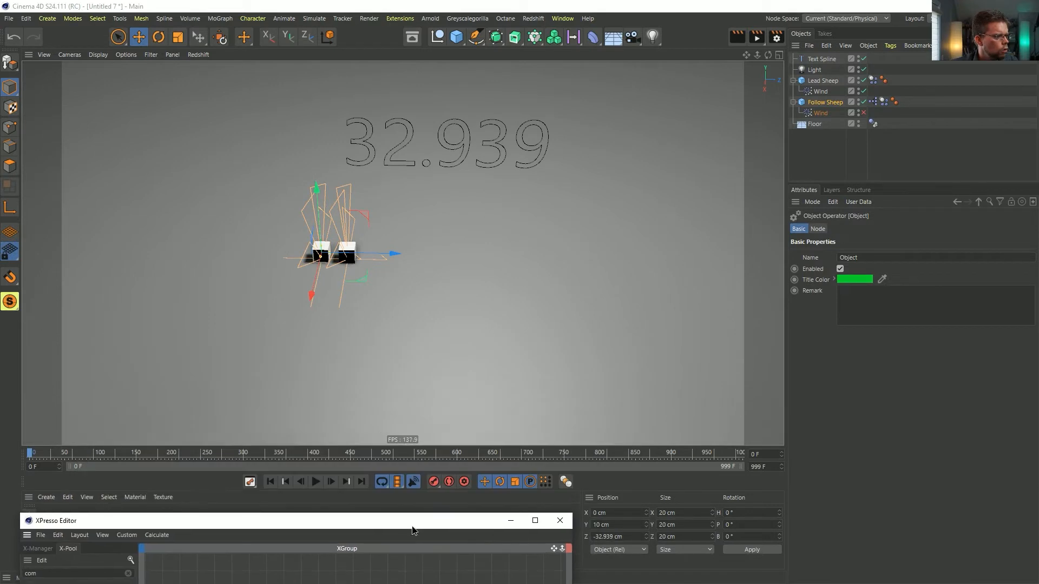
pyautogui.click(315, 482)
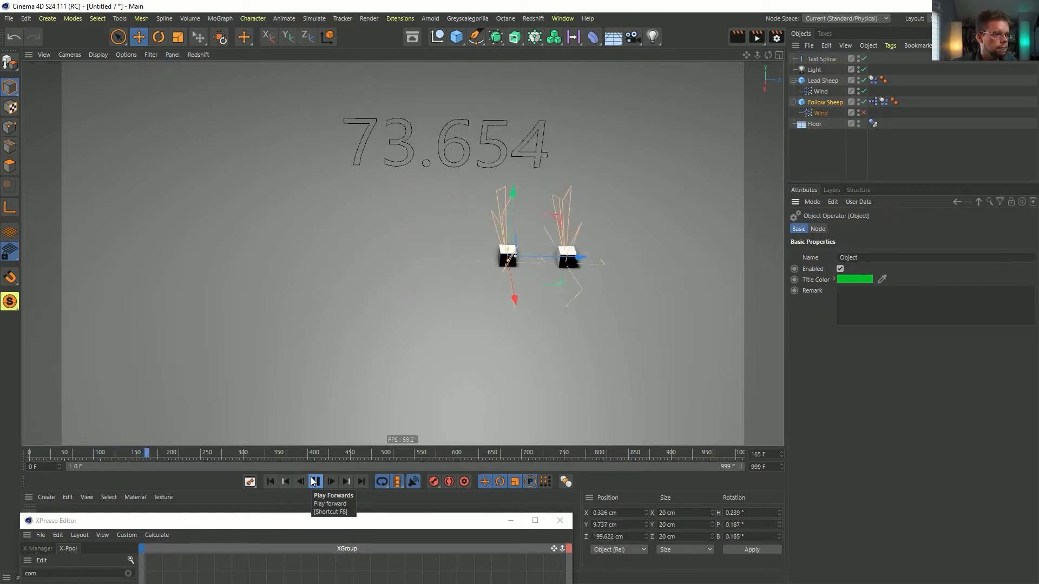
pyautogui.click(819, 113)
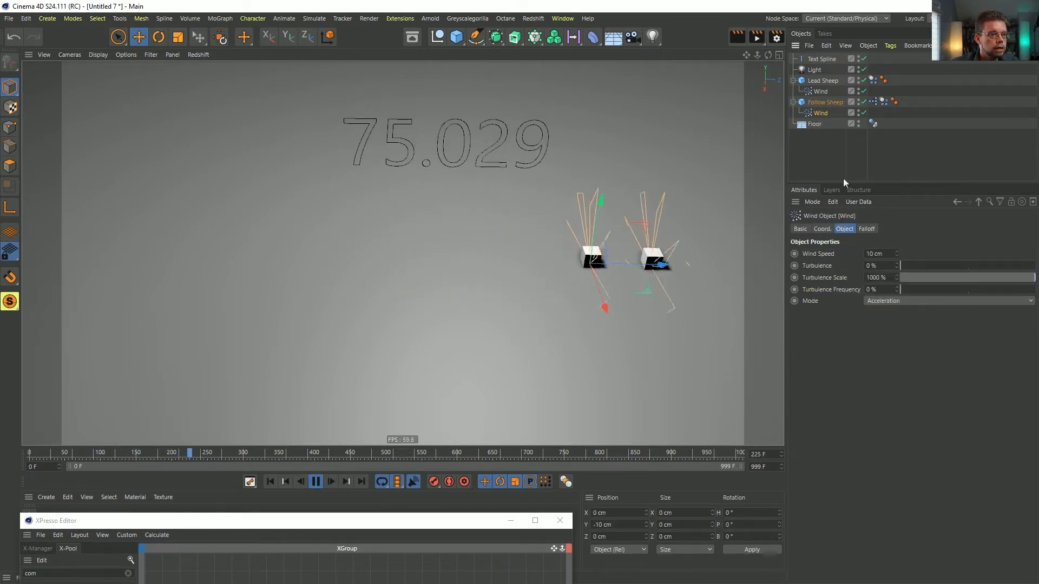
pyautogui.click(877, 254)
pyautogui.write('22')
pyautogui.press('Return')
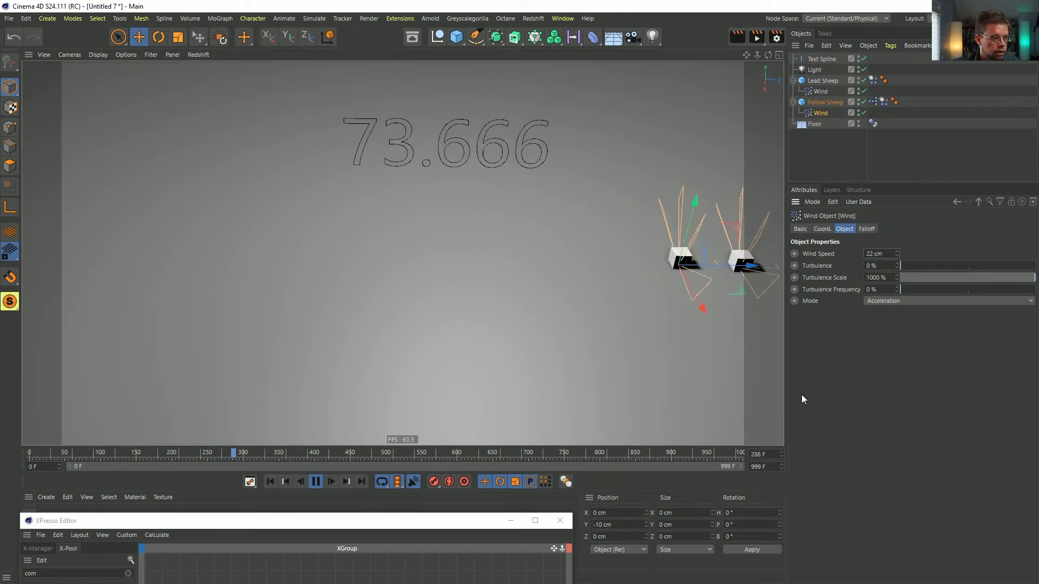
pyautogui.click(271, 481)
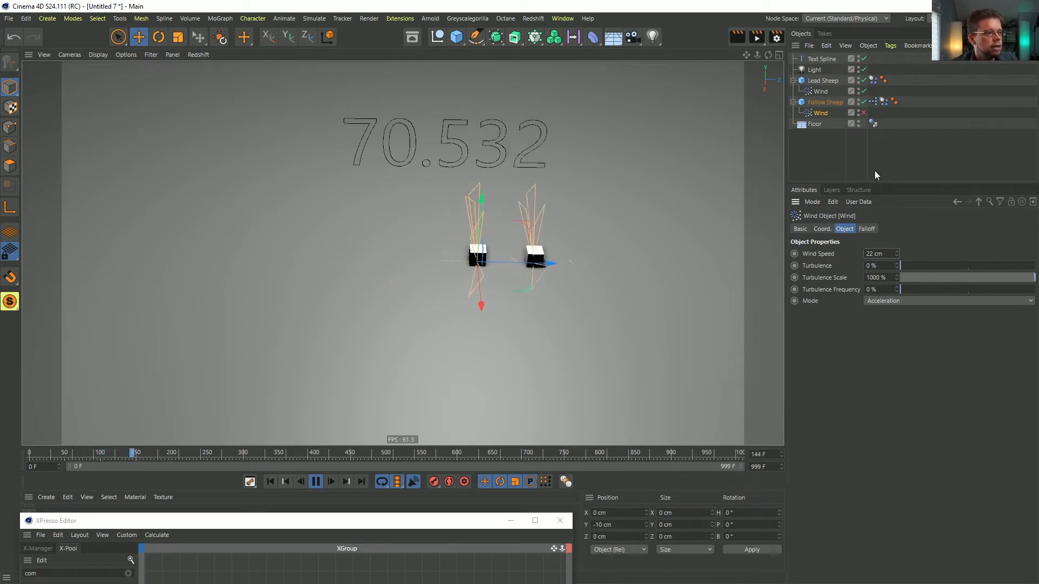
# Step: Set linear and angular damping to 75% in Follow Sheep's Dynamics Body tag and replay from the start
pyautogui.click(883, 102)
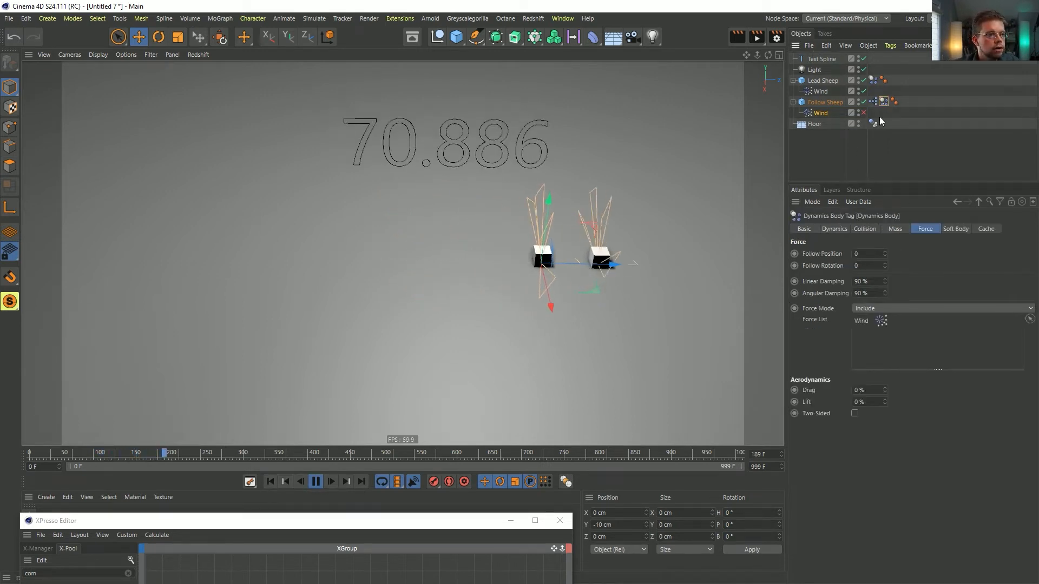
pyautogui.doubleClick(866, 281)
pyautogui.write('15')
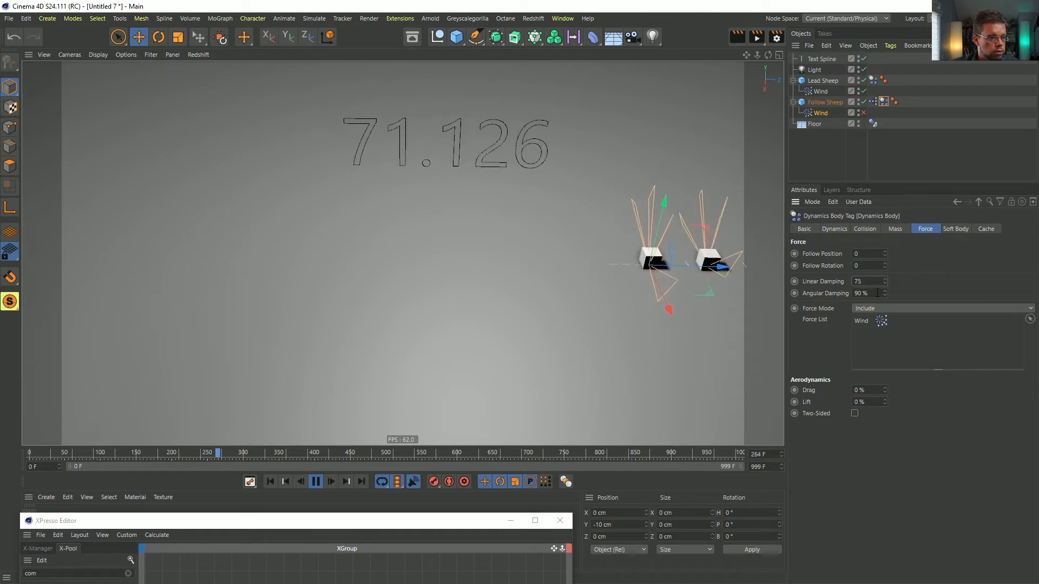
pyautogui.press('Tab')
pyautogui.write('75')
pyautogui.press('Return')
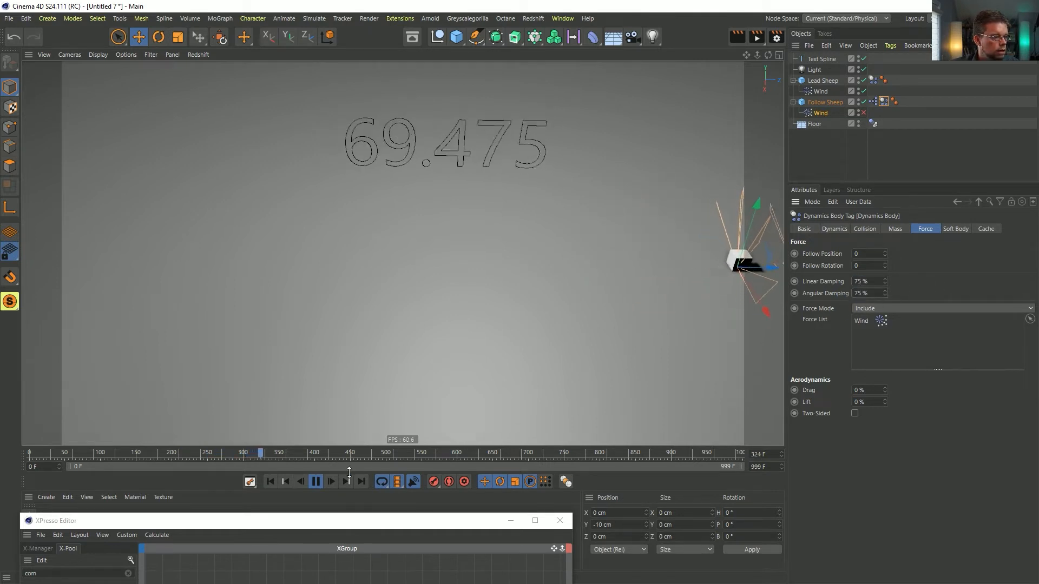
pyautogui.click(270, 481)
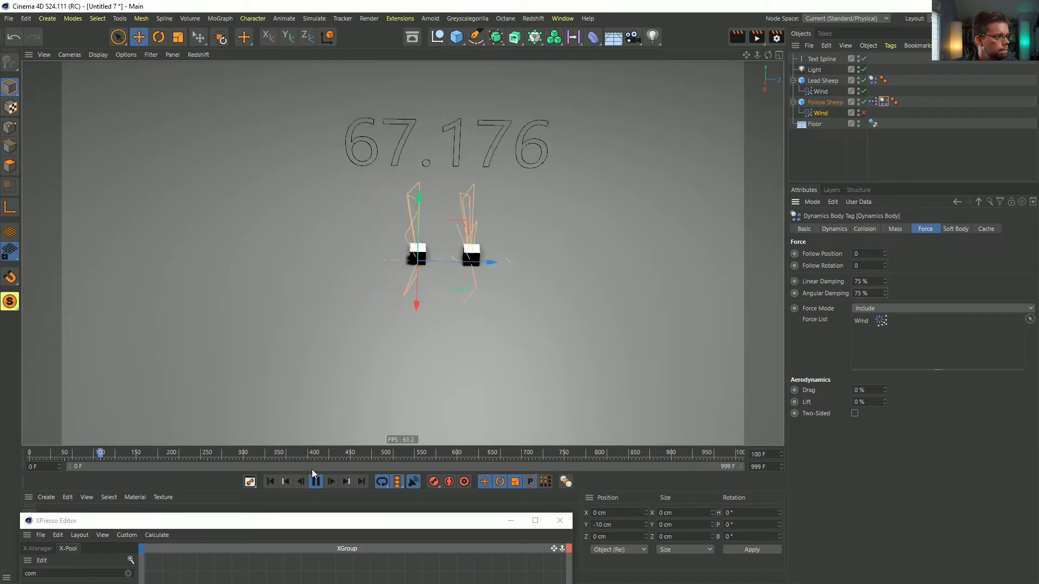
# Step: Set Follow Sheep's linear and angular damping to 55%, then stop and rewind the simulation
pyautogui.doubleClick(866, 282)
pyautogui.write('55')
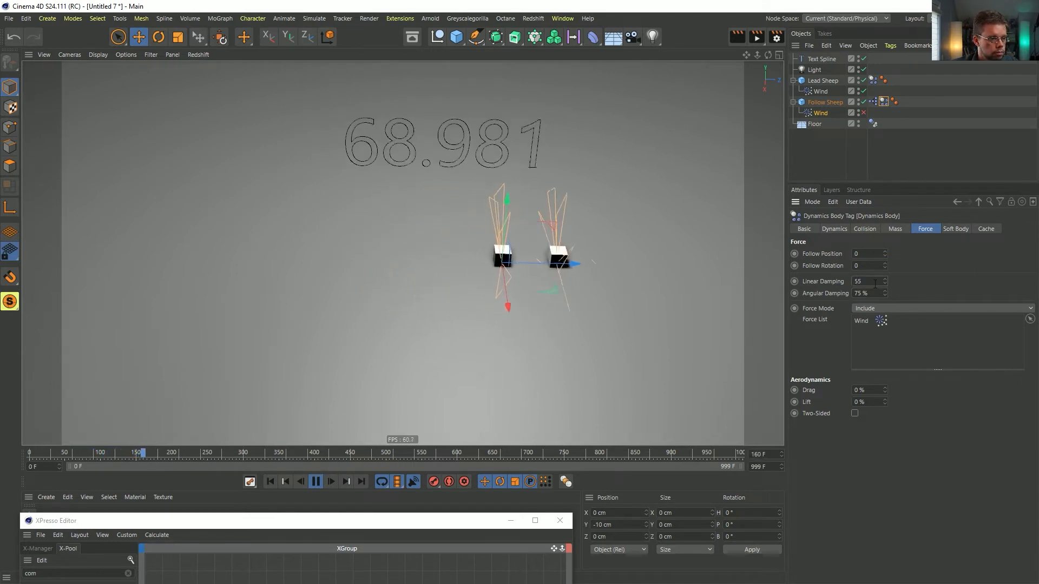
pyautogui.press('Tab')
pyautogui.write('55')
pyautogui.press('Return')
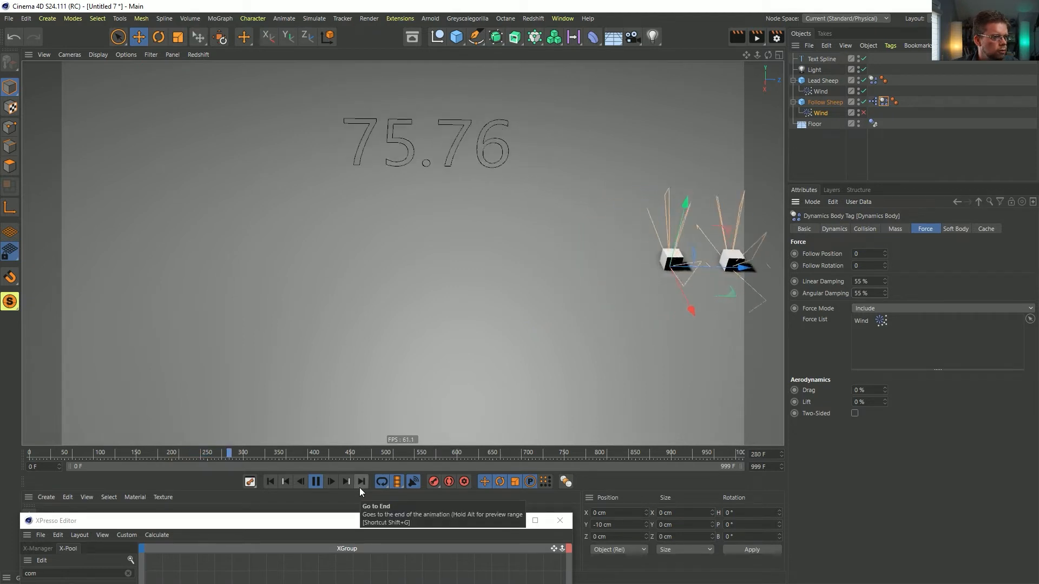
pyautogui.click(315, 482)
pyautogui.click(271, 482)
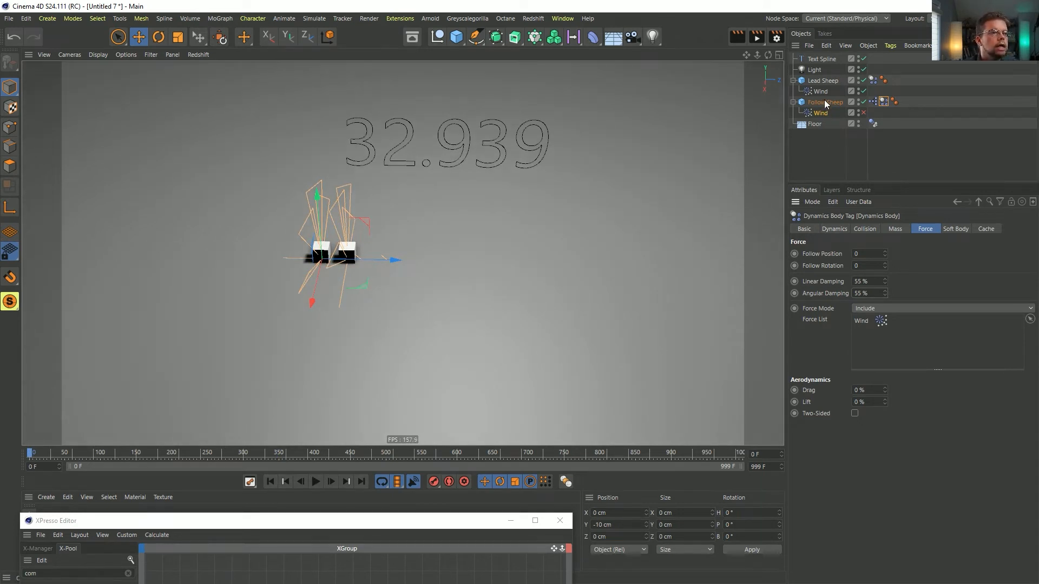
# Step: Add a Vibrate tag to the Wind object under Lead Sheep
pyautogui.click(823, 79)
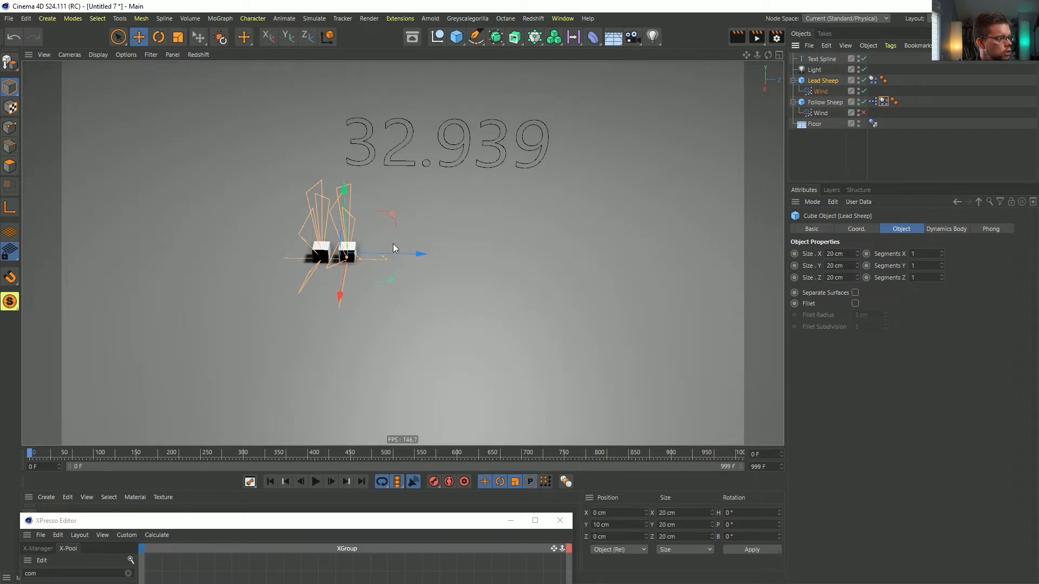
pyautogui.click(820, 92)
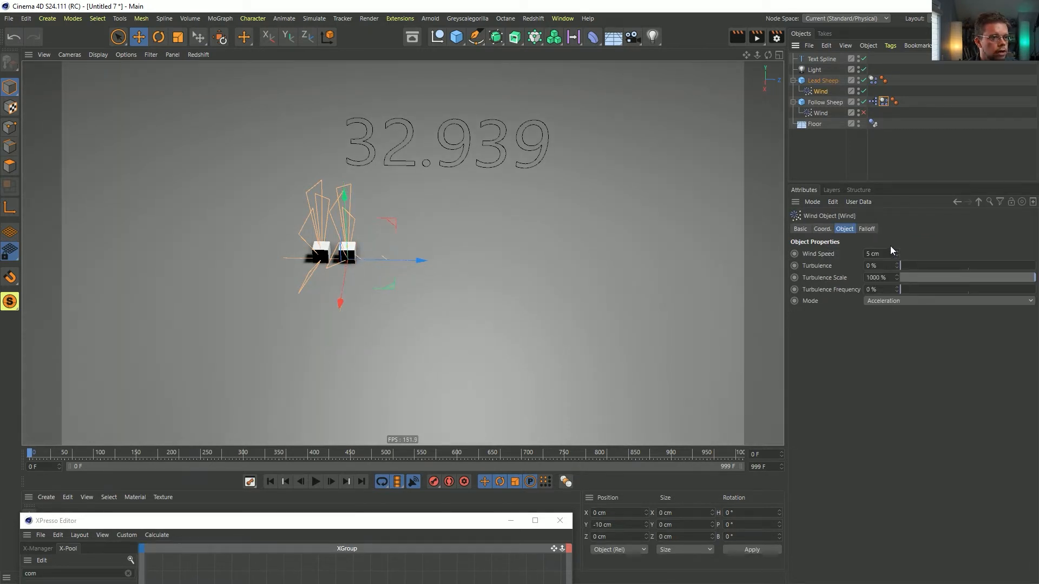
pyautogui.rightClick(816, 90)
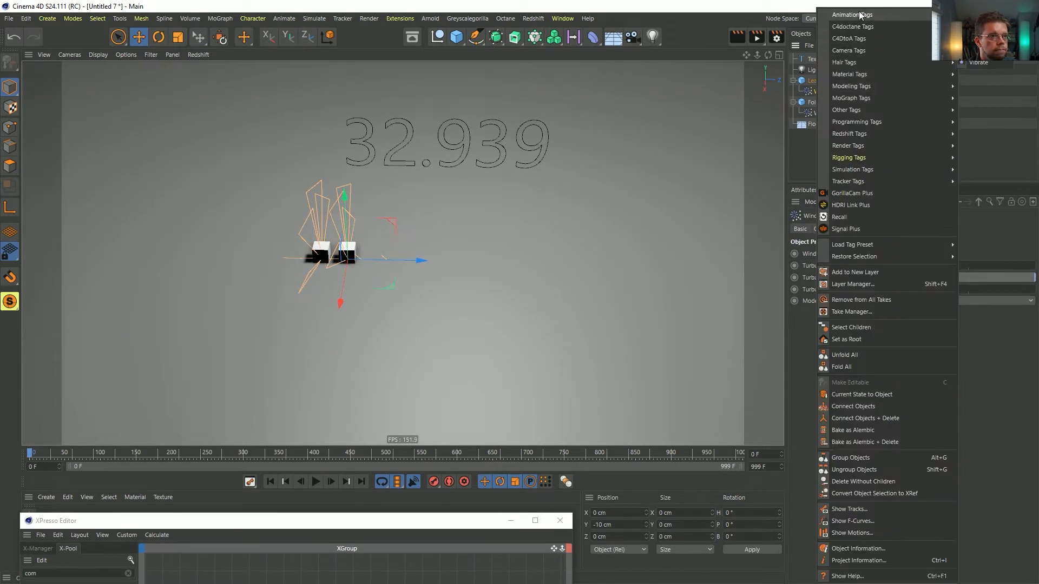
pyautogui.click(974, 63)
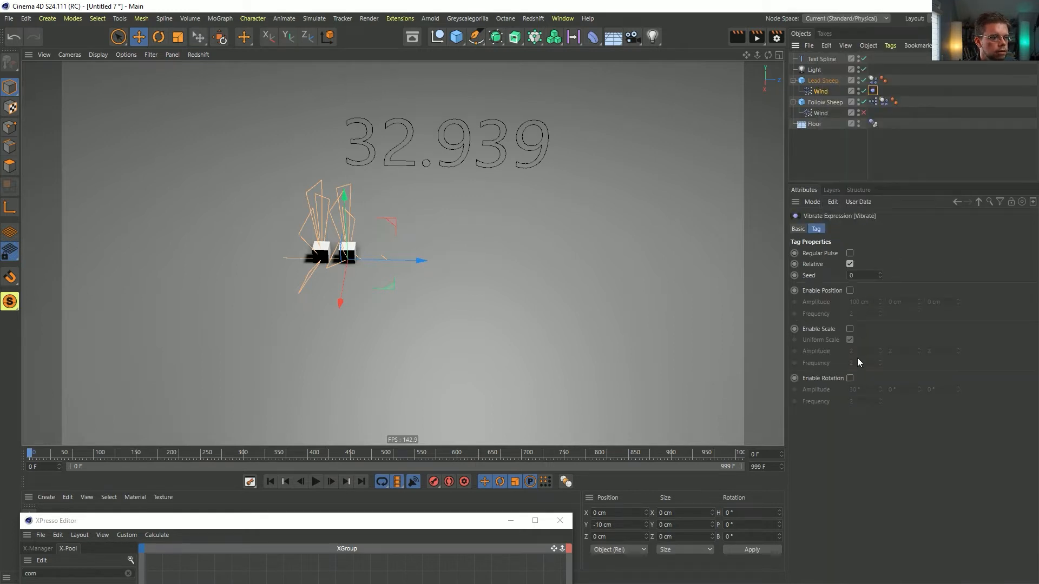
# Step: Enable rotation in the Vibrate tag with a first amplitude of 720° and frequency 0.1, and preview the simulation
pyautogui.click(851, 379)
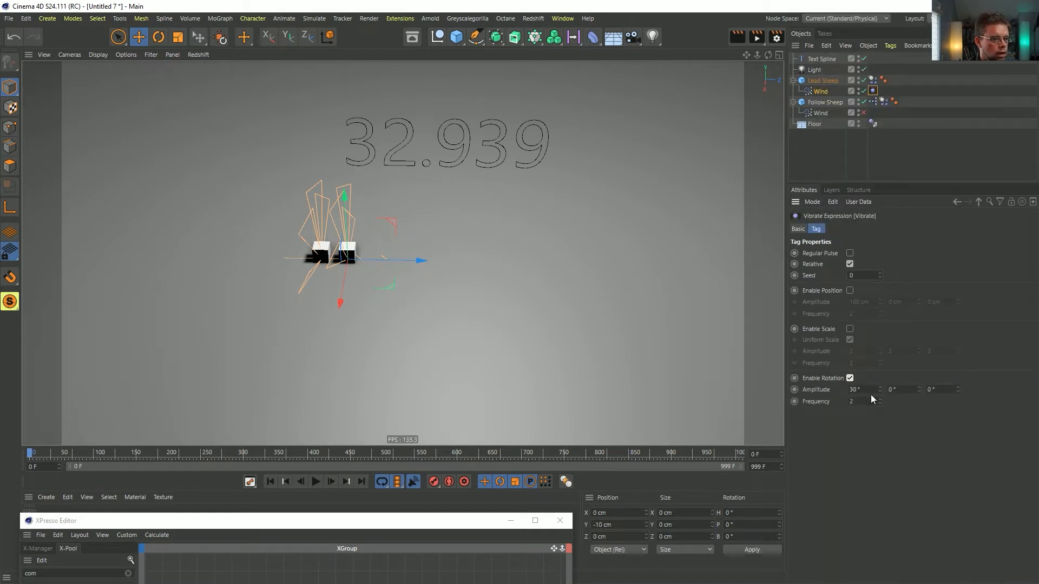
pyautogui.click(855, 390)
pyautogui.write('720')
pyautogui.press('Tab')
pyautogui.write('.')
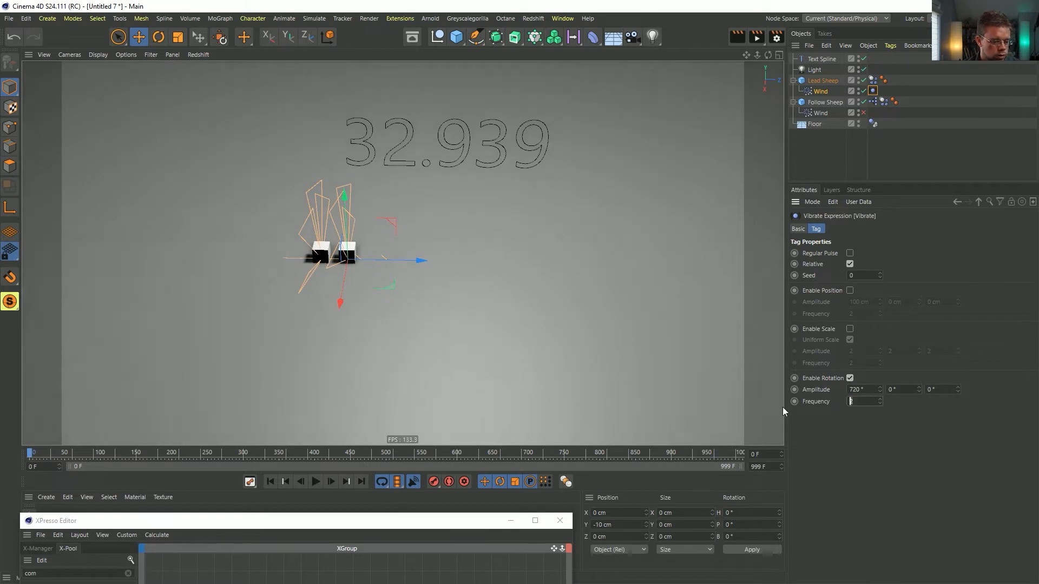
pyautogui.write('1')
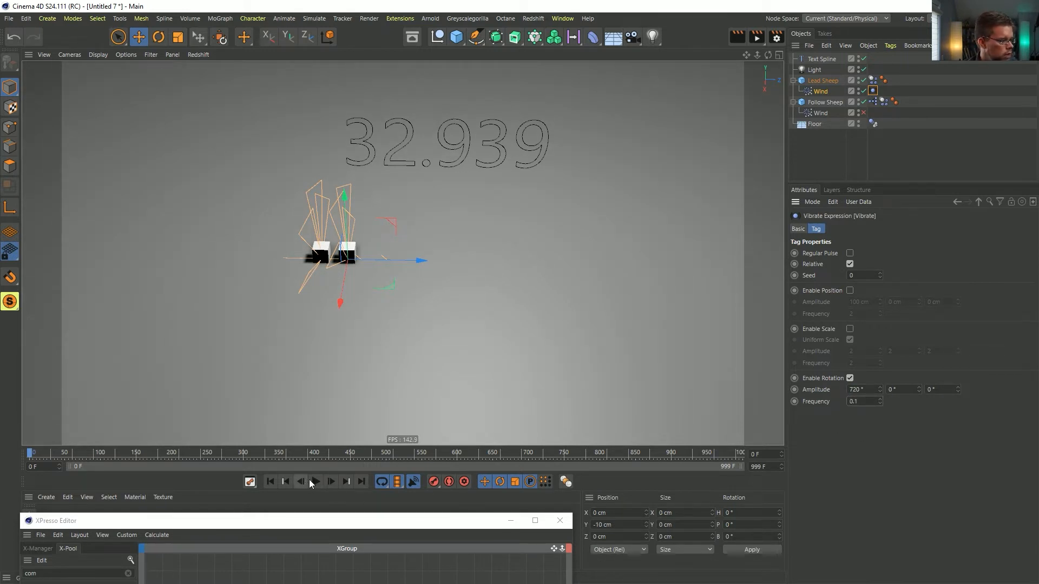
pyautogui.click(316, 482)
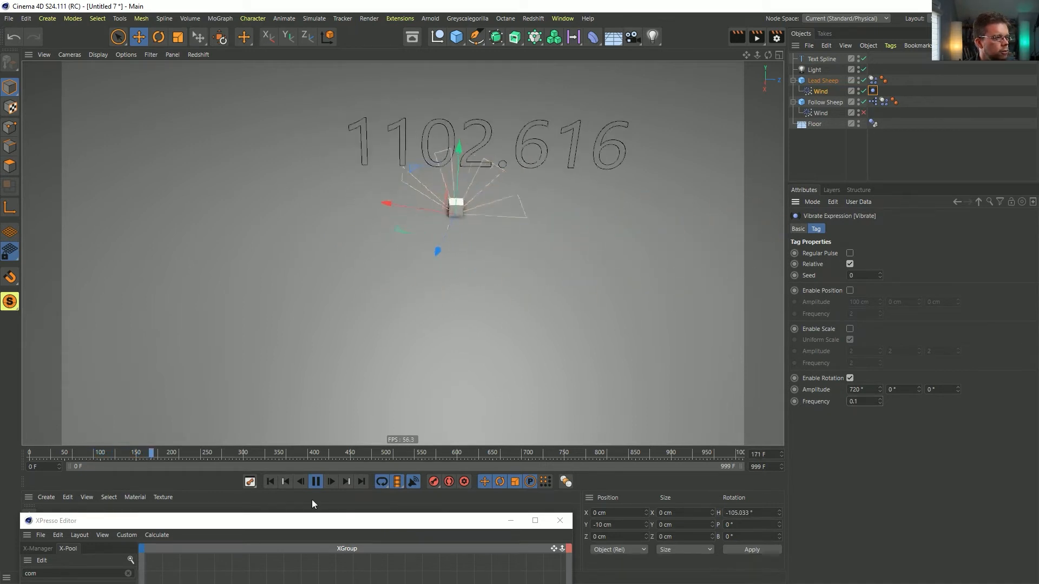
pyautogui.click(317, 481)
pyautogui.click(270, 482)
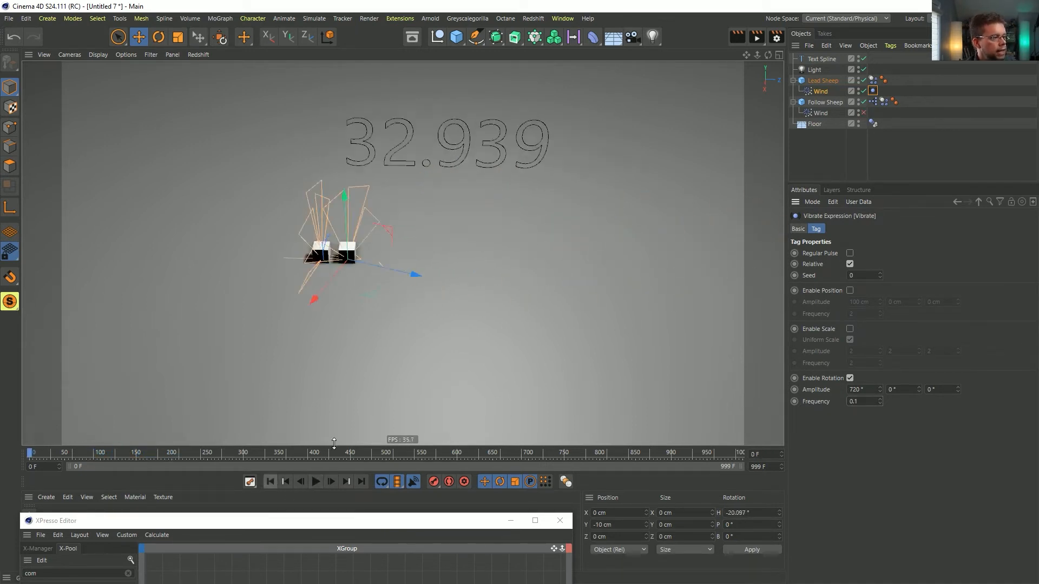
# Step: Add a Target tag to Follow Sheep's Wind object with Lead Sheep as its target object
pyautogui.click(820, 113)
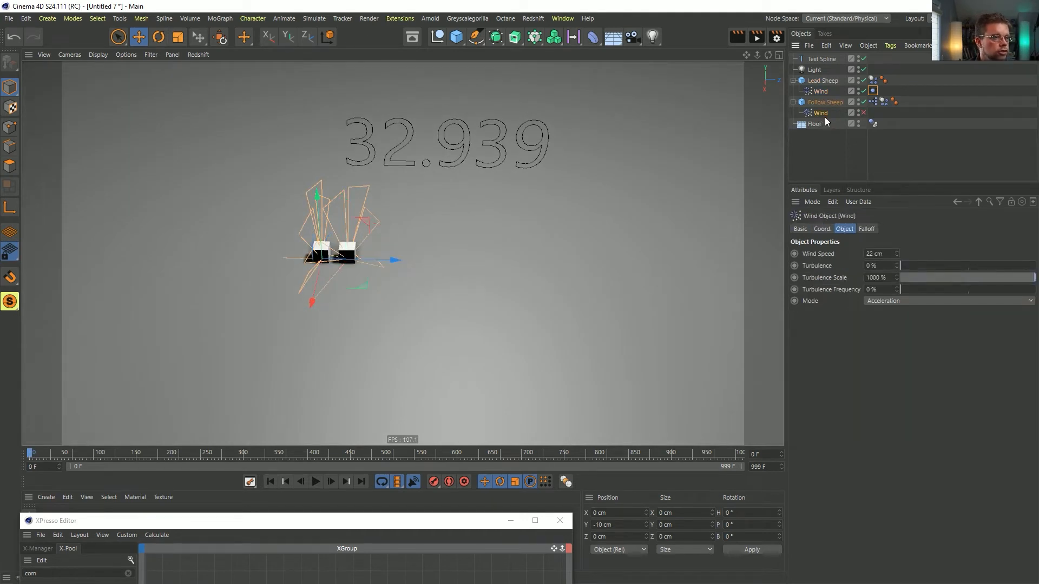
pyautogui.rightClick(812, 112)
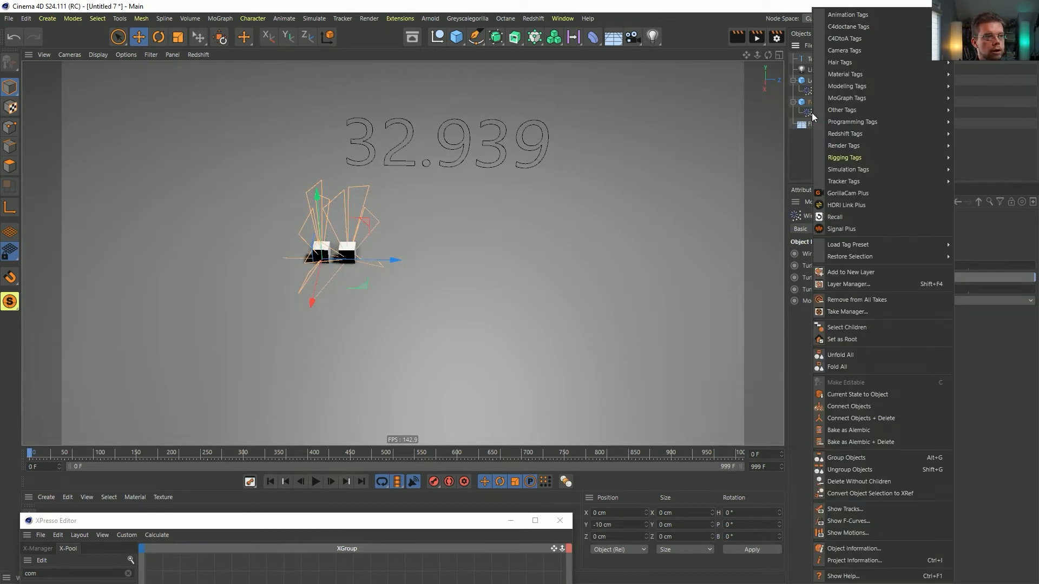
pyautogui.click(812, 113)
pyautogui.rightClick(811, 114)
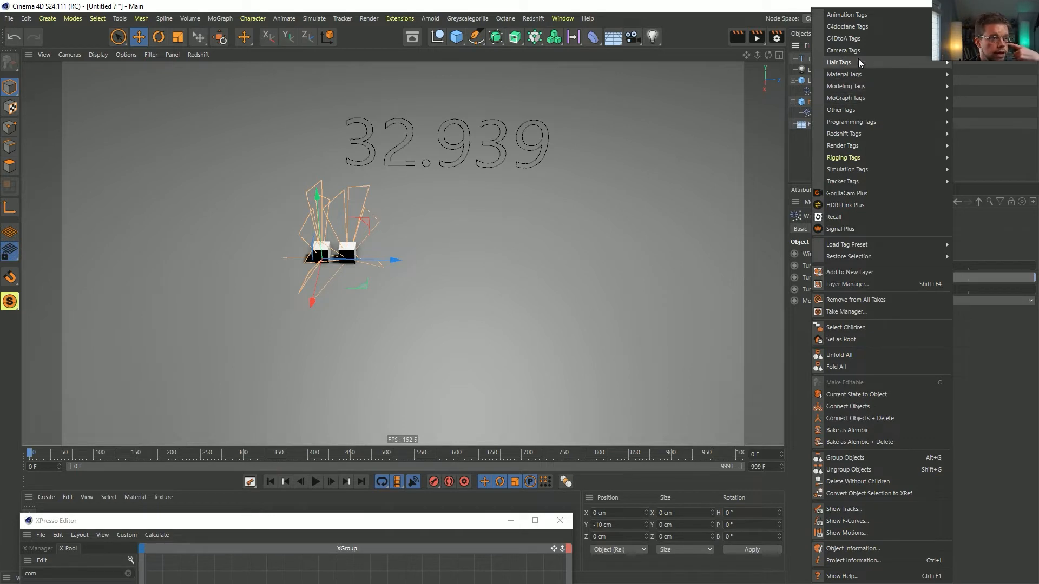
pyautogui.moveTo(859, 15)
pyautogui.click(975, 50)
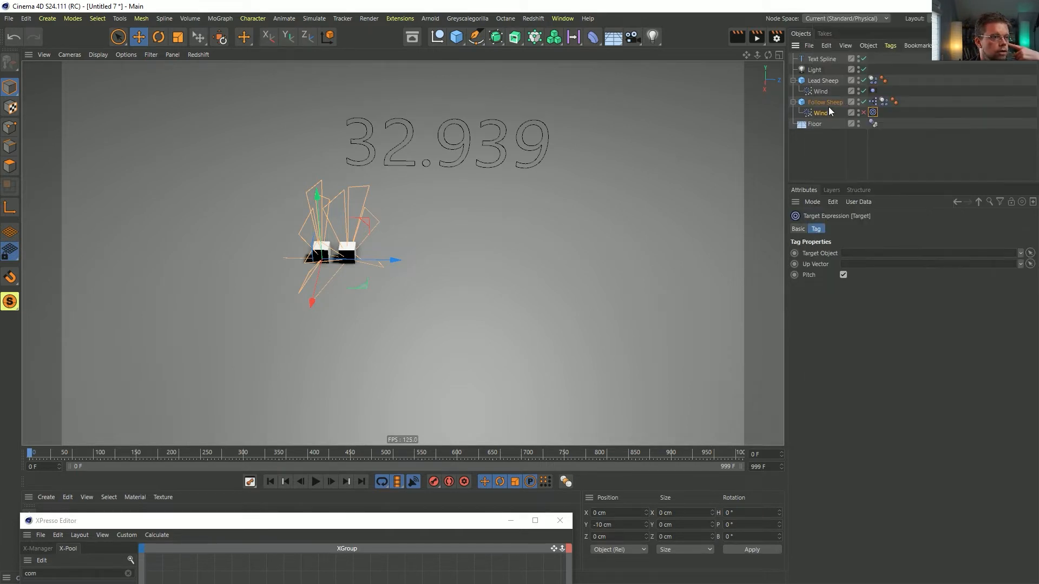
pyautogui.moveTo(823, 80); pyautogui.dragTo(860, 253)
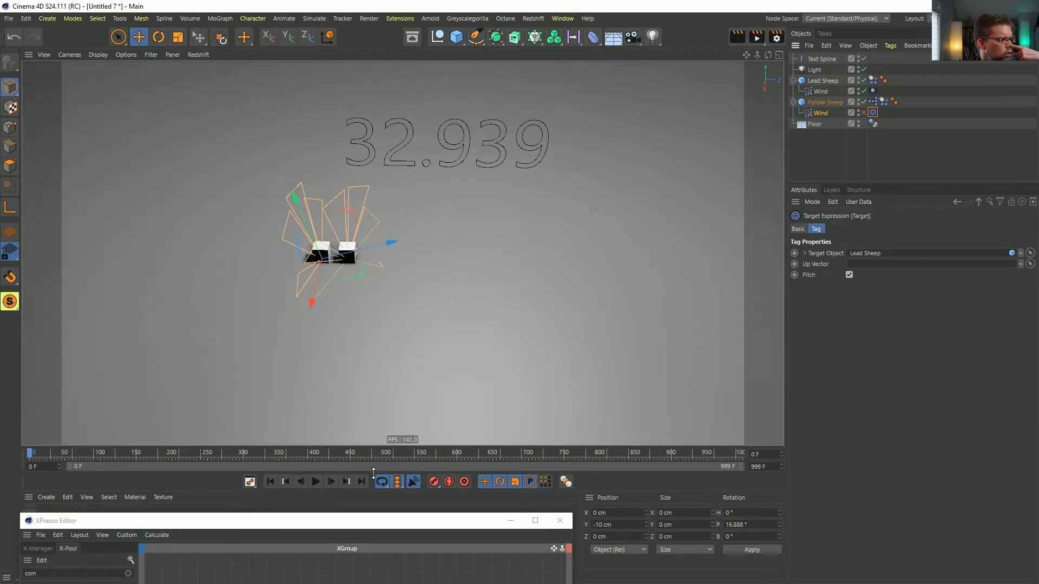
# Step: Play the simulation to check how Follow Sheep tracks Lead Sheep, stop it, and bring the XPresso editor fully back into view
pyautogui.click(318, 483)
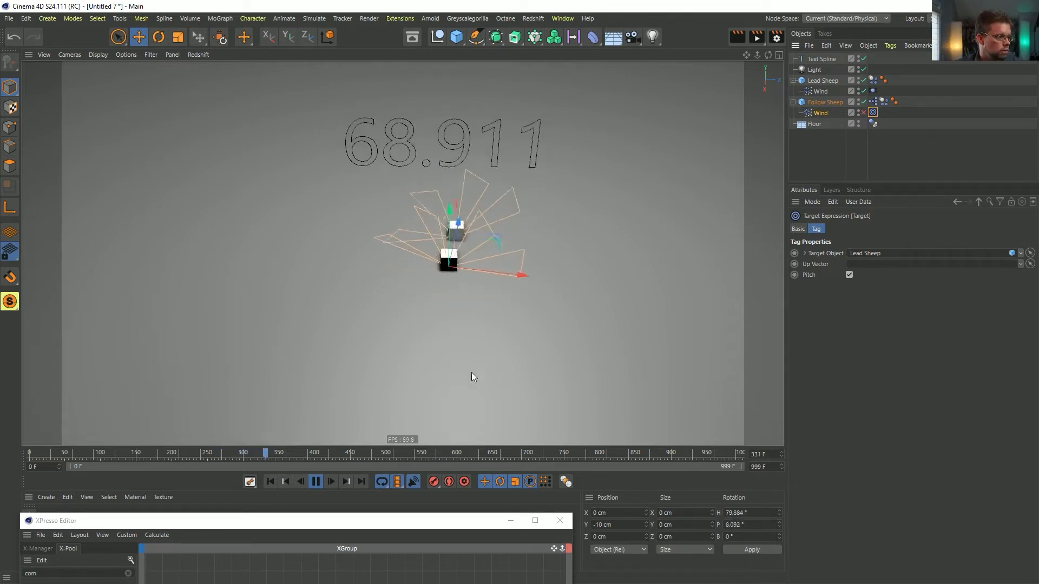
pyautogui.click(312, 482)
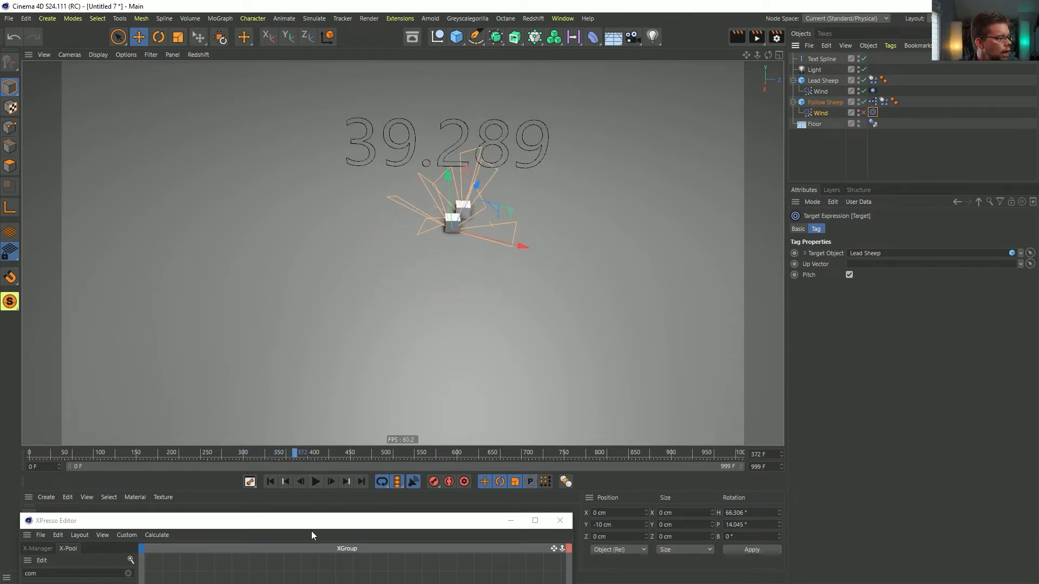
pyautogui.moveTo(314, 521); pyautogui.dragTo(418, 180)
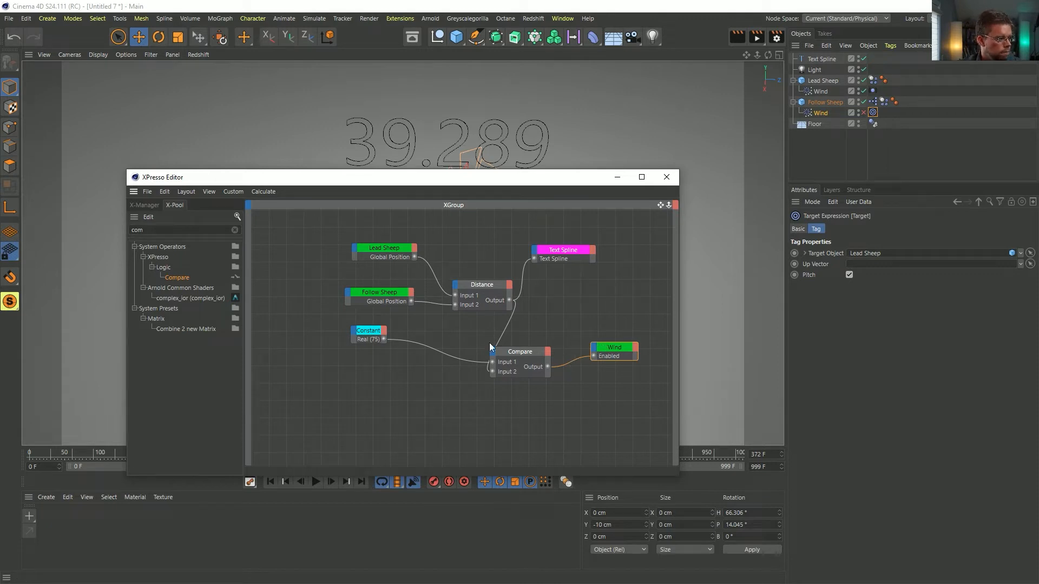
# Step: Duplicate the 75 Constant node near the Wind node and set the copy to data type Boole with its value enabled
pyautogui.click(362, 339)
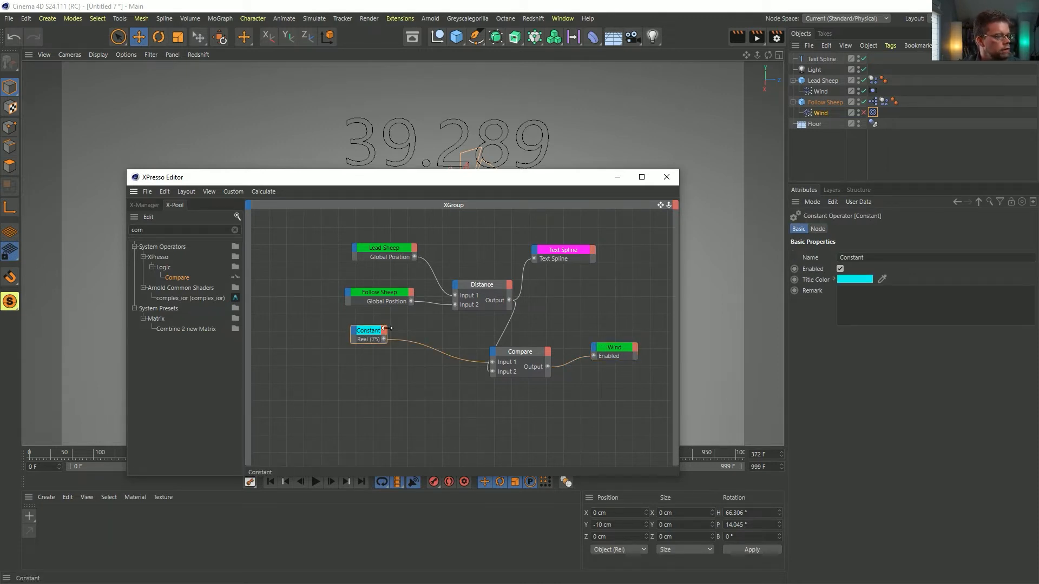
pyautogui.moveTo(624, 349); pyautogui.dragTo(636, 346)
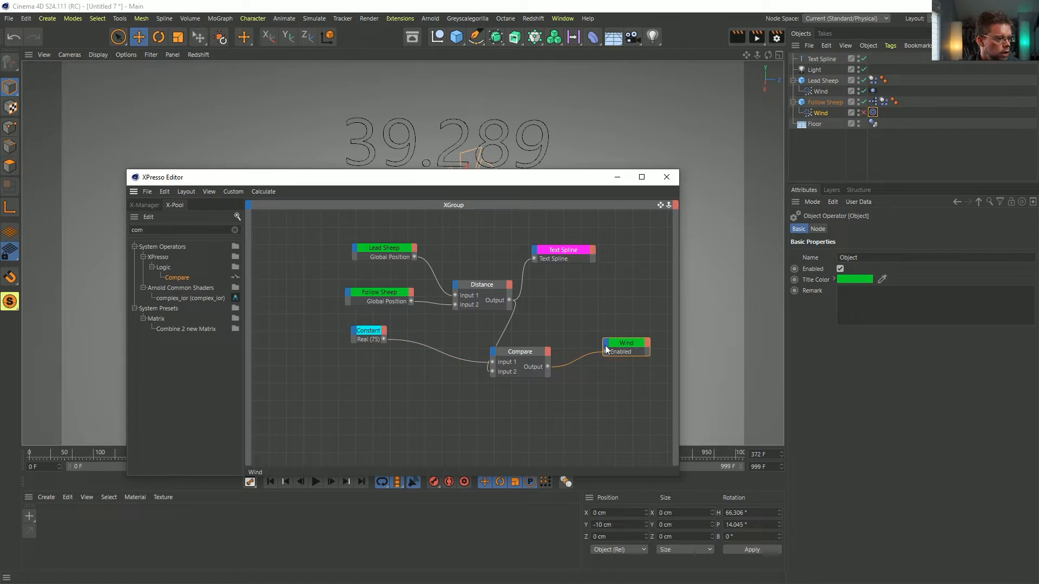
pyautogui.keyDown('ctrl'); pyautogui.moveTo(371, 333); pyautogui.dragTo(578, 325); pyautogui.keyUp('ctrl')
pyautogui.click(579, 313)
pyautogui.click(818, 229)
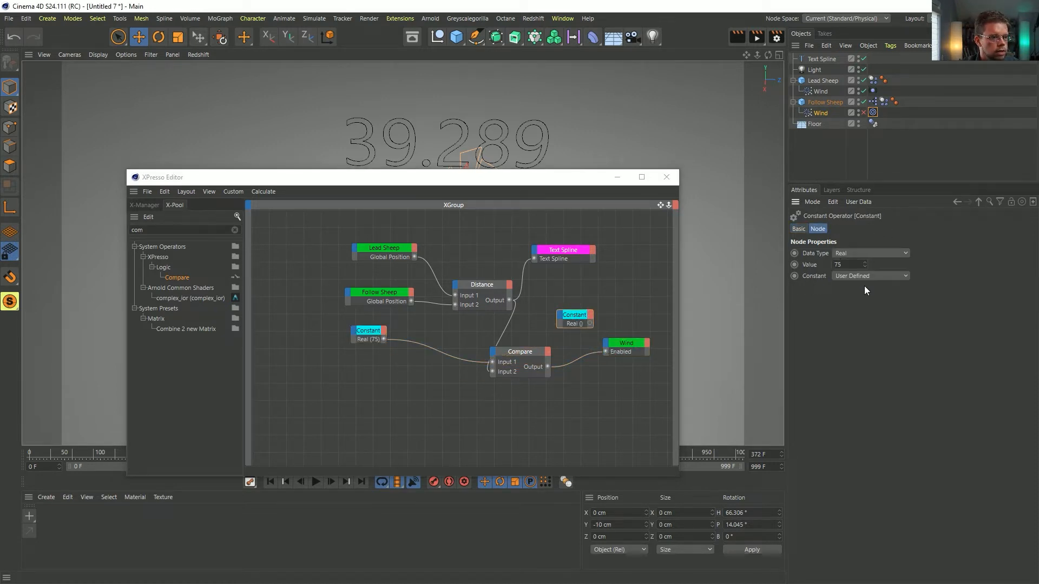
pyautogui.click(866, 253)
pyautogui.click(857, 225)
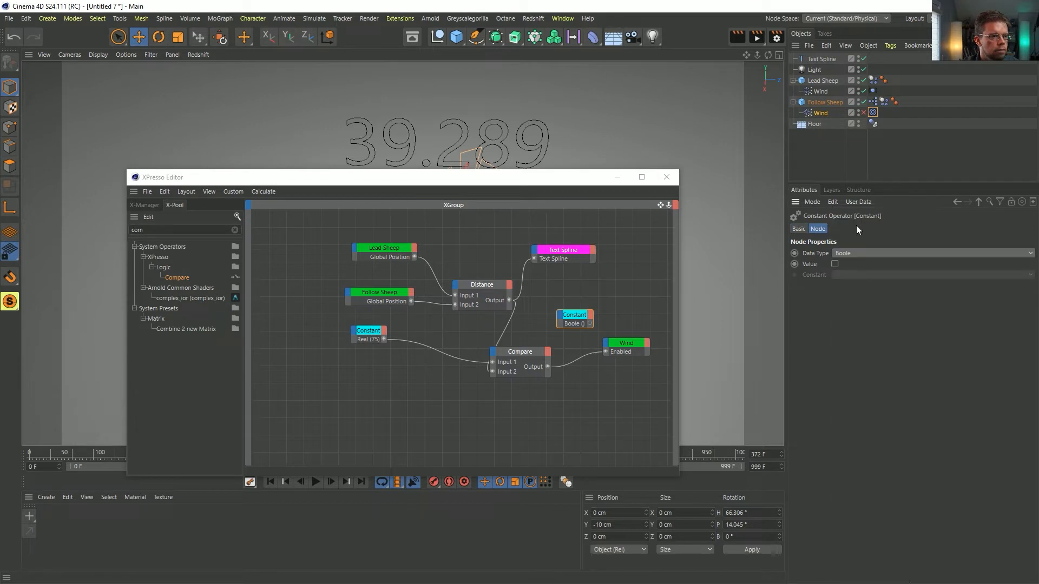
pyautogui.click(835, 264)
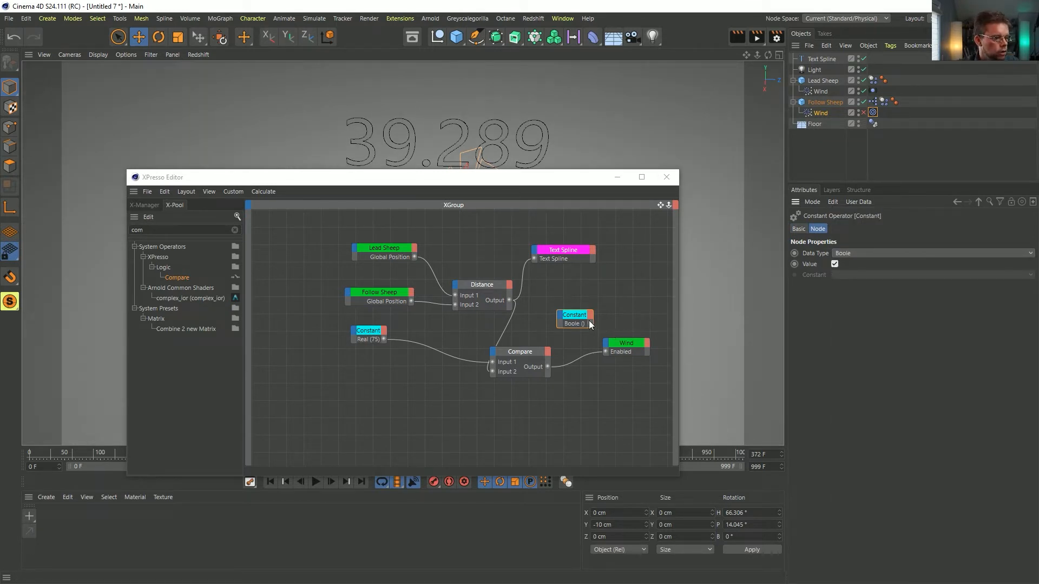
# Step: Connect the Boole Constant to Wind's Enabled port and the Compare output to a new On port, expanding the Wind node to show both
pyautogui.moveTo(590, 322); pyautogui.dragTo(607, 353)
pyautogui.click(517, 353)
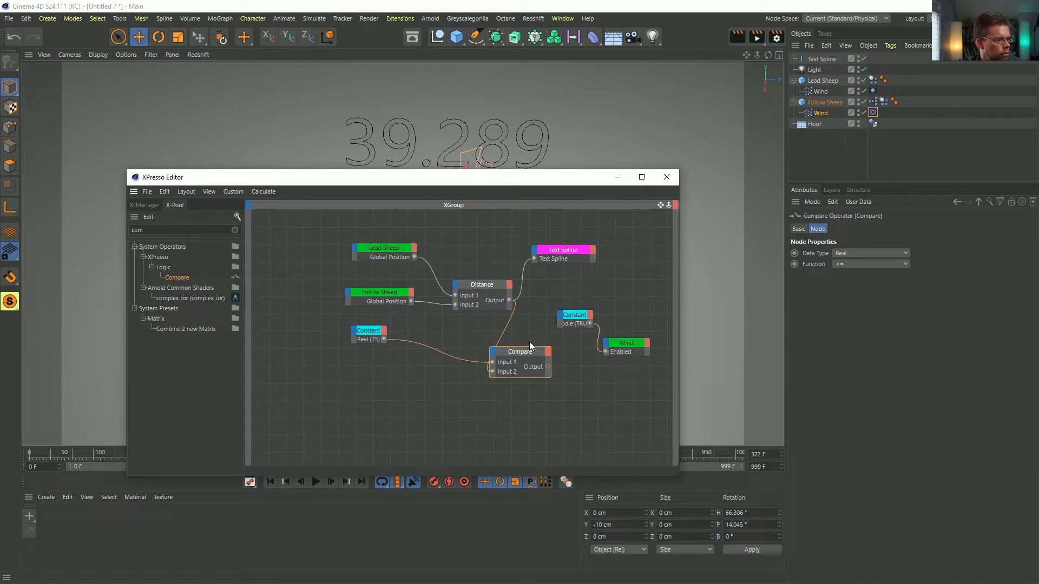
pyautogui.moveTo(548, 366); pyautogui.dragTo(605, 349)
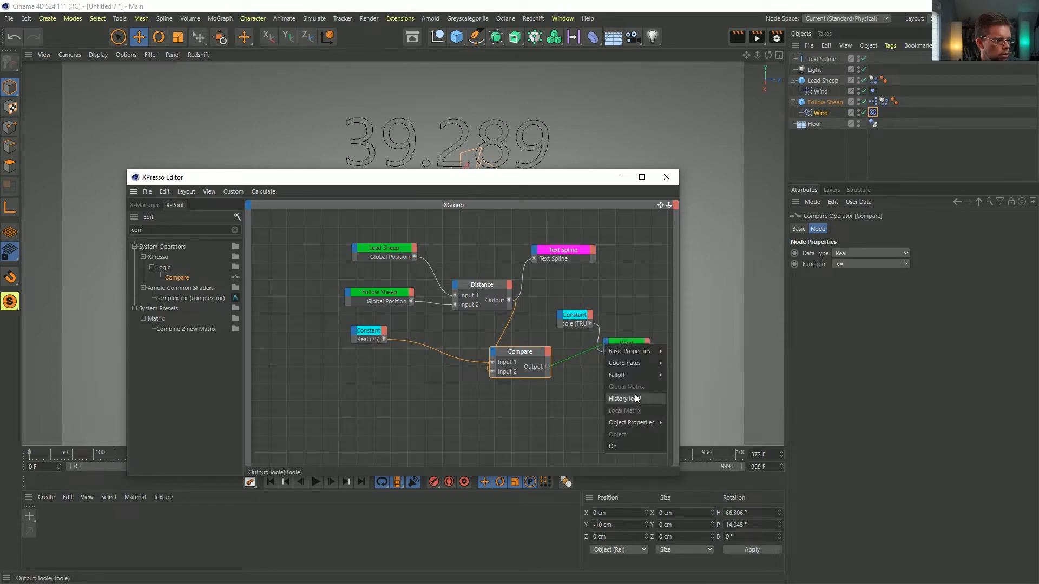
pyautogui.click(630, 444)
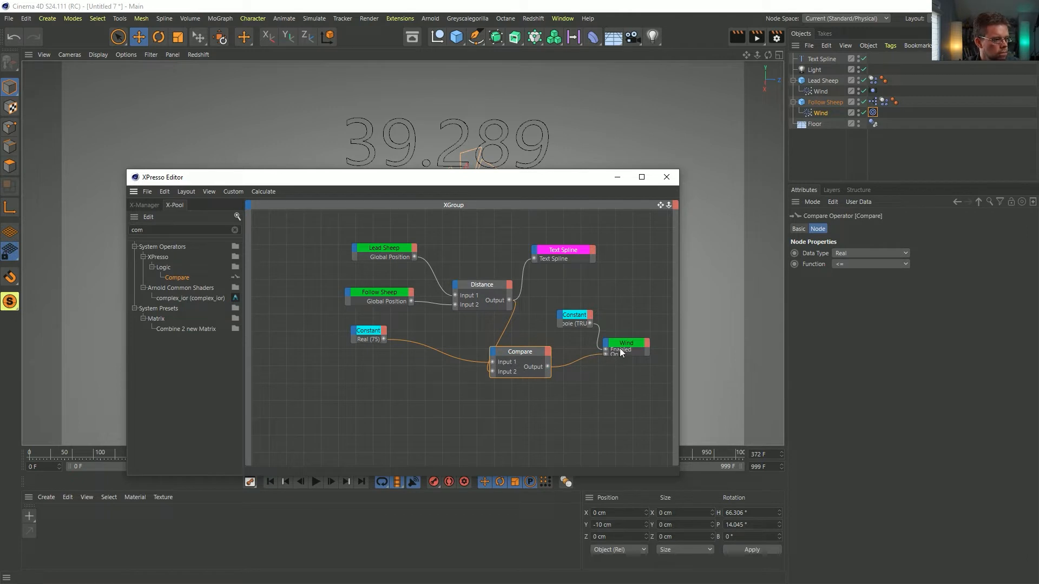
pyautogui.click(625, 343)
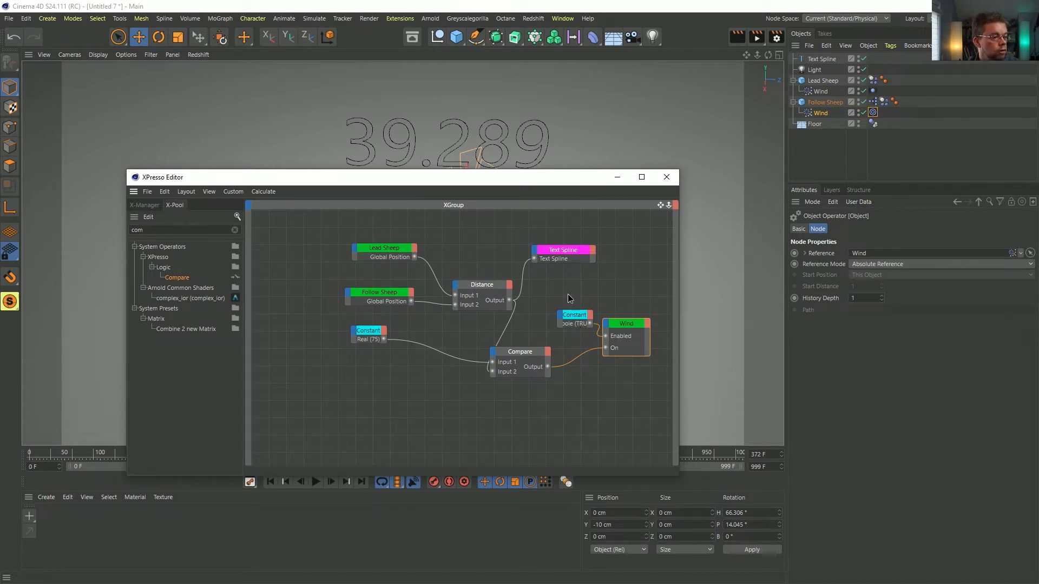
# Step: Duplicate the Boole Constant, Compare and Wind nodes below the originals and set the copied Constant's value to false
pyautogui.moveTo(574, 315); pyautogui.dragTo(556, 315)
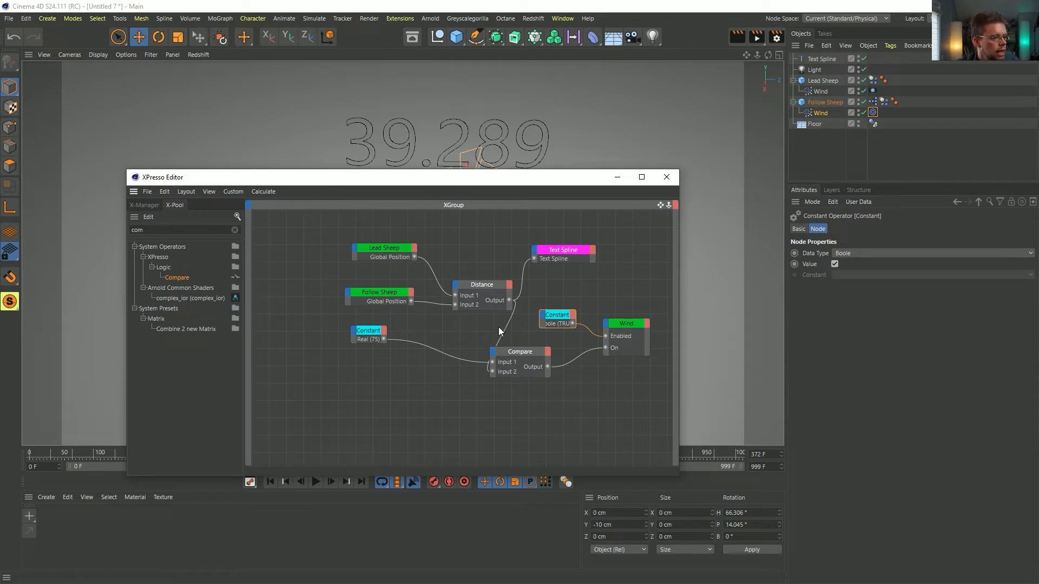
pyautogui.keyDown('shift'); pyautogui.click(627, 324); pyautogui.keyUp('shift')
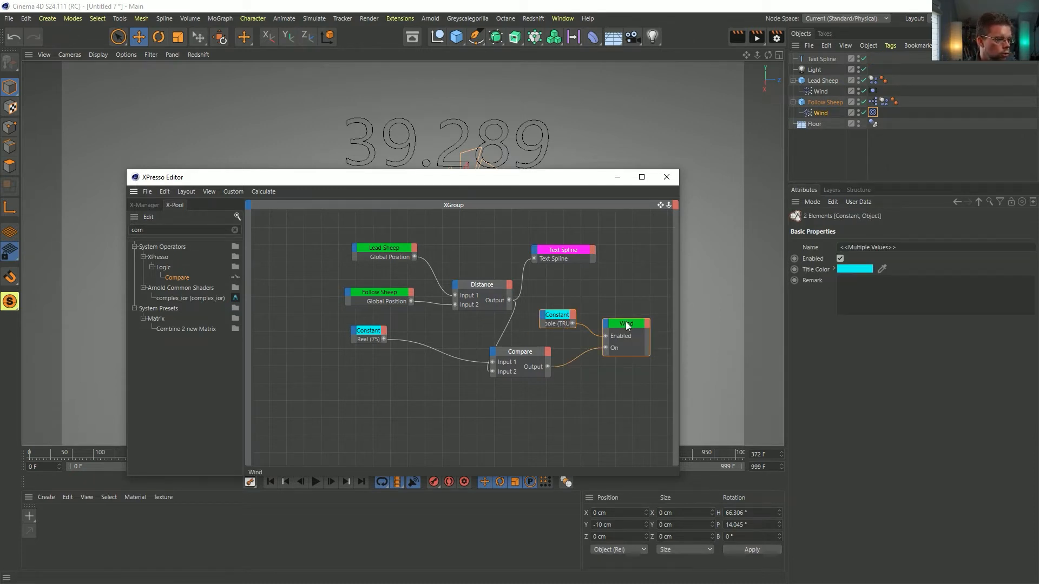
pyautogui.keyDown('shift'); pyautogui.click(522, 352); pyautogui.keyUp('shift')
pyautogui.keyDown('ctrl'); pyautogui.moveTo(618, 323); pyautogui.dragTo(628, 408); pyautogui.keyUp('ctrl')
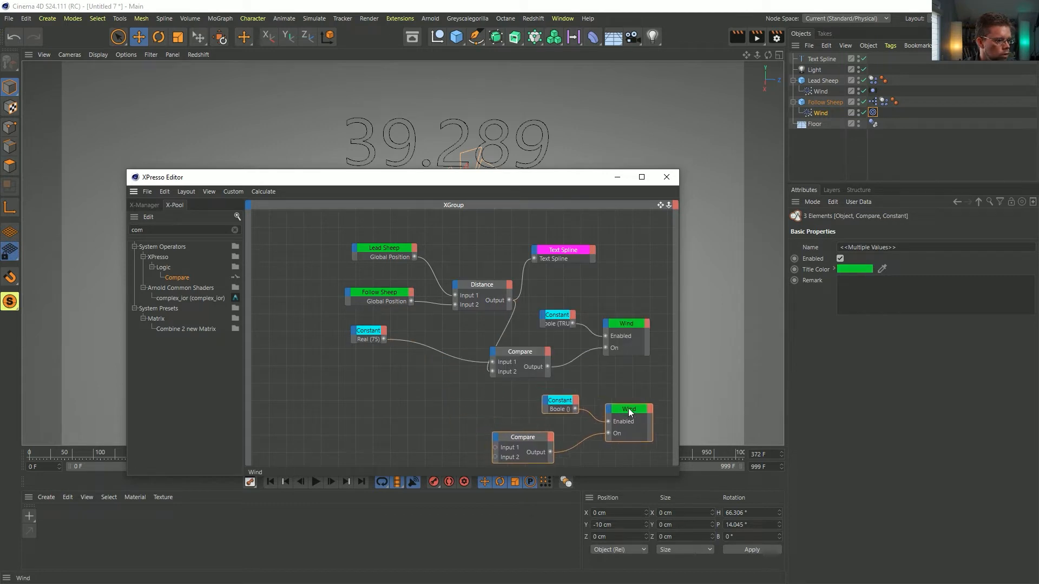
pyautogui.click(566, 403)
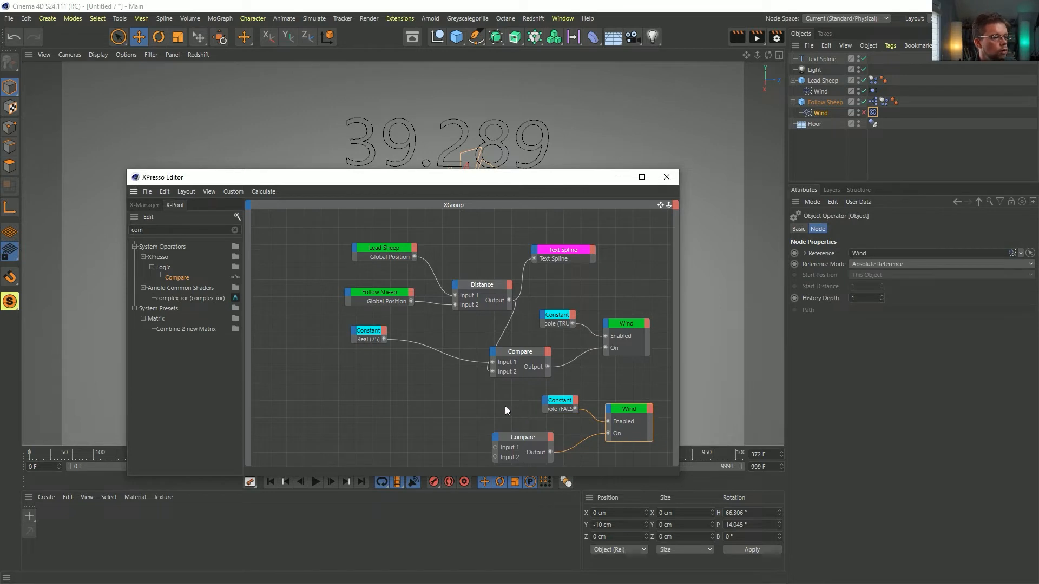
# Step: Feed the lower Compare node with a copy of the 75 Constant into Input 1 and the Distance output into Input 2
pyautogui.click(504, 439)
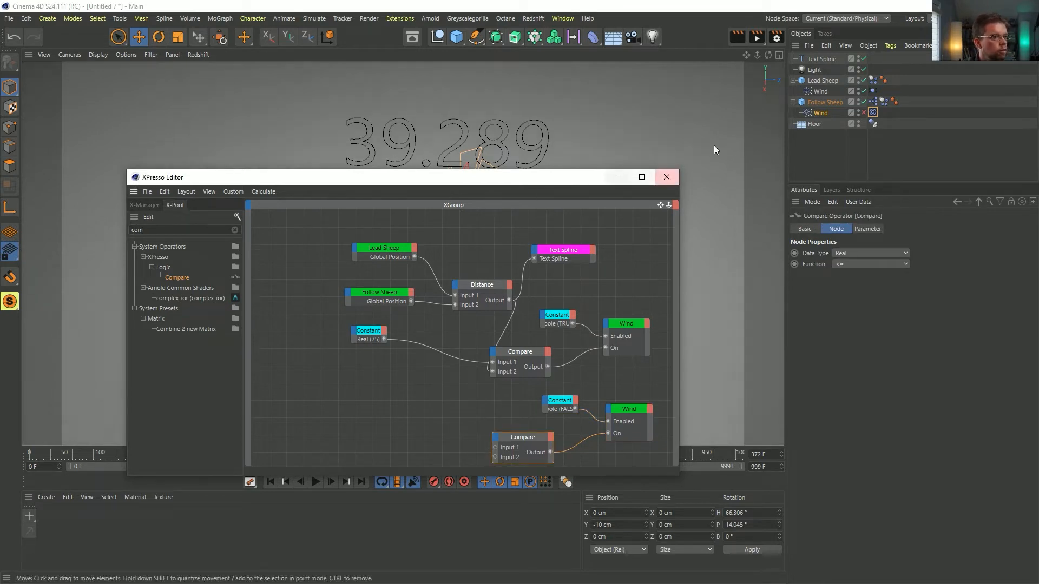
pyautogui.keyDown('ctrl'); pyautogui.moveTo(383, 334); pyautogui.dragTo(495, 448); pyautogui.keyUp('ctrl')
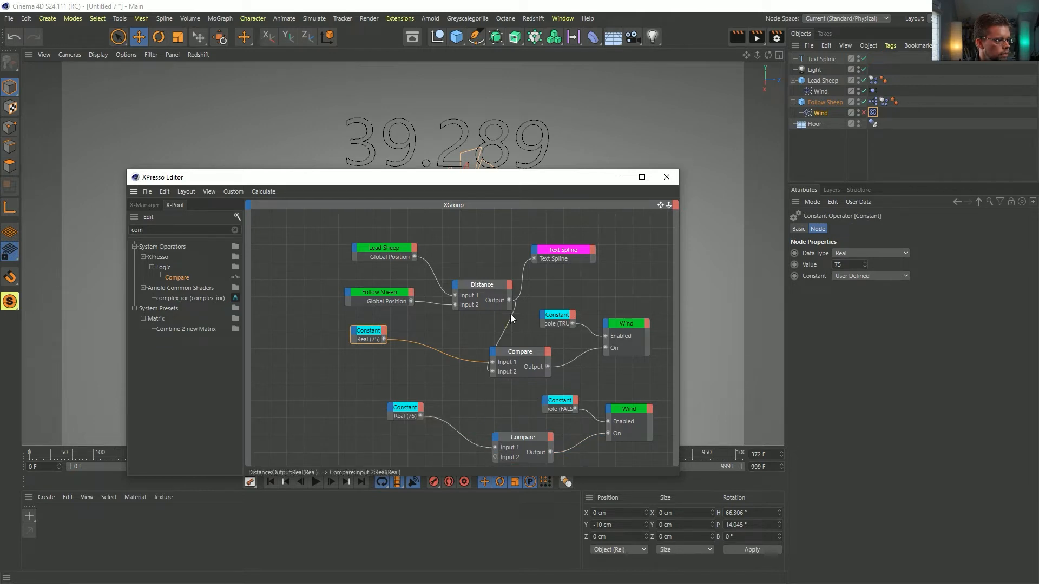
pyautogui.moveTo(511, 303); pyautogui.dragTo(494, 458)
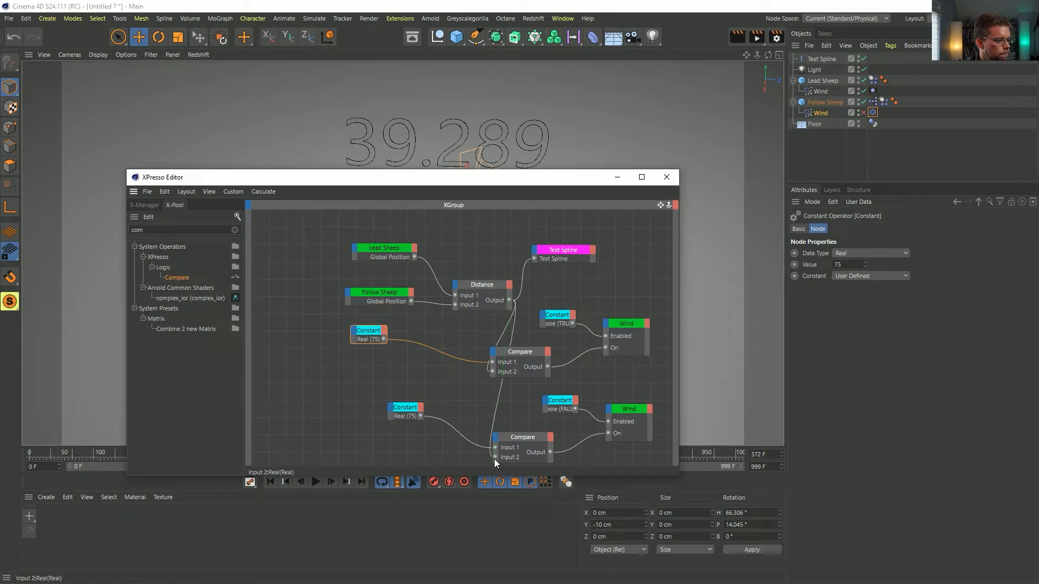
# Step: Set the value of the Constant feeding the lower Compare node to 30
pyautogui.click(406, 411)
pyautogui.click(532, 453)
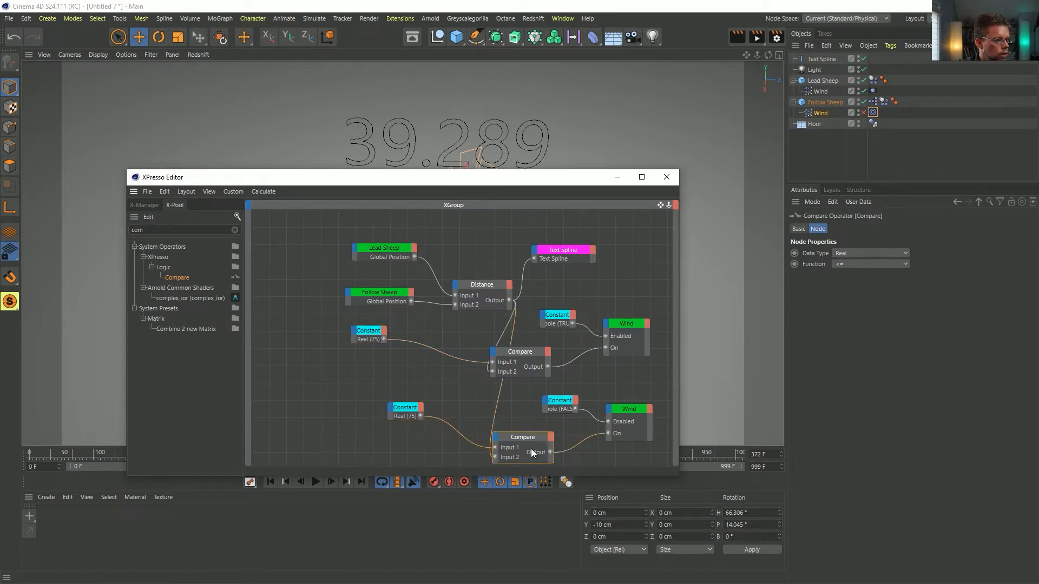
pyautogui.click(844, 266)
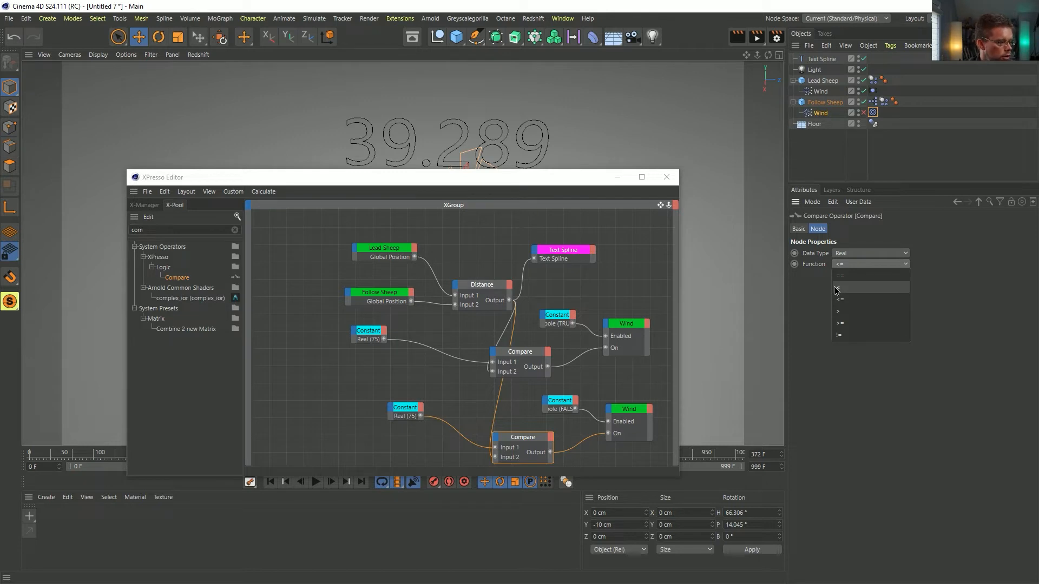
pyautogui.click(404, 408)
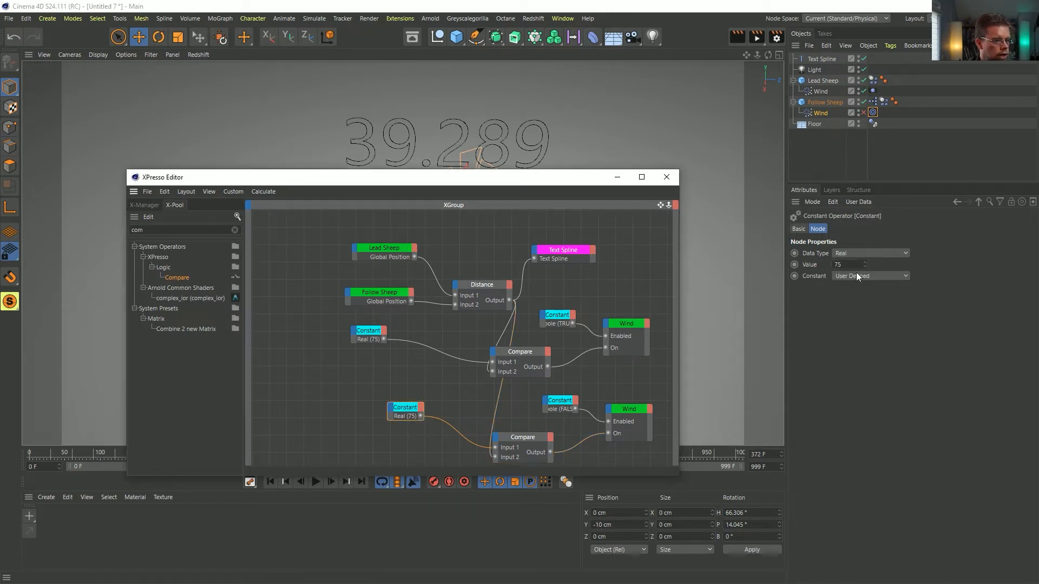
pyautogui.click(845, 264)
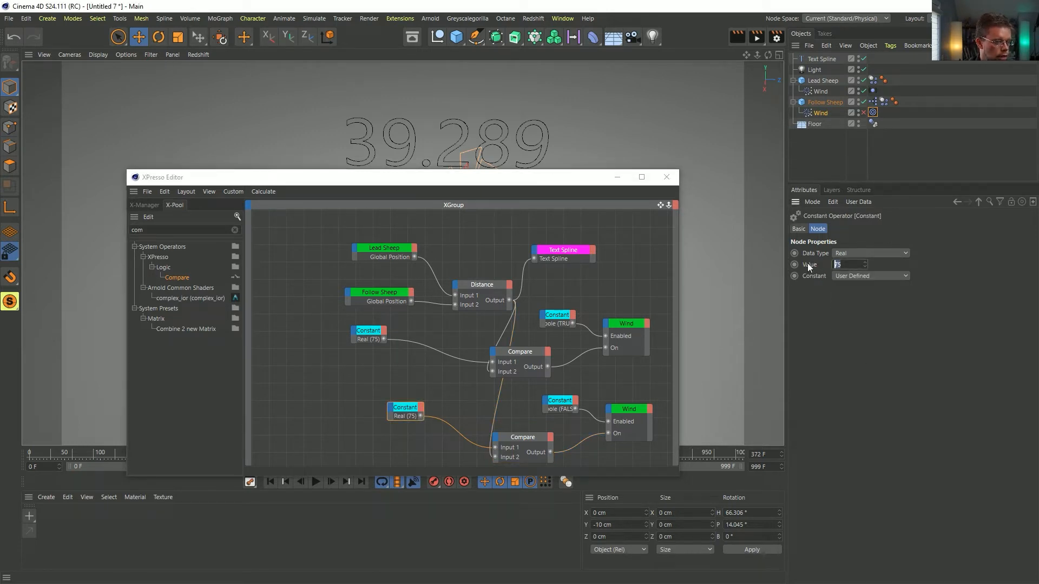
pyautogui.write('30')
pyautogui.press('Return')
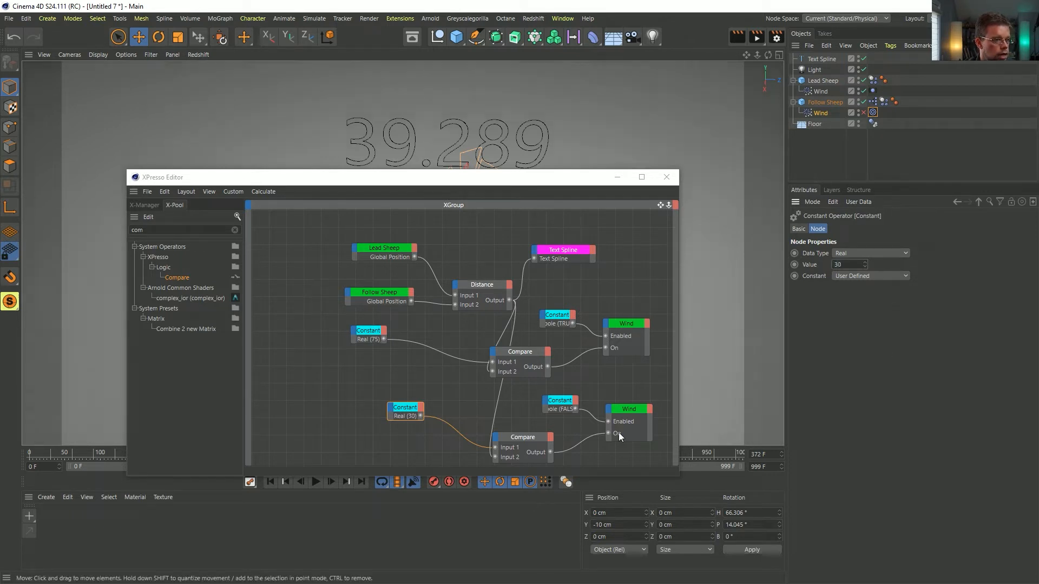
# Step: Set the lower Compare node's function to >= and review its Wind and Boole Constant nodes
pyautogui.click(520, 440)
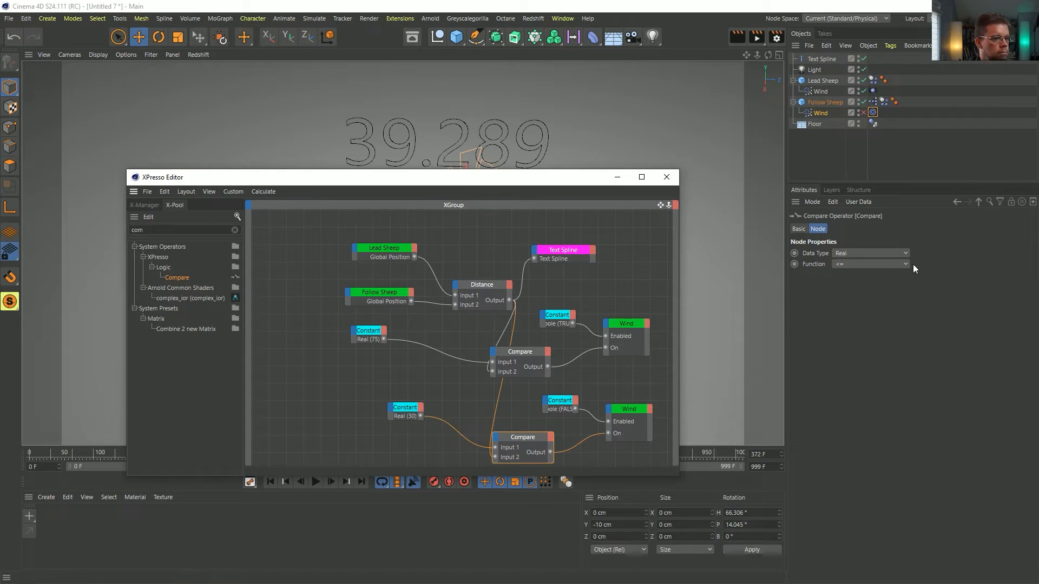
pyautogui.click(846, 265)
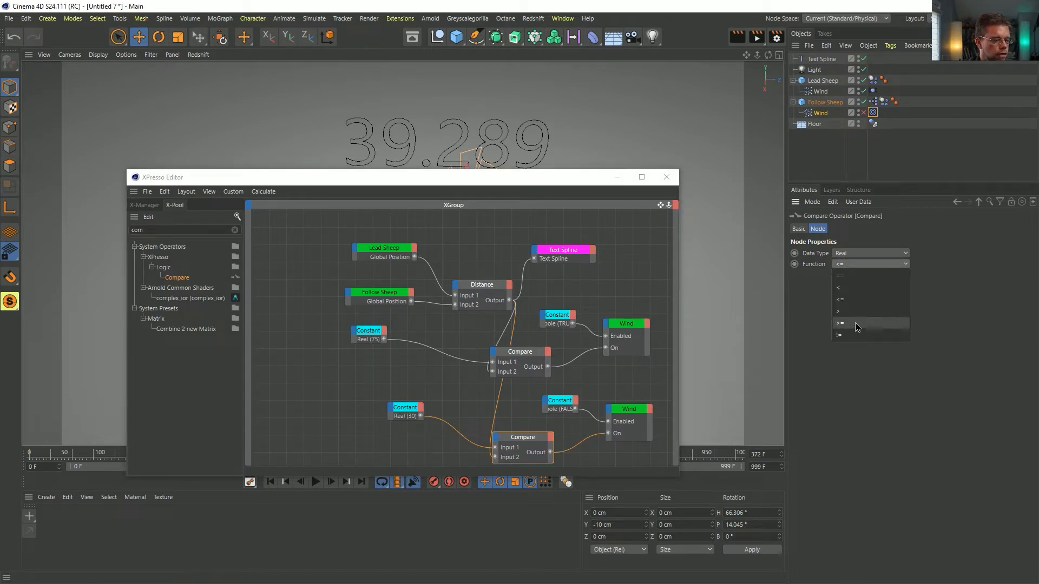
pyautogui.click(855, 323)
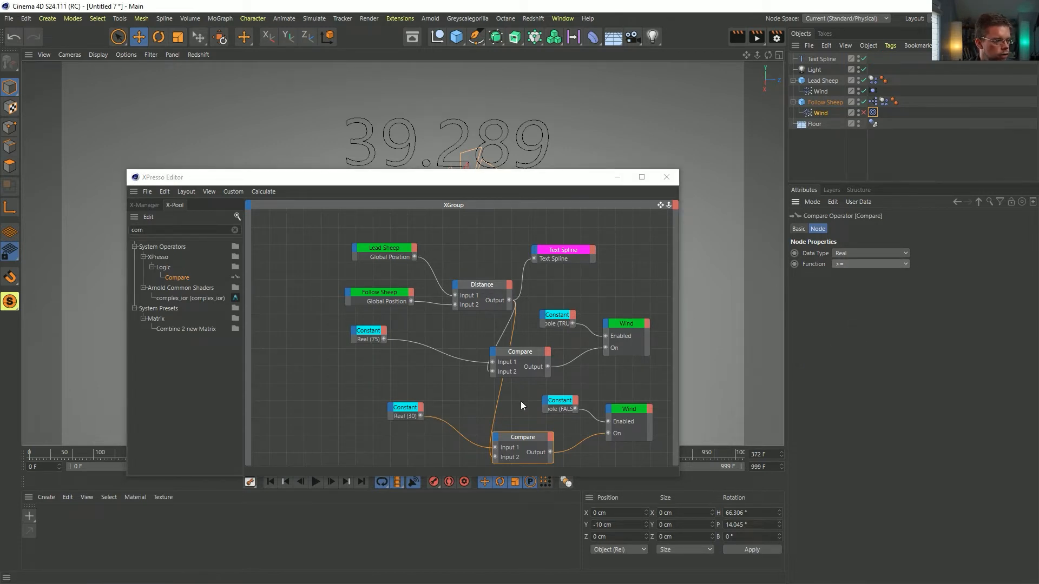
pyautogui.click(620, 410)
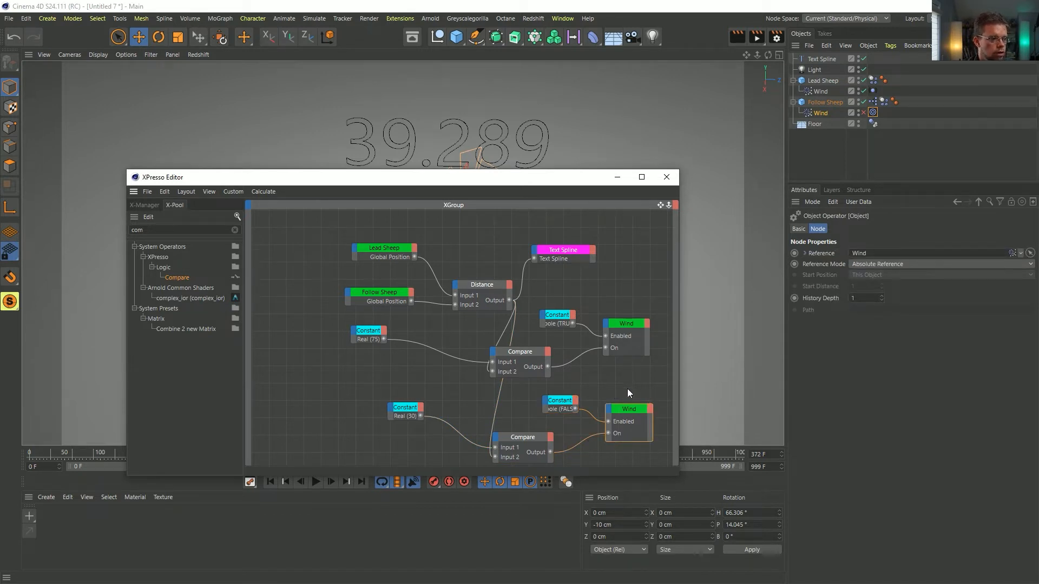
pyautogui.moveTo(623, 394); pyautogui.dragTo(559, 414)
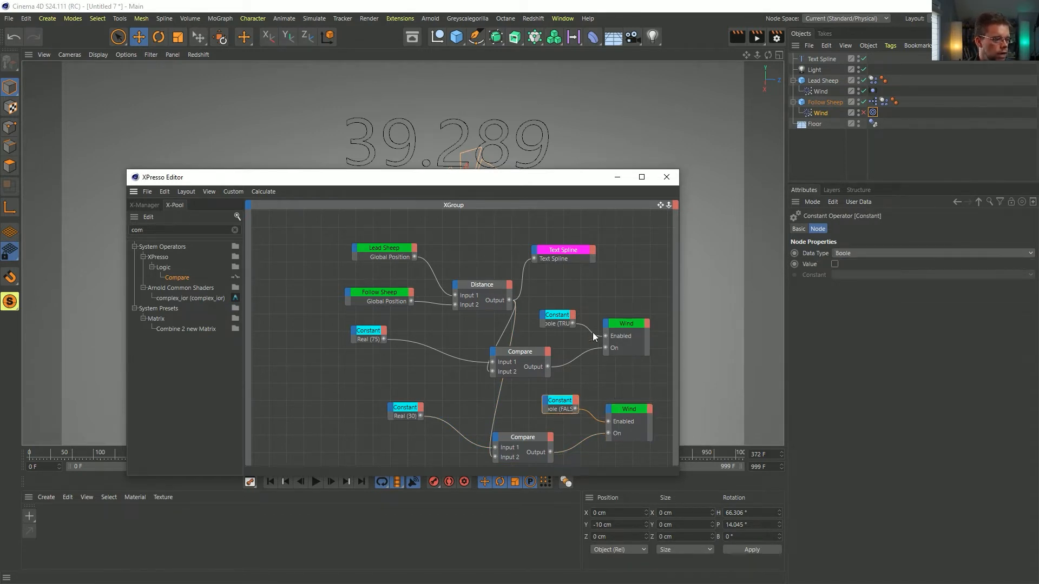
# Step: Move the XPresso editor out of the way and play the simulation from the first frame
pyautogui.moveTo(552, 186); pyautogui.dragTo(503, 529)
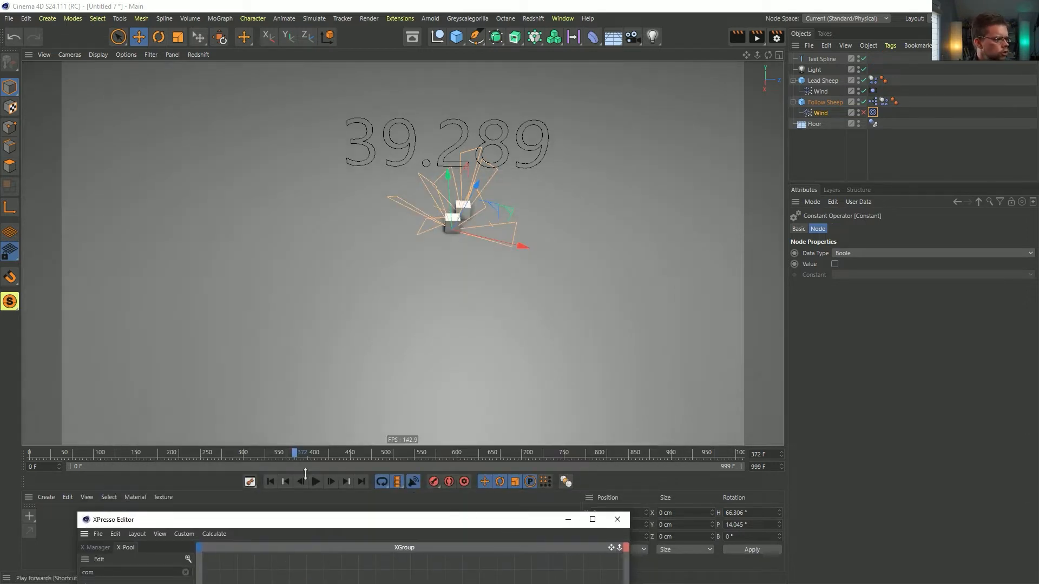
pyautogui.click(270, 481)
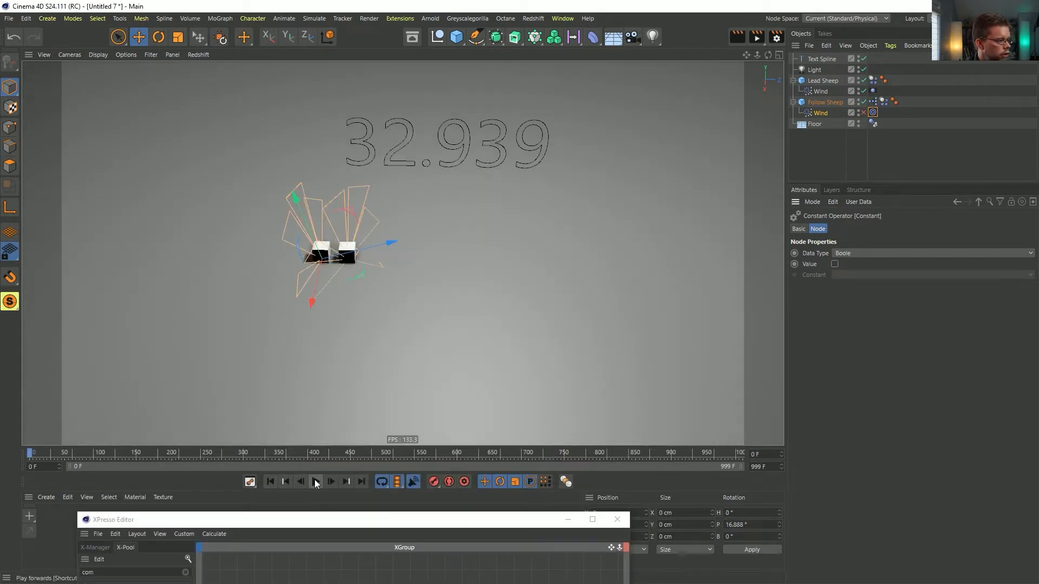
pyautogui.click(316, 482)
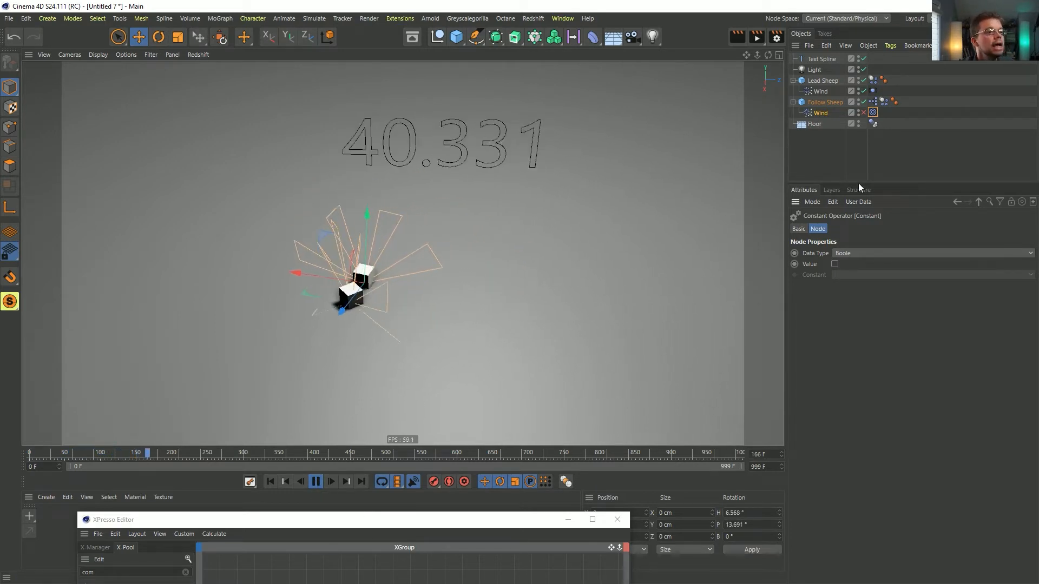
# Step: Set the wind speed of Follow Sheep's Wind object to 5 cm and replay the simulation from the start
pyautogui.click(819, 111)
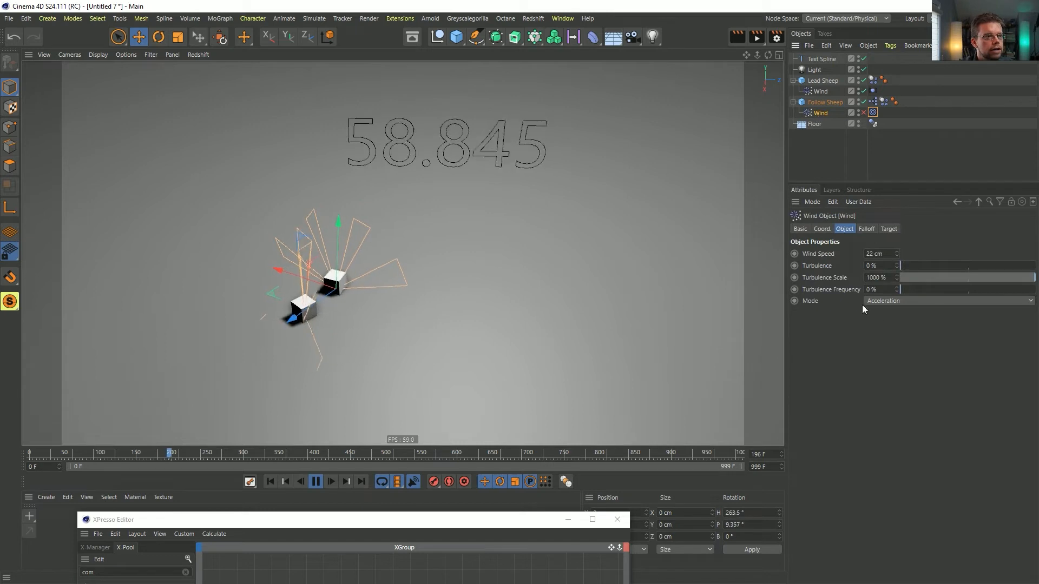
pyautogui.click(880, 254)
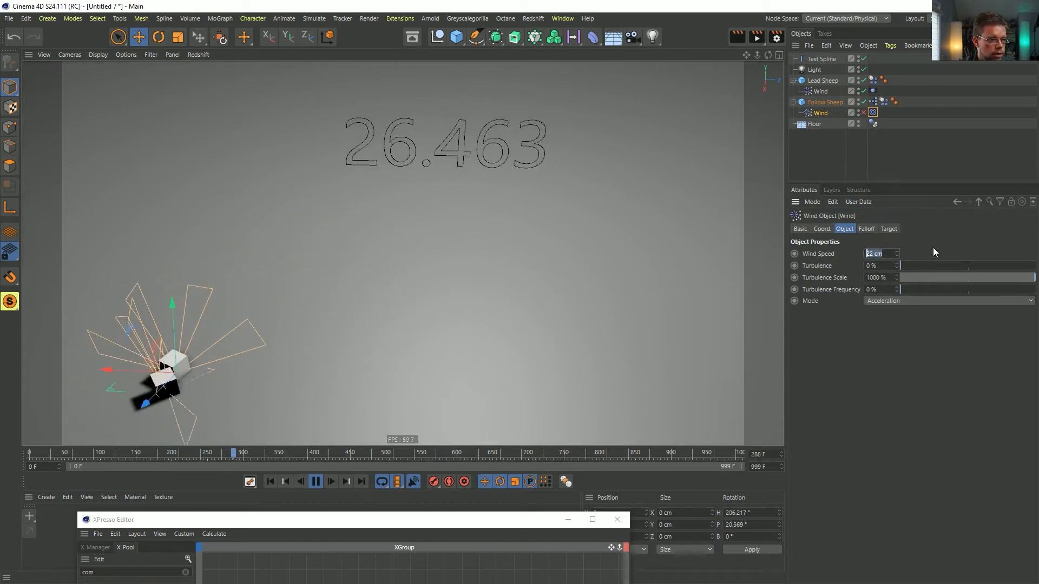
pyautogui.write('5')
pyautogui.press('Return')
pyautogui.click(270, 481)
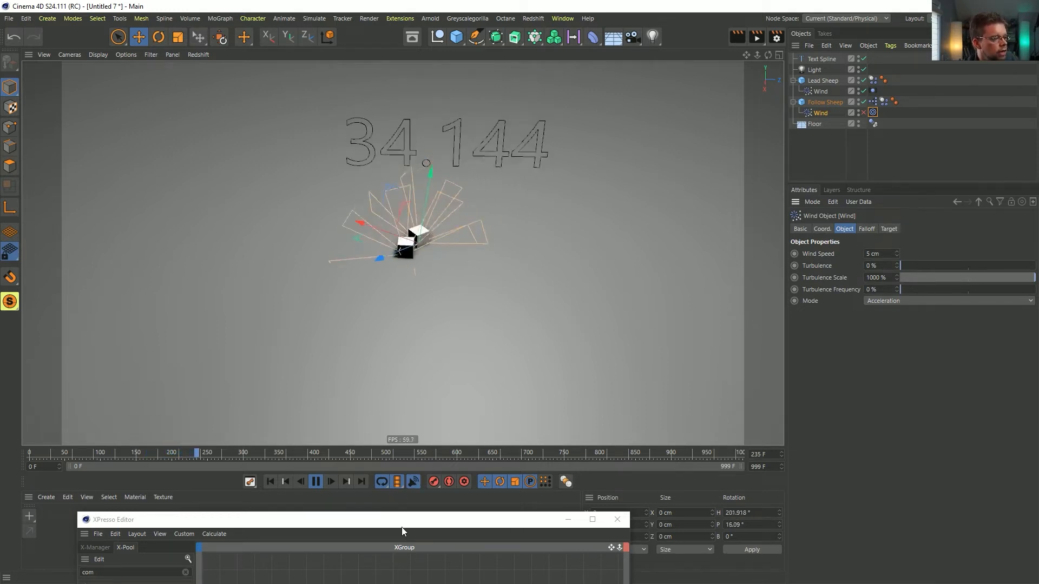
# Step: Set the upper Compare node's 75 Constant to 125 in the XPresso editor and replay the simulation with the viewport clear
pyautogui.moveTo(401, 527); pyautogui.dragTo(467, 166)
pyautogui.click(384, 312)
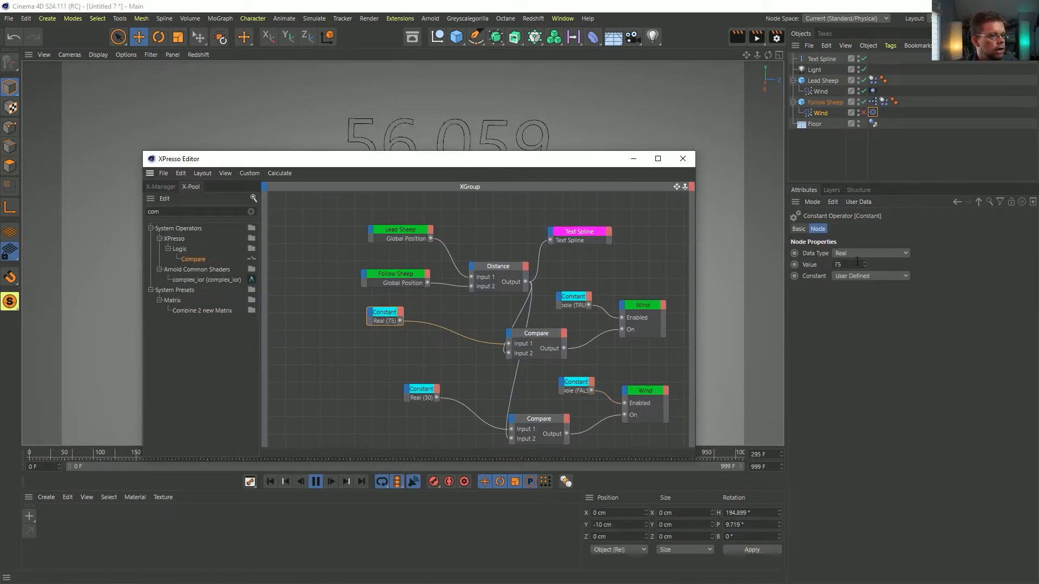
pyautogui.click(852, 264)
pyautogui.write('125')
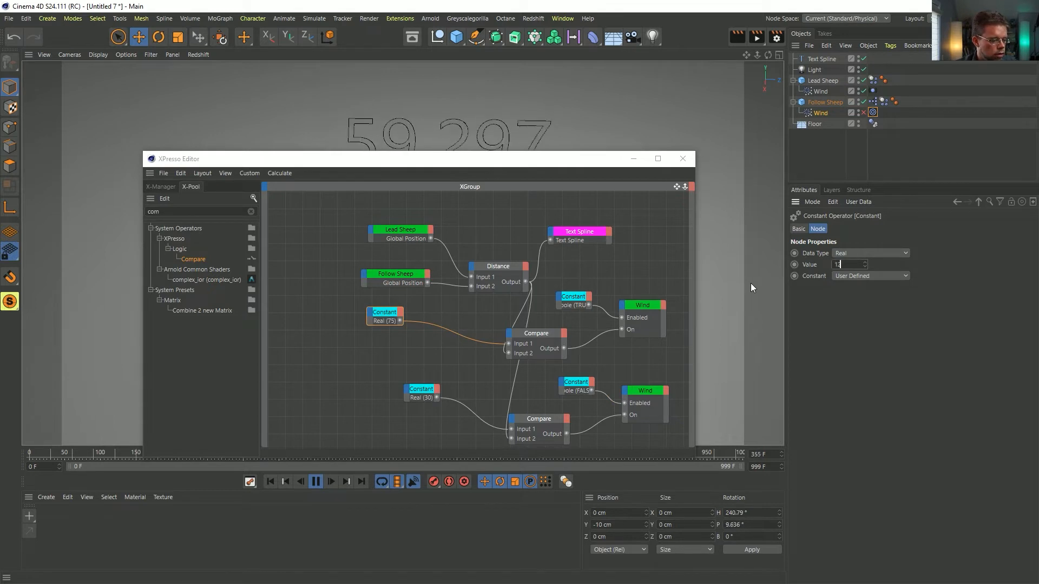
pyautogui.press('Return')
pyautogui.moveTo(587, 158); pyautogui.dragTo(546, 523)
pyautogui.click(270, 482)
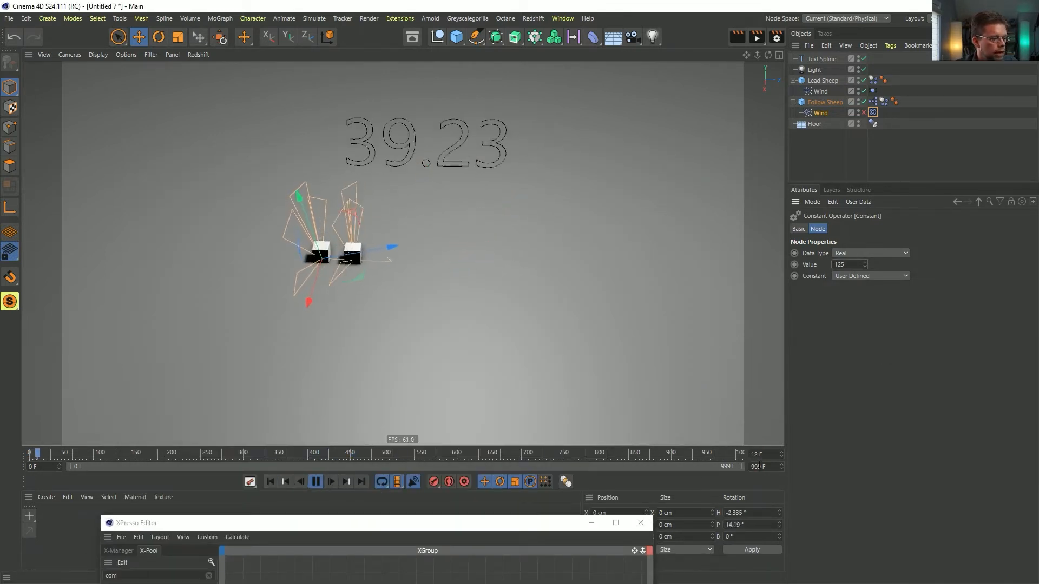
# Step: Extend the timeline's end frame to 9999 F
pyautogui.click(762, 466)
pyautogui.write('9999')
pyautogui.press('Return')
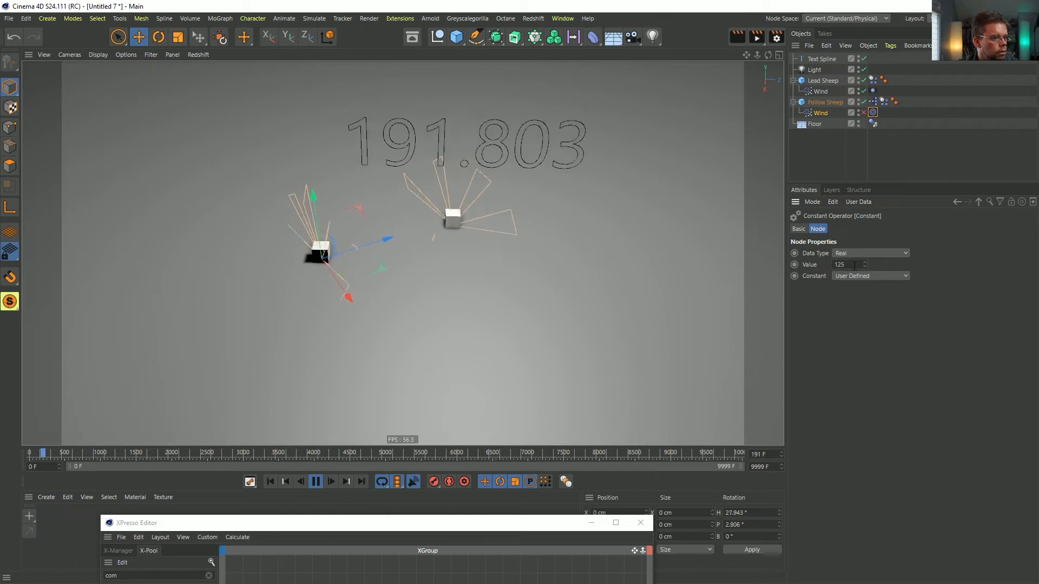
# Step: Select Follow Sheep's Wind object, replay the simulation from the first frame to watch the following, and rewind it
pyautogui.click(818, 113)
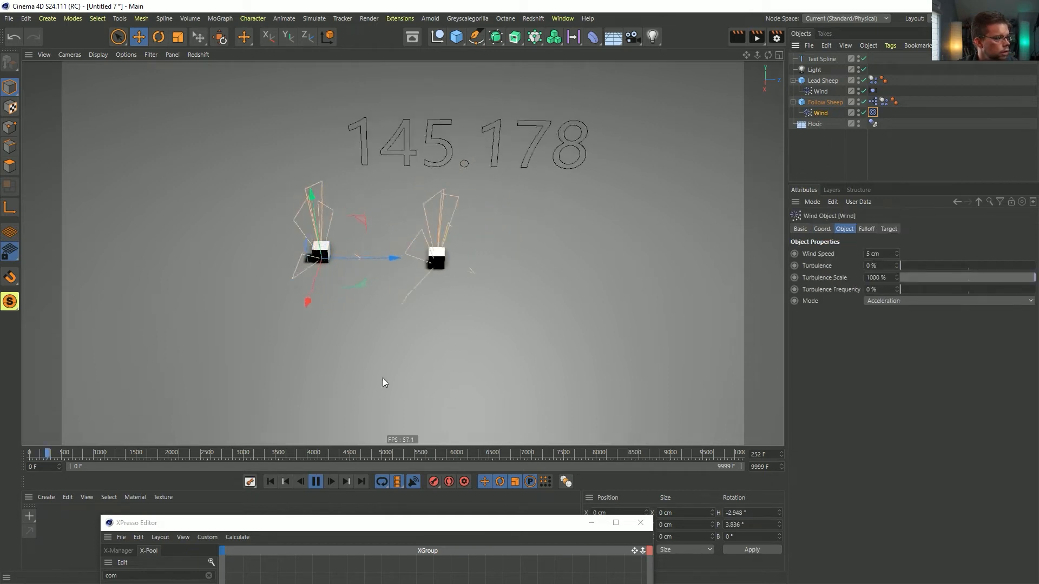
pyautogui.click(269, 481)
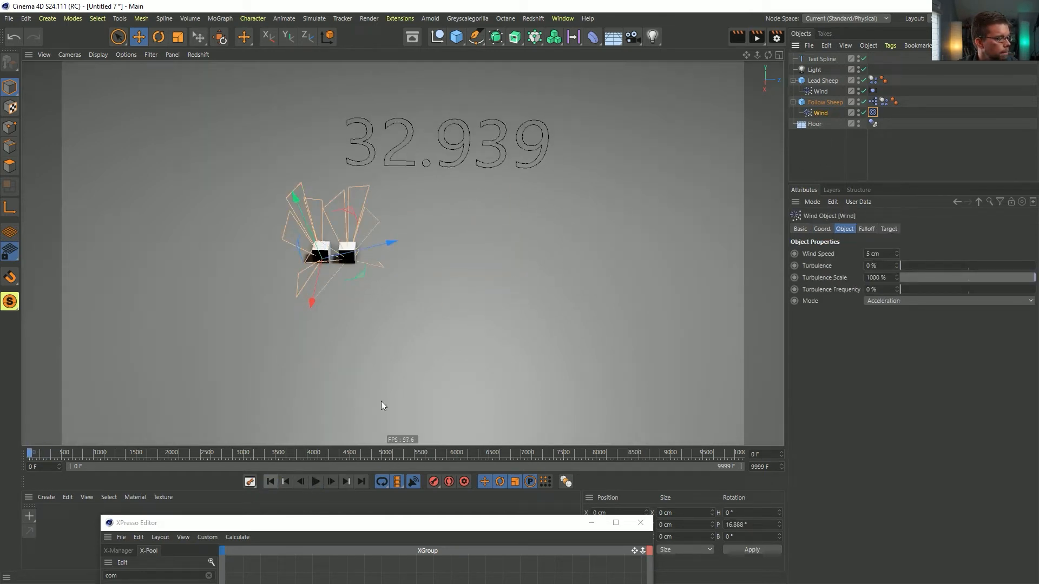
pyautogui.click(315, 482)
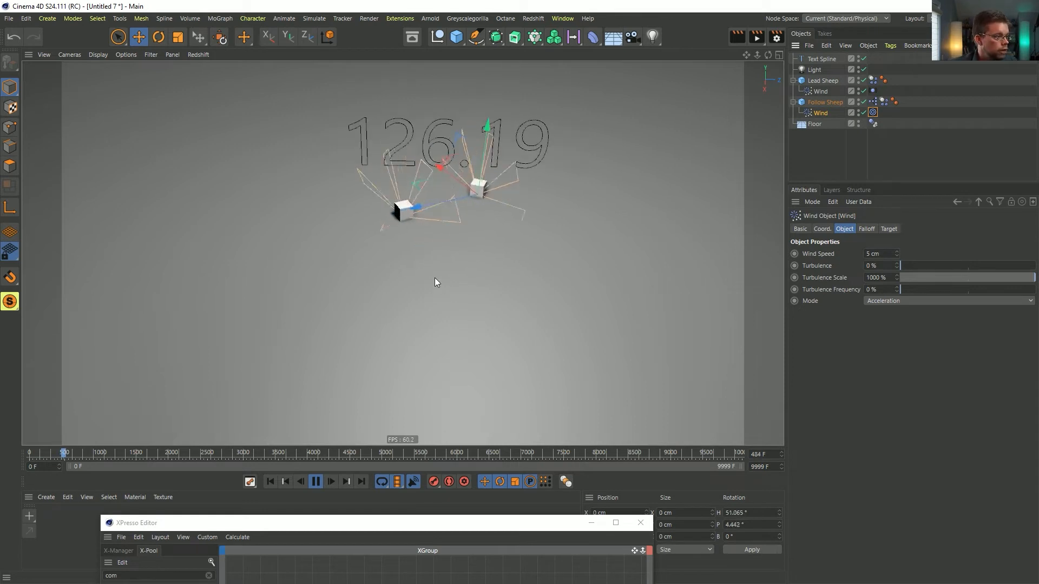
pyautogui.click(317, 482)
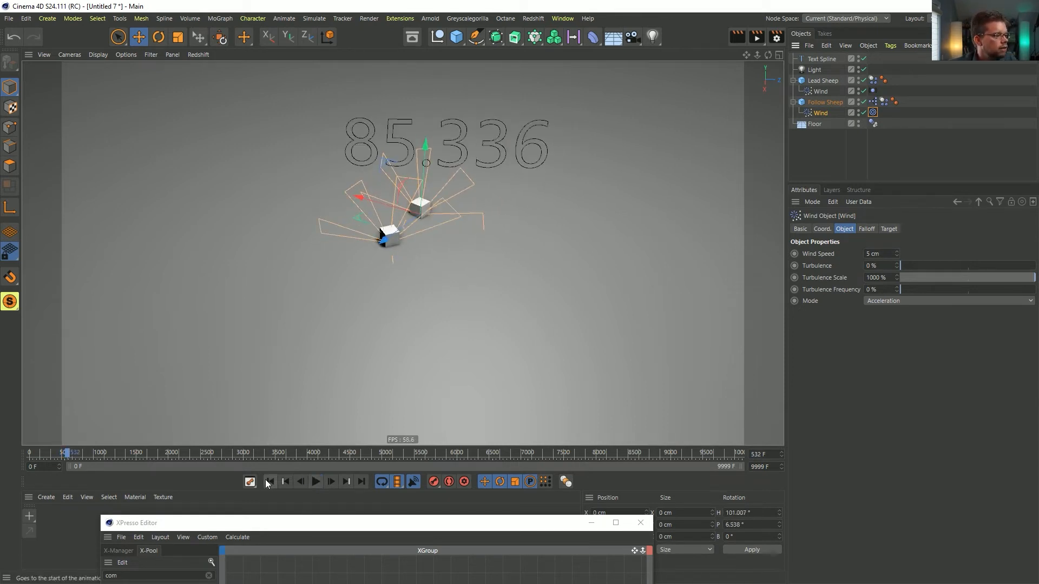
pyautogui.click(271, 481)
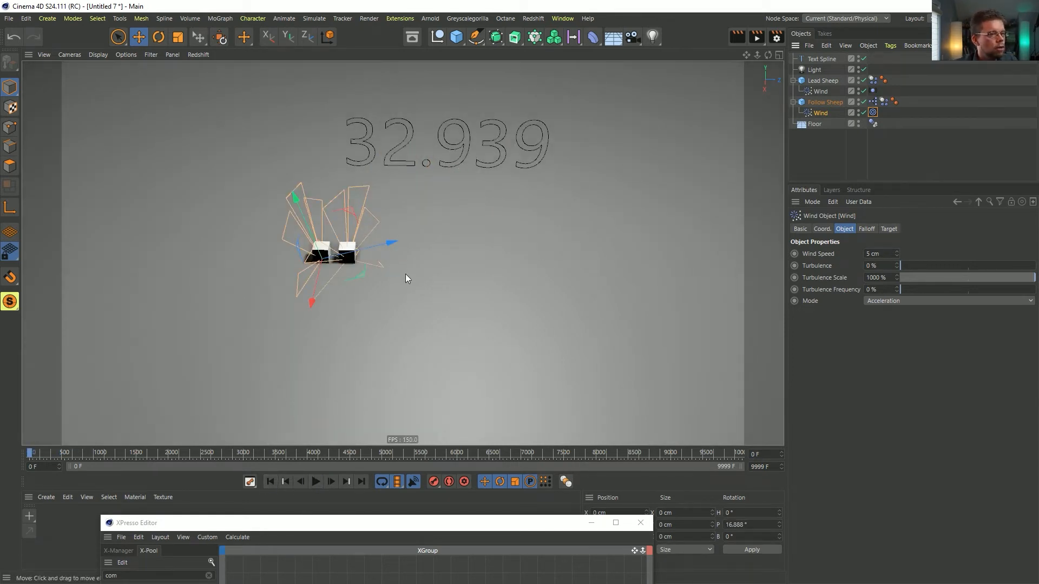
# Step: Duplicate Follow Sheep with its Wind object three times and spread copies around the original sheep
pyautogui.moveTo(530, 517); pyautogui.dragTo(553, 221)
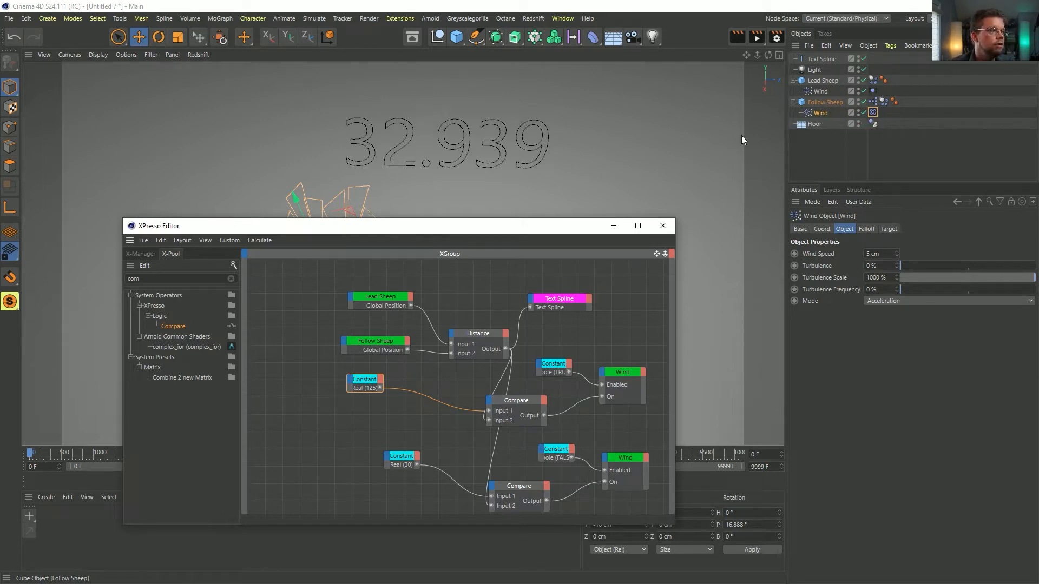
pyautogui.moveTo(543, 225); pyautogui.dragTo(563, 433)
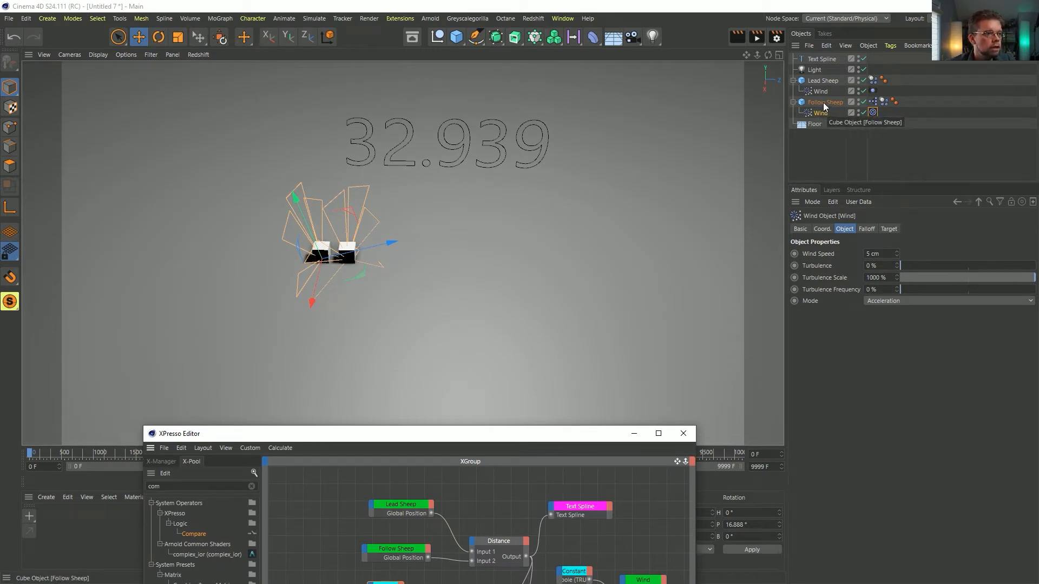
pyautogui.moveTo(821, 104); pyautogui.dragTo(820, 181)
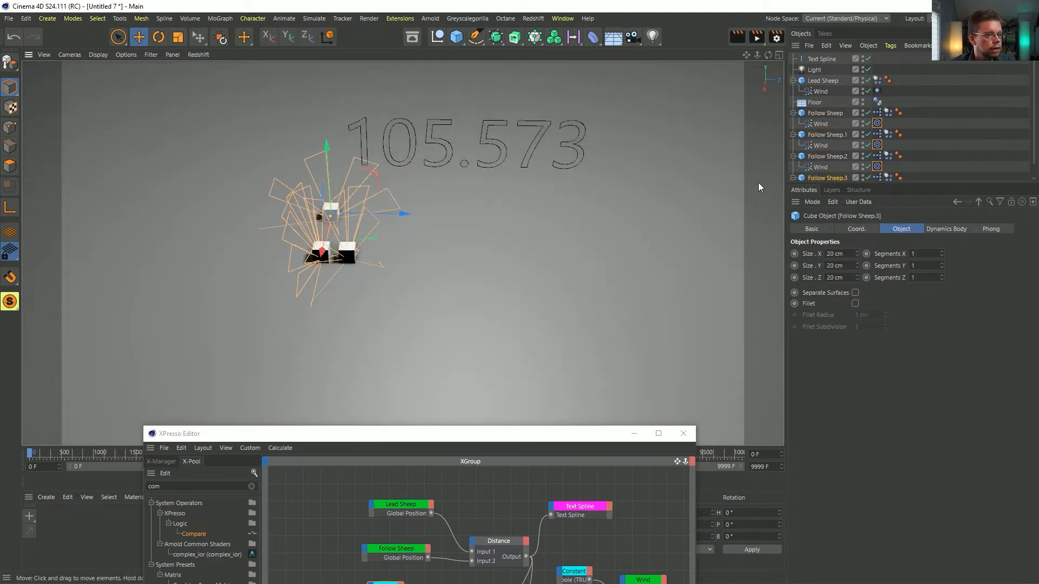
pyautogui.click(815, 157)
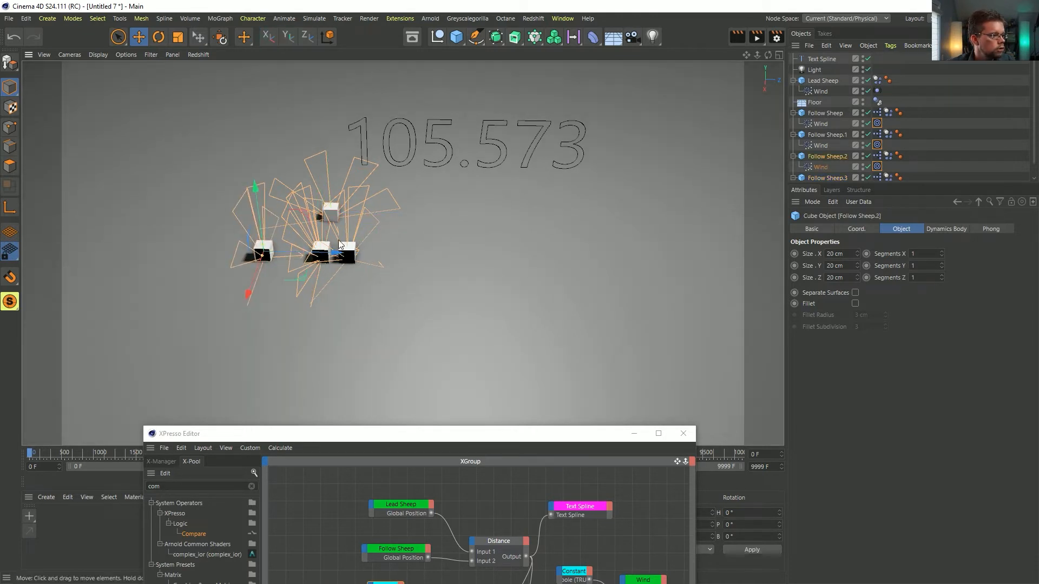
# Step: Create a new material with the Luminance channel enabled and apply it to Lead Sheep
pyautogui.click(816, 81)
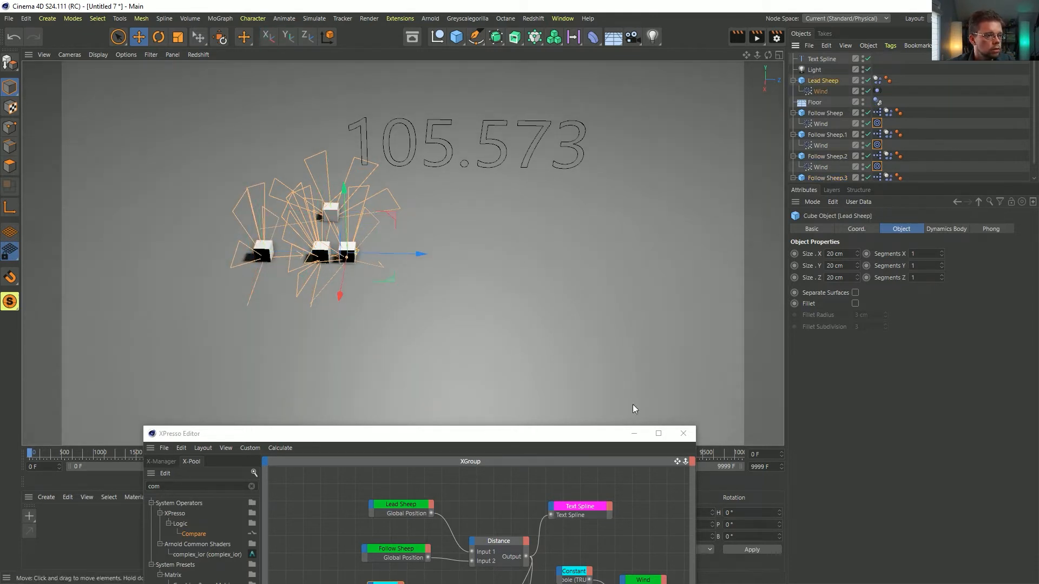
pyautogui.moveTo(405, 426); pyautogui.dragTo(376, 515)
pyautogui.click(36, 520)
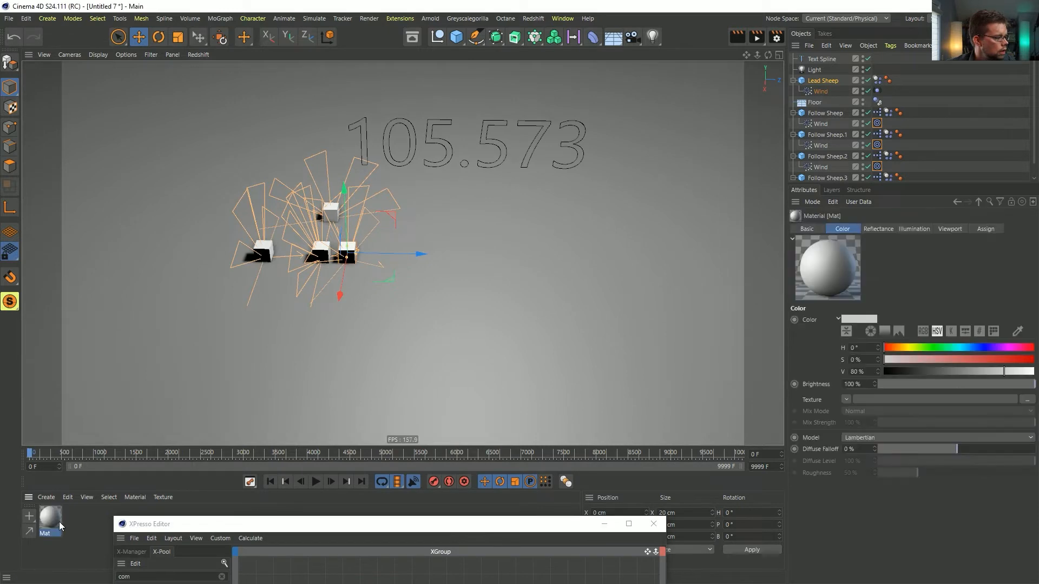
pyautogui.doubleClick(48, 518)
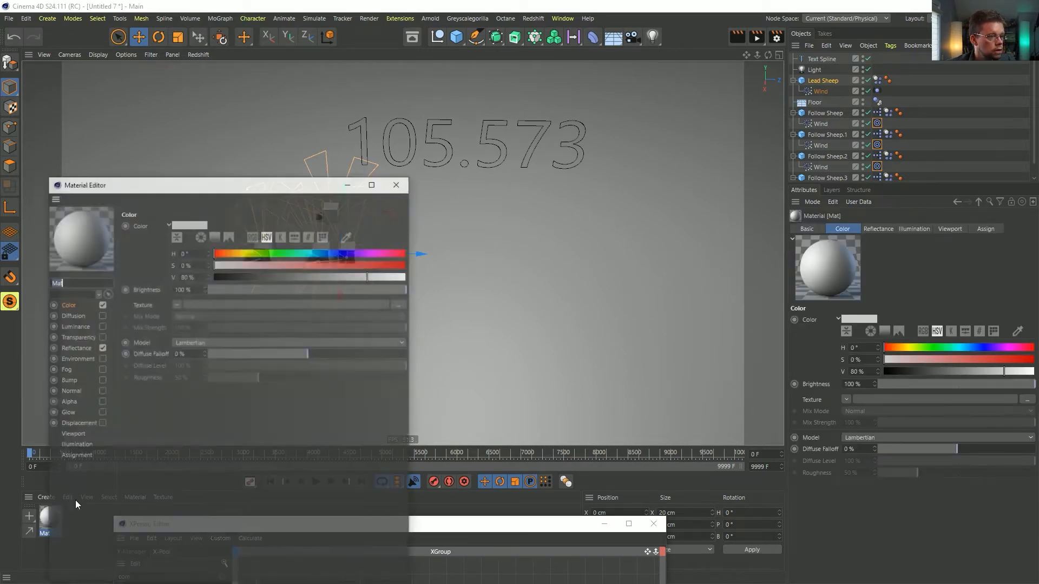
pyautogui.click(101, 326)
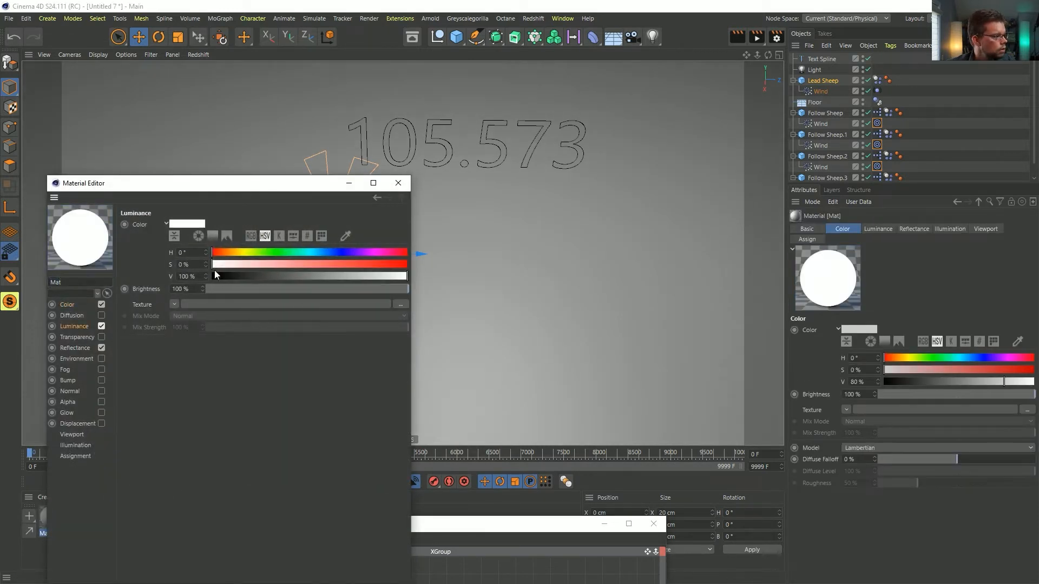
pyautogui.click(398, 183)
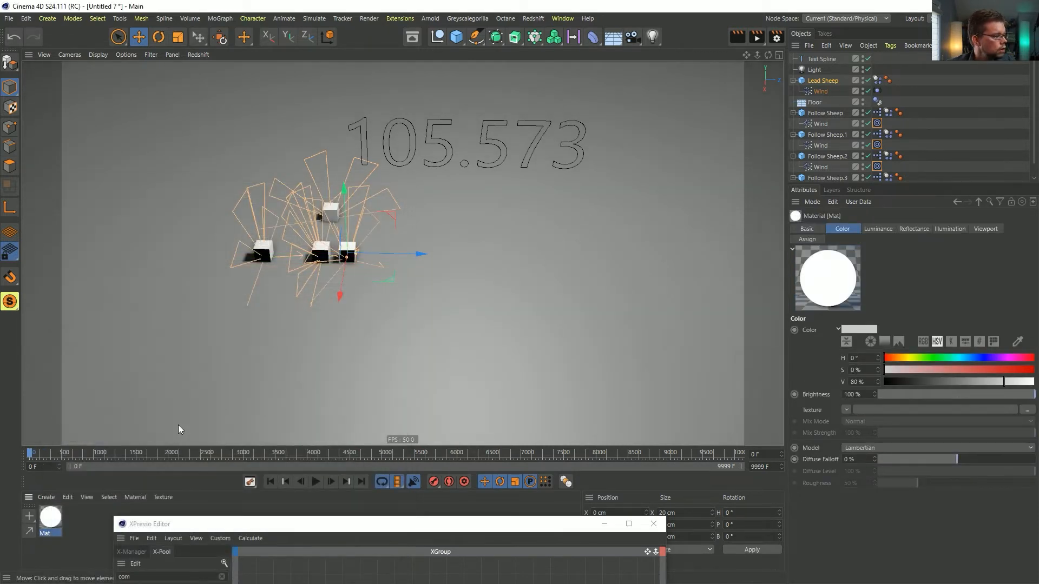
pyautogui.moveTo(823, 81); pyautogui.dragTo(823, 82)
pyautogui.click(834, 81)
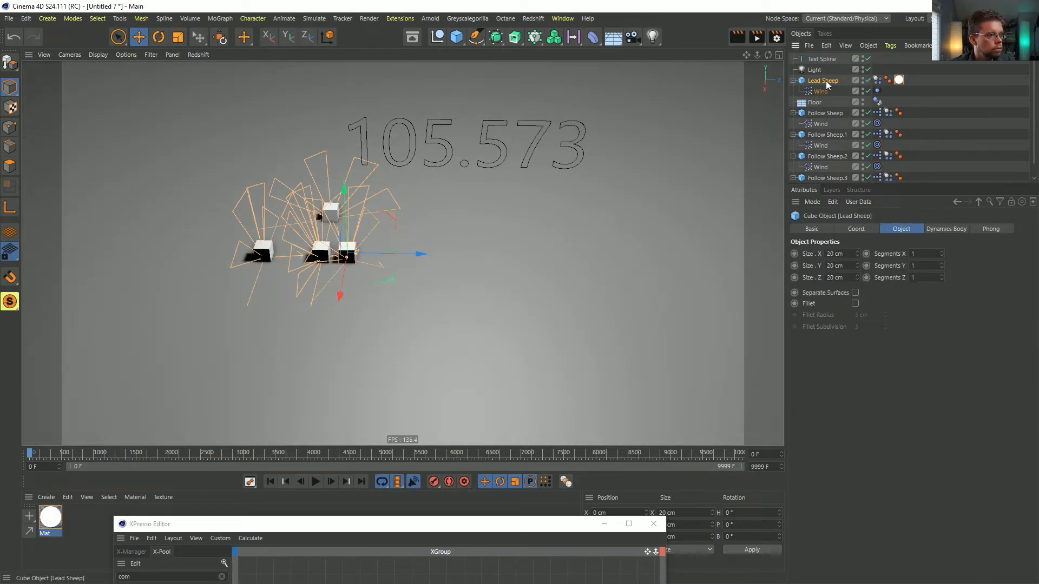
# Step: Make the Lead Sheep's material red by setting the saturation of both its Luminance and Color channels to 100 %
pyautogui.doubleClick(51, 516)
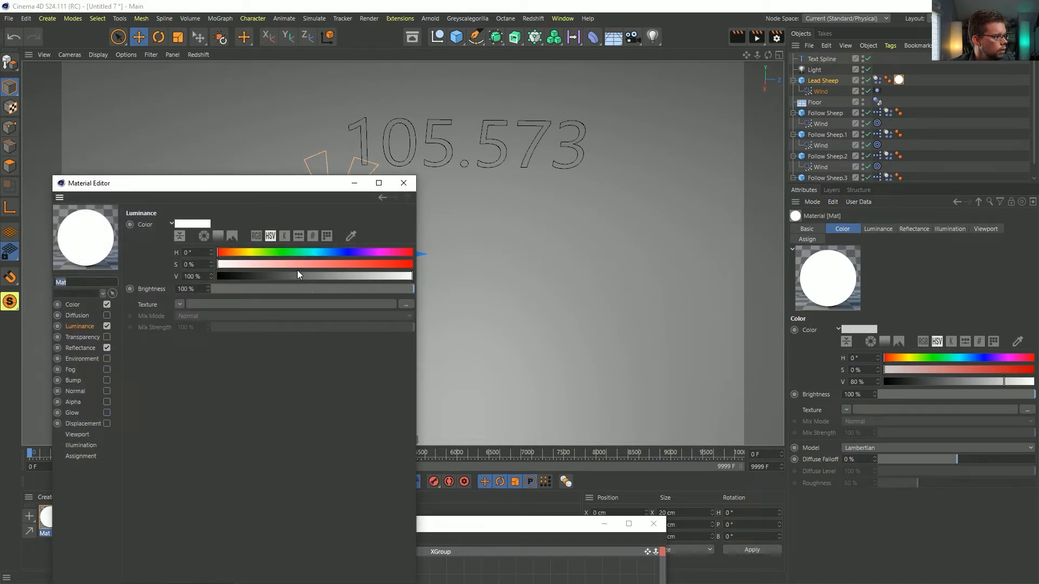
pyautogui.moveTo(297, 264); pyautogui.dragTo(440, 262)
pyautogui.click(102, 304)
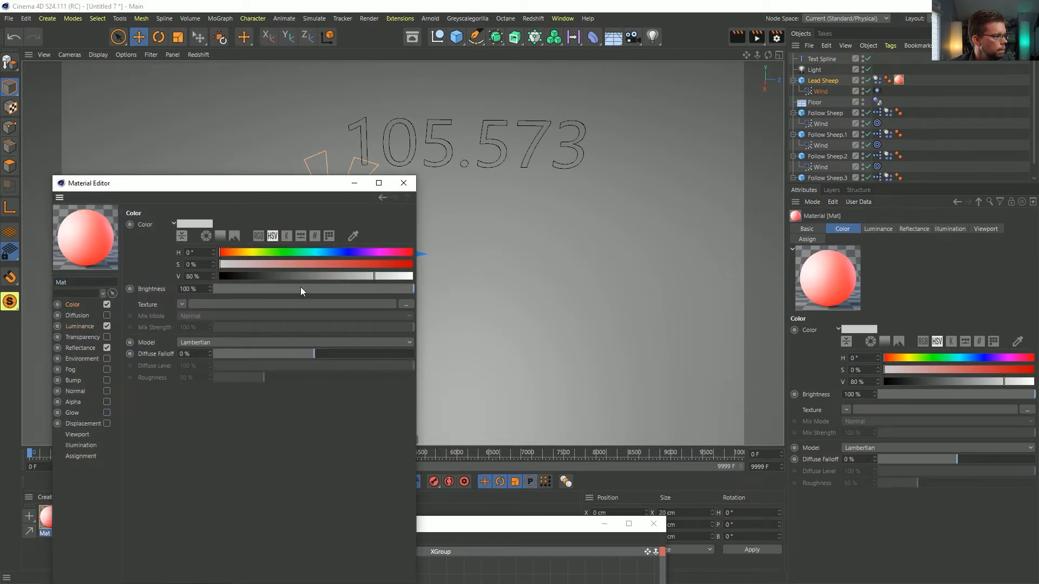
pyautogui.moveTo(375, 265); pyautogui.dragTo(416, 264)
pyautogui.click(404, 183)
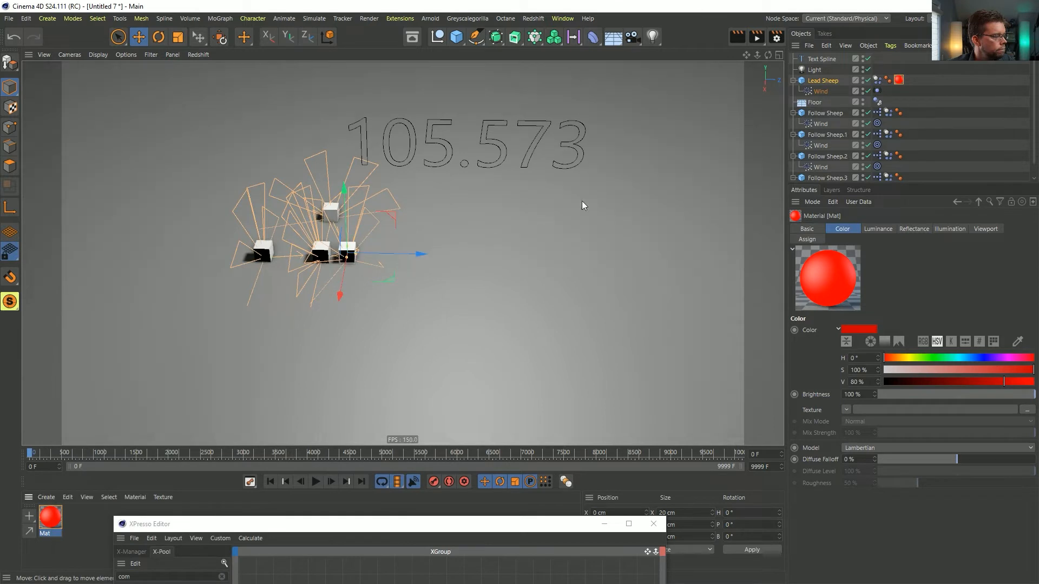
pyautogui.click(347, 253)
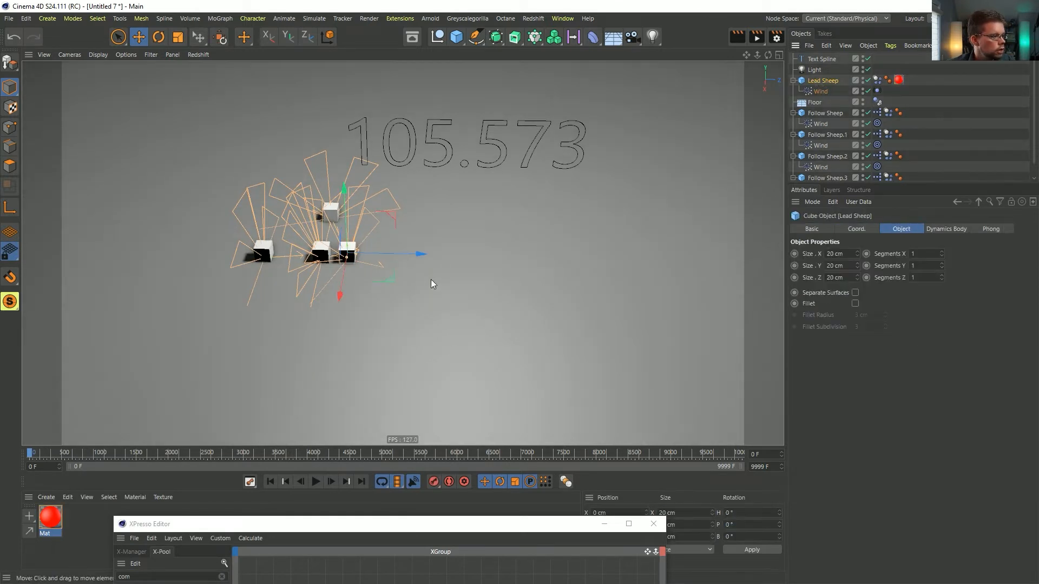
pyautogui.moveTo(420, 252); pyautogui.dragTo(464, 255)
pyautogui.hotkey('ctrl', 'z')
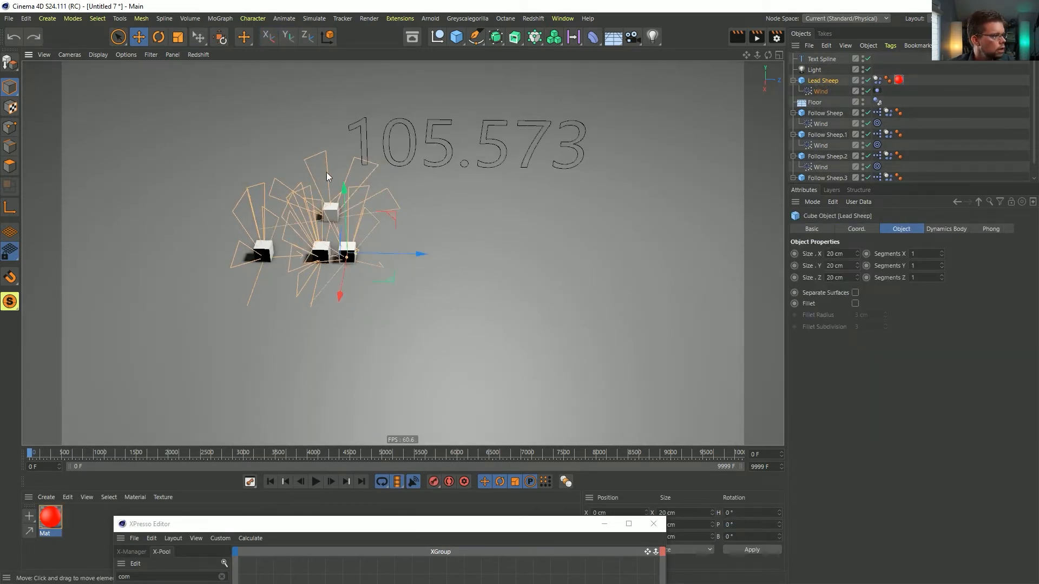
# Step: Try Constant Shading (Lines) in the viewport and switch the display mode to Quick Shading
pyautogui.click(127, 55)
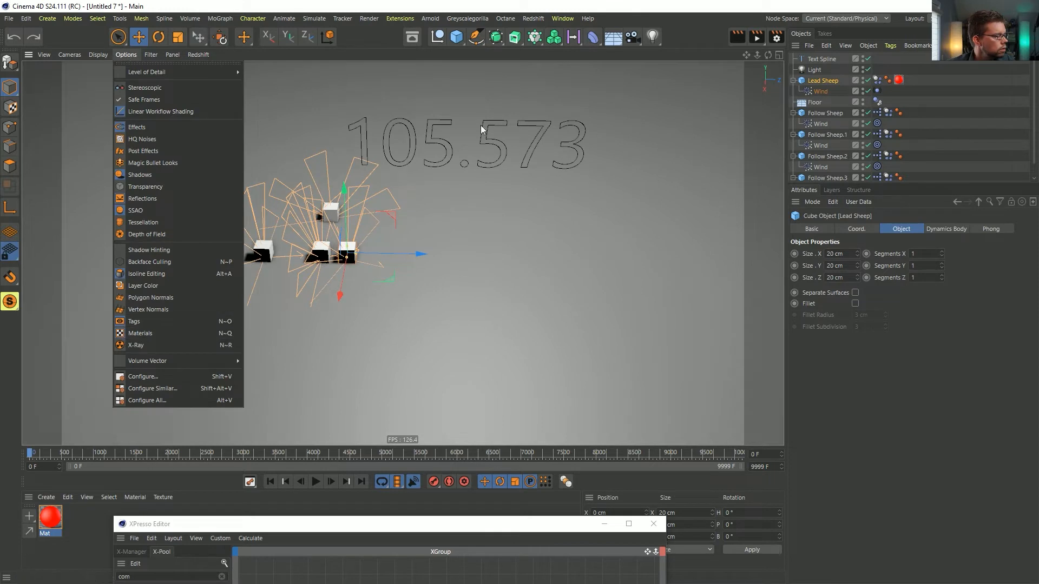
pyautogui.moveTo(98, 54)
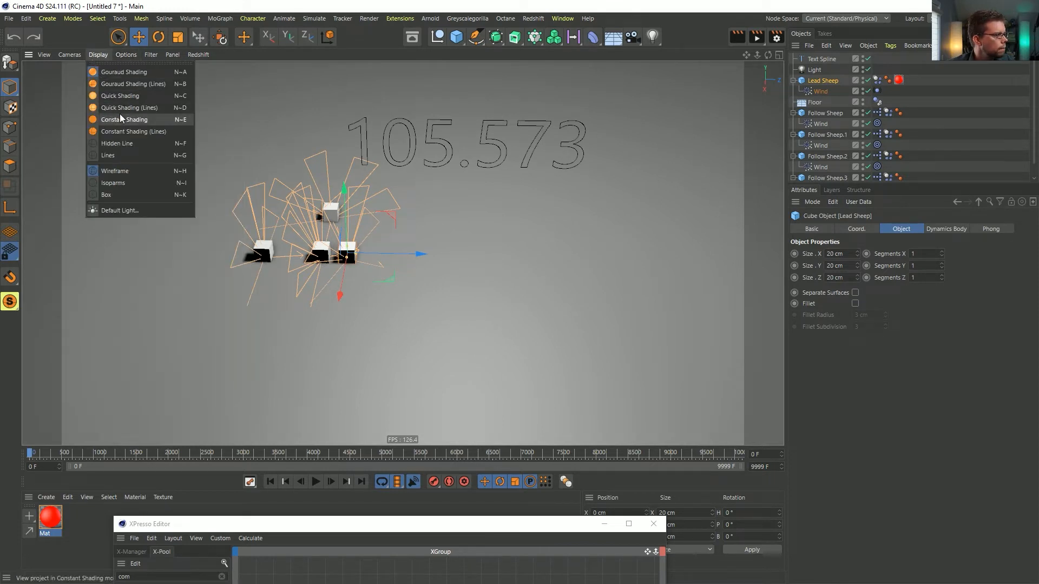
pyautogui.click(135, 131)
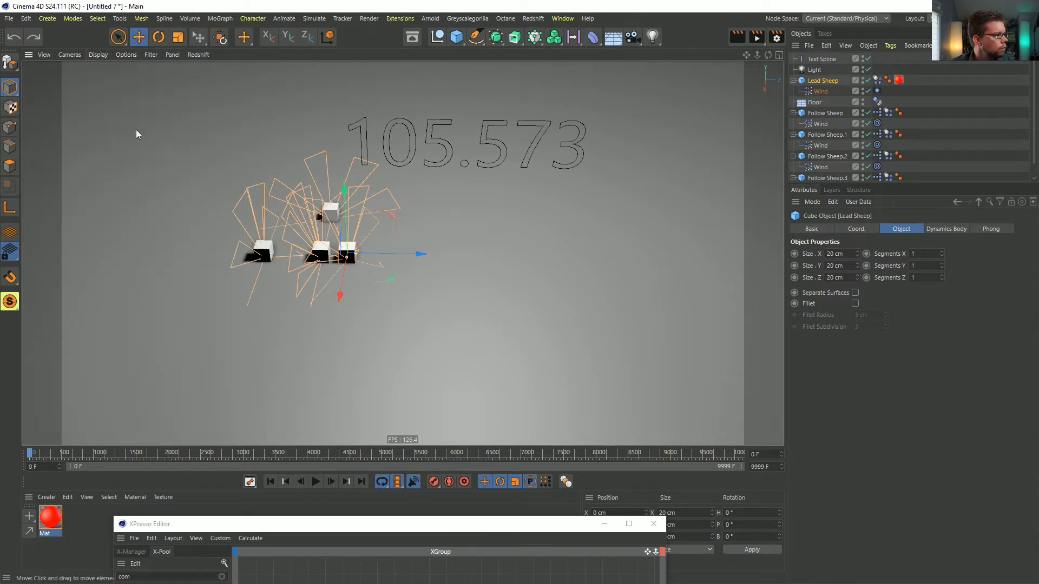
pyautogui.click(99, 55)
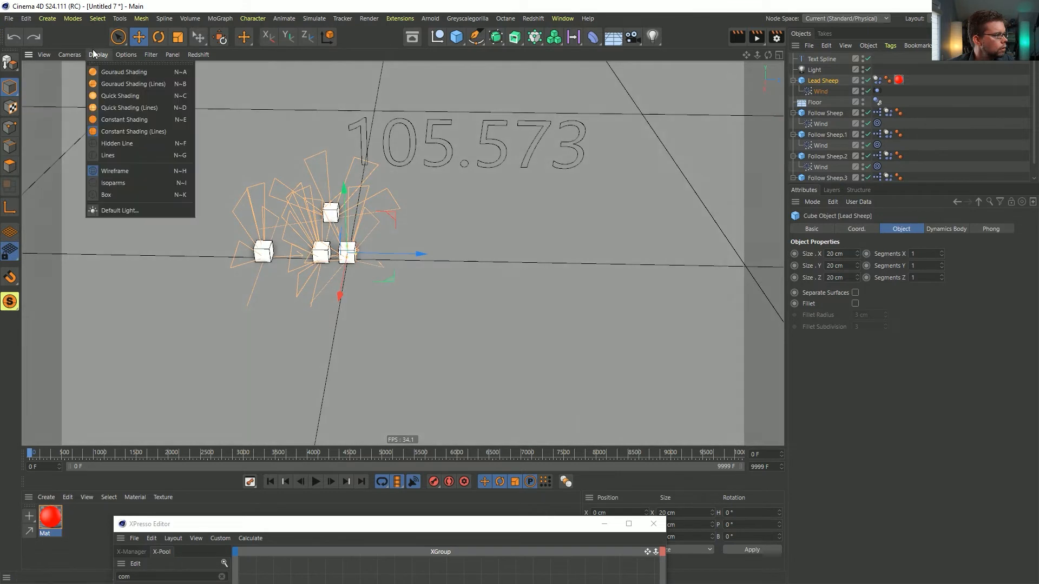
pyautogui.click(115, 96)
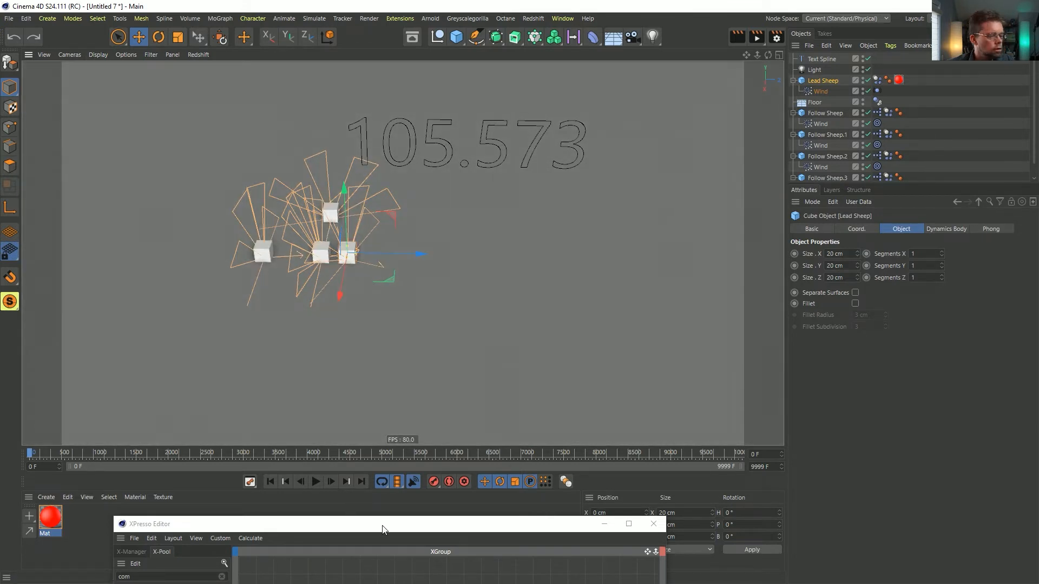
# Step: Bring the XPresso editor into view to check the node network, and close the editor
pyautogui.moveTo(382, 529); pyautogui.dragTo(459, 151)
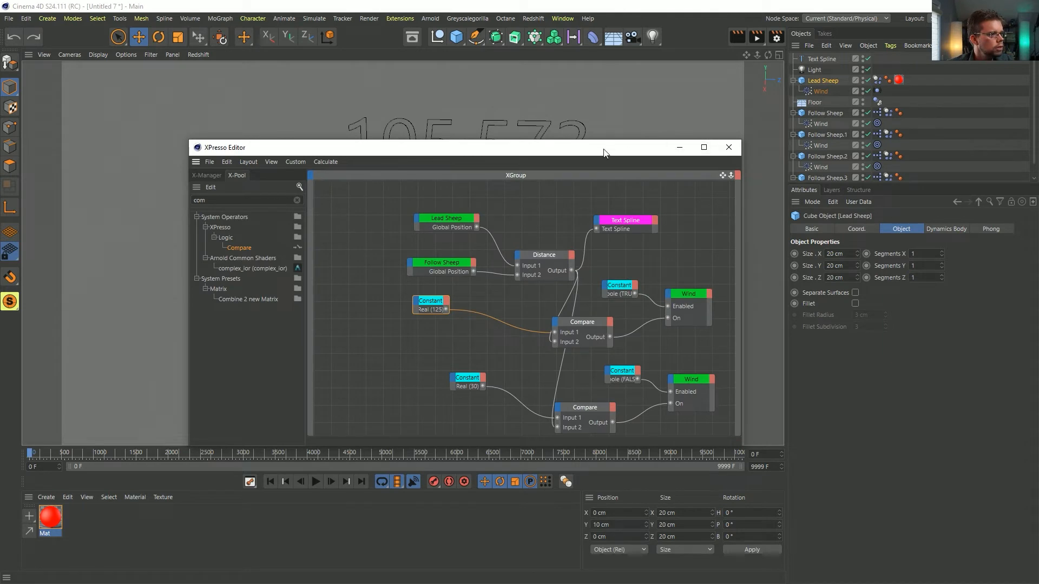
pyautogui.moveTo(583, 154); pyautogui.dragTo(520, 170)
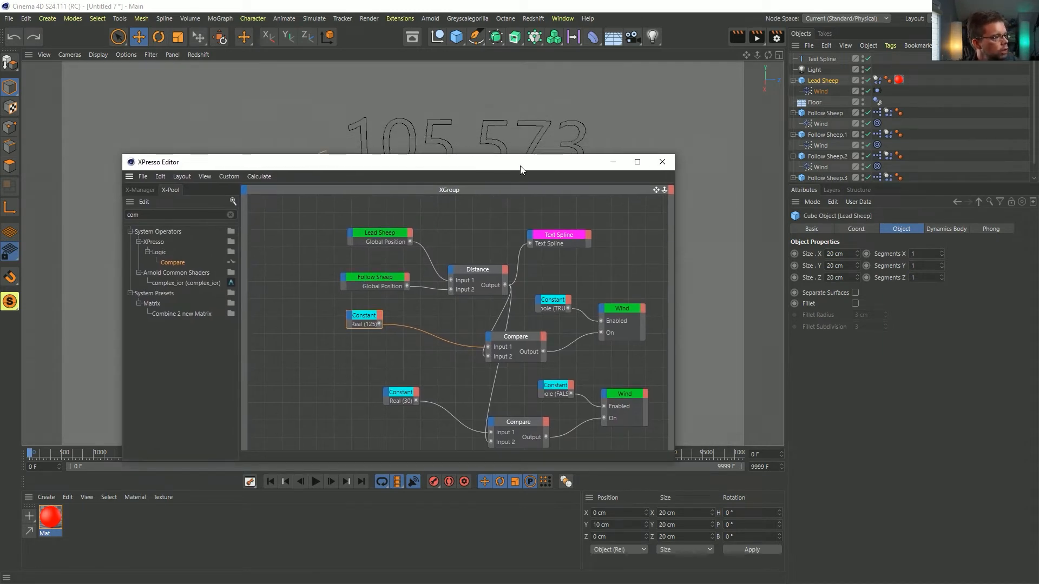
pyautogui.moveTo(498, 168); pyautogui.dragTo(671, 297)
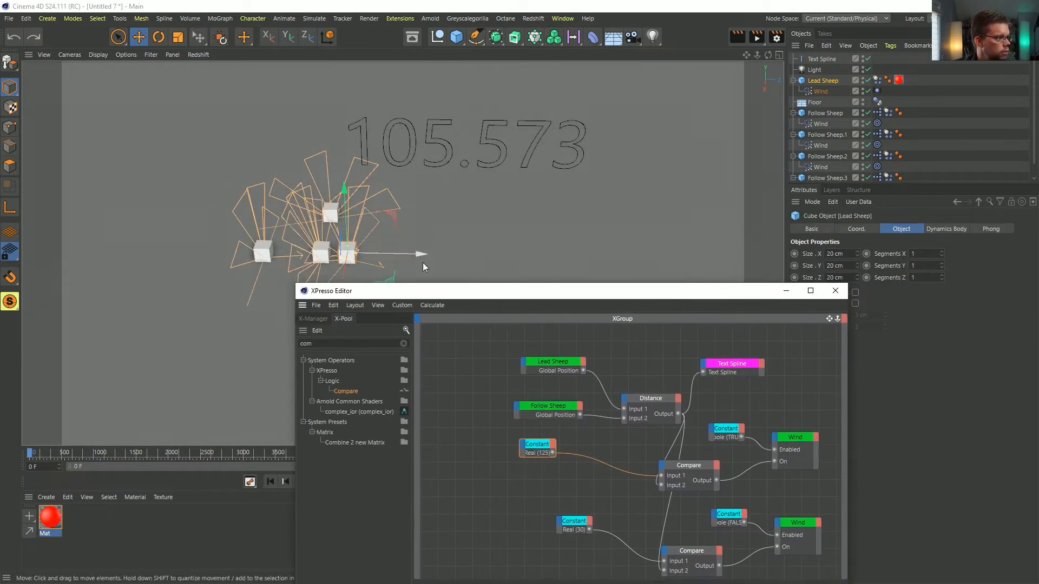
pyautogui.click(835, 292)
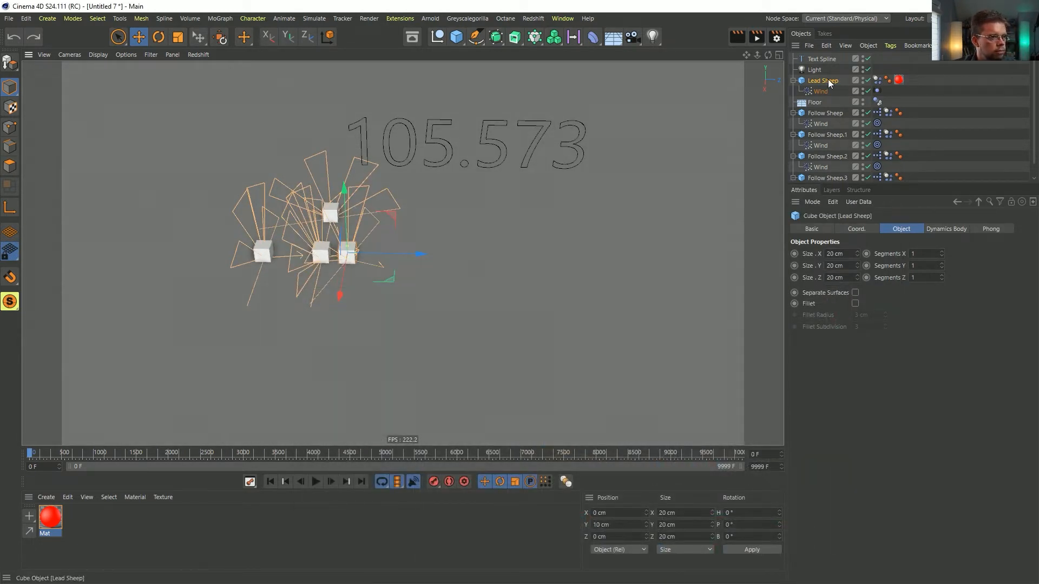
# Step: Step the simulation forward briefly, return to frame 0 and disable the Text Spline object
pyautogui.click(332, 481)
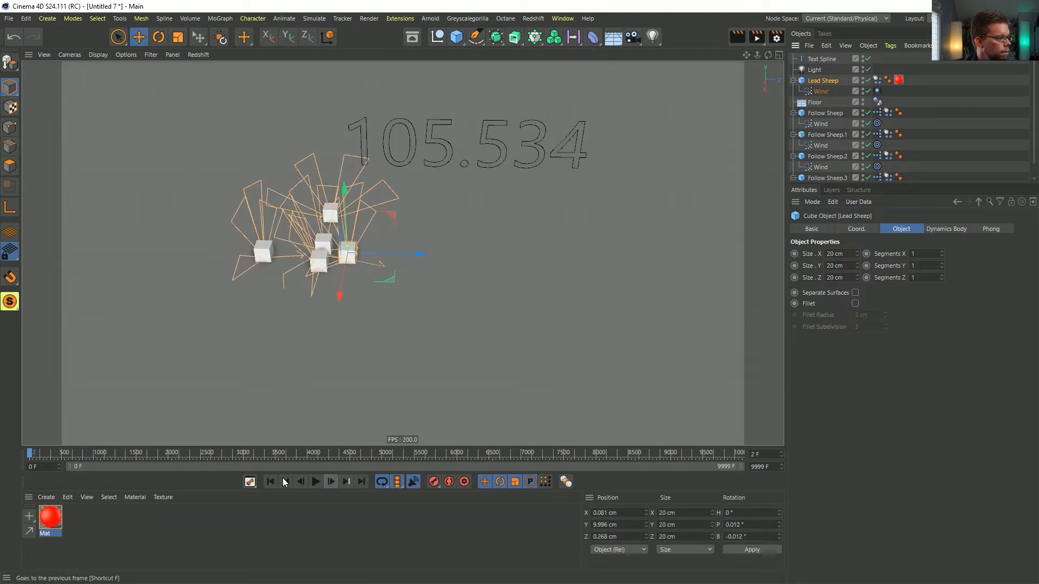
pyautogui.click(271, 482)
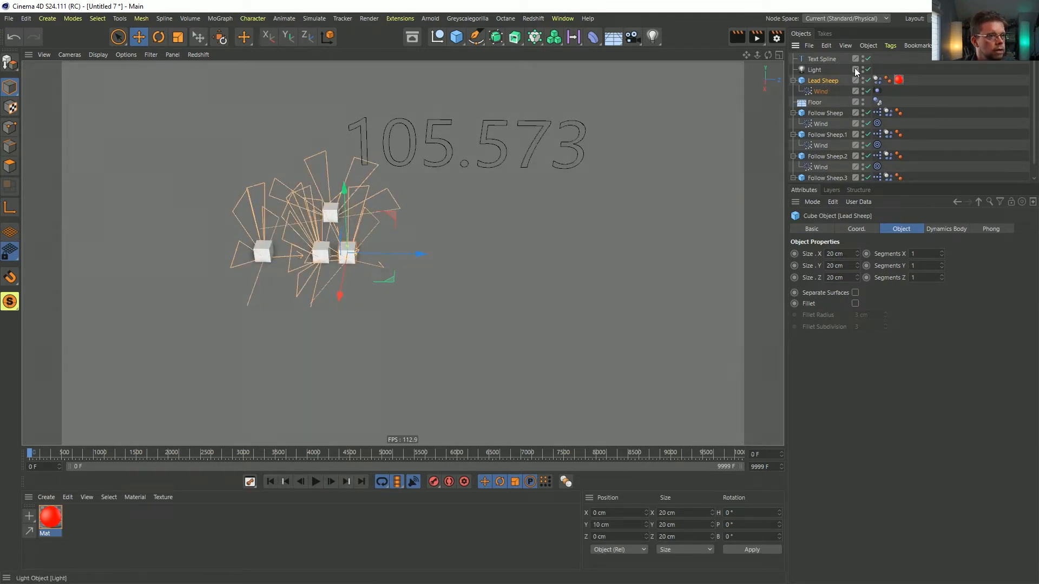
pyautogui.click(867, 59)
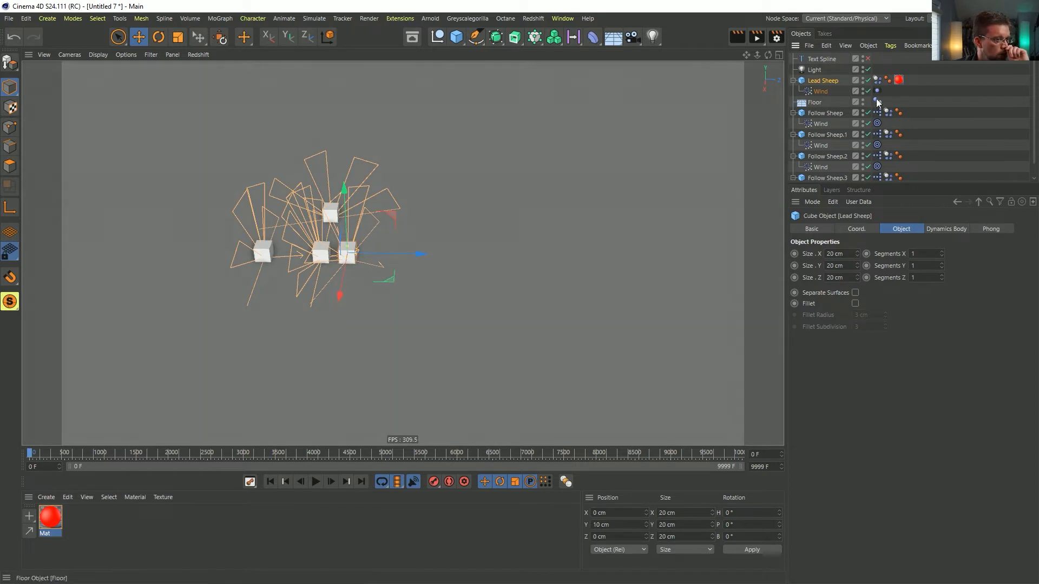
# Step: Disable the Reflectance channel of the Lead Sheep's red material
pyautogui.click(890, 81)
pyautogui.click(899, 80)
pyautogui.doubleClick(51, 516)
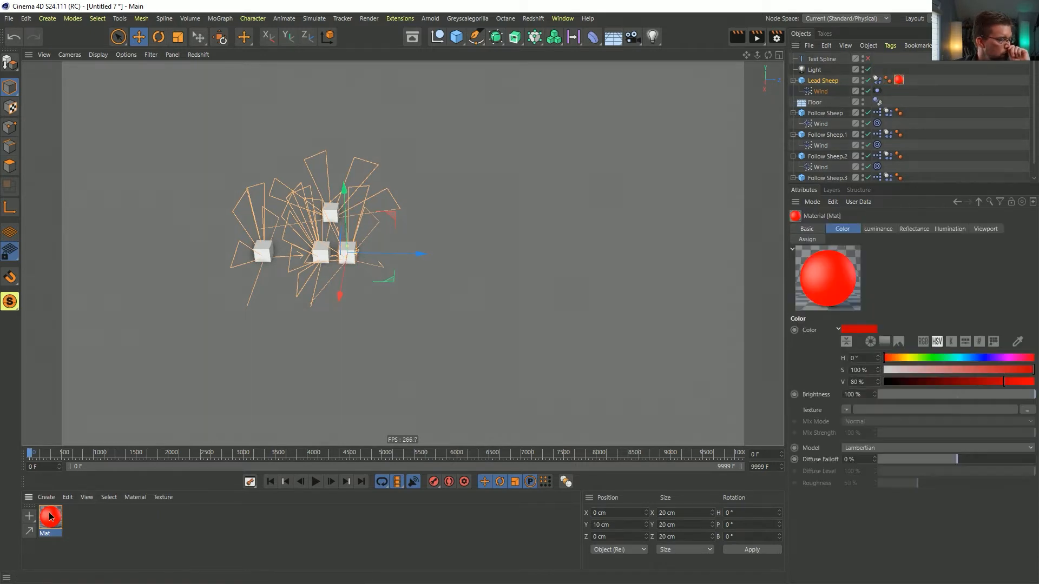
pyautogui.click(93, 327)
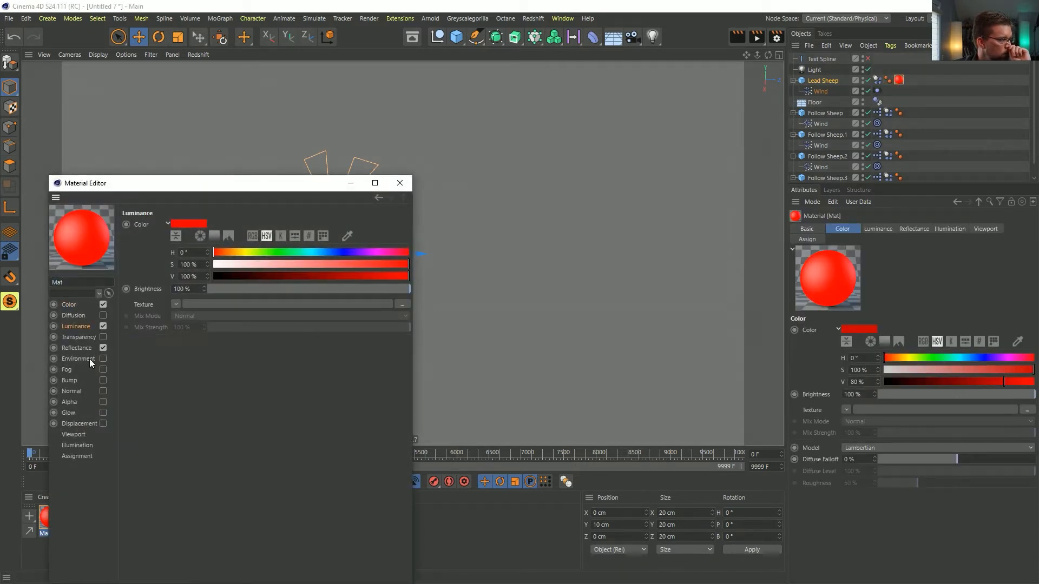
pyautogui.click(103, 348)
pyautogui.click(400, 183)
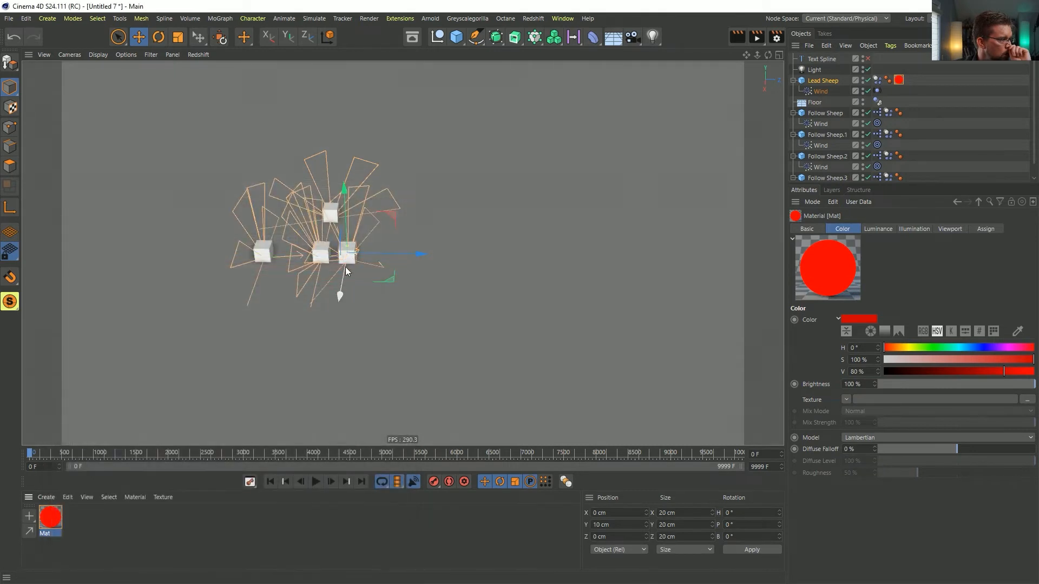
# Step: Set the Lead Sheep's display color to a saturated red in its basic properties
pyautogui.click(824, 79)
pyautogui.click(811, 230)
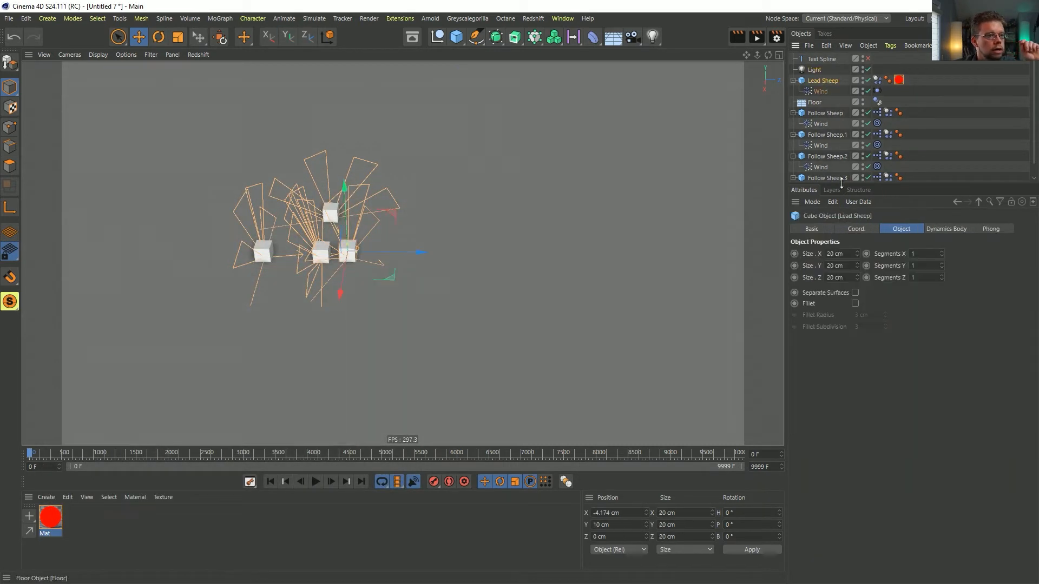
pyautogui.click(872, 329)
pyautogui.click(972, 352)
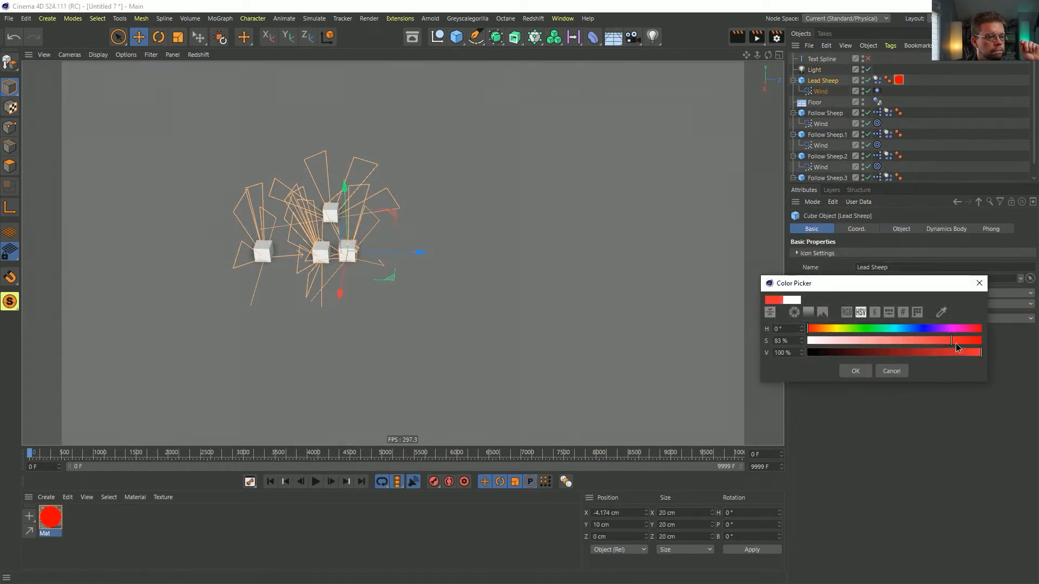
pyautogui.click(859, 372)
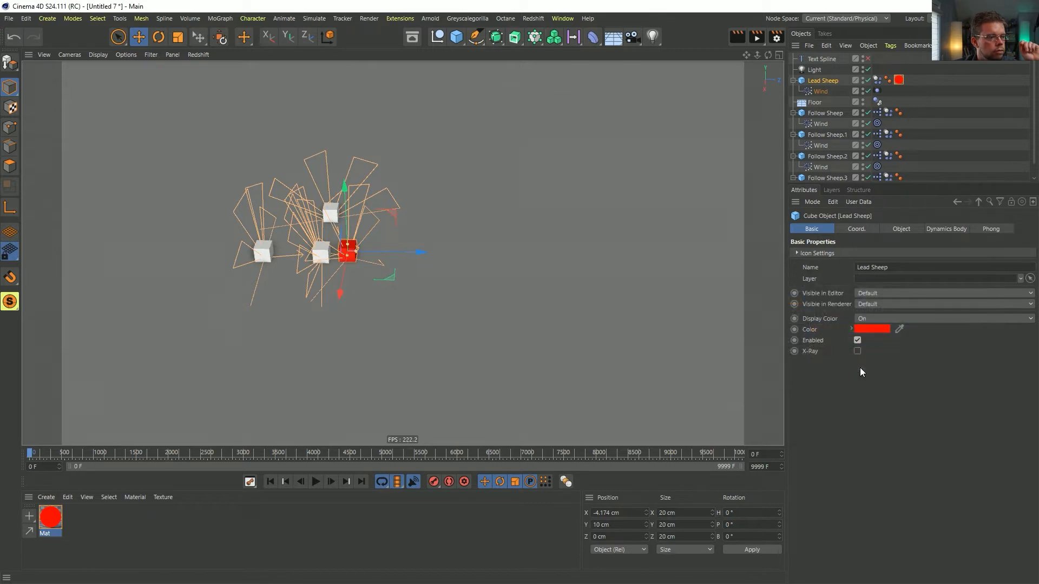
# Step: Play the simulation, hide the sheep's Wind objects in the viewport, and restart playback from frame 0
pyautogui.click(315, 482)
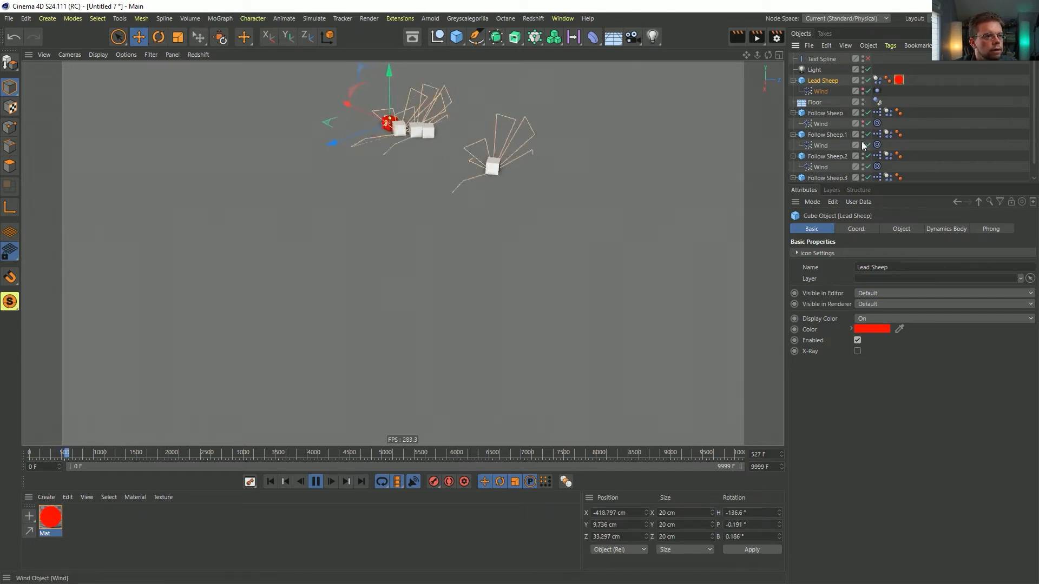
pyautogui.click(864, 167)
pyautogui.click(863, 166)
pyautogui.scroll(-1, 865, 168)
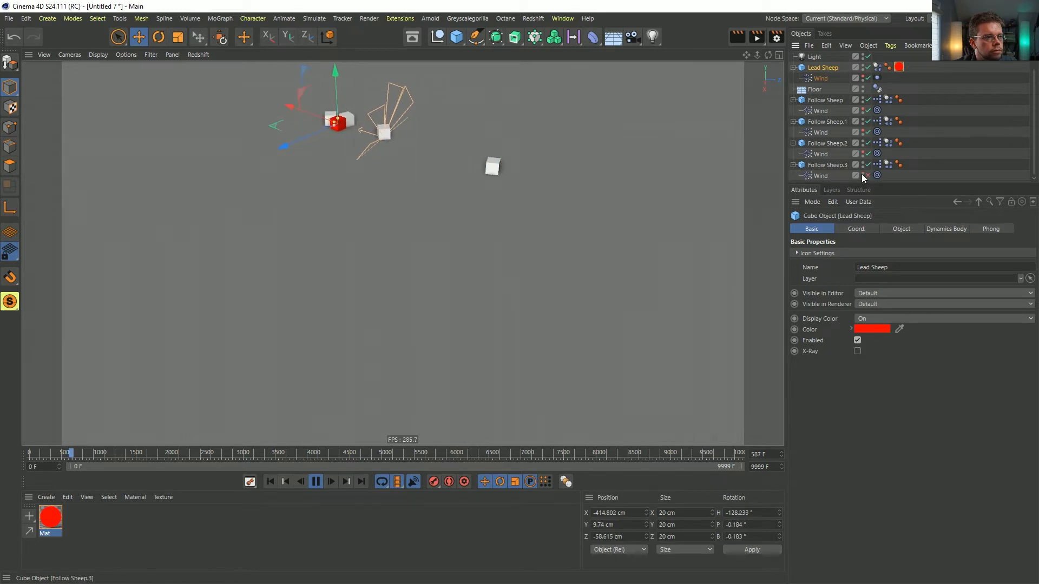
pyautogui.click(862, 174)
pyautogui.click(862, 173)
pyautogui.click(923, 167)
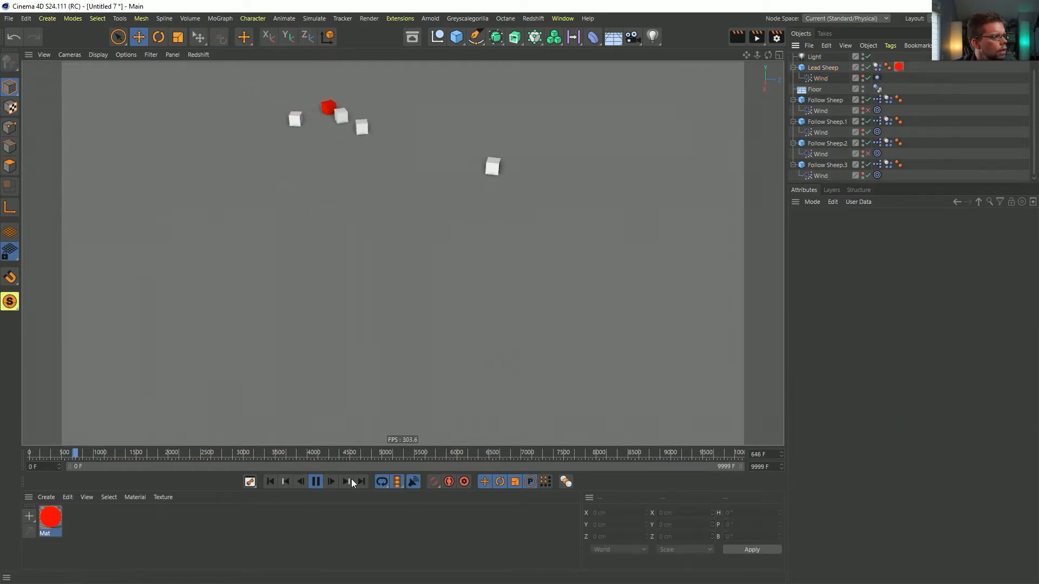
pyautogui.click(270, 481)
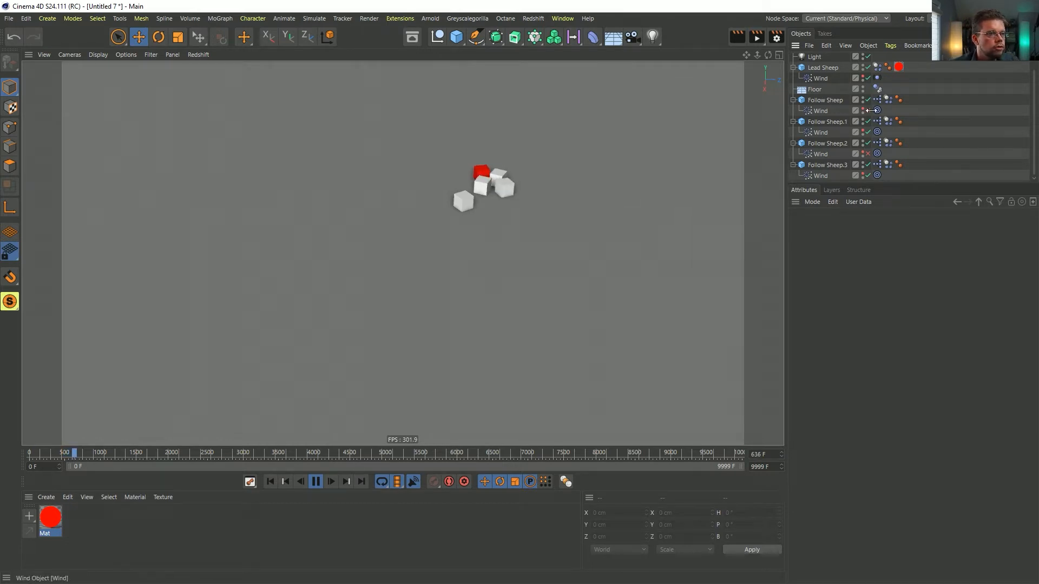
# Step: Set the rotation frequency of the Vibrate tag on the Lead Sheep's Wind to 0.05
pyautogui.click(868, 132)
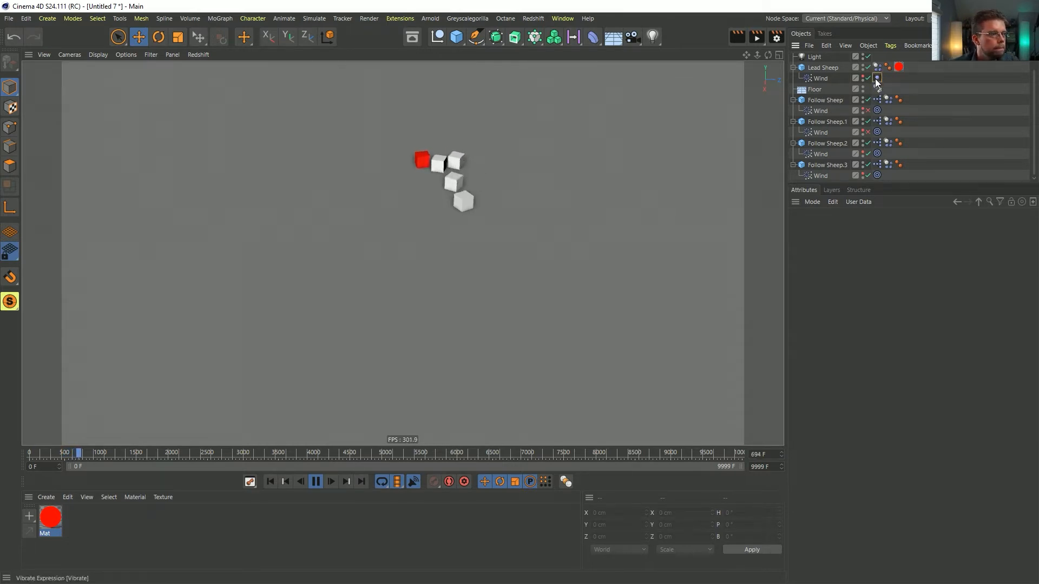
pyautogui.click(877, 78)
pyautogui.click(863, 401)
pyautogui.press('BackSpace')
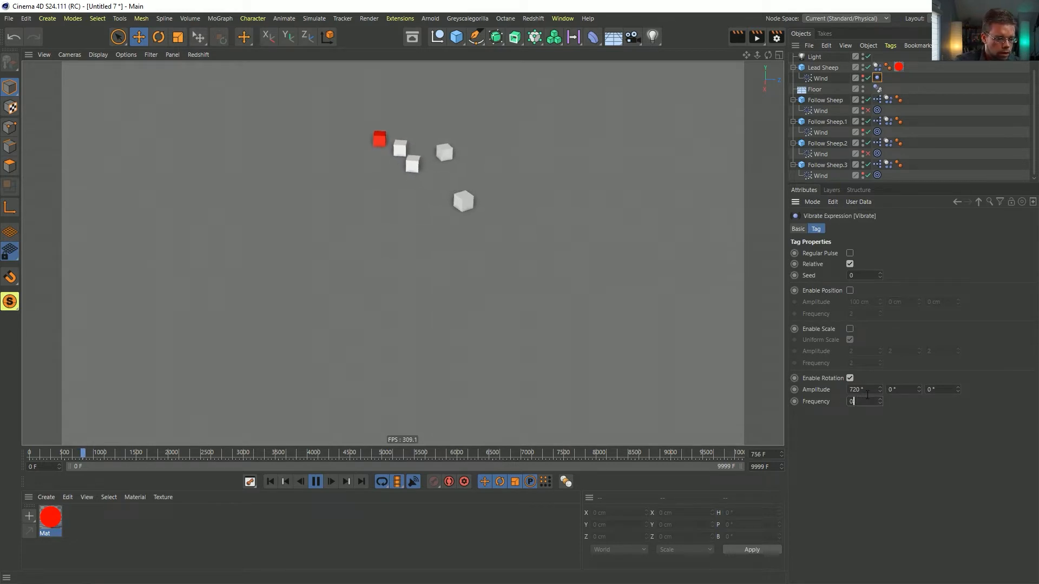
pyautogui.write('05')
pyautogui.press('Return')
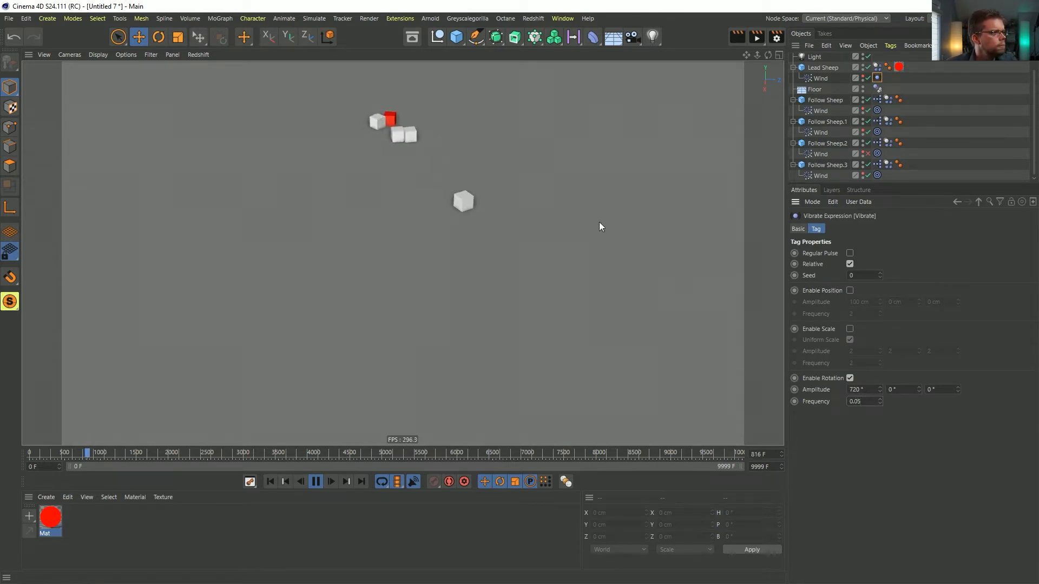
# Step: Set the linear and angular velocity deactivation thresholds to 0 on the Dynamics Body tags of all five sheep
pyautogui.click(456, 309)
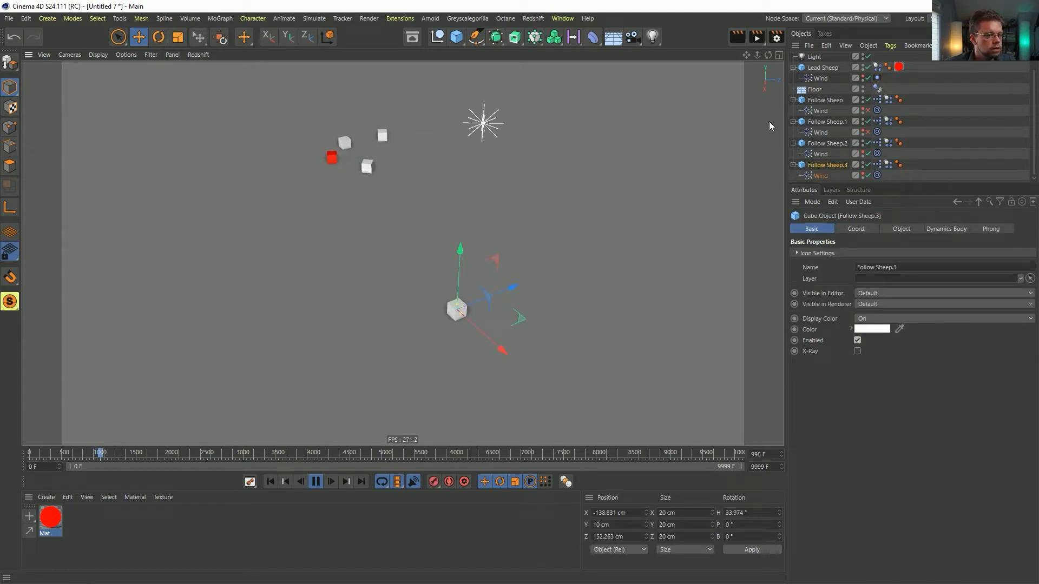
pyautogui.click(869, 132)
pyautogui.moveTo(892, 178); pyautogui.dragTo(890, 63)
pyautogui.click(877, 230)
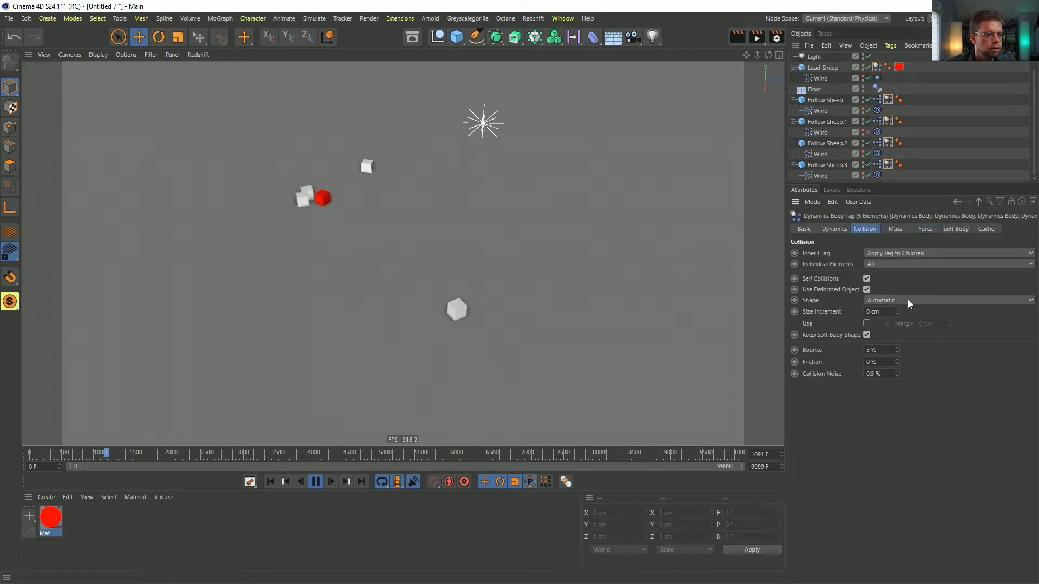
pyautogui.click(834, 229)
pyautogui.write('0')
pyautogui.press('Tab')
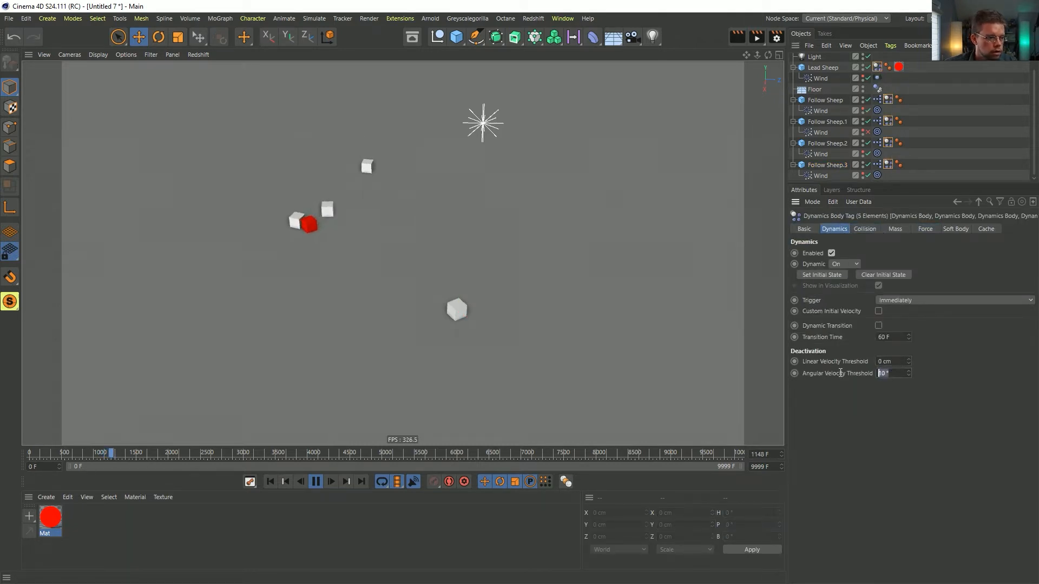
pyautogui.write('0')
pyautogui.press('Return')
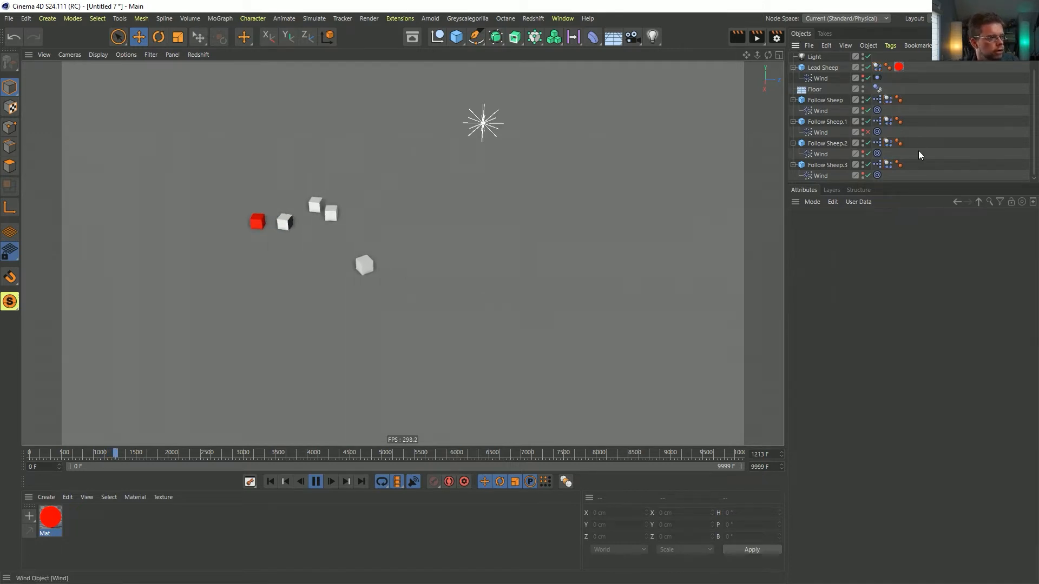
# Step: Replay the simulation from the start to check how the sheep follow, and return to frame 0
pyautogui.click(918, 154)
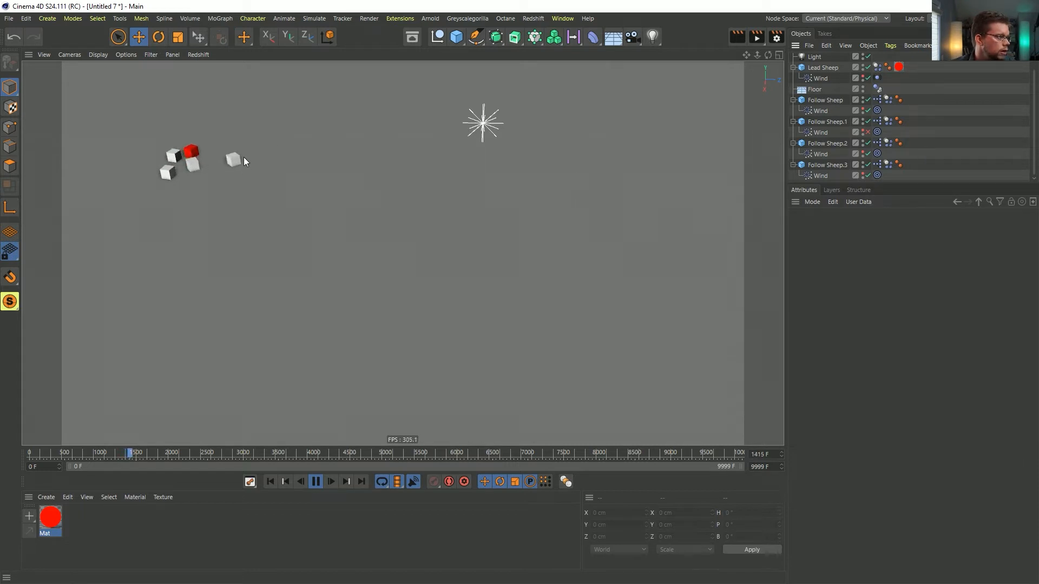
pyautogui.click(270, 483)
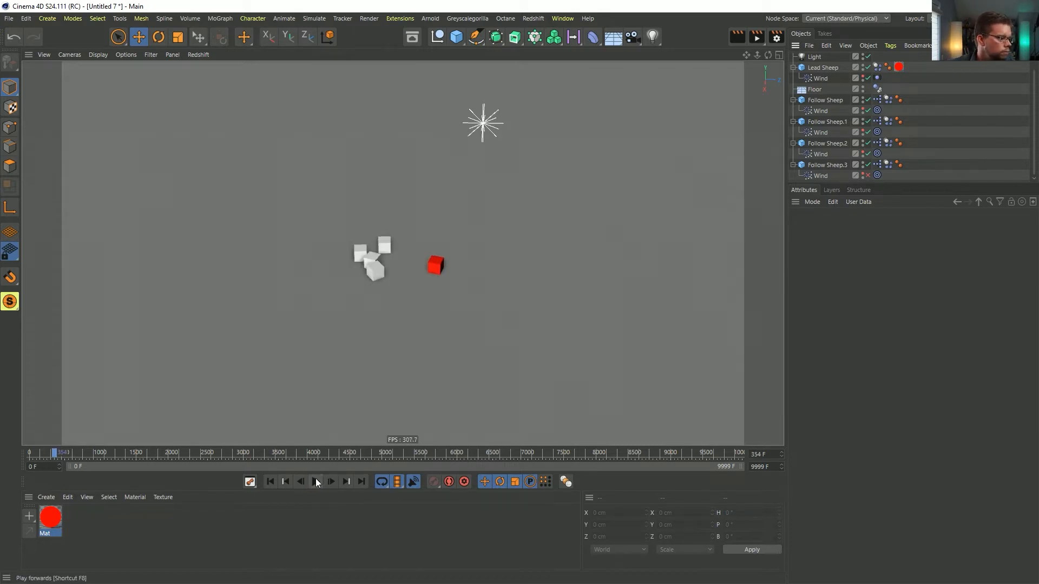
pyautogui.click(271, 481)
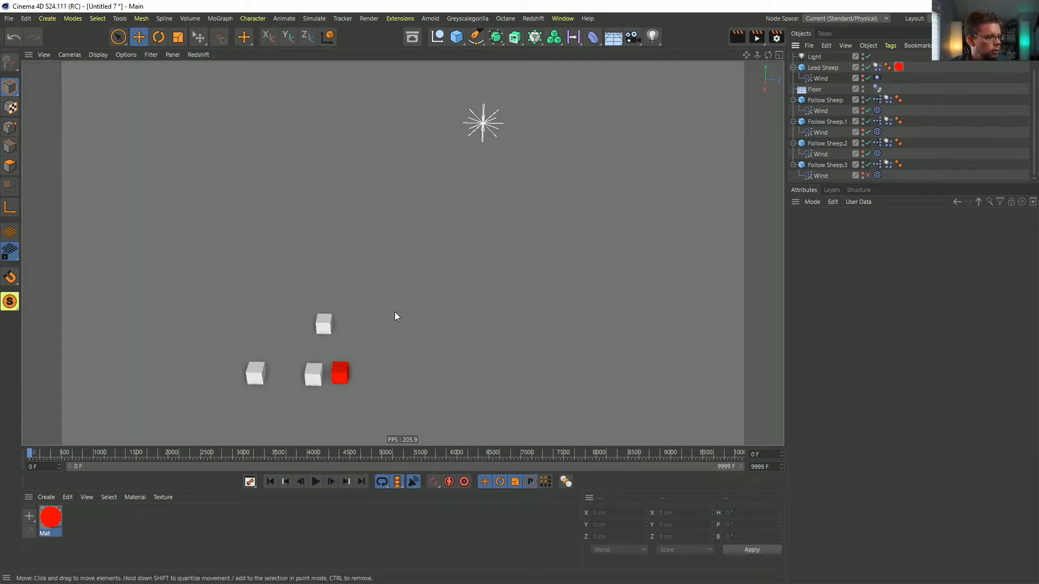
# Step: Save the scene in the SceneFiles folder as [3a]SheepXpresso.c4d
pyautogui.hotkey('ctrl', 's')
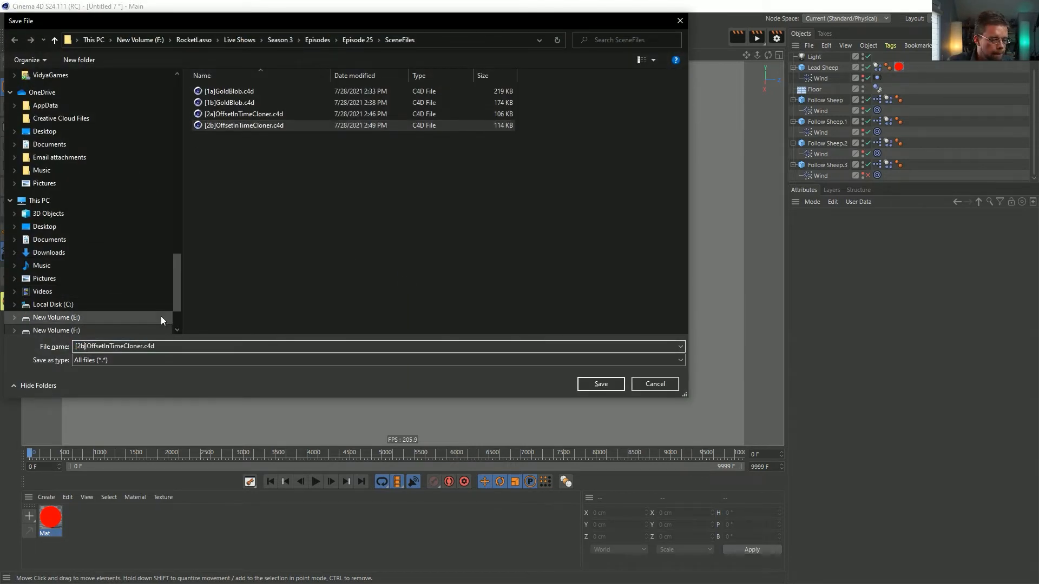
pyautogui.press('BackSpace')
pyautogui.press('BackSpace')
pyautogui.write('3a')
pyautogui.hotkey('shift', 'Right')
pyautogui.hotkey('shift', 'Right')
pyautogui.hotkey('shift', 'Right')
pyautogui.hotkey('shift', 'Right')
pyautogui.hotkey('shift', 'Right')
pyautogui.hotkey('shift', 'Right')
pyautogui.hotkey('shift', 'Right')
pyautogui.hotkey('shift', 'Right')
pyautogui.hotkey('shift', 'Right')
pyautogui.hotkey('shift', 'Right')
pyautogui.hotkey('shift', 'Right')
pyautogui.hotkey('shift', 'Right')
pyautogui.hotkey('shift', 'Right')
pyautogui.hotkey('shift', 'Right')
pyautogui.hotkey('shift', 'Right')
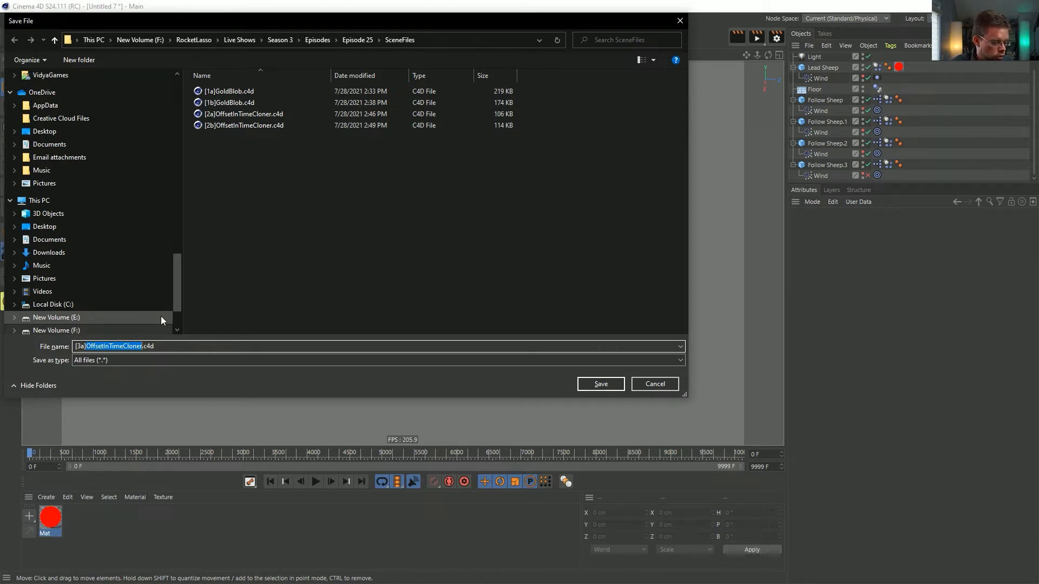
pyautogui.write('SheepXpre')
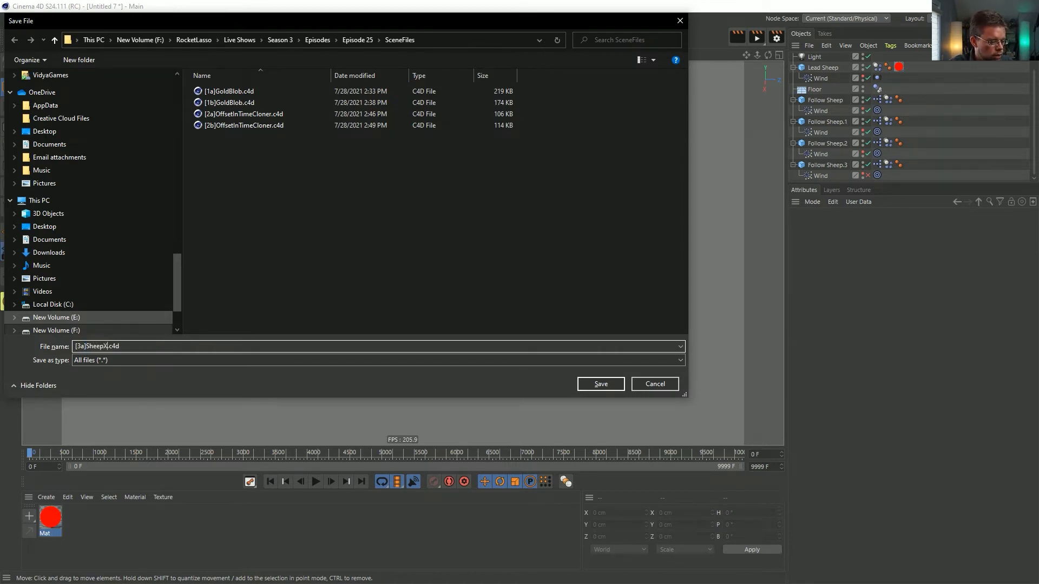
pyautogui.write('sso')
pyautogui.press('Return')
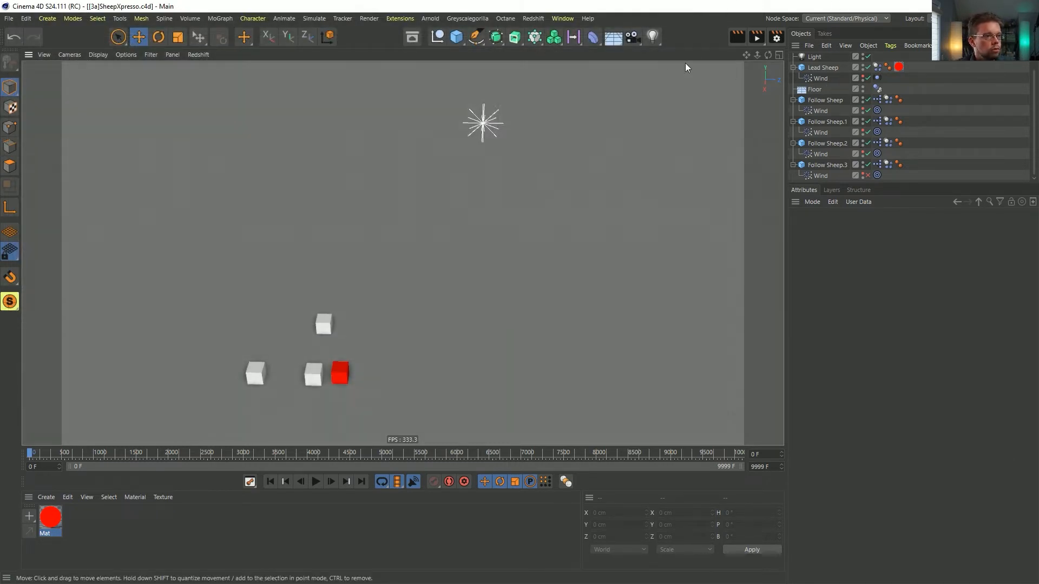
# Step: Delete the Wind objects of the Lead Sheep and the first Follow Sheep, plus the Follow Sheep's XPresso tag
pyautogui.click(818, 68)
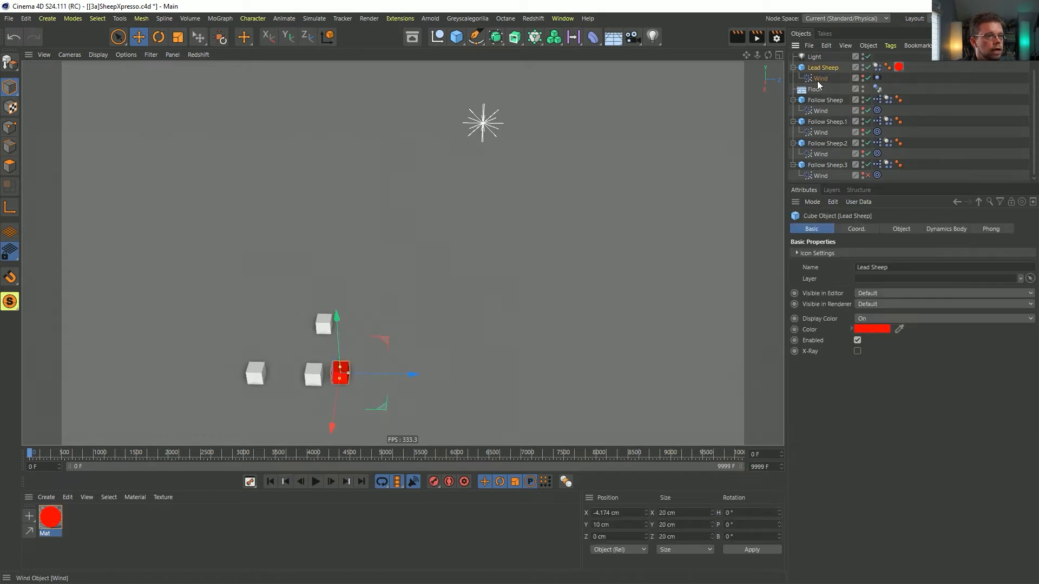
pyautogui.hotkey('ctrl', 'z')
pyautogui.hotkey('ctrl', 'z')
pyautogui.click(820, 110)
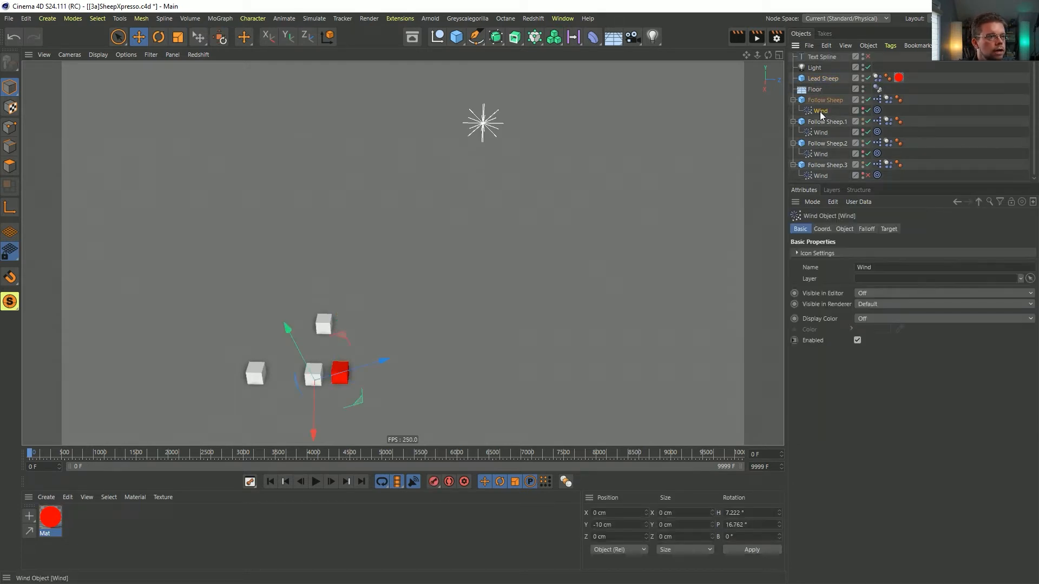
pyautogui.press('Delete')
pyautogui.click(878, 102)
pyautogui.press('Delete')
# Step: Delete Follow Sheep.1, Follow Sheep.2 and Follow Sheep.3 together with their Wind objects
pyautogui.click(826, 113)
pyautogui.press('Delete')
pyautogui.click(825, 113)
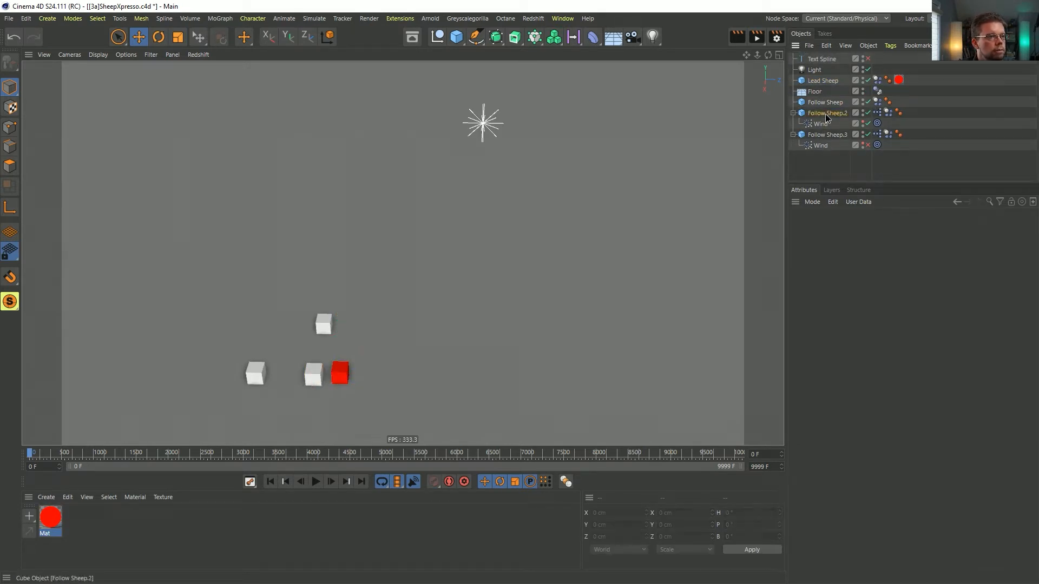
pyautogui.press('Delete')
pyautogui.click(825, 114)
pyautogui.press('Delete')
# Step: Move the Floor below the Follow Sheep in the object hierarchy and delete the Text Spline
pyautogui.click(874, 92)
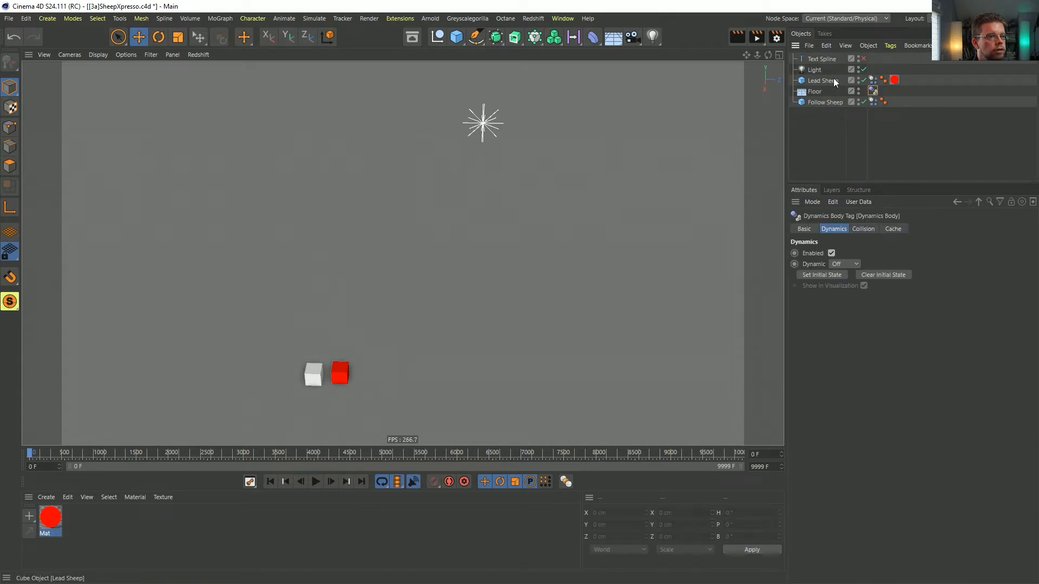
pyautogui.moveTo(821, 88); pyautogui.dragTo(820, 88)
pyautogui.click(817, 59)
pyautogui.press('Delete')
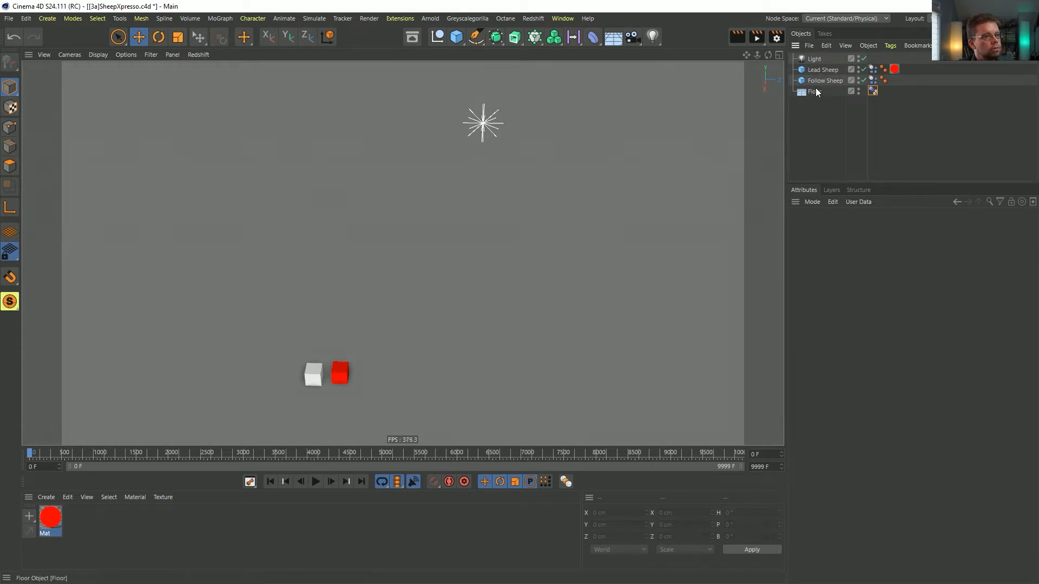
pyautogui.click(823, 71)
pyautogui.press('Delete')
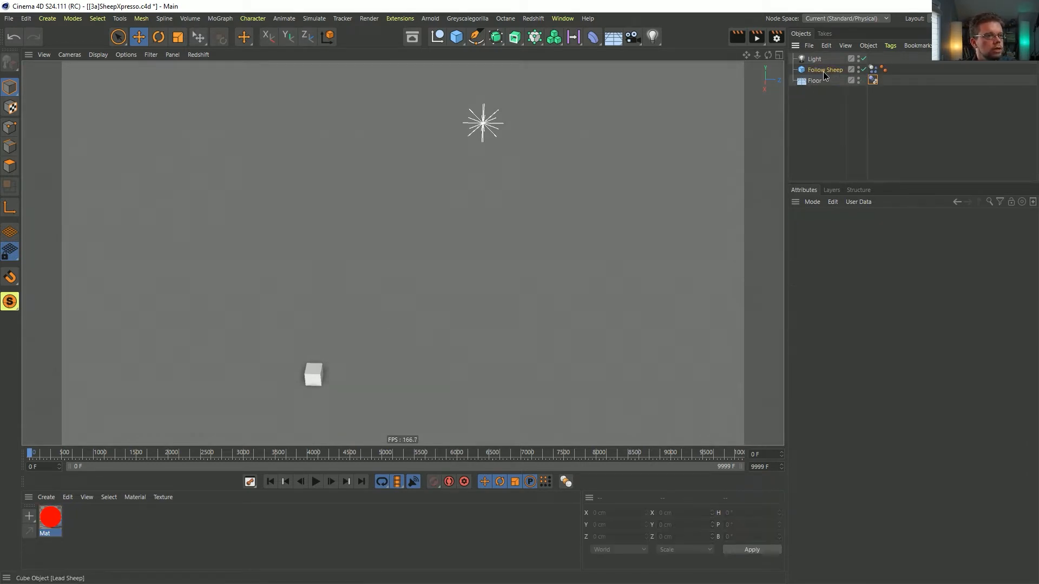
pyautogui.click(823, 71)
pyautogui.hotkey('ctrl', 'z')
pyautogui.hotkey('ctrl', 'z')
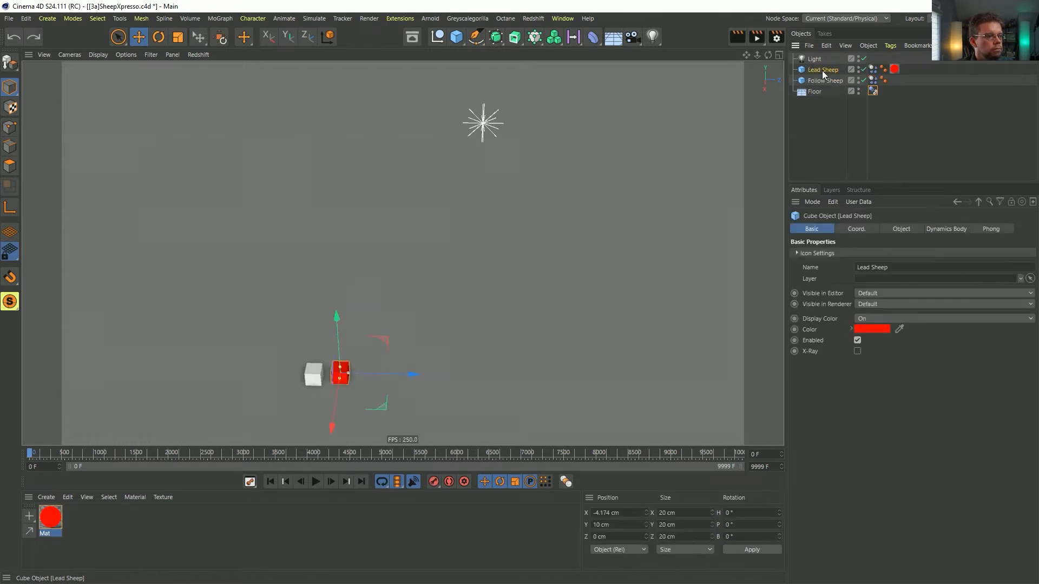
# Step: Frame both remaining sheep in the viewport and add a Field Force object to the scene
pyautogui.click(820, 81)
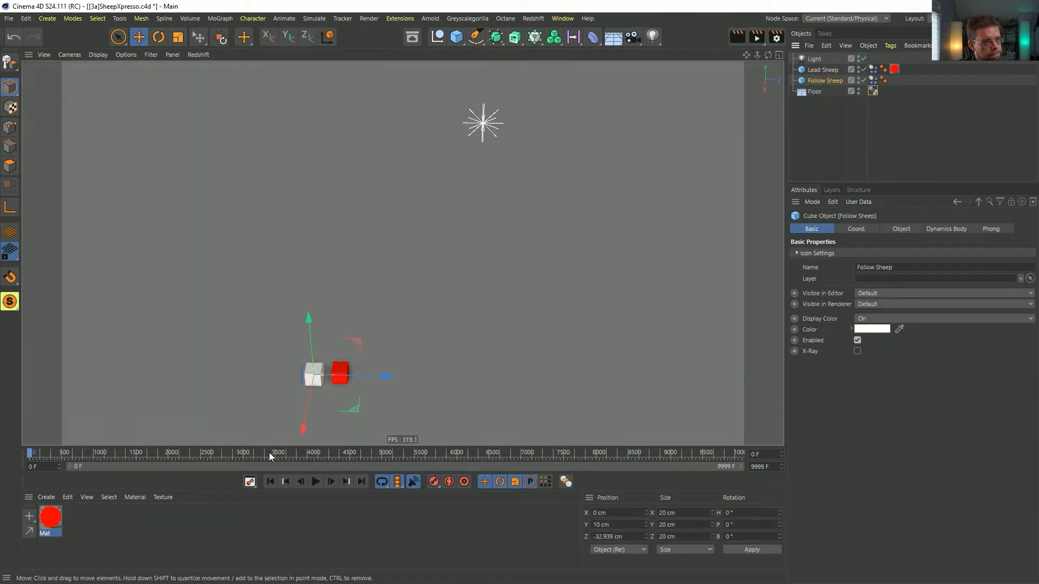
pyautogui.keyDown('alt'); pyautogui.moveTo(294, 258); pyautogui.dragTo(355, 168); pyautogui.keyUp('alt')
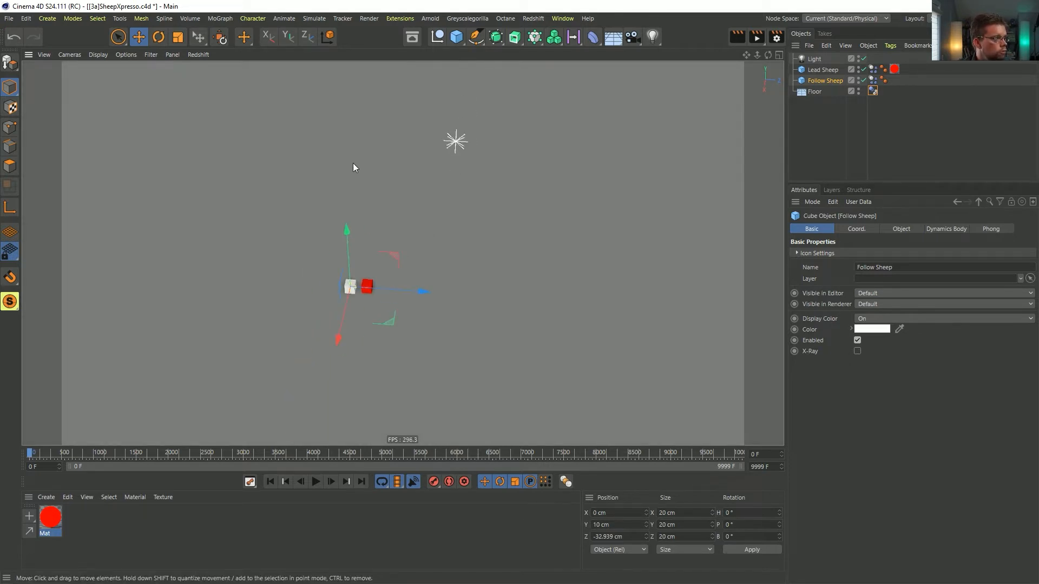
pyautogui.click(280, 18)
pyautogui.moveTo(313, 18)
pyautogui.moveTo(335, 91)
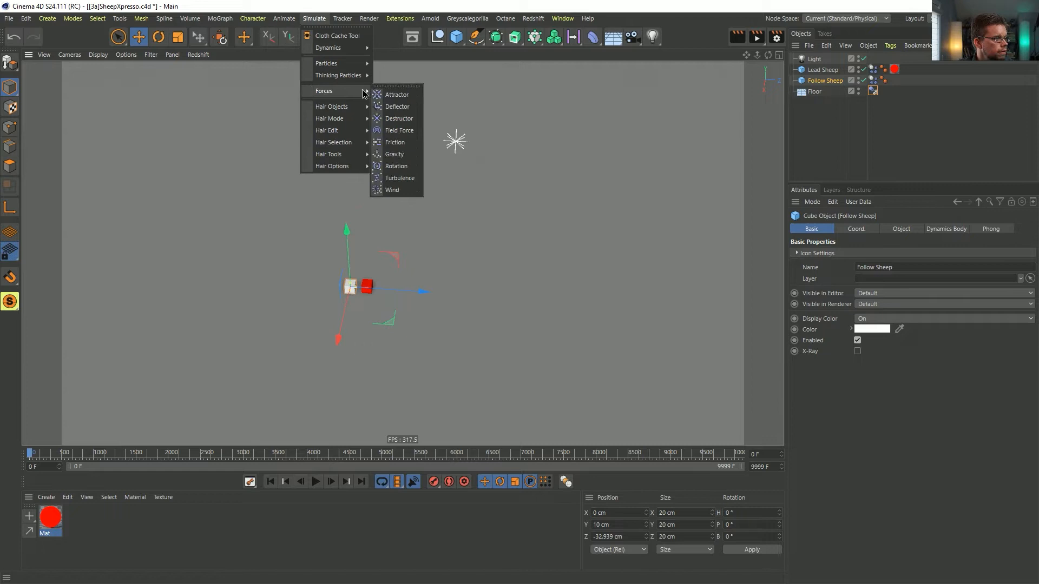
pyautogui.click(399, 131)
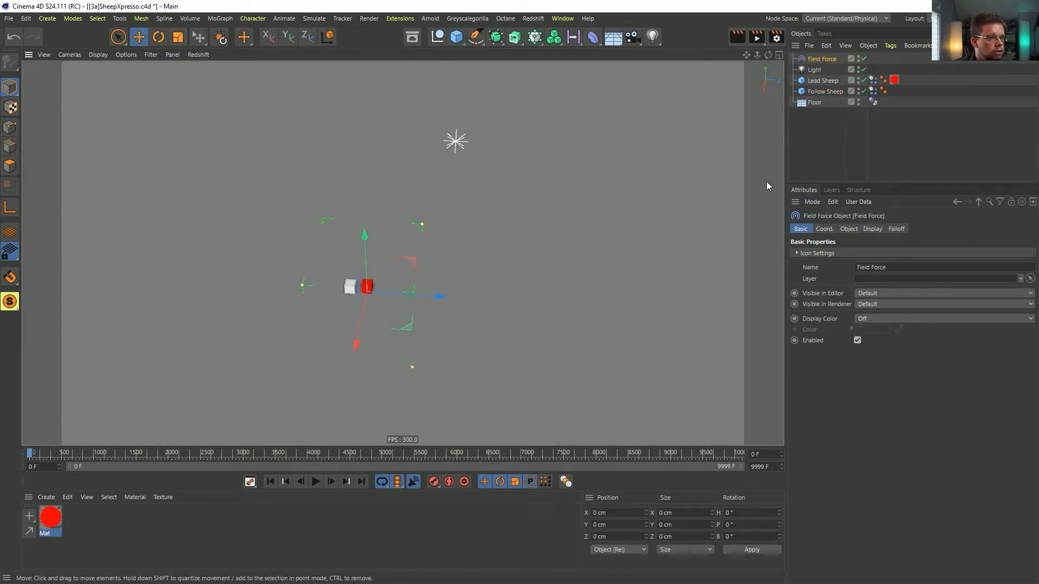
# Step: Review the force settings on both sheep's Dynamics Body tags and the Field Force's object properties
pyautogui.moveTo(874, 69); pyautogui.dragTo(872, 93)
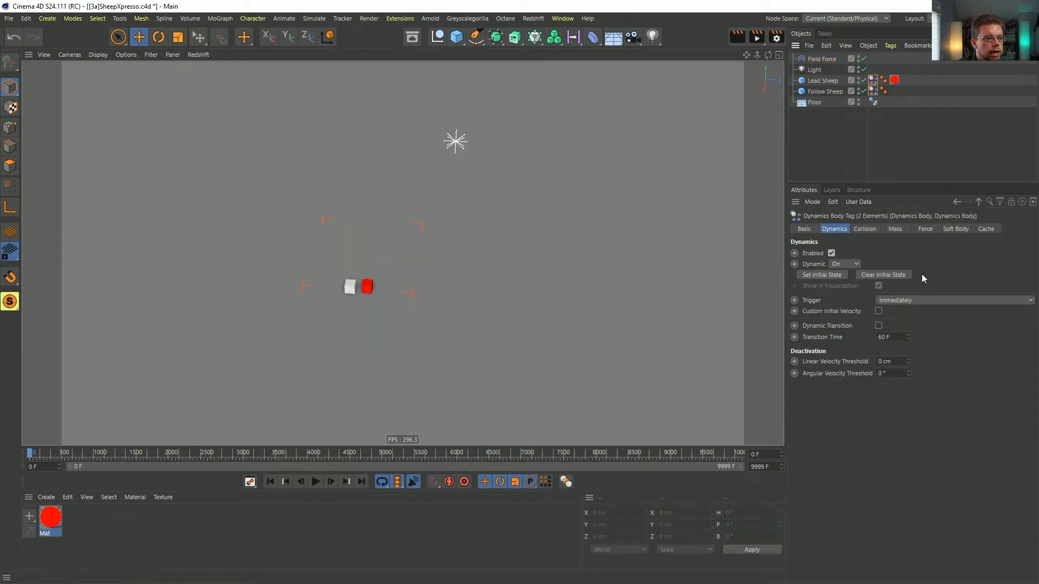
pyautogui.click(925, 229)
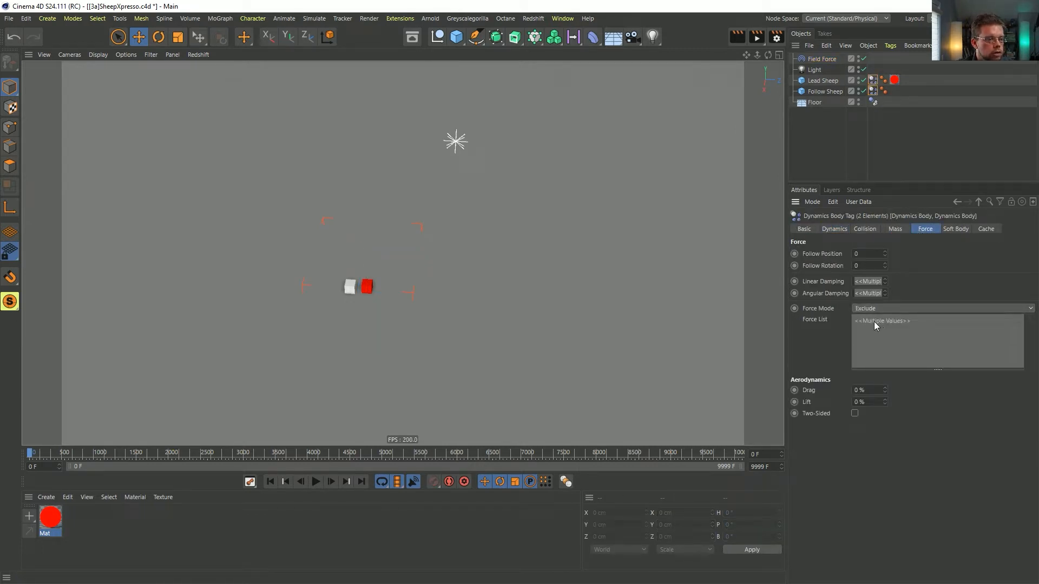
pyautogui.click(873, 80)
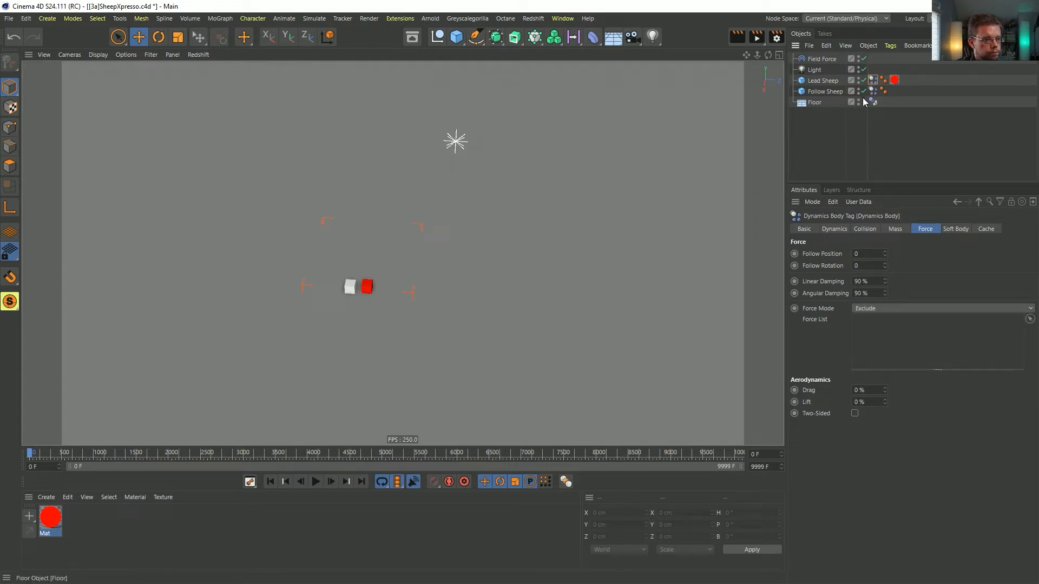
pyautogui.click(820, 59)
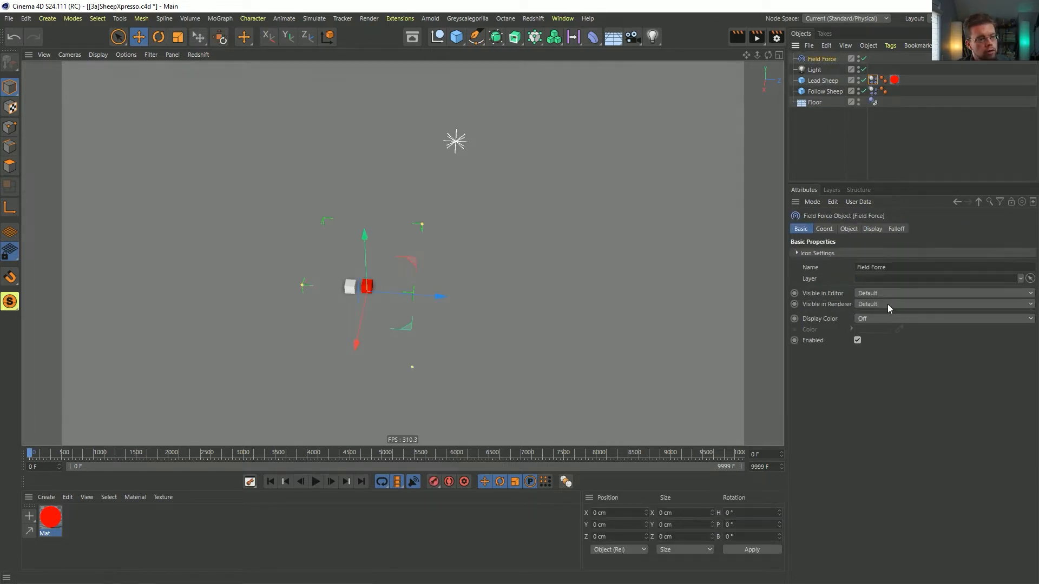
pyautogui.click(857, 233)
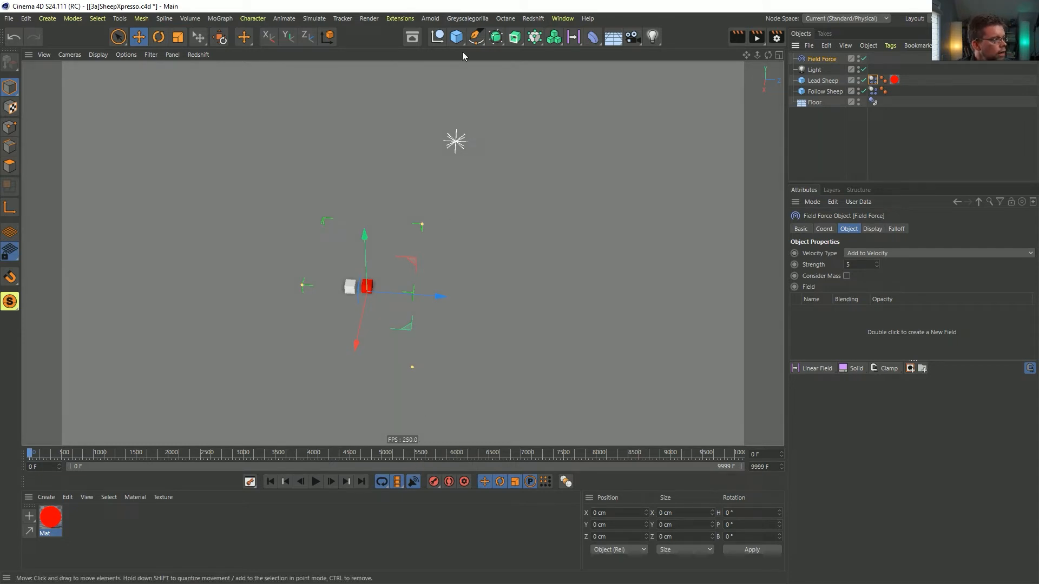
# Step: Add a Volume Builder to the scene and set its volume type to Vector
pyautogui.click(325, 21)
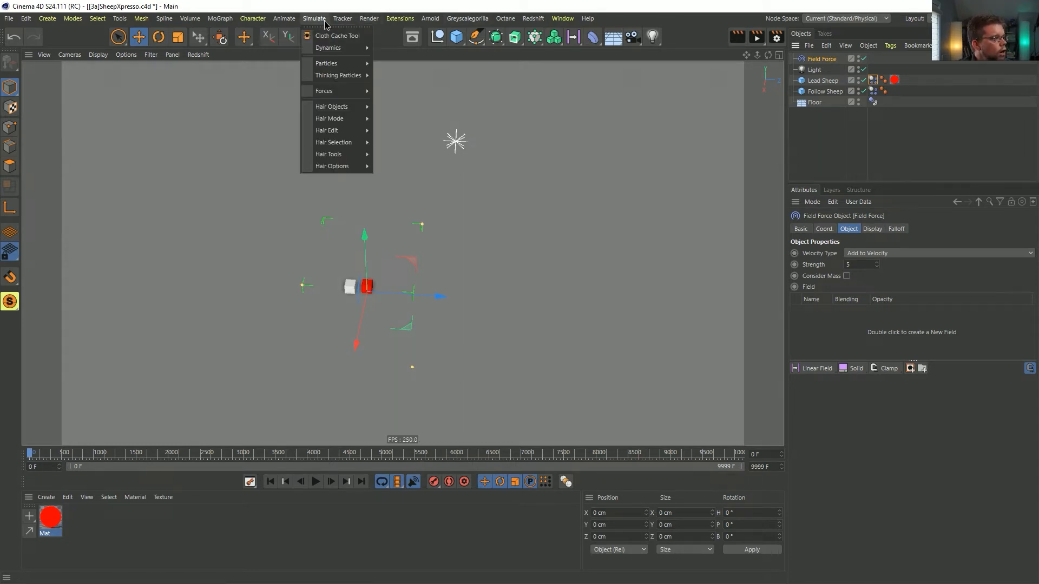
pyautogui.moveTo(562, 19)
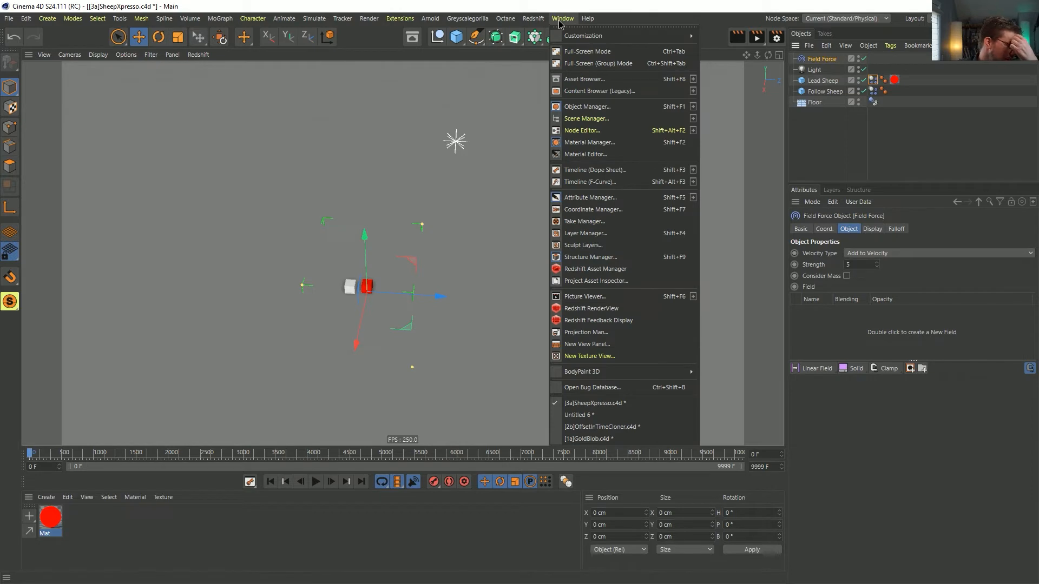
pyautogui.click(554, 37)
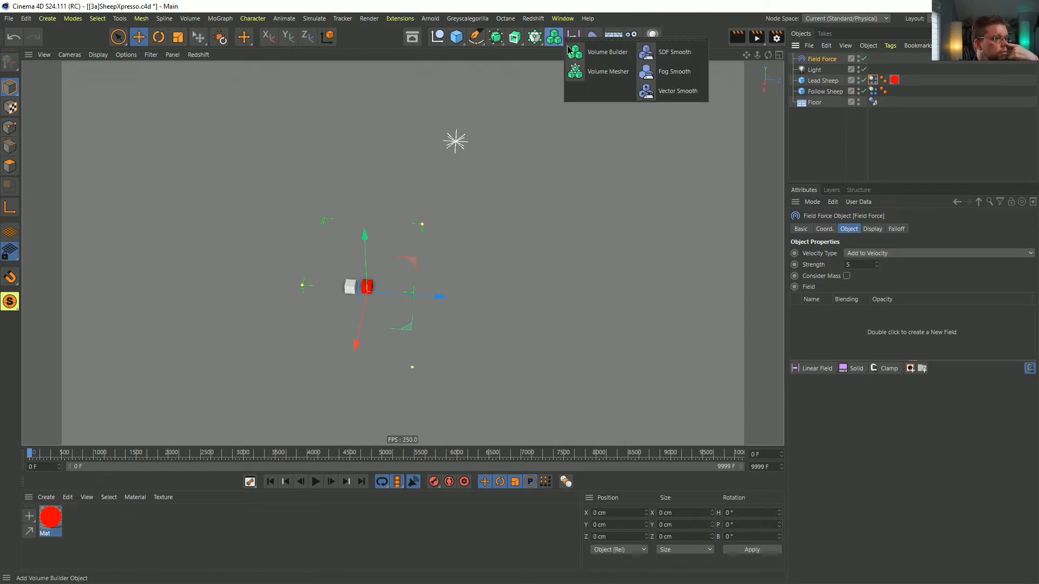
pyautogui.click(598, 52)
pyautogui.click(872, 254)
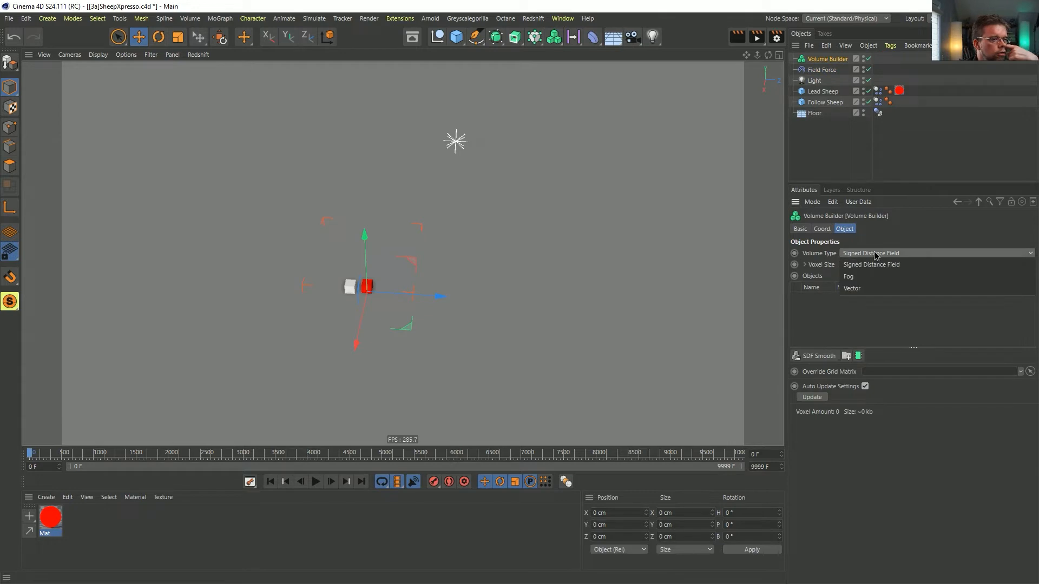
pyautogui.click(872, 288)
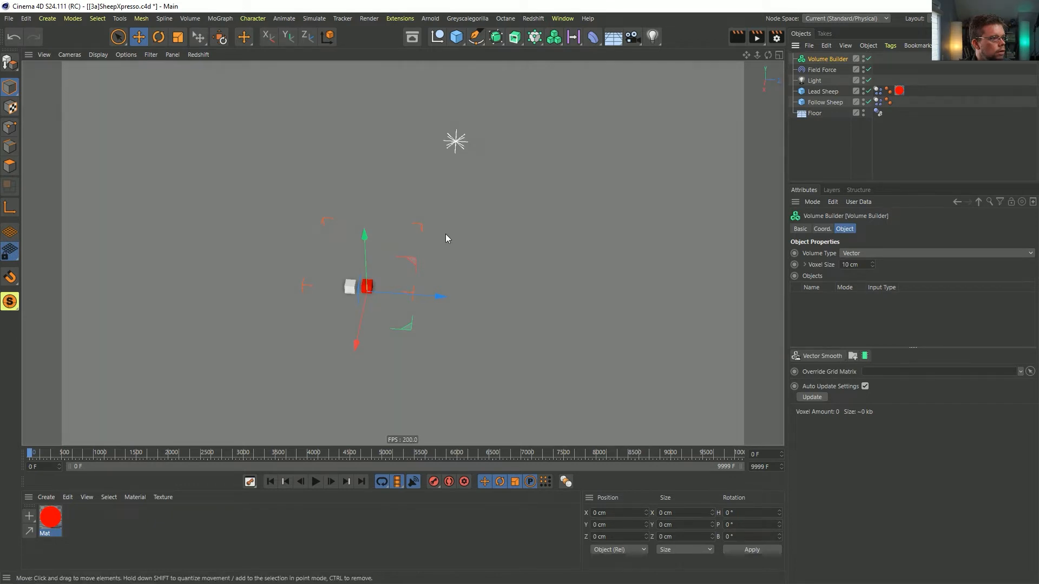
# Step: Add a Helix spline with its intermediate points set to None and its plane set to XZ
pyautogui.click(480, 36)
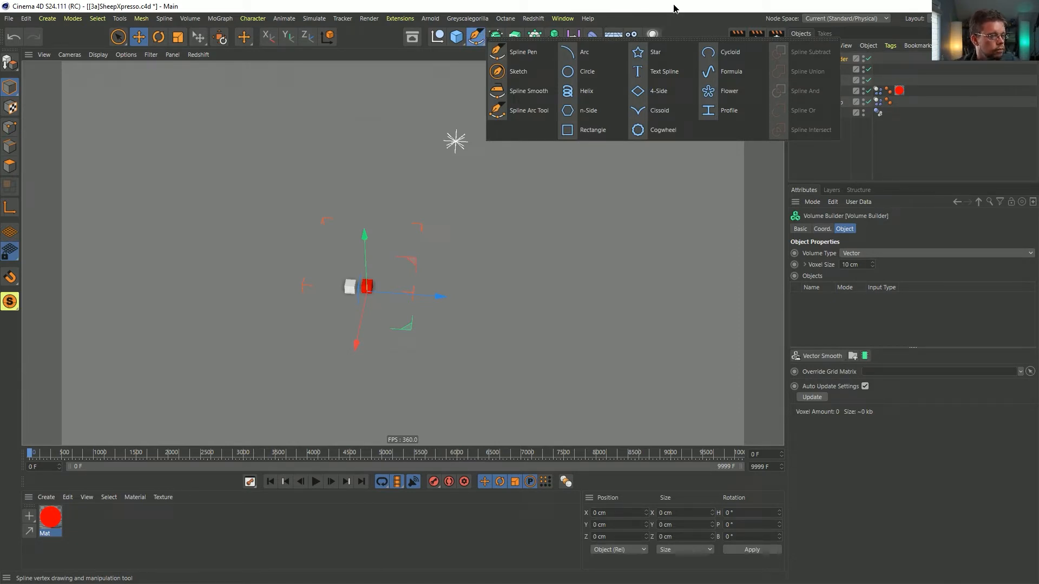
pyautogui.click(587, 92)
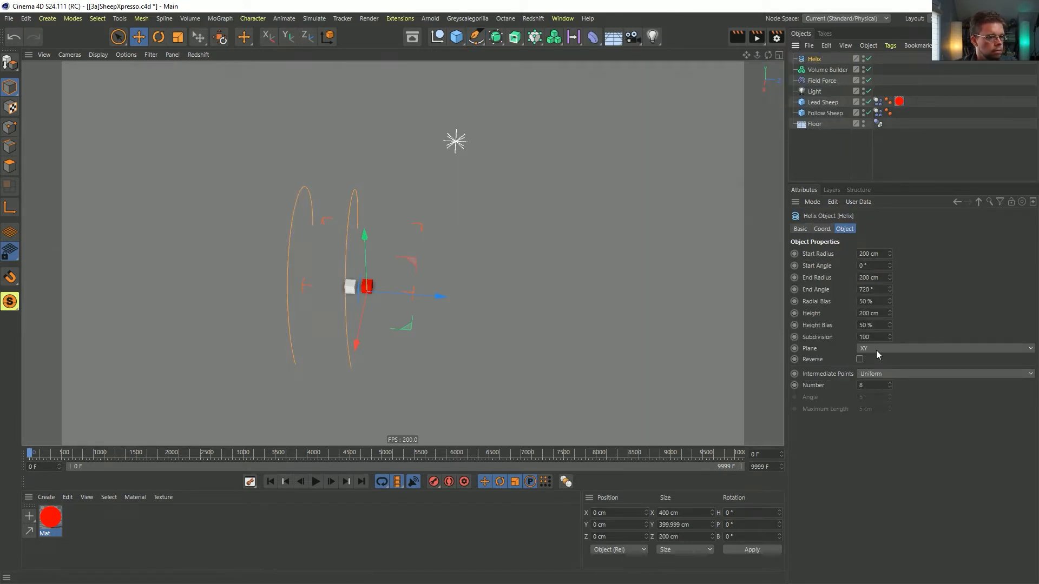
pyautogui.click(871, 373)
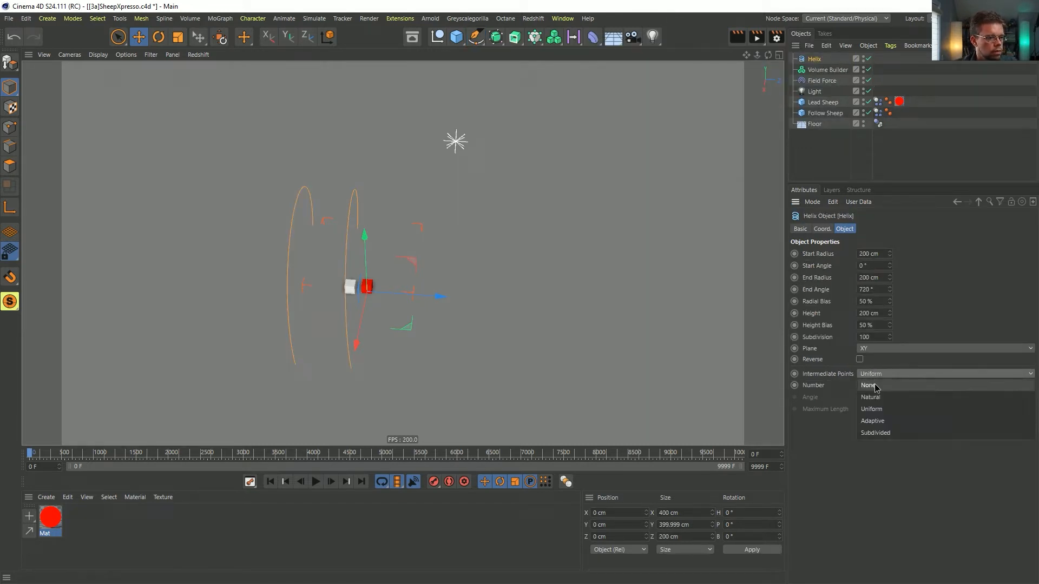
pyautogui.click(875, 385)
pyautogui.click(879, 349)
pyautogui.click(876, 378)
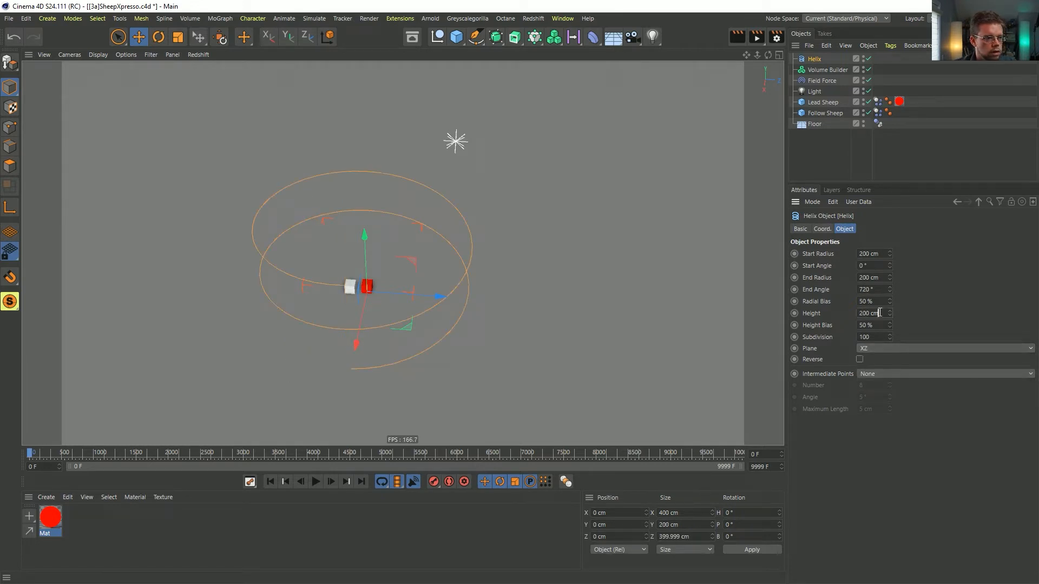
# Step: Flatten the Helix into a spiral by setting its height and its start radius to 0 cm
pyautogui.moveTo(880, 313); pyautogui.dragTo(814, 312)
pyautogui.write('0')
pyautogui.press('Return')
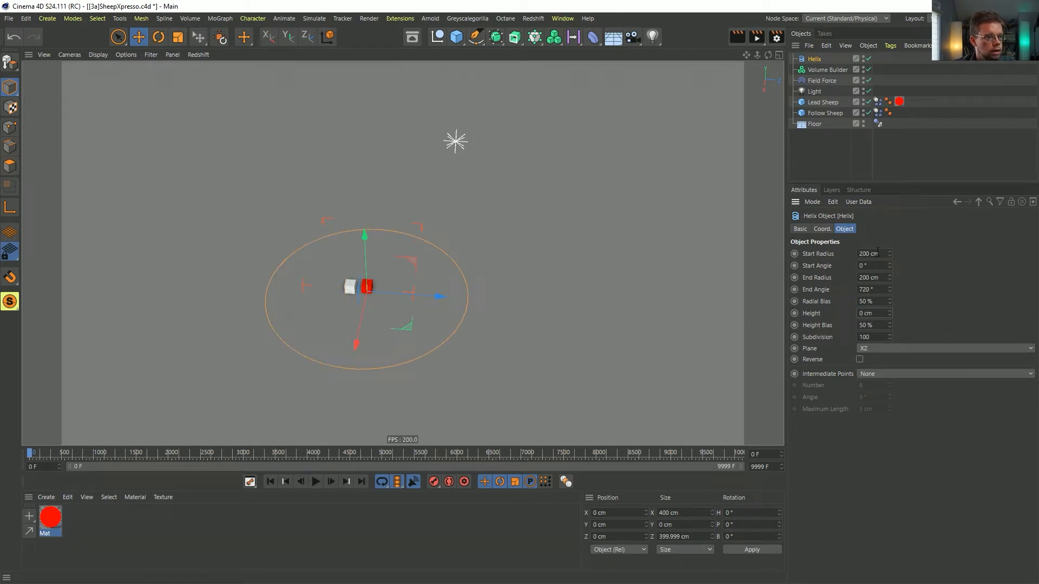
pyautogui.doubleClick(877, 254)
pyautogui.write('0')
pyautogui.press('Return')
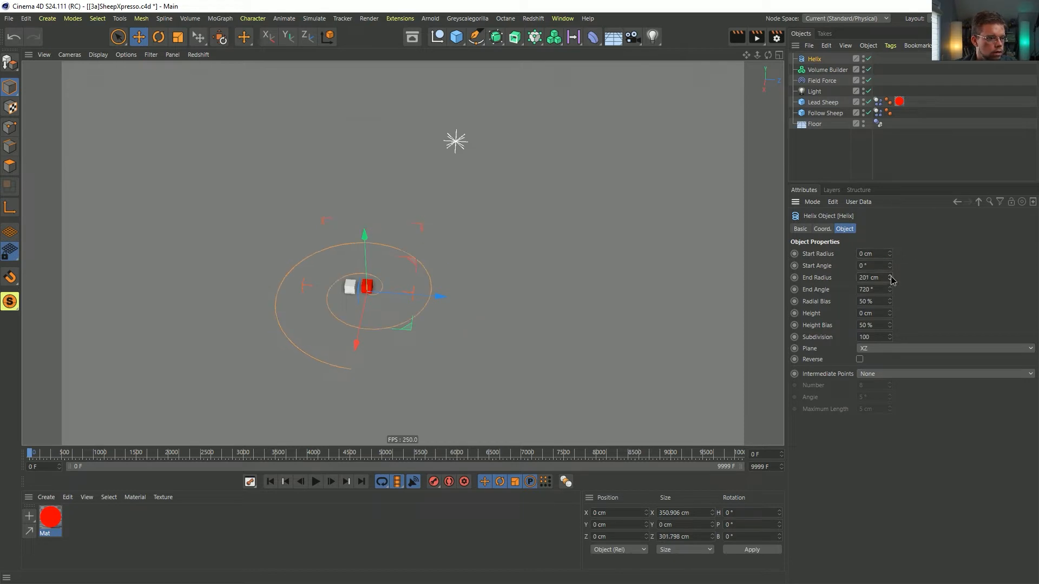
# Step: Enlarge the Helix to an end radius of about 1436 cm and double its end angle to 1440°
pyautogui.moveTo(891, 277); pyautogui.dragTo(856, 195)
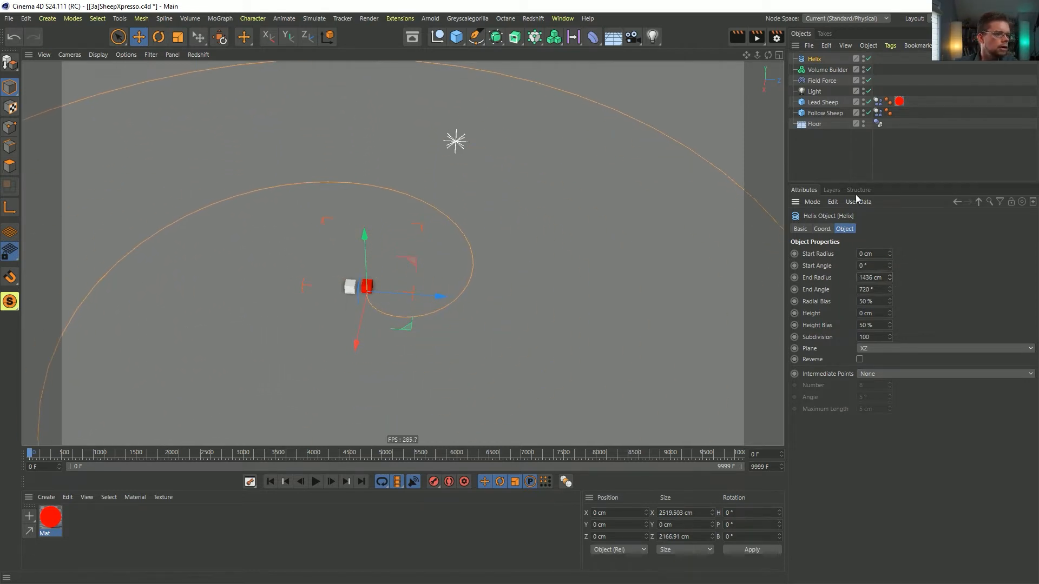
pyautogui.write('*2')
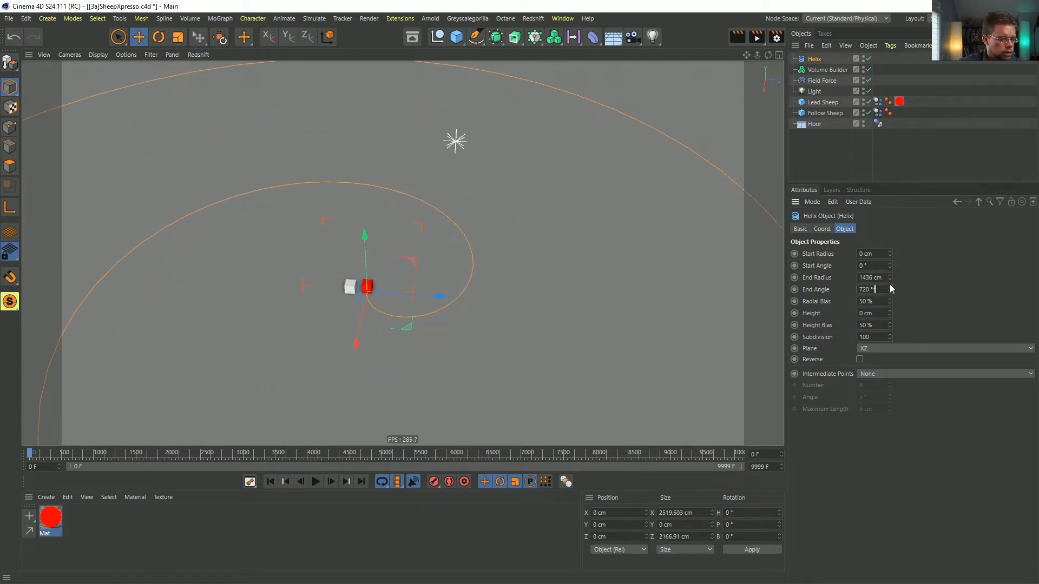
pyautogui.press('Return')
pyautogui.scroll(-5, 440, 290)
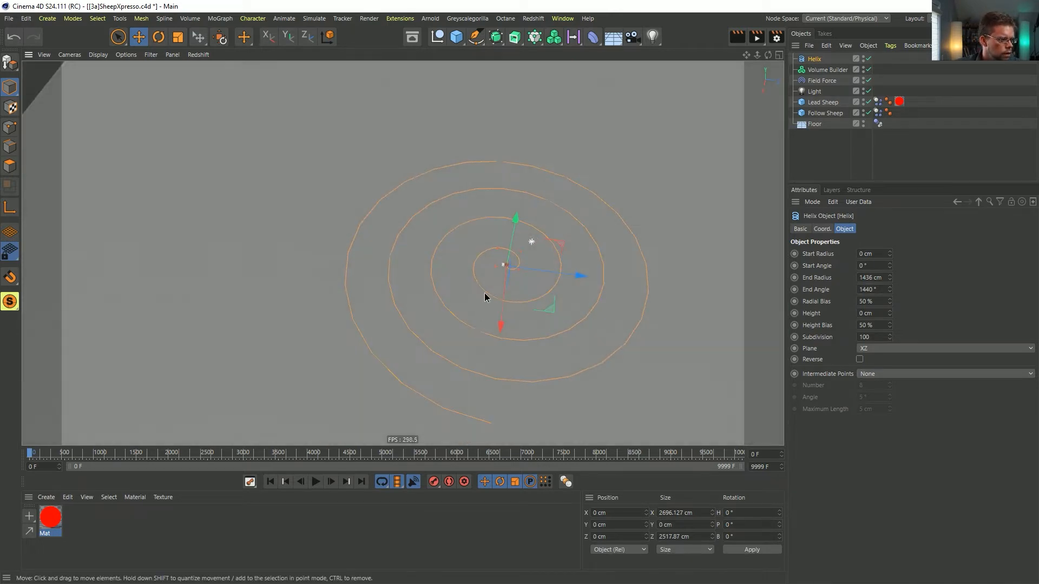
pyautogui.scroll(2, 485, 294)
pyautogui.keyDown('alt'); pyautogui.moveTo(483, 263); pyautogui.dragTo(502, 212); pyautogui.keyUp('alt')
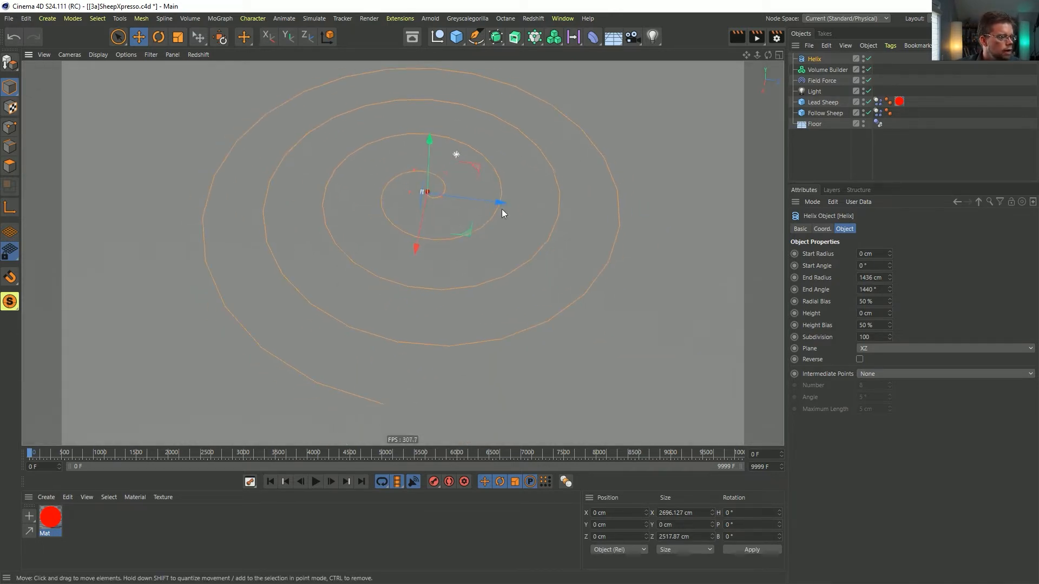
# Step: Add the Helix to the Field Force's field list and set the force's display line density to 100%
pyautogui.click(820, 81)
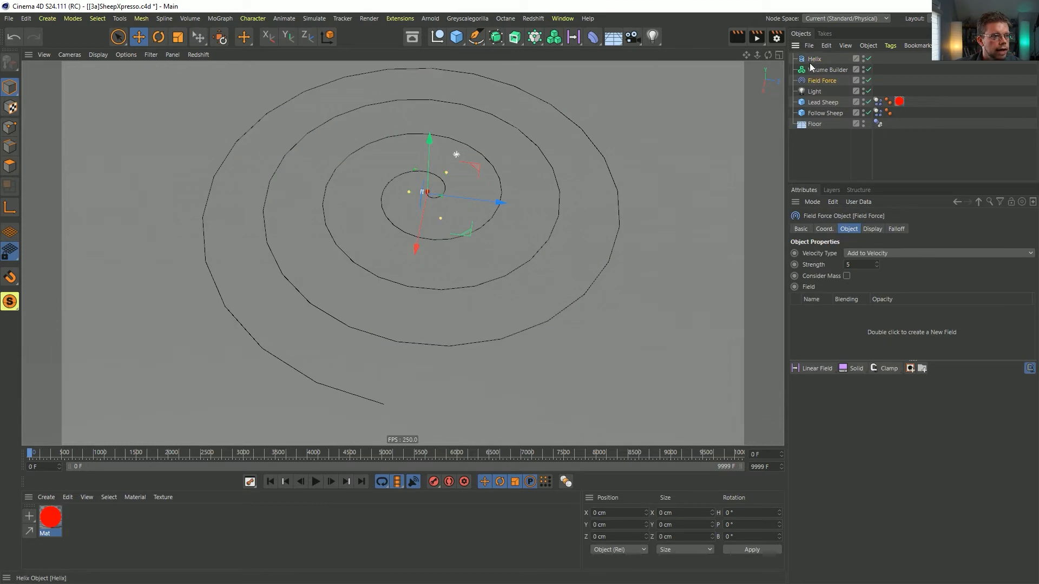
pyautogui.moveTo(811, 61); pyautogui.dragTo(844, 316)
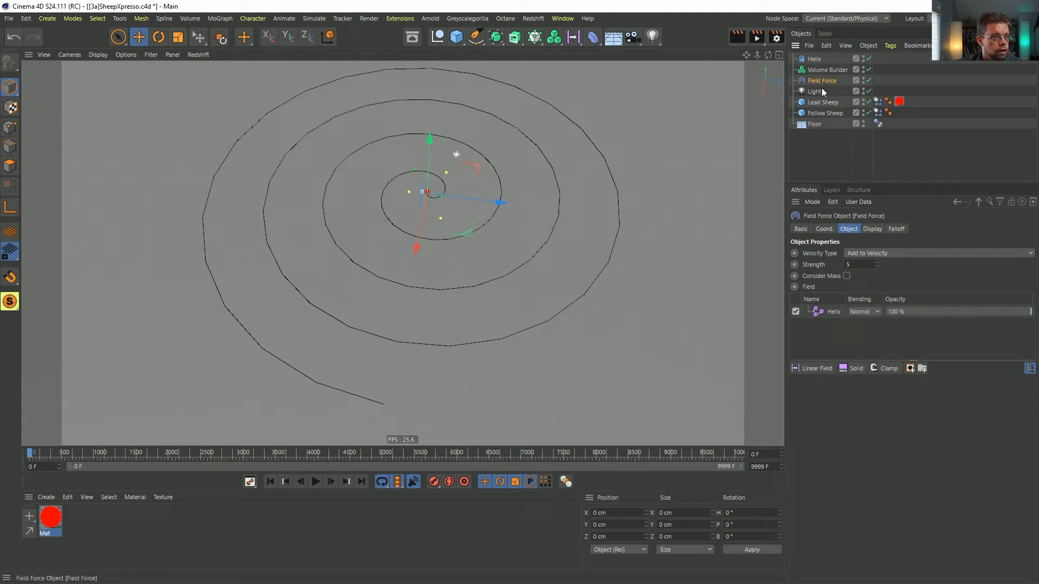
pyautogui.click(895, 229)
pyautogui.click(873, 229)
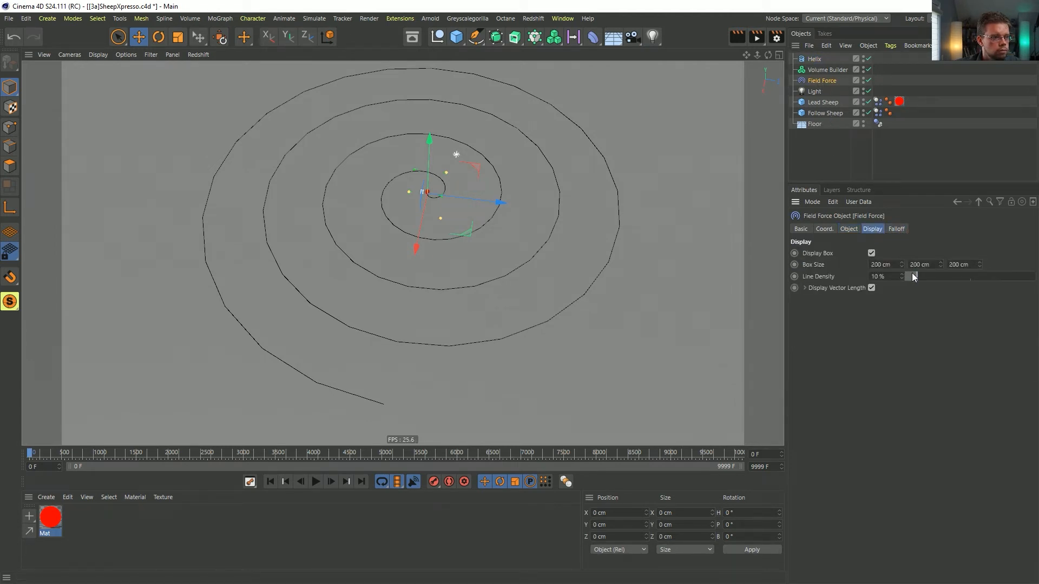
pyautogui.moveTo(913, 278); pyautogui.dragTo(1034, 277)
# Step: Set the Field Force's display box size to 2200 cm by 0 cm by 2200 cm
pyautogui.doubleClick(935, 262)
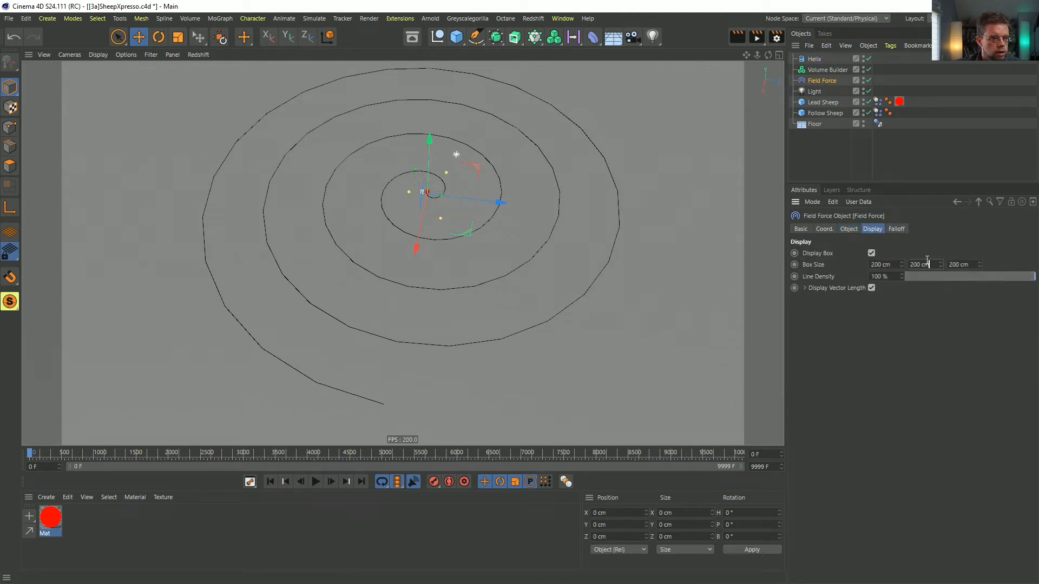
pyautogui.write('0')
pyautogui.press('Return')
pyautogui.click(873, 266)
pyautogui.click(951, 265)
pyautogui.write('2')
pyautogui.press('Return')
# Step: Set the scale of the Field Force's displayed vector length to 5
pyautogui.scroll(2, 532, 222)
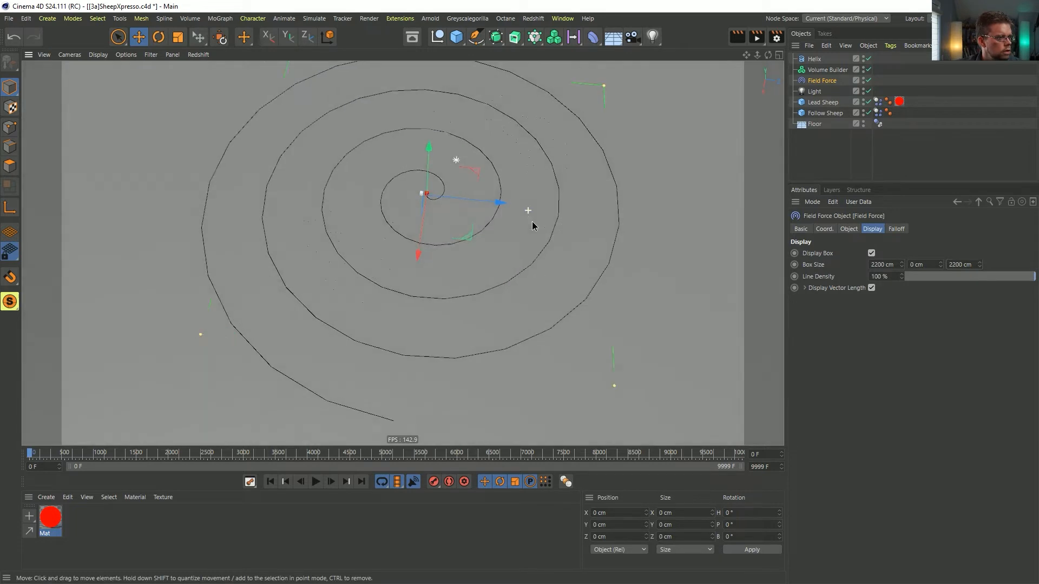
pyautogui.scroll(3, 622, 291)
pyautogui.click(805, 288)
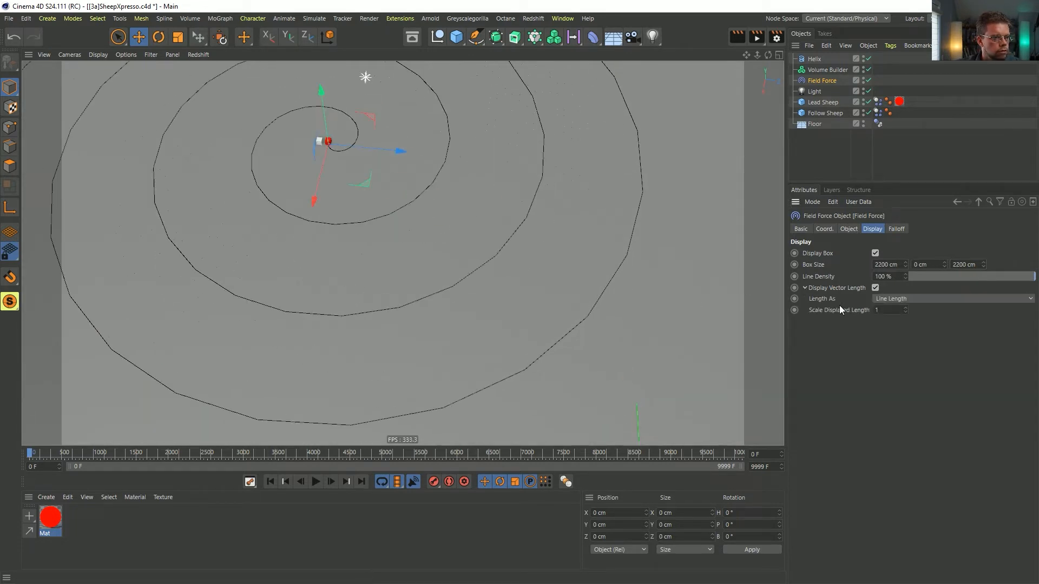
pyautogui.click(886, 310)
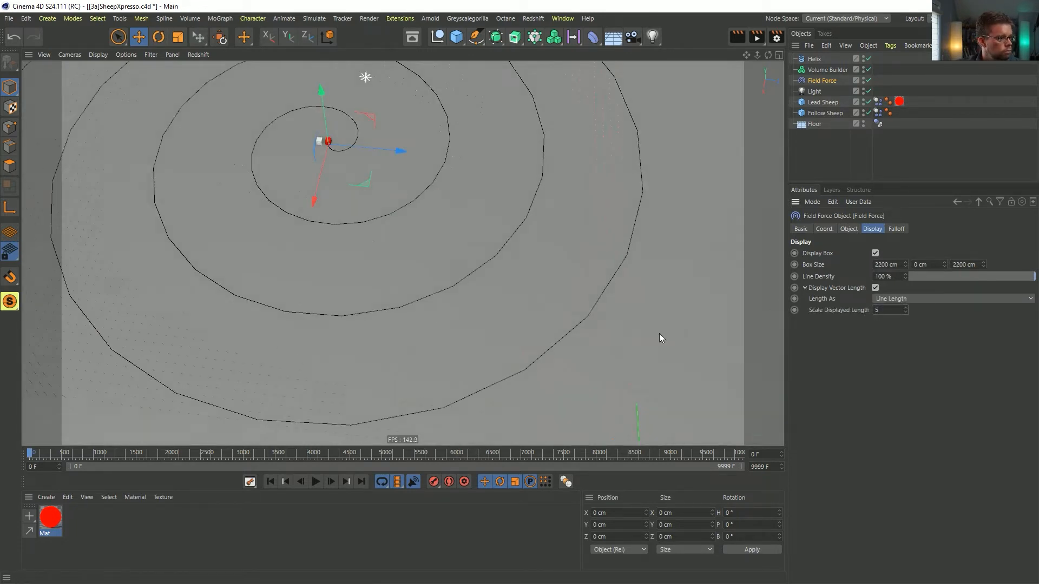
# Step: Raise the Field Force to a Y position of 1 cm and inspect its vectors around the spiral
pyautogui.keyDown('alt'); pyautogui.moveTo(501, 304); pyautogui.dragTo(491, 280); pyautogui.keyUp('alt')
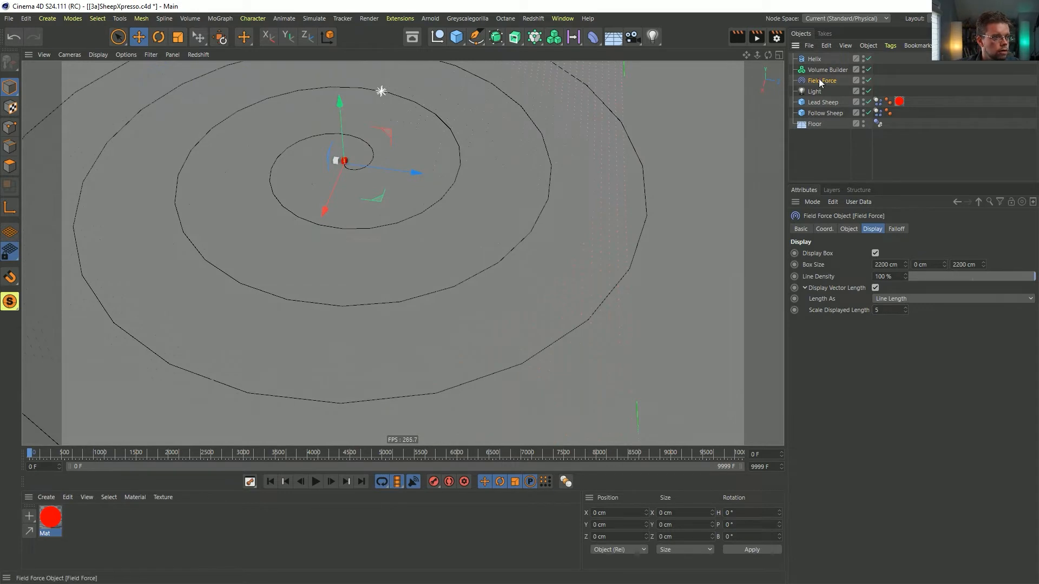
pyautogui.click(616, 525)
pyautogui.write('1')
pyautogui.click(749, 550)
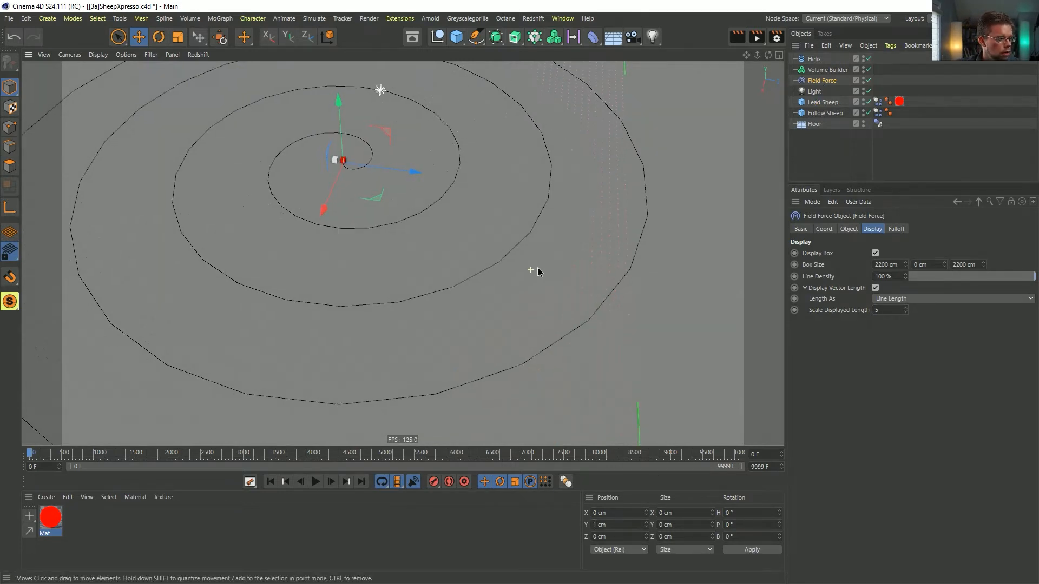
pyautogui.keyDown('alt'); pyautogui.moveTo(537, 271); pyautogui.dragTo(661, 213); pyautogui.keyUp('alt')
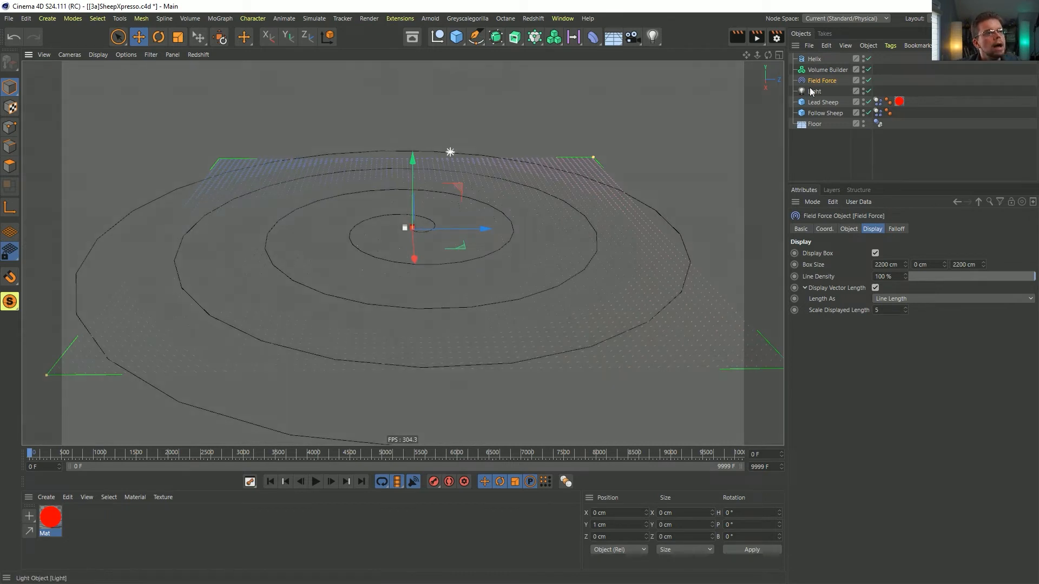
pyautogui.keyDown('alt'); pyautogui.moveTo(545, 301); pyautogui.dragTo(438, 115); pyautogui.keyUp('alt')
# Step: Set the along-curve offset of the Field Force's Helix layer to 100% and inspect the vectors from above
pyautogui.click(849, 229)
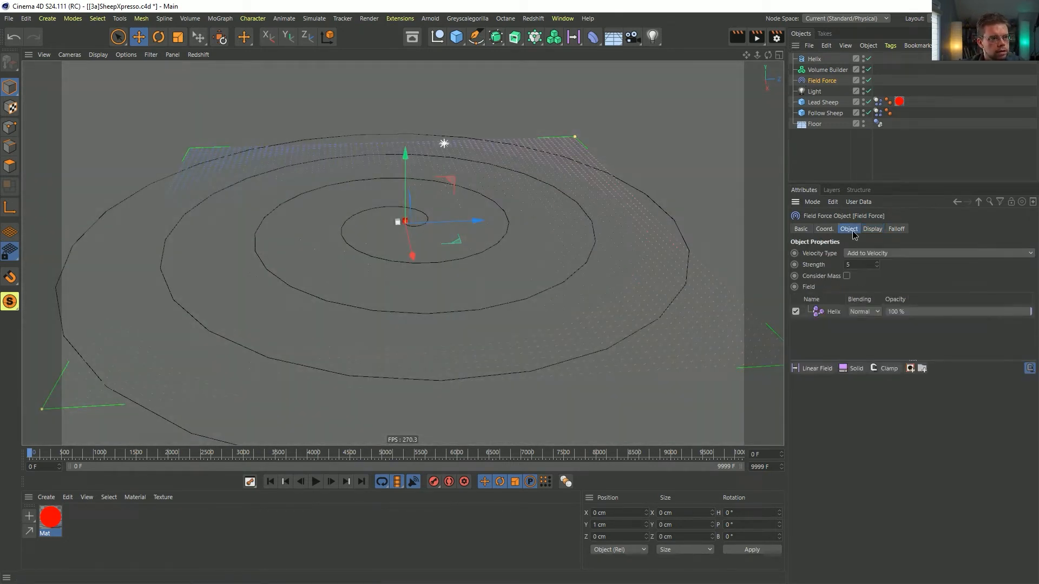
pyautogui.click(834, 313)
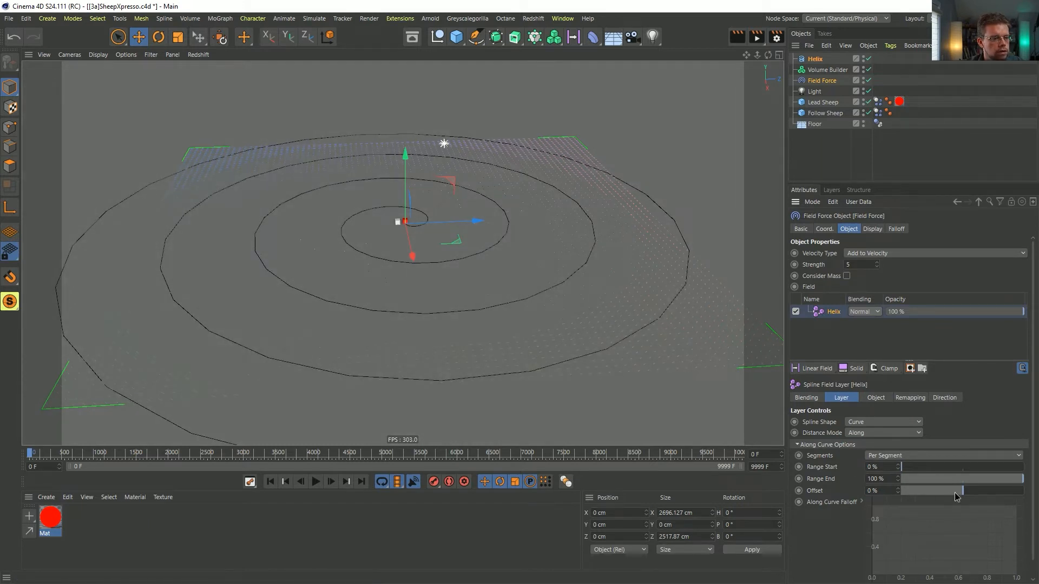
pyautogui.moveTo(956, 494); pyautogui.dragTo(1026, 491)
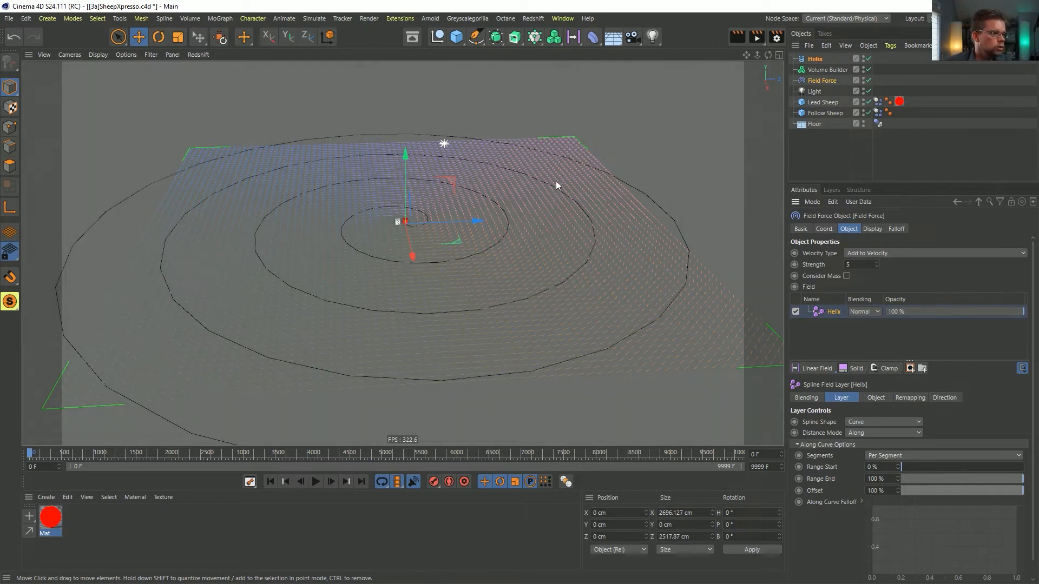
pyautogui.keyDown('alt'); pyautogui.moveTo(537, 203); pyautogui.dragTo(540, 279); pyautogui.keyUp('alt')
pyautogui.keyDown('alt'); pyautogui.moveTo(540, 279); pyautogui.dragTo(543, 256, button='middle'); pyautogui.keyUp('alt')
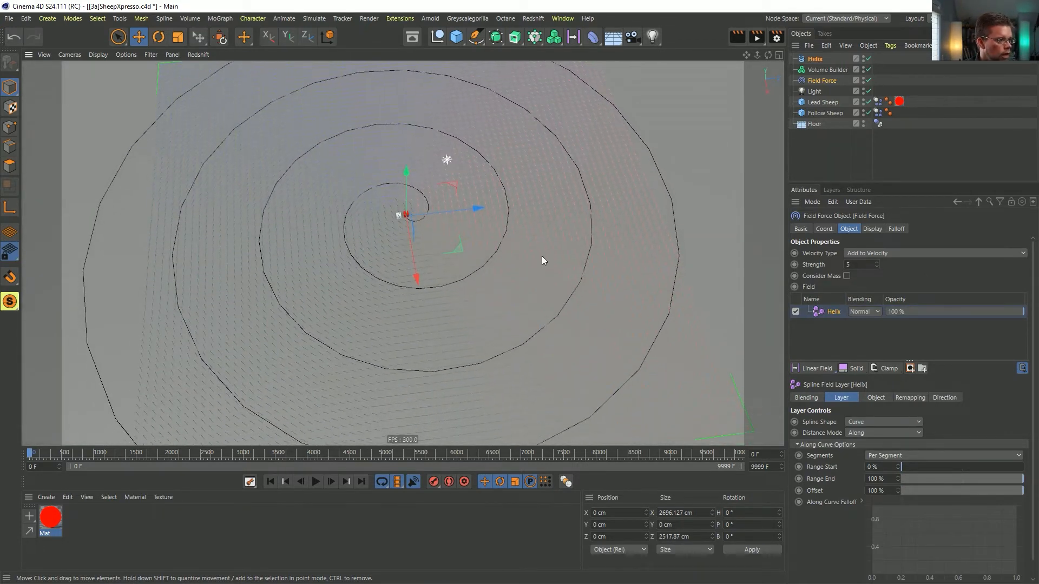
pyautogui.keyDown('alt'); pyautogui.moveTo(533, 298); pyautogui.dragTo(536, 310); pyautogui.keyUp('alt')
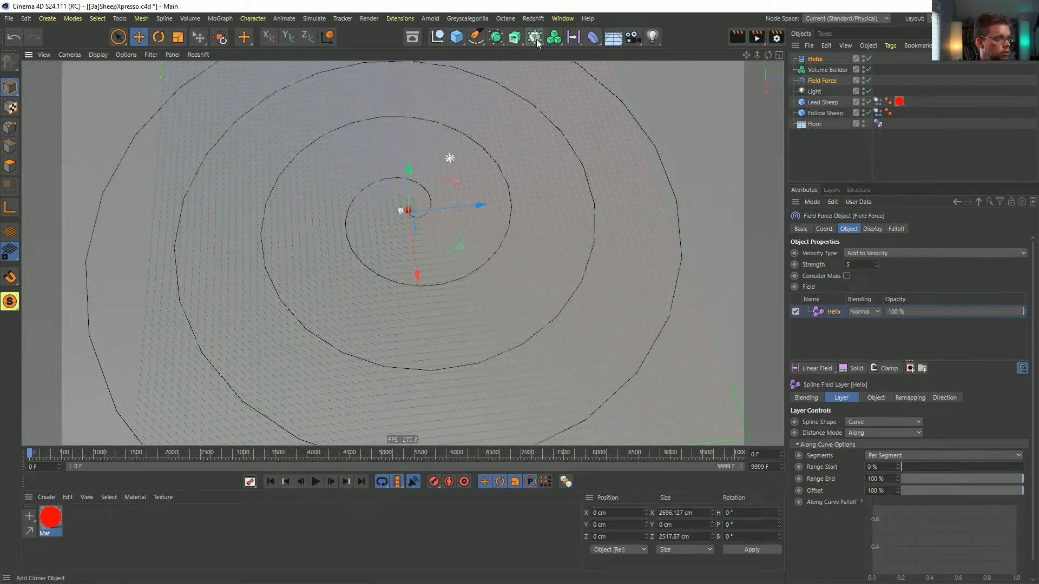
# Step: Put the Follow Sheep in a 3 by 1 by 3 grid Cloner and play the simulation
pyautogui.click(825, 112)
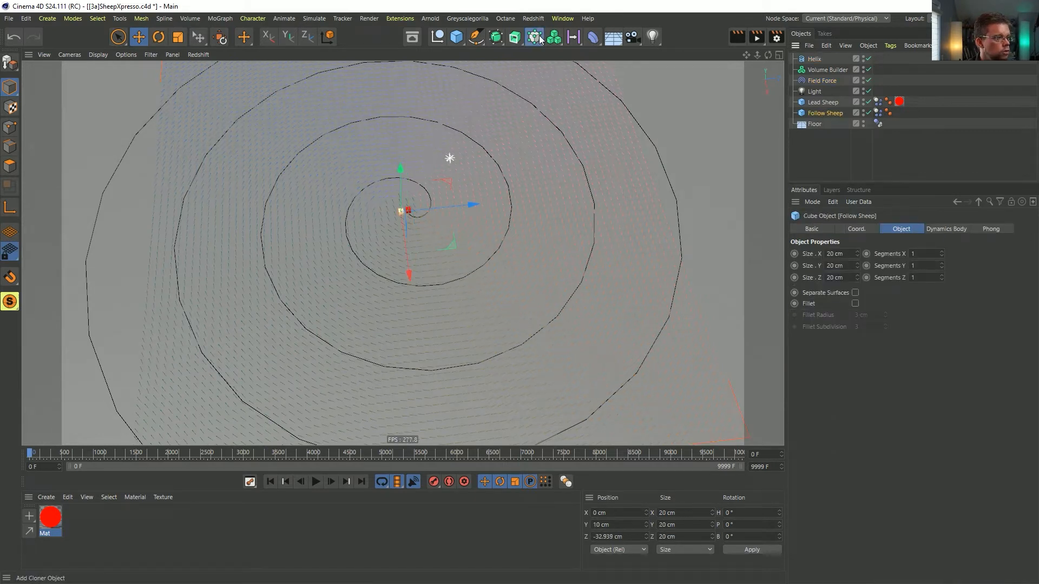
pyautogui.keyDown('alt'); pyautogui.click(540, 37); pyautogui.keyUp('alt')
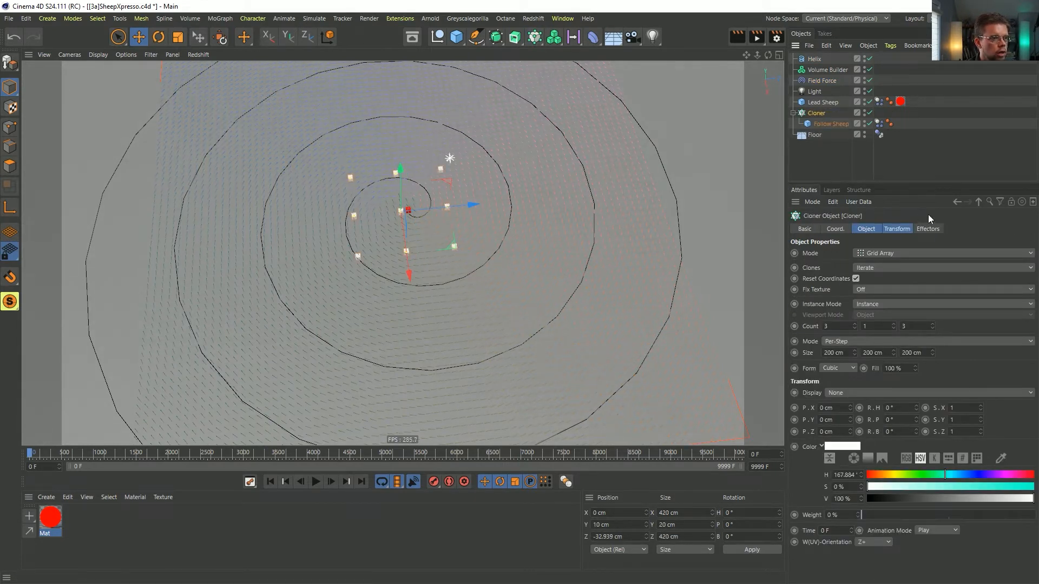
pyautogui.click(319, 483)
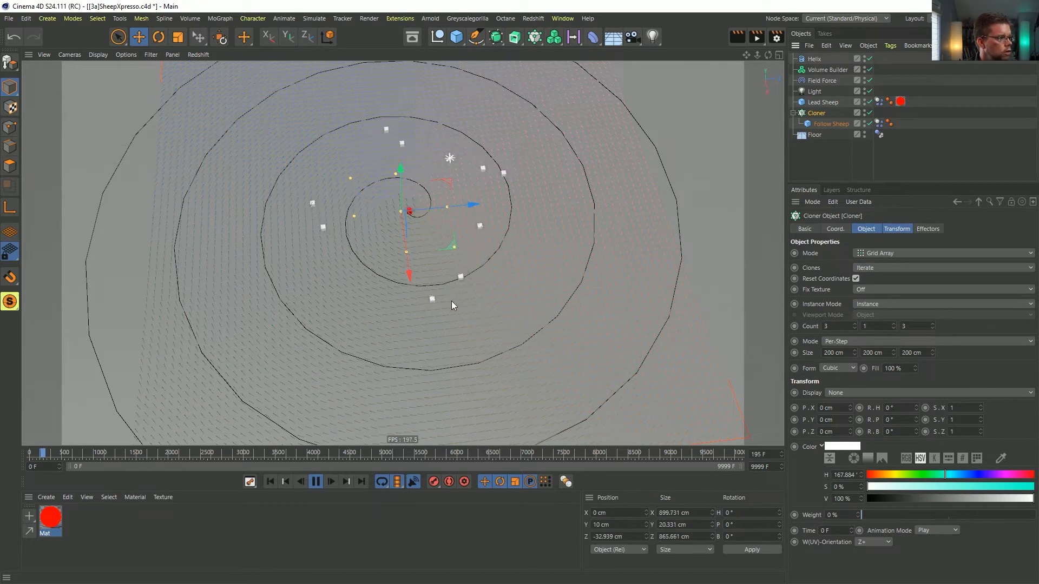
# Step: Add a cube at the centre of the spiral and scale it down uniformly to 49.7 cm
pyautogui.click(814, 59)
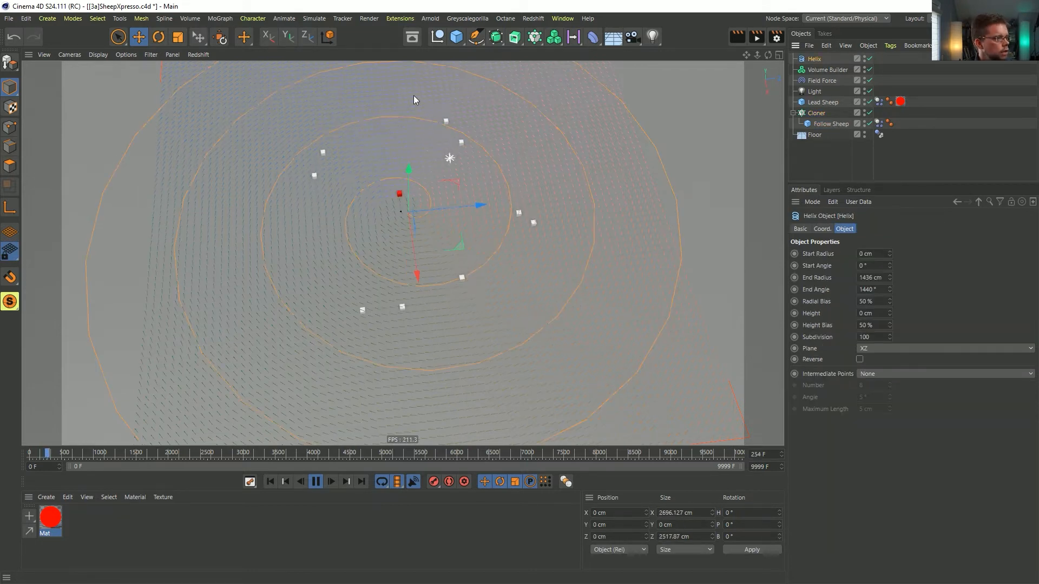
pyautogui.click(503, 36)
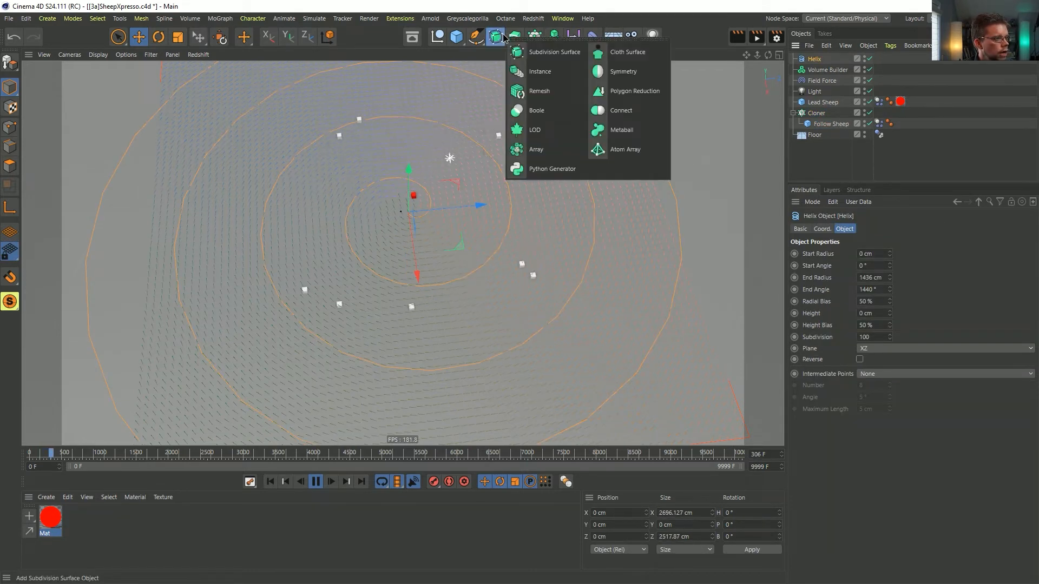
pyautogui.click(512, 36)
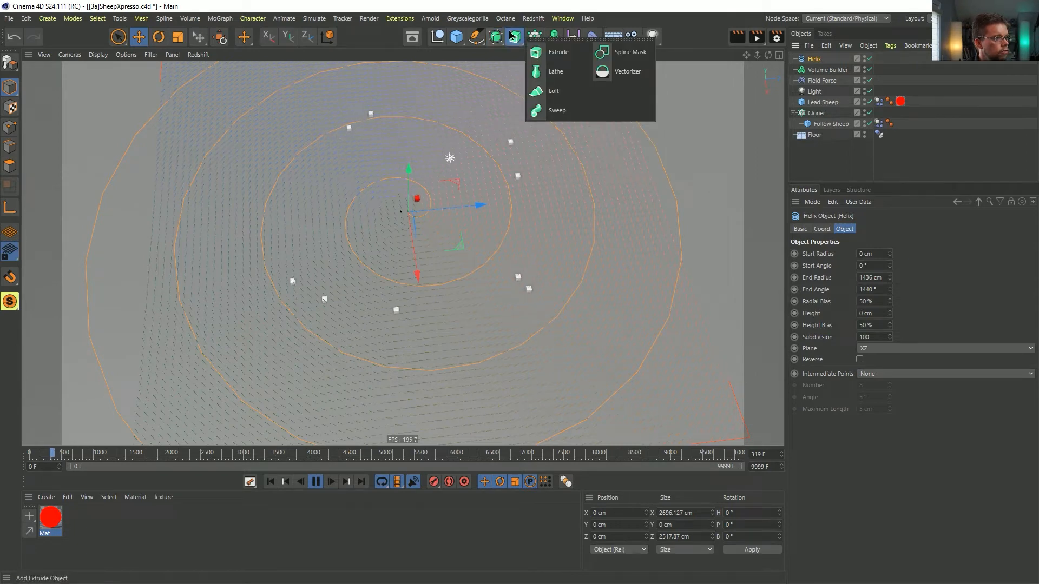
pyautogui.click(456, 37)
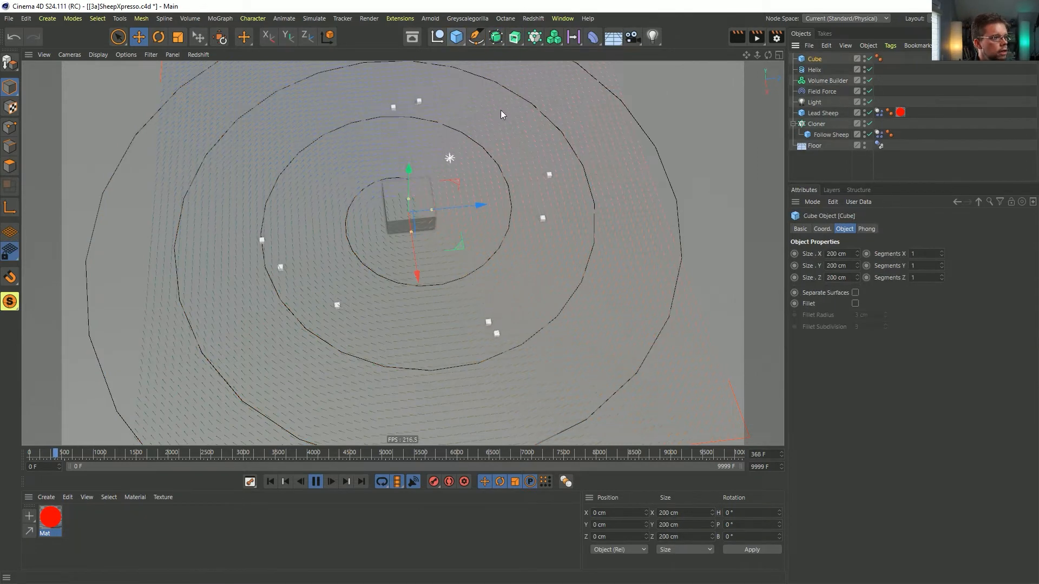
pyautogui.moveTo(589, 162); pyautogui.dragTo(260, 245)
# Step: Put the cube inside a new Cloner and give the cube a Collider Body tag
pyautogui.click(543, 40)
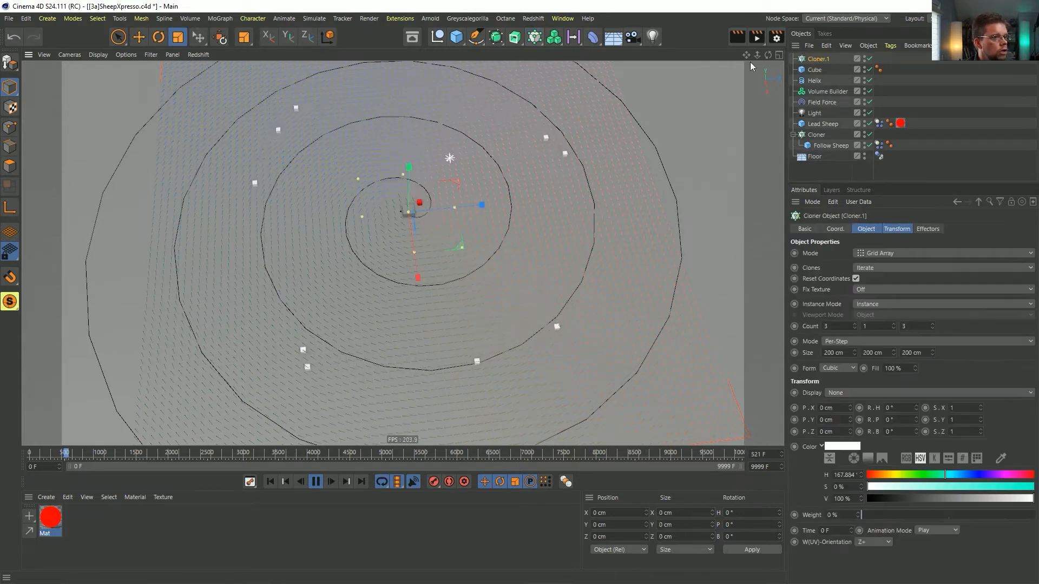
pyautogui.moveTo(820, 61); pyautogui.dragTo(818, 61)
pyautogui.rightClick(817, 70)
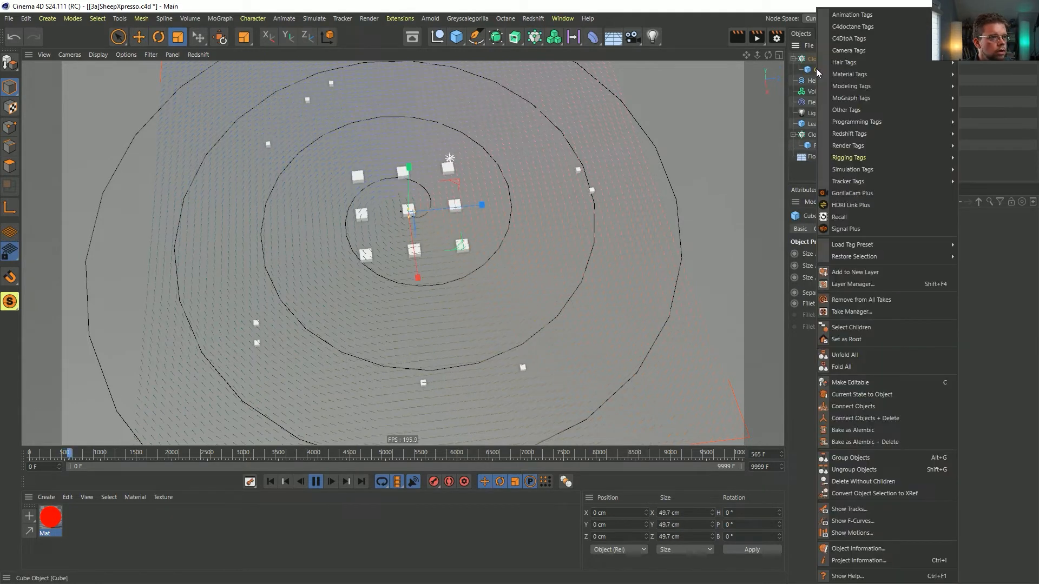
pyautogui.moveTo(864, 157)
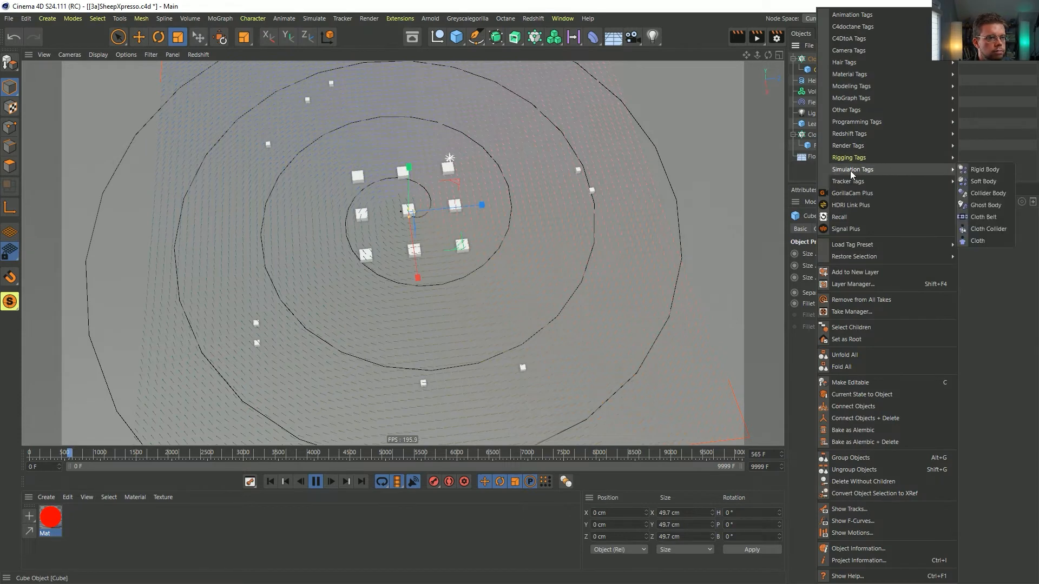
pyautogui.click(987, 193)
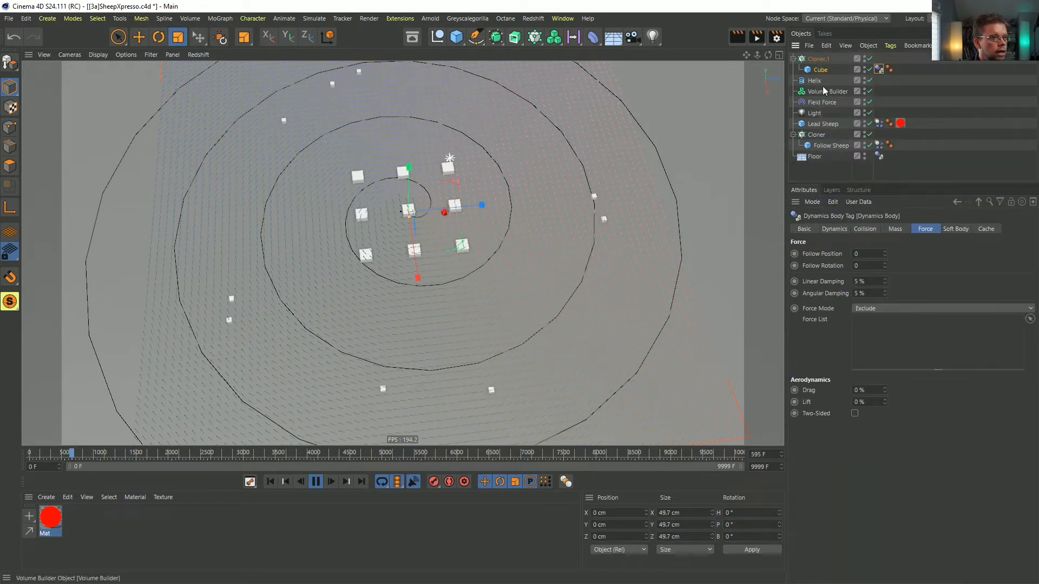
# Step: Set the cube's Cloner to Object mode with the Helix as its object
pyautogui.click(942, 254)
pyautogui.click(874, 255)
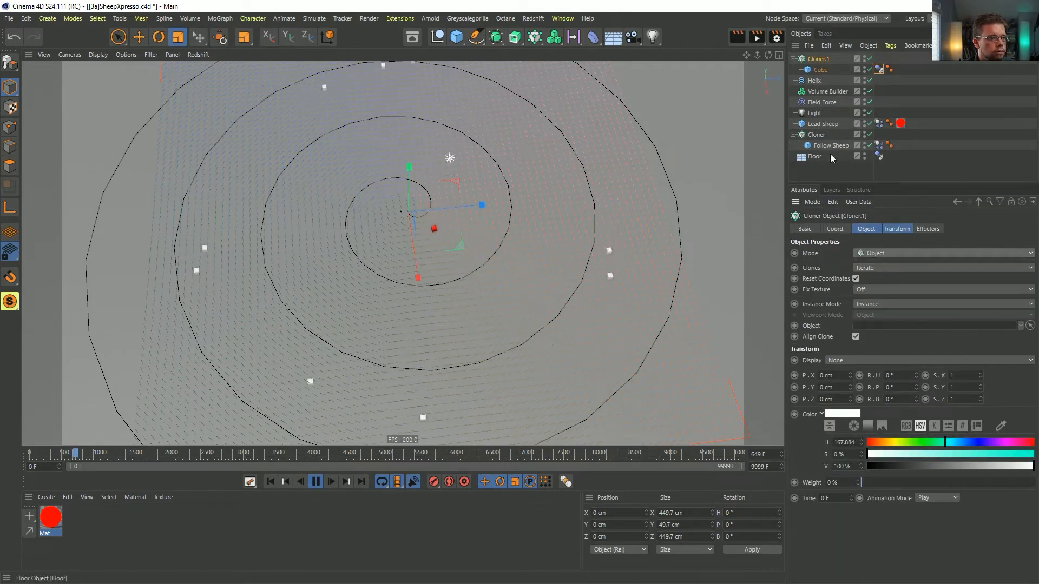
pyautogui.moveTo(814, 80); pyautogui.dragTo(837, 239)
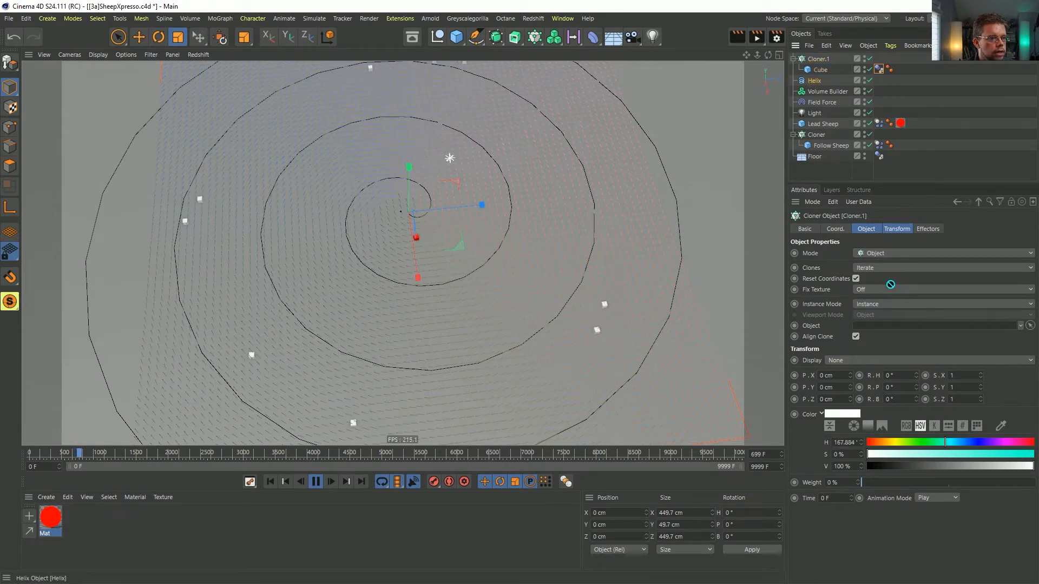
pyautogui.moveTo(871, 319); pyautogui.dragTo(873, 328)
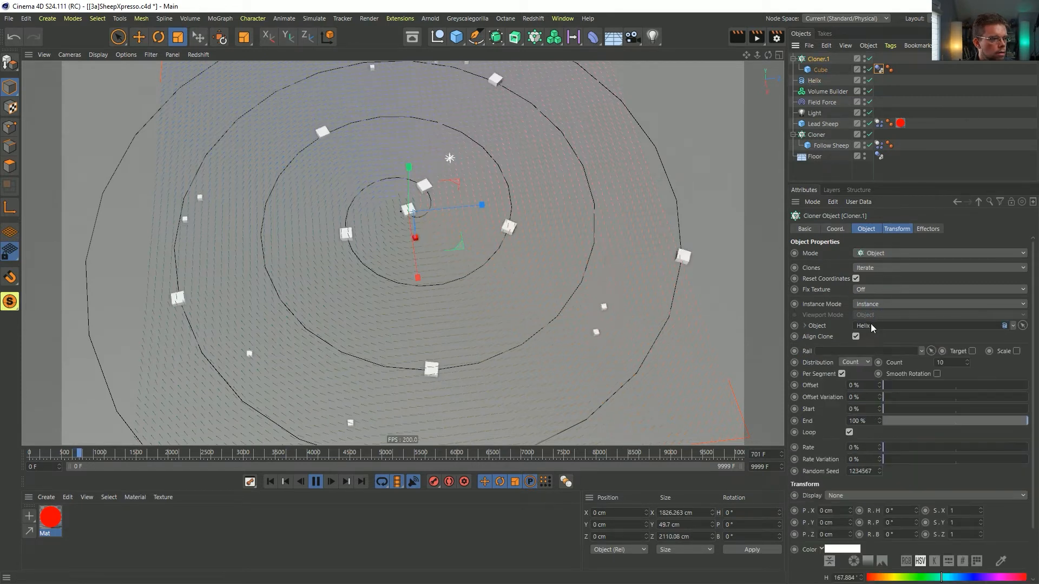
# Step: Distribute the cube clones by Step along the Helix and lengthen the cube so its clones join into a continuous wall
pyautogui.click(860, 362)
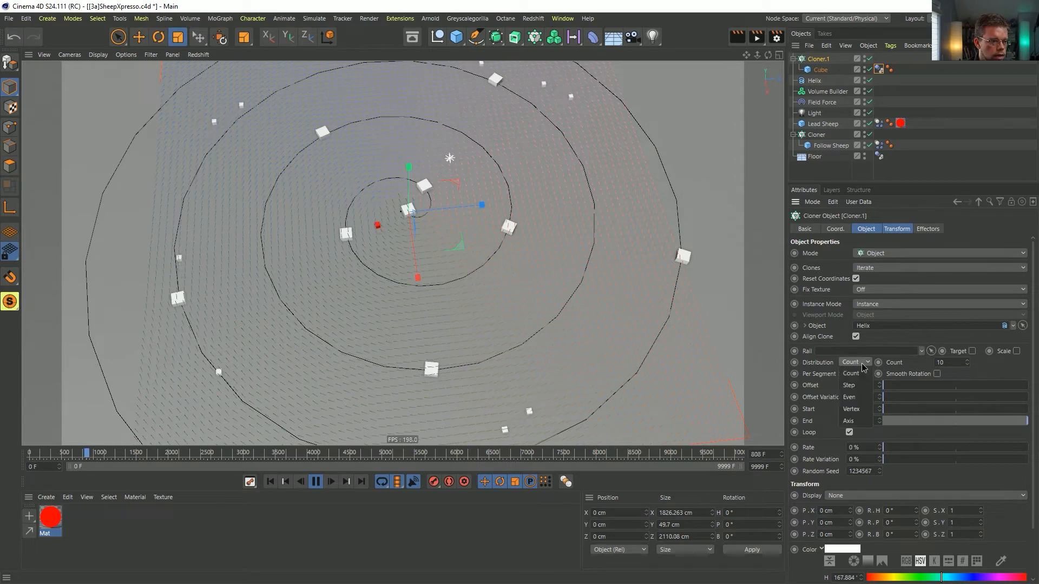
pyautogui.click(849, 386)
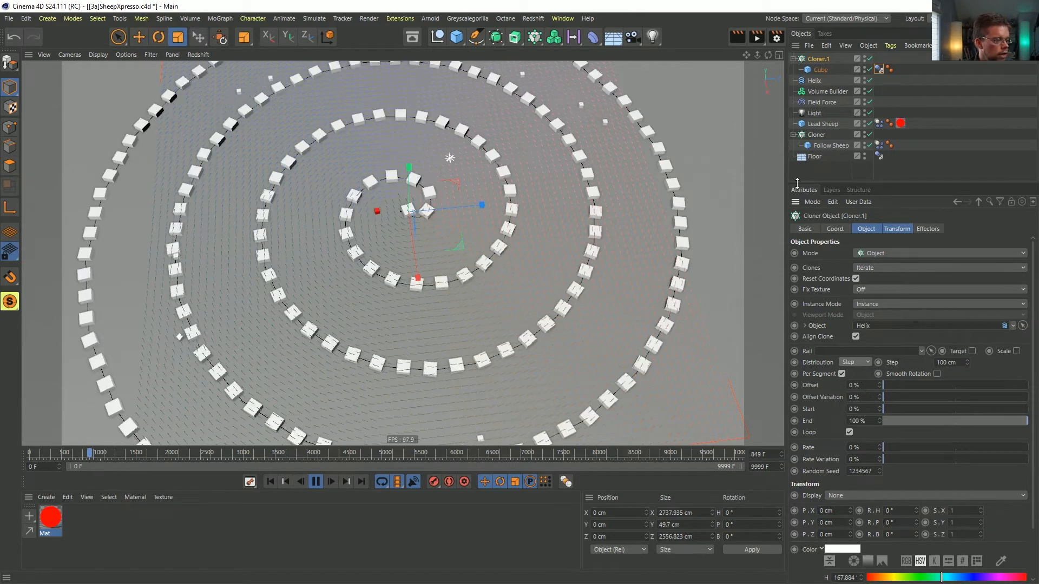
pyautogui.click(816, 69)
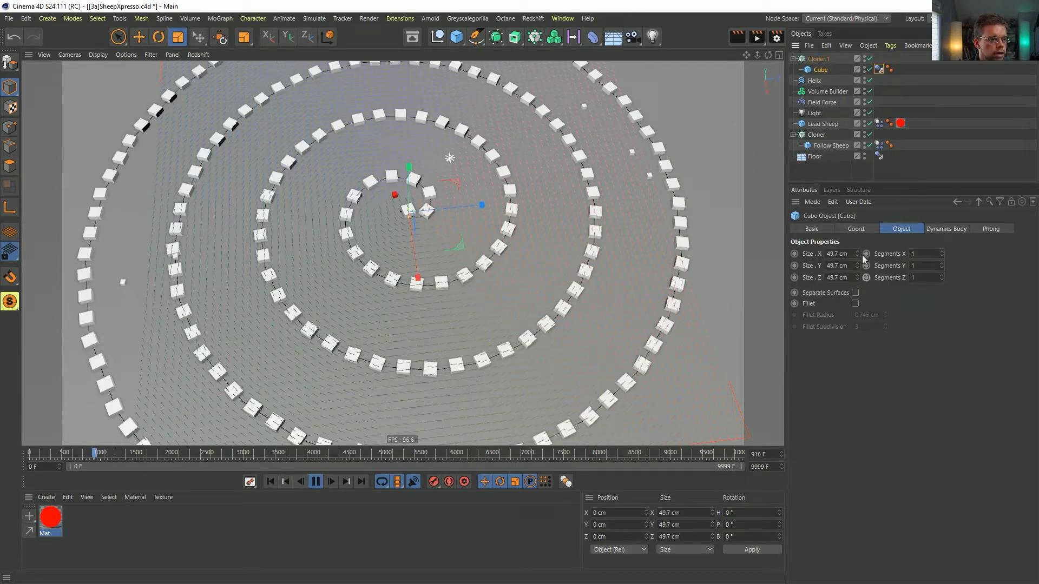
pyautogui.moveTo(858, 278); pyautogui.dragTo(858, 255)
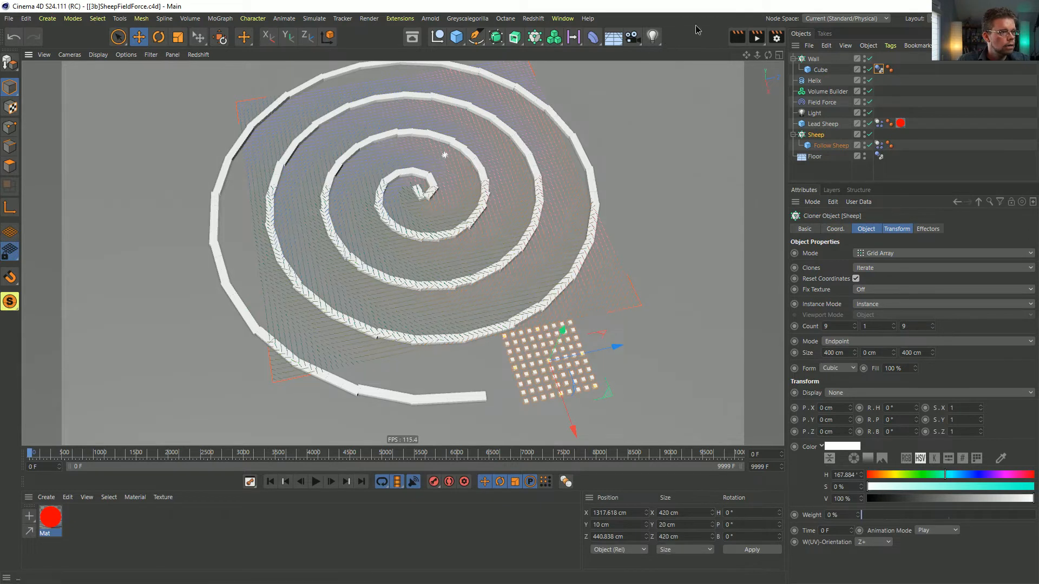
# Step: Undo the last move of the Sheep cloner and toggle the Field Force's two Helix layers to examine their effect on the vectors
pyautogui.hotkey('ctrl', 'z')
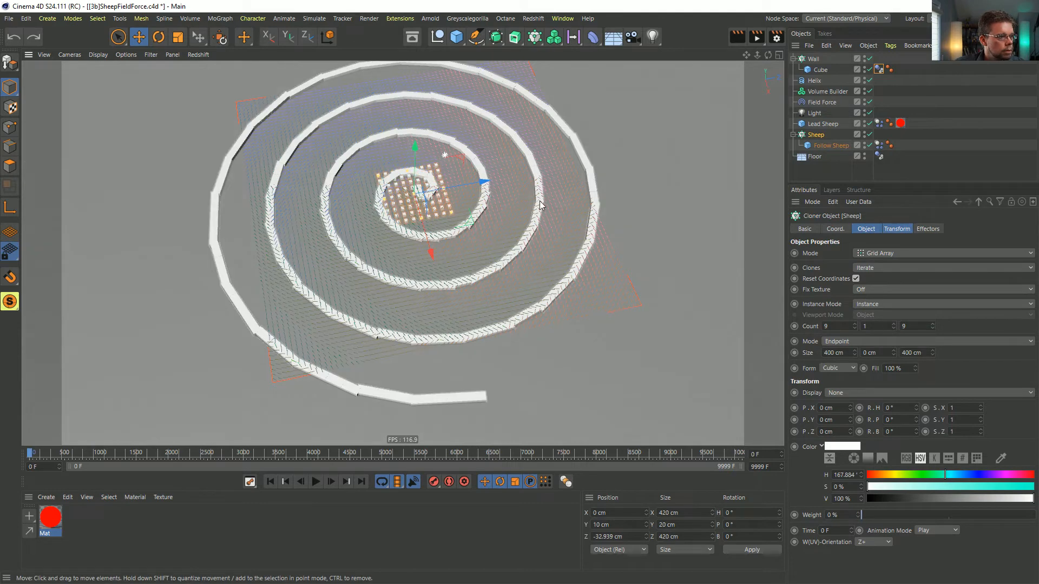
pyautogui.click(826, 102)
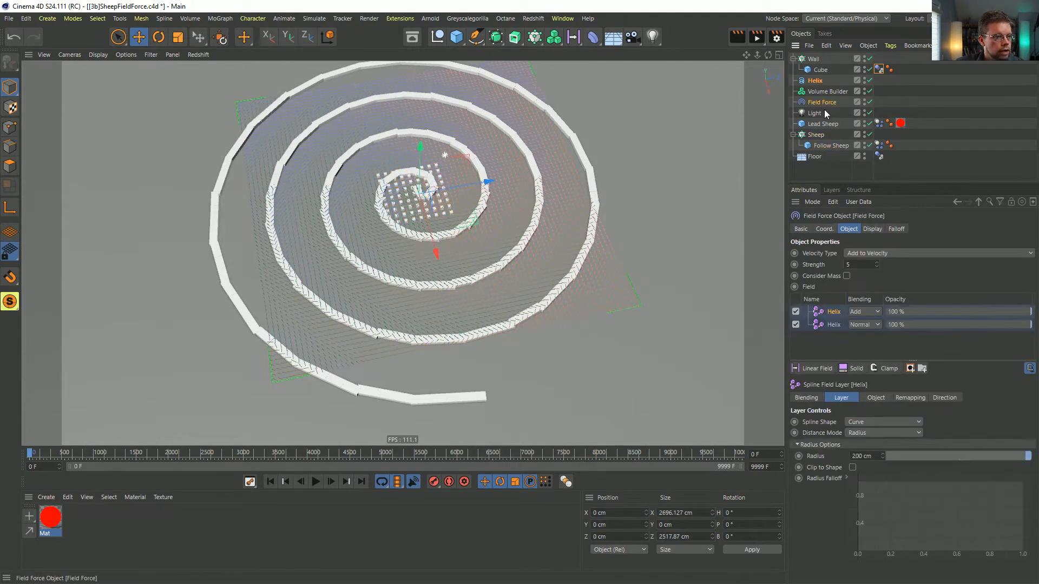
pyautogui.click(795, 312)
pyautogui.click(795, 324)
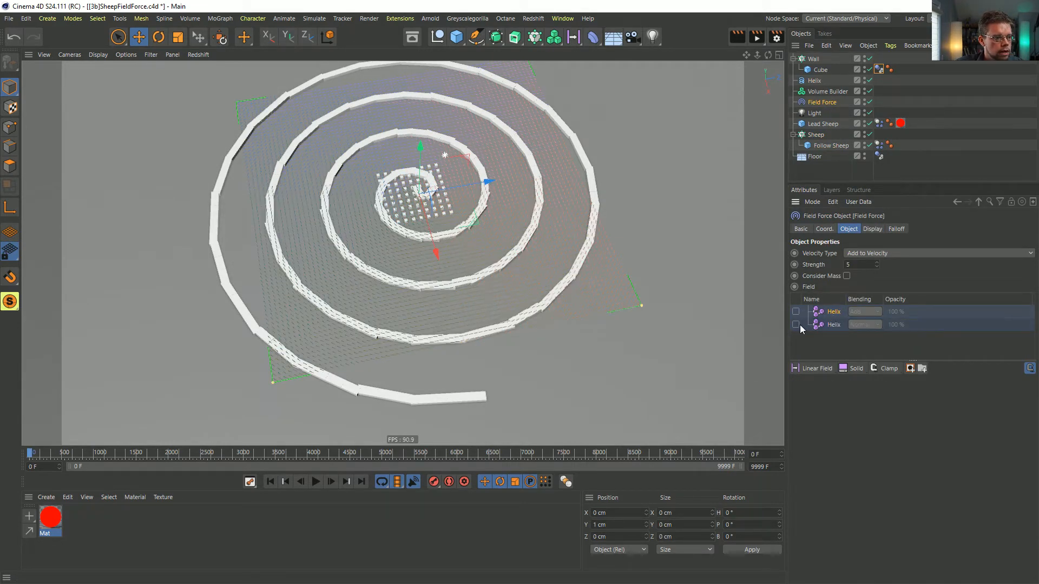
pyautogui.click(796, 312)
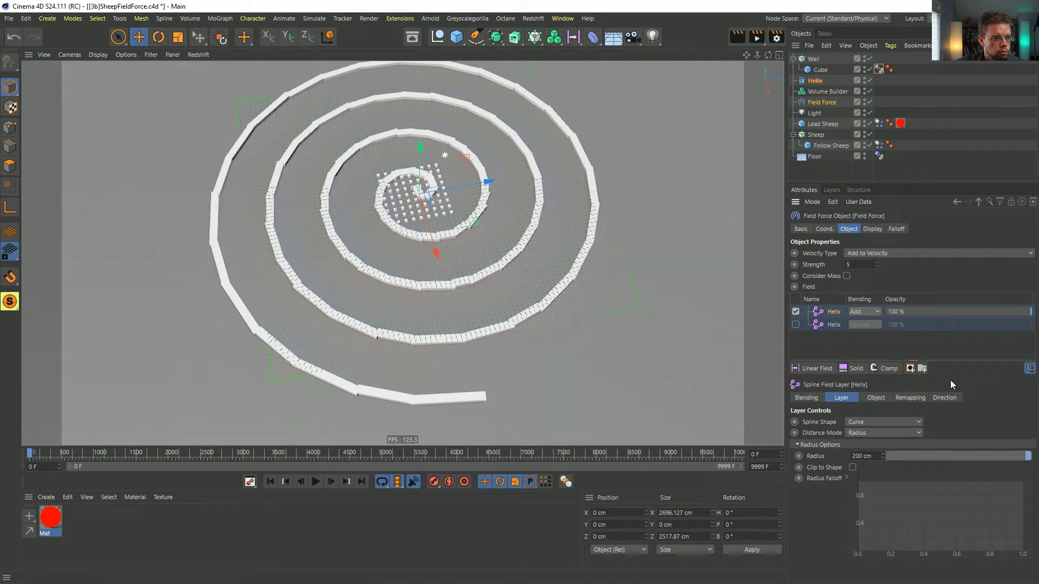
pyautogui.click(944, 398)
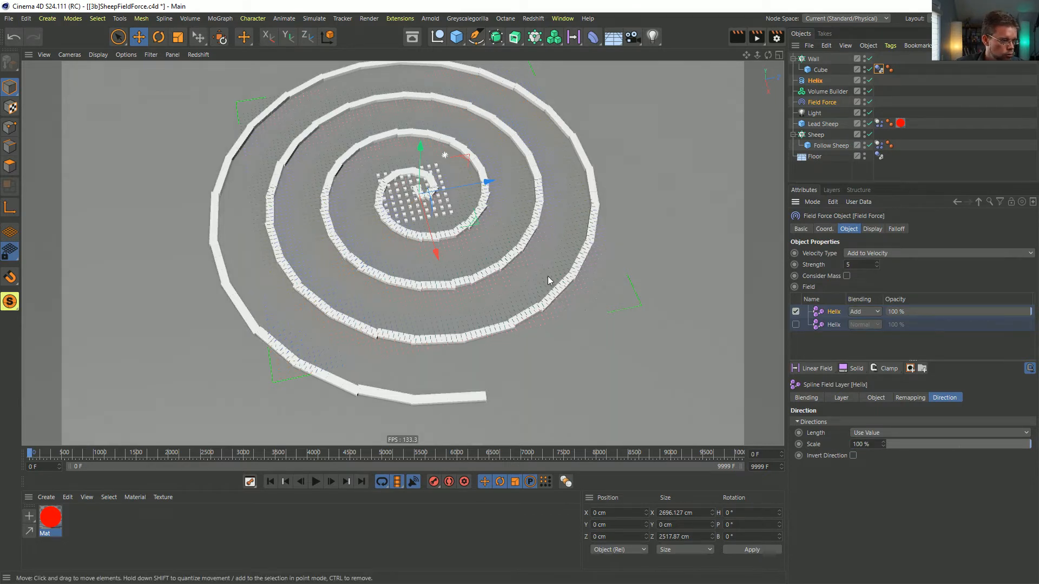
pyautogui.click(796, 326)
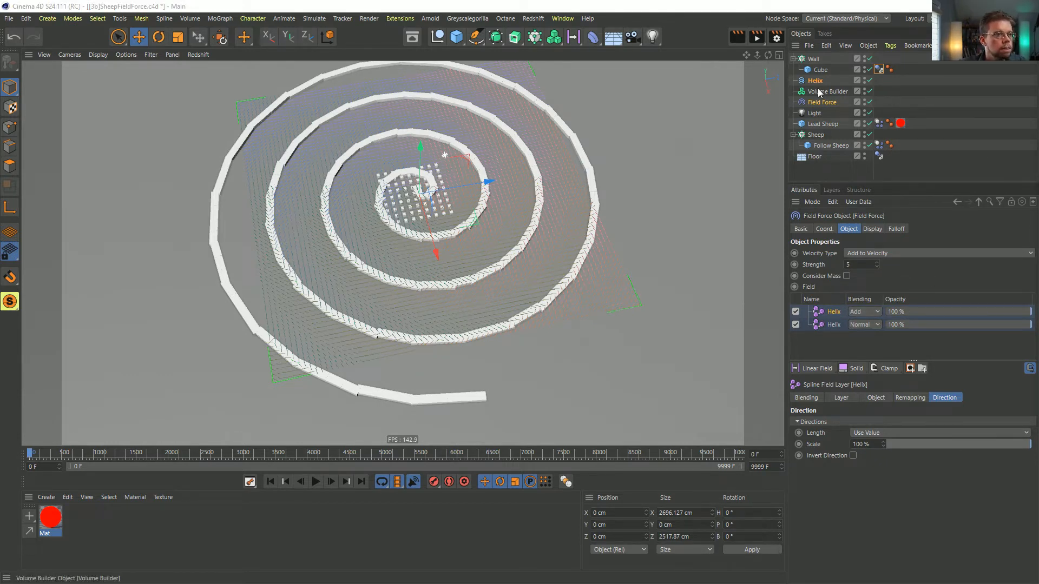
# Step: Move the Sheep cloner outside the spiral's outer opening, to about X 1229 cm and Z 669 cm, and test the simulation
pyautogui.click(809, 59)
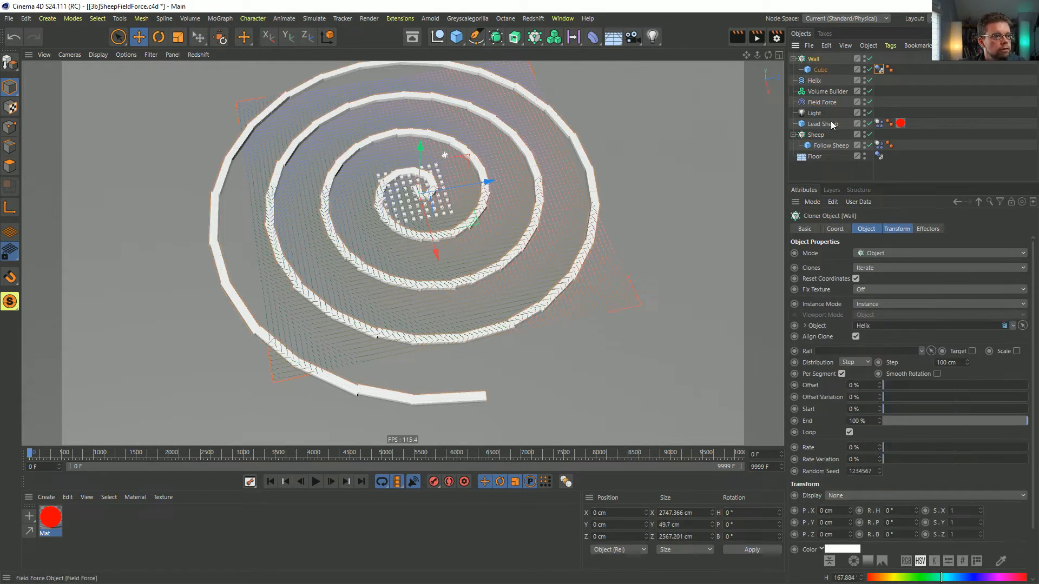
pyautogui.click(821, 136)
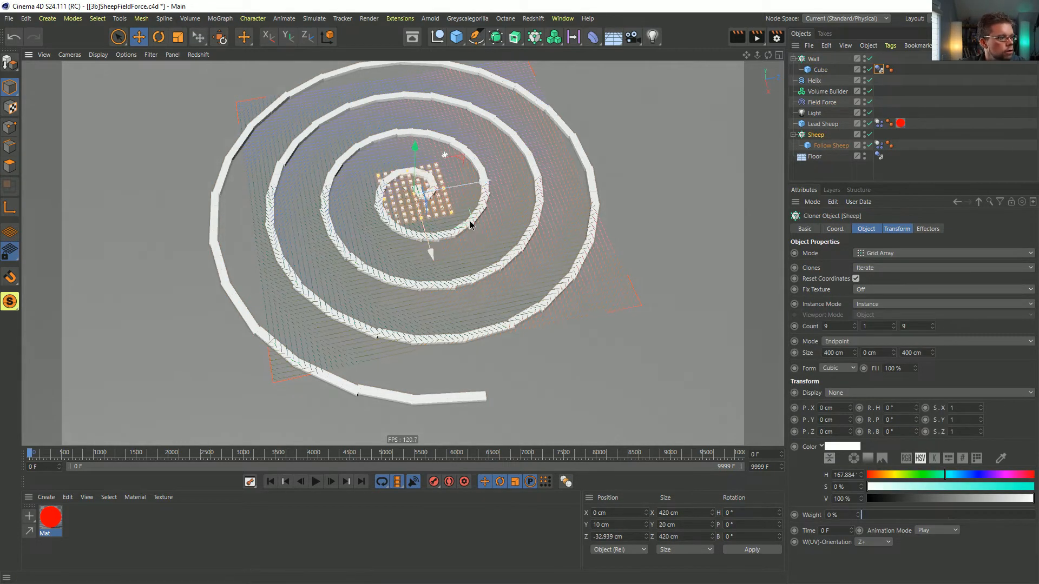
pyautogui.moveTo(469, 225); pyautogui.dragTo(641, 373)
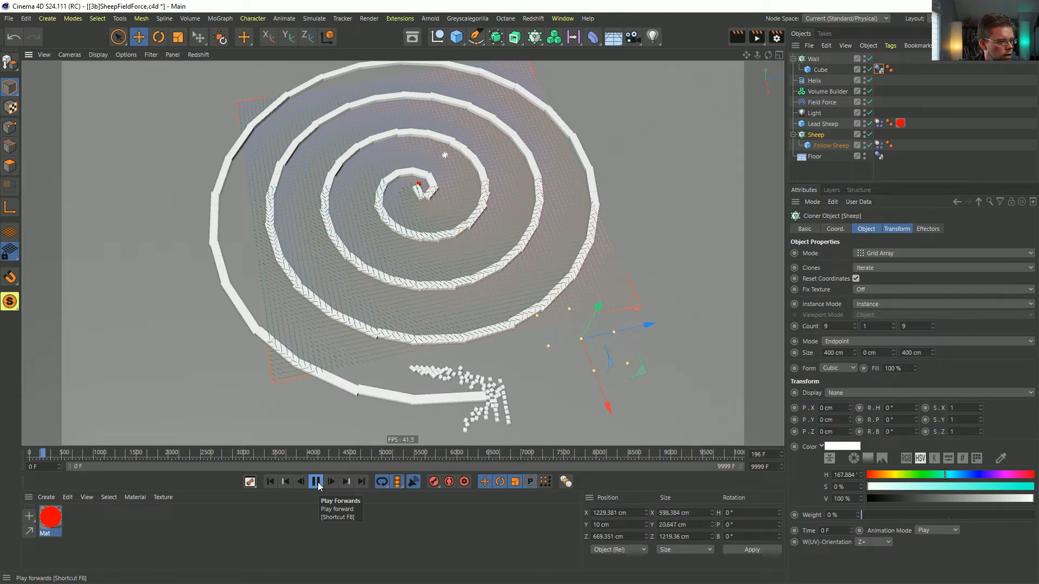
pyautogui.click(316, 481)
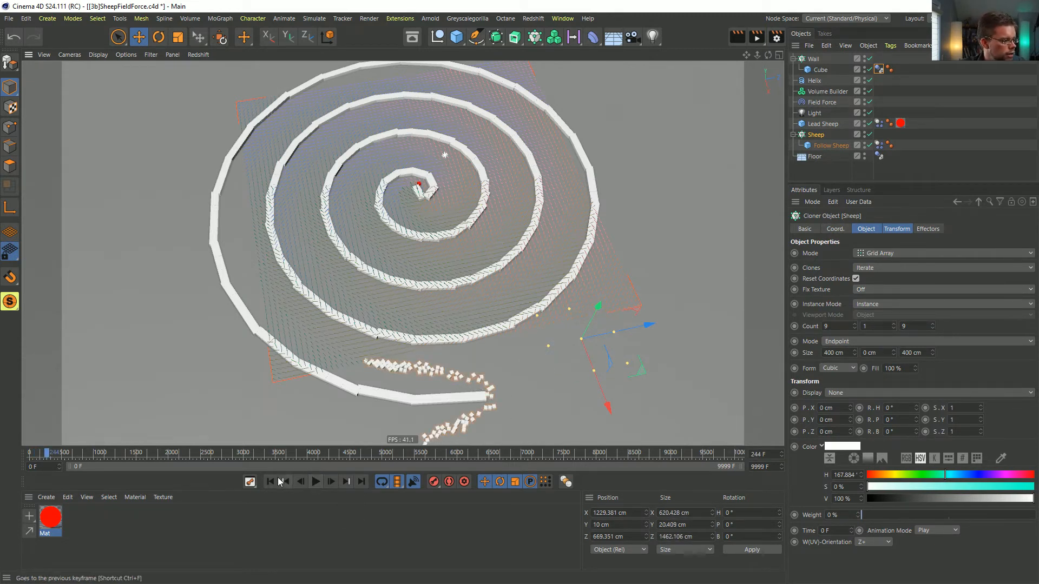
# Step: Narrow the Sheep cloner's grid to about 207 cm in X, move it to about Z 98 cm at the spiral's opening, and replay the simulation
pyautogui.click(270, 481)
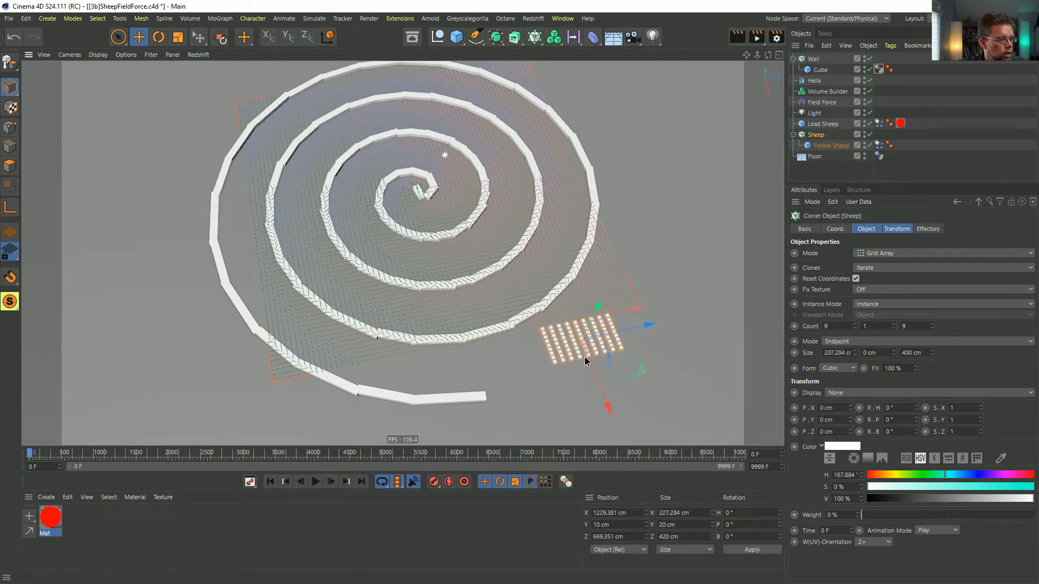
pyautogui.moveTo(647, 329); pyautogui.dragTo(547, 345)
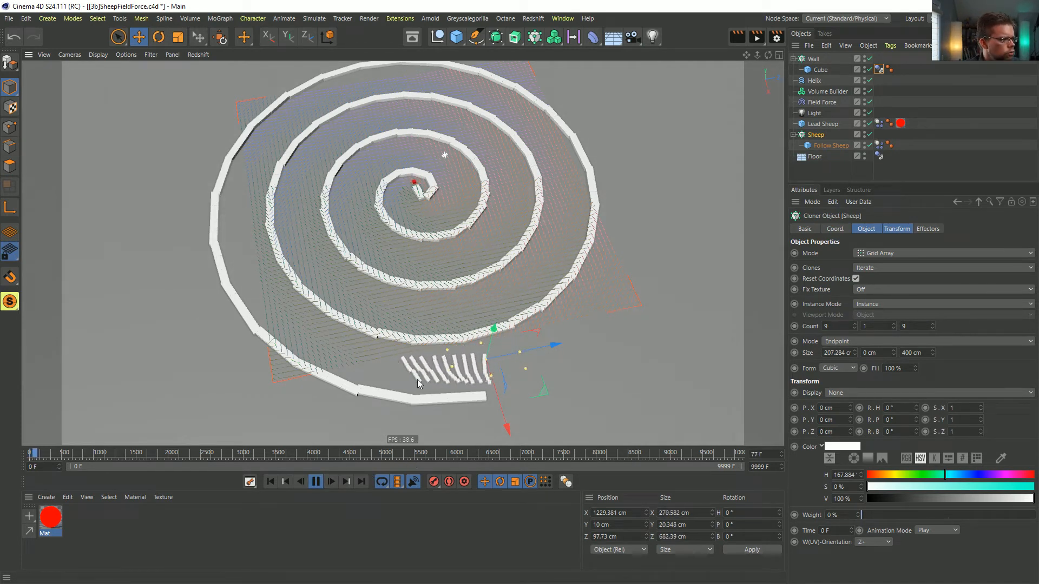
pyautogui.scroll(2, 433, 360)
pyautogui.scroll(-3, 469, 359)
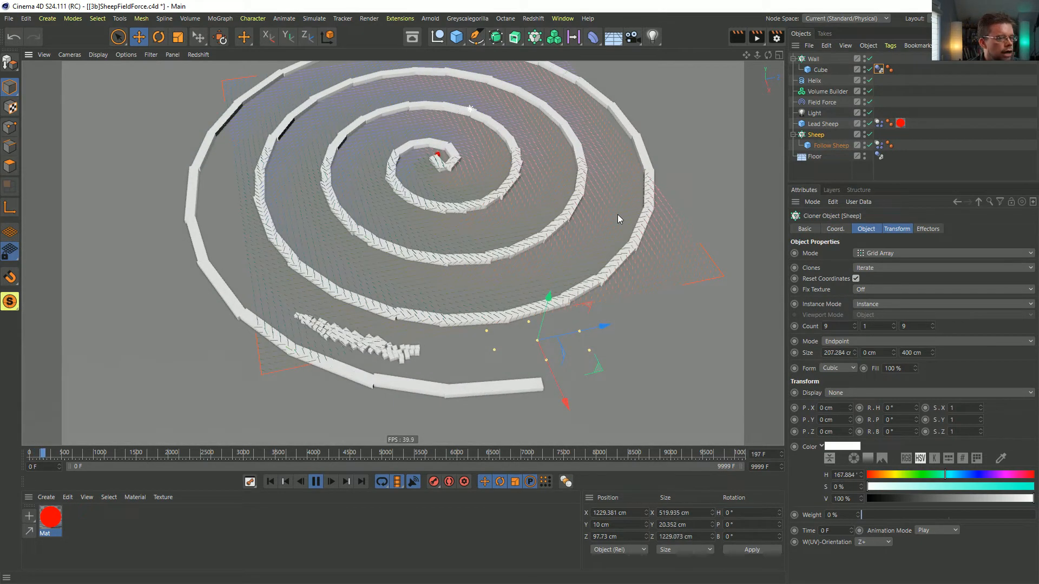
pyautogui.click(316, 482)
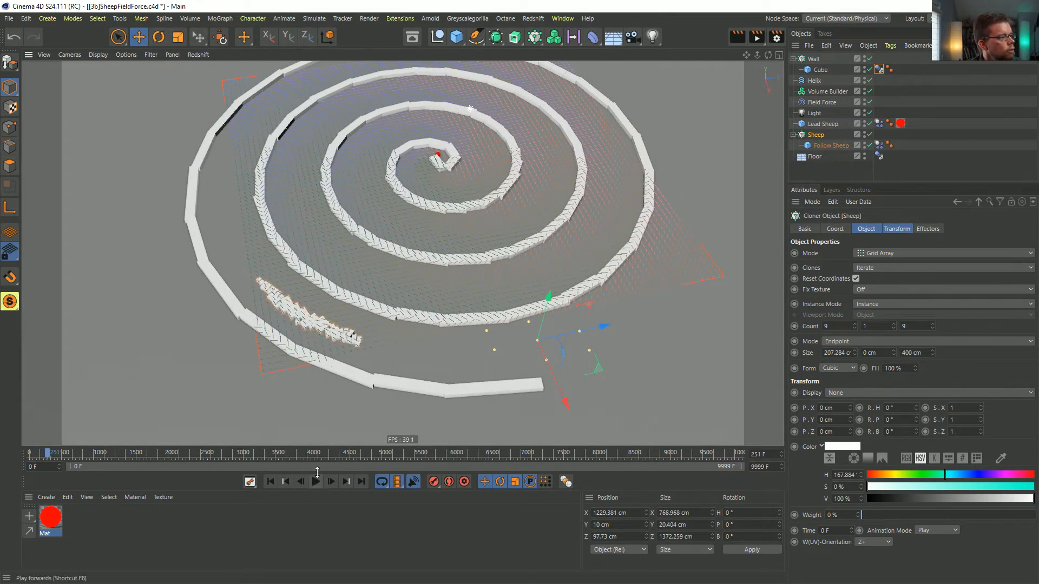
# Step: Add a dynamics Force object to the scene
pyautogui.click(314, 20)
pyautogui.moveTo(335, 92)
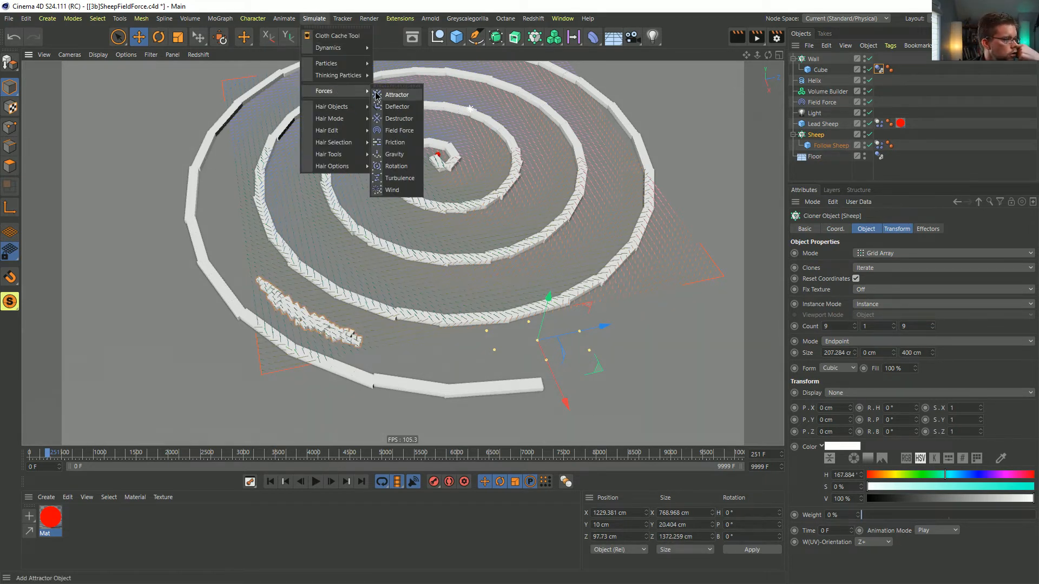
pyautogui.moveTo(350, 62)
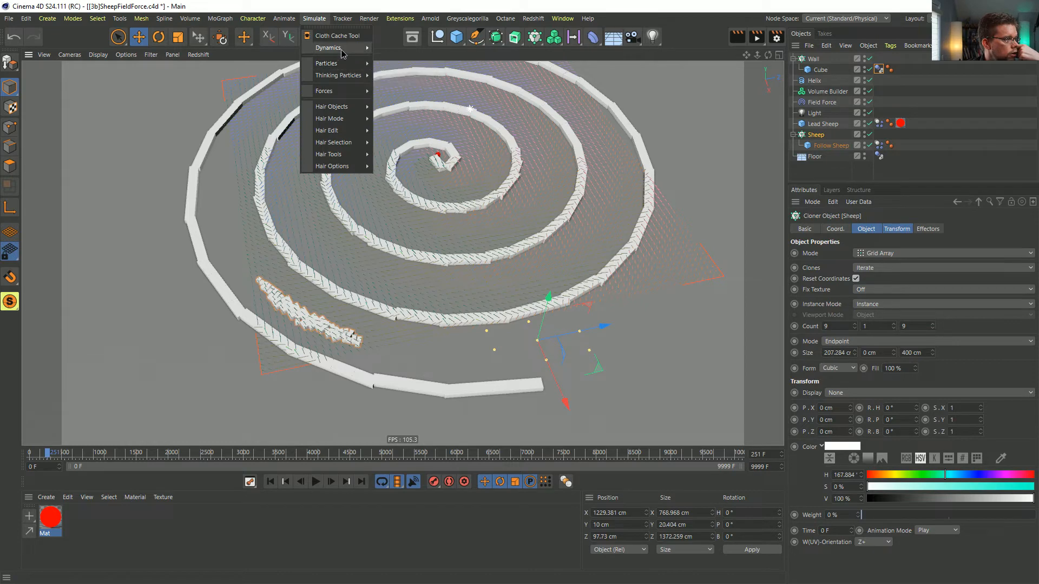
pyautogui.click(398, 77)
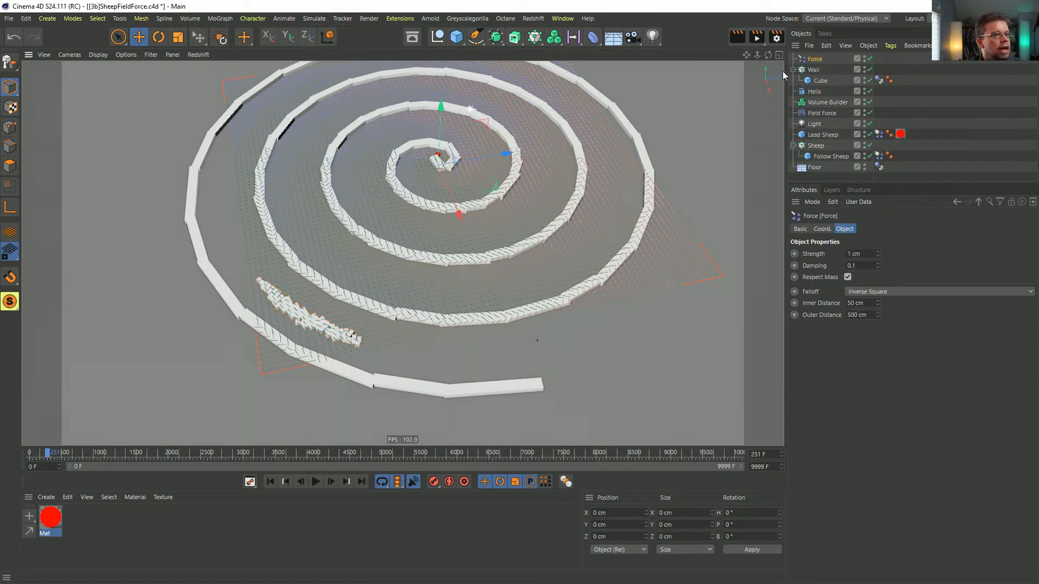
# Step: Set the Force object's strength to -1 cm and replay the simulation from the start
pyautogui.click(271, 482)
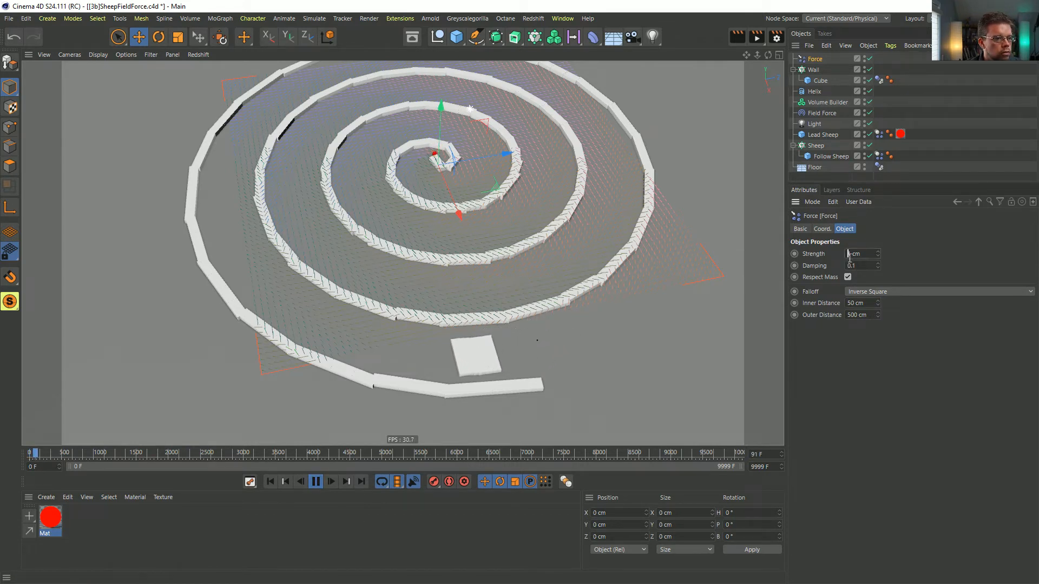
pyautogui.press('Return')
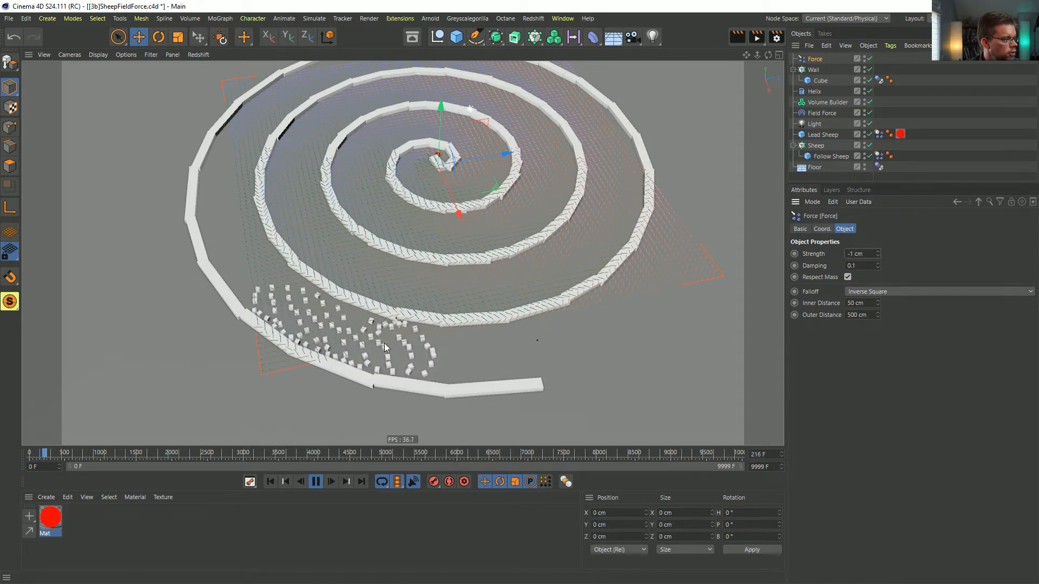
pyautogui.click(270, 482)
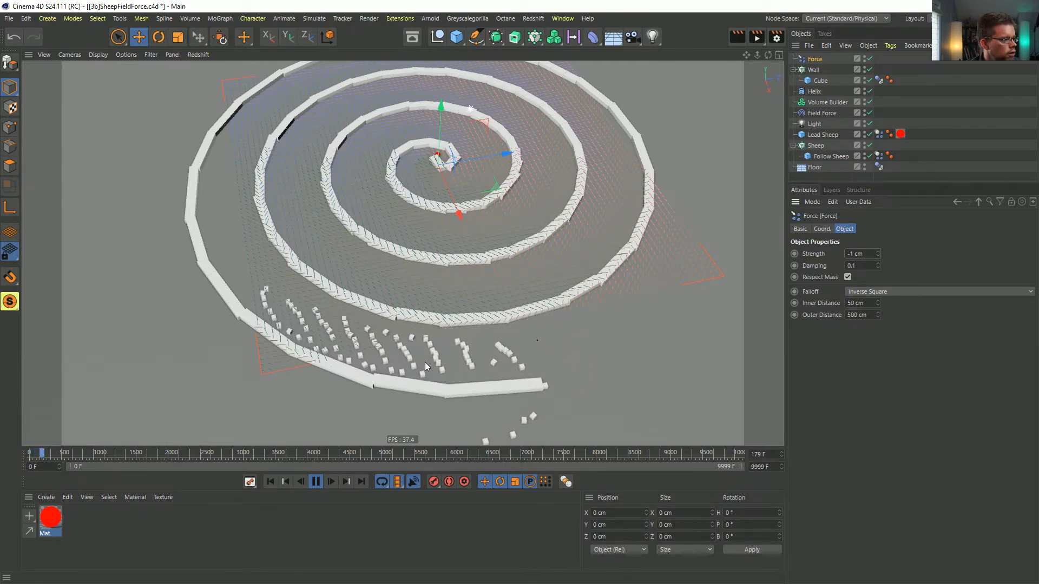
# Step: Set the Force object's inner distance to 20 cm and its outer distance to 50 cm
pyautogui.click(857, 303)
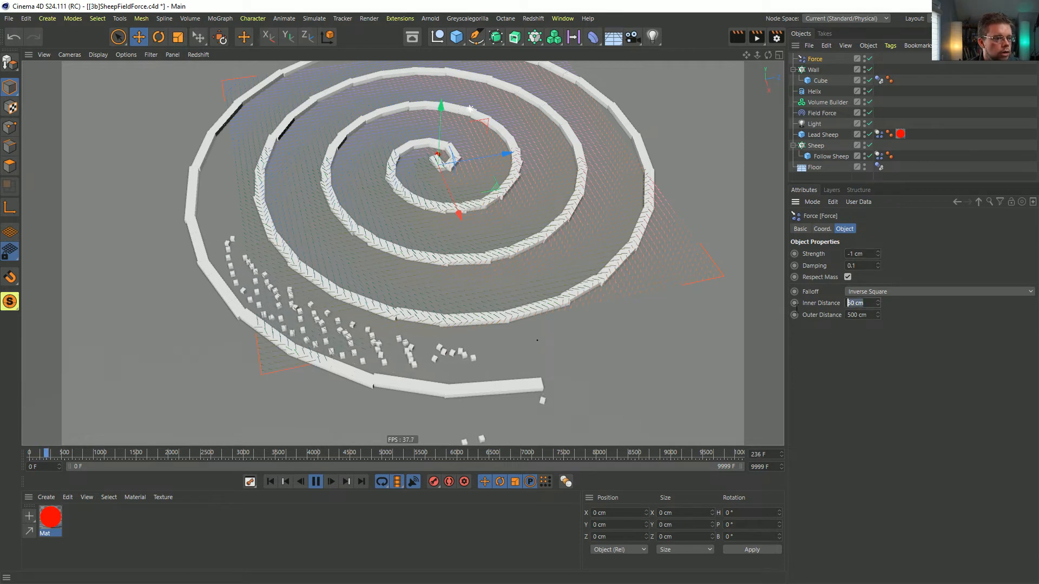
pyautogui.write('20')
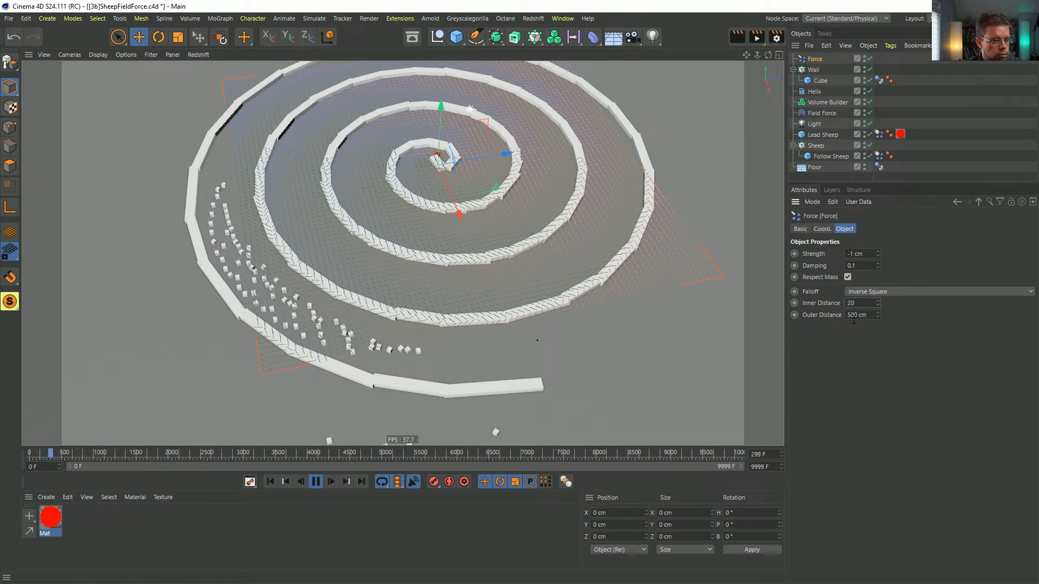
pyautogui.click(866, 315)
pyautogui.write('50')
pyautogui.press('Return')
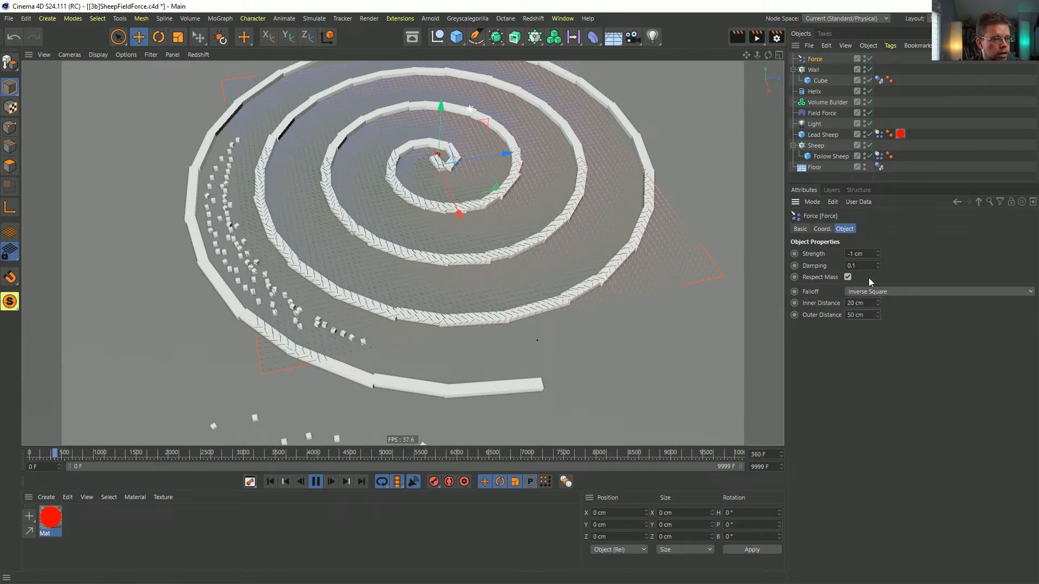
# Step: Try a Force strength of -10 cm, increase it to -100 cm, and replay the simulation from the start
pyautogui.click(853, 254)
pyautogui.write('0')
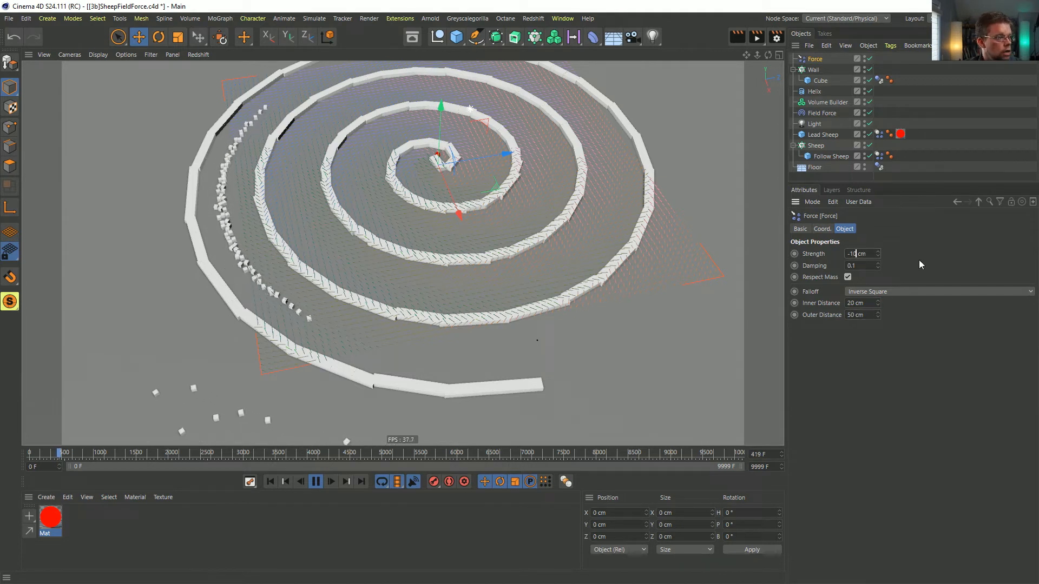
pyautogui.press('Return')
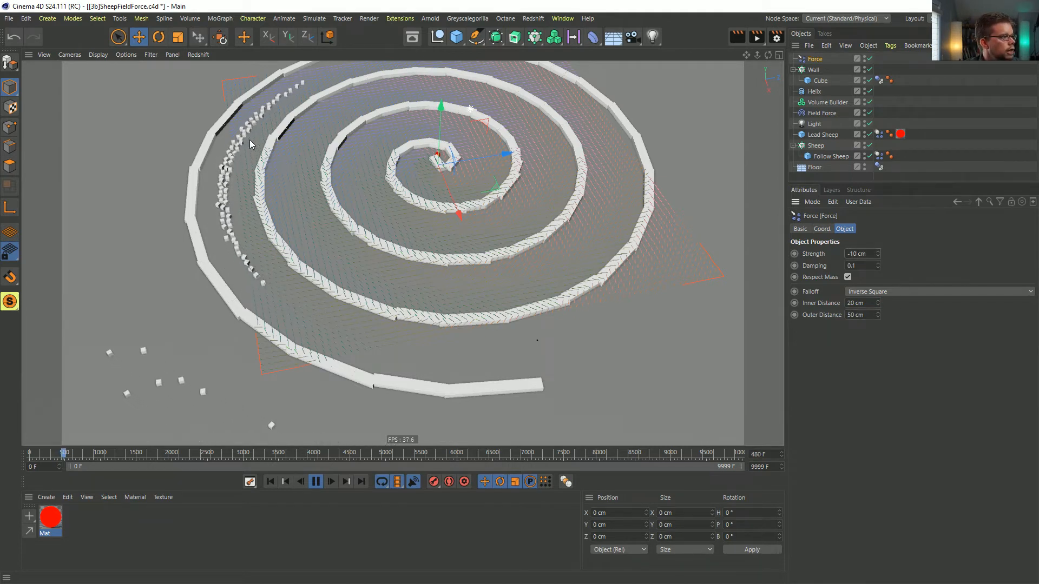
pyautogui.click(857, 254)
pyautogui.write('0')
pyautogui.press('Return')
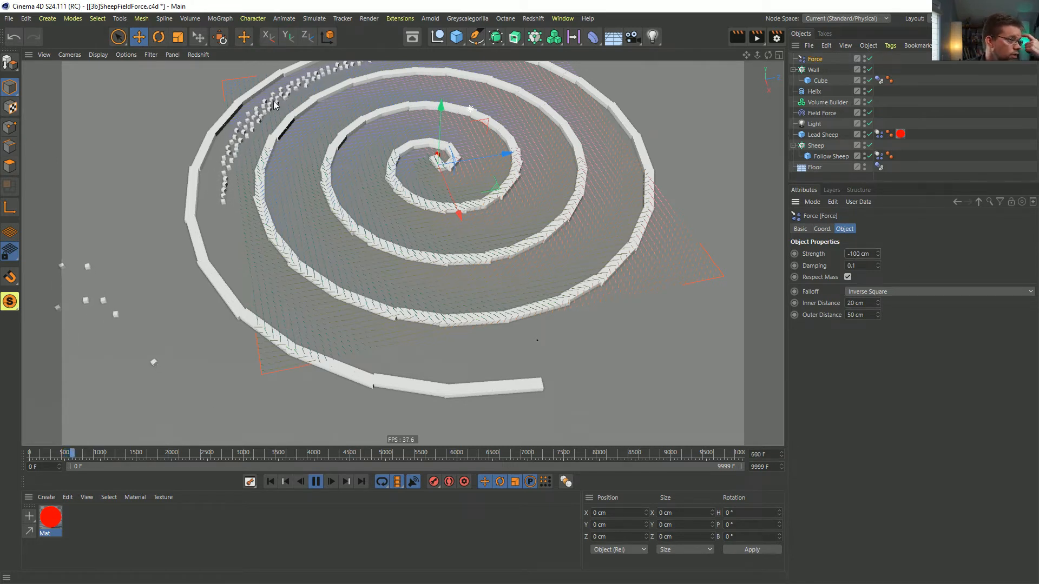
pyautogui.click(270, 482)
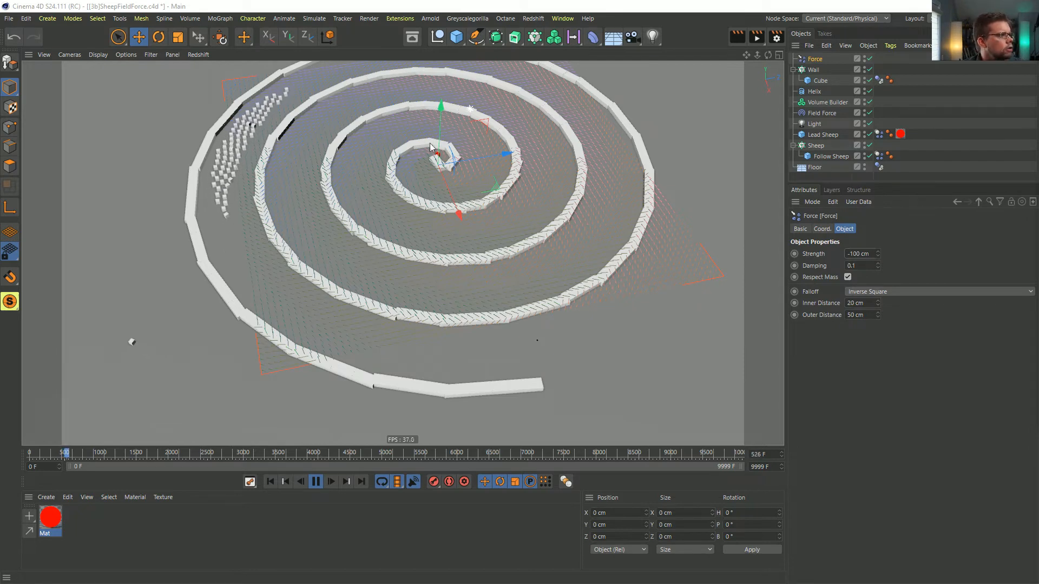
# Step: Examine the spacing of the sheep from several angles as they travel through the spiral, and rewind the simulation
pyautogui.keyDown('alt'); pyautogui.moveTo(362, 171); pyautogui.dragTo(401, 253, button='middle'); pyautogui.keyUp('alt')
pyautogui.keyDown('alt'); pyautogui.moveTo(297, 204); pyautogui.dragTo(409, 287); pyautogui.keyUp('alt')
pyautogui.keyDown('alt'); pyautogui.moveTo(409, 286); pyautogui.dragTo(579, 299, button='right'); pyautogui.keyUp('alt')
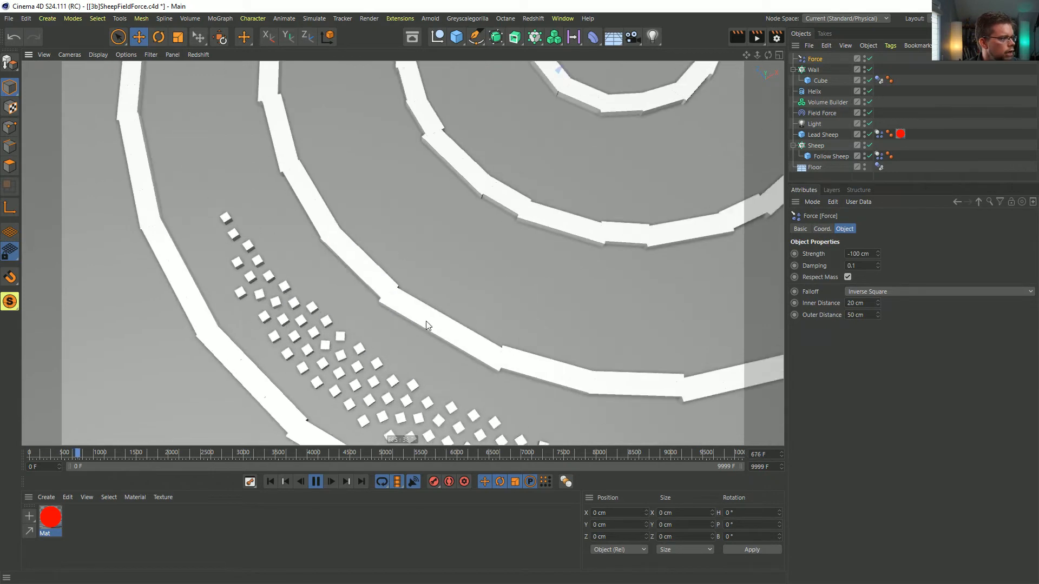
pyautogui.keyDown('alt'); pyautogui.moveTo(427, 325); pyautogui.dragTo(361, 311, button='right'); pyautogui.keyUp('alt')
pyautogui.keyDown('alt'); pyautogui.moveTo(361, 310); pyautogui.dragTo(393, 359, button='middle'); pyautogui.keyUp('alt')
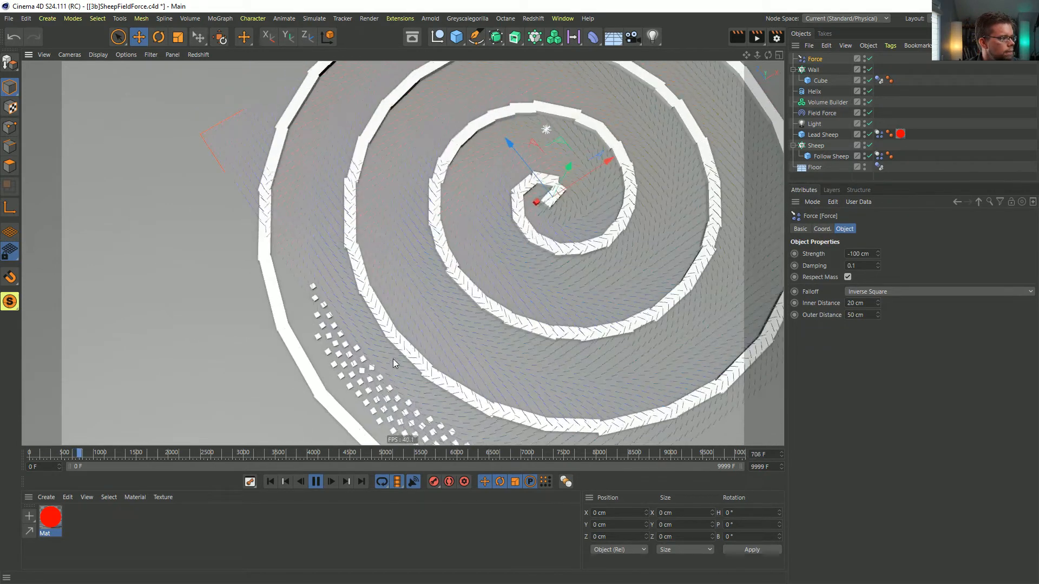
pyautogui.keyDown('alt'); pyautogui.moveTo(342, 357); pyautogui.dragTo(330, 277); pyautogui.keyUp('alt')
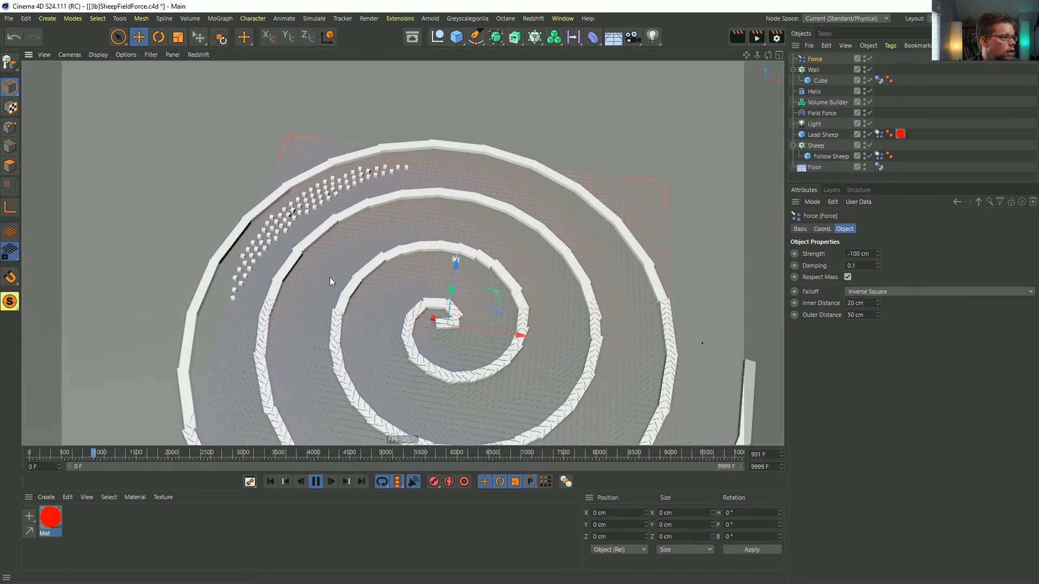
pyautogui.click(316, 482)
pyautogui.click(269, 482)
# Step: Disable the Wall cloner so that only its guide spline remains around the sheep grid
pyautogui.keyDown('alt'); pyautogui.moveTo(664, 377); pyautogui.dragTo(590, 376); pyautogui.keyUp('alt')
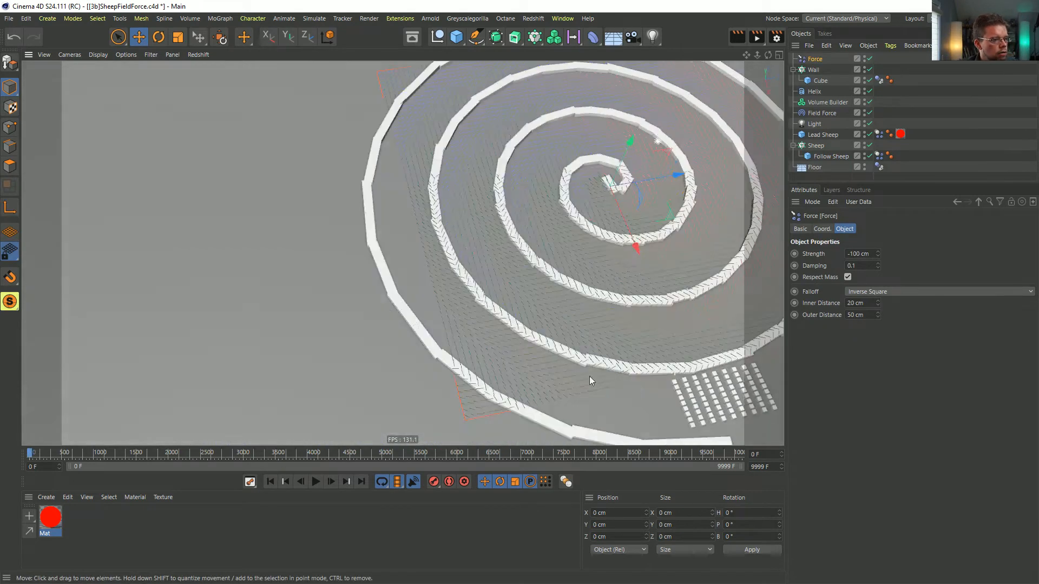
pyautogui.keyDown('alt'); pyautogui.moveTo(589, 376); pyautogui.dragTo(450, 347, button='middle'); pyautogui.keyUp('alt')
pyautogui.keyDown('alt'); pyautogui.moveTo(481, 376); pyautogui.dragTo(559, 354, button='right'); pyautogui.keyUp('alt')
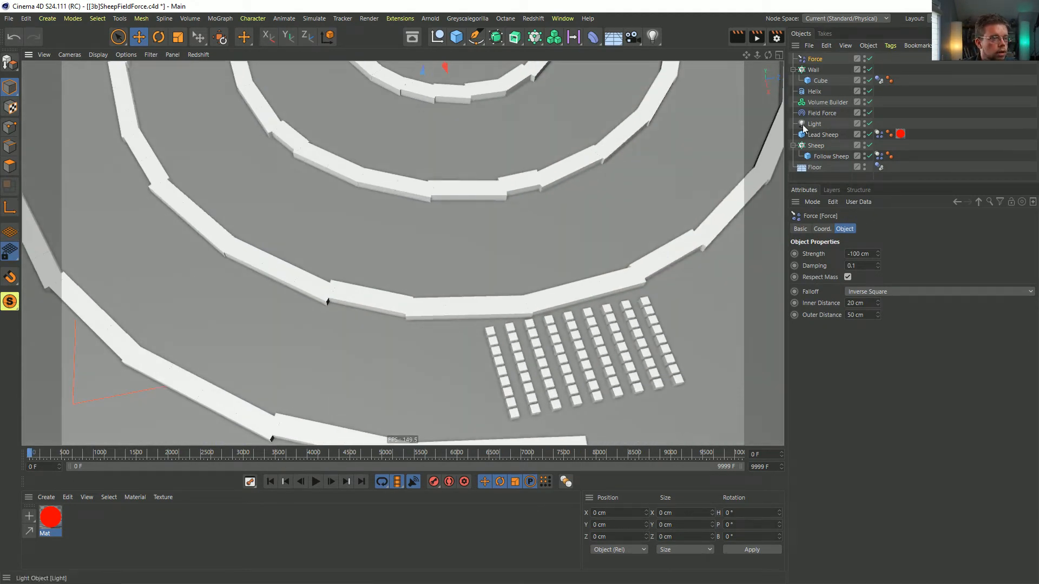
pyautogui.click(820, 80)
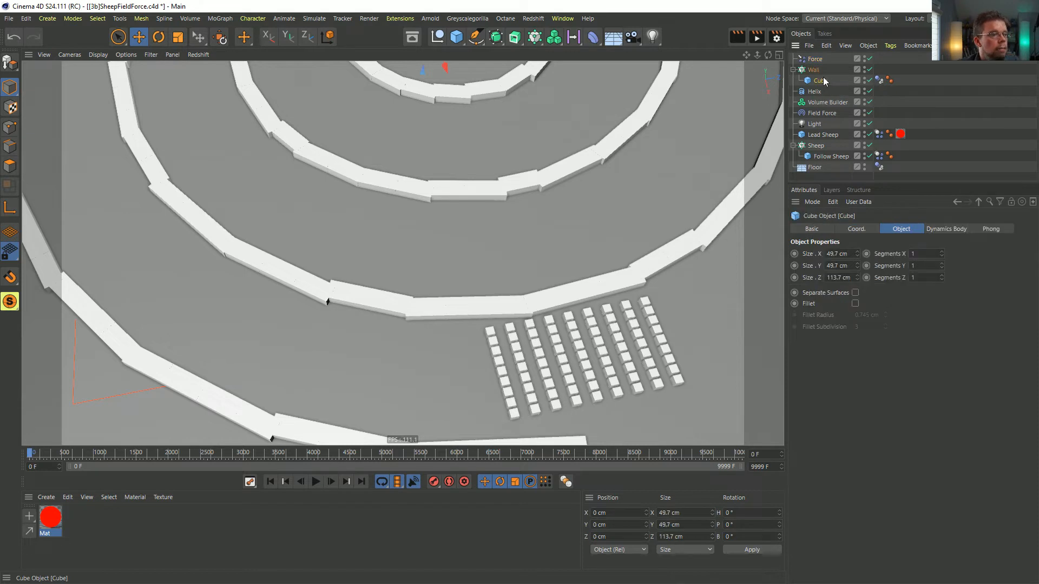
pyautogui.click(869, 70)
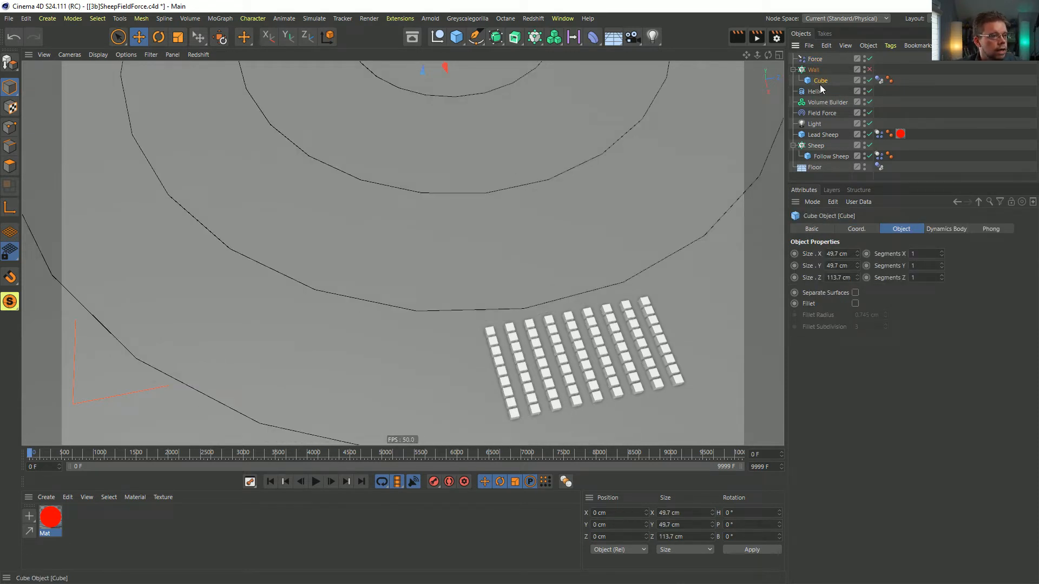
pyautogui.hotkey('alt', 'g')
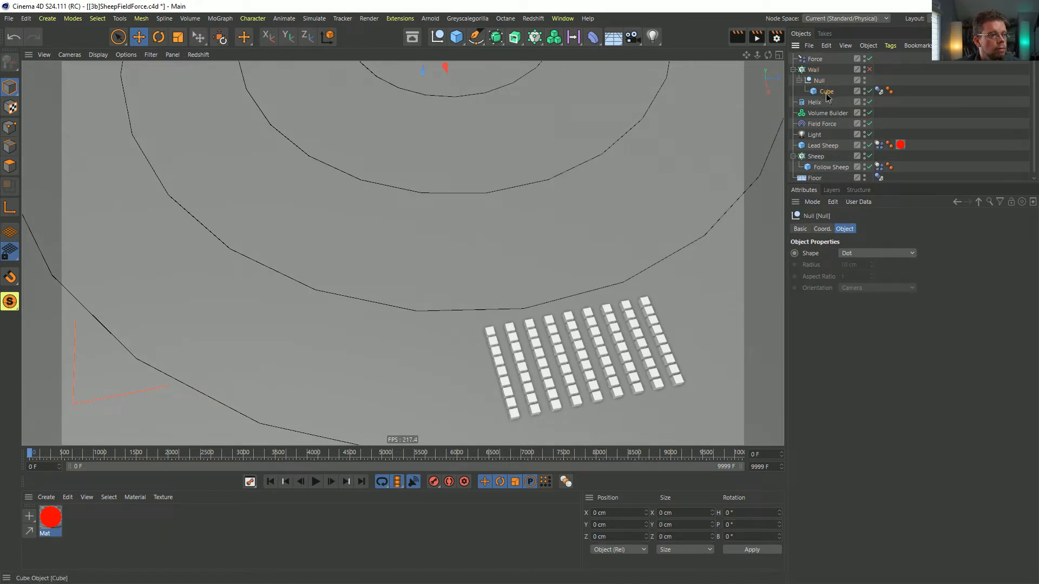
pyautogui.keyDown('ctrl'); pyautogui.moveTo(823, 95); pyautogui.dragTo(826, 94); pyautogui.keyUp('ctrl')
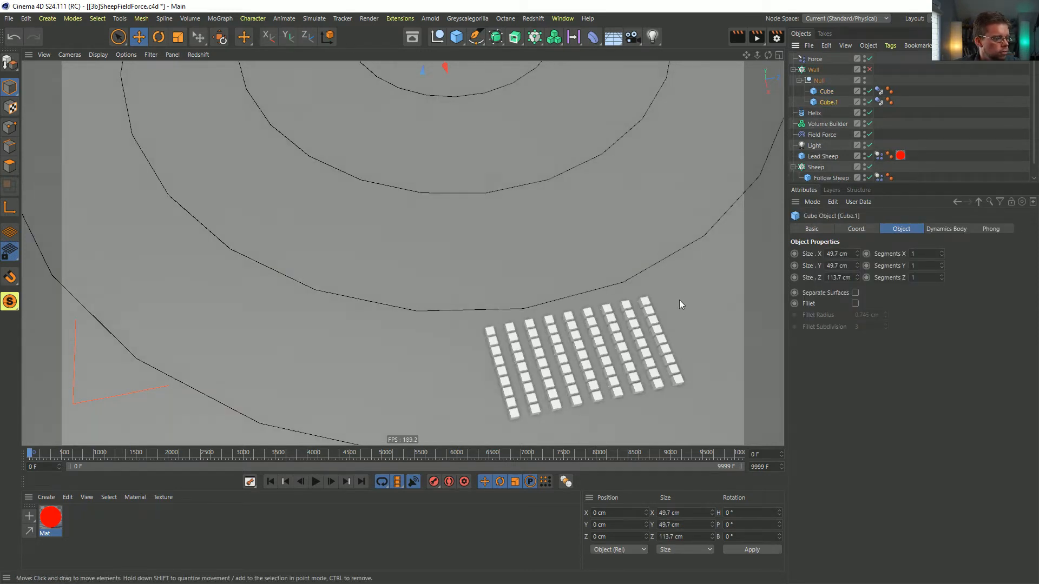
pyautogui.press('e')
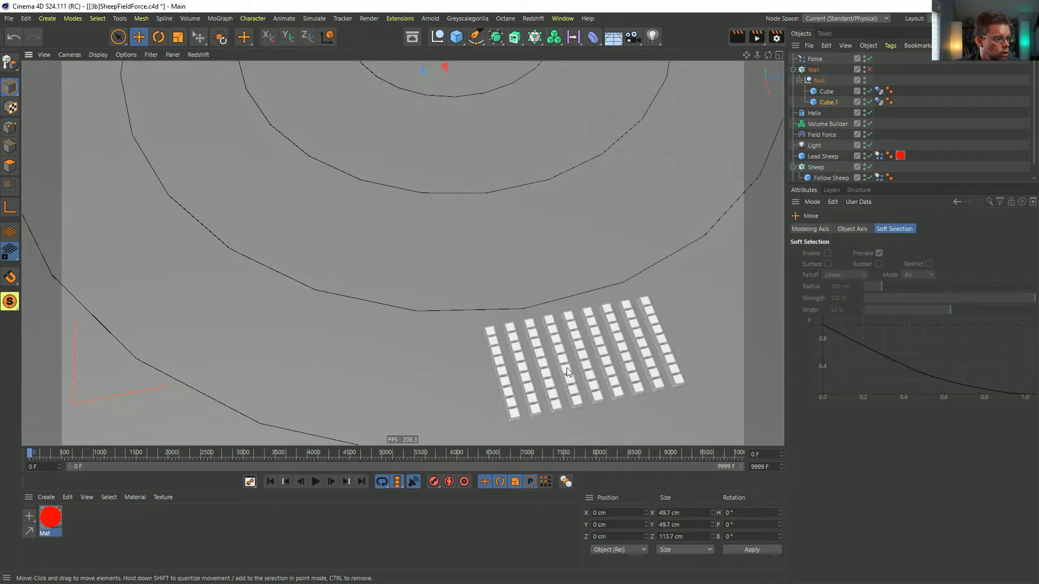
pyautogui.hotkey('ctrl', 'z')
pyautogui.hotkey('ctrl', 'z')
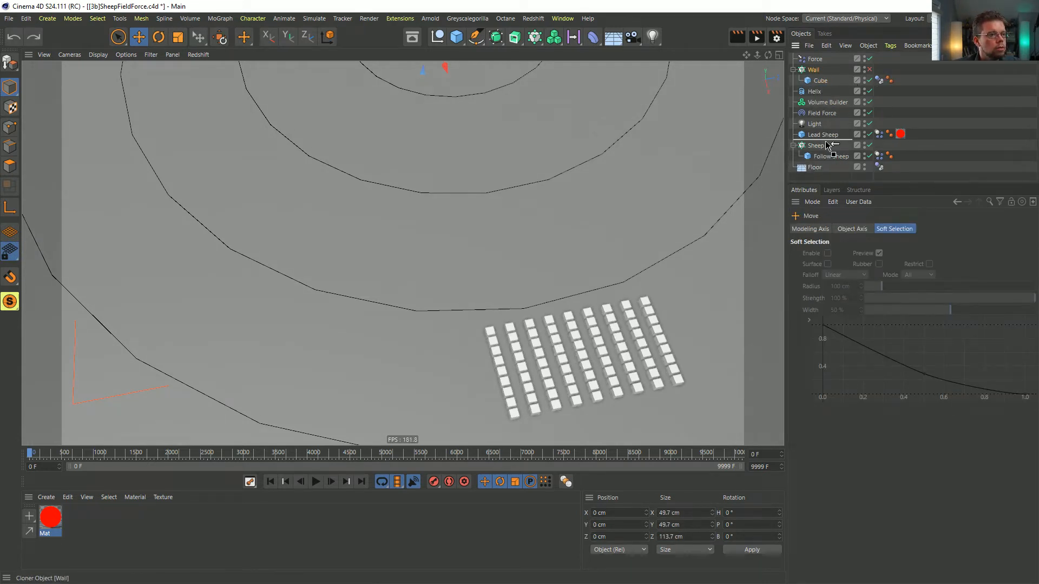
# Step: Place the Sheep cloner directly below the Force object, and group its Follow Sheep cube in a null with a duplicate of the cube
pyautogui.moveTo(826, 145); pyautogui.dragTo(821, 70)
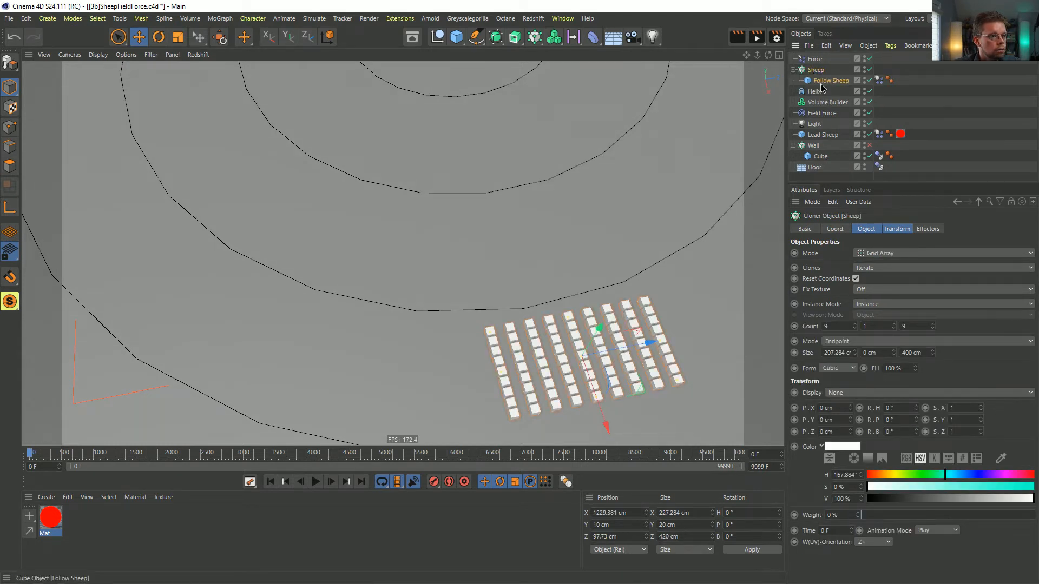
pyautogui.click(824, 78)
pyautogui.hotkey('alt', 'g')
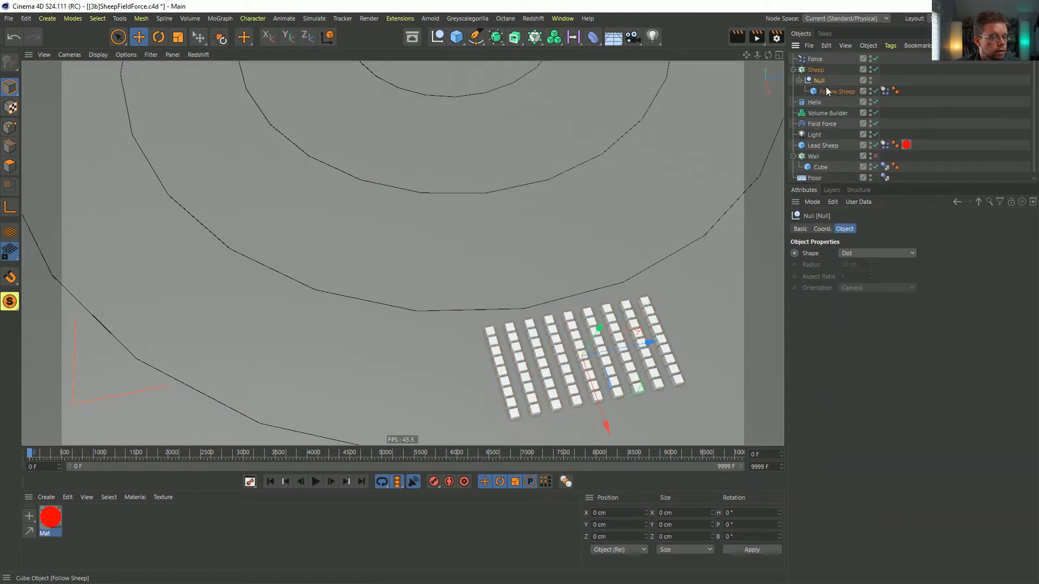
pyautogui.keyDown('ctrl'); pyautogui.moveTo(832, 94); pyautogui.dragTo(833, 100); pyautogui.keyUp('ctrl')
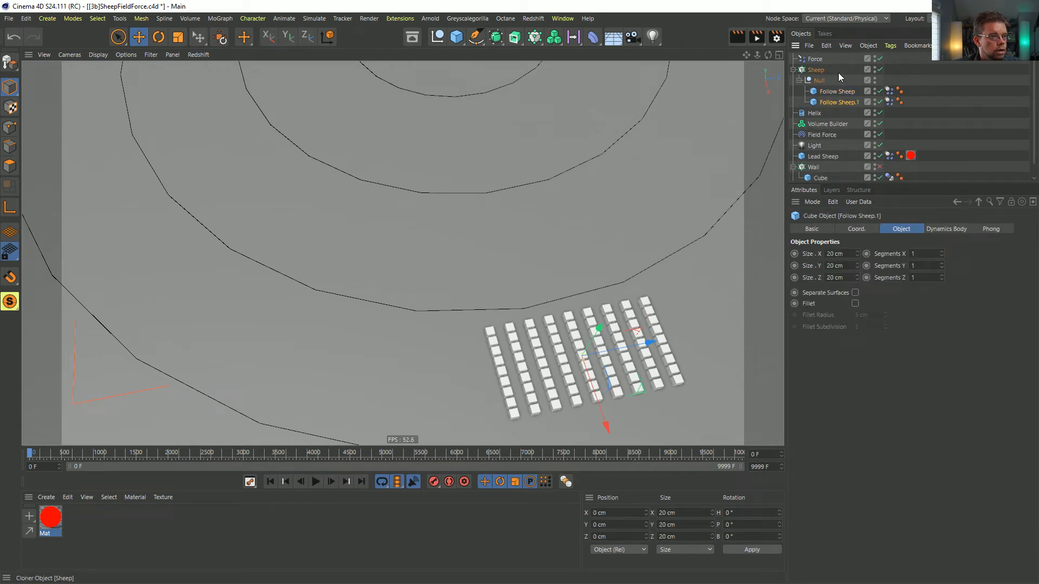
# Step: Disable the Sheep cloner and rename the first Follow Sheep cube in its null as Head
pyautogui.click(881, 70)
pyautogui.click(816, 70)
pyautogui.scroll(5, 543, 299)
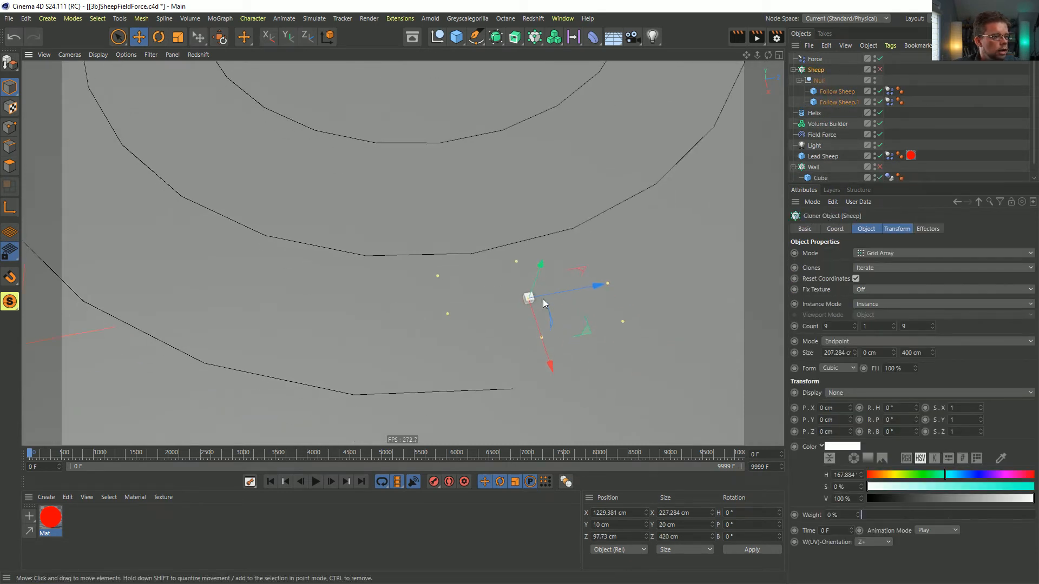
pyautogui.scroll(3, 609, 286)
pyautogui.doubleClick(834, 93)
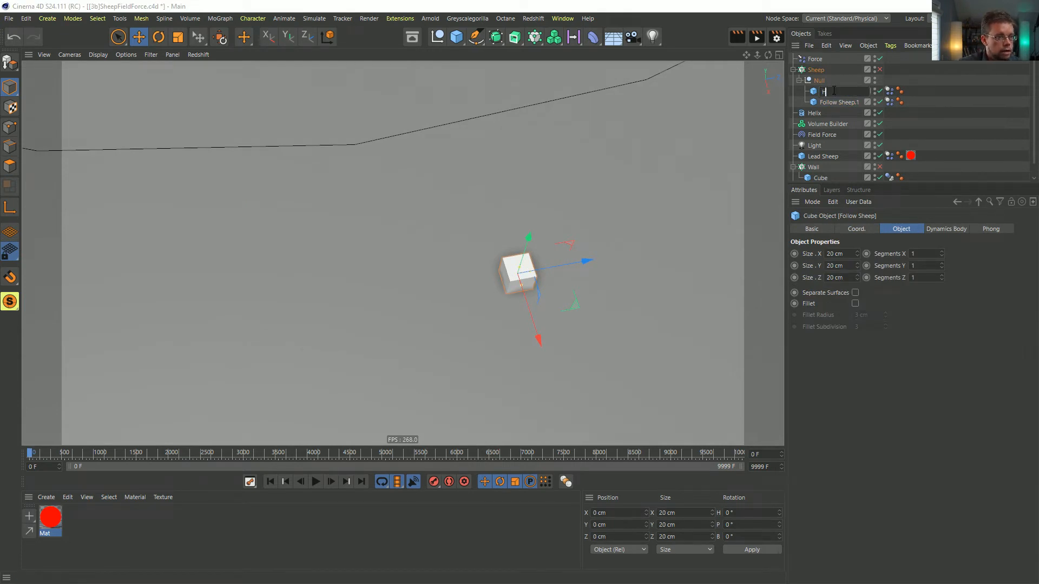
pyautogui.write('Head')
pyautogui.press('Return')
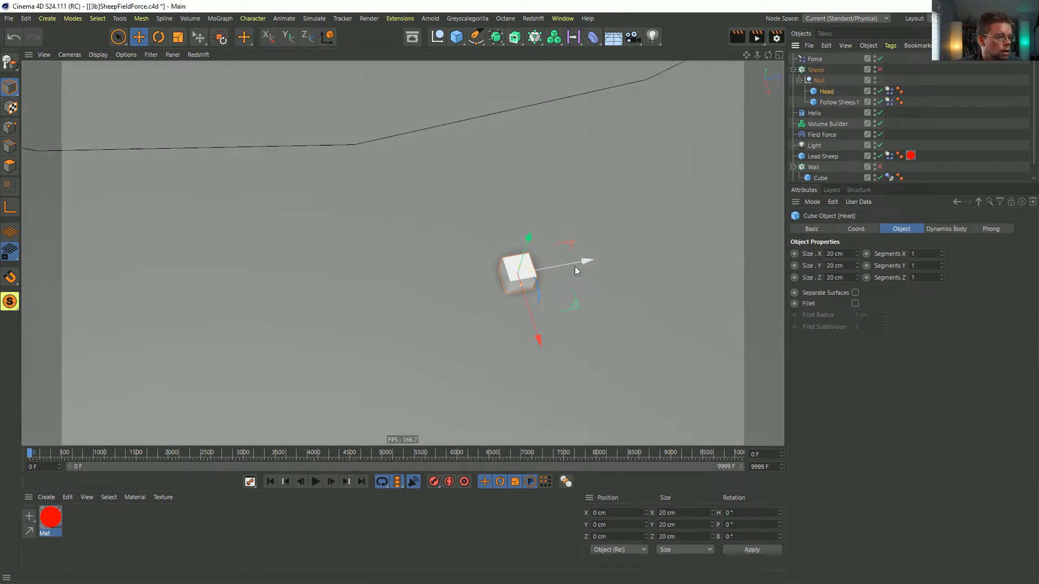
# Step: Move the Head cube along its Z axis to about -22 cm and set its display color to black
pyautogui.moveTo(580, 262); pyautogui.dragTo(547, 273)
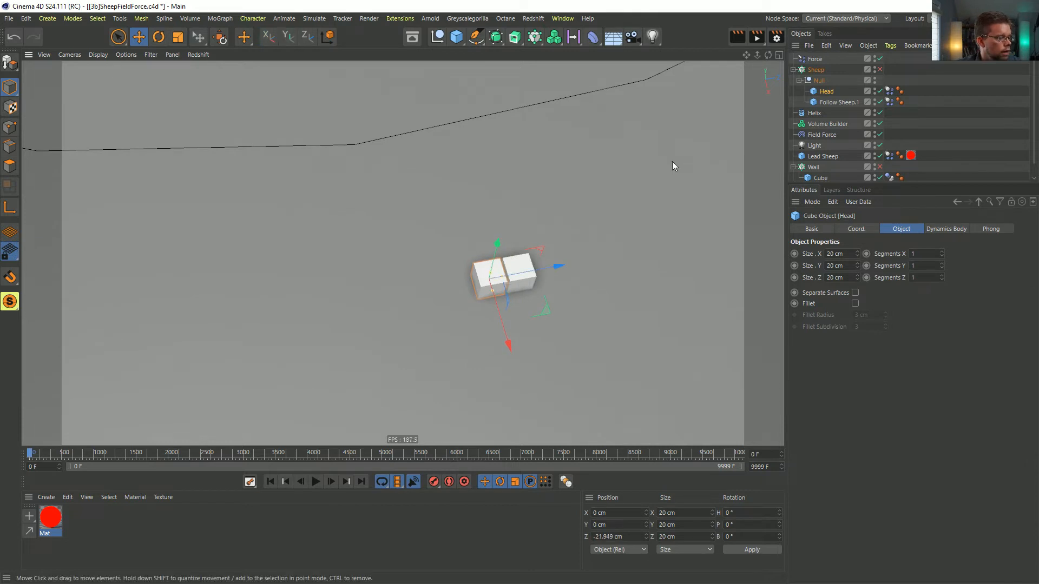
pyautogui.click(822, 229)
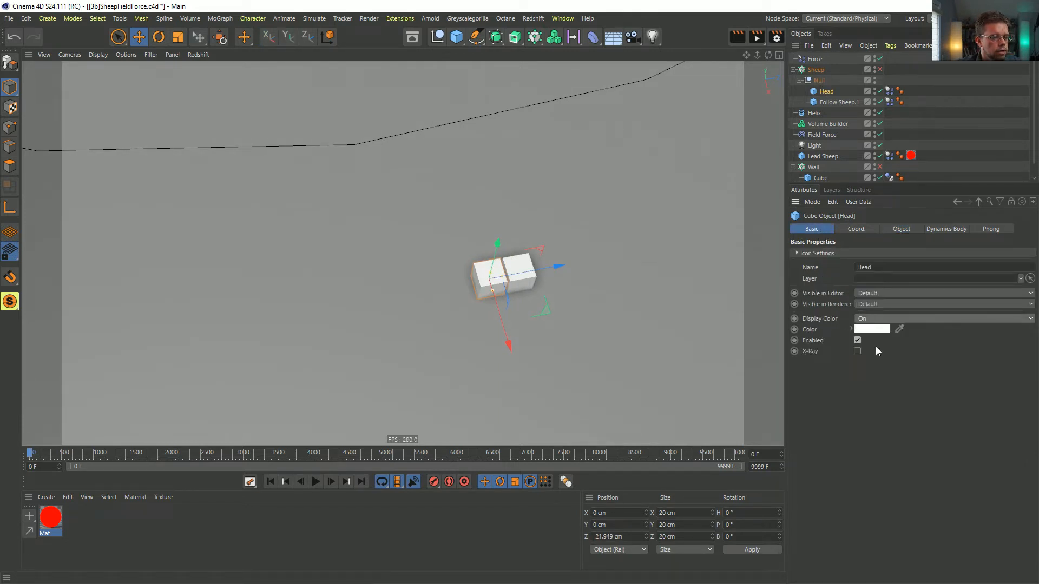
pyautogui.click(871, 328)
pyautogui.moveTo(865, 349); pyautogui.dragTo(807, 351)
pyautogui.click(854, 373)
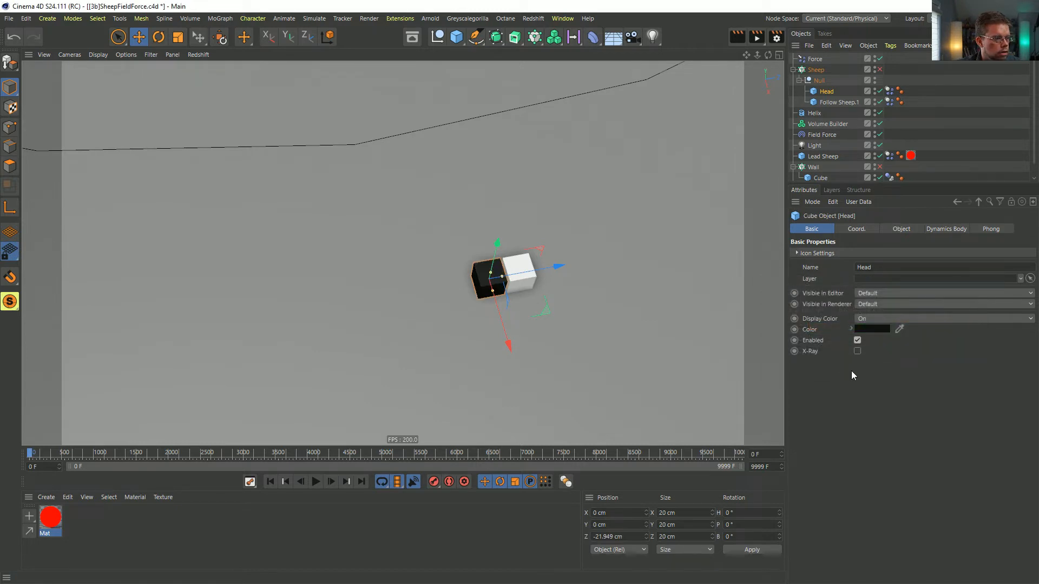
# Step: Resize the Follow Sheep.1 cube to about 27.7 × 20 × 52.3 cm and shift it to about Z 16.8 cm behind the head
pyautogui.click(839, 102)
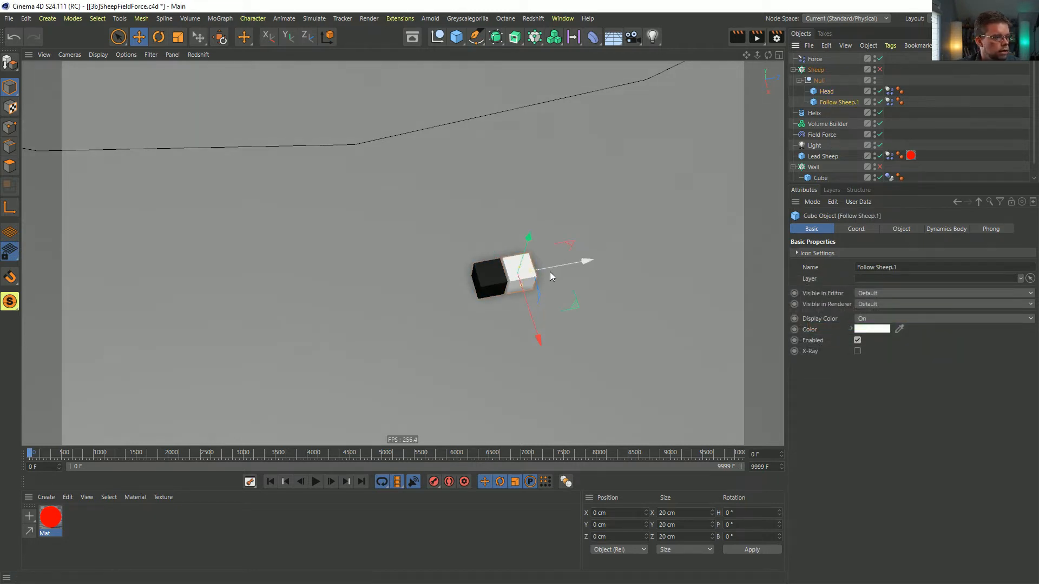
pyautogui.moveTo(534, 275)
pyautogui.mouseDown()
pyautogui.moveTo(590, 270)
pyautogui.moveTo(549, 287)
pyautogui.mouseUp()
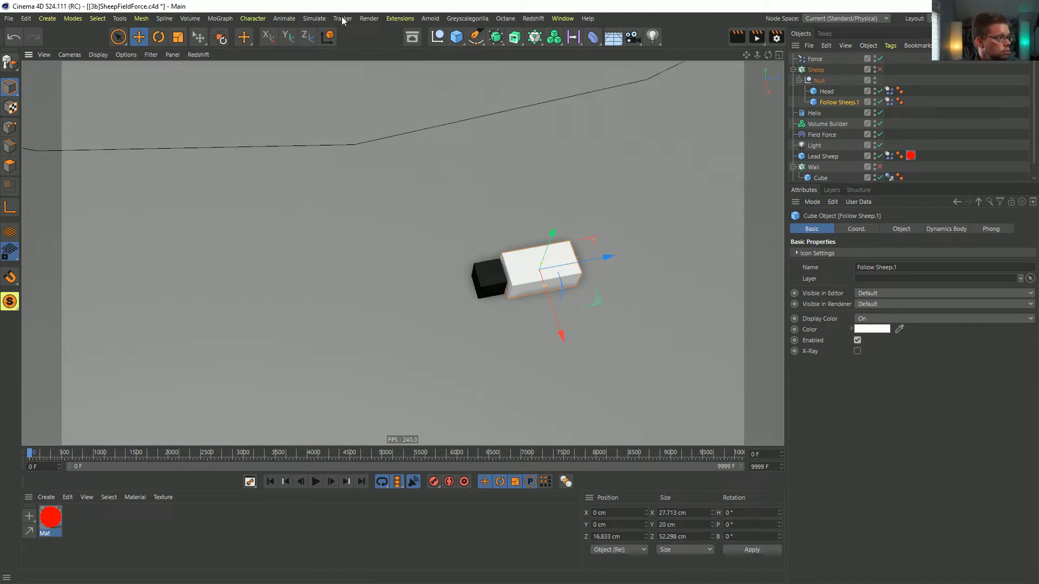
# Step: Add a dynamics Connector and make it a child of the Head cube
pyautogui.click(324, 19)
pyautogui.moveTo(341, 92)
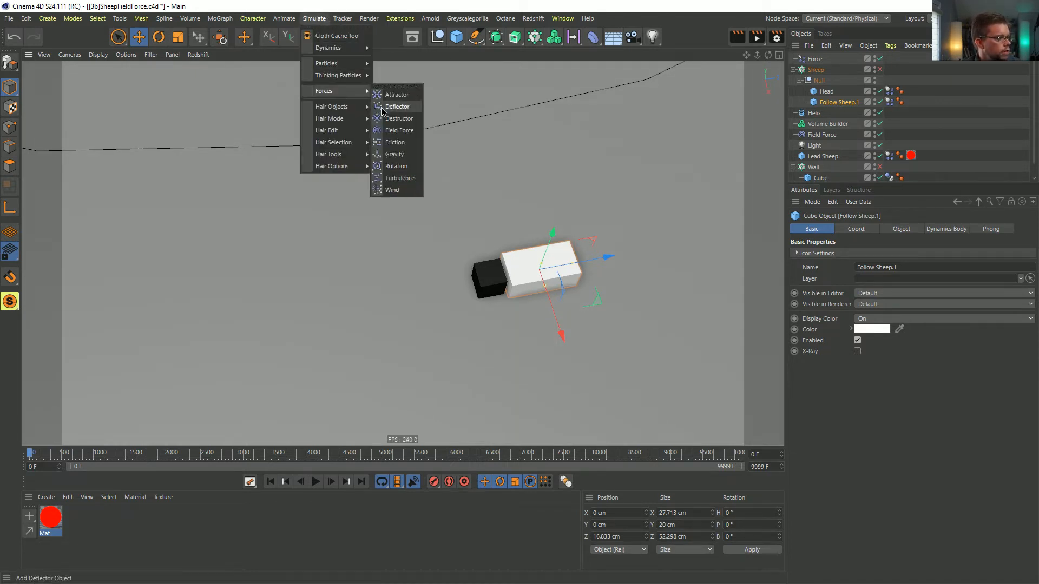
pyautogui.moveTo(333, 50)
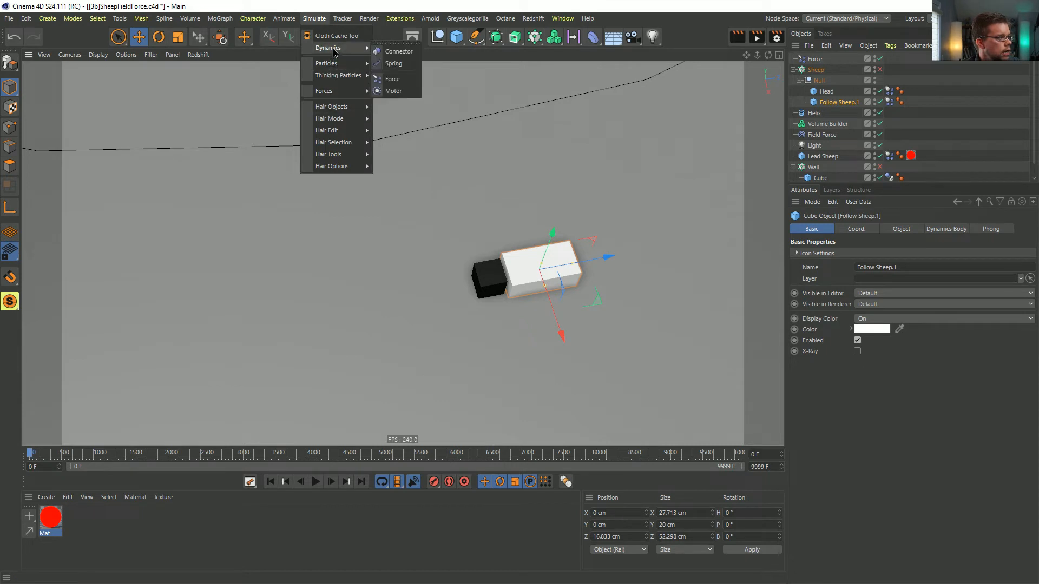
pyautogui.click(403, 52)
pyautogui.moveTo(823, 59); pyautogui.dragTo(825, 91)
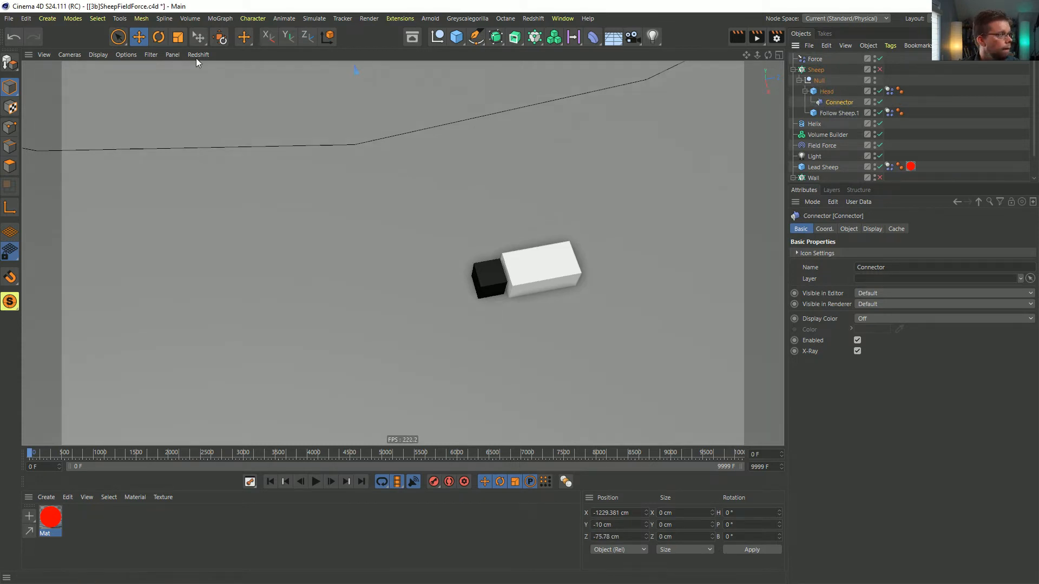
# Step: Rotate the Connector to a 90° pitch and move it to about Z 13.5 cm, where the head meets the body
pyautogui.press('r')
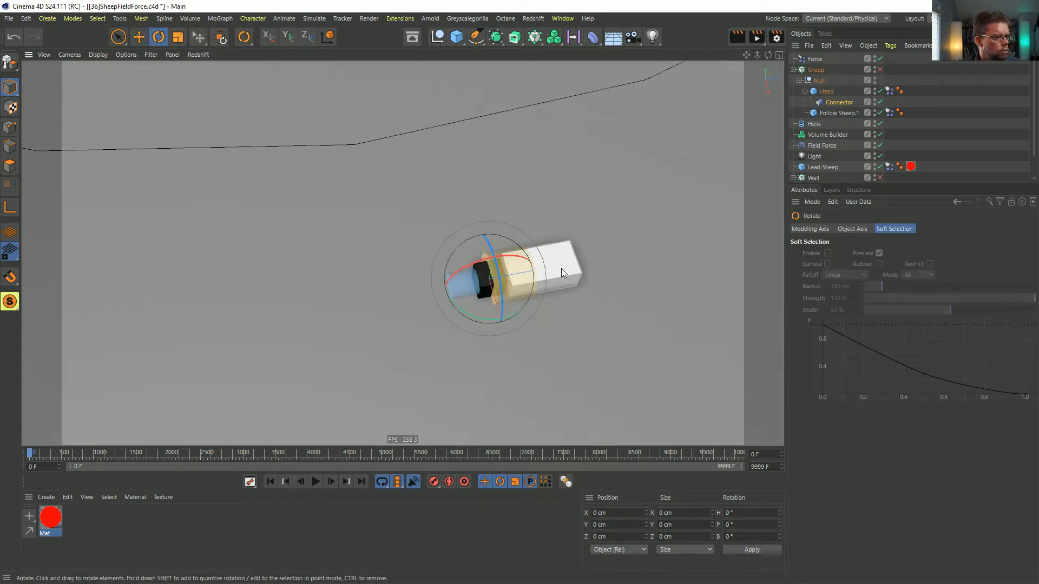
pyautogui.moveTo(509, 255); pyautogui.dragTo(455, 287)
pyautogui.press('e')
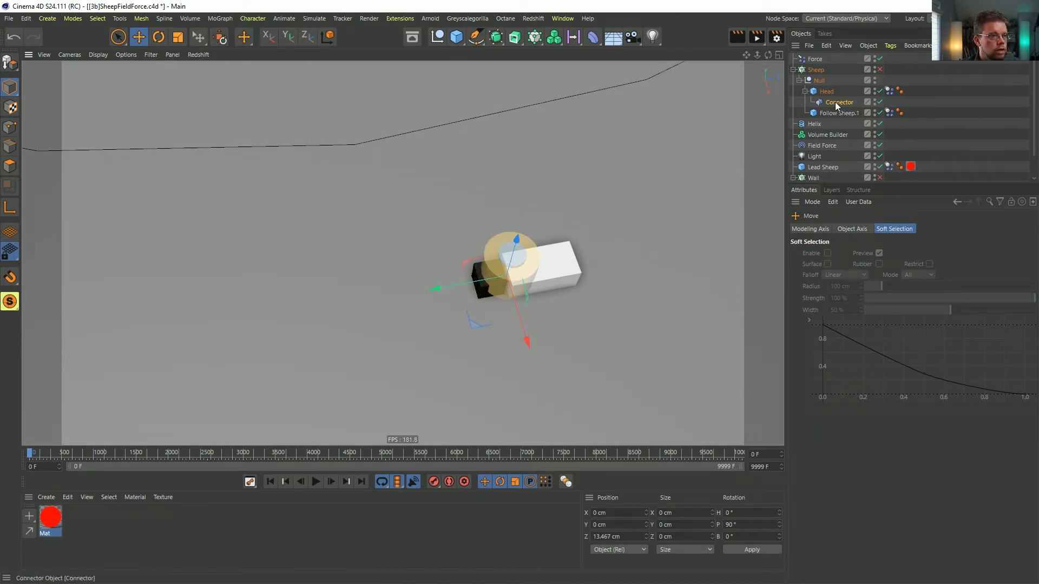
# Step: Make the Connector a child of the Follow Sheep.1 cube and rename that cube as Body
pyautogui.moveTo(835, 102); pyautogui.dragTo(837, 111)
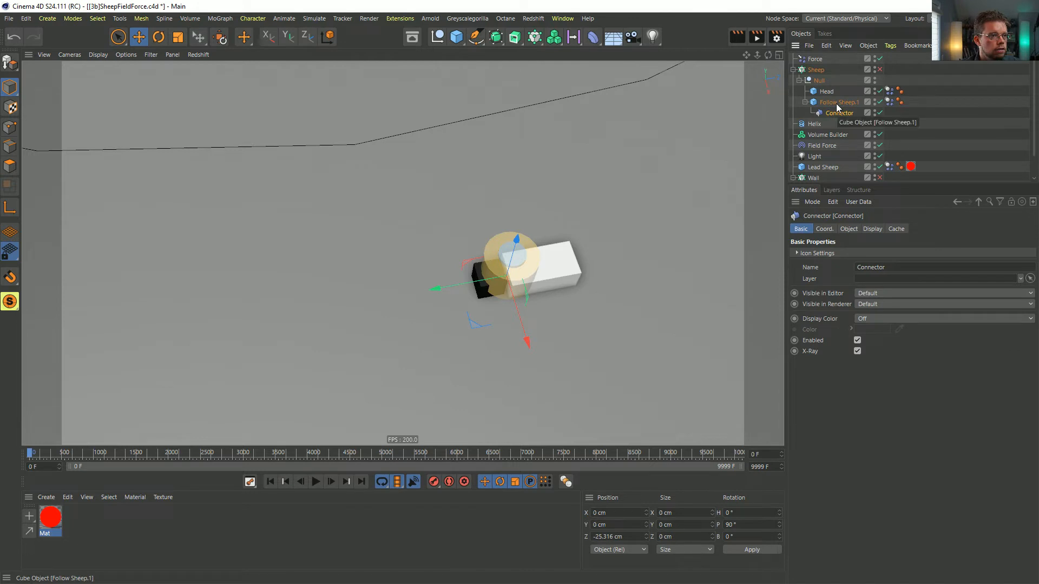
pyautogui.doubleClick(836, 102)
pyautogui.write('E')
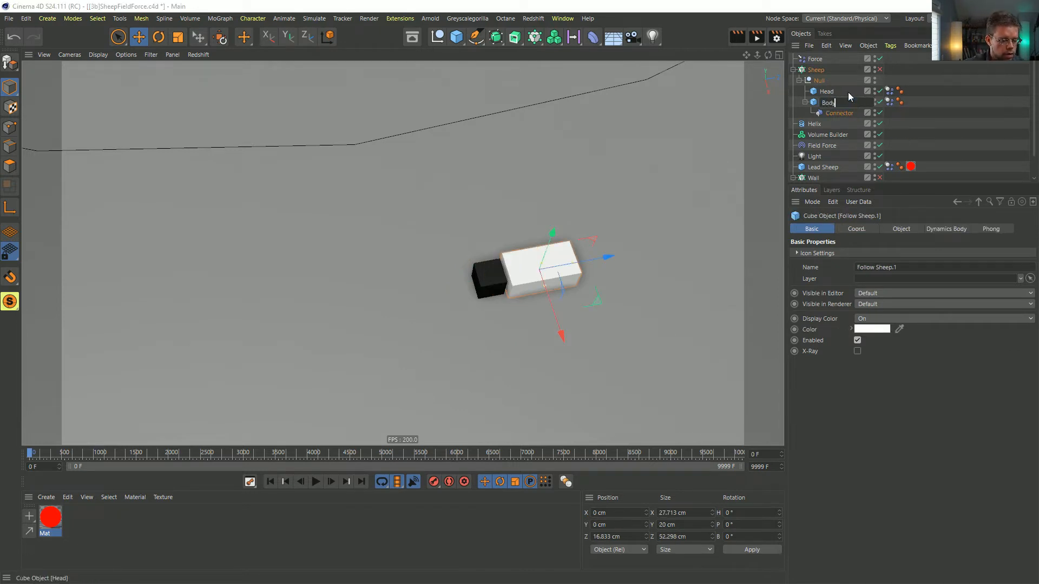
pyautogui.write('ody')
pyautogui.press('Return')
# Step: Place Body above Head in the null and assign Body as the Connector's Object A and Head as Object B
pyautogui.click(839, 113)
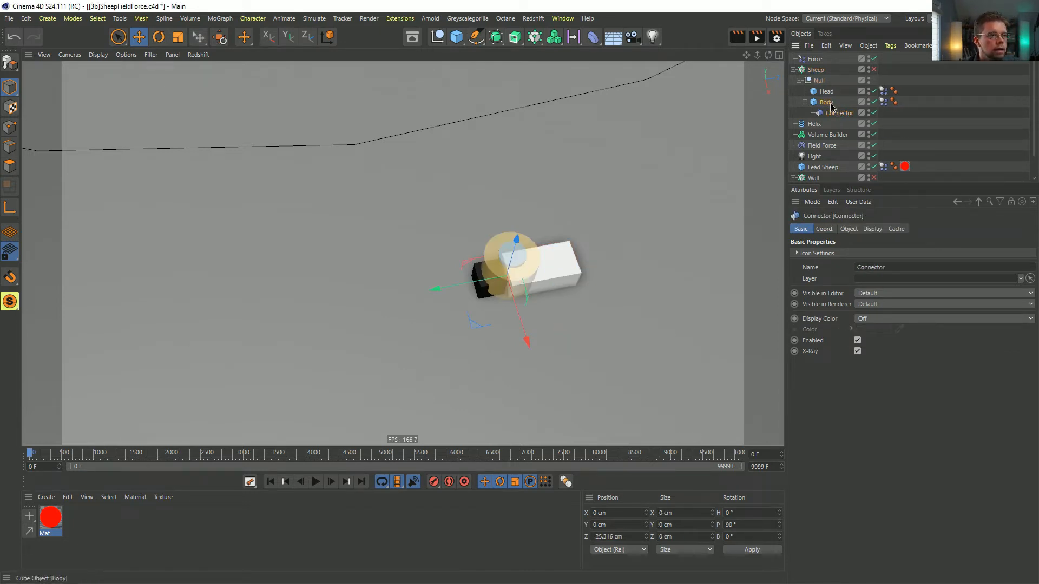
pyautogui.click(830, 103)
pyautogui.moveTo(830, 102); pyautogui.dragTo(832, 82)
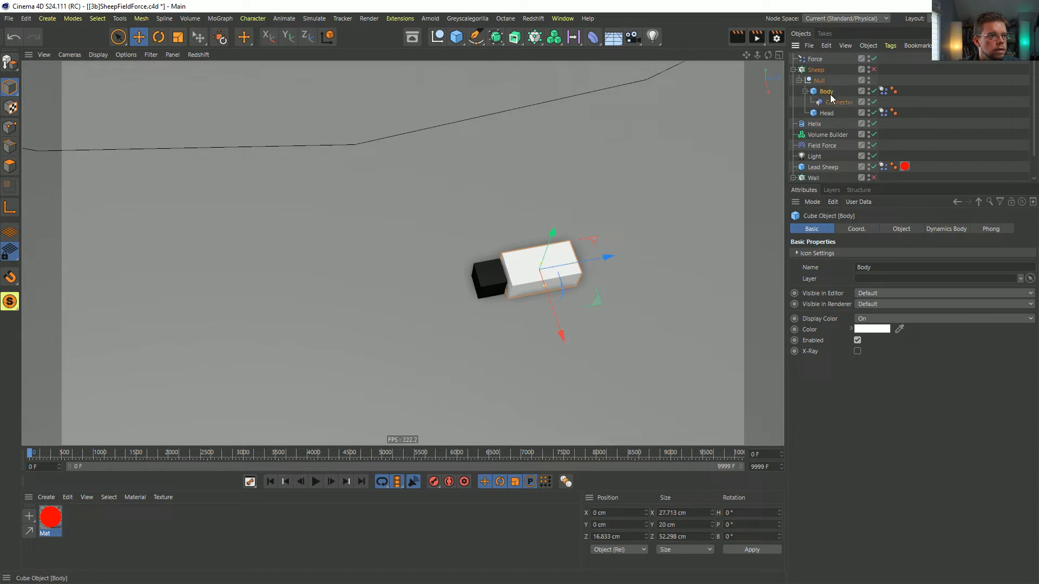
pyautogui.click(840, 102)
pyautogui.click(850, 229)
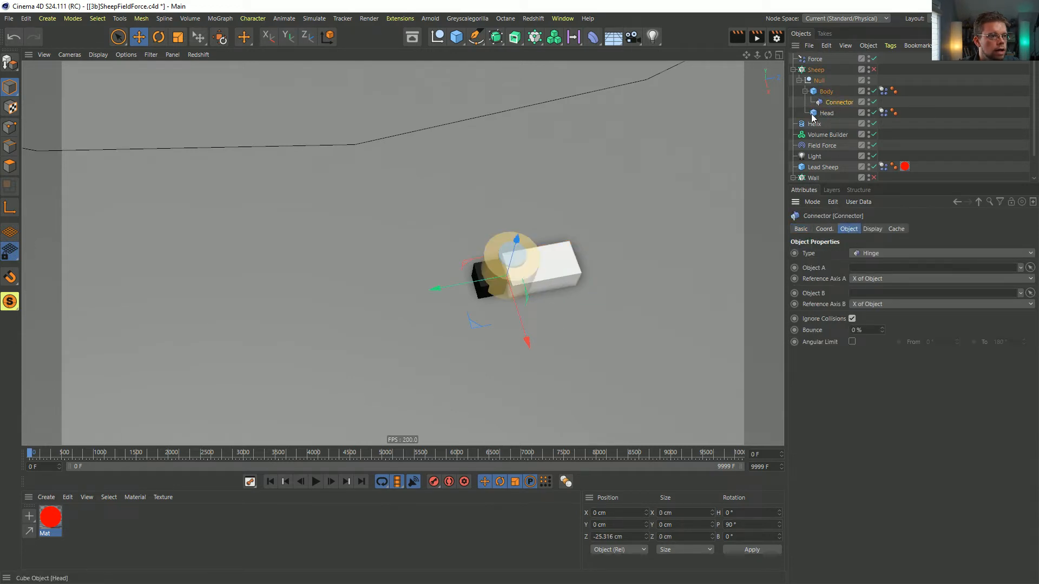
pyautogui.moveTo(871, 275); pyautogui.dragTo(868, 304)
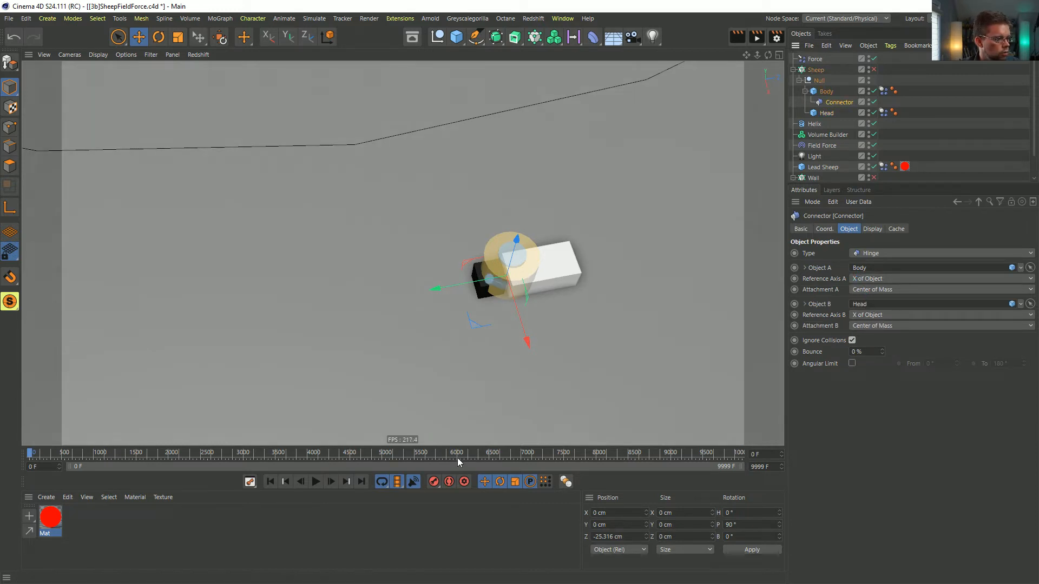
# Step: Test the connected sheep with a short playback and set the Force Mode of Body's dynamics tag to Include
pyautogui.click(316, 481)
pyautogui.click(270, 481)
pyautogui.click(837, 92)
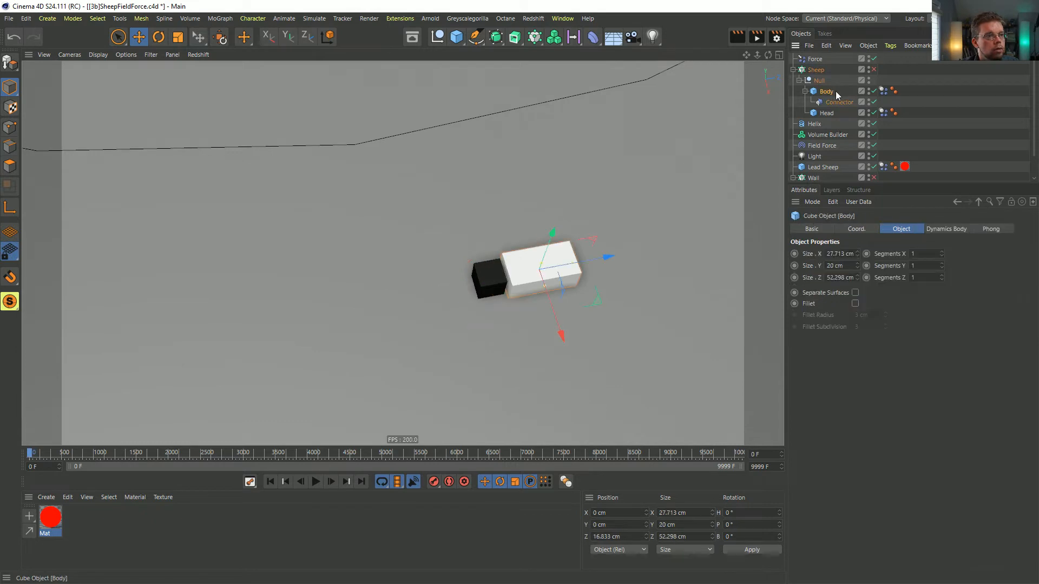
pyautogui.click(883, 91)
pyautogui.click(873, 308)
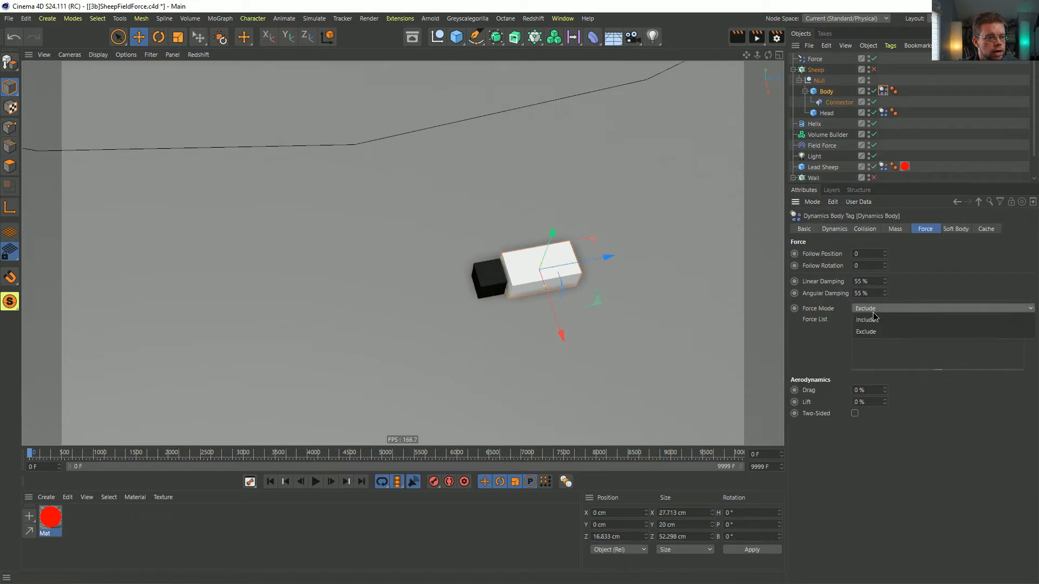
pyautogui.click(874, 322)
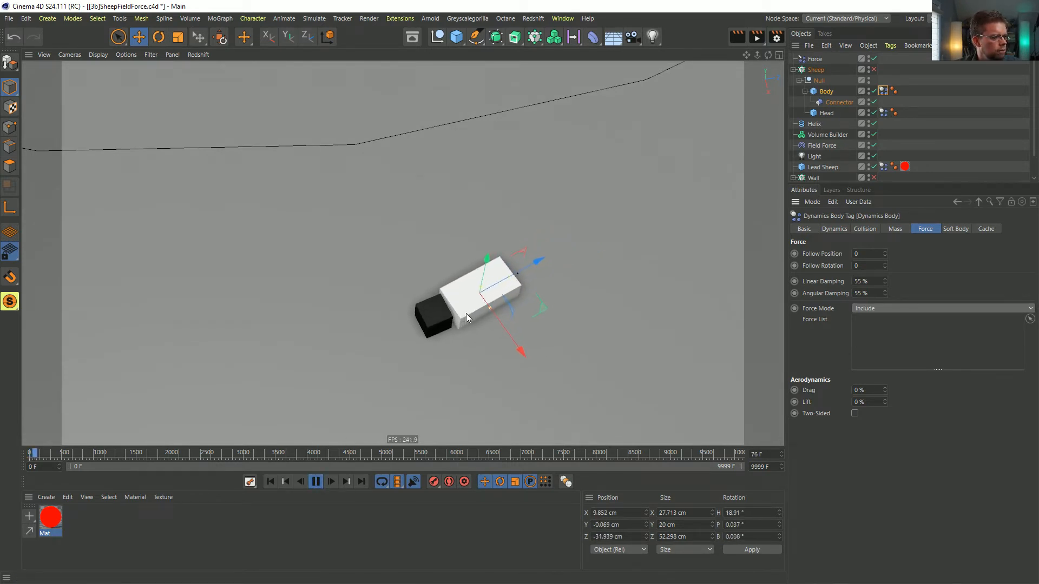
# Step: Watch how the connected sheep moves along the spiral and return the animation to its start
pyautogui.scroll(-5, 401, 346)
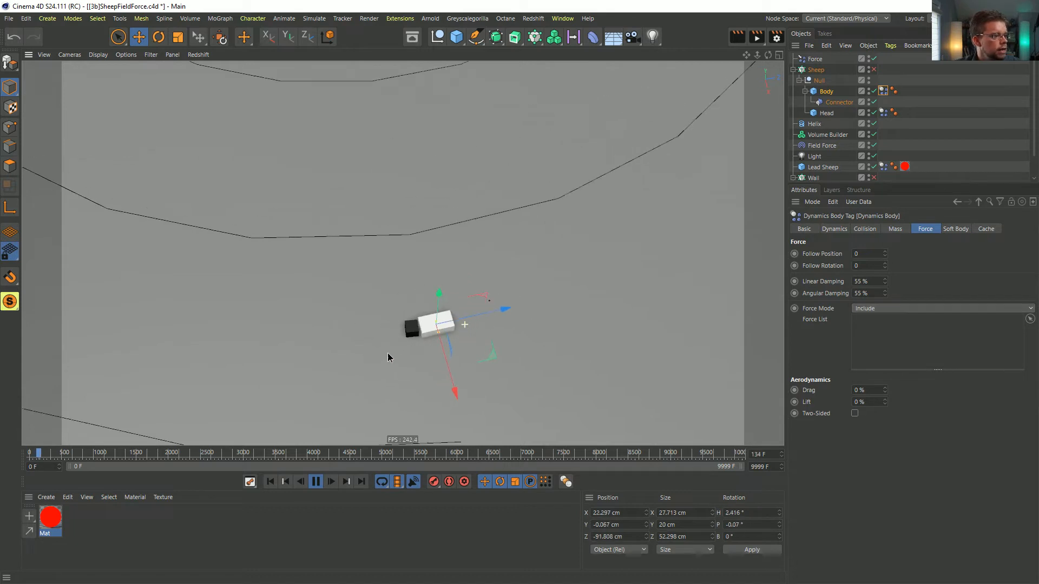
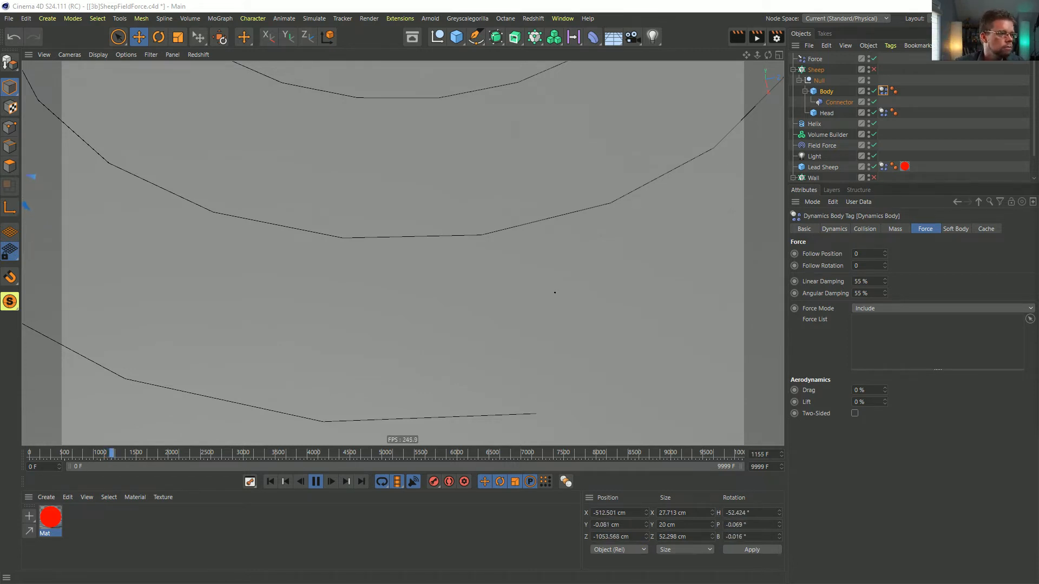
pyautogui.click(316, 483)
pyautogui.click(271, 481)
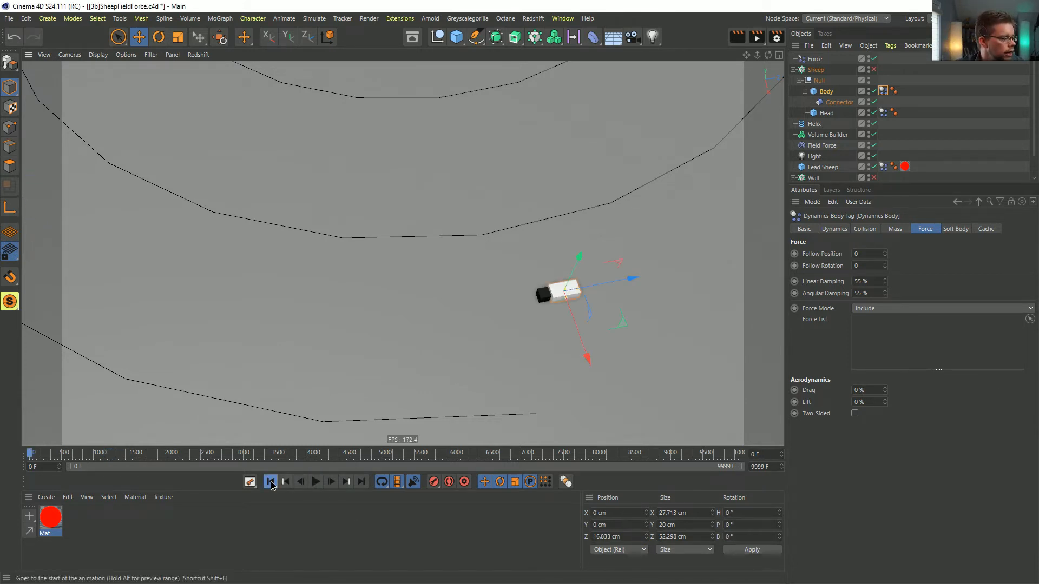
# Step: Rename the null holding Body and Head as Sheep and enable the Sheep cloner
pyautogui.doubleClick(819, 80)
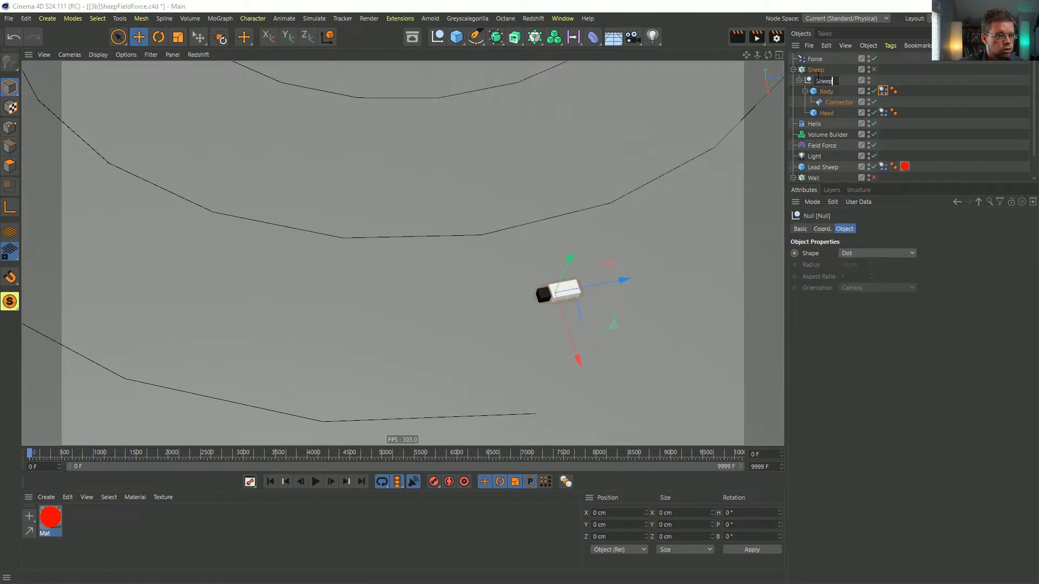
pyautogui.press('Return')
pyautogui.click(874, 69)
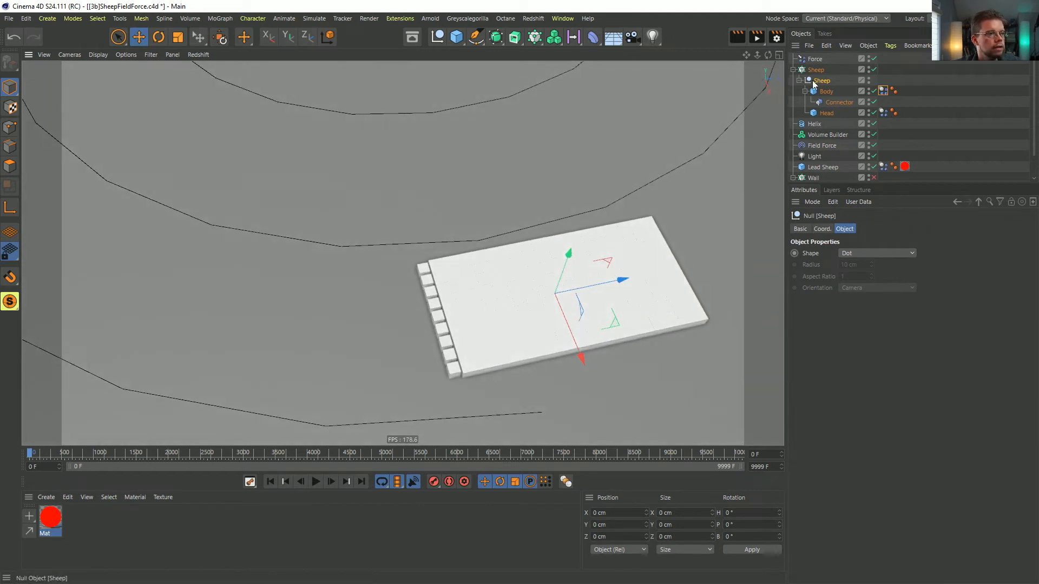
# Step: Move the red Mat material tag from Lead Sheep to the Head cube
pyautogui.click(582, 302)
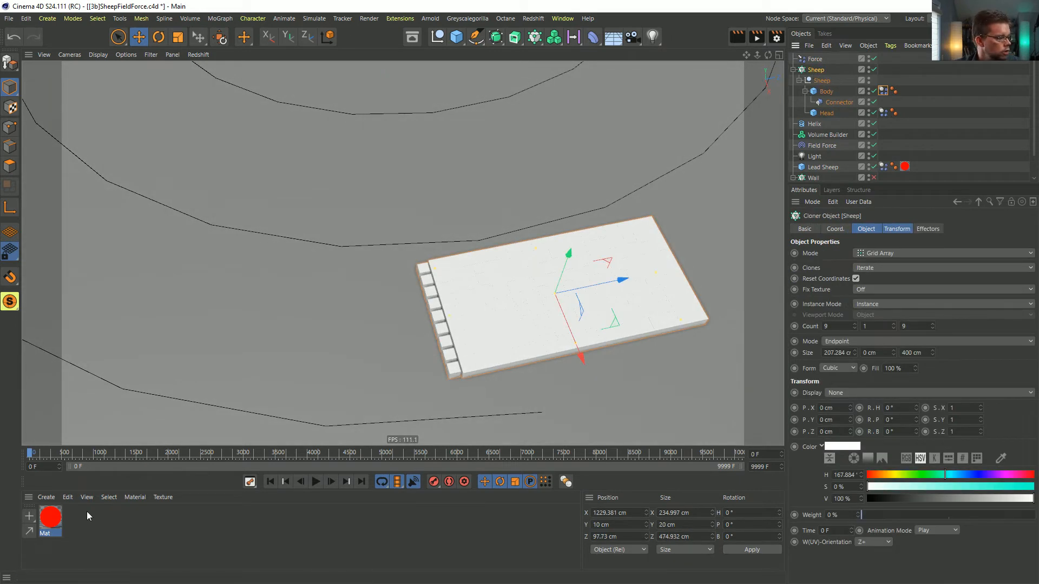
pyautogui.click(48, 495)
pyautogui.moveTo(77, 368)
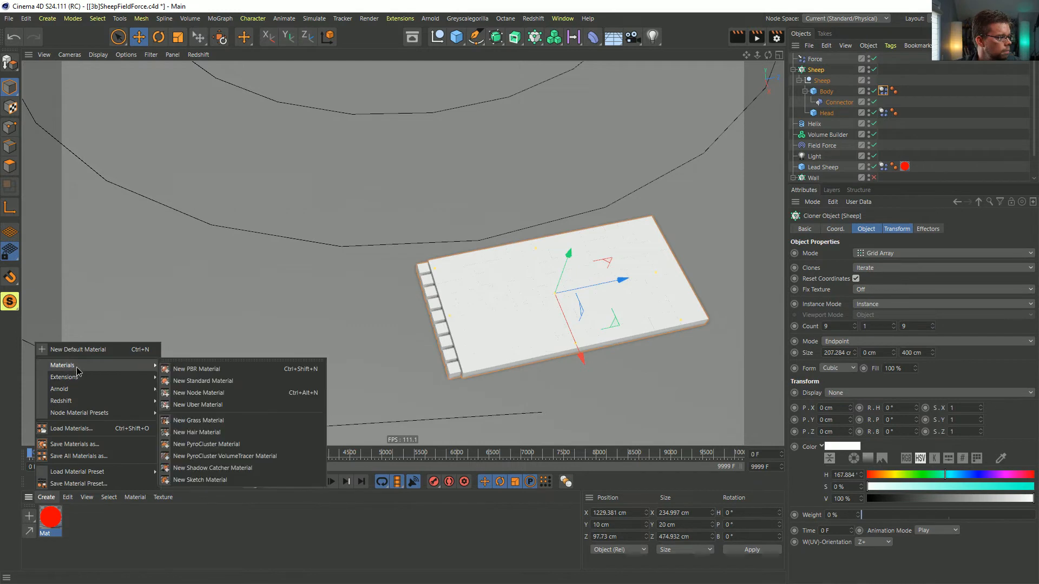
pyautogui.click(91, 530)
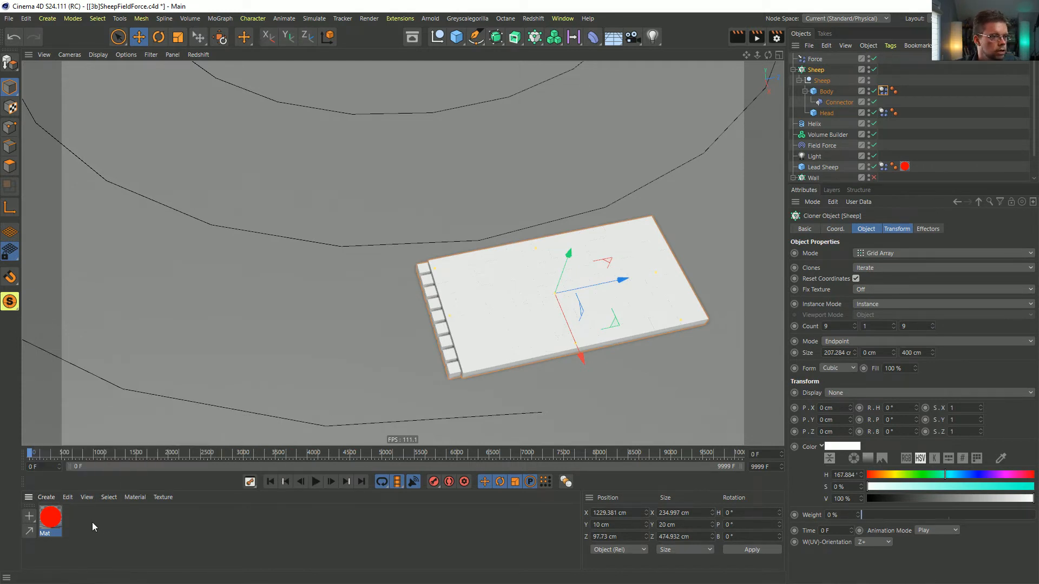
pyautogui.moveTo(922, 113); pyautogui.dragTo(922, 113)
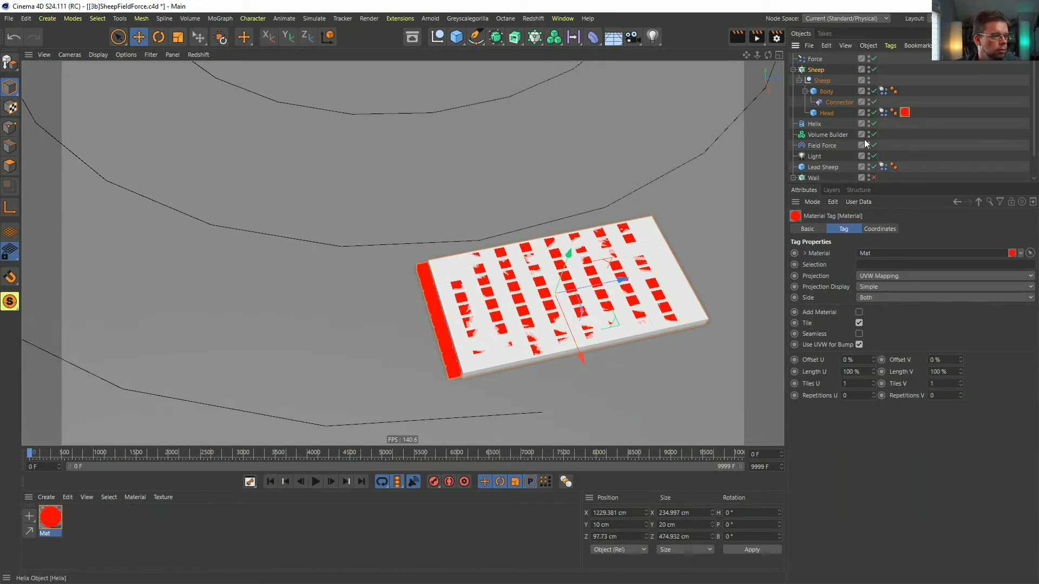
# Step: Turn off the Luminance channel of the Mat material and set its color value to 0% for black
pyautogui.doubleClick(50, 517)
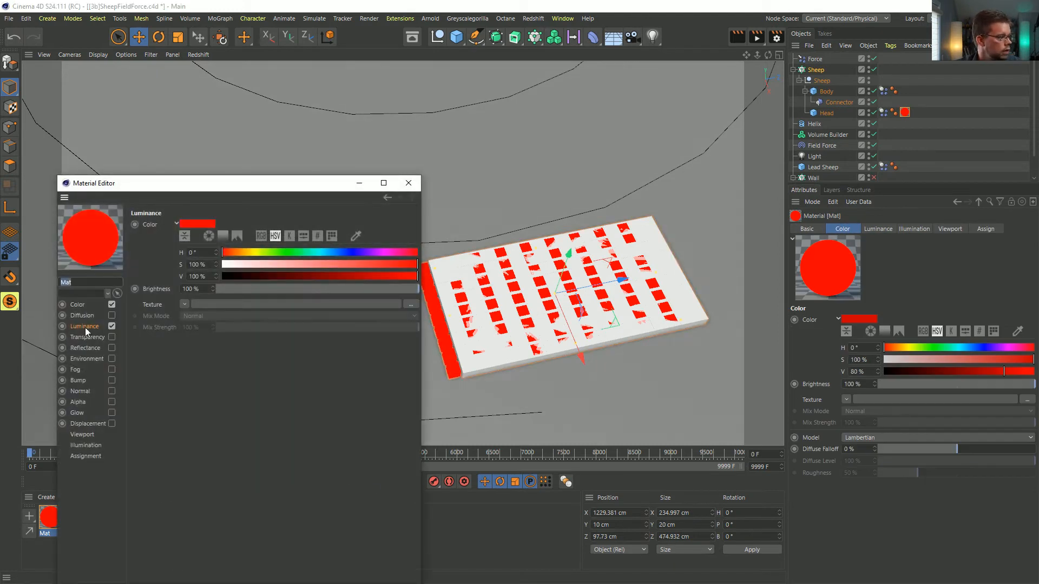
pyautogui.click(111, 326)
pyautogui.click(100, 305)
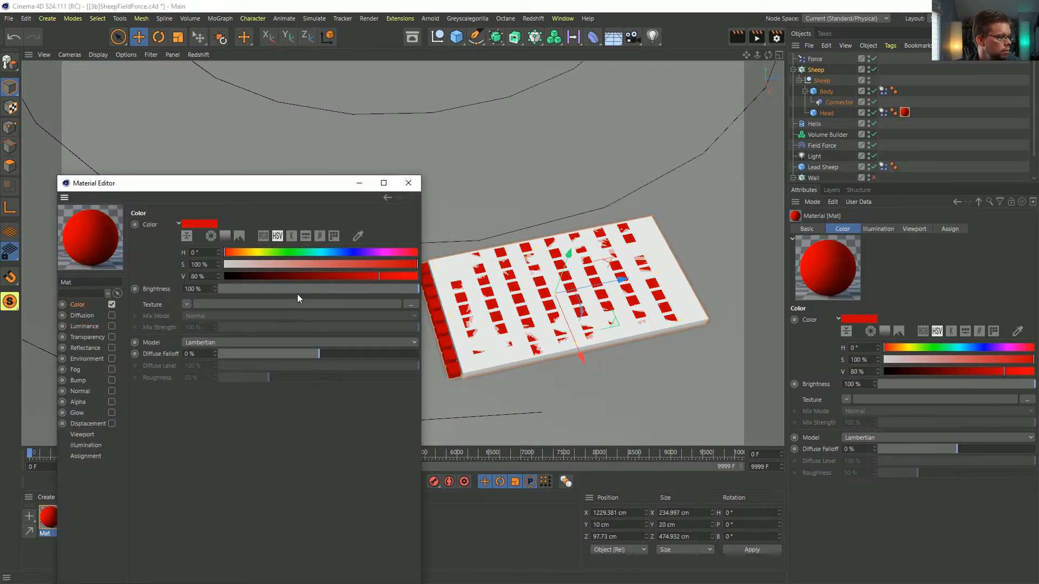
pyautogui.moveTo(297, 276); pyautogui.dragTo(226, 277)
pyautogui.click(409, 183)
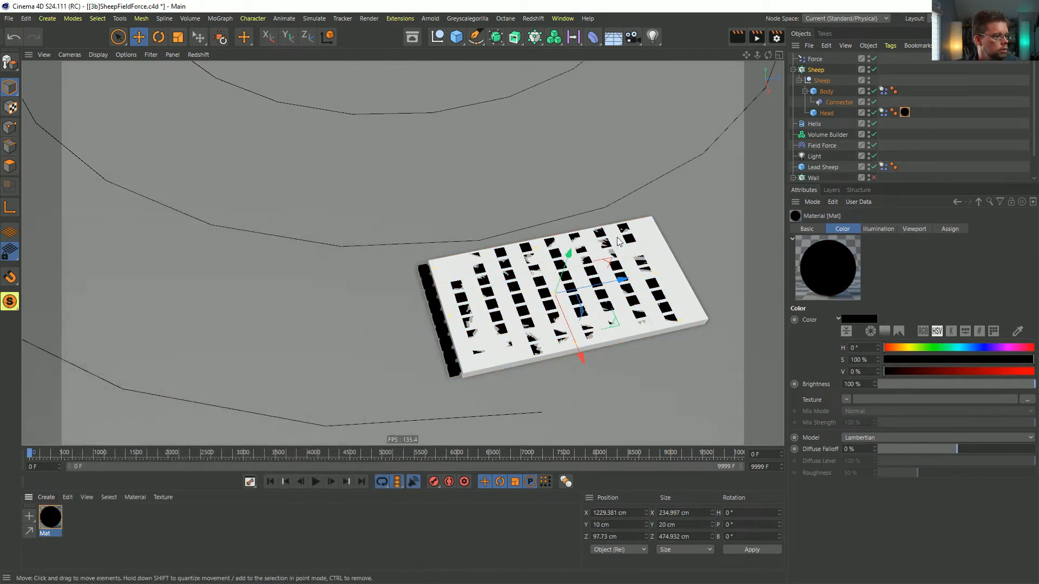
# Step: Enlarge the Sheep cloner's grid until the flock spans about 262 cm in X and 802 cm in Z
pyautogui.click(816, 69)
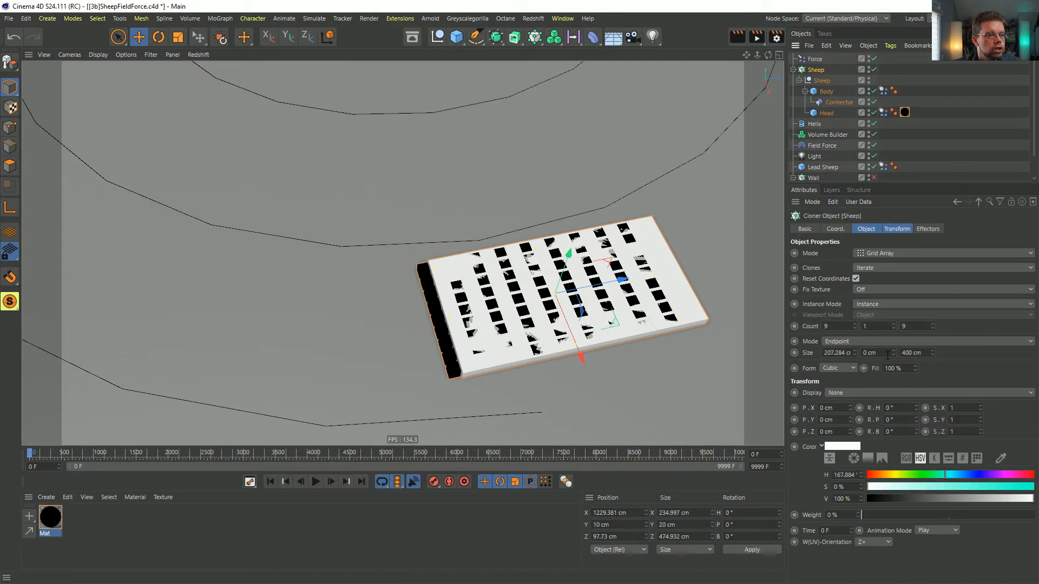
pyautogui.moveTo(855, 352); pyautogui.dragTo(756, 274)
pyautogui.moveTo(578, 327)
pyautogui.keyDown('alt'); pyautogui.mouseDown()
pyautogui.moveTo(601, 327)
pyautogui.moveTo(578, 327)
pyautogui.mouseUp(); pyautogui.keyUp('alt')
pyautogui.moveTo(578, 327)
pyautogui.keyDown('alt'); pyautogui.mouseDown(button='right')
pyautogui.moveTo(552, 327)
pyautogui.moveTo(561, 328)
pyautogui.mouseUp(button='right'); pyautogui.keyUp('alt')
# Step: Rotate the Sheep cloner to a heading of about -10.3° and move it to about X 1219 cm, Z -132 cm
pyautogui.press('r')
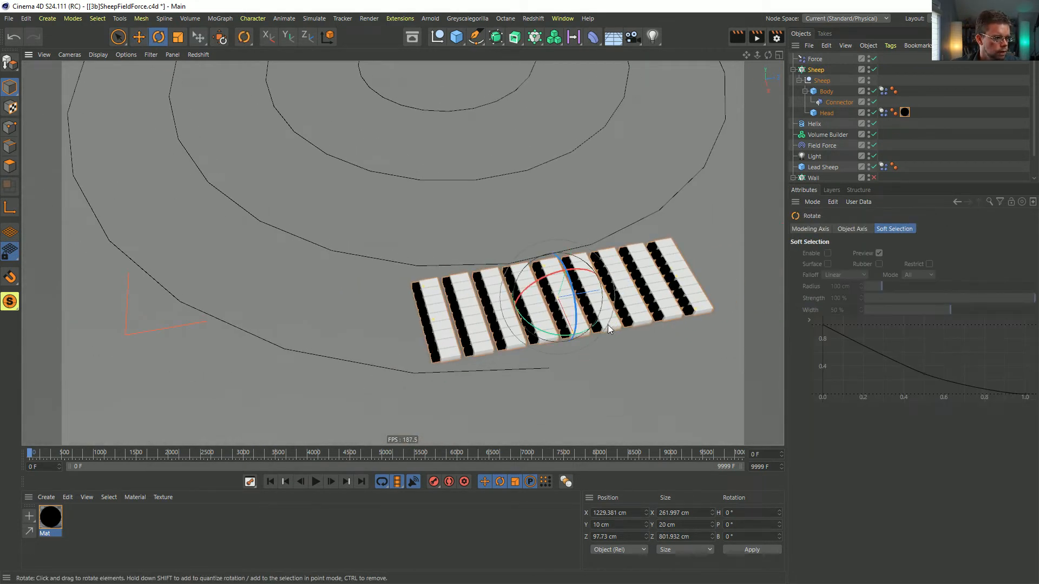
pyautogui.moveTo(590, 329); pyautogui.dragTo(531, 345)
pyautogui.press('e')
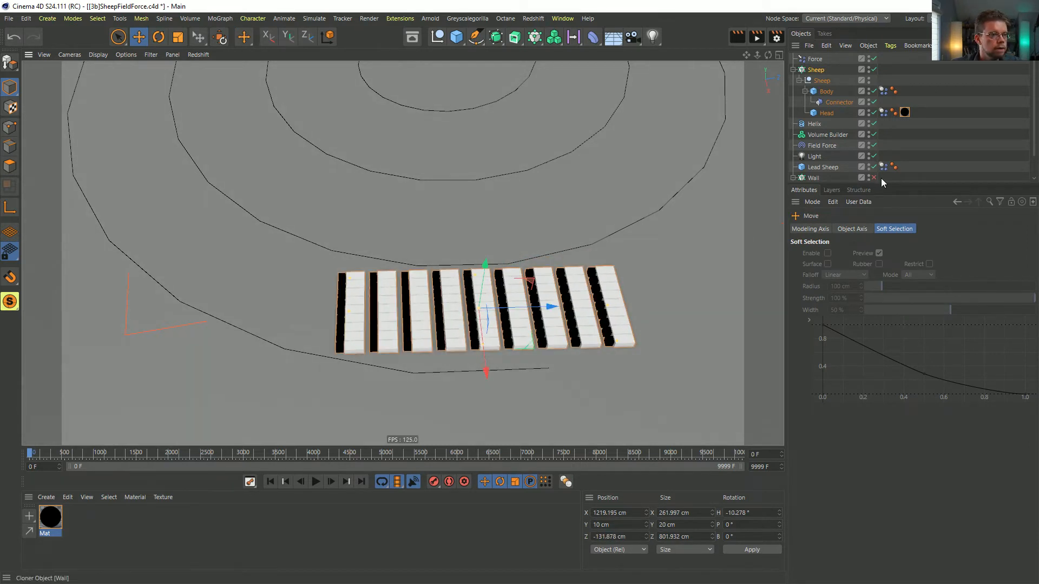
# Step: Enable the Wall cloner, frame the whole spiral and play the flock simulation
pyautogui.click(873, 178)
pyautogui.keyDown('alt'); pyautogui.moveTo(601, 272); pyautogui.dragTo(536, 390); pyautogui.keyUp('alt')
pyautogui.click(317, 483)
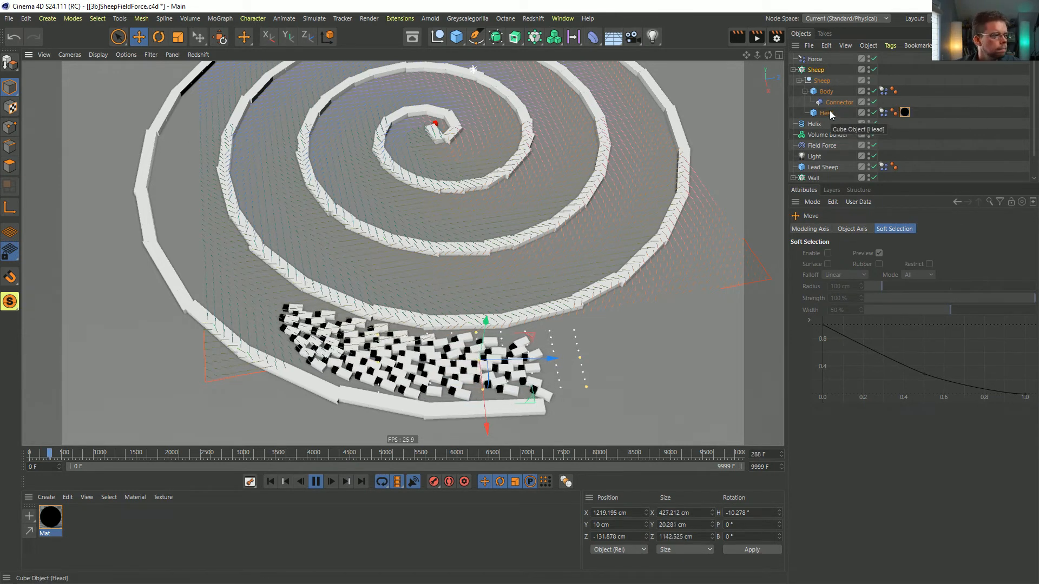
# Step: Set the Force object's inner distance to 30 cm, outer distance to 60 cm and strength to -500 cm
pyautogui.click(813, 59)
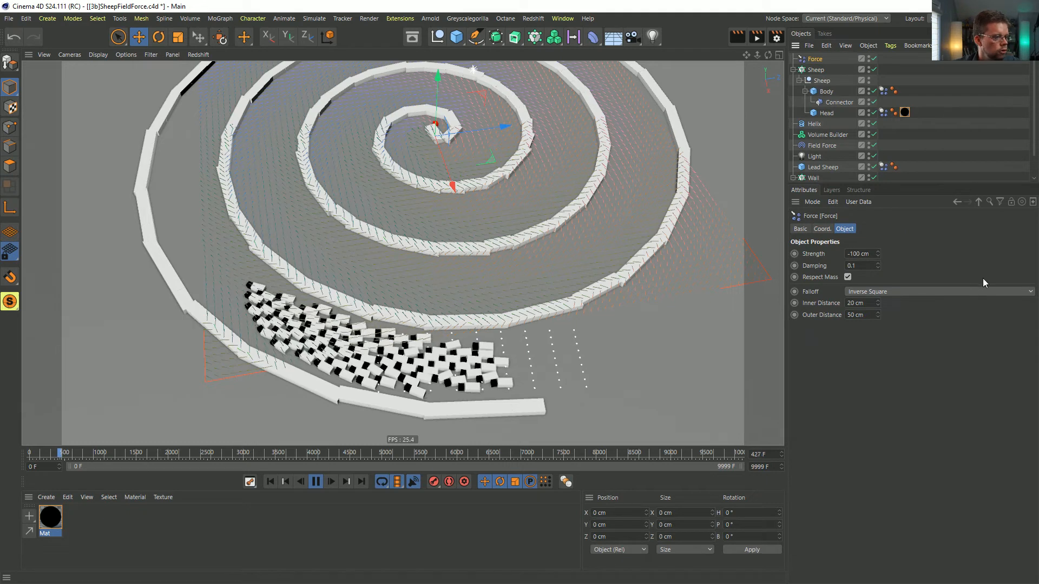
pyautogui.click(858, 303)
pyautogui.write('30')
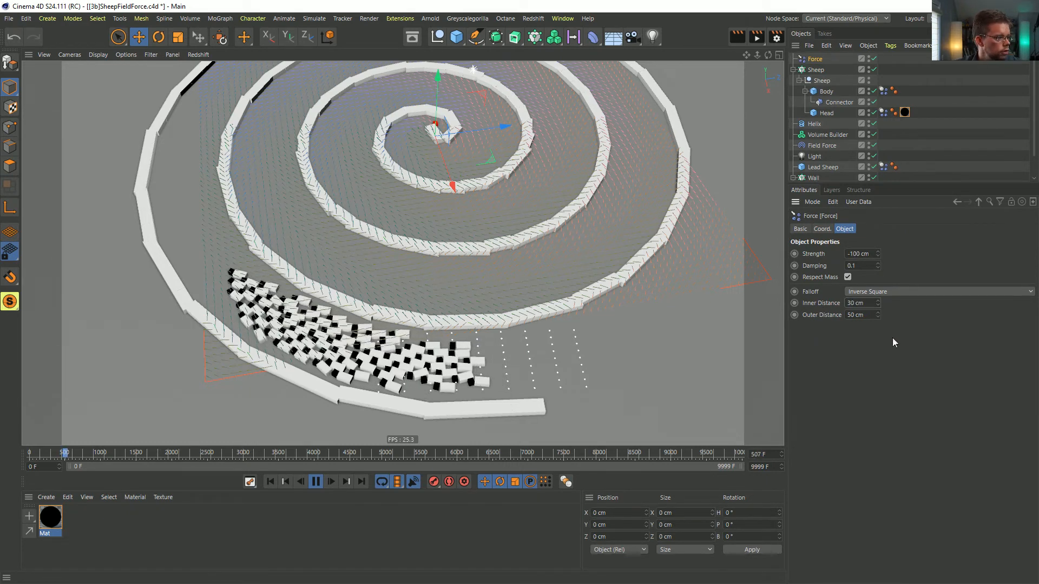
pyautogui.press('Tab')
pyautogui.write('60')
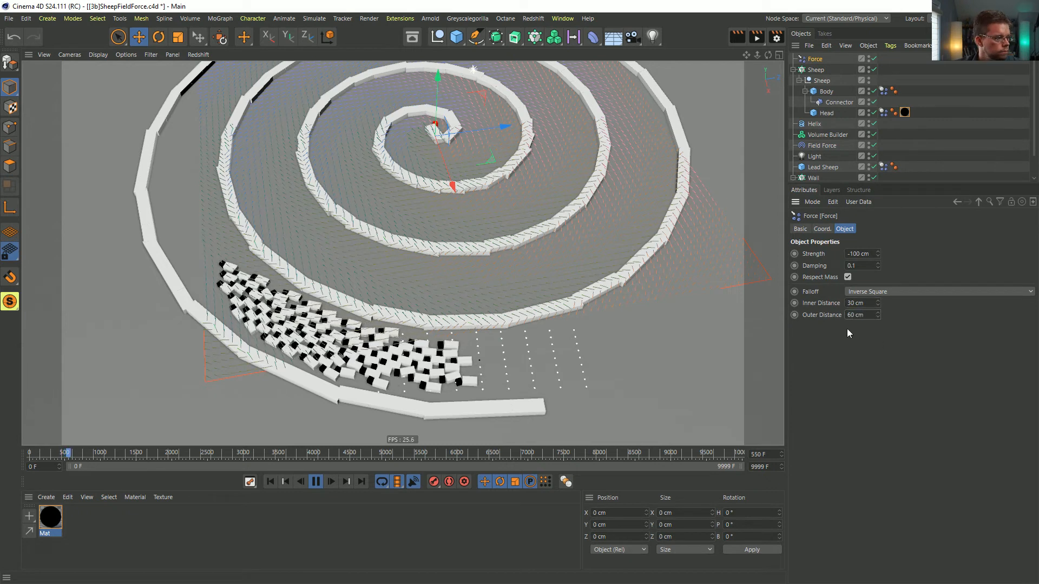
pyautogui.press('Return')
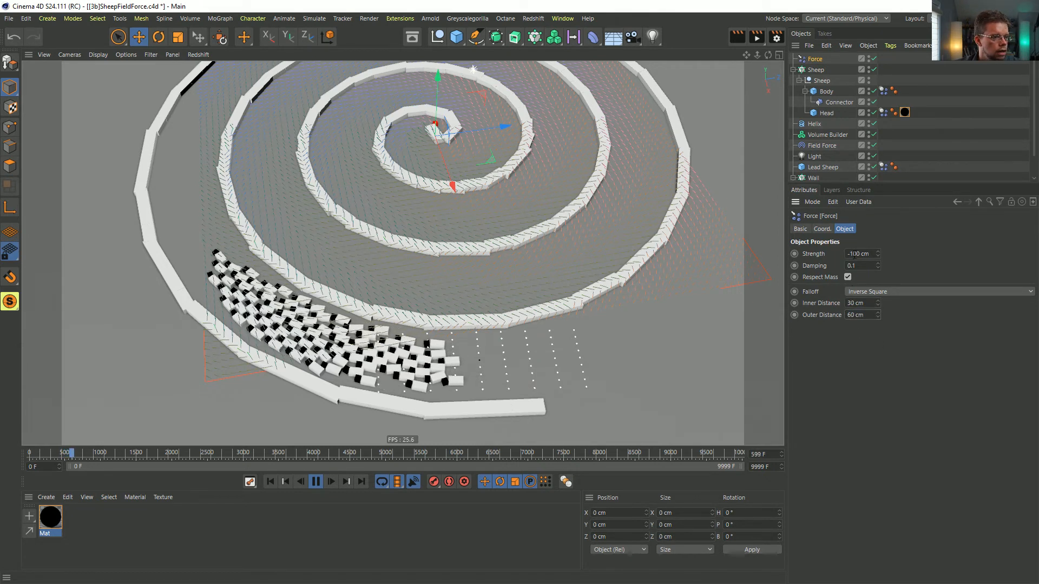
pyautogui.write('-200')
pyautogui.press('Return')
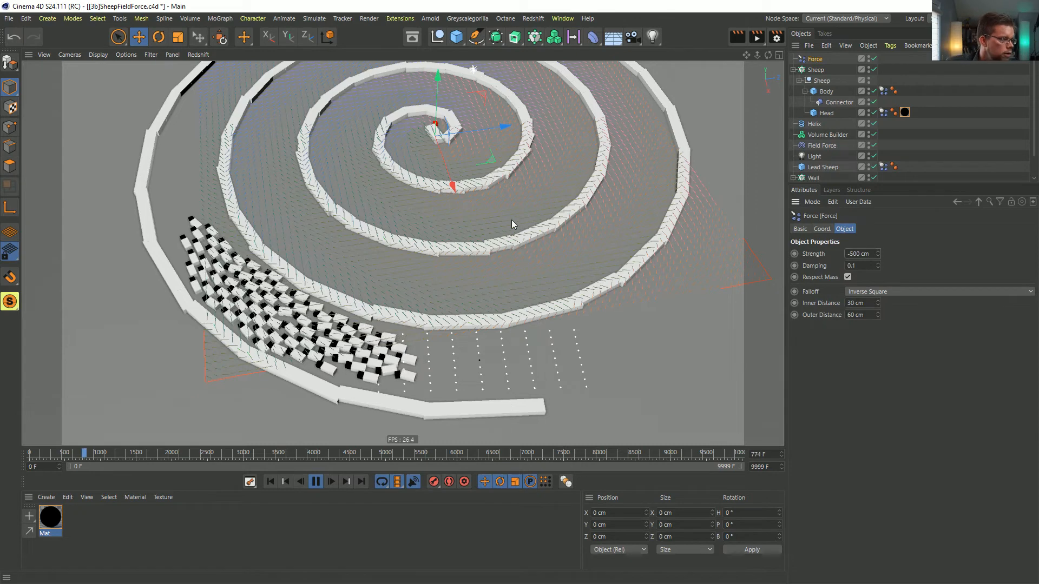
# Step: Set the radius of the upper Helix spline layer in the Field Force to 140 cm
pyautogui.click(820, 146)
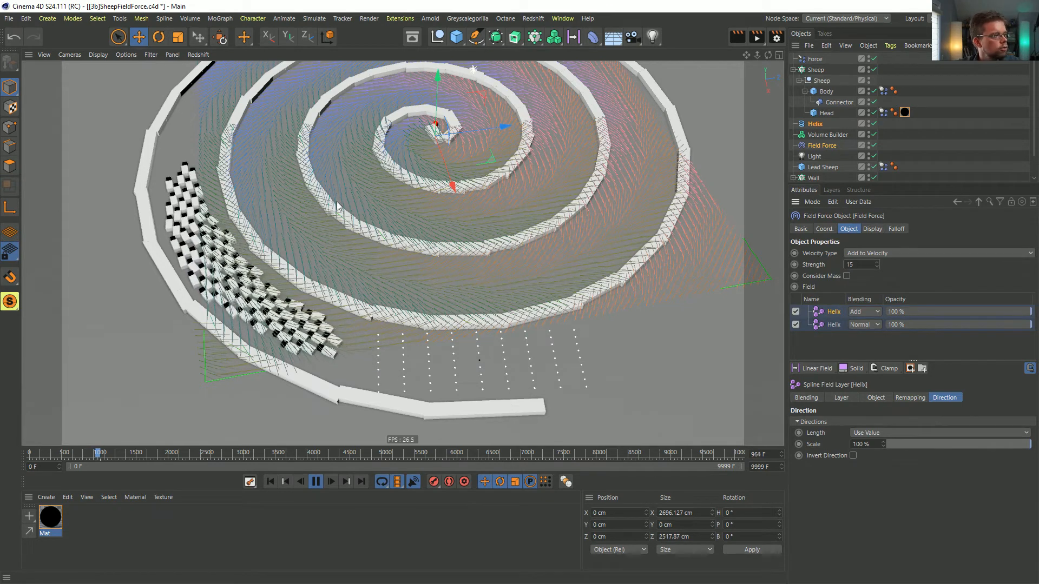
pyautogui.keyDown('alt'); pyautogui.moveTo(221, 141); pyautogui.dragTo(221, 292, button='middle'); pyautogui.keyUp('alt')
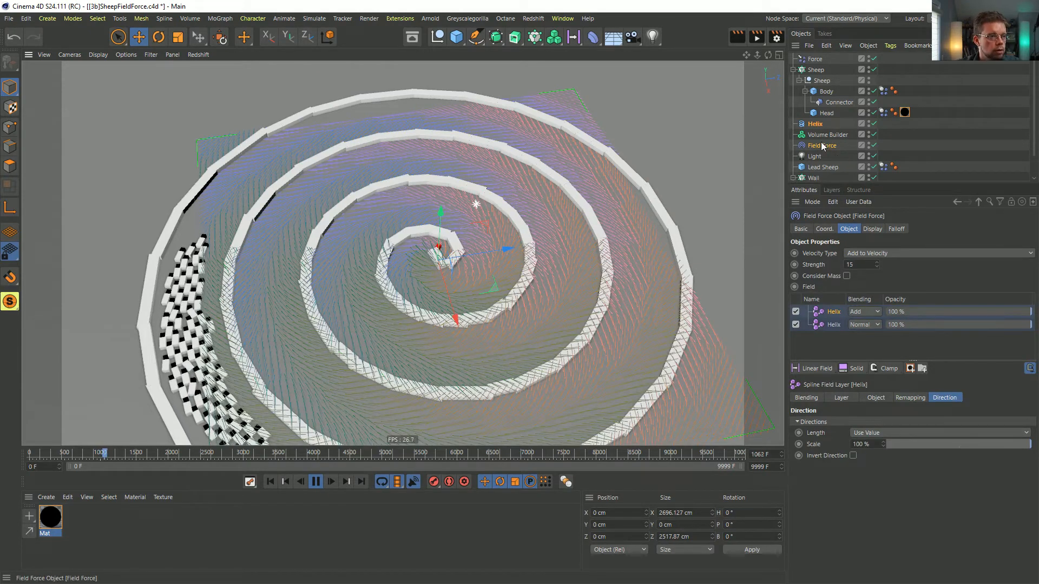
pyautogui.click(877, 398)
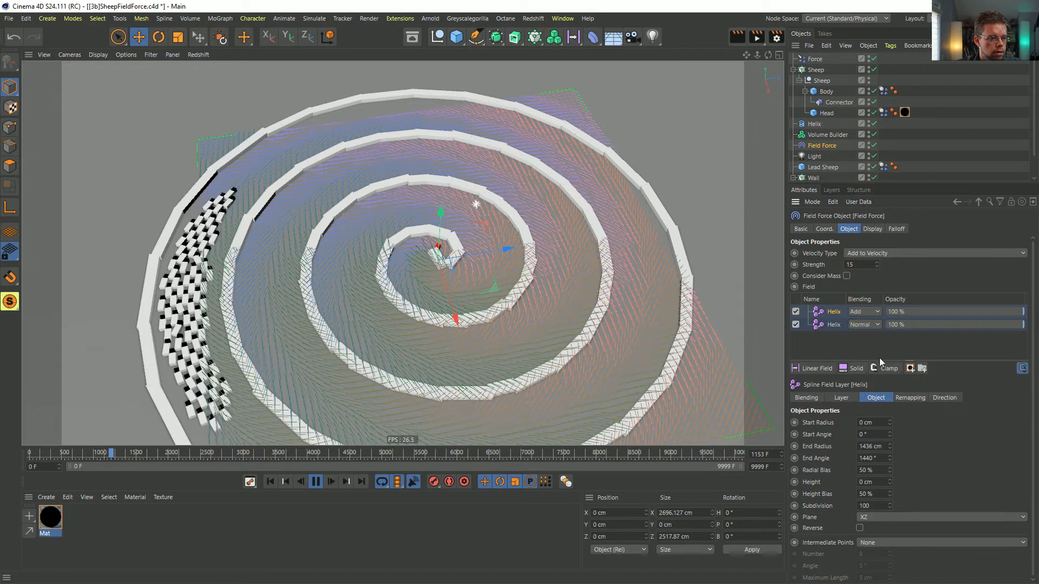
pyautogui.click(841, 398)
pyautogui.moveTo(874, 455); pyautogui.dragTo(816, 456)
pyautogui.write('1')
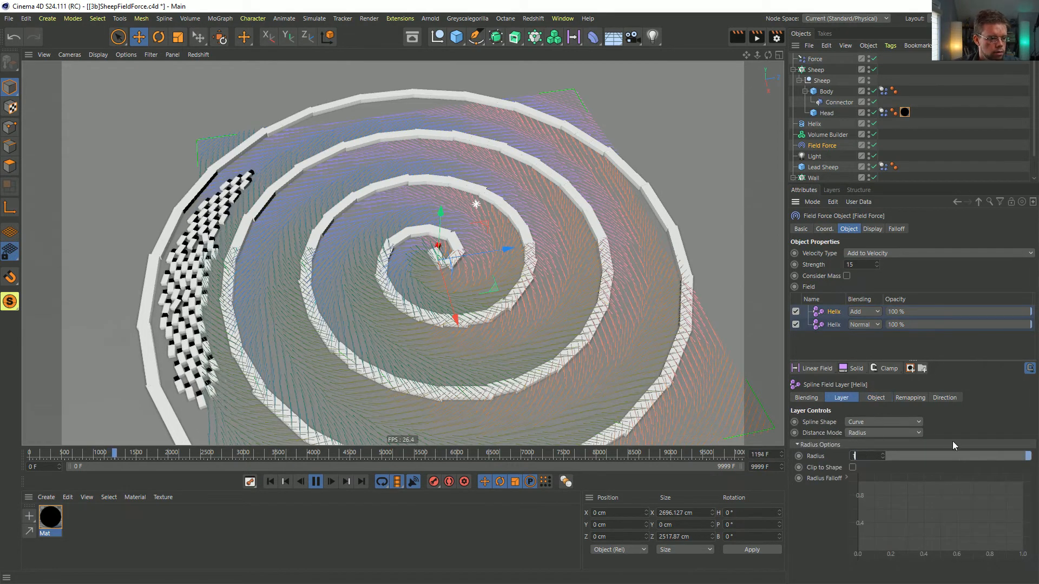
pyautogui.write('40')
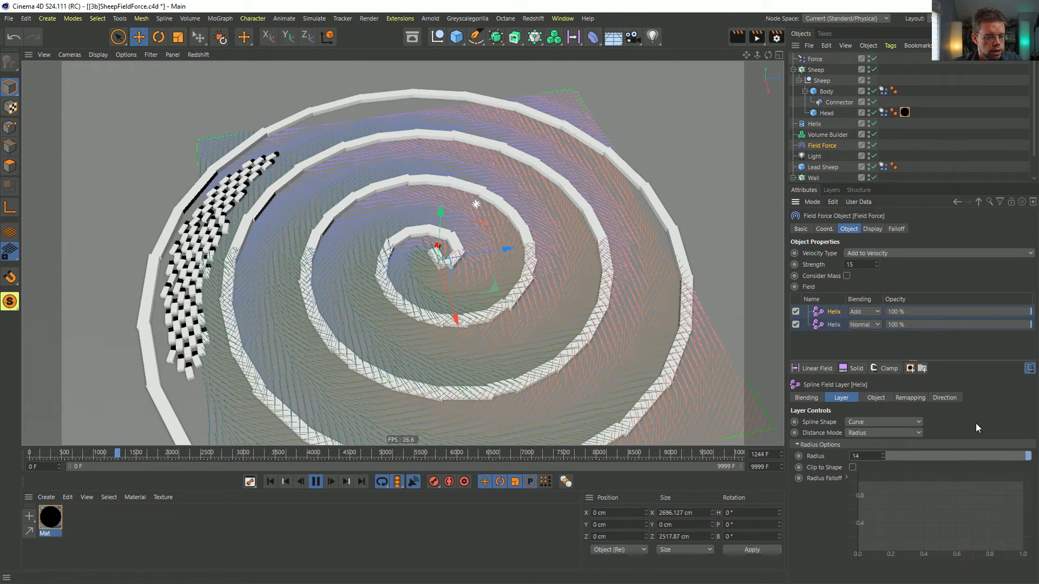
pyautogui.press('Return')
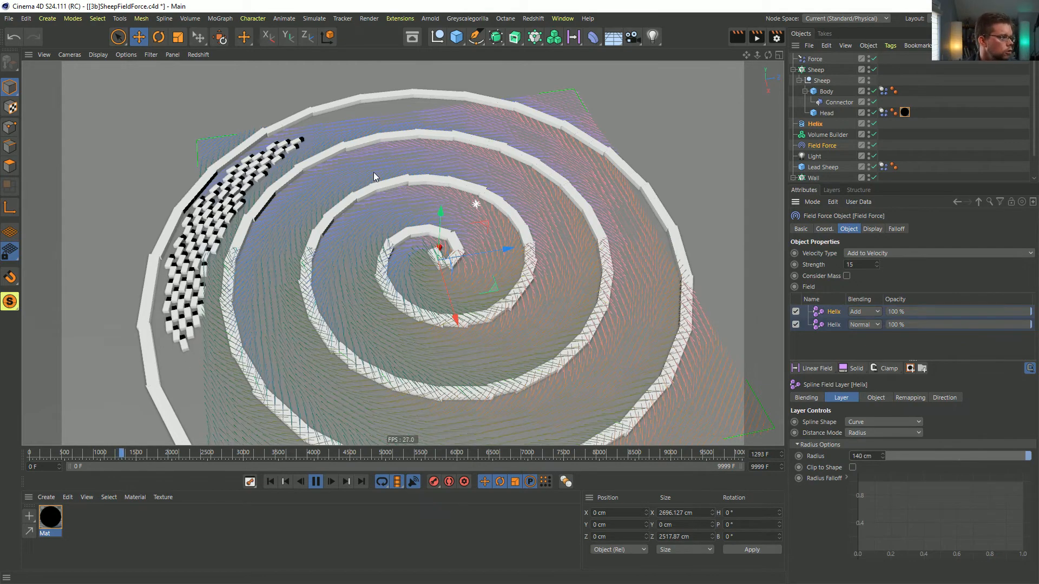
# Step: Set the Force object's strength to -1500 cm, outer distance to 80 cm and inner distance to 50 cm
pyautogui.keyDown('alt'); pyautogui.moveTo(339, 196); pyautogui.dragTo(247, 259); pyautogui.keyUp('alt')
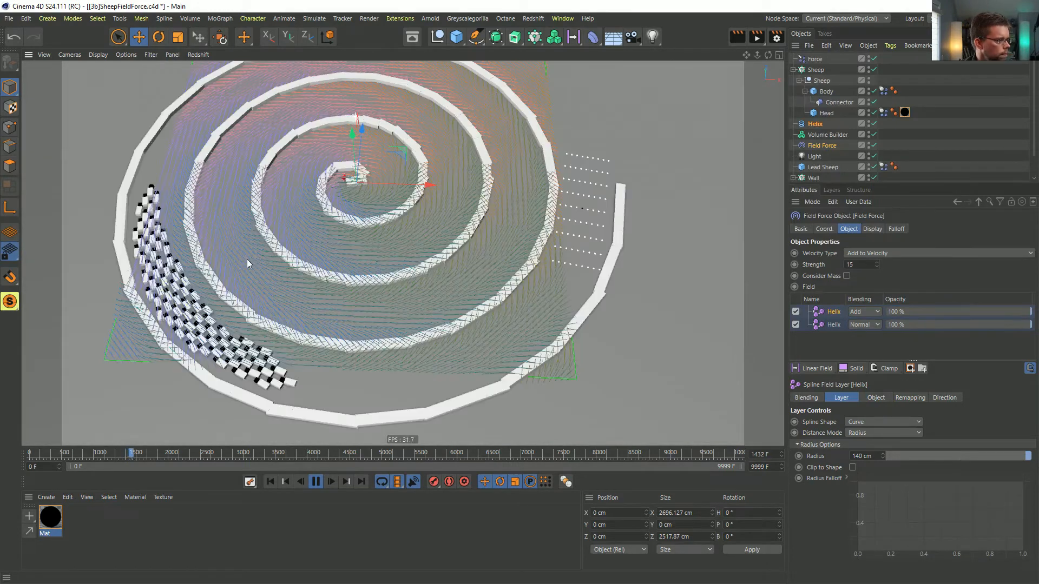
pyautogui.click(815, 59)
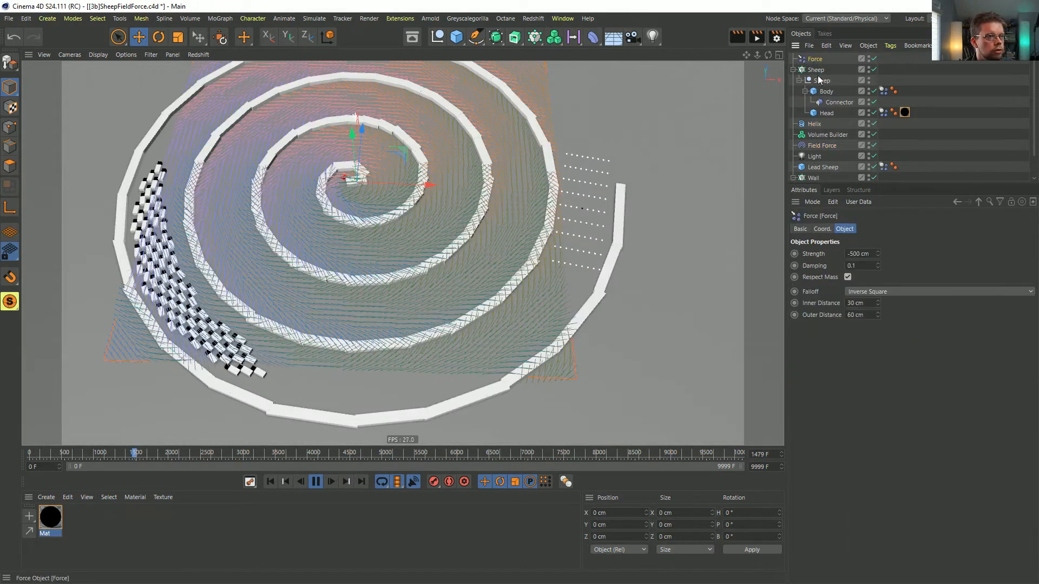
pyautogui.click(850, 253)
pyautogui.write('1')
pyautogui.press('Return')
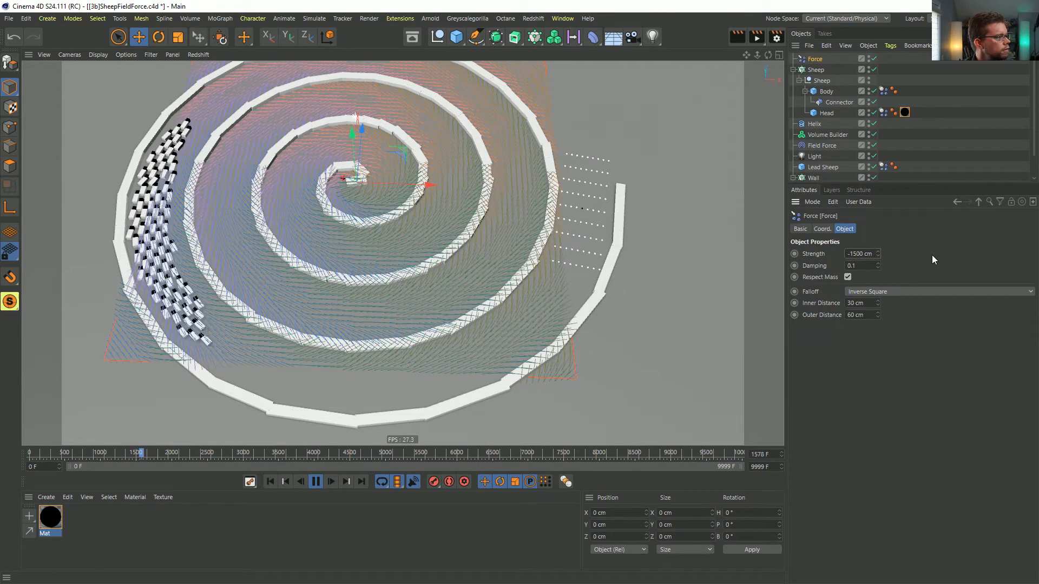
pyautogui.click(849, 315)
pyautogui.write('8')
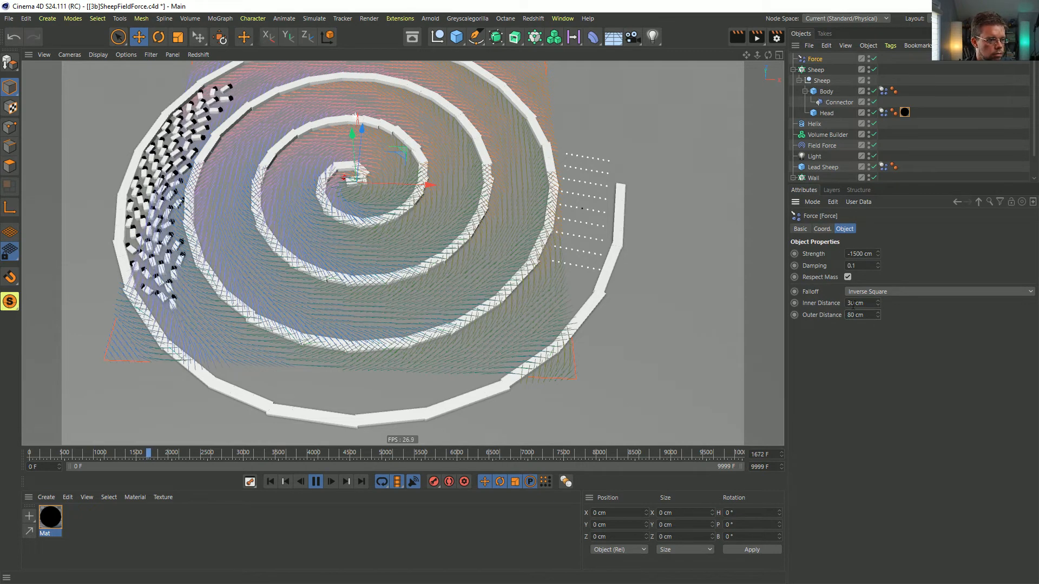
pyautogui.moveTo(851, 303); pyautogui.dragTo(841, 306)
pyautogui.write('5')
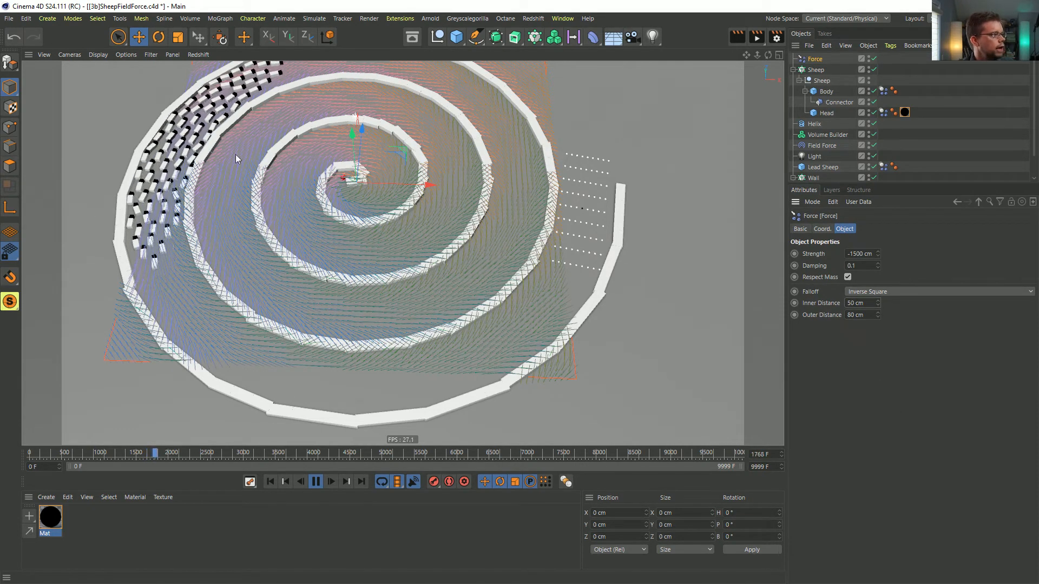
# Step: Watch the flock round the far side of the spiral, stop the simulation and return to frame 0
pyautogui.keyDown('alt'); pyautogui.moveTo(236, 184); pyautogui.dragTo(246, 331, button='middle'); pyautogui.keyUp('alt')
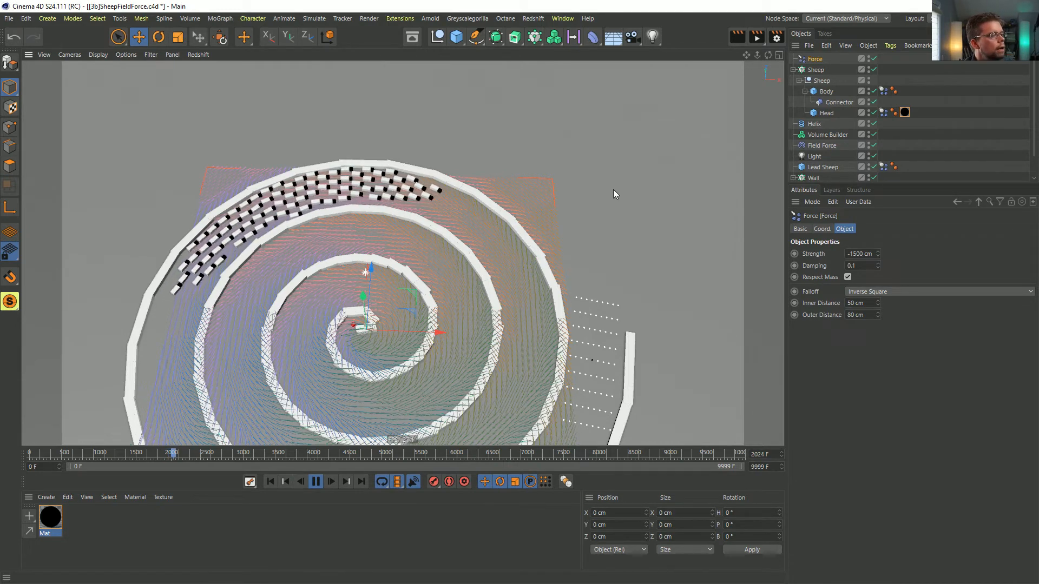
pyautogui.click(316, 482)
pyautogui.click(275, 483)
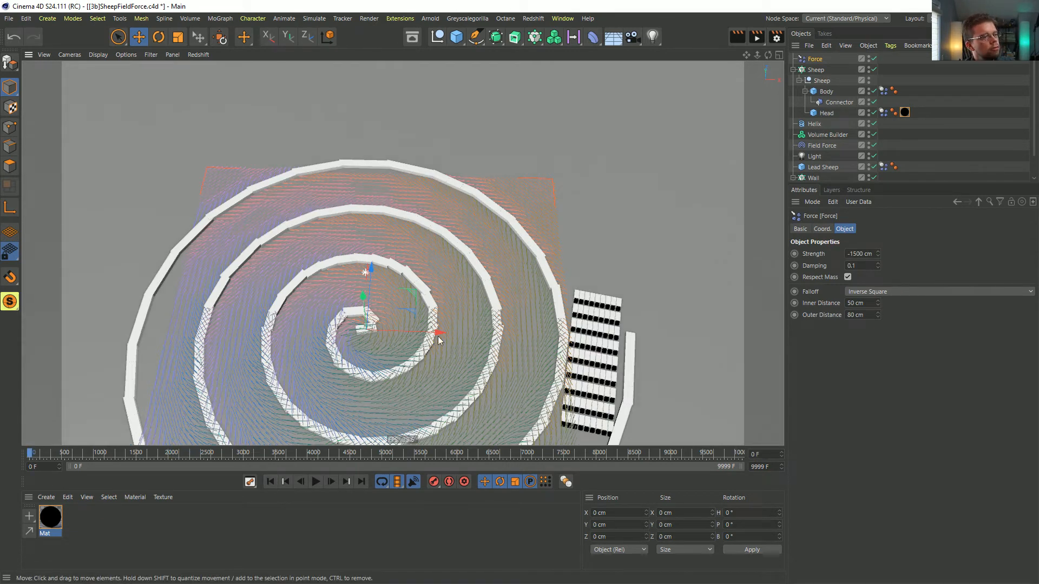
pyautogui.keyDown('alt'); pyautogui.moveTo(519, 346); pyautogui.dragTo(465, 385); pyautogui.keyUp('alt')
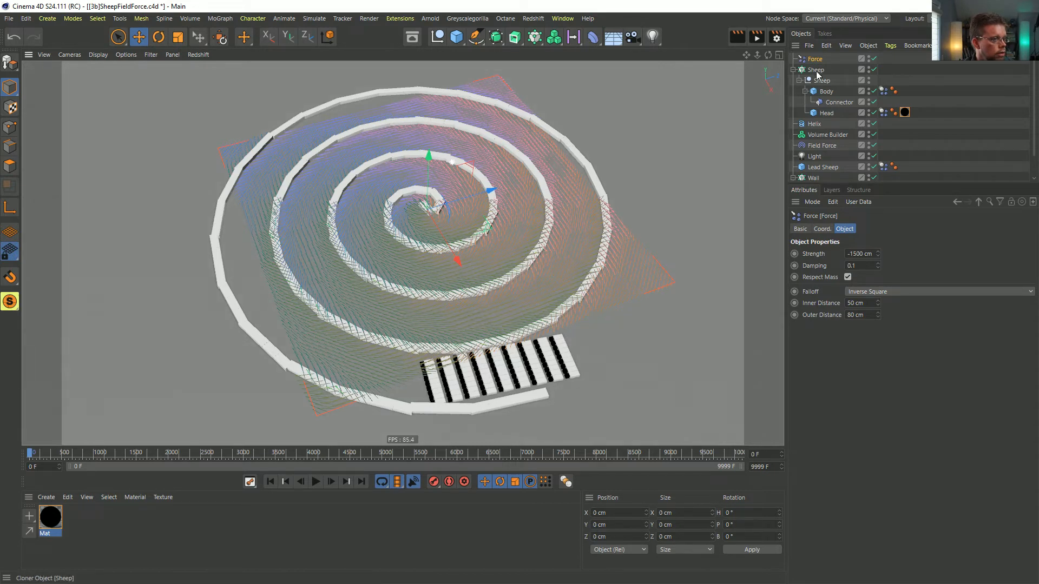
# Step: Collapse the Sheep cloner hierarchy and add a Random Field to the Field Force's field list
pyautogui.click(794, 70)
pyautogui.click(817, 103)
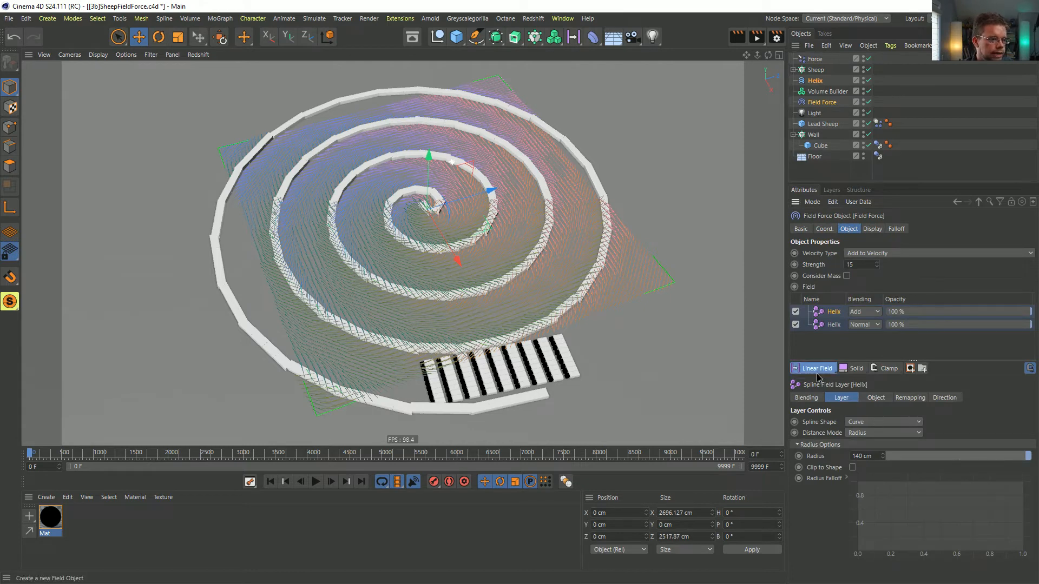
pyautogui.moveTo(818, 373); pyautogui.dragTo(849, 484)
pyautogui.click(818, 479)
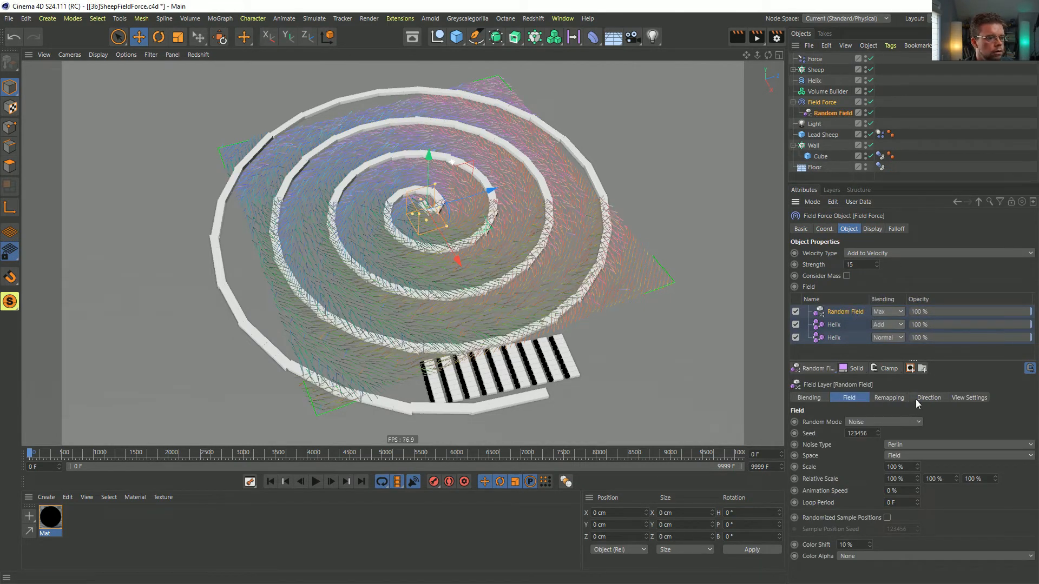
# Step: Add a Solid layer with Normal blending and direction 0, 0, 0 to the Field Force, masked by the Random Field
pyautogui.click(852, 369)
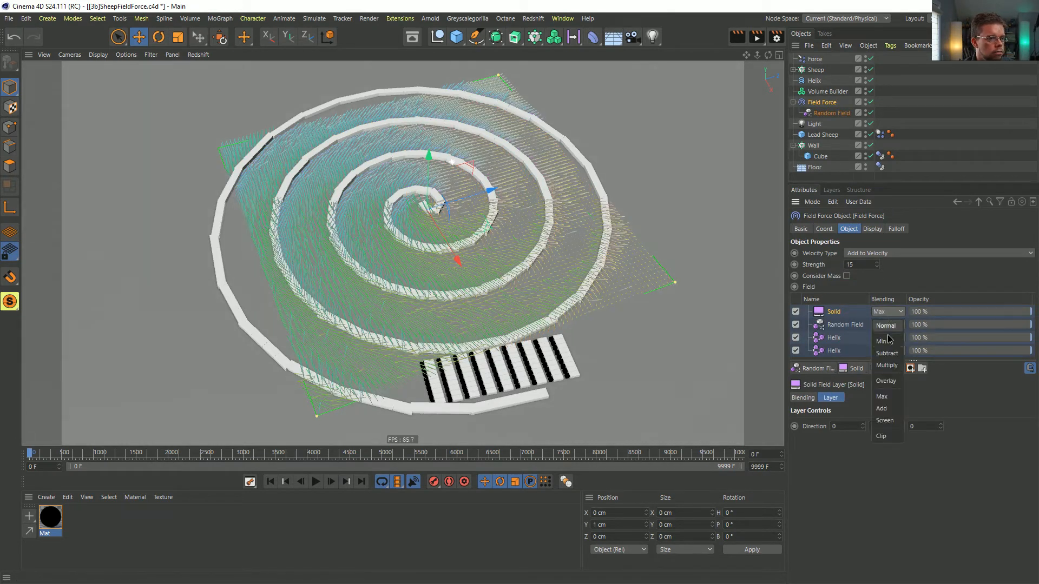
pyautogui.click(888, 327)
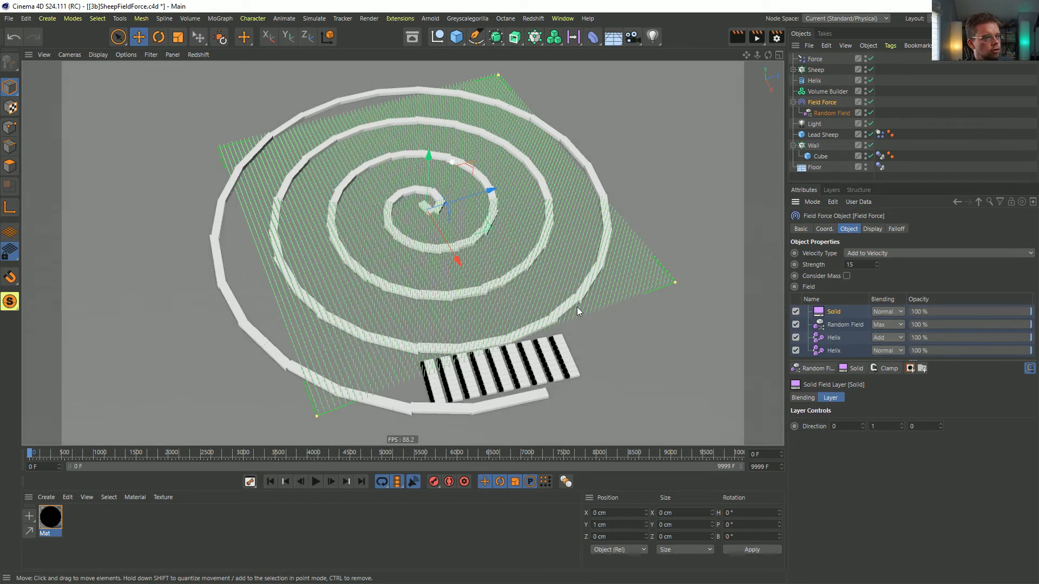
pyautogui.write('0')
pyautogui.press('Return')
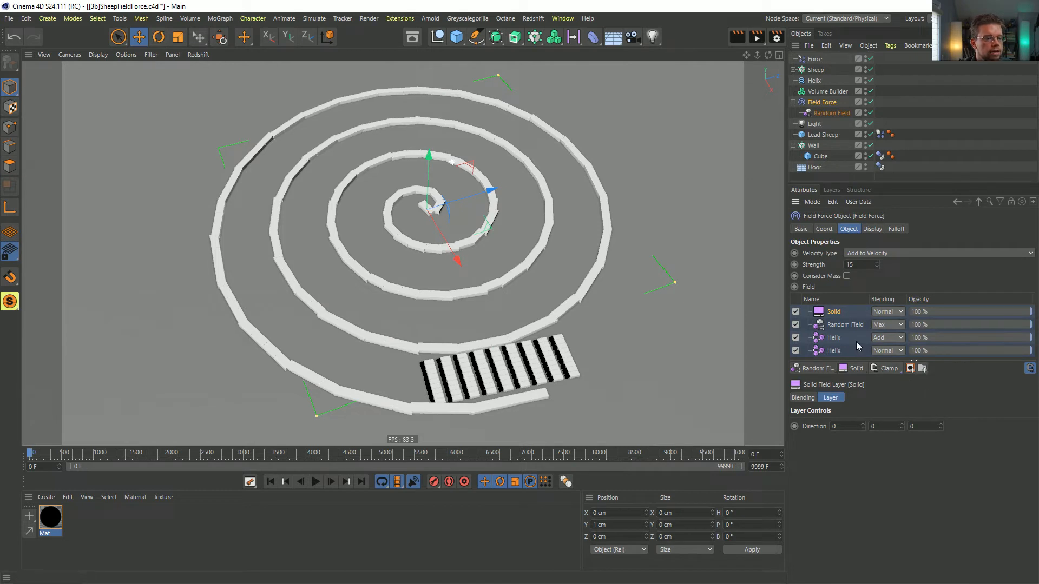
pyautogui.click(912, 370)
pyautogui.moveTo(844, 342); pyautogui.dragTo(851, 330)
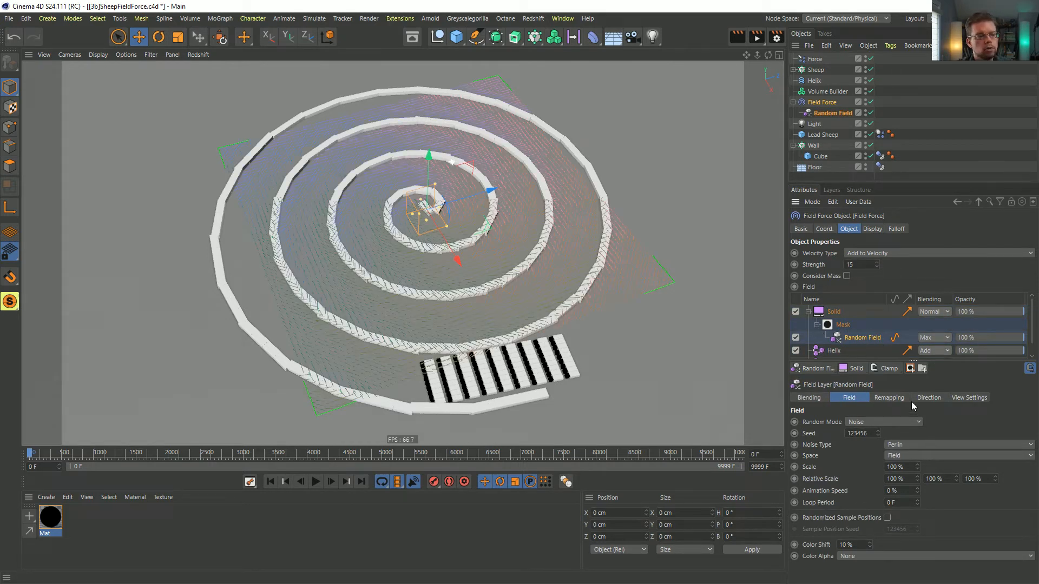
# Step: Set the Random Field's remapping contour mode to Curve and shape a steep rise between about 0.3 and 0.4
pyautogui.moveTo(873, 183); pyautogui.dragTo(873, 66)
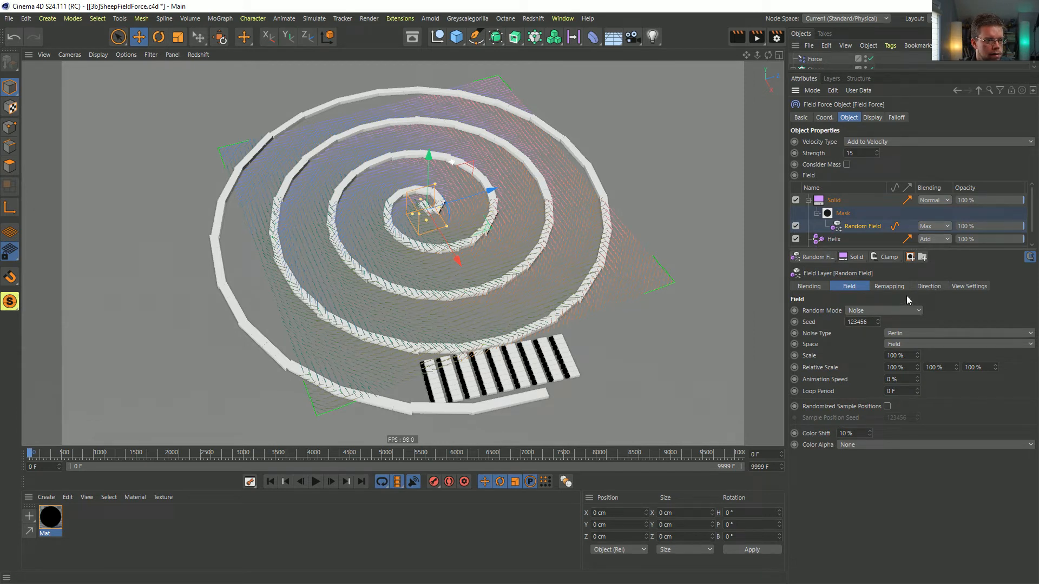
pyautogui.click(891, 286)
pyautogui.click(812, 428)
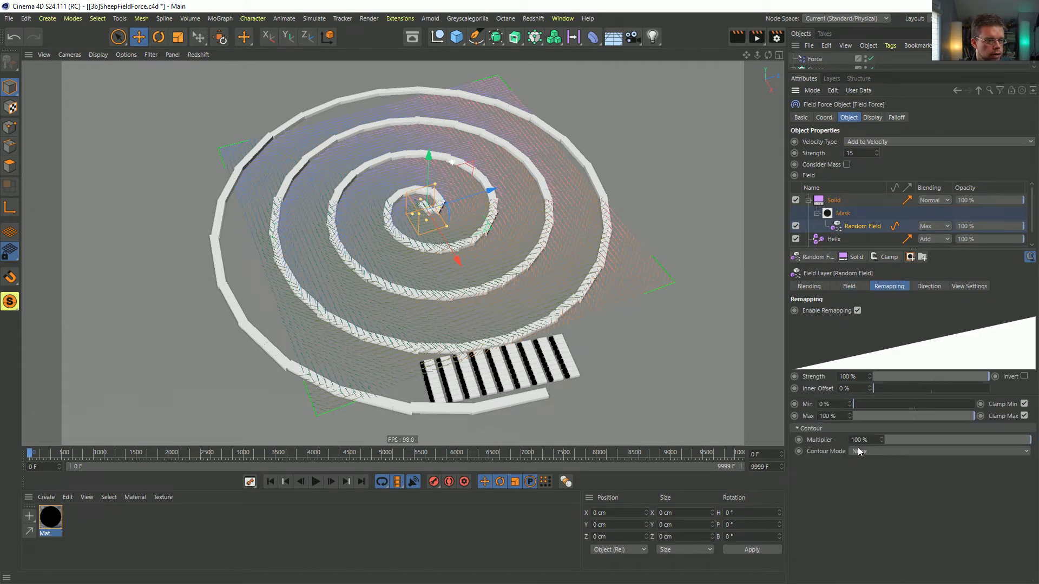
pyautogui.click(893, 451)
pyautogui.click(887, 514)
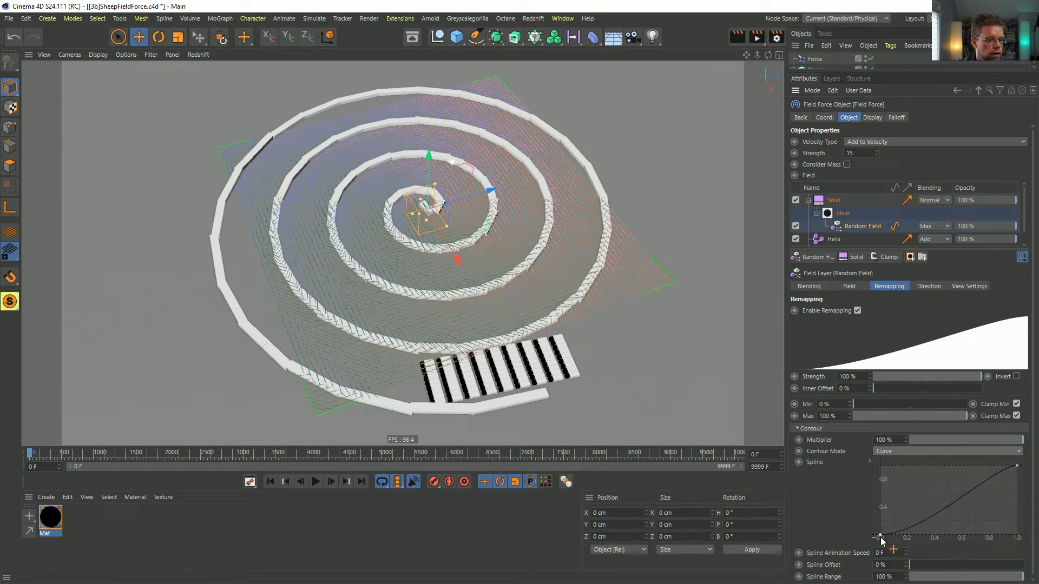
pyautogui.moveTo(881, 537); pyautogui.dragTo(940, 553)
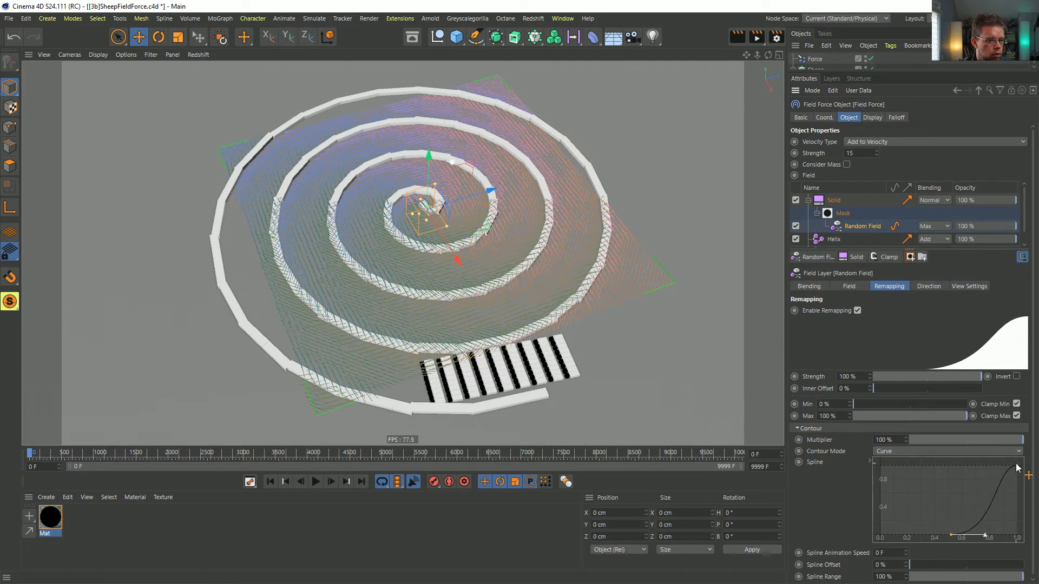
pyautogui.moveTo(962, 452)
pyautogui.mouseDown()
pyautogui.moveTo(946, 451)
pyautogui.moveTo(966, 450)
pyautogui.moveTo(962, 458)
pyautogui.mouseUp()
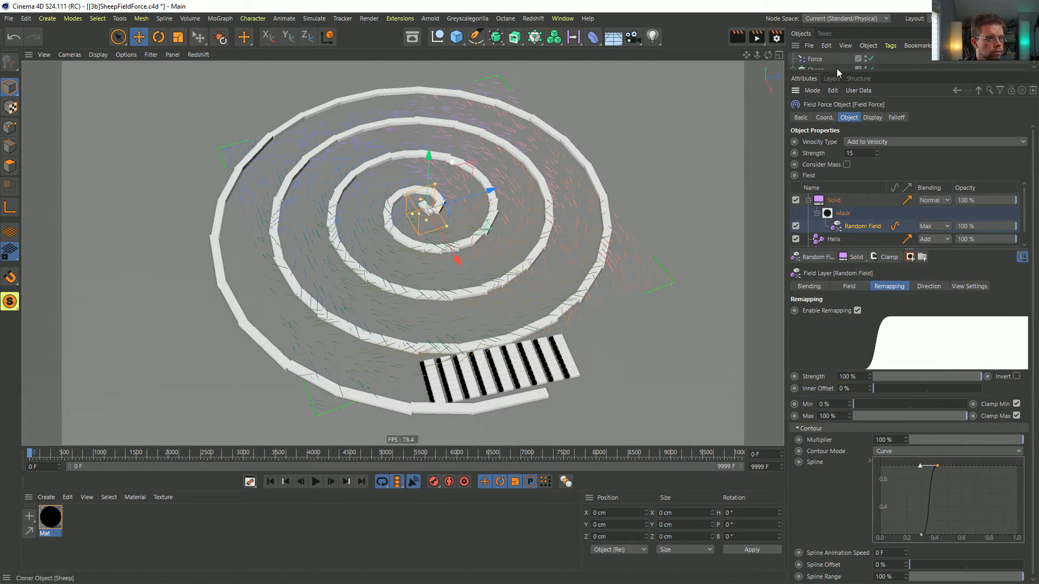
# Step: Increase the Random Field's noise scale to about 620 %
pyautogui.moveTo(837, 69); pyautogui.dragTo(855, 278)
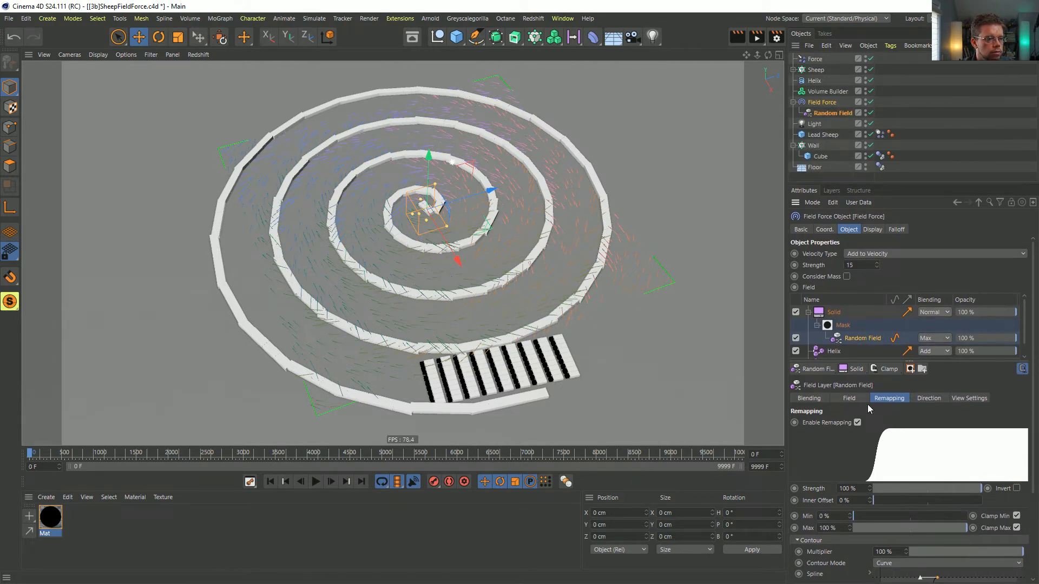
pyautogui.click(850, 399)
pyautogui.moveTo(918, 469); pyautogui.dragTo(924, 435)
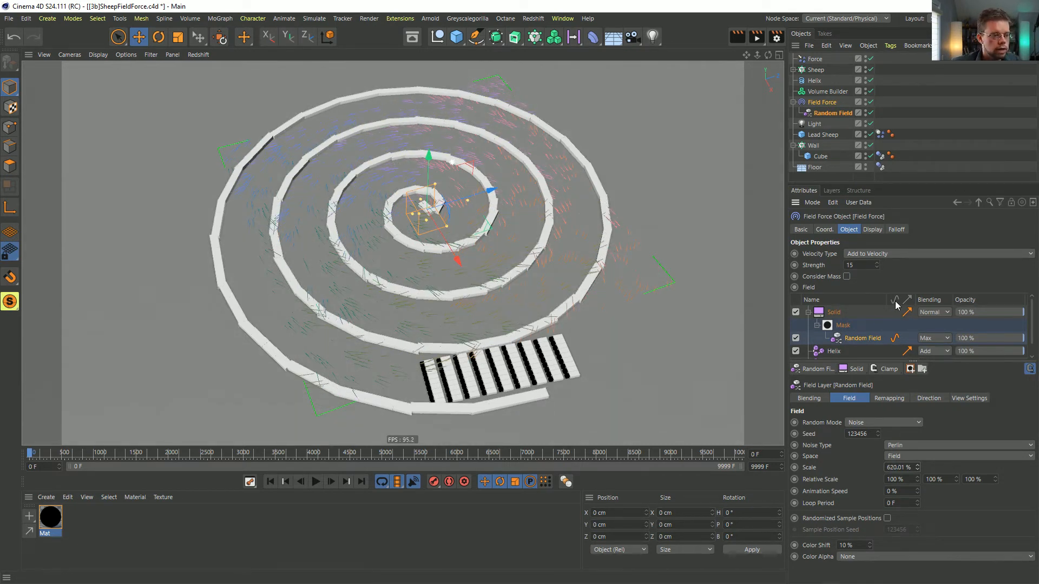
# Step: Reshape the Random Field's contour curve to rise steeply between about 0.4 and 0.45
pyautogui.moveTo(913, 184); pyautogui.dragTo(898, 128)
pyautogui.click(889, 342)
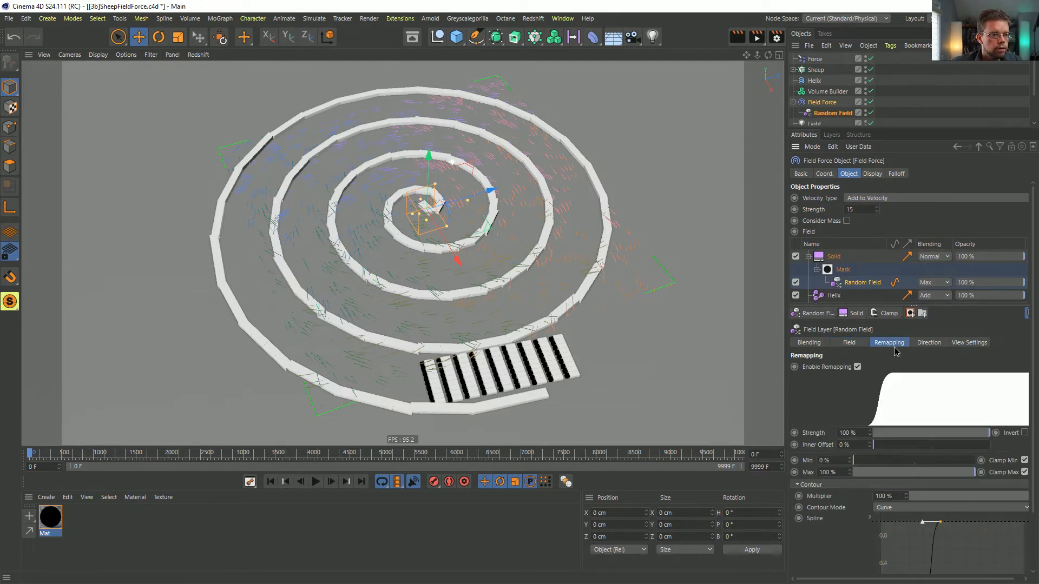
pyautogui.scroll(-2, 892, 534)
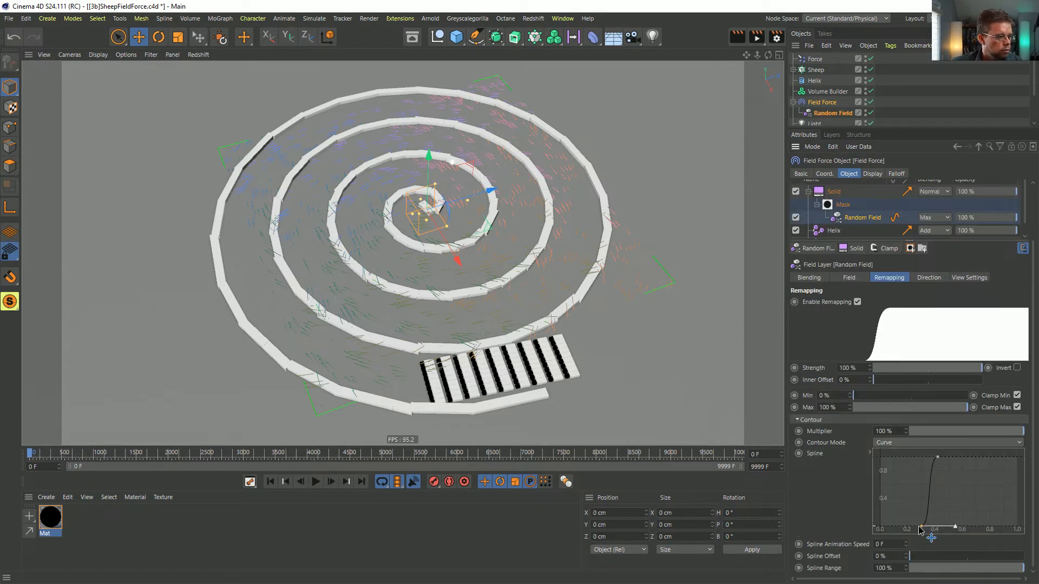
pyautogui.moveTo(919, 531); pyautogui.dragTo(932, 544)
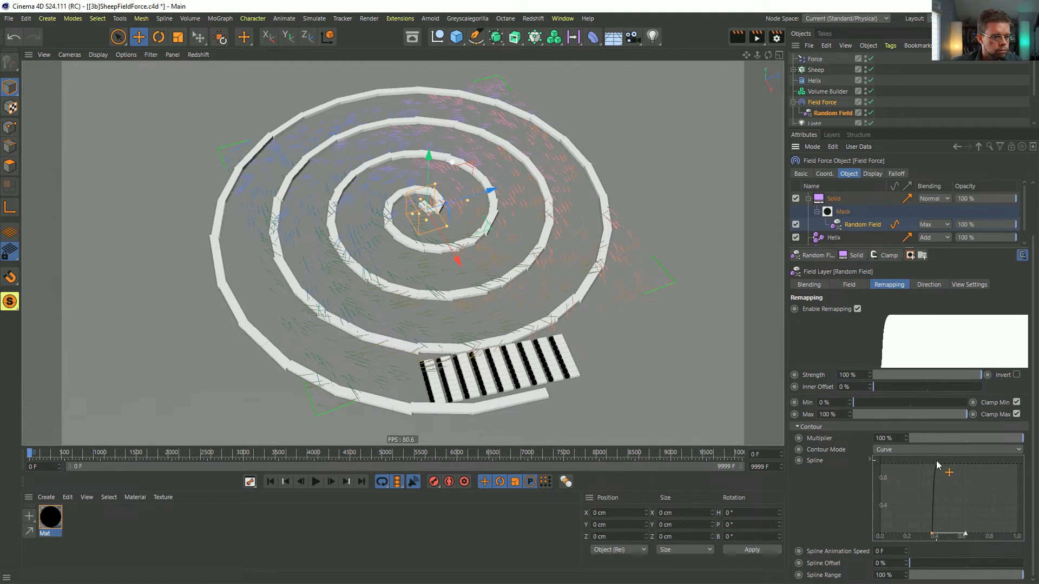
pyautogui.moveTo(938, 464); pyautogui.dragTo(962, 460)
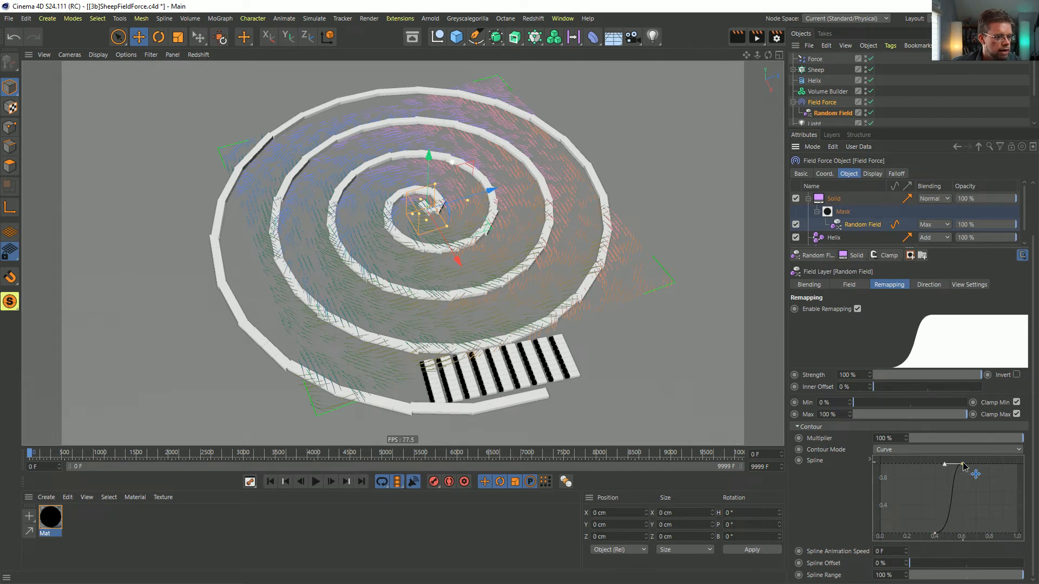
pyautogui.moveTo(964, 466); pyautogui.dragTo(942, 464)
# Step: Inspect the masked force vectors, show the Random Field's noise settings and play the flock simulation from the start
pyautogui.scroll(5, 392, 350)
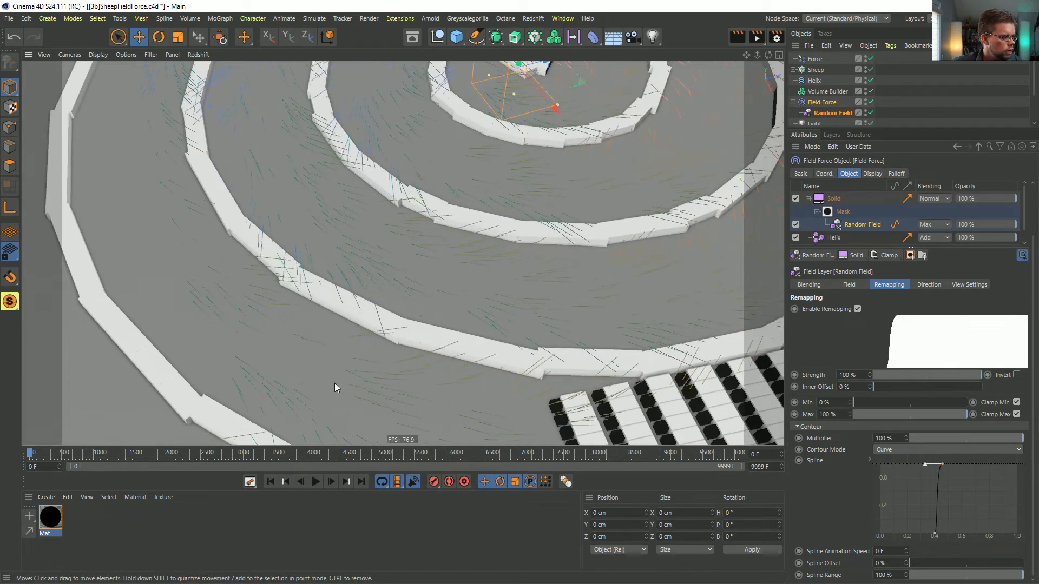
pyautogui.scroll(-5, 335, 383)
pyautogui.keyDown('alt'); pyautogui.moveTo(444, 381); pyautogui.dragTo(455, 419); pyautogui.keyUp('alt')
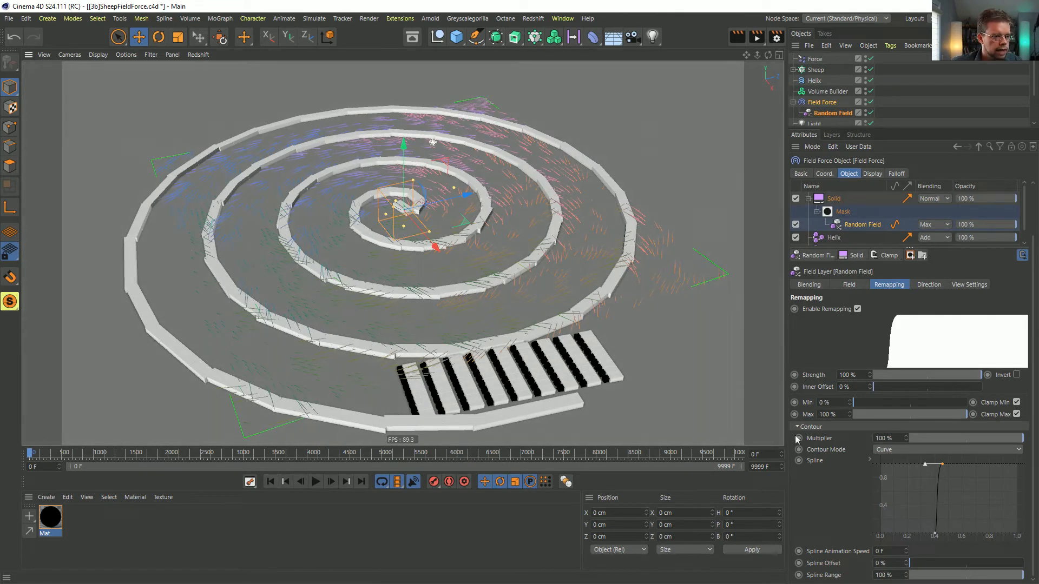
pyautogui.click(861, 286)
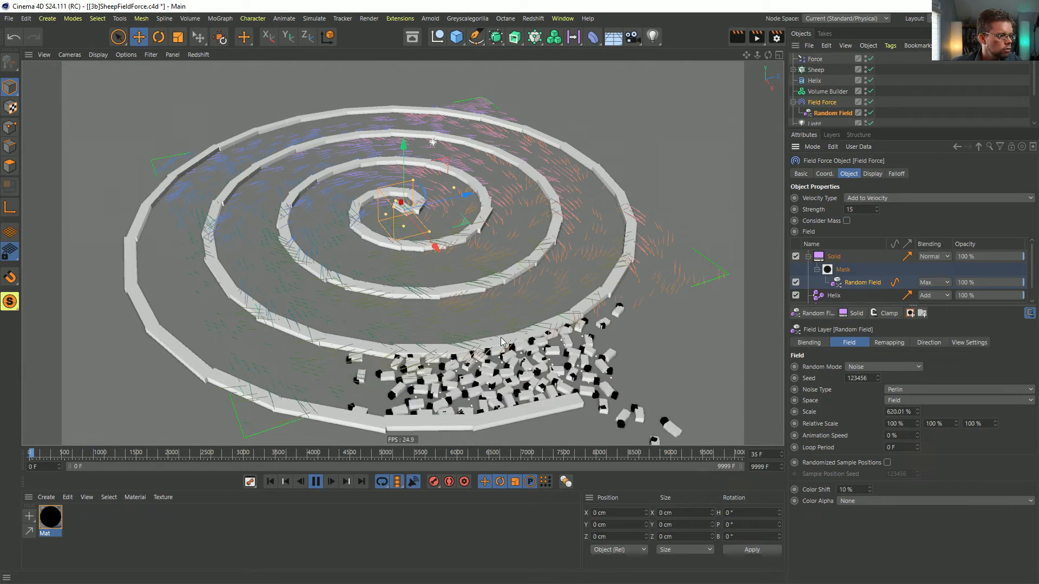
pyautogui.scroll(2, 514, 348)
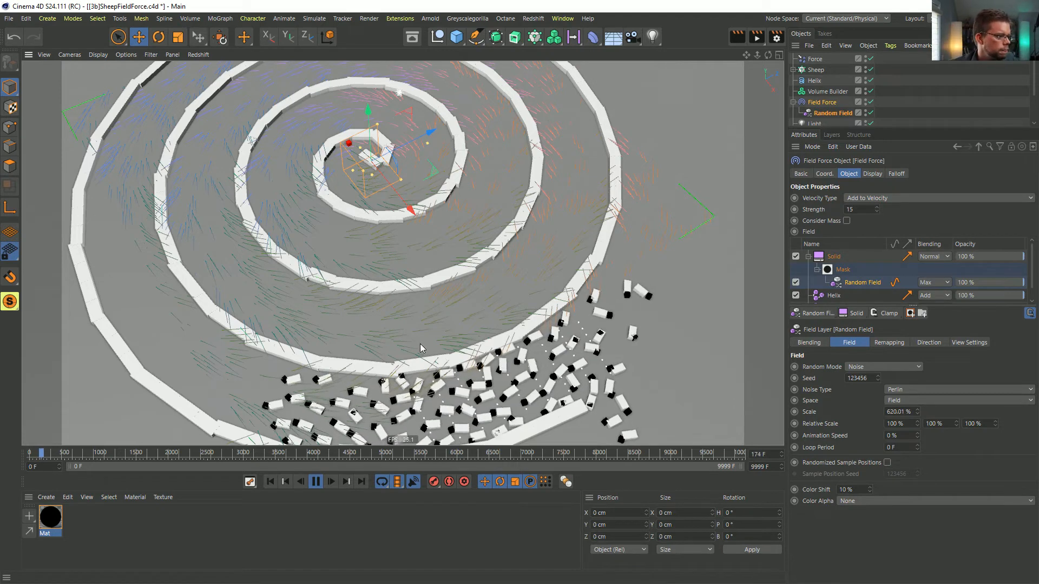
# Step: Examine how the flock moves along the spiral, restore the previous view and step through the first frames from the start
pyautogui.keyDown('alt'); pyautogui.moveTo(435, 332); pyautogui.dragTo(451, 273, button='middle'); pyautogui.keyUp('alt')
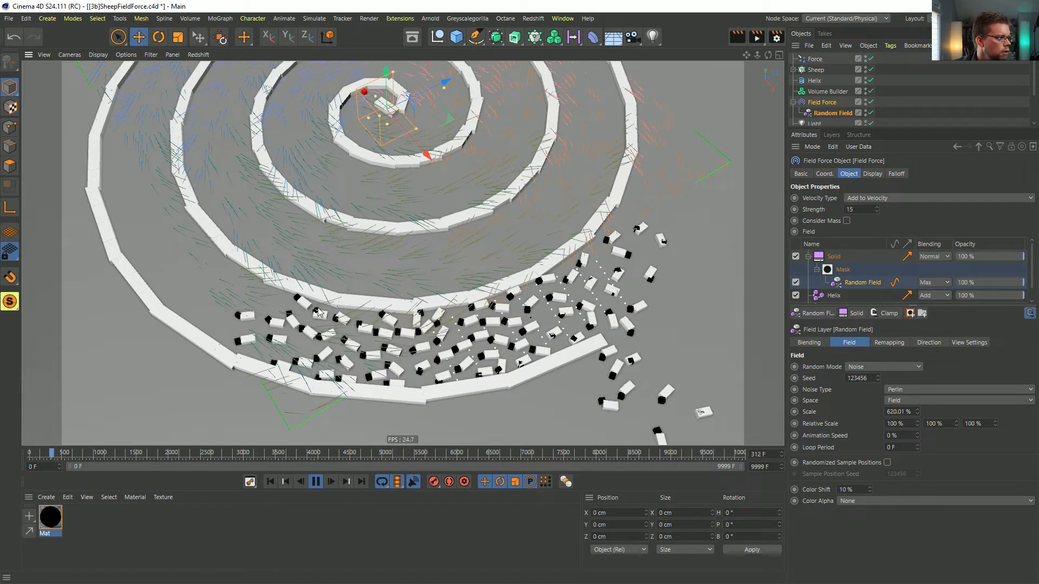
pyautogui.keyDown('alt'); pyautogui.moveTo(357, 316); pyautogui.dragTo(418, 336, button='middle'); pyautogui.keyUp('alt')
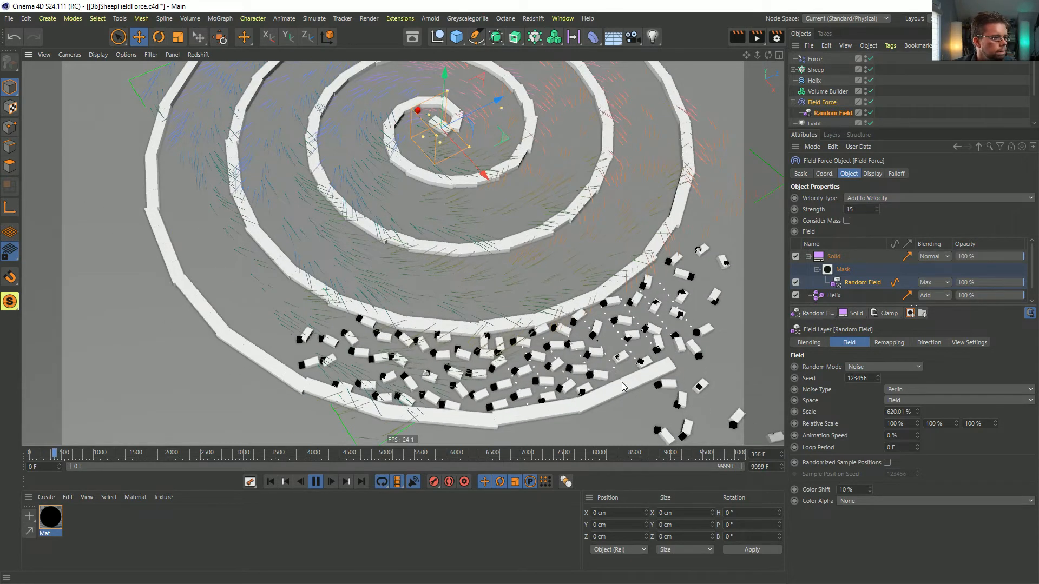
pyautogui.hotkey('ctrl', 'shift', 'z')
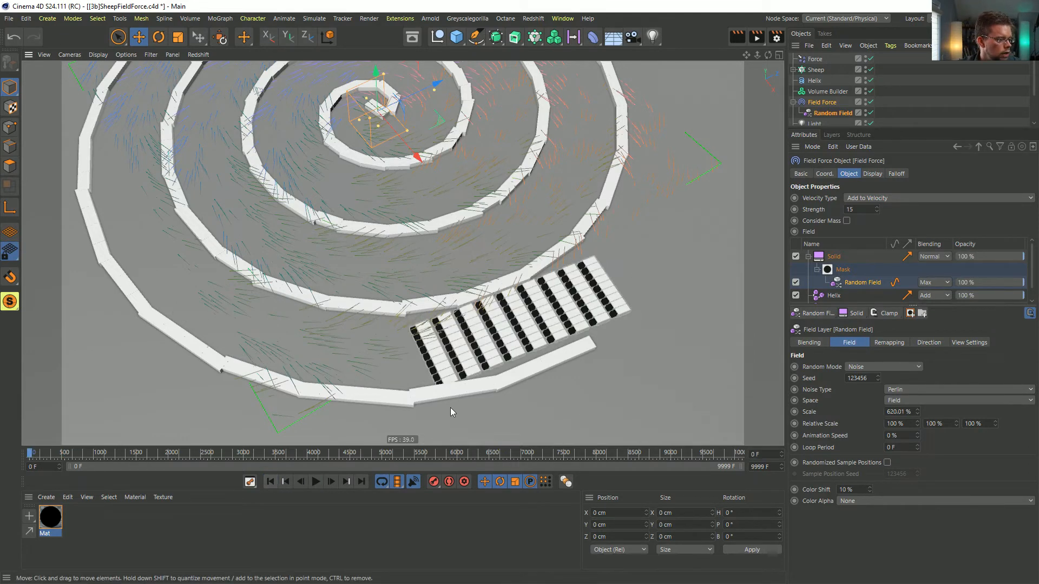
pyautogui.click(332, 483)
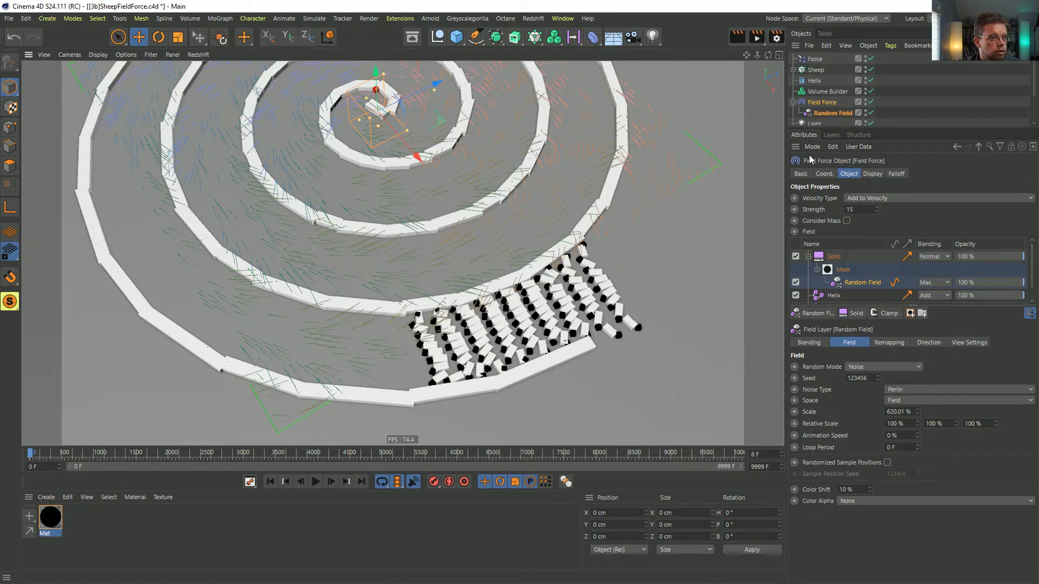
# Step: Enlarge the object list, replay the start of the flock simulation and rewind to frame 0
pyautogui.moveTo(829, 128); pyautogui.dragTo(814, 196)
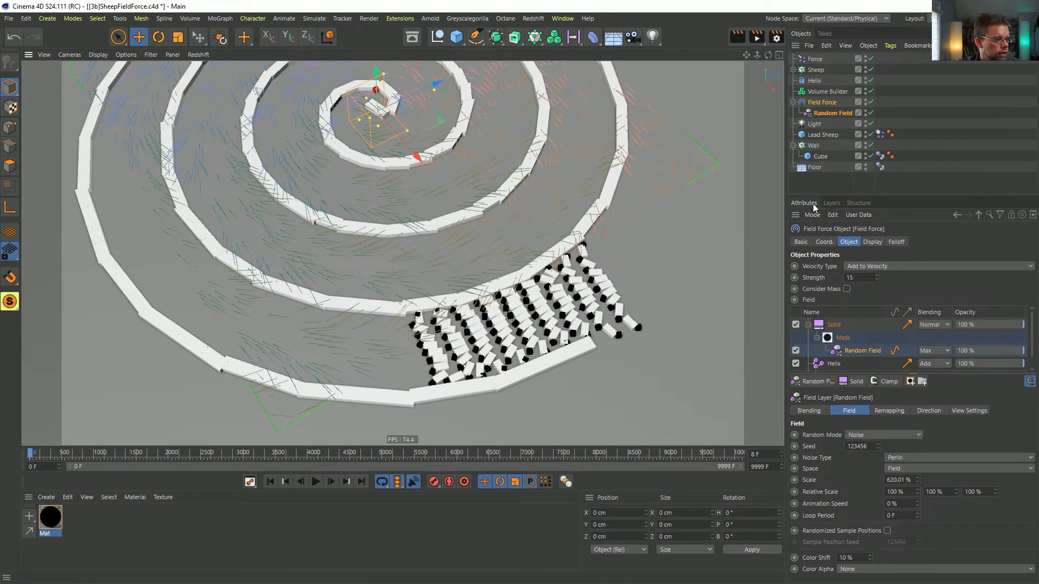
pyautogui.click(316, 482)
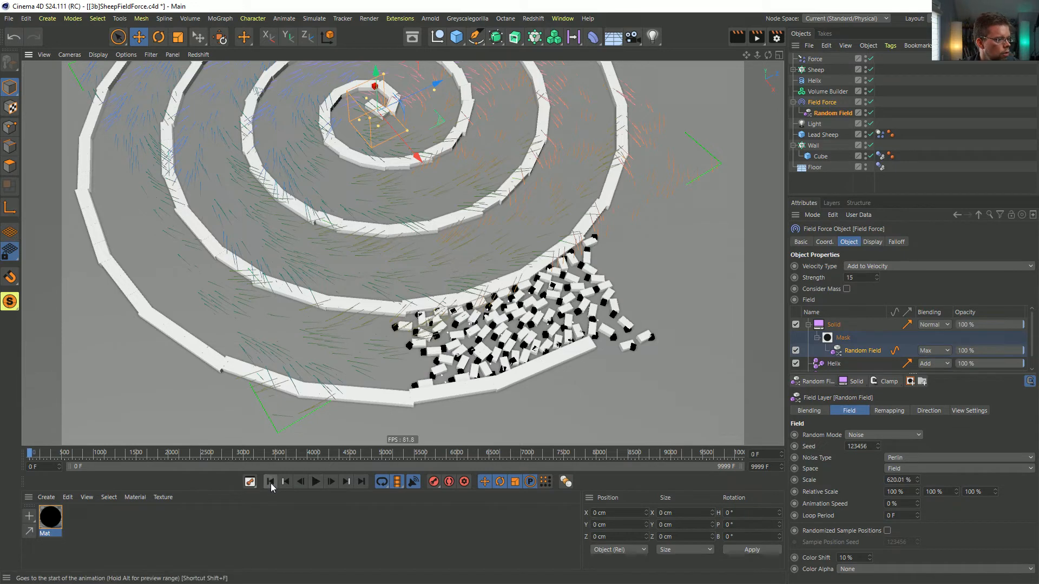
pyautogui.click(271, 481)
# Step: Expand the Sheep cloner and show the dynamics settings of the Body and Head Dynamics Body tags together
pyautogui.click(793, 70)
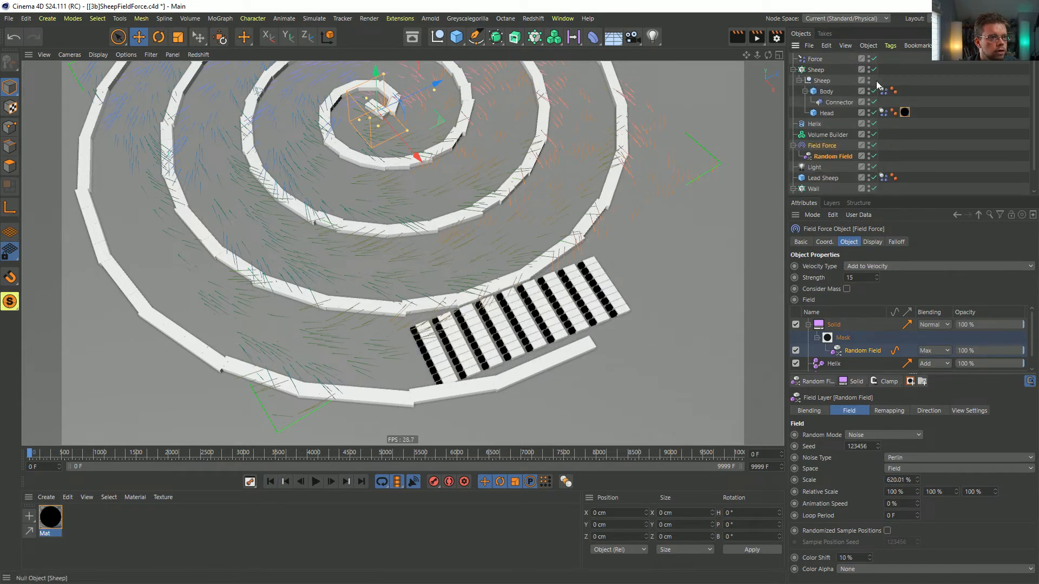
pyautogui.moveTo(886, 116); pyautogui.dragTo(886, 117)
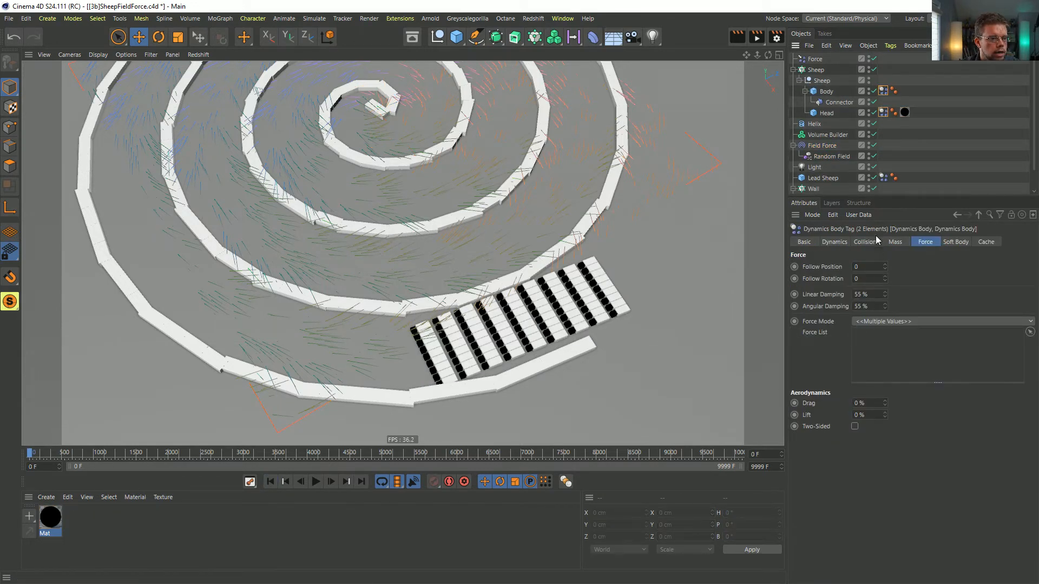
pyautogui.click(835, 243)
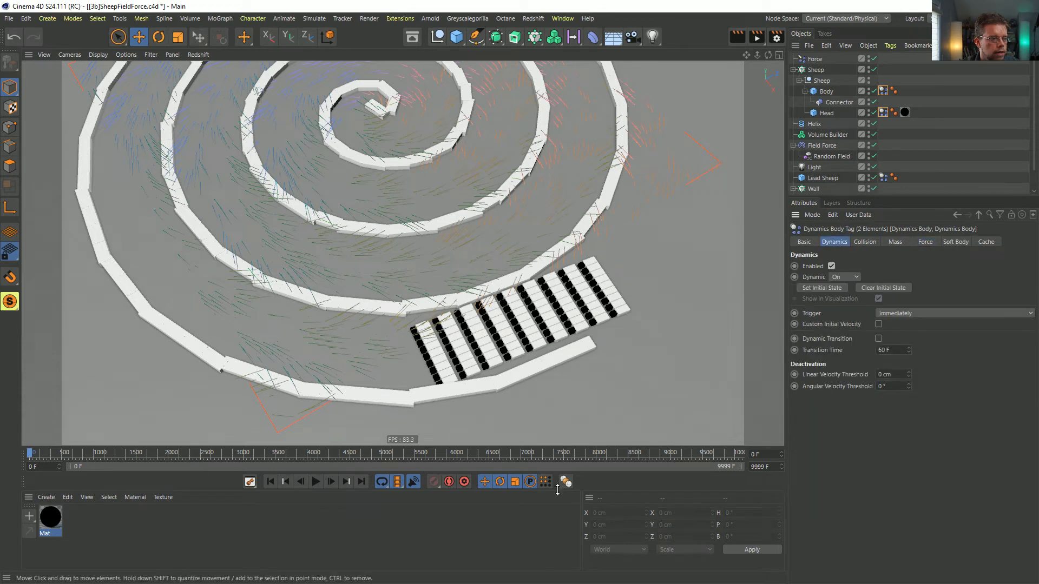
# Step: Replay the start of the simulation, show the repelling Force's properties and play the flock again from frame 0
pyautogui.click(316, 483)
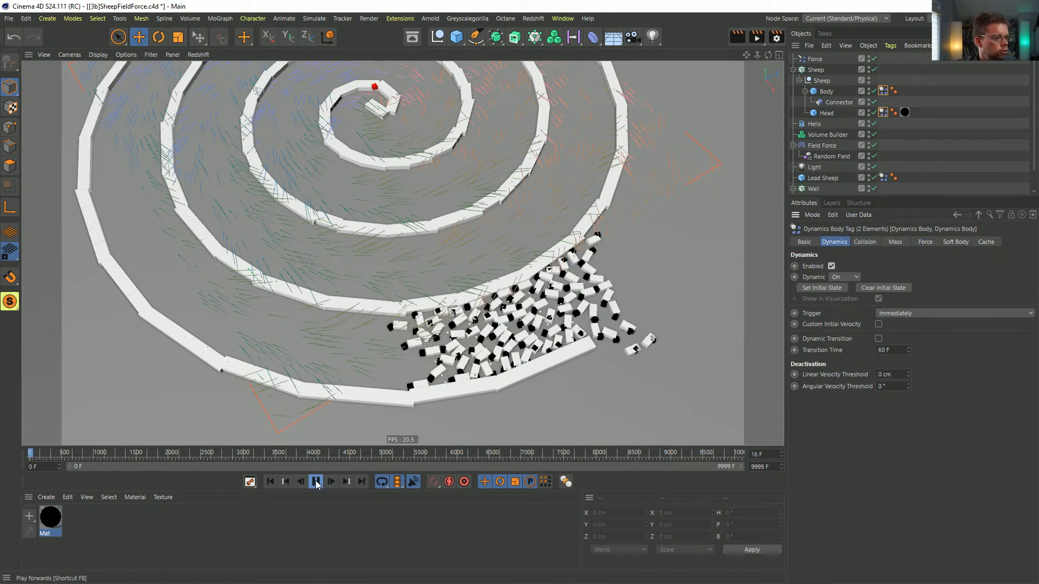
pyautogui.click(271, 482)
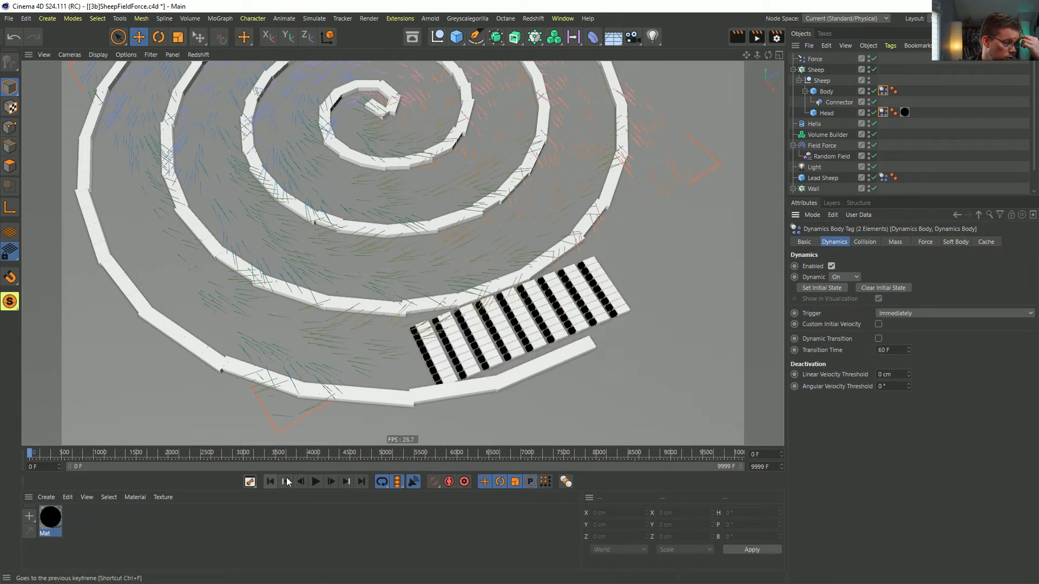
pyautogui.click(815, 59)
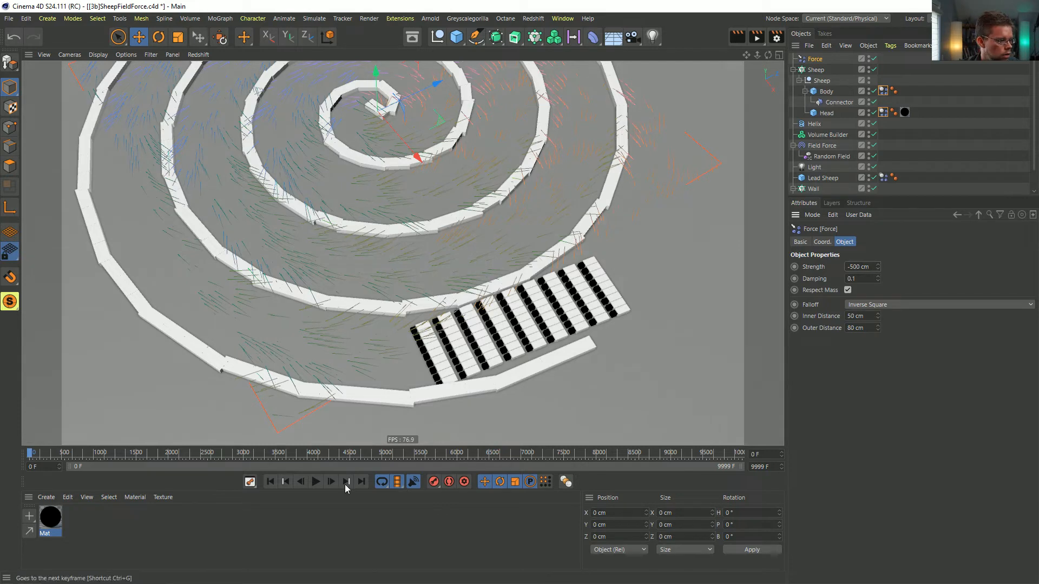
pyautogui.click(316, 483)
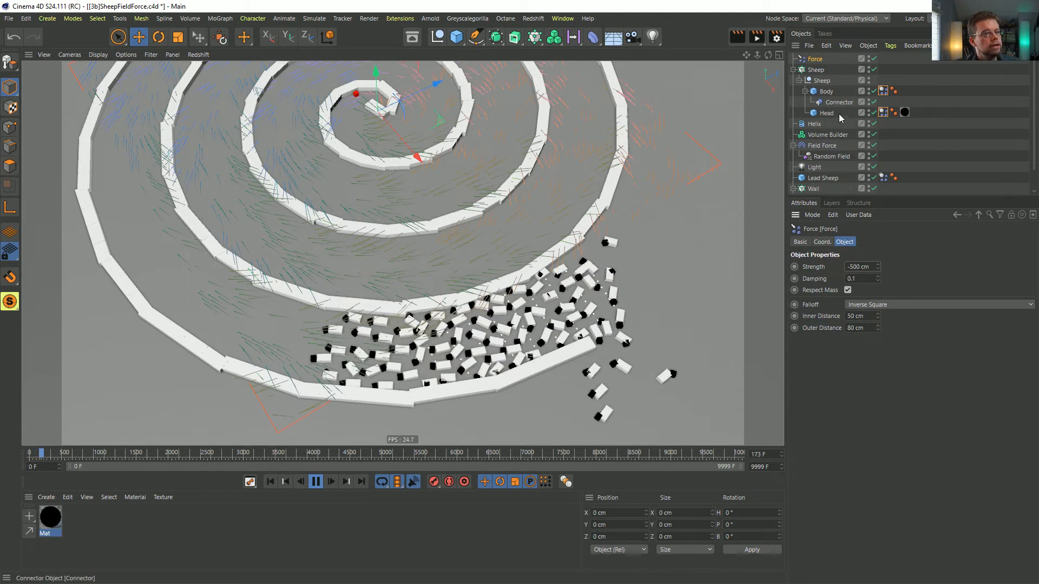
# Step: Move the Field Force with its Random Field above the Sheep cloner and set the noise animation speed to 11 %
pyautogui.click(833, 157)
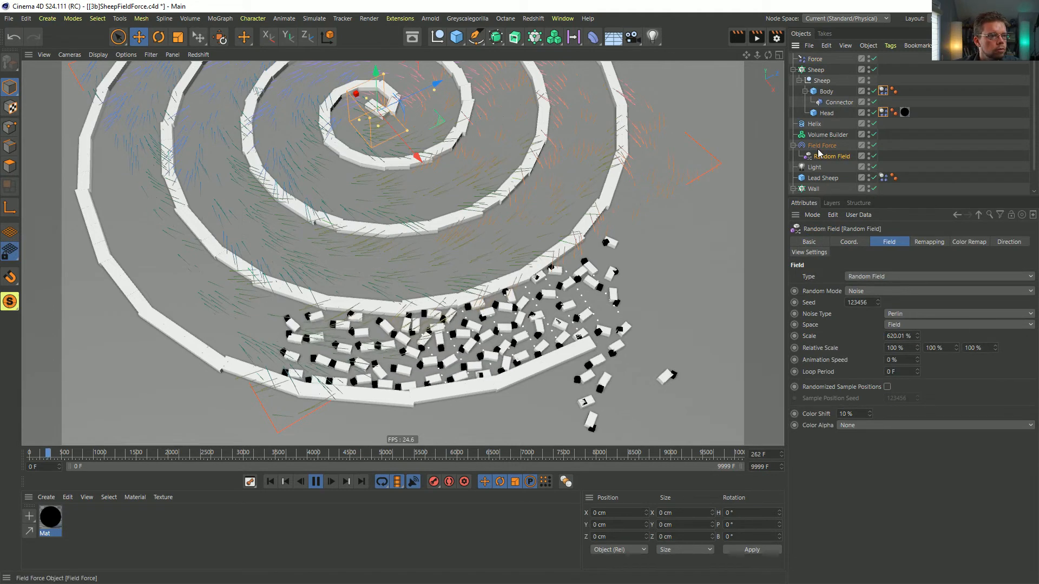
pyautogui.moveTo(817, 67); pyautogui.dragTo(817, 68)
pyautogui.click(817, 80)
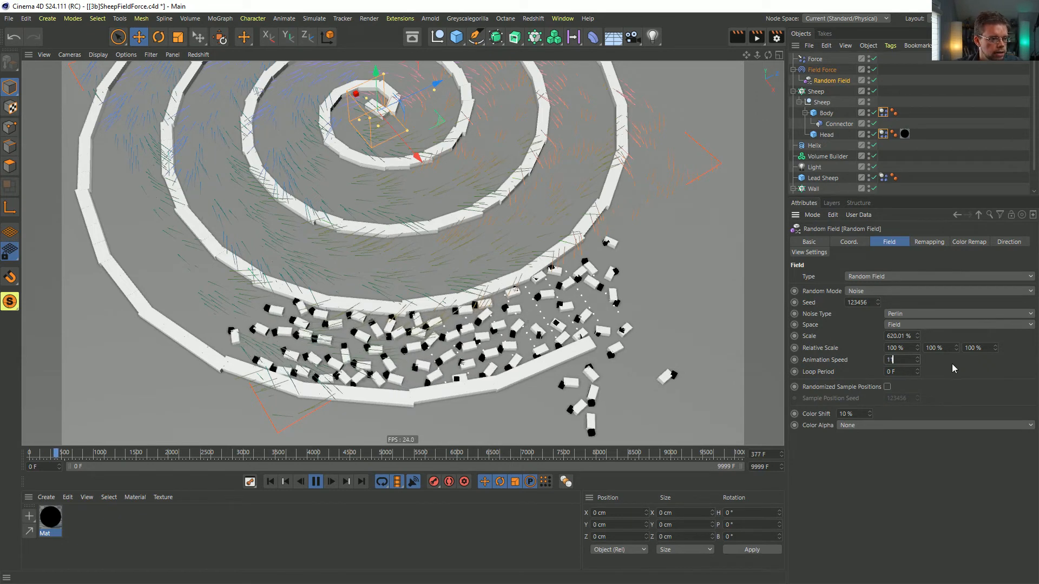
pyautogui.write('11')
pyautogui.press('Return')
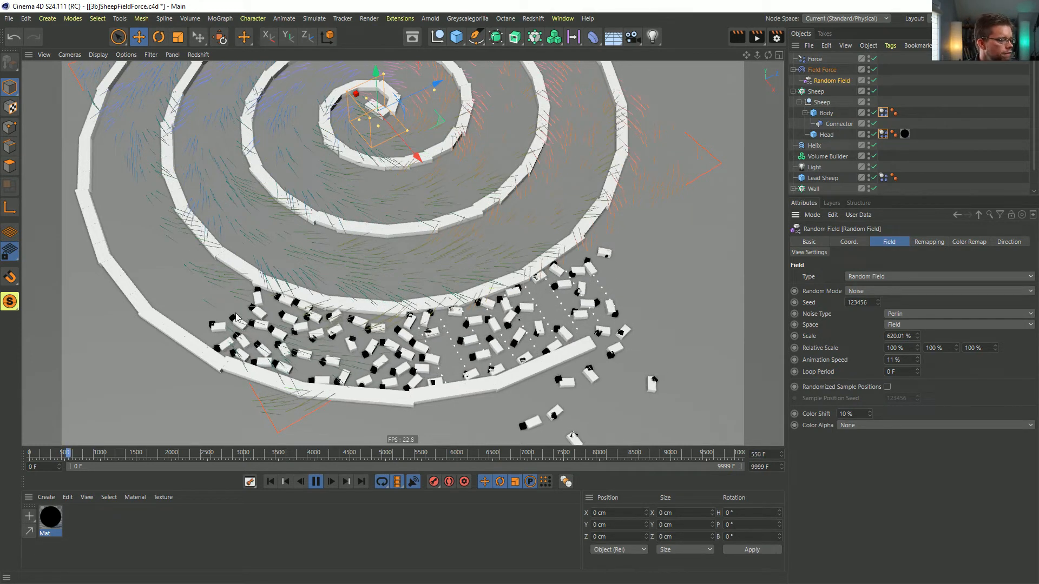
# Step: Soften the Random Field's remapping contour curve in the Field Force, moving its lower point to about 0.3 and its upper point to about 0.6
pyautogui.keyDown('alt'); pyautogui.moveTo(301, 318); pyautogui.dragTo(330, 314); pyautogui.keyUp('alt')
pyautogui.keyDown('alt'); pyautogui.moveTo(627, 301); pyautogui.dragTo(655, 325, button='middle'); pyautogui.keyUp('alt')
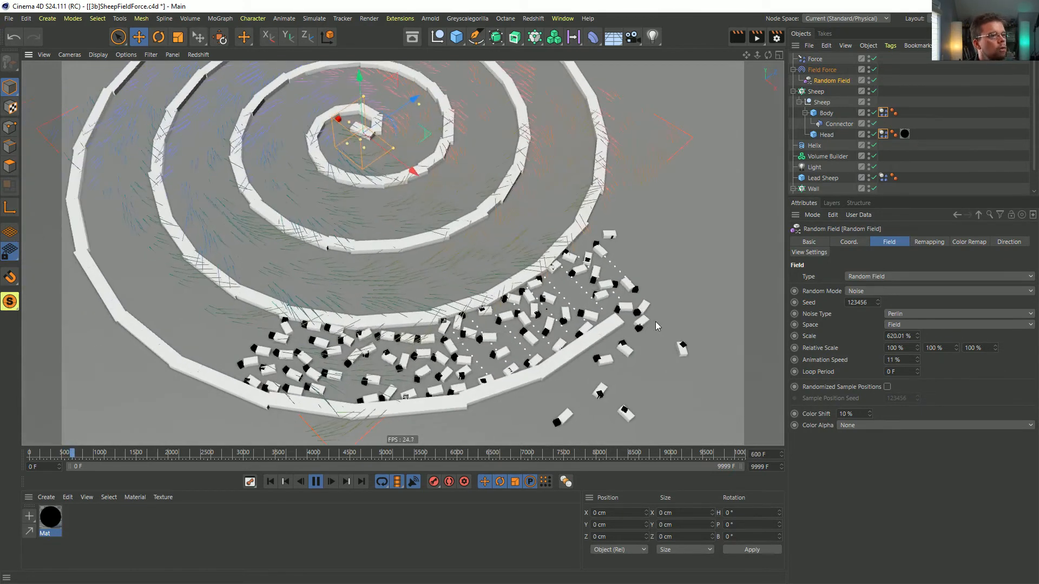
pyautogui.click(817, 70)
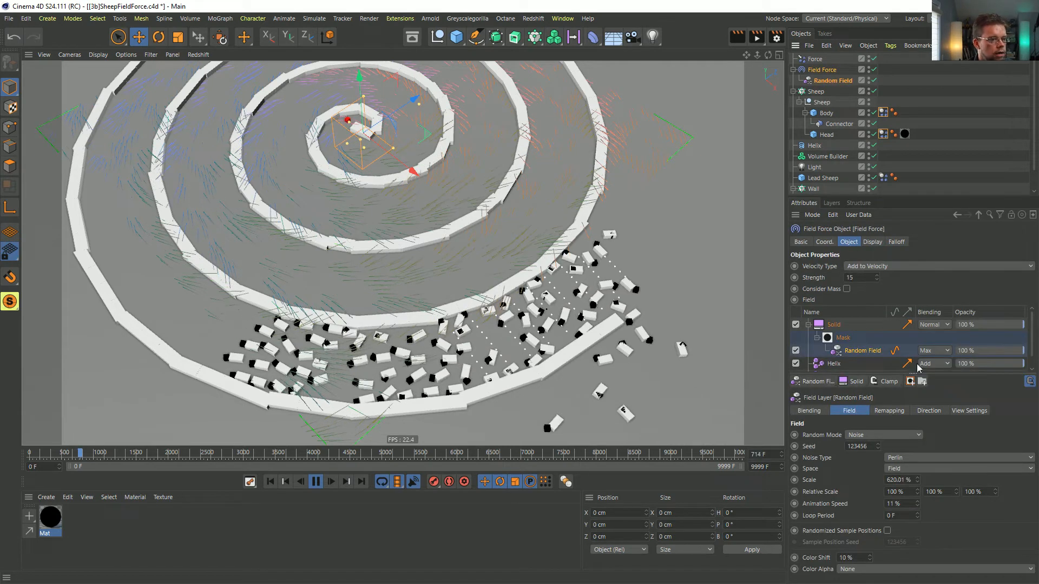
pyautogui.click(892, 411)
pyautogui.scroll(-3, 813, 493)
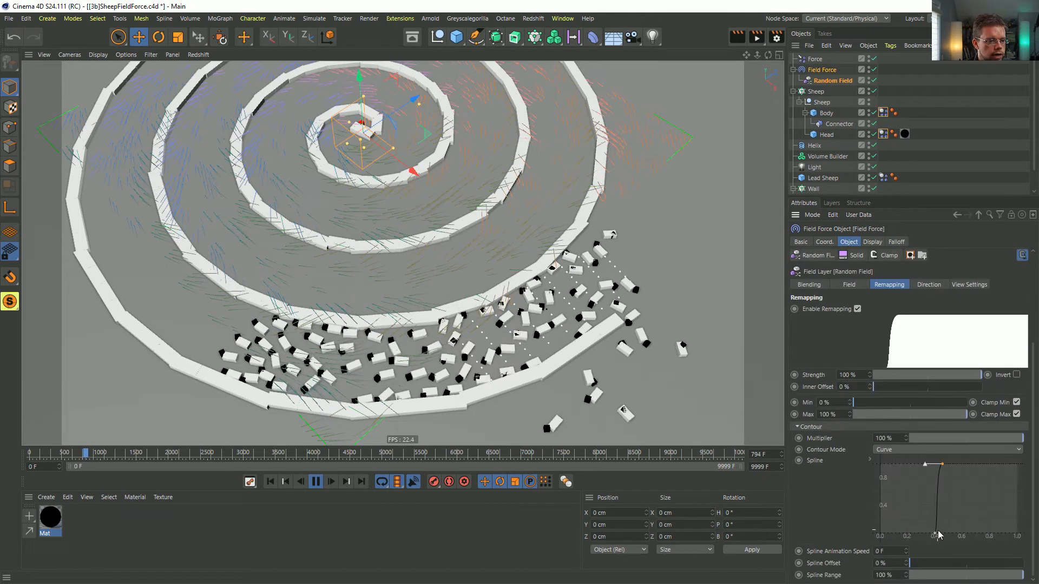
pyautogui.moveTo(935, 535); pyautogui.dragTo(911, 541)
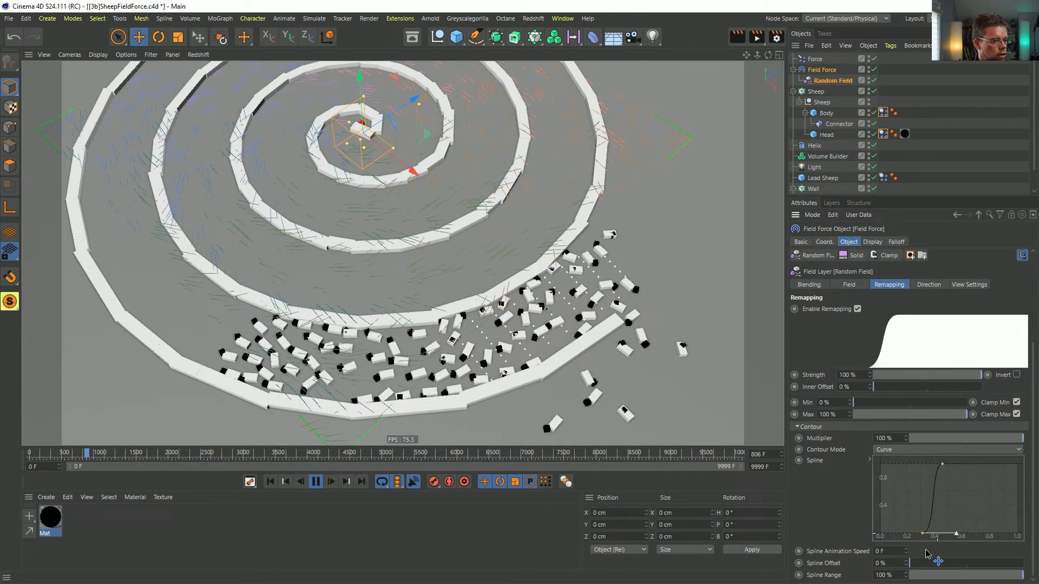
pyautogui.moveTo(951, 467)
pyautogui.mouseDown()
pyautogui.moveTo(973, 463)
pyautogui.moveTo(963, 463)
pyautogui.mouseUp()
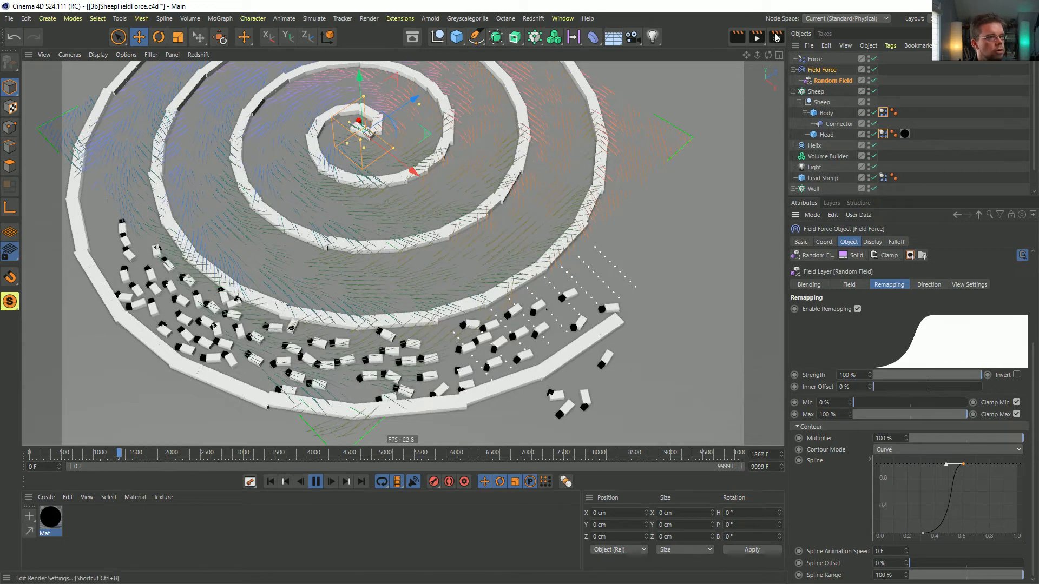
# Step: Set the Field Force strength to 35
pyautogui.click(853, 285)
pyautogui.scroll(4, 857, 283)
pyautogui.click(858, 279)
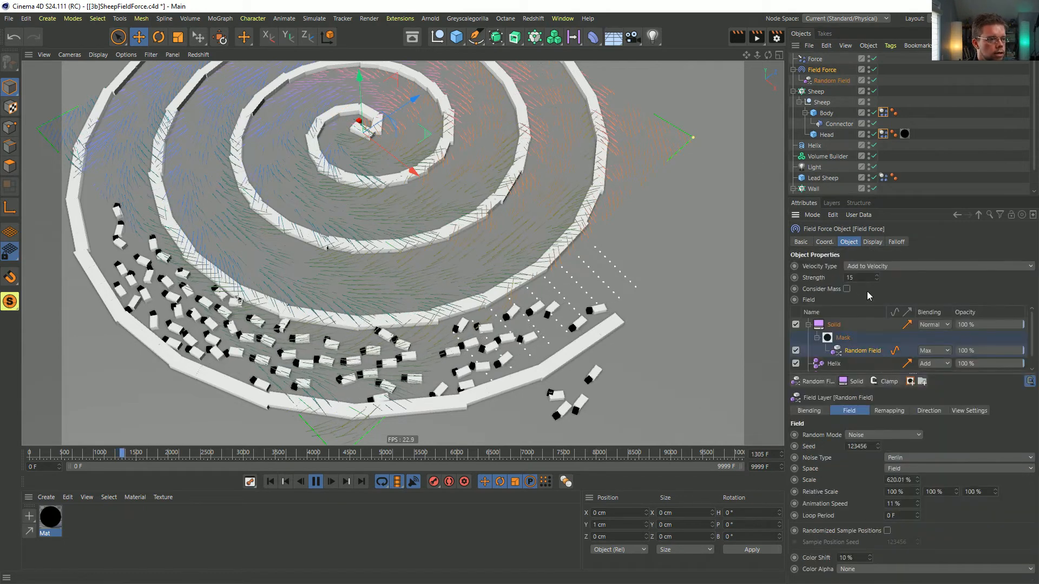
pyautogui.write('35')
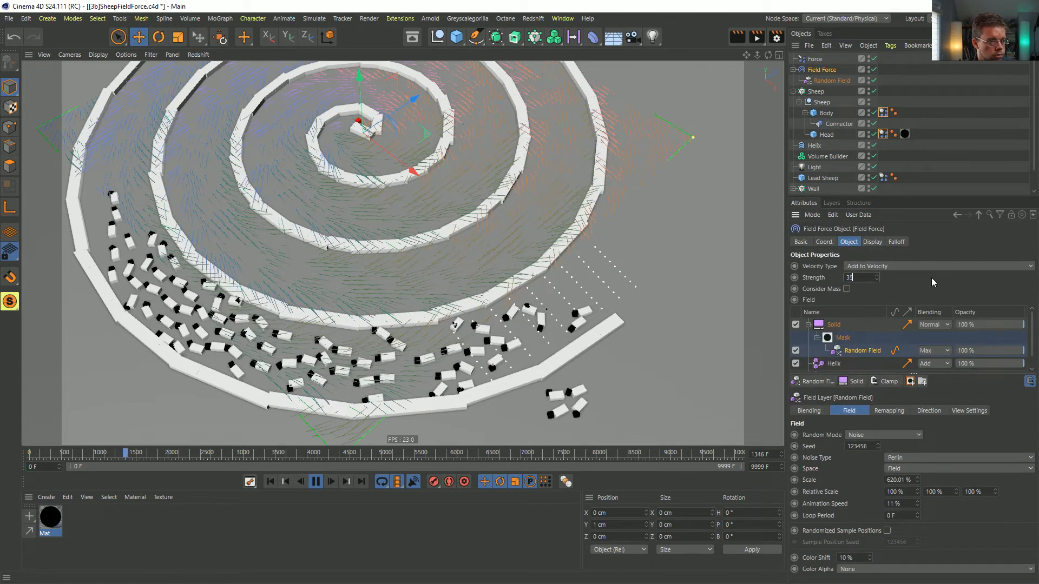
pyautogui.press('Return')
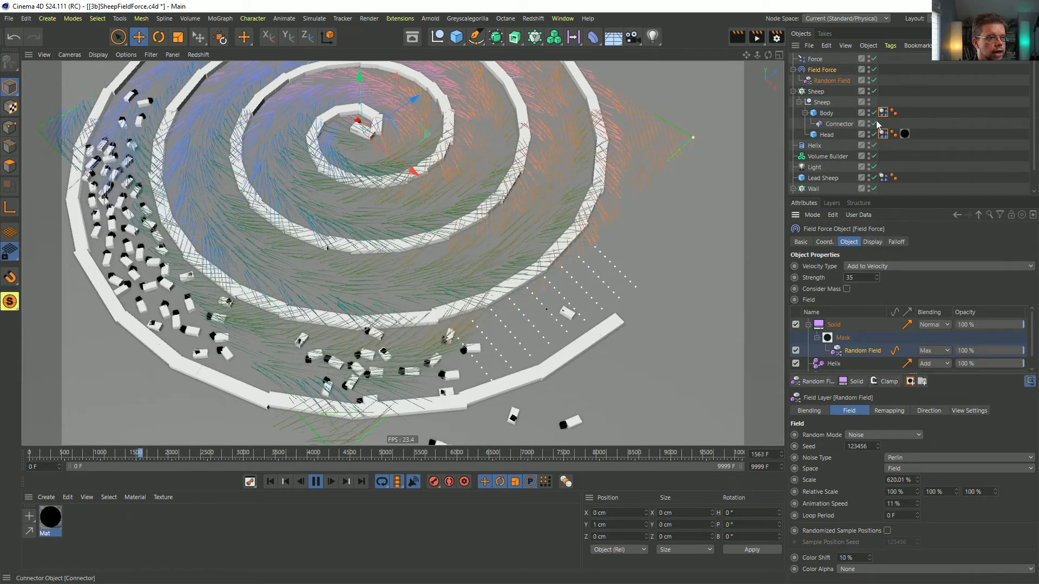
# Step: Set the linear damping in the Body's dynamics tag to 90 %
pyautogui.moveTo(886, 101); pyautogui.dragTo(880, 156)
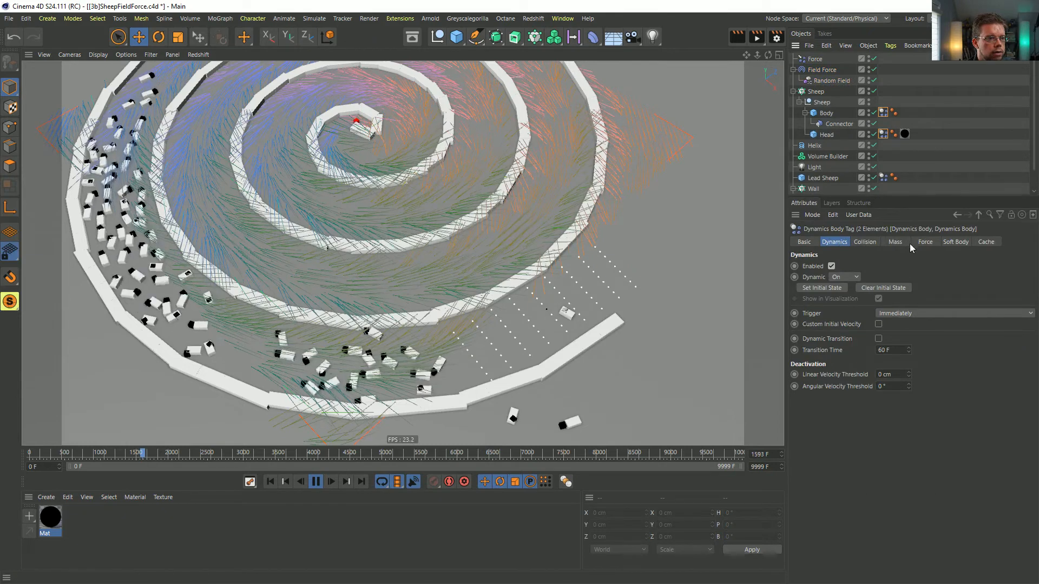
pyautogui.click(896, 242)
pyautogui.click(924, 242)
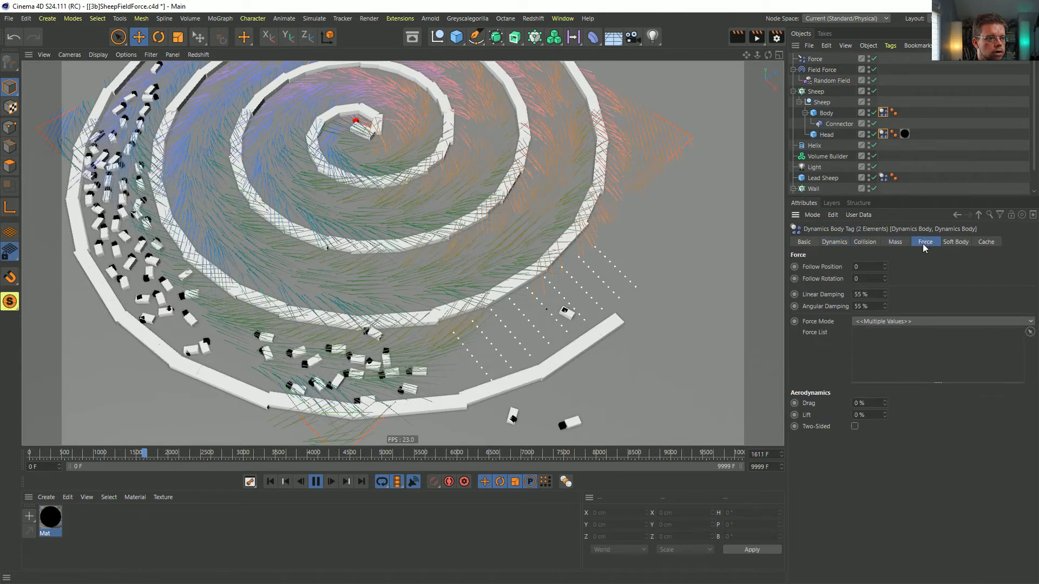
pyautogui.click(861, 294)
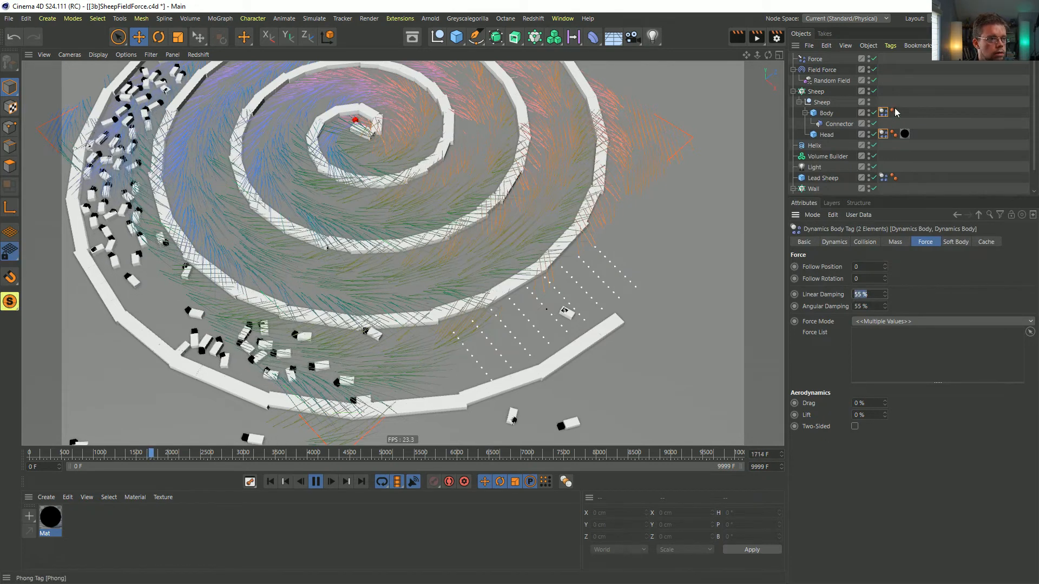
pyautogui.write('50')
pyautogui.press('Return')
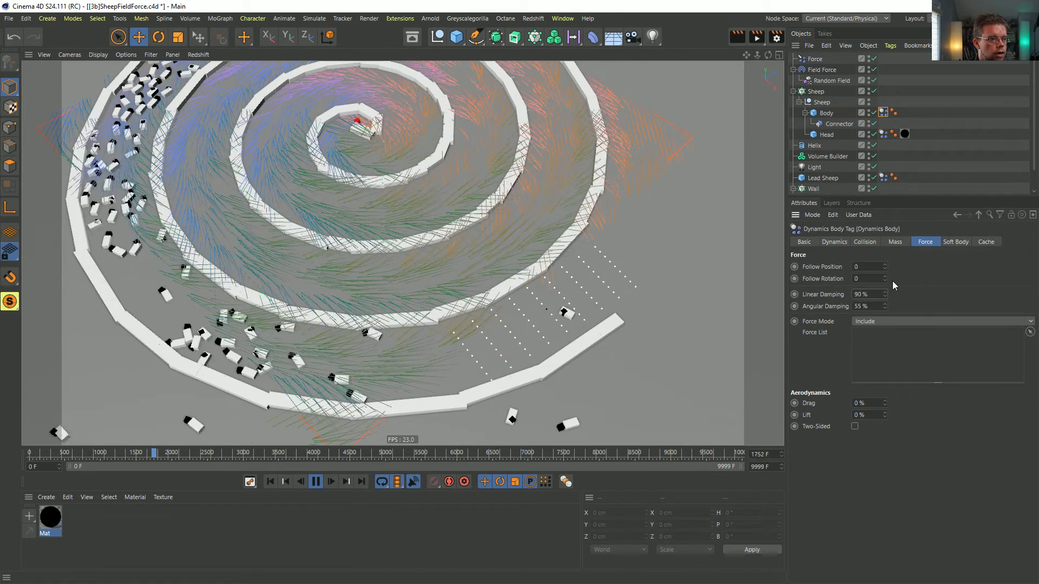
# Step: Set the linear damping in the Head's dynamics tag to 5 %
pyautogui.click(883, 133)
pyautogui.click(869, 296)
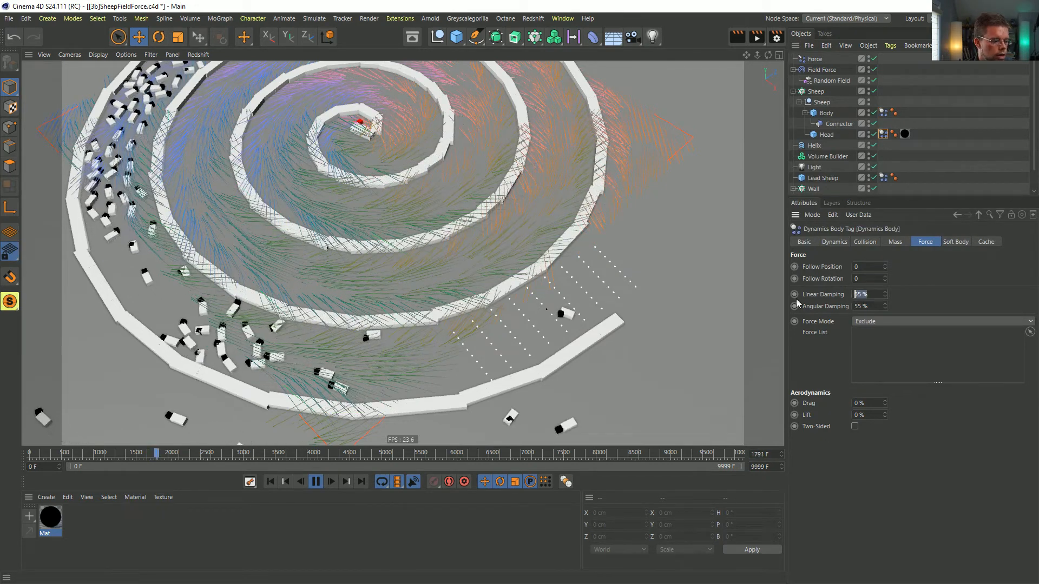
pyautogui.write('5')
pyautogui.press('Return')
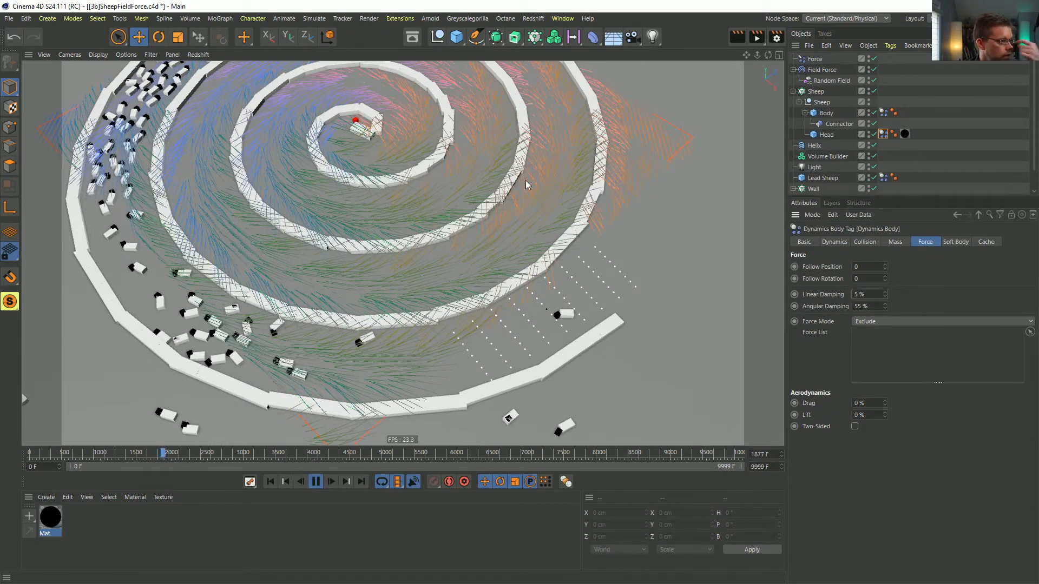
# Step: Raise the Field Force strength to 55
pyautogui.moveTo(295, 165)
pyautogui.keyDown('alt'); pyautogui.mouseDown(button='middle')
pyautogui.moveTo(440, 264)
pyautogui.moveTo(401, 255)
pyautogui.moveTo(403, 318)
pyautogui.mouseUp(button='middle'); pyautogui.keyUp('alt')
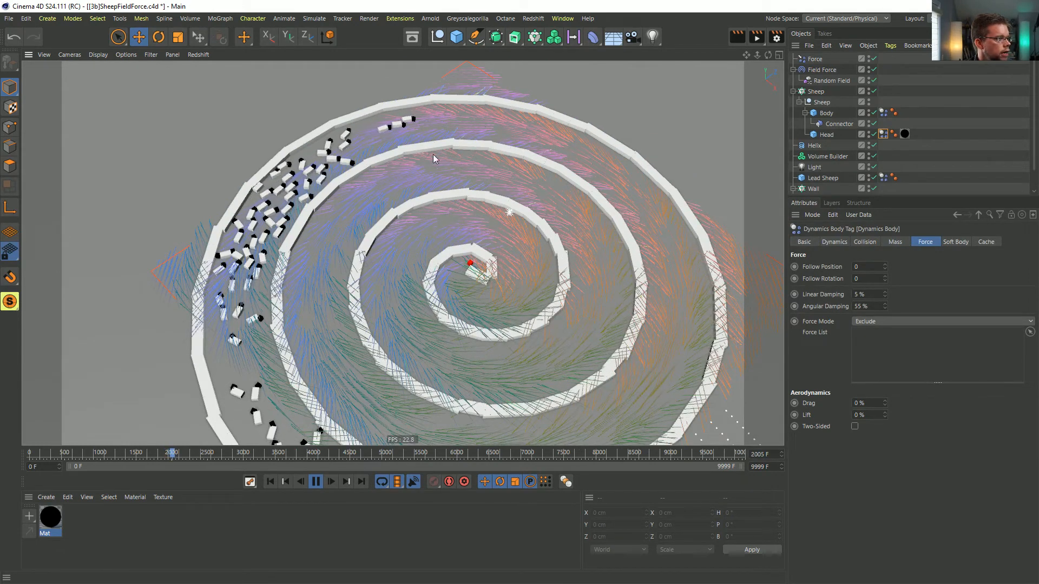
pyautogui.click(819, 71)
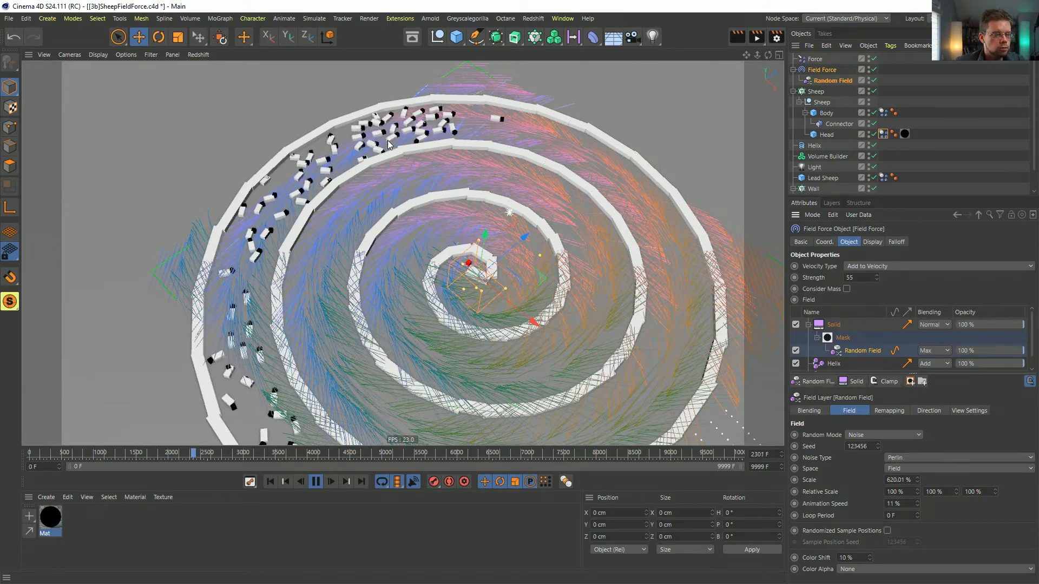
# Step: Turn off the Field Force's display box to hide its vector lines in the viewport
pyautogui.keyDown('alt'); pyautogui.moveTo(381, 372); pyautogui.dragTo(460, 360); pyautogui.keyUp('alt')
pyautogui.keyDown('alt'); pyautogui.moveTo(460, 359); pyautogui.dragTo(488, 286, button='middle'); pyautogui.keyUp('alt')
pyautogui.keyDown('alt'); pyautogui.moveTo(488, 286); pyautogui.dragTo(455, 292, button='right'); pyautogui.keyUp('alt')
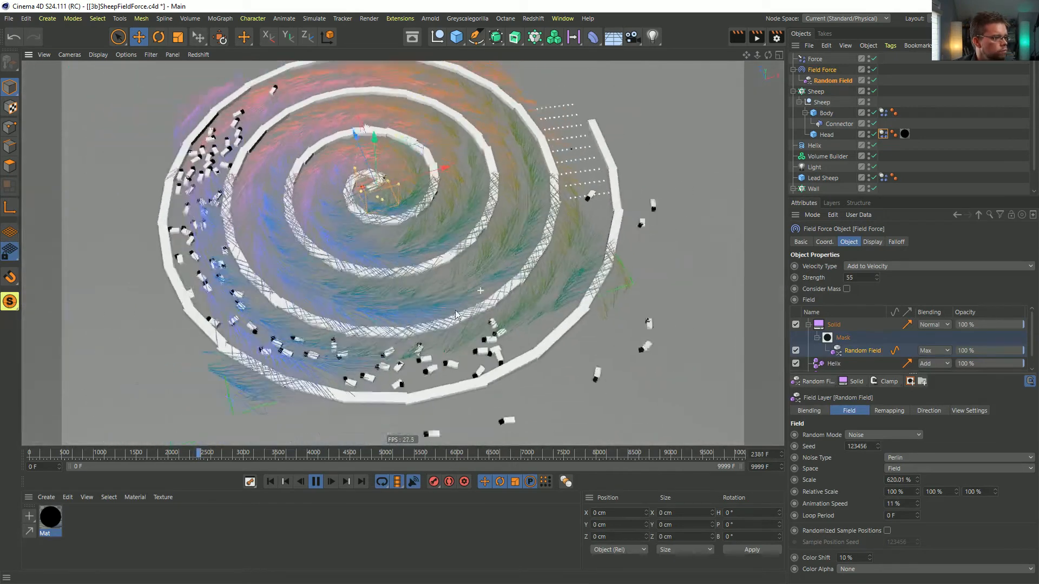
pyautogui.keyDown('alt'); pyautogui.moveTo(455, 293); pyautogui.dragTo(499, 311, button='middle'); pyautogui.keyUp('alt')
pyautogui.keyDown('alt'); pyautogui.moveTo(499, 310); pyautogui.dragTo(517, 310, button='right'); pyautogui.keyUp('alt')
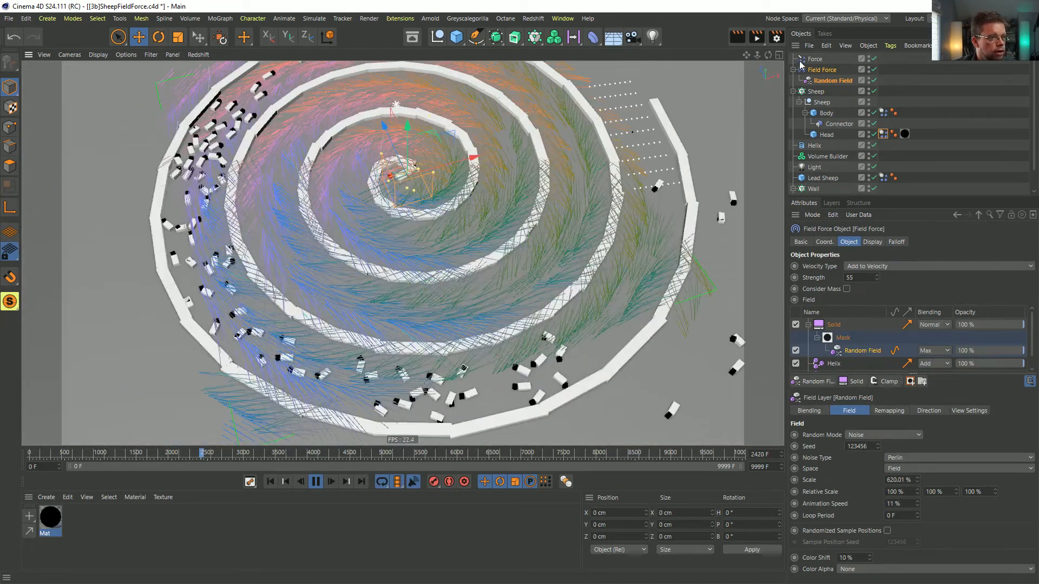
pyautogui.click(873, 241)
pyautogui.click(875, 266)
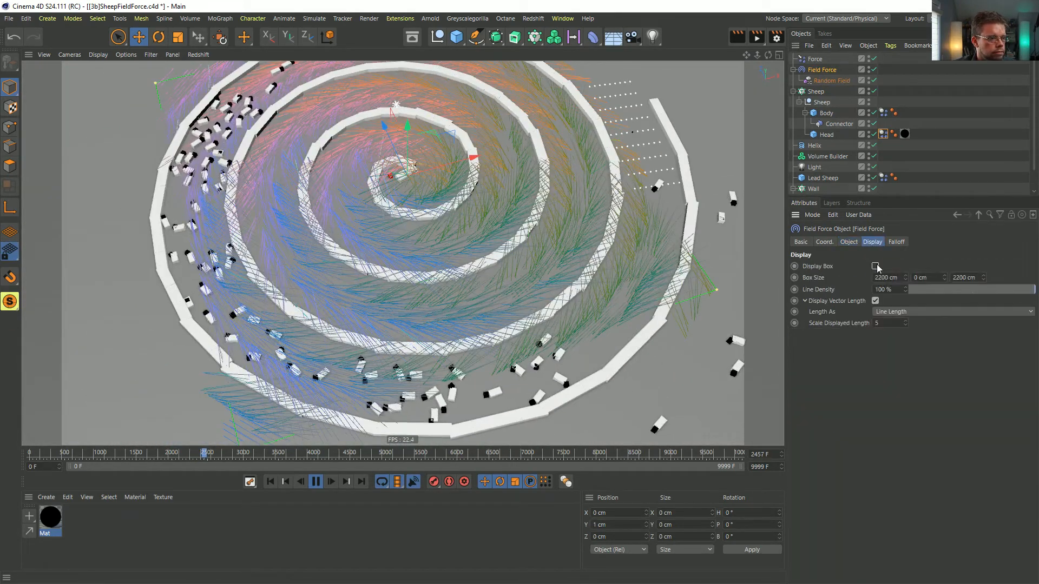
pyautogui.keyDown('alt'); pyautogui.moveTo(438, 180); pyautogui.dragTo(464, 248, button='middle'); pyautogui.keyUp('alt')
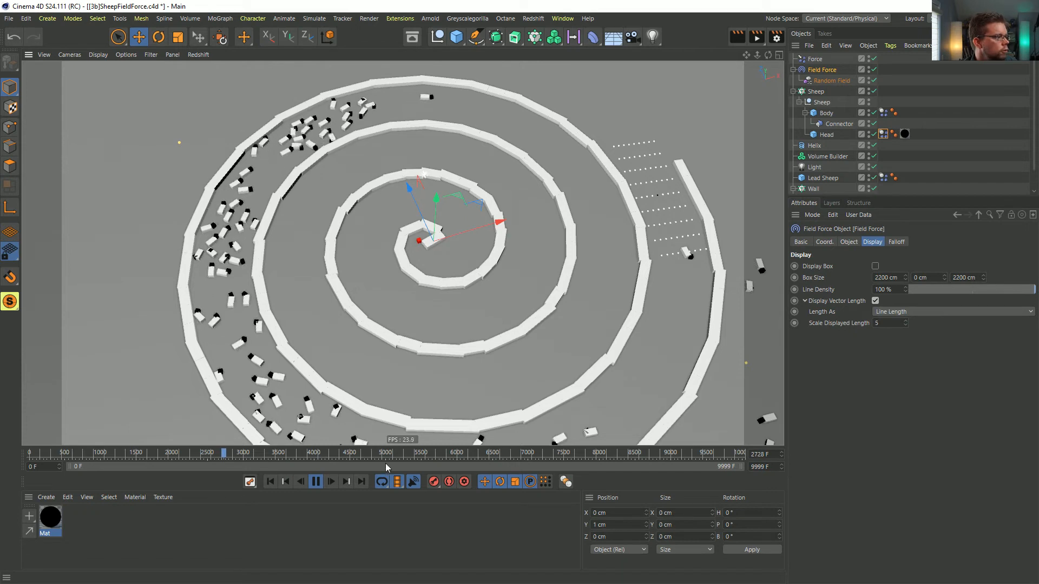
# Step: Rewind the simulation to frame 0 and move the sheep's Head cube to Z -24.78 cm, slightly away from the Body
pyautogui.click(270, 486)
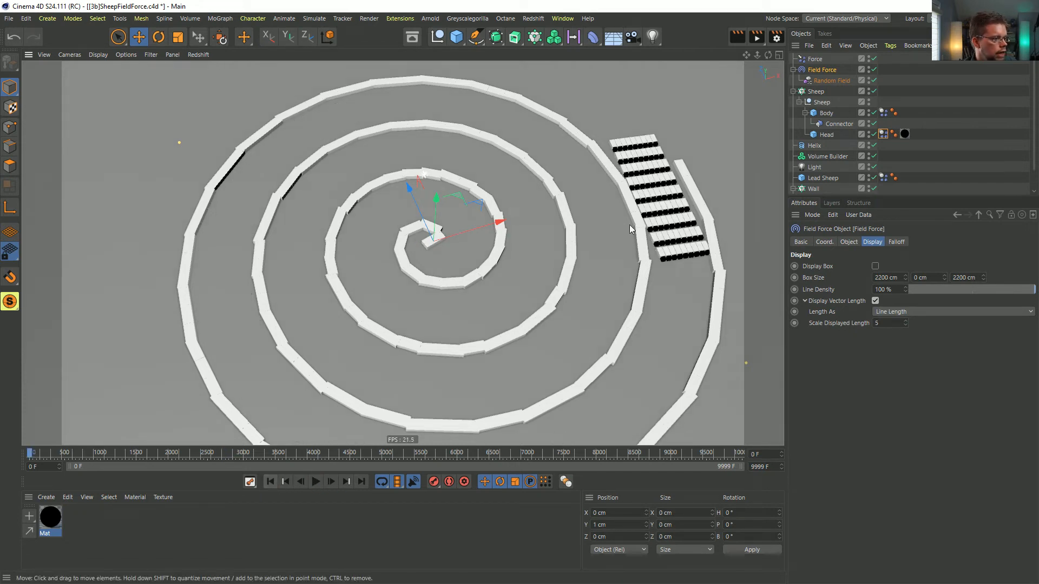
pyautogui.scroll(-10, 629, 229)
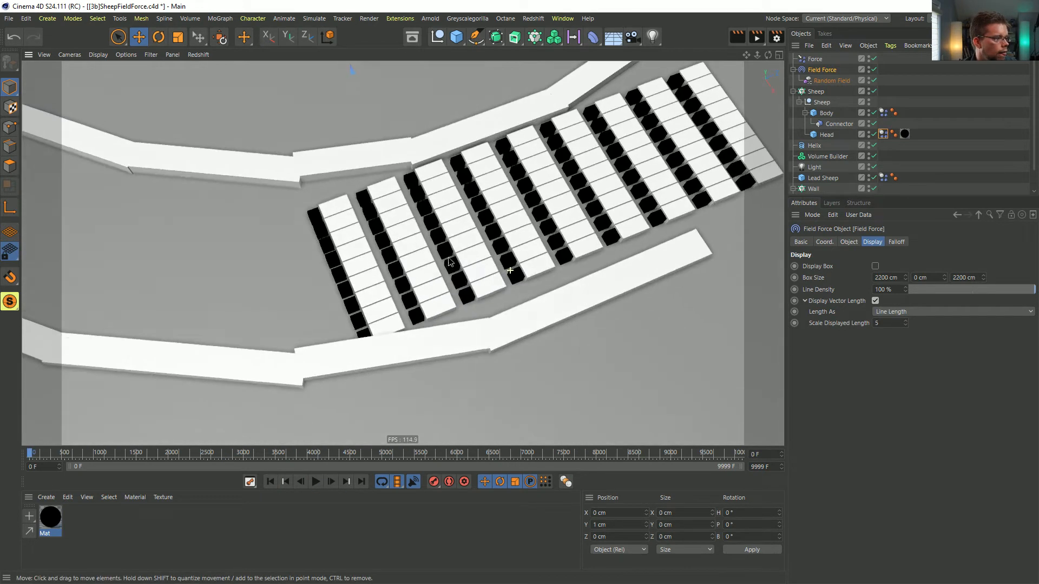
pyautogui.scroll(-3, 626, 222)
pyautogui.click(827, 114)
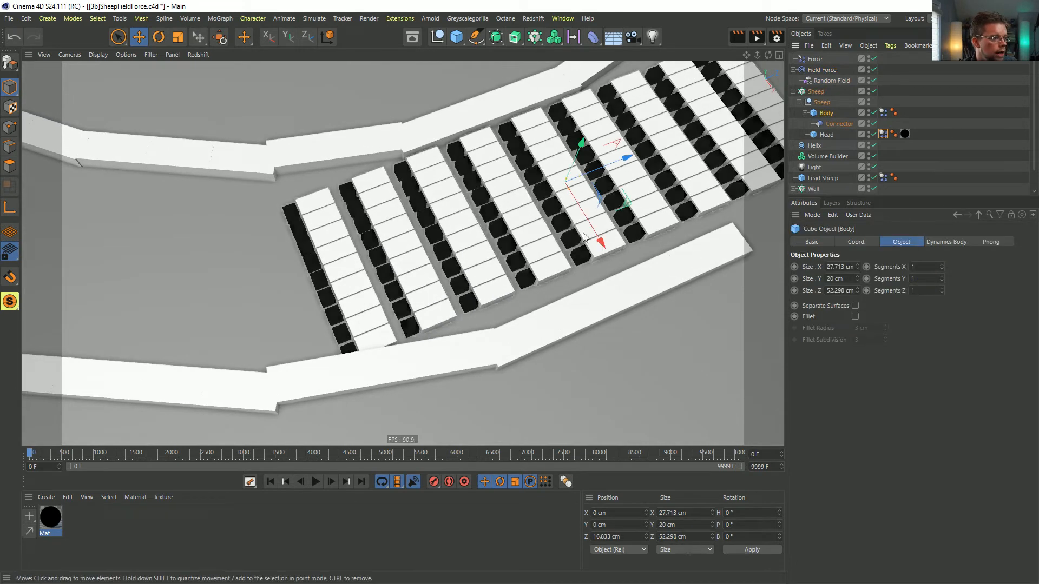
pyautogui.moveTo(622, 163); pyautogui.dragTo(602, 171)
pyautogui.click(818, 135)
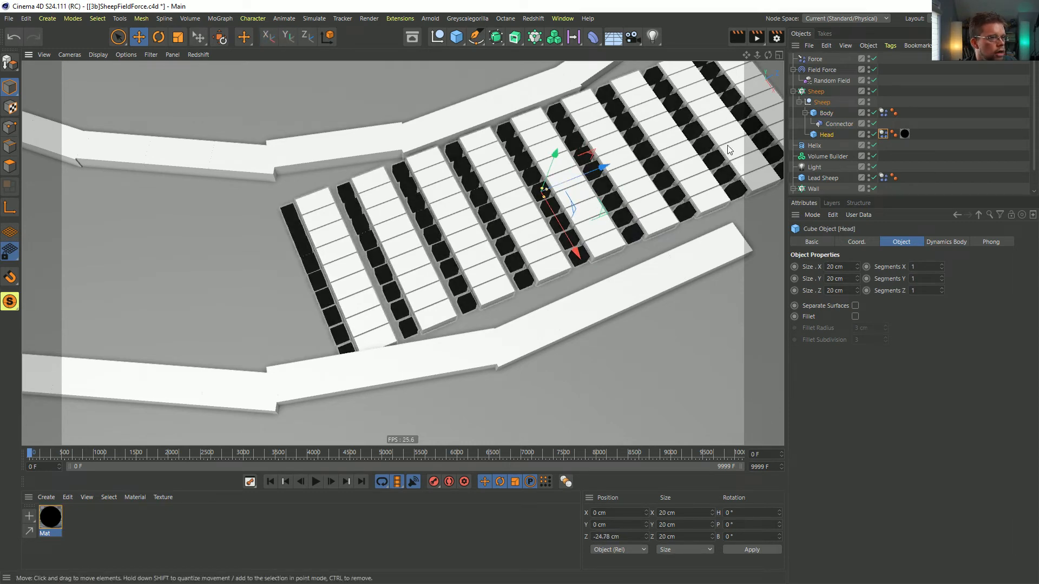
# Step: Turn off Ignore Collisions on the hinge Connector and move it to Z -31.9 cm
pyautogui.click(838, 124)
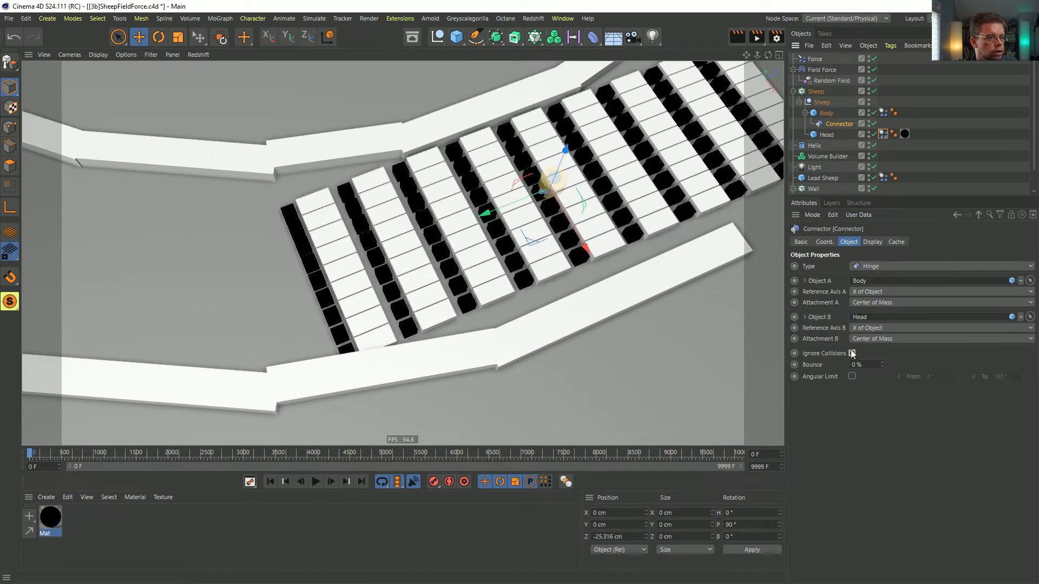
pyautogui.moveTo(633, 255)
pyautogui.keyDown('alt'); pyautogui.mouseDown()
pyautogui.moveTo(489, 251)
pyautogui.moveTo(484, 226)
pyautogui.mouseUp(); pyautogui.keyUp('alt')
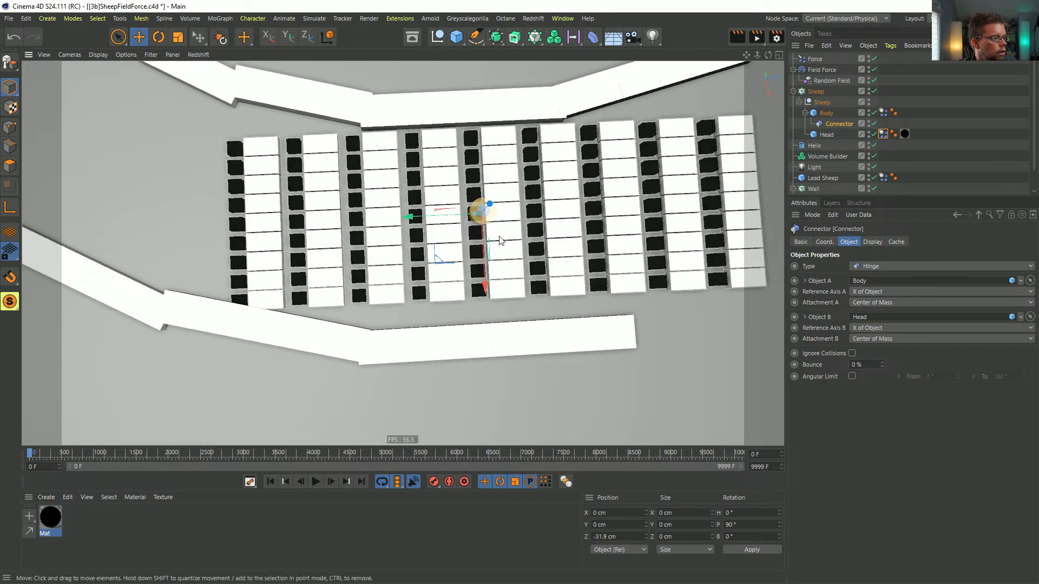
# Step: Play the simulation and increase the Force object's outer distance to 110 cm
pyautogui.click(316, 482)
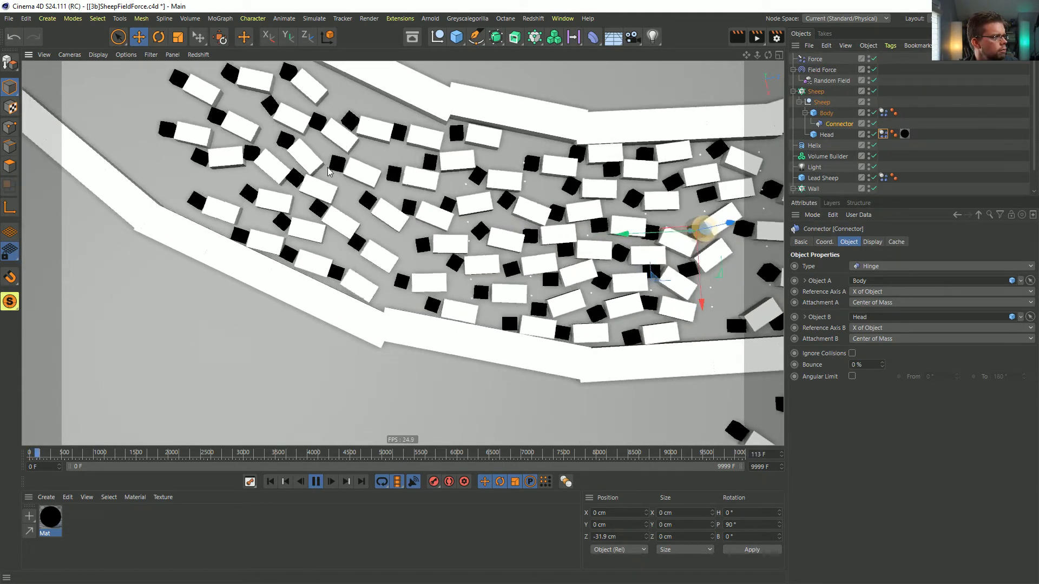
pyautogui.scroll(-7, 606, 205)
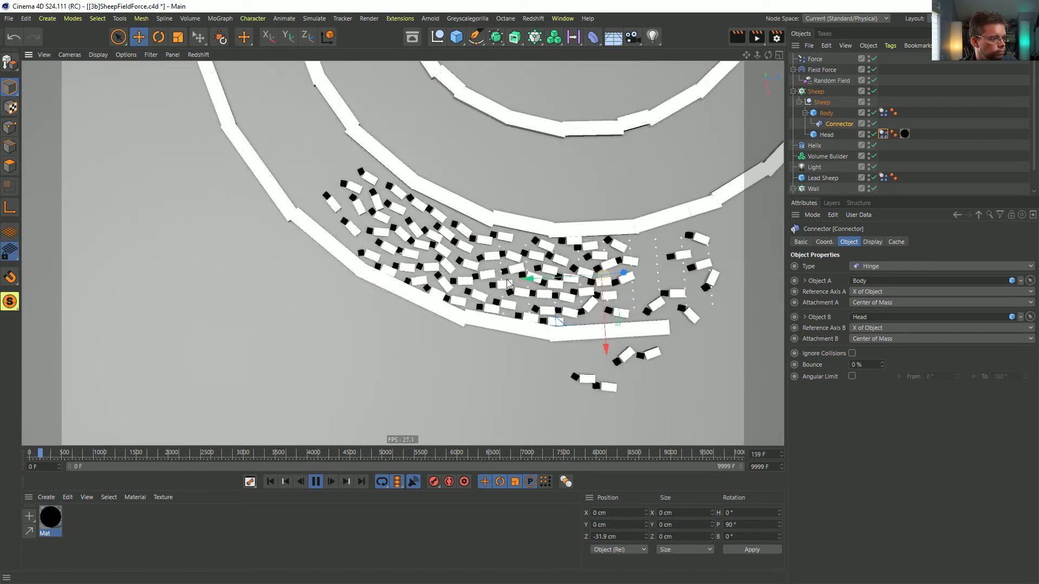
pyautogui.keyDown('alt'); pyautogui.moveTo(510, 275); pyautogui.dragTo(485, 335, button='middle'); pyautogui.keyUp('alt')
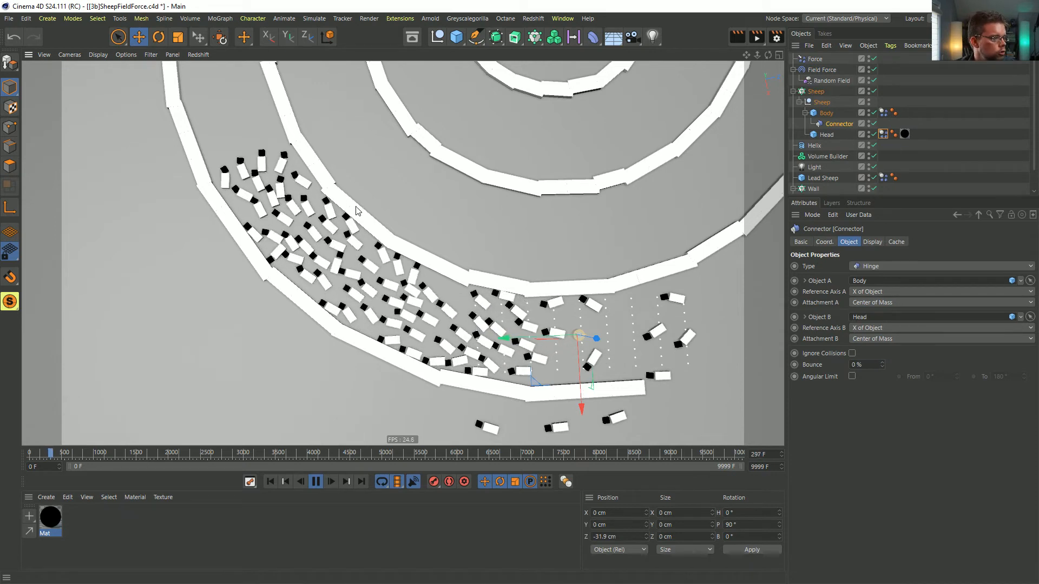
pyautogui.click(817, 59)
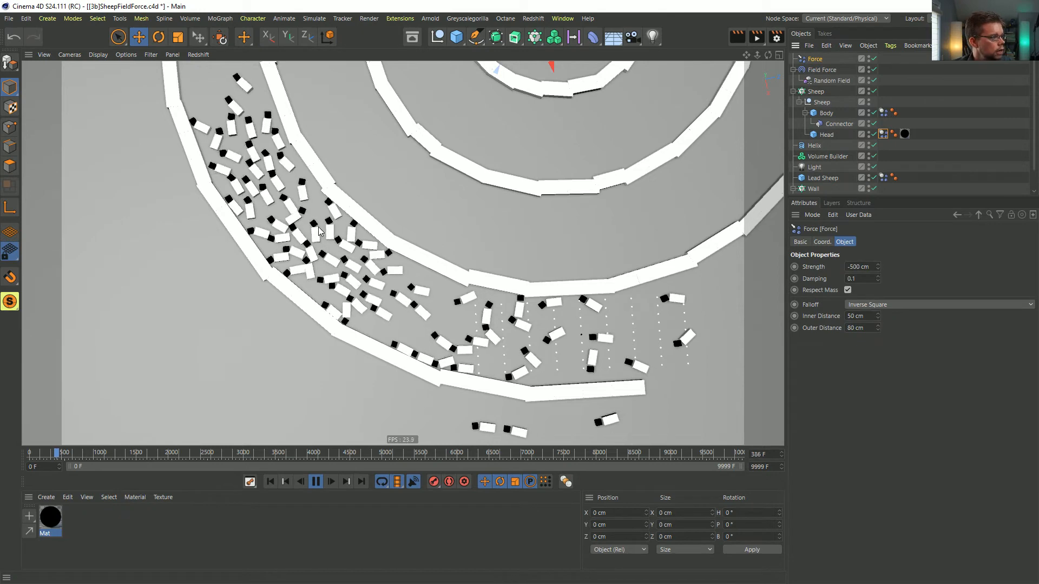
pyautogui.scroll(2, 714, 275)
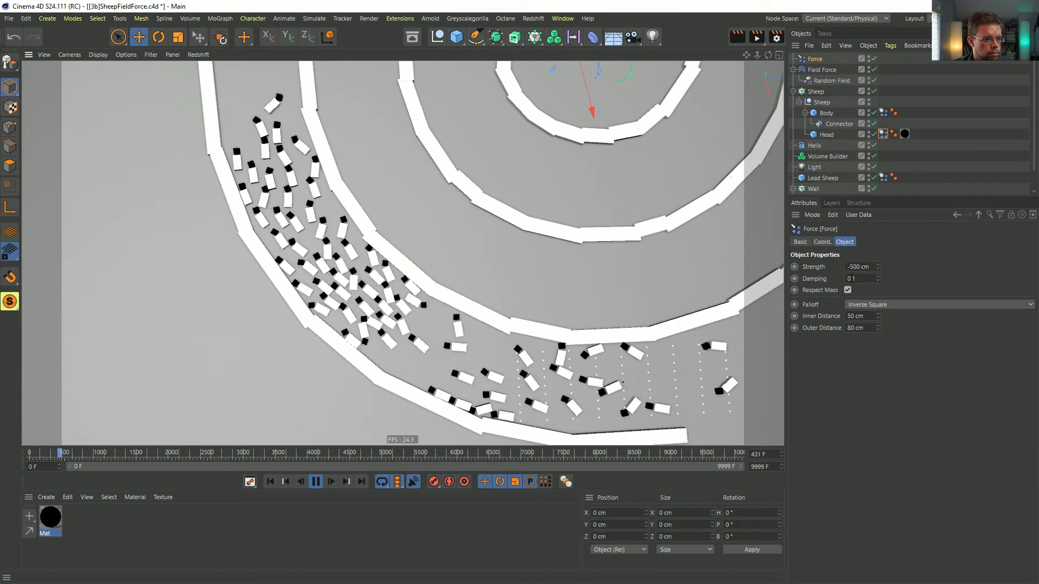
pyautogui.moveTo(878, 328); pyautogui.dragTo(878, 357)
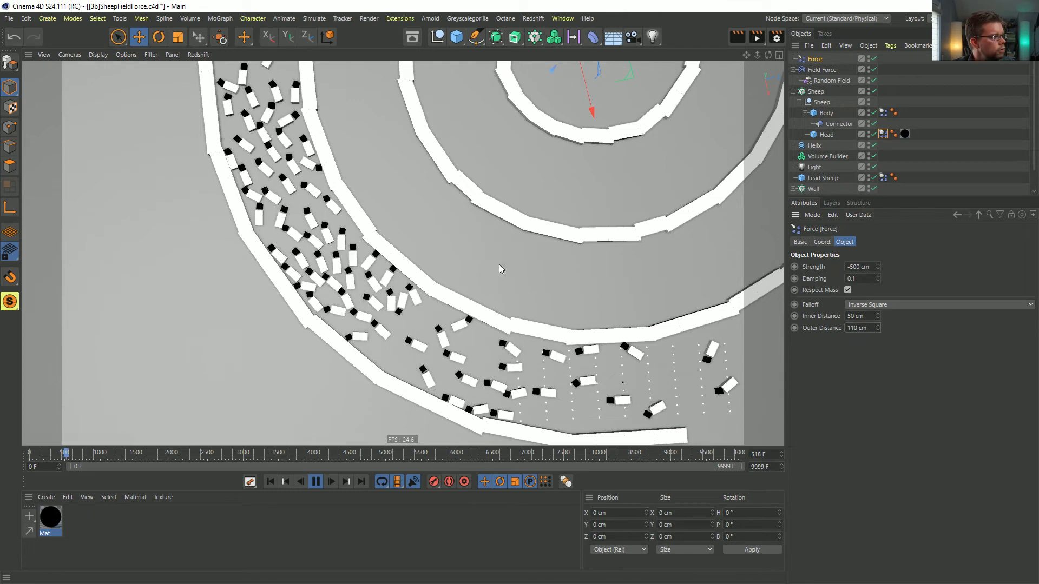
# Step: Set the collision Bounce of the Body and Head dynamics tags together to 55 %
pyautogui.keyDown('alt'); pyautogui.moveTo(369, 259); pyautogui.dragTo(487, 395, button='middle'); pyautogui.keyUp('alt')
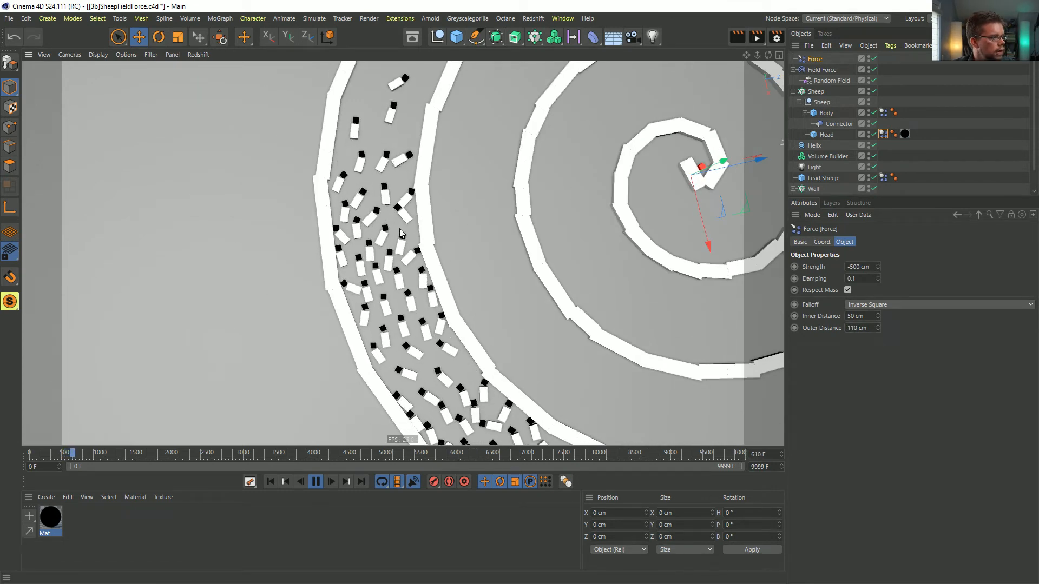
pyautogui.moveTo(882, 145); pyautogui.dragTo(883, 146)
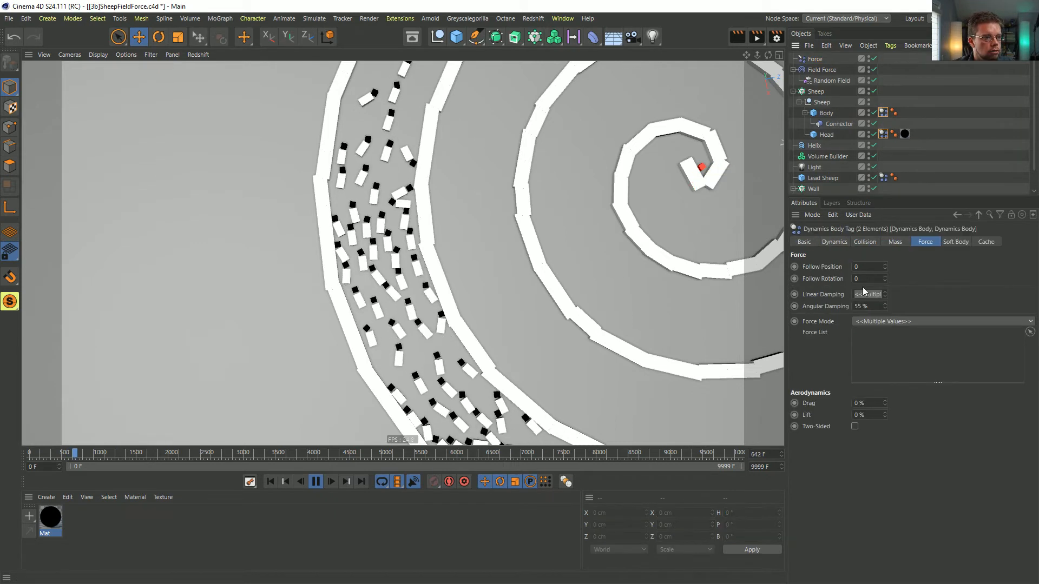
pyautogui.click(866, 242)
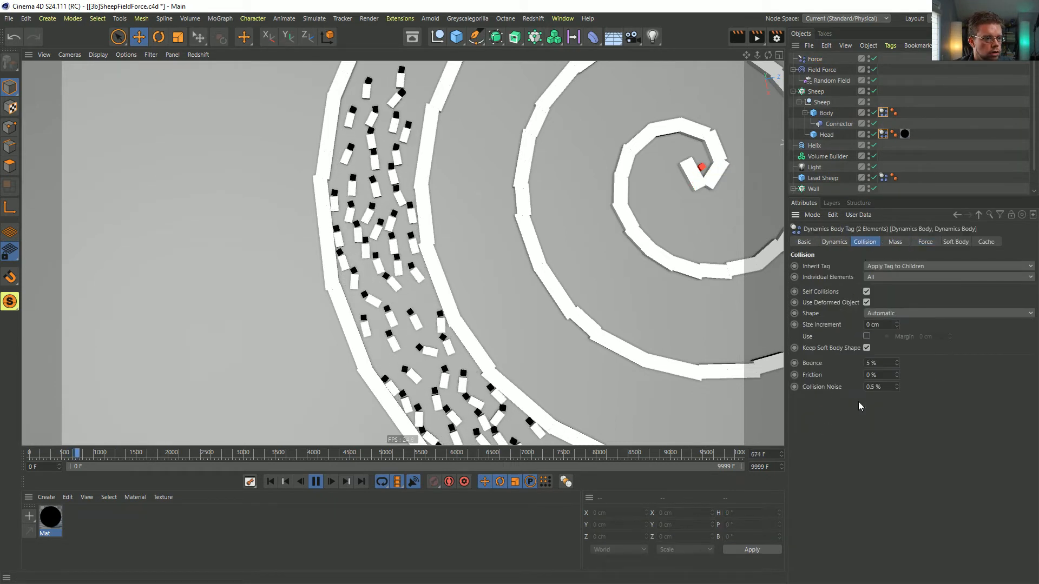
pyautogui.doubleClick(872, 363)
pyautogui.write('55')
pyautogui.press('Return')
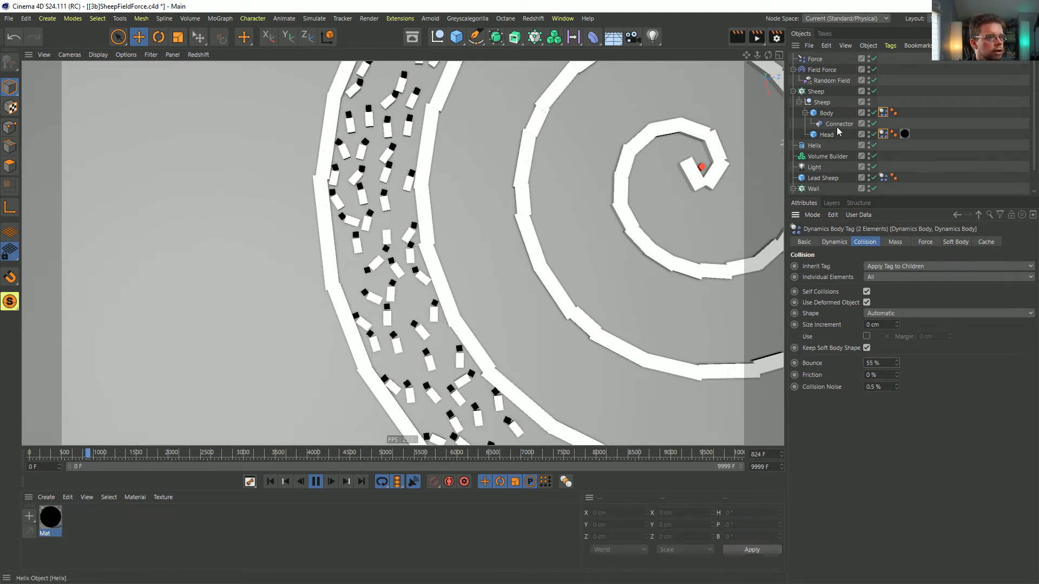
# Step: Set the collision Bounce to 5 % on the Head's dynamics tag and to 99 % on the Body's
pyautogui.click(883, 135)
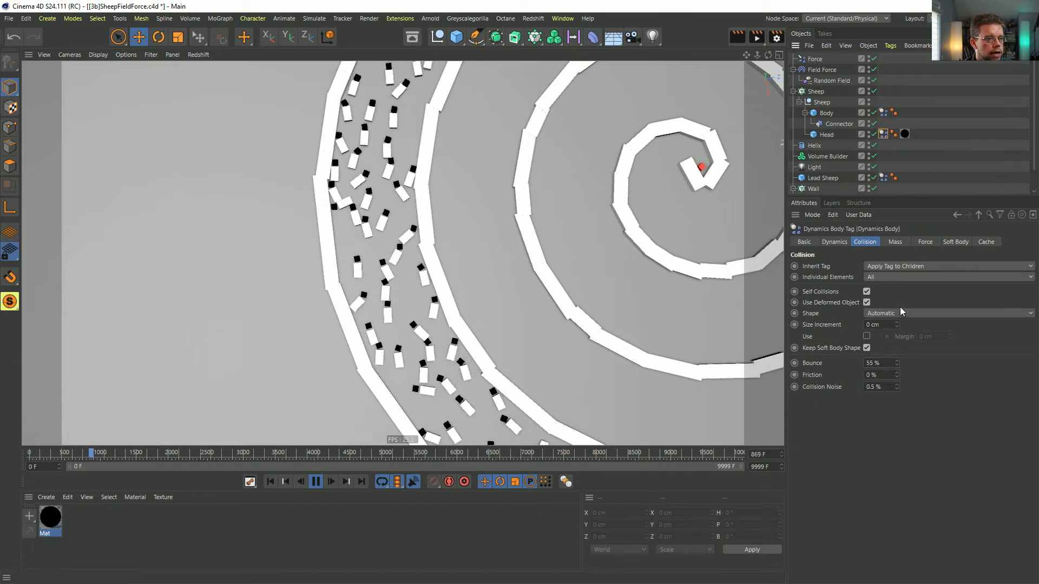
pyautogui.moveTo(882, 363); pyautogui.dragTo(849, 363)
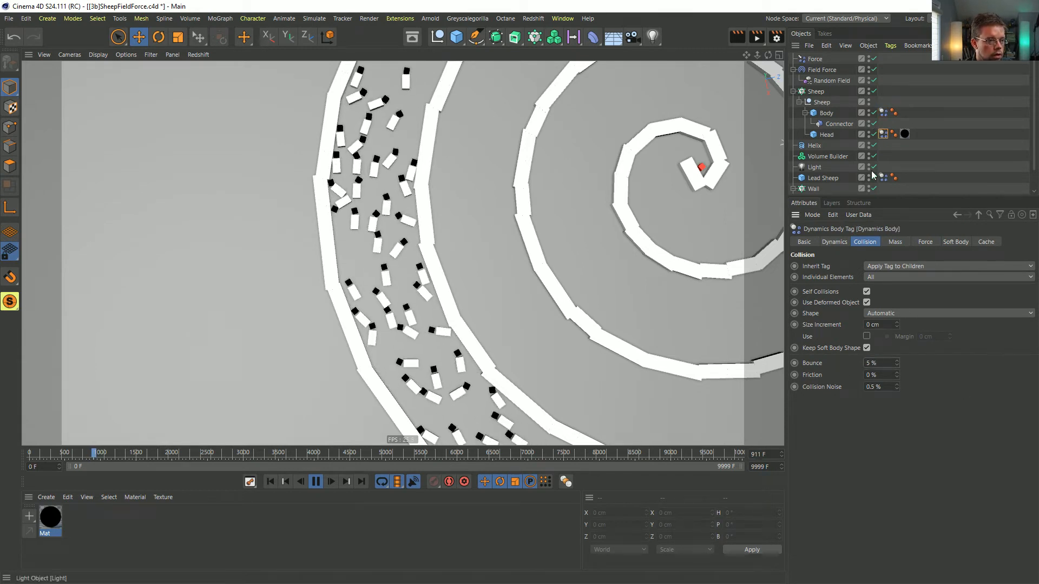
pyautogui.click(883, 113)
pyautogui.doubleClick(873, 363)
pyautogui.write('99')
pyautogui.press('Return')
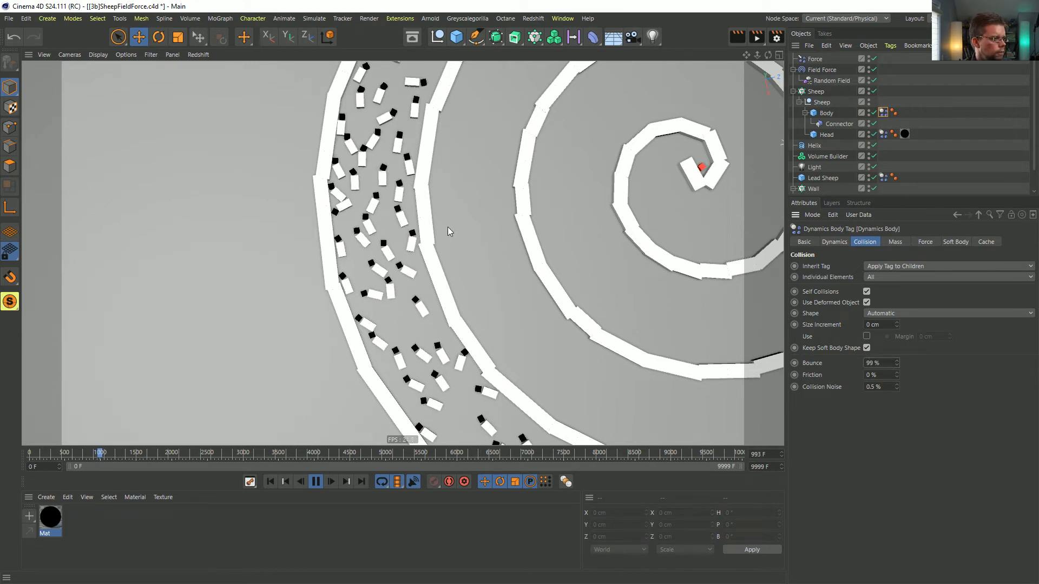
# Step: Scale up the Helix to about 4093 cm in X and 3822 cm in Z to widen the lanes between the spiral walls
pyautogui.scroll(-5, 456, 317)
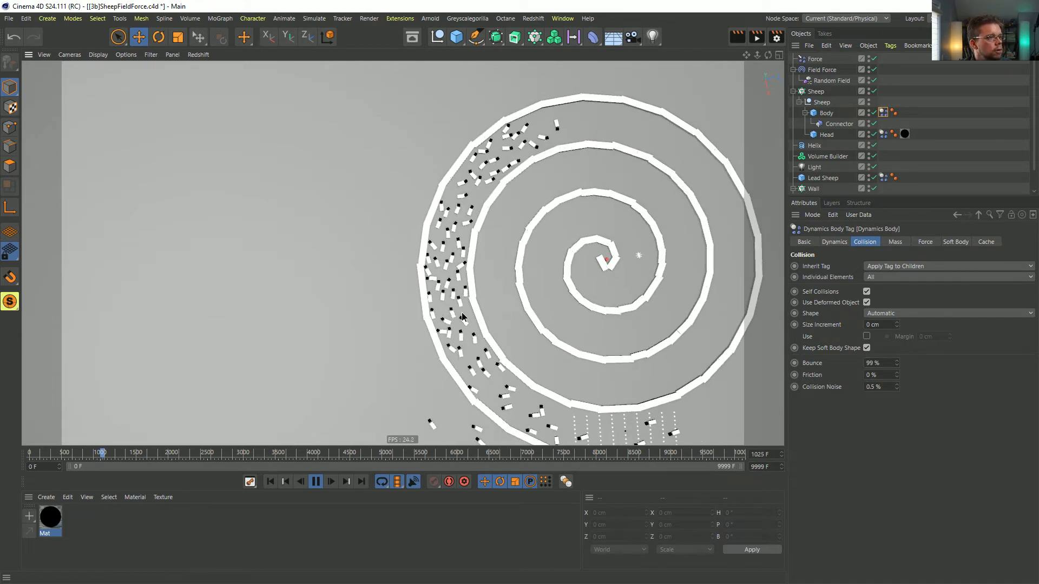
pyautogui.keyDown('alt'); pyautogui.moveTo(463, 317); pyautogui.dragTo(374, 289, button='middle'); pyautogui.keyUp('alt')
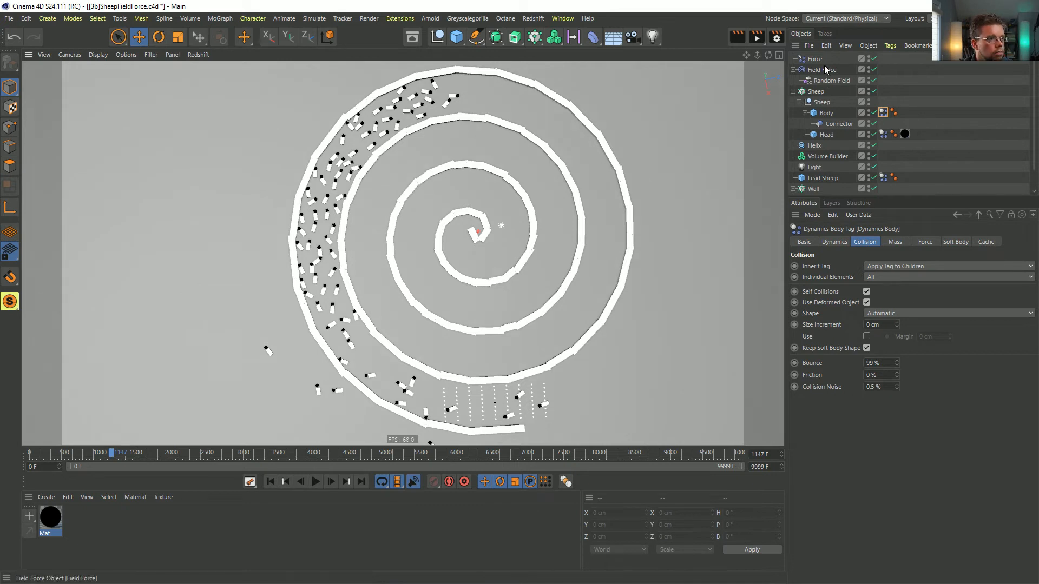
pyautogui.click(814, 124)
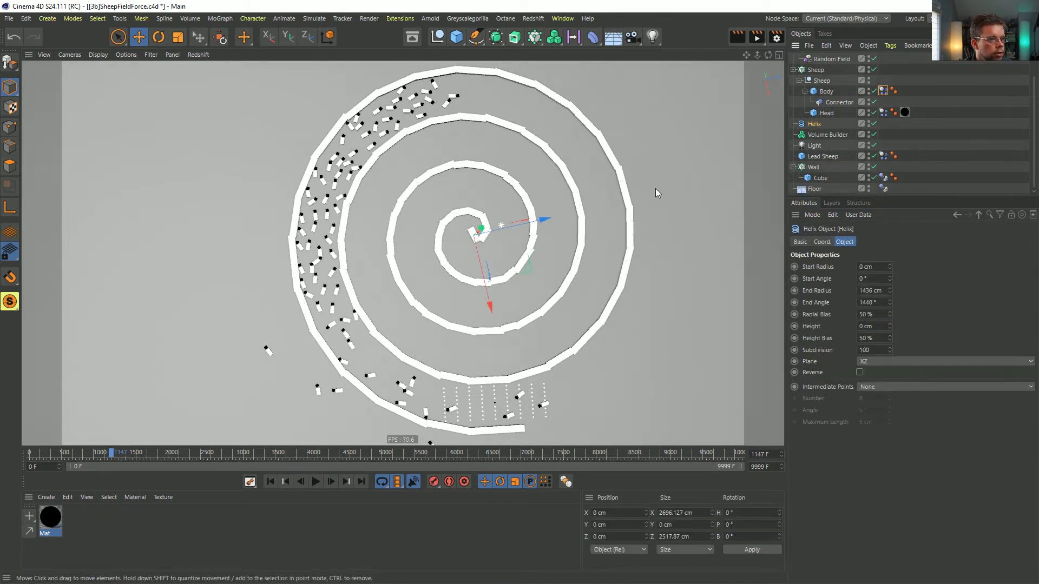
pyautogui.press('t')
pyautogui.moveTo(476, 190); pyautogui.dragTo(625, 188)
pyautogui.keyDown('alt'); pyautogui.moveTo(581, 256); pyautogui.dragTo(575, 220, button='middle'); pyautogui.keyUp('alt')
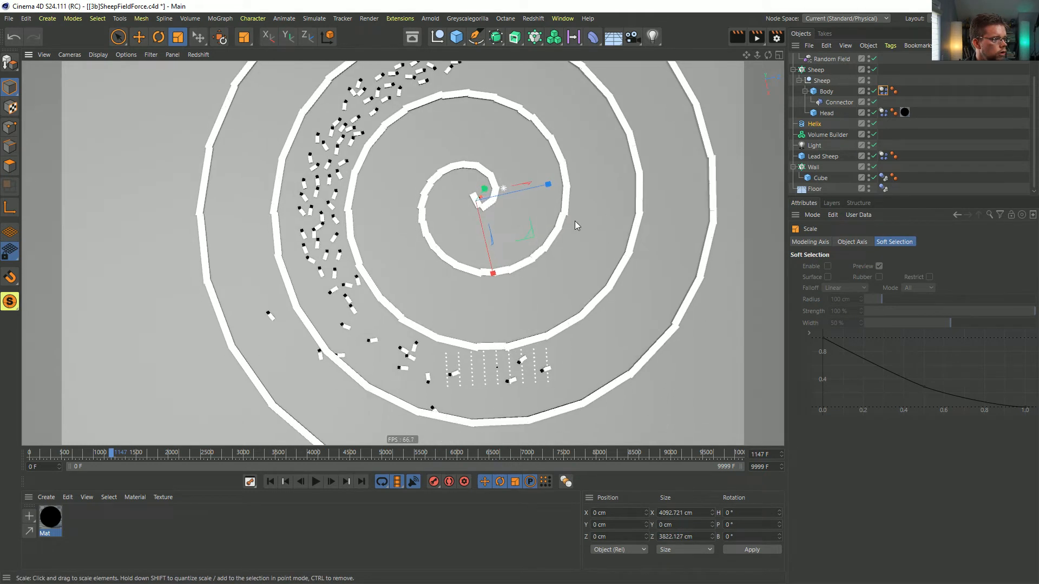
# Step: Rewind to frame 0, move the Sheep cloner to about X 1290 cm inside the widened lane, and play the simulation
pyautogui.click(275, 481)
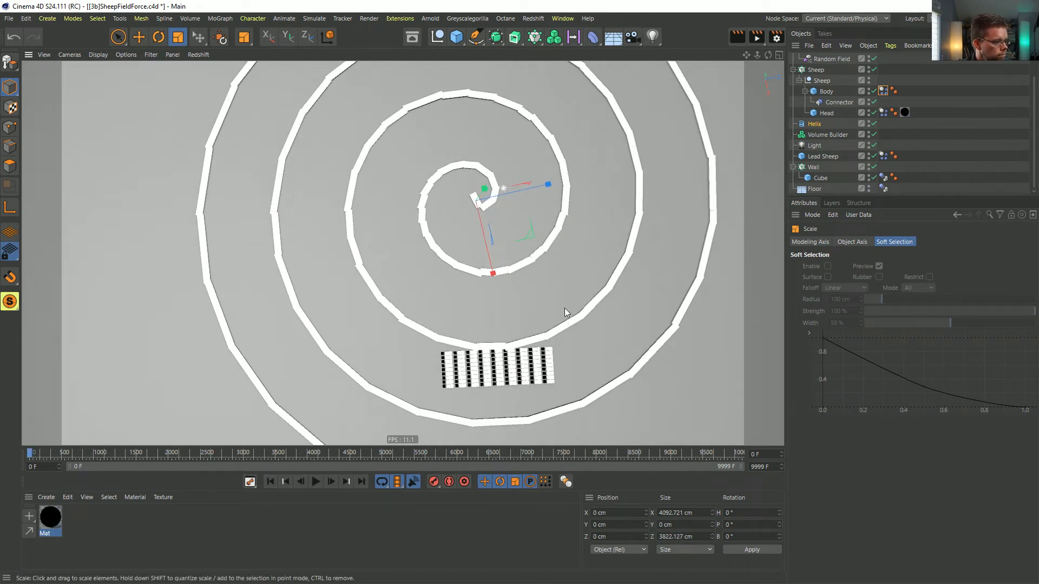
pyautogui.click(822, 72)
pyautogui.press('e')
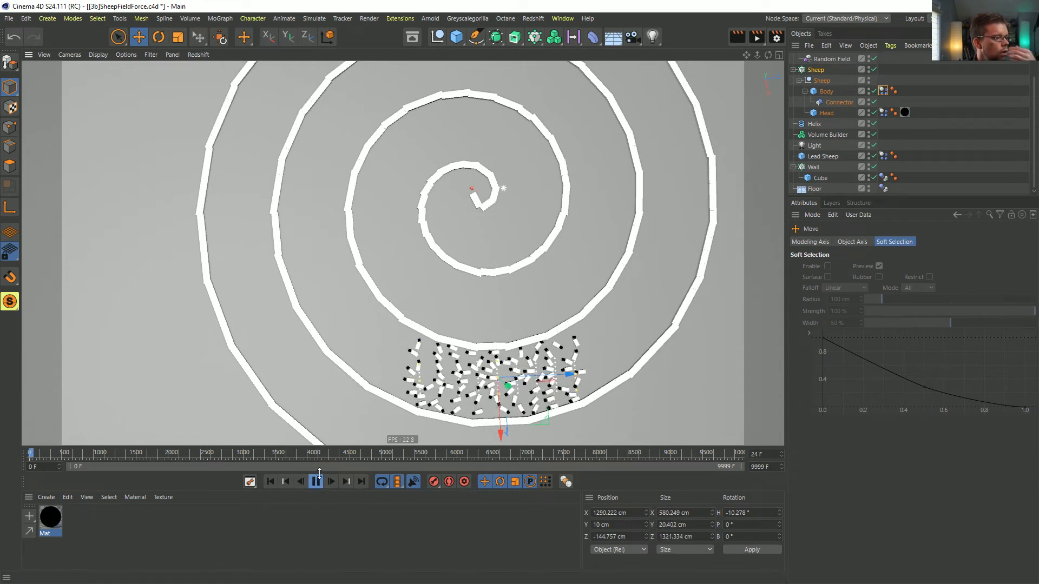
pyautogui.keyDown('alt'); pyautogui.moveTo(491, 357); pyautogui.dragTo(478, 319); pyautogui.keyUp('alt')
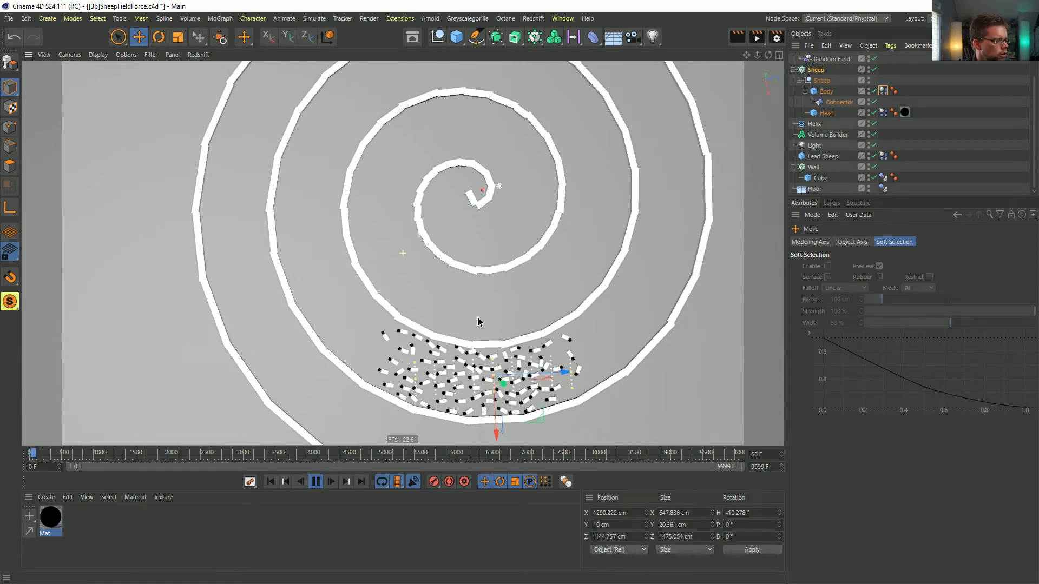
pyautogui.keyDown('alt'); pyautogui.moveTo(478, 320); pyautogui.dragTo(449, 281, button='middle'); pyautogui.keyUp('alt')
pyautogui.scroll(4, 449, 351)
pyautogui.keyDown('alt'); pyautogui.moveTo(455, 350); pyautogui.dragTo(489, 326); pyautogui.keyUp('alt')
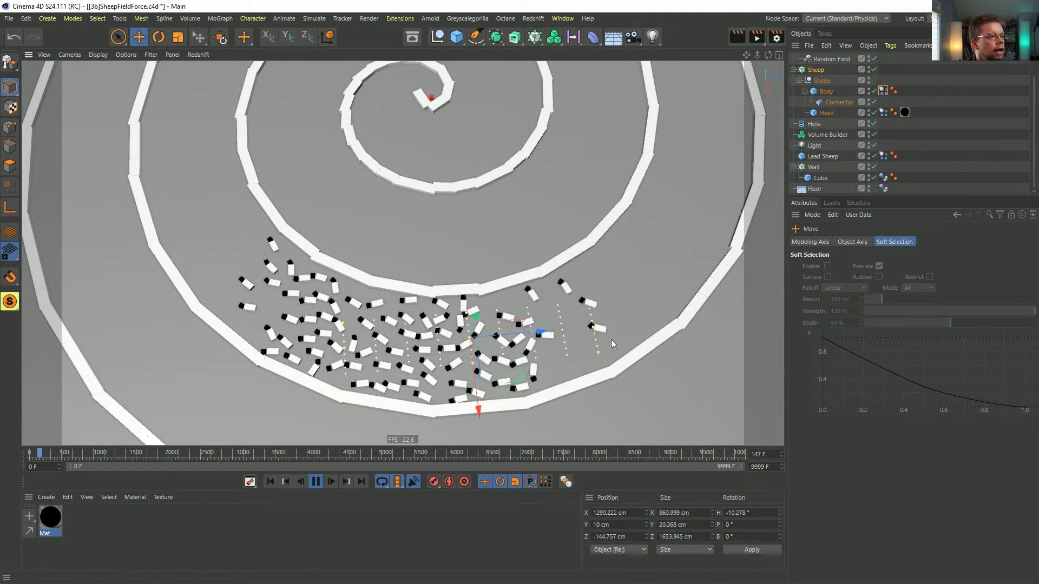
pyautogui.scroll(1, 833, 102)
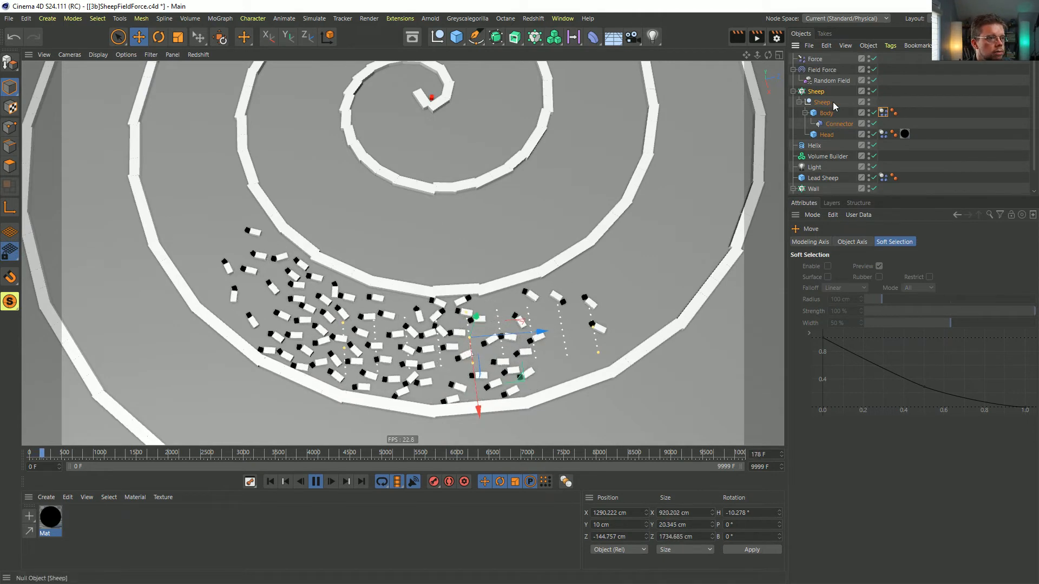
# Step: Rename the Force object as Force- and duplicate it as Force+ with a strength of 200 cm
pyautogui.doubleClick(822, 59)
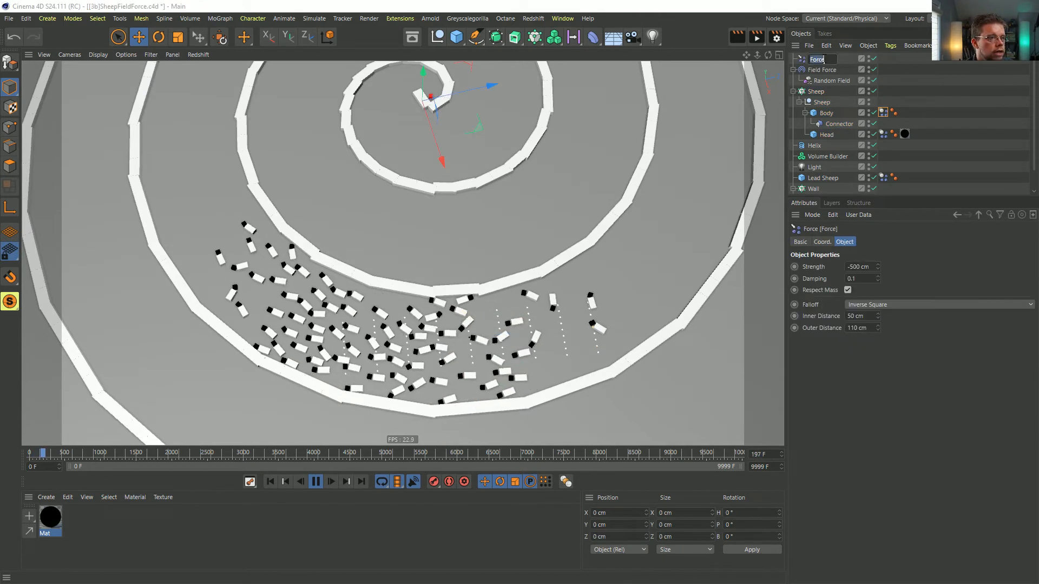
pyautogui.doubleClick(824, 69)
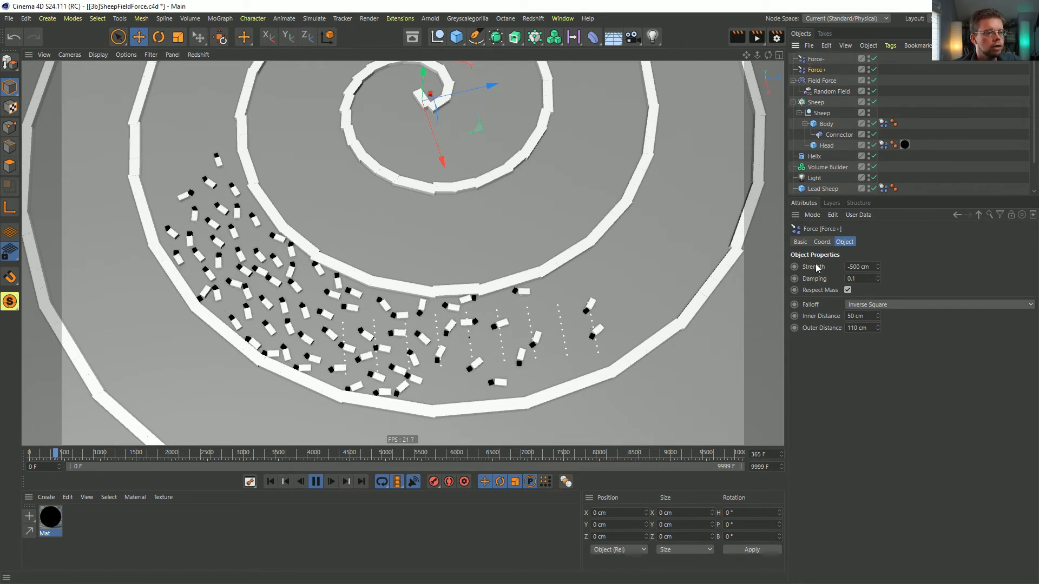
pyautogui.doubleClick(859, 267)
pyautogui.write('200')
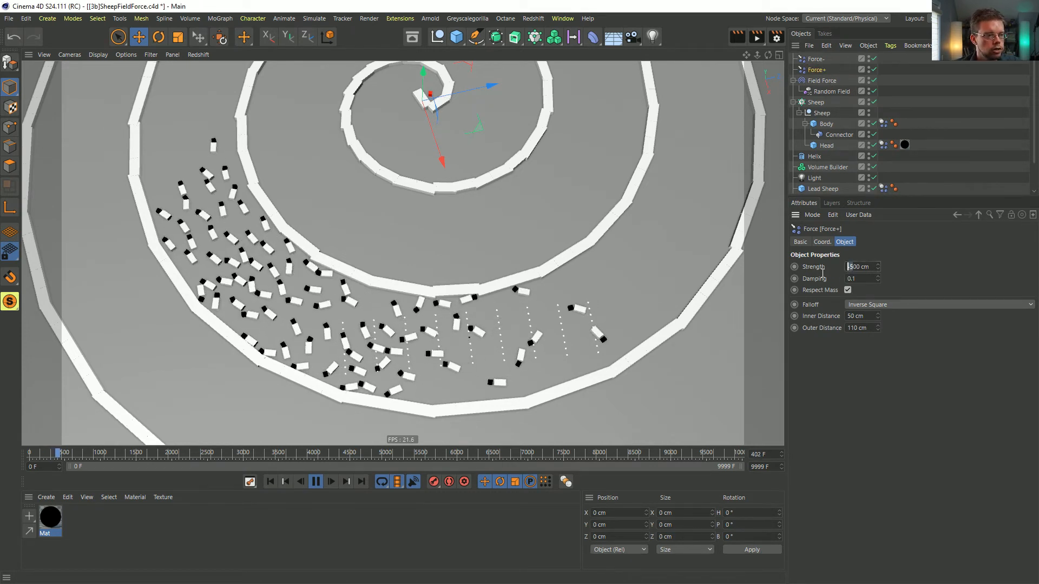
pyautogui.press('Return')
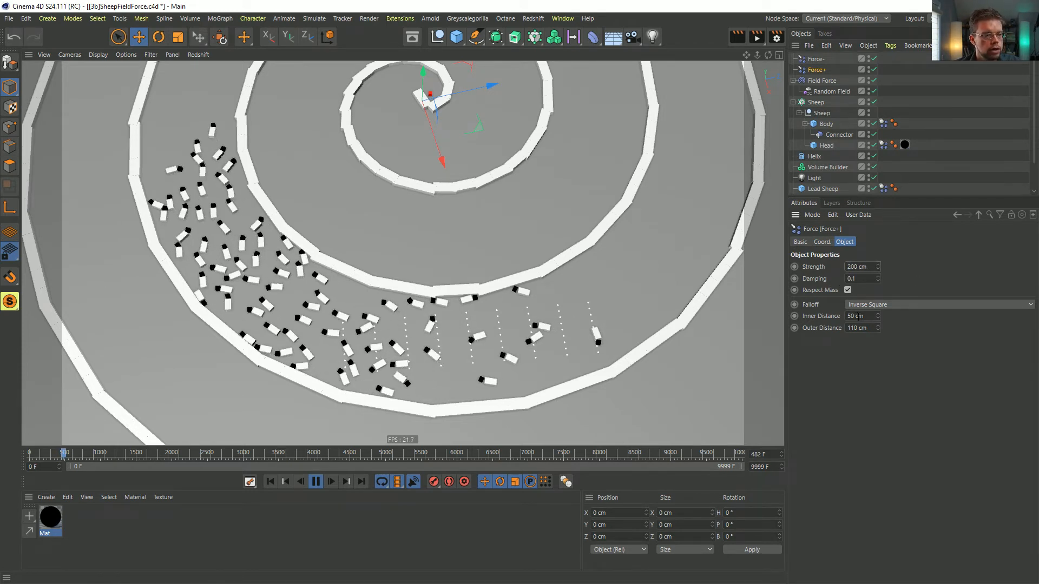
# Step: Set the Force+ object's outer distance to 555 cm and its inner distance to 250 cm
pyautogui.moveTo(851, 328); pyautogui.dragTo(875, 356)
pyautogui.write('54')
pyautogui.write('555')
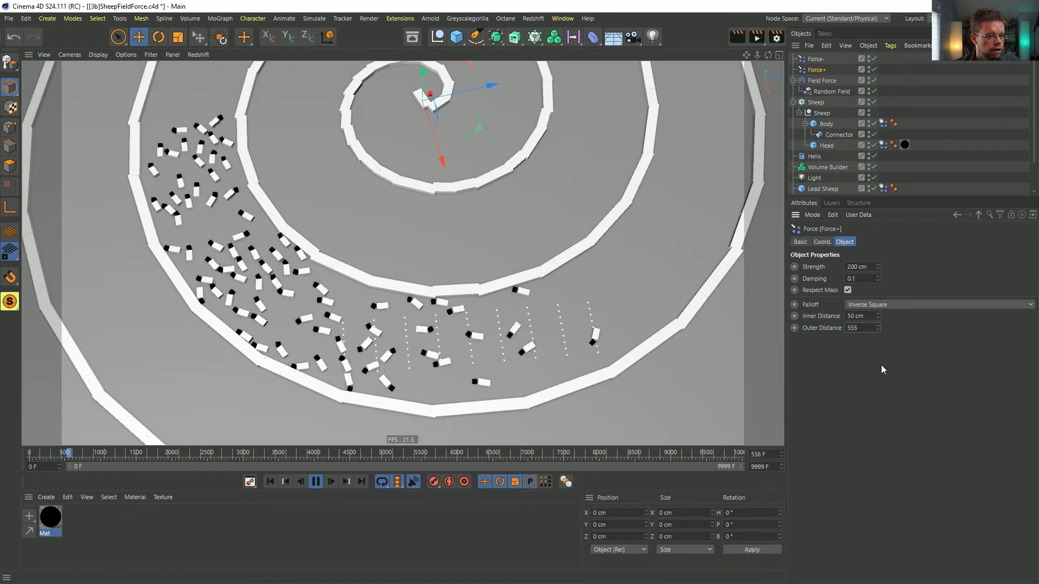
pyautogui.press('Return')
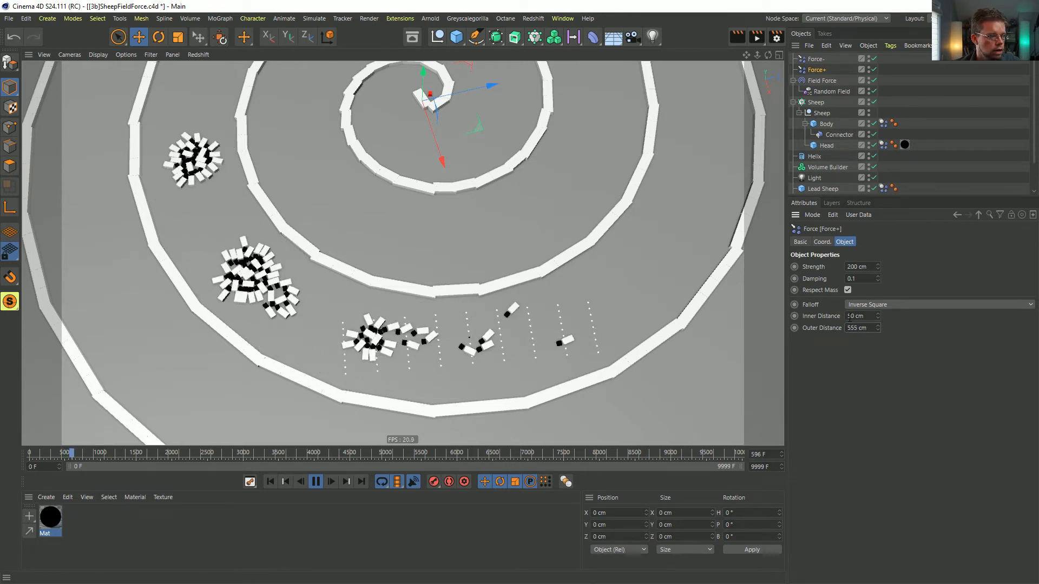
pyautogui.click(847, 317)
pyautogui.write('2')
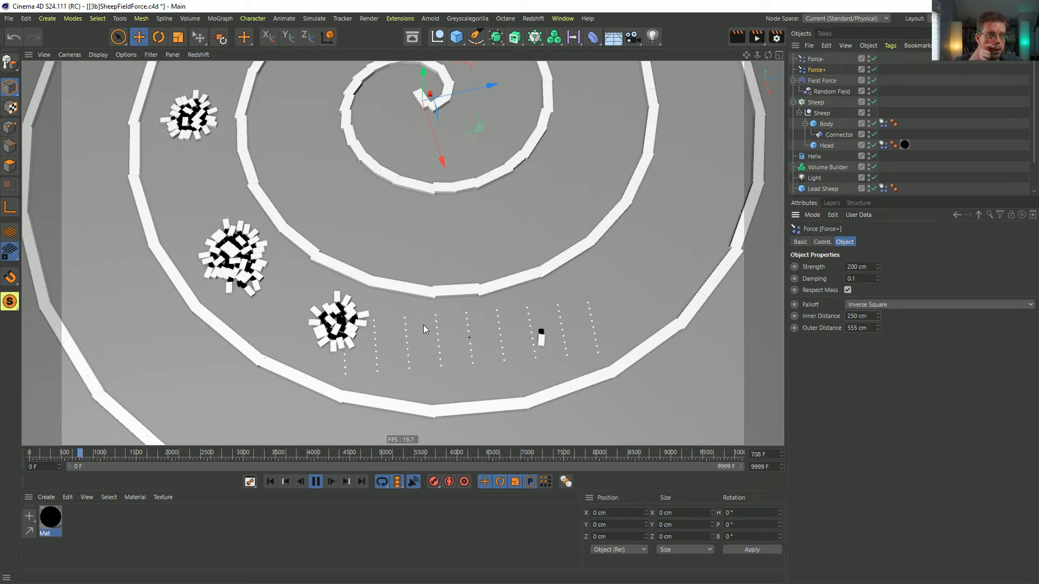
# Step: Reduce the Force+ strength to 50 cm and replay the sheep simulation from frame 0
pyautogui.keyDown('alt'); pyautogui.moveTo(298, 262); pyautogui.dragTo(355, 330, button='middle'); pyautogui.keyUp('alt')
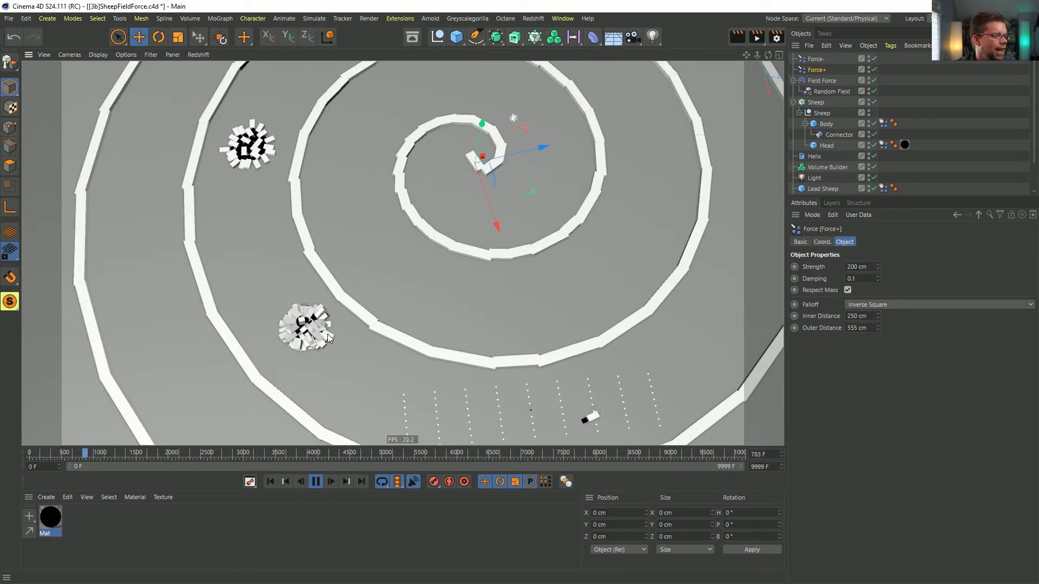
pyautogui.keyDown('alt'); pyautogui.moveTo(297, 325); pyautogui.dragTo(394, 292, button='right'); pyautogui.keyUp('alt')
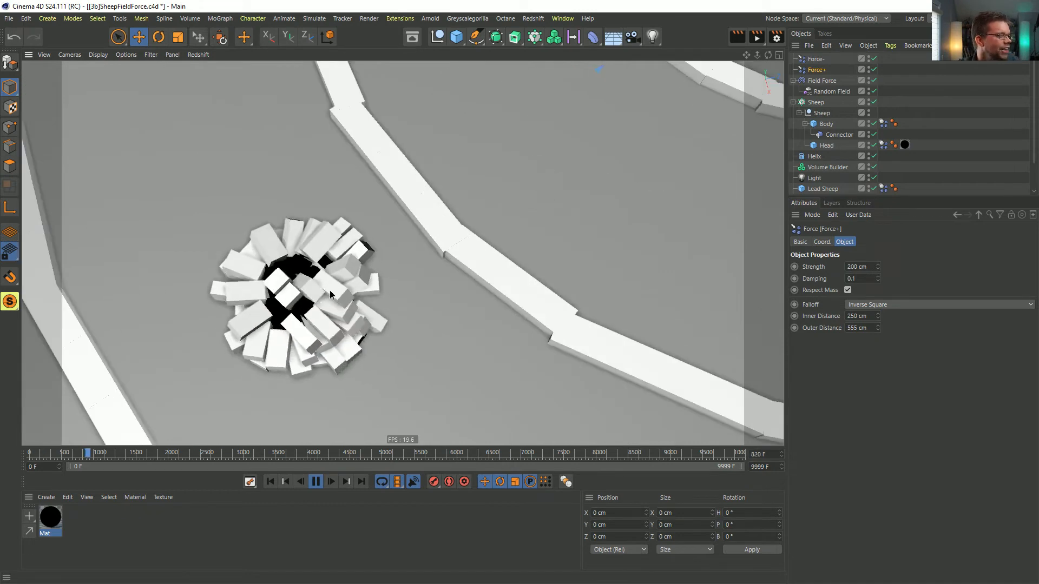
pyautogui.keyDown('alt'); pyautogui.moveTo(325, 298); pyautogui.dragTo(354, 246); pyautogui.keyUp('alt')
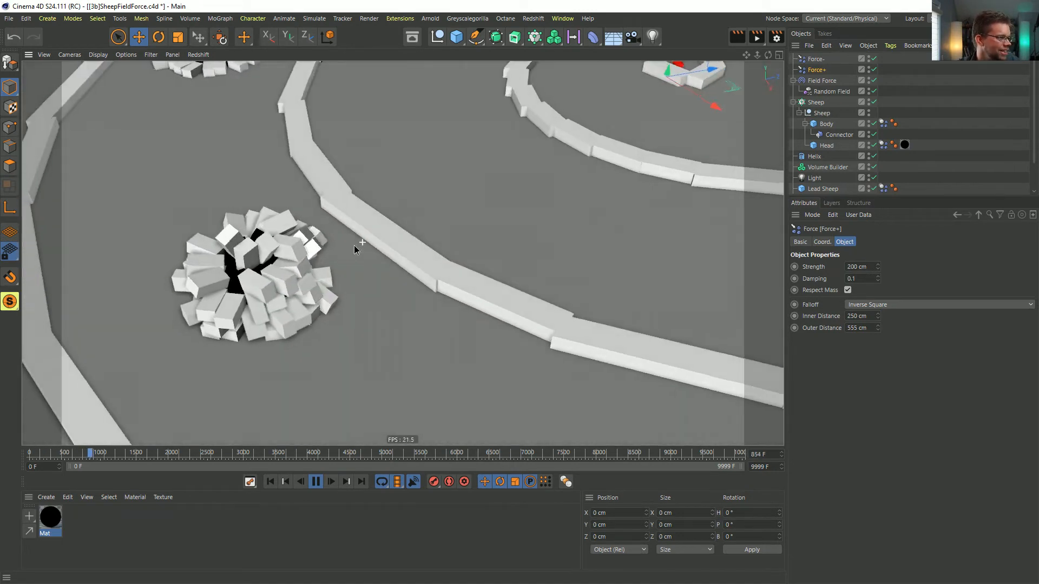
pyautogui.keyDown('alt'); pyautogui.moveTo(356, 244); pyautogui.dragTo(271, 300, button='right'); pyautogui.keyUp('alt')
pyautogui.keyDown('alt'); pyautogui.moveTo(276, 297); pyautogui.dragTo(262, 310, button='middle'); pyautogui.keyUp('alt')
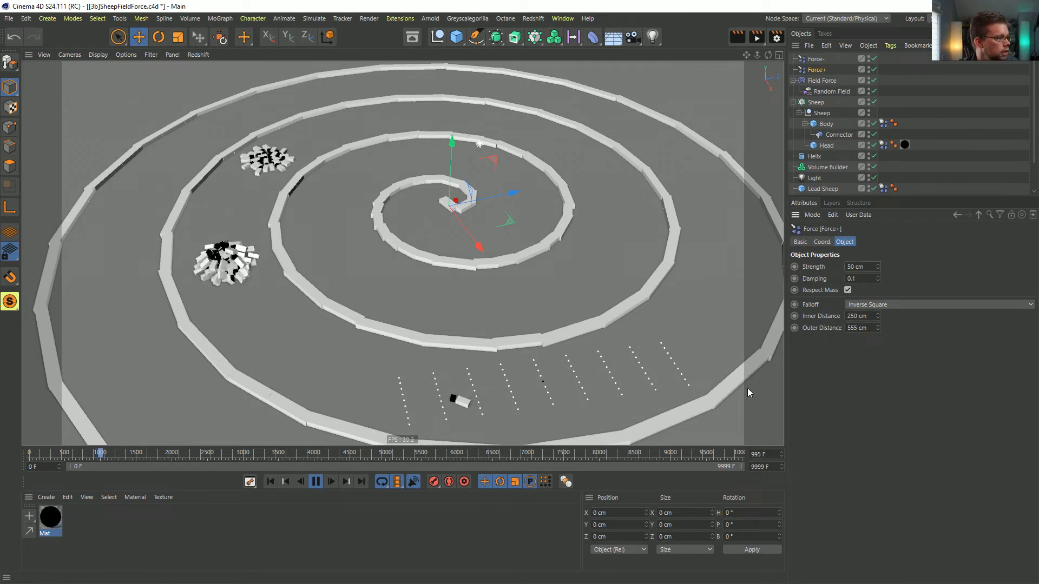
pyautogui.click(271, 482)
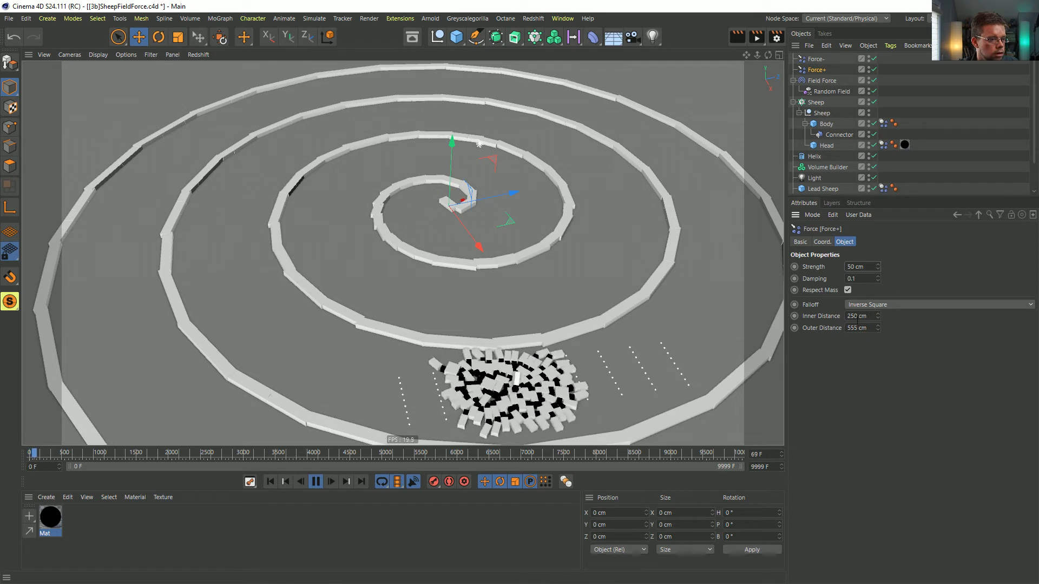
# Step: Lower the Force+ strength to 5 cm and restart the simulation from frame 0
pyautogui.moveTo(866, 267); pyautogui.dragTo(822, 268)
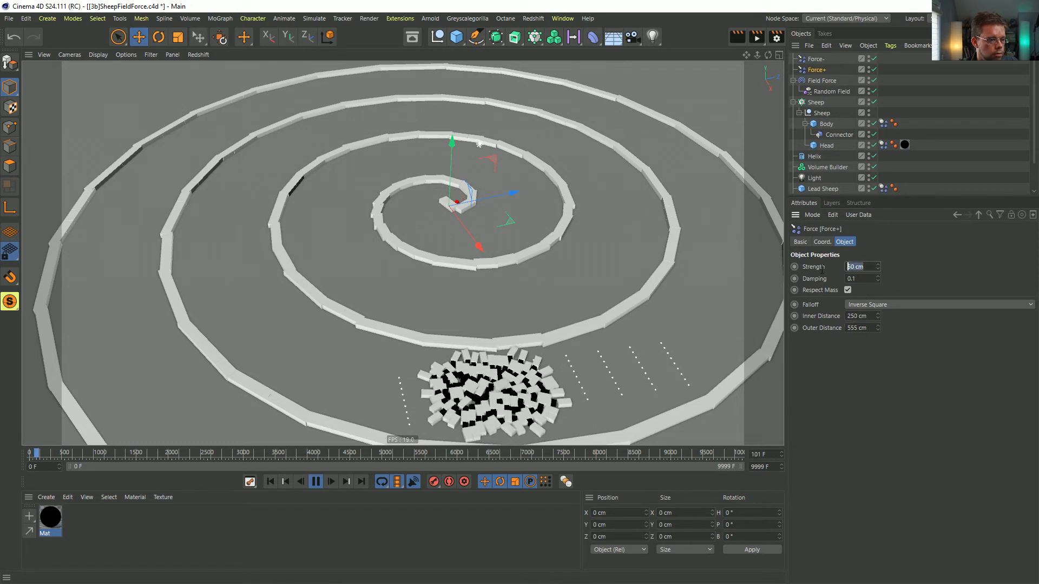
pyautogui.write('5')
pyautogui.press('Return')
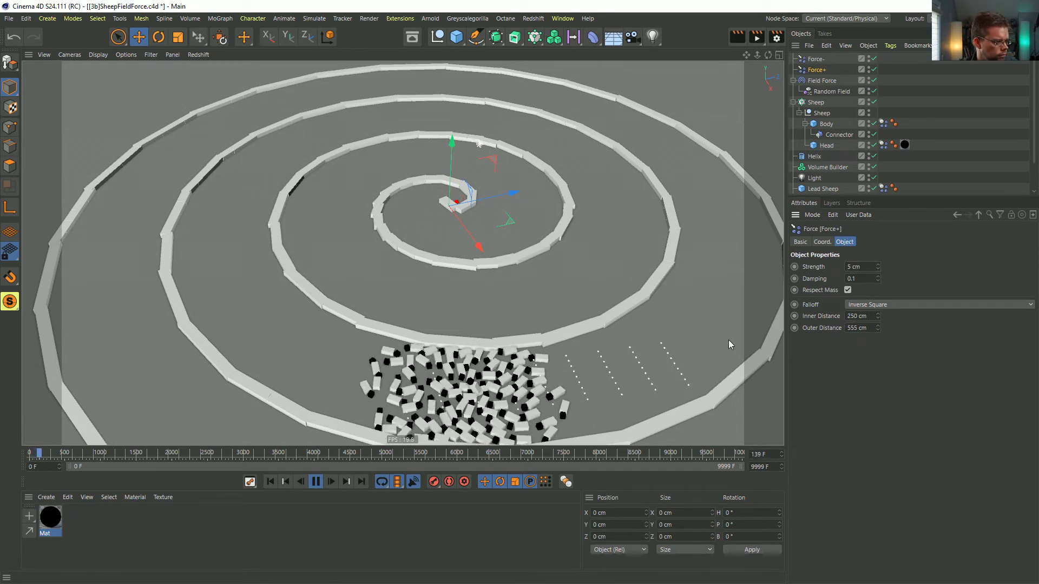
pyautogui.click(270, 482)
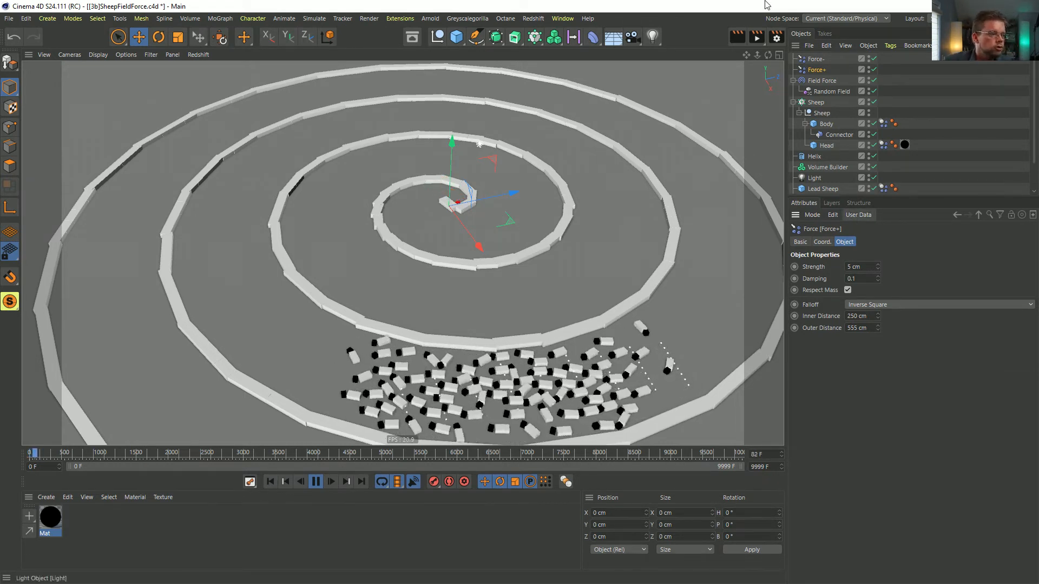
# Step: Set the Force- object's strength to -1500 cm and its outer distance to 80 cm while the simulation plays
pyautogui.click(816, 59)
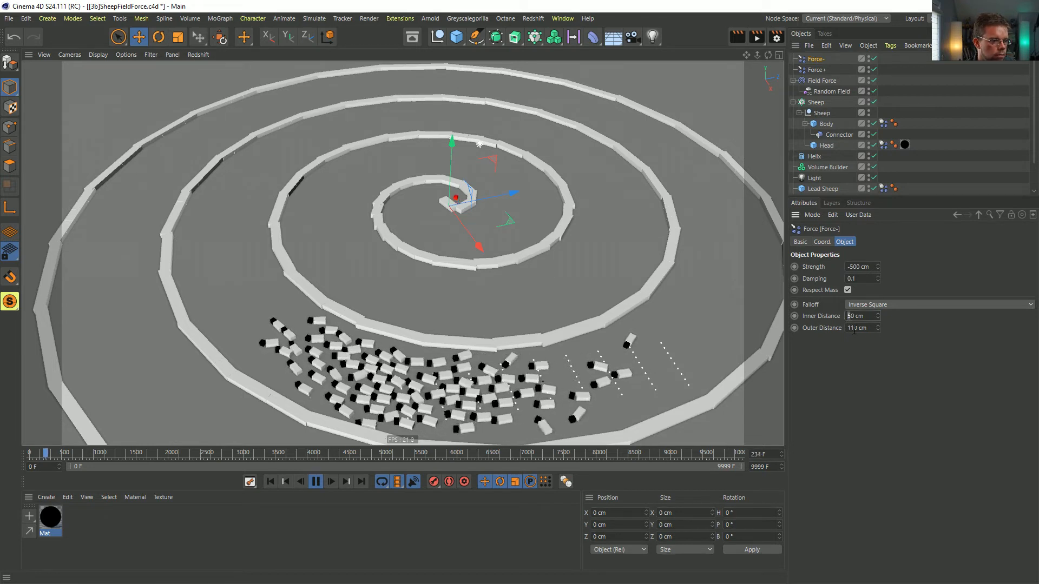
pyautogui.click(850, 266)
pyautogui.write('1')
pyautogui.press('Return')
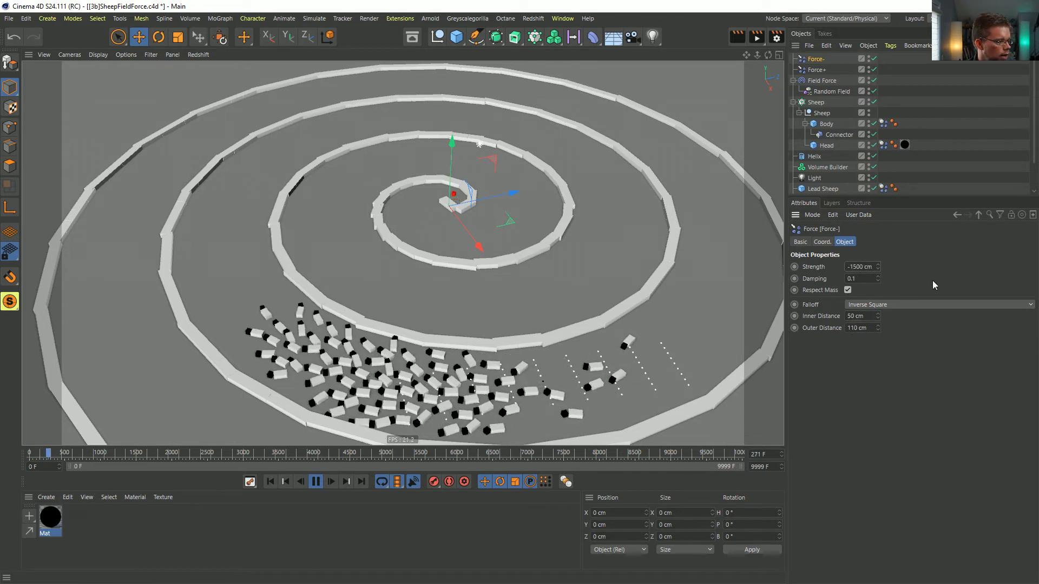
pyautogui.doubleClick(853, 328)
pyautogui.write('80')
pyautogui.press('Return')
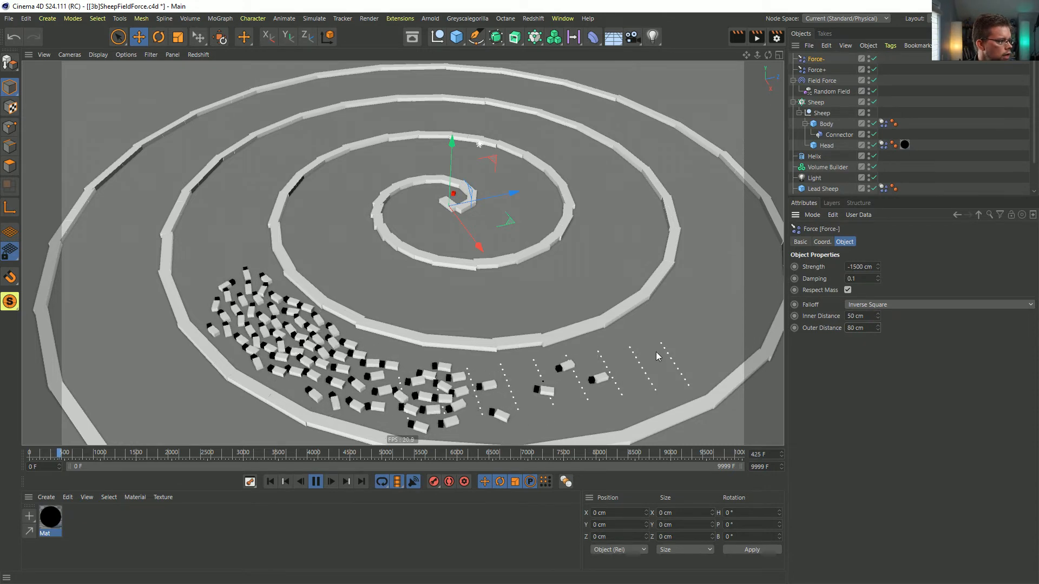
pyautogui.keyDown('alt'); pyautogui.moveTo(378, 361); pyautogui.dragTo(507, 353); pyautogui.keyUp('alt')
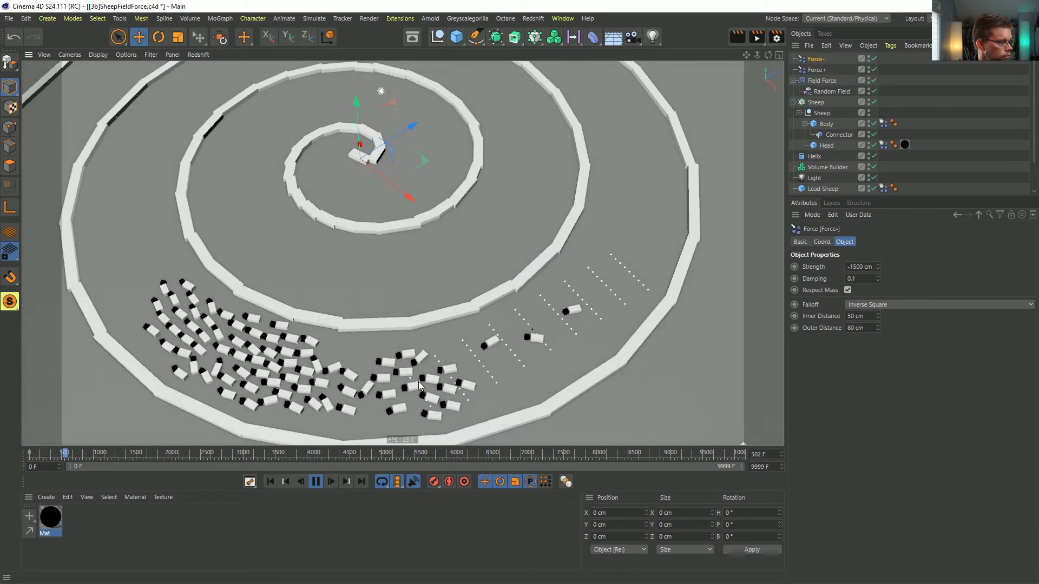
# Step: Add a second Random Field to the Field Force, place it directly below the Solid layer, and set its noise scale to 147 %
pyautogui.keyDown('alt'); pyautogui.moveTo(417, 385); pyautogui.dragTo(308, 351); pyautogui.keyUp('alt')
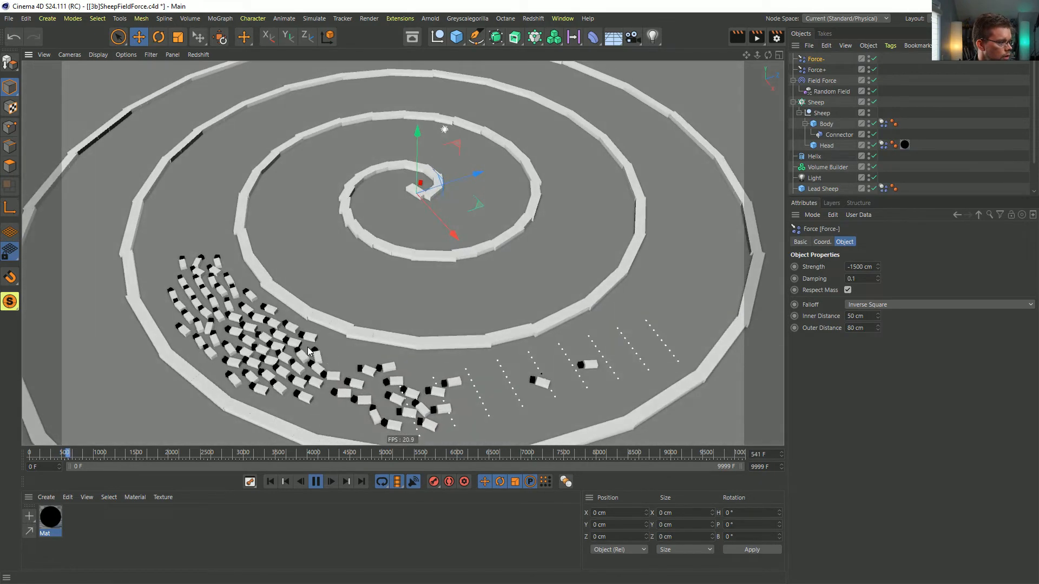
pyautogui.click(821, 80)
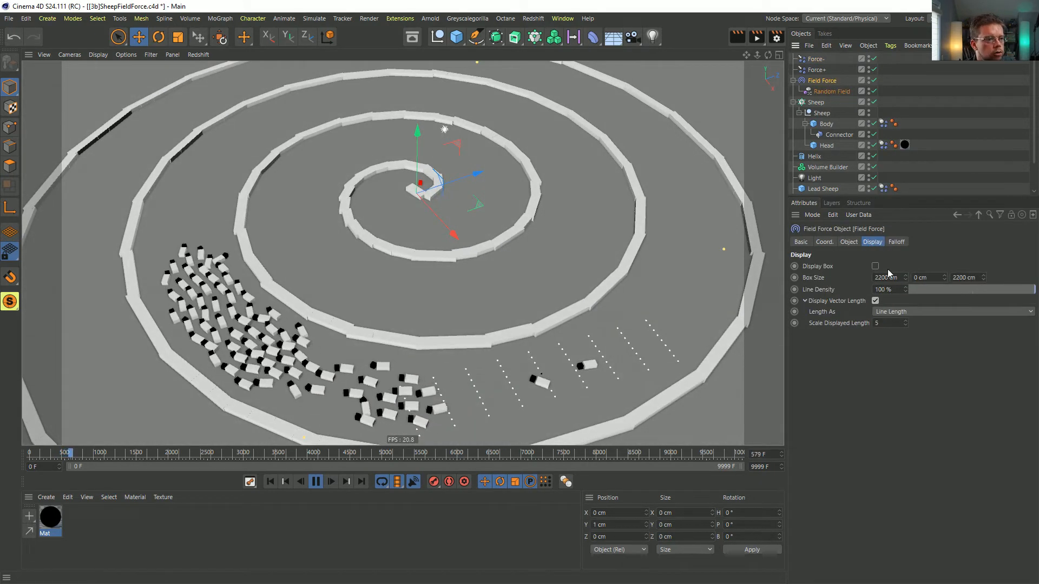
pyautogui.click(849, 242)
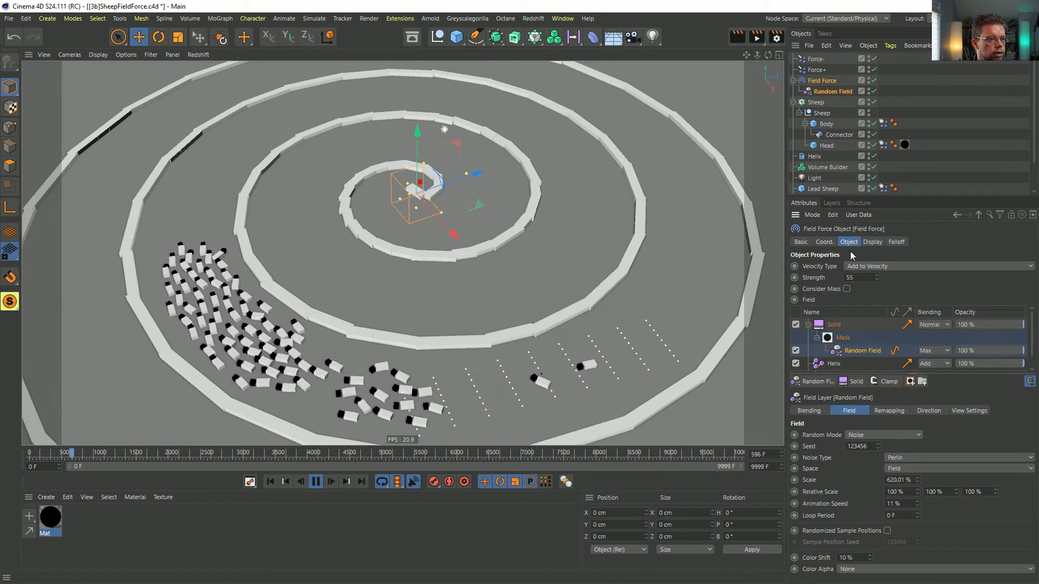
pyautogui.click(832, 382)
pyautogui.click(833, 491)
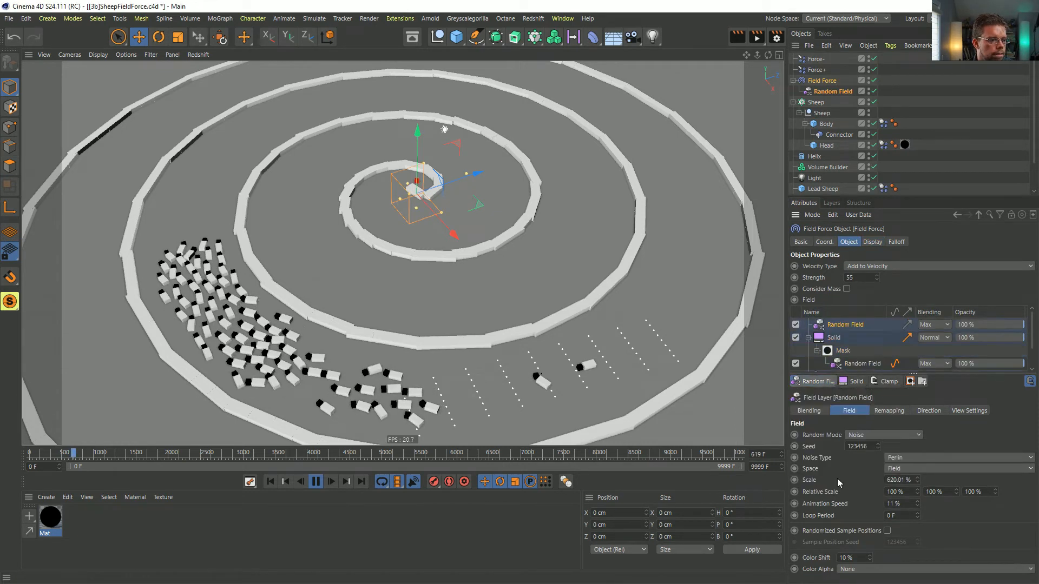
pyautogui.moveTo(825, 341); pyautogui.dragTo(839, 321)
pyautogui.click(843, 339)
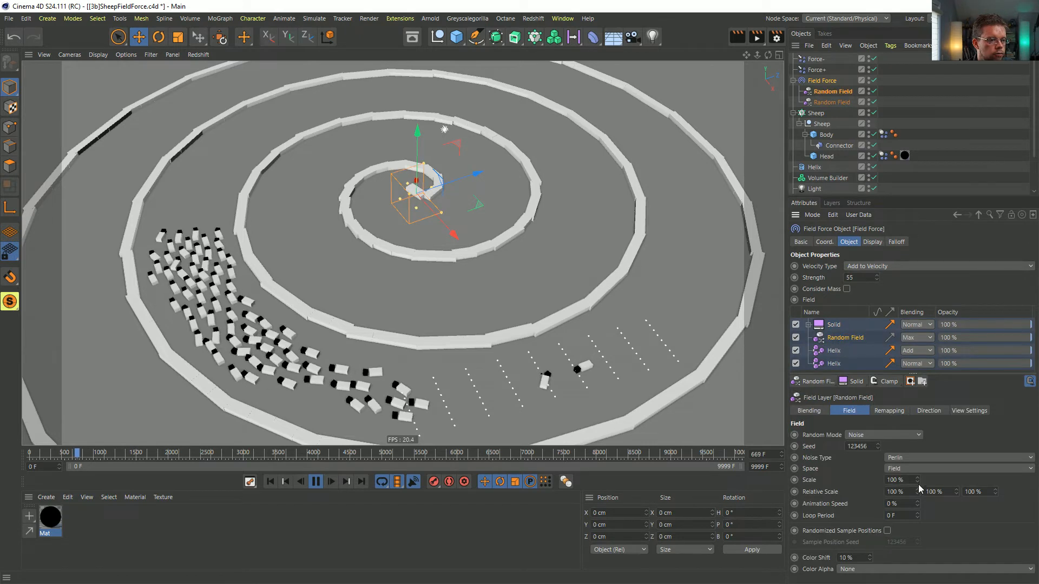
pyautogui.moveTo(917, 481); pyautogui.dragTo(917, 476)
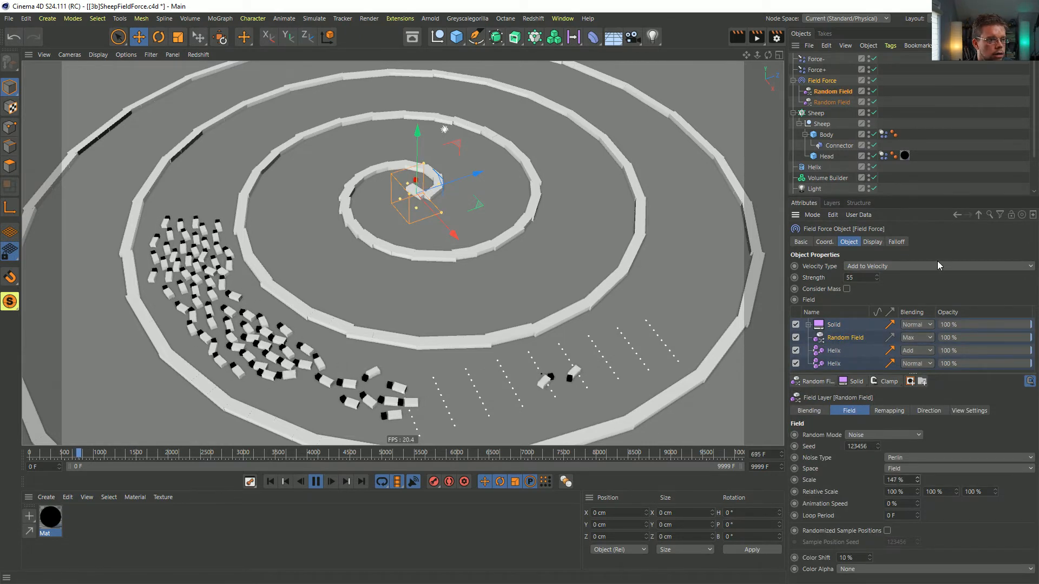
# Step: Show the Field Force's display box, then disable the Solid layer and let the new Random Field affect direction with Normal blending
pyautogui.click(872, 242)
pyautogui.click(876, 267)
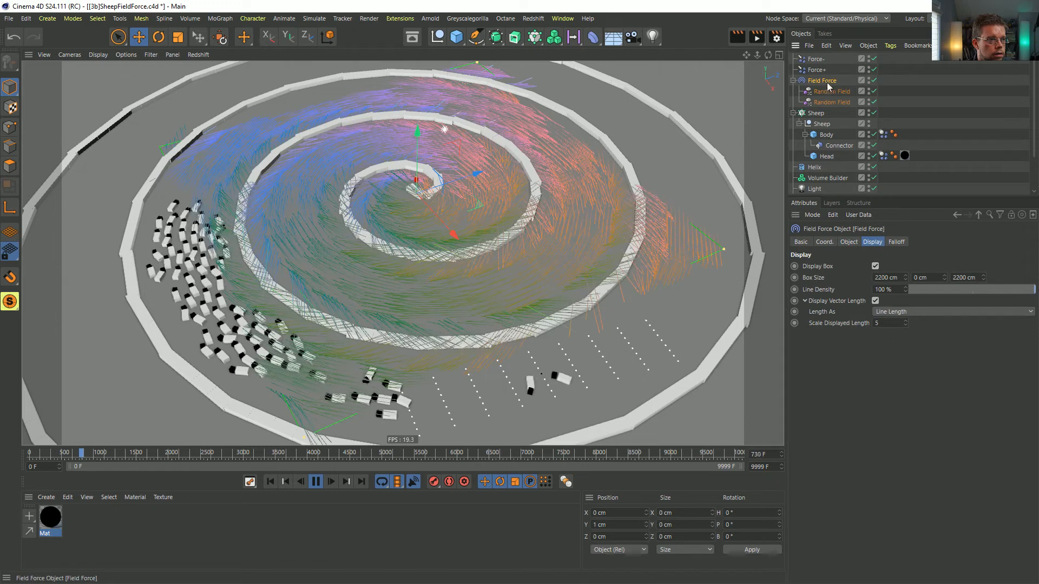
pyautogui.click(850, 242)
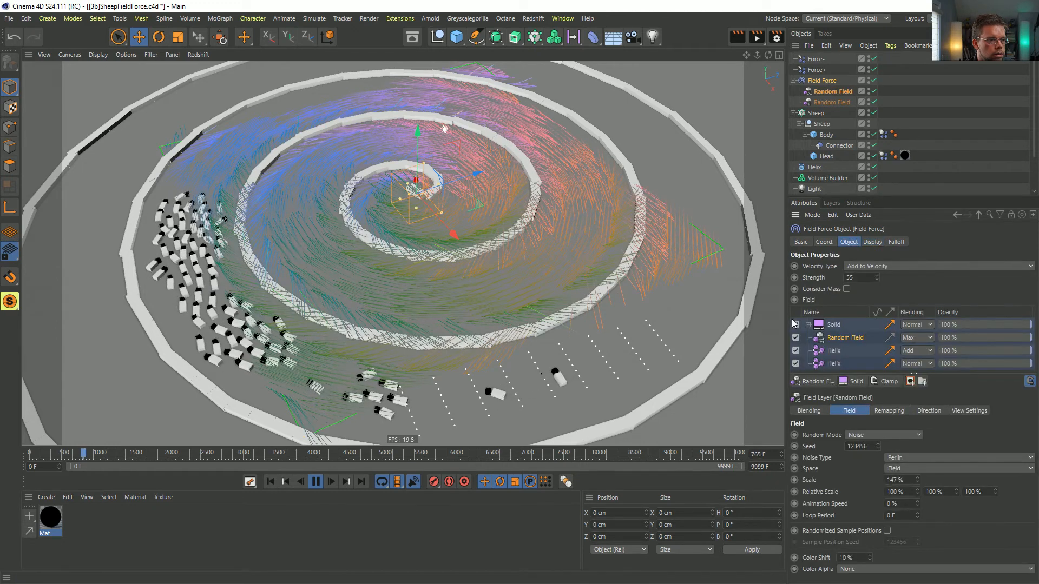
pyautogui.click(889, 337)
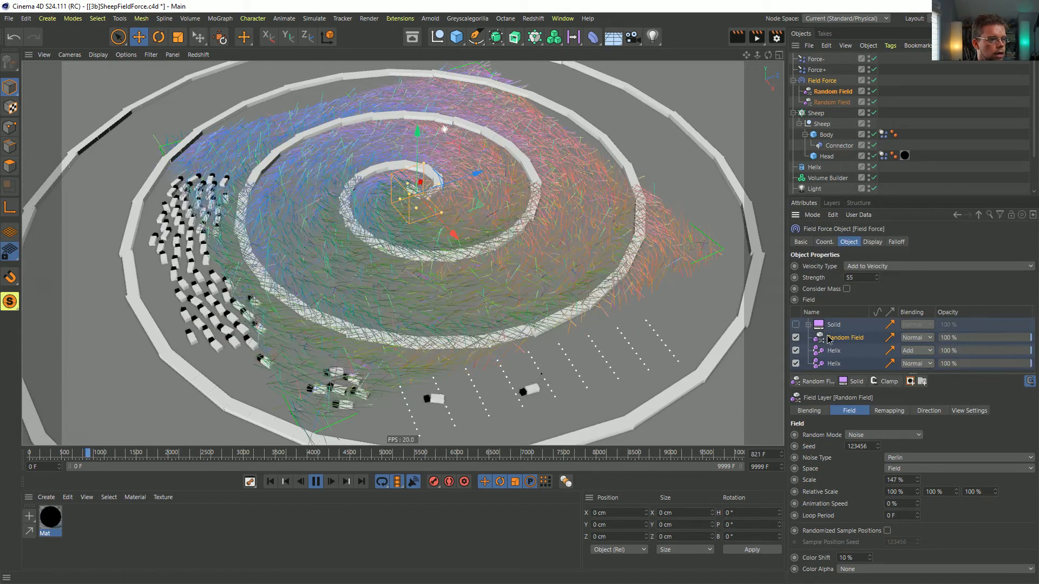
# Step: Set the new Random Field's scale to 1000 %, its animation speed to 55 % and its blending to Overlay
pyautogui.moveTo(917, 480); pyautogui.dragTo(917, 434)
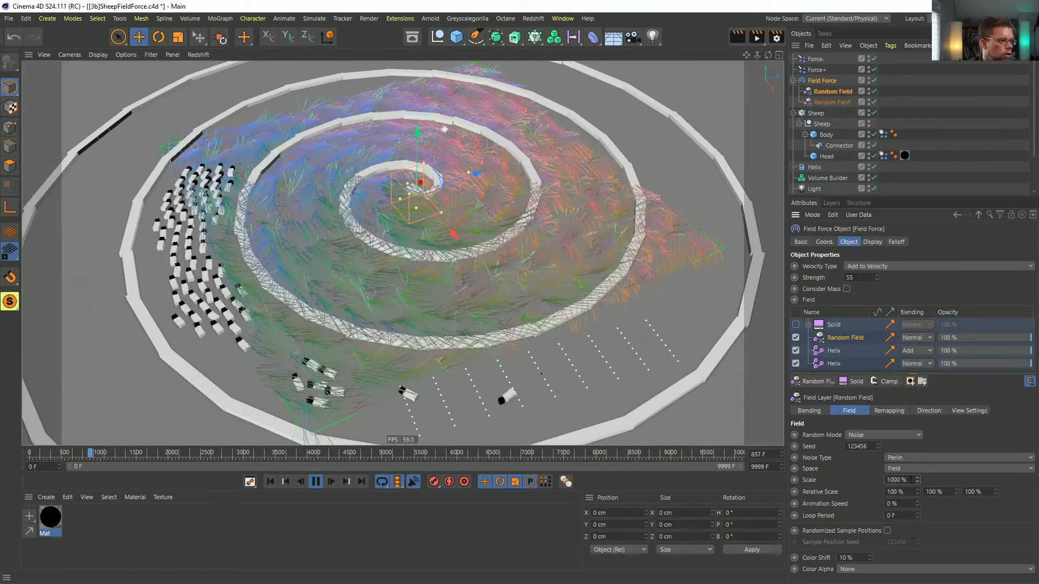
pyautogui.write('55')
pyautogui.press('Return')
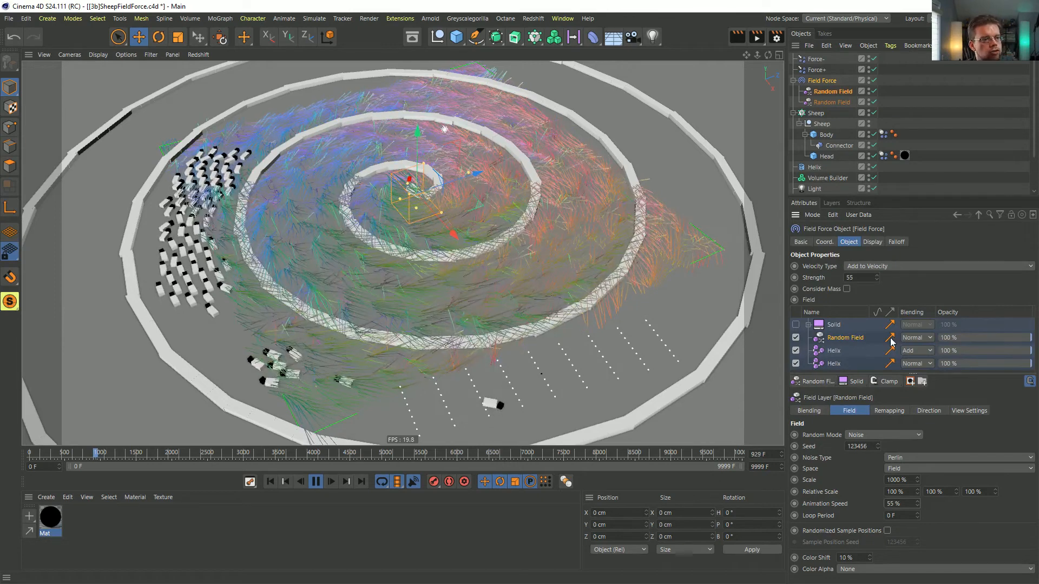
pyautogui.click(925, 339)
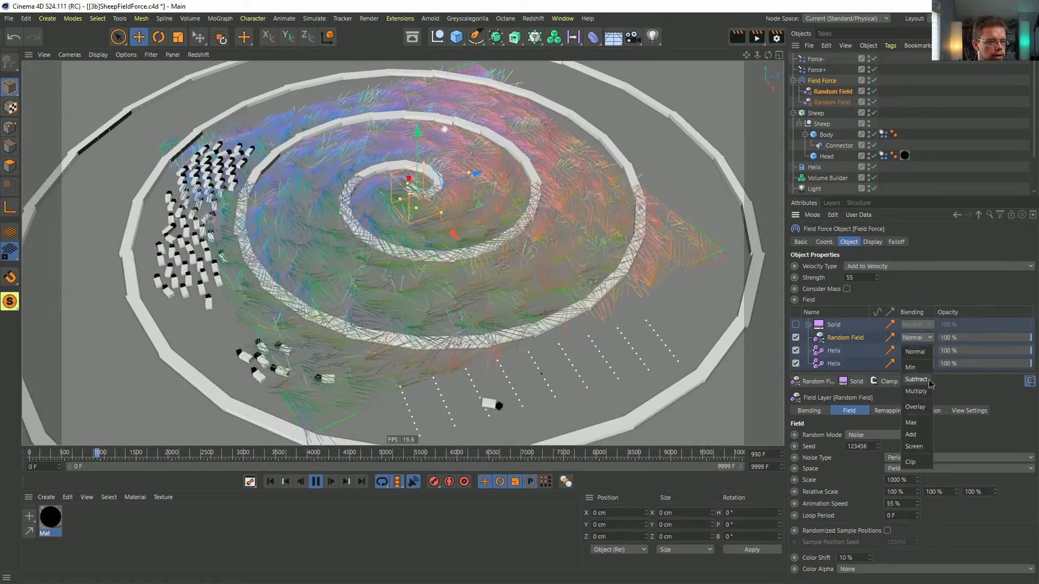
pyautogui.click(924, 410)
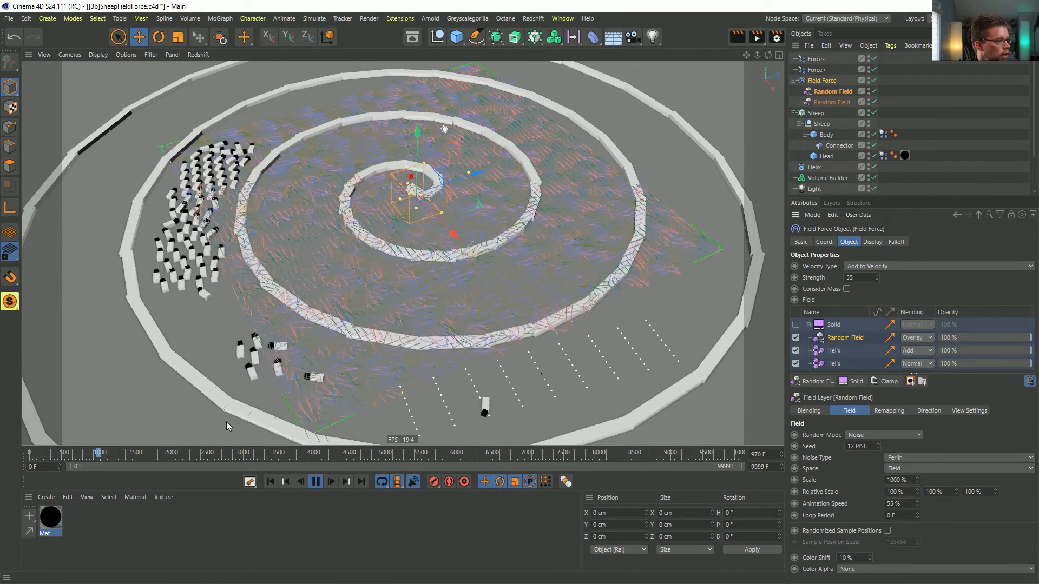
# Step: Set the Random Field's animation speed to 111 % and its opacity to 65.1 %, restarting the simulation from frame 0
pyautogui.click(270, 482)
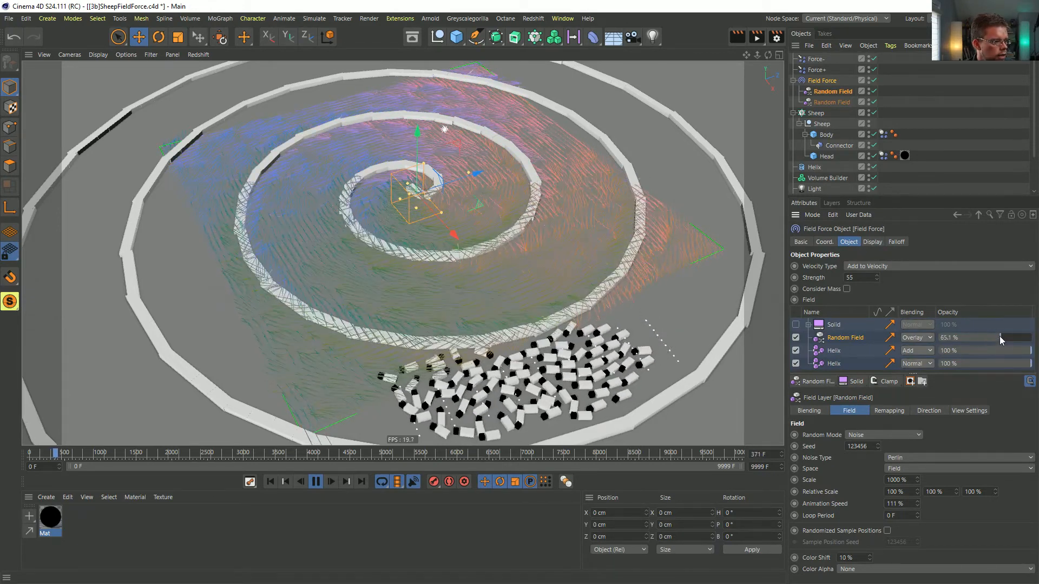
pyautogui.click(272, 484)
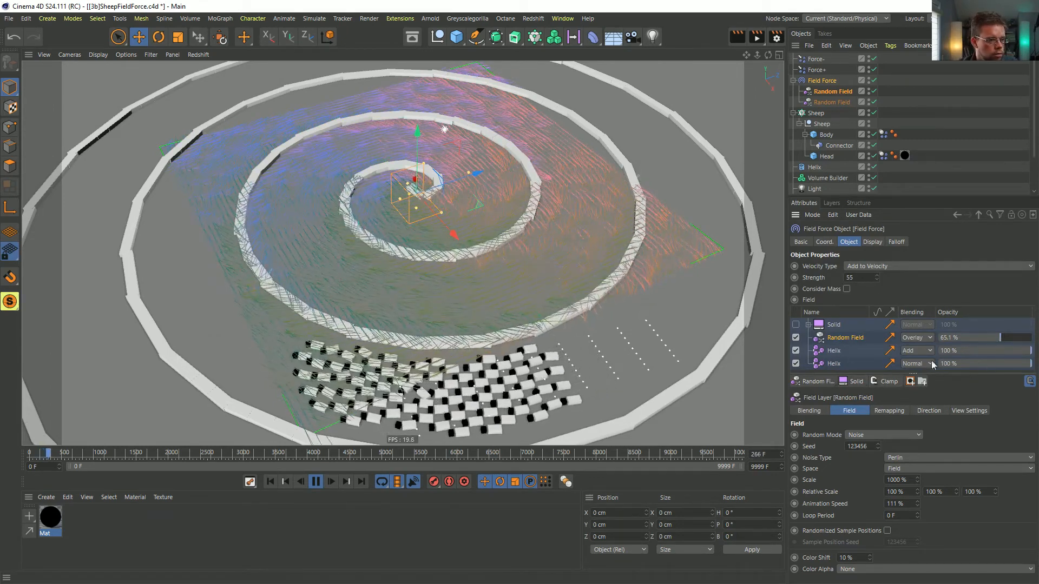
# Step: Increase the Random Field's noise scale to 1884 % and the Field Force's strength to 75
pyautogui.moveTo(917, 483); pyautogui.dragTo(918, 453)
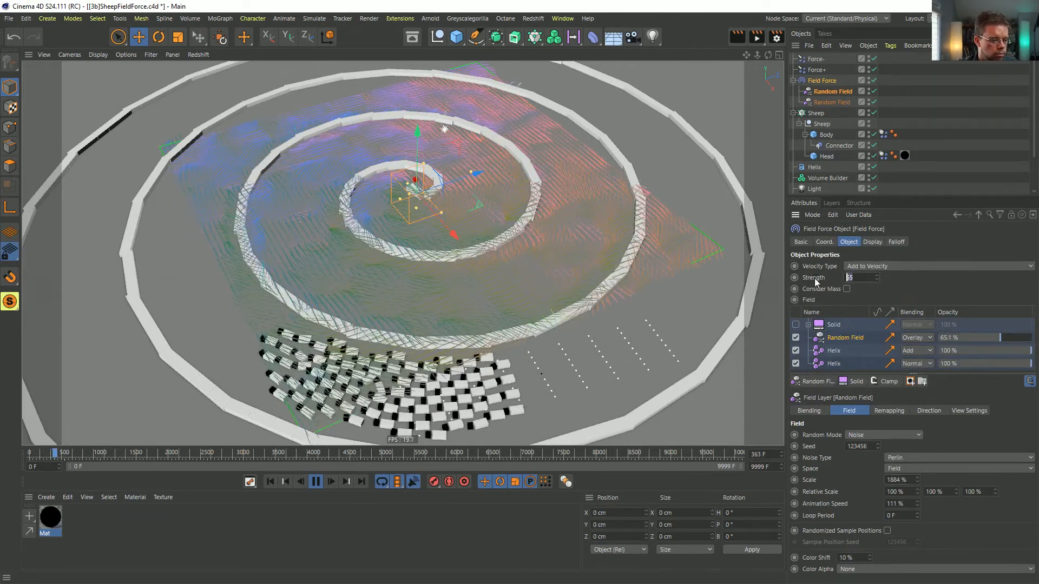
pyautogui.write('75')
pyautogui.press('Return')
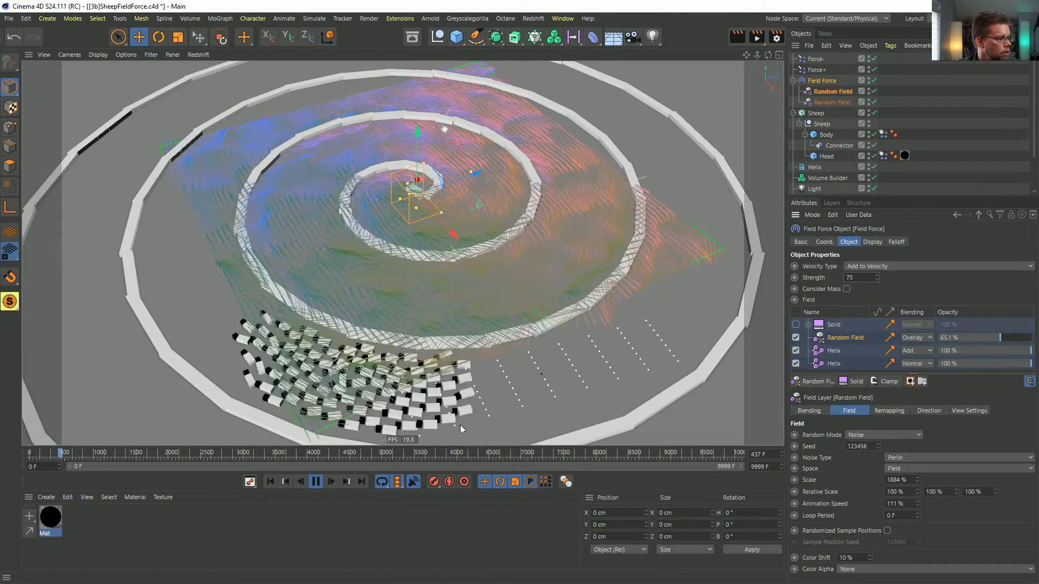
# Step: Lower the Force+ object's strength to 3 cm
pyautogui.click(823, 71)
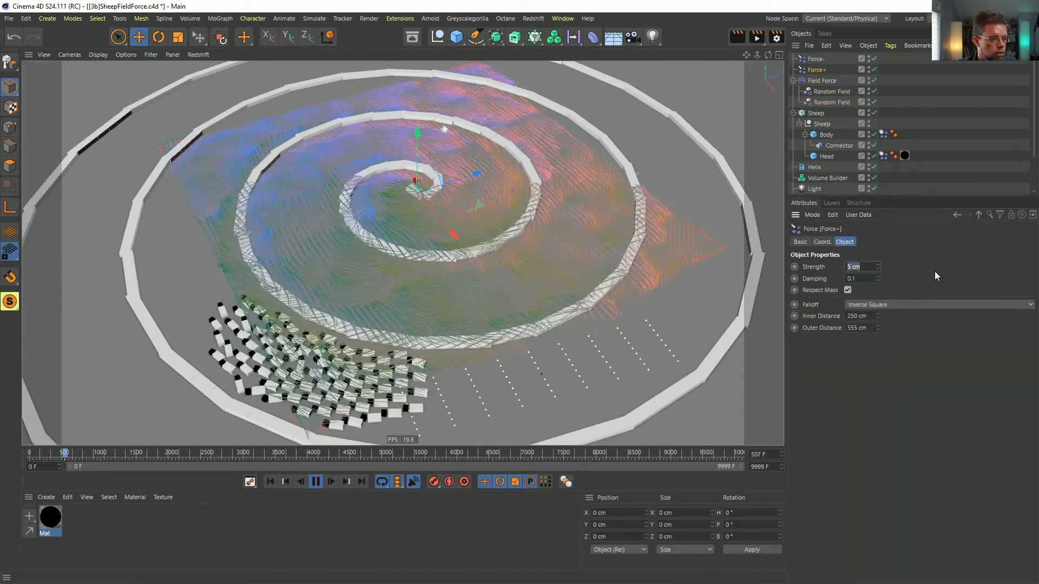
pyautogui.write('3')
pyautogui.press('Return')
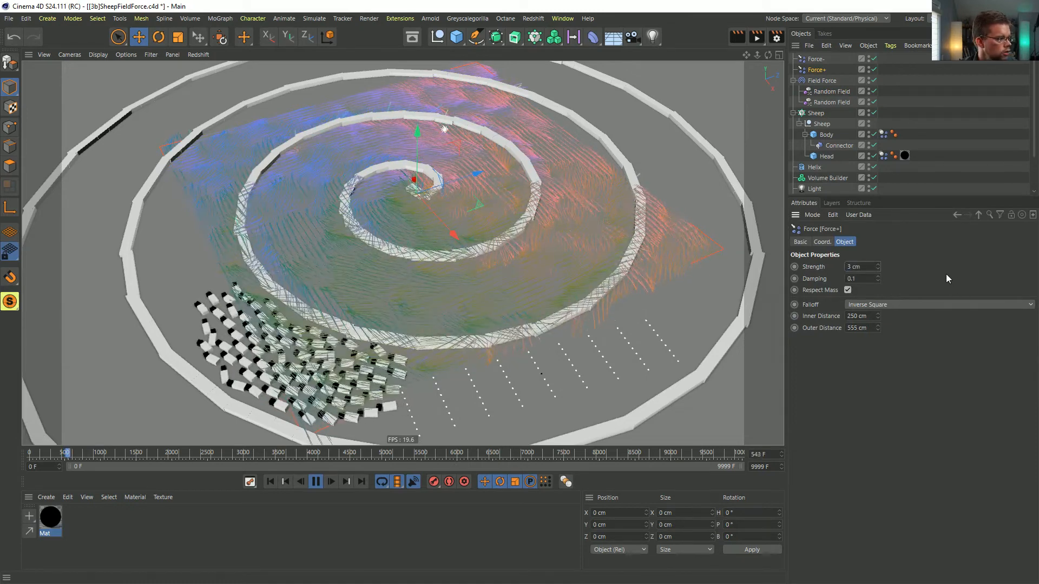
# Step: Set the Force- object's outer distance to 110 cm
pyautogui.click(817, 59)
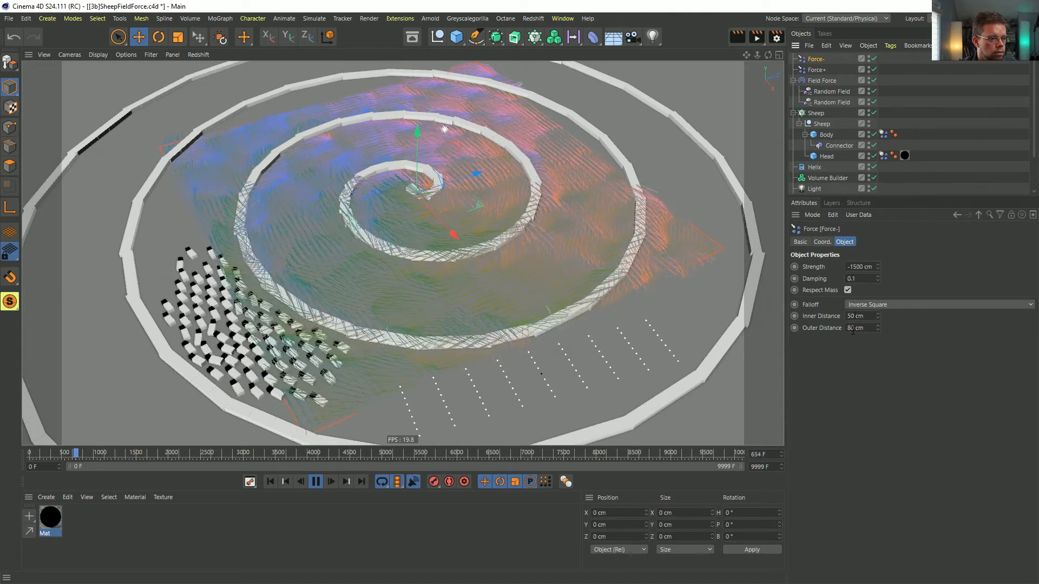
pyautogui.write('110')
pyautogui.press('Return')
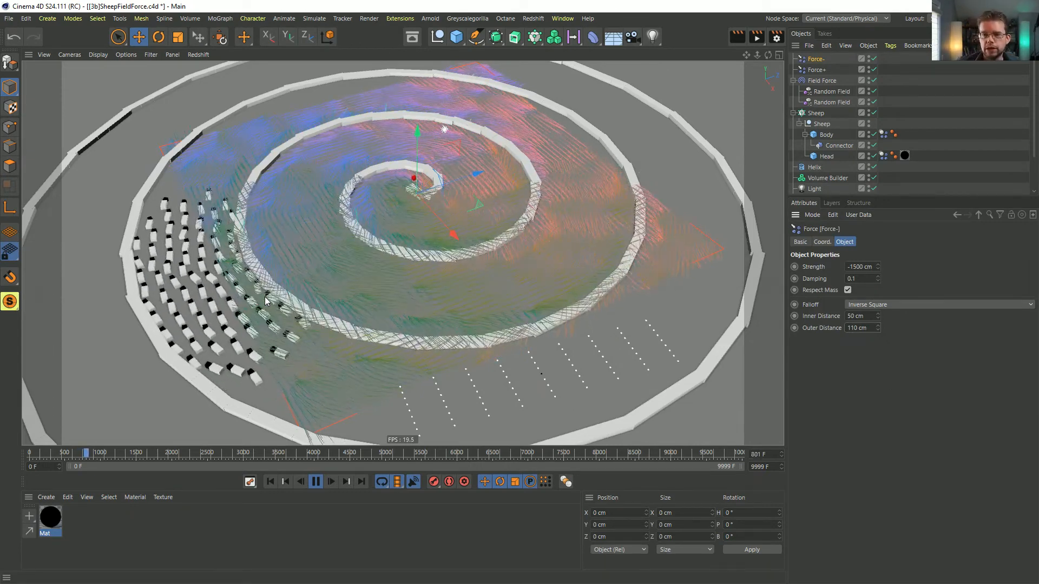
# Step: Follow the flock along the spiral and hide the Field Force's display box
pyautogui.keyDown('alt'); pyautogui.moveTo(271, 227); pyautogui.dragTo(331, 245); pyautogui.keyUp('alt')
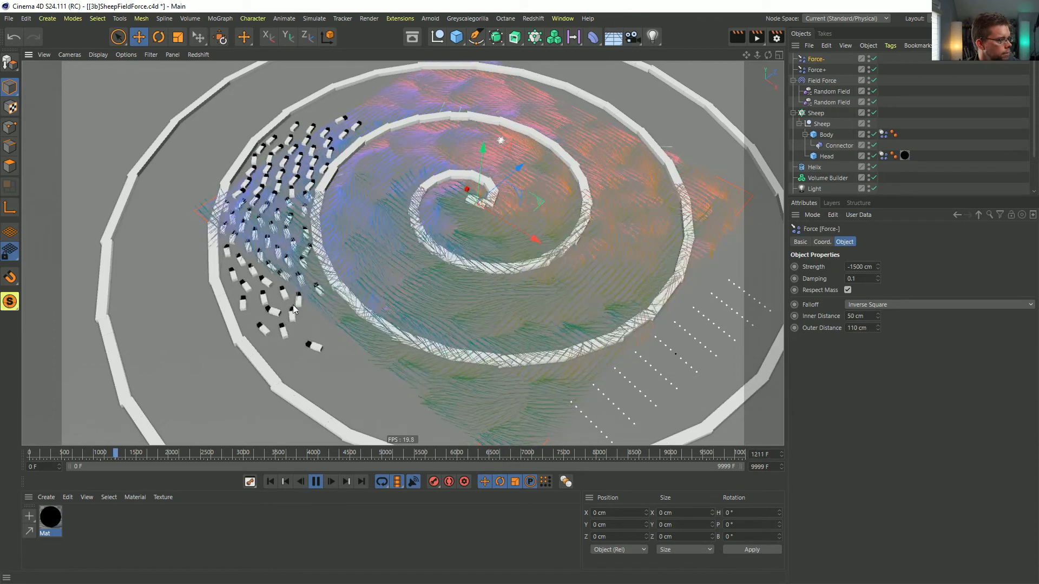
pyautogui.click(823, 82)
pyautogui.click(872, 242)
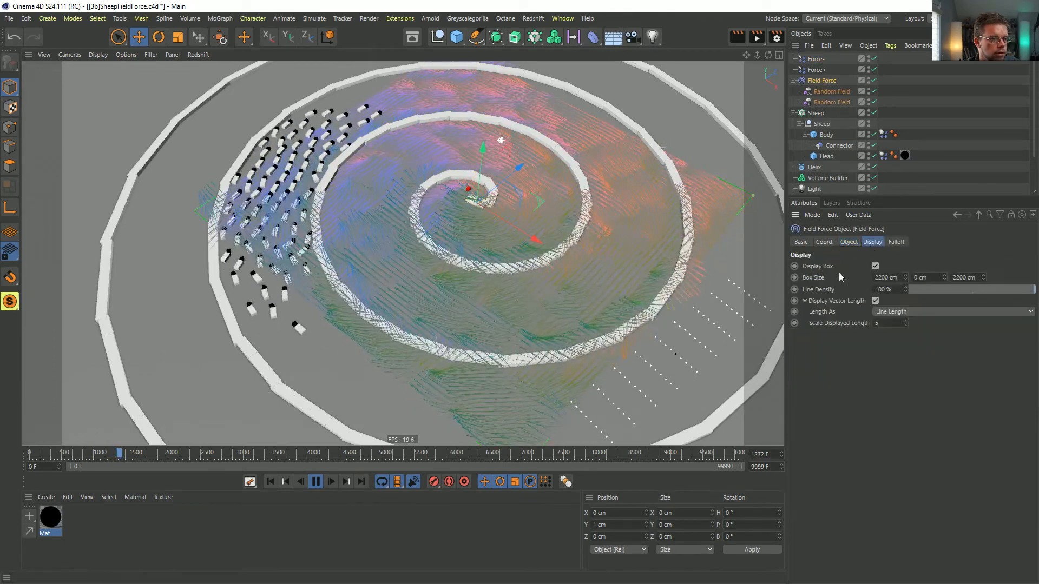
pyautogui.click(875, 266)
# Step: Thin the spiral walls by reducing the X size of the Wall cloner's cube to 7.7 cm
pyautogui.click(454, 259)
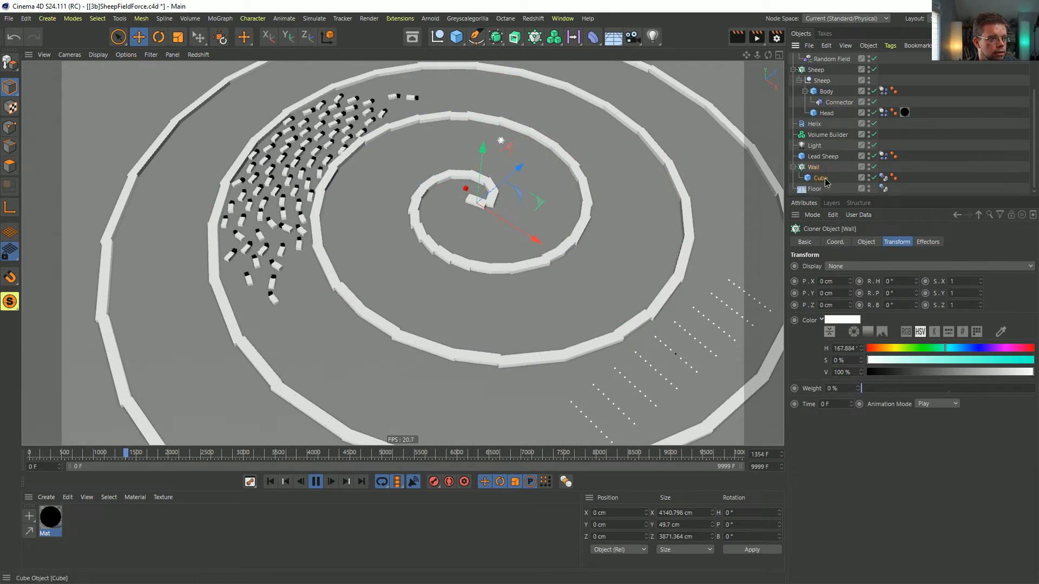
pyautogui.click(824, 179)
pyautogui.moveTo(855, 267); pyautogui.dragTo(809, 267)
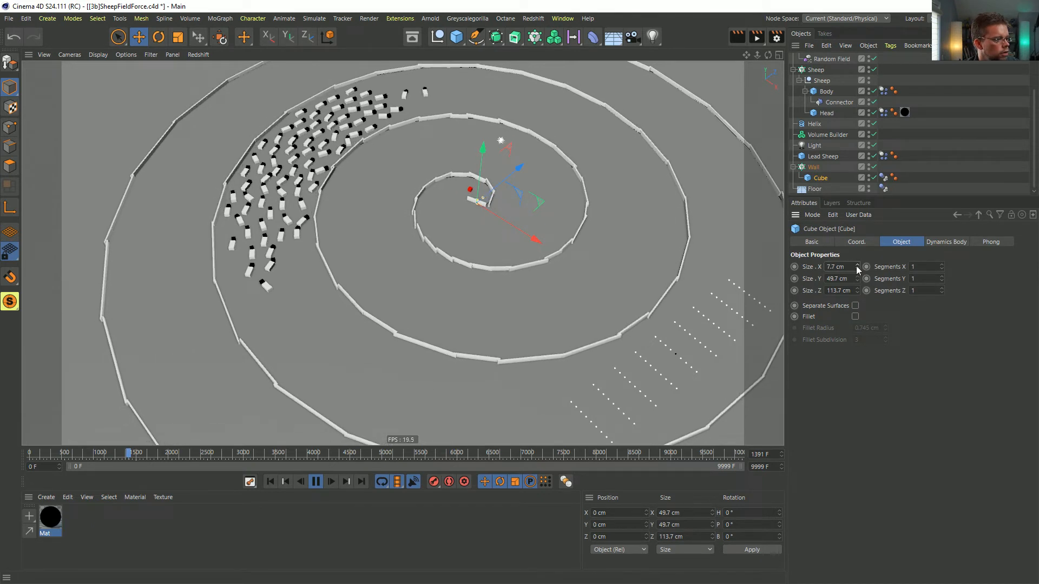
# Step: Colour the Wall cloner brown with hue 26°, saturation 85 % and value 59 %
pyautogui.click(816, 168)
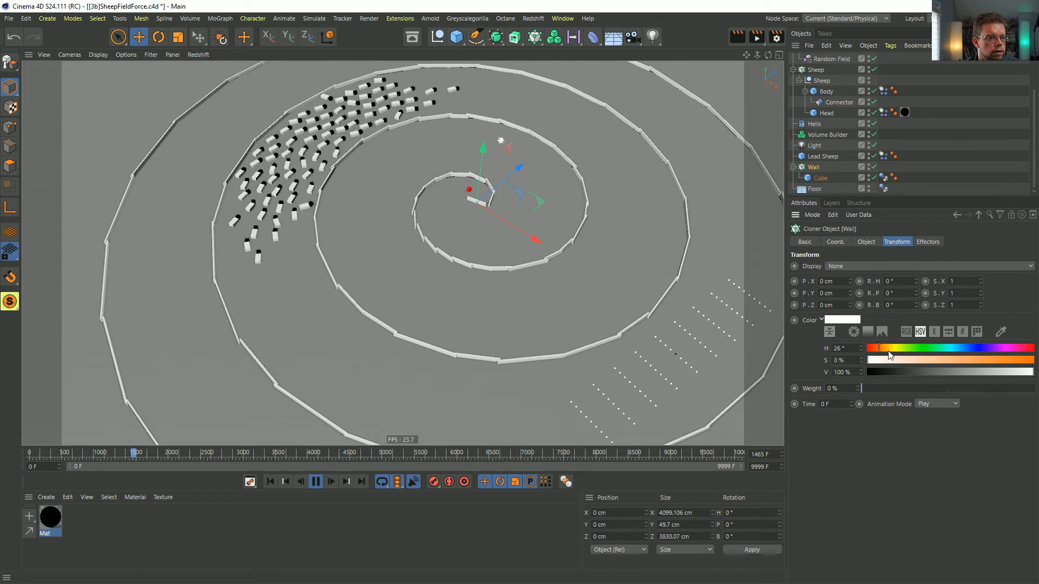
pyautogui.moveTo(963, 360)
pyautogui.mouseDown()
pyautogui.moveTo(1009, 360)
pyautogui.moveTo(968, 373)
pyautogui.mouseUp()
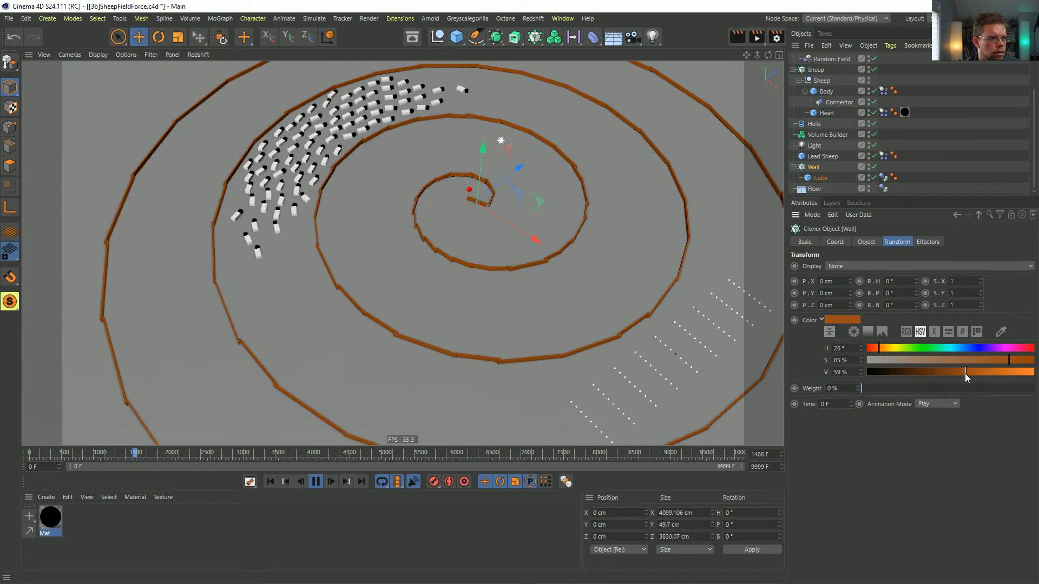
pyautogui.click(959, 141)
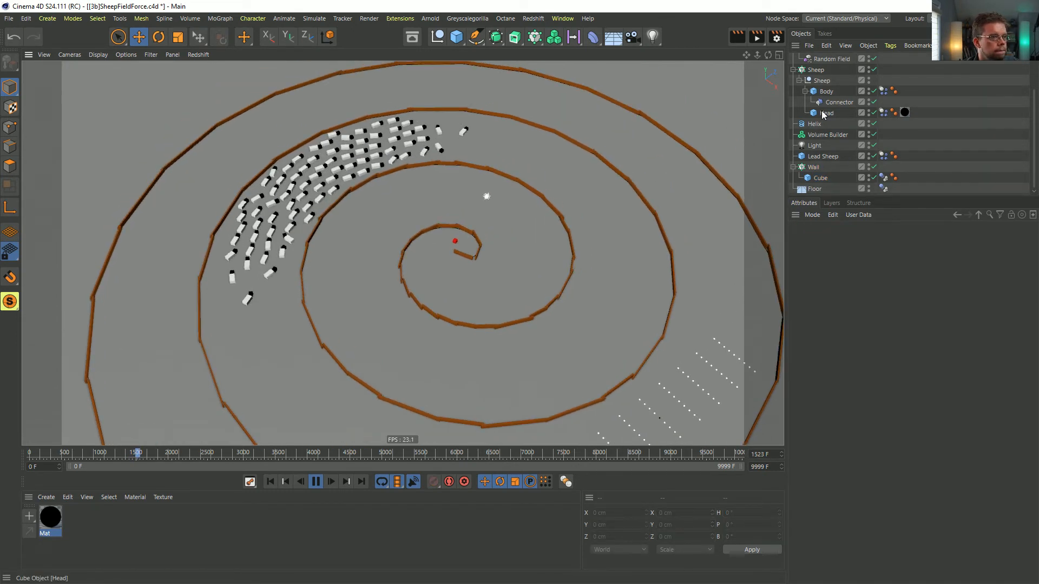
# Step: Turn on the Floor's display color and set it to a muted green with hue 92°
pyautogui.click(814, 189)
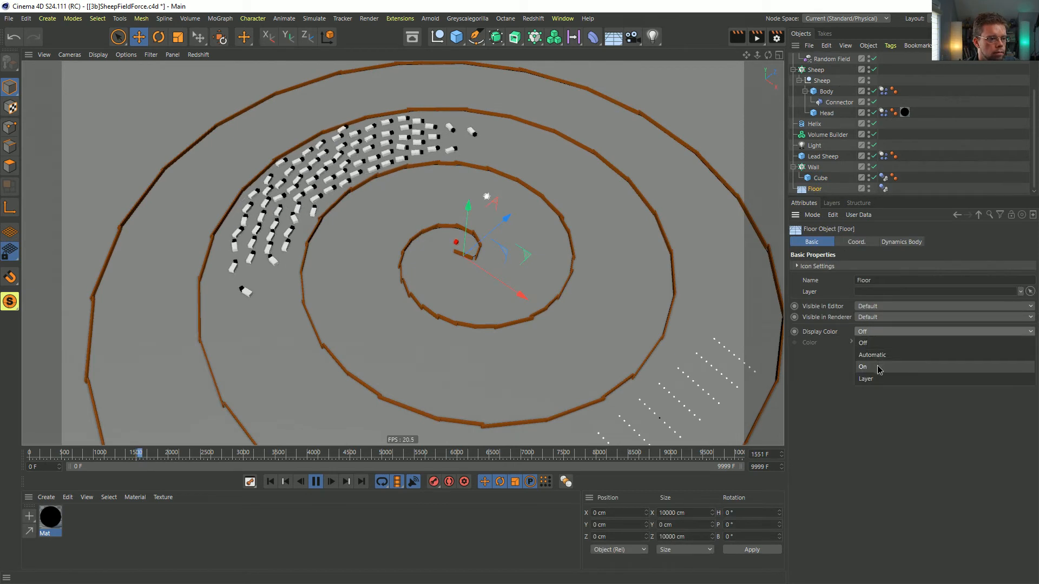
pyautogui.click(878, 368)
pyautogui.click(869, 343)
pyautogui.click(846, 341)
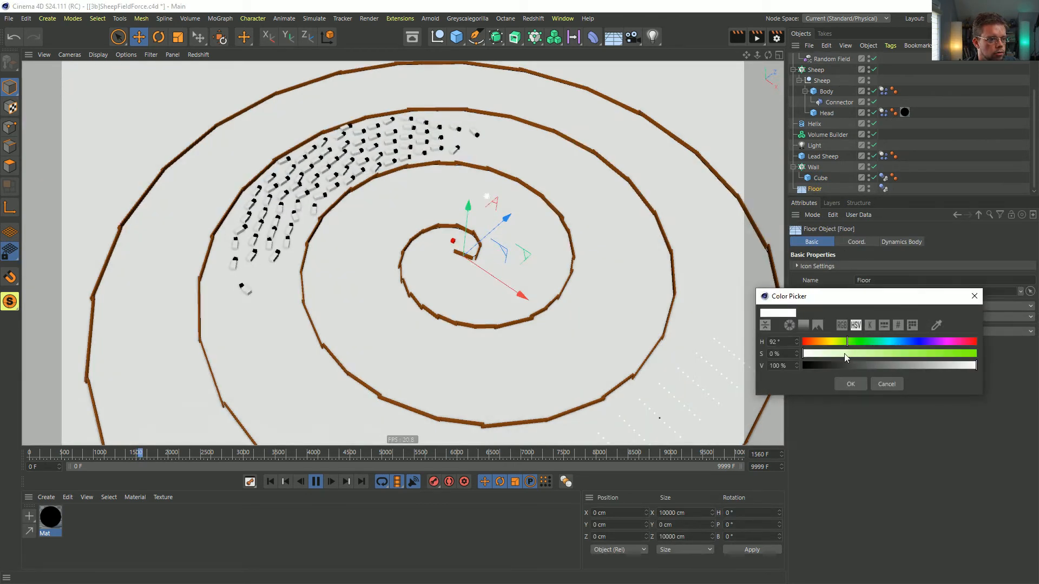
pyautogui.click(854, 386)
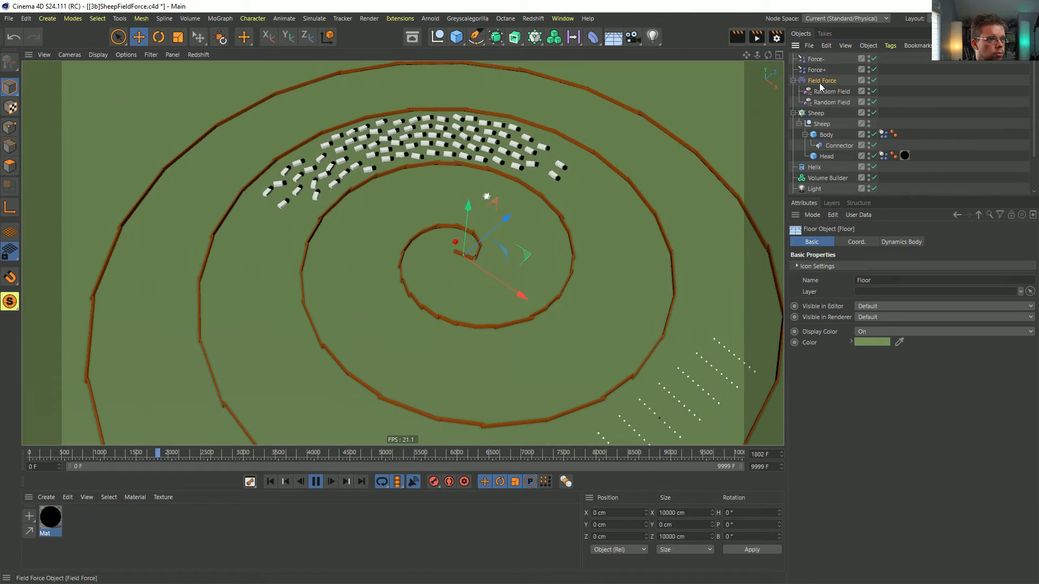
# Step: Raise the Field Force's strength to 155 and restart the sheep simulation from frame 0
pyautogui.click(854, 243)
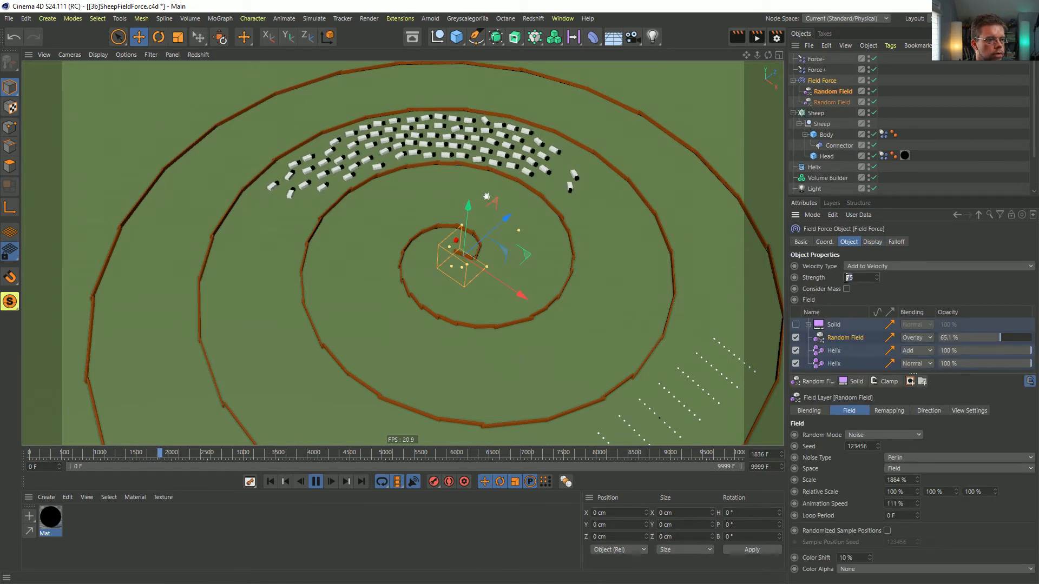
pyautogui.write('222')
pyautogui.press('Return')
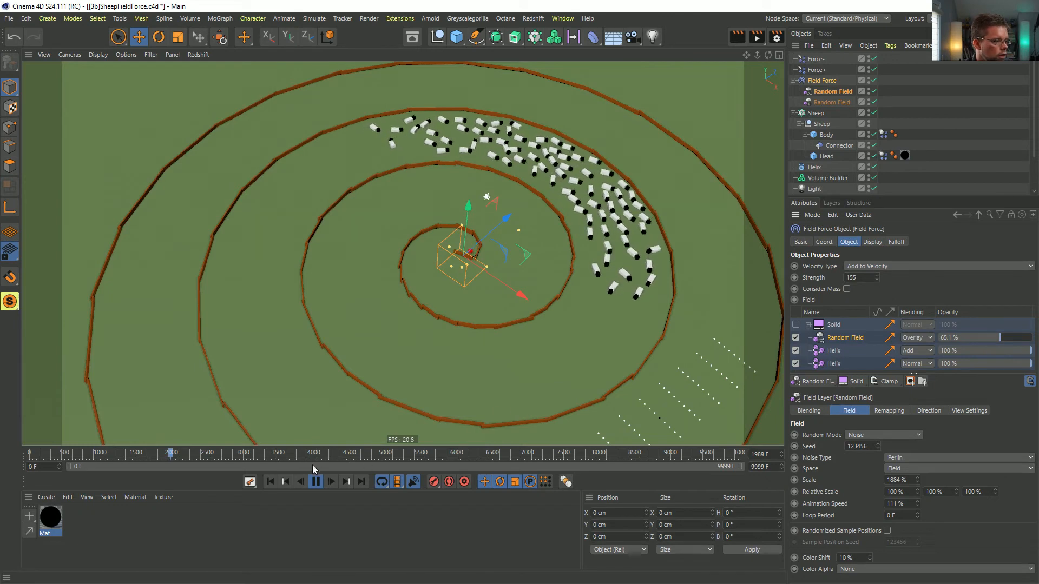
pyautogui.click(270, 482)
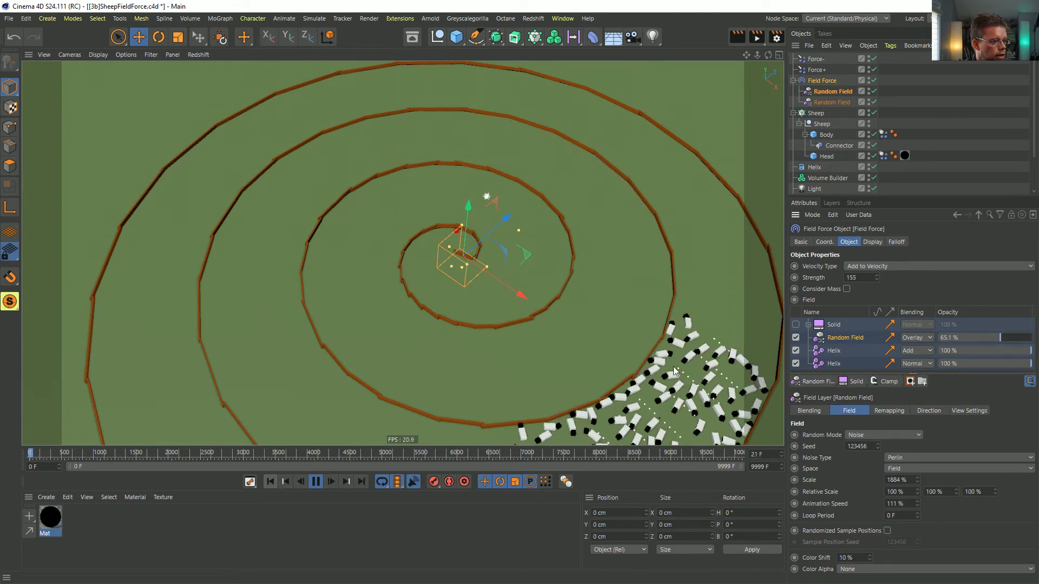
pyautogui.keyDown('alt'); pyautogui.moveTo(674, 371); pyautogui.dragTo(648, 285, button='middle'); pyautogui.keyUp('alt')
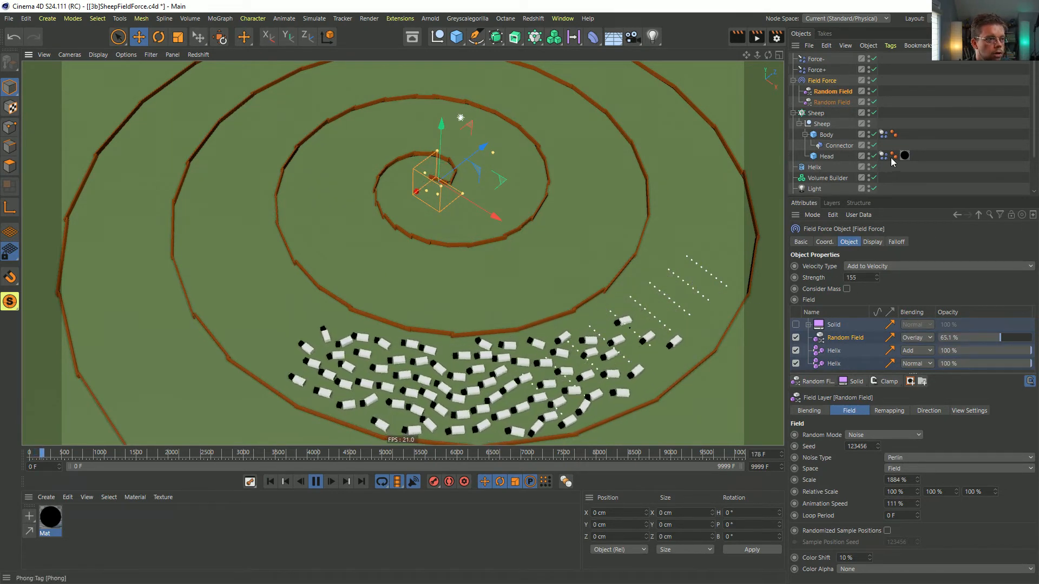
# Step: Set the angular damping of the sheep Body's Dynamics Body tag to 99 %
pyautogui.click(884, 134)
pyautogui.click(926, 242)
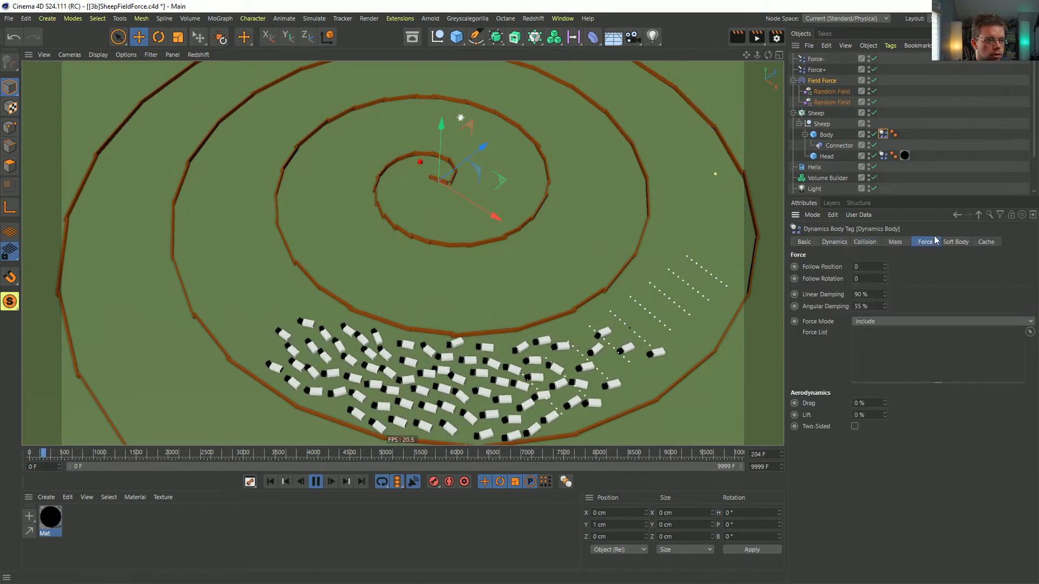
pyautogui.doubleClick(866, 306)
pyautogui.write('95')
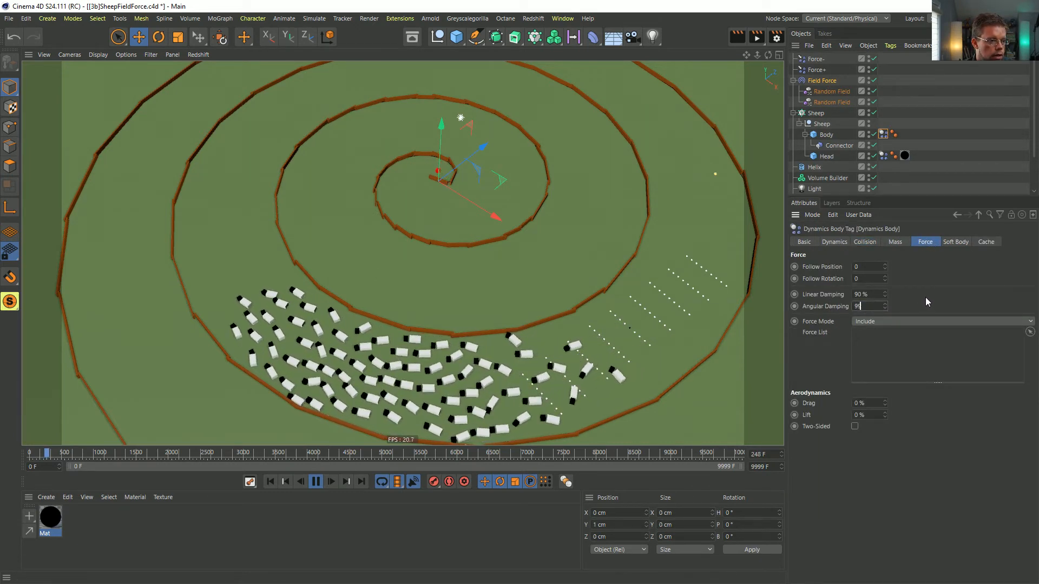
pyautogui.press('Return')
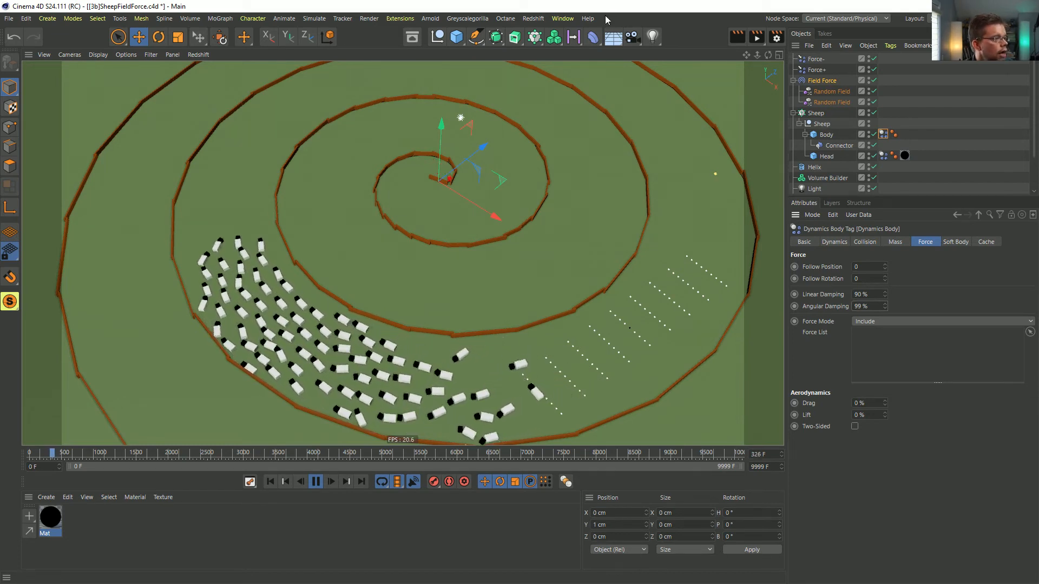
# Step: Place a cylinder between the spiral walls at about X -1060 cm, Z -389 cm, and copy the Floor's Dynamics Body tag onto it
pyautogui.click(456, 37)
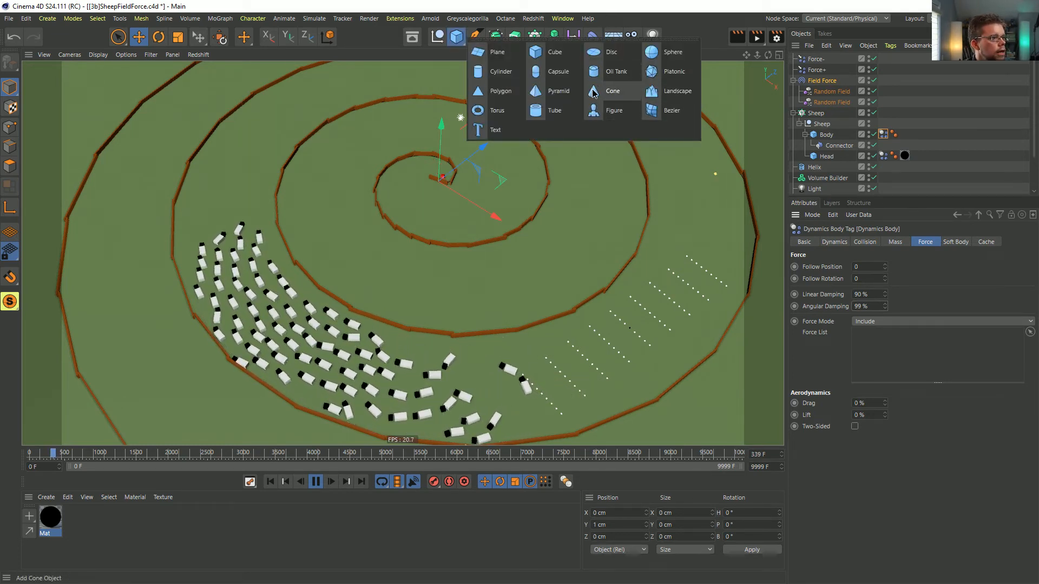
pyautogui.click(496, 73)
pyautogui.moveTo(483, 204); pyautogui.dragTo(541, 307, button='middle')
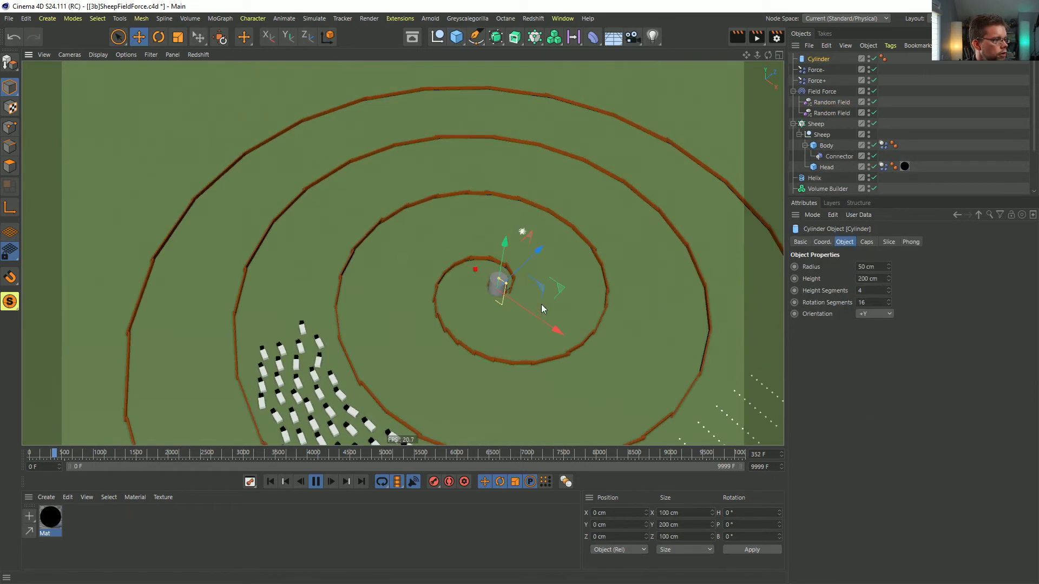
pyautogui.scroll(-3, 852, 172)
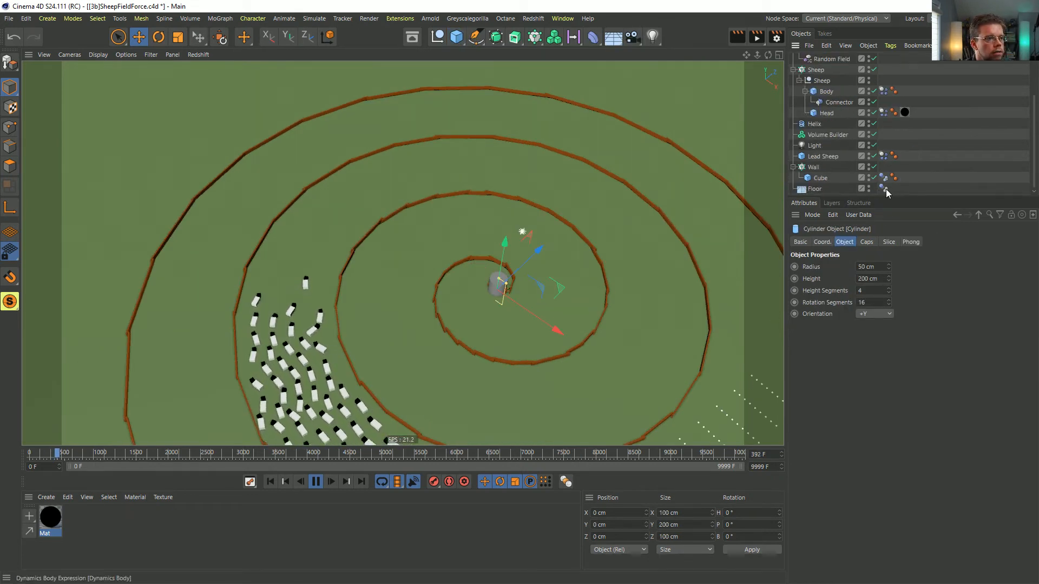
pyautogui.scroll(3, 888, 64)
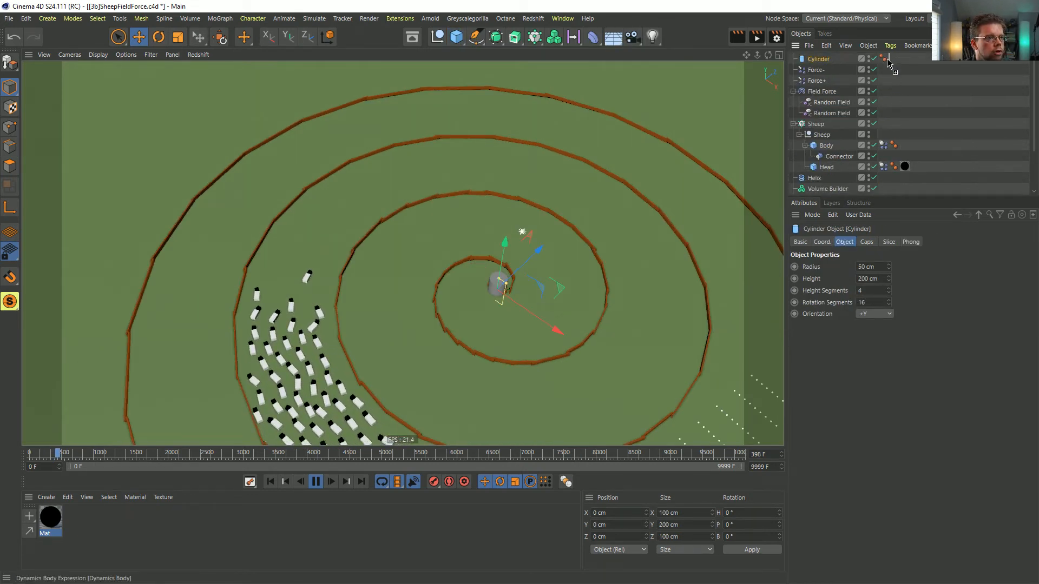
pyautogui.keyDown('ctrl'); pyautogui.moveTo(888, 64); pyautogui.dragTo(890, 60); pyautogui.keyUp('ctrl')
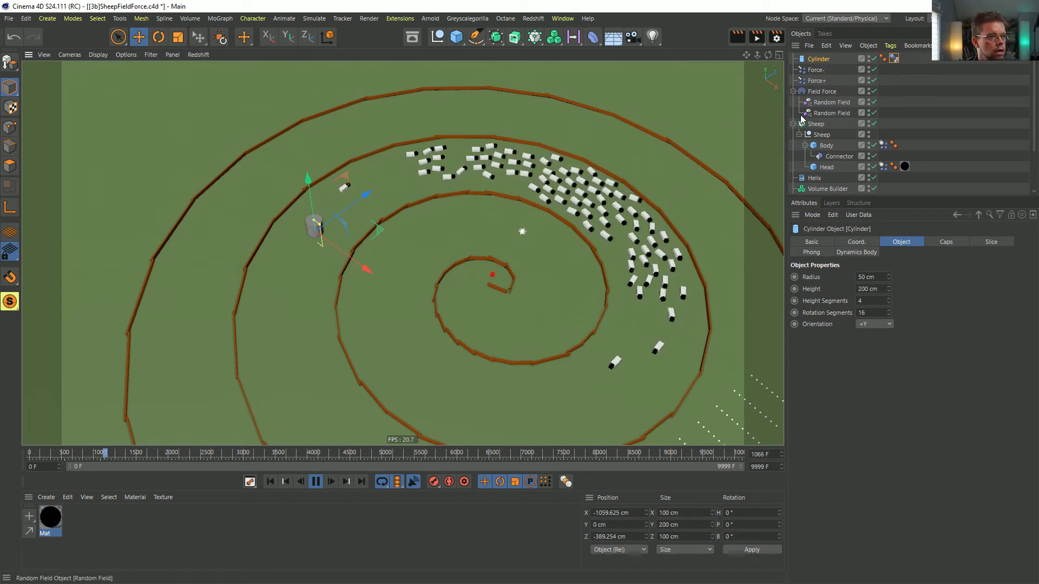
# Step: Collapse the Sheep hierarchy in an enlarged object list and delete the Lead Sheep object
pyautogui.click(794, 124)
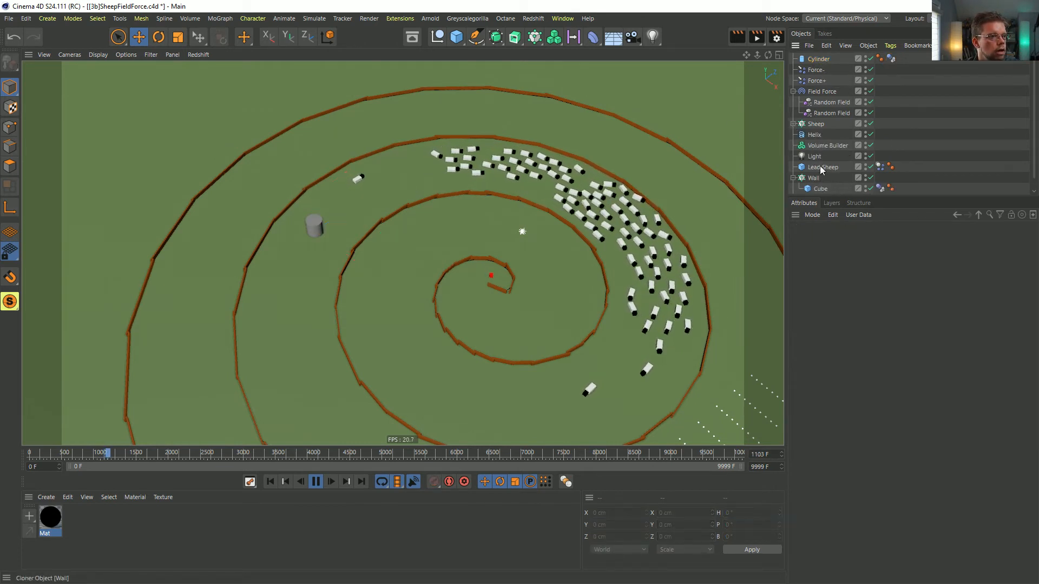
pyautogui.click(479, 278)
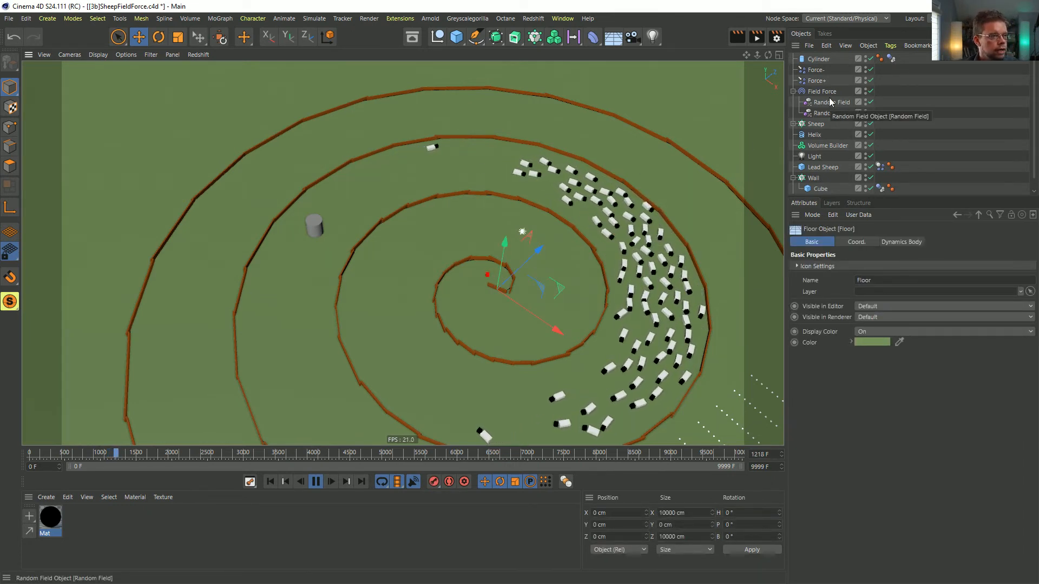
pyautogui.scroll(-1, 822, 173)
pyautogui.moveTo(838, 197); pyautogui.dragTo(838, 293)
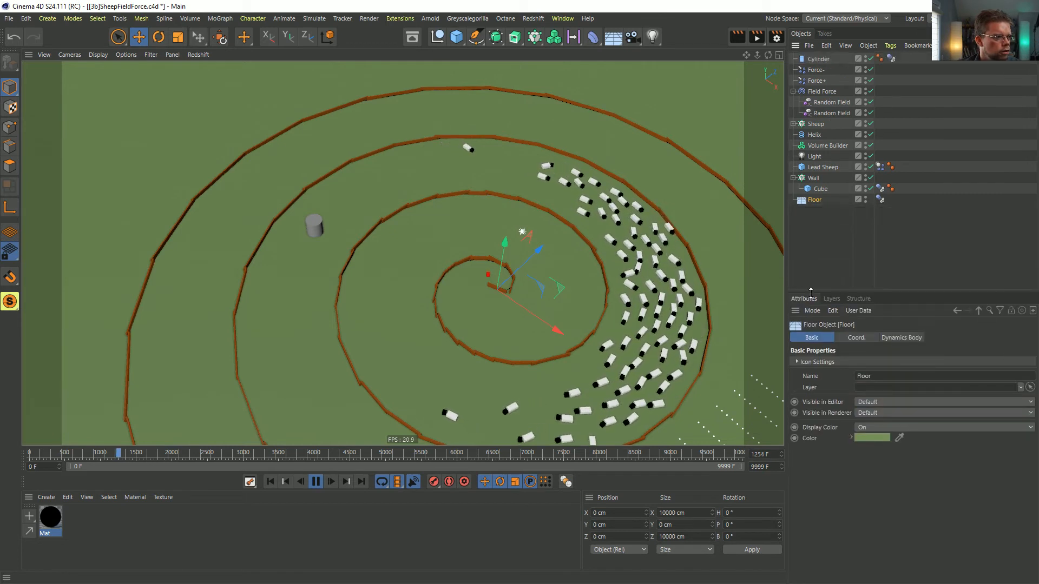
pyautogui.click(823, 167)
pyautogui.press('Delete')
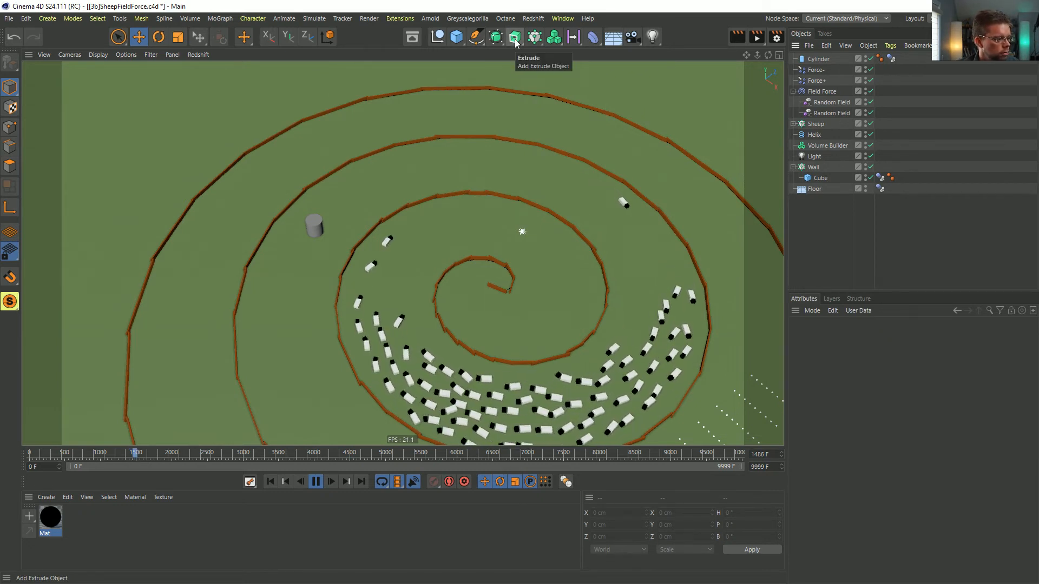
# Step: Add a 12-sided n-Side spline in the XZ plane and scale it down to about 101 cm across
pyautogui.click(476, 37)
pyautogui.click(590, 110)
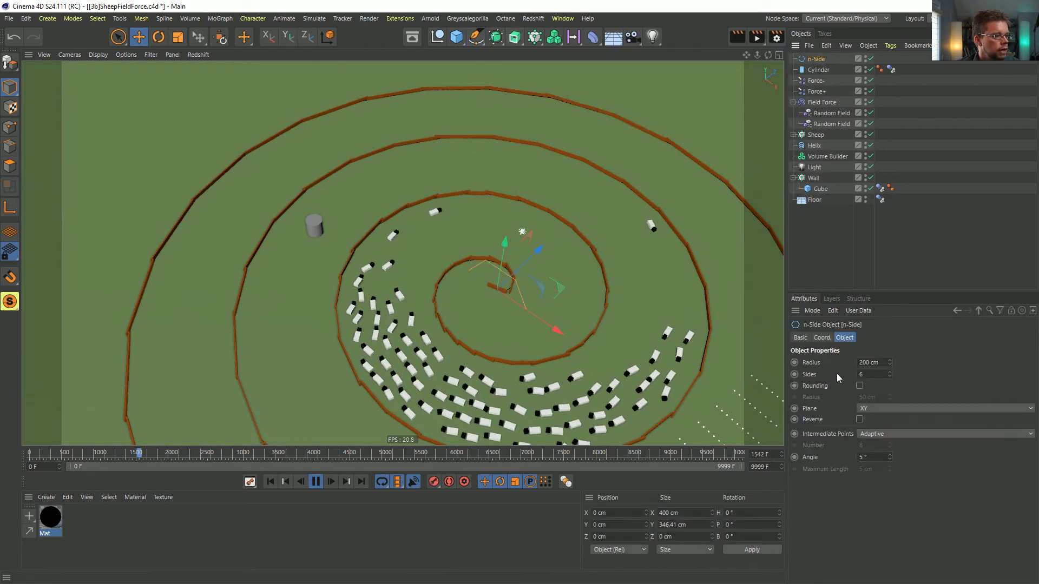
pyautogui.scroll(-2, 877, 409)
pyautogui.moveTo(860, 374); pyautogui.dragTo(922, 370)
pyautogui.write('12')
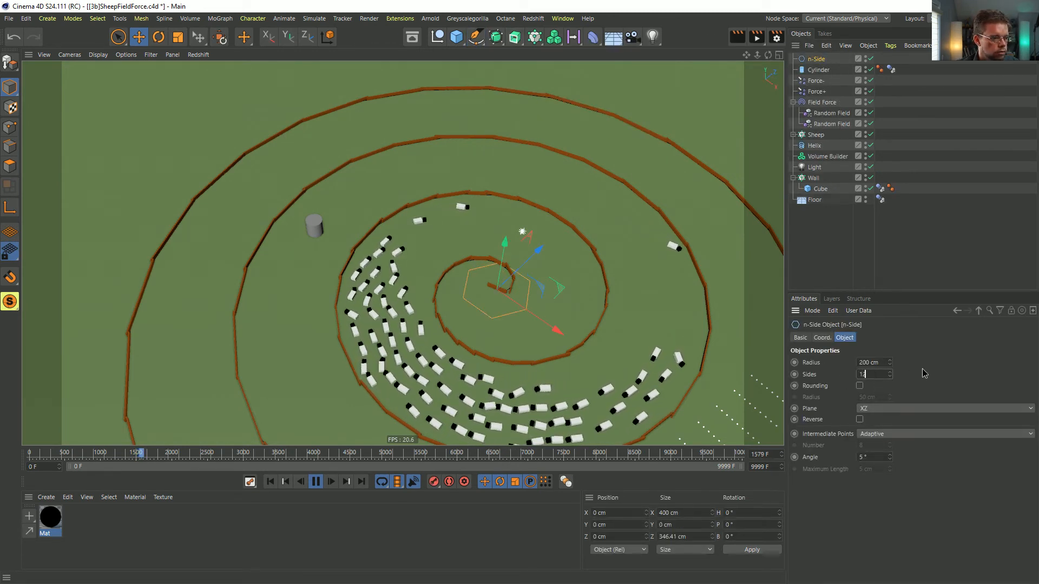
pyautogui.write('t')
pyautogui.moveTo(546, 319); pyautogui.dragTo(521, 319)
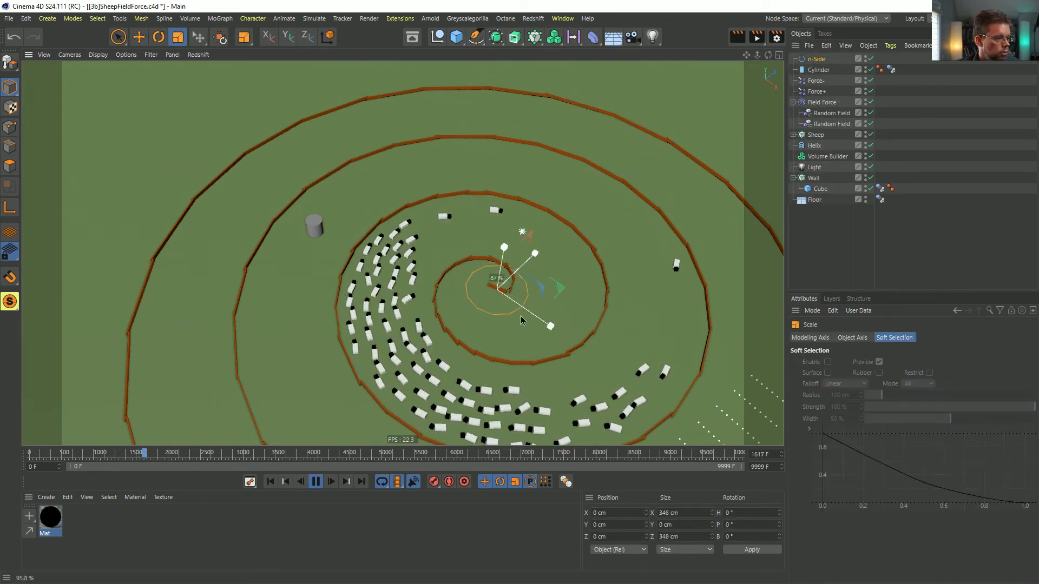
pyautogui.moveTo(343, 386); pyautogui.dragTo(342, 386)
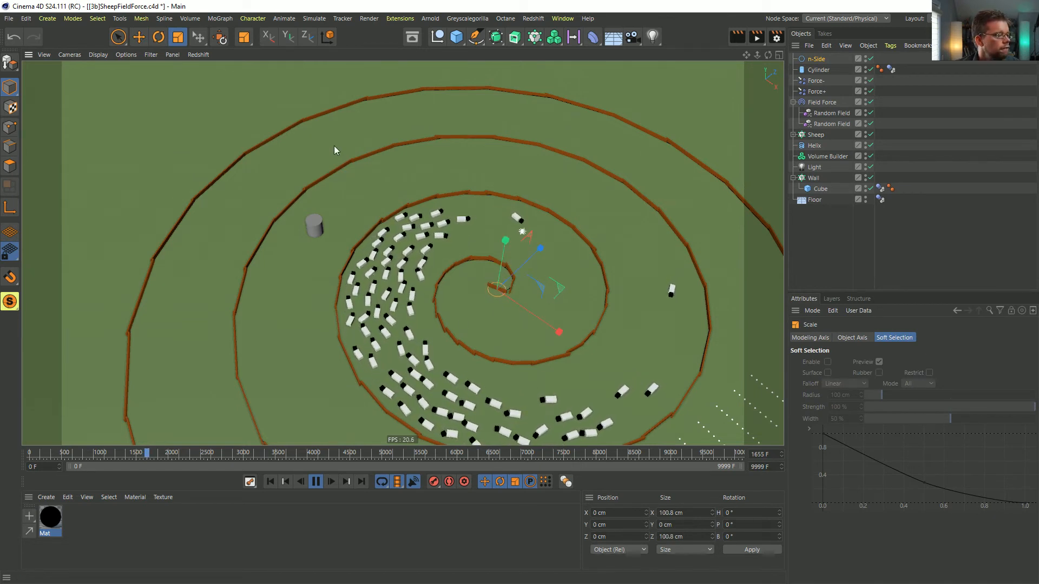
# Step: Nest the n-Side spline under a Connect object and rename that object Avoid
pyautogui.click(504, 39)
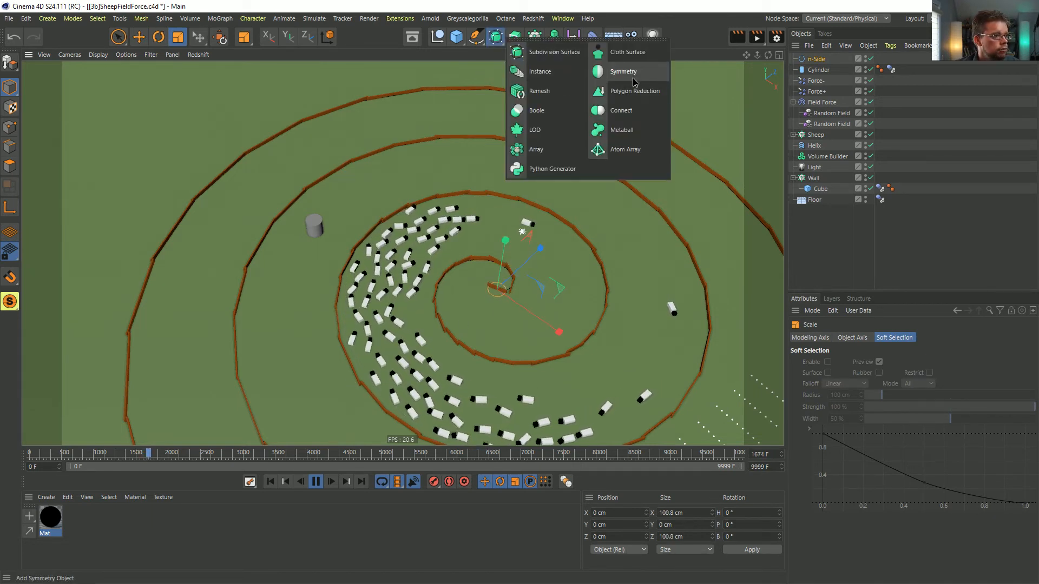
pyautogui.click(621, 111)
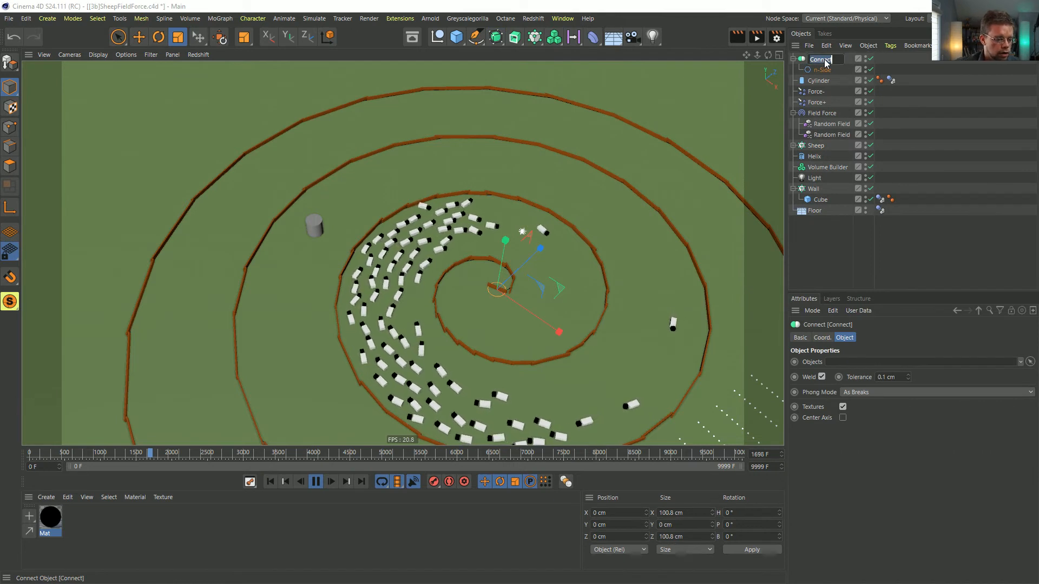
pyautogui.write('Avoid')
pyautogui.press('Return')
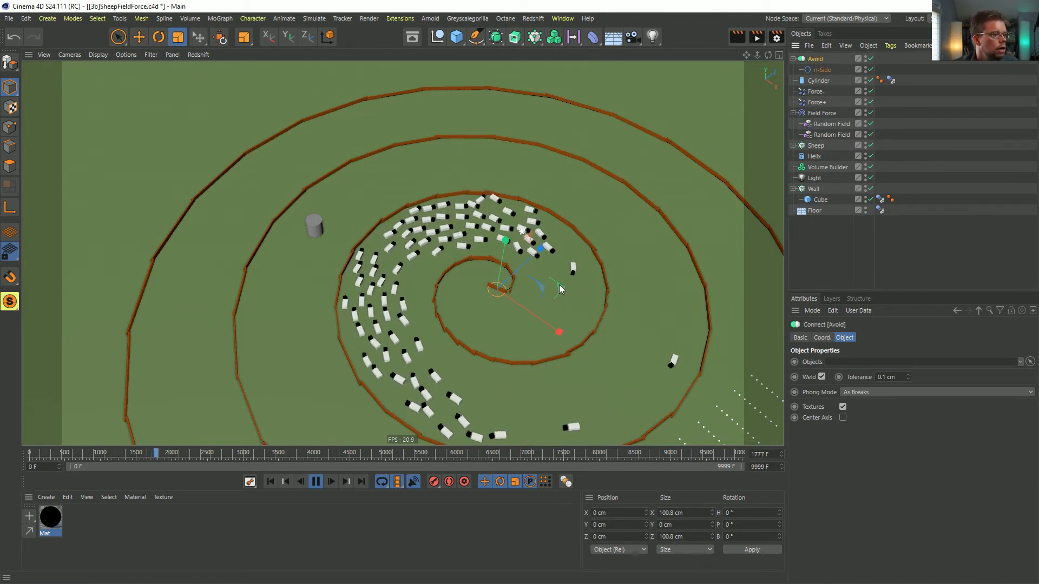
# Step: Move the Avoid object from the spiral's centre out into the lane between two walls
pyautogui.press('e')
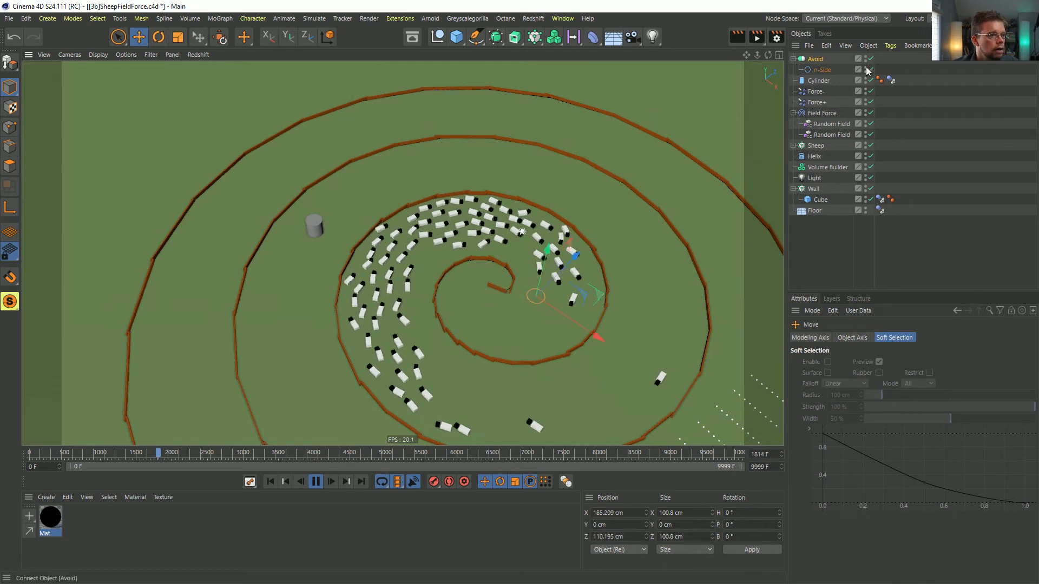
pyautogui.click(563, 293)
pyautogui.moveTo(565, 292); pyautogui.dragTo(694, 298)
# Step: Inspect the flock at the spiral's centre and restart the sheep simulation from frame 0
pyautogui.click(832, 124)
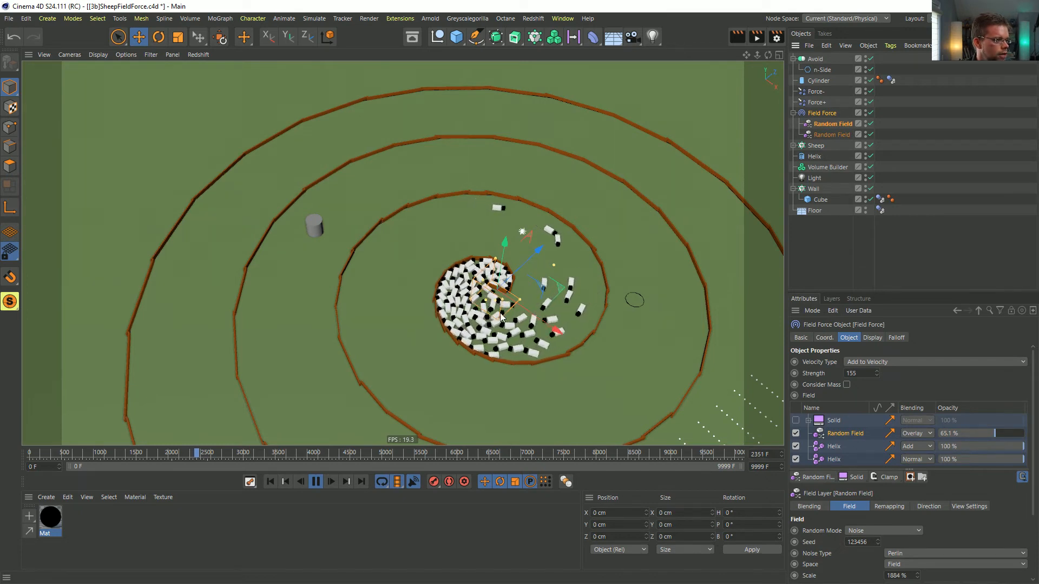
pyautogui.keyDown('alt'); pyautogui.moveTo(551, 347); pyautogui.dragTo(512, 190, button='middle'); pyautogui.keyUp('alt')
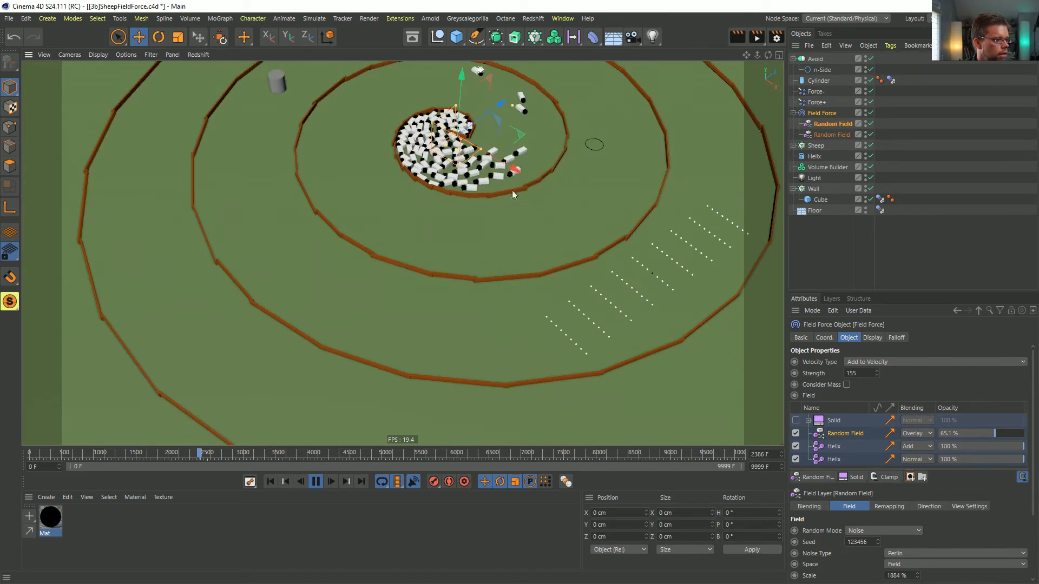
pyautogui.keyDown('alt'); pyautogui.moveTo(509, 198); pyautogui.dragTo(496, 231, button='right'); pyautogui.keyUp('alt')
pyautogui.keyDown('alt'); pyautogui.moveTo(496, 232); pyautogui.dragTo(492, 331, button='middle'); pyautogui.keyUp('alt')
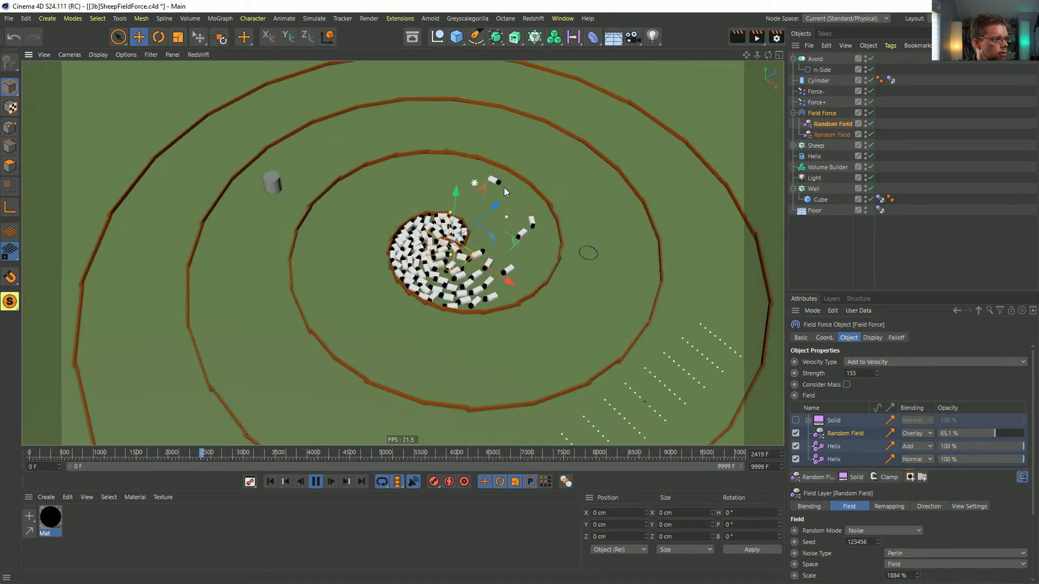
pyautogui.keyDown('alt'); pyautogui.moveTo(450, 238); pyautogui.dragTo(601, 323, button='right'); pyautogui.keyUp('alt')
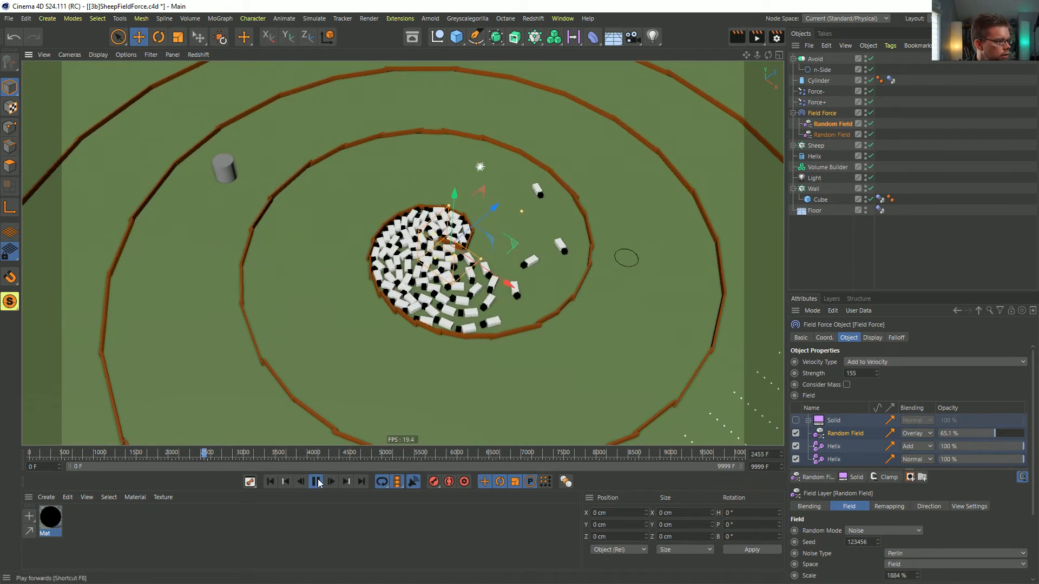
pyautogui.click(274, 482)
pyautogui.keyDown('alt'); pyautogui.moveTo(501, 378); pyautogui.dragTo(479, 297, button='right'); pyautogui.keyUp('alt')
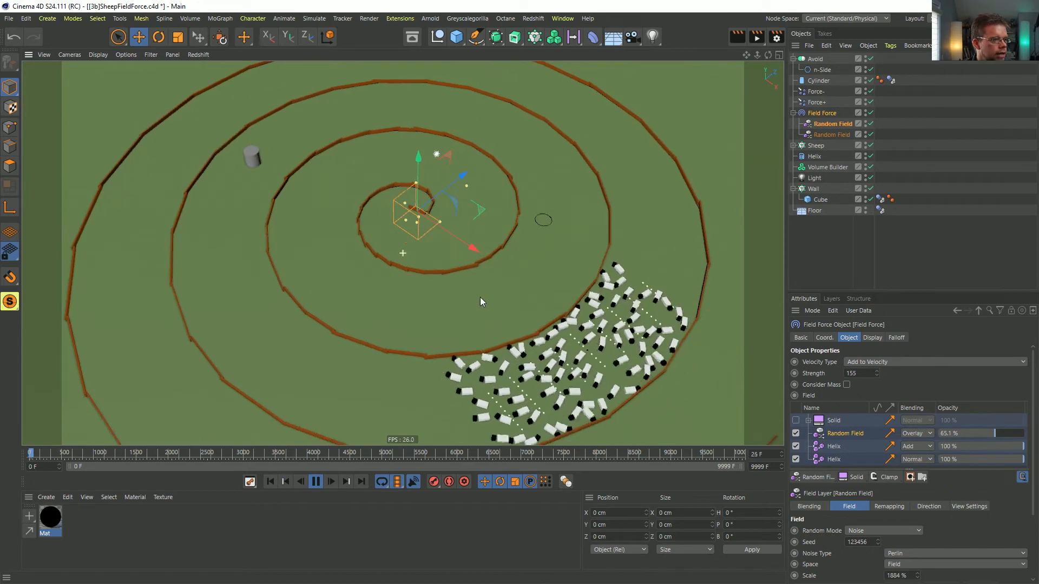
# Step: Enable the Field Force's Solid layer and add the Avoid object as the uppermost layer of its field list
pyautogui.click(822, 70)
pyautogui.click(815, 58)
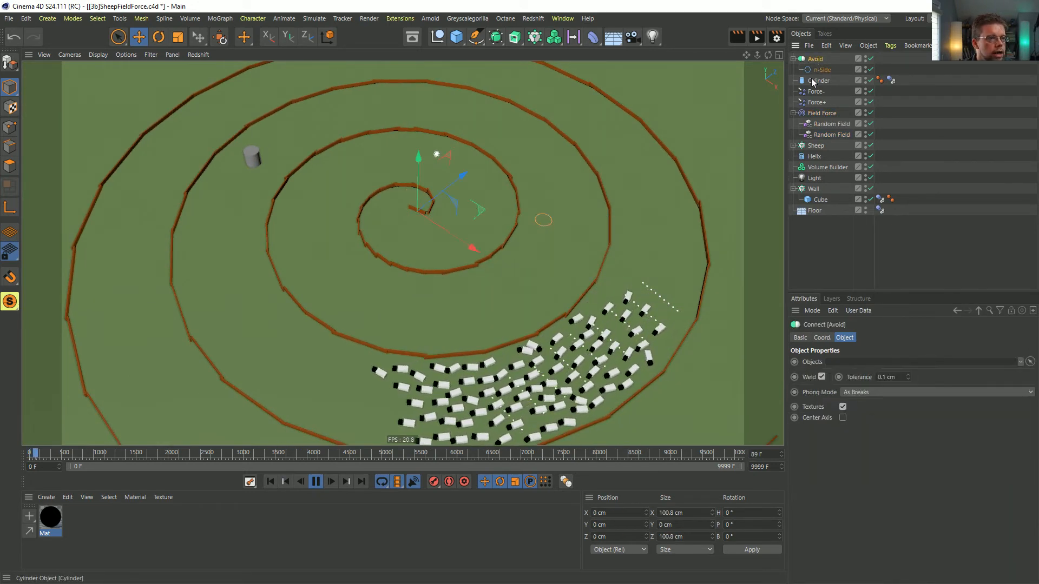
pyautogui.click(822, 113)
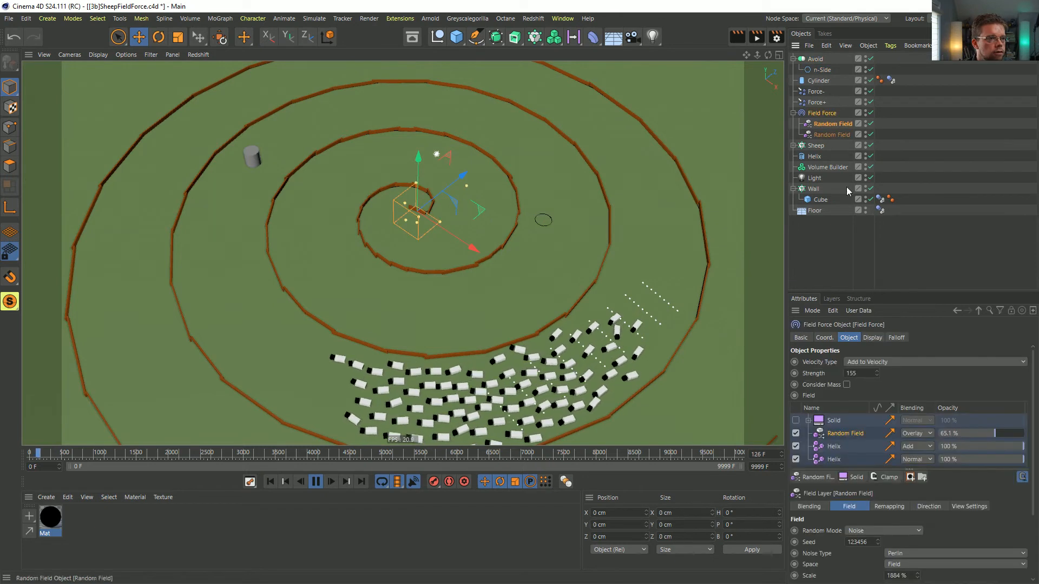
pyautogui.click(796, 421)
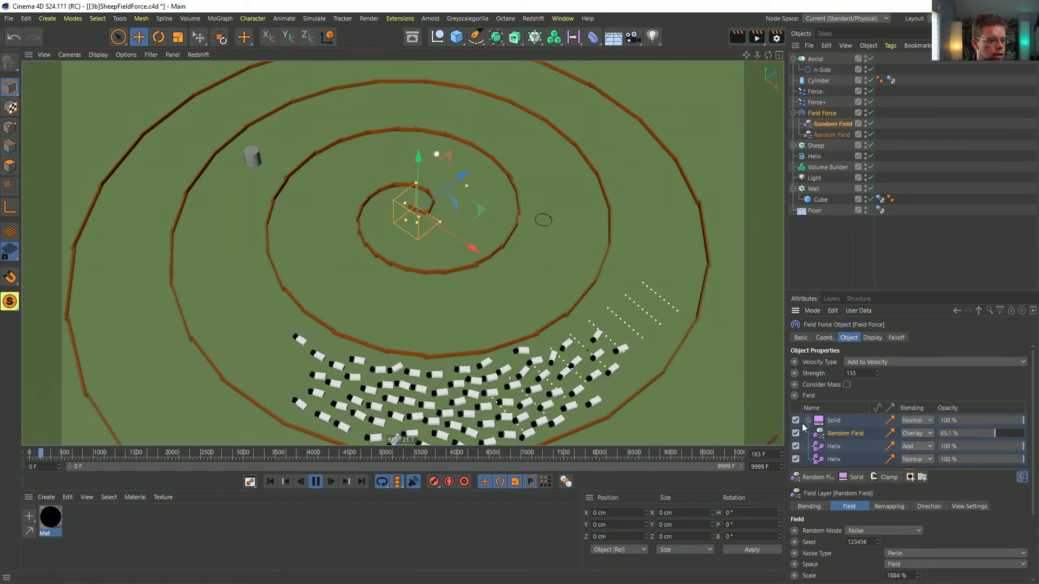
pyautogui.click(897, 338)
pyautogui.click(849, 337)
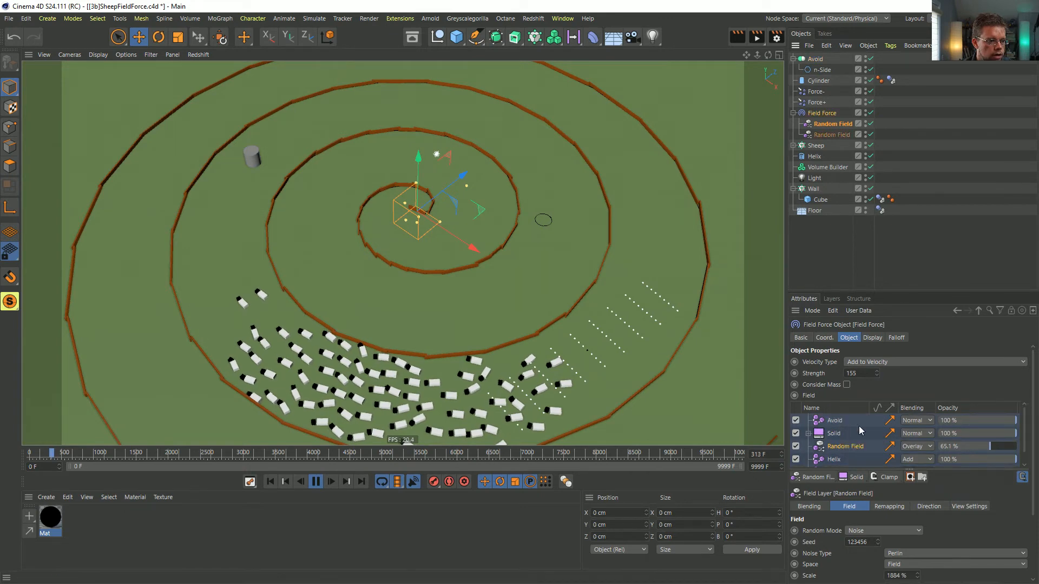
# Step: Turn on the Field Force's display box to show its vectors, and examine them around the Avoid circle
pyautogui.click(836, 421)
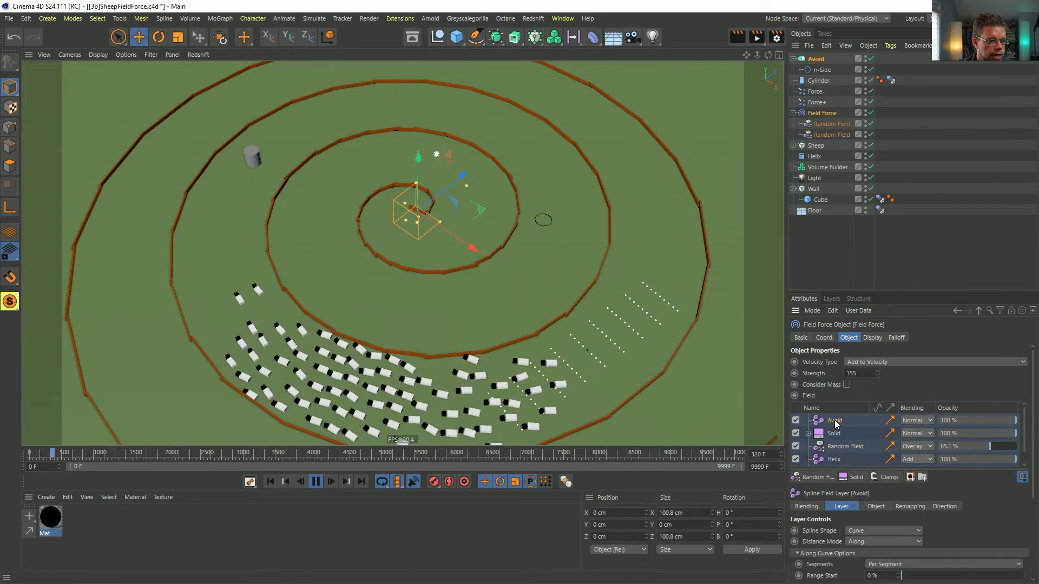
pyautogui.click(872, 338)
pyautogui.click(875, 363)
pyautogui.scroll(10, 552, 216)
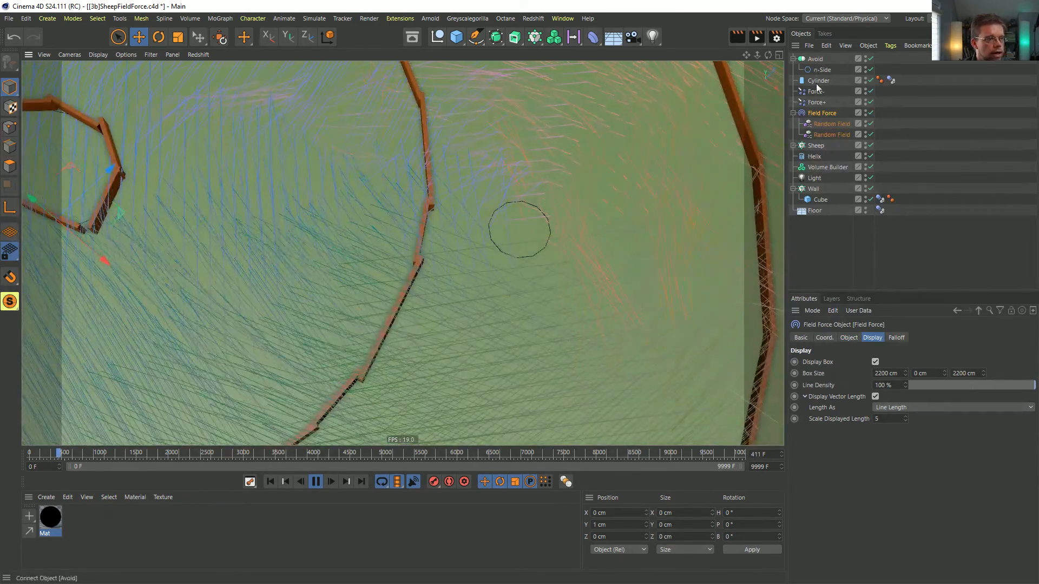
# Step: Set the Avoid field layer's Distance Mode to Radius and return to the Field Force's display settings
pyautogui.click(848, 338)
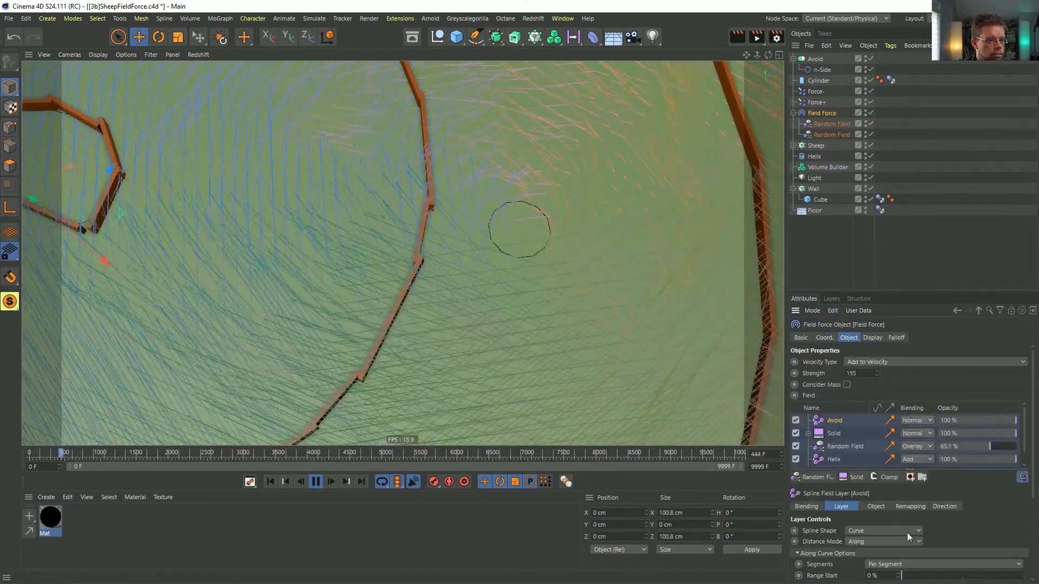
pyautogui.moveTo(915, 296); pyautogui.dragTo(913, 218)
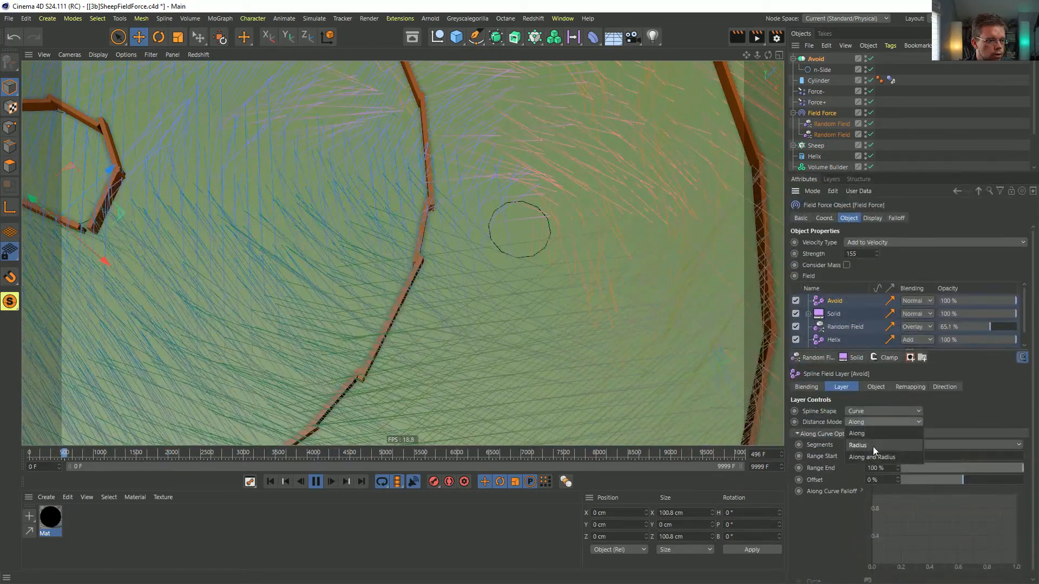
pyautogui.click(872, 447)
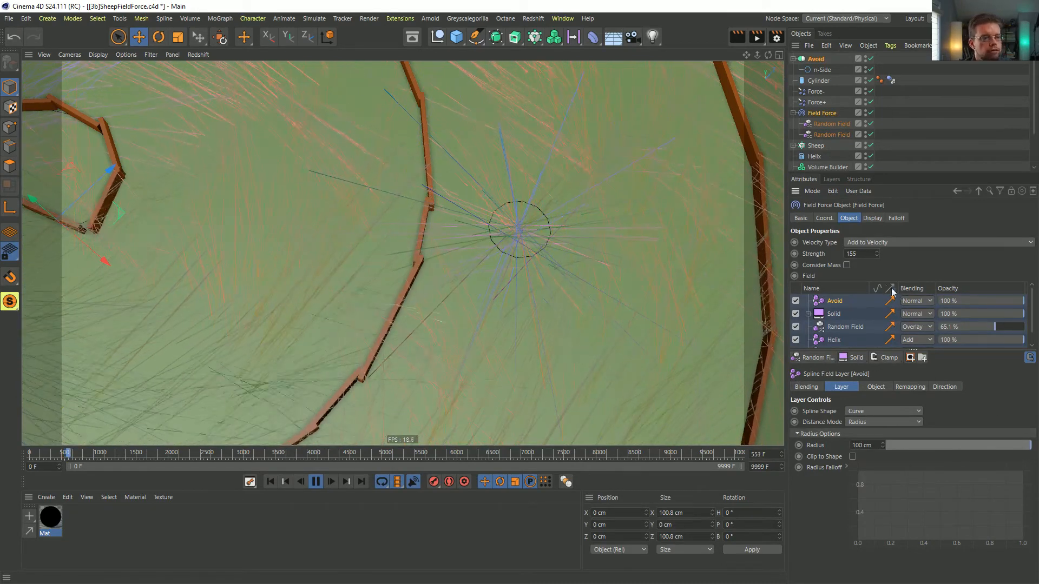
pyautogui.click(873, 218)
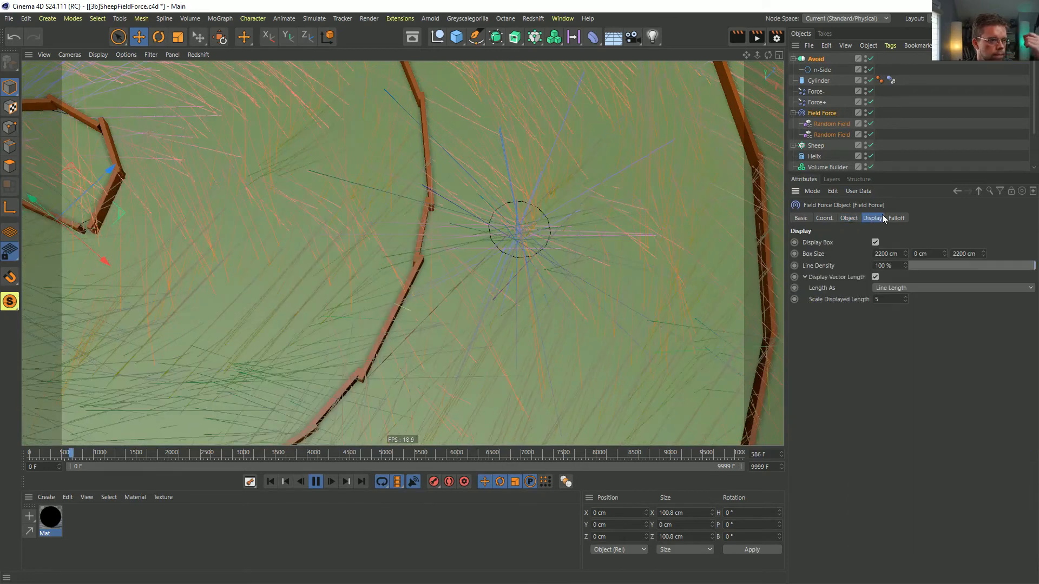
# Step: Check the Avoid field layer's Direction settings and move the n-Side circle to about X -866 cm, Z 504 cm in the flock's path
pyautogui.click(849, 218)
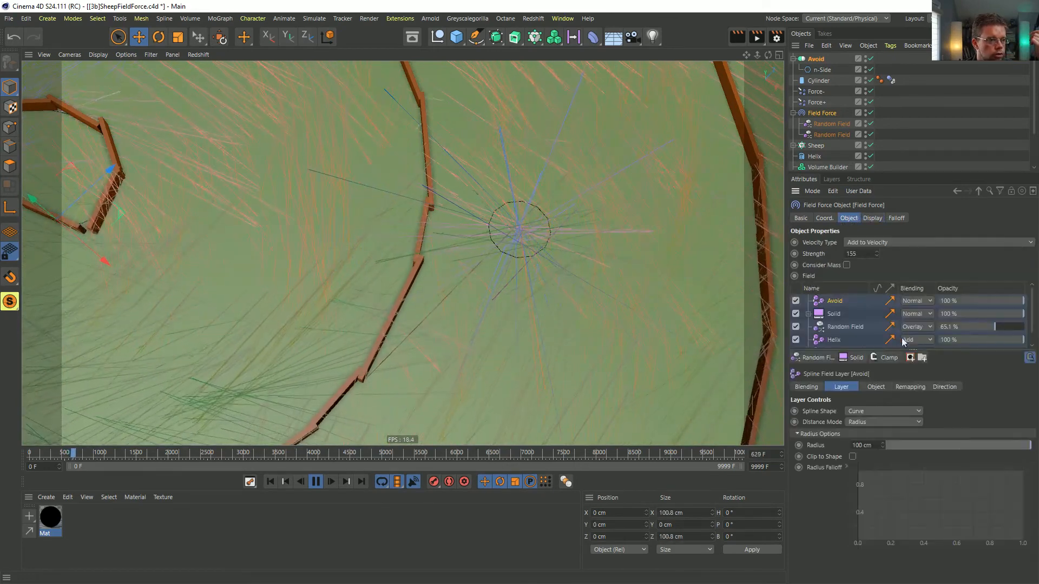
pyautogui.click(942, 388)
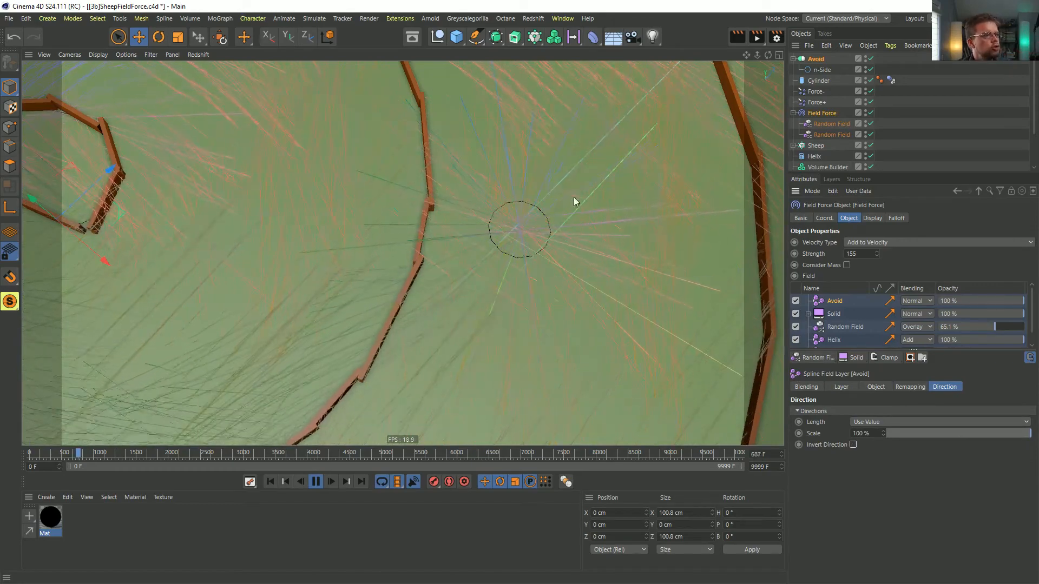
pyautogui.scroll(-5, 492, 249)
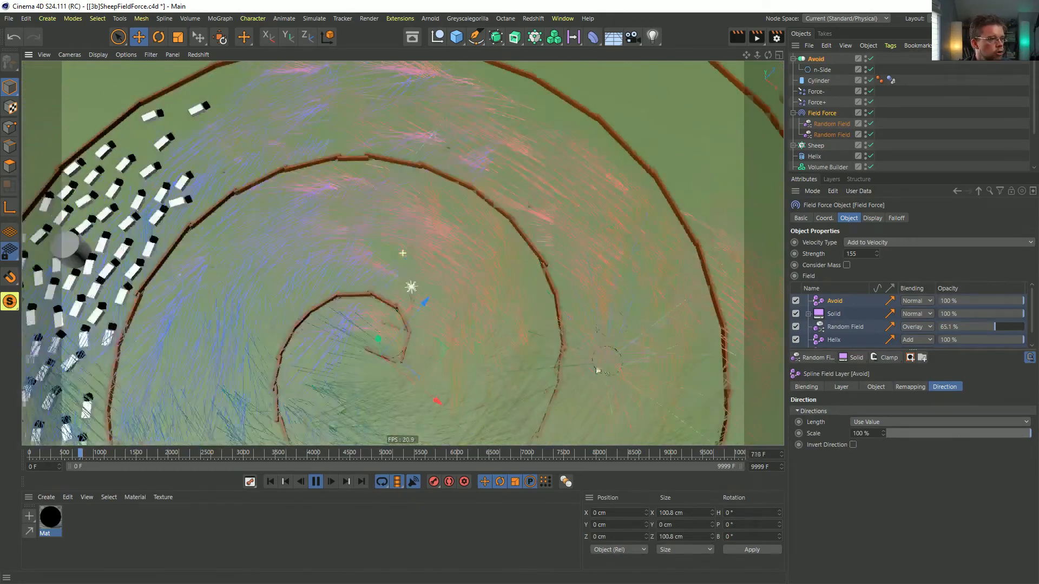
pyautogui.click(811, 72)
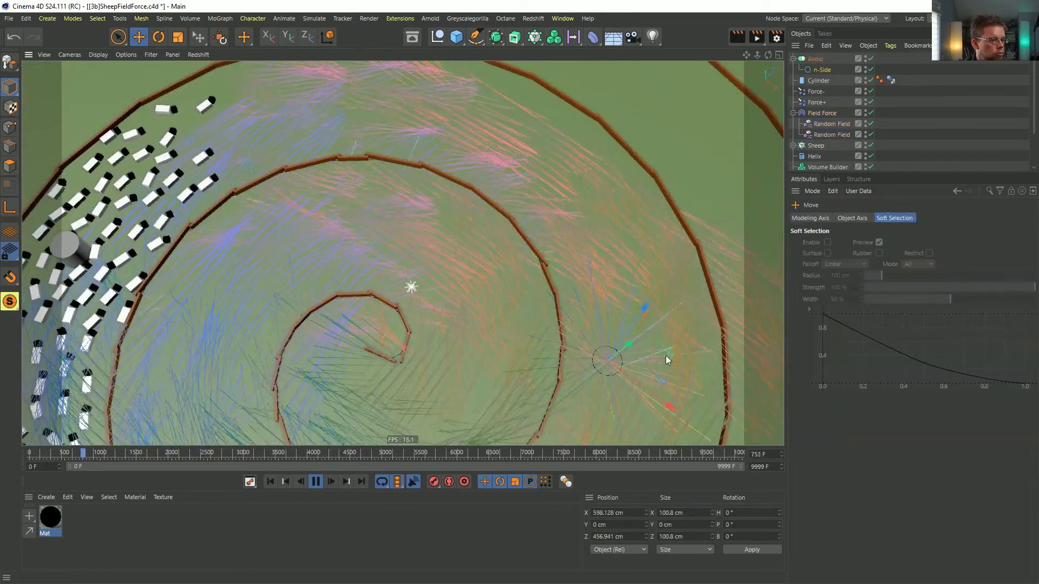
pyautogui.moveTo(350, 111); pyautogui.dragTo(350, 112)
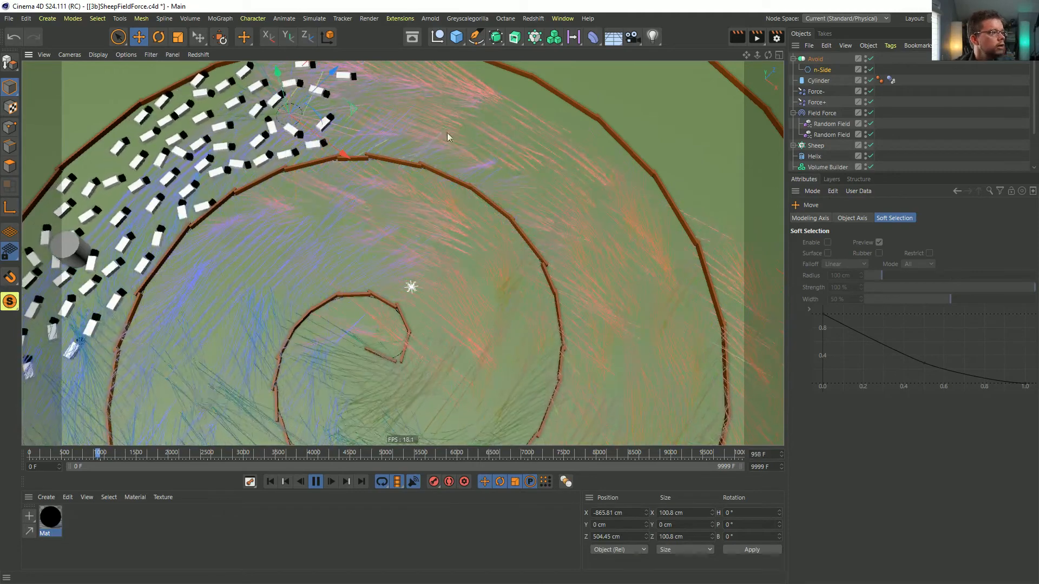
# Step: Set the Avoid field layer's direction Scale to 300 % in the Field Force and save the scene
pyautogui.click(822, 112)
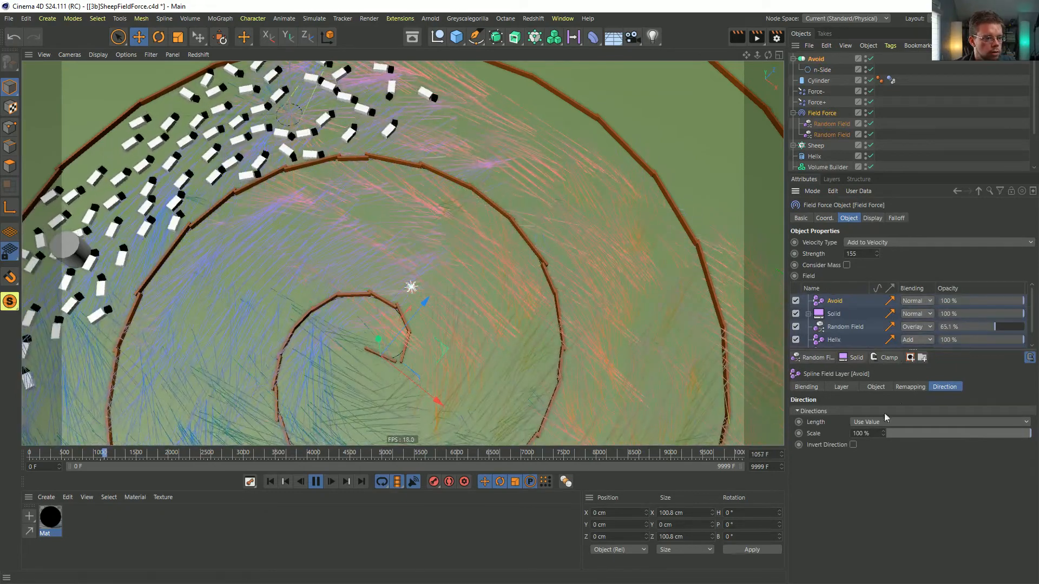
pyautogui.click(881, 388)
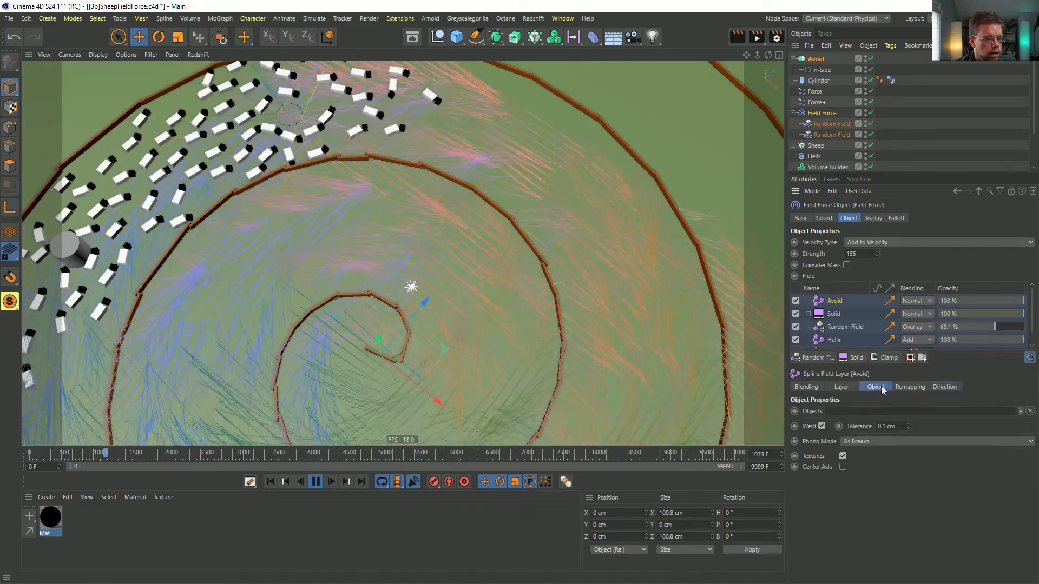
pyautogui.click(842, 387)
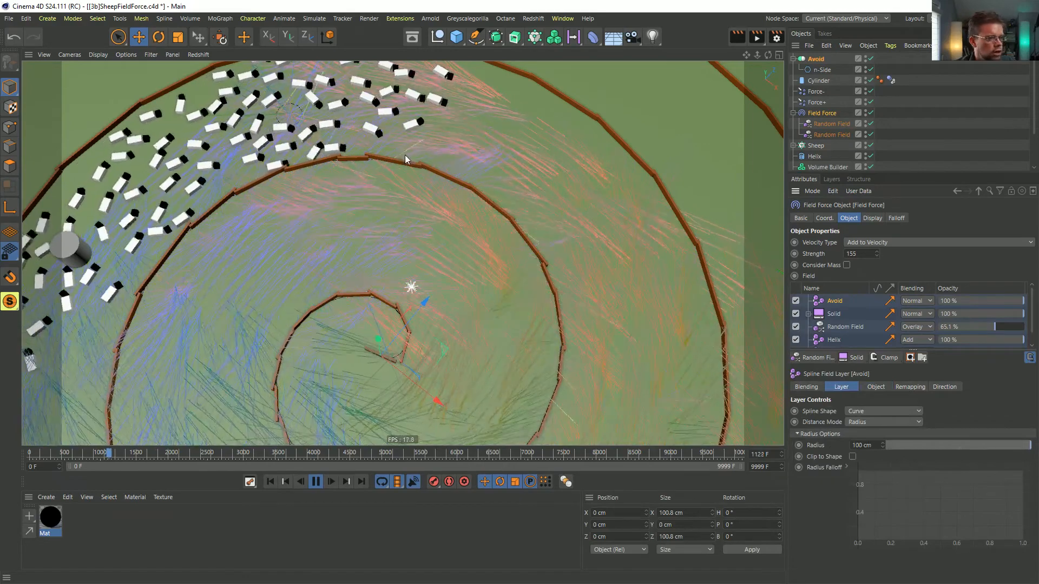
pyautogui.click(945, 387)
pyautogui.click(854, 433)
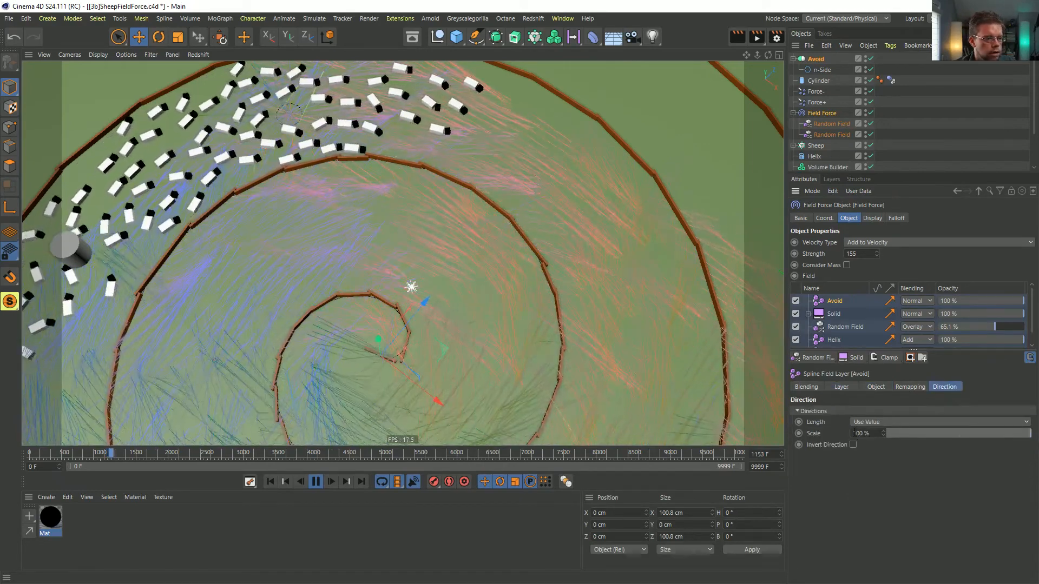
pyautogui.press('Delete')
pyautogui.write('3')
pyautogui.press('Return')
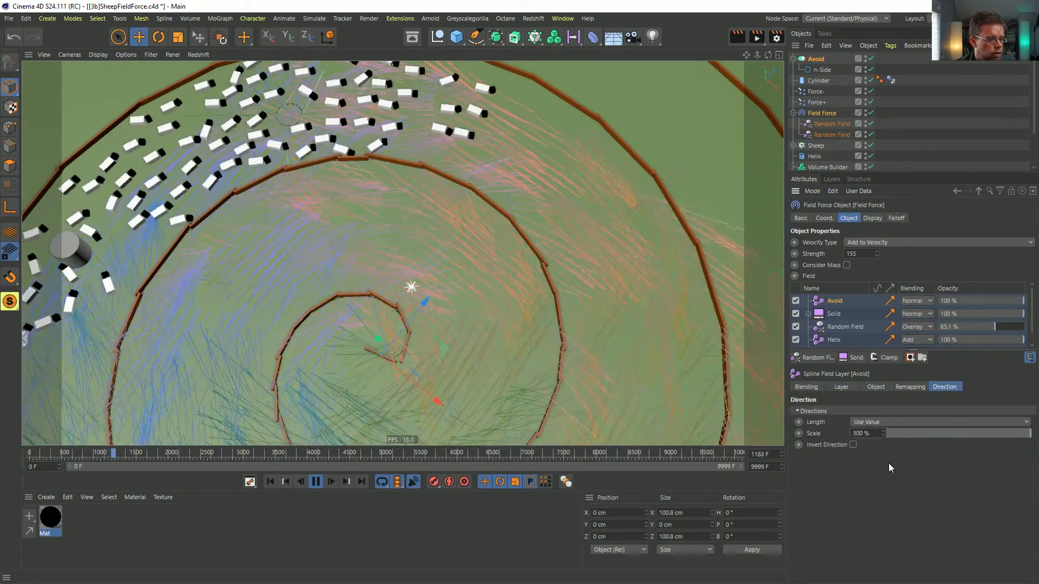
pyautogui.keyDown('alt'); pyautogui.moveTo(271, 113); pyautogui.dragTo(355, 202, button='middle'); pyautogui.keyUp('alt')
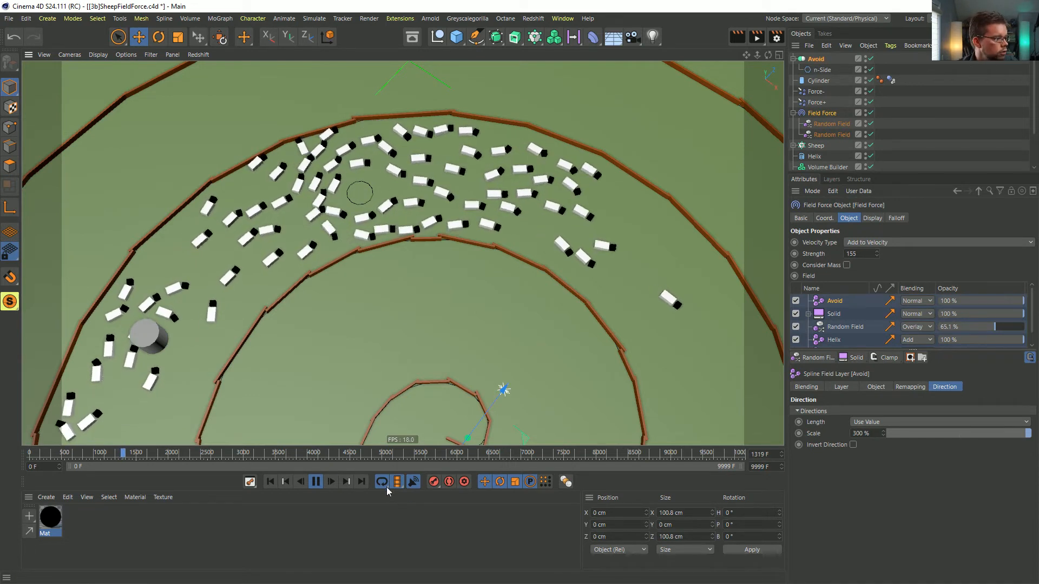
pyautogui.hotkey('ctrl', 's')
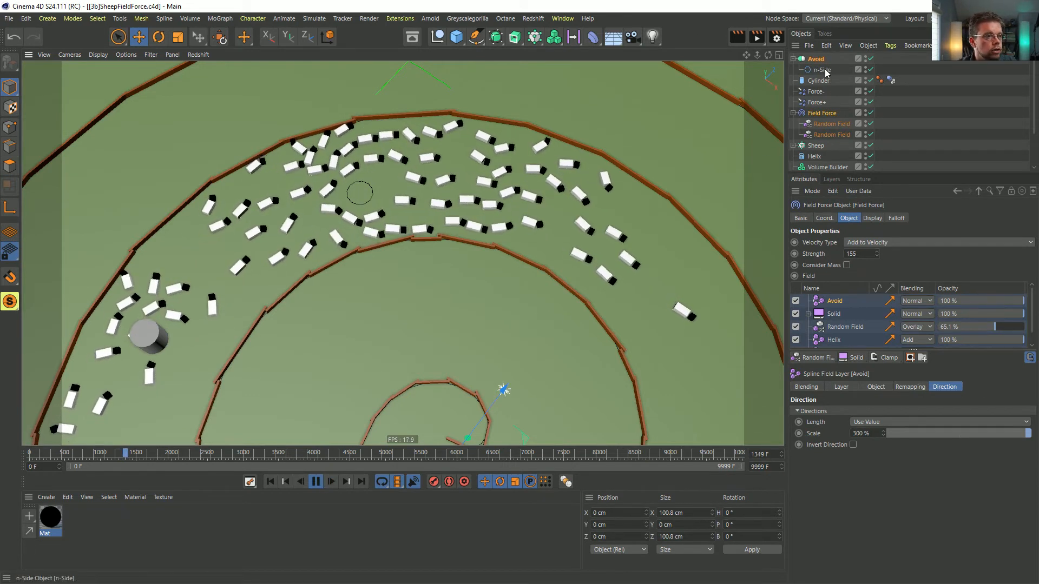
# Step: Duplicate the n-Side circle inside Avoid and place the copy further along the spiral path, at about X 527 cm, Z 701 cm
pyautogui.moveTo(822, 70); pyautogui.dragTo(822, 75)
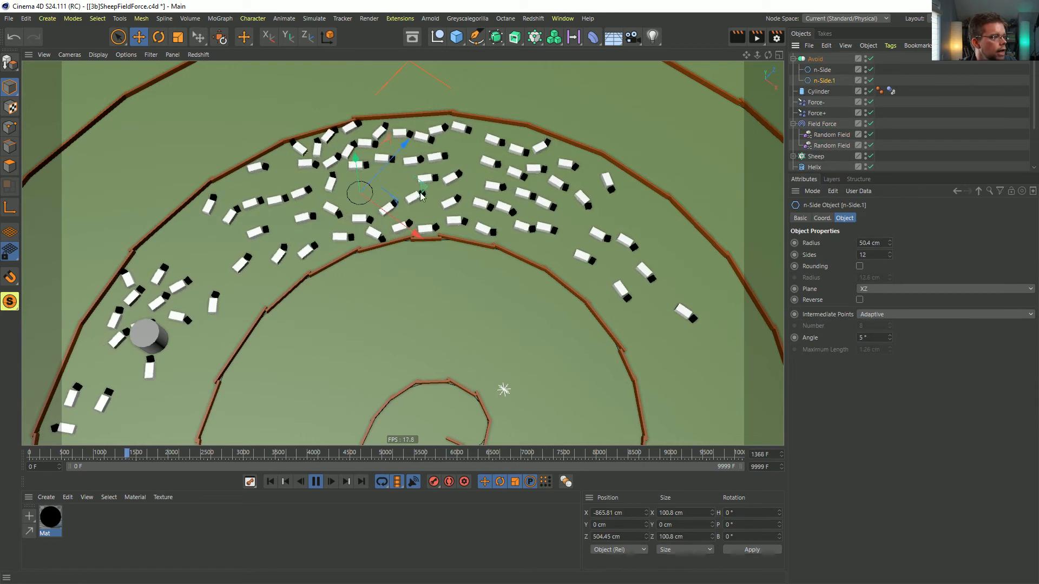
pyautogui.moveTo(477, 217); pyautogui.dragTo(781, 392)
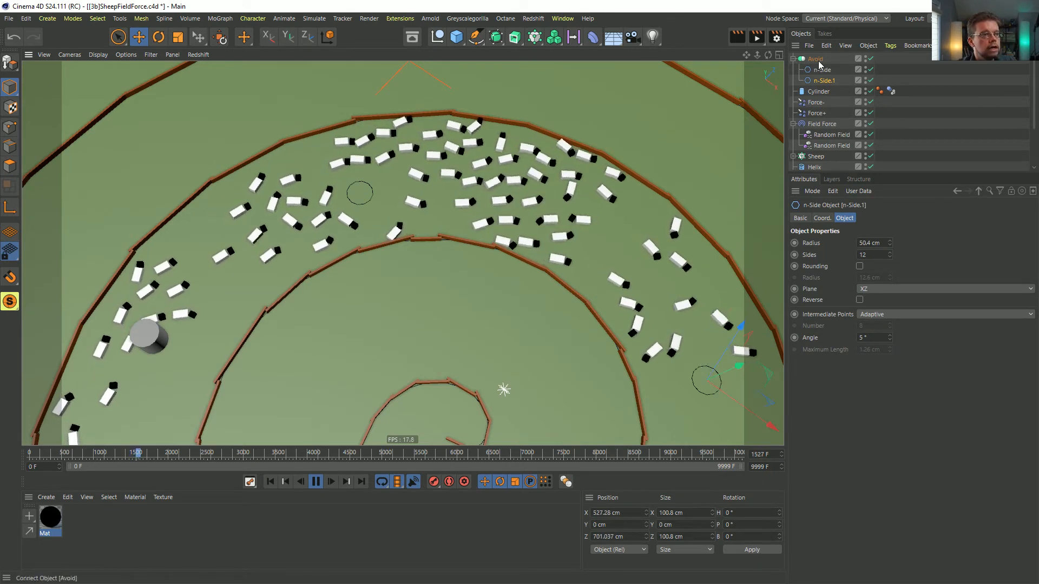
pyautogui.keyDown('alt'); pyautogui.moveTo(705, 309); pyautogui.dragTo(698, 233); pyautogui.keyUp('alt')
pyautogui.keyDown('alt'); pyautogui.moveTo(678, 325); pyautogui.dragTo(594, 297, button='middle'); pyautogui.keyUp('alt')
pyautogui.keyDown('alt'); pyautogui.moveTo(556, 326); pyautogui.dragTo(557, 303); pyautogui.keyUp('alt')
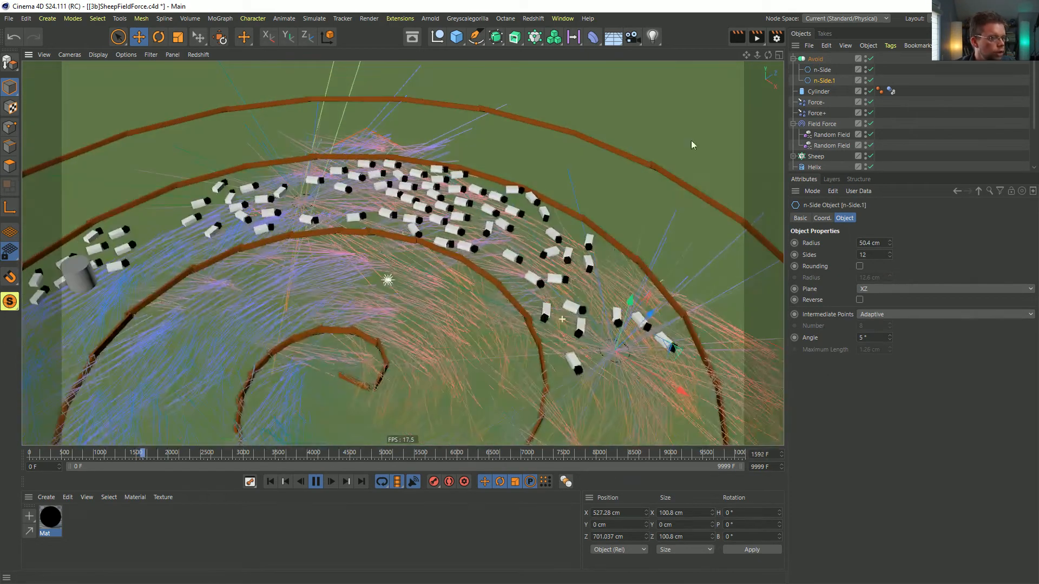
# Step: Turn off the Field Force's display box to hide its vectors
pyautogui.click(822, 123)
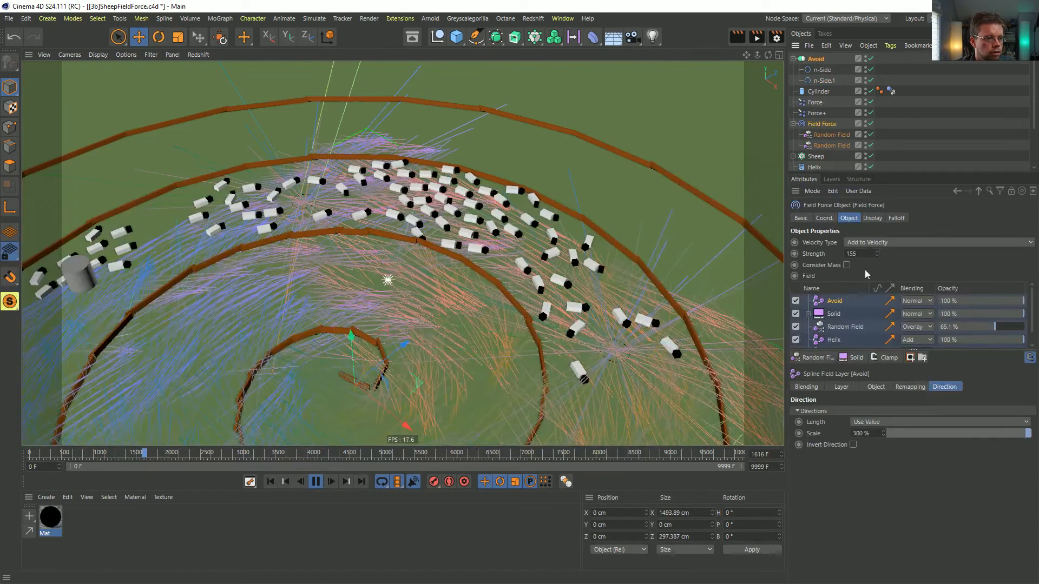
pyautogui.click(872, 218)
pyautogui.click(875, 242)
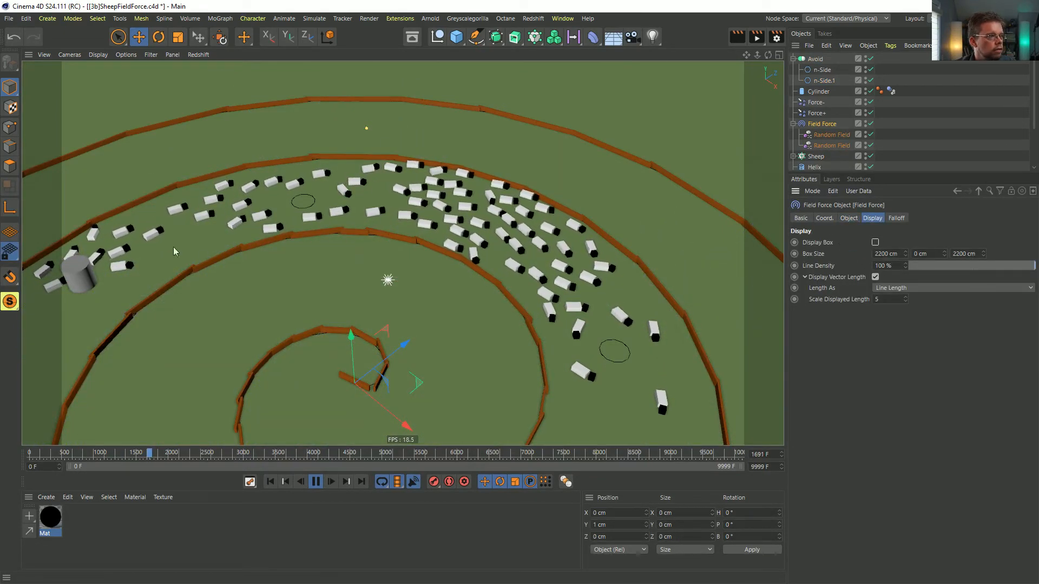
# Step: Put a copy of the cylinder at the centre of each n-Side circle and set both cylinders' radius to 45 cm
pyautogui.click(82, 274)
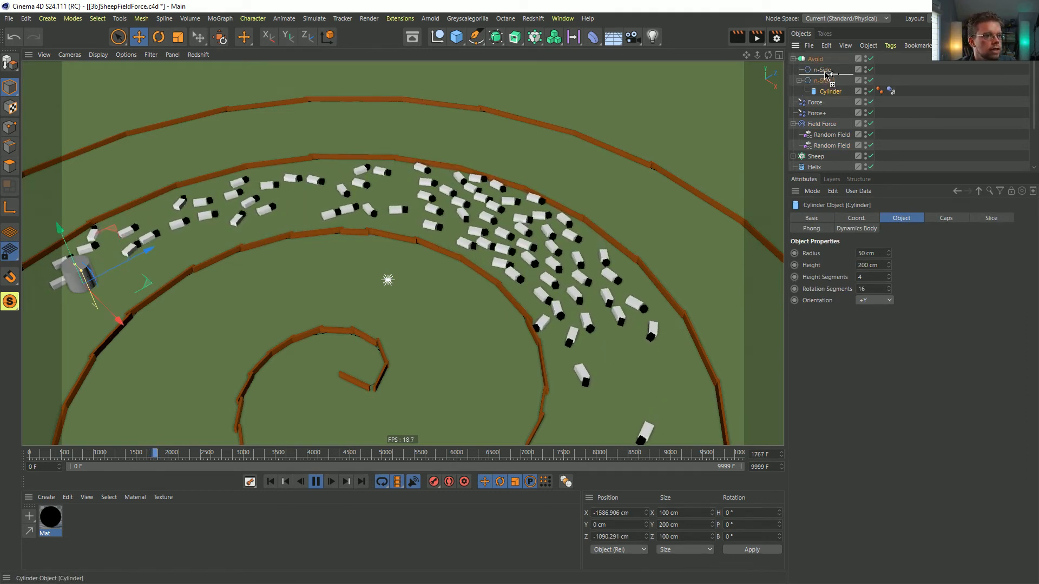
pyautogui.keyDown('ctrl'); pyautogui.click(830, 103); pyautogui.keyUp('ctrl')
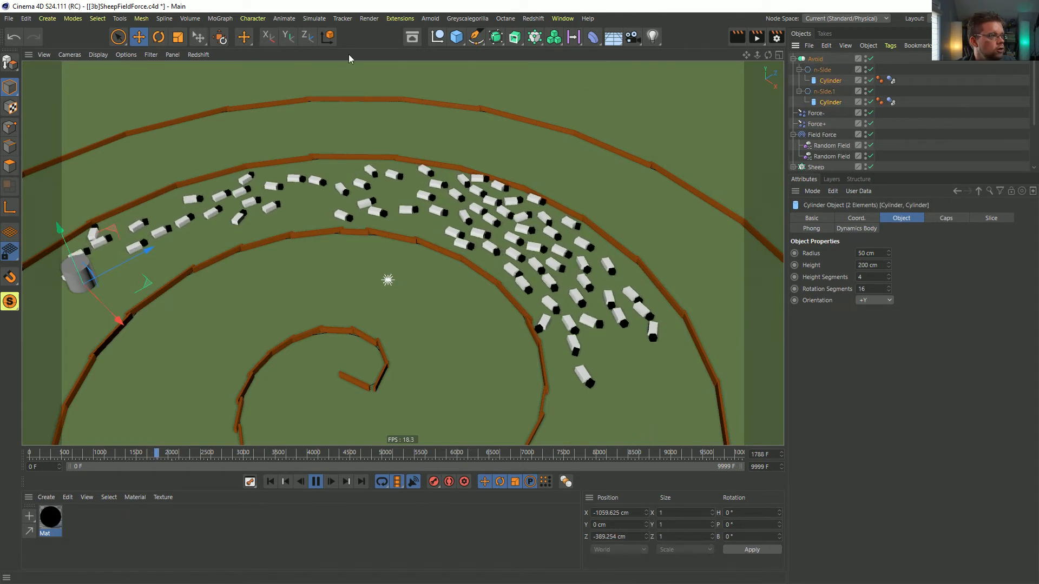
pyautogui.click(220, 39)
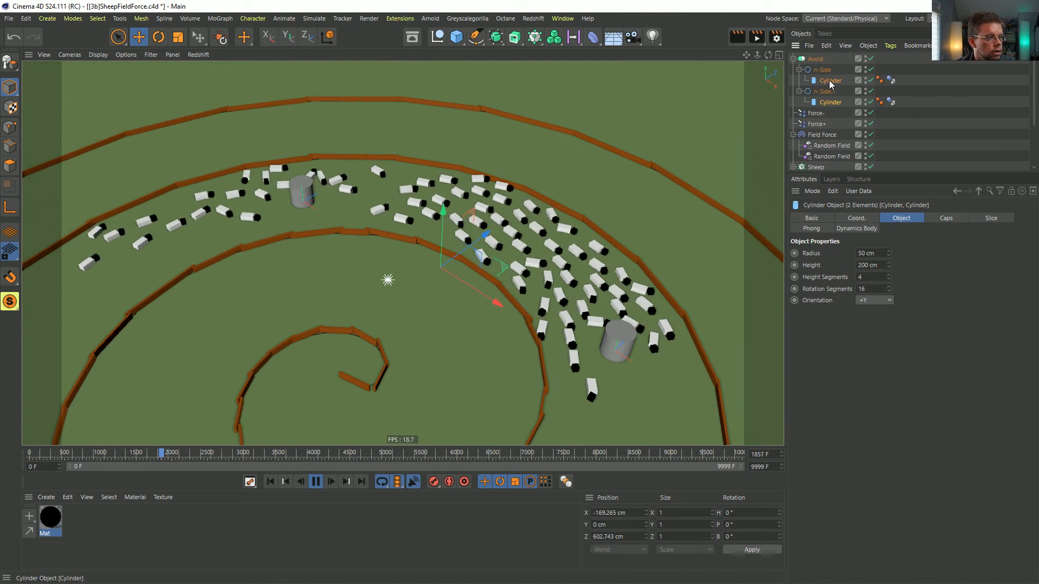
pyautogui.click(827, 103)
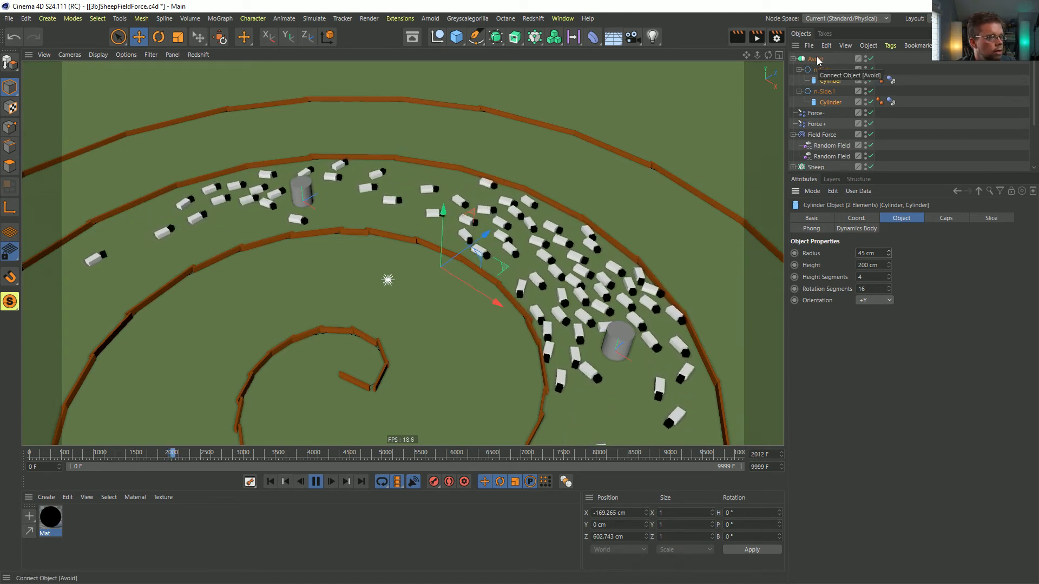
# Step: Check the Avoid Connect object's settings and move both cylinders out of Avoid to the root level of the object hierarchy
pyautogui.click(818, 60)
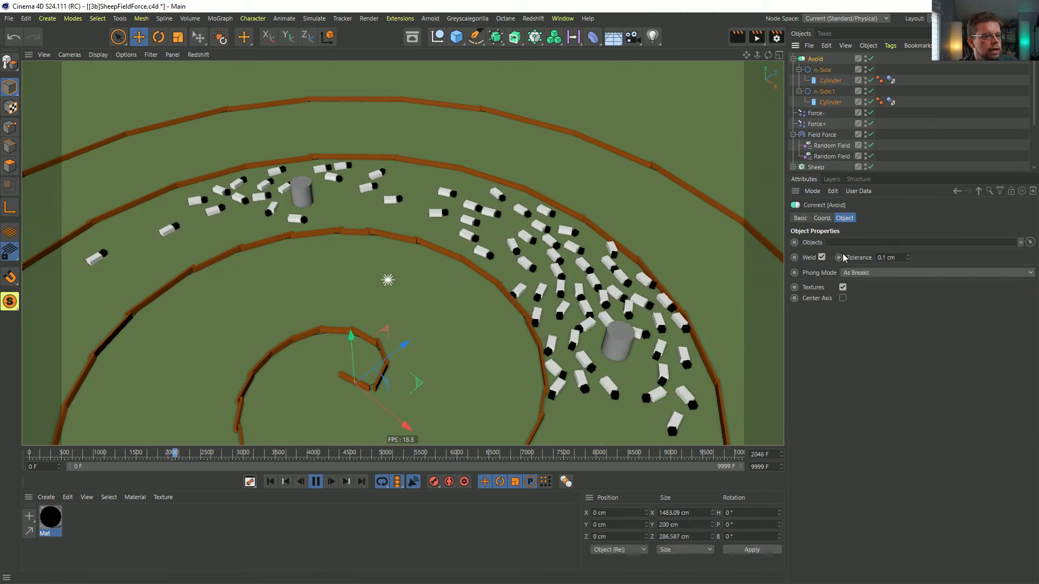
pyautogui.click(821, 258)
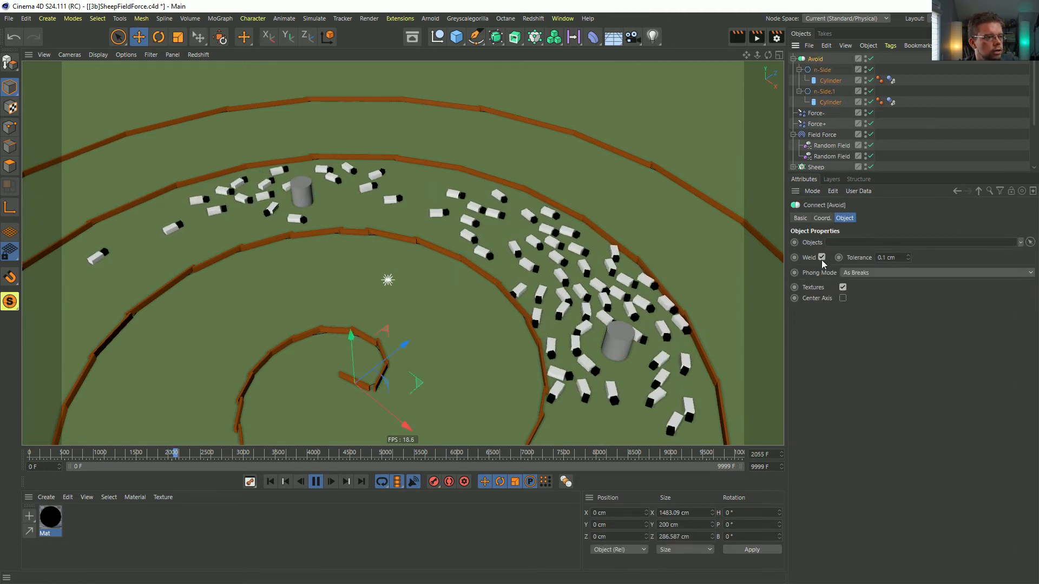
pyautogui.click(826, 82)
pyautogui.keyDown('ctrl'); pyautogui.click(825, 102); pyautogui.keyUp('ctrl')
pyautogui.moveTo(832, 83); pyautogui.dragTo(821, 112)
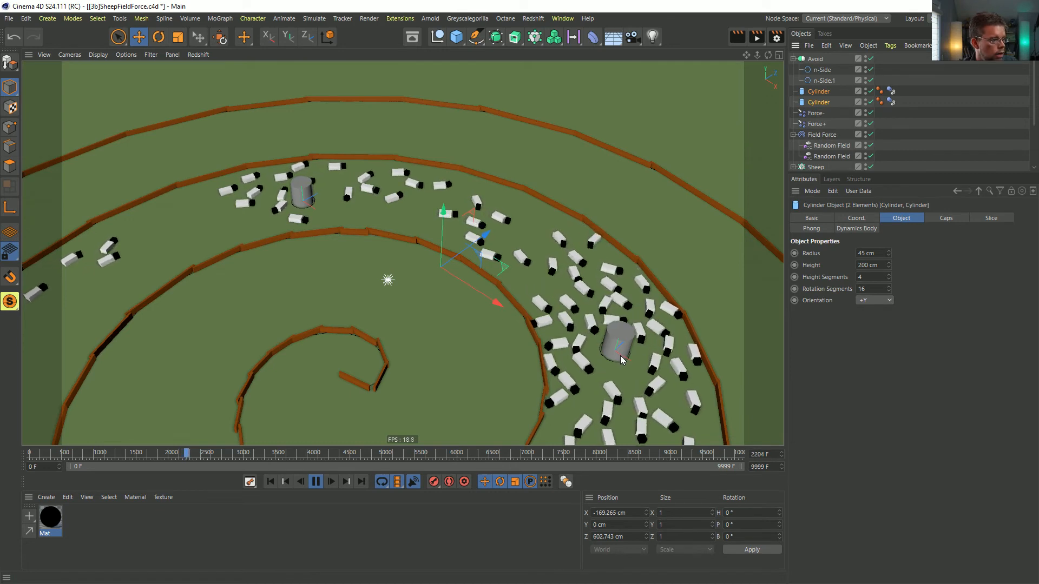
# Step: Watch the flock pass around both cylinders, and stop and rewind the simulation to frame 0
pyautogui.scroll(-5, 702, 378)
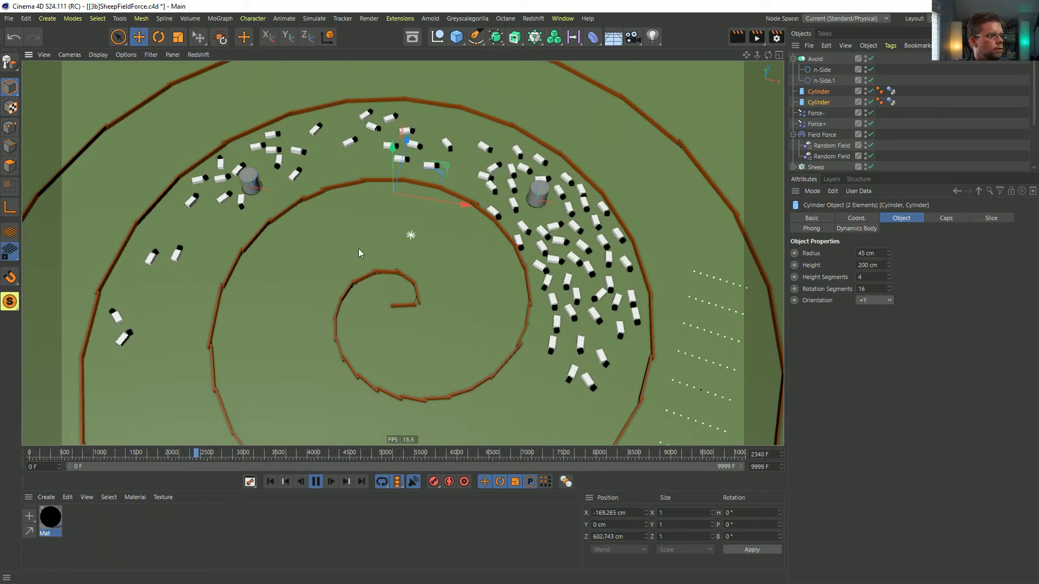
pyautogui.keyDown('alt'); pyautogui.moveTo(385, 236); pyautogui.dragTo(629, 312); pyautogui.keyUp('alt')
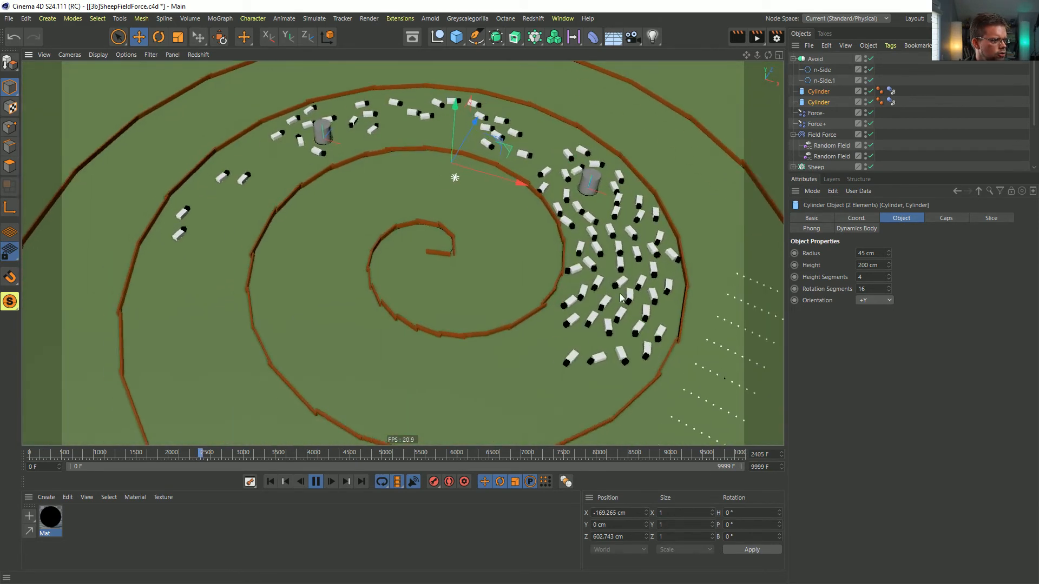
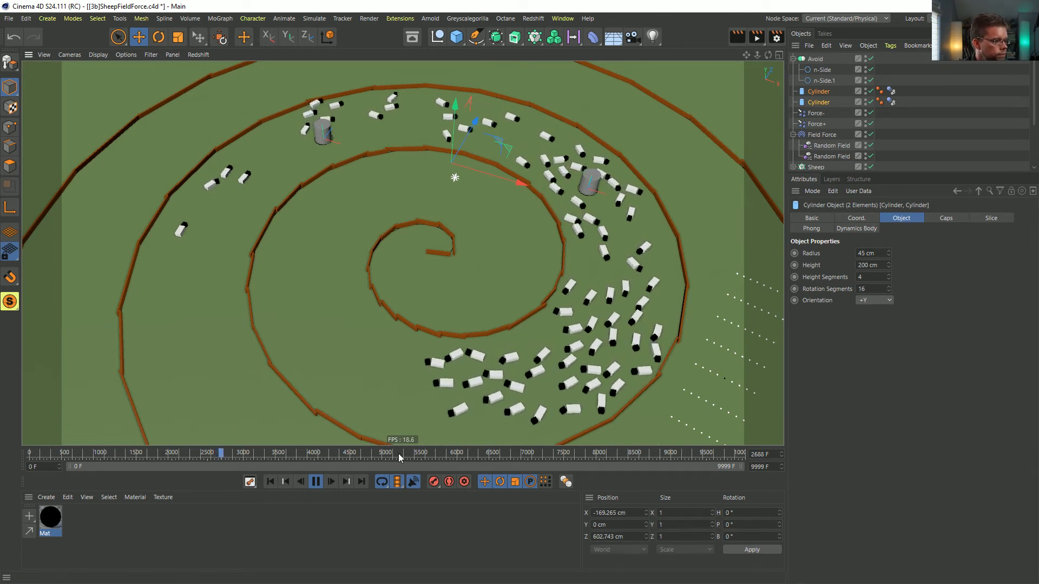
pyautogui.click(317, 483)
pyautogui.click(271, 481)
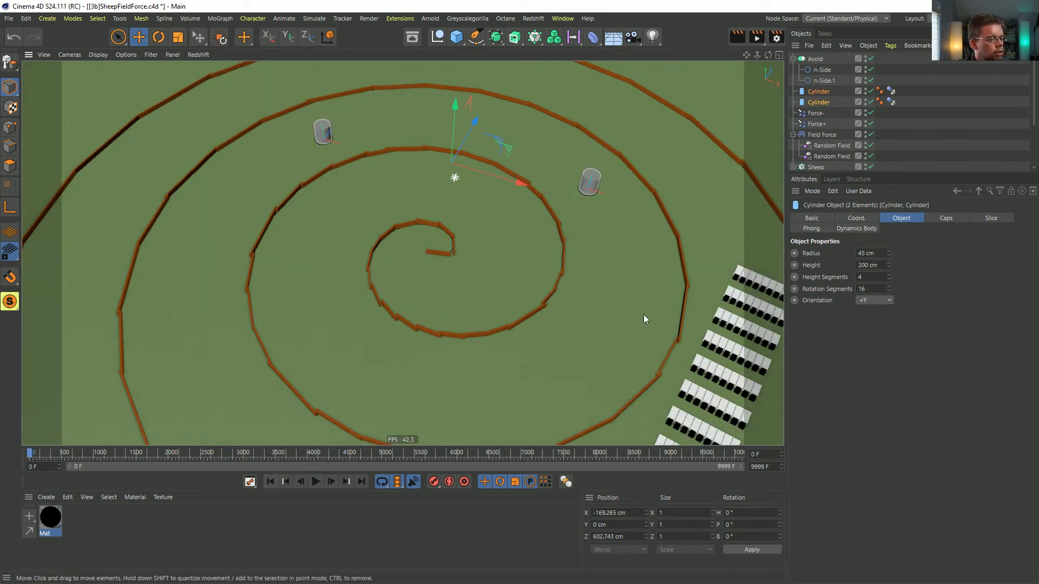
# Step: Expand the Sheep cloner's hierarchy and duplicate the whole cloner with its children
pyautogui.keyDown('alt'); pyautogui.moveTo(644, 314); pyautogui.dragTo(492, 323); pyautogui.keyUp('alt')
pyautogui.keyDown('alt'); pyautogui.moveTo(491, 323); pyautogui.dragTo(437, 310, button='middle'); pyautogui.keyUp('alt')
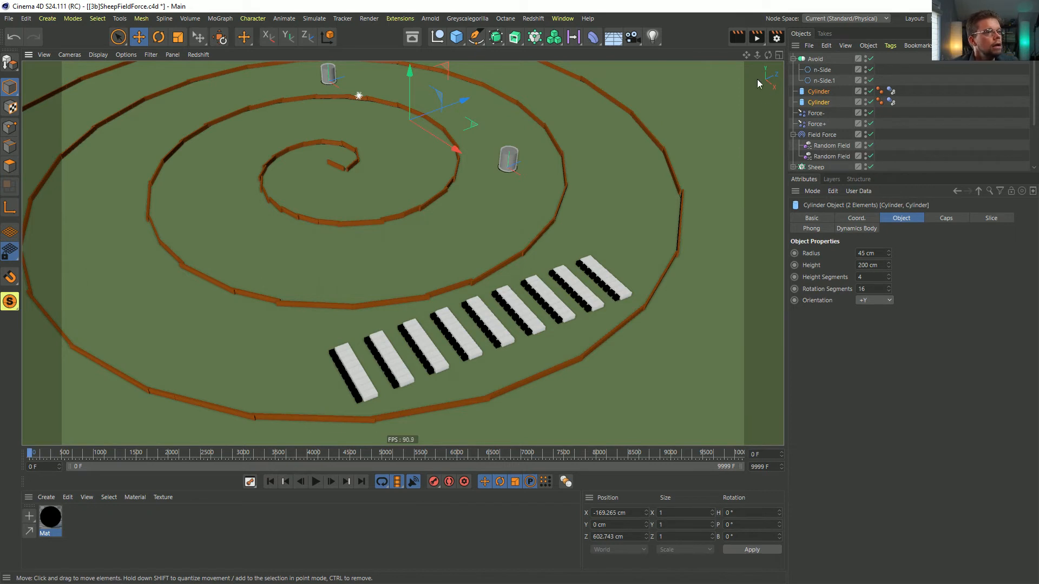
pyautogui.scroll(-3, 836, 116)
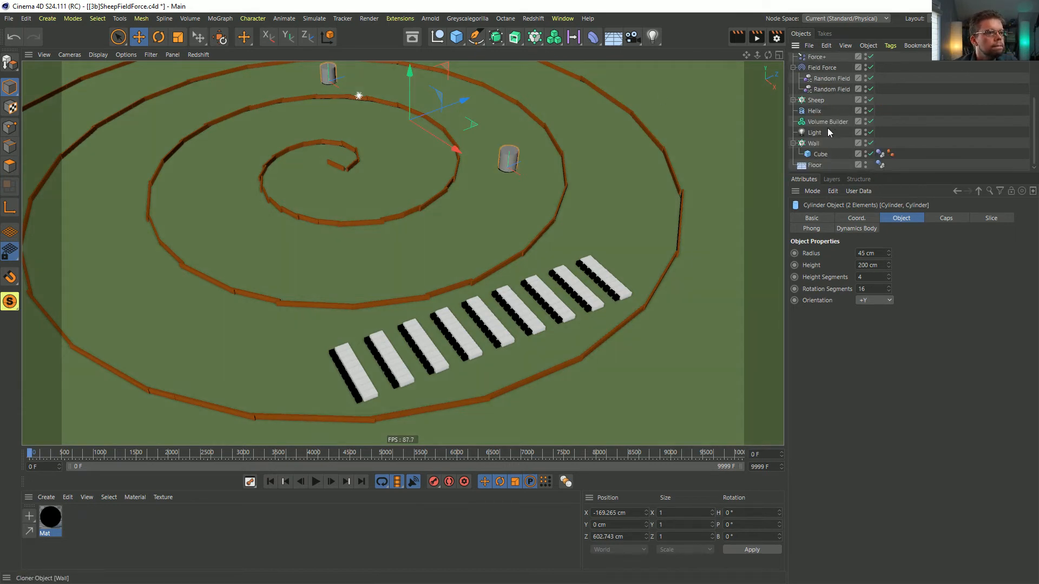
pyautogui.scroll(3, 826, 122)
pyautogui.scroll(-3, 830, 118)
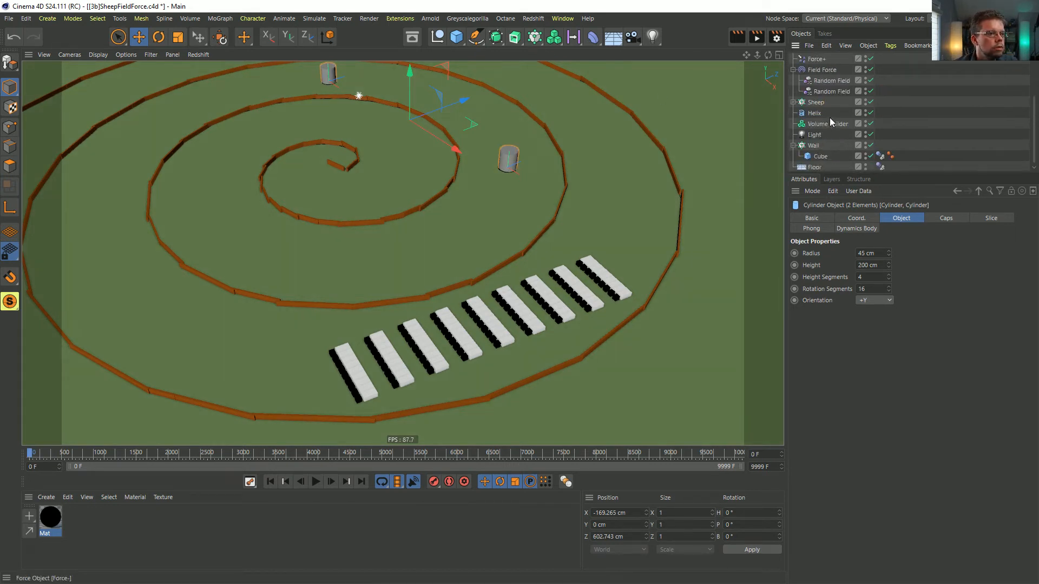
pyautogui.click(792, 102)
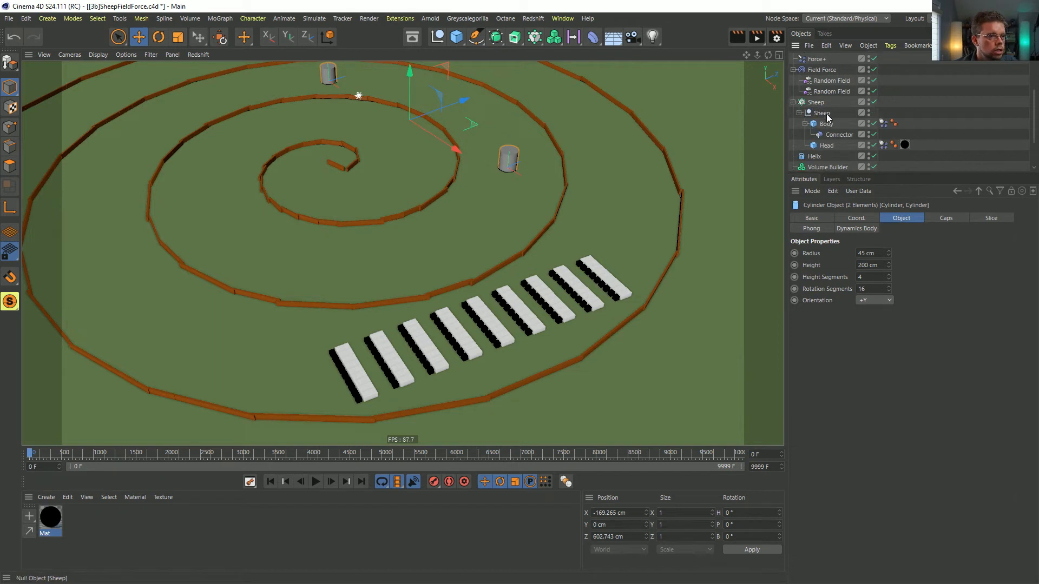
pyautogui.click(817, 104)
pyautogui.keyDown('ctrl'); pyautogui.moveTo(816, 105); pyautogui.dragTo(809, 98); pyautogui.keyUp('ctrl')
# Step: Rename the duplicated cloner and its child null as Dog
pyautogui.doubleClick(819, 102)
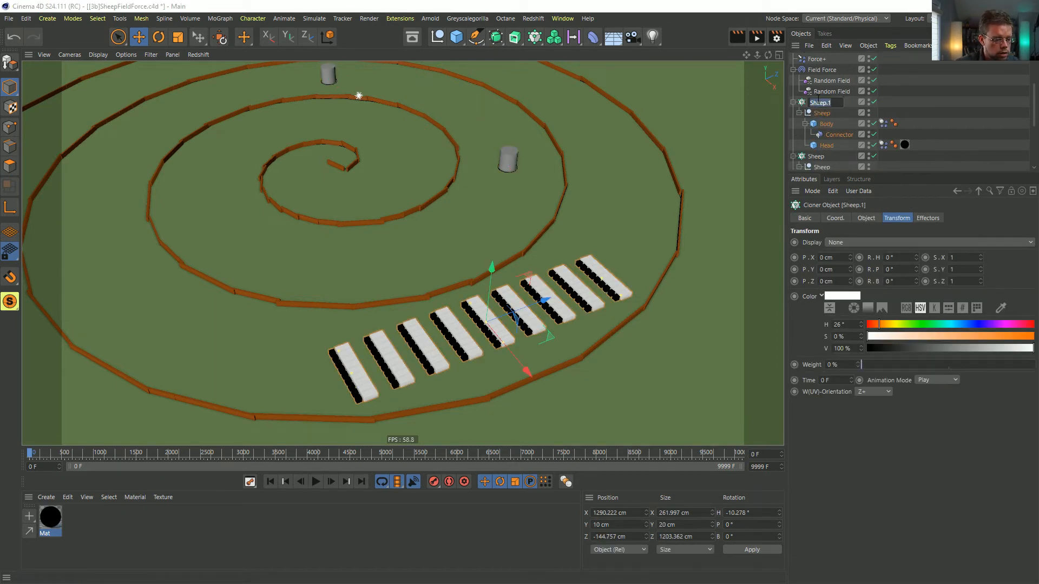
pyautogui.press('Tab')
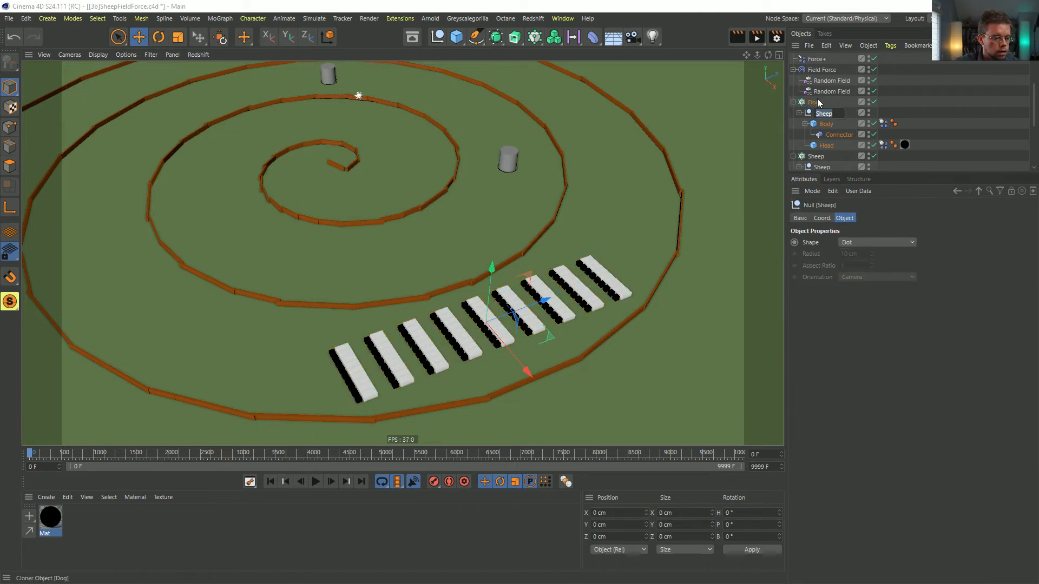
pyautogui.write('Dog')
pyautogui.press('Return')
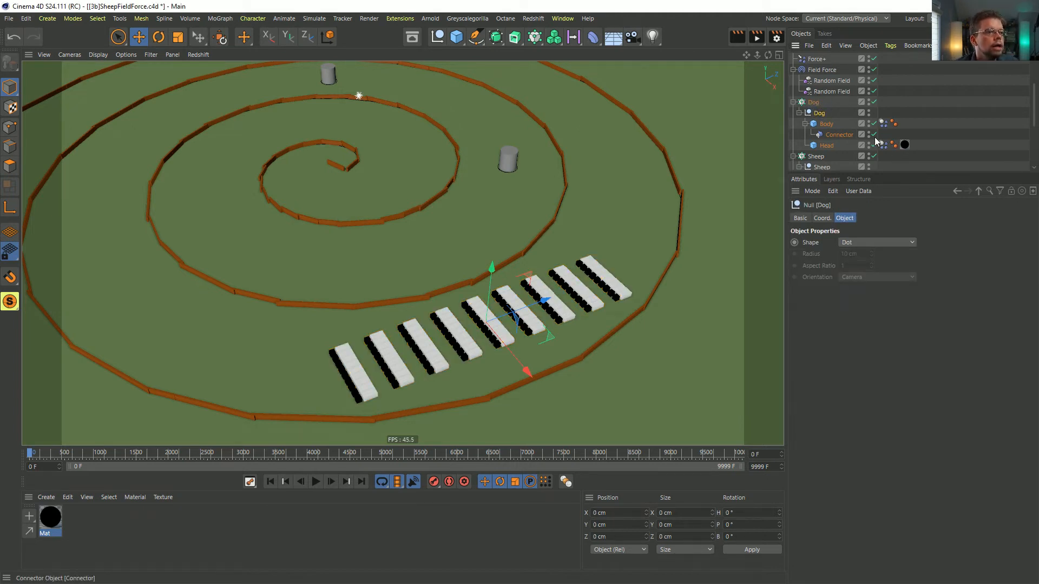
# Step: Set the Dog cloner's transform color to orange with hue 26°, saturation 80% and value 100%
pyautogui.click(828, 147)
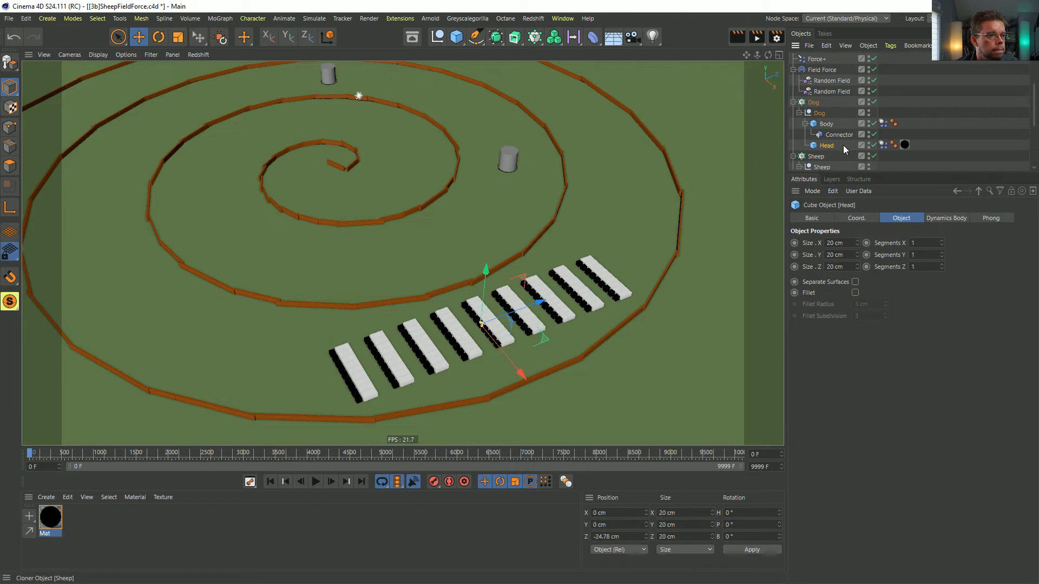
pyautogui.click(824, 126)
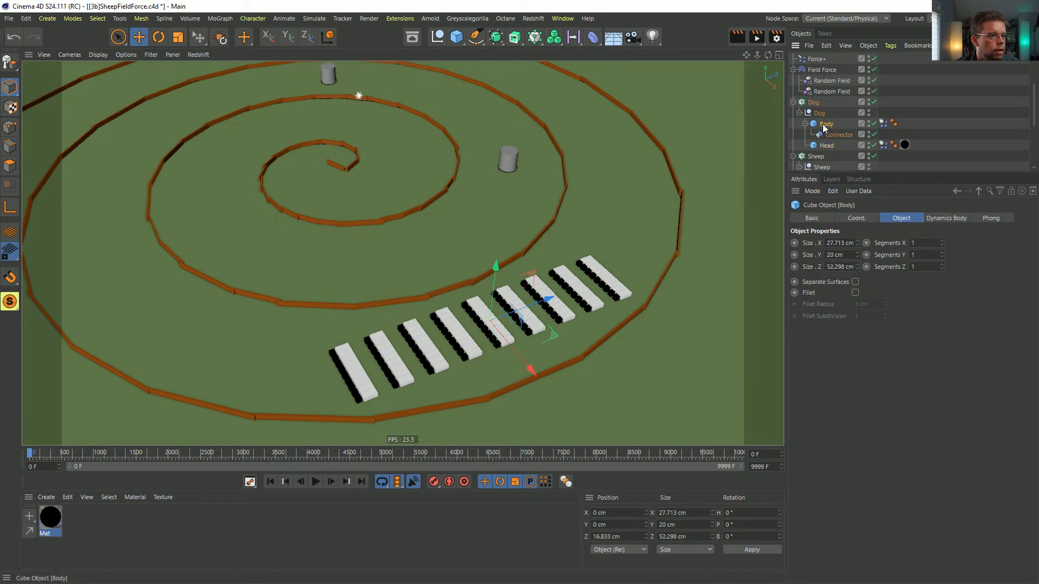
pyautogui.click(812, 104)
pyautogui.moveTo(946, 342); pyautogui.dragTo(989, 341)
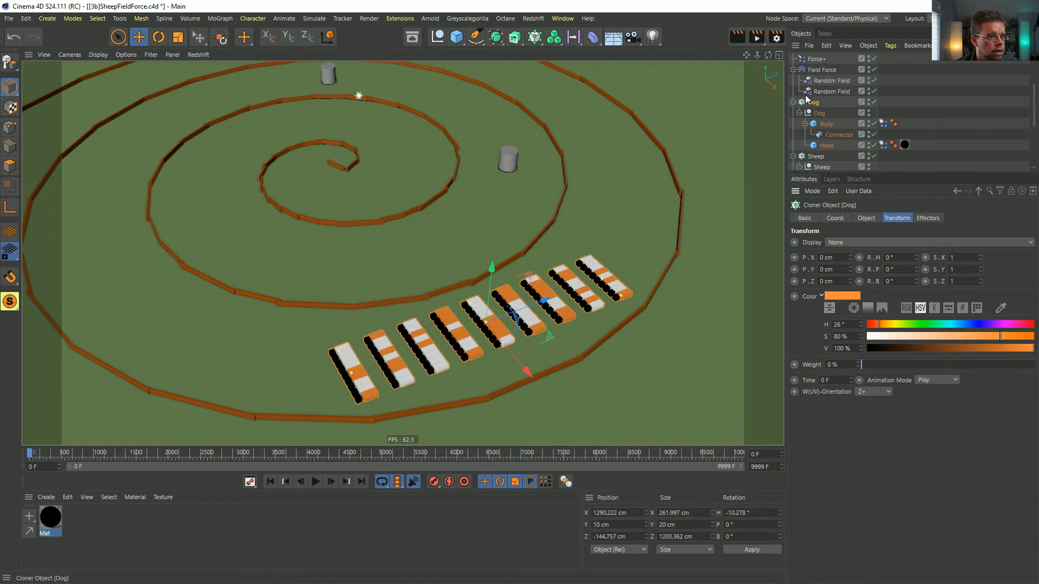
pyautogui.moveTo(806, 99); pyautogui.dragTo(812, 104)
pyautogui.hotkey('ctrl', 'z')
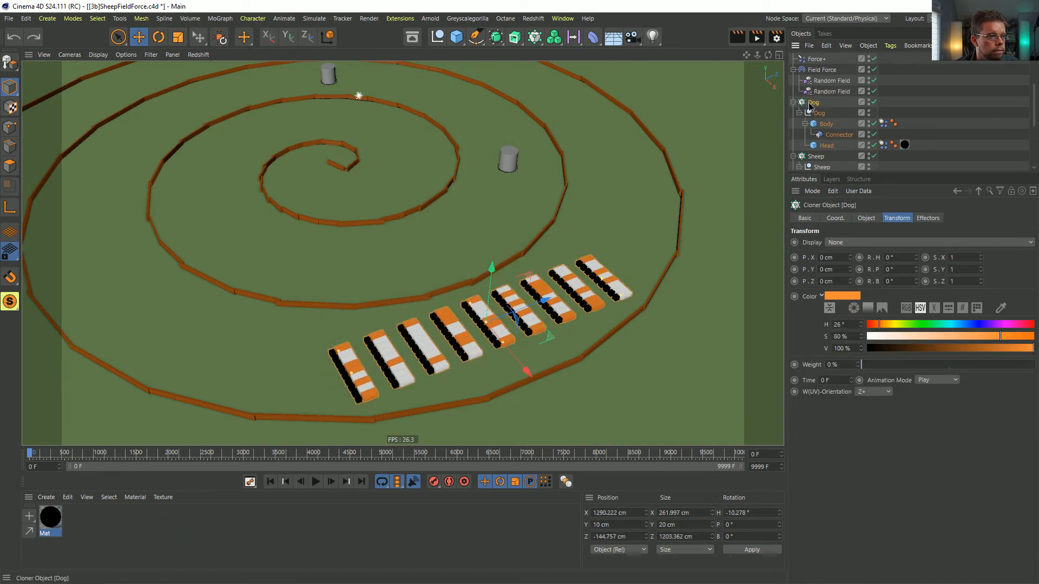
# Step: Set the Dog cloner's grid count to 2 × 1 × 2 and resize the array to about 138 × 1338 cm
pyautogui.click(866, 218)
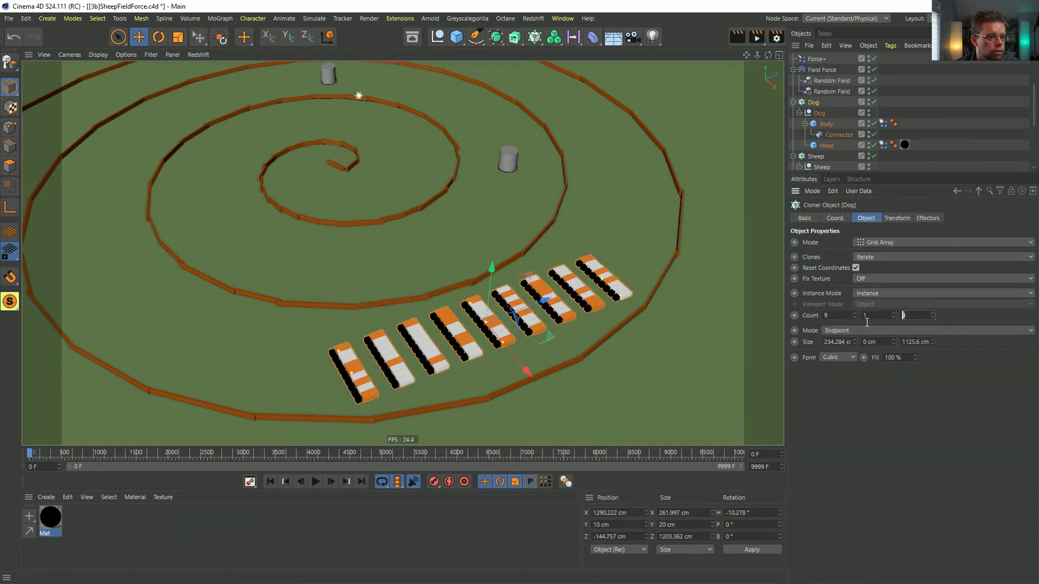
pyautogui.write('2')
pyautogui.press('Return')
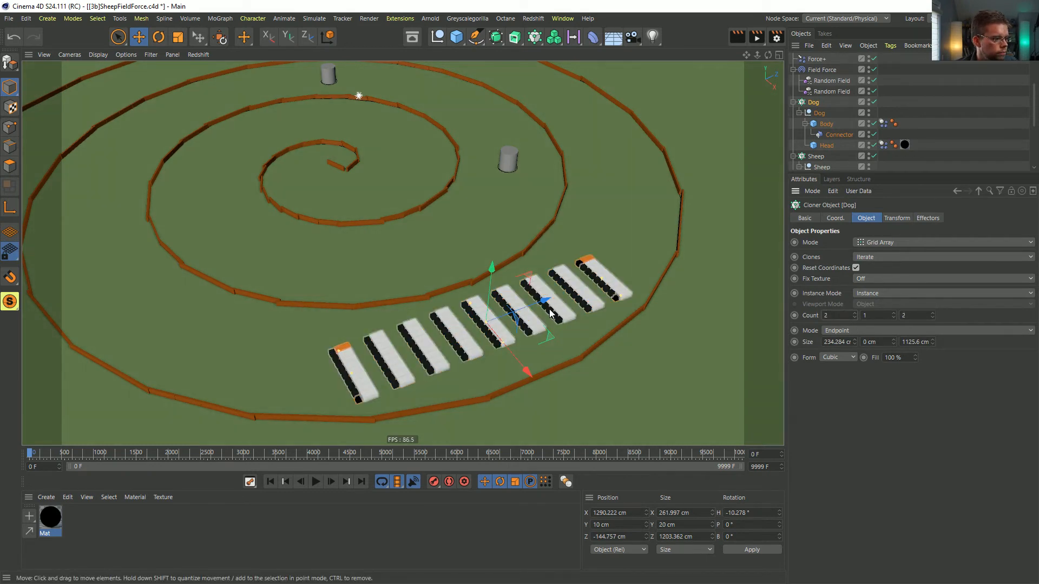
pyautogui.moveTo(600, 278); pyautogui.dragTo(623, 271)
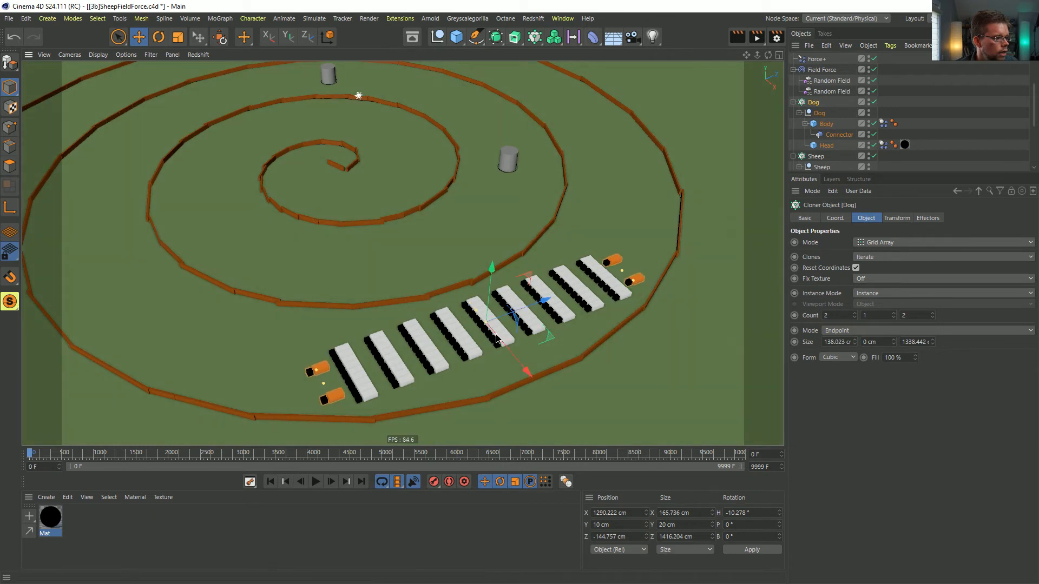
# Step: Delete the black material tag from the Dog's Head cube
pyautogui.click(827, 146)
pyautogui.click(904, 145)
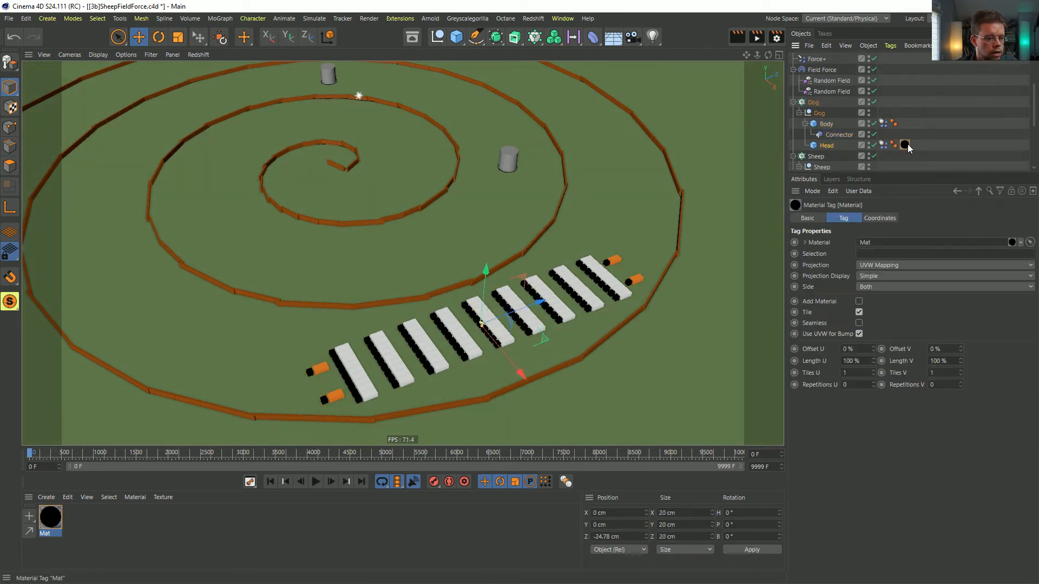
pyautogui.press('Delete')
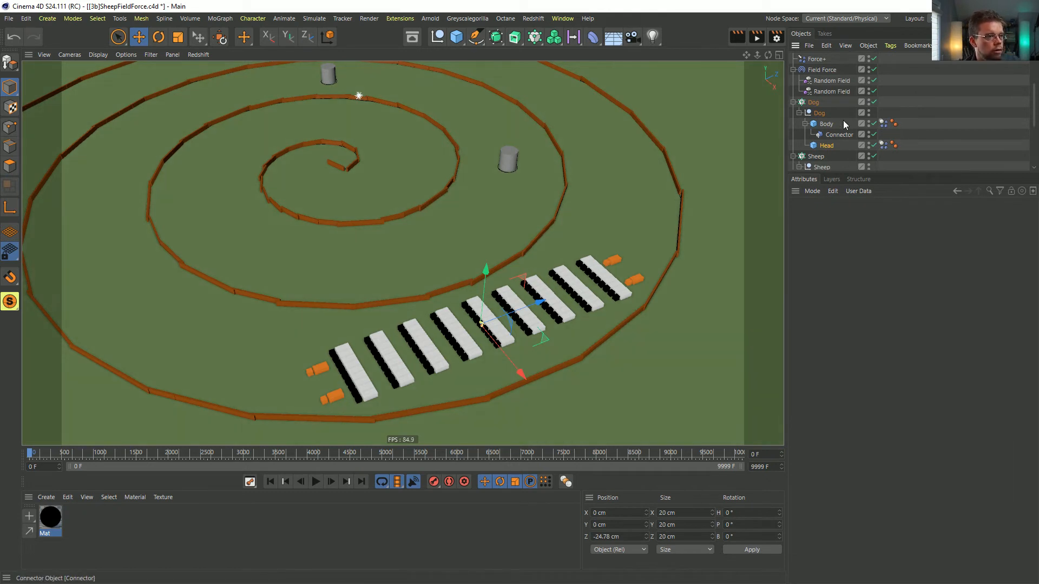
# Step: Darken the Dog cloner's transform color to brown by lowering its value to 47%
pyautogui.click(823, 102)
pyautogui.click(847, 218)
pyautogui.click(897, 218)
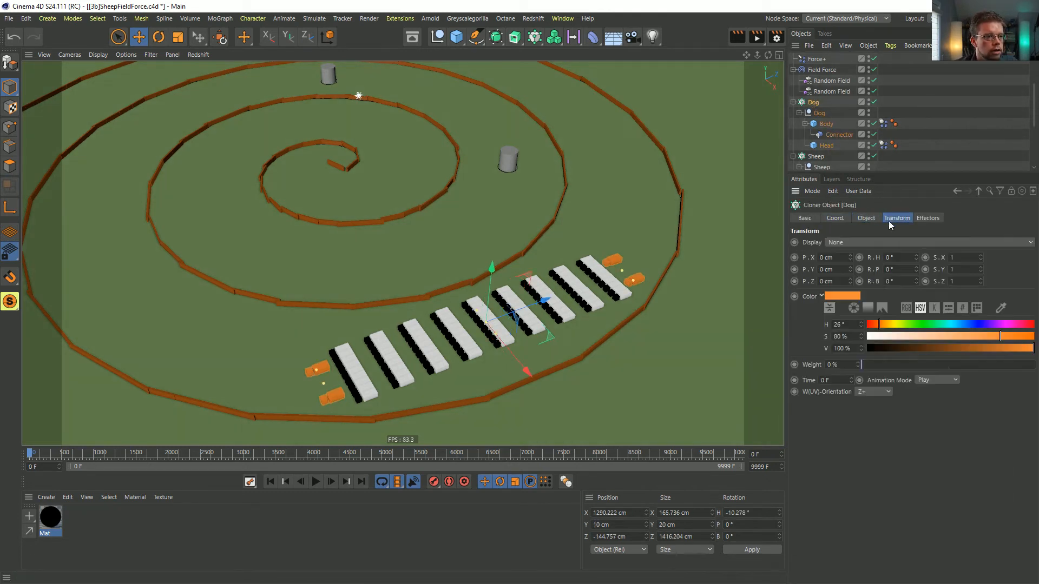
pyautogui.moveTo(977, 348); pyautogui.dragTo(942, 358)
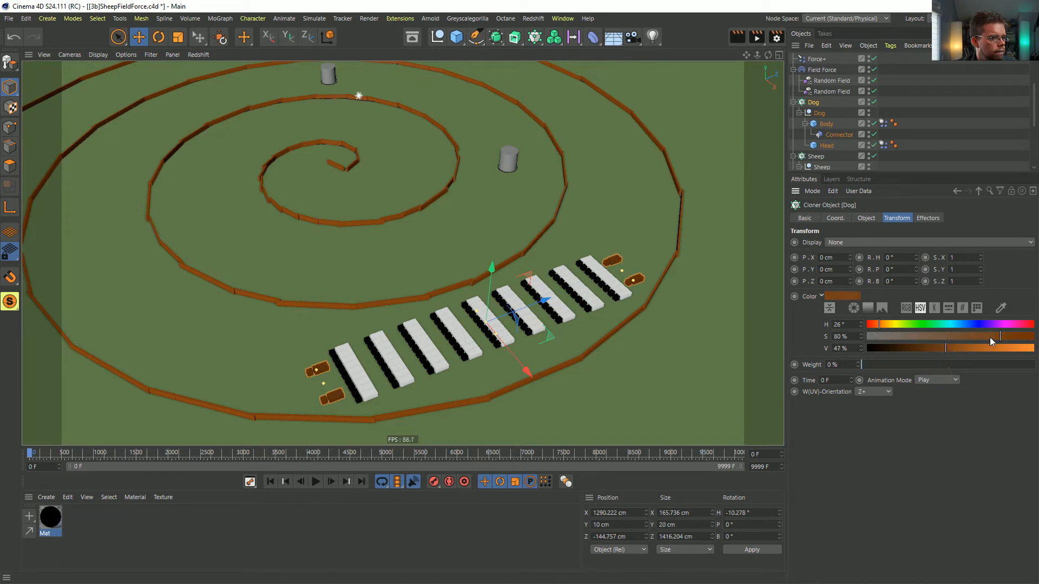
pyautogui.click(952, 135)
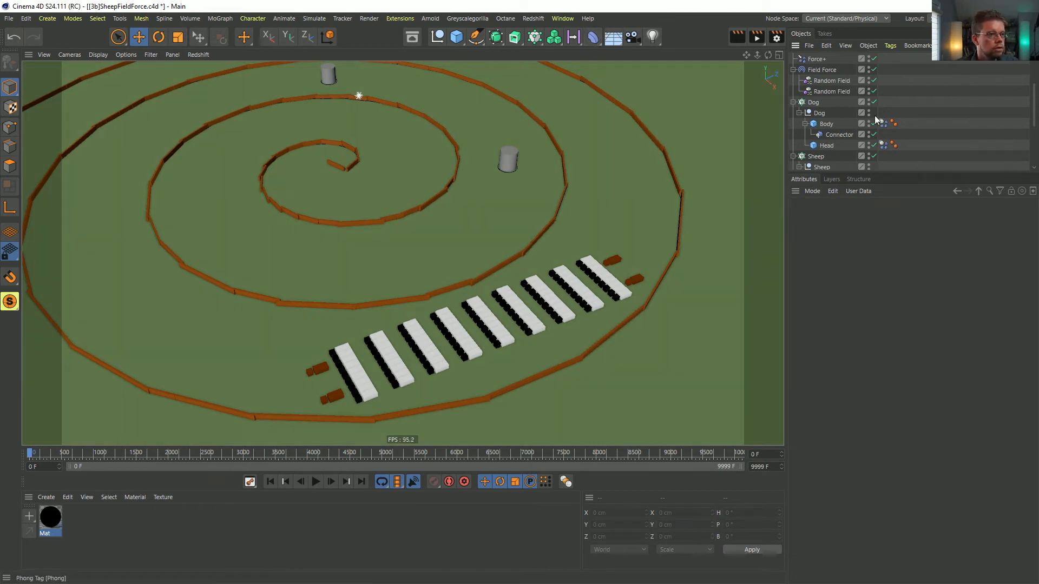
# Step: Take the Dog null out of its cloner and place it beside the flock at about X 1518, Z -142 cm
pyautogui.click(827, 125)
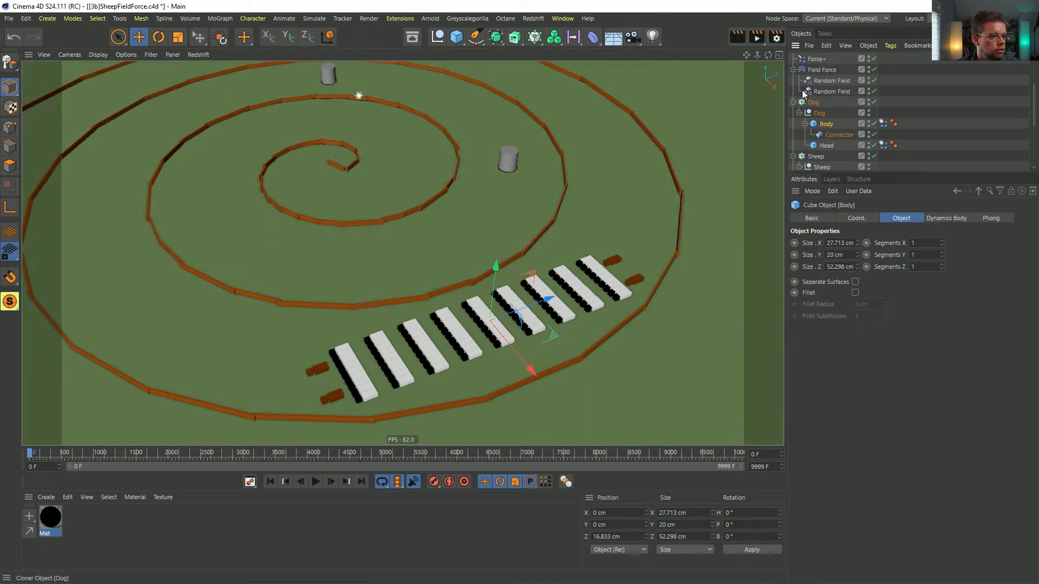
pyautogui.click(800, 113)
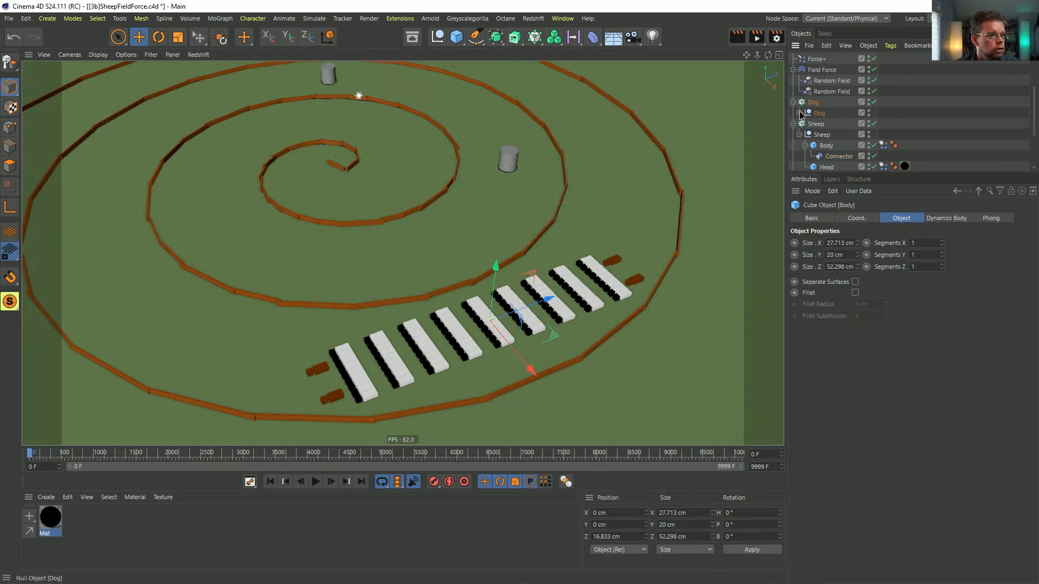
pyautogui.moveTo(810, 116); pyautogui.dragTo(816, 122)
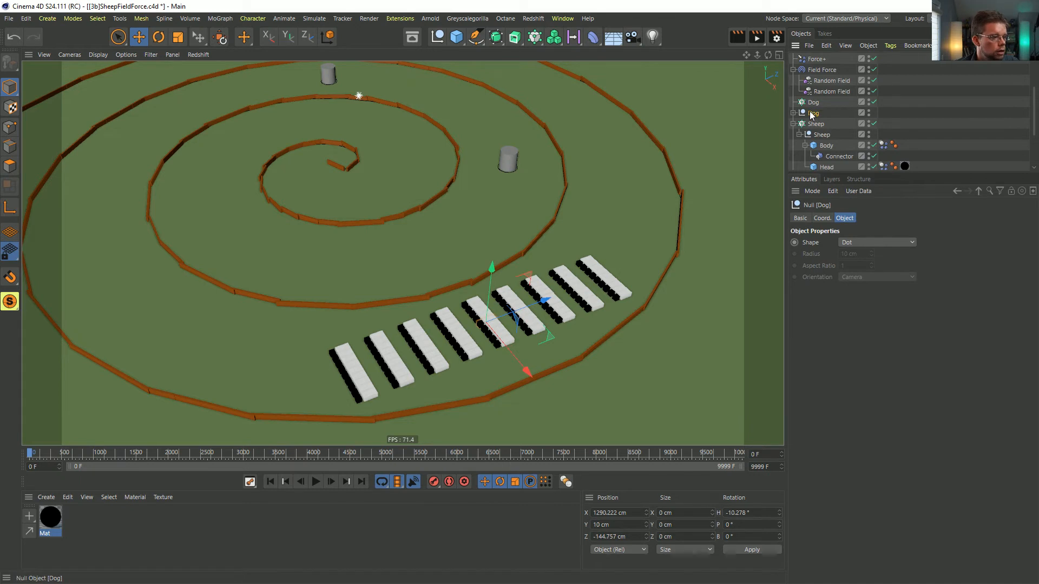
pyautogui.moveTo(544, 335); pyautogui.dragTo(595, 376)
# Step: Give the Dog's Body and Head cubes a brown display color
pyautogui.click(794, 113)
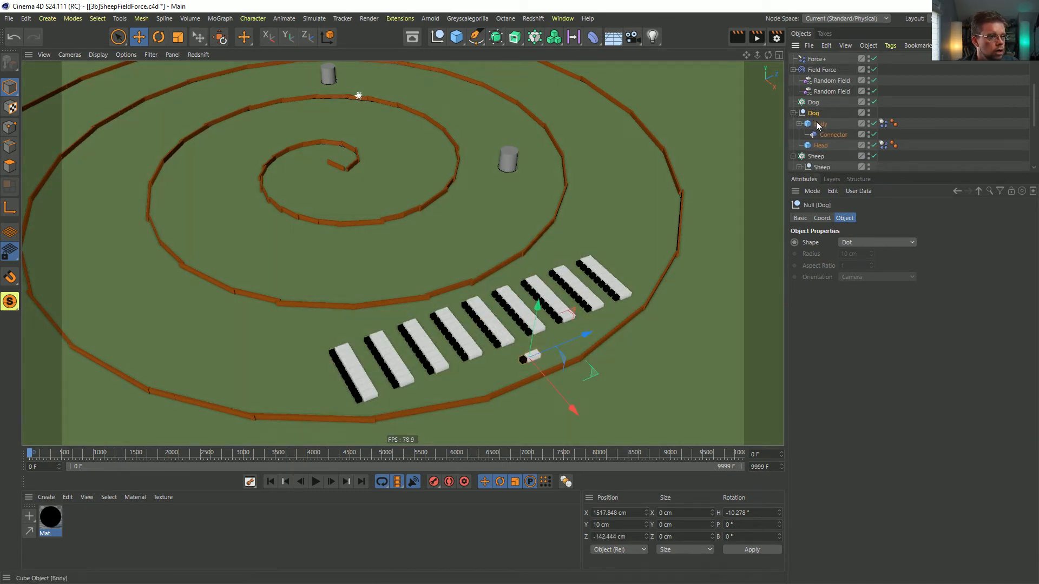
pyautogui.click(818, 124)
pyautogui.keyDown('ctrl'); pyautogui.click(817, 146); pyautogui.keyUp('ctrl')
pyautogui.click(812, 218)
pyautogui.click(871, 318)
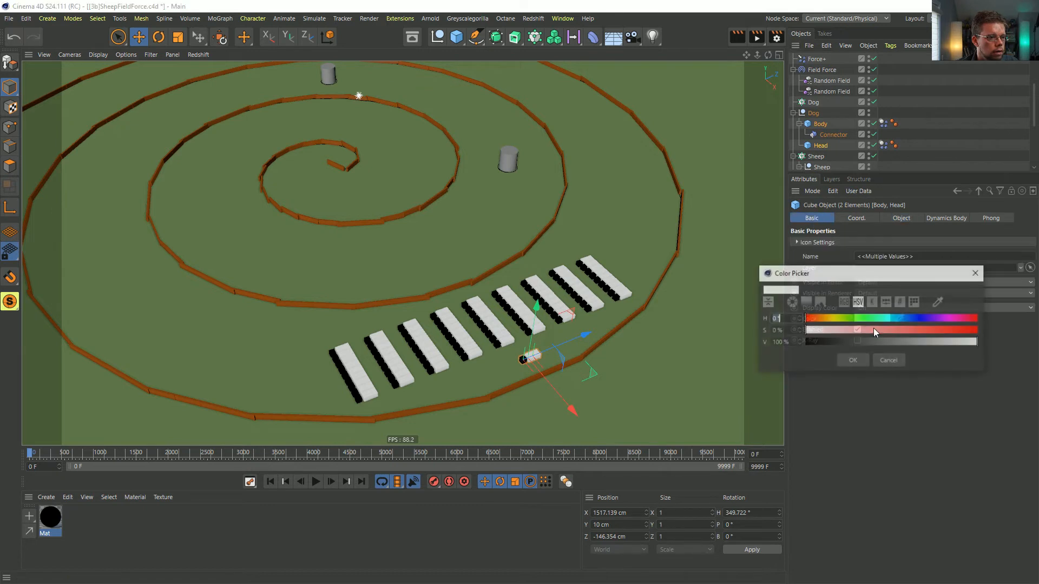
pyautogui.click(825, 320)
pyautogui.click(820, 319)
pyautogui.moveTo(899, 343)
pyautogui.mouseDown()
pyautogui.moveTo(879, 342)
pyautogui.moveTo(893, 342)
pyautogui.mouseUp()
pyautogui.click(868, 361)
pyautogui.click(949, 90)
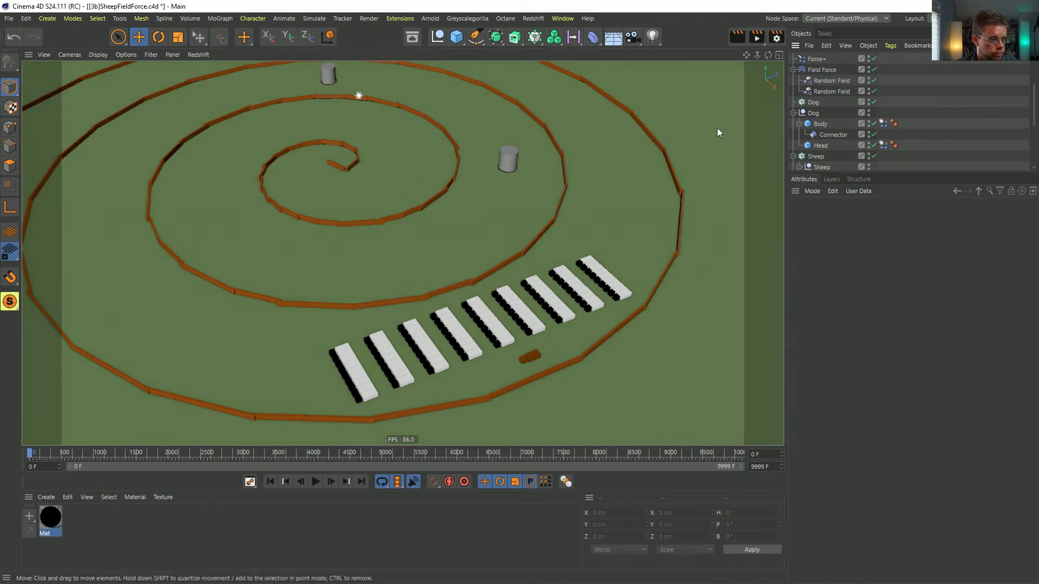
# Step: Add a Spherical Field to the Field Force object's field list
pyautogui.click(821, 70)
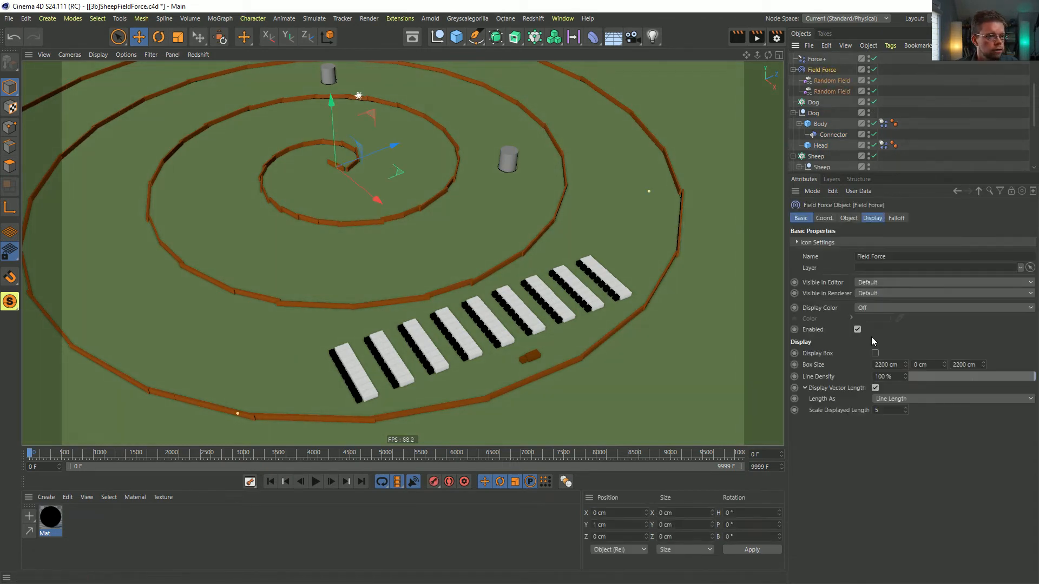
pyautogui.click(849, 218)
pyautogui.click(807, 386)
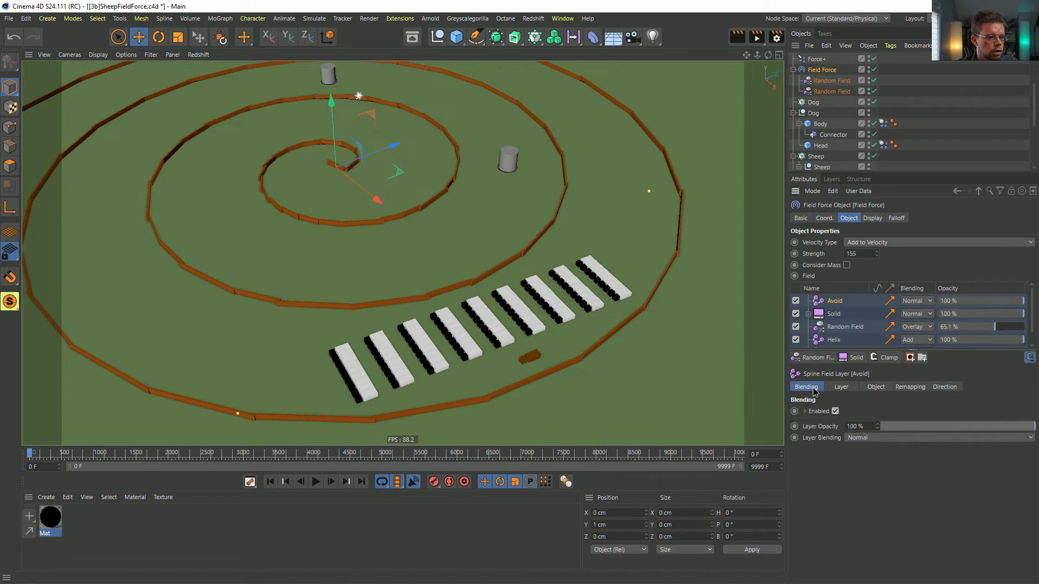
pyautogui.click(838, 394)
pyautogui.click(817, 359)
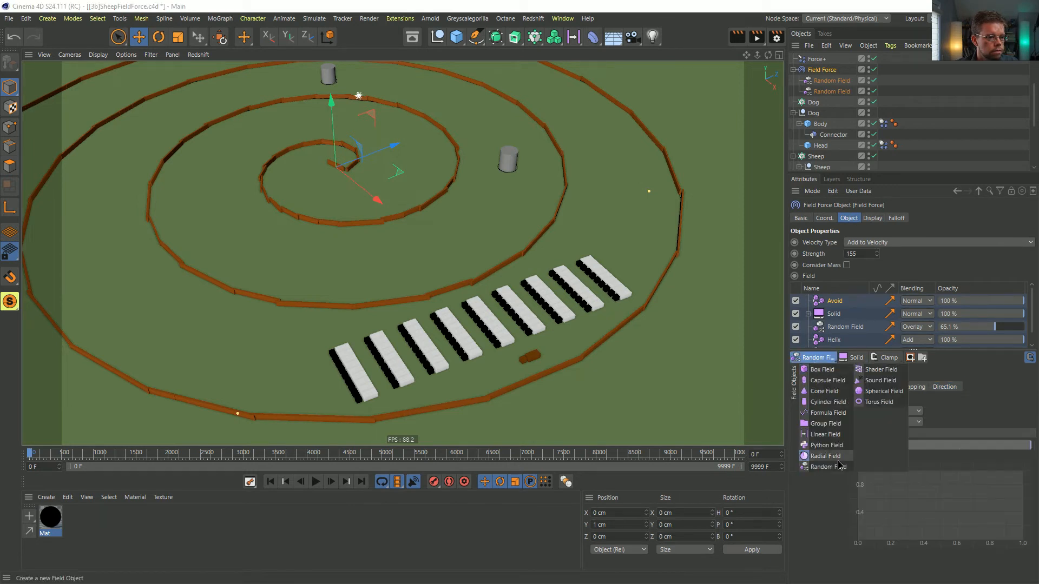
pyautogui.click(883, 391)
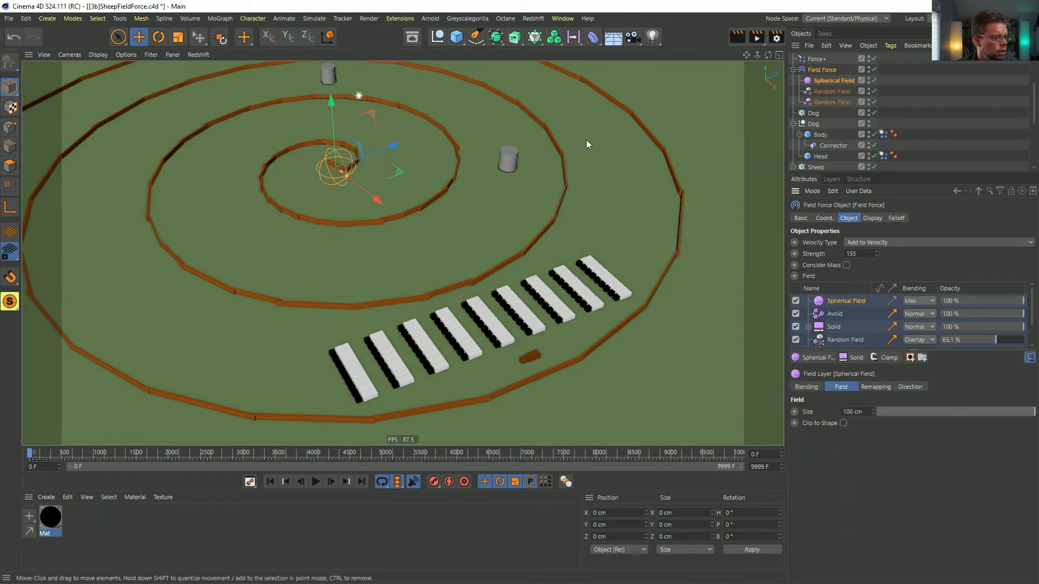
# Step: Parent the Spherical Field to the Dog's Body, reset its transform and enlarge it to about 221 cm
pyautogui.click(819, 82)
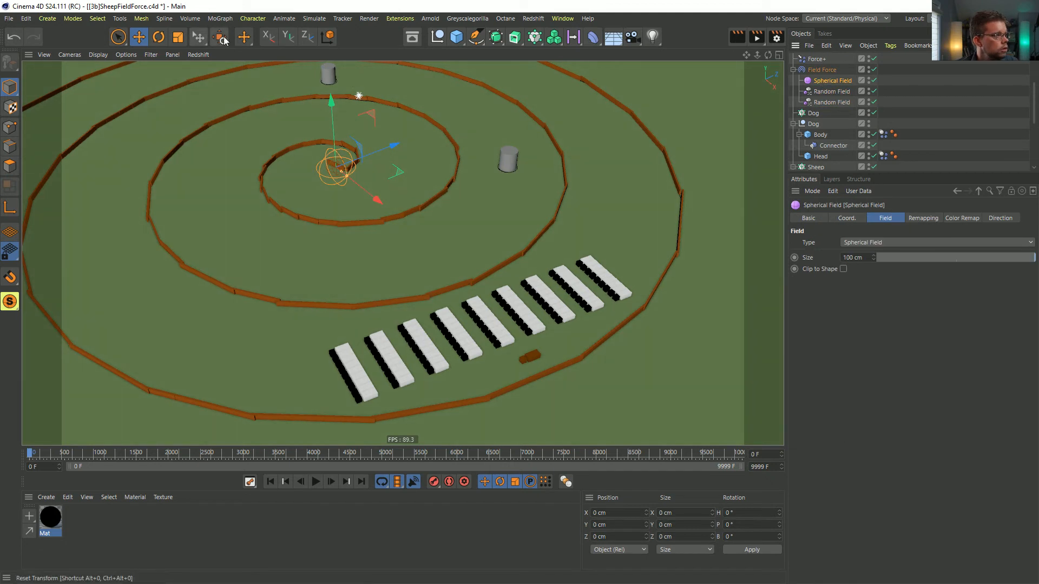
pyautogui.moveTo(852, 142); pyautogui.dragTo(823, 141)
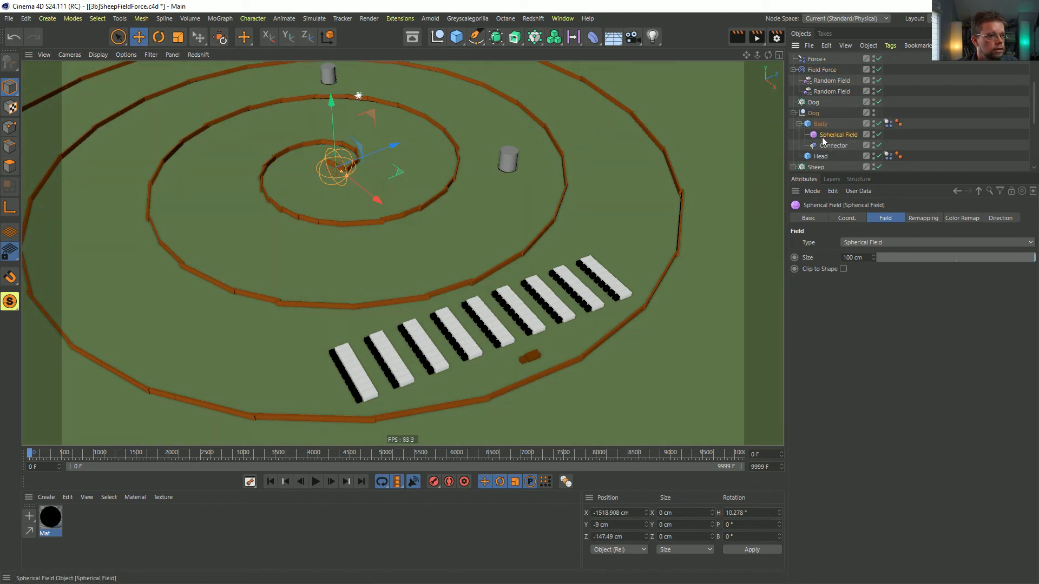
pyautogui.click(220, 37)
pyautogui.moveTo(550, 375); pyautogui.dragTo(571, 402)
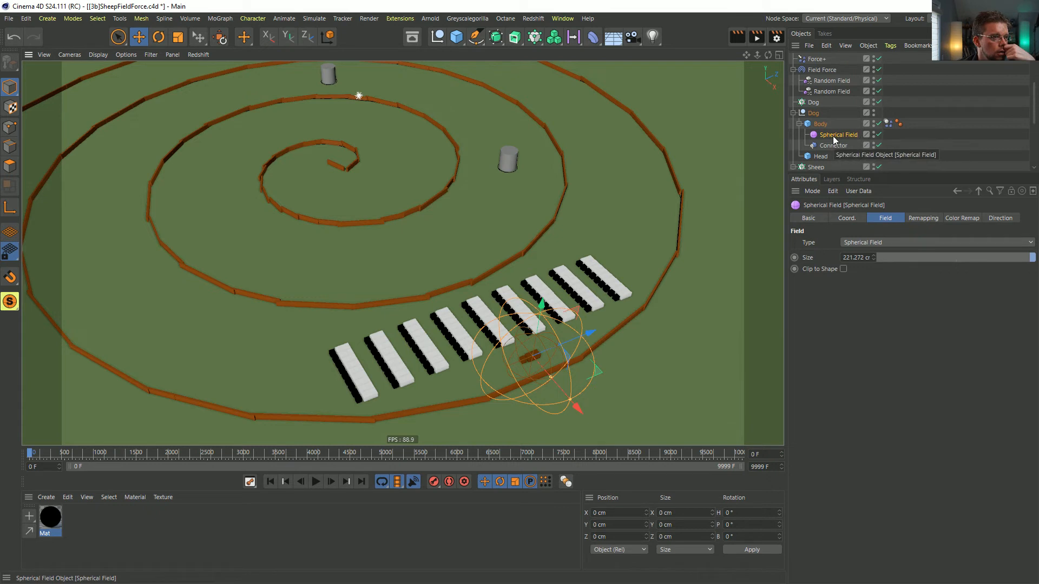
# Step: Remove the Spherical Field layer from the existing Field Force and create a second Field Force object
pyautogui.click(819, 70)
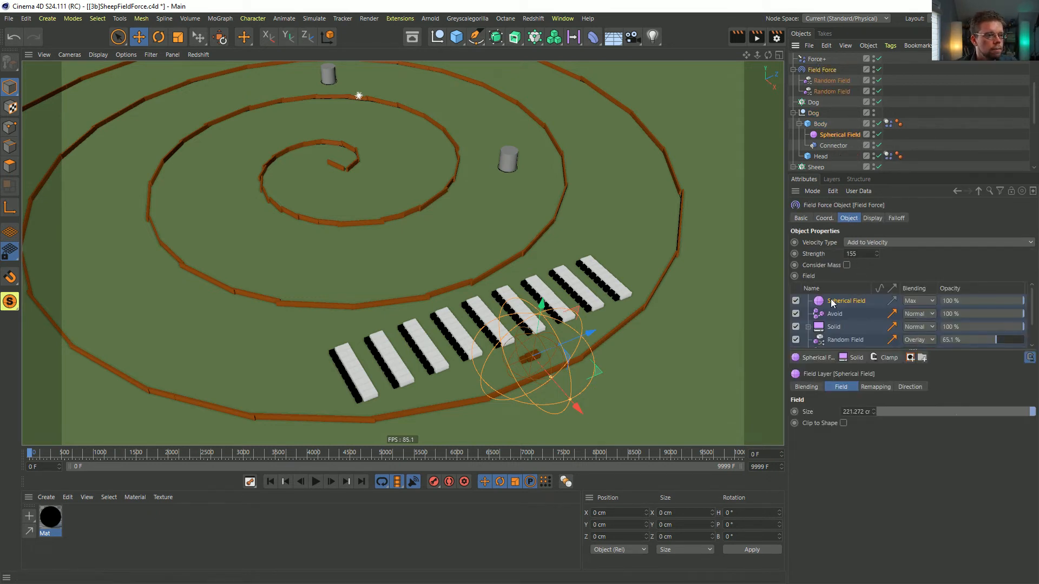
pyautogui.press('Delete')
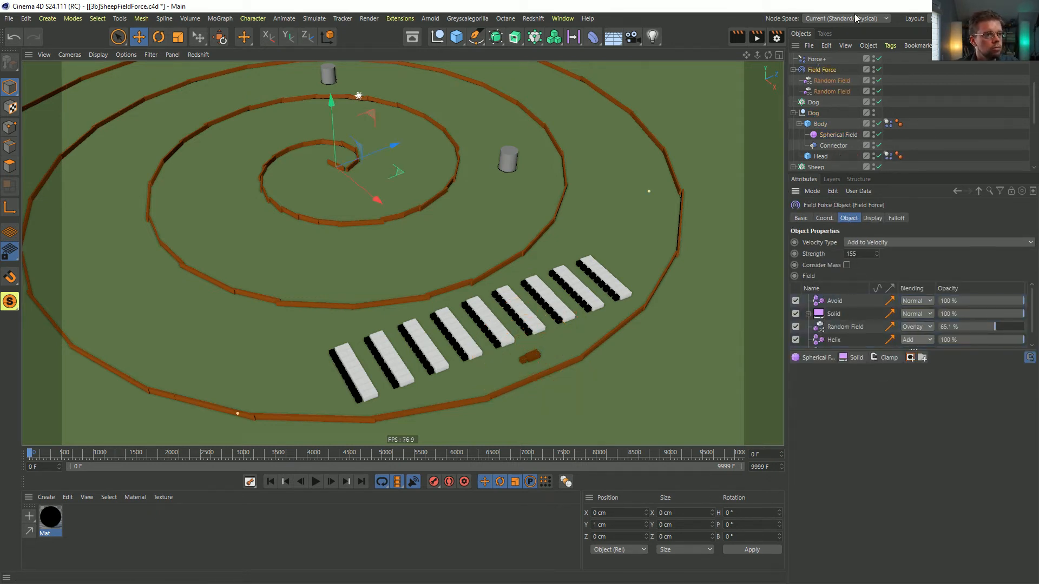
pyautogui.click(401, 18)
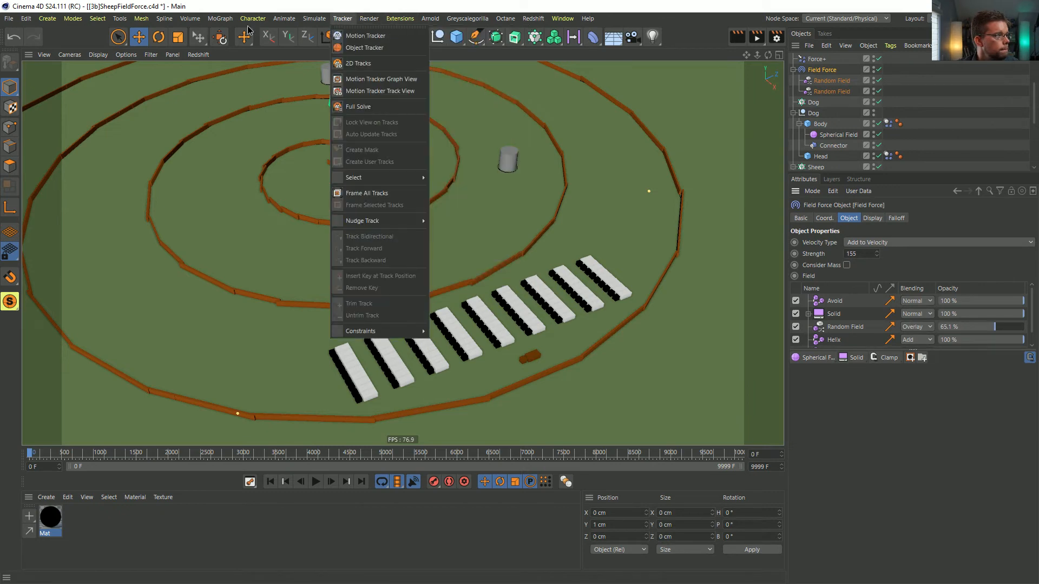
pyautogui.moveTo(214, 20)
pyautogui.moveTo(314, 18)
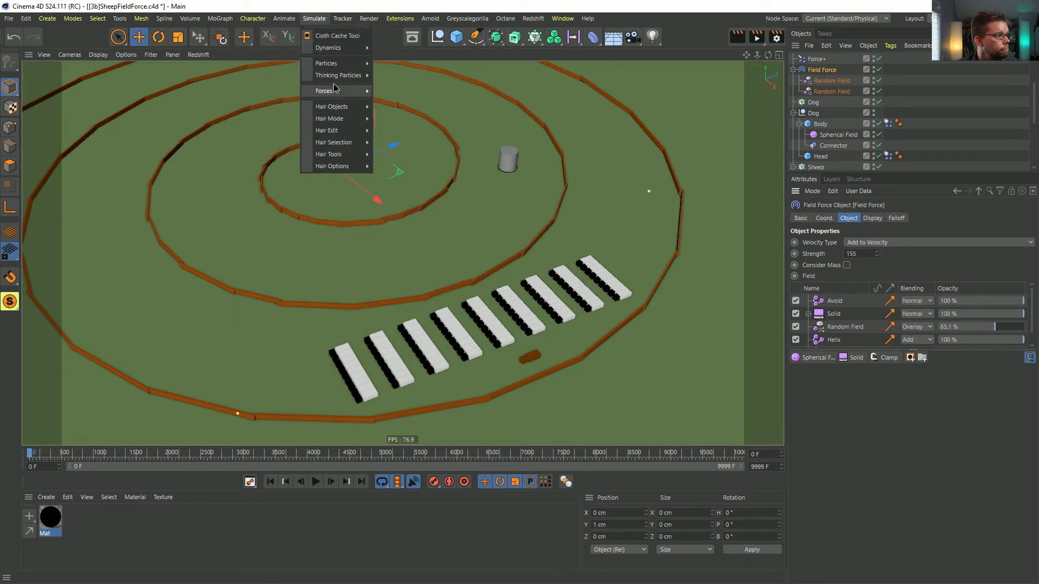
pyautogui.moveTo(335, 92)
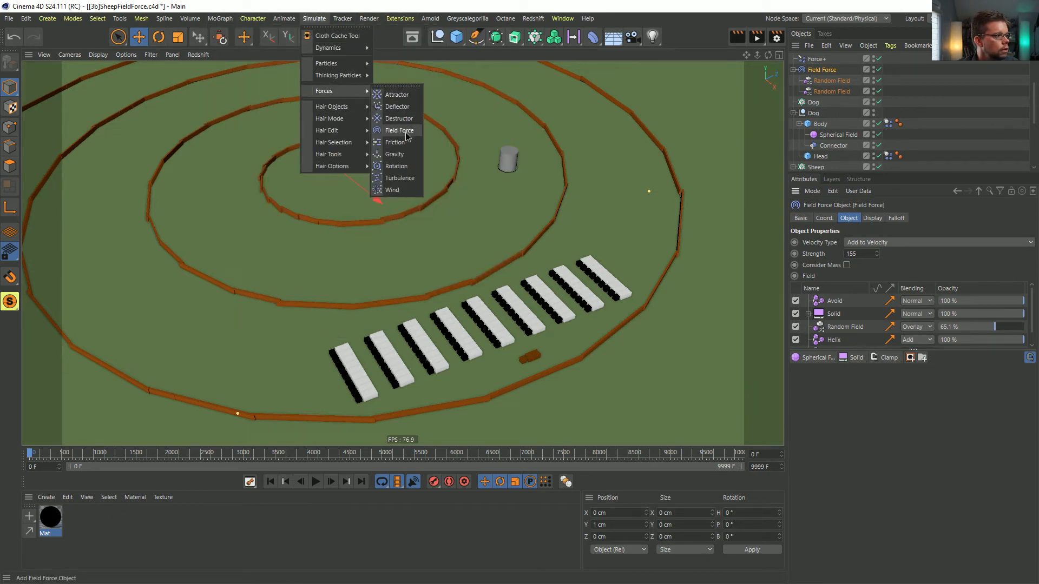
pyautogui.click(399, 130)
# Step: Move the Force- object directly above the Dog null and the new Field Force directly above the Dog cloner
pyautogui.moveTo(813, 59); pyautogui.dragTo(819, 121)
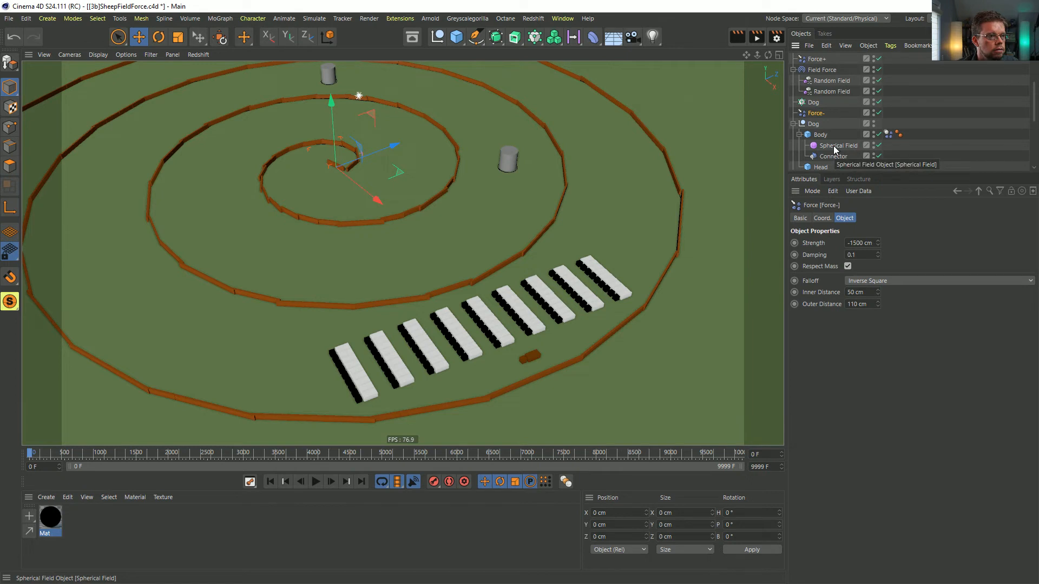
pyautogui.click(826, 145)
pyautogui.click(810, 113)
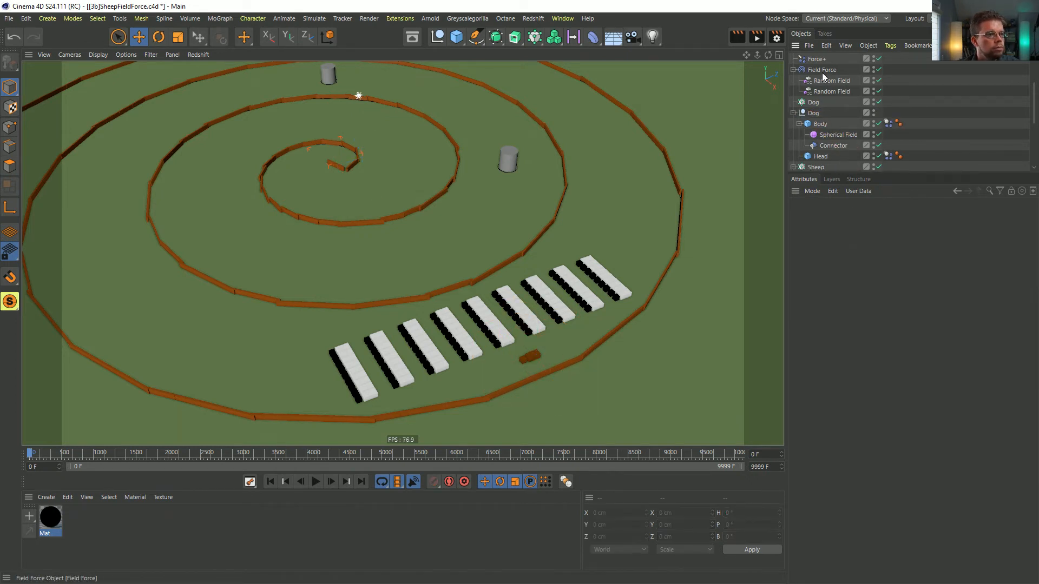
pyautogui.scroll(3, 826, 76)
pyautogui.moveTo(823, 60); pyautogui.dragTo(814, 162)
pyautogui.scroll(-3, 828, 157)
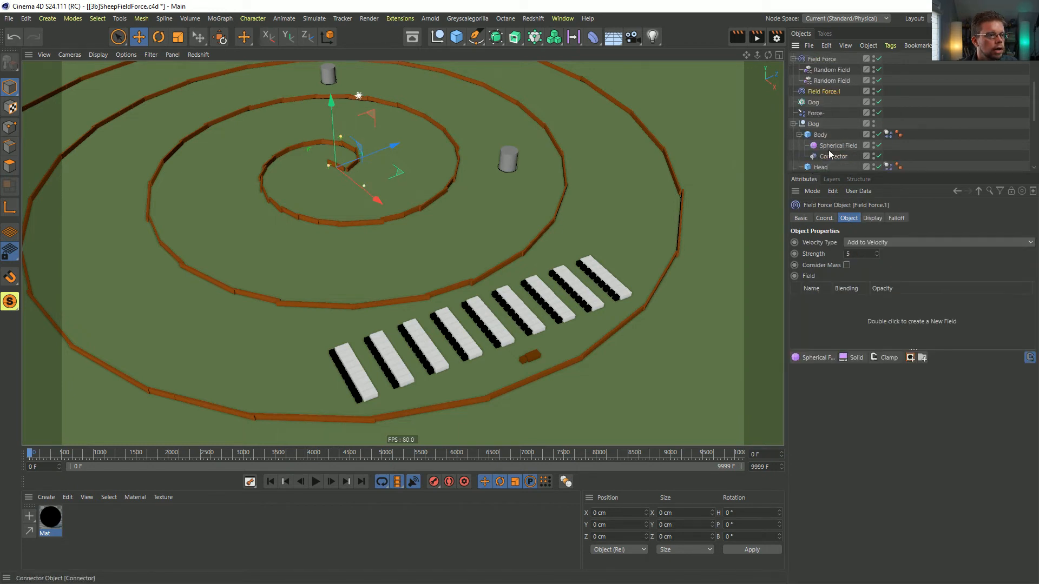
# Step: Rename the new Field Force object as Field Force.Dog
pyautogui.doubleClick(824, 91)
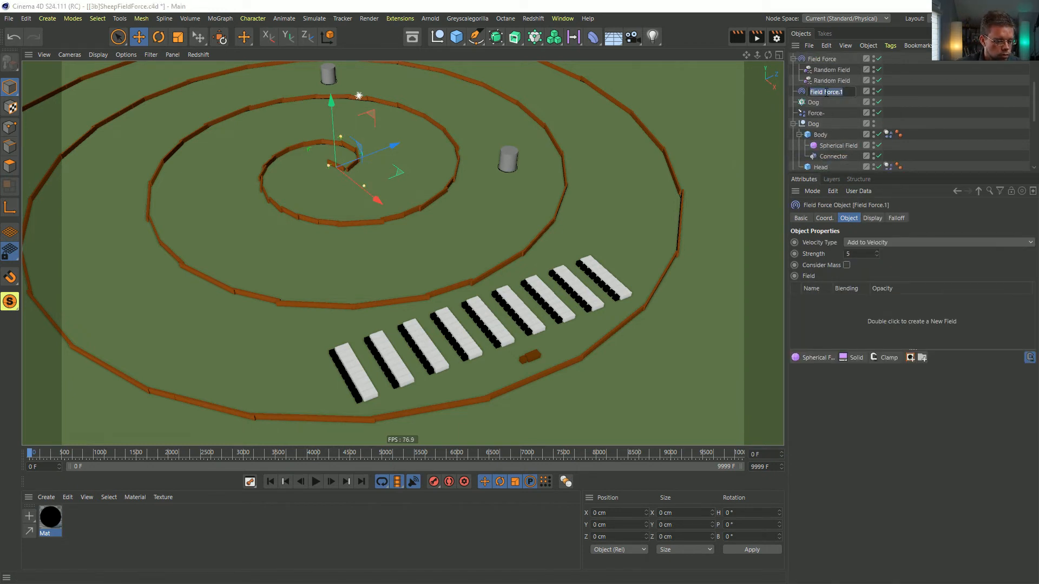
pyautogui.write('Dog')
pyautogui.press('Return')
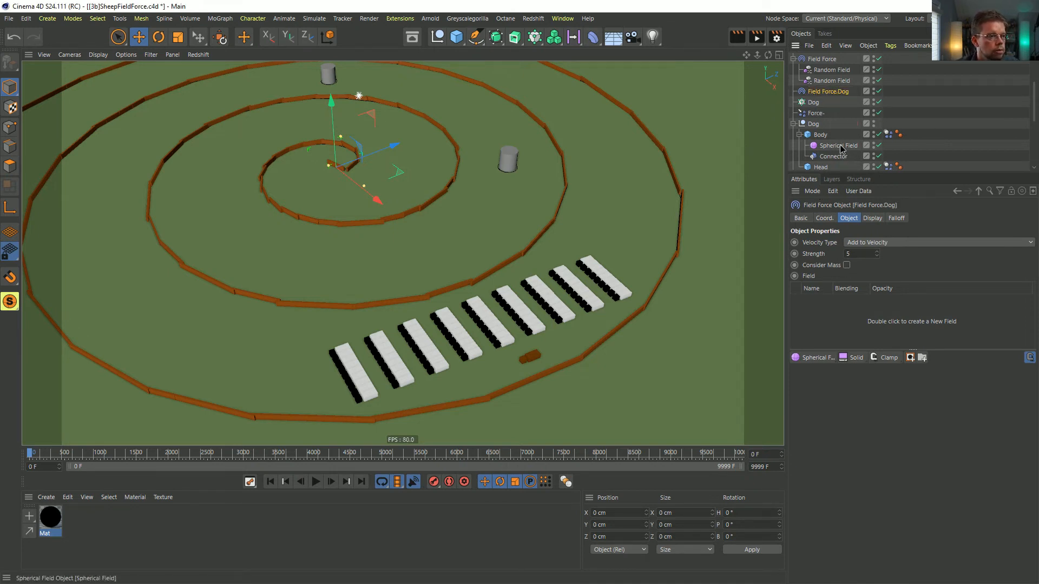
# Step: Add the Dog's Spherical Field to the field list of Field Force.Dog and set the force's Strength to 222
pyautogui.moveTo(841, 149); pyautogui.dragTo(831, 318)
pyautogui.click(839, 301)
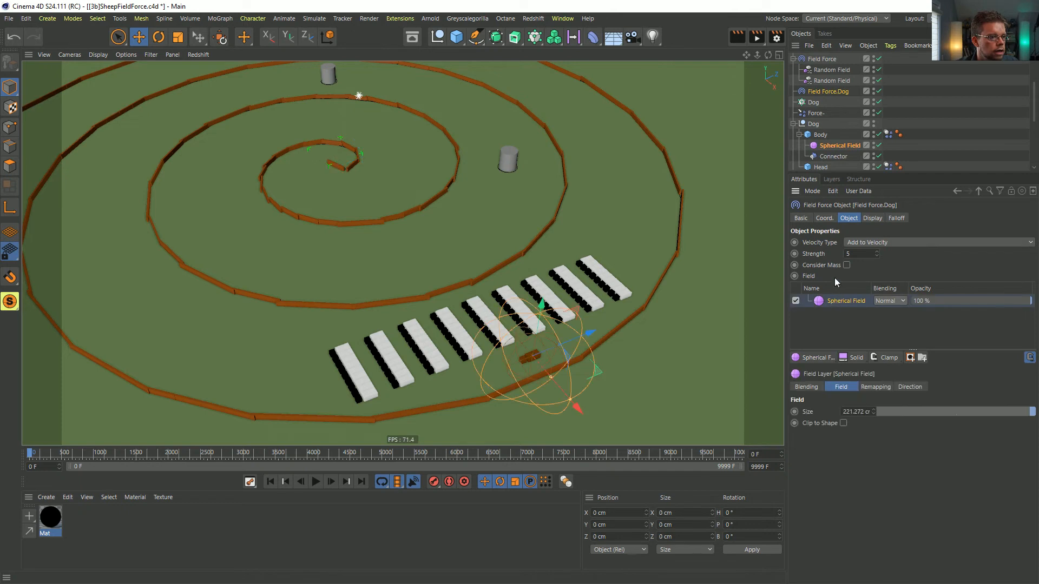
pyautogui.click(861, 254)
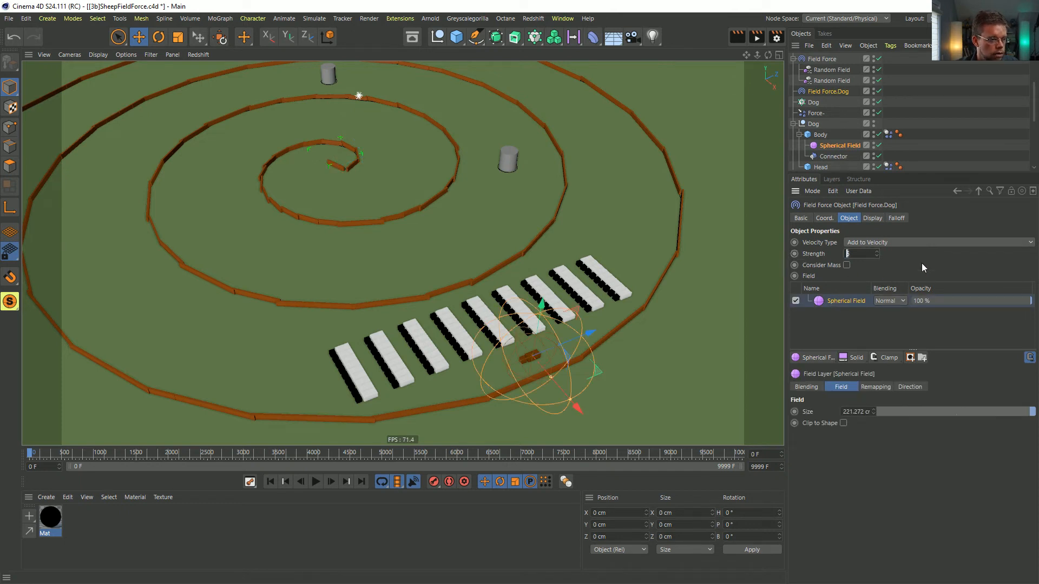
pyautogui.write('222')
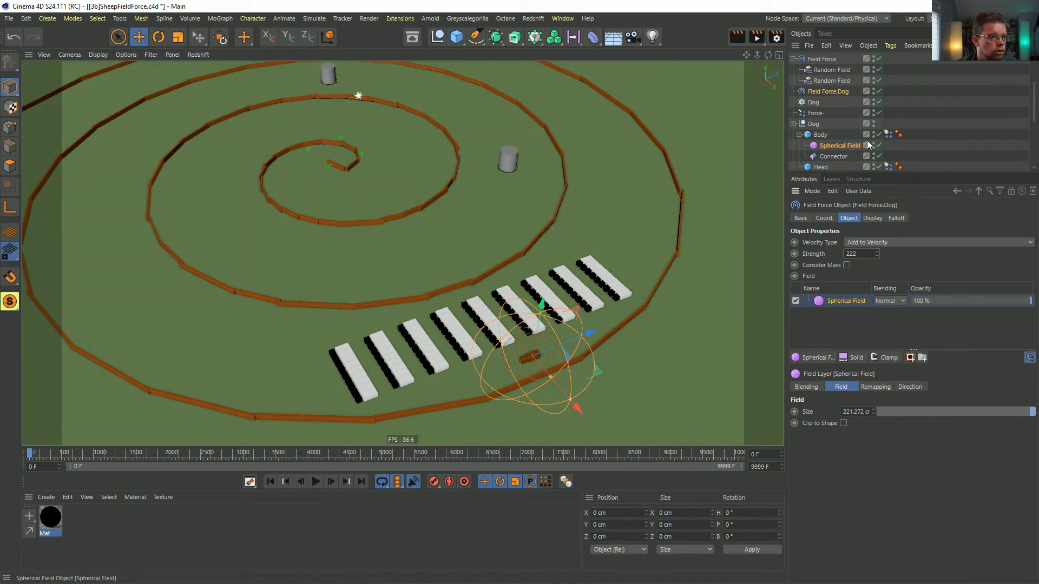
# Step: Exclude Field Force.Dog from the forces acting on the Dog's Head in its Dynamics Body tag
pyautogui.moveTo(889, 166); pyautogui.dragTo(888, 165)
pyautogui.scroll(3, 891, 108)
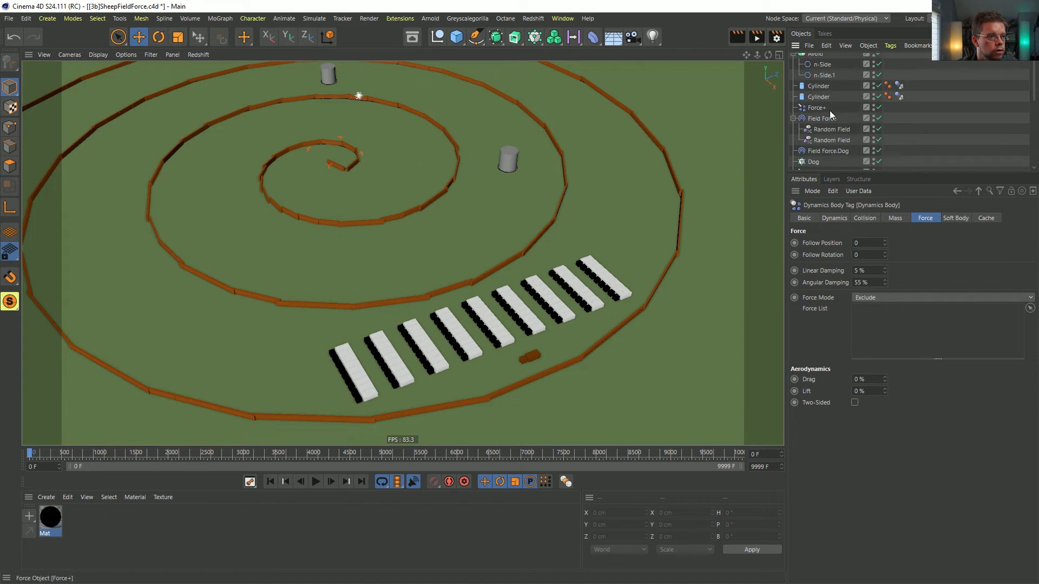
pyautogui.scroll(-3, 843, 139)
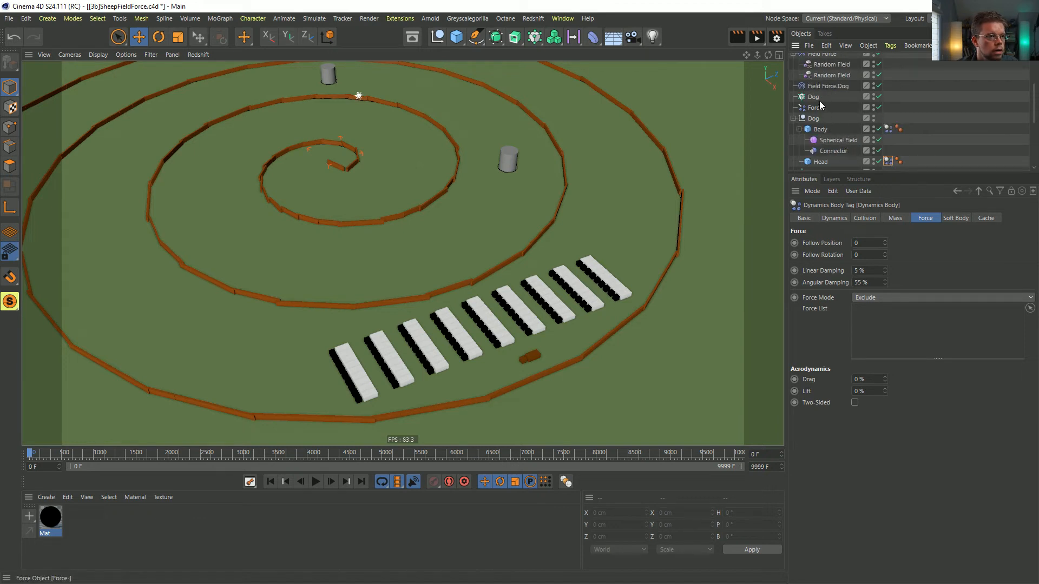
pyautogui.moveTo(827, 92); pyautogui.dragTo(829, 321)
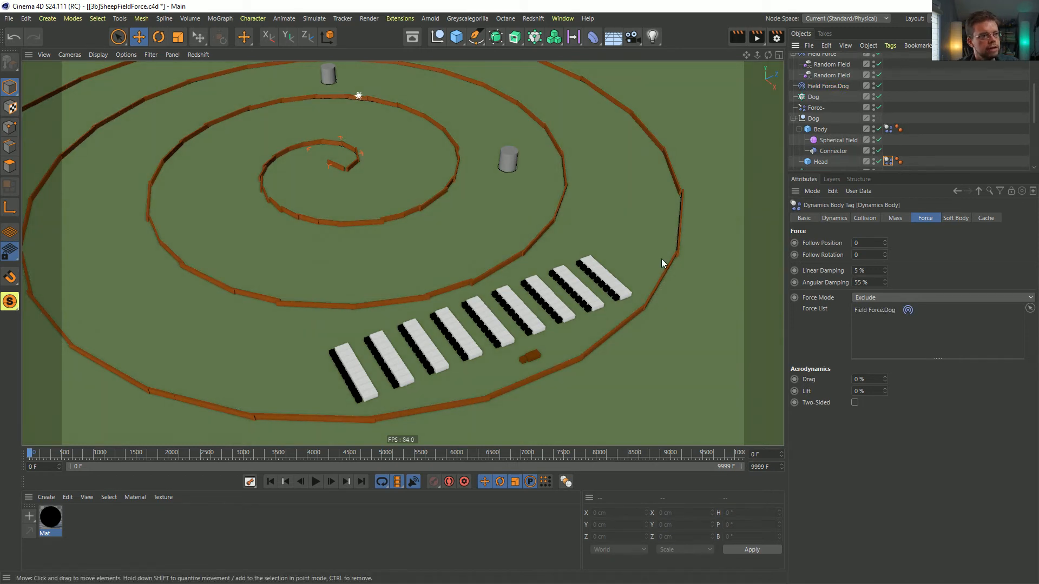
# Step: Play the simulation and turn off Invert Direction for the Dog's Spherical Field
pyautogui.click(316, 481)
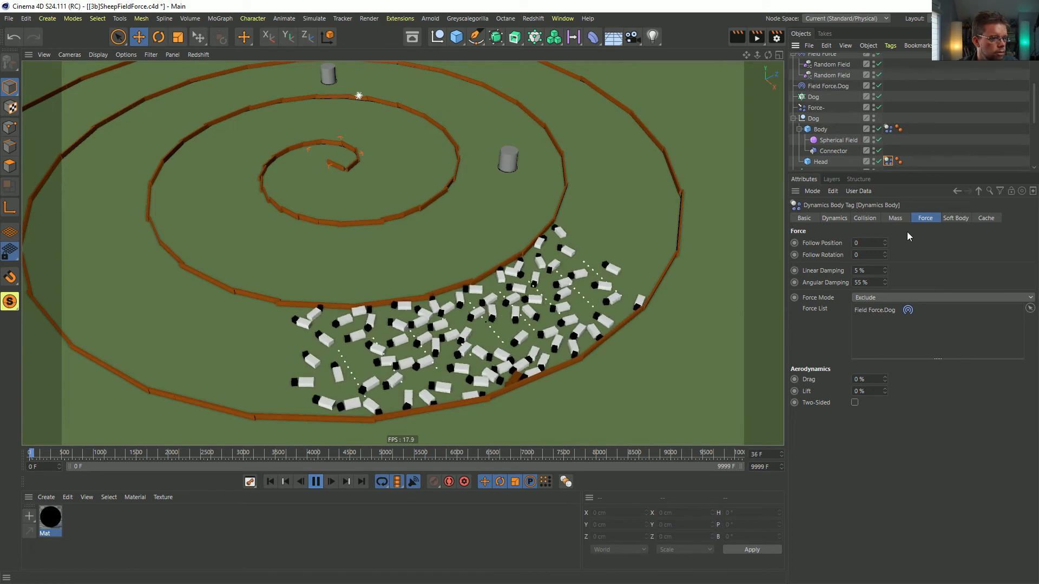
pyautogui.click(814, 88)
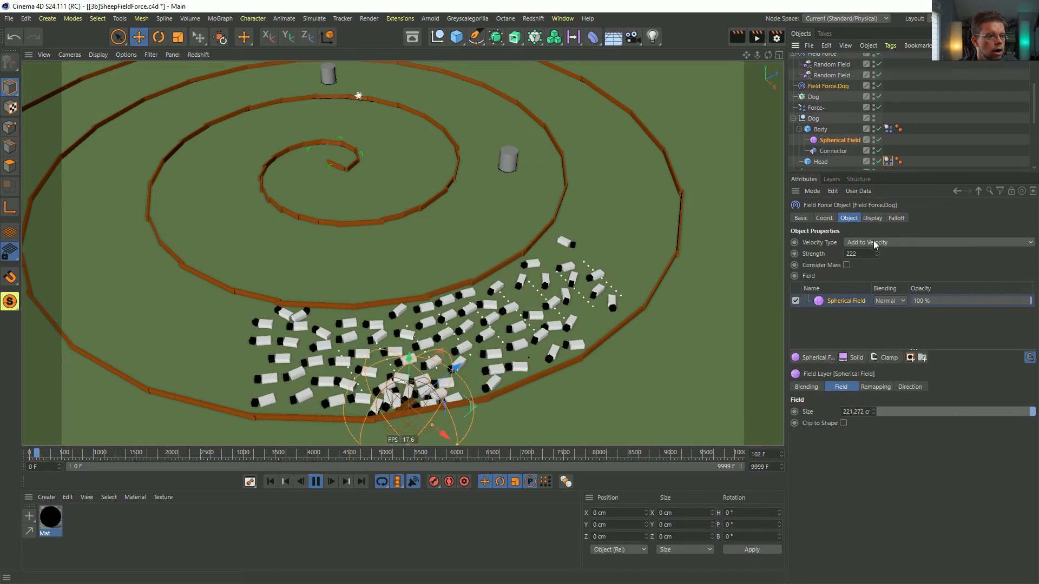
pyautogui.click(897, 218)
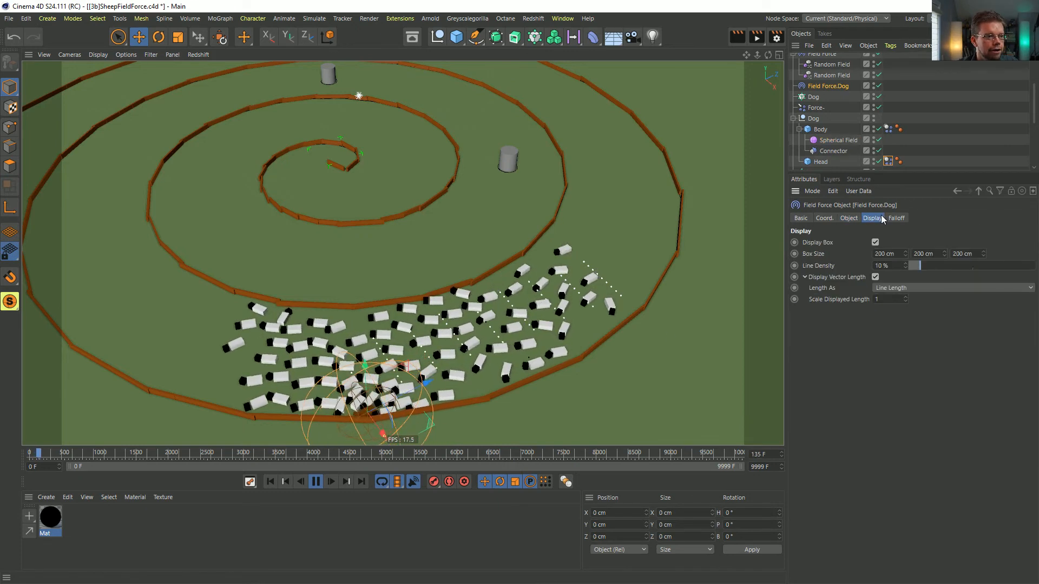
pyautogui.click(849, 219)
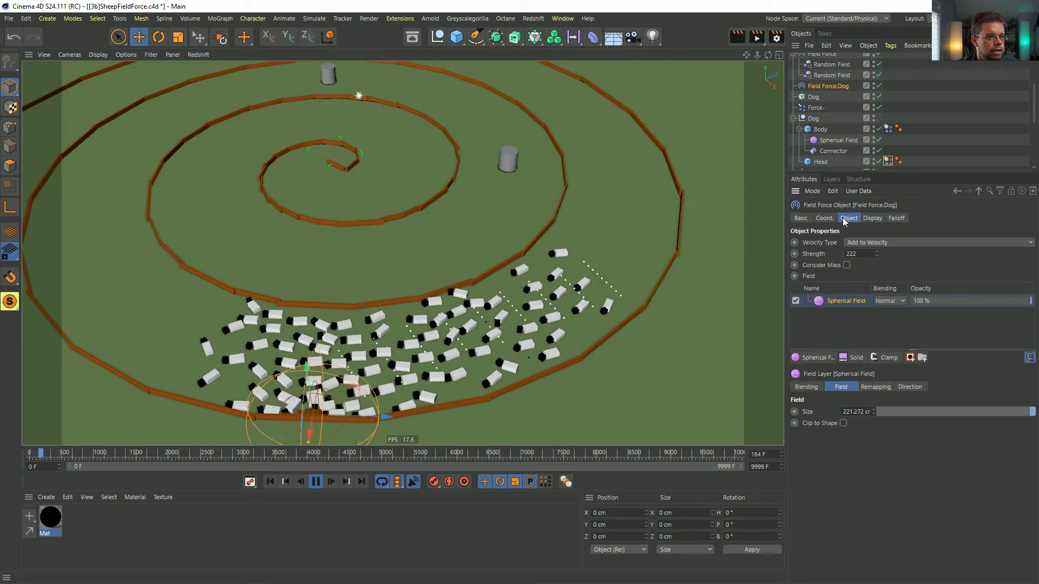
pyautogui.doubleClick(823, 295)
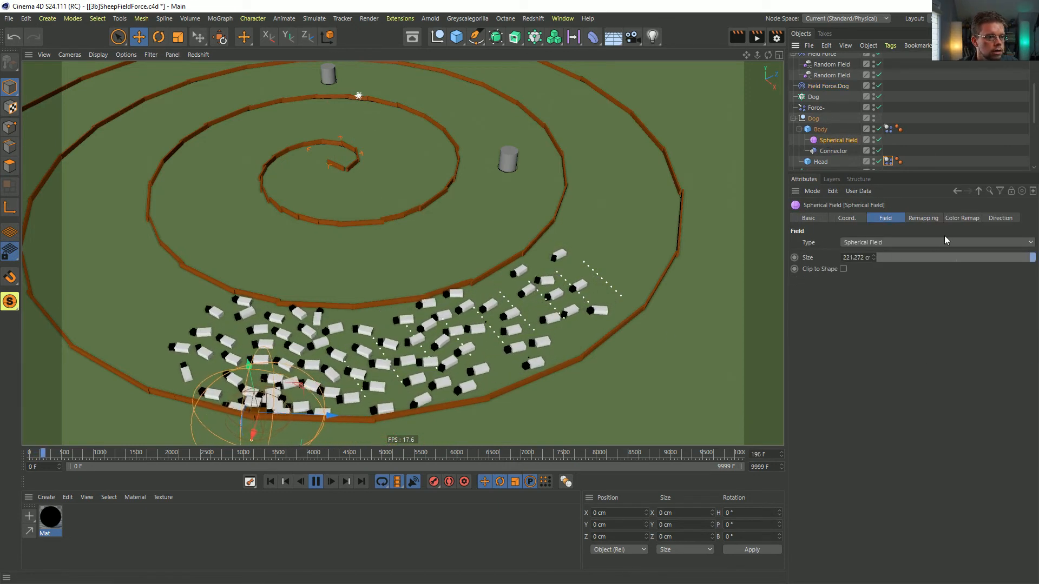
pyautogui.click(1000, 218)
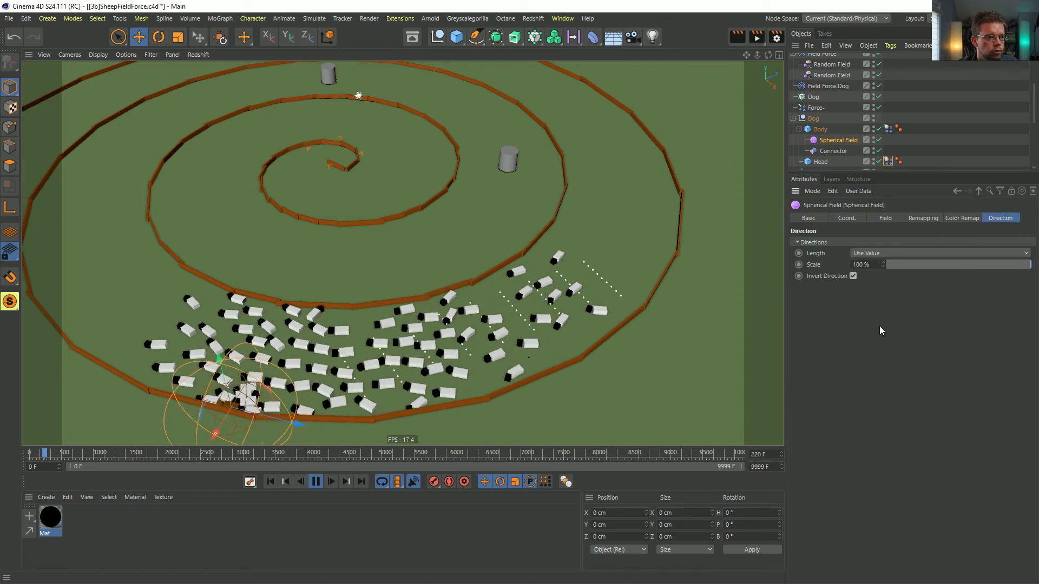
pyautogui.click(853, 276)
pyautogui.moveTo(196, 381); pyautogui.dragTo(165, 333)
# Step: Set the Strength of Field Force.Dog to 555
pyautogui.click(823, 87)
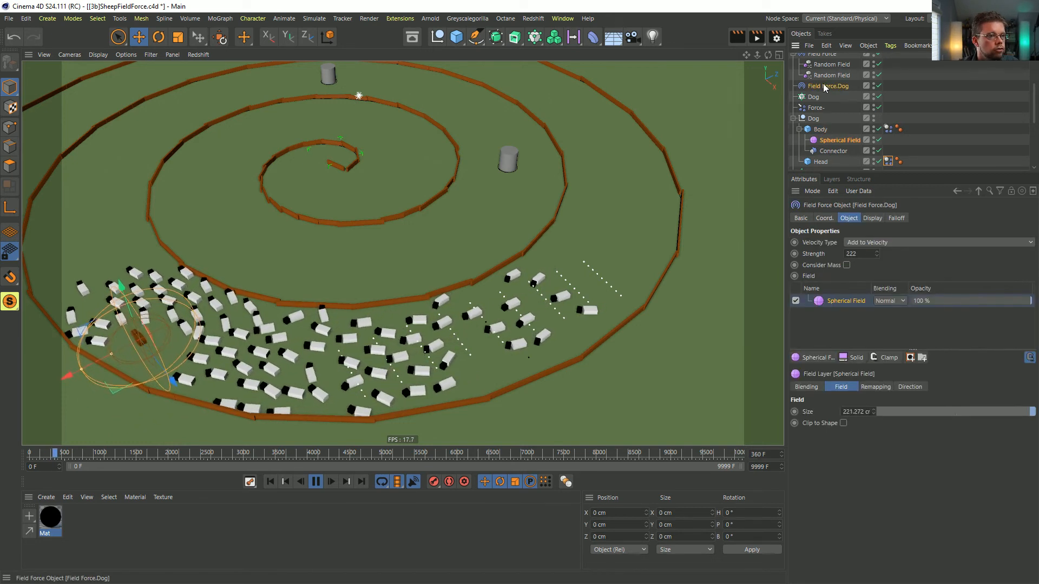
pyautogui.click(838, 141)
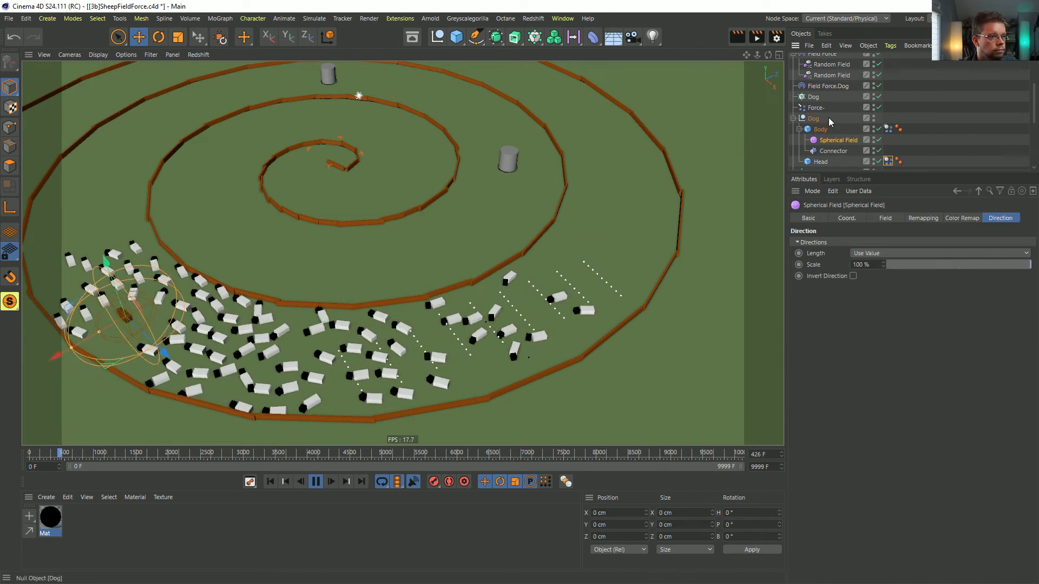
pyautogui.scroll(3, 827, 123)
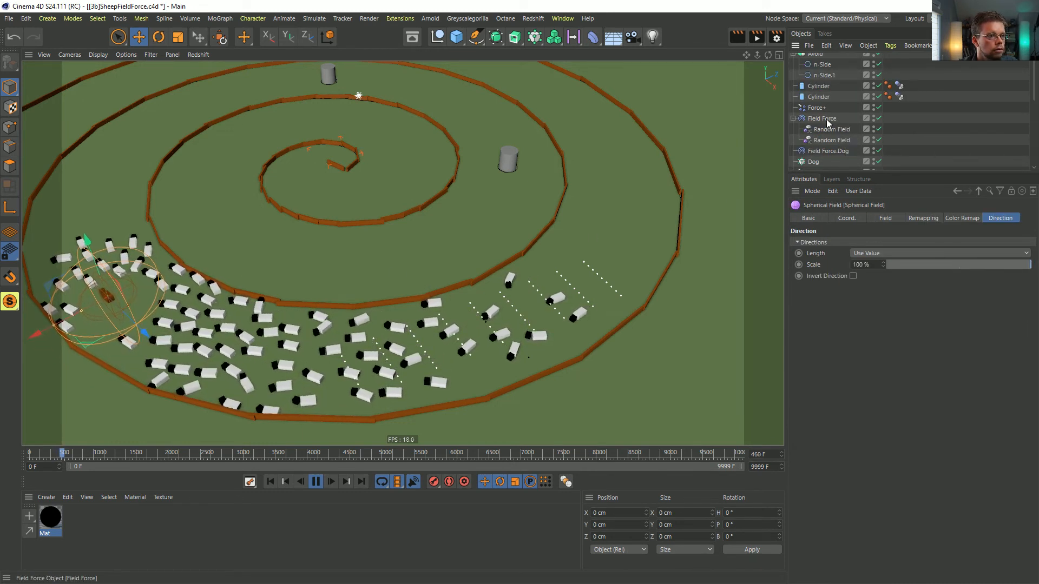
pyautogui.click(828, 151)
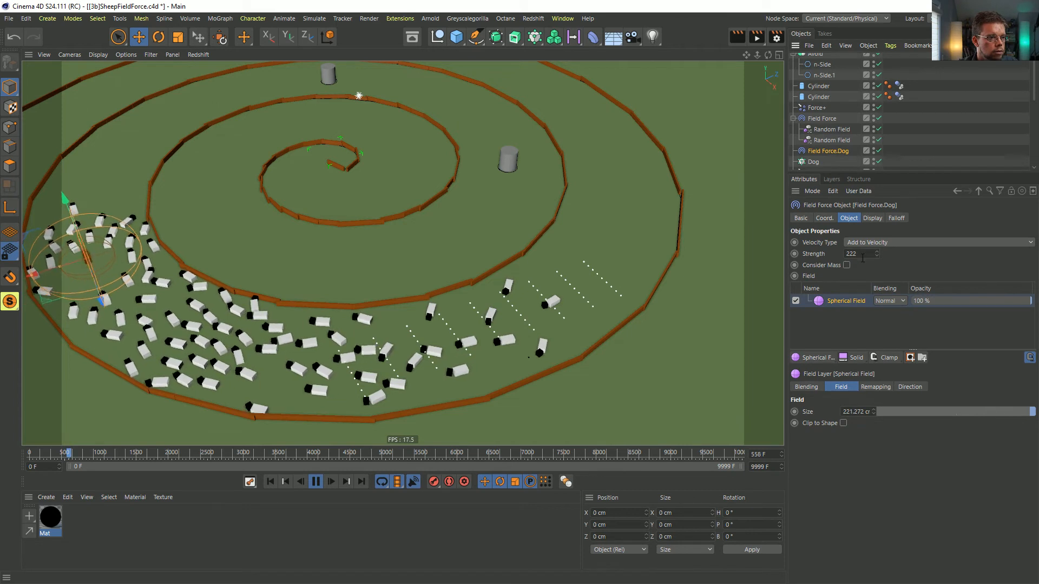
pyautogui.write('555')
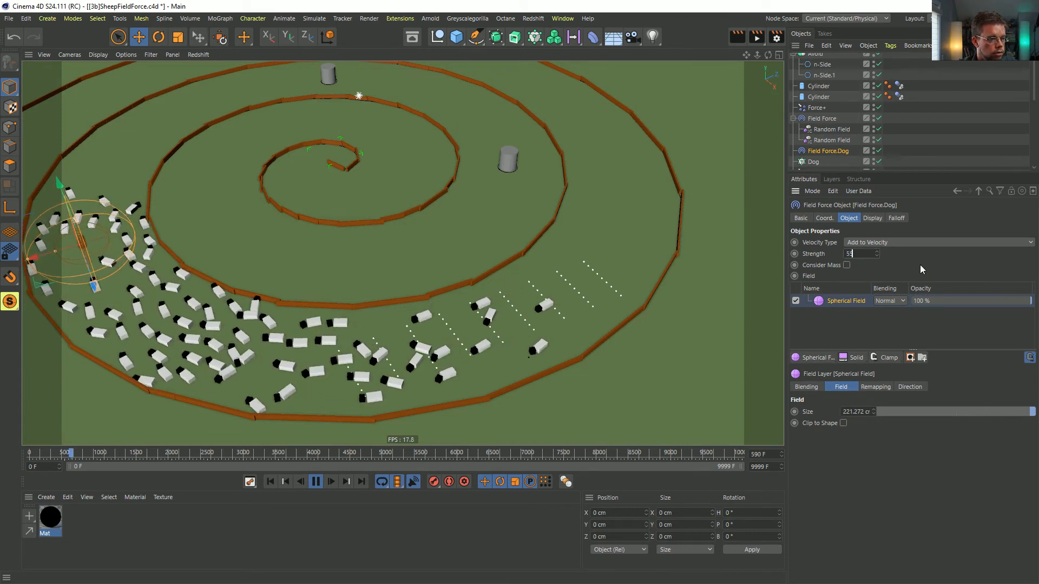
pyautogui.press('Return')
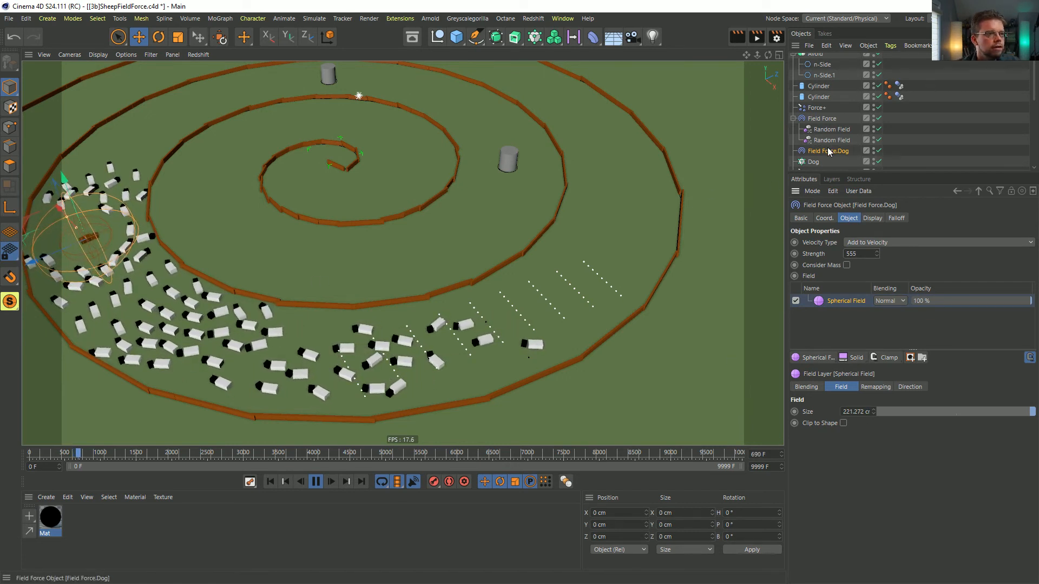
# Step: Add a Random Field above the Spherical Field in the field list of Field Force.Dog
pyautogui.scroll(-3, 837, 148)
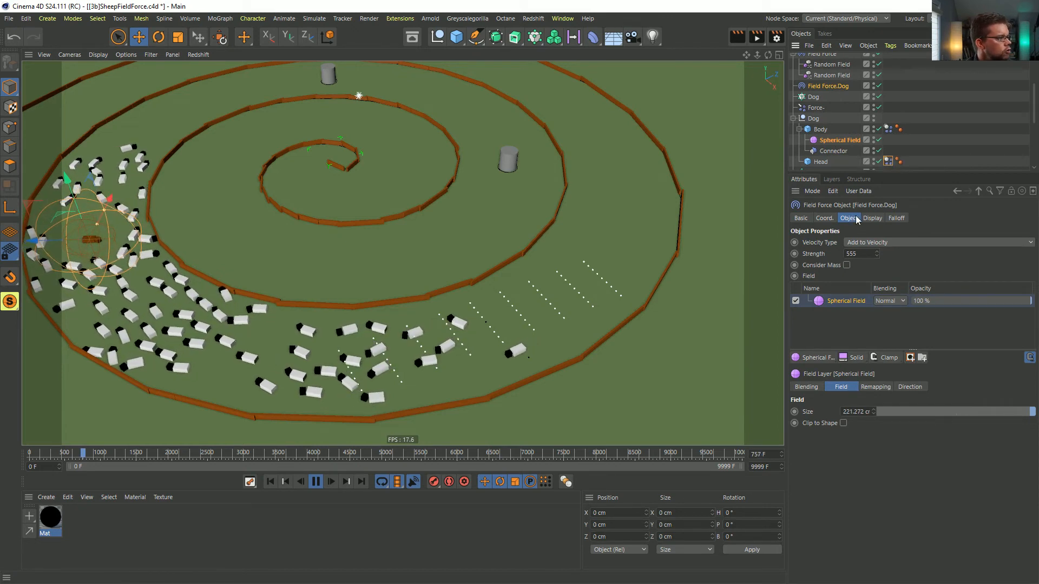
pyautogui.scroll(-2, 545, 217)
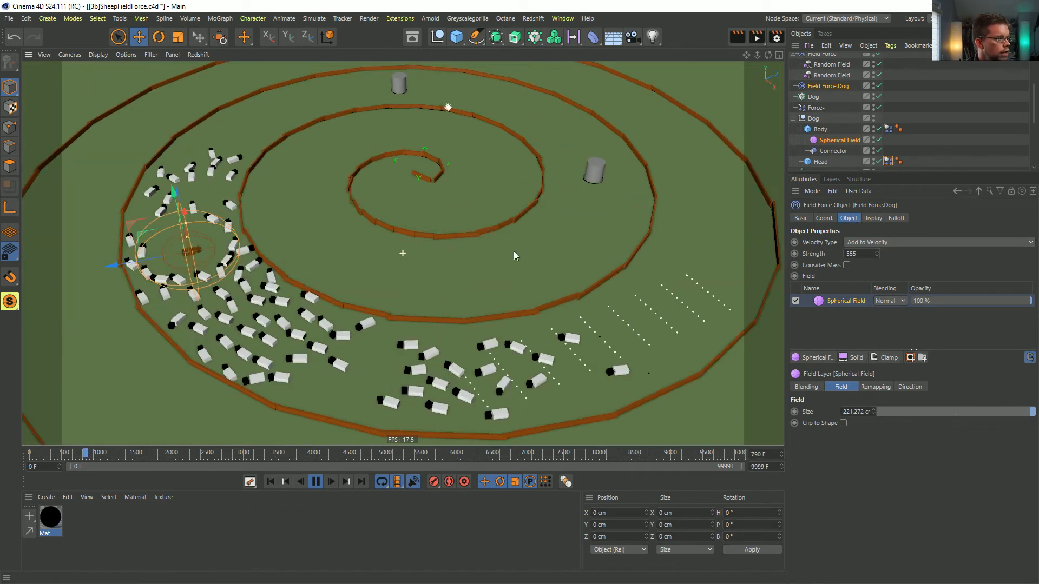
pyautogui.click(835, 142)
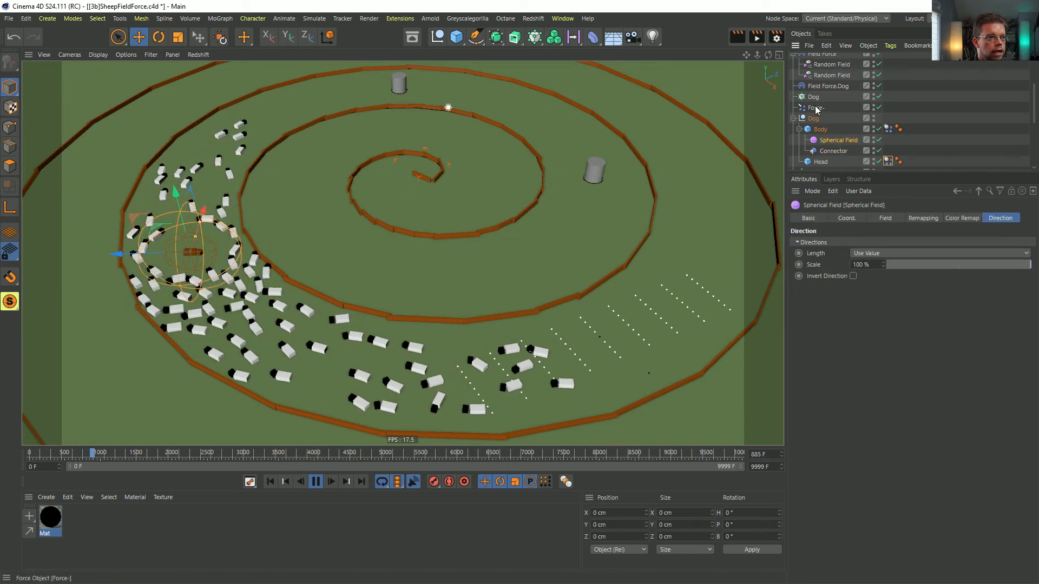
pyautogui.click(821, 87)
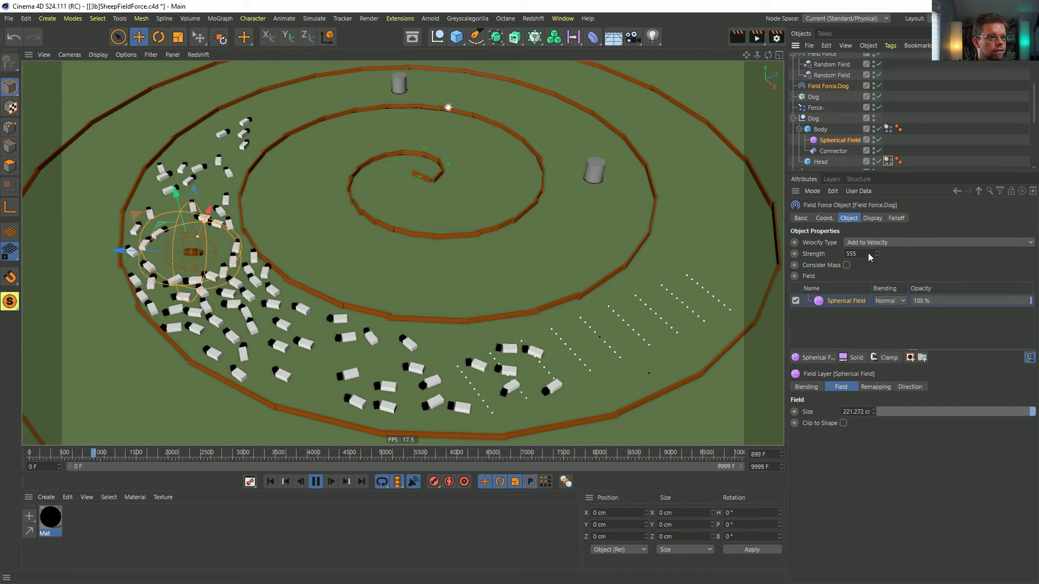
pyautogui.click(821, 359)
pyautogui.click(828, 467)
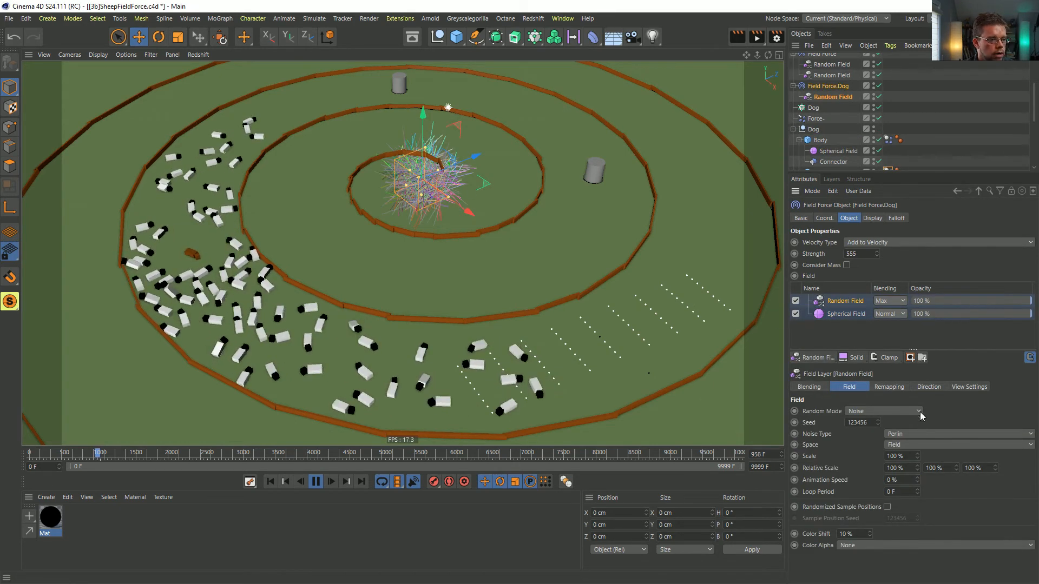
# Step: Raise the new Random Field's noise Scale to about 11726 % and set its blending to Multiply
pyautogui.moveTo(918, 456); pyautogui.dragTo(918, 453)
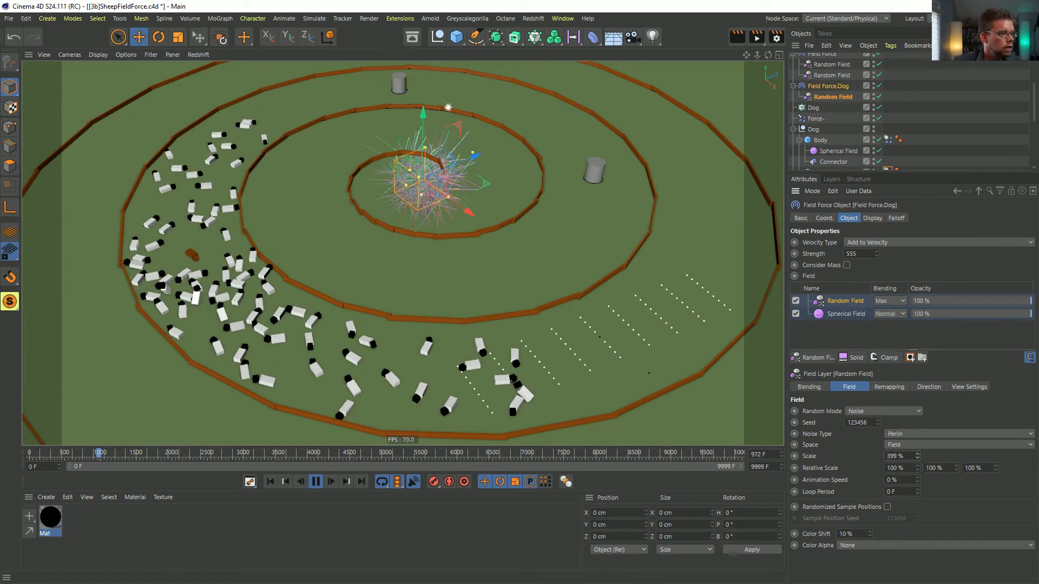
pyautogui.moveTo(917, 456); pyautogui.dragTo(918, 454)
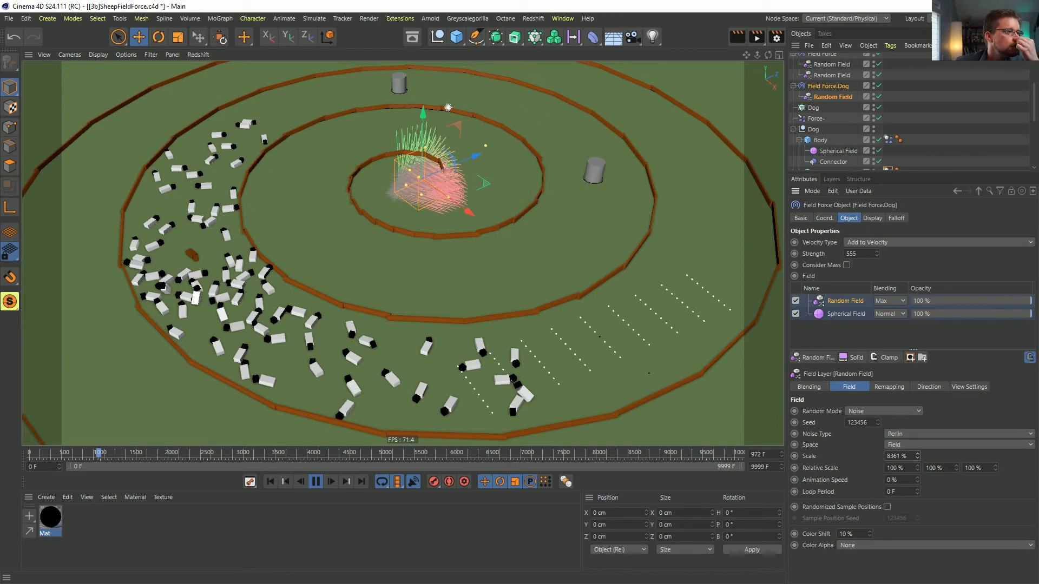
pyautogui.moveTo(917, 456); pyautogui.dragTo(966, 212)
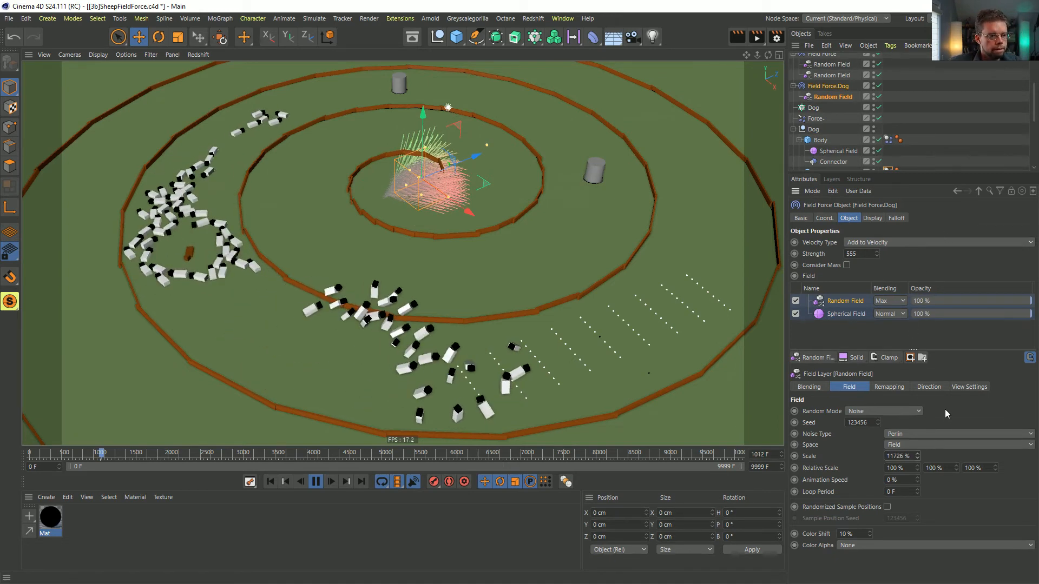
pyautogui.click(884, 302)
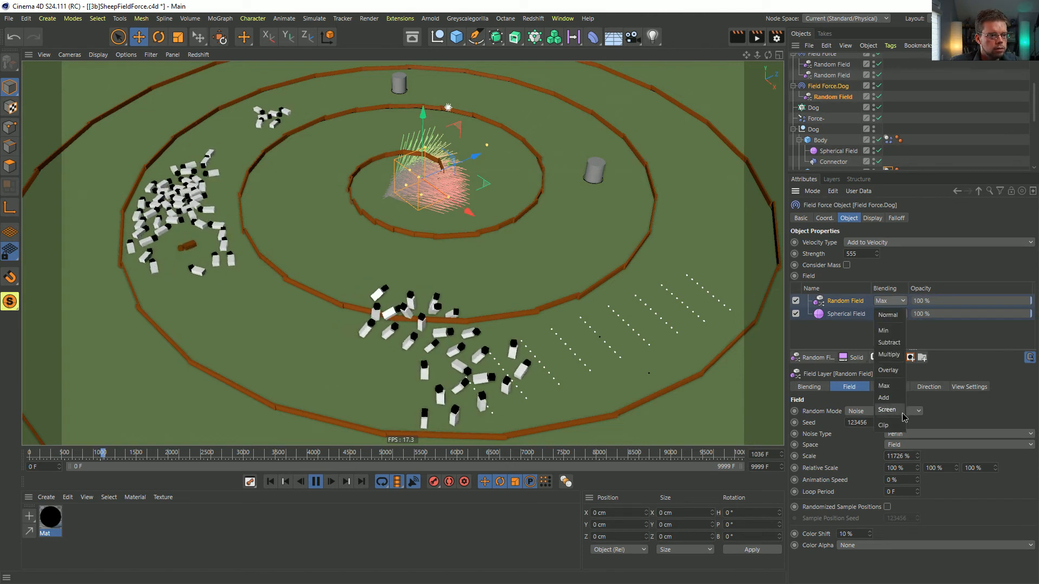
pyautogui.click(888, 355)
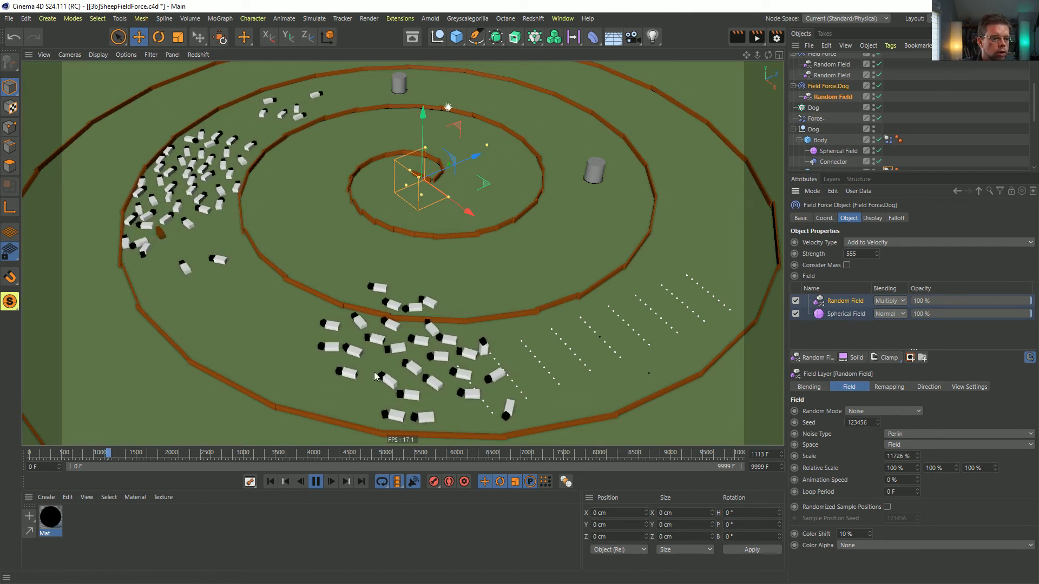
# Step: Set the Random Field's Animation Speed to 55 %, and lower its layer opacity to about 54 % with the simulation replaying from the start
pyautogui.doubleClick(903, 481)
pyautogui.write('55')
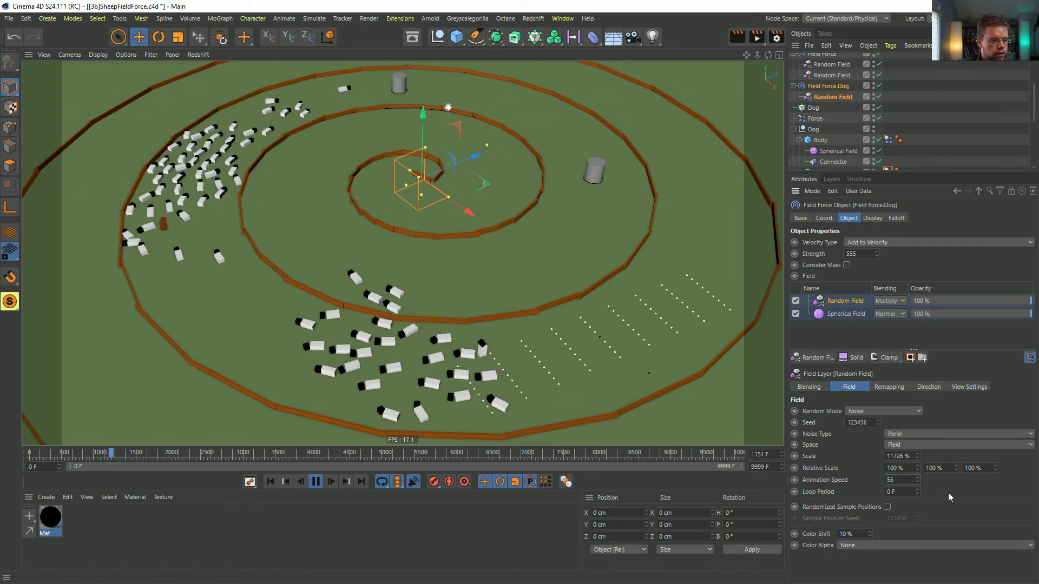
pyautogui.press('Return')
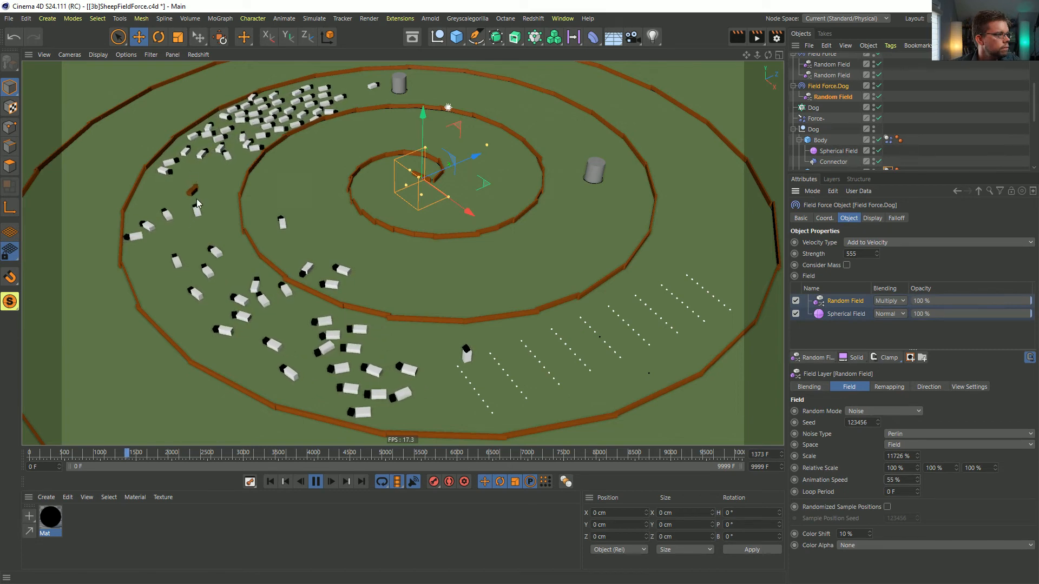
pyautogui.click(274, 484)
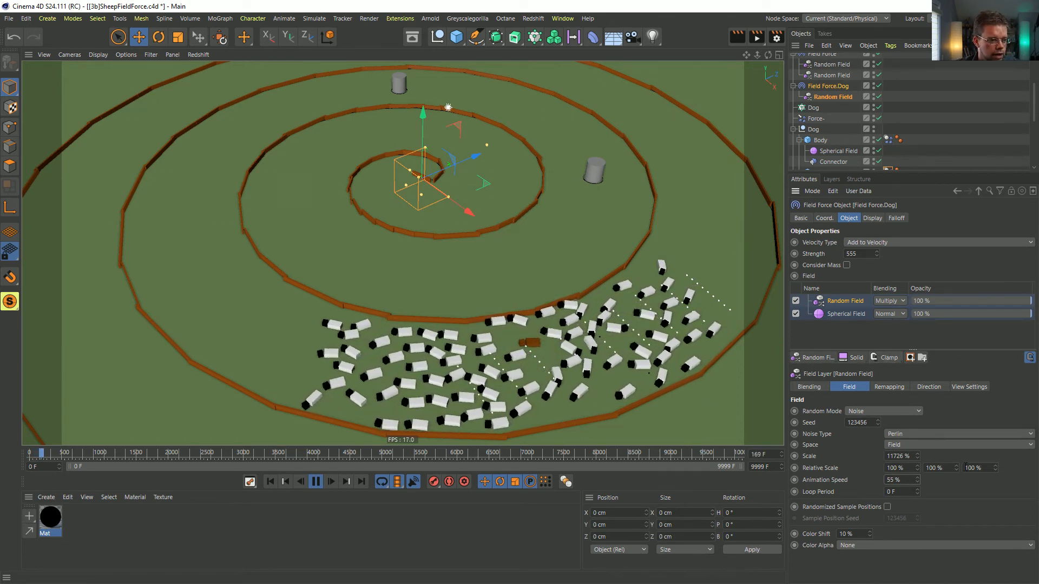
pyautogui.click(977, 301)
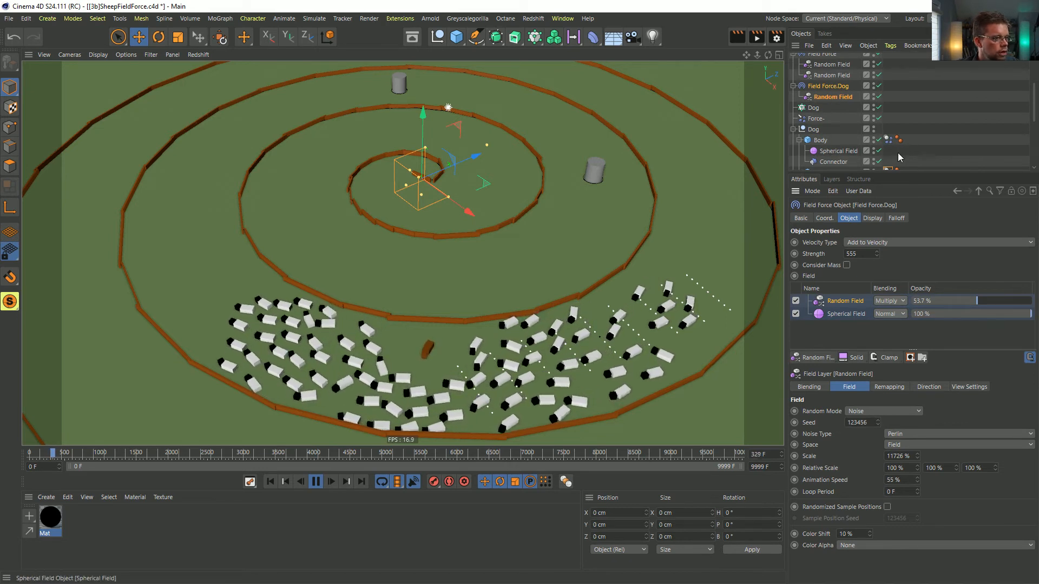
# Step: Set the Dynamics Body of the dog's Head to a Custom Density of 5 and watch the running simulation
pyautogui.scroll(-3, 888, 130)
pyautogui.click(888, 108)
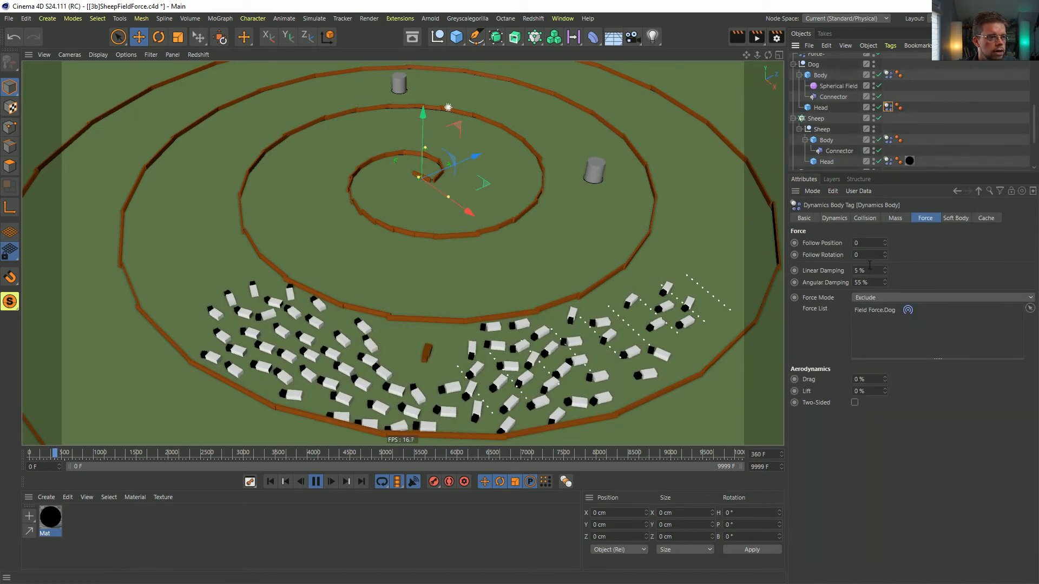
pyautogui.click(877, 219)
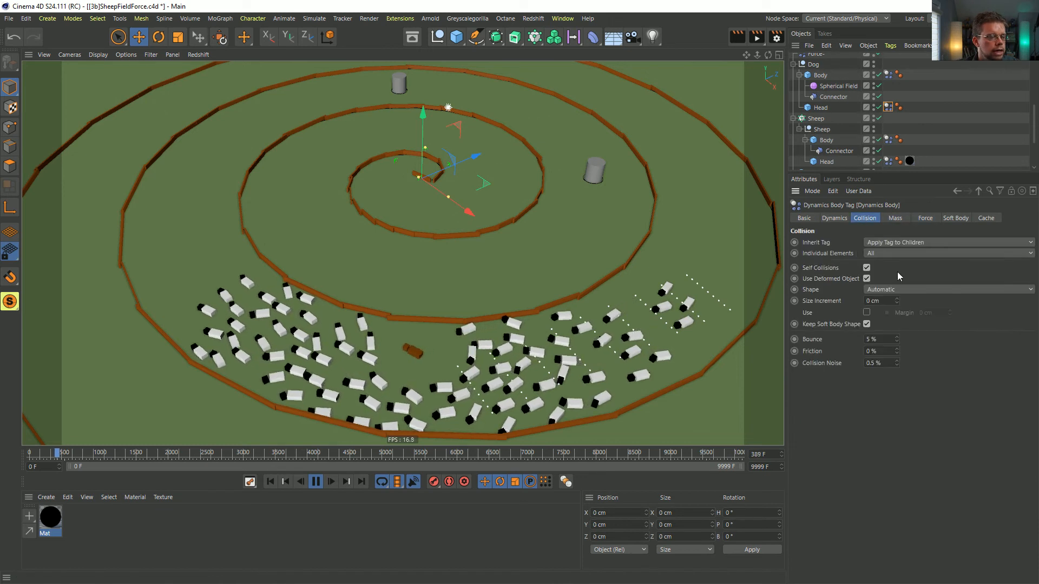
pyautogui.click(902, 219)
pyautogui.click(882, 242)
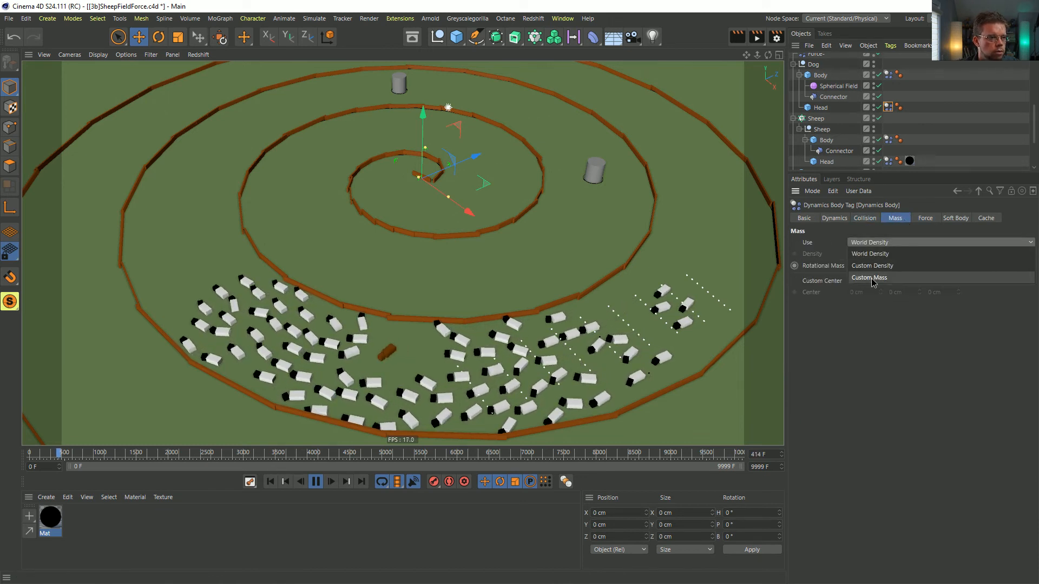
pyautogui.click(872, 266)
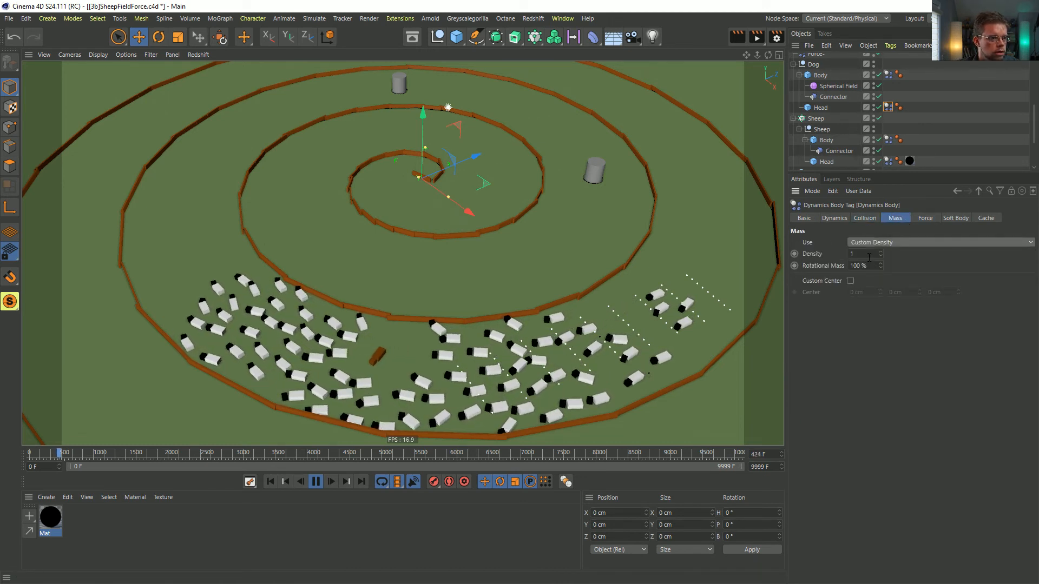
pyautogui.click(866, 255)
pyautogui.write('5')
pyautogui.press('Return')
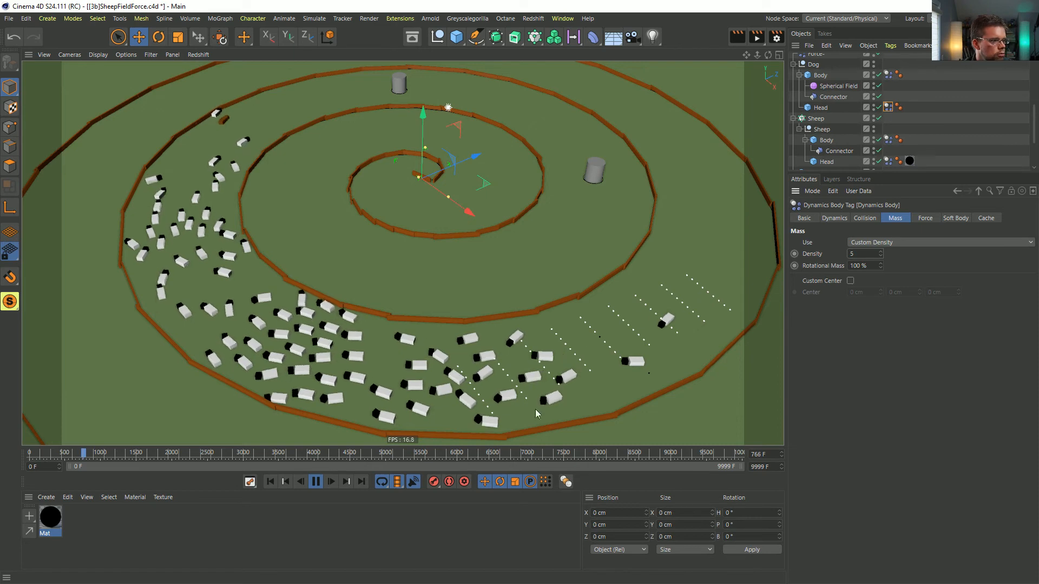
pyautogui.keyDown('alt'); pyautogui.moveTo(319, 252); pyautogui.dragTo(348, 285, button='middle'); pyautogui.keyUp('alt')
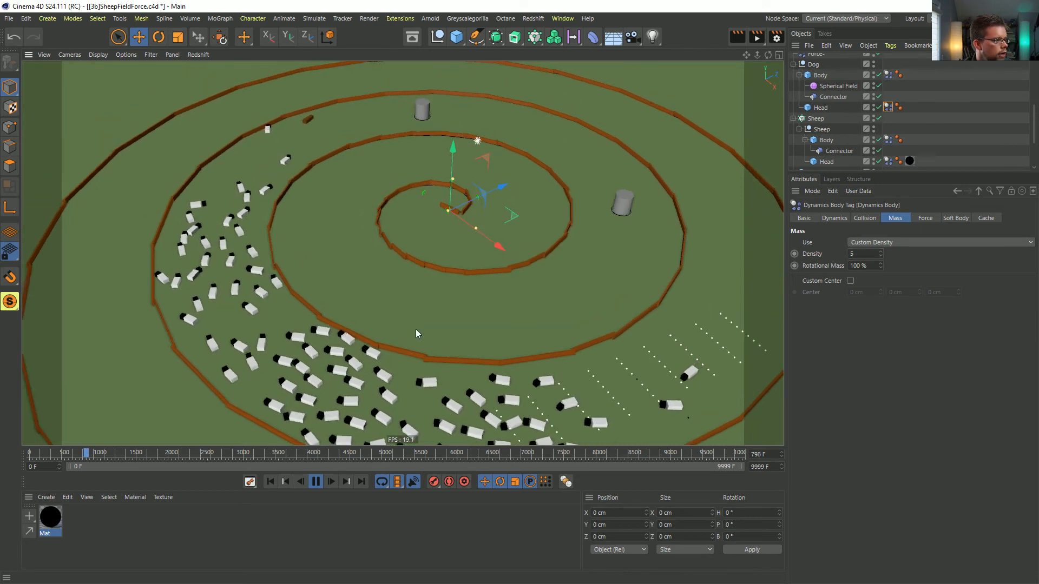
pyautogui.keyDown('alt'); pyautogui.moveTo(401, 373); pyautogui.dragTo(408, 399); pyautogui.keyUp('alt')
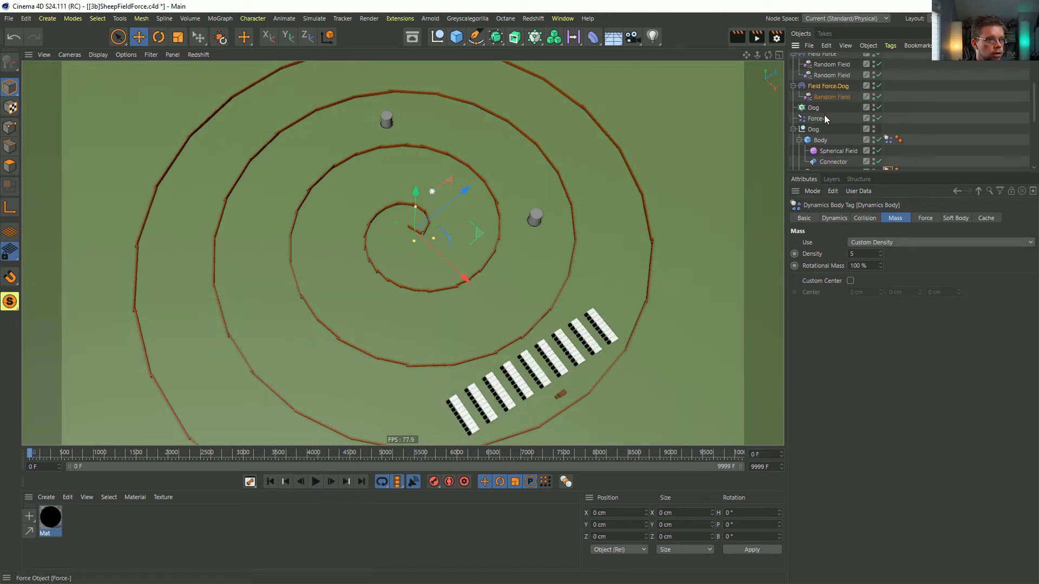
# Step: Move the Dog group behind the sheep rows to about X 1251 cm, Z 782 cm, and enlarge its Spherical Field
pyautogui.click(825, 130)
pyautogui.press('e')
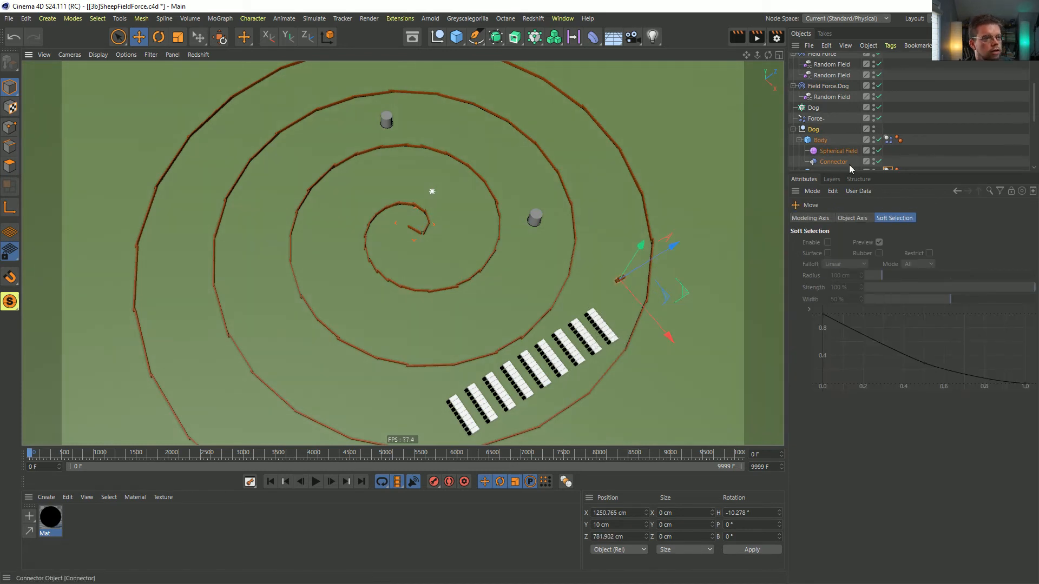
pyautogui.click(842, 150)
pyautogui.moveTo(645, 305); pyautogui.dragTo(666, 324)
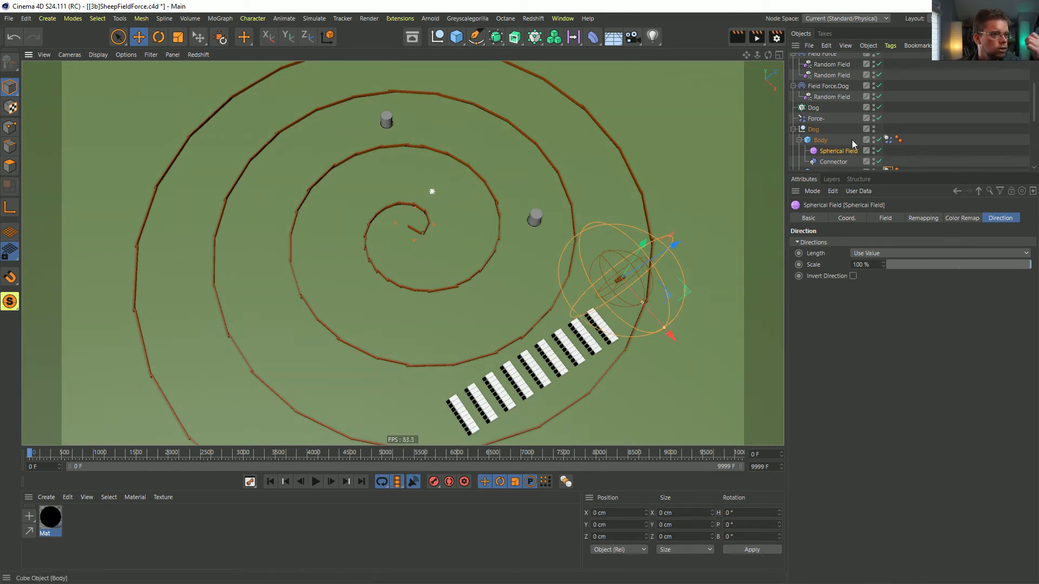
# Step: Disable the Random Field layer of Field Force.Dog and replay the simulation from the start
pyautogui.click(828, 96)
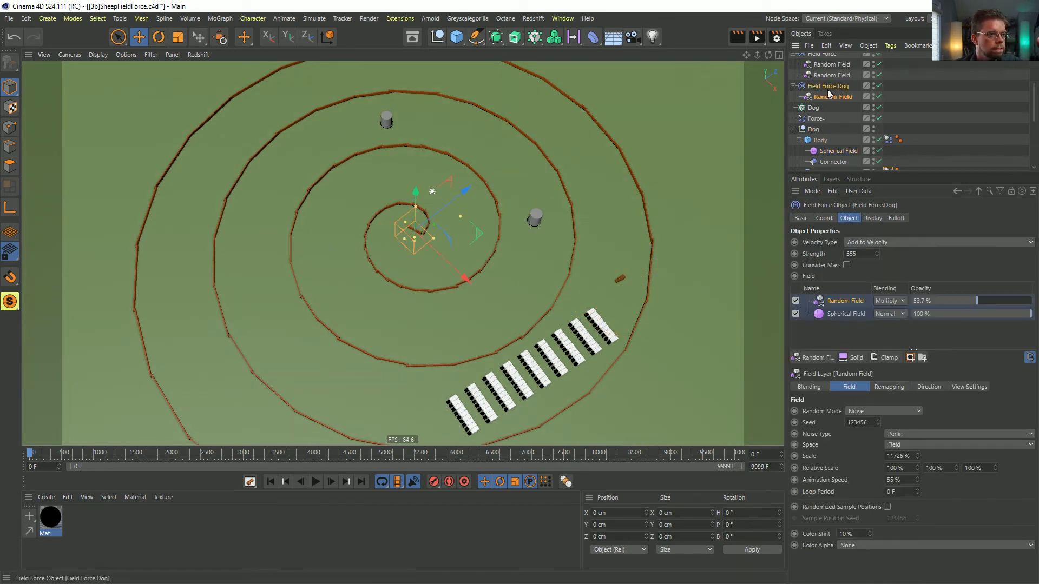
pyautogui.click(795, 300)
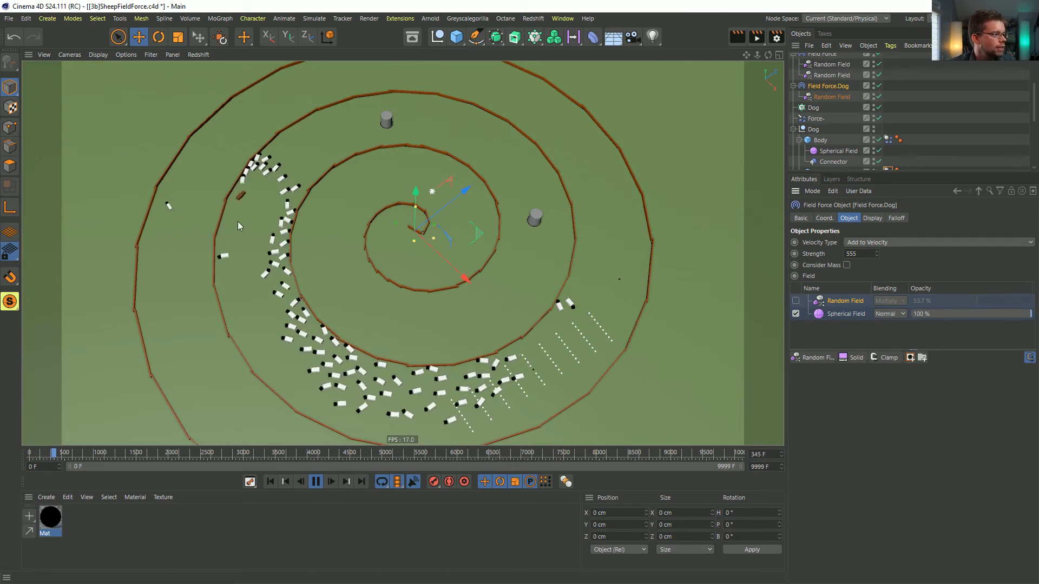
pyautogui.keyDown('alt'); pyautogui.moveTo(238, 222); pyautogui.dragTo(349, 289); pyautogui.keyUp('alt')
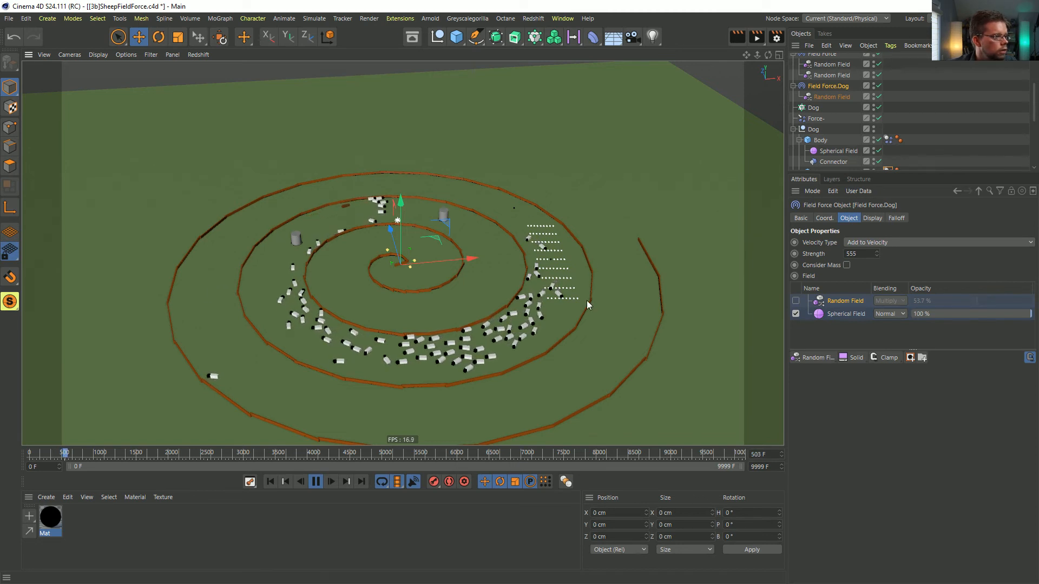
pyautogui.keyDown('alt'); pyautogui.moveTo(410, 253); pyautogui.dragTo(405, 252); pyautogui.keyUp('alt')
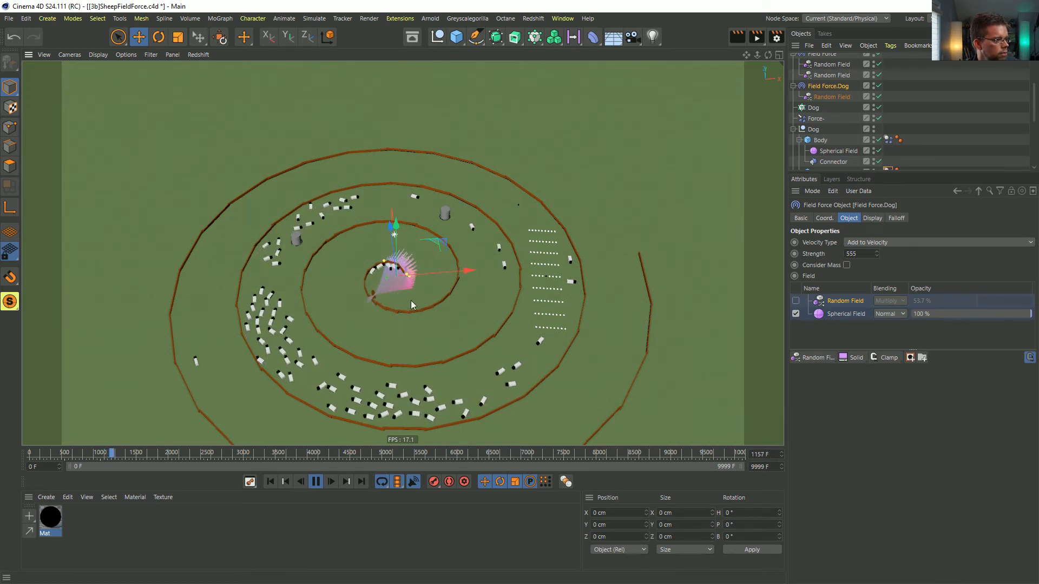
pyautogui.click(269, 483)
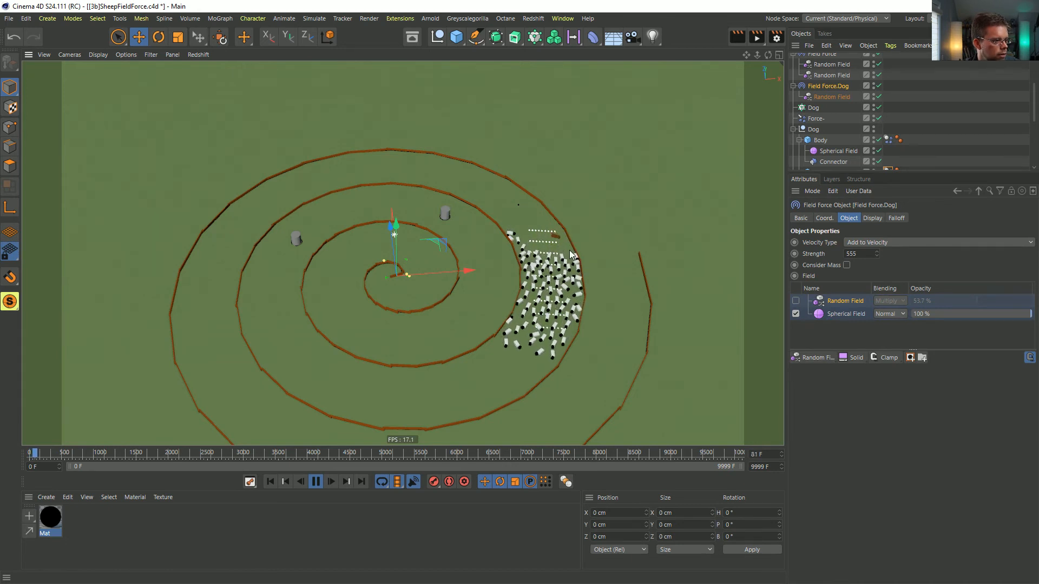
pyautogui.keyDown('alt'); pyautogui.moveTo(573, 278); pyautogui.dragTo(544, 329); pyautogui.keyUp('alt')
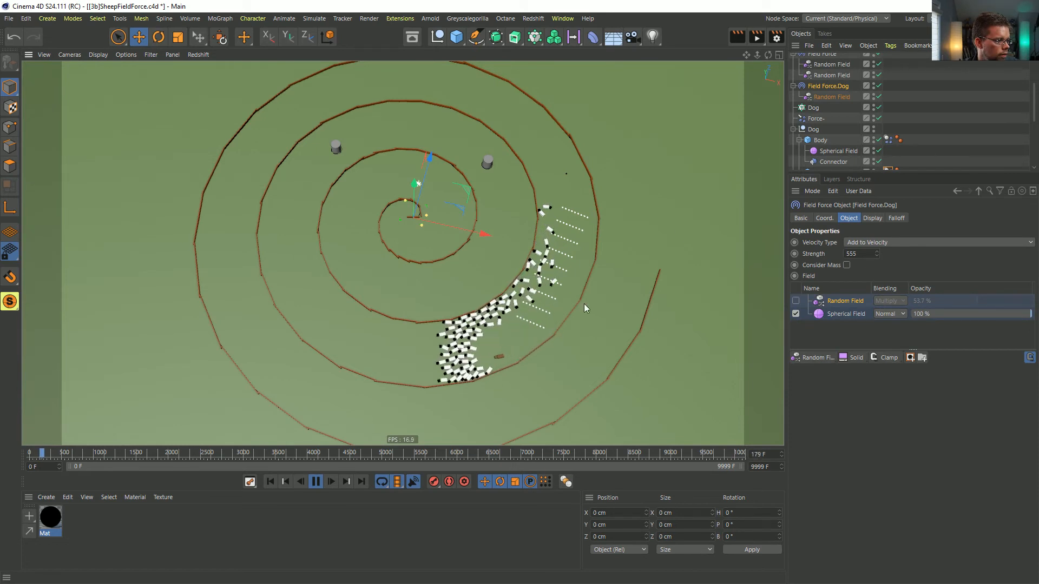
# Step: Delete the spare Dog cloner, set the Density of the dog head's Dynamics Body to 2, and restart the simulation
pyautogui.click(814, 109)
pyautogui.press('Delete')
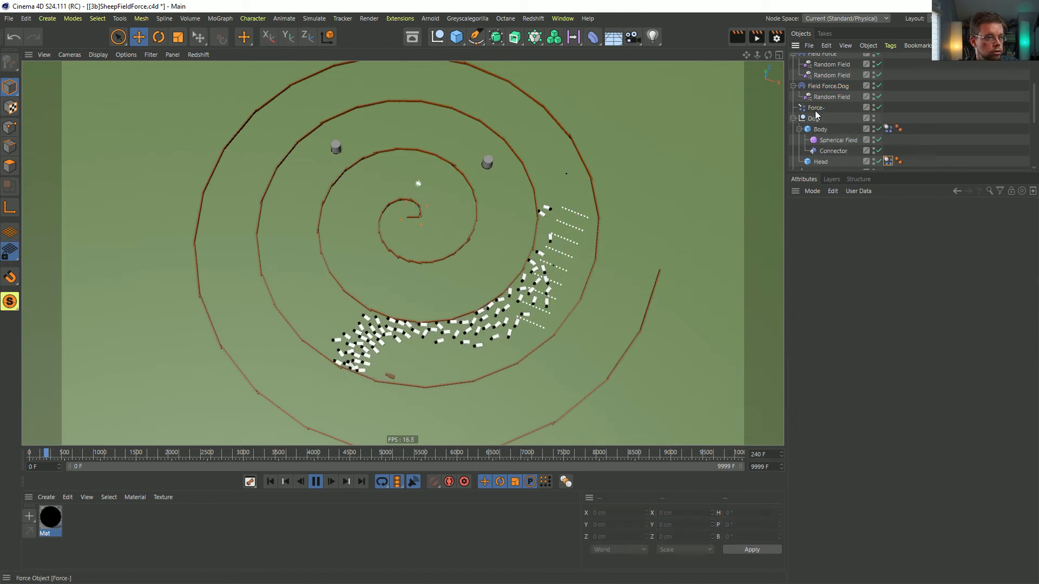
pyautogui.click(888, 161)
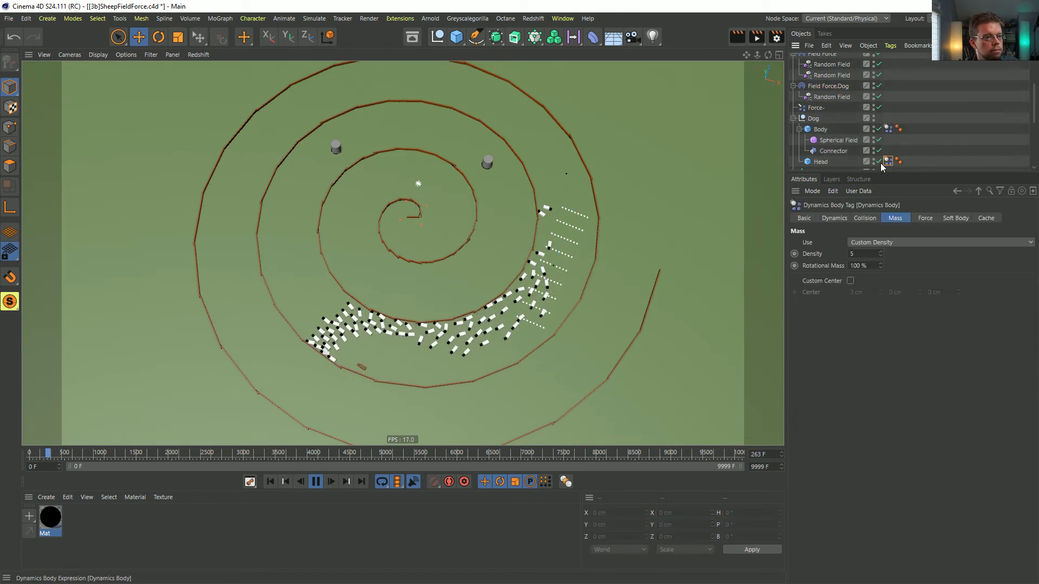
pyautogui.doubleClick(866, 254)
pyautogui.write('1')
pyautogui.press('Return')
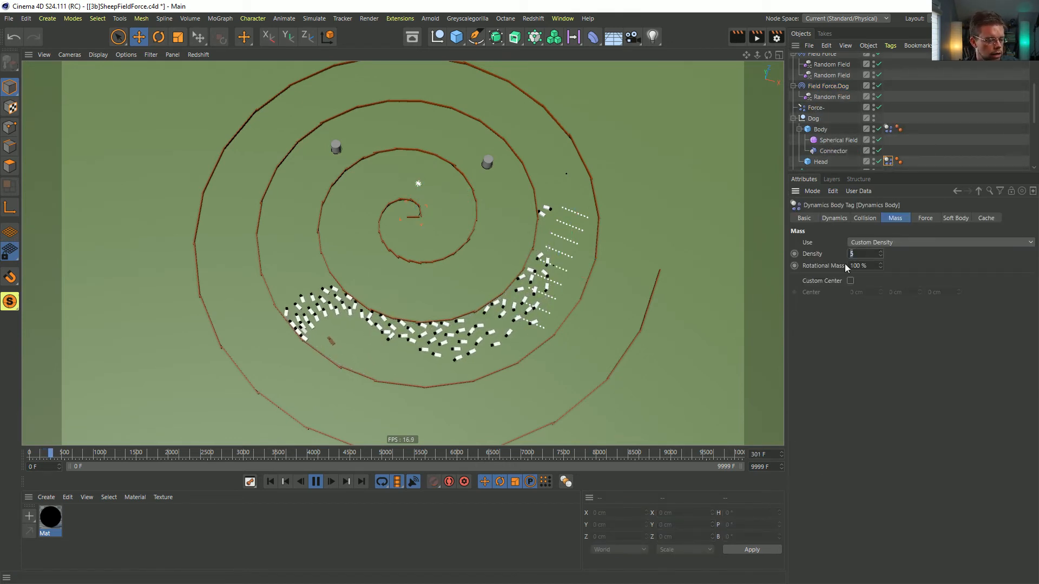
pyautogui.write('2')
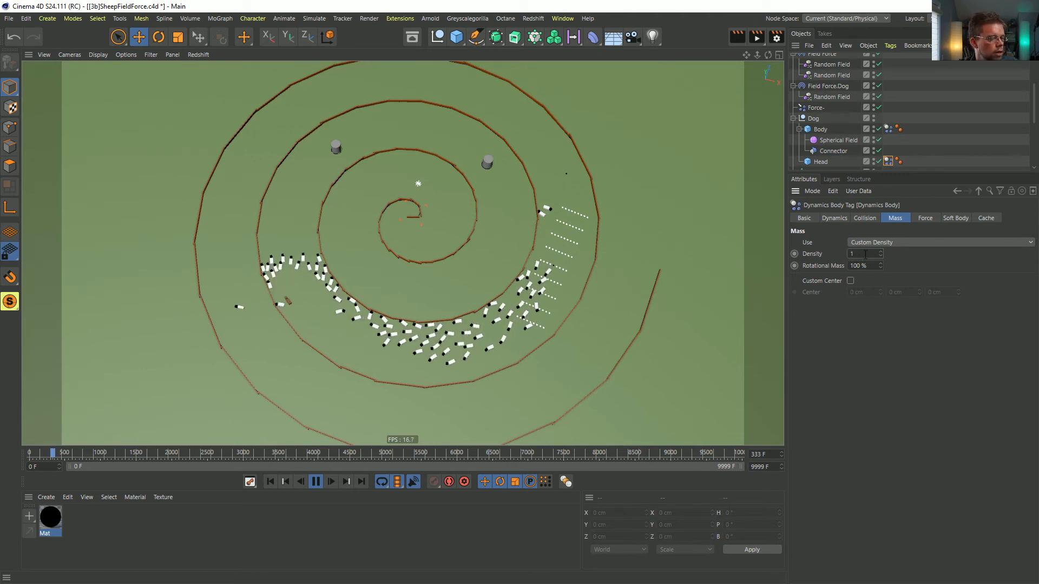
pyautogui.click(270, 482)
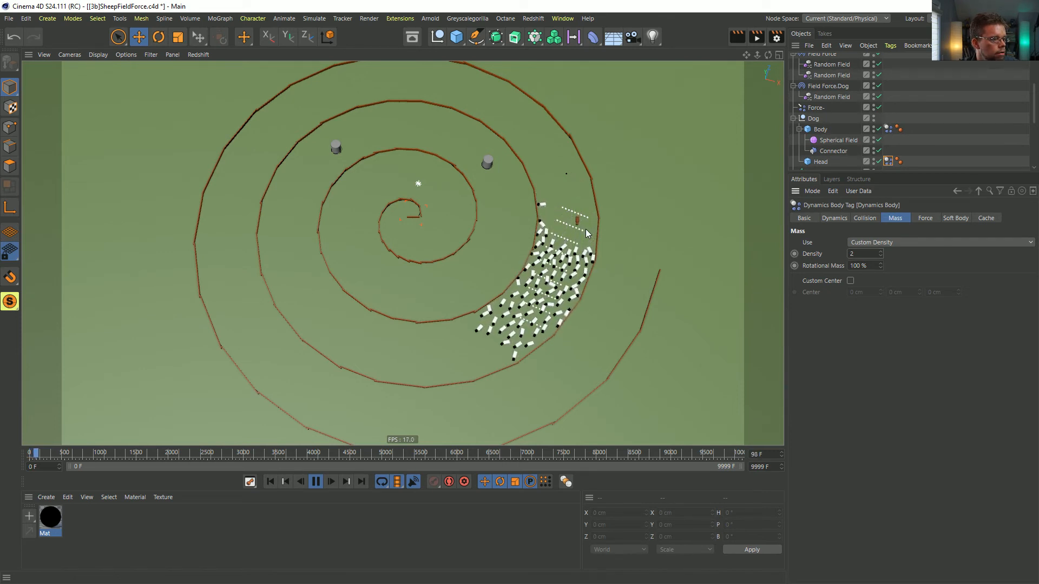
# Step: Examine how the dog's Spherical Field pushes the flock along the fenced spiral during playback, ending with a close view behind the dog
pyautogui.click(829, 140)
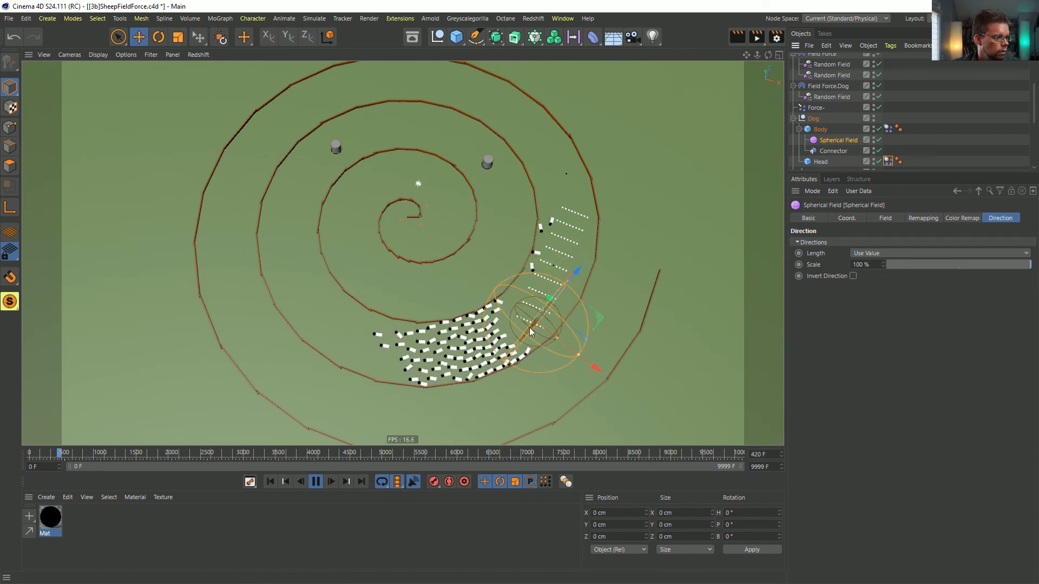
pyautogui.keyDown('alt'); pyautogui.moveTo(491, 367); pyautogui.dragTo(460, 347); pyautogui.keyUp('alt')
pyautogui.scroll(2, 490, 367)
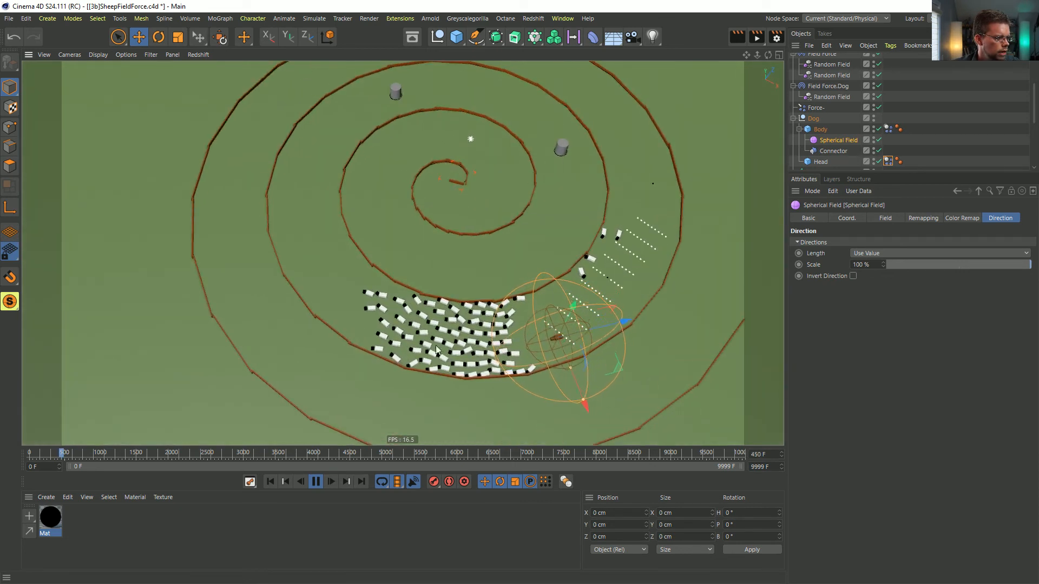
pyautogui.keyDown('alt'); pyautogui.moveTo(367, 294); pyautogui.dragTo(414, 258); pyautogui.keyUp('alt')
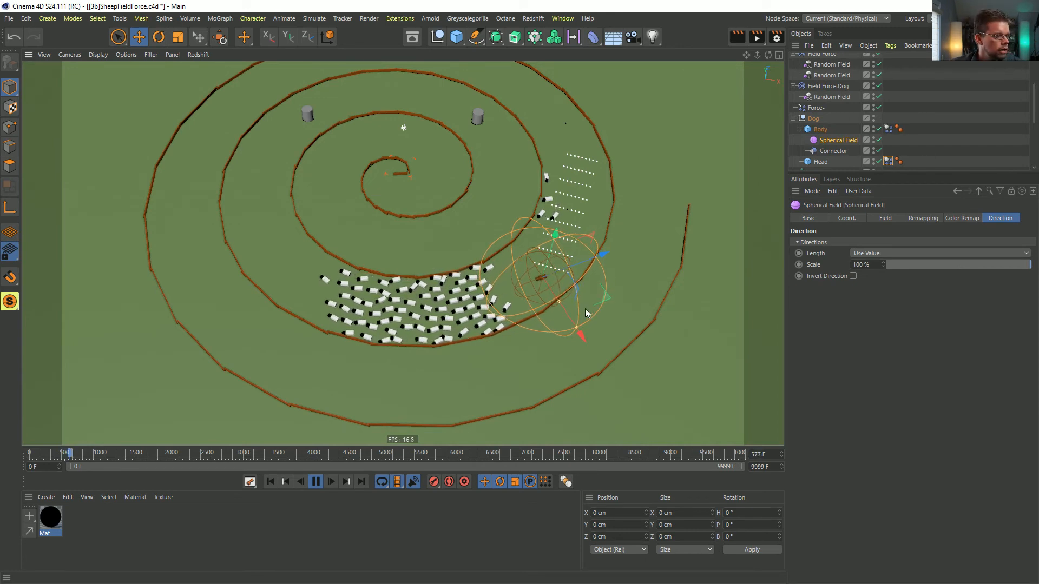
pyautogui.keyDown('alt'); pyautogui.moveTo(549, 281); pyautogui.dragTo(522, 289); pyautogui.keyUp('alt')
pyautogui.scroll(5, 523, 289)
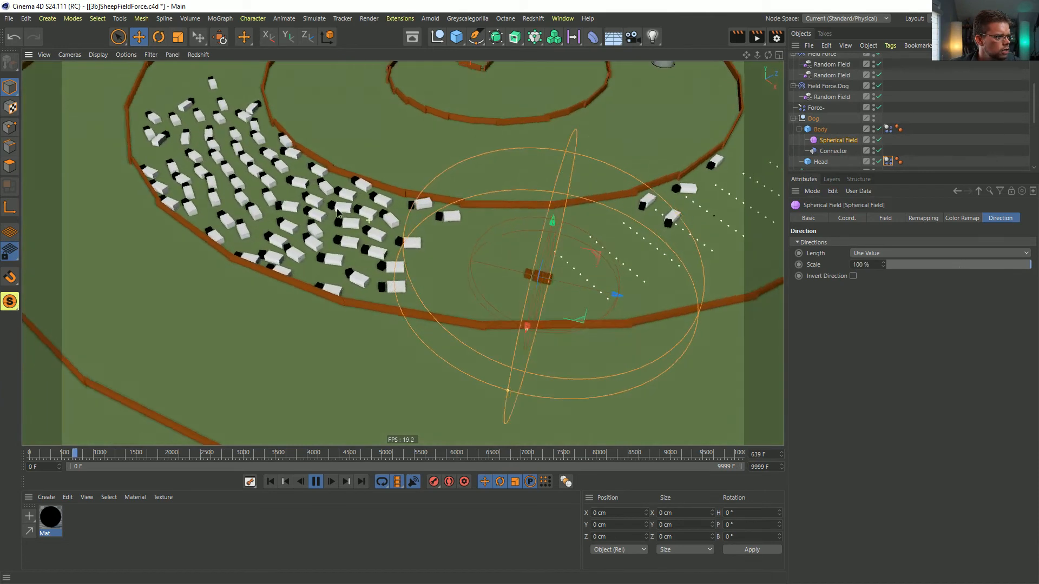
pyautogui.keyDown('alt'); pyautogui.moveTo(395, 237); pyautogui.dragTo(368, 256); pyautogui.keyUp('alt')
pyautogui.keyDown('alt'); pyautogui.moveTo(369, 256); pyautogui.dragTo(437, 294, button='right'); pyautogui.keyUp('alt')
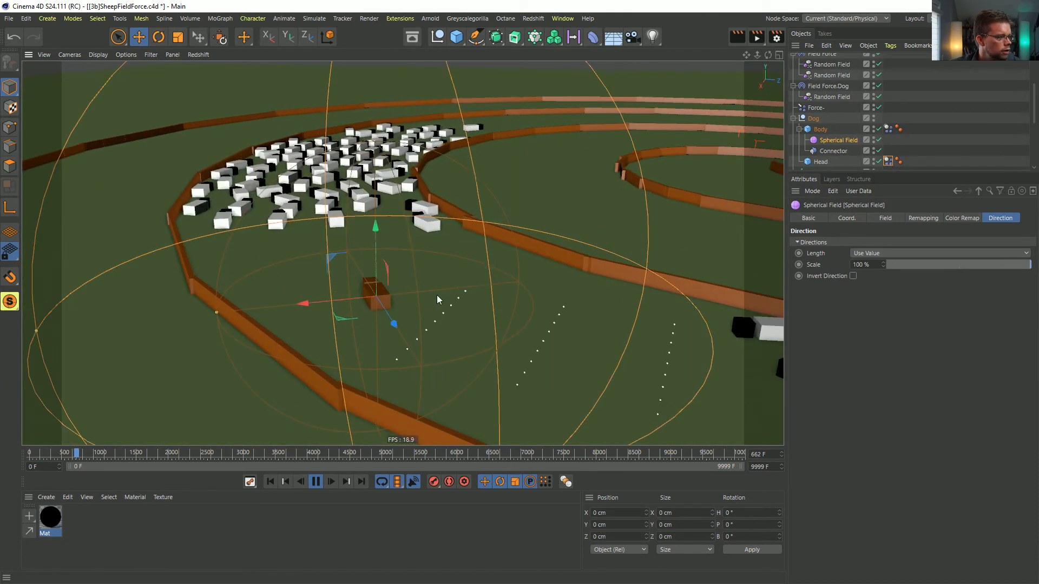
# Step: Pause the simulation, create a Camera from the current view, and parent it to the dog's Body
pyautogui.click(316, 482)
pyautogui.click(632, 36)
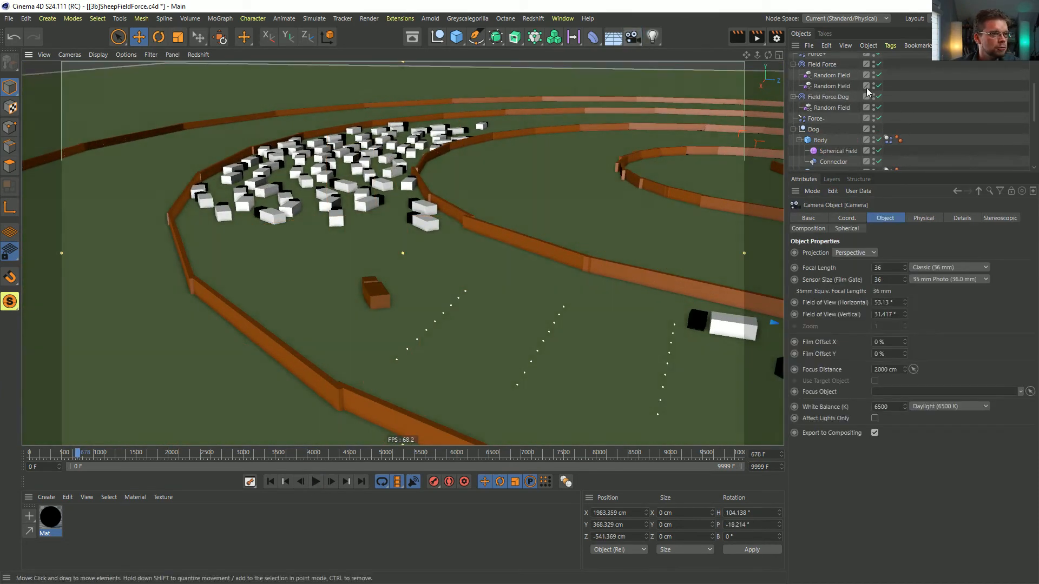
pyautogui.scroll(2, 858, 84)
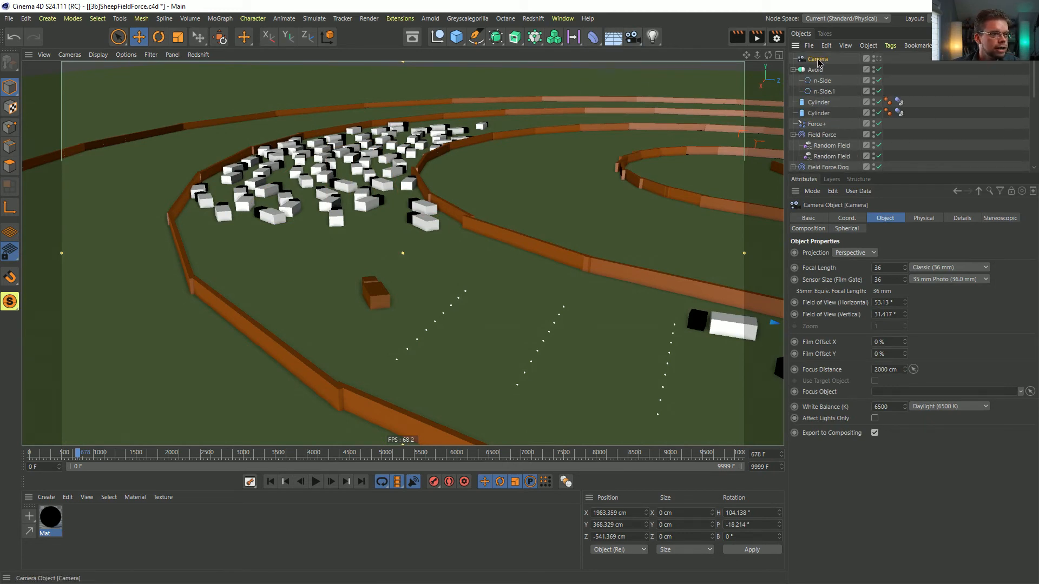
pyautogui.moveTo(833, 172); pyautogui.dragTo(827, 47)
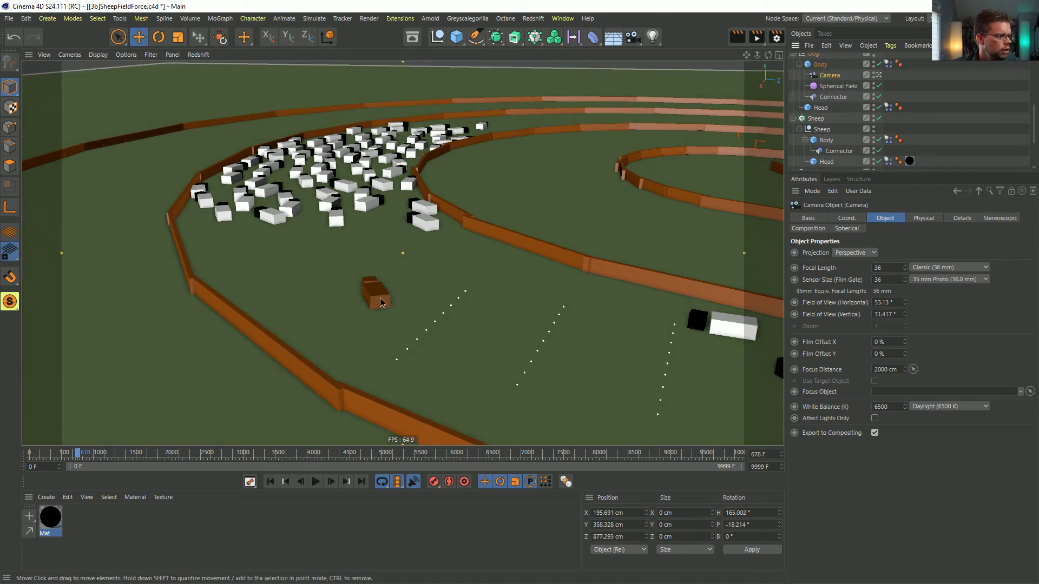
# Step: Place the camera close behind and above the dog, looking over its back at the flock, with a focal length of about 34.2 mm
pyautogui.keyDown('alt'); pyautogui.moveTo(380, 298); pyautogui.dragTo(412, 274); pyautogui.keyUp('alt')
pyautogui.keyDown('alt'); pyautogui.moveTo(411, 273); pyautogui.dragTo(485, 239, button='right'); pyautogui.keyUp('alt')
pyautogui.keyDown('alt'); pyautogui.moveTo(486, 238); pyautogui.dragTo(469, 242); pyautogui.keyUp('alt')
pyautogui.keyDown('alt'); pyautogui.moveTo(435, 246); pyautogui.dragTo(459, 252, button='right'); pyautogui.keyUp('alt')
pyautogui.keyDown('alt'); pyautogui.moveTo(437, 275); pyautogui.dragTo(452, 269, button='middle'); pyautogui.keyUp('alt')
pyautogui.keyDown('alt'); pyautogui.moveTo(462, 264); pyautogui.dragTo(456, 263); pyautogui.keyUp('alt')
pyautogui.keyDown('alt'); pyautogui.moveTo(411, 283); pyautogui.dragTo(452, 280, button='middle'); pyautogui.keyUp('alt')
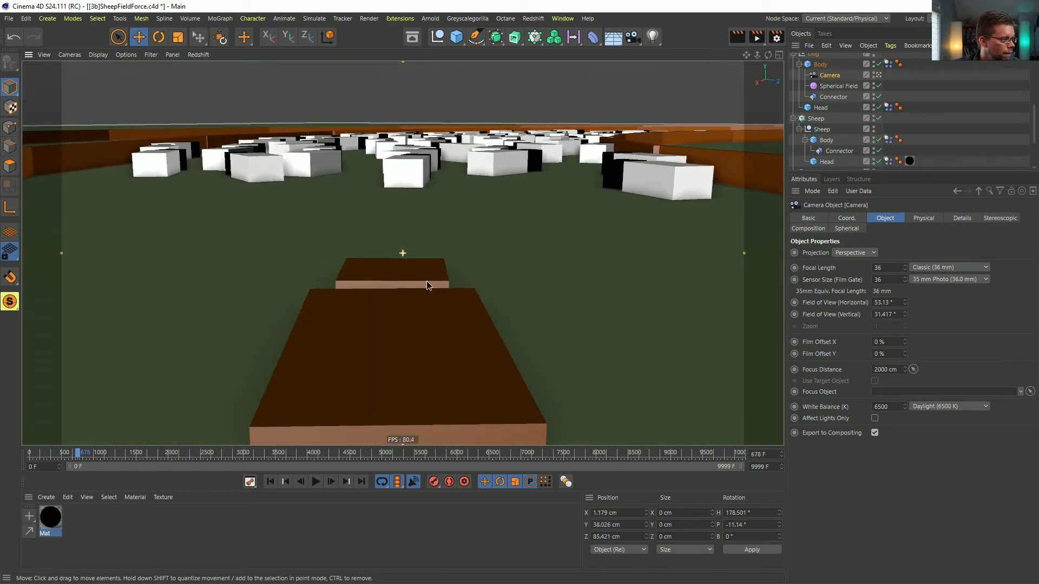
pyautogui.moveTo(754, 55)
pyautogui.mouseDown()
pyautogui.moveTo(725, 60)
pyautogui.moveTo(750, 56)
pyautogui.mouseUp()
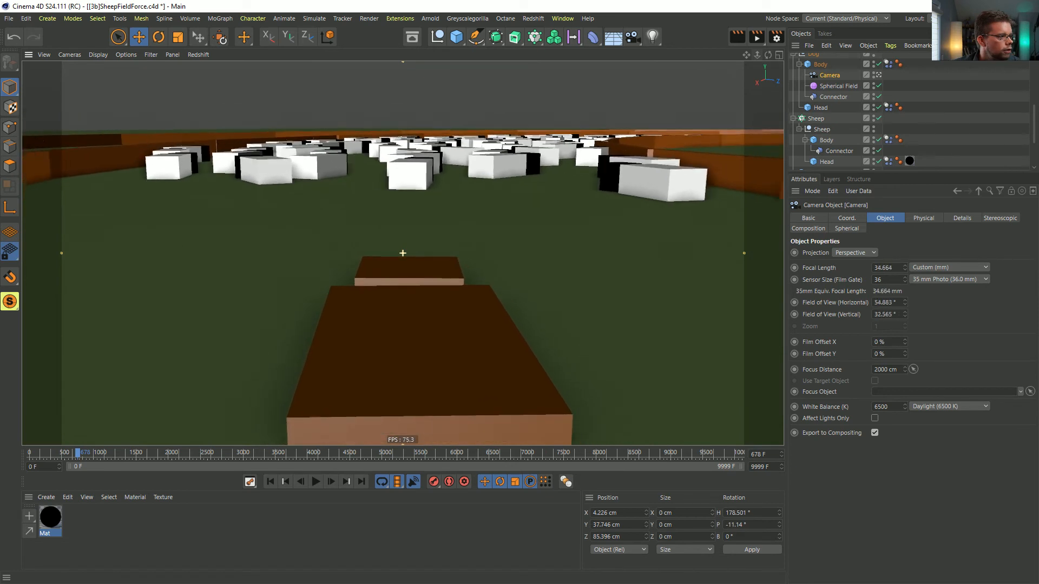
pyautogui.moveTo(750, 56); pyautogui.dragTo(744, 57, button='right')
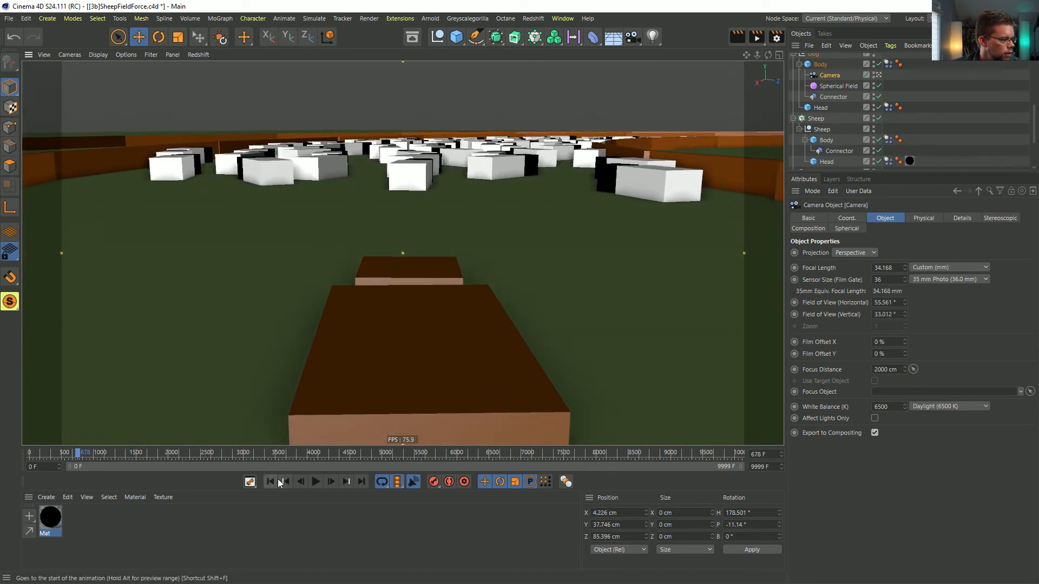
# Step: Set the Density of the dog head's Dynamics Body to 5 and play the simulation from the start through the dog camera
pyautogui.click(271, 482)
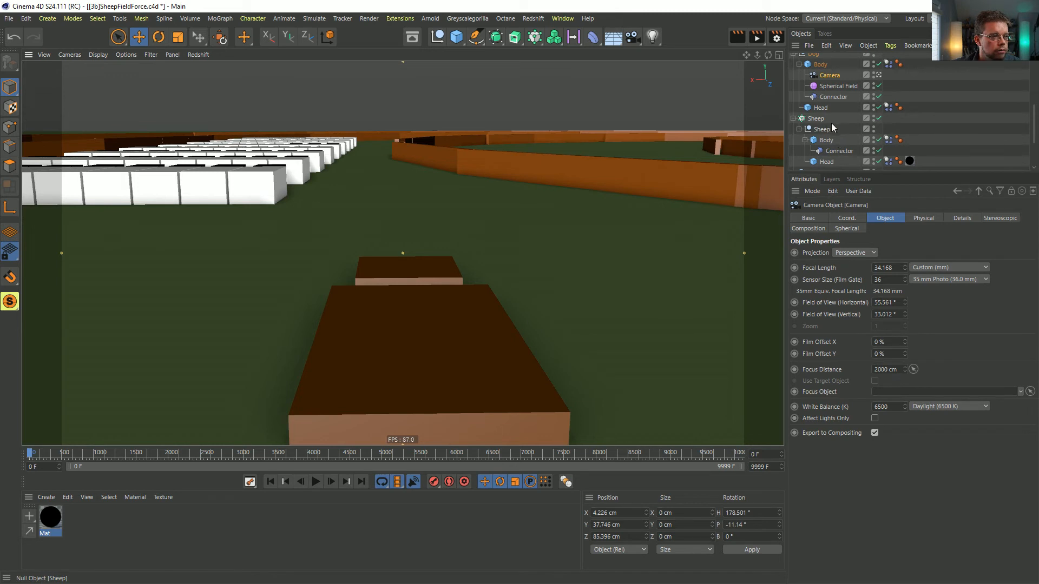
pyautogui.scroll(-3, 827, 131)
pyautogui.click(888, 100)
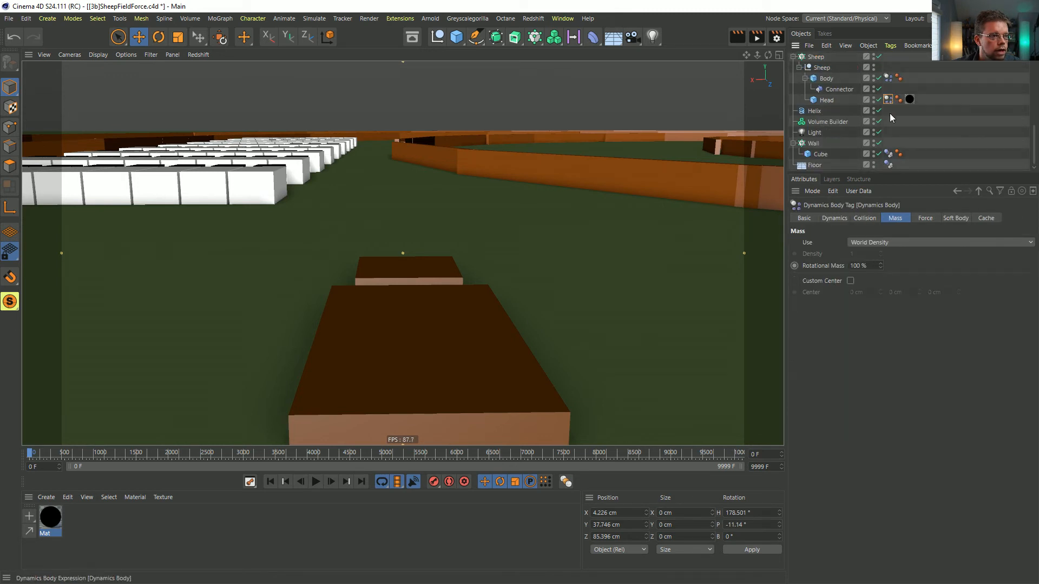
pyautogui.scroll(3, 819, 97)
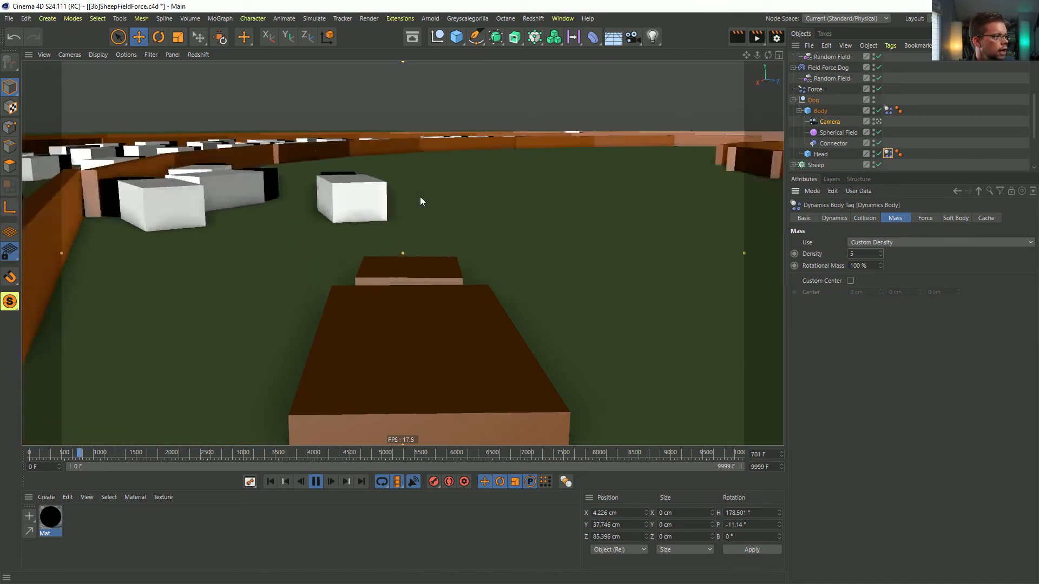
pyautogui.click(315, 481)
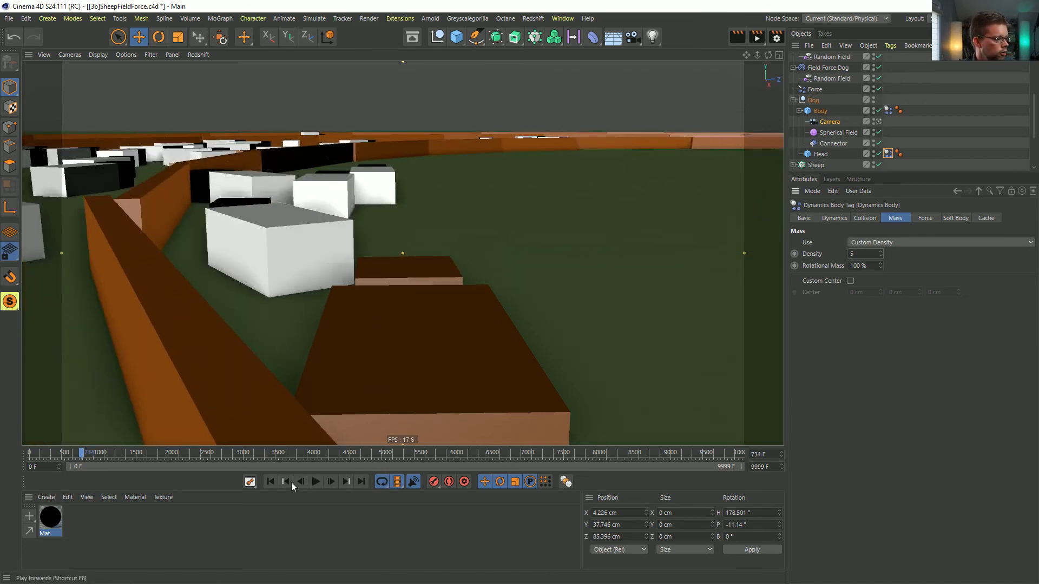
# Step: Rewind and give a separate camera copy two spring Constraints targeting the dog's camera, one for position only and one for rotation only
pyautogui.click(270, 482)
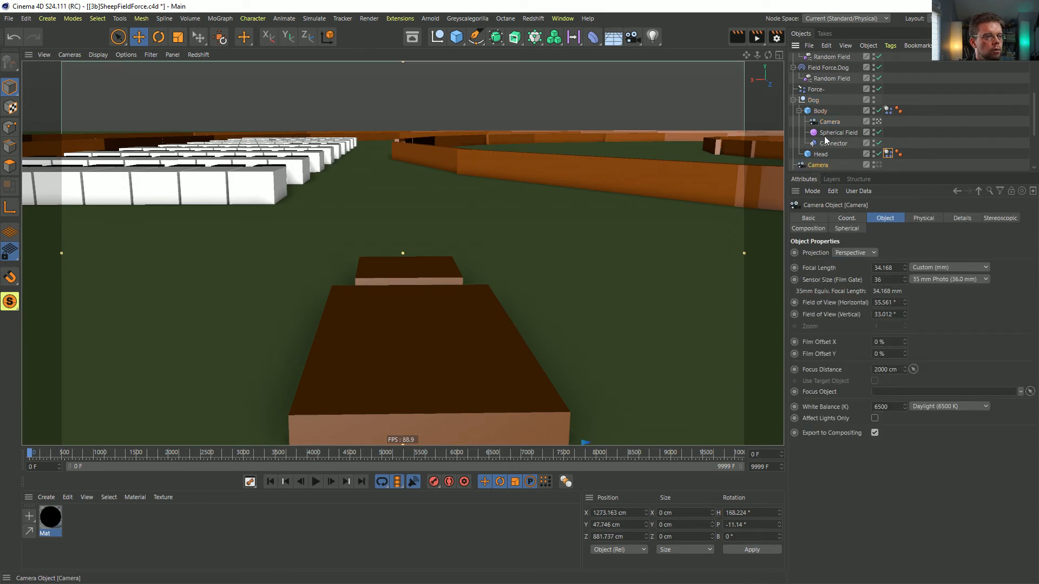
pyautogui.rightClick(821, 164)
pyautogui.moveTo(851, 17)
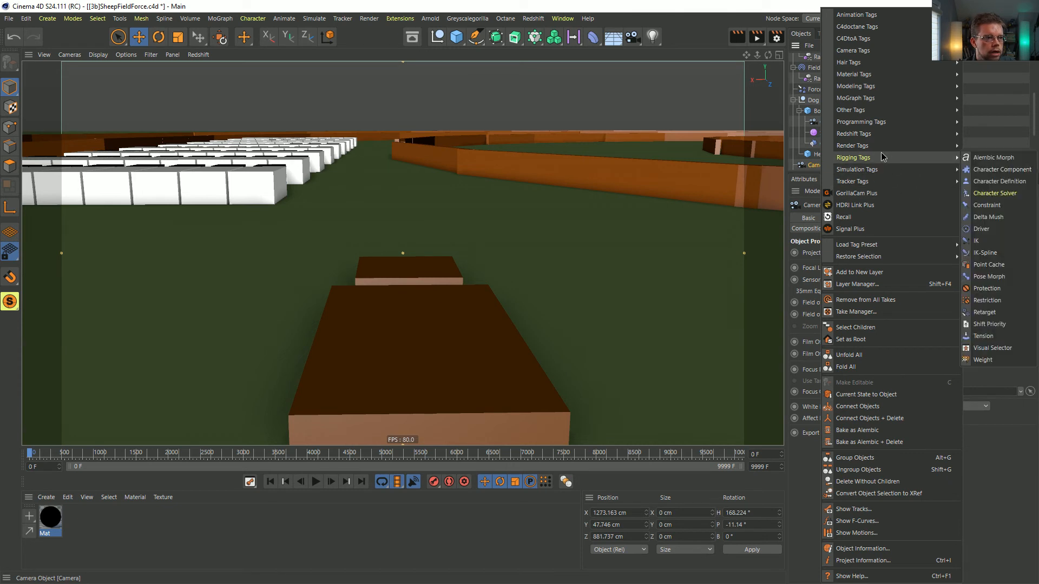
pyautogui.click(985, 205)
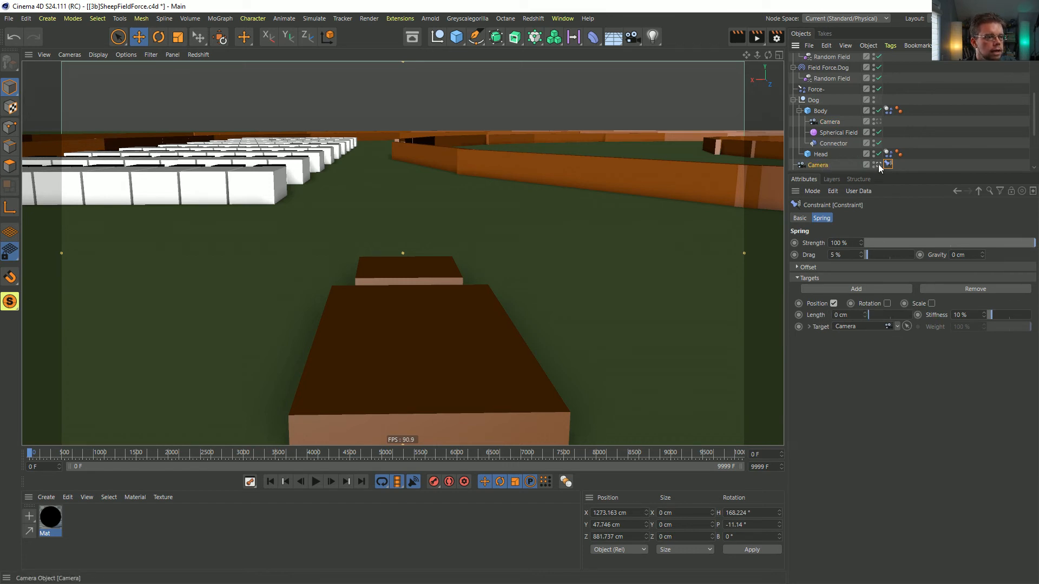
pyautogui.click(887, 304)
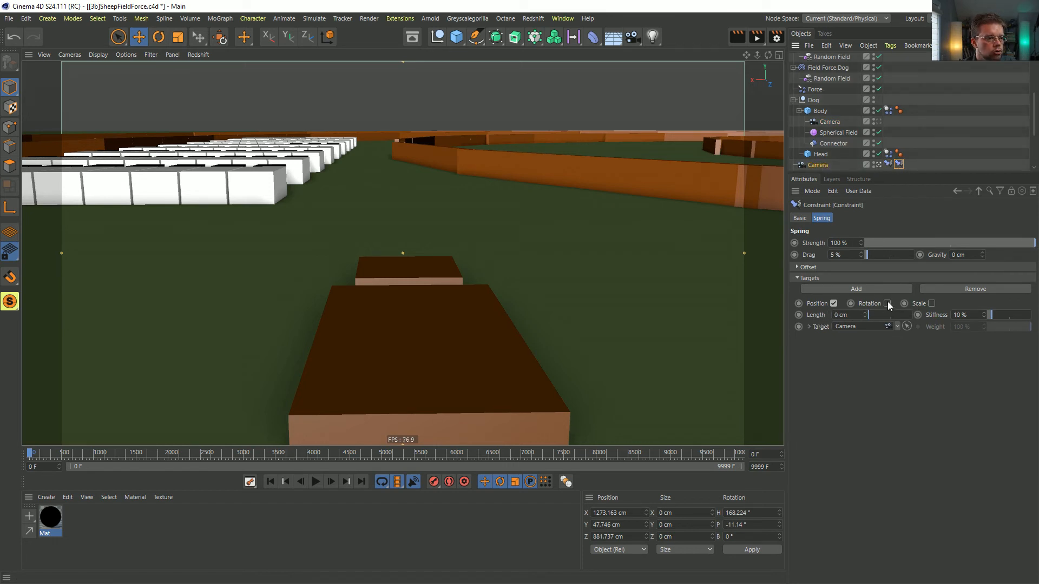
pyautogui.click(835, 303)
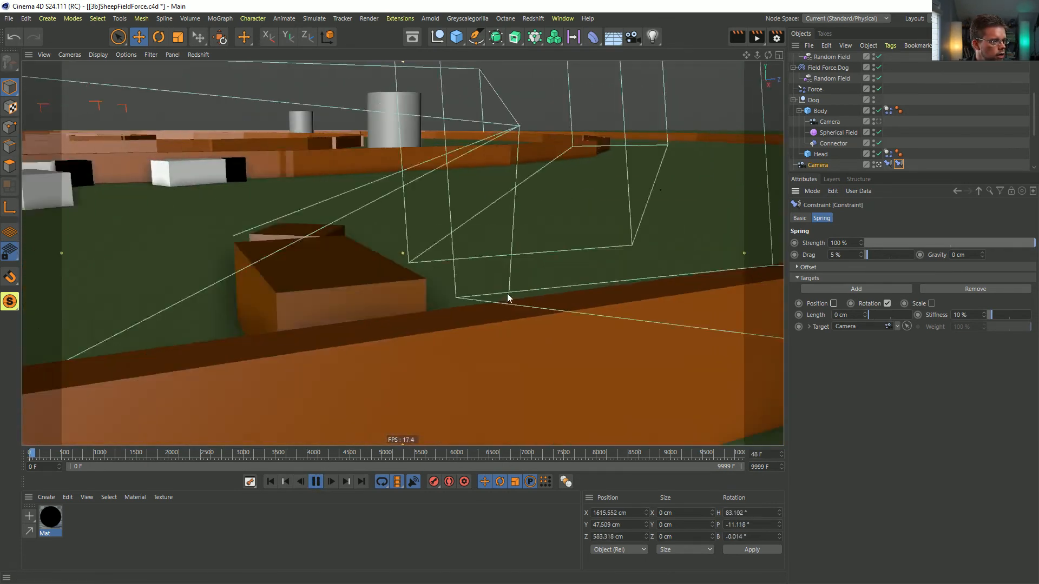
# Step: Set the Drag of both spring Constraints to 45.7 % and hide the dog-mounted camera's outline in the viewport
pyautogui.keyDown('ctrl'); pyautogui.click(888, 164); pyautogui.keyUp('ctrl')
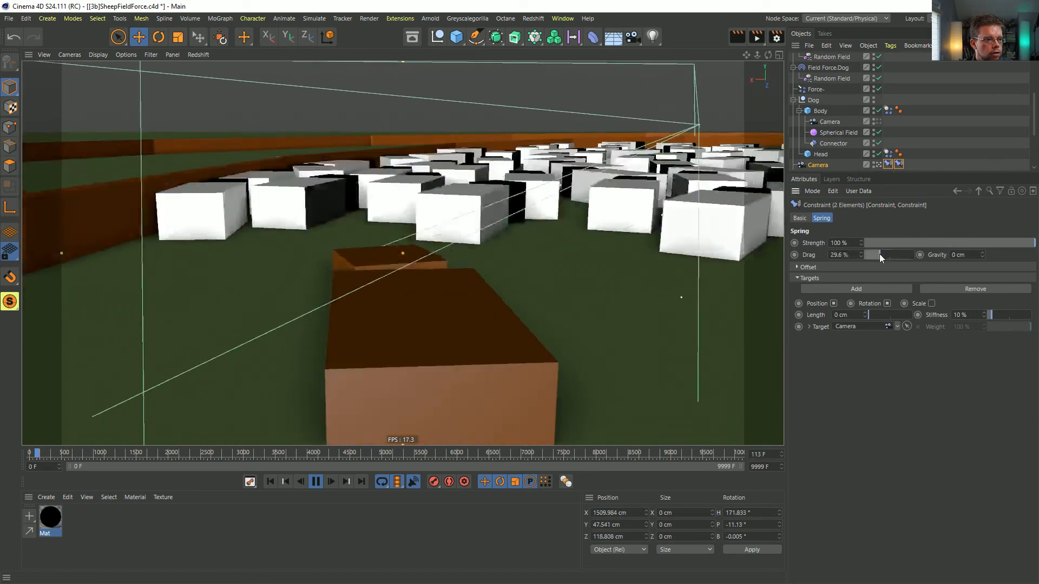
pyautogui.moveTo(879, 254); pyautogui.dragTo(887, 254)
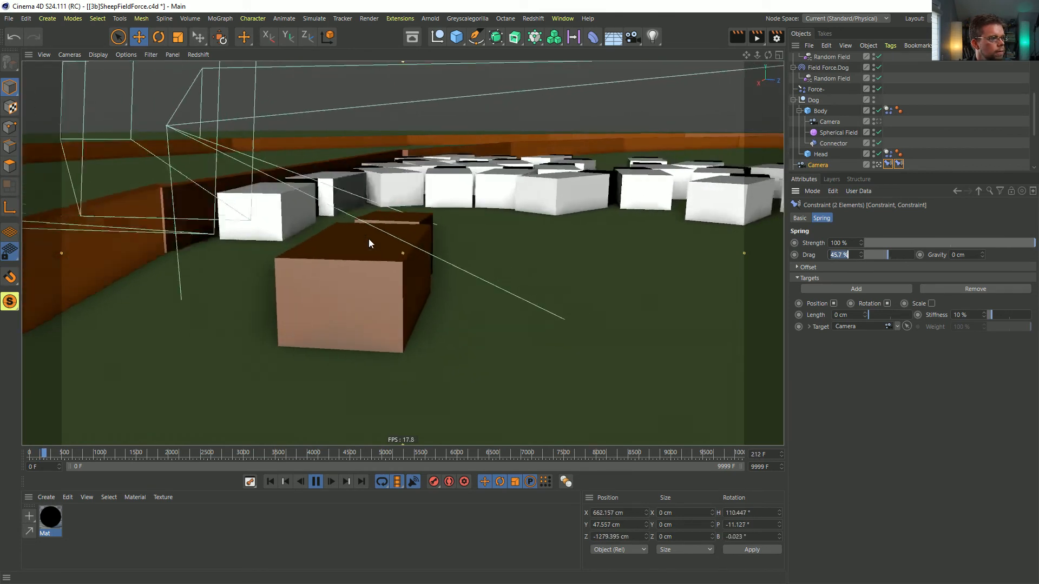
pyautogui.click(881, 122)
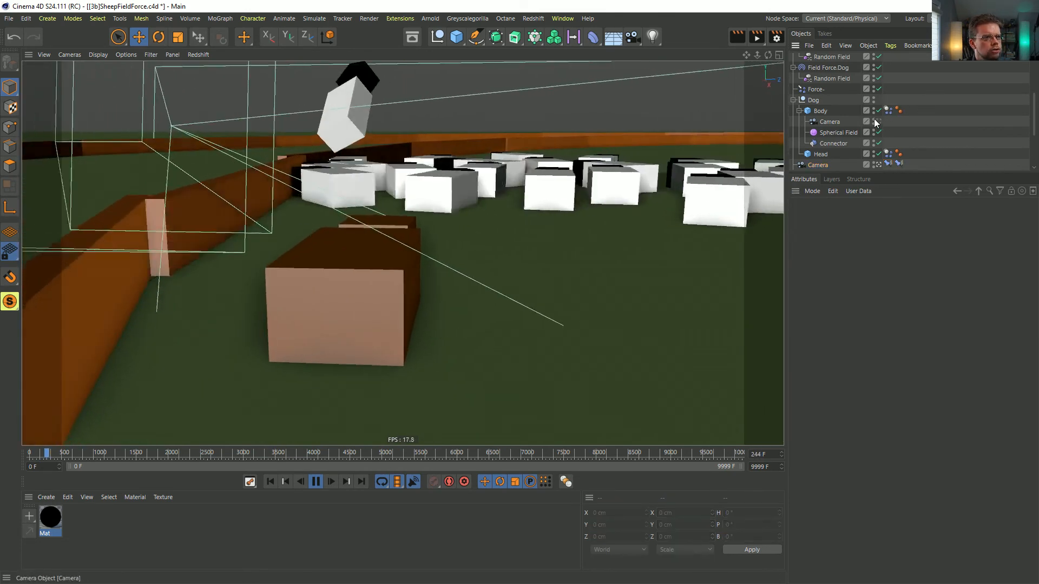
pyautogui.doubleClick(874, 118)
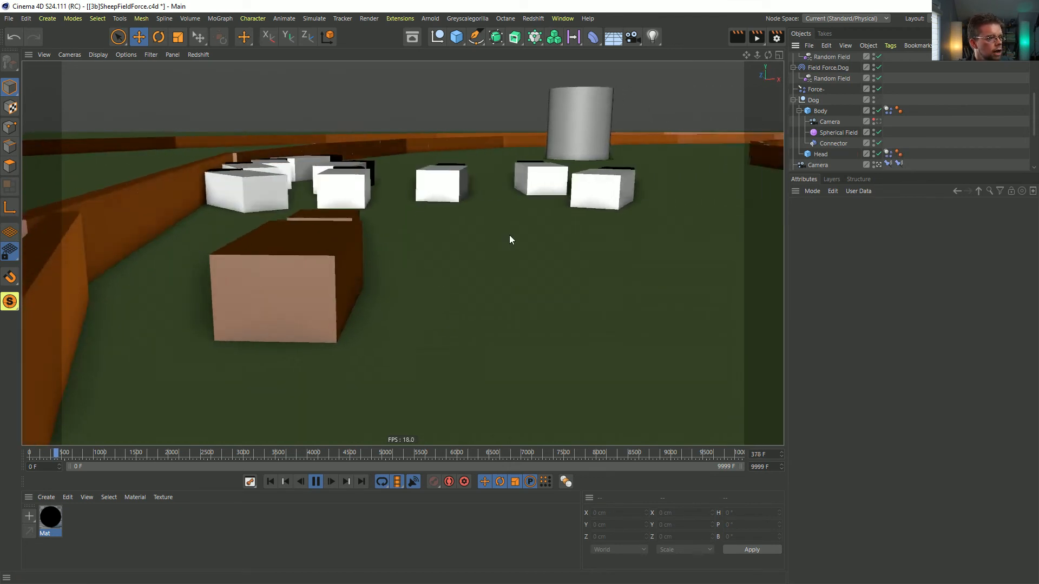
# Step: Set the Stiffness of the position spring Constraint to 69 % and replay the simulation from the start
pyautogui.click(891, 164)
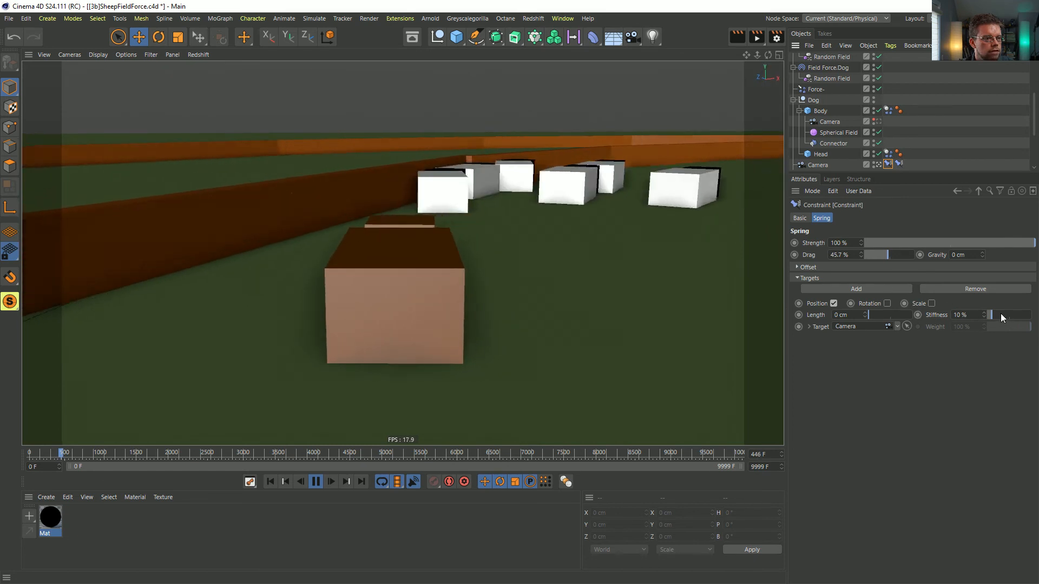
pyautogui.moveTo(1002, 314); pyautogui.dragTo(1018, 313)
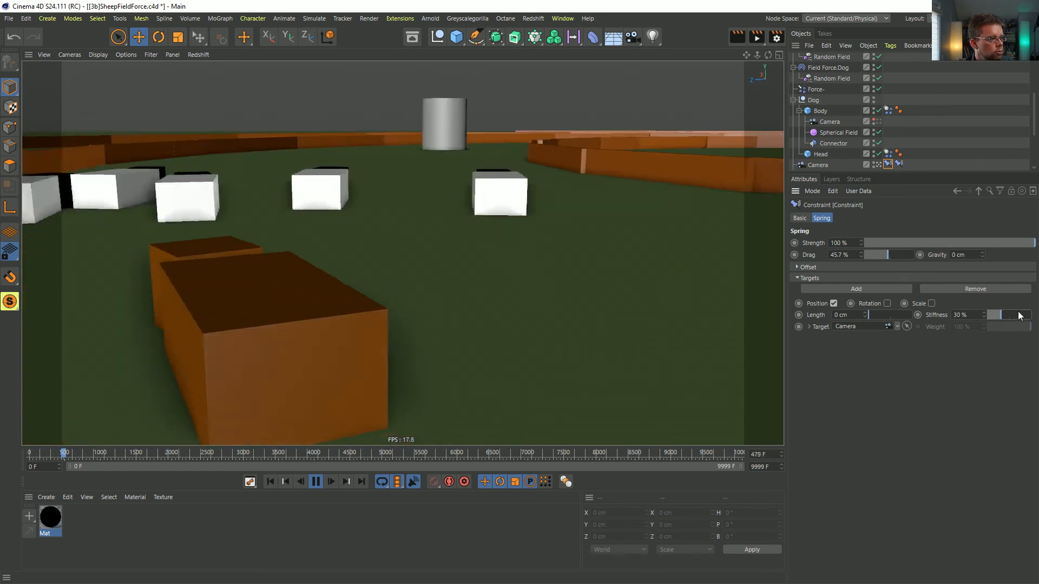
pyautogui.click(1019, 314)
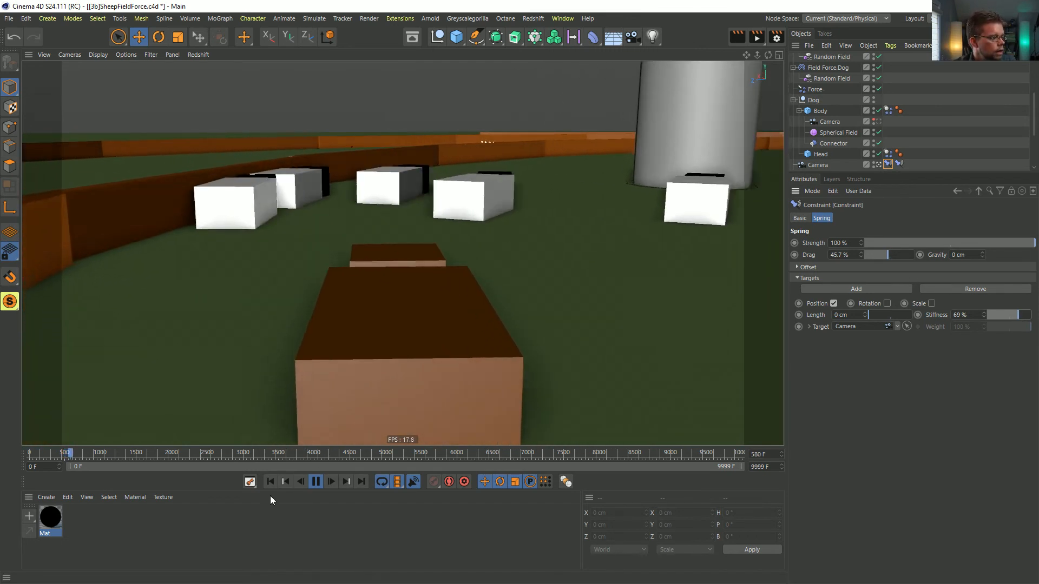
pyautogui.click(281, 476)
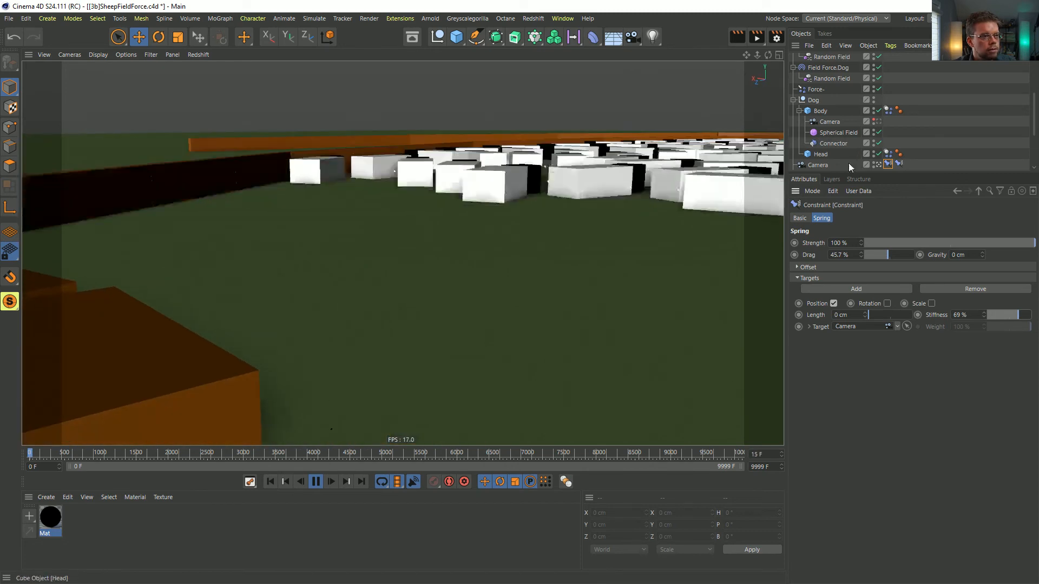
# Step: Nest a copy of the camera without Constraint tags under the spring camera and reset its transform
pyautogui.click(826, 123)
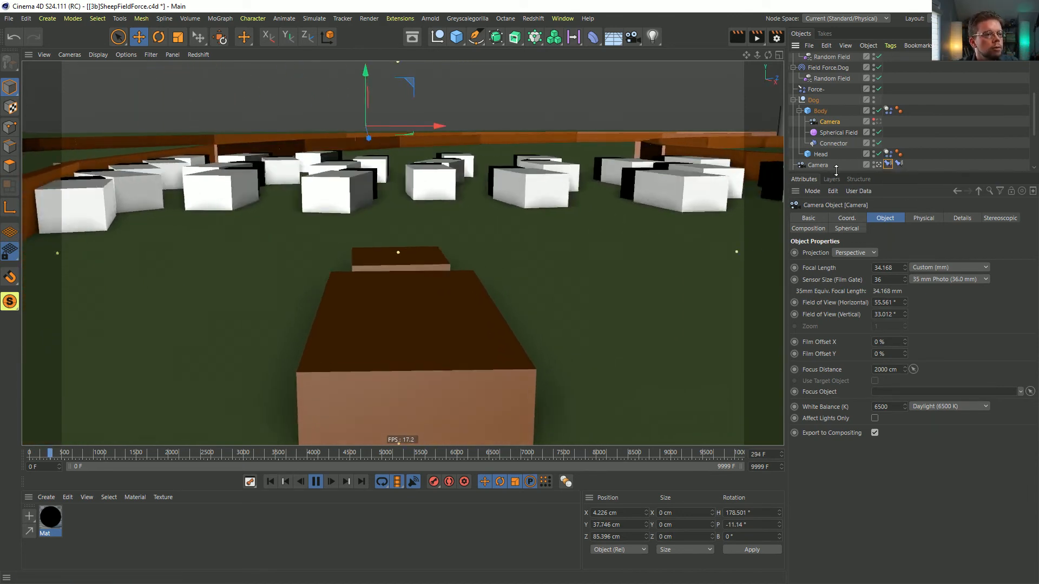
pyautogui.moveTo(837, 172)
pyautogui.mouseDown()
pyautogui.moveTo(836, 232)
pyautogui.moveTo(822, 167)
pyautogui.mouseUp()
pyautogui.moveTo(904, 173); pyautogui.dragTo(887, 181)
pyautogui.press('Delete')
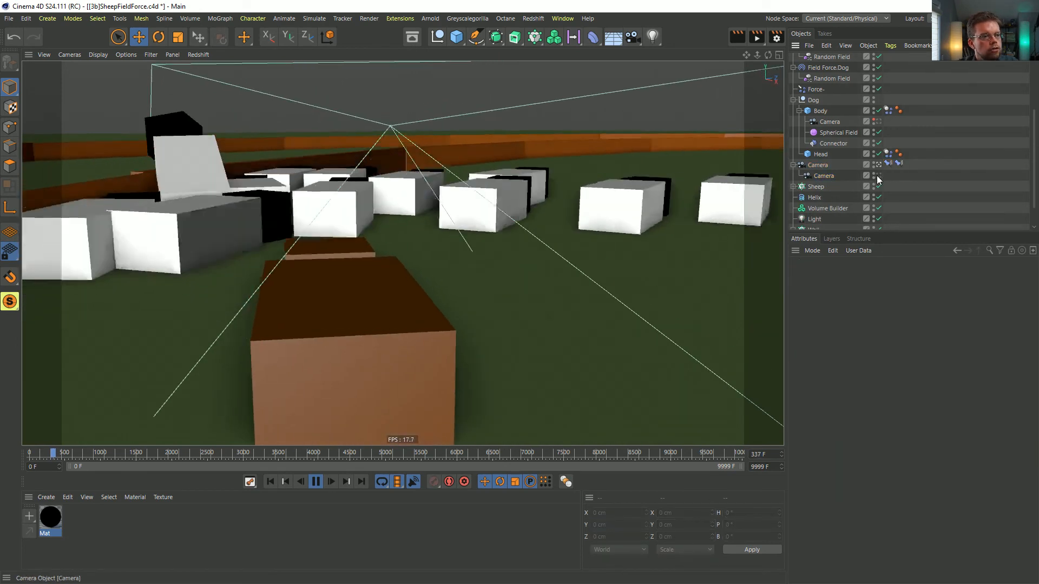
pyautogui.click(828, 175)
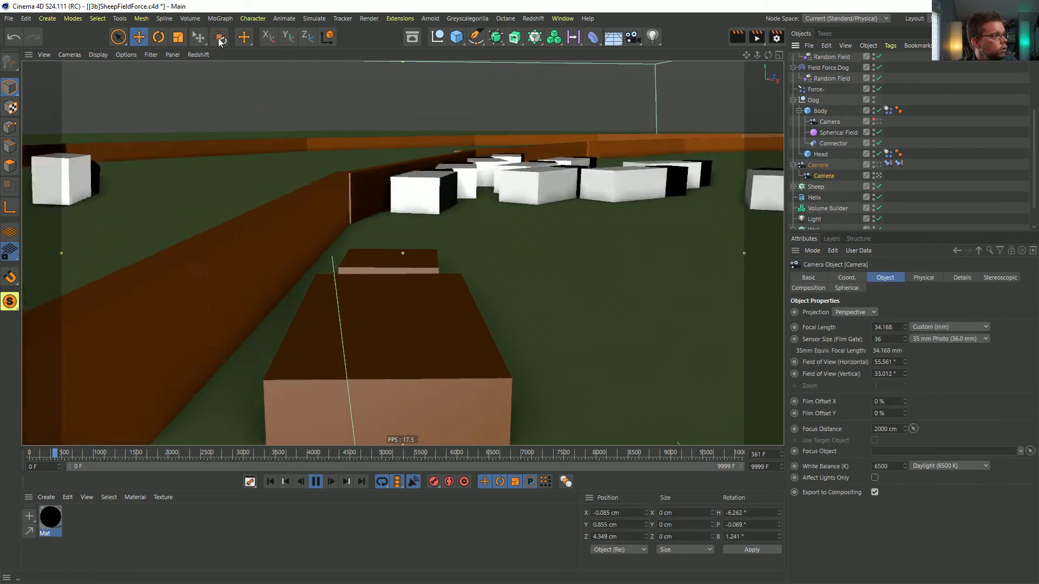
# Step: Add a Vibrate tag to the nested camera and enable position vibration with an Amplitude of 0, 5, 0 cm
pyautogui.rightClick(828, 174)
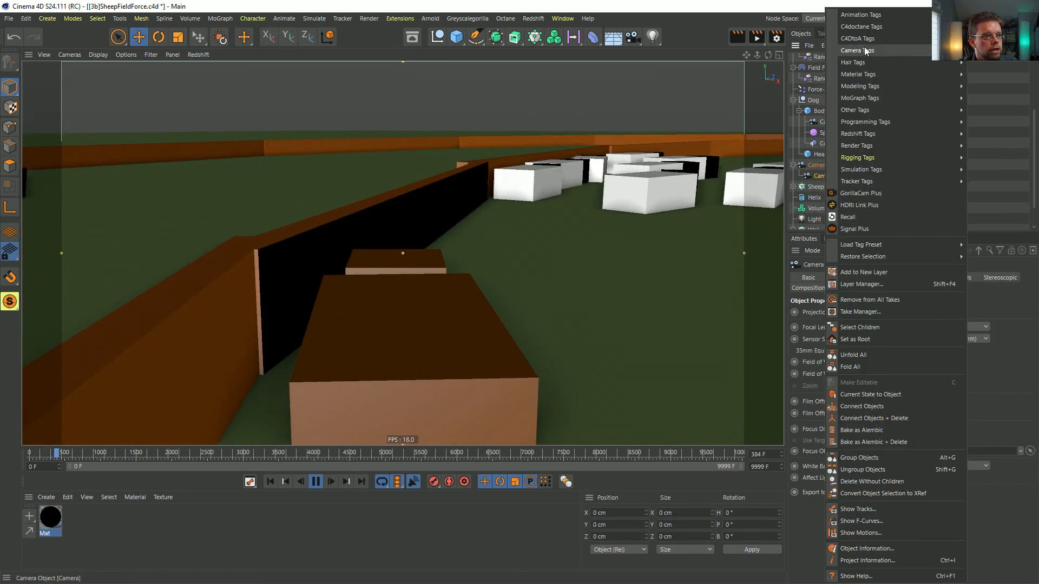
pyautogui.moveTo(866, 18)
pyautogui.click(989, 62)
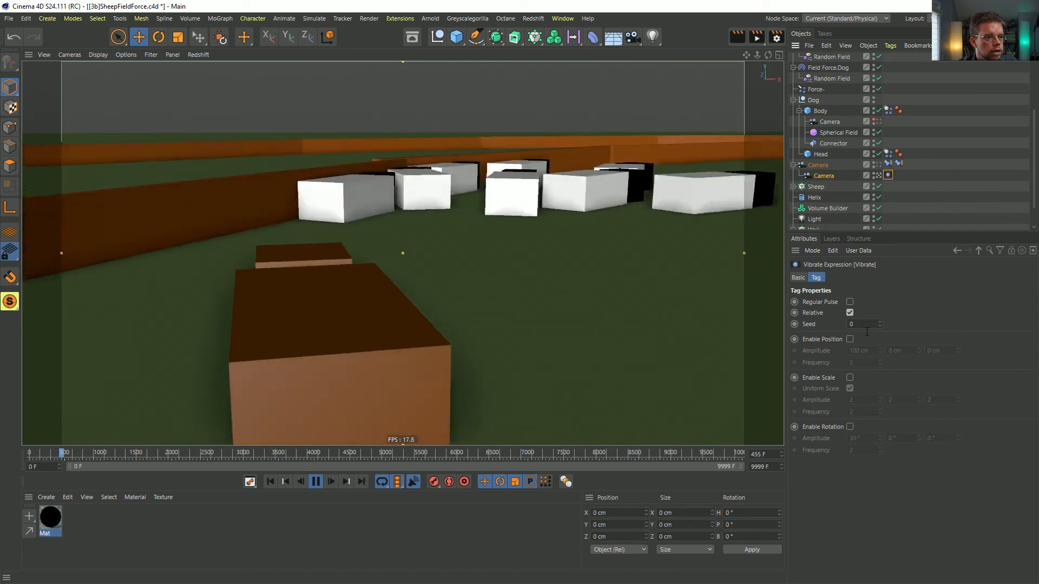
pyautogui.click(850, 339)
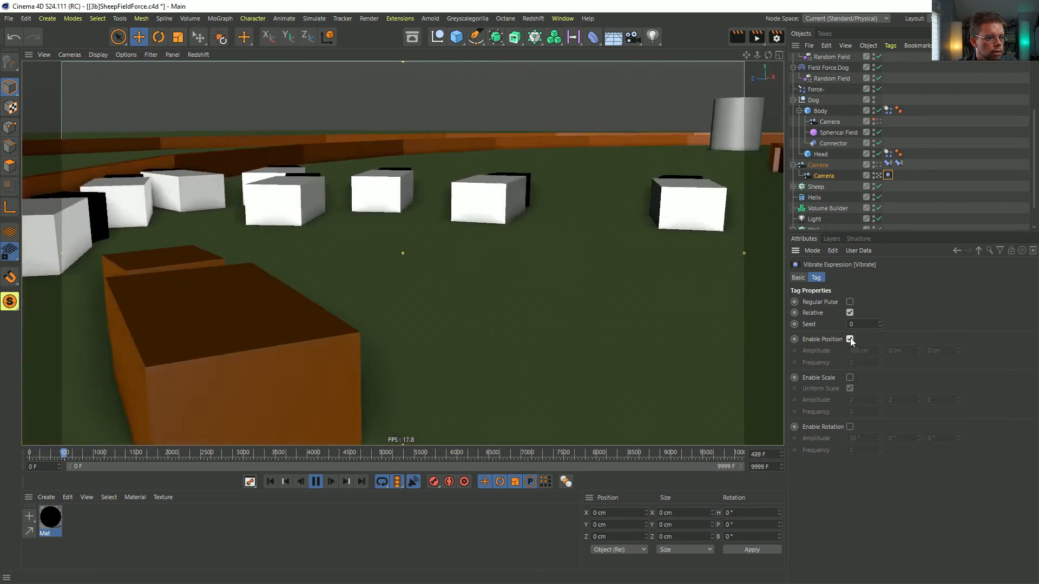
pyautogui.doubleClick(865, 350)
pyautogui.write('0')
pyautogui.press('Return')
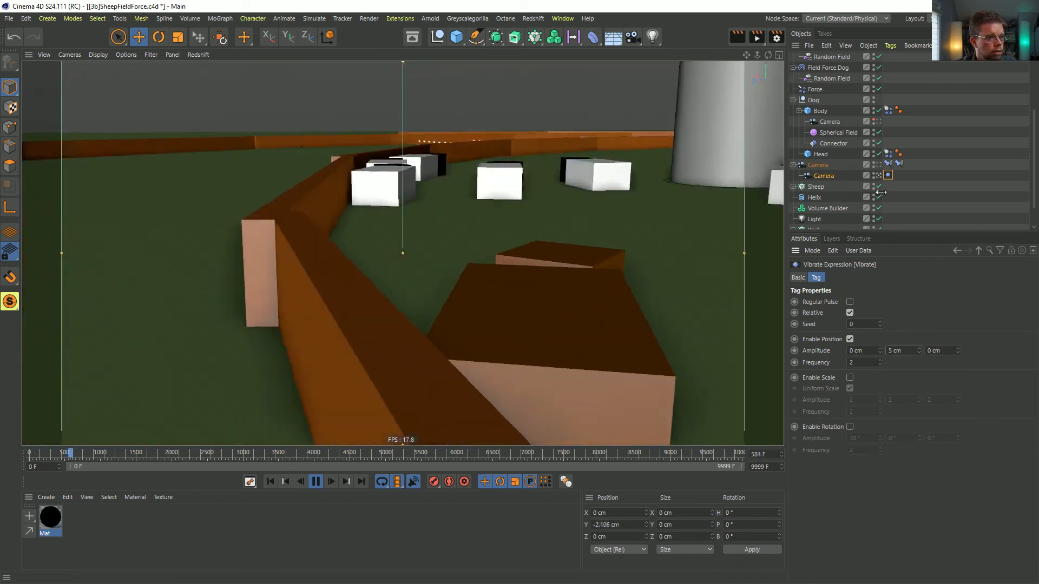
# Step: Increase the nested camera's vertical position vibration to a 15 cm Amplitude with a Frequency of 4
pyautogui.click(824, 177)
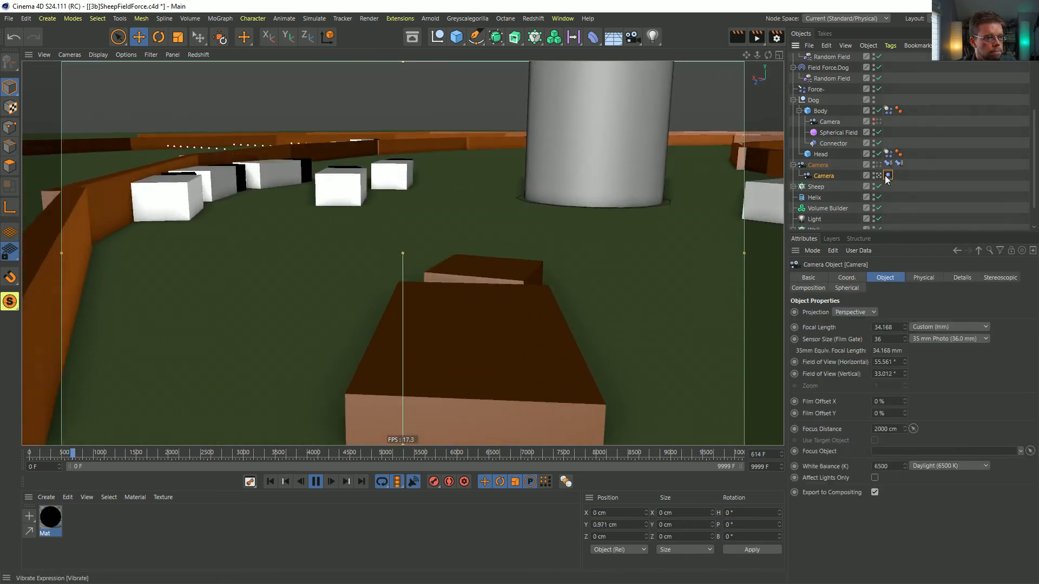
pyautogui.click(887, 176)
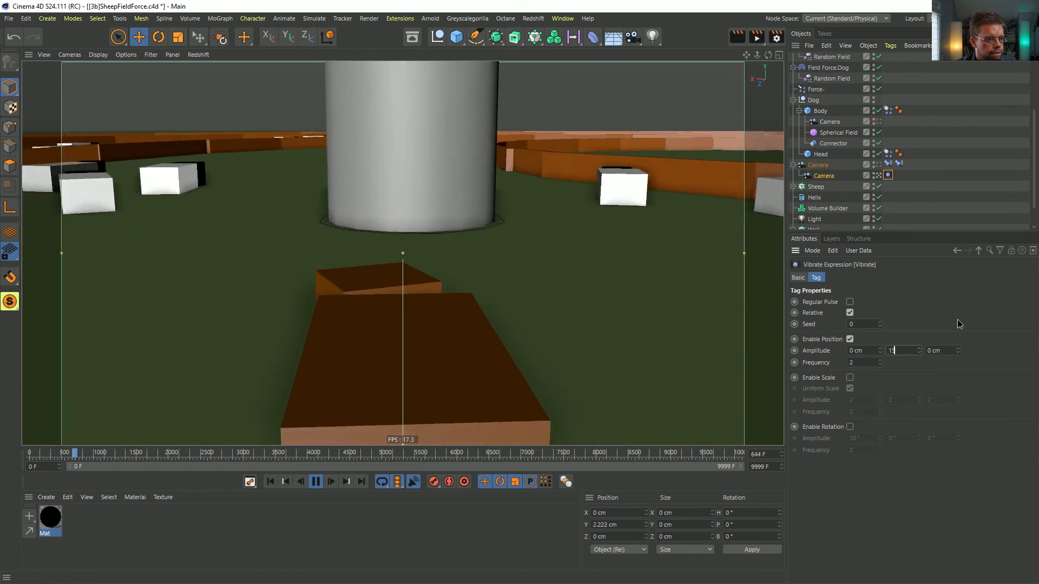
pyautogui.click(863, 363)
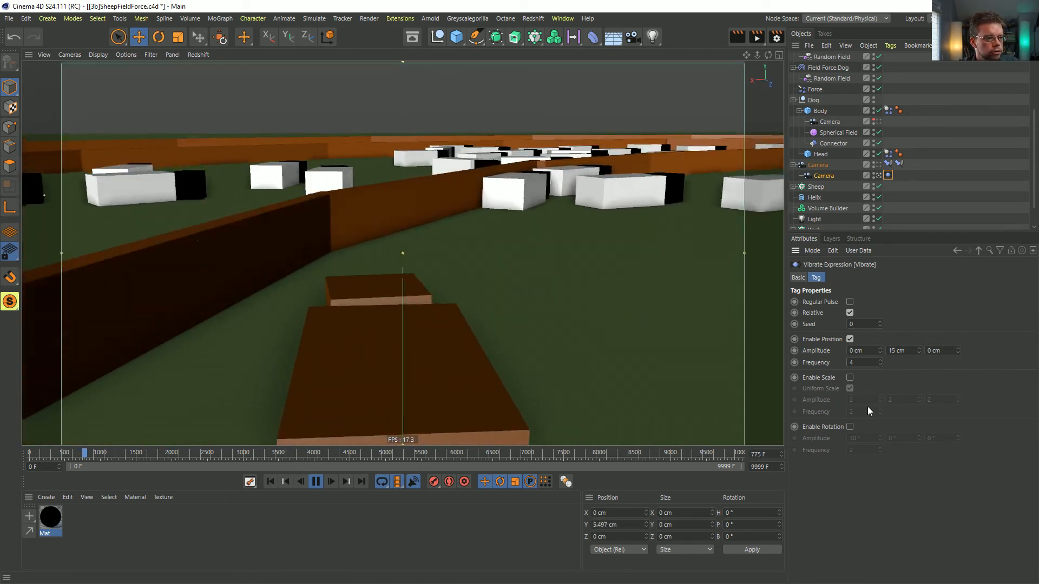
# Step: Enable rotation vibration on the nested camera with an Amplitude of 15° on all three axes and a Frequency of 1
pyautogui.click(851, 427)
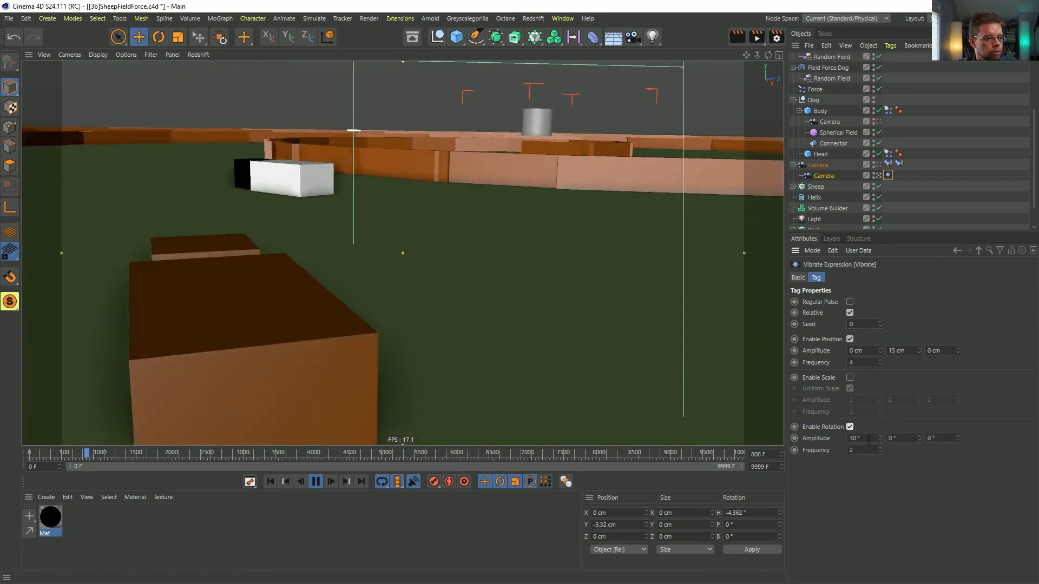
pyautogui.click(870, 450)
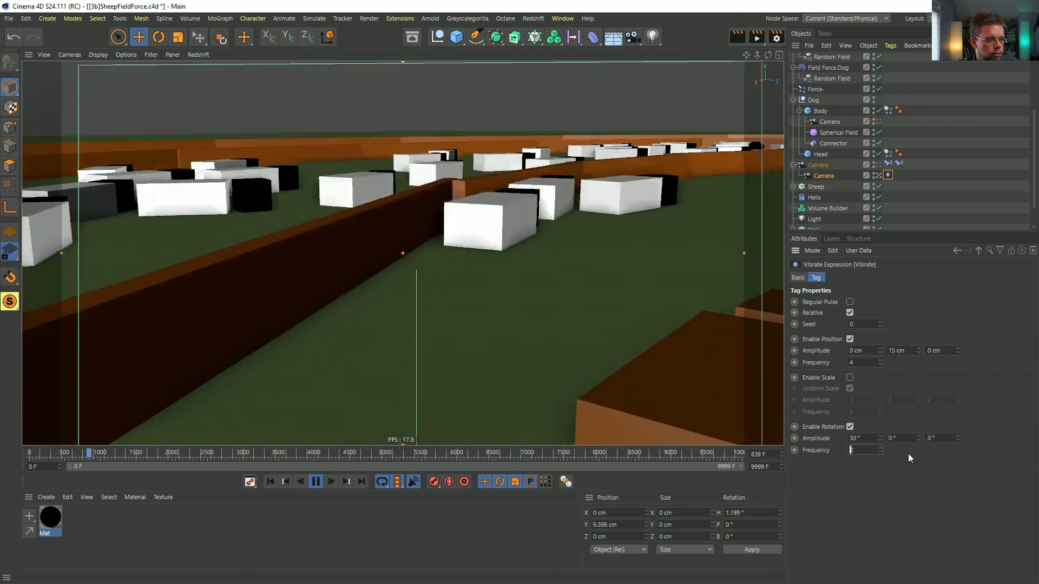
pyautogui.write('15')
pyautogui.press('Tab')
pyautogui.write('15')
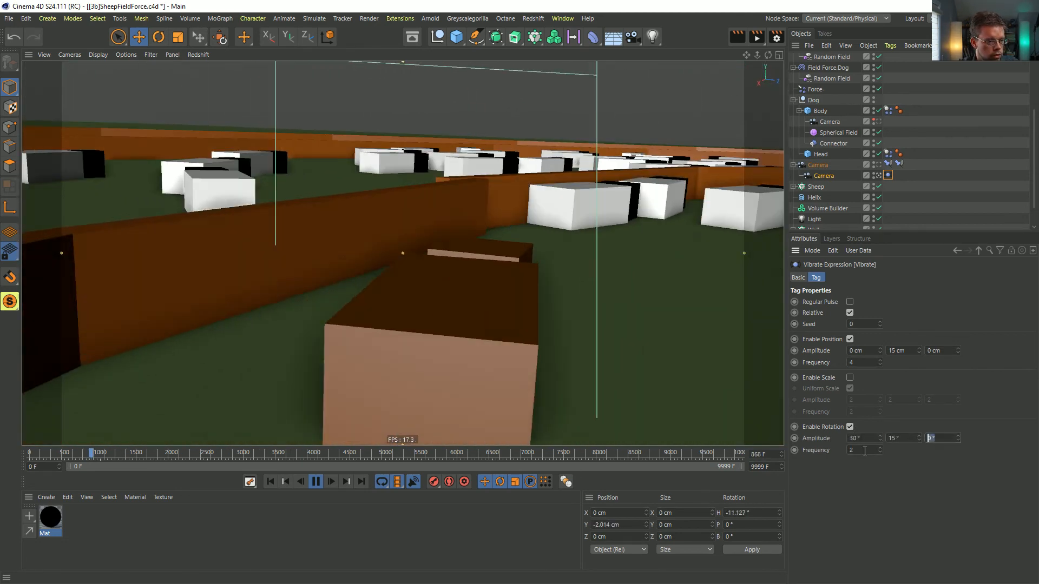
pyautogui.press('Return')
pyautogui.click(877, 438)
pyautogui.write('15')
pyautogui.press('Return')
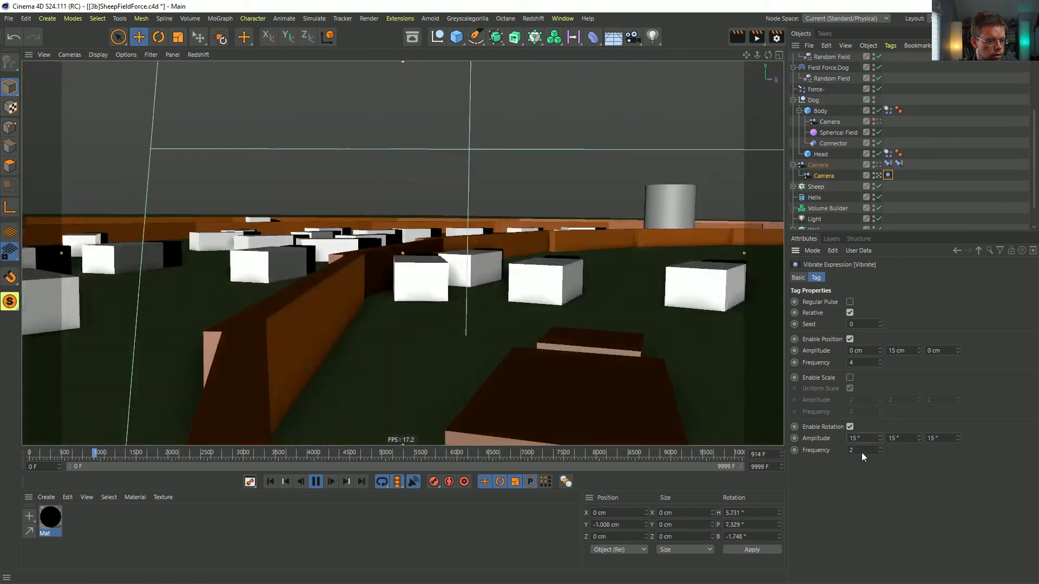
pyautogui.click(862, 453)
pyautogui.write('1')
pyautogui.press('Return')
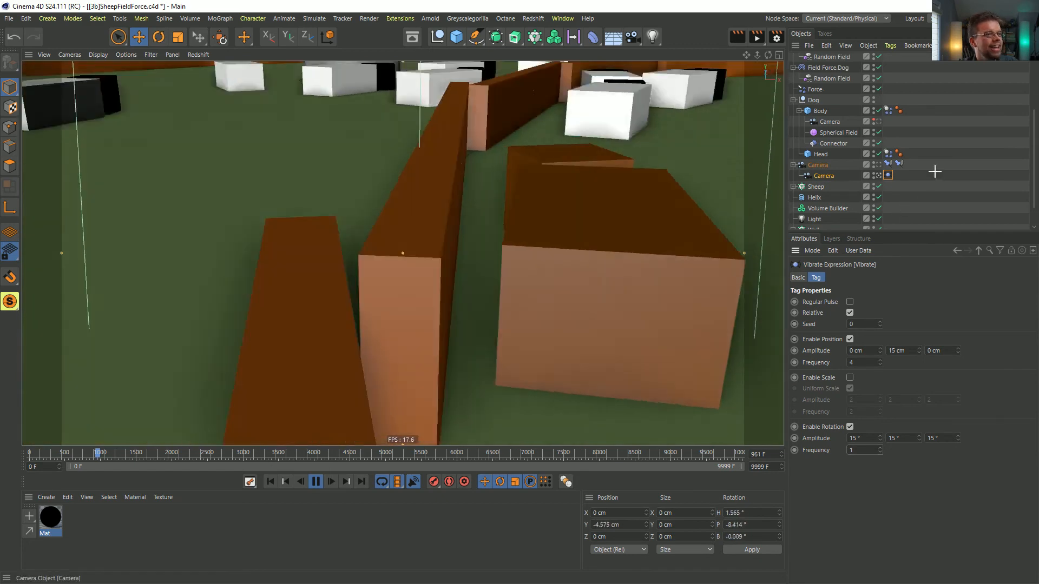
# Step: Hide the spring camera's outline and the Display Box of Field Force.Dog, and replay the simulation from the start
pyautogui.click(896, 174)
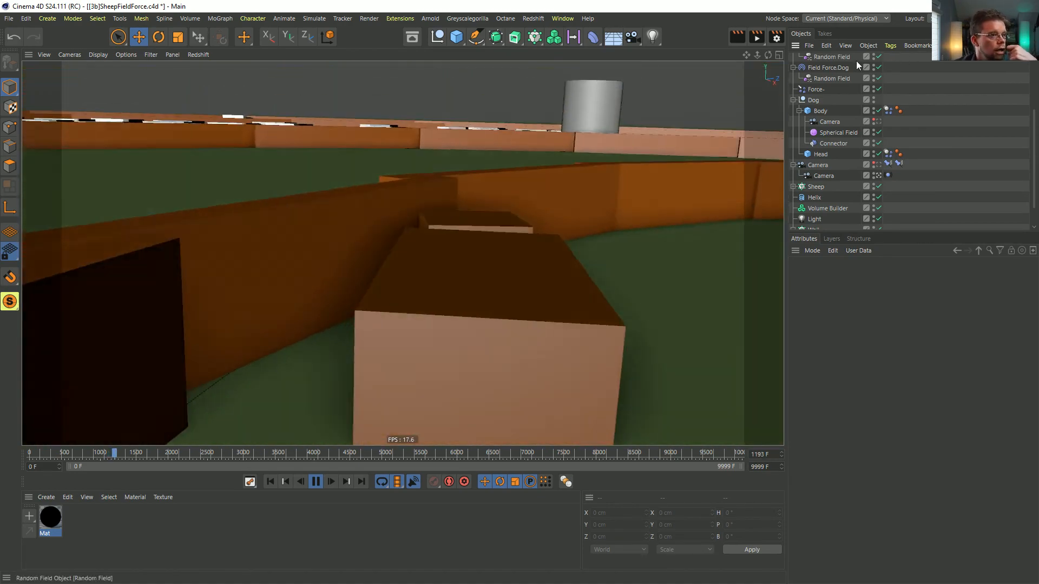
pyautogui.click(828, 67)
pyautogui.click(873, 277)
pyautogui.click(875, 301)
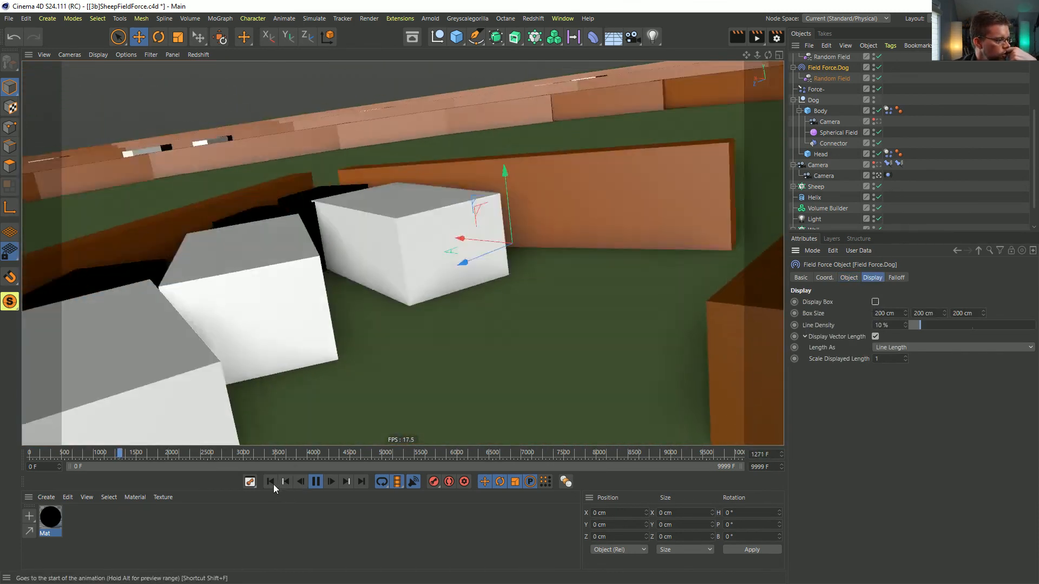
pyautogui.click(271, 483)
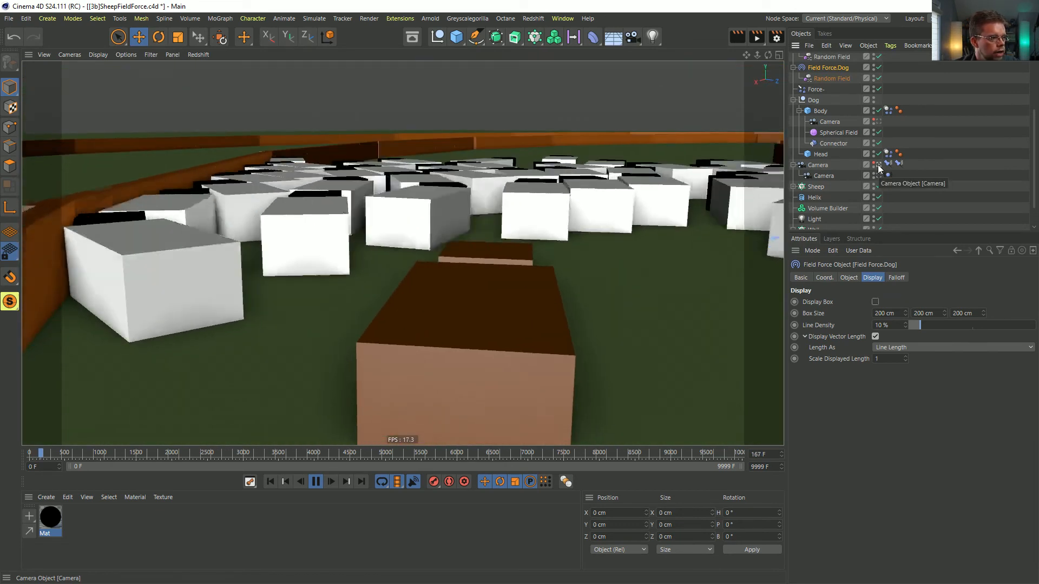
# Step: Rename the spring-following camera Camera Spring, its nested camera Camera Shake, and the camera under the dog's Body Camera Locked
pyautogui.click(824, 176)
pyautogui.doubleClick(818, 165)
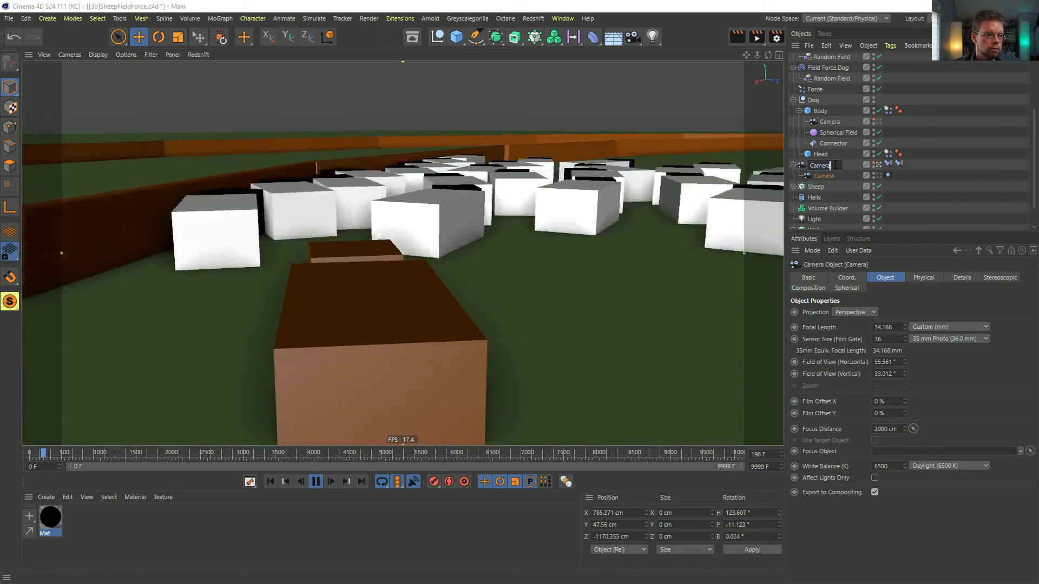
pyautogui.write('Camera Sr')
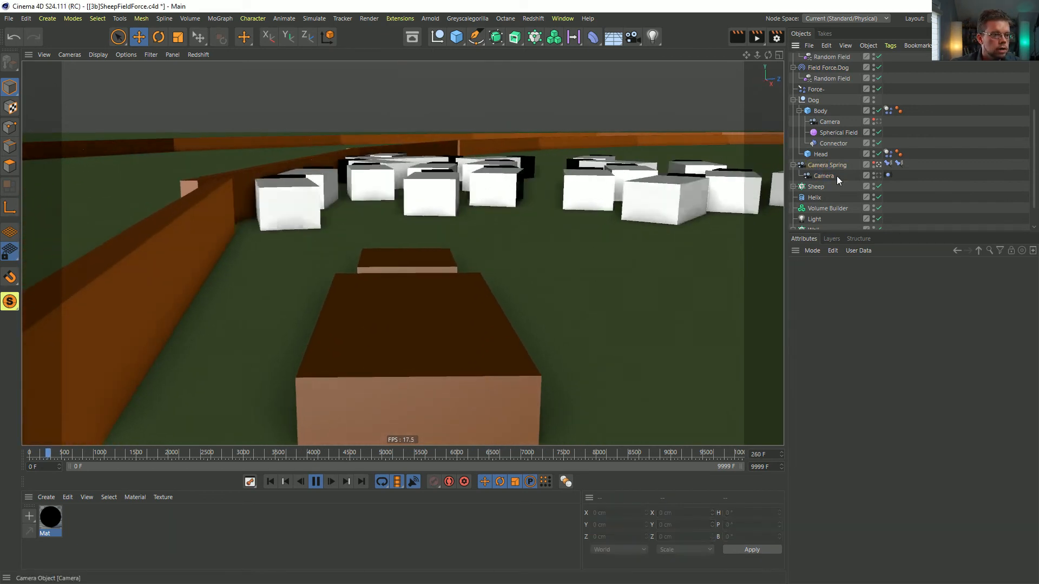
pyautogui.doubleClick(837, 176)
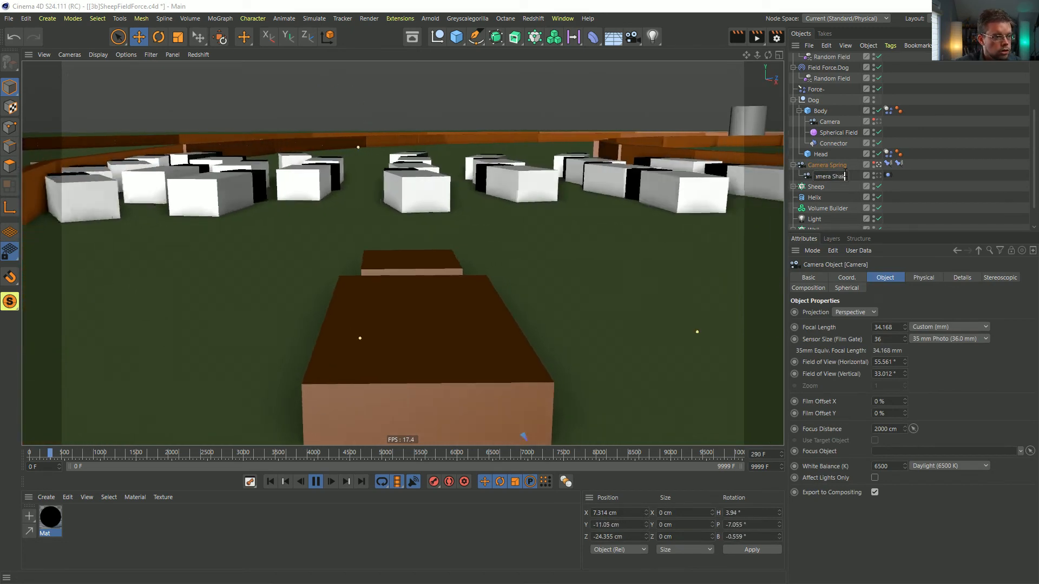
pyautogui.doubleClick(832, 122)
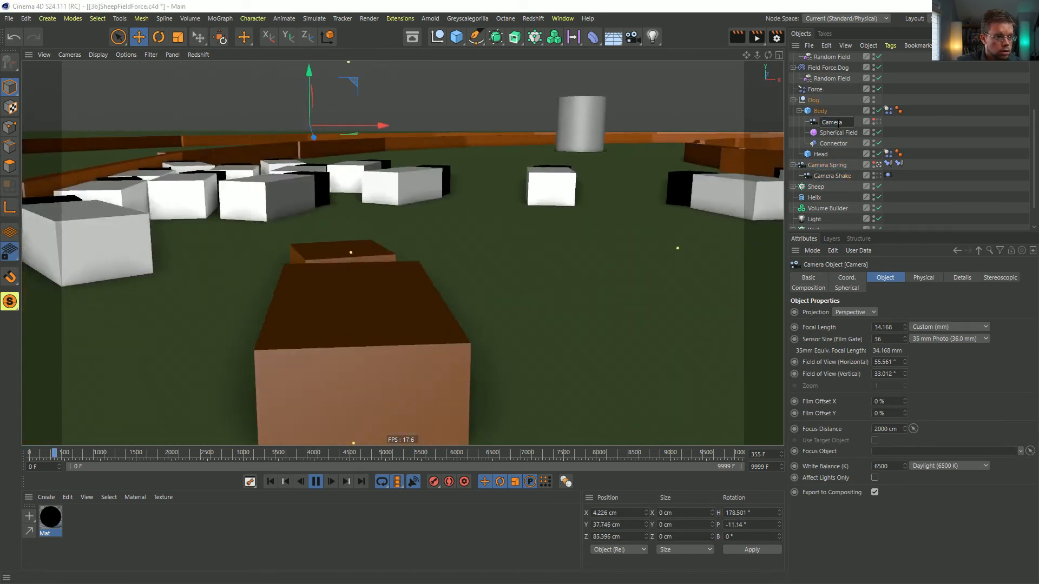
pyautogui.write('Locked')
pyautogui.press('Return')
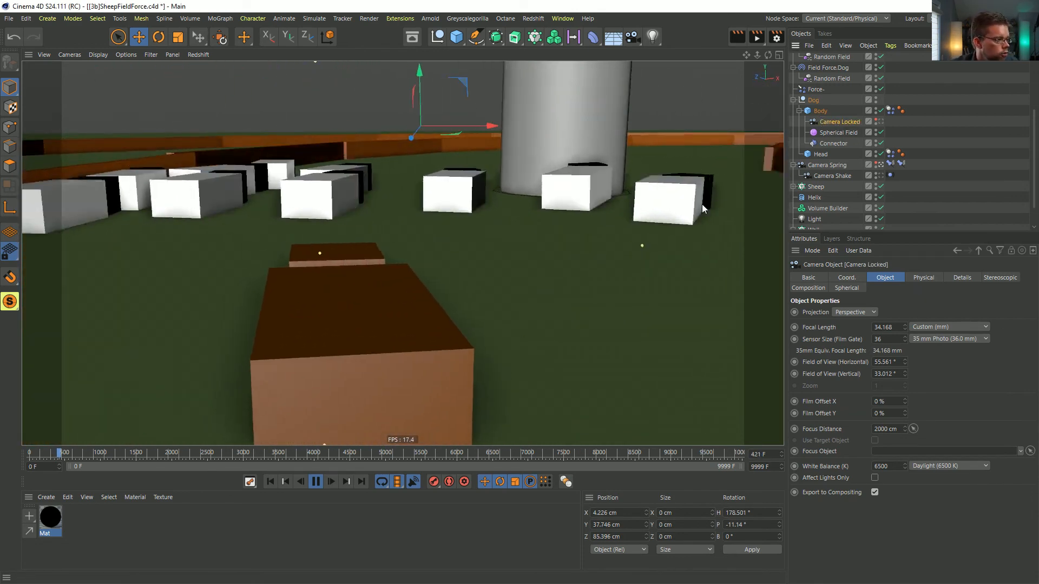
# Step: Preview the running simulation through Camera Locked and switch the active view to Camera Shake
pyautogui.click(880, 122)
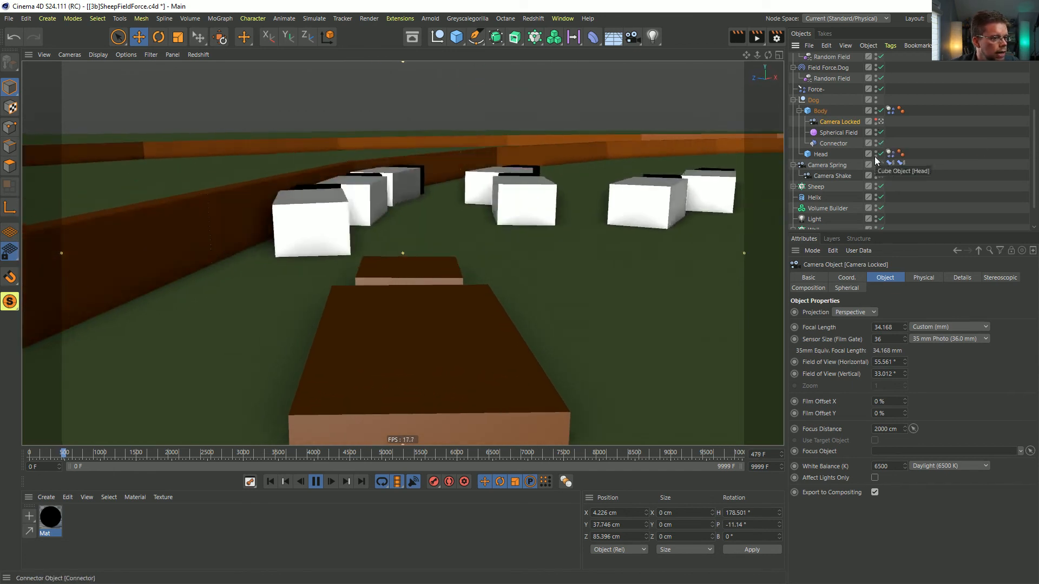
pyautogui.click(881, 176)
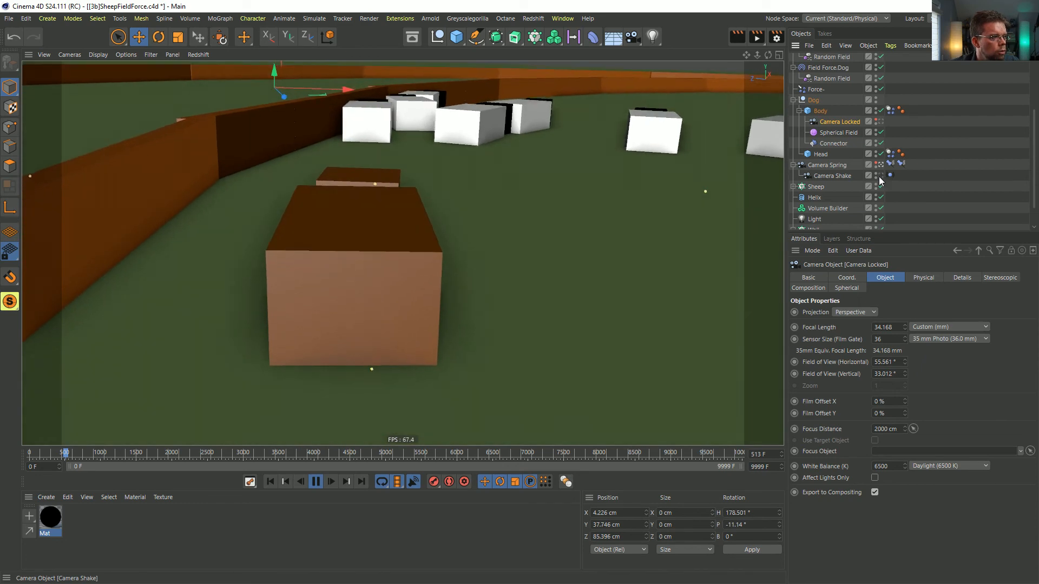
pyautogui.click(943, 177)
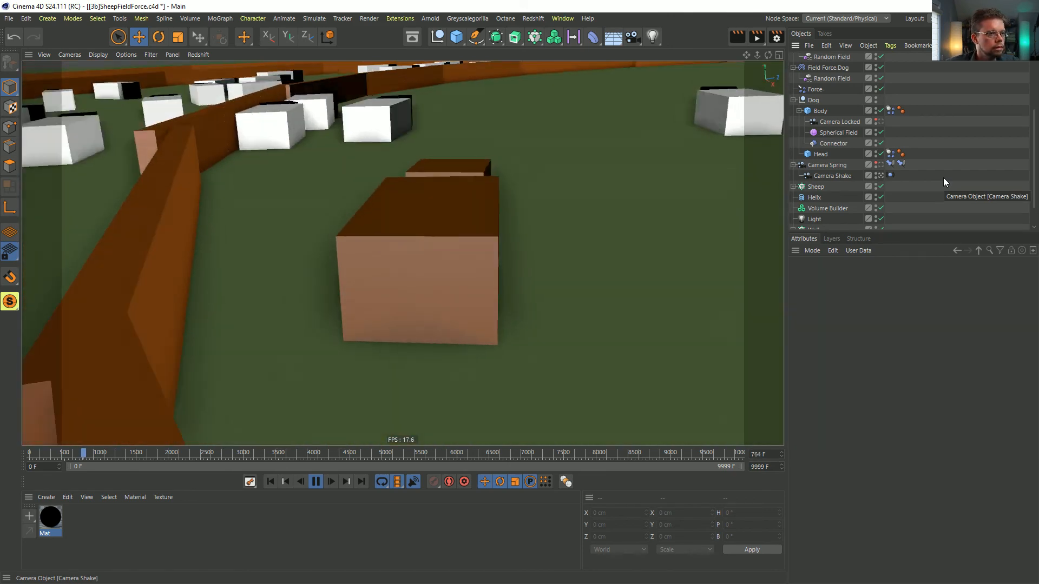
# Step: Rename the Add-blended Helix layer in the main Field Force's field list to Wall
pyautogui.scroll(3, 816, 69)
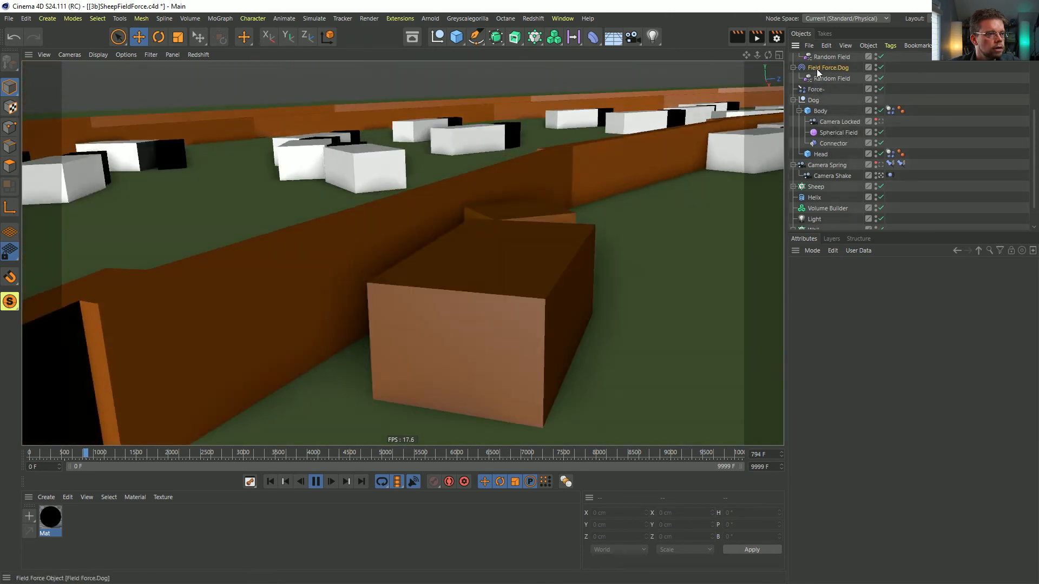
pyautogui.click(830, 78)
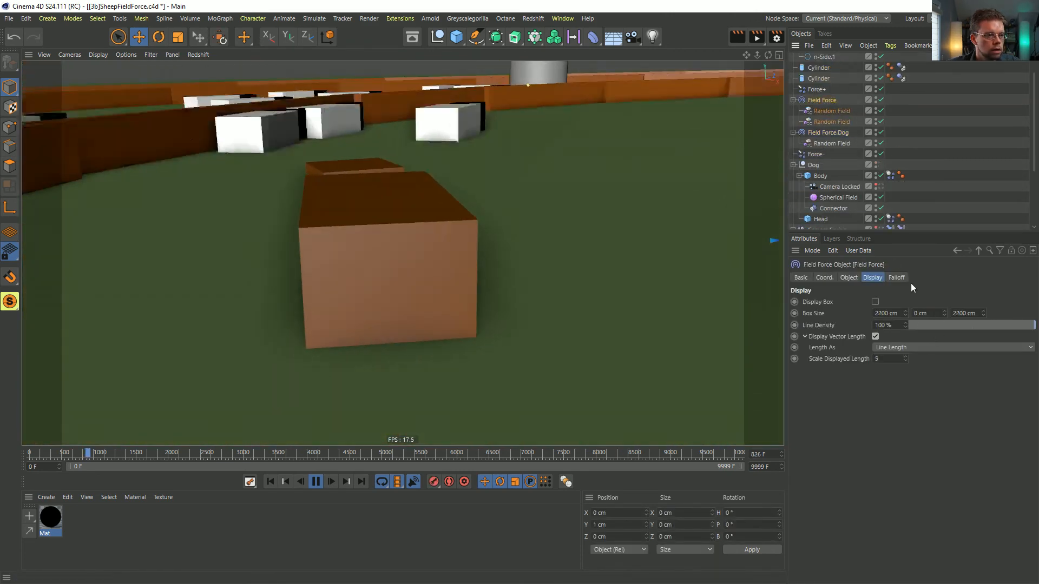
pyautogui.click(848, 278)
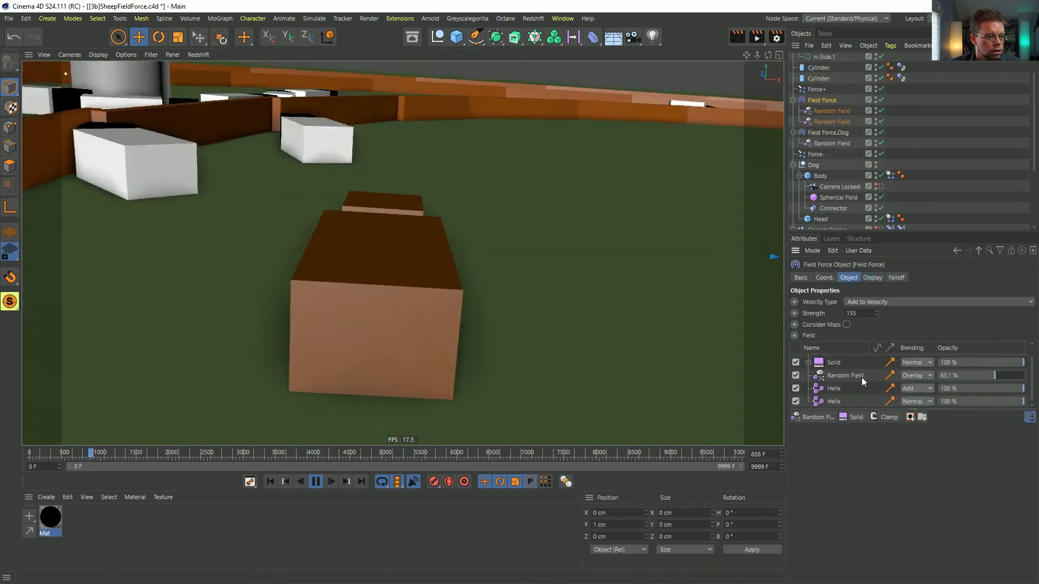
pyautogui.doubleClick(850, 388)
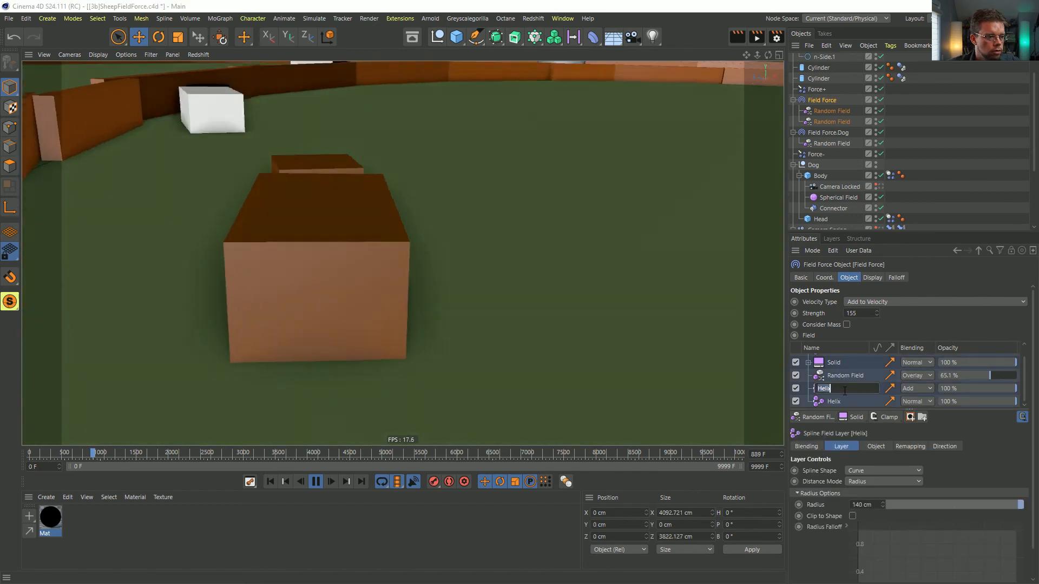
pyautogui.write('Wall')
pyautogui.press('Return')
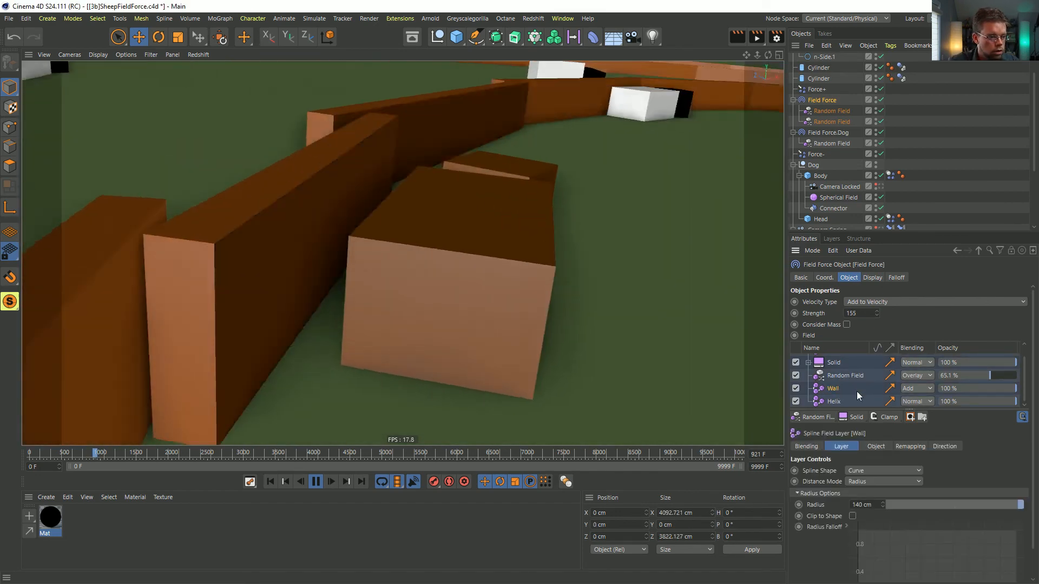
# Step: Set the Wall layer's Radius to 222 cm and its direction Scale to 155%
pyautogui.doubleClick(866, 504)
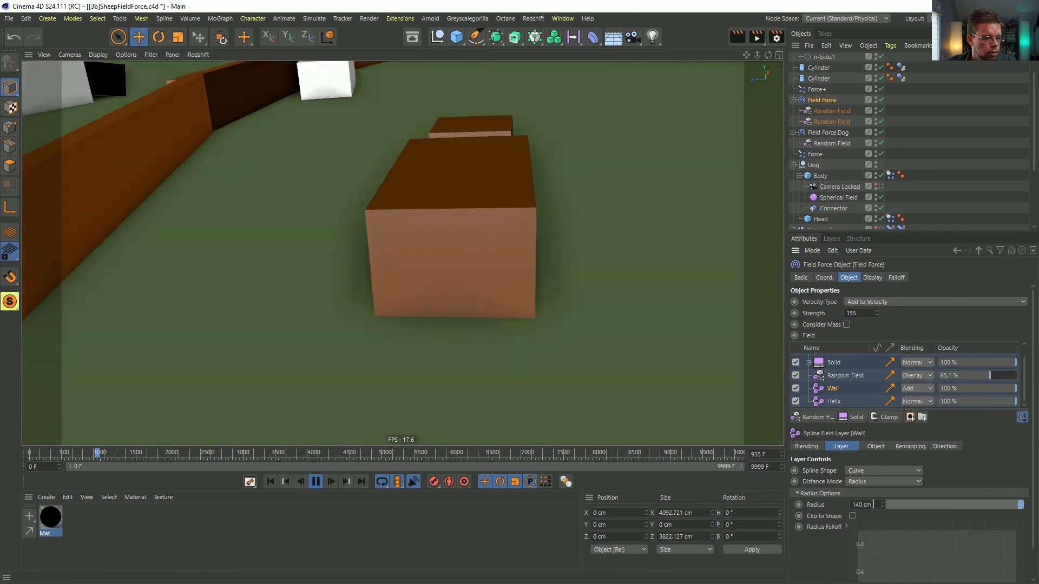
pyautogui.write('222')
pyautogui.click(881, 448)
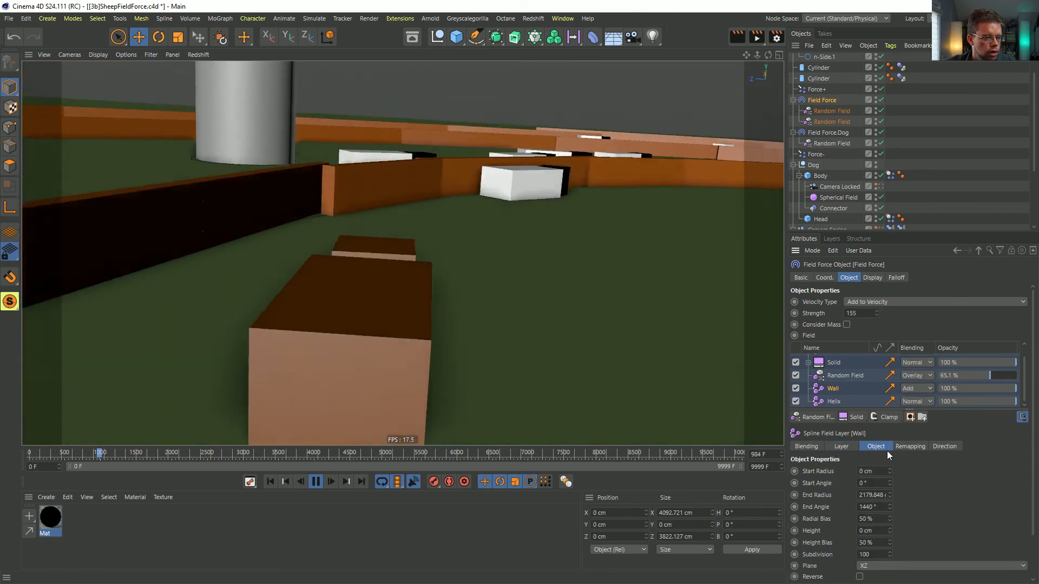
pyautogui.click(911, 447)
pyautogui.click(944, 448)
pyautogui.moveTo(872, 493); pyautogui.dragTo(823, 496)
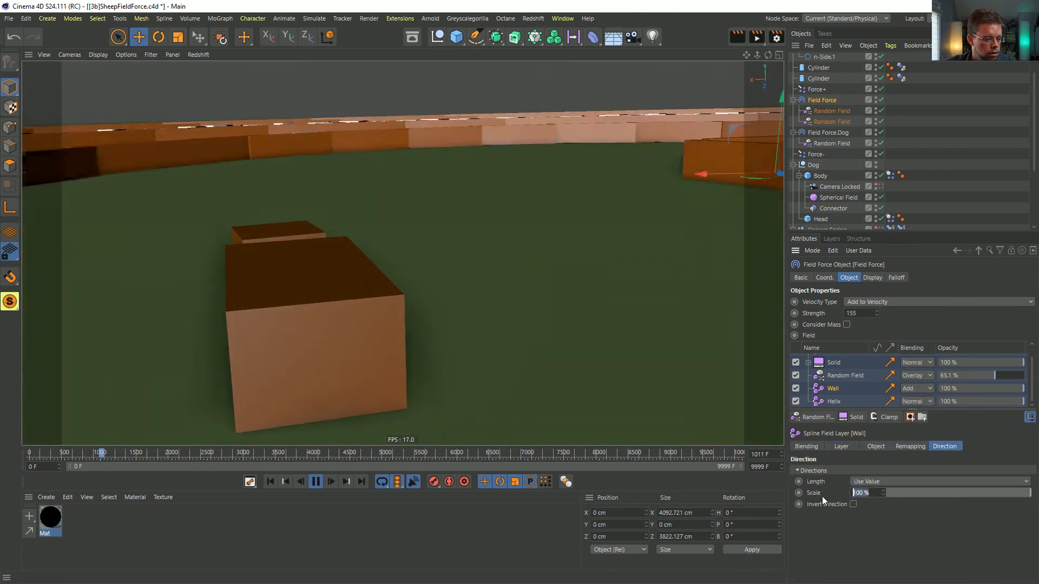
pyautogui.write('1555')
pyautogui.press('BackSpace')
pyautogui.press('Return')
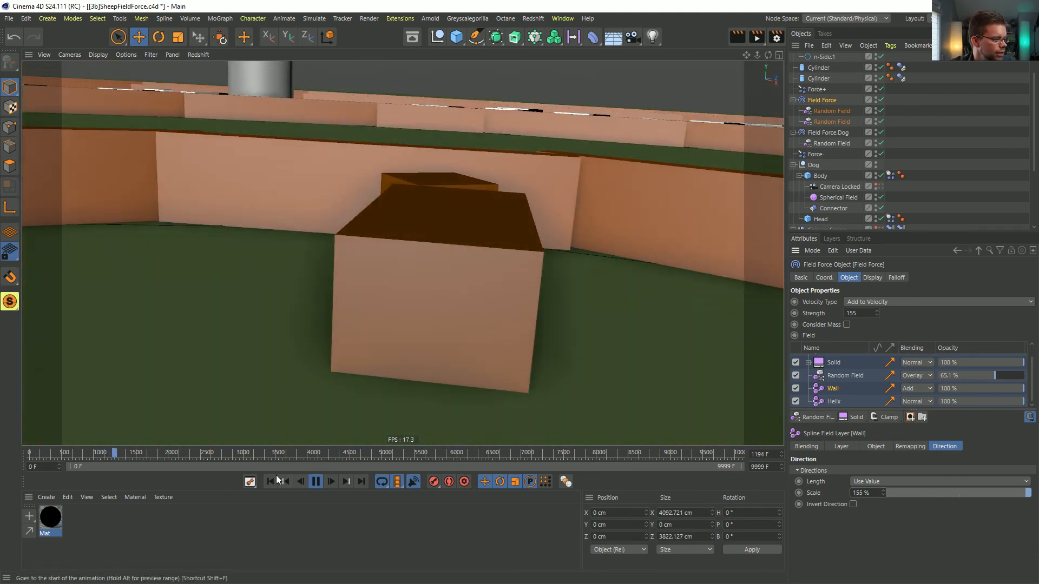
# Step: Replay the simulation from the start to check the stronger wall force, stop it and return to the first frame
pyautogui.click(271, 482)
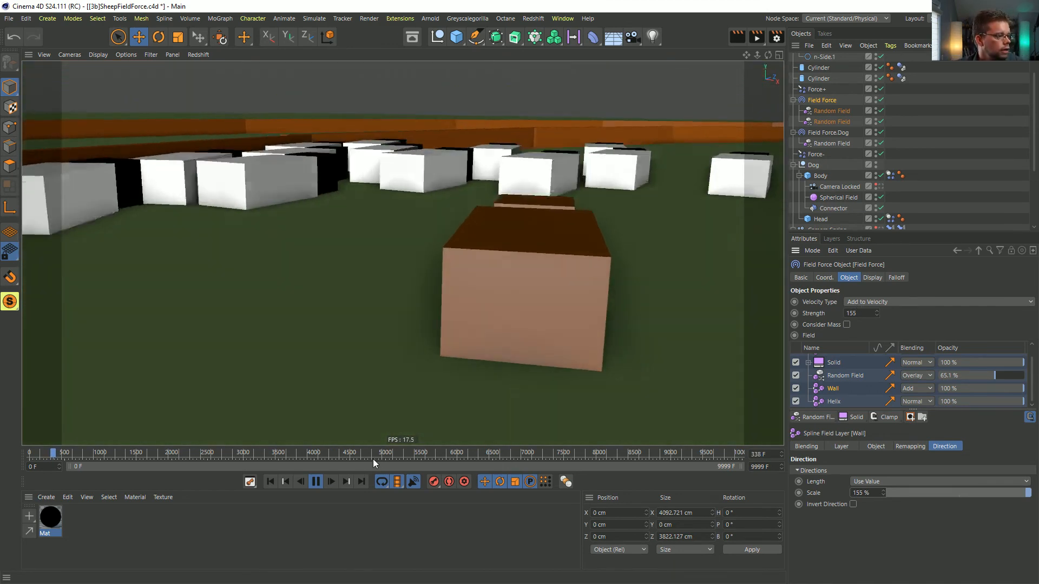
pyautogui.click(316, 482)
pyautogui.click(270, 482)
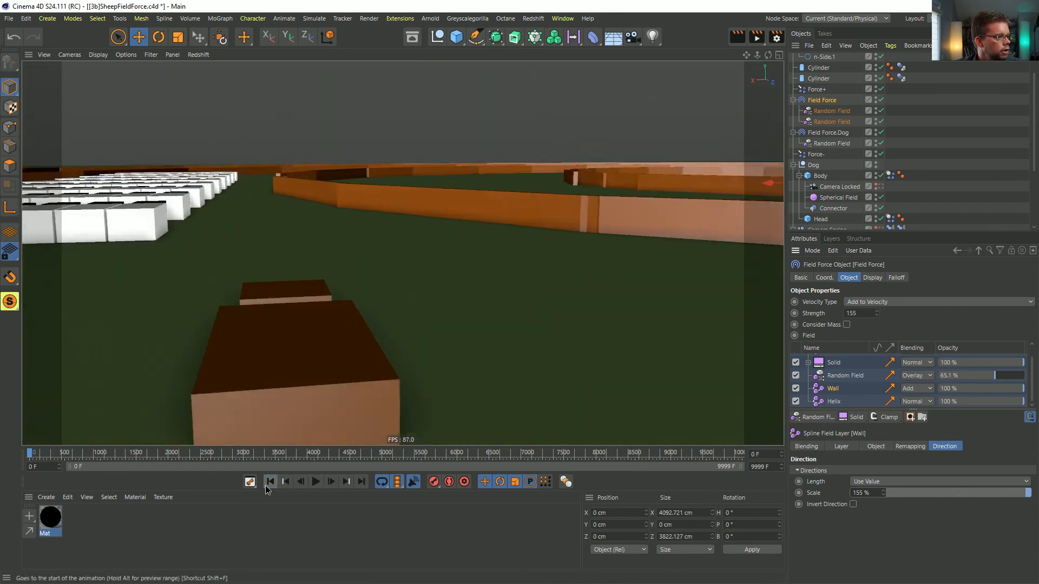
# Step: Add Hair to the dog's Body cube, display it as Hair Lines in the viewport and set the hair Count to 5000
pyautogui.click(358, 363)
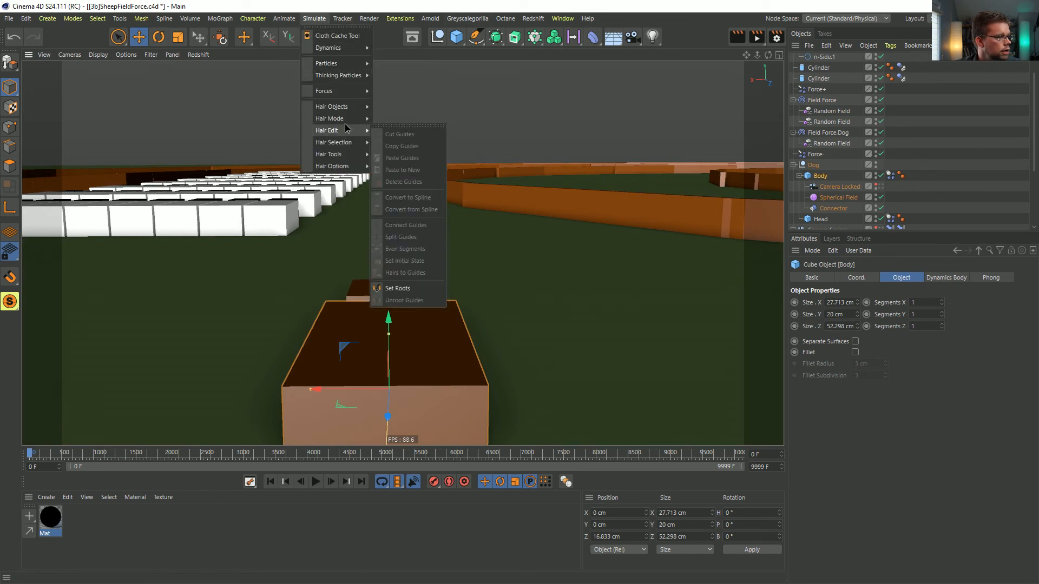
pyautogui.click(396, 111)
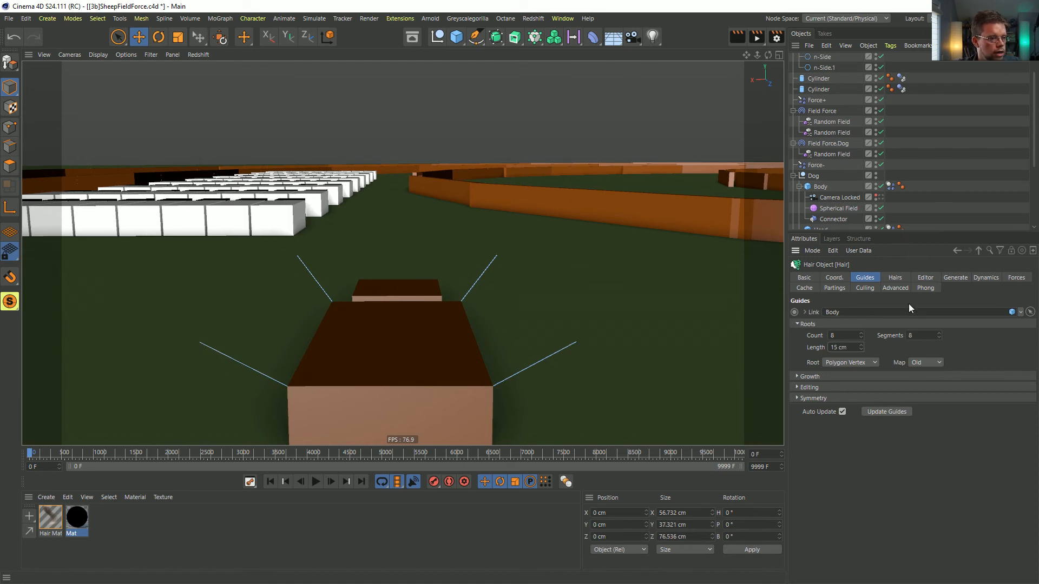
pyautogui.click(956, 278)
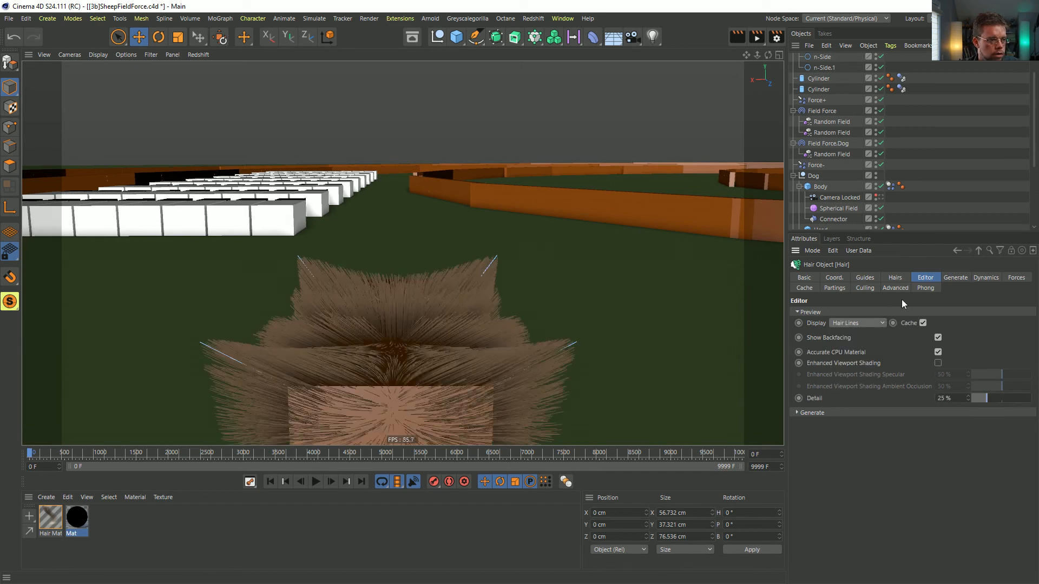
pyautogui.click(896, 280)
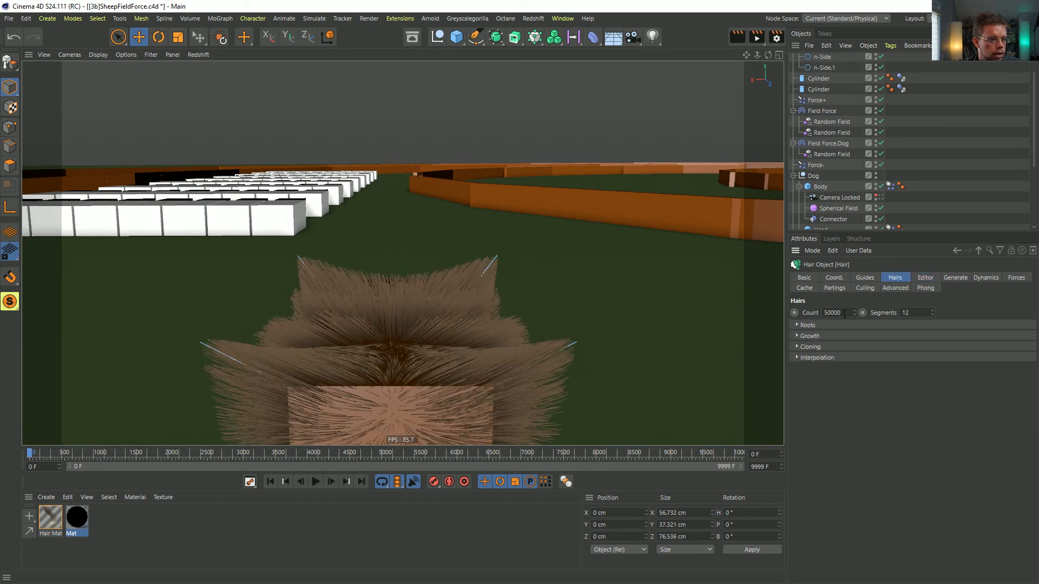
pyautogui.hotkey('ctrl', 'z')
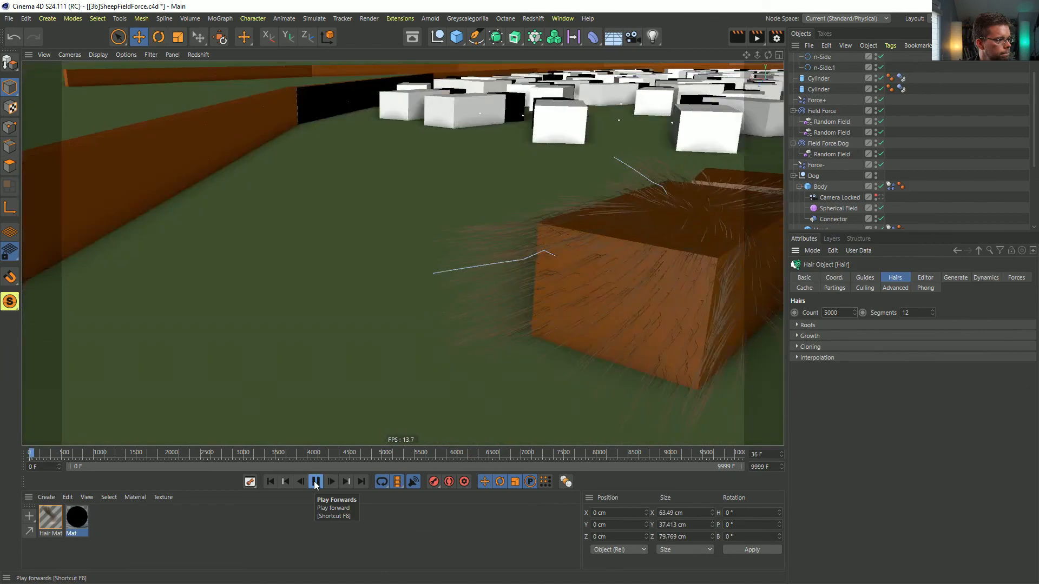
# Step: Play the simulation to examine how the dog's hair moves through the shaking camera
pyautogui.click(315, 485)
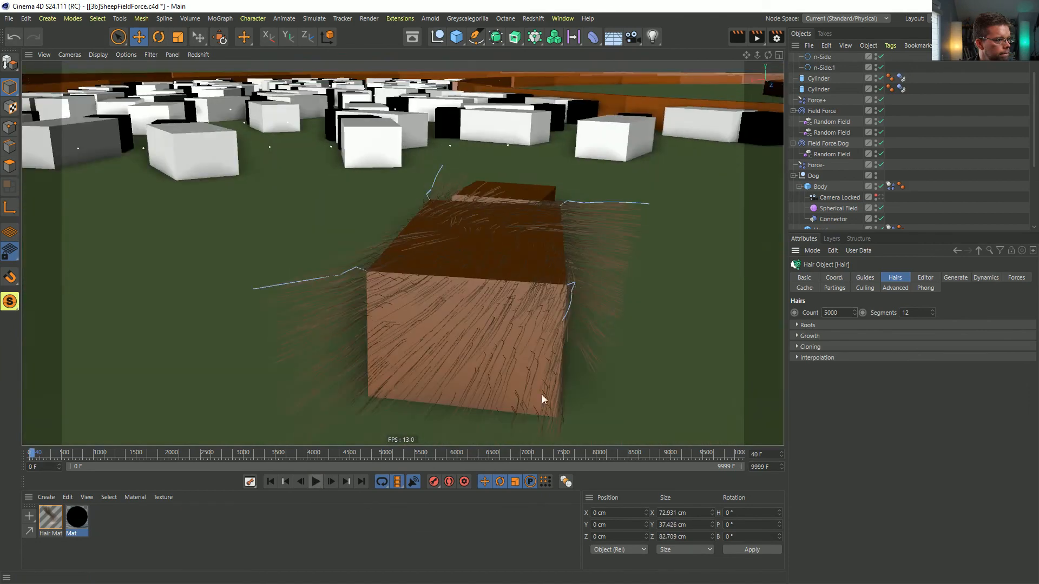
pyautogui.click(568, 299)
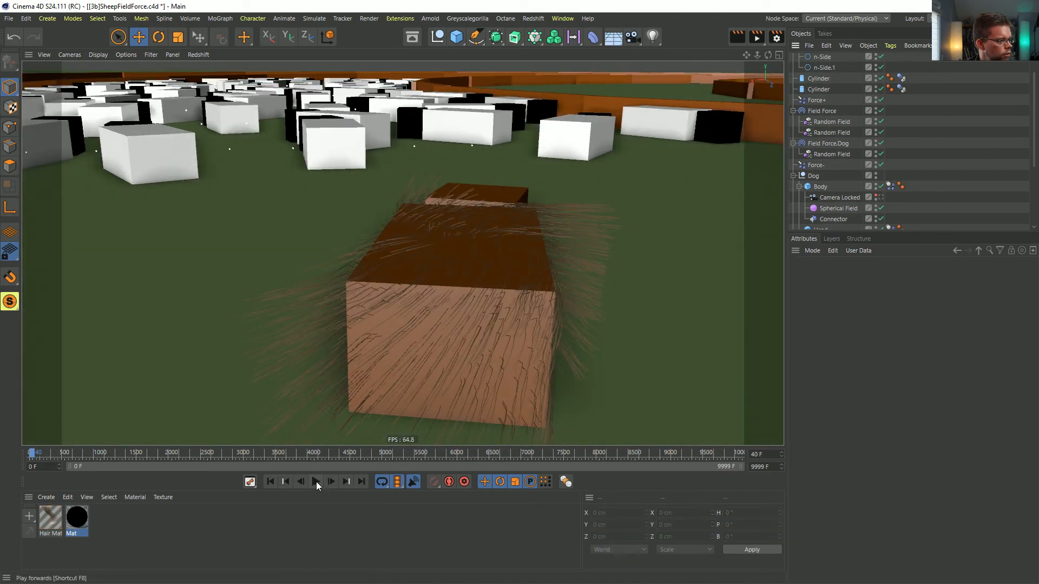
pyautogui.click(316, 482)
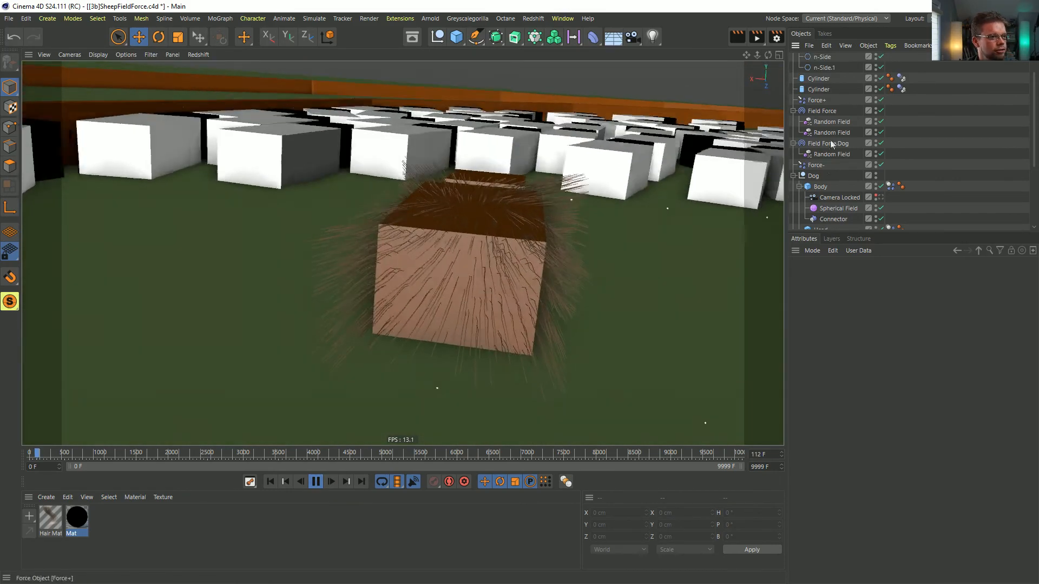
pyautogui.scroll(-3, 836, 172)
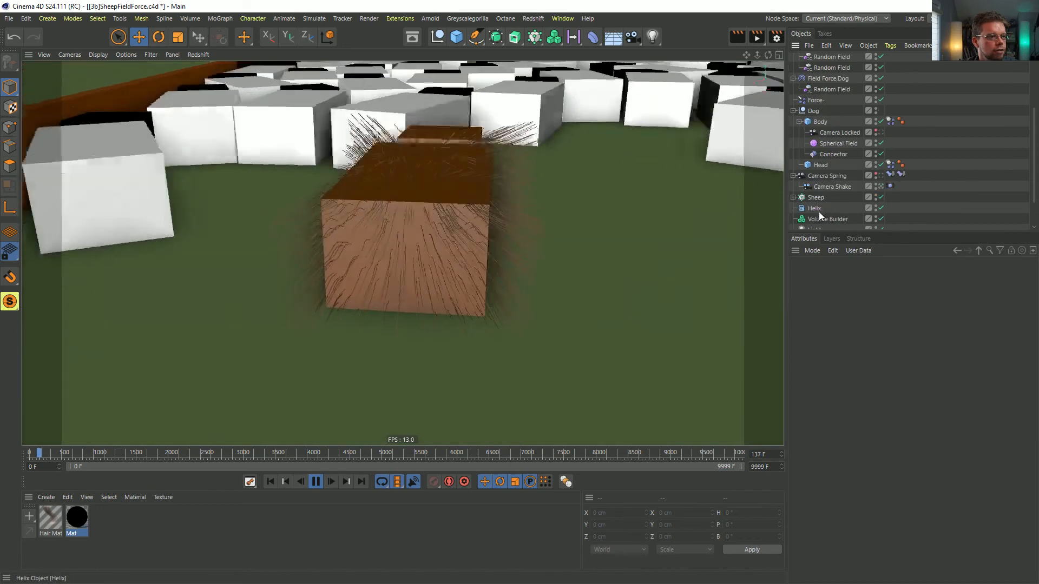
pyautogui.scroll(4, 812, 135)
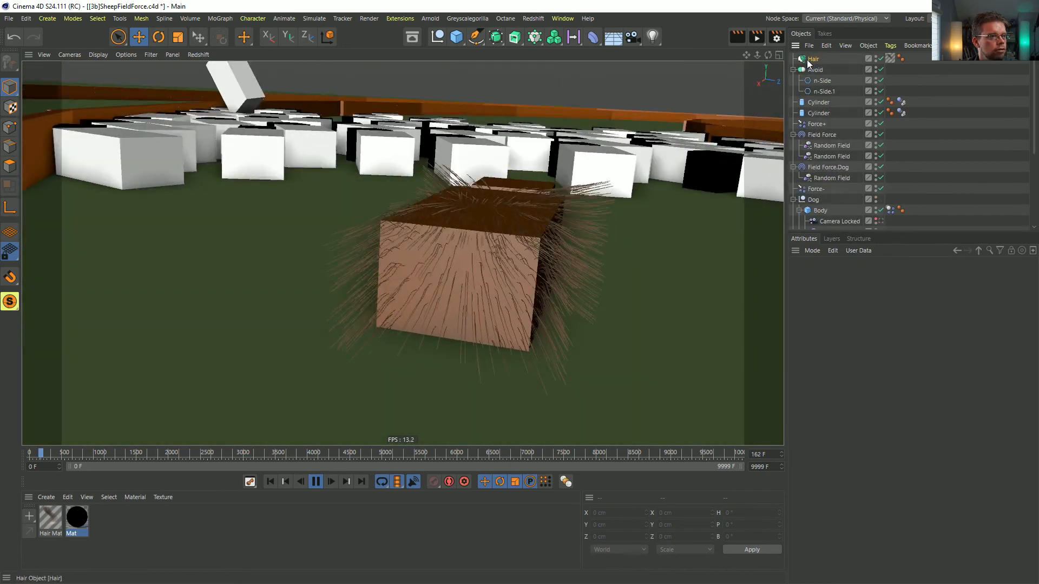
# Step: Delete the Hair object, stop the playback and return the simulation to the first frame
pyautogui.click(807, 59)
pyautogui.press('Delete')
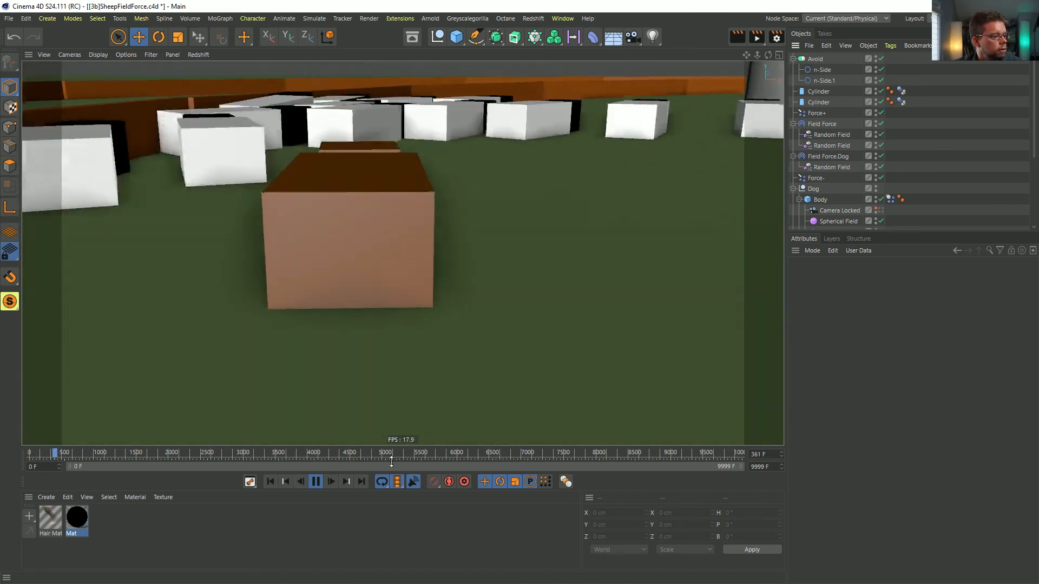
pyautogui.click(316, 482)
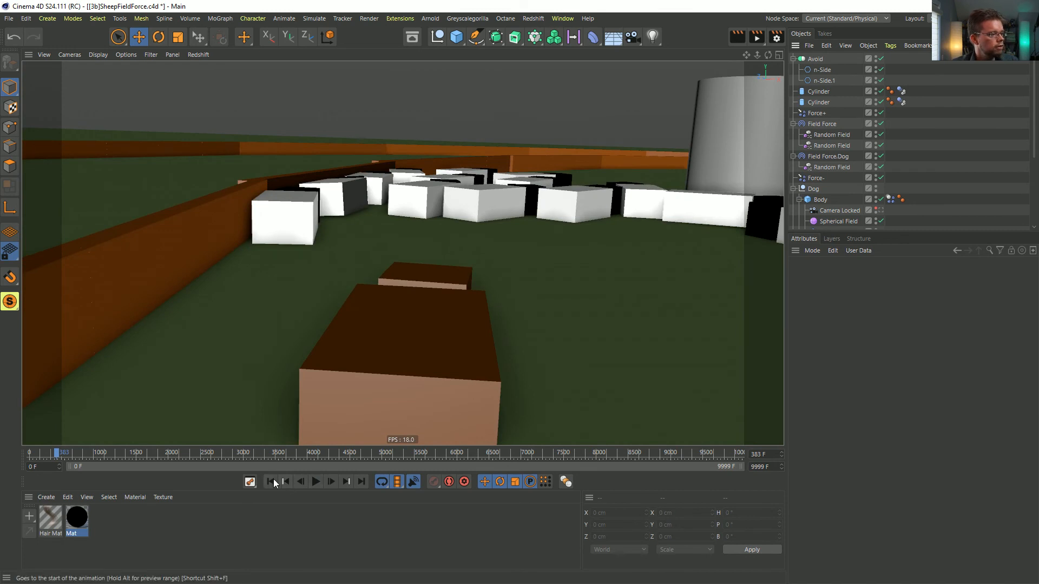
pyautogui.click(271, 482)
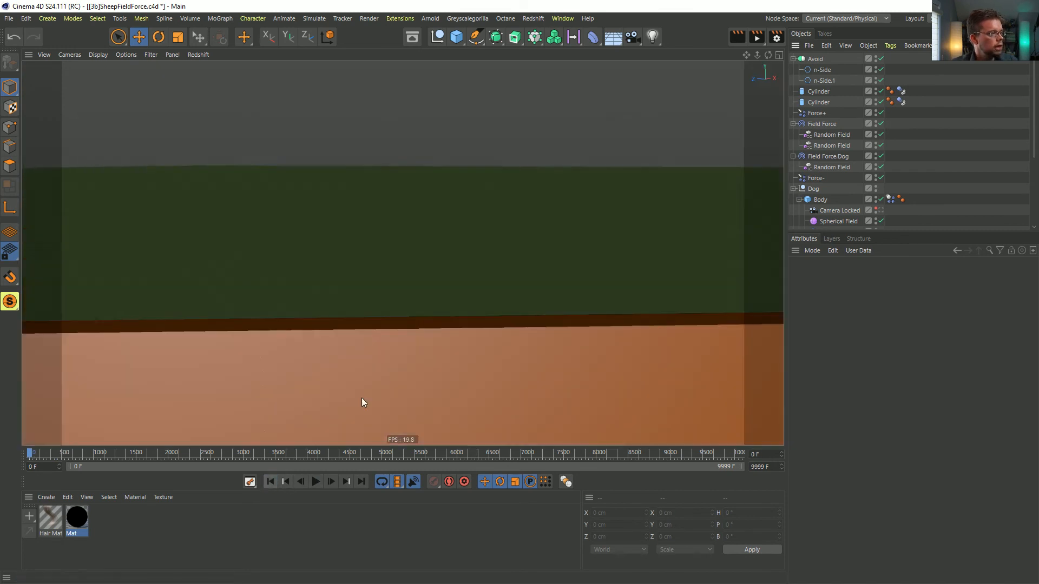
pyautogui.click(269, 482)
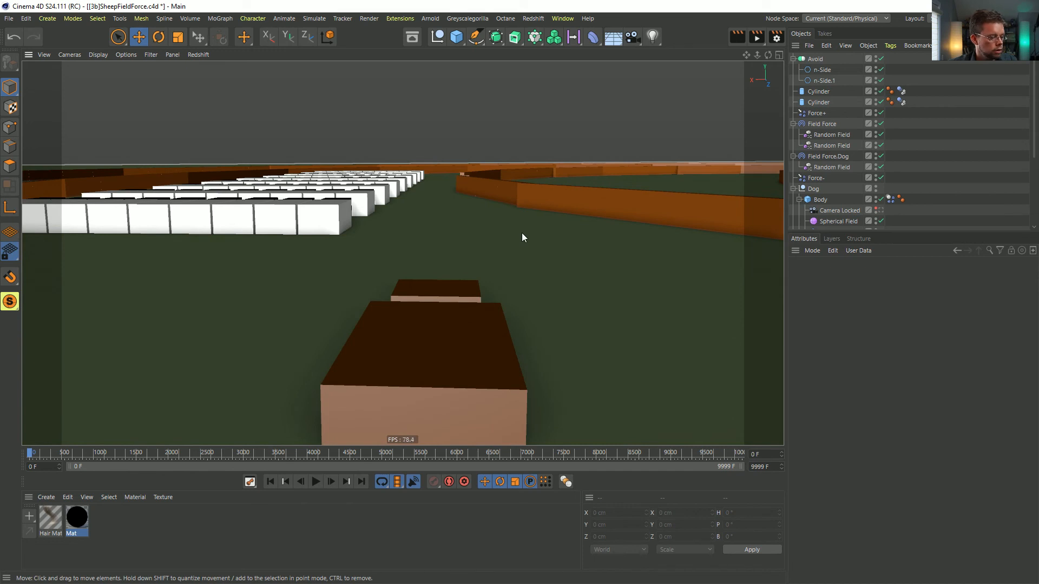
# Step: Save the scene as a new version named [3c]SheepFieldForce.c4d in the SceneFiles folder
pyautogui.hotkey('ctrl', 'shift', 's')
pyautogui.click(247, 151)
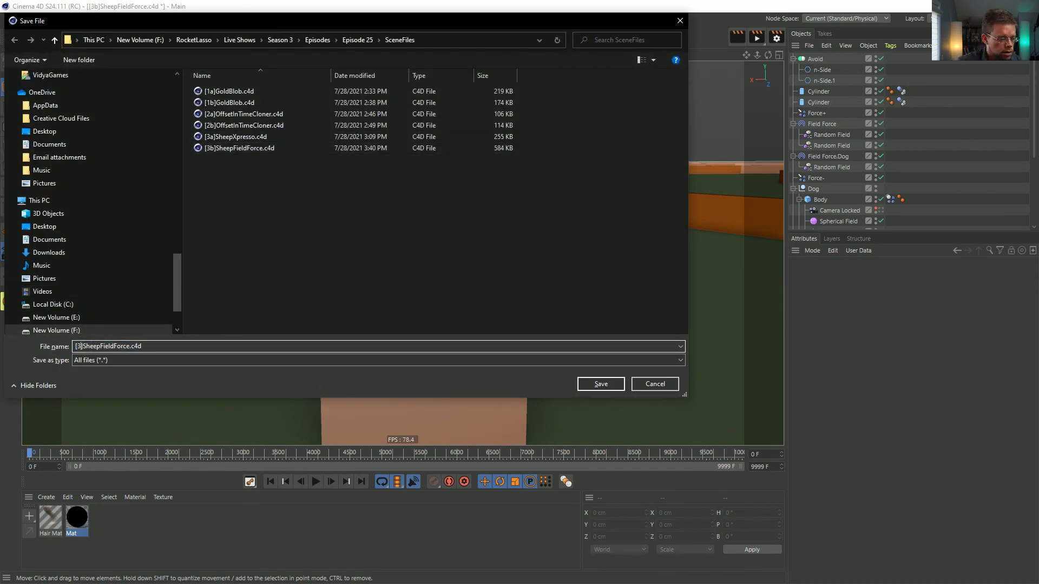
pyautogui.press('Return')
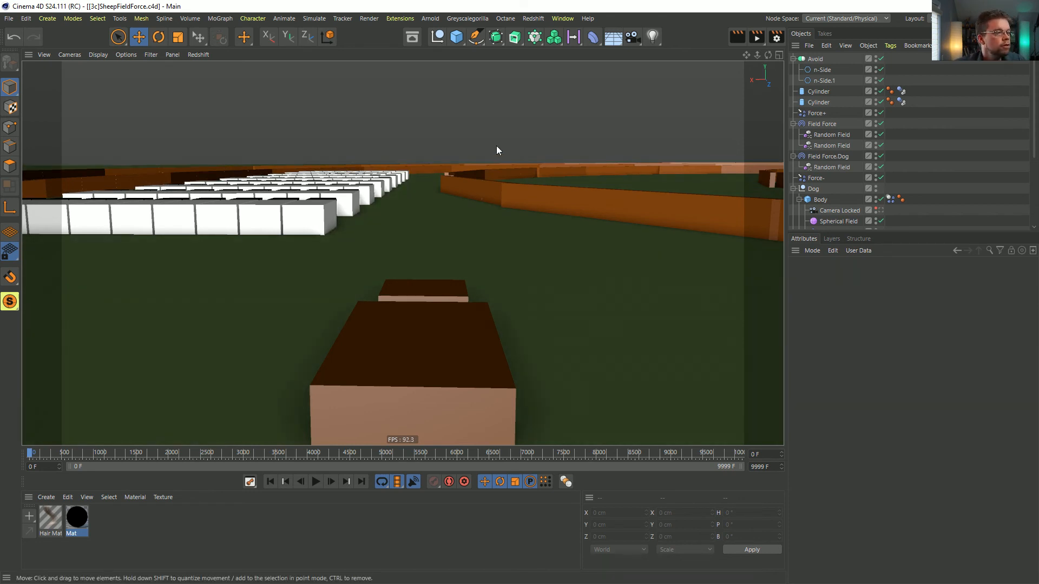
# Step: Add a cube, leave the Camera Shake view and move the cube to about -1136 cm on Z
pyautogui.click(455, 40)
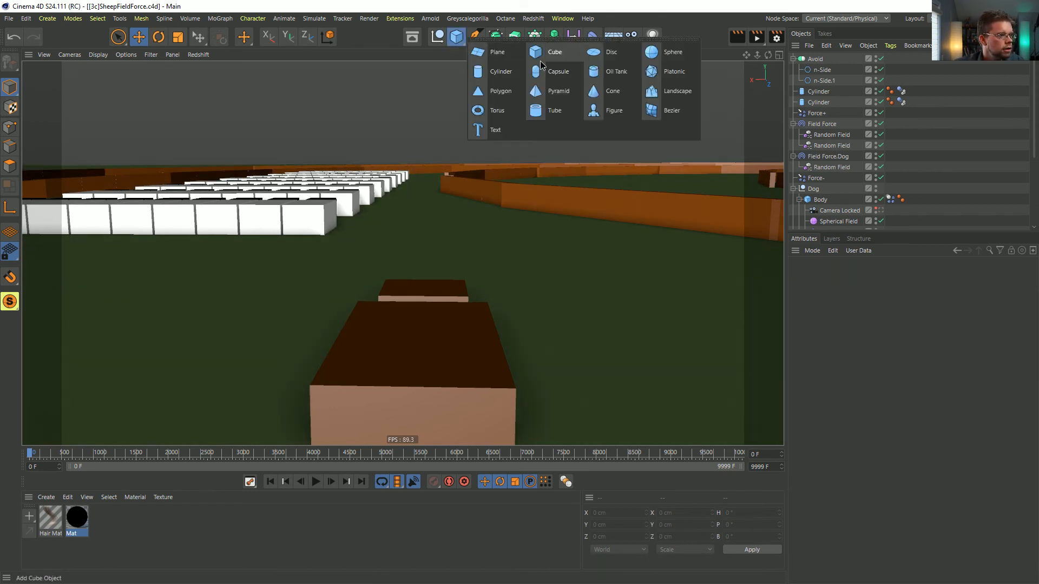
pyautogui.middleClick(436, 167)
pyautogui.middleClick(332, 148)
pyautogui.scroll(-3, 331, 149)
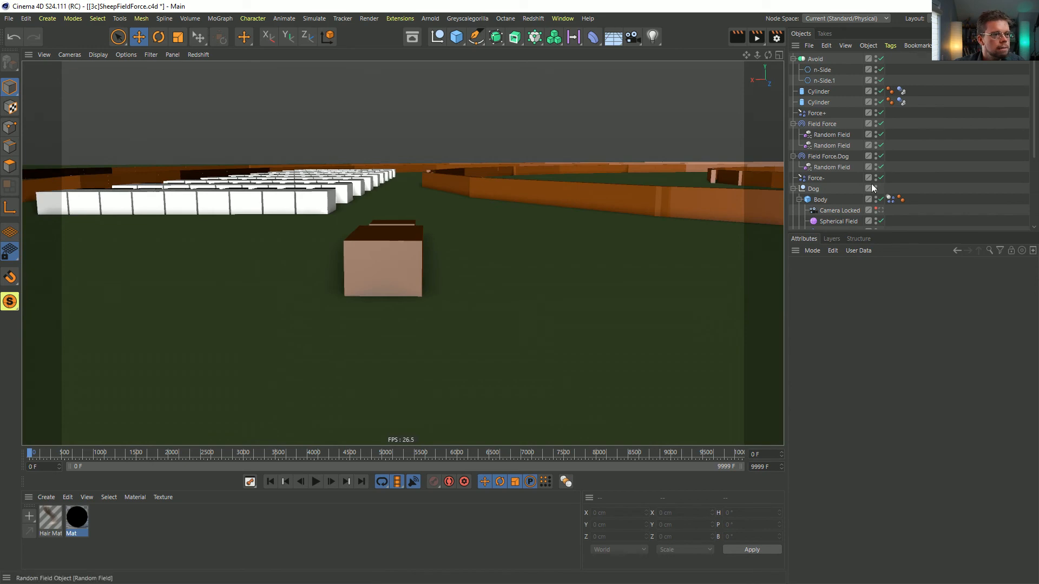
pyautogui.scroll(-3, 872, 188)
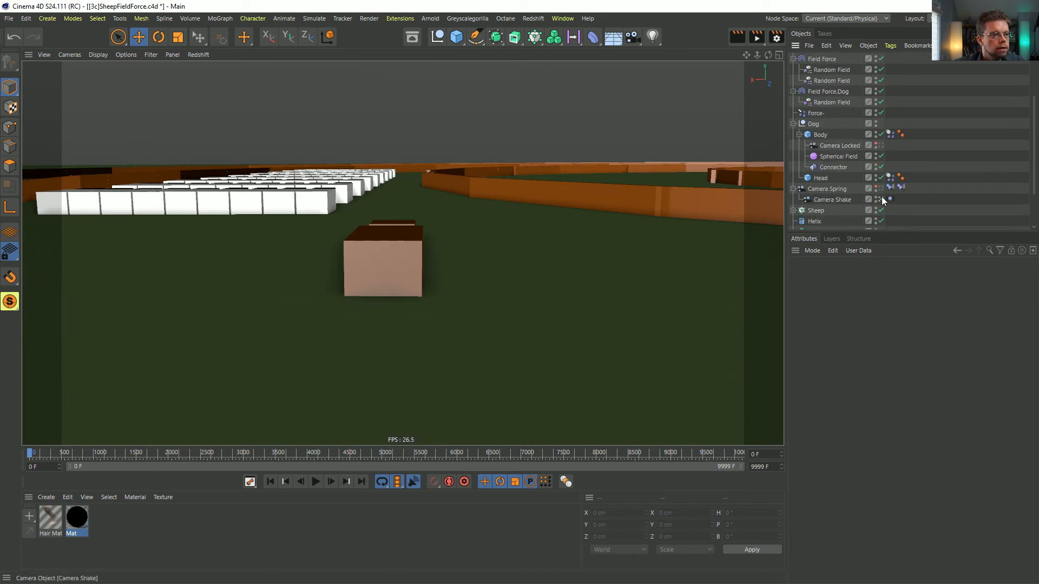
pyautogui.click(881, 199)
pyautogui.scroll(5, 453, 249)
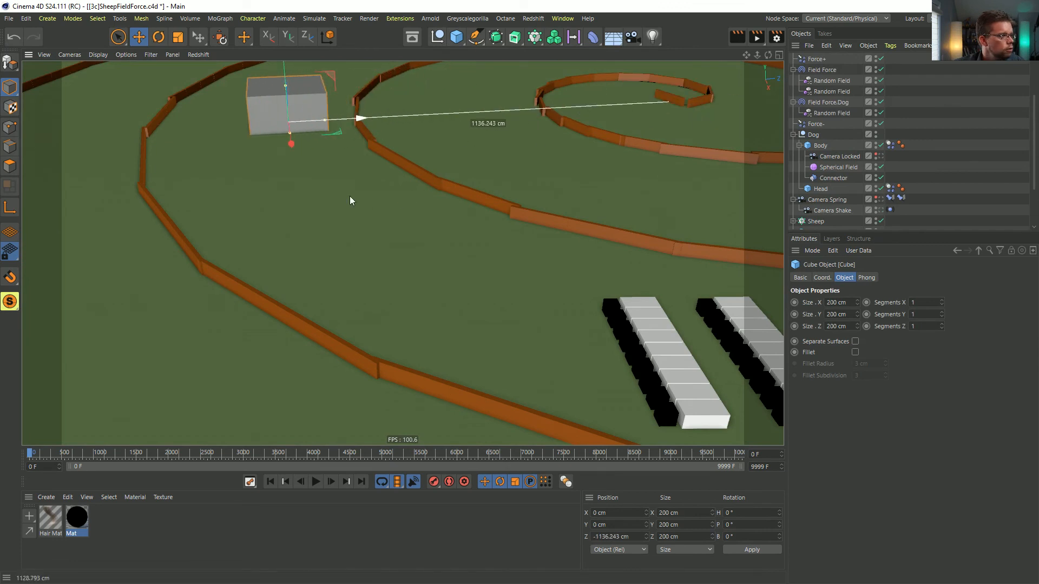
# Step: Shape the cube into a ramp about 253 × 200 × 116 cm, banked about 21° and sunk about 76 cm, with a Dynamics Body tag
pyautogui.keyDown('alt'); pyautogui.moveTo(350, 200); pyautogui.dragTo(295, 192); pyautogui.keyUp('alt')
pyautogui.press('r')
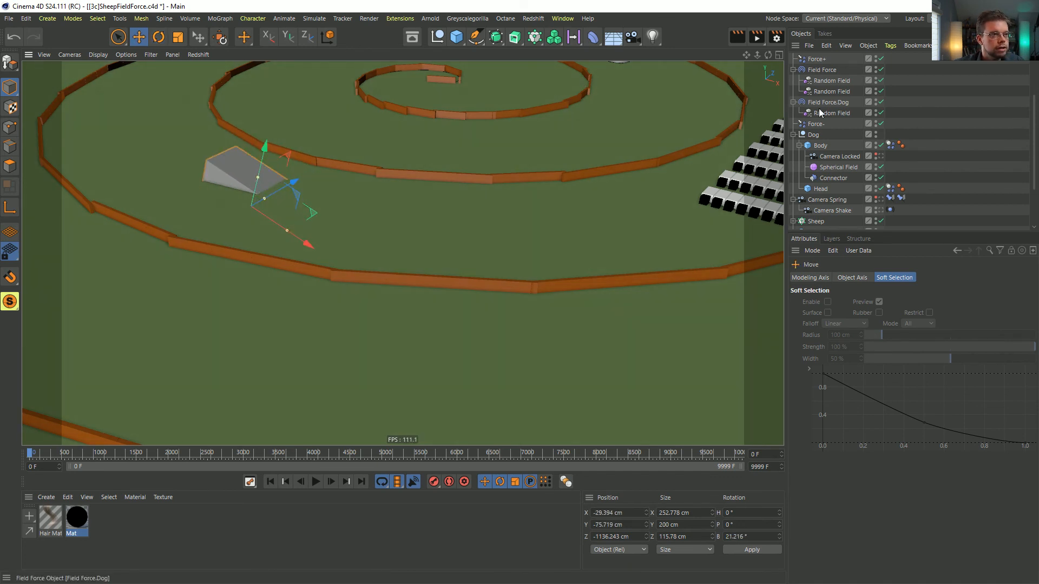
pyautogui.scroll(3, 823, 67)
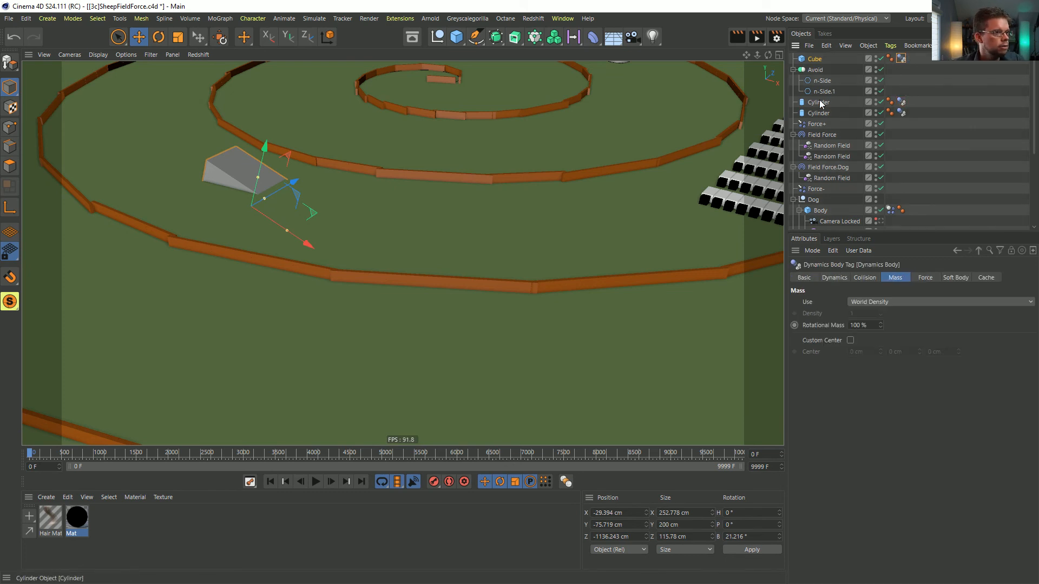
pyautogui.keyDown('alt'); pyautogui.moveTo(290, 238); pyautogui.dragTo(371, 354, button='middle'); pyautogui.keyUp('alt')
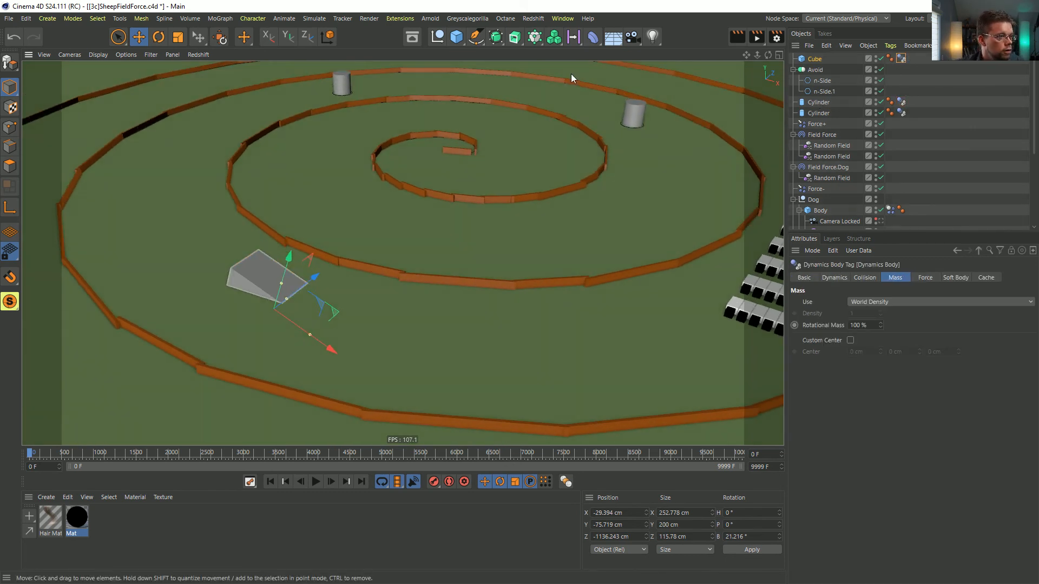
# Step: Add a Wind force under the ramp cube, set its heading to 90° and raise it about 124 cm
pyautogui.click(313, 18)
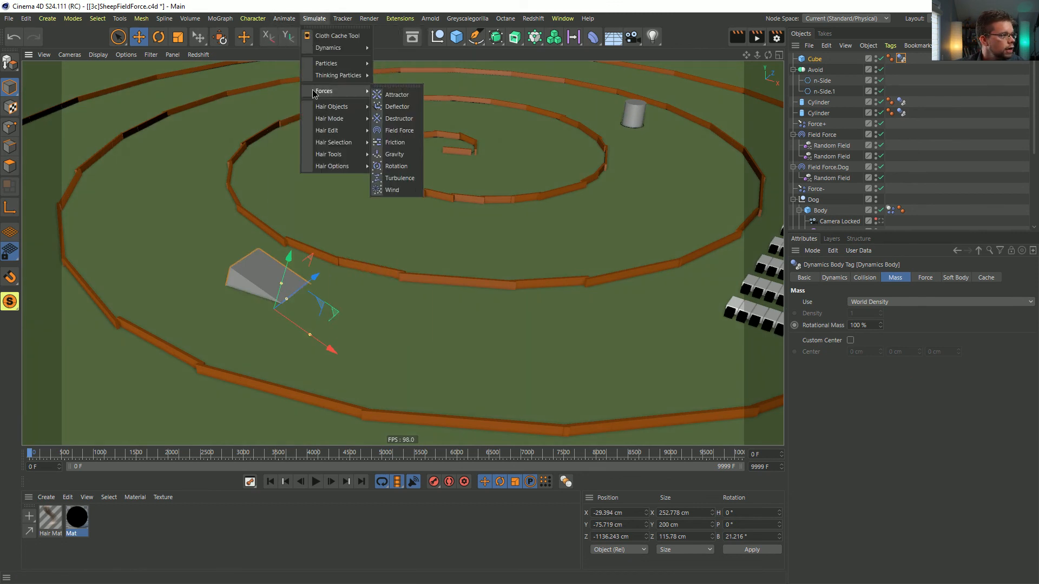
pyautogui.click(394, 190)
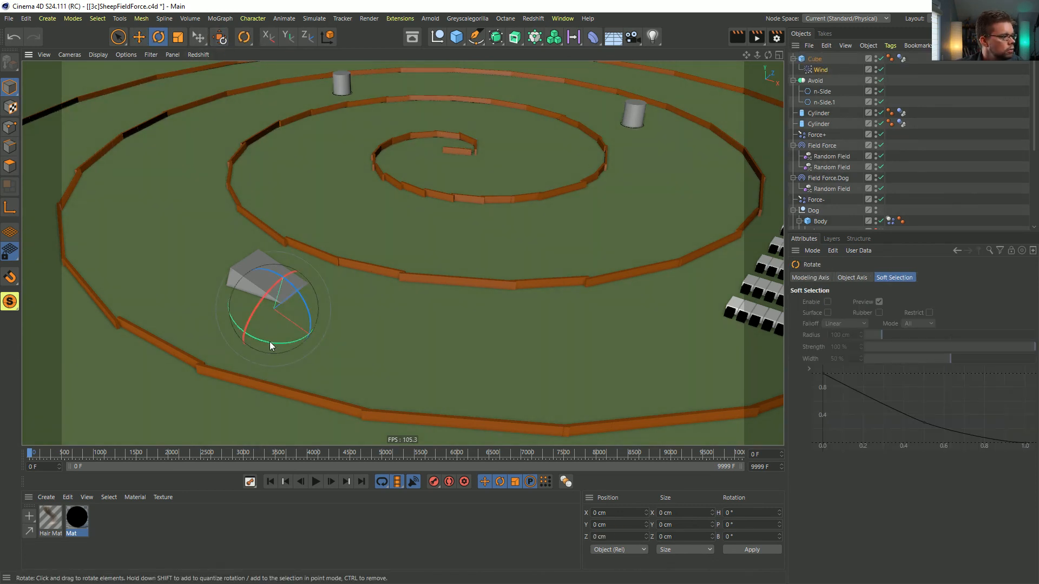
pyautogui.moveTo(270, 342); pyautogui.dragTo(346, 328)
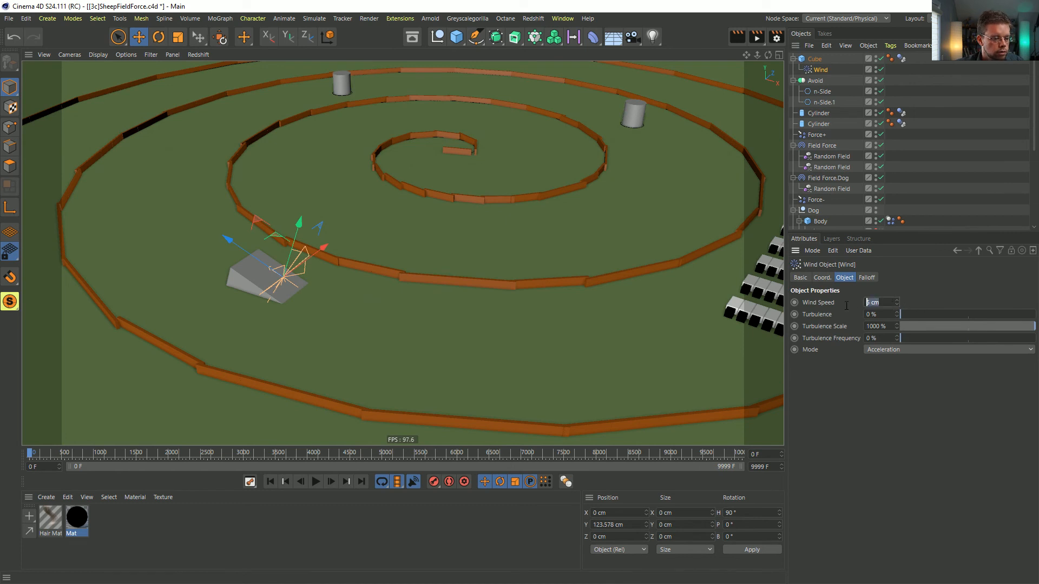
# Step: Restrict the Wind's falloff with a Box Field and narrow the box around the ramp
pyautogui.click(868, 277)
pyautogui.click(820, 384)
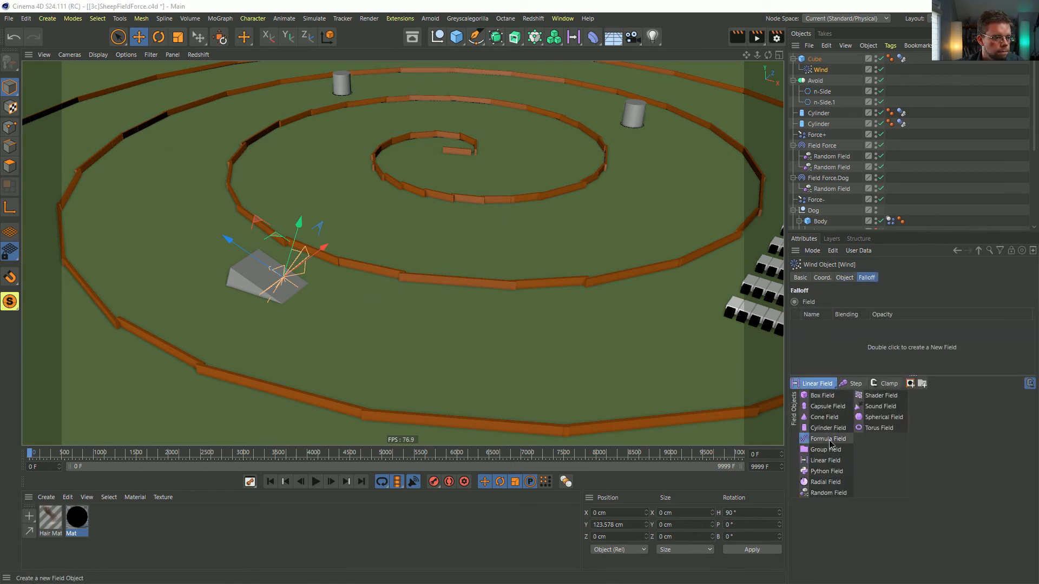
pyautogui.click(823, 397)
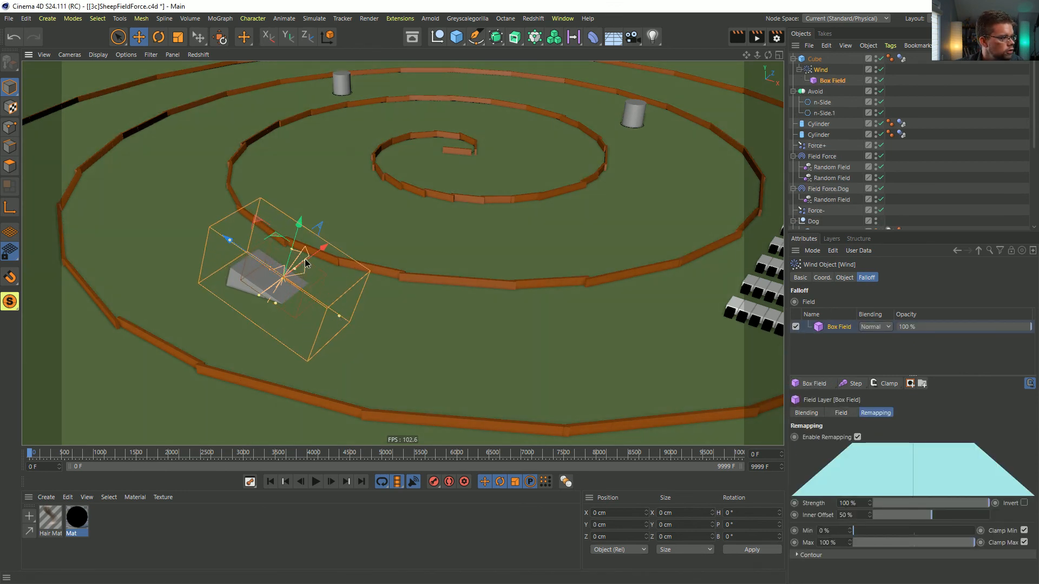
pyautogui.moveTo(305, 260); pyautogui.dragTo(298, 266)
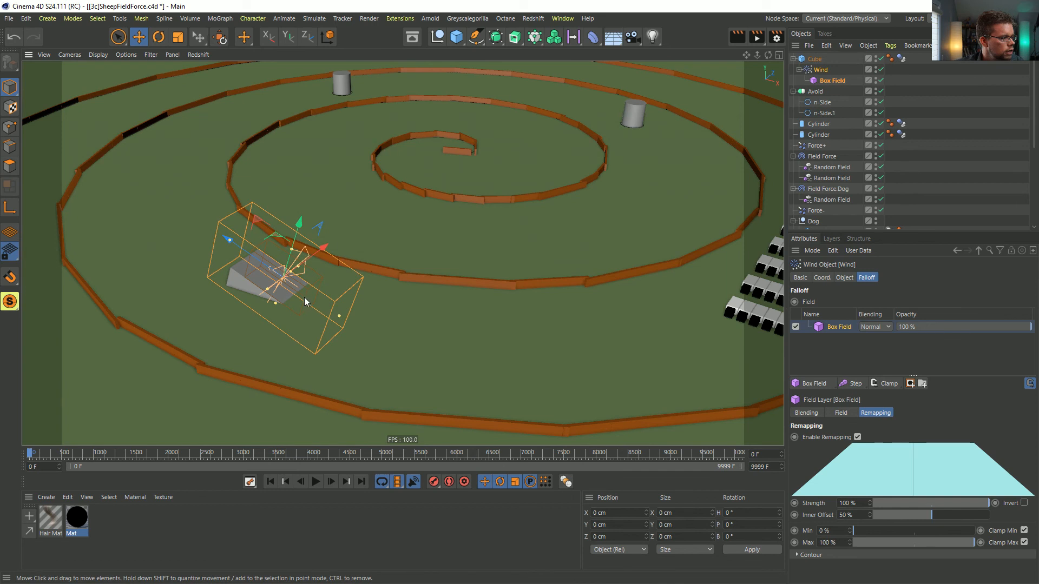
pyautogui.click(927, 102)
# Step: Hide the Wind object and its Box Field in the viewport while the simulation plays
pyautogui.scroll(-3, 868, 176)
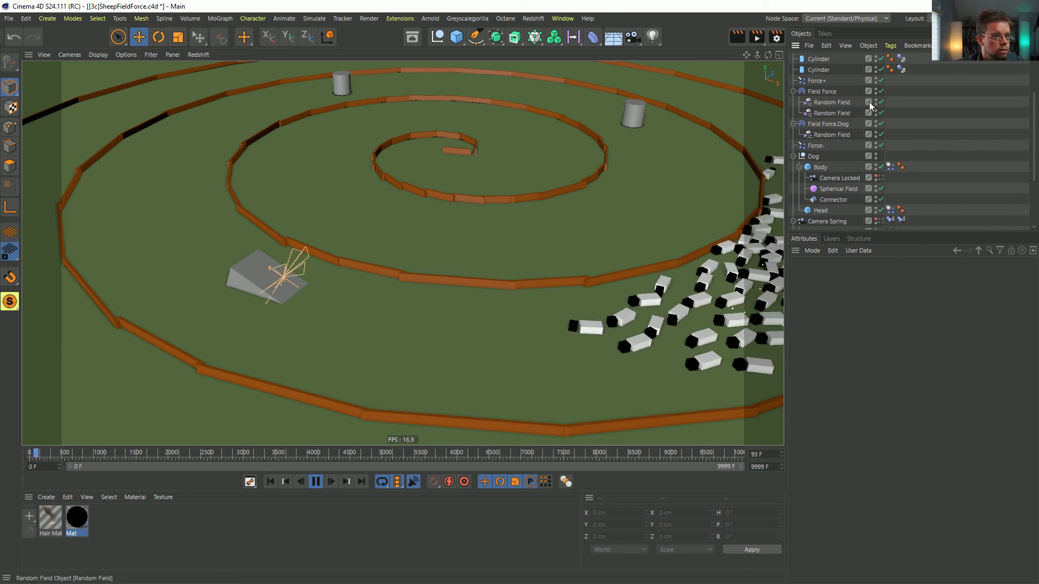
pyautogui.scroll(3, 871, 109)
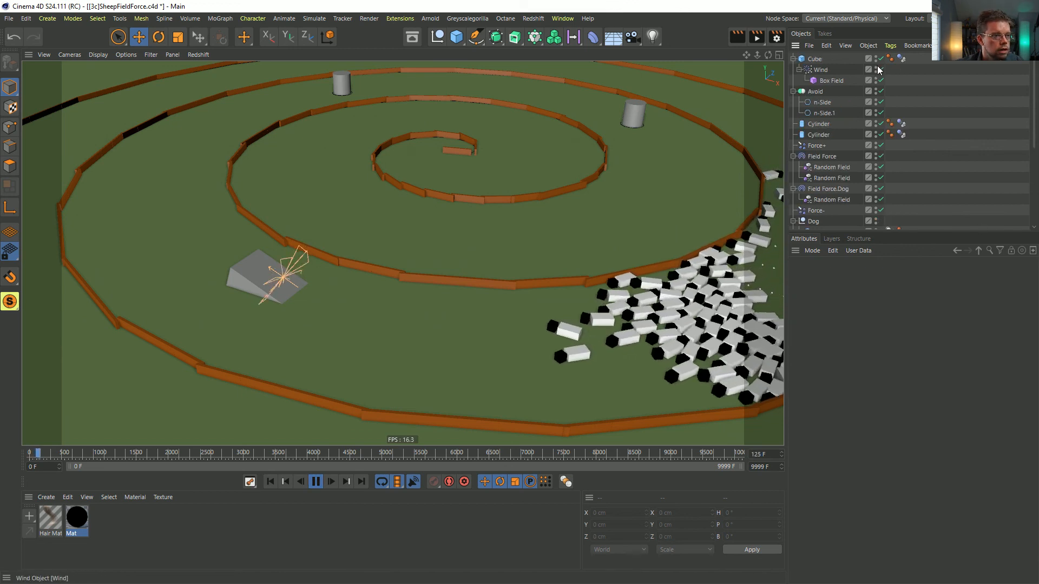
pyautogui.keyDown('alt'); pyautogui.click(876, 68); pyautogui.keyUp('alt')
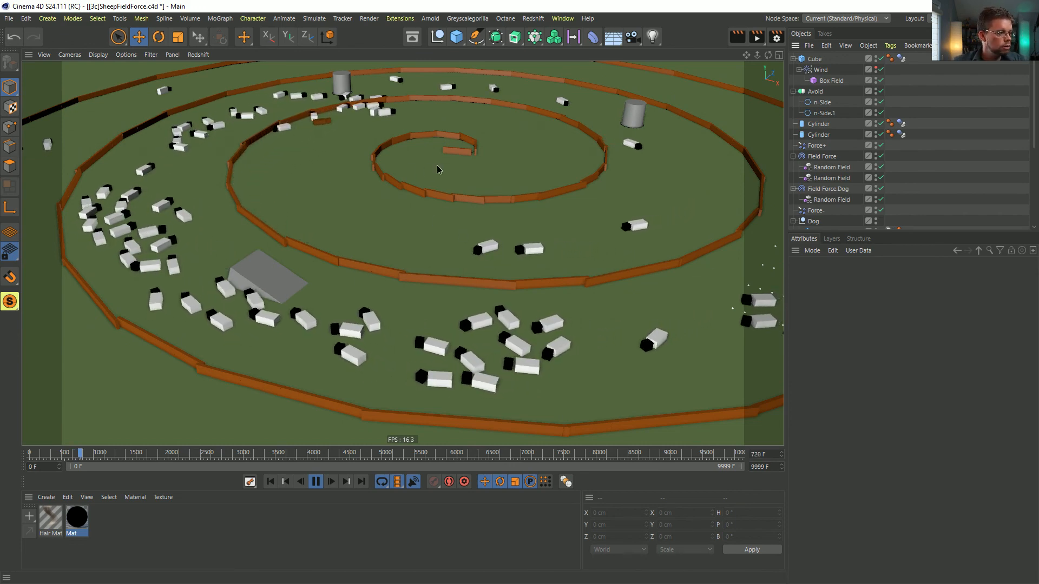
# Step: Examine how the flock moves around and over the ramp, then stop playback and return to the first frame
pyautogui.keyDown('alt'); pyautogui.moveTo(437, 164); pyautogui.dragTo(395, 230); pyautogui.keyUp('alt')
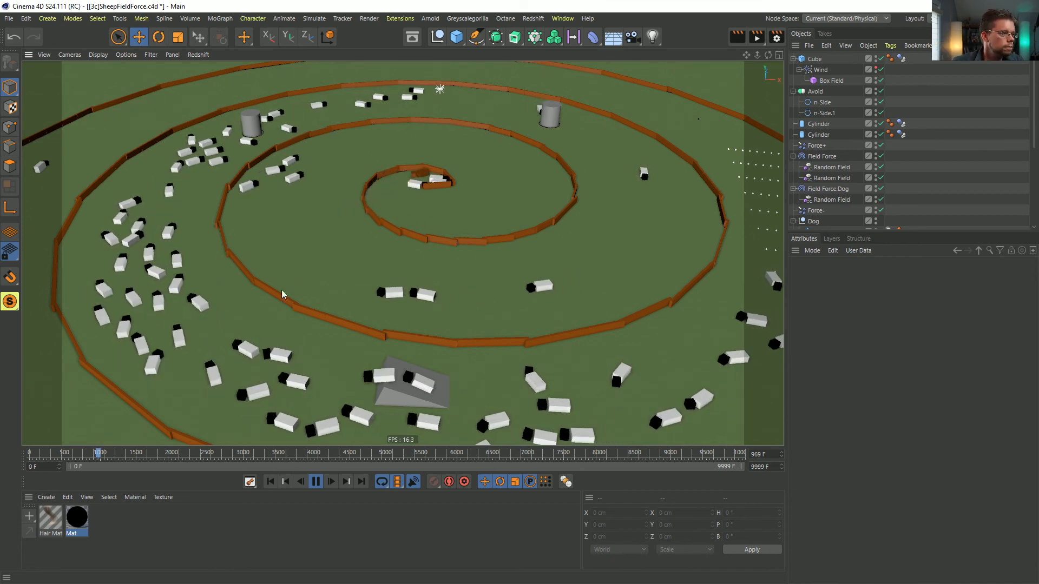
pyautogui.click(316, 482)
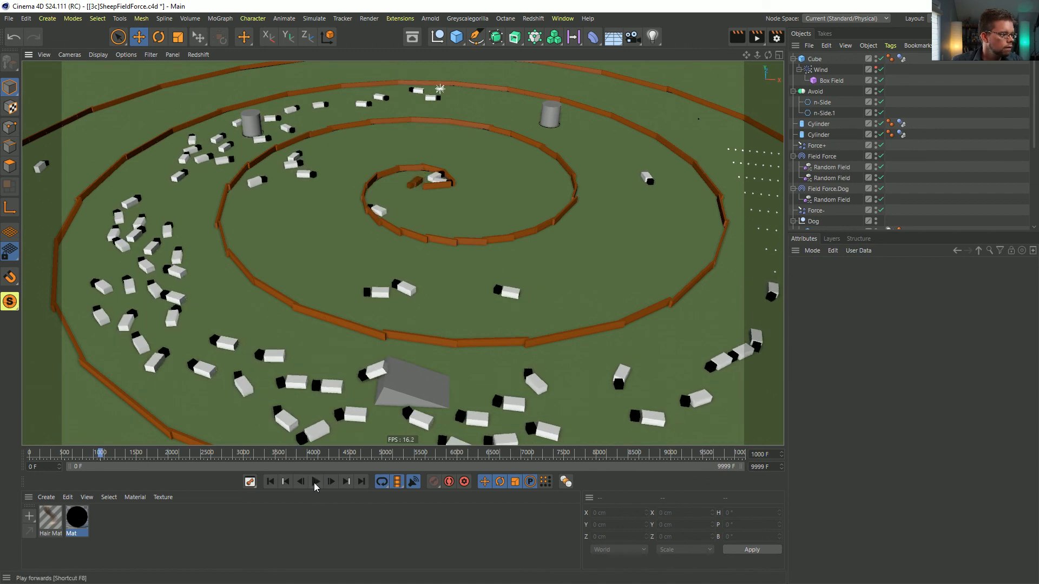
pyautogui.click(268, 483)
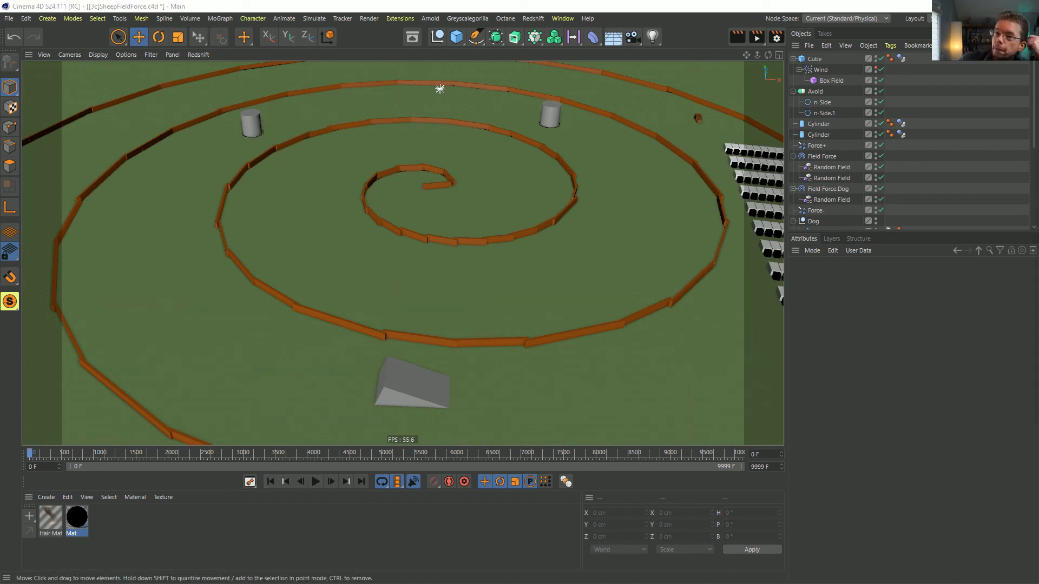